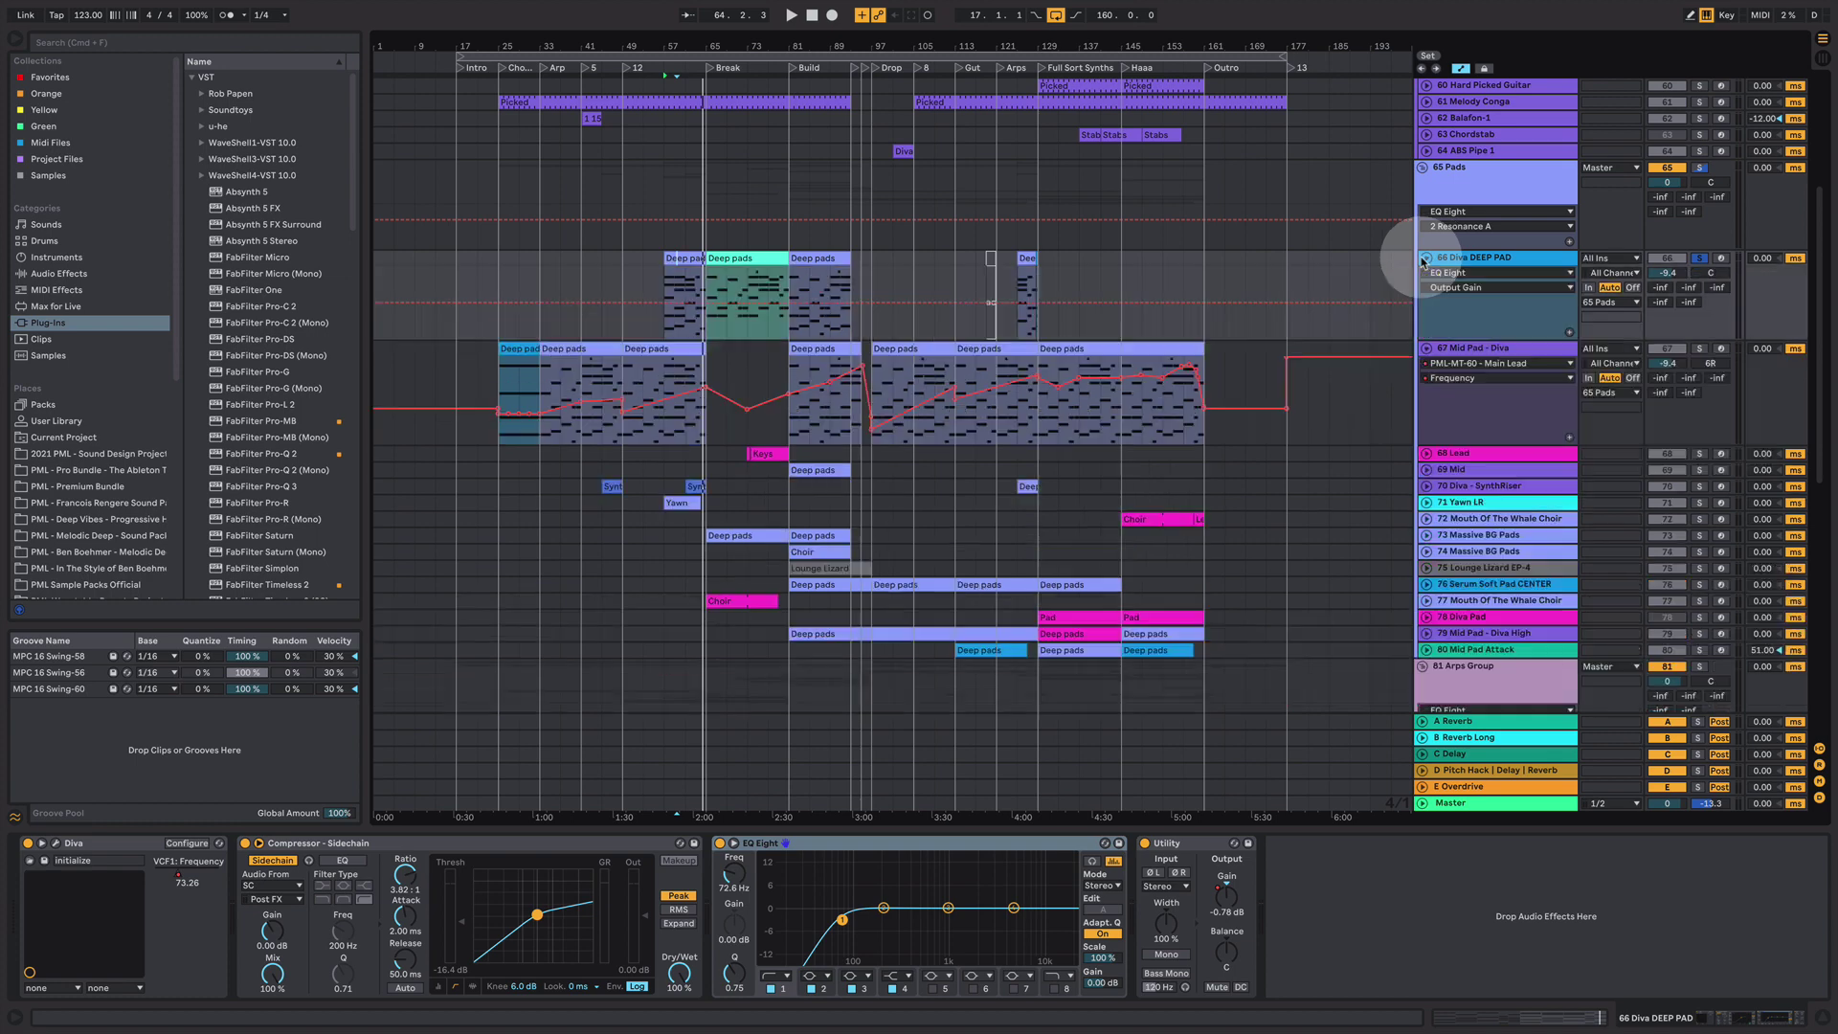
- Open the Deep pads clip at bar 57 on the Diva DEEP PAD track and examine its chord notes during playback
{"action": "left_click", "coordinate": [672, 241]}
{"action": "double_click", "coordinate": [679, 265]}
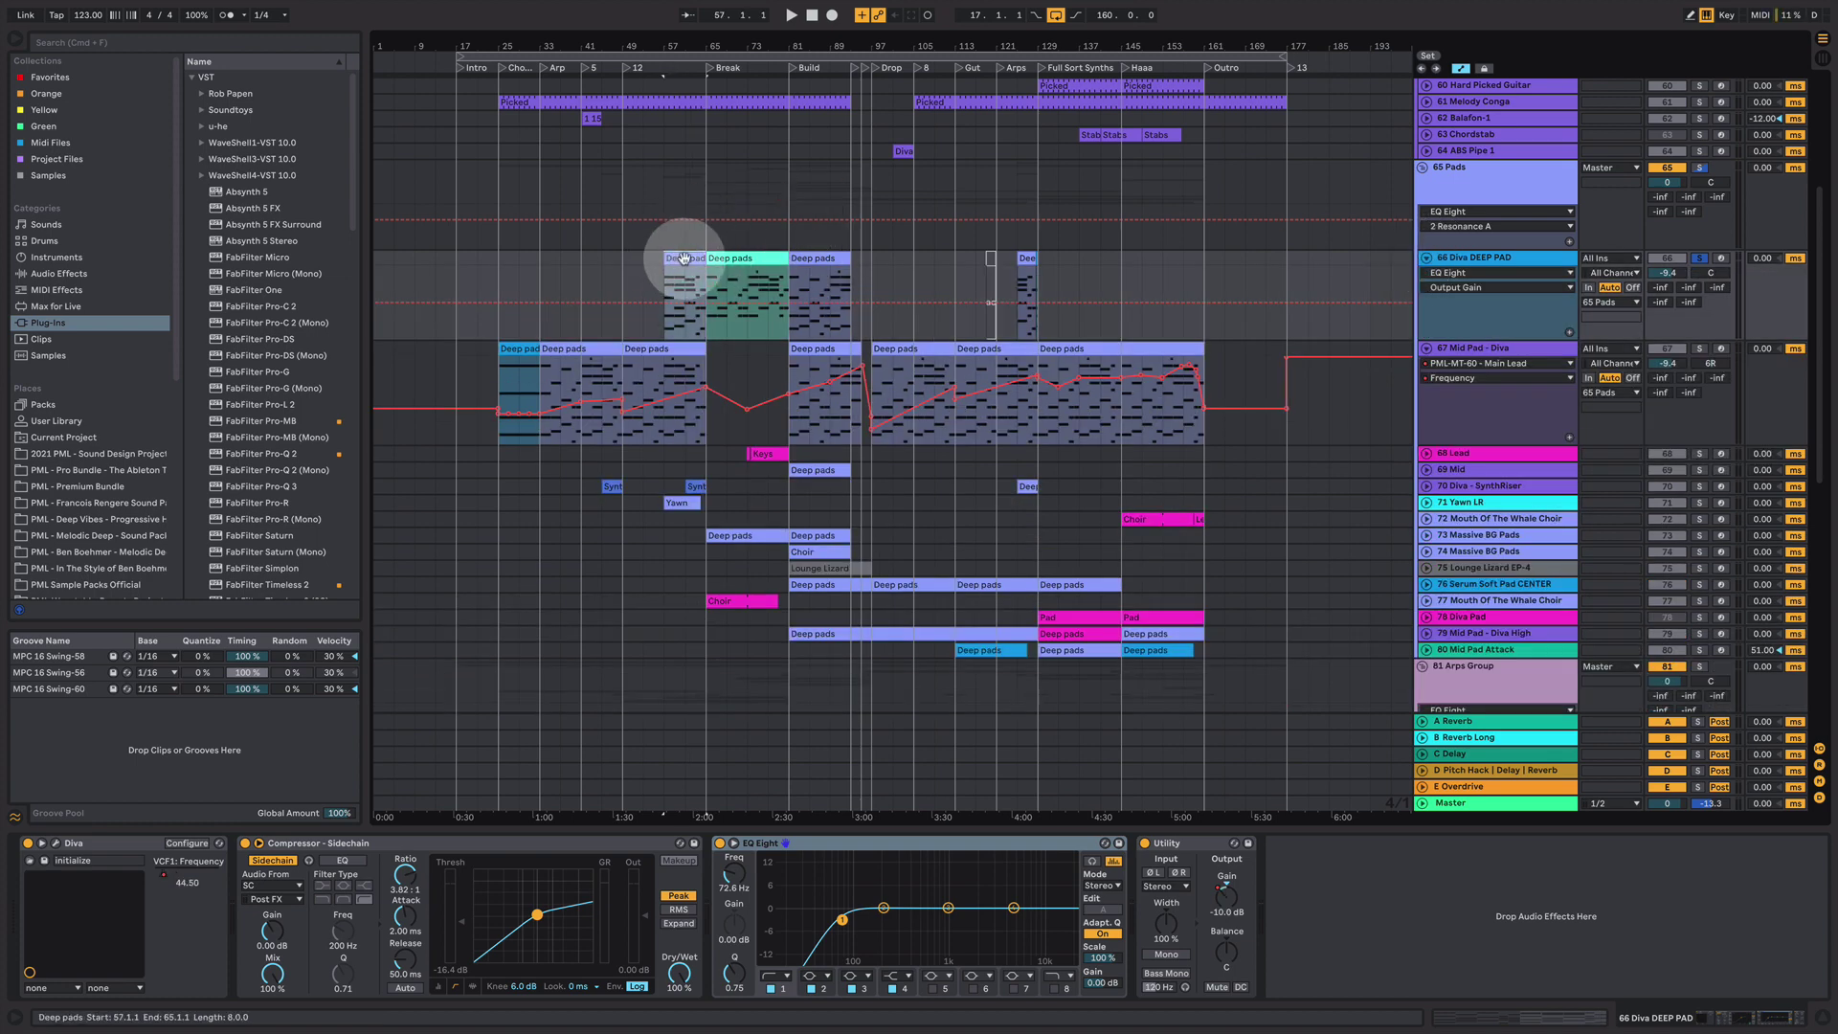
{"action": "key", "text": "space"}
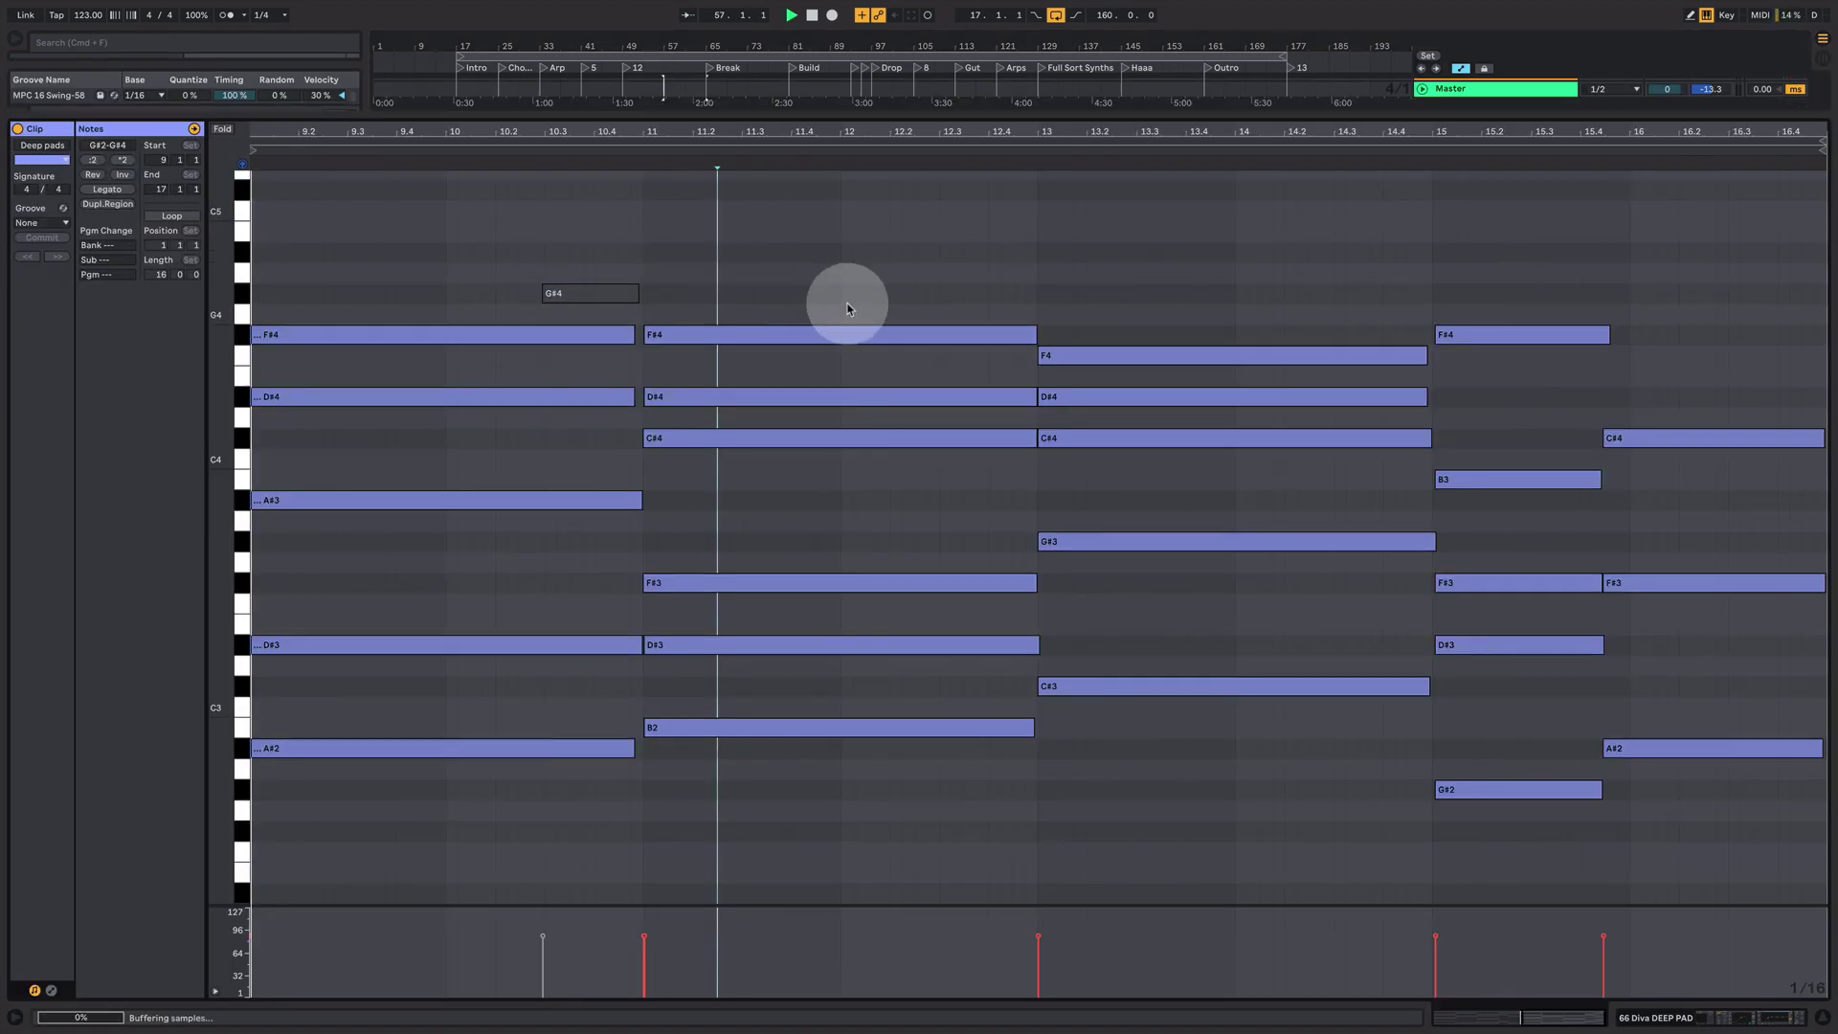
{"action": "left_click_drag", "start_coordinate": [819, 124], "coordinate": [1285, 251]}
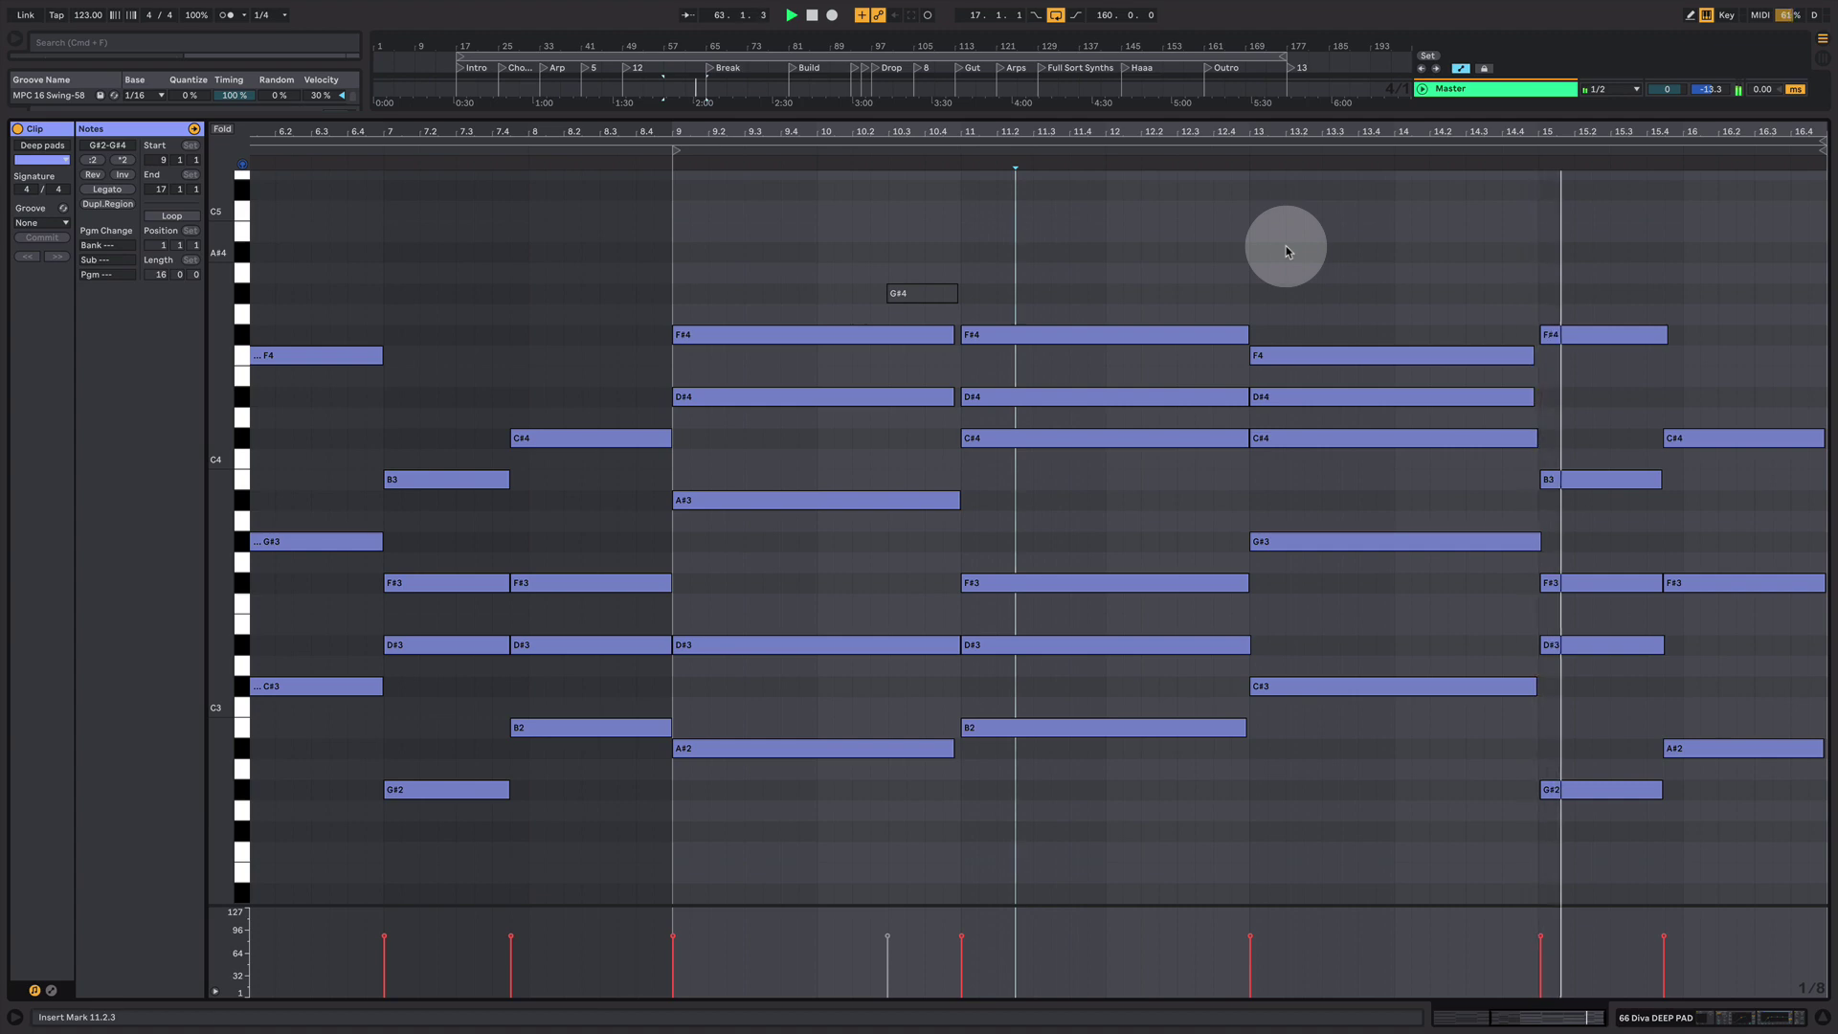
{"action": "key", "text": "space"}
{"action": "left_click", "coordinate": [1685, 1019]}
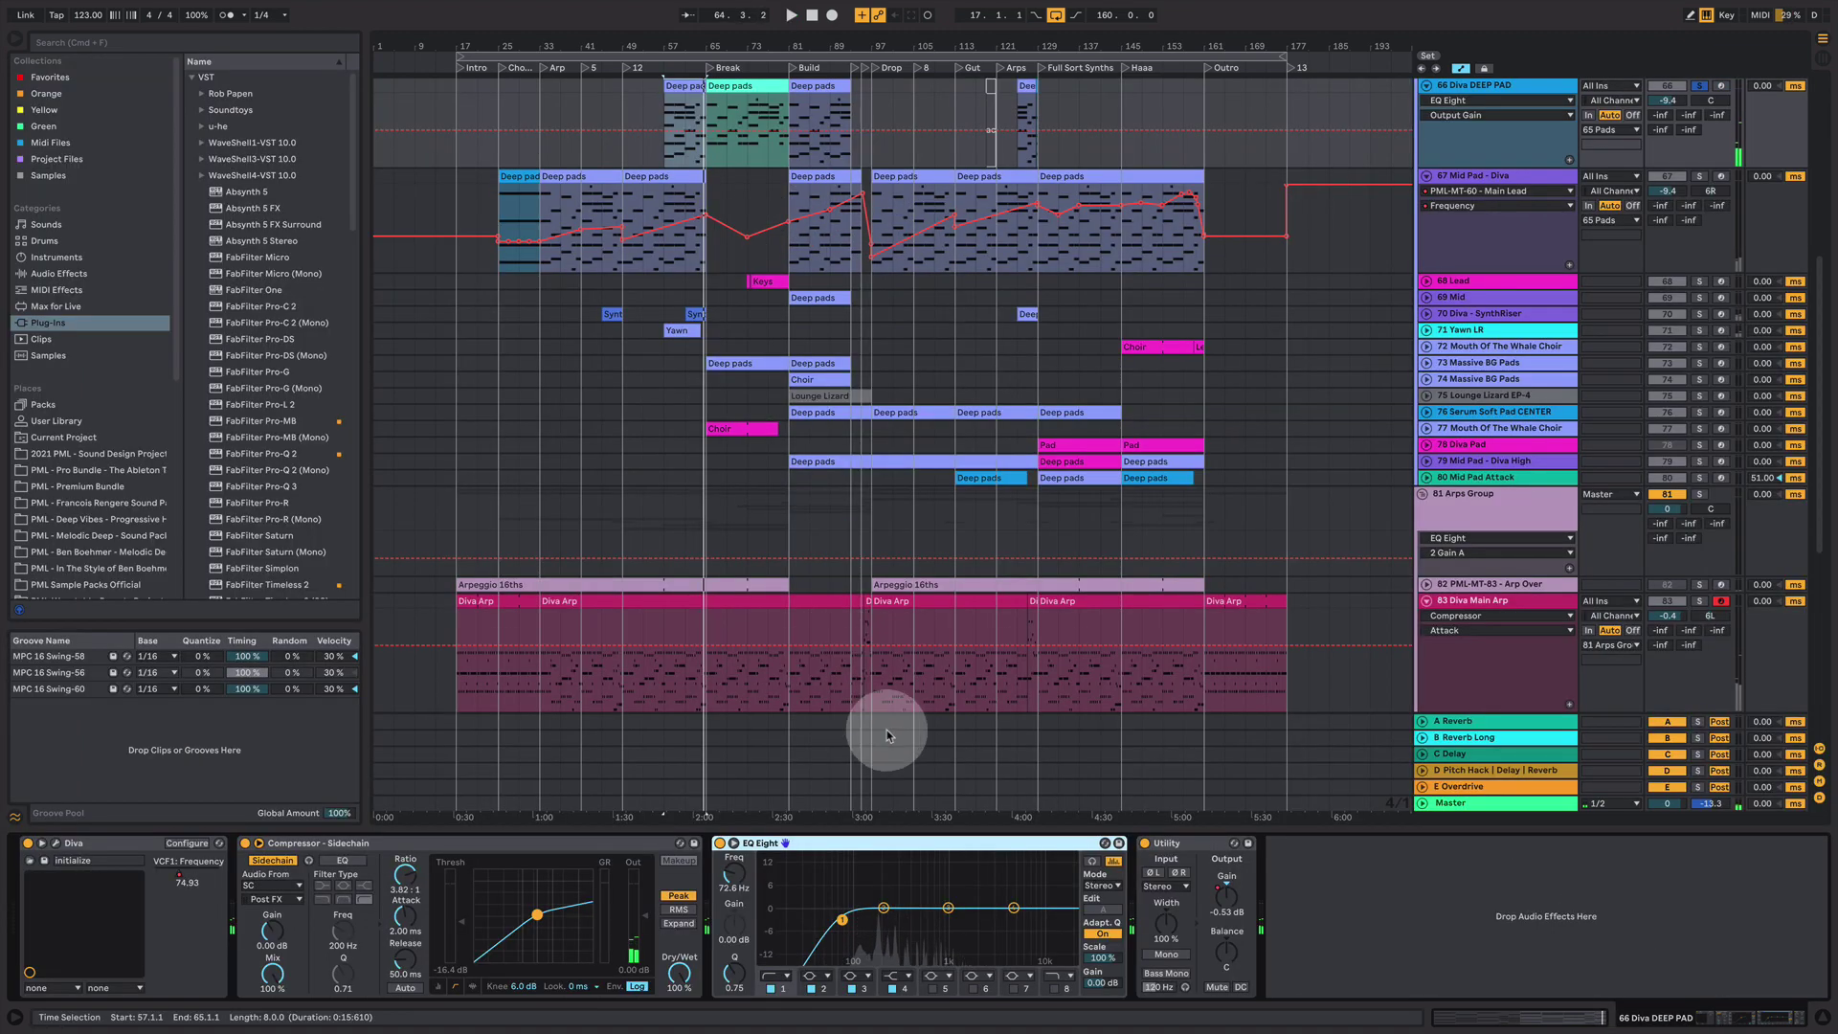
- Solo the Diva Main Arp track and examine the notes of its Diva Arp clip during playback
{"action": "left_click", "coordinate": [1699, 601]}
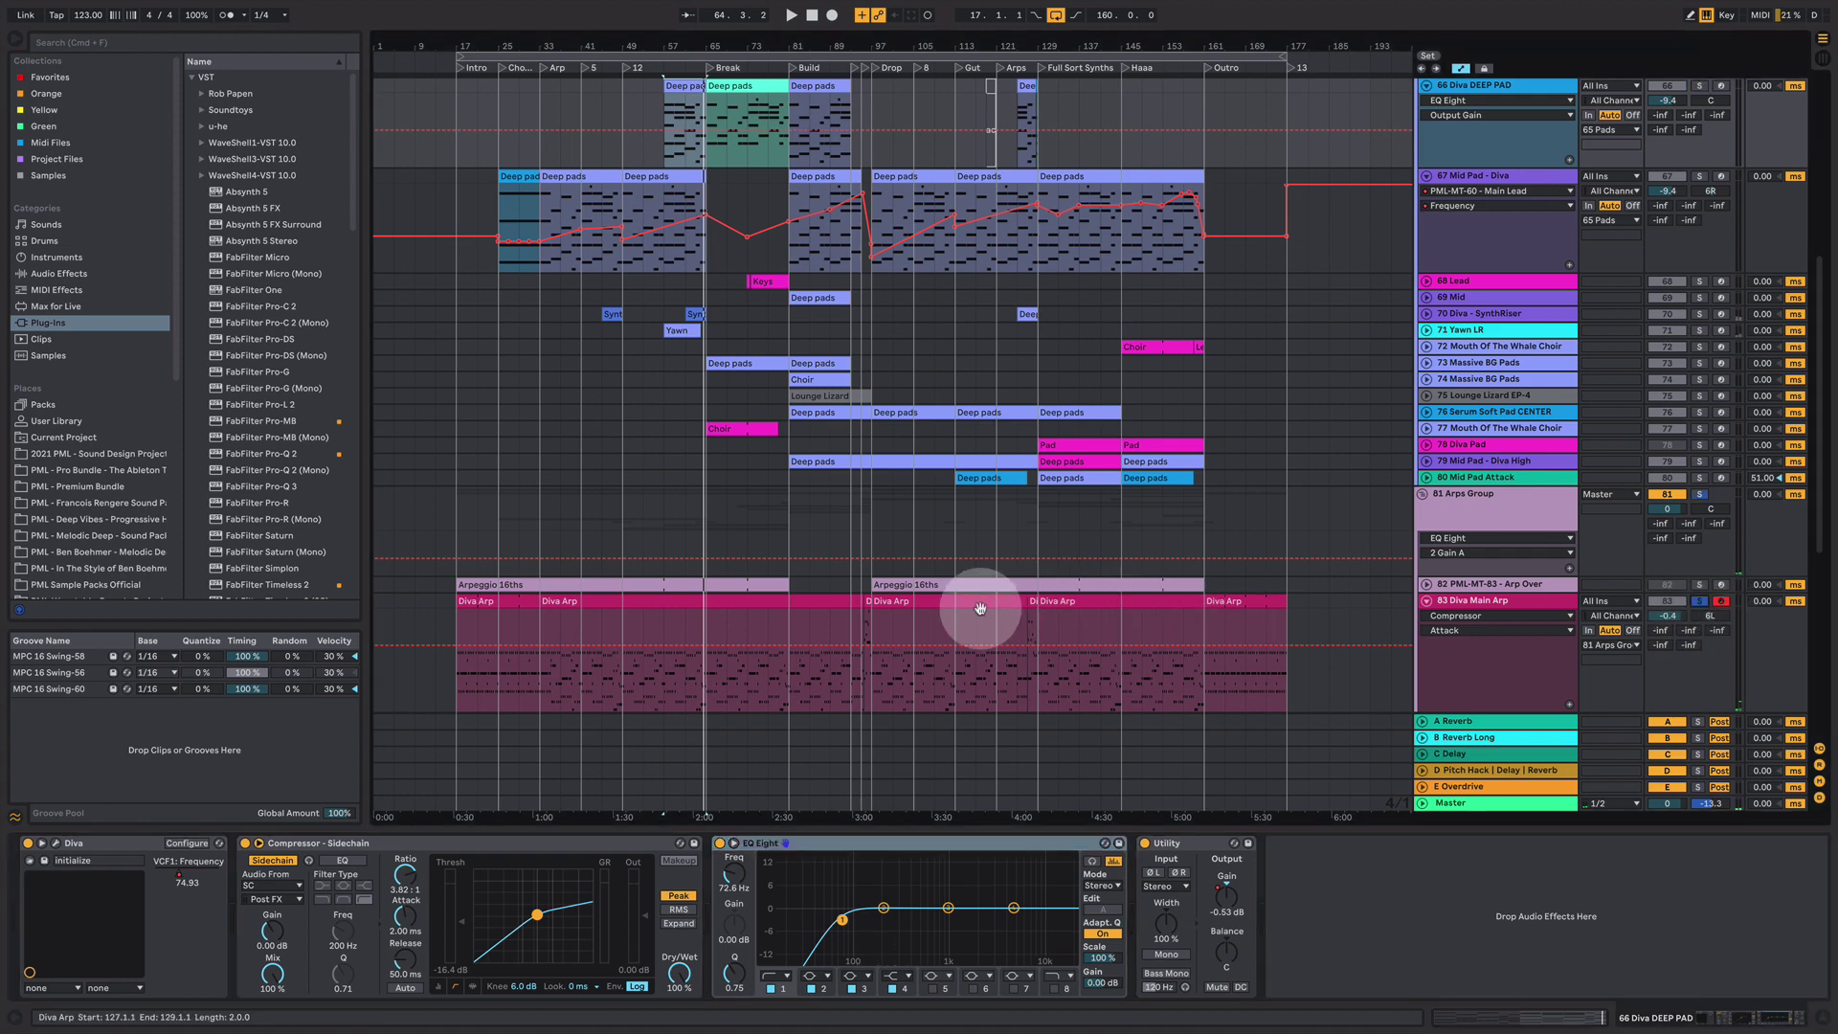
{"action": "key", "text": "space"}
{"action": "left_click", "coordinate": [720, 601]}
{"action": "double_click", "coordinate": [720, 601]}
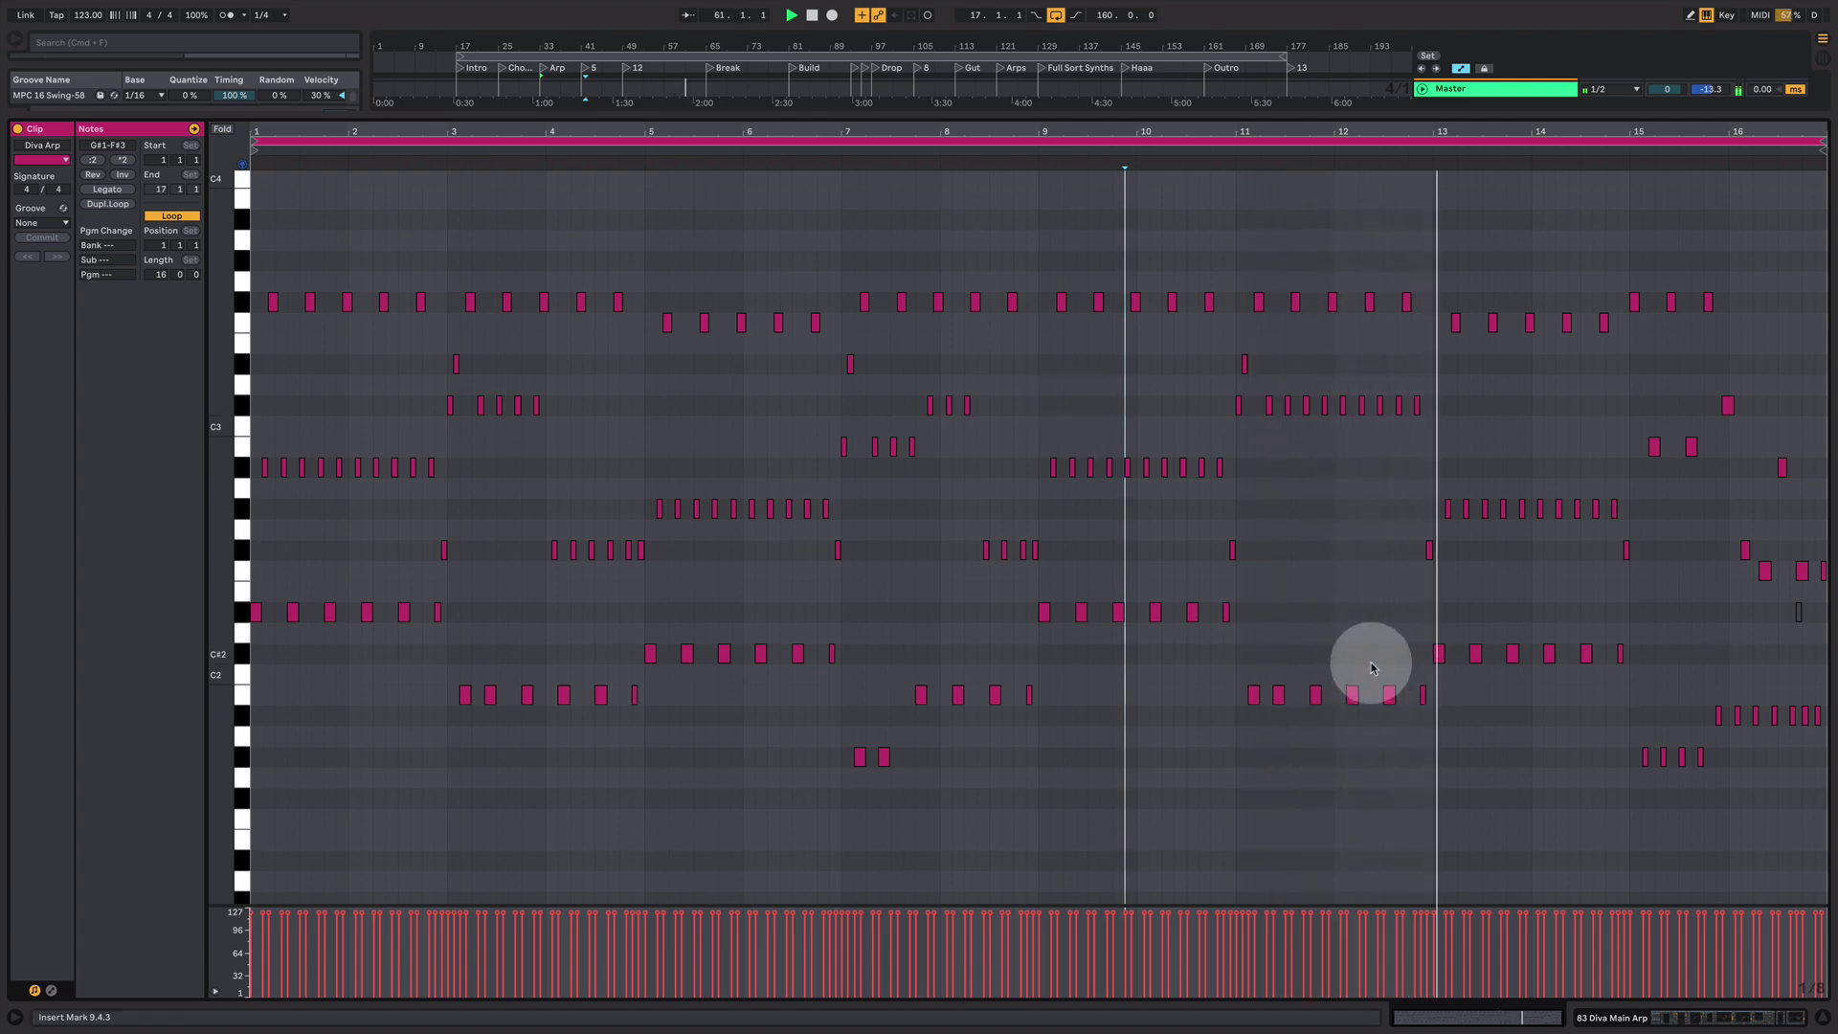
{"action": "left_click", "coordinate": [1699, 1016]}
- Clear the solo and play the full arrangement from bar 33, the start of the Arp section
{"action": "scroll", "coordinate": [1215, 491], "scroll_direction": "up", "scroll_amount": 15}
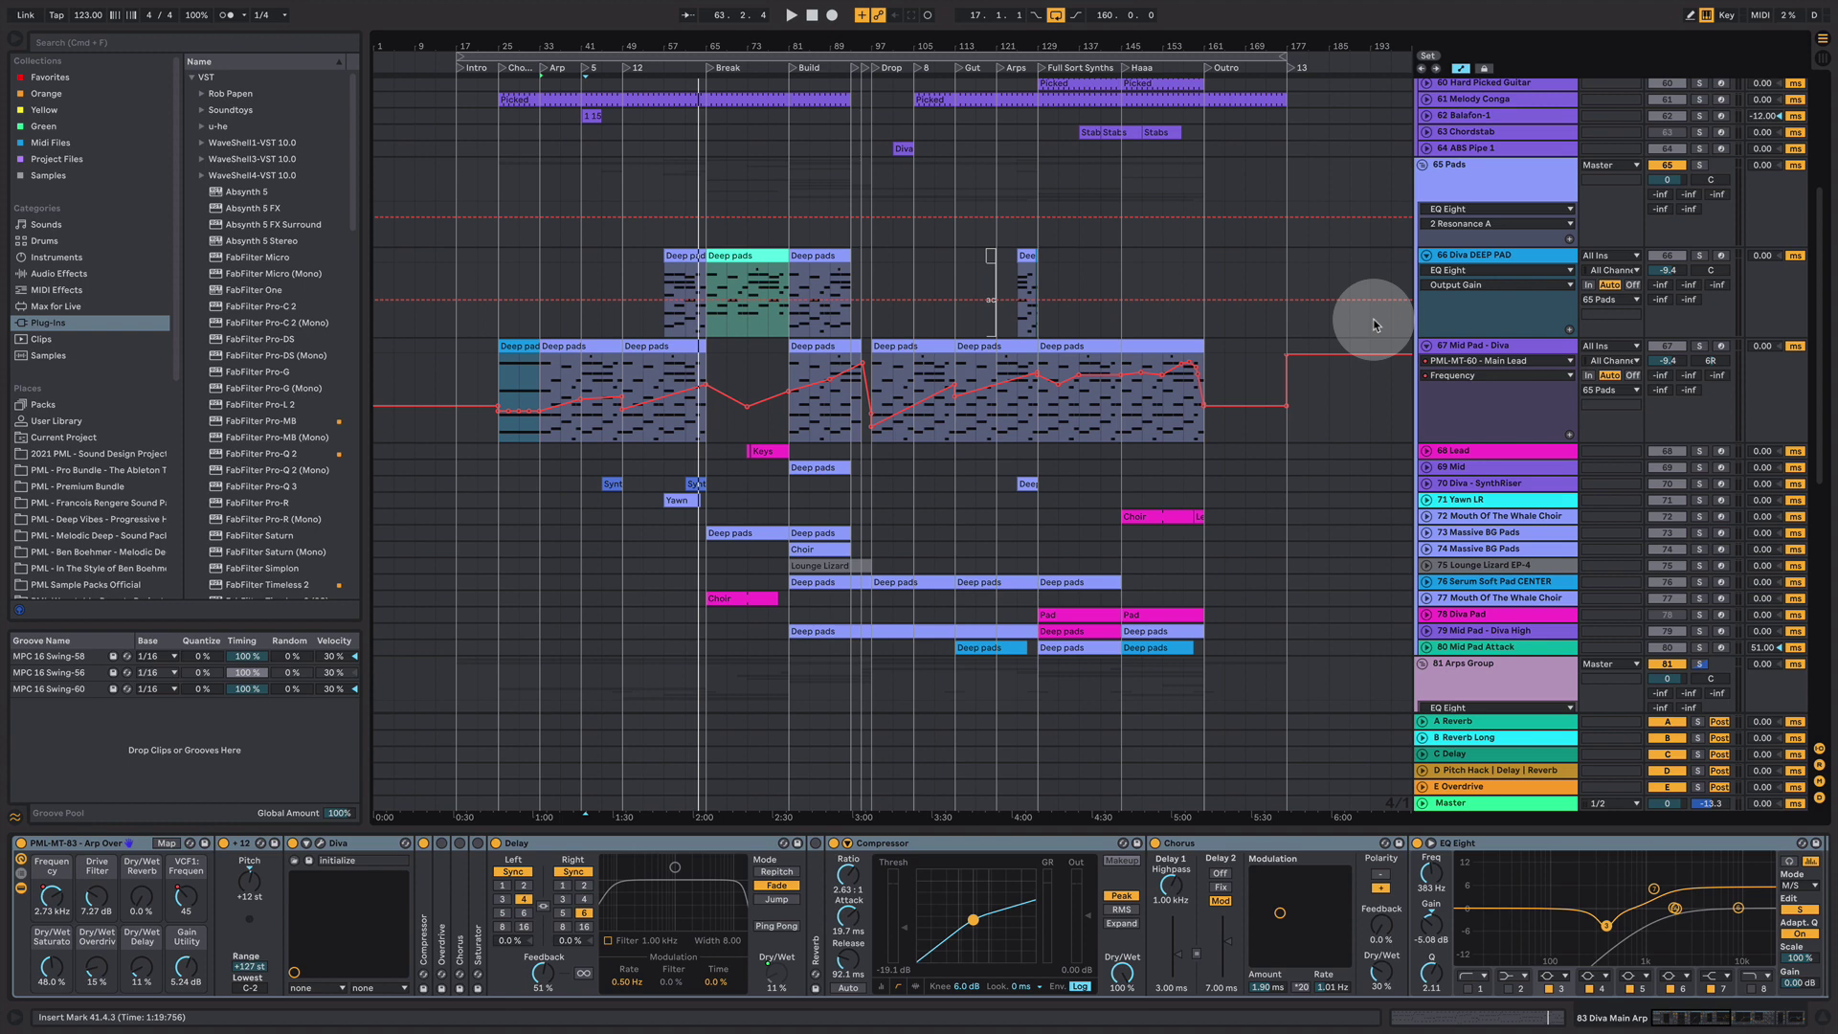
{"action": "scroll", "coordinate": [765, 402], "scroll_direction": "up", "scroll_amount": 3}
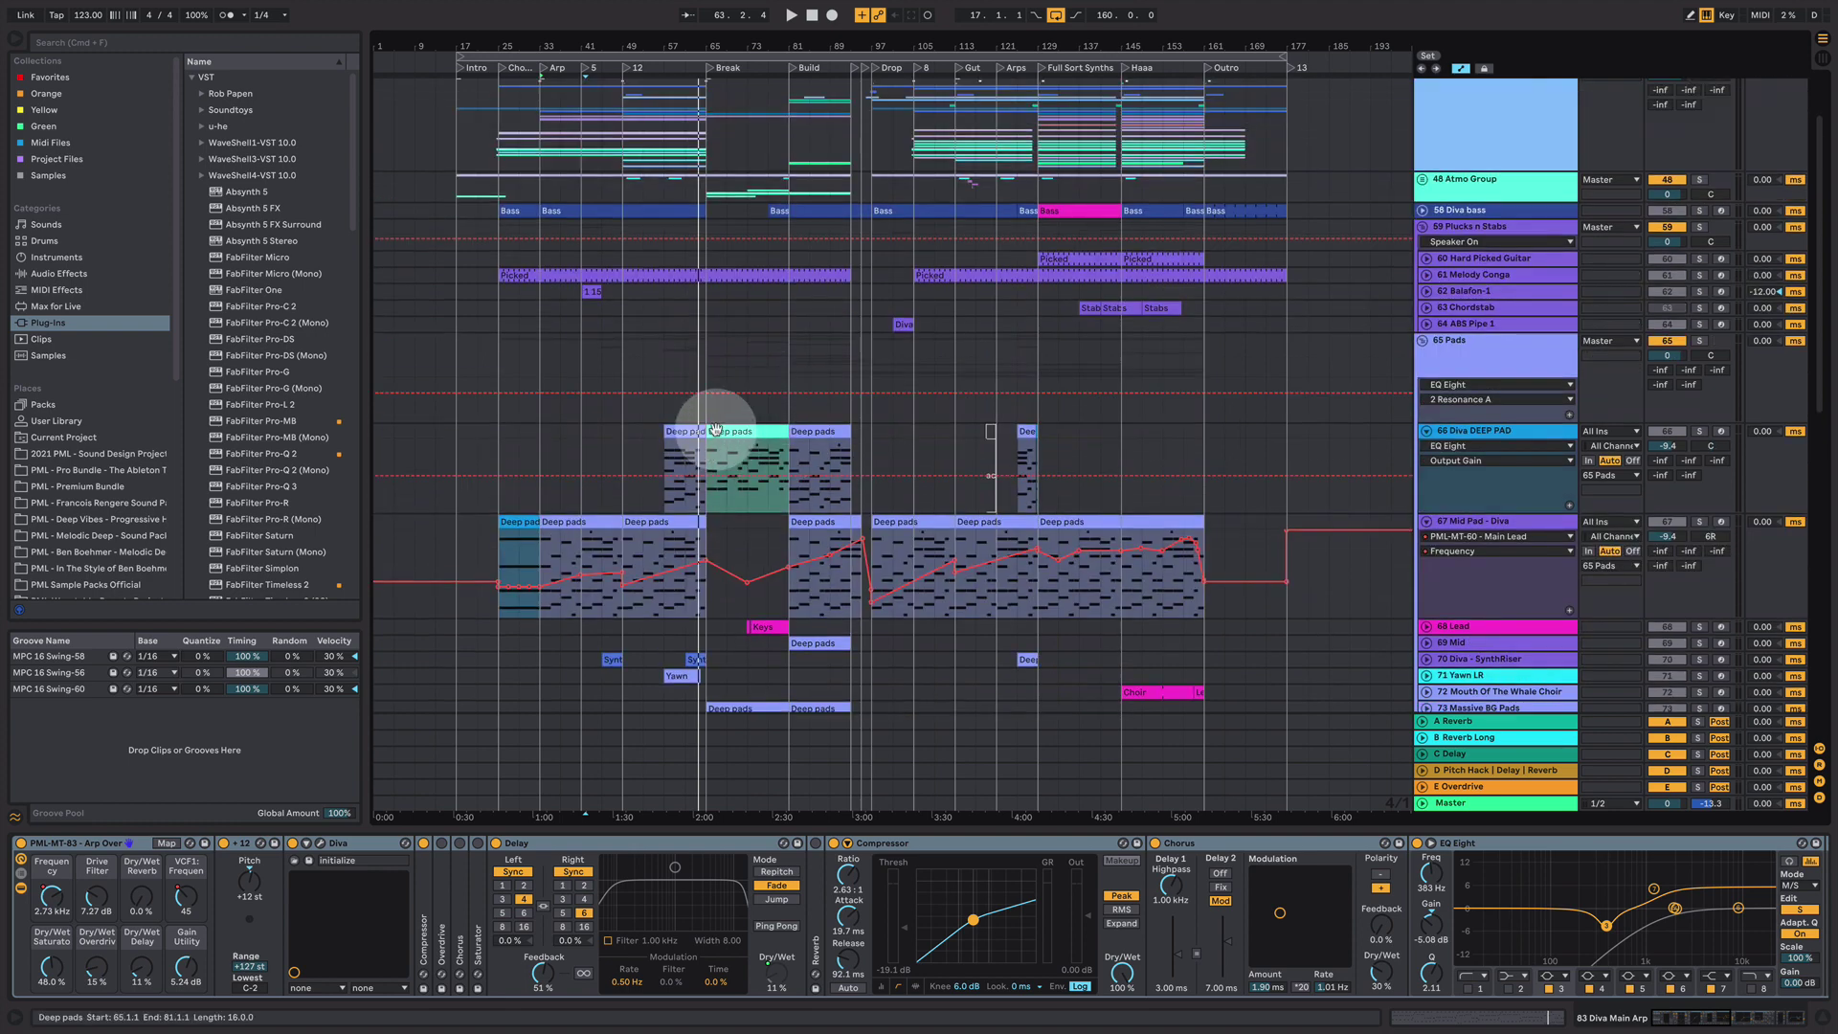
{"action": "scroll", "coordinate": [716, 429], "scroll_direction": "up", "scroll_amount": 2}
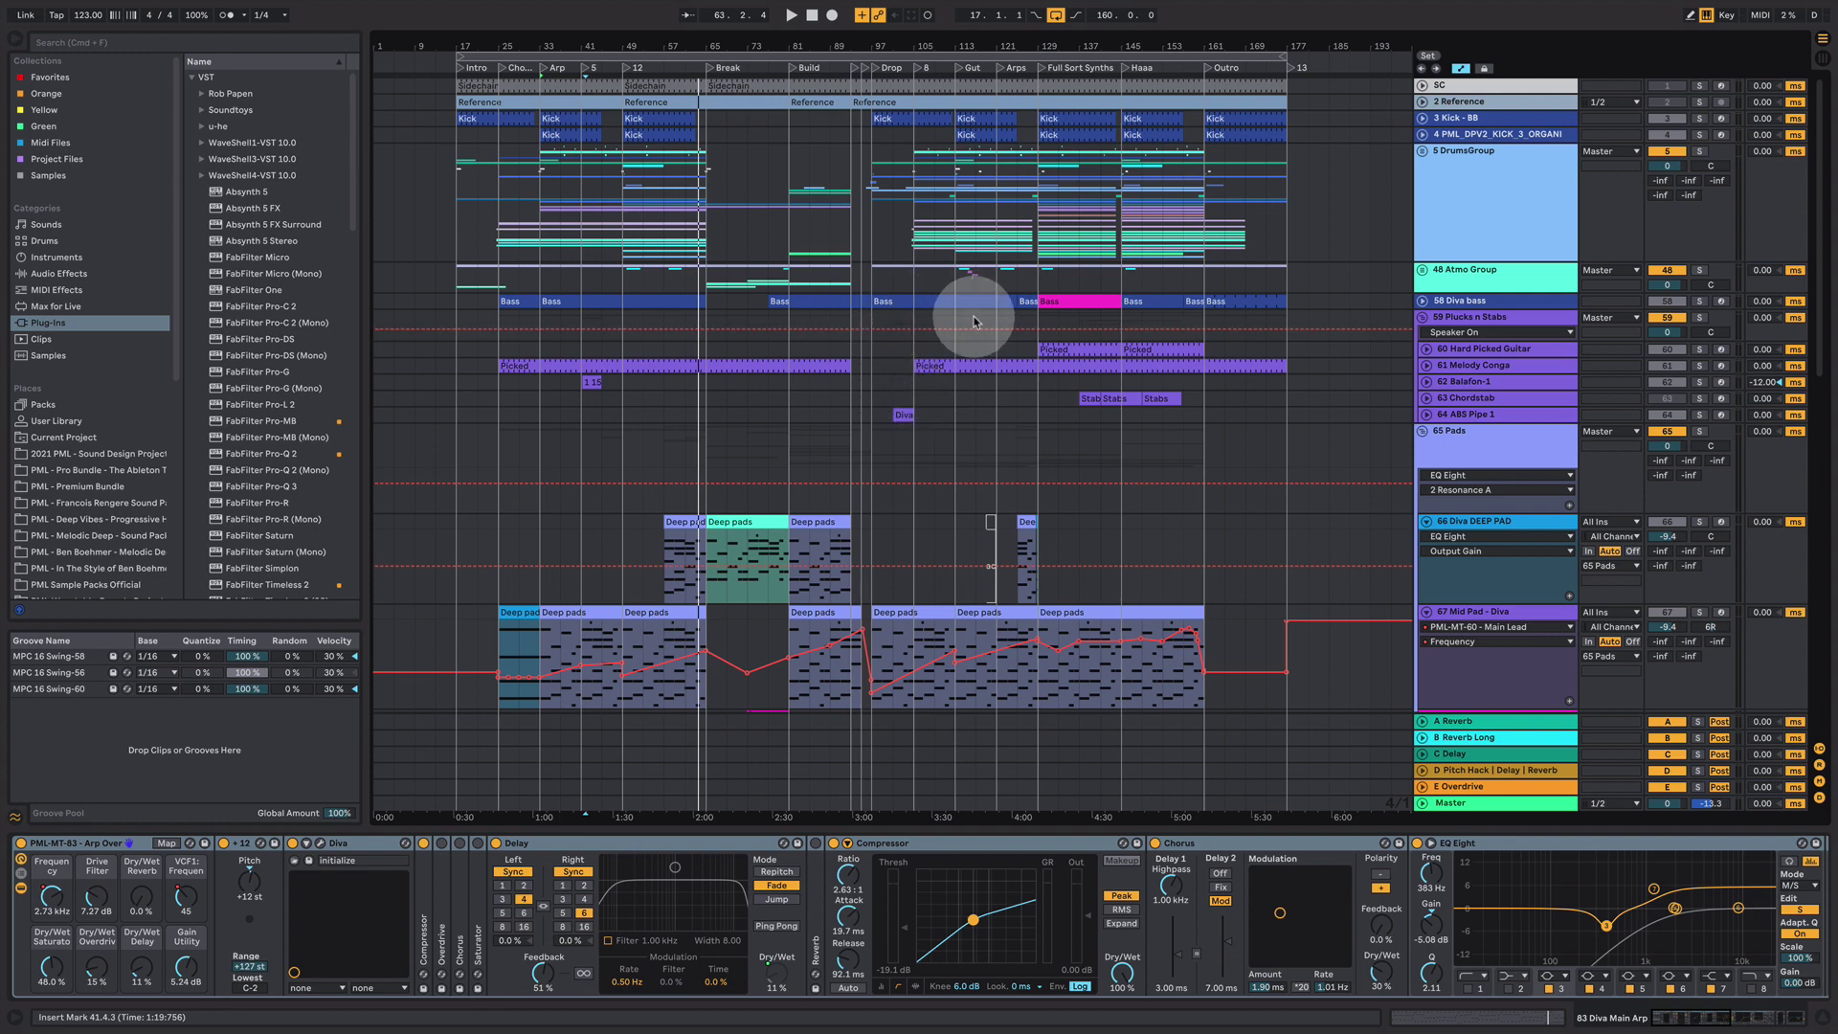
{"action": "left_click", "coordinate": [619, 248]}
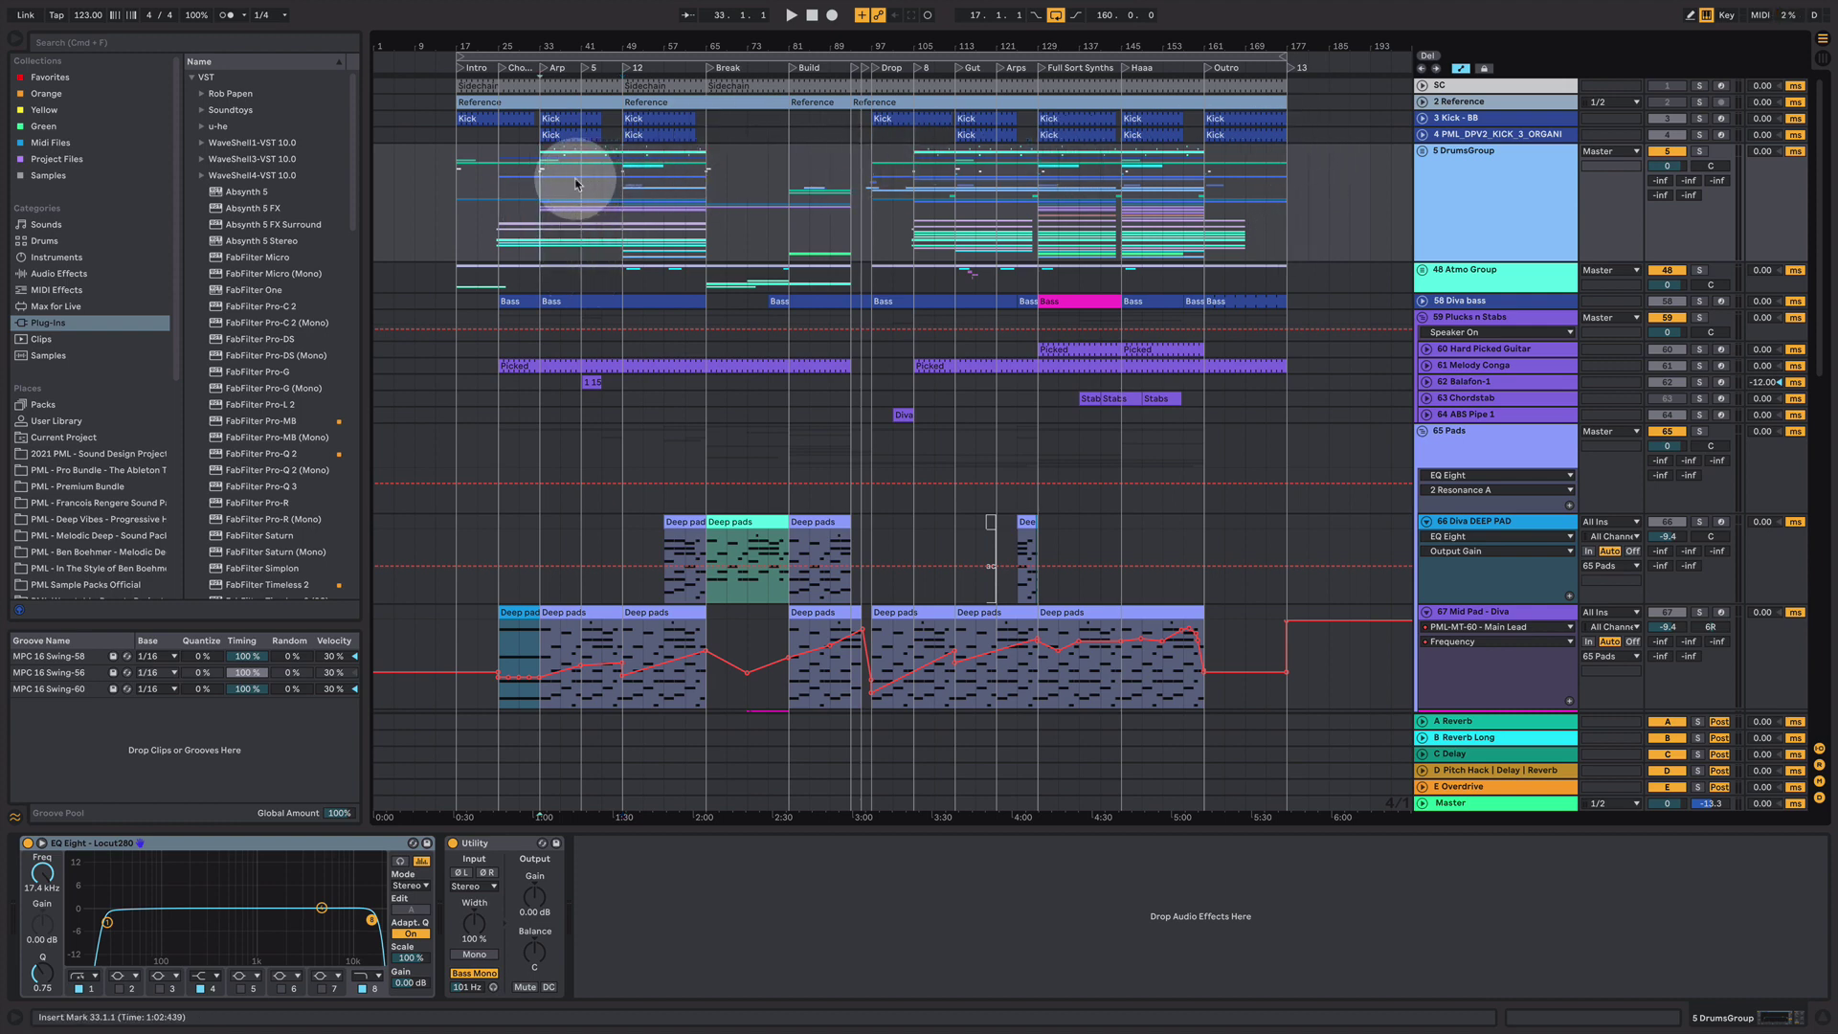
{"action": "left_click", "coordinate": [1699, 134]}
{"action": "key", "text": "space"}
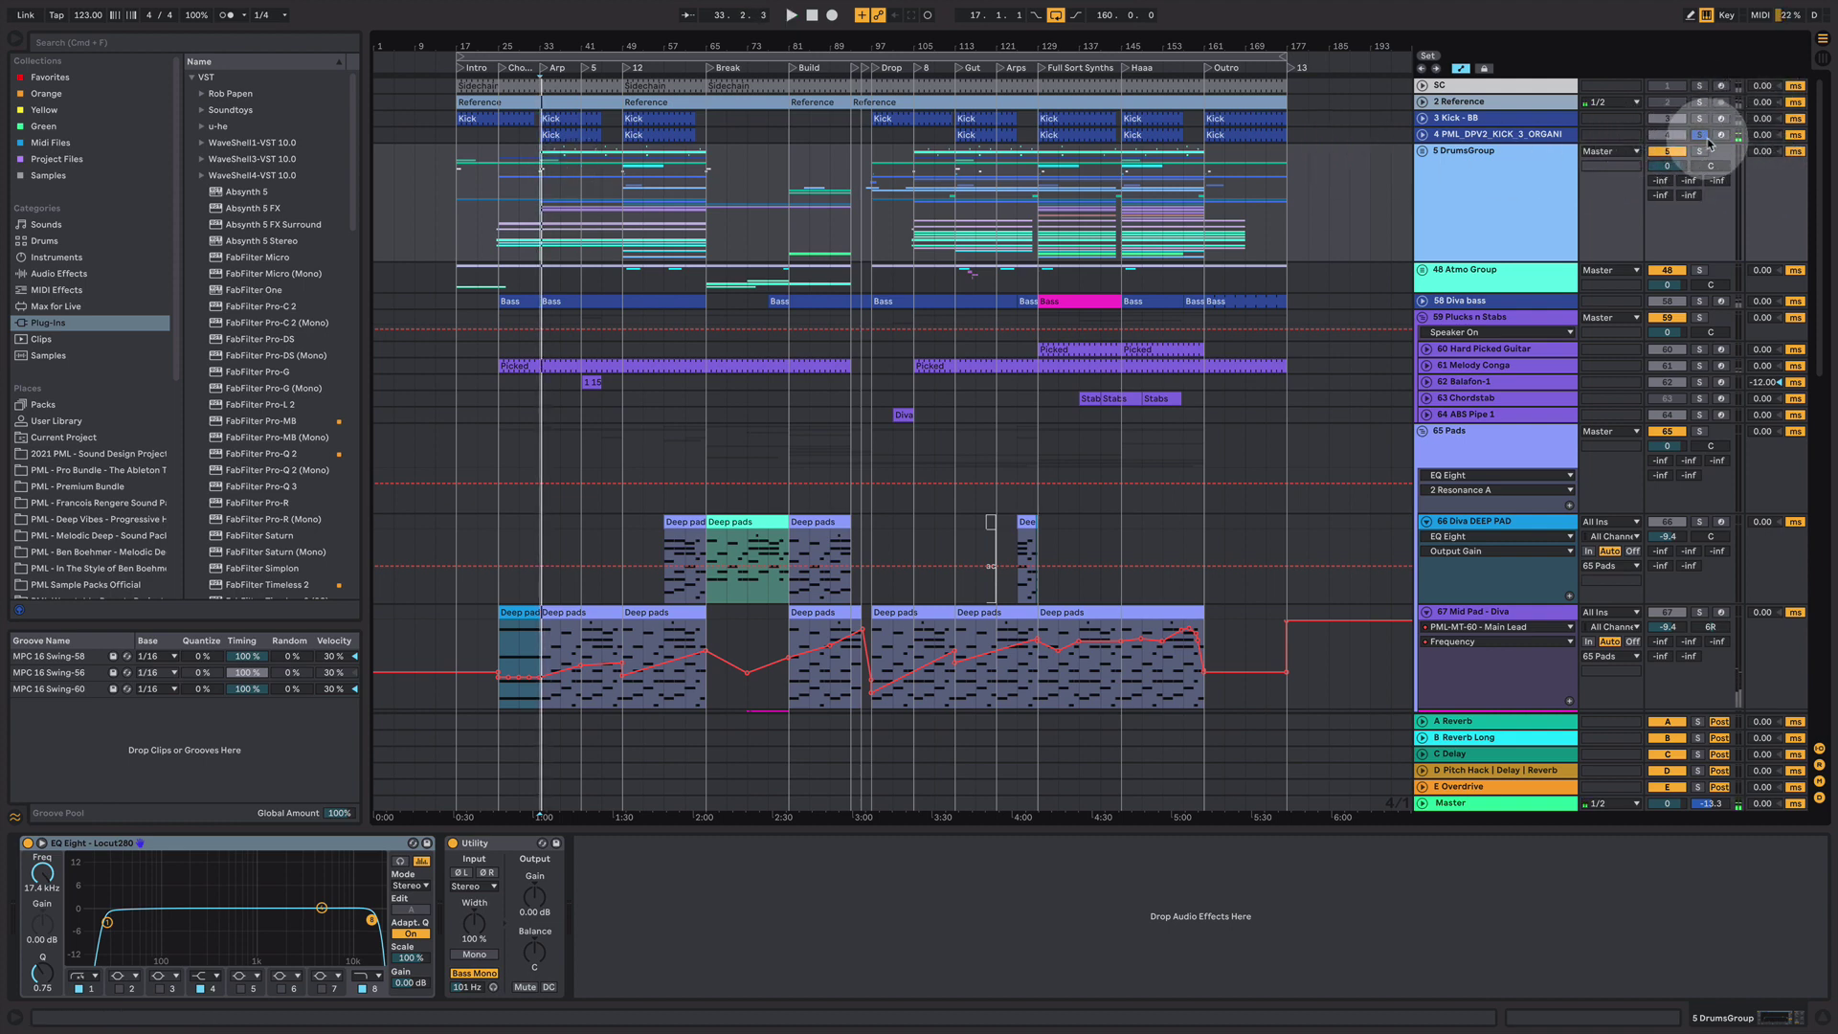
{"action": "left_click", "coordinate": [1699, 134]}
{"action": "key", "text": "space"}
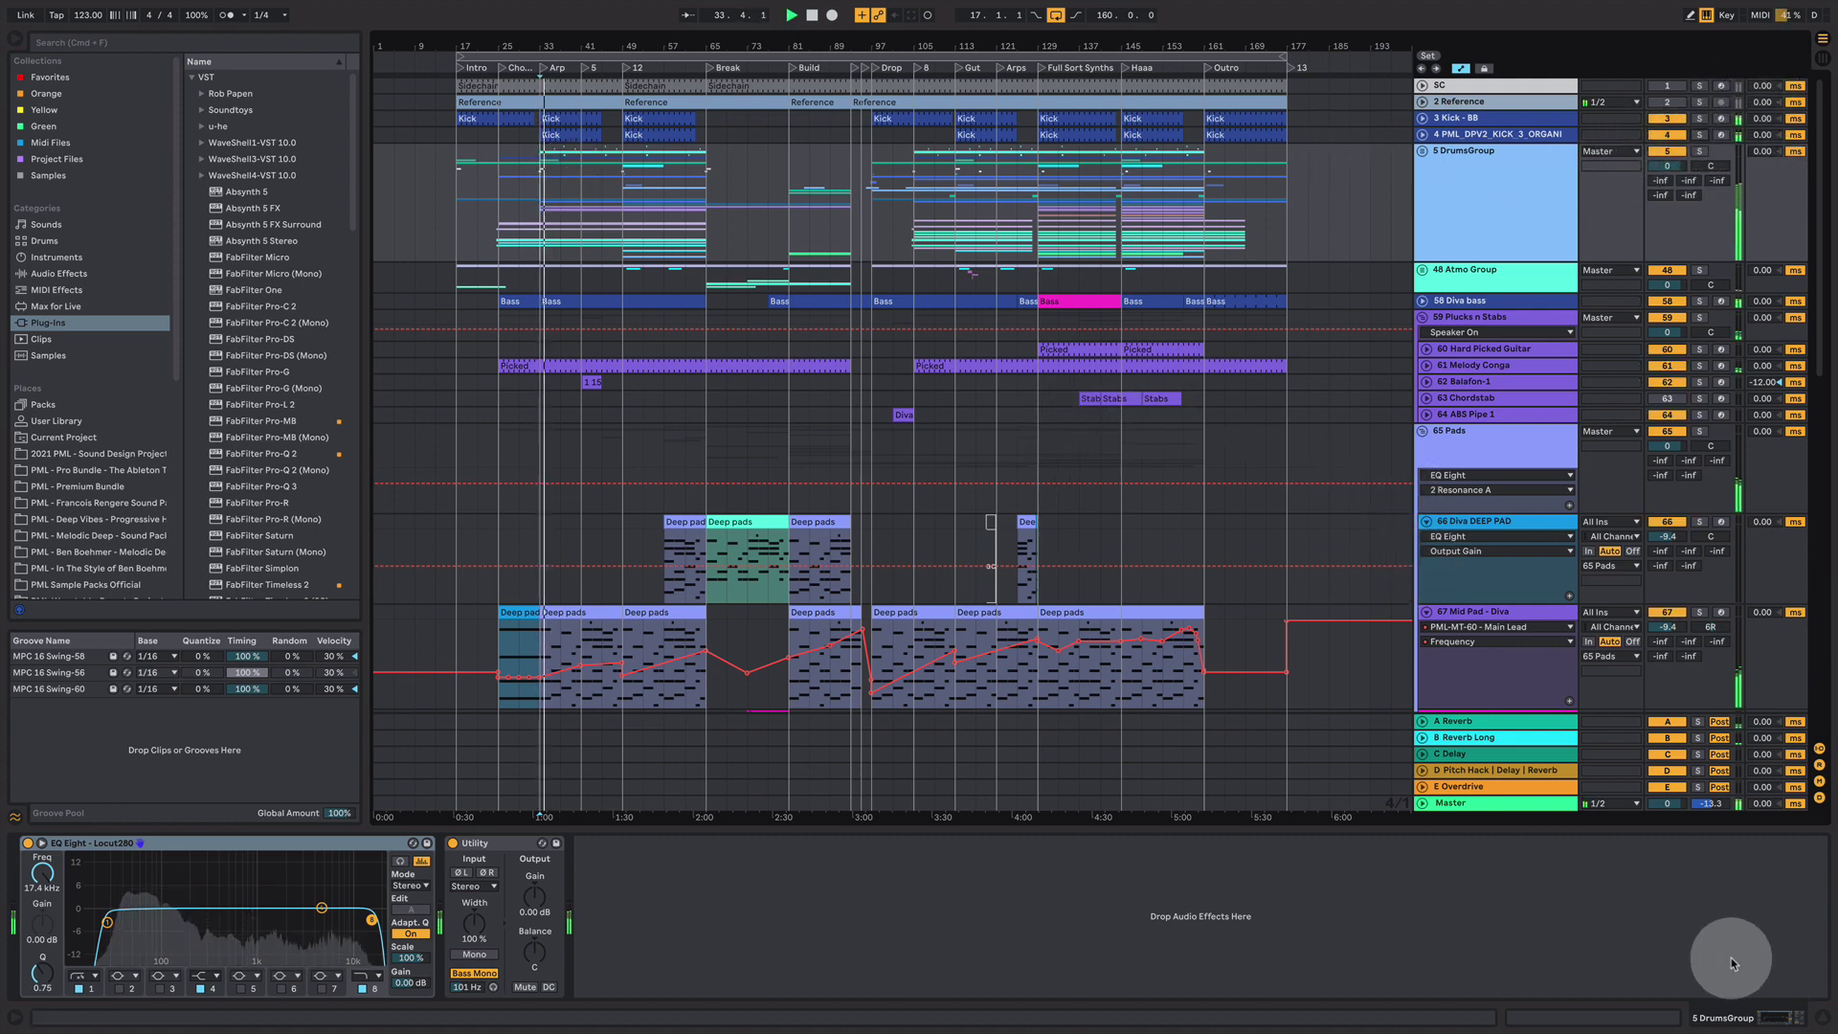
- Unfold the Diva bass track and display its device chain
{"action": "left_click", "coordinate": [1821, 1017]}
{"action": "scroll", "coordinate": [857, 586], "scroll_direction": "down", "scroll_amount": 5}
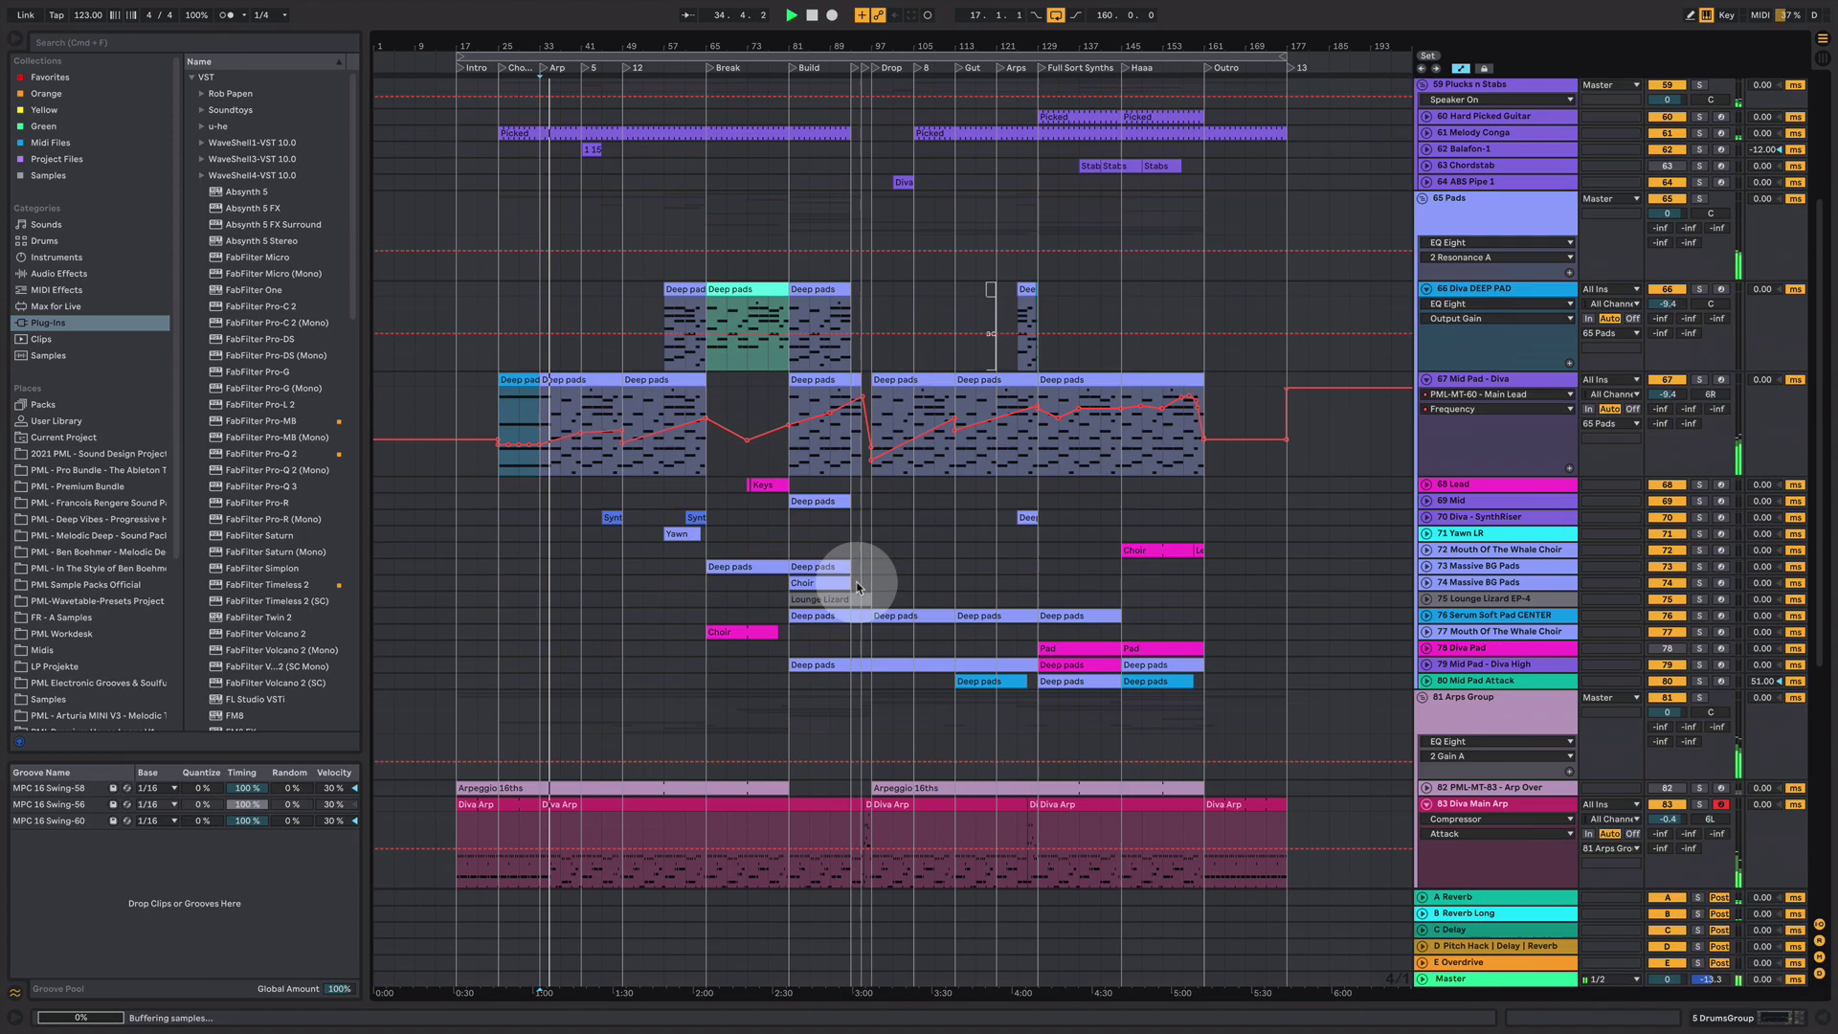
{"action": "scroll", "coordinate": [857, 584], "scroll_direction": "down", "scroll_amount": 1}
{"action": "scroll", "coordinate": [854, 579], "scroll_direction": "up", "scroll_amount": 6}
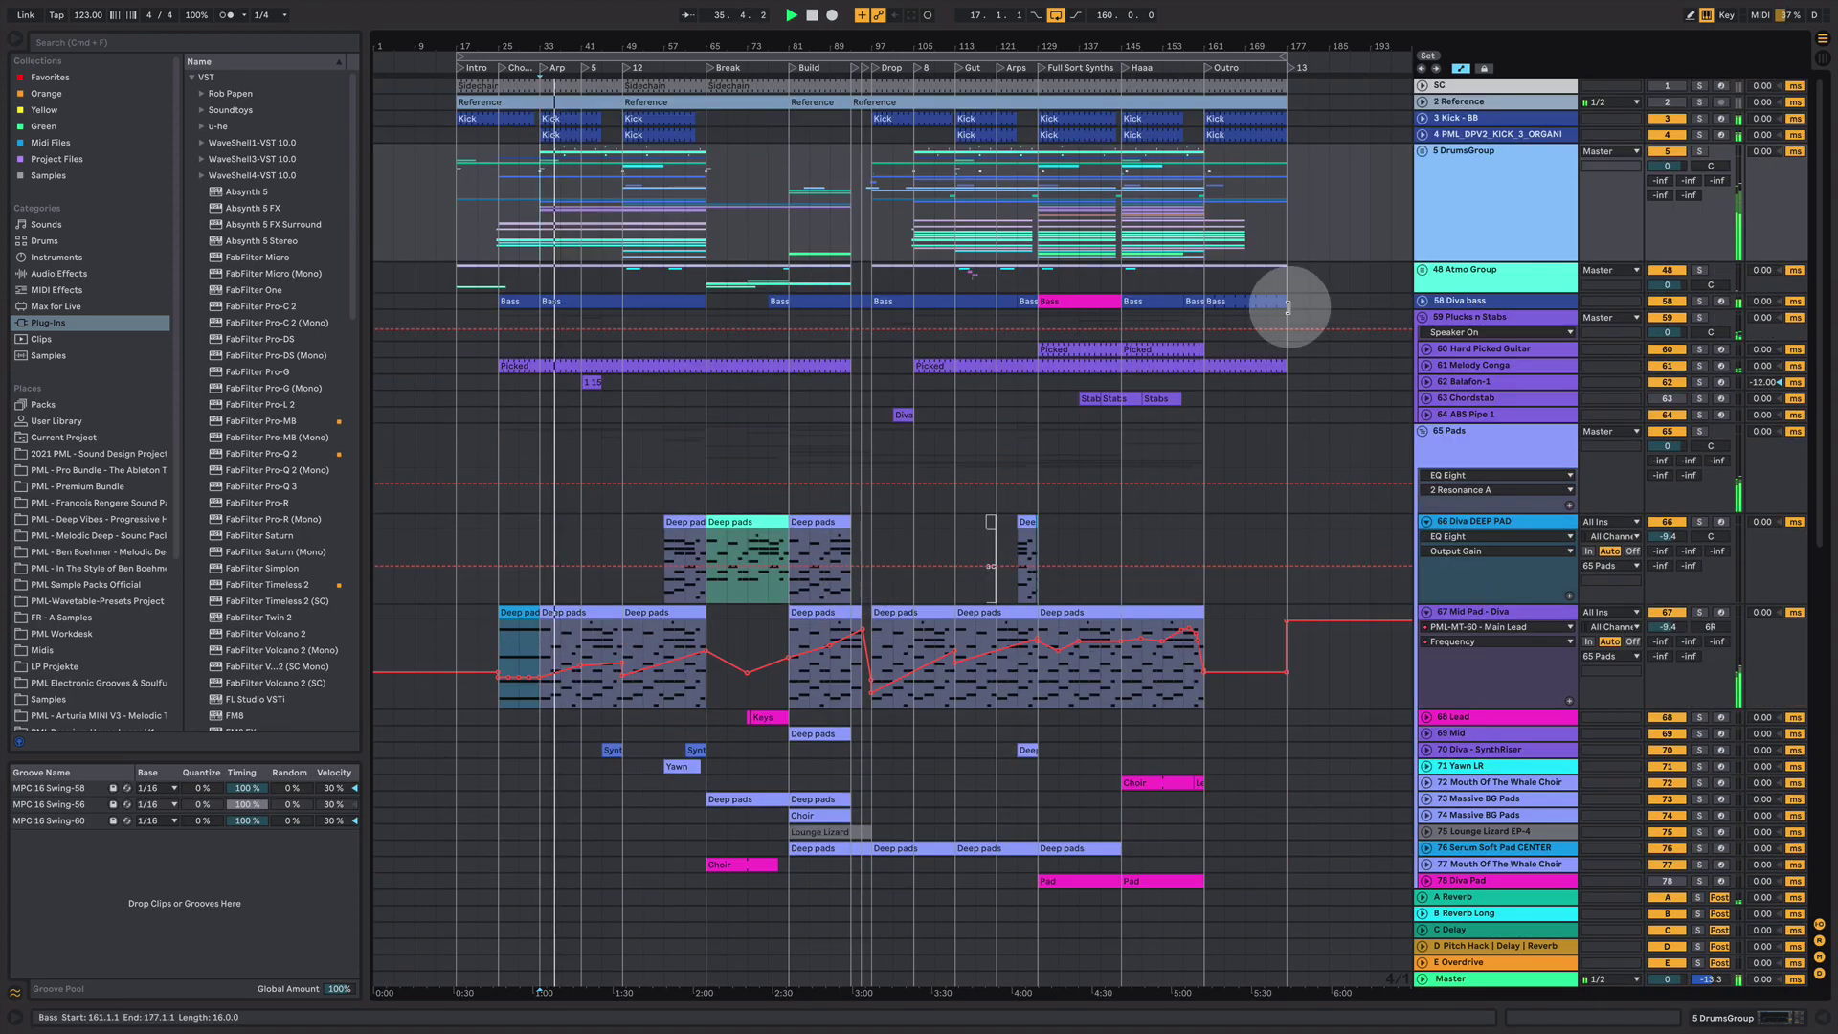
{"action": "left_click", "coordinate": [1473, 305]}
{"action": "double_click", "coordinate": [1474, 304]}
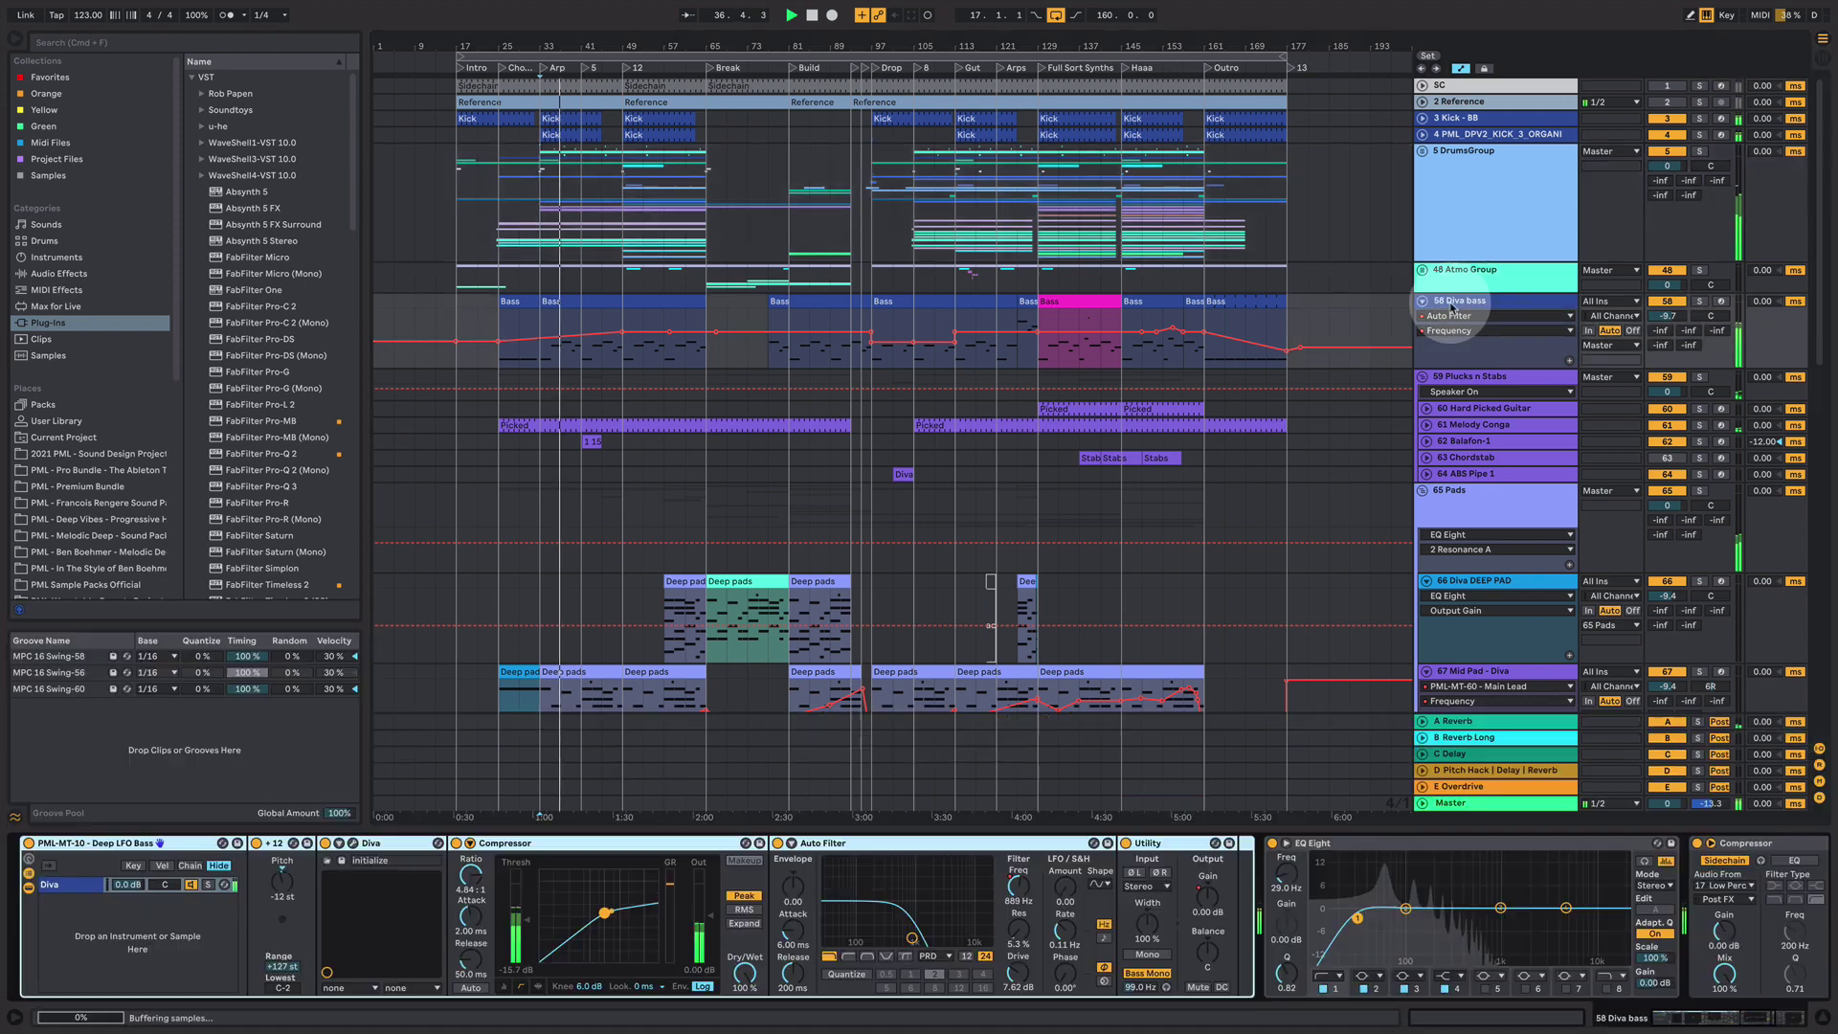
- Open the bass track's Diva synth, look at its preset browser and main panel, and close the plug-in window
{"action": "left_click", "coordinate": [339, 843]}
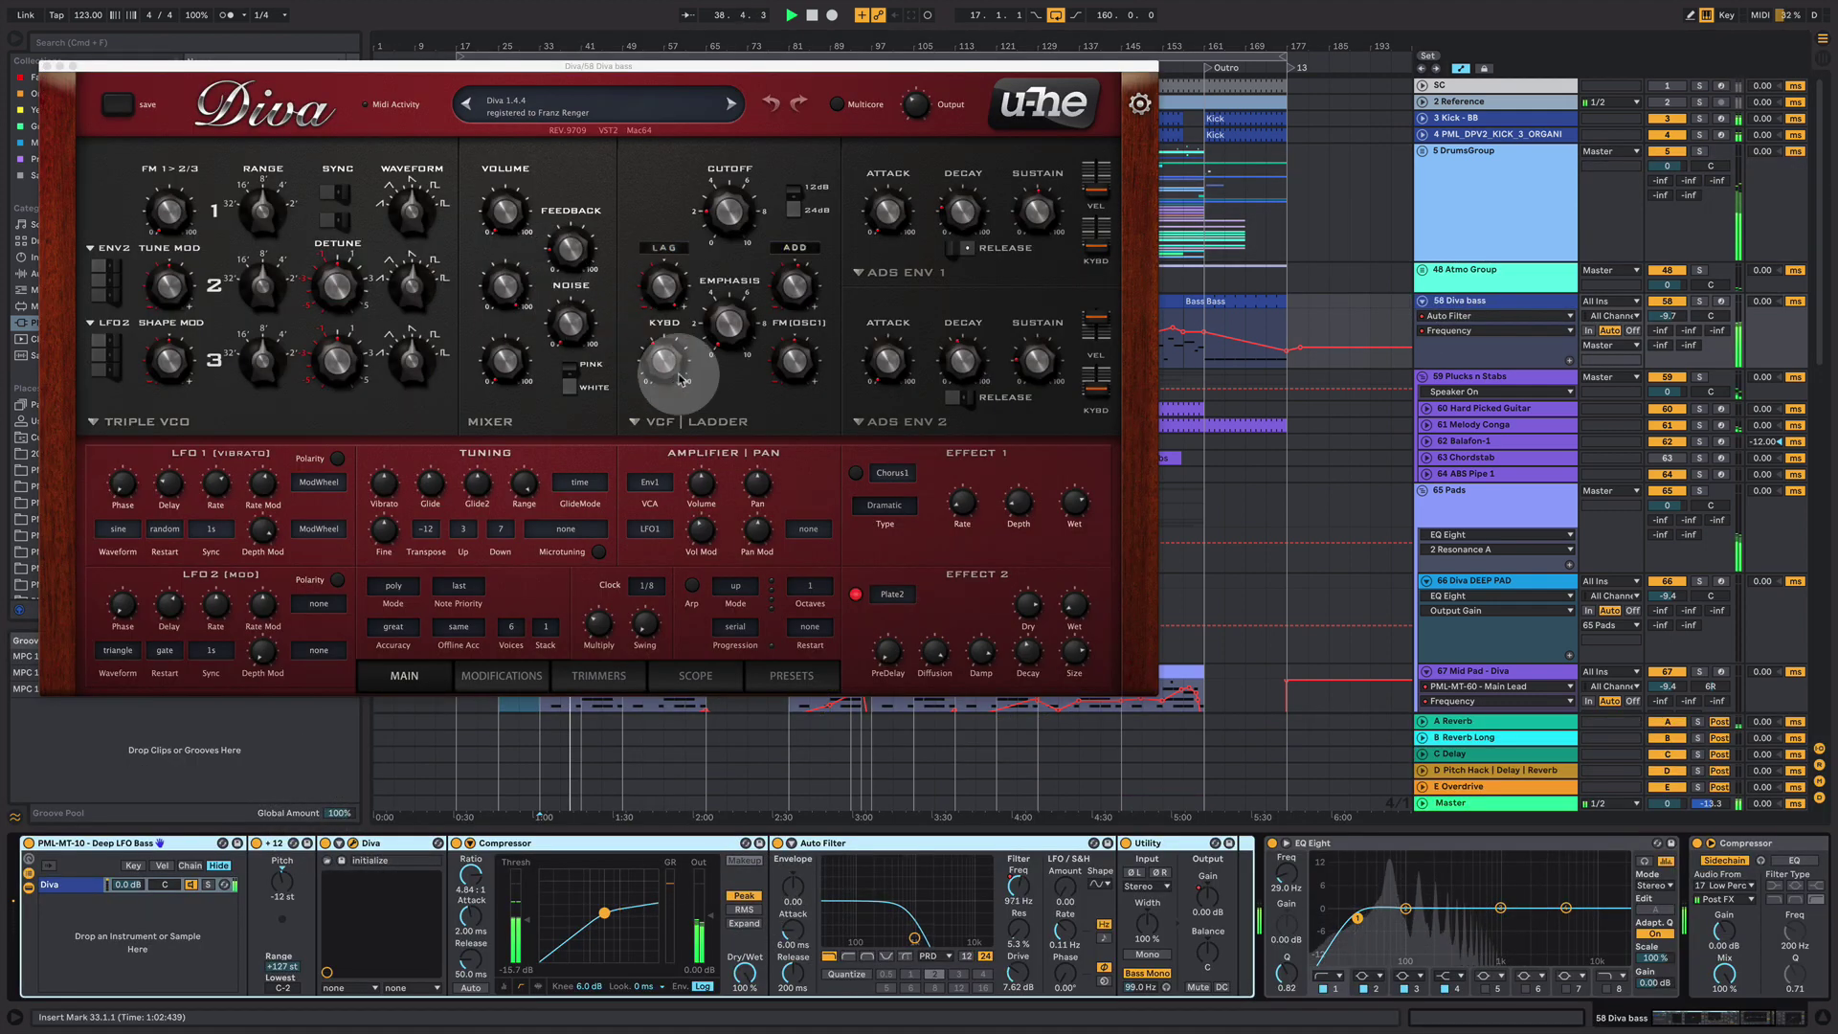
{"action": "left_click", "coordinate": [797, 674]}
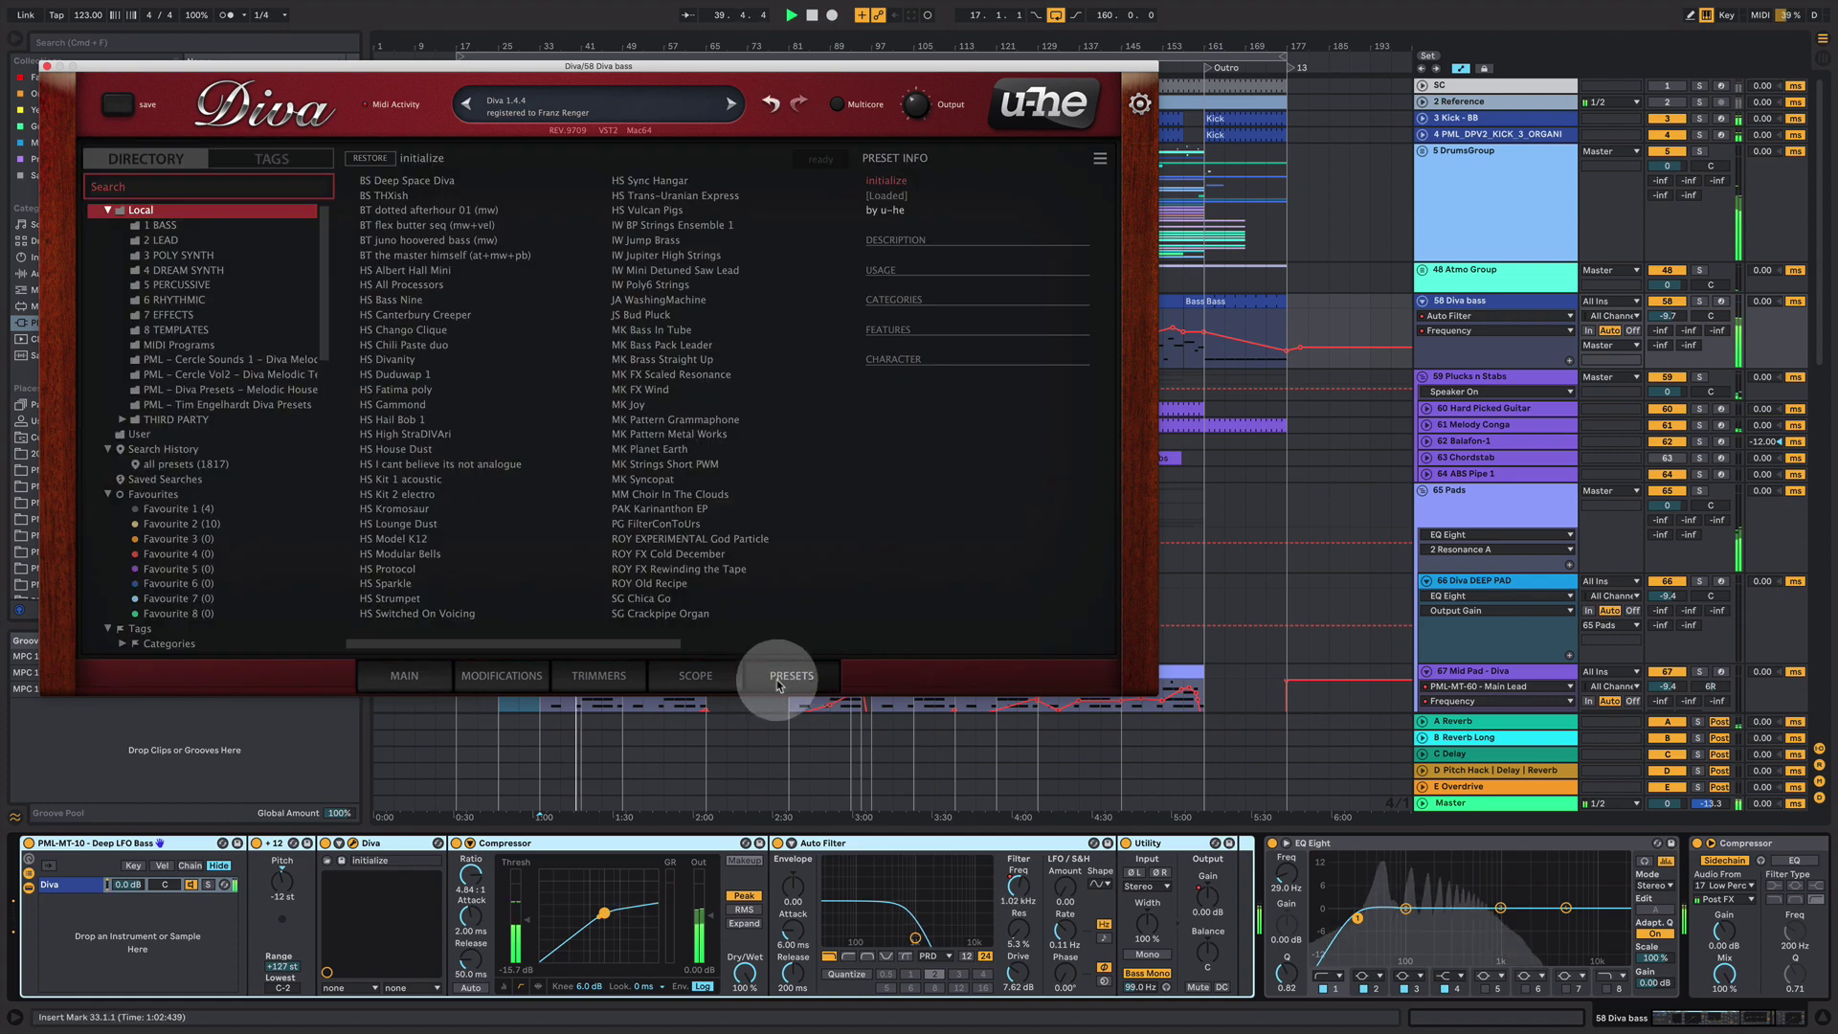
{"action": "left_click", "coordinate": [434, 680]}
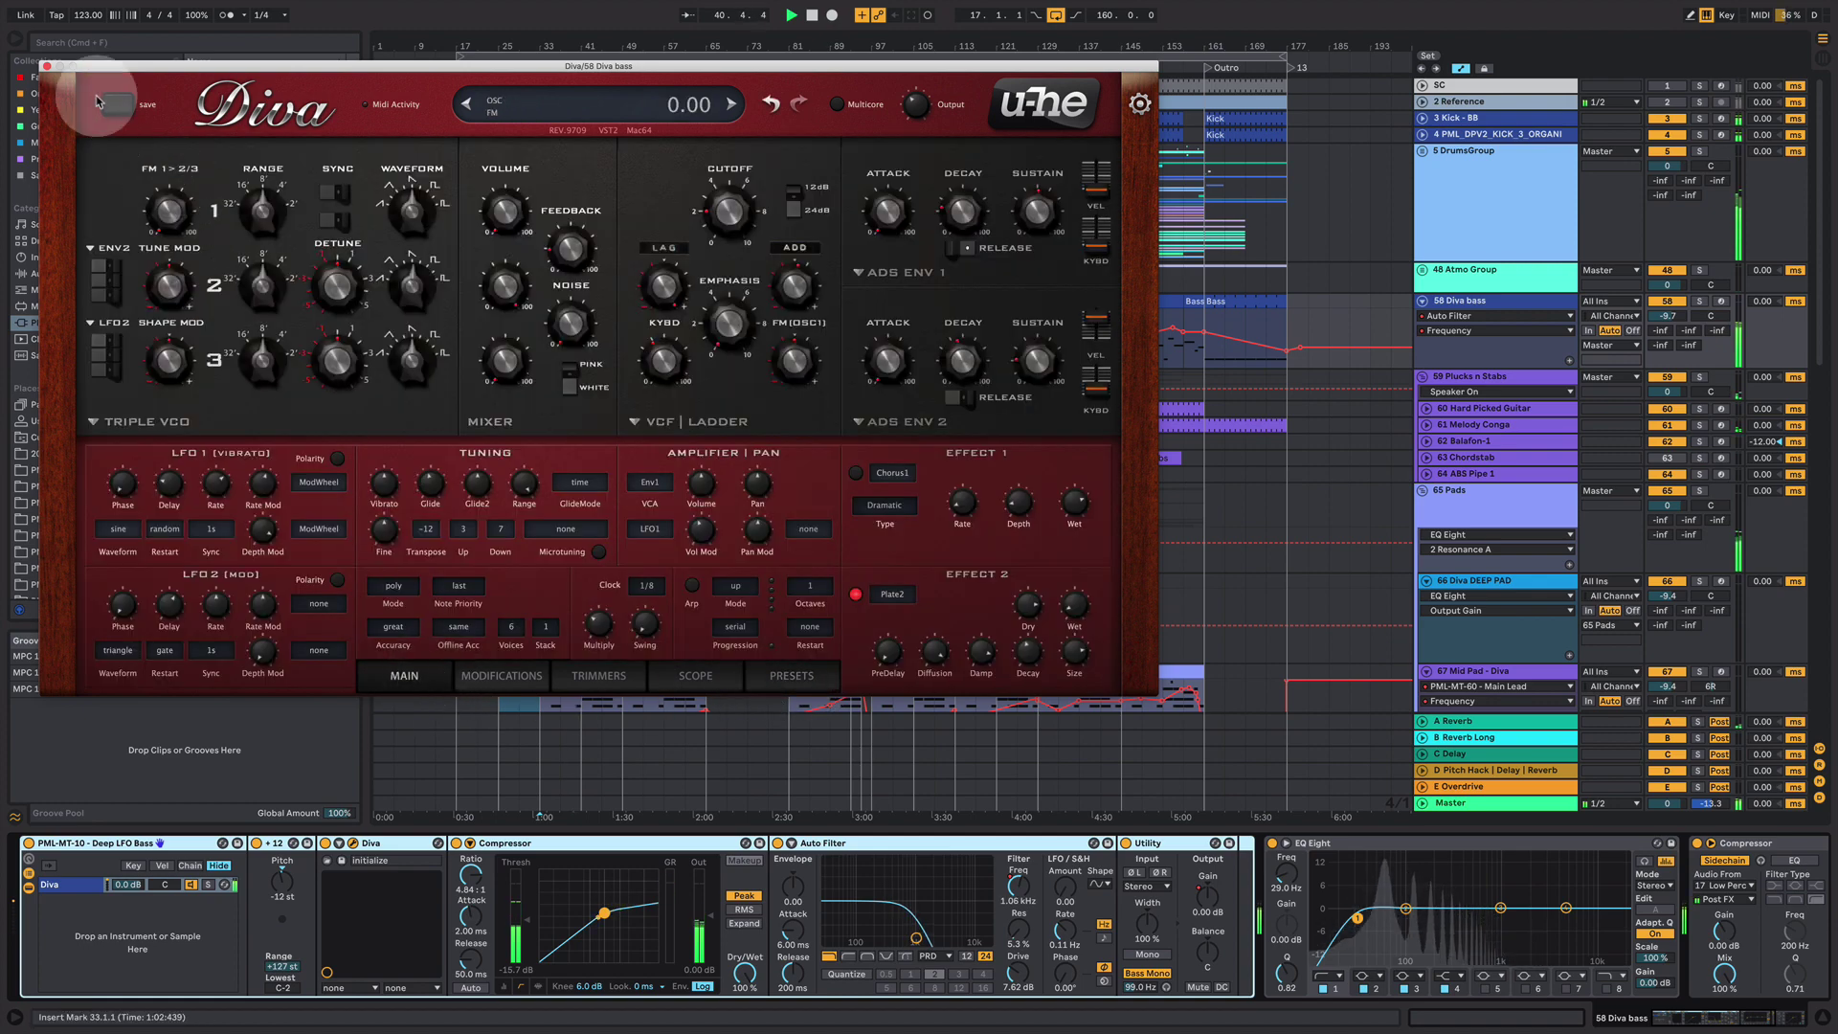
{"action": "left_click", "coordinate": [46, 66]}
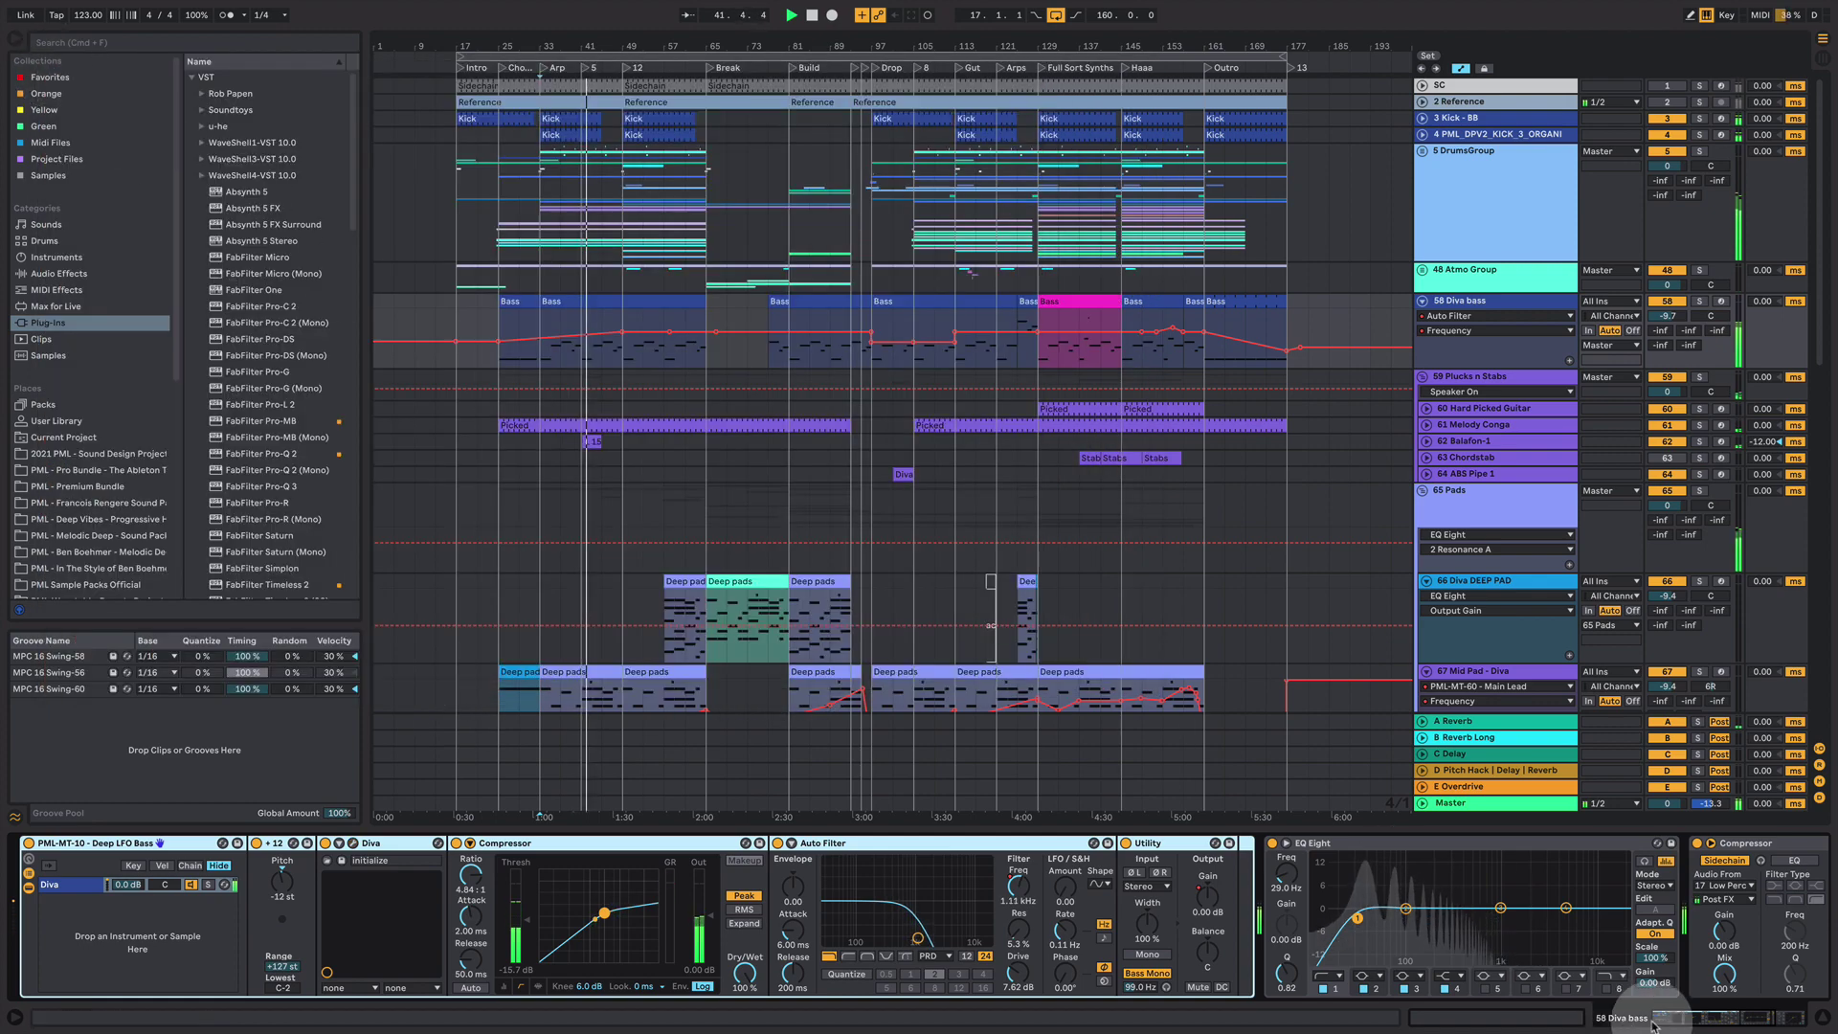
{"action": "left_click", "coordinate": [1709, 1021]}
- Select the Diva Main Arp track and look at its device chain and the arp tracks below it
{"action": "left_click", "coordinate": [961, 614]}
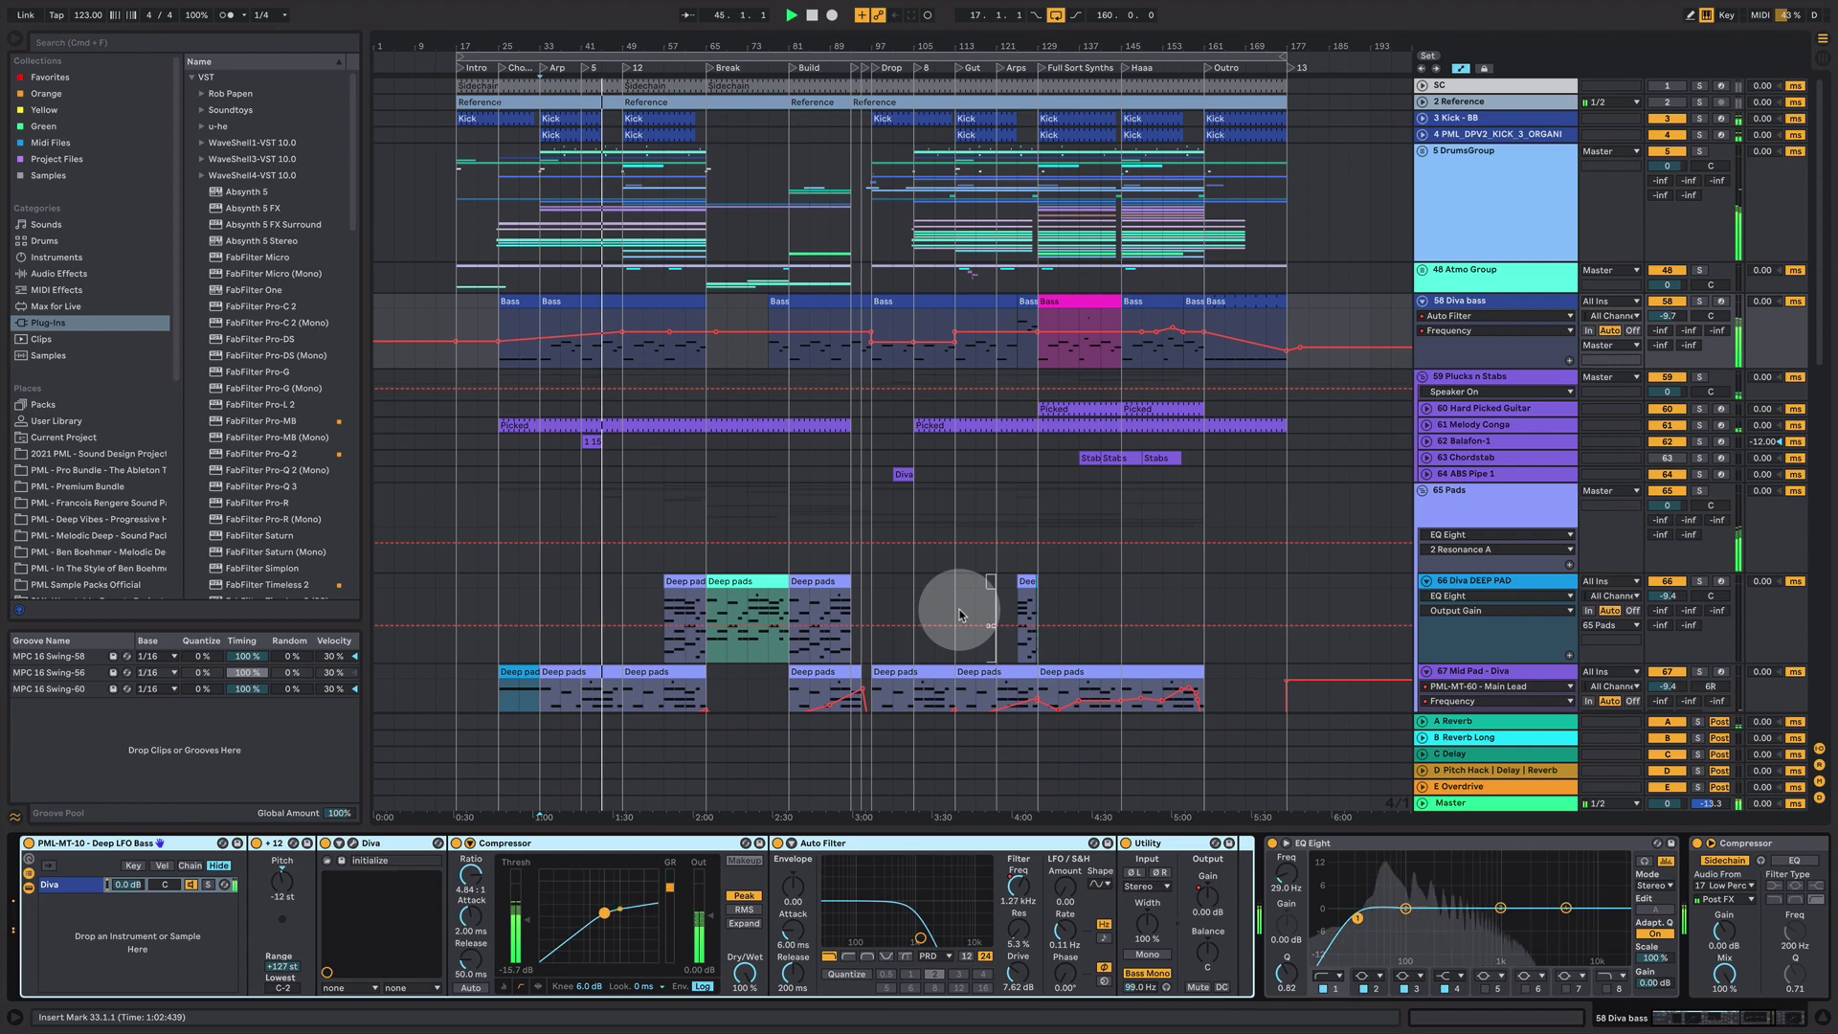
{"action": "scroll", "coordinate": [947, 550], "scroll_direction": "down", "scroll_amount": 5}
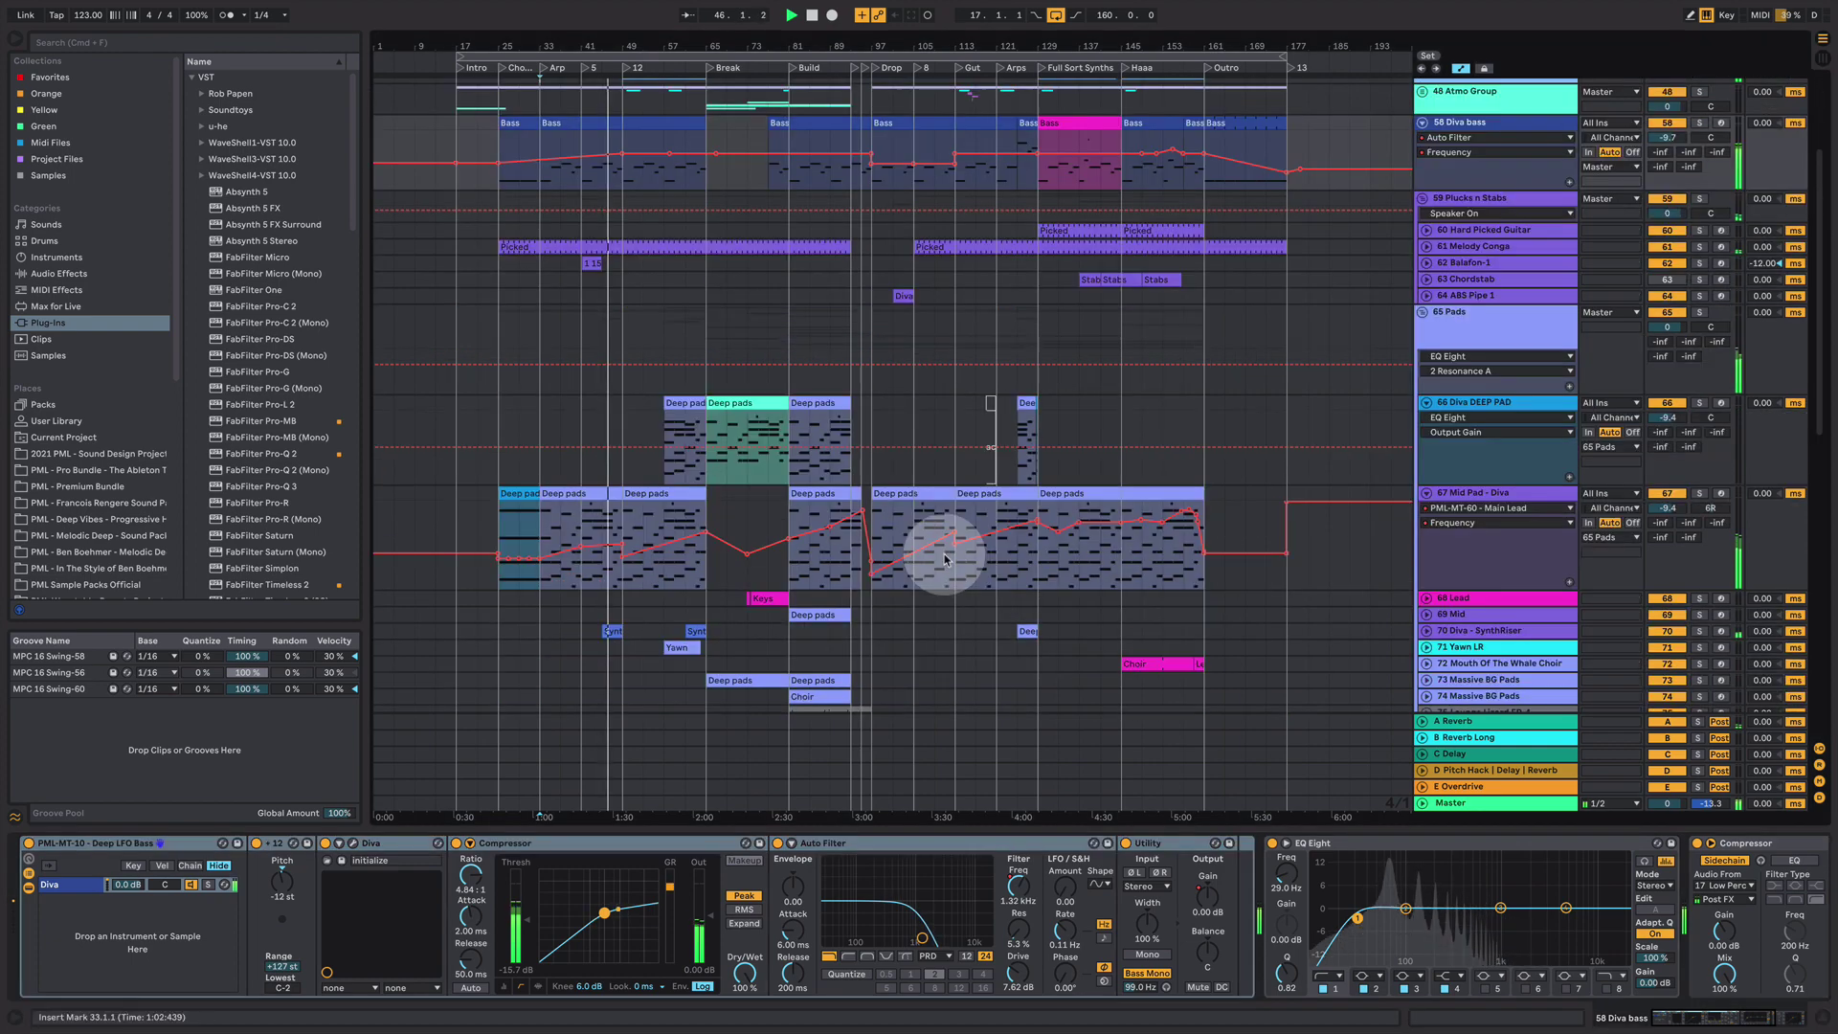
{"action": "scroll", "coordinate": [608, 552], "scroll_direction": "down", "scroll_amount": 10}
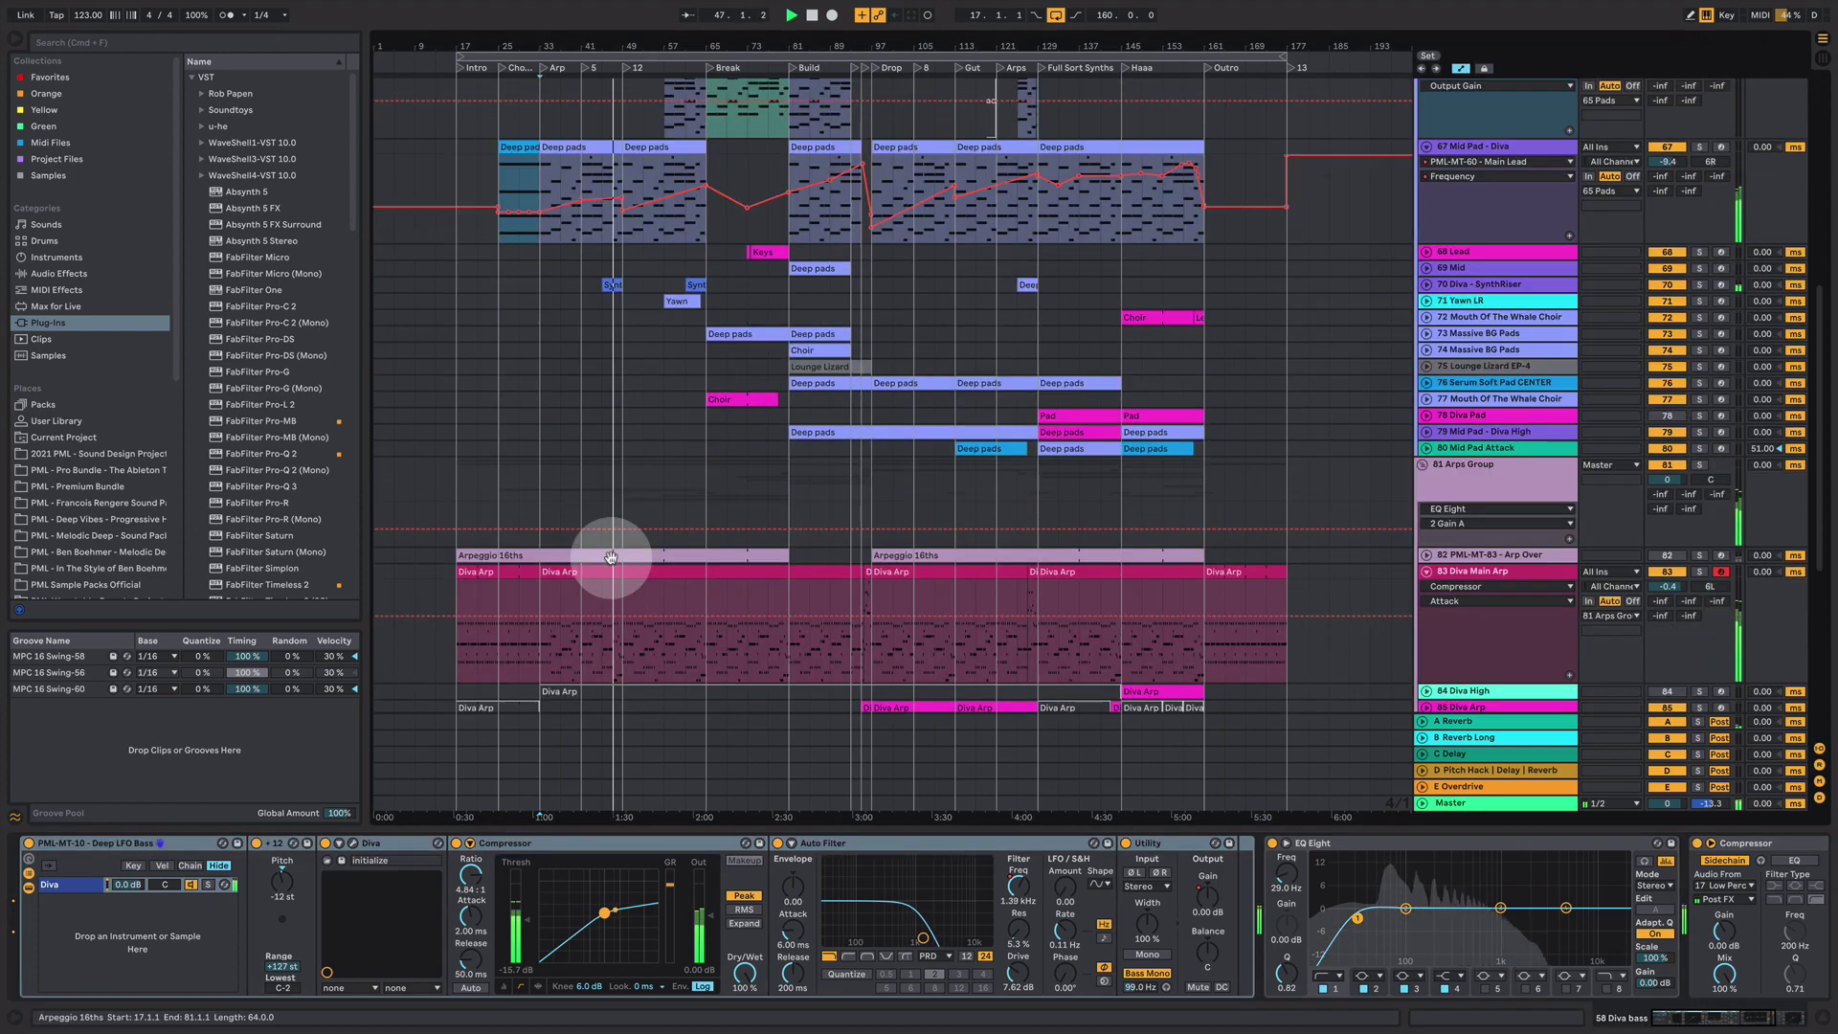
{"action": "left_click", "coordinate": [1445, 571]}
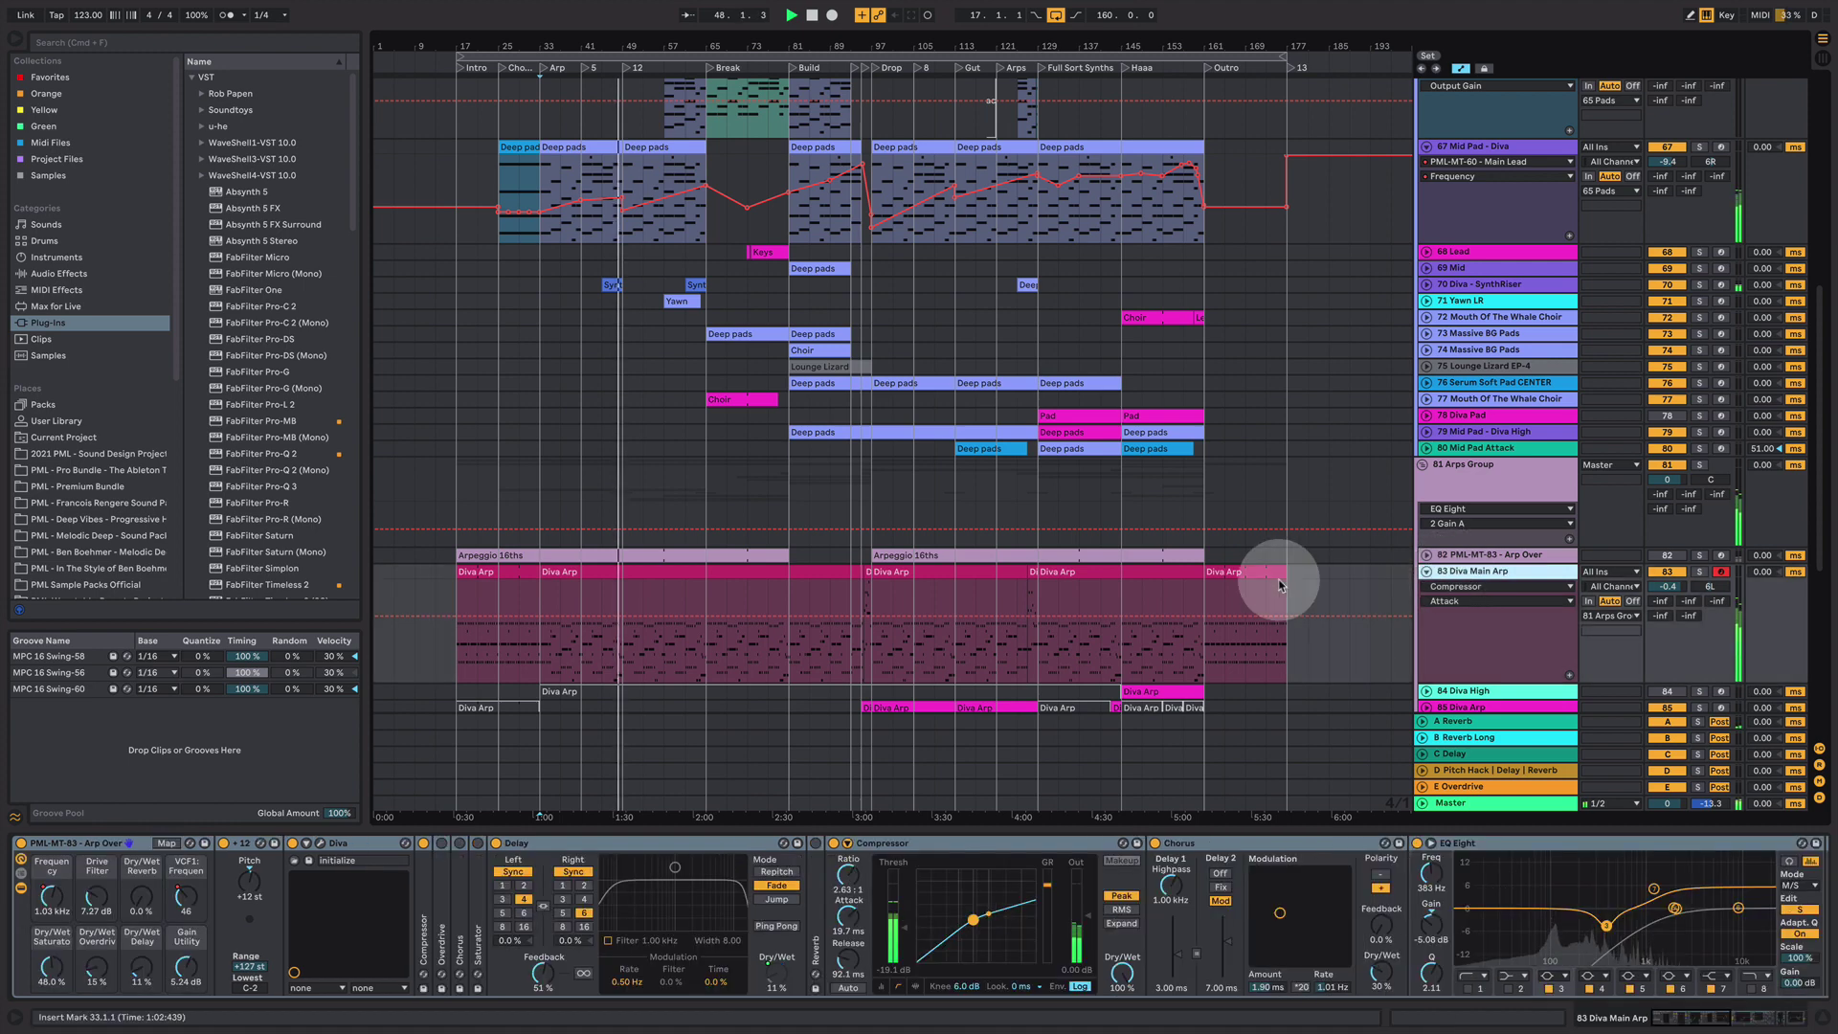
{"action": "scroll", "coordinate": [904, 644], "scroll_direction": "down", "scroll_amount": 3}
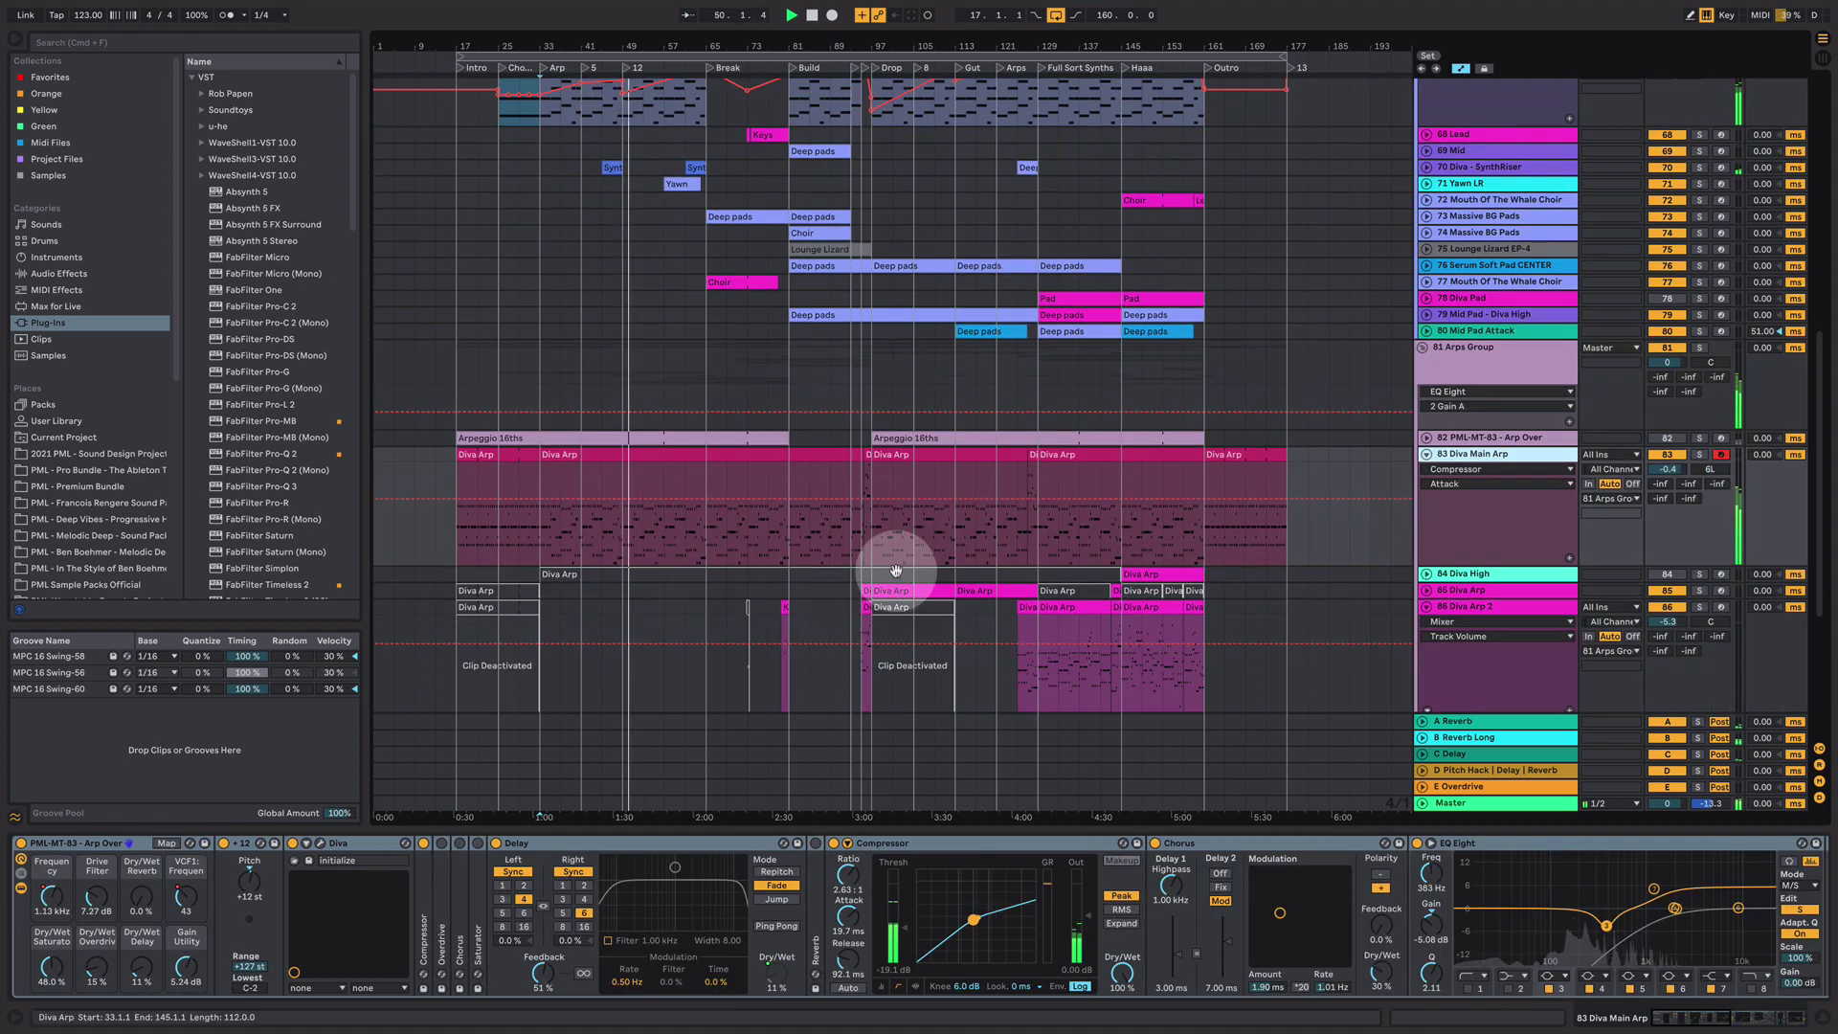
- Hide the device chain and unfold the DrumsGroup to show its individual percussion tracks
{"action": "left_click", "coordinate": [1826, 1017]}
{"action": "scroll", "coordinate": [1053, 645], "scroll_direction": "up", "scroll_amount": 3}
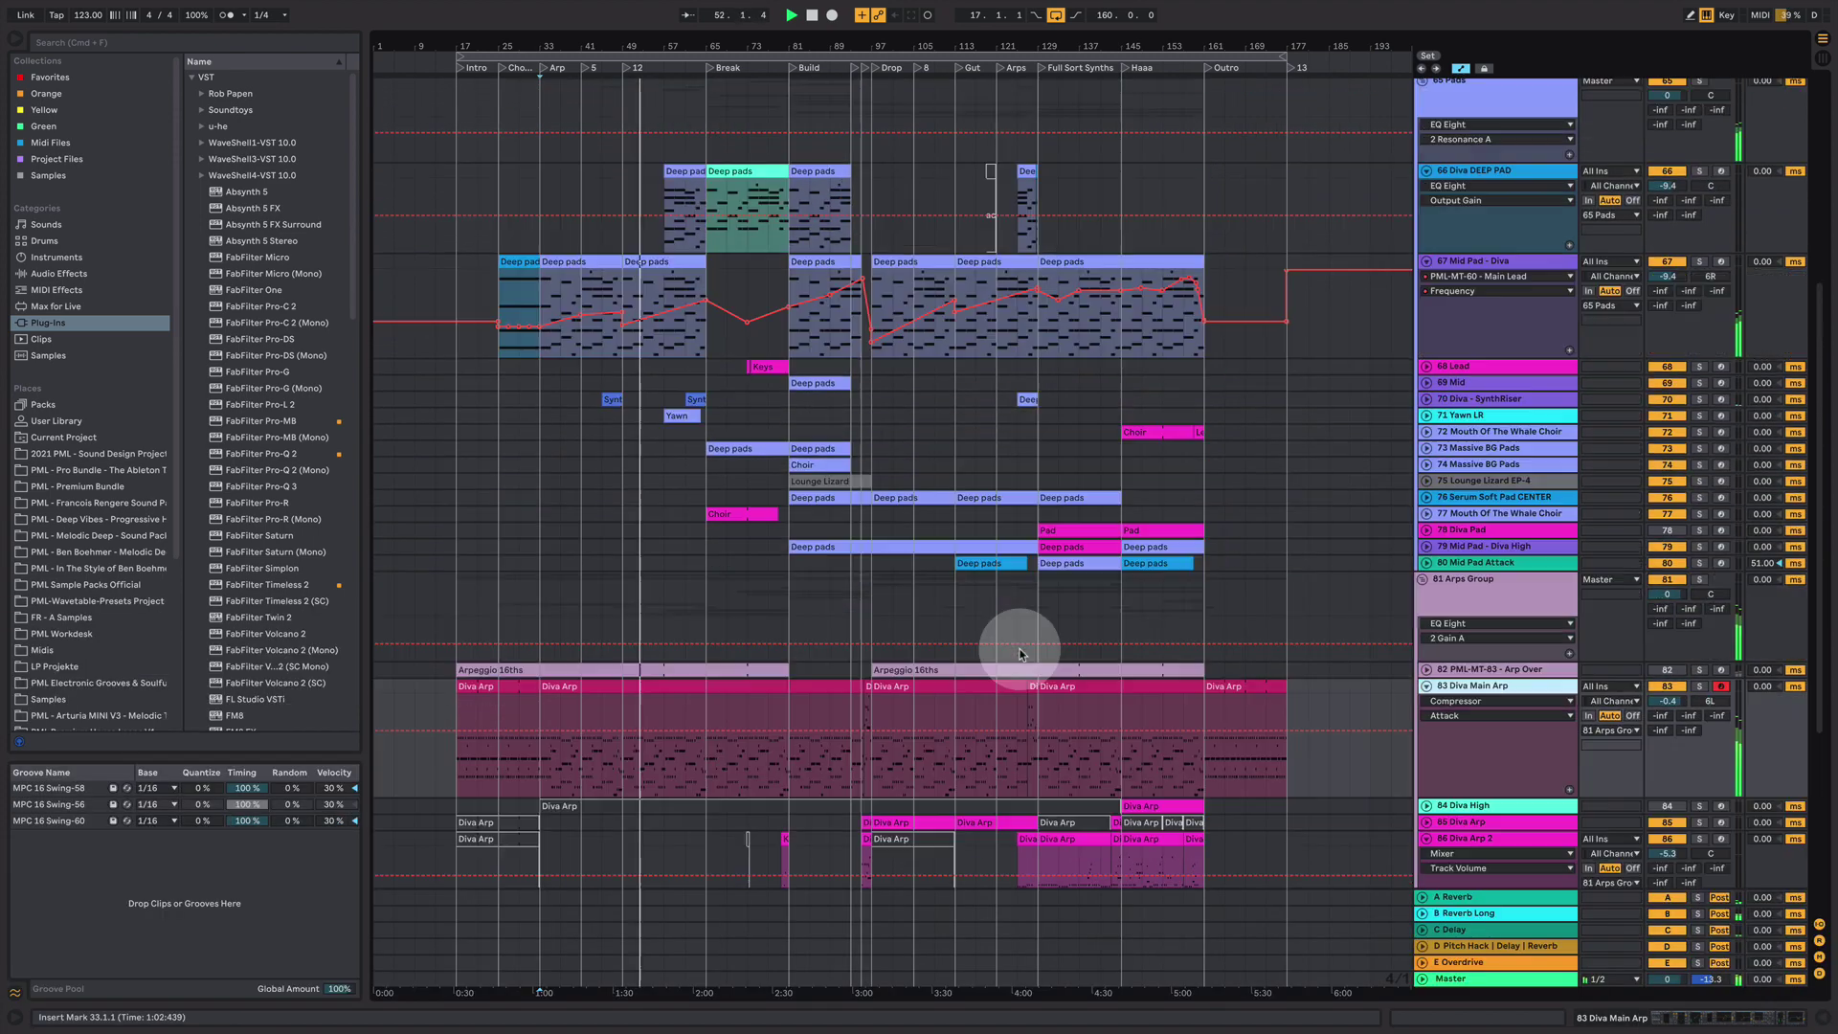
{"action": "scroll", "coordinate": [1019, 654], "scroll_direction": "up", "scroll_amount": 8}
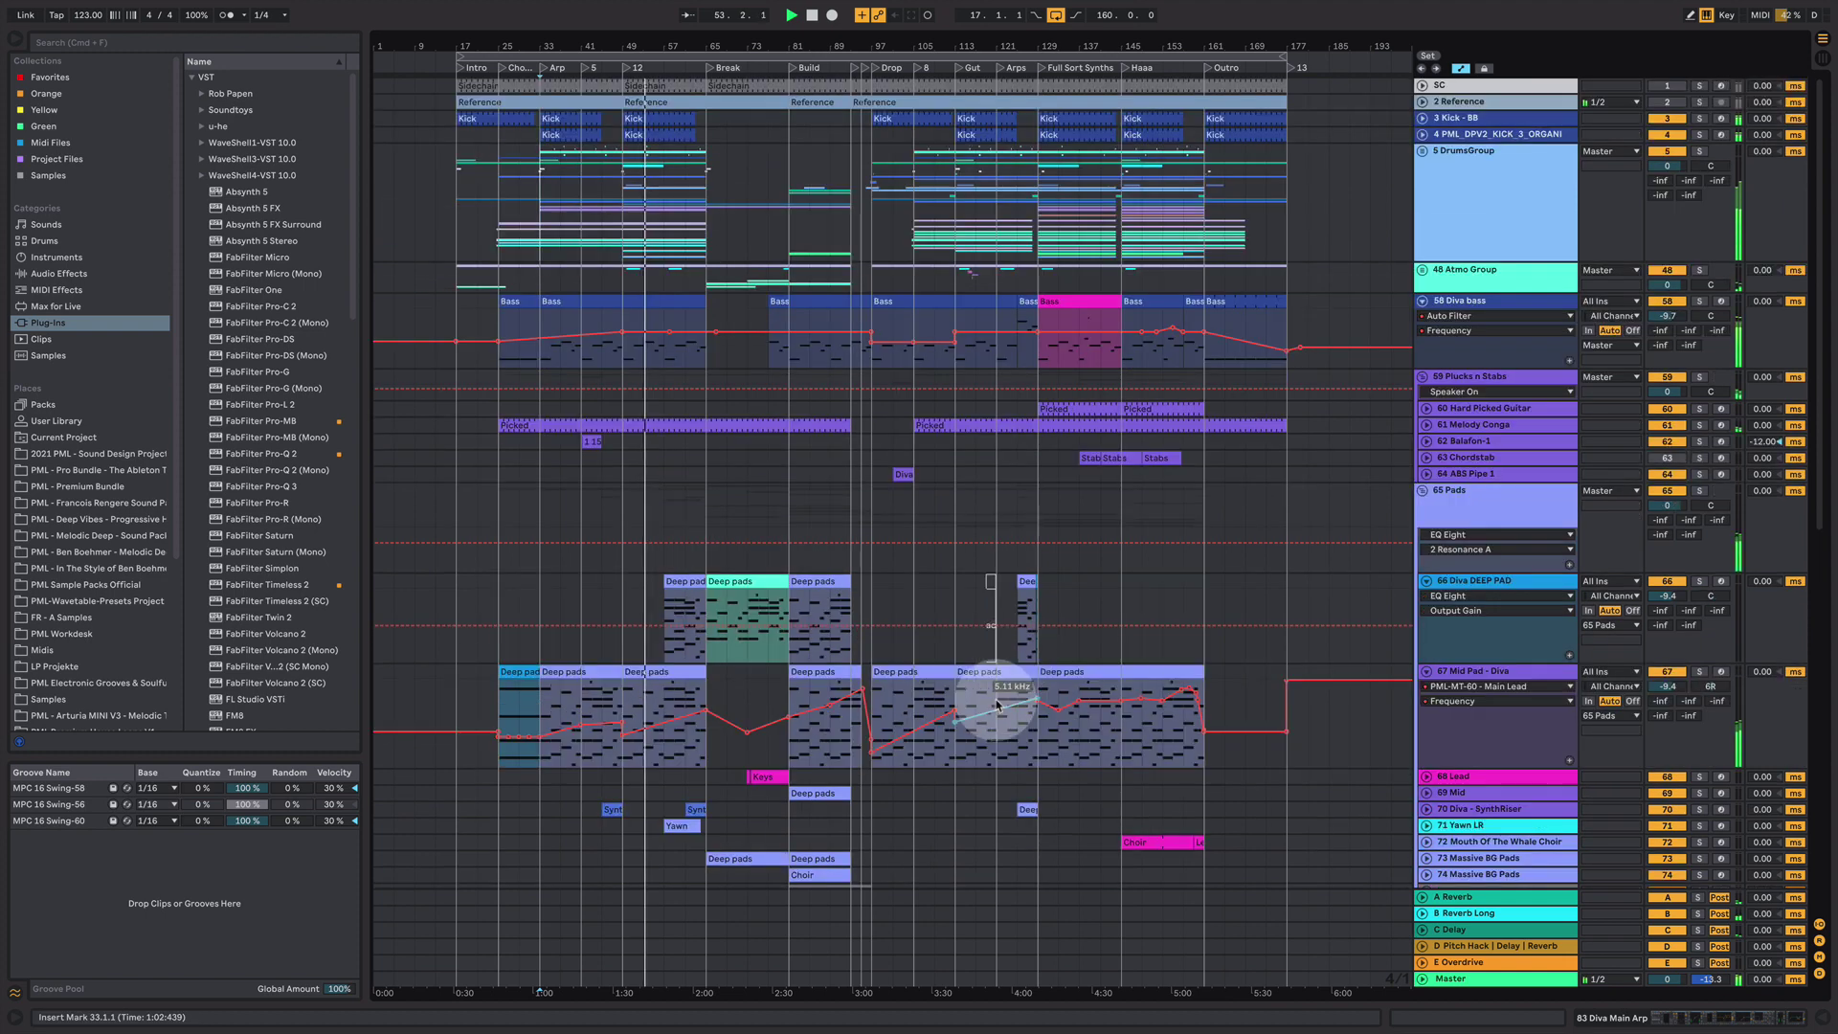
{"action": "left_click", "coordinate": [1121, 458]}
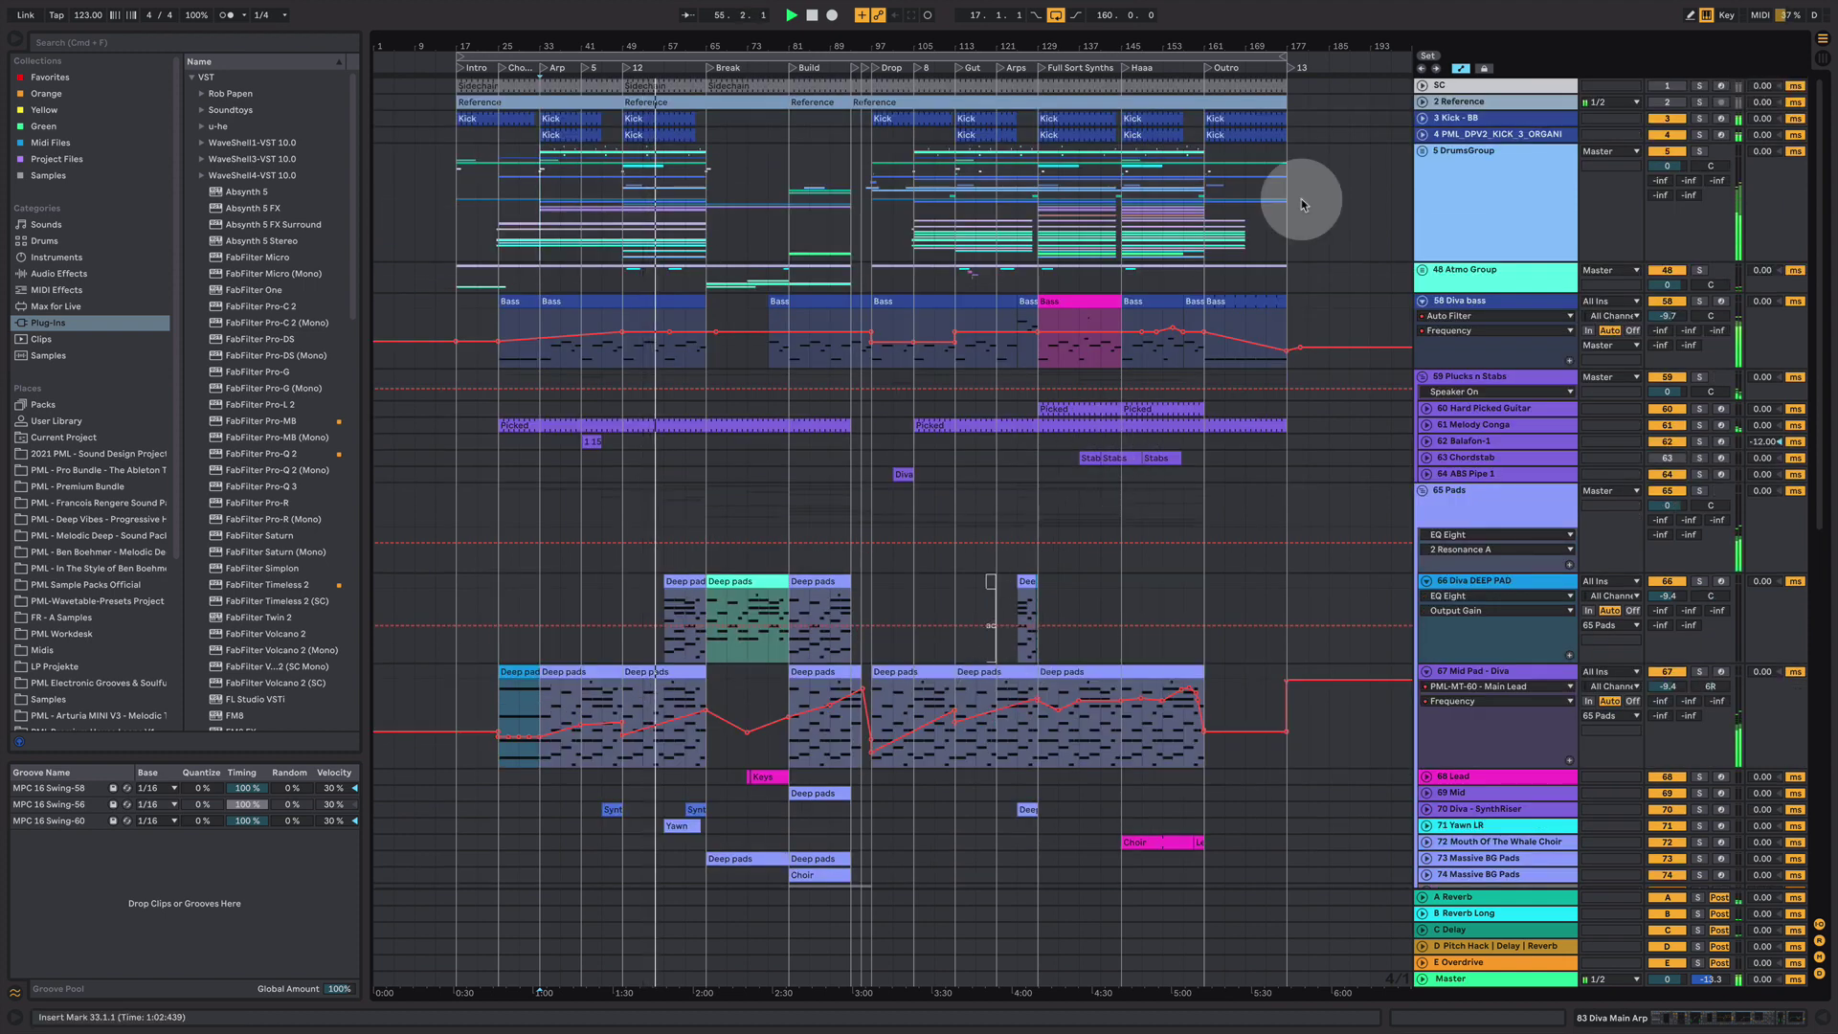
{"action": "left_click", "coordinate": [1424, 152]}
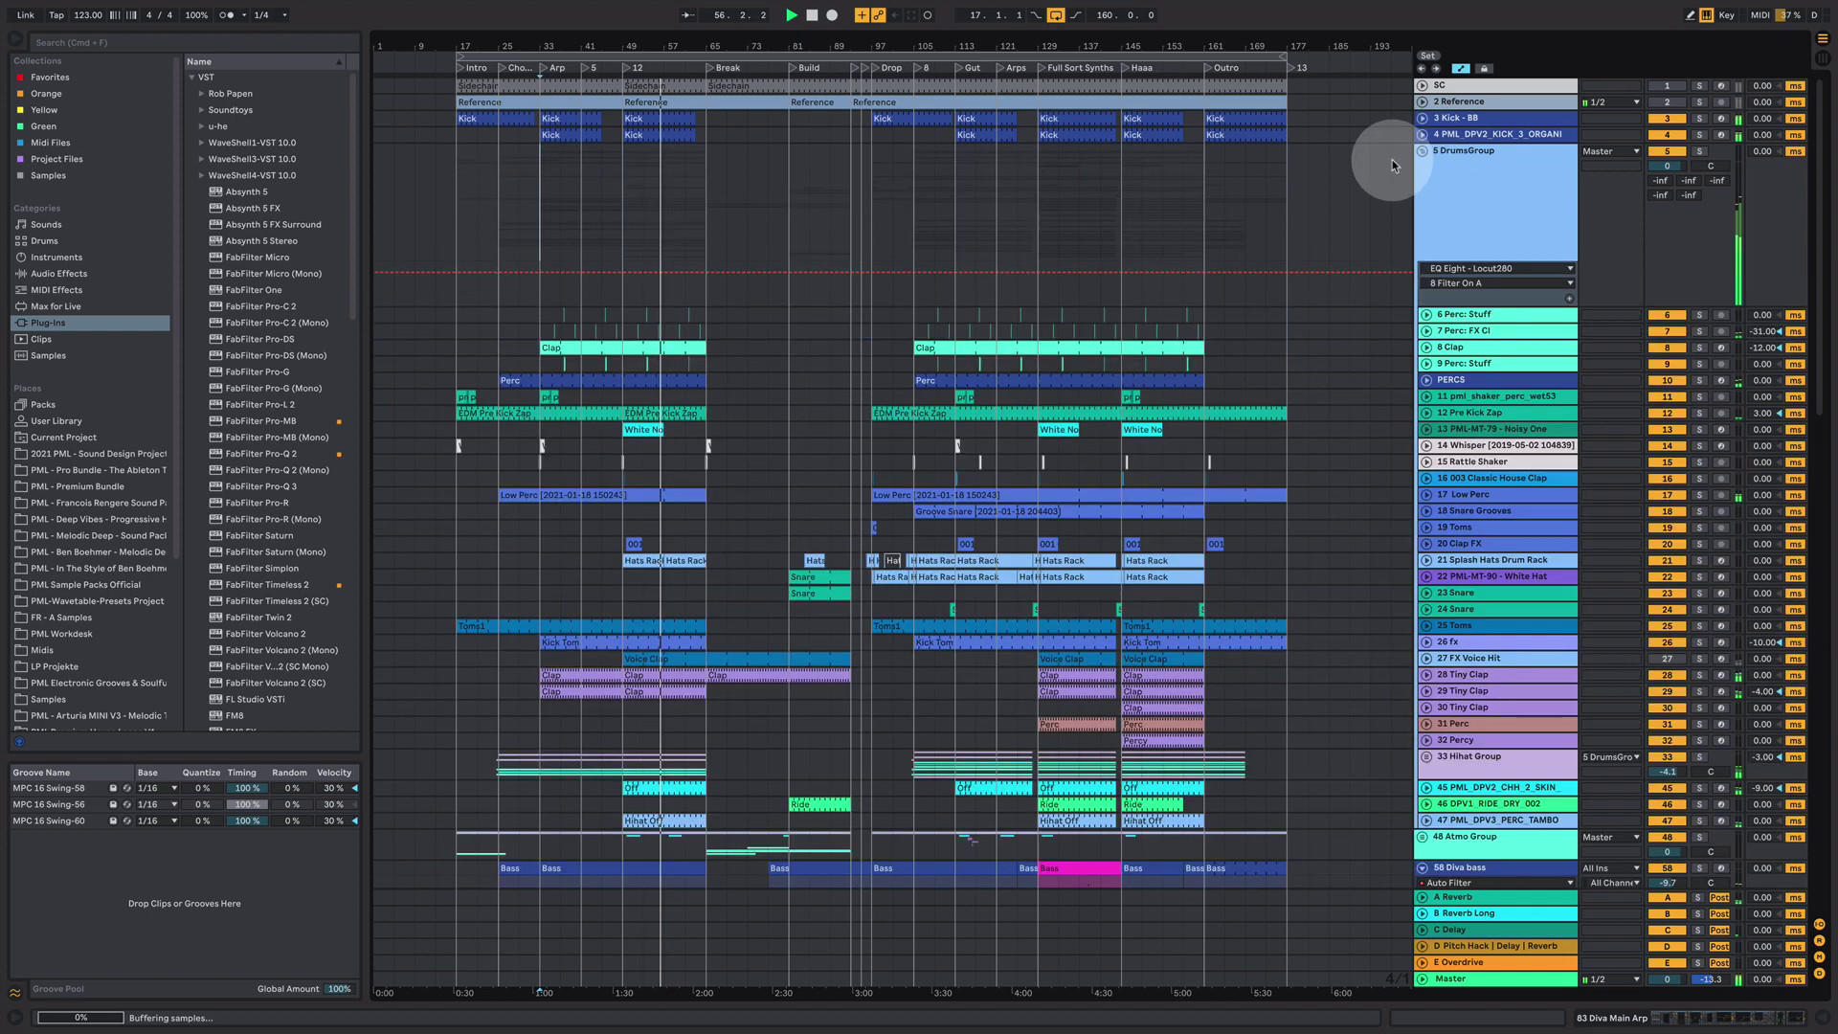
- Open the Deep pads clip in the Break section on the Diva DEEP PAD track and examine its active and deactivated notes
{"action": "left_click_drag", "start_coordinate": [635, 52], "coordinate": [922, 347]}
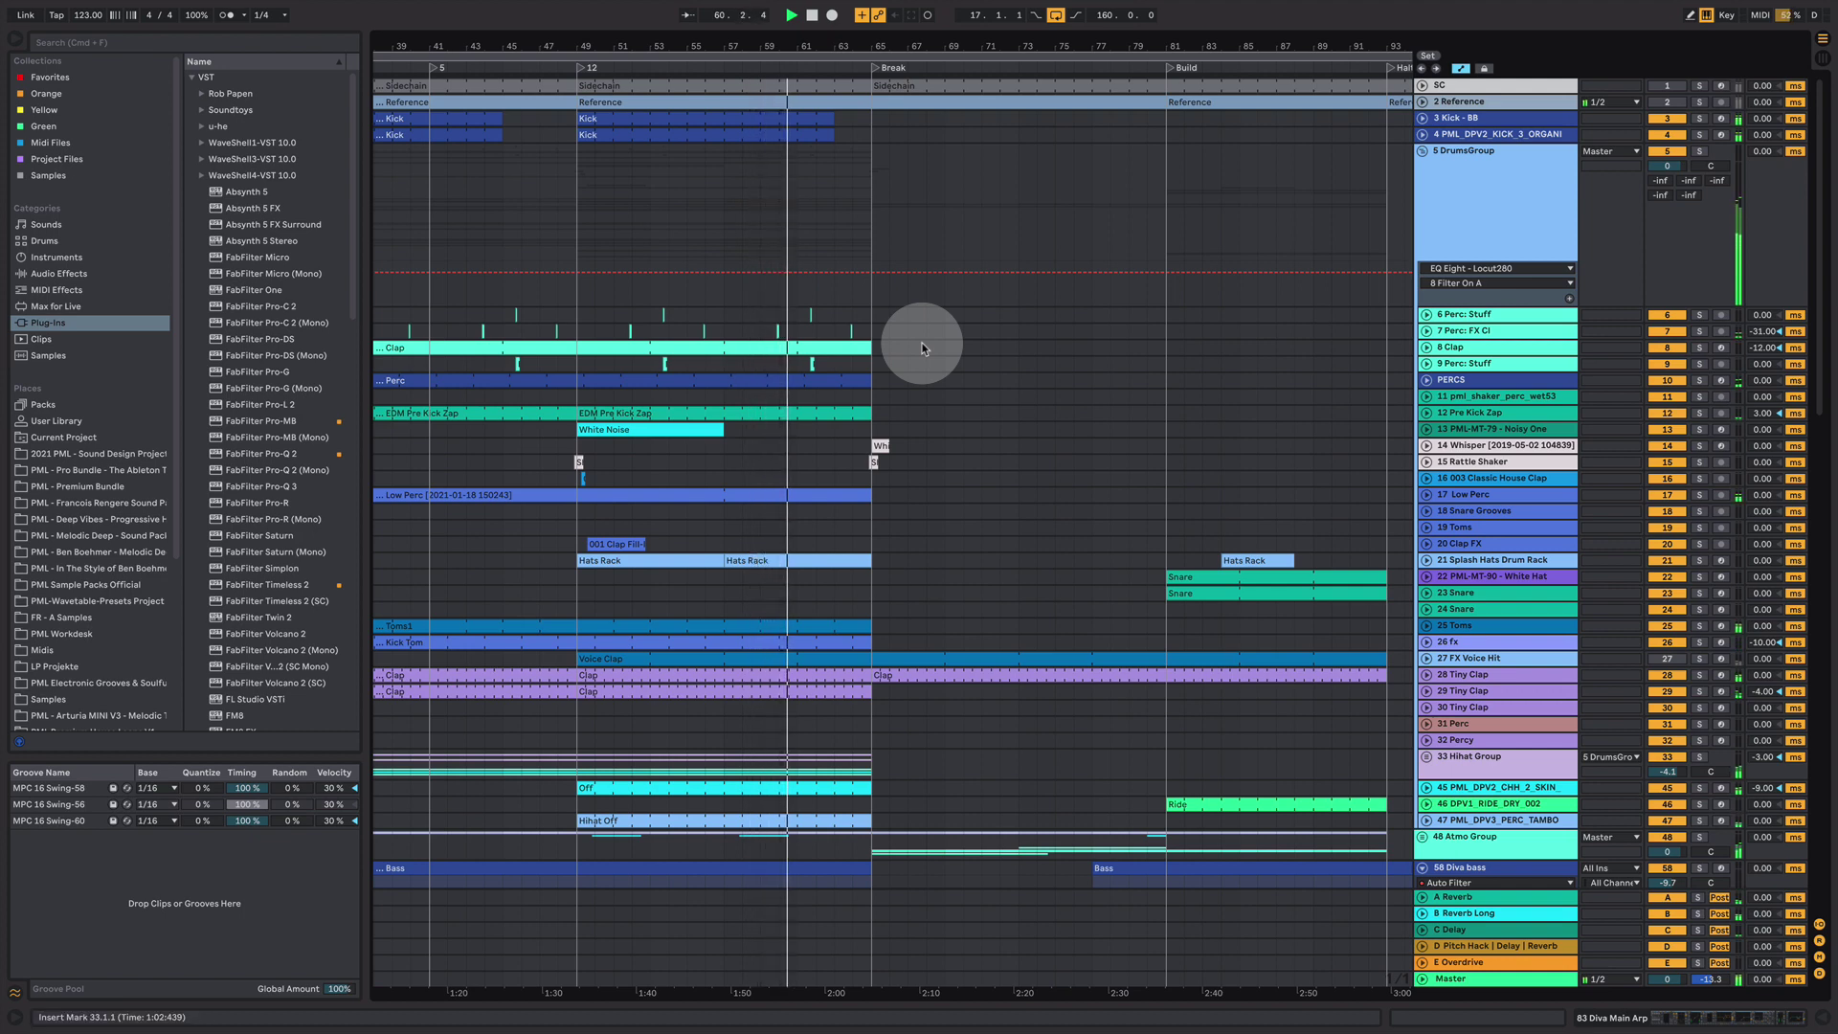
{"action": "left_click_drag", "start_coordinate": [895, 49], "coordinate": [953, 184]}
{"action": "scroll", "coordinate": [1020, 630], "scroll_direction": "down", "scroll_amount": 10}
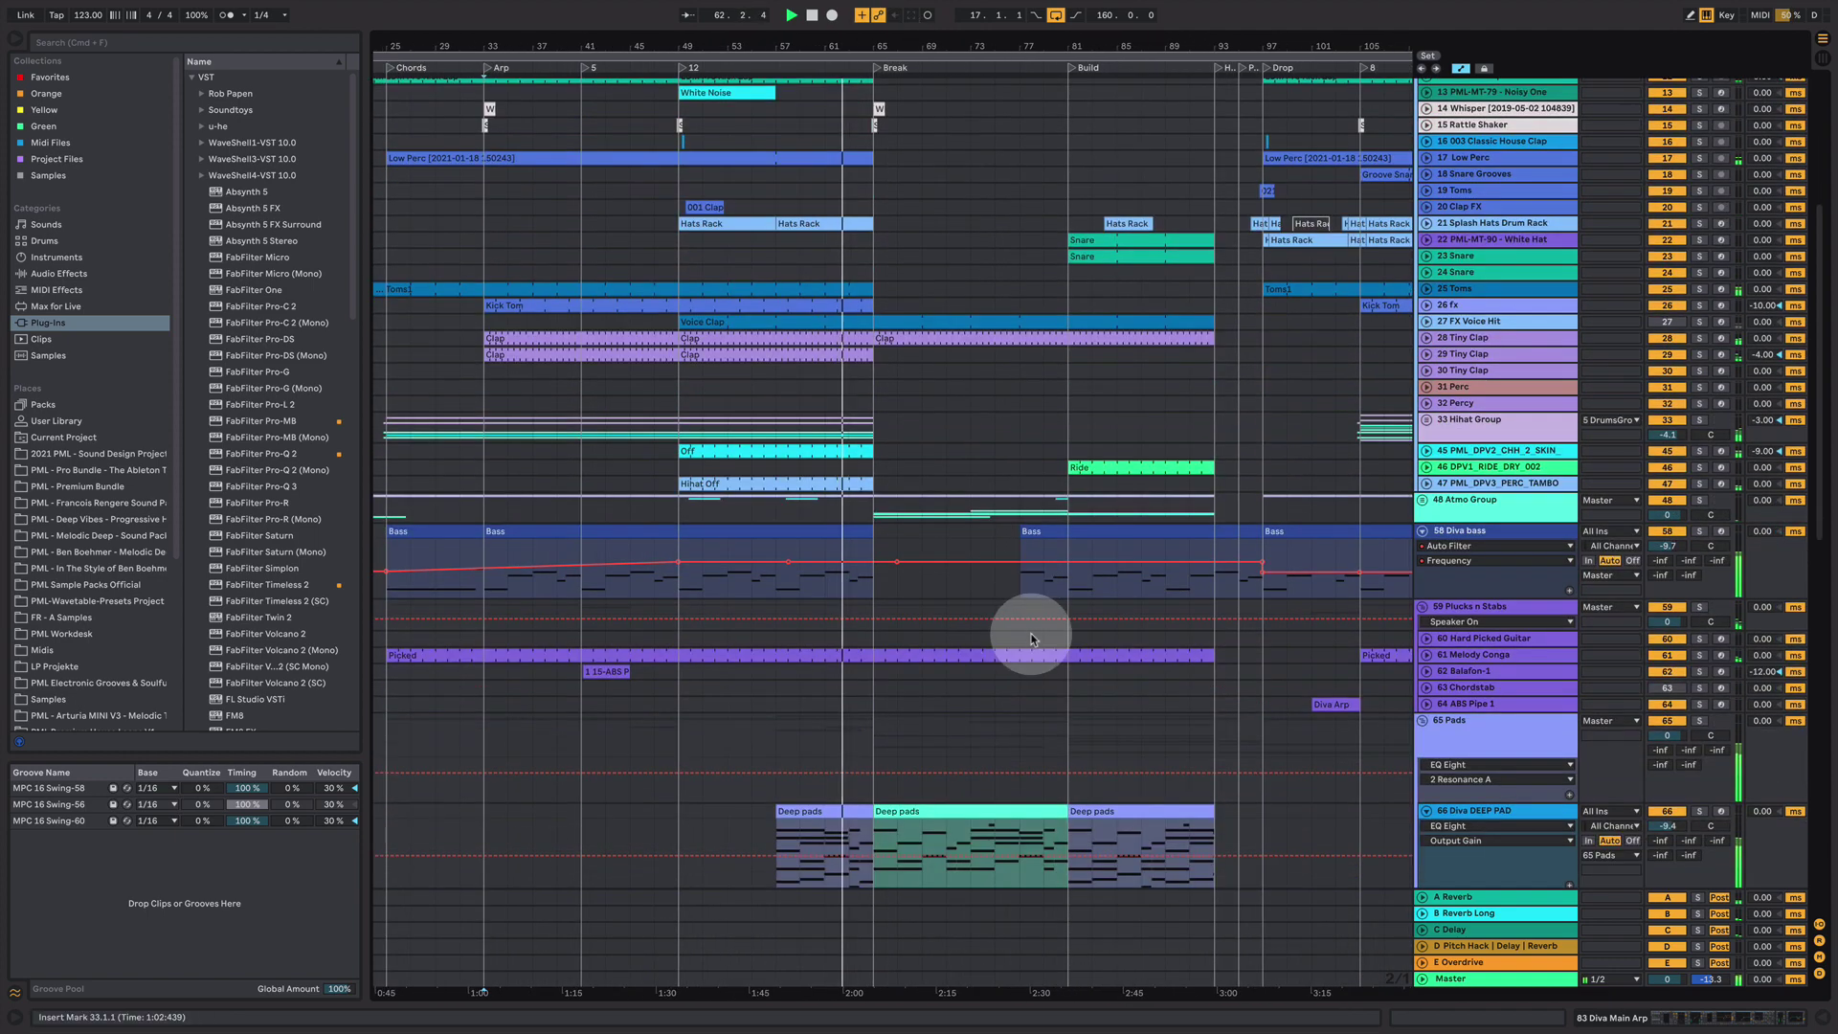
{"action": "left_click", "coordinate": [1029, 637]}
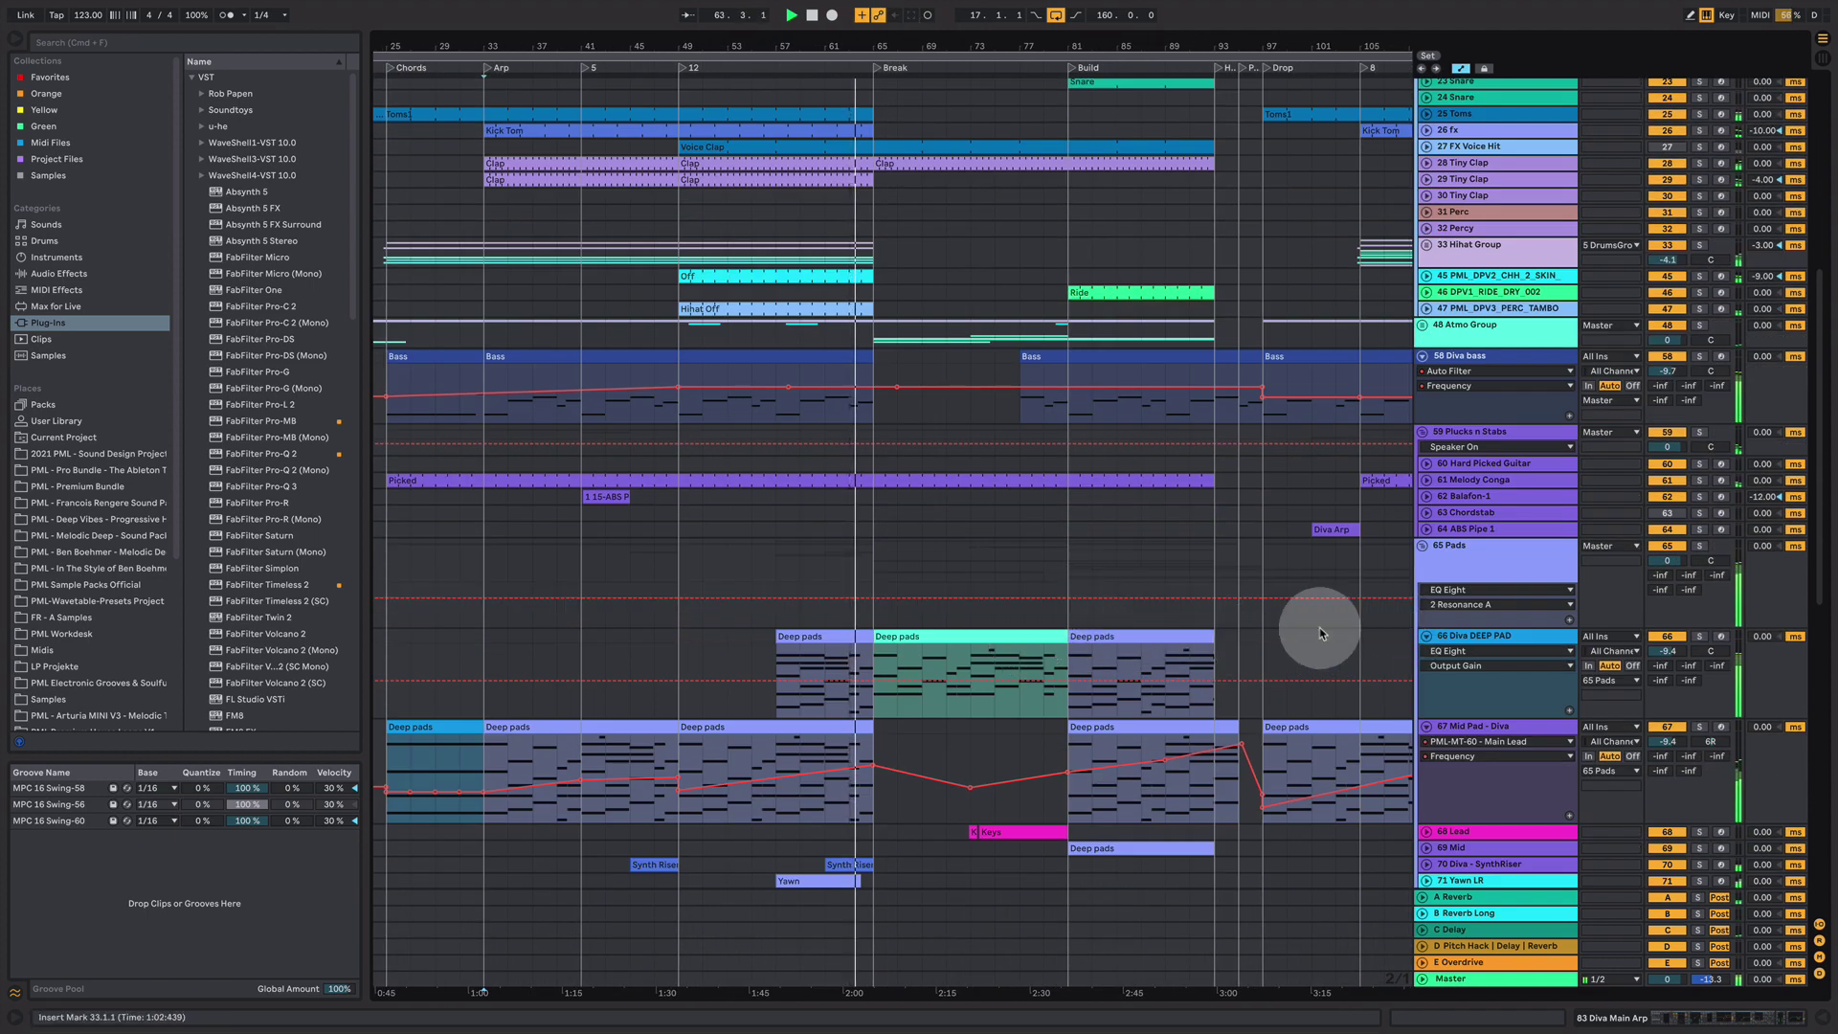
{"action": "left_click", "coordinate": [1043, 636]}
{"action": "double_click", "coordinate": [1044, 636]}
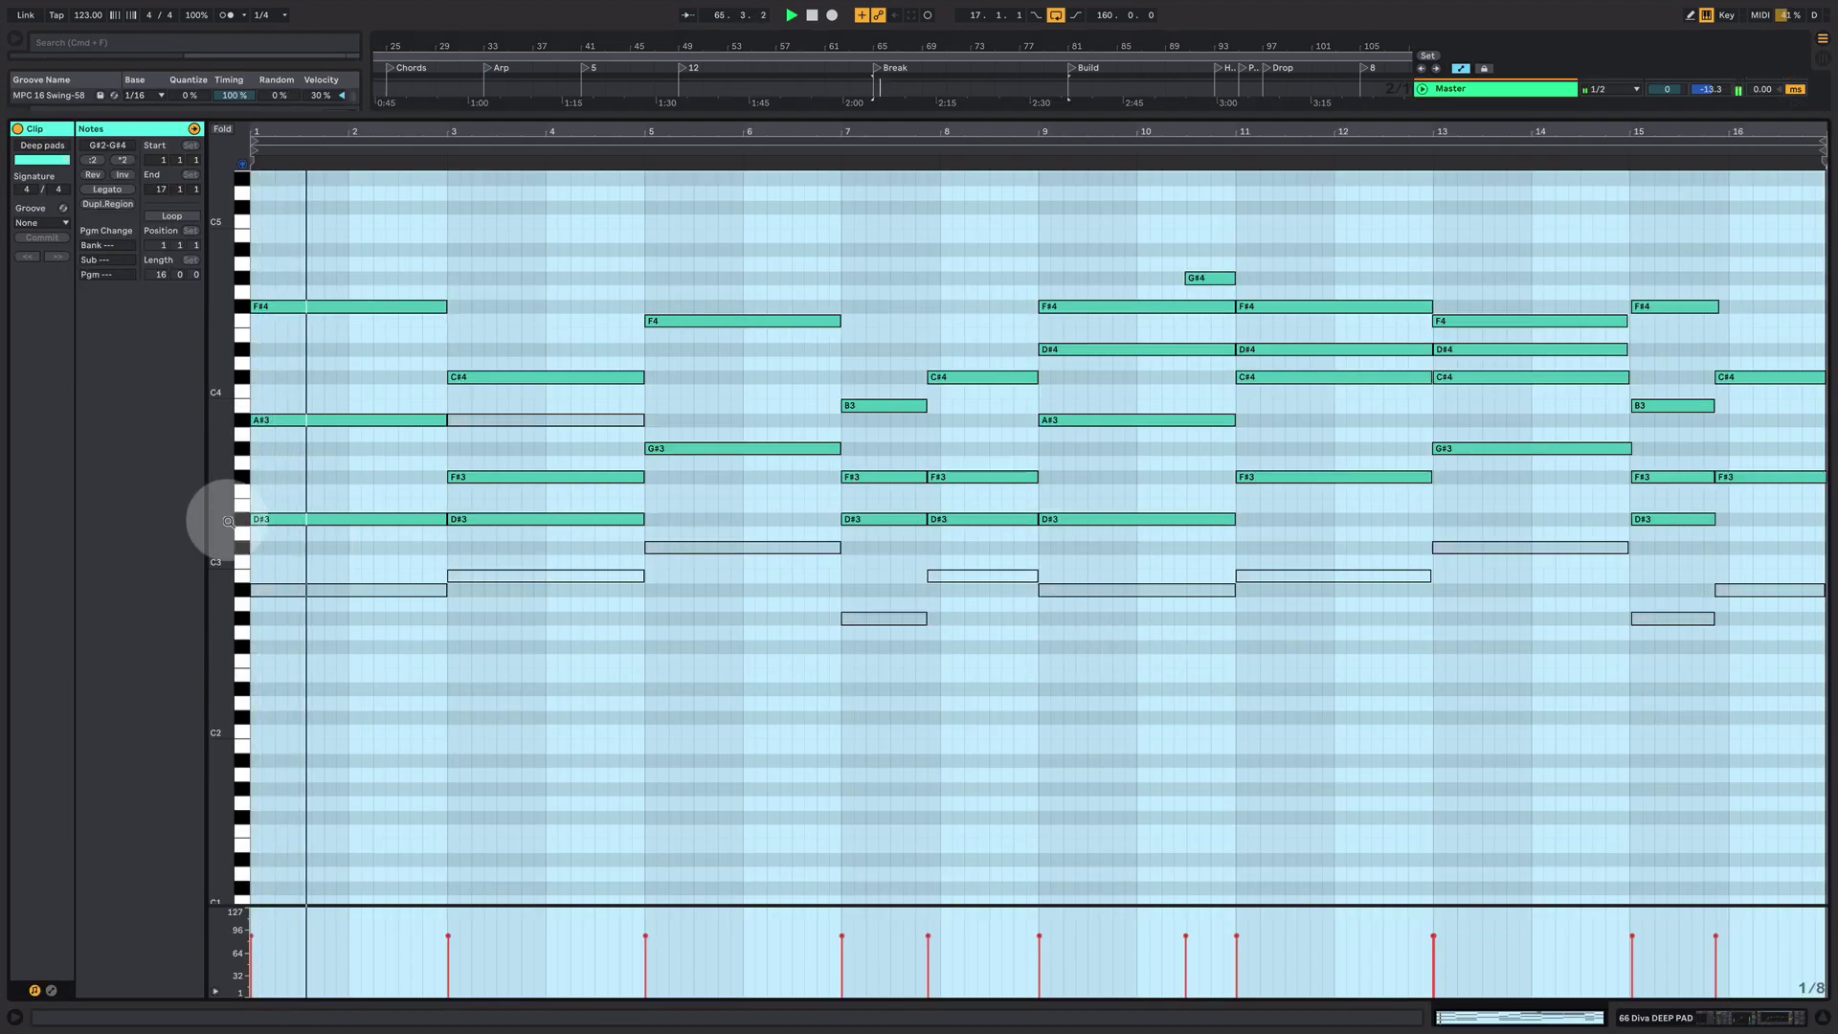
{"action": "left_click_drag", "start_coordinate": [218, 518], "coordinate": [278, 565]}
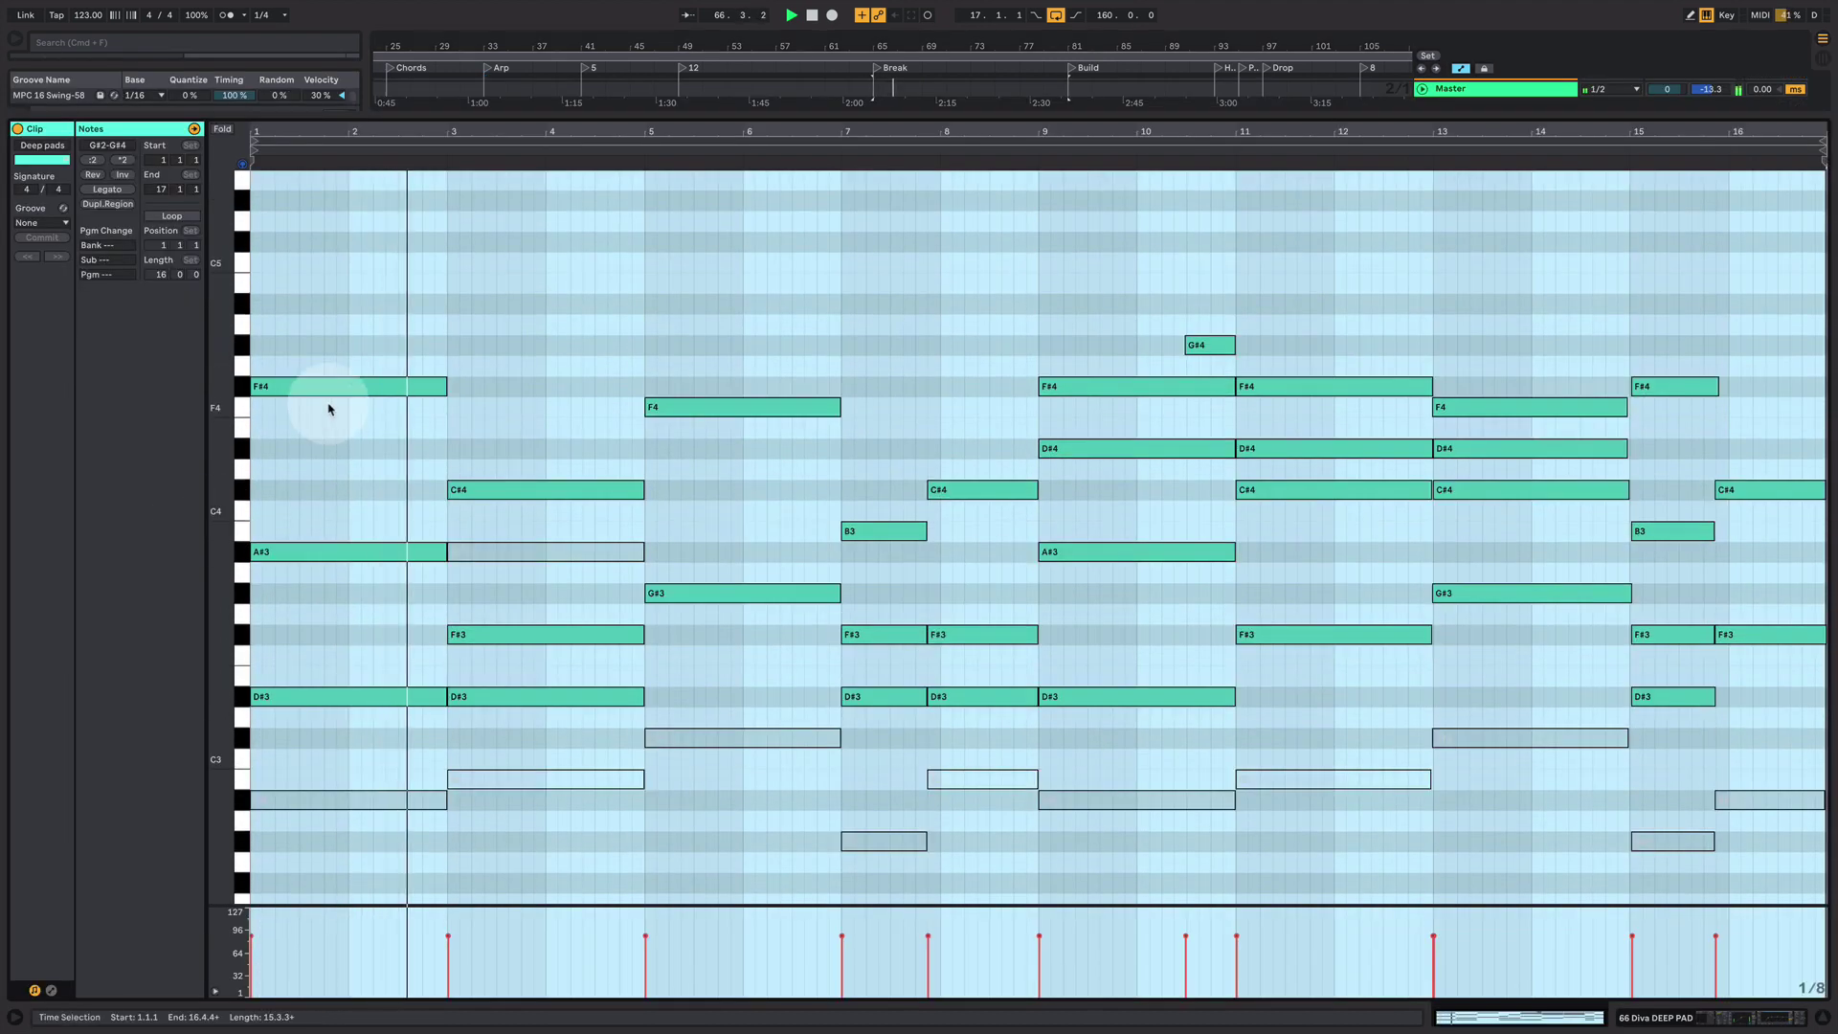
{"action": "left_click", "coordinate": [374, 442]}
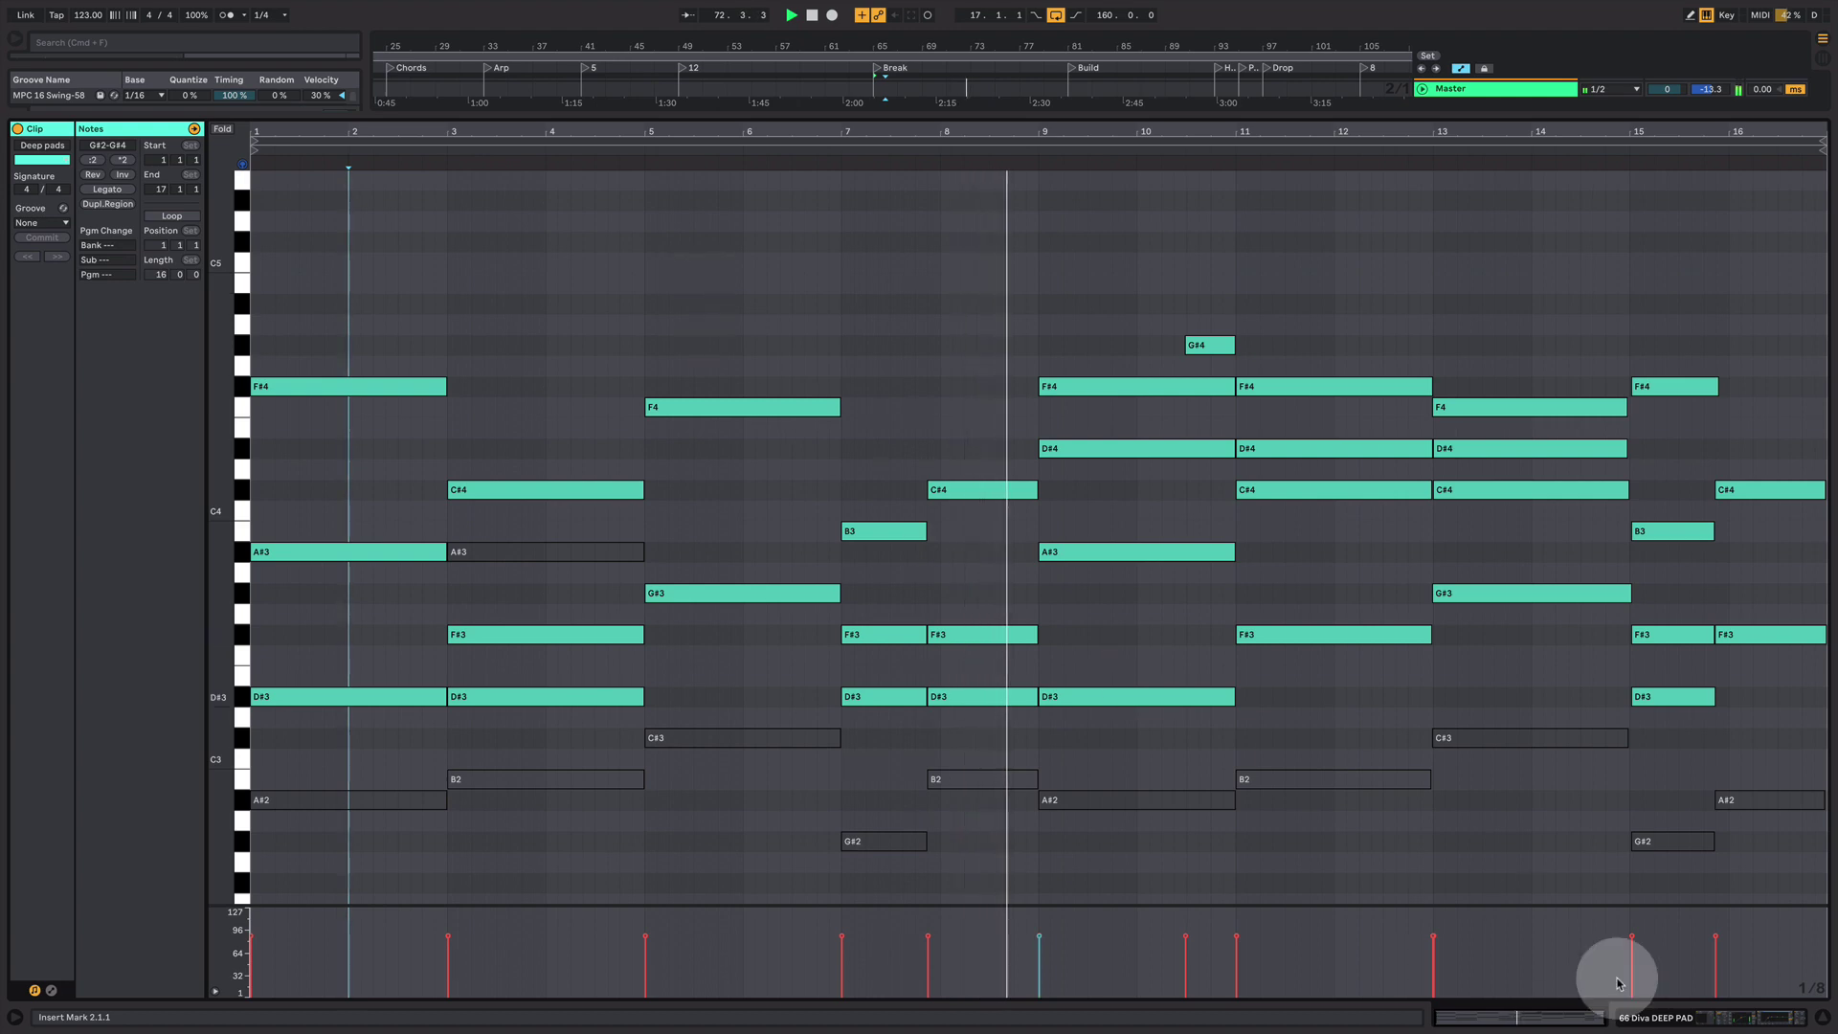
{"action": "left_click", "coordinate": [1691, 1017]}
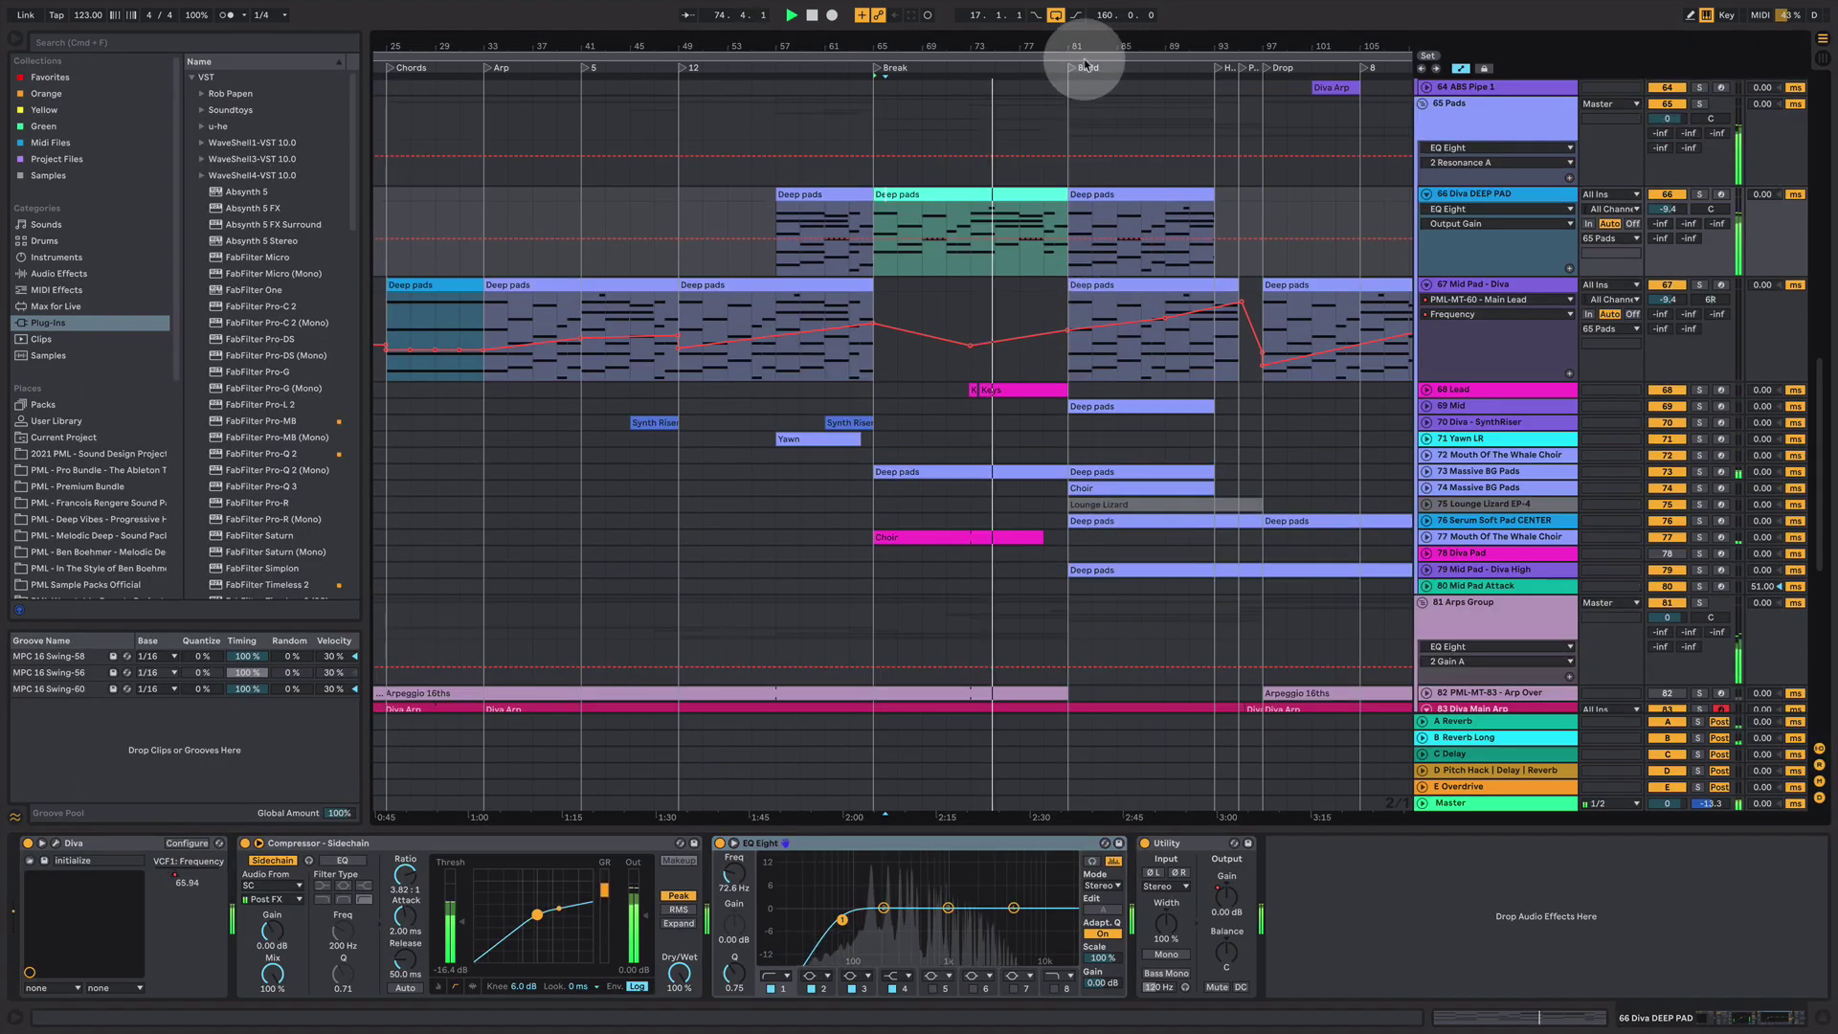
- Open the Keys clip just before the Build section on the Lead track, examine its notes, and return to the device chain
{"action": "left_click_drag", "start_coordinate": [1087, 48], "coordinate": [957, 45]}
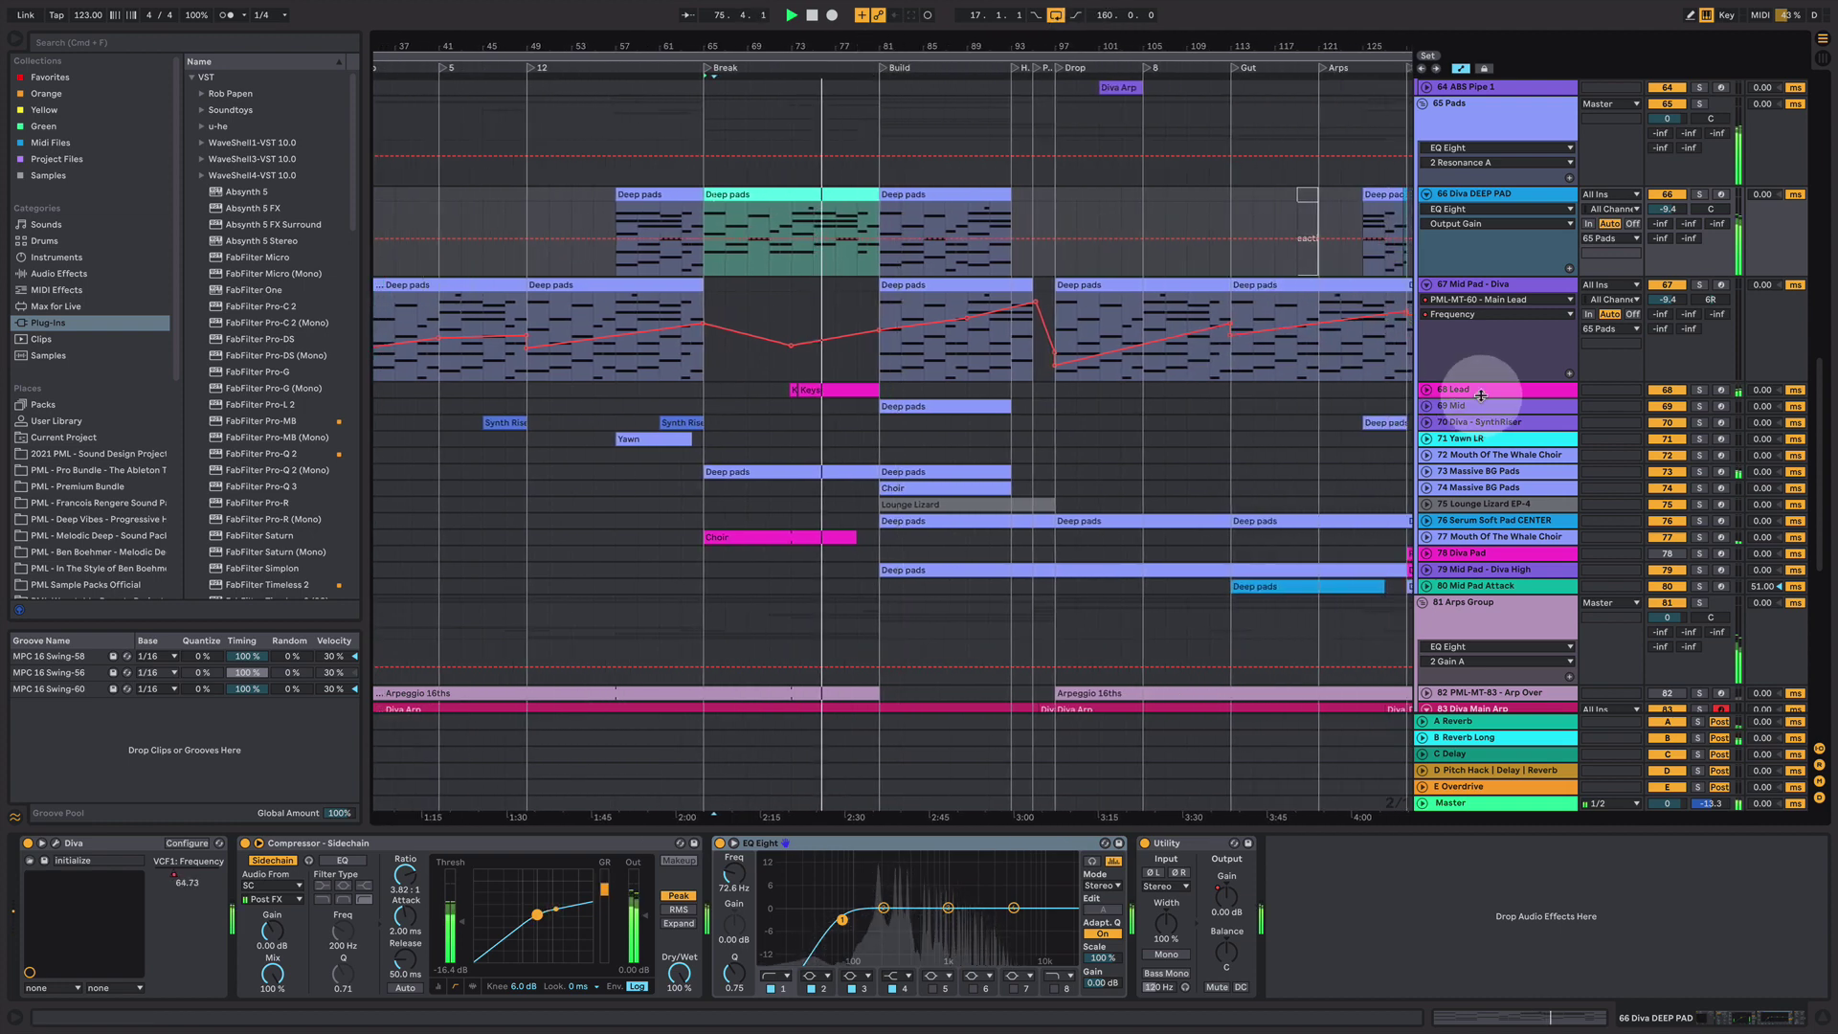
{"action": "double_click", "coordinate": [842, 394]}
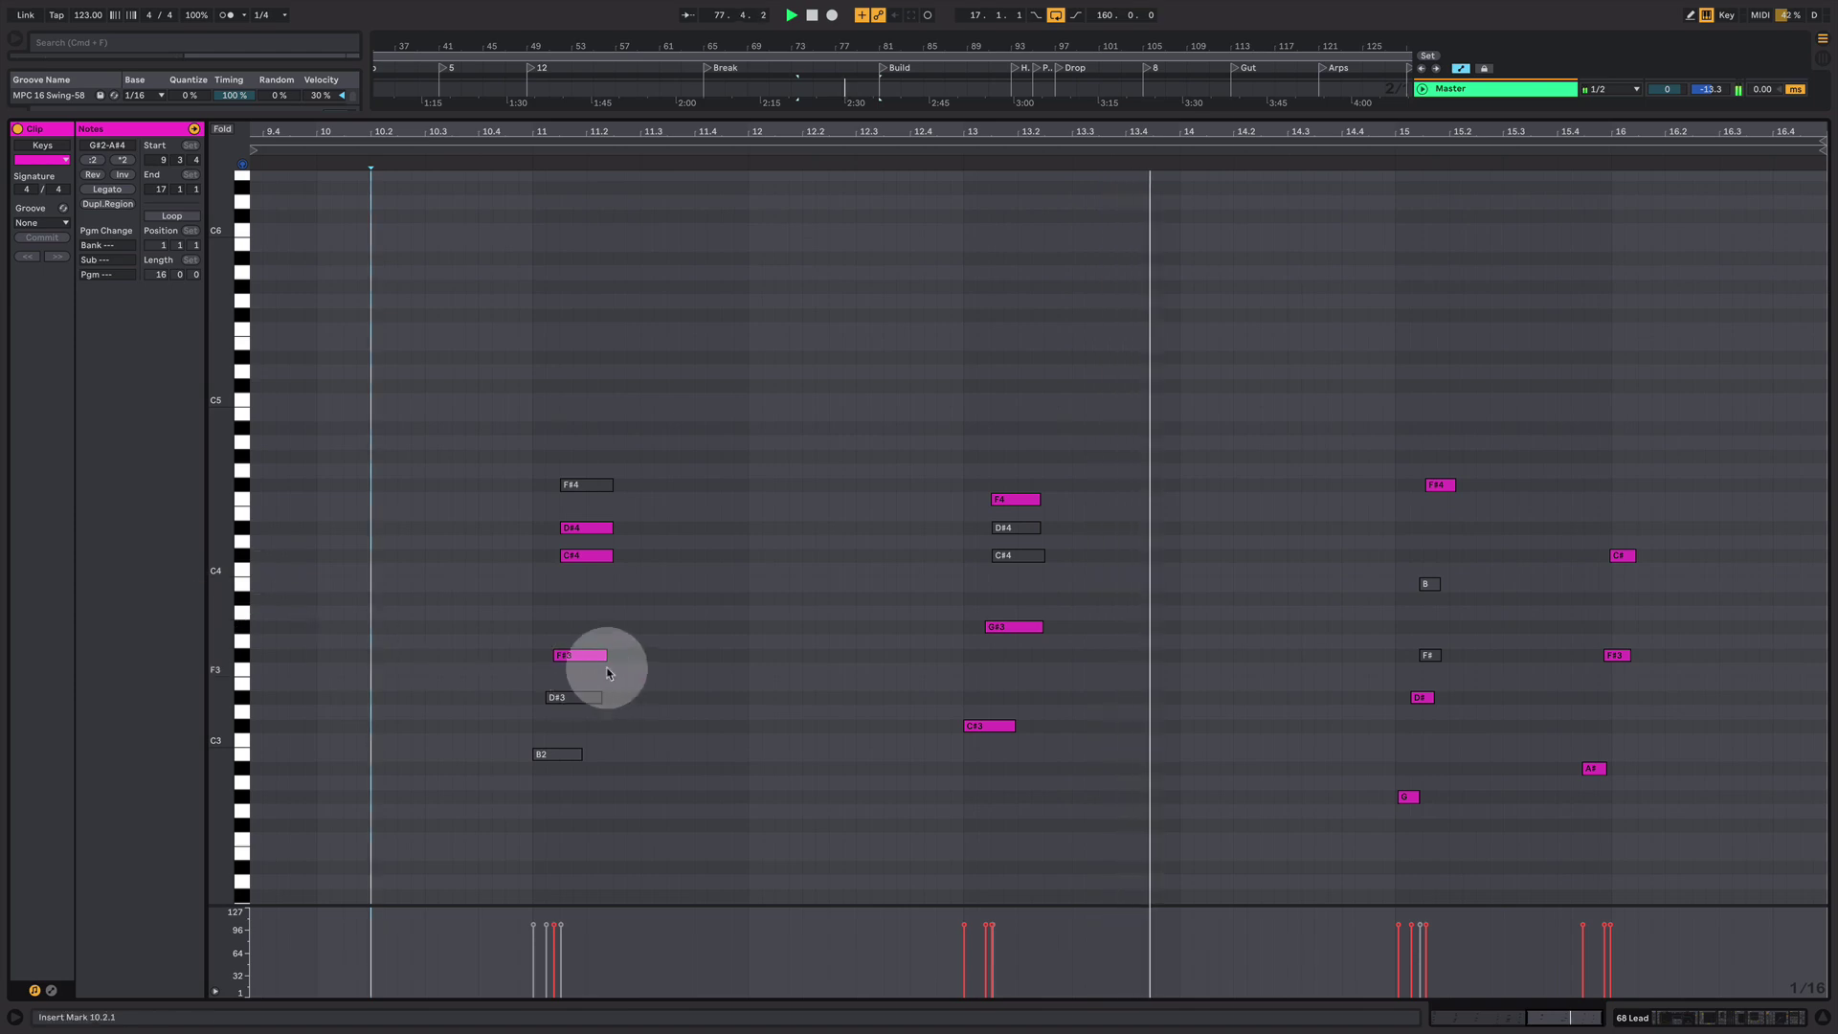
{"action": "left_click", "coordinate": [1720, 1015]}
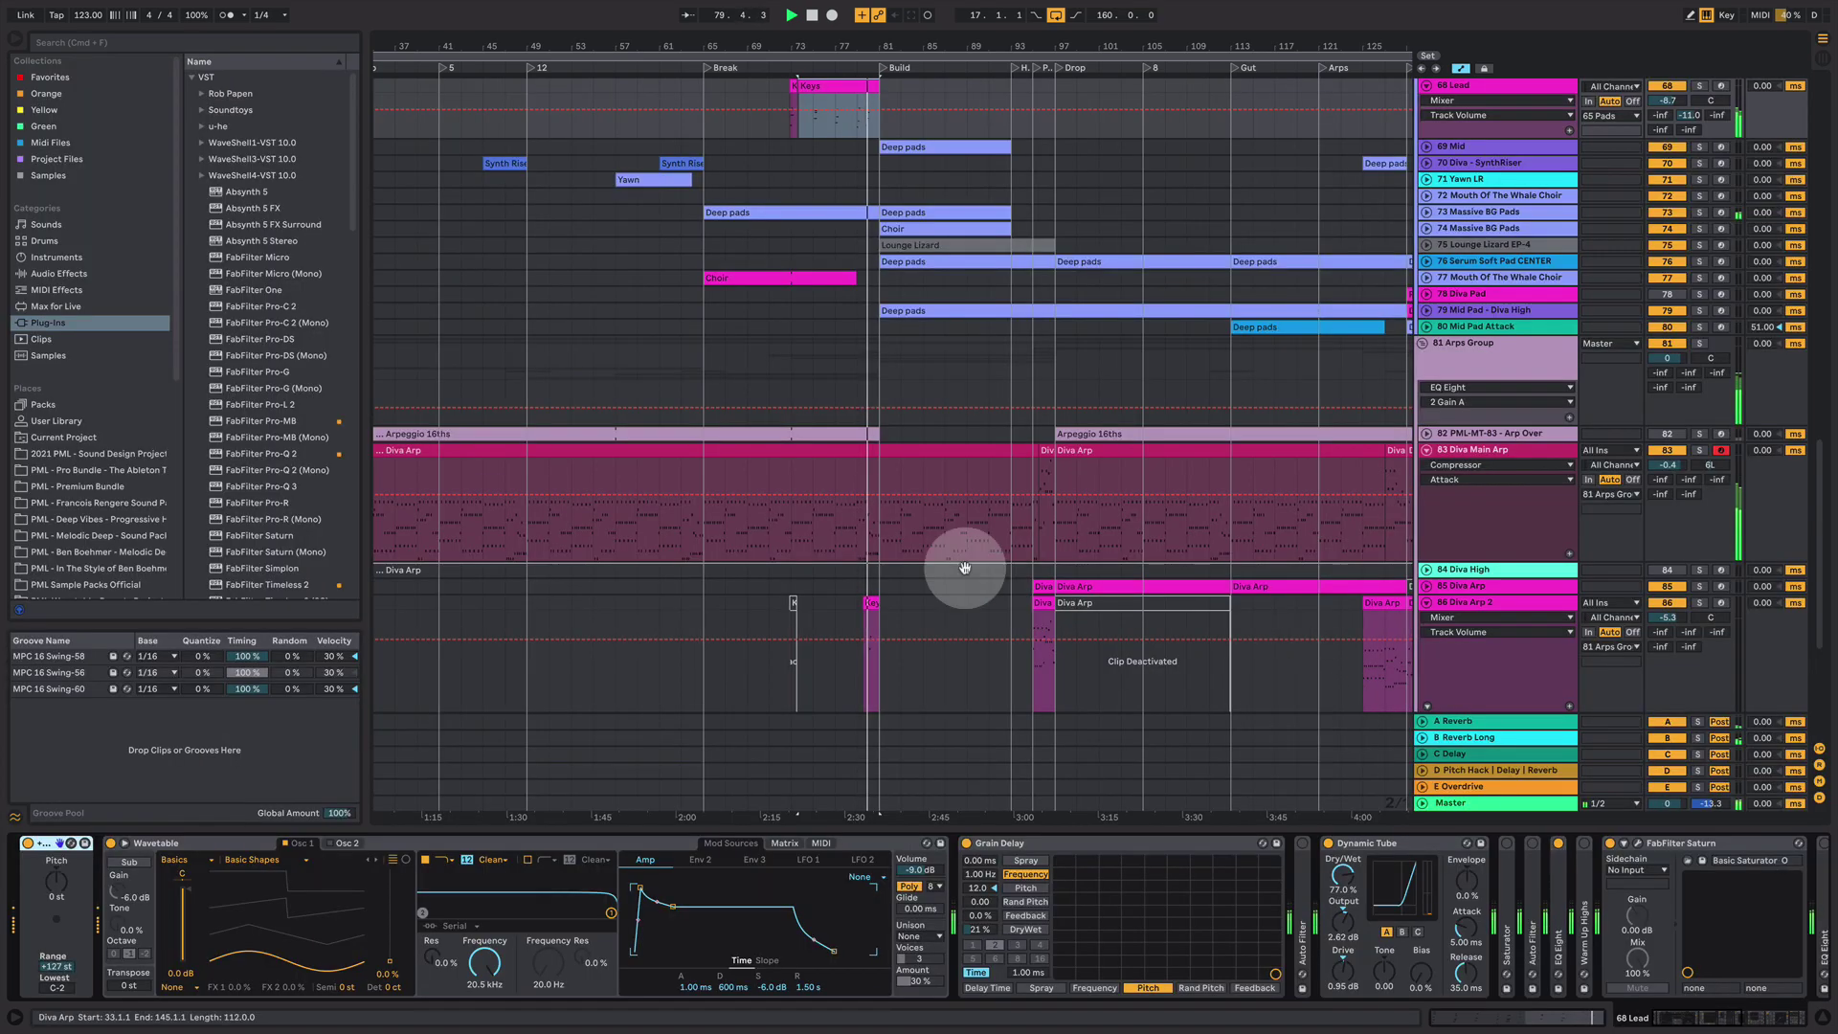
- Hide the device chain and unfold the Mid track to show its Deep pads clip in the Build section
{"action": "scroll", "coordinate": [1048, 575], "scroll_direction": "up", "scroll_amount": 3}
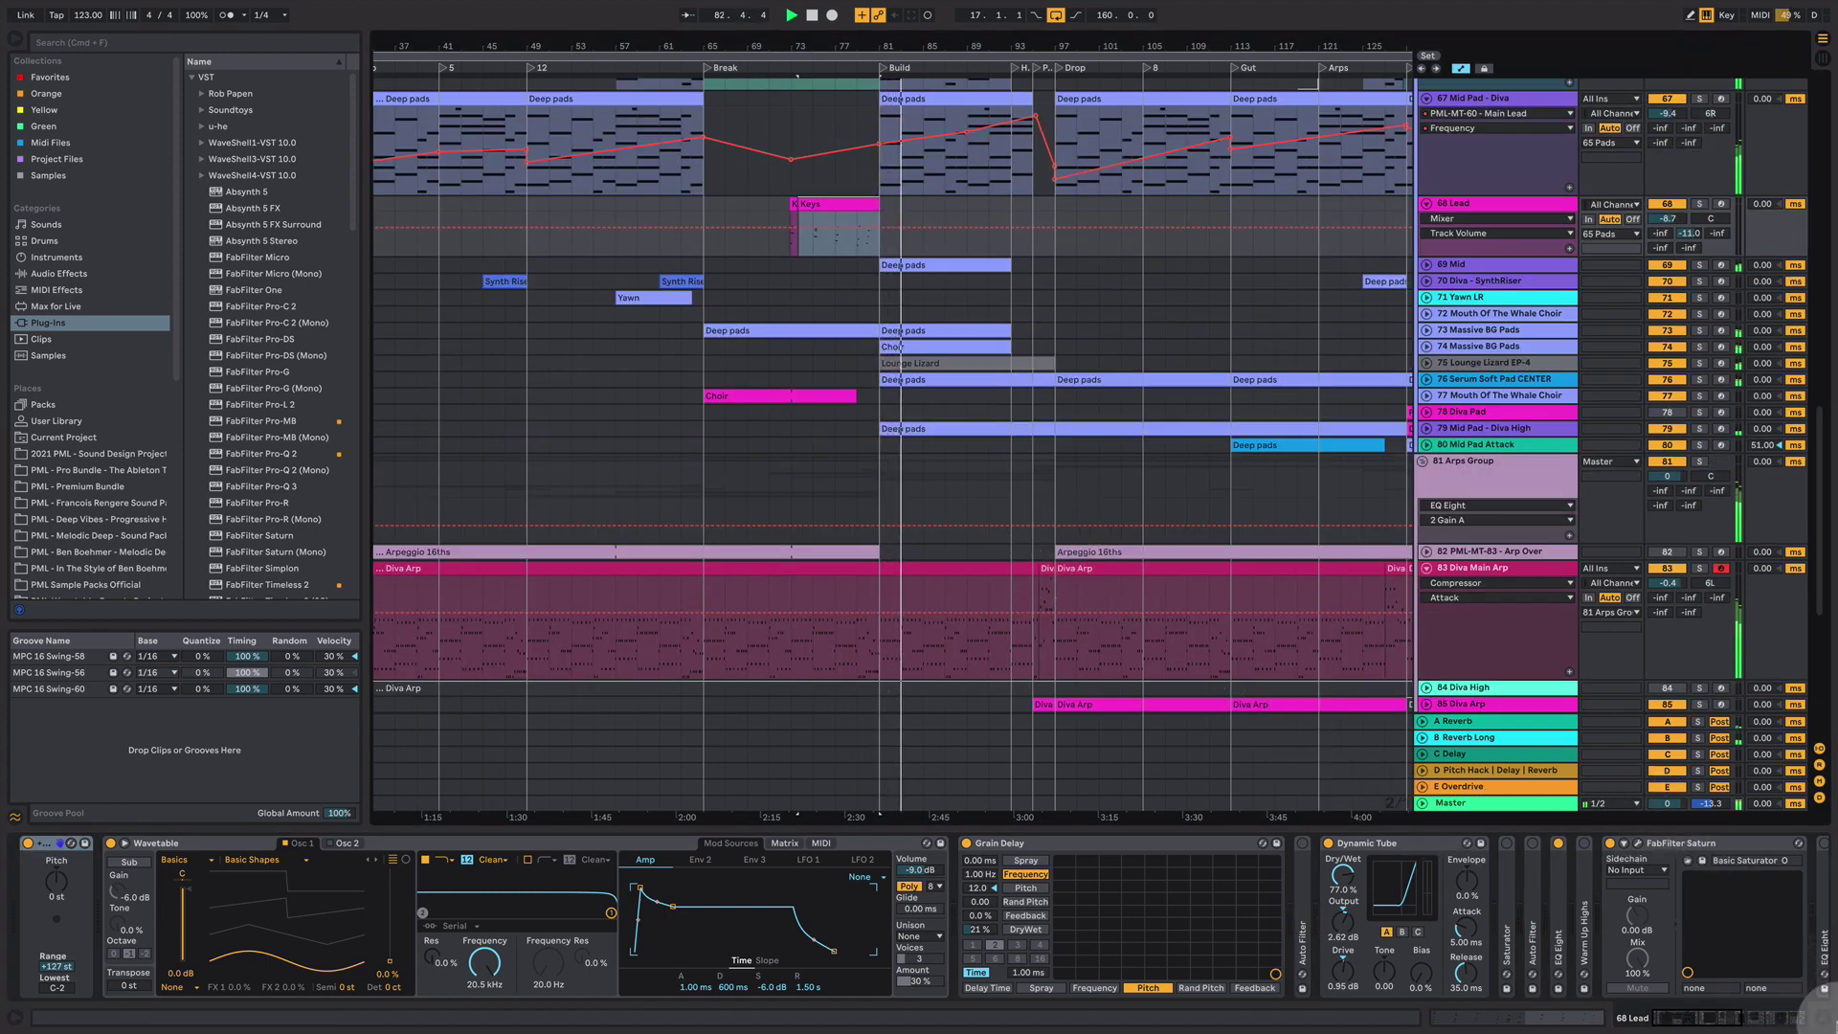
{"action": "left_click", "coordinate": [1824, 1020]}
{"action": "scroll", "coordinate": [1252, 661], "scroll_direction": "up", "scroll_amount": 3}
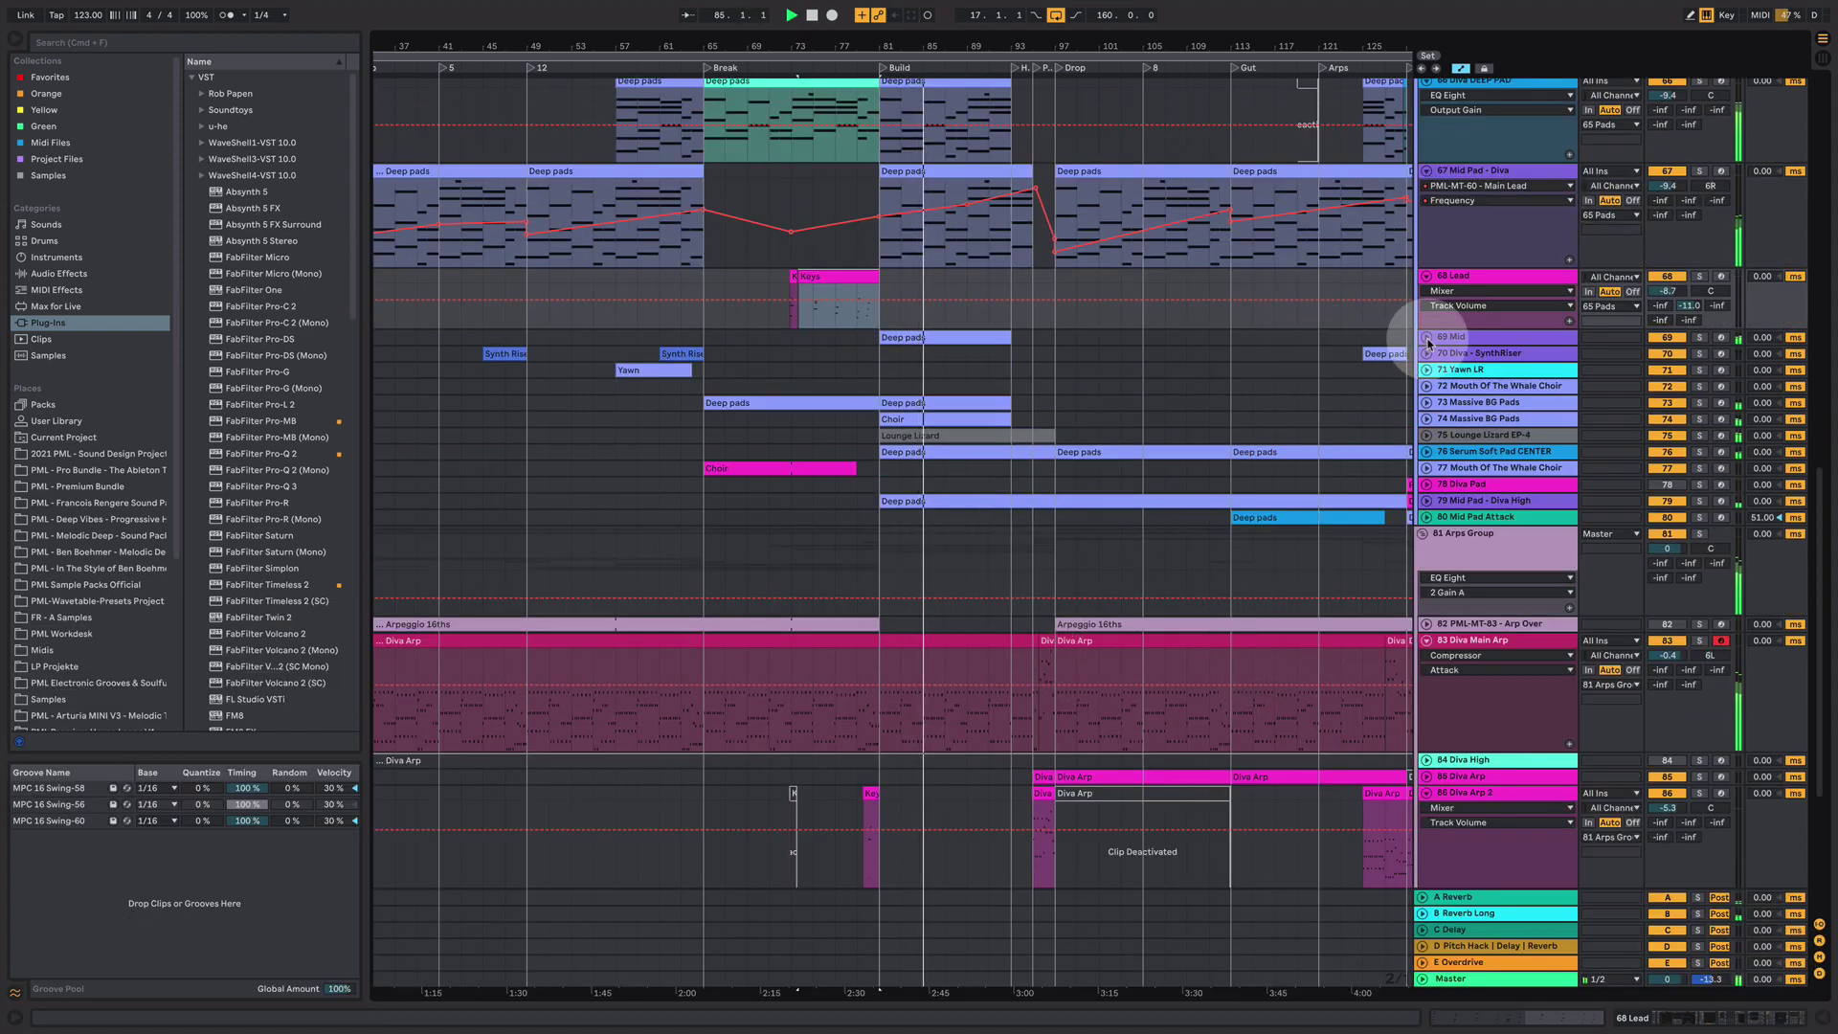
{"action": "left_click", "coordinate": [1426, 337]}
{"action": "scroll", "coordinate": [1181, 451], "scroll_direction": "up", "scroll_amount": 6}
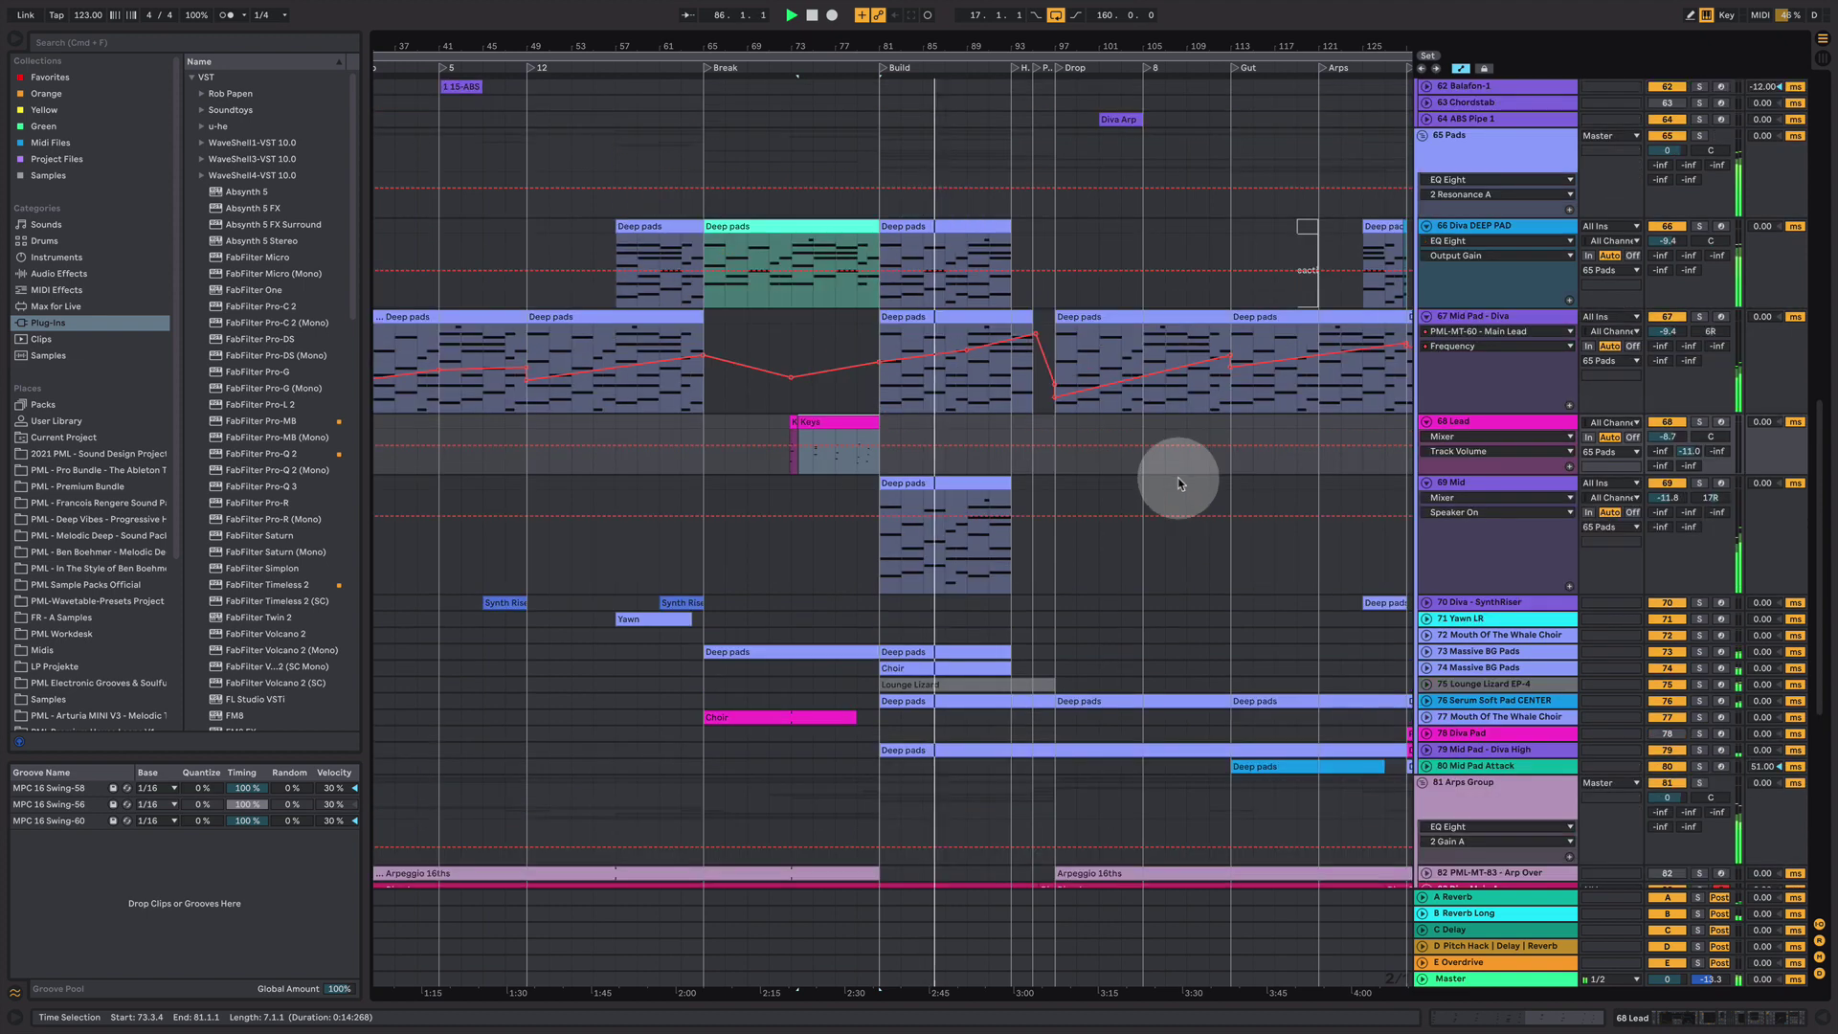
- Unfold and select the PML-MT-90 - White Hat track, examine its Snare clip in the Build section, and return to its devices
{"action": "scroll", "coordinate": [985, 214], "scroll_direction": "up", "scroll_amount": 7}
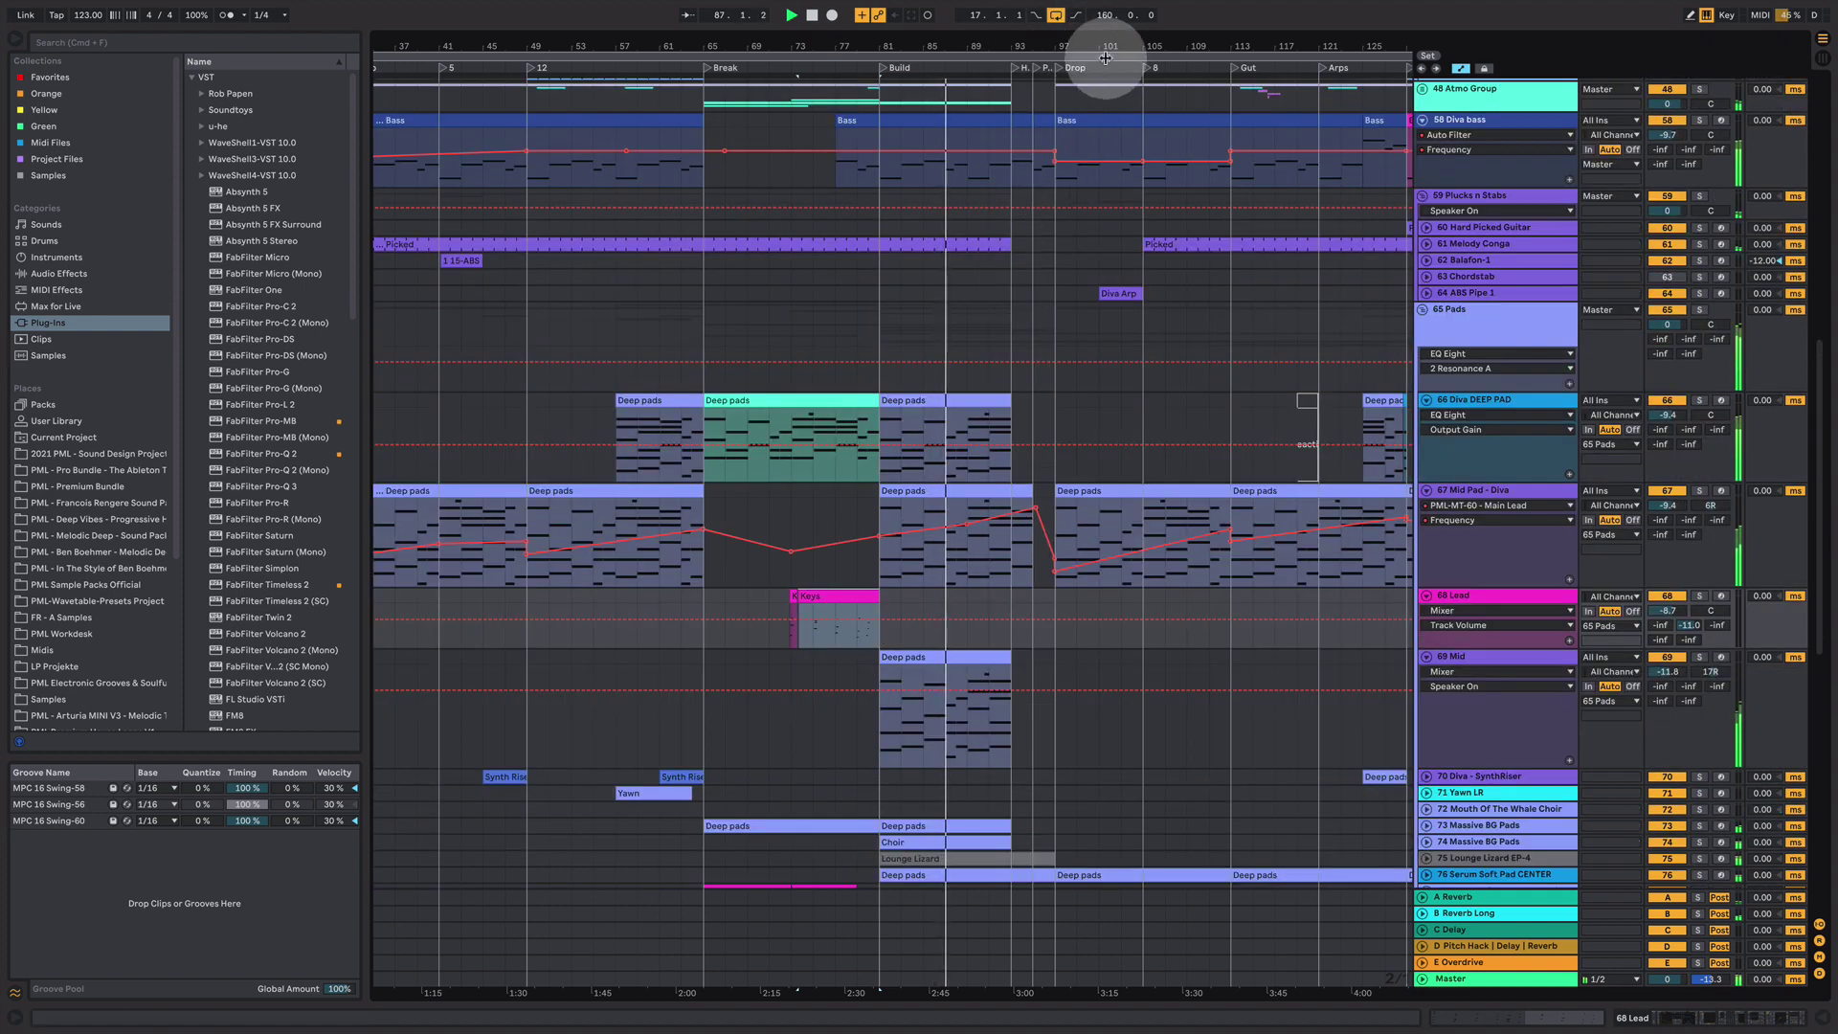
{"action": "left_click_drag", "start_coordinate": [1103, 45], "coordinate": [1048, 15]}
{"action": "scroll", "coordinate": [985, 484], "scroll_direction": "up", "scroll_amount": 20}
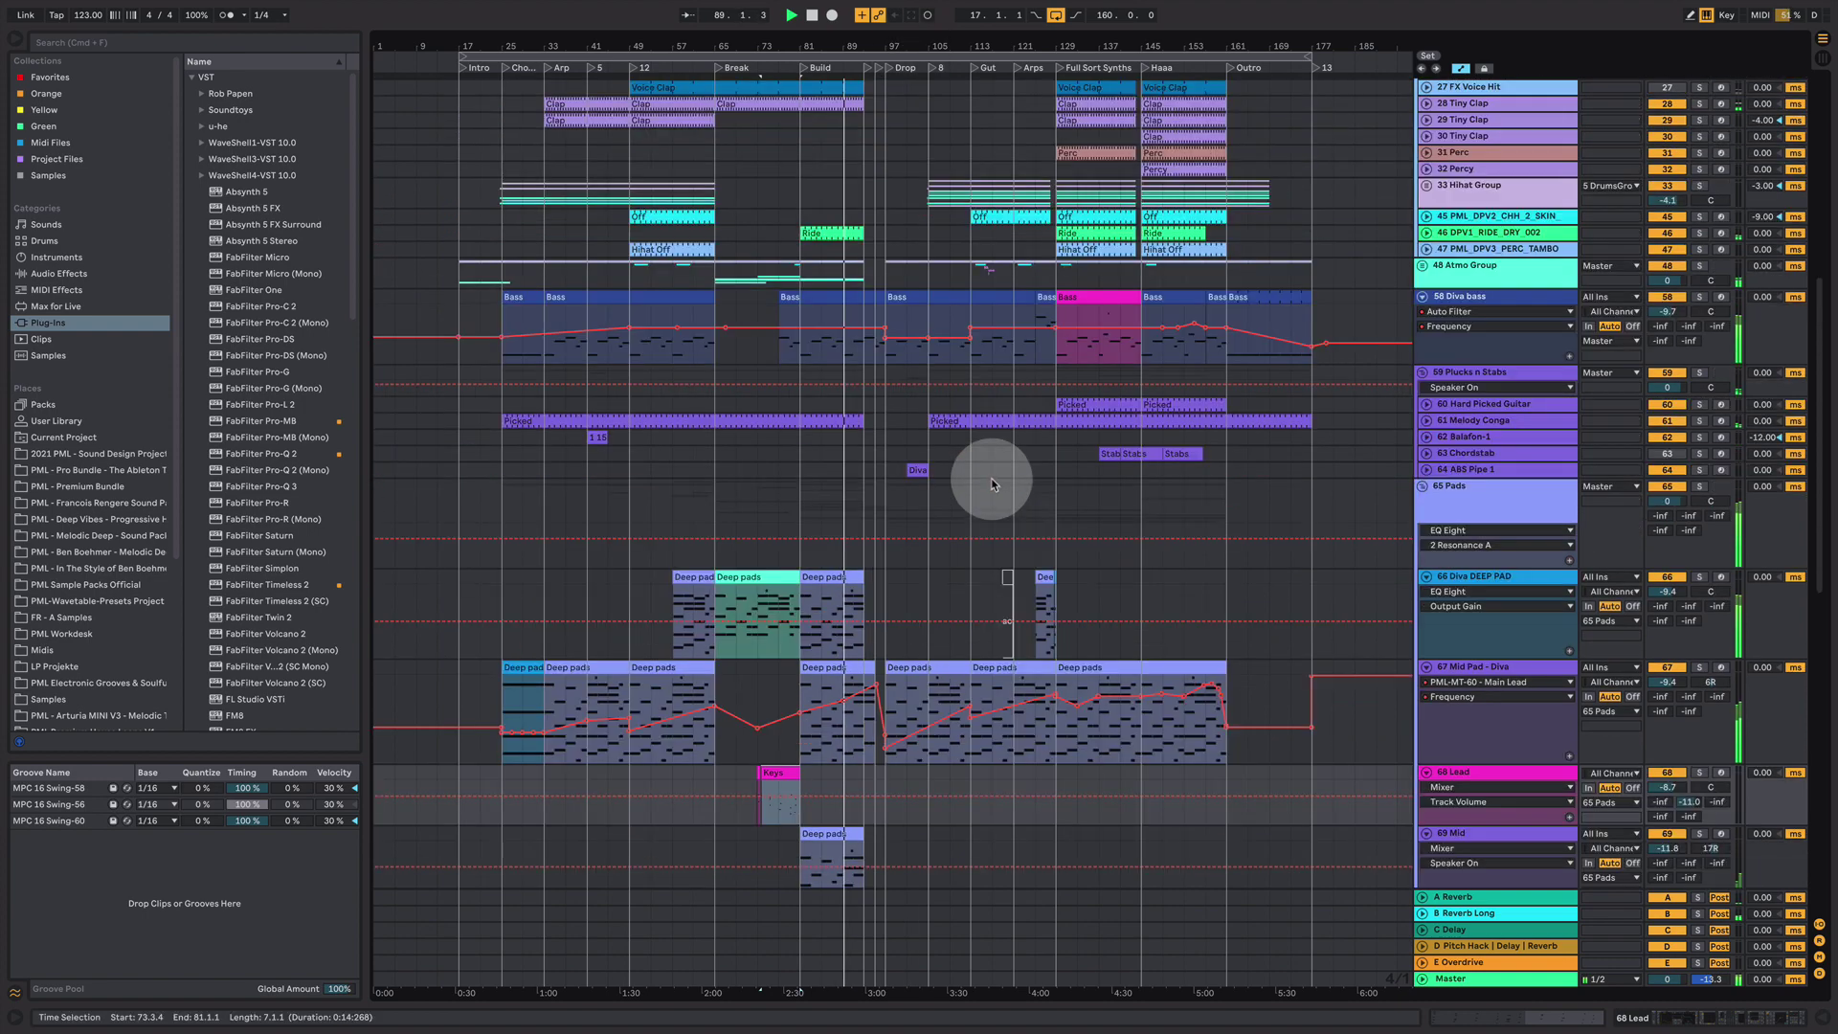
{"action": "scroll", "coordinate": [984, 506], "scroll_direction": "up", "scroll_amount": 3}
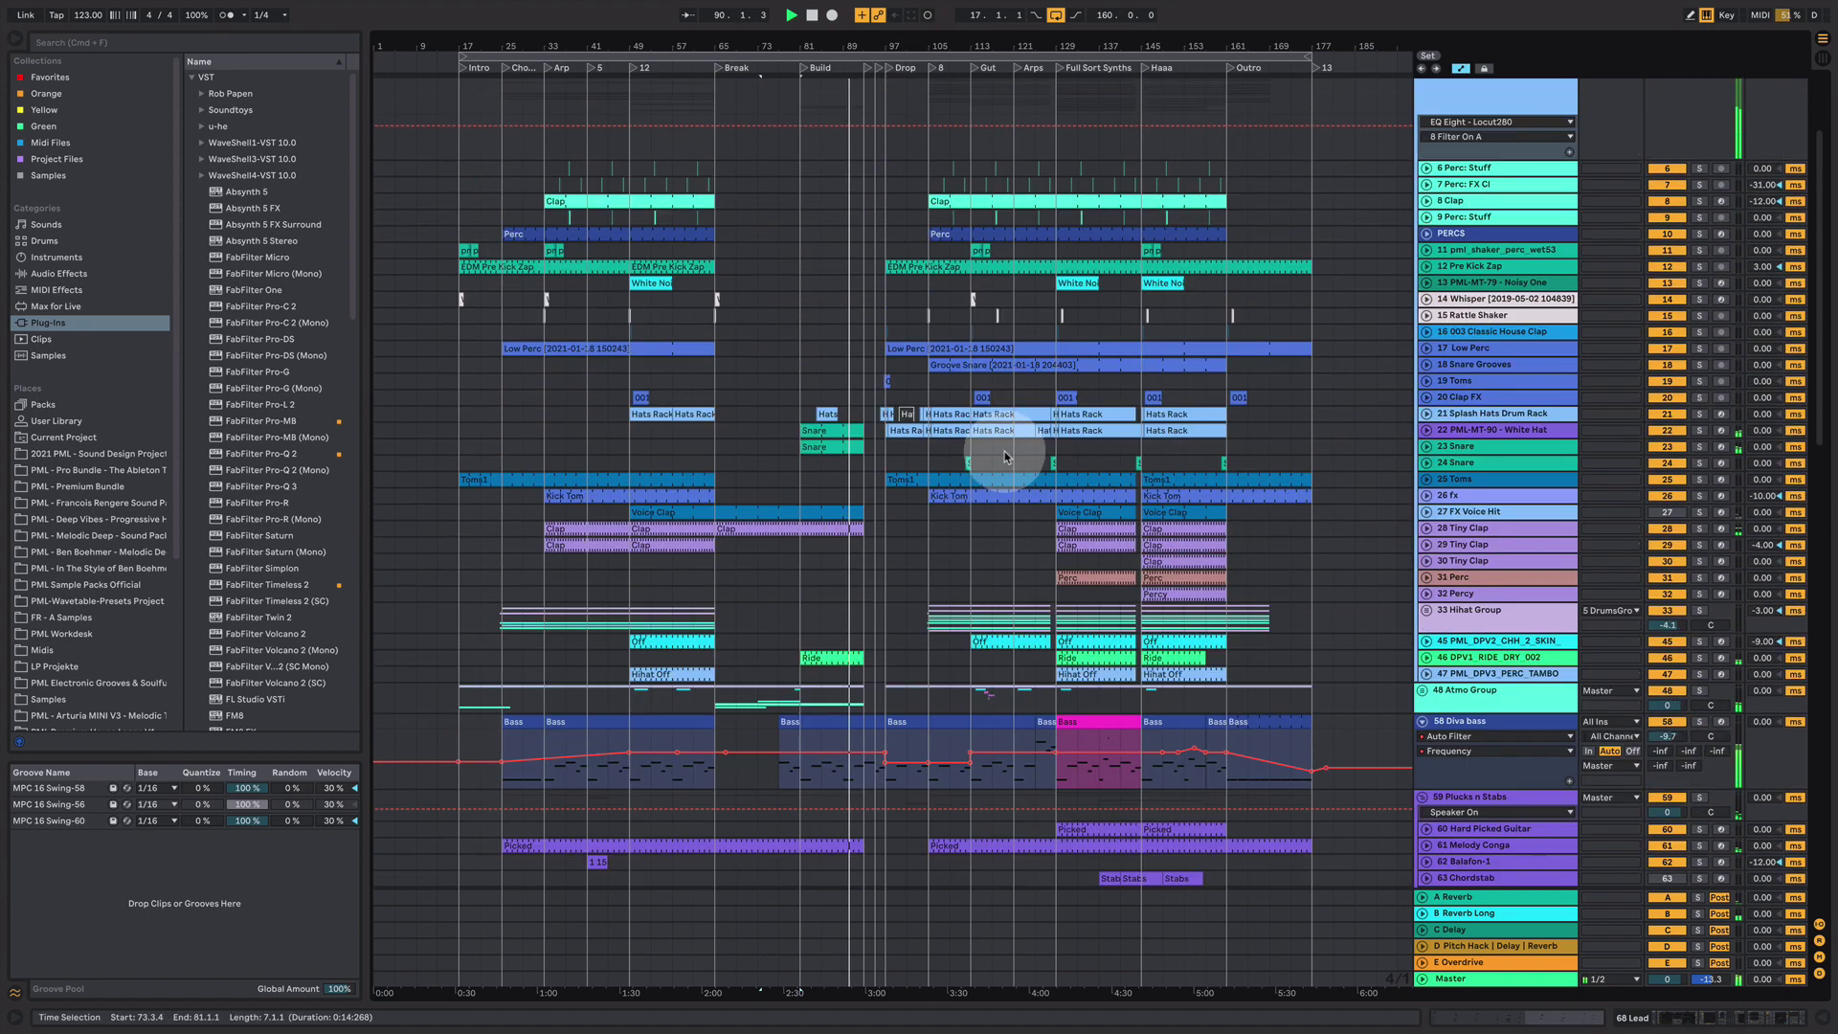
{"action": "left_click", "coordinate": [1428, 430]}
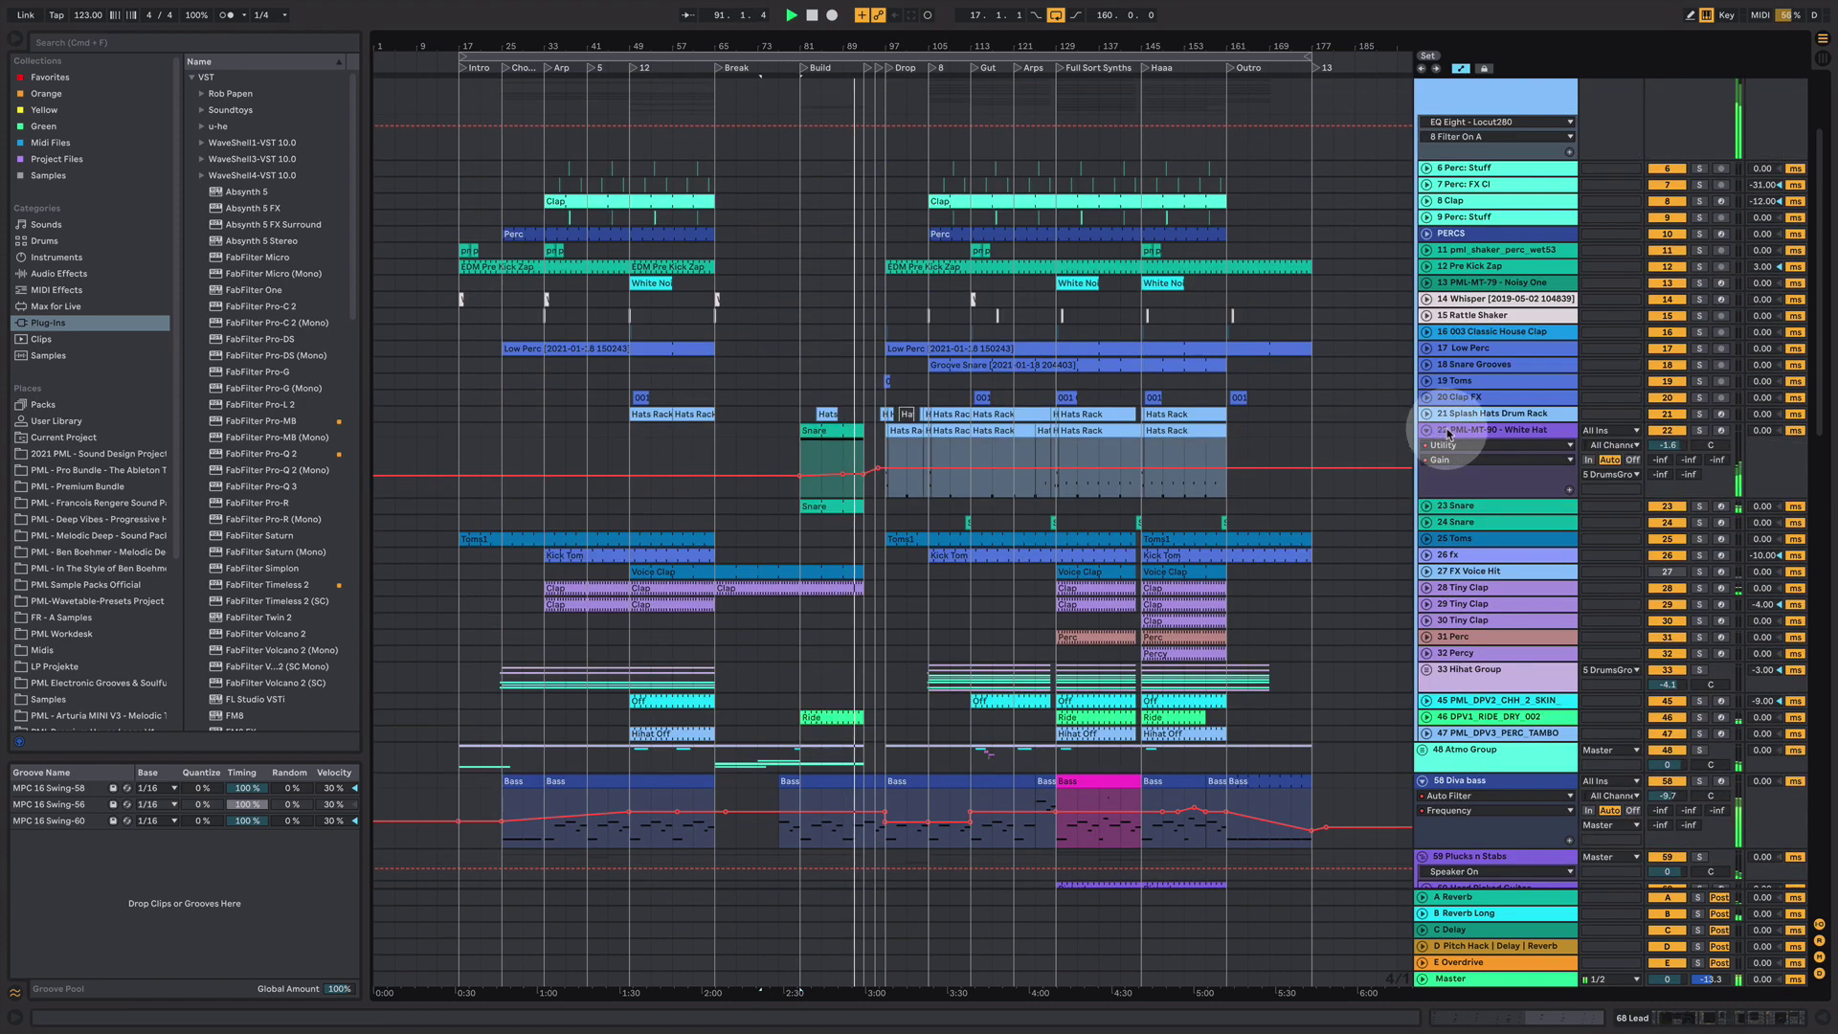
{"action": "left_click", "coordinate": [1456, 432]}
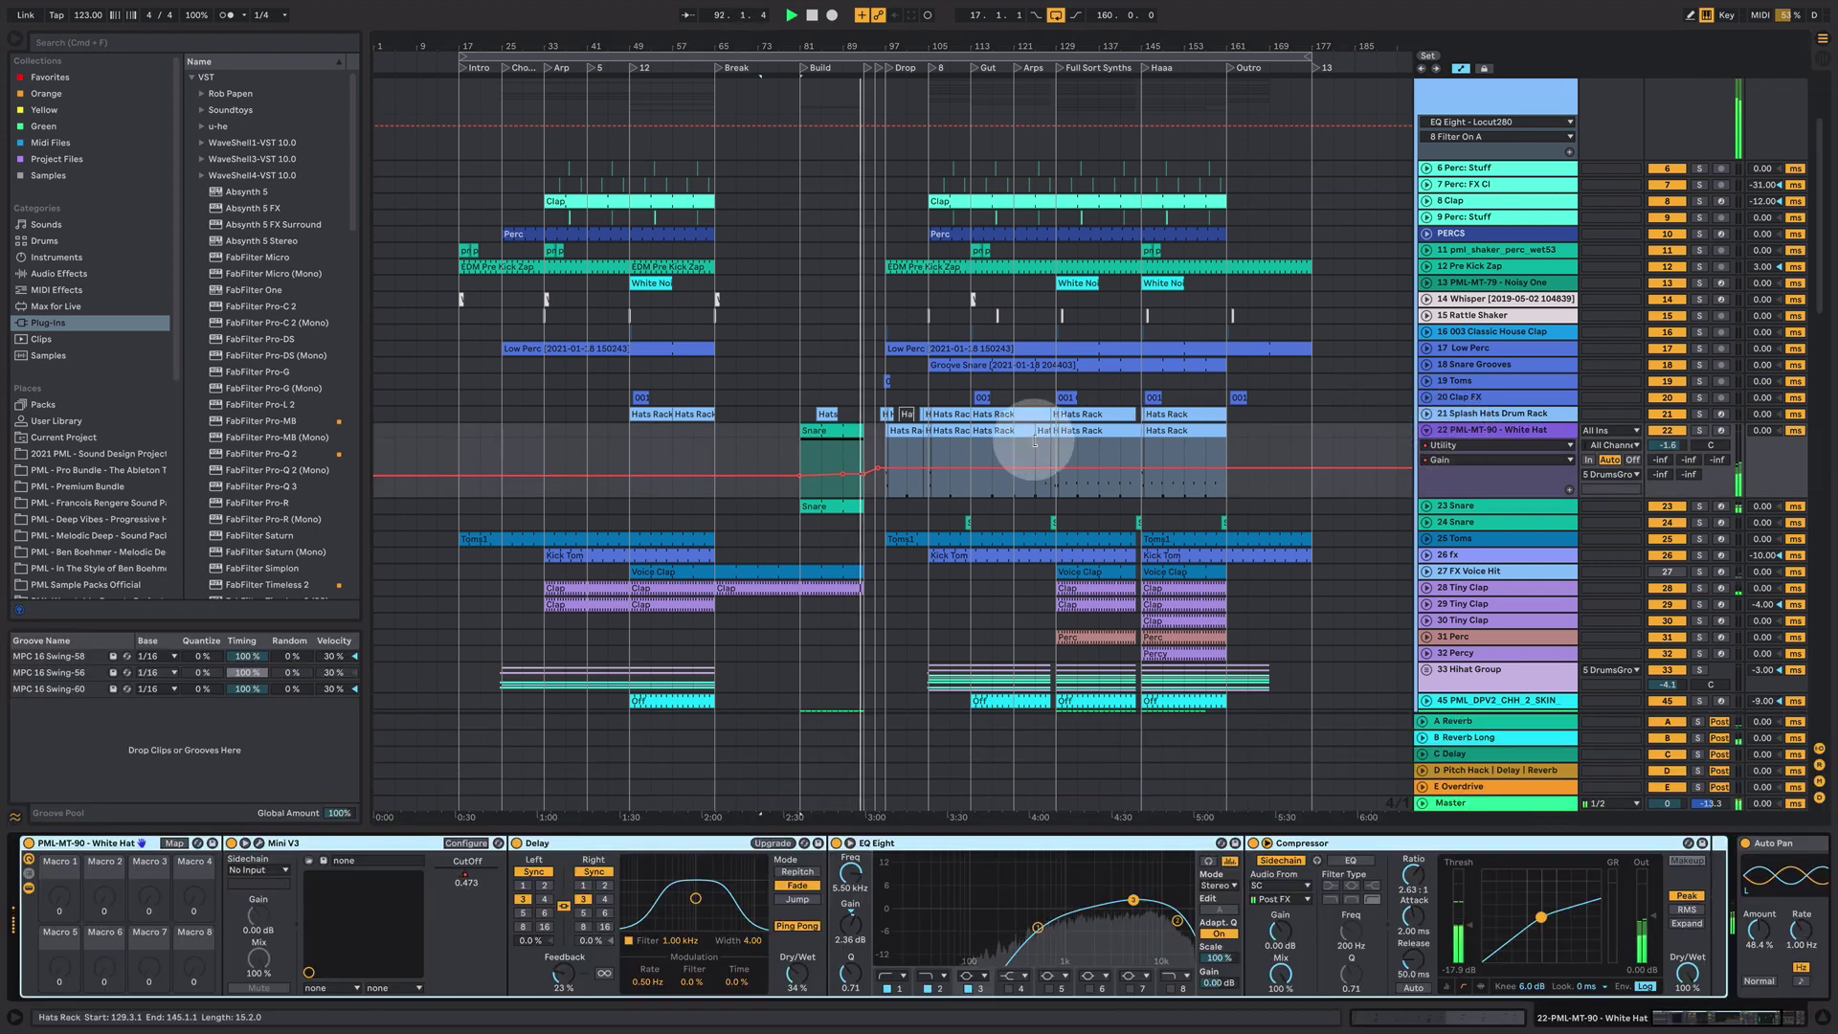
{"action": "double_click", "coordinate": [833, 447]}
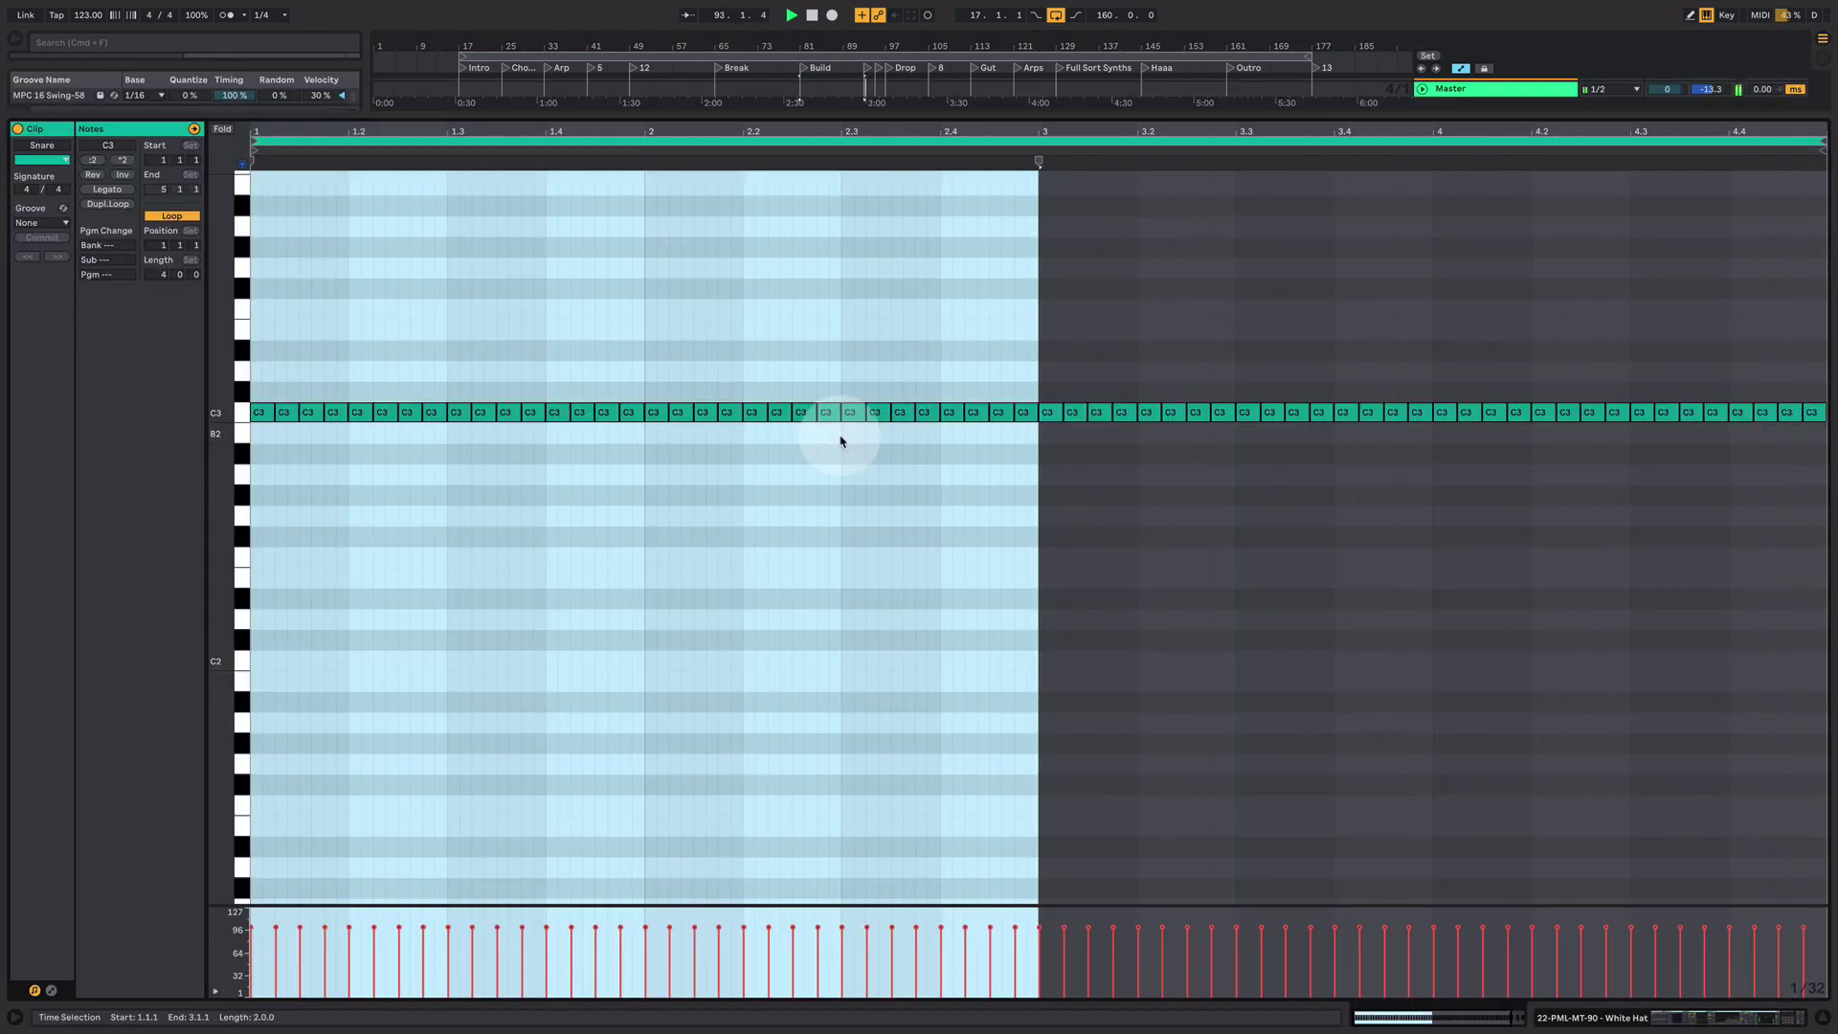
{"action": "left_click", "coordinate": [1687, 1020]}
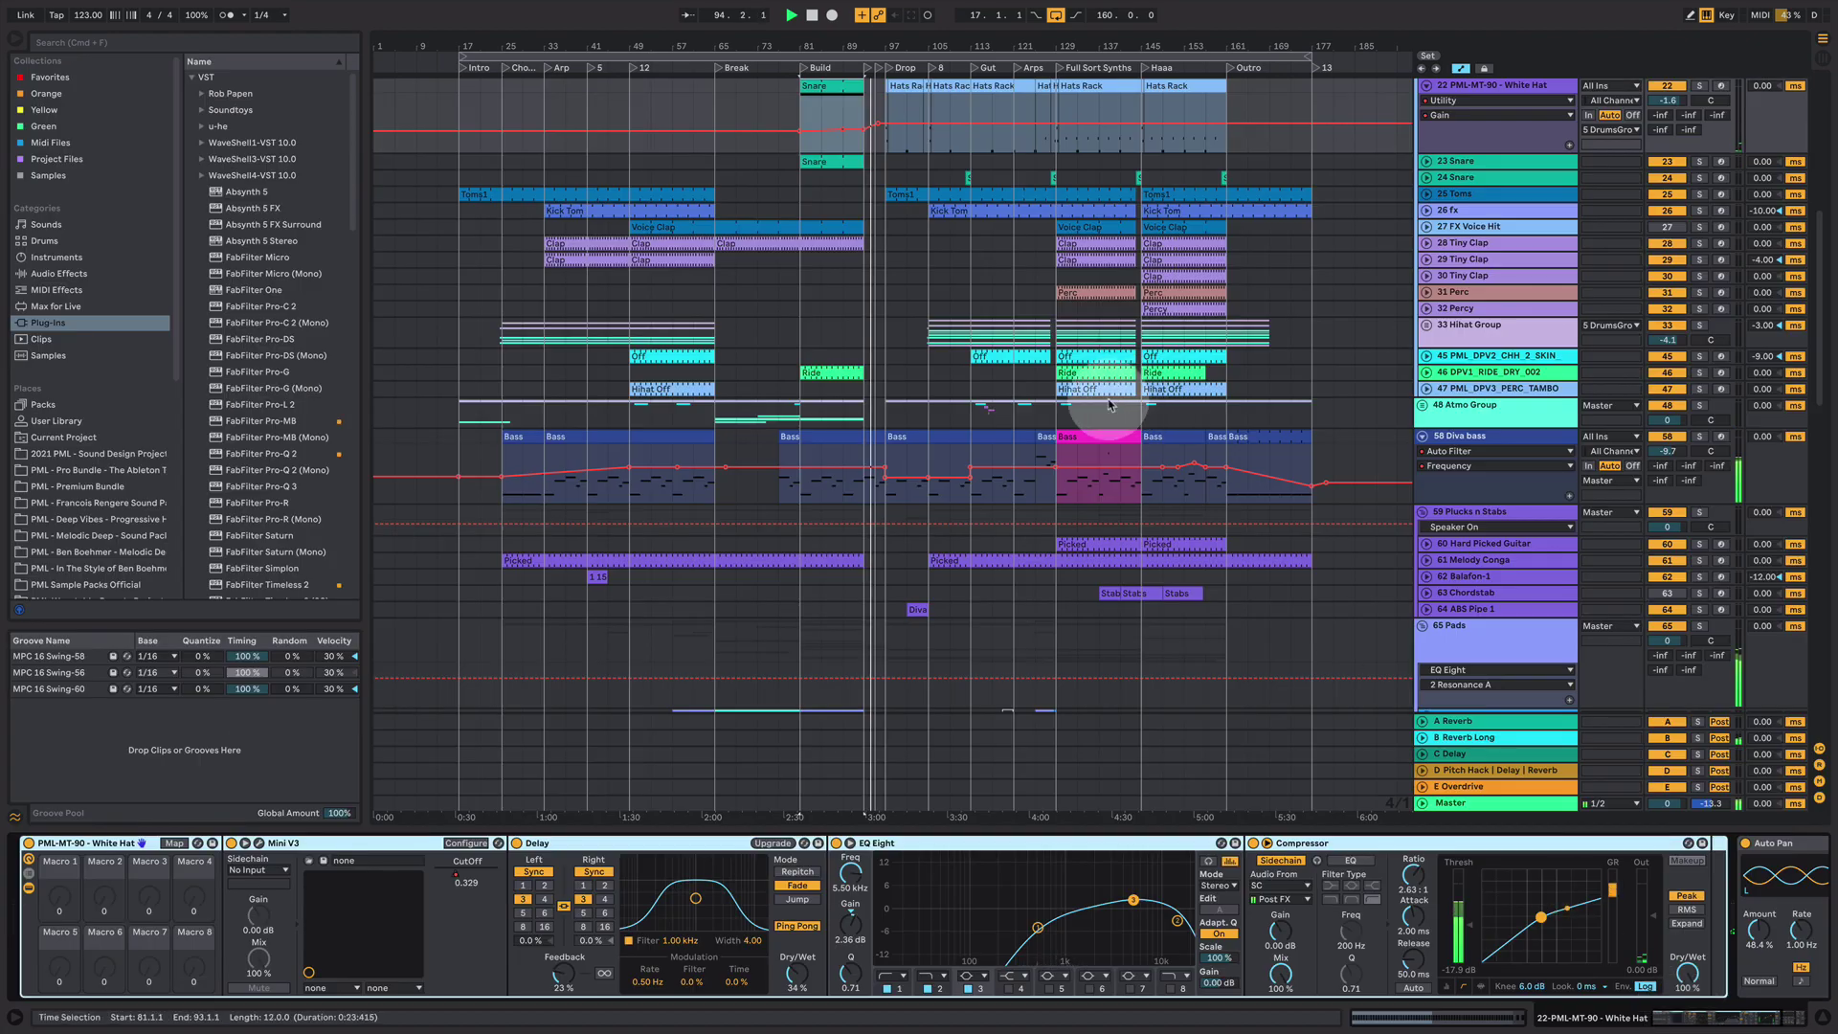
- Fold the White Hat track back up and hide its device chain
{"action": "scroll", "coordinate": [1005, 508], "scroll_direction": "up", "scroll_amount": 5}
{"action": "scroll", "coordinate": [1005, 506], "scroll_direction": "up", "scroll_amount": 4}
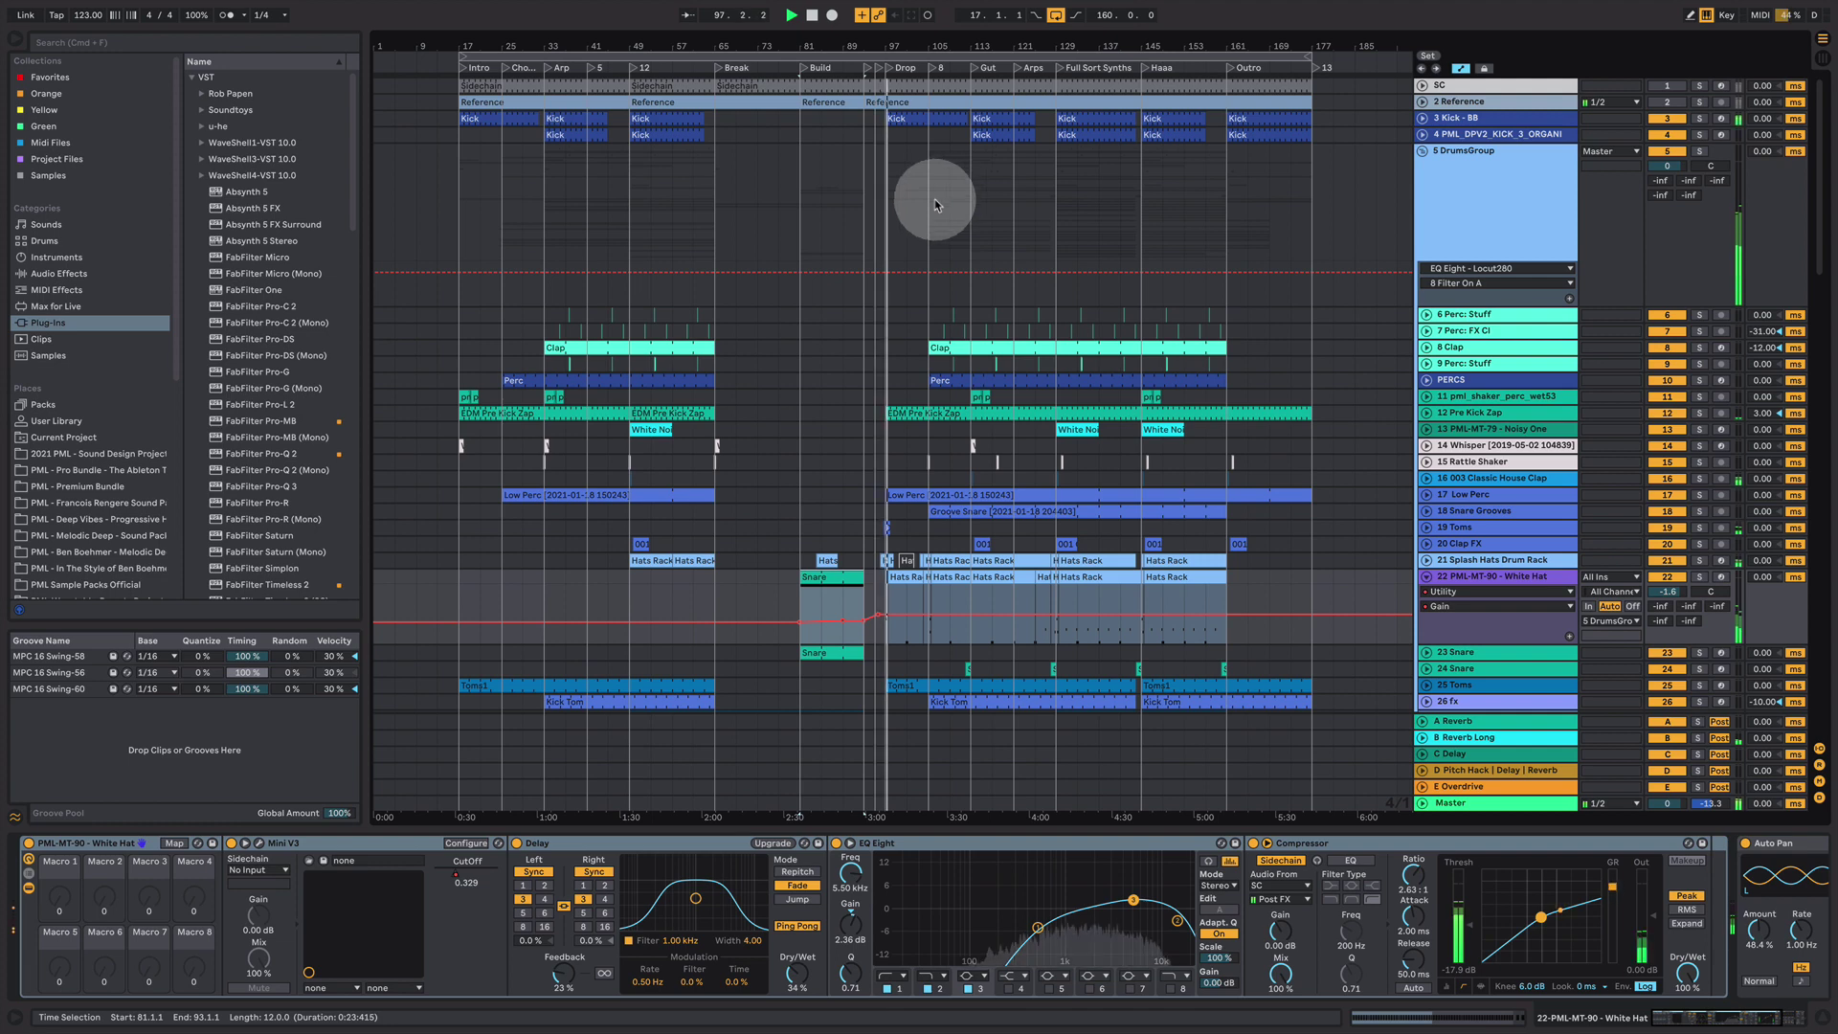
{"action": "scroll", "coordinate": [948, 459], "scroll_direction": "down", "scroll_amount": 2}
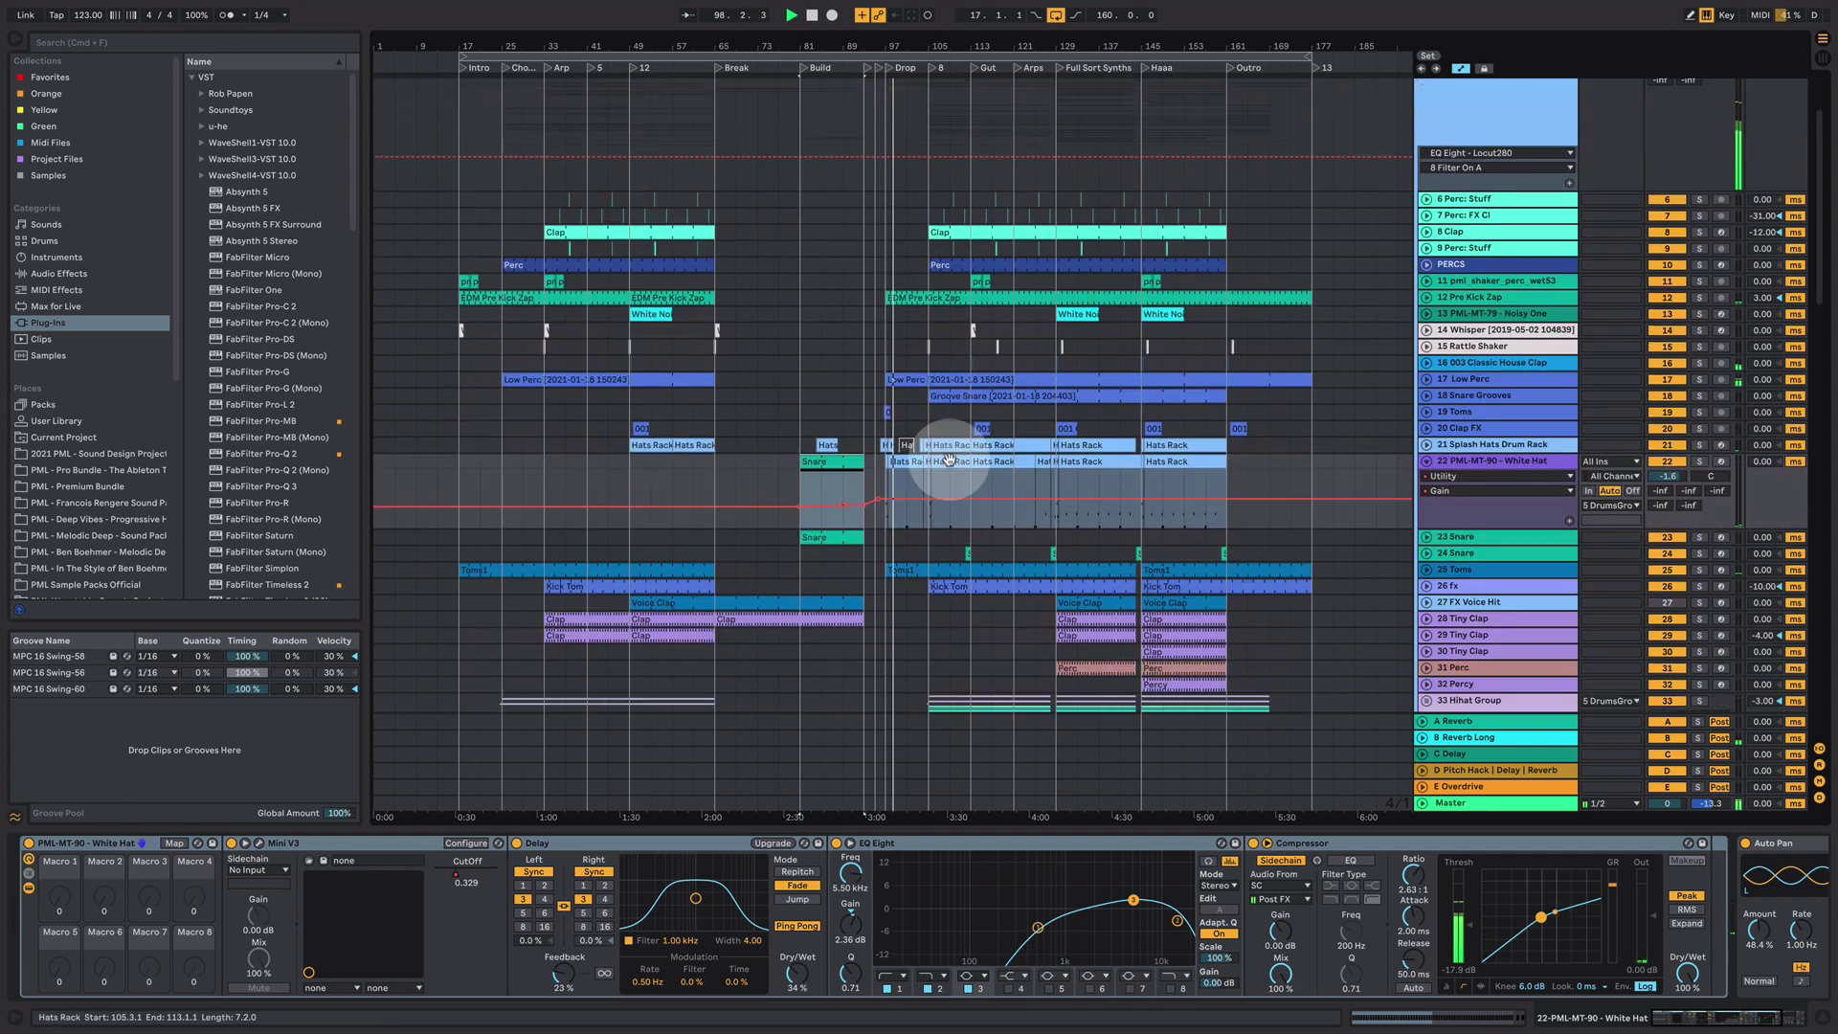
{"action": "left_click", "coordinate": [1436, 461]}
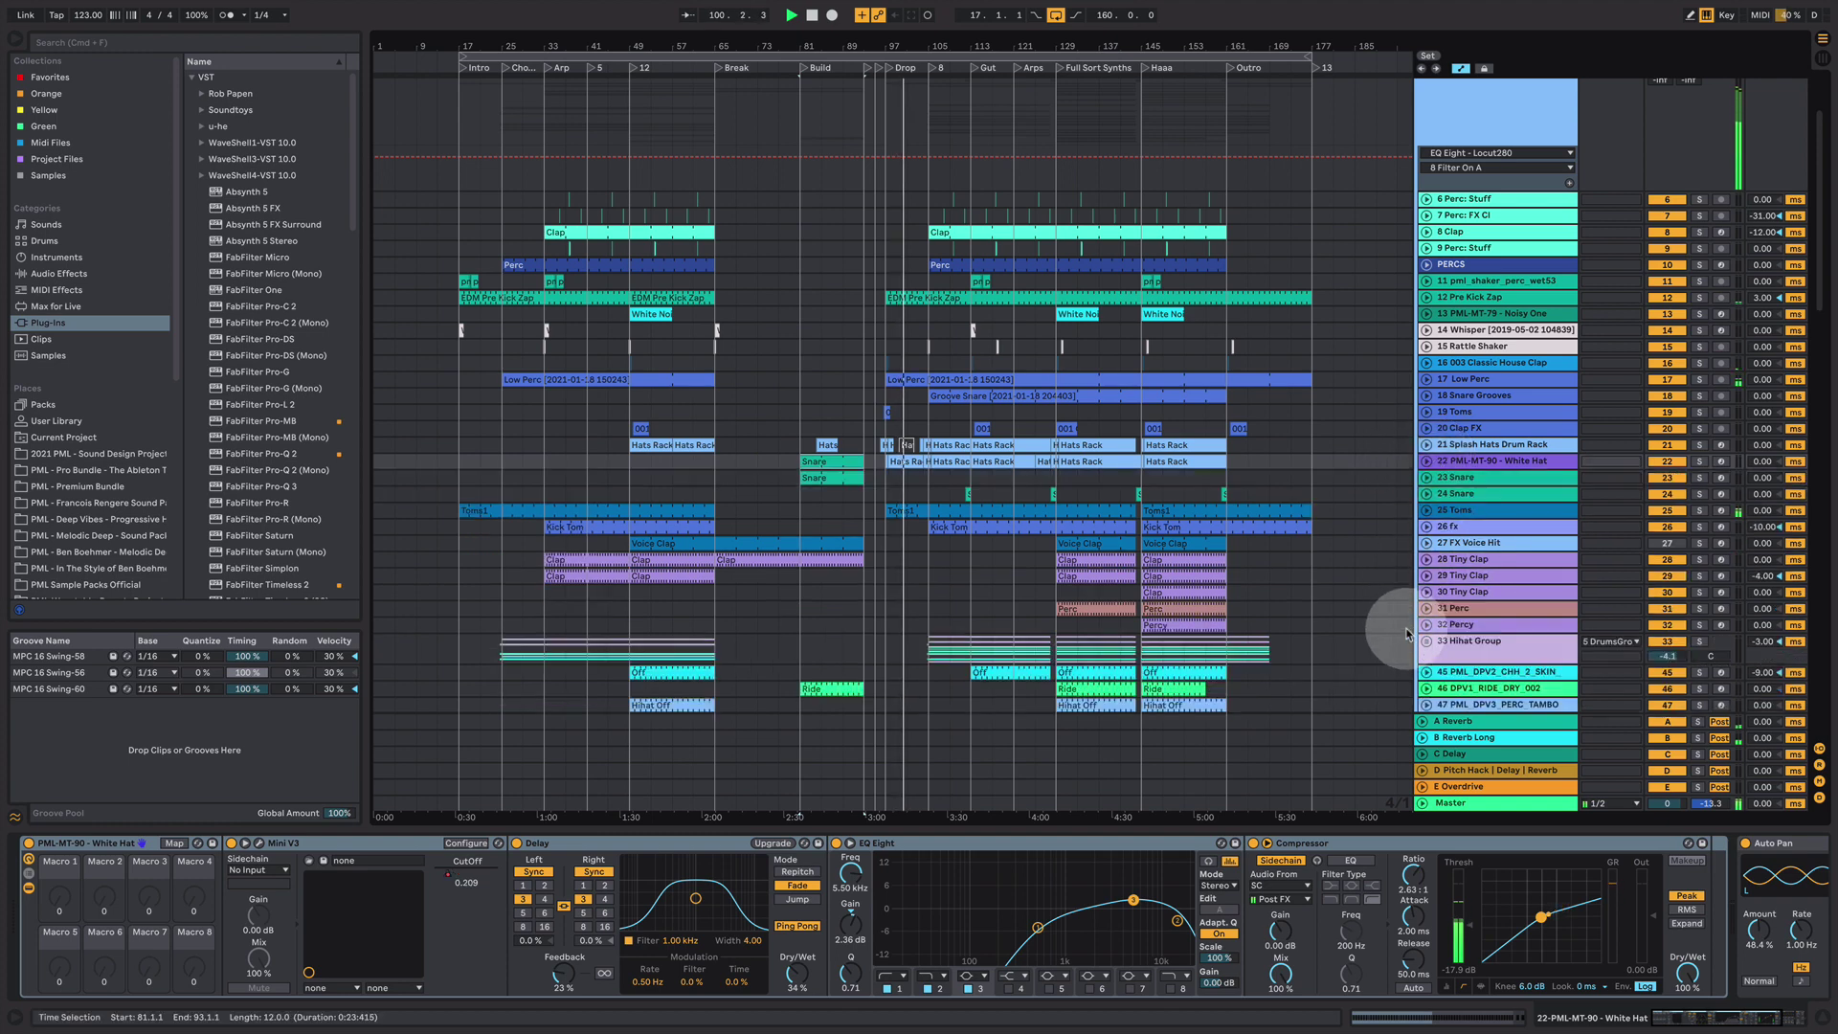
{"action": "left_click", "coordinate": [1813, 1017]}
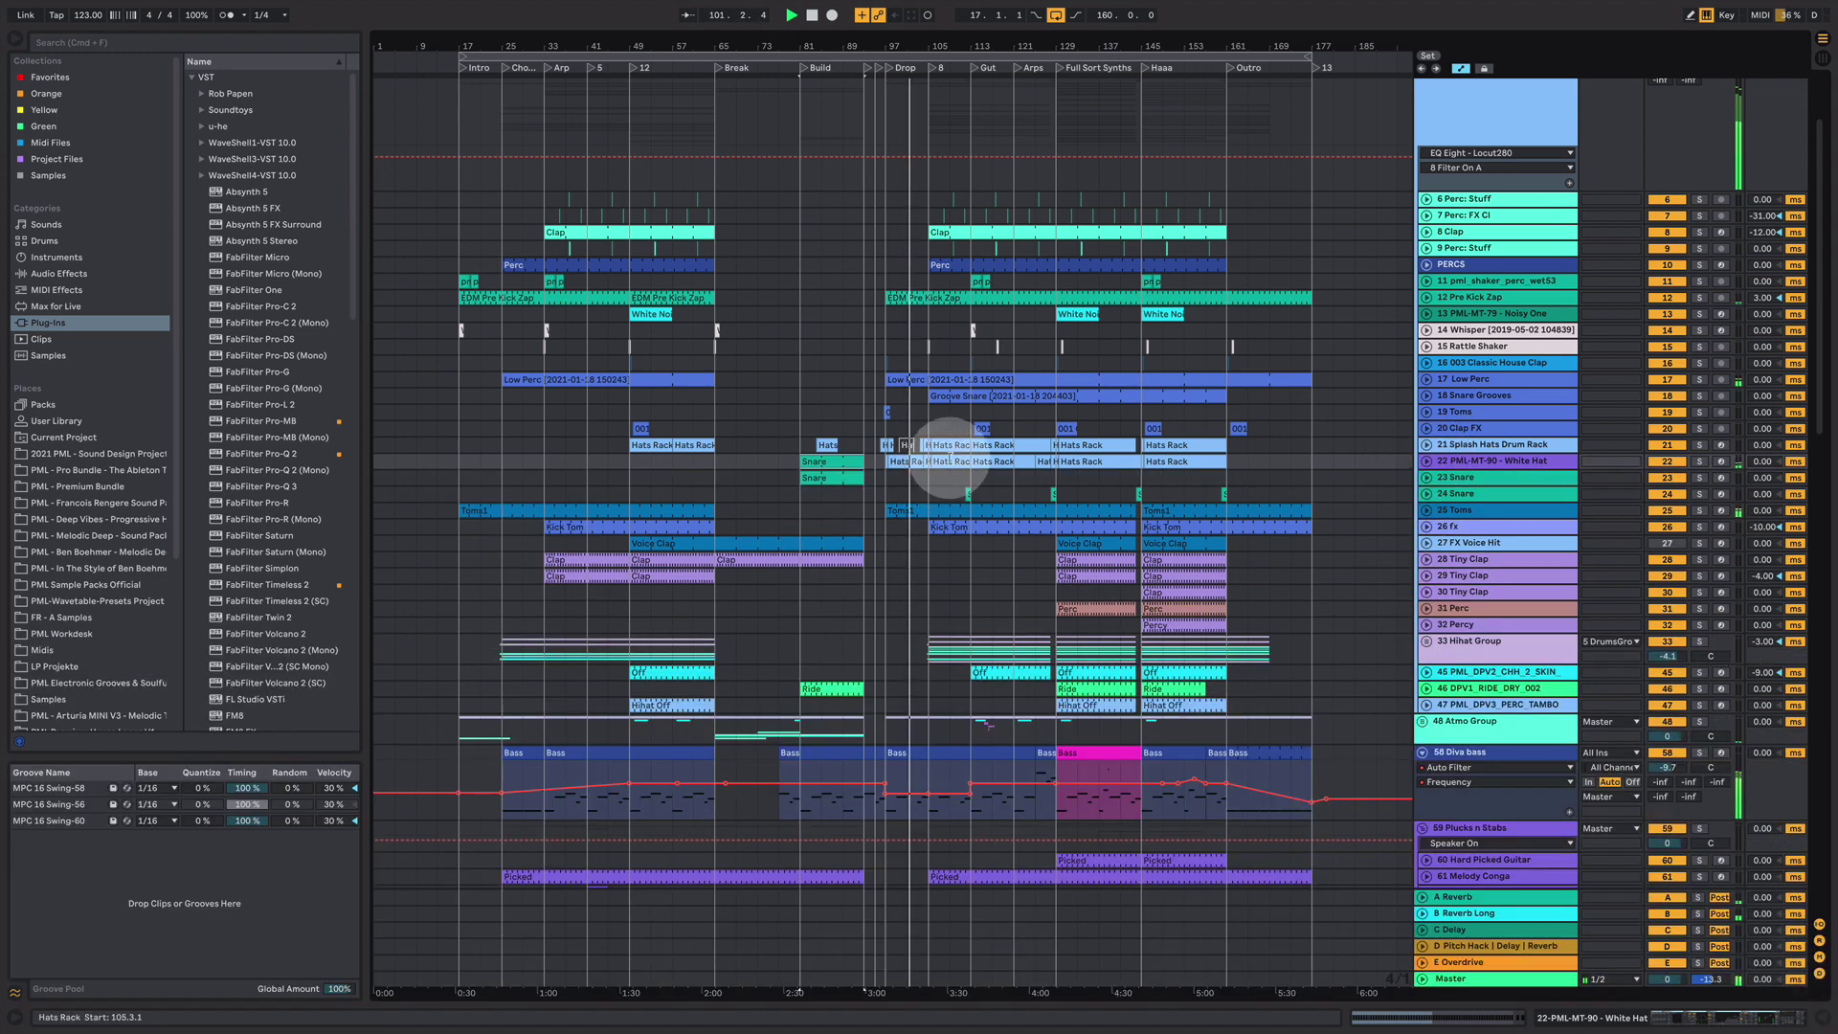
- Review the drum, bass and pluck tracks around the Drop and unfold the Atmo Group to show its ambience and noise tracks
{"action": "scroll", "coordinate": [997, 459], "scroll_direction": "down", "scroll_amount": 3}
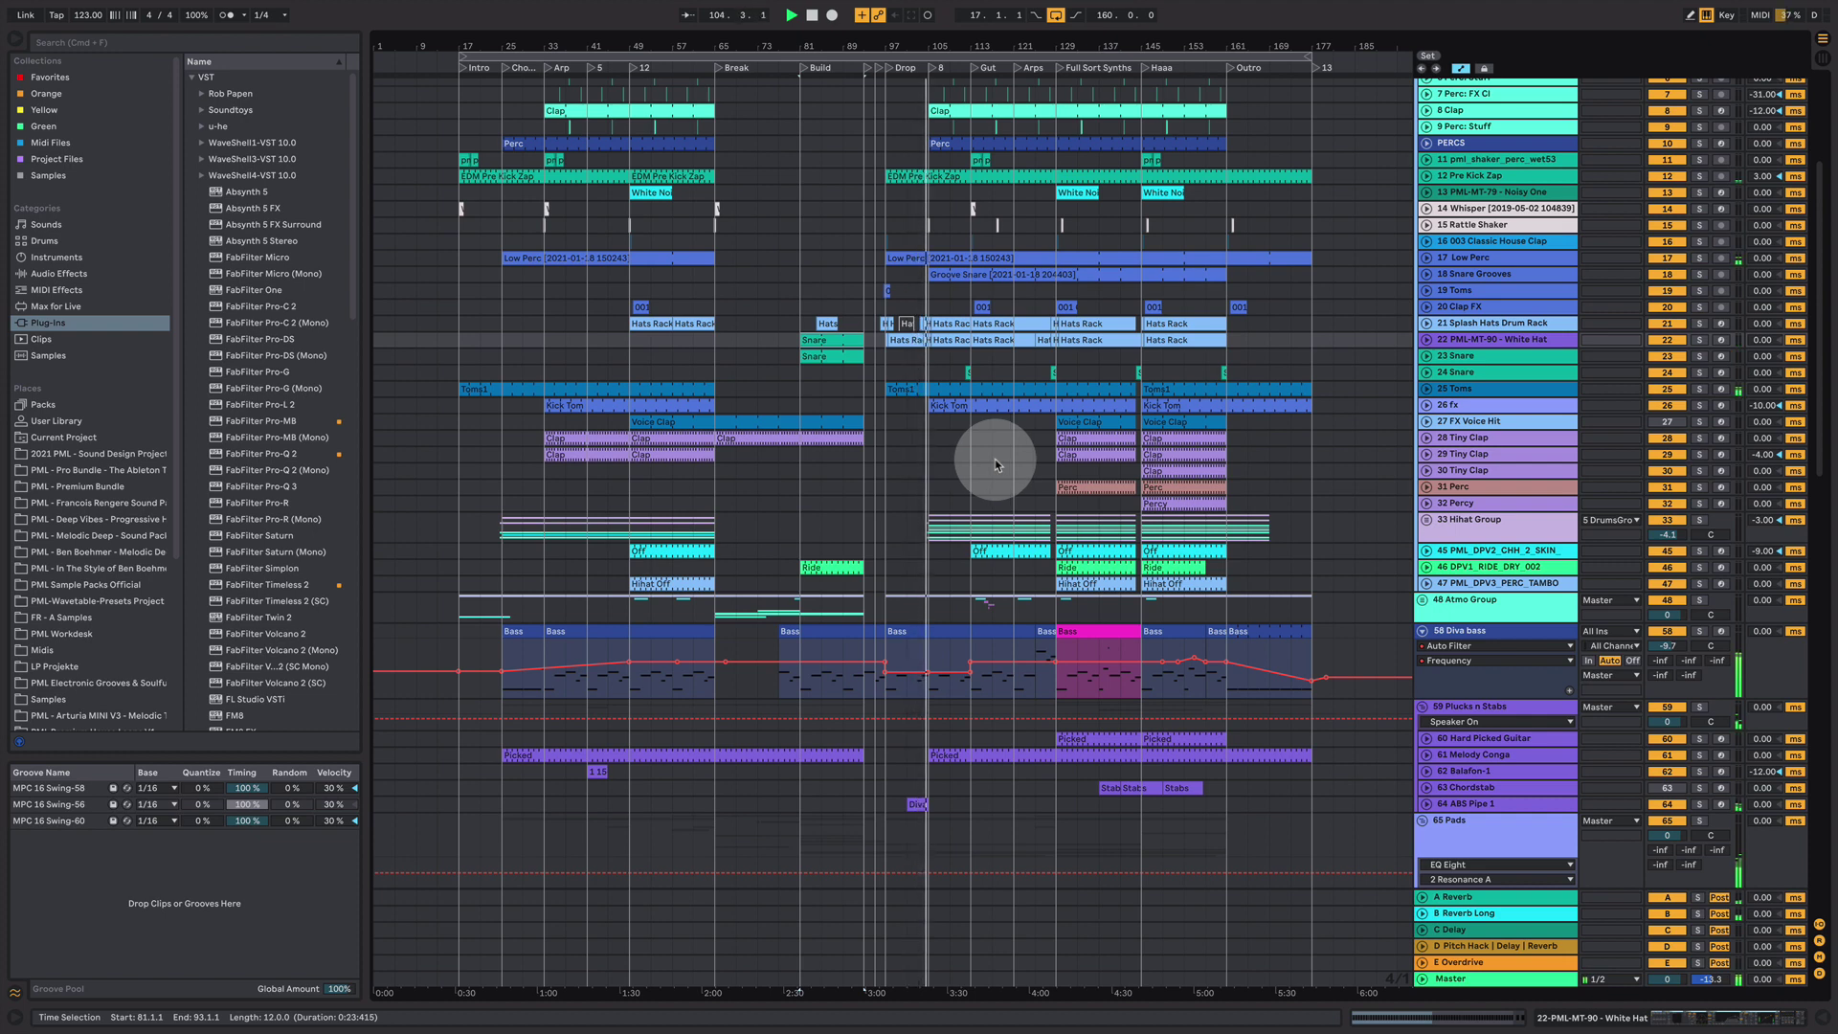
{"action": "scroll", "coordinate": [1221, 685], "scroll_direction": "down", "scroll_amount": 3}
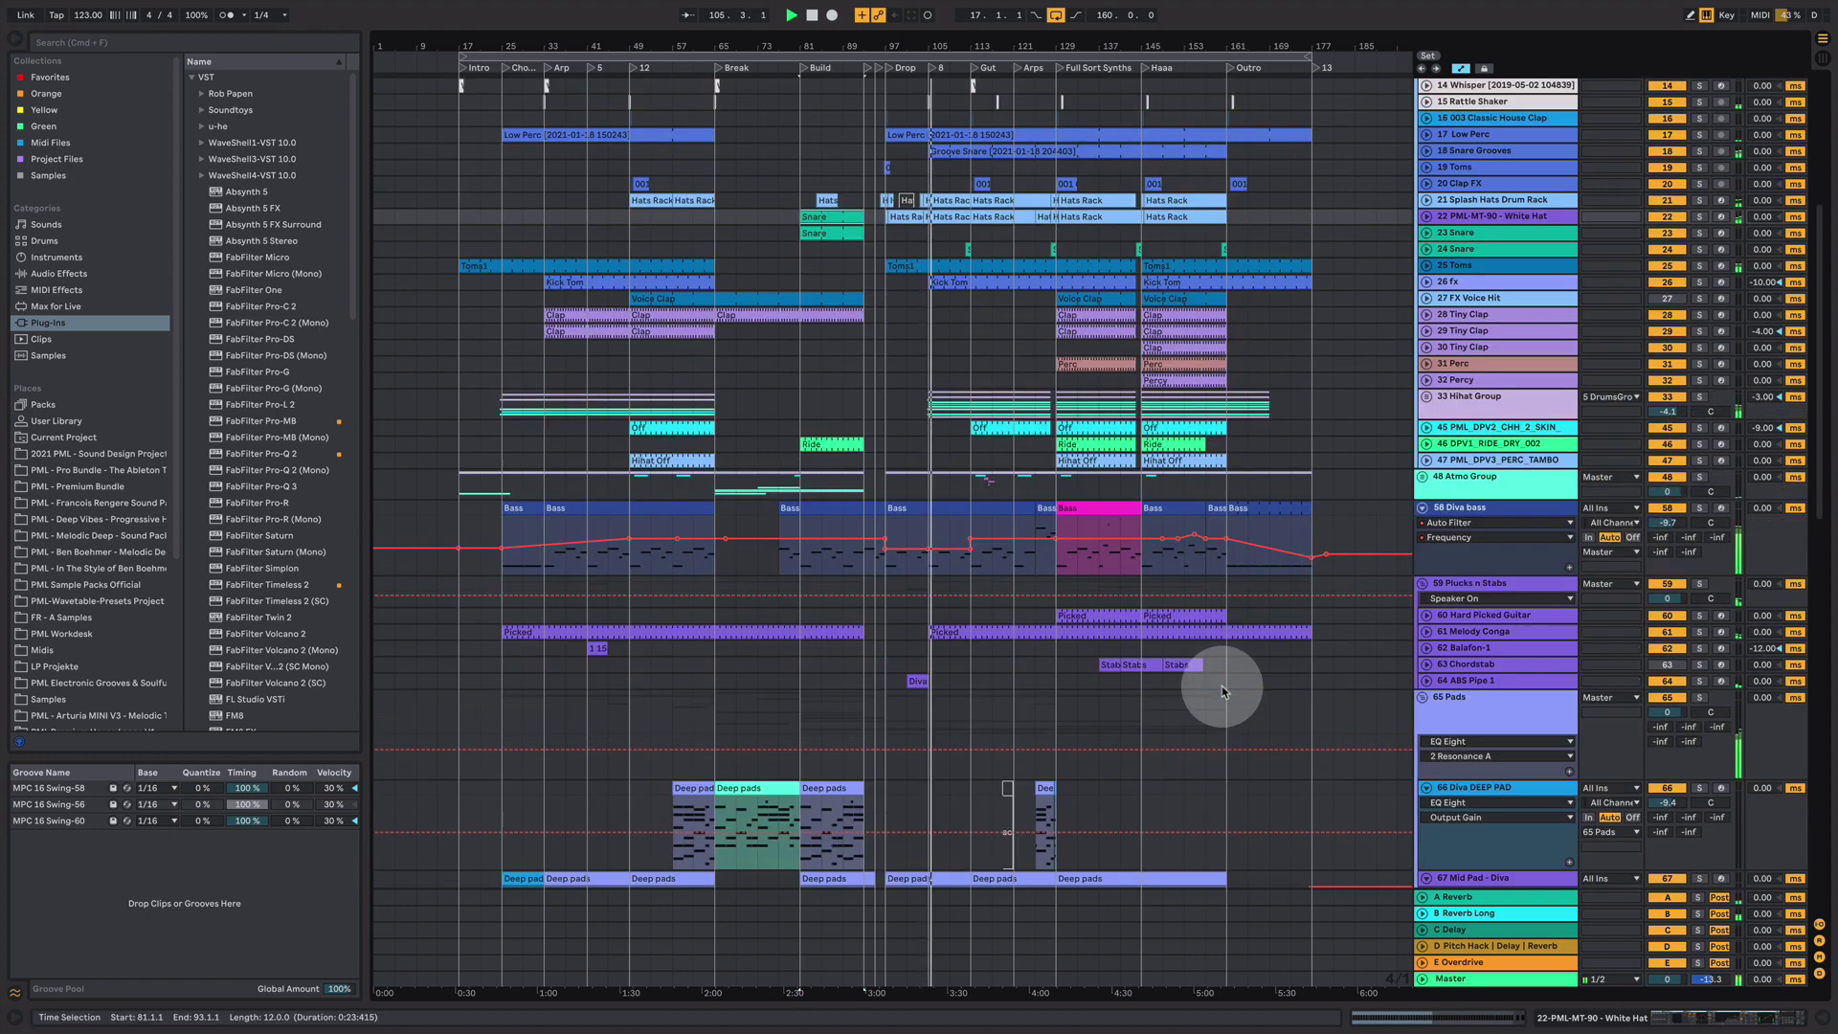
{"action": "scroll", "coordinate": [1221, 685], "scroll_direction": "up", "scroll_amount": 2}
{"action": "scroll", "coordinate": [1222, 689], "scroll_direction": "up", "scroll_amount": 3}
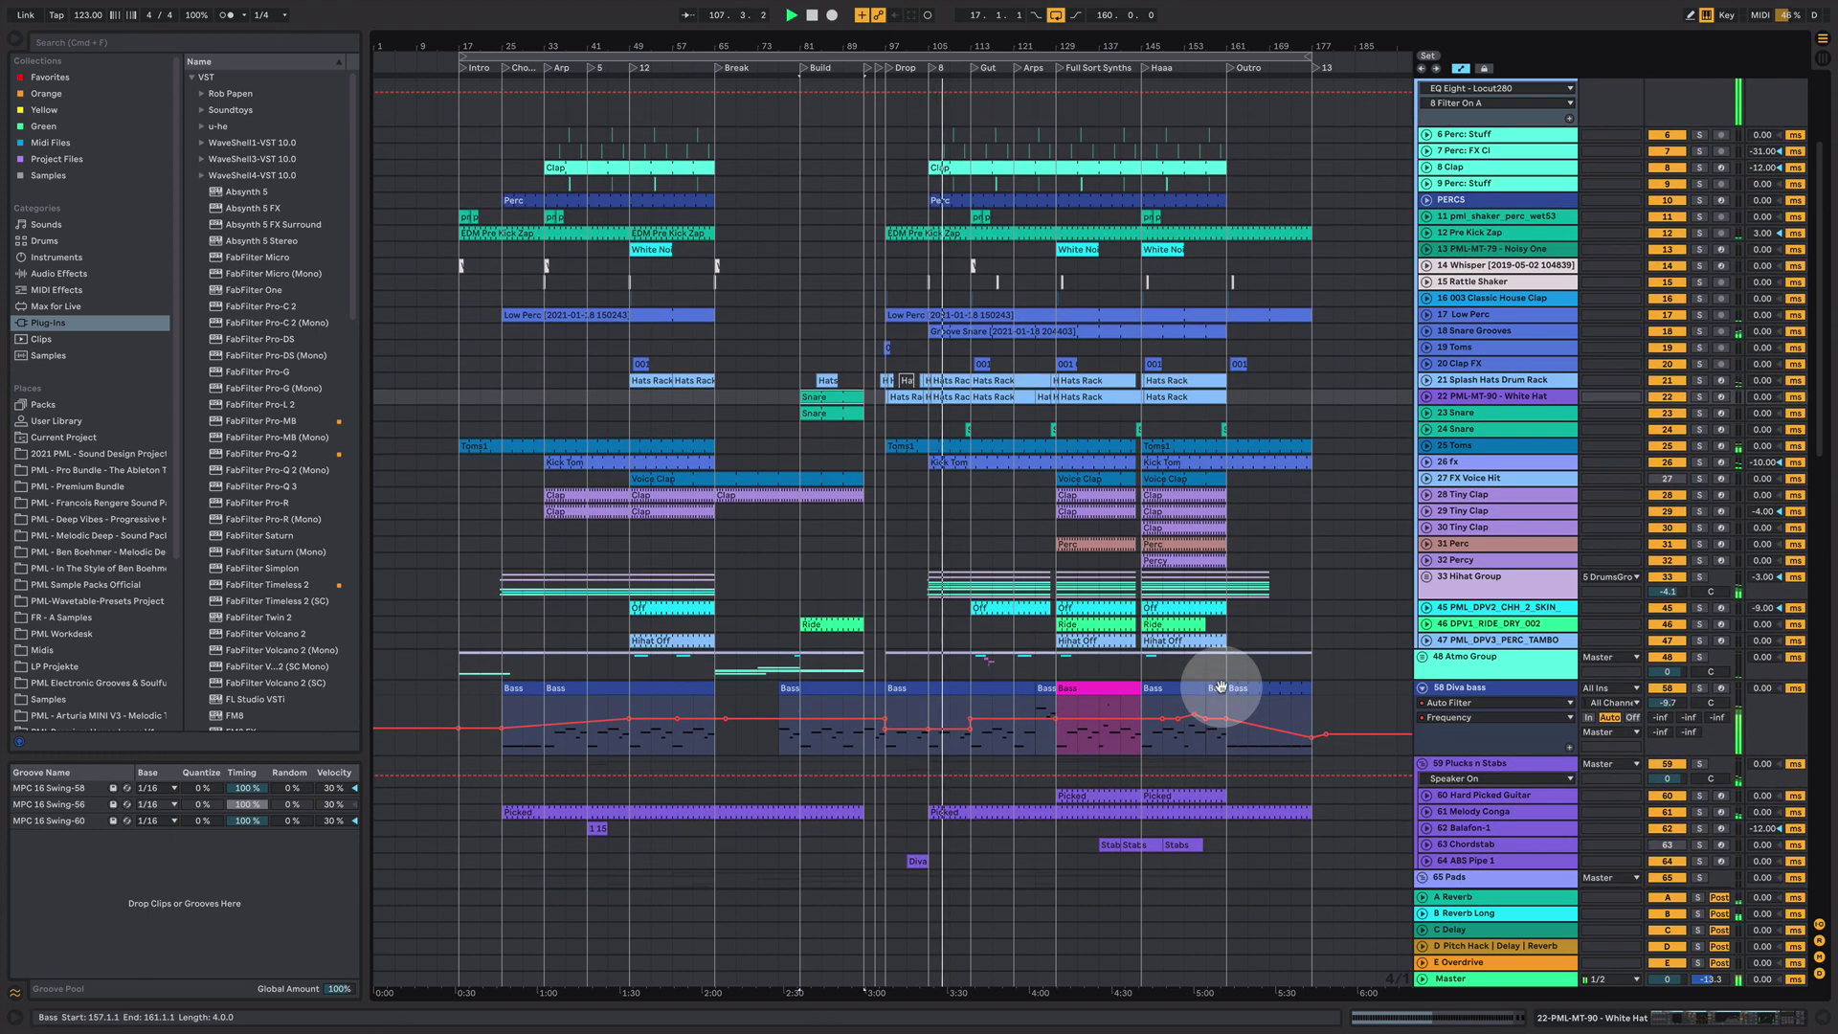
{"action": "scroll", "coordinate": [1216, 670], "scroll_direction": "up", "scroll_amount": 3}
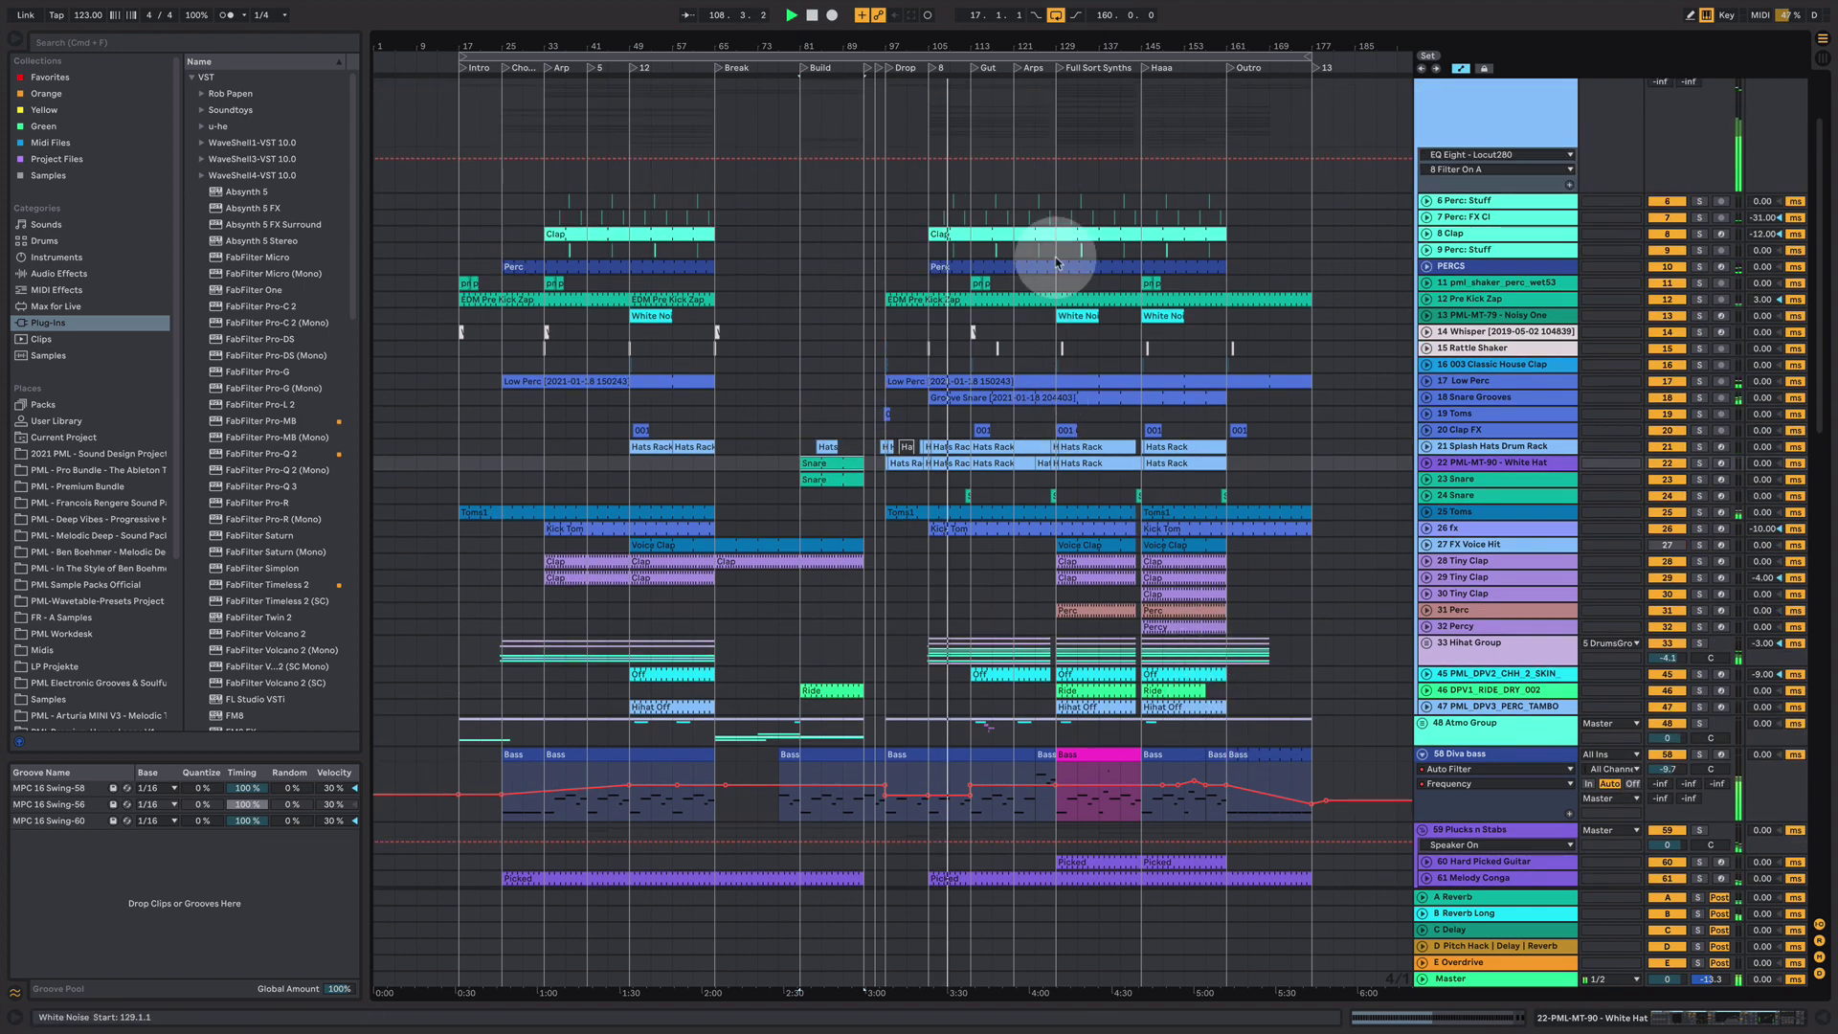
{"action": "scroll", "coordinate": [951, 46], "scroll_direction": "up", "scroll_amount": 5}
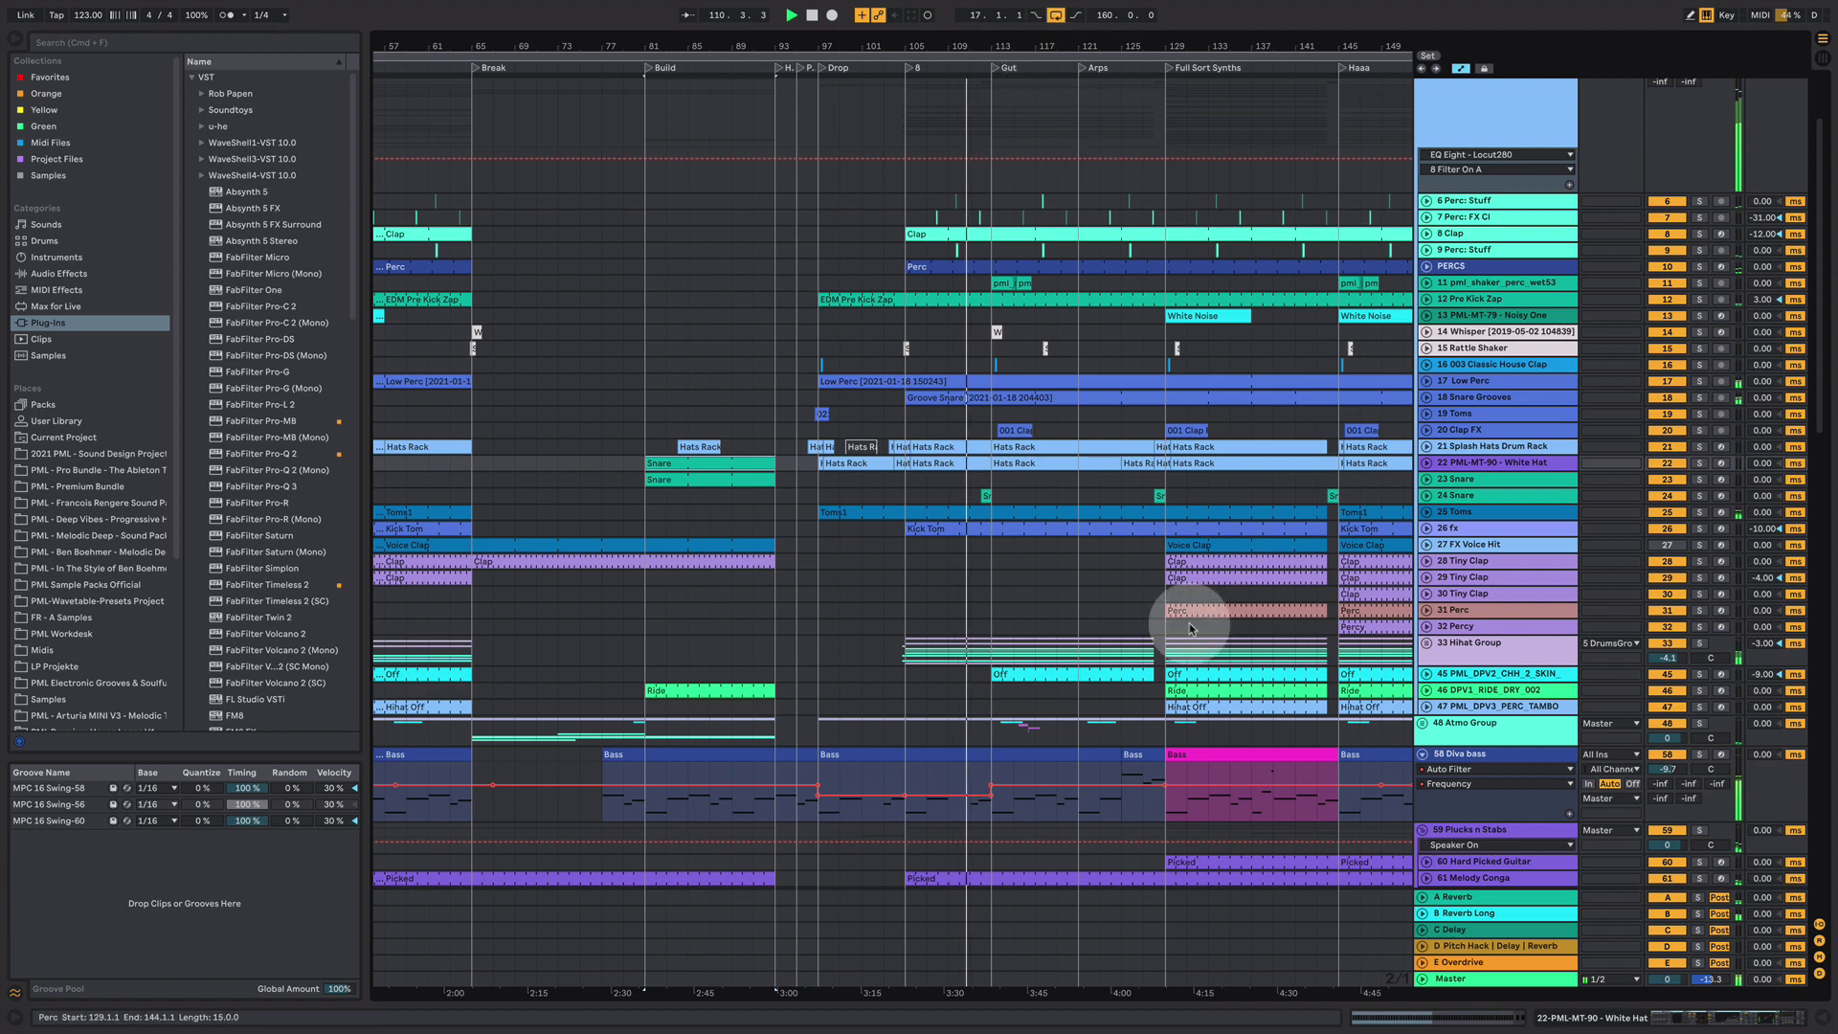
{"action": "left_click", "coordinate": [1424, 725]}
{"action": "scroll", "coordinate": [1365, 697], "scroll_direction": "down", "scroll_amount": 4}
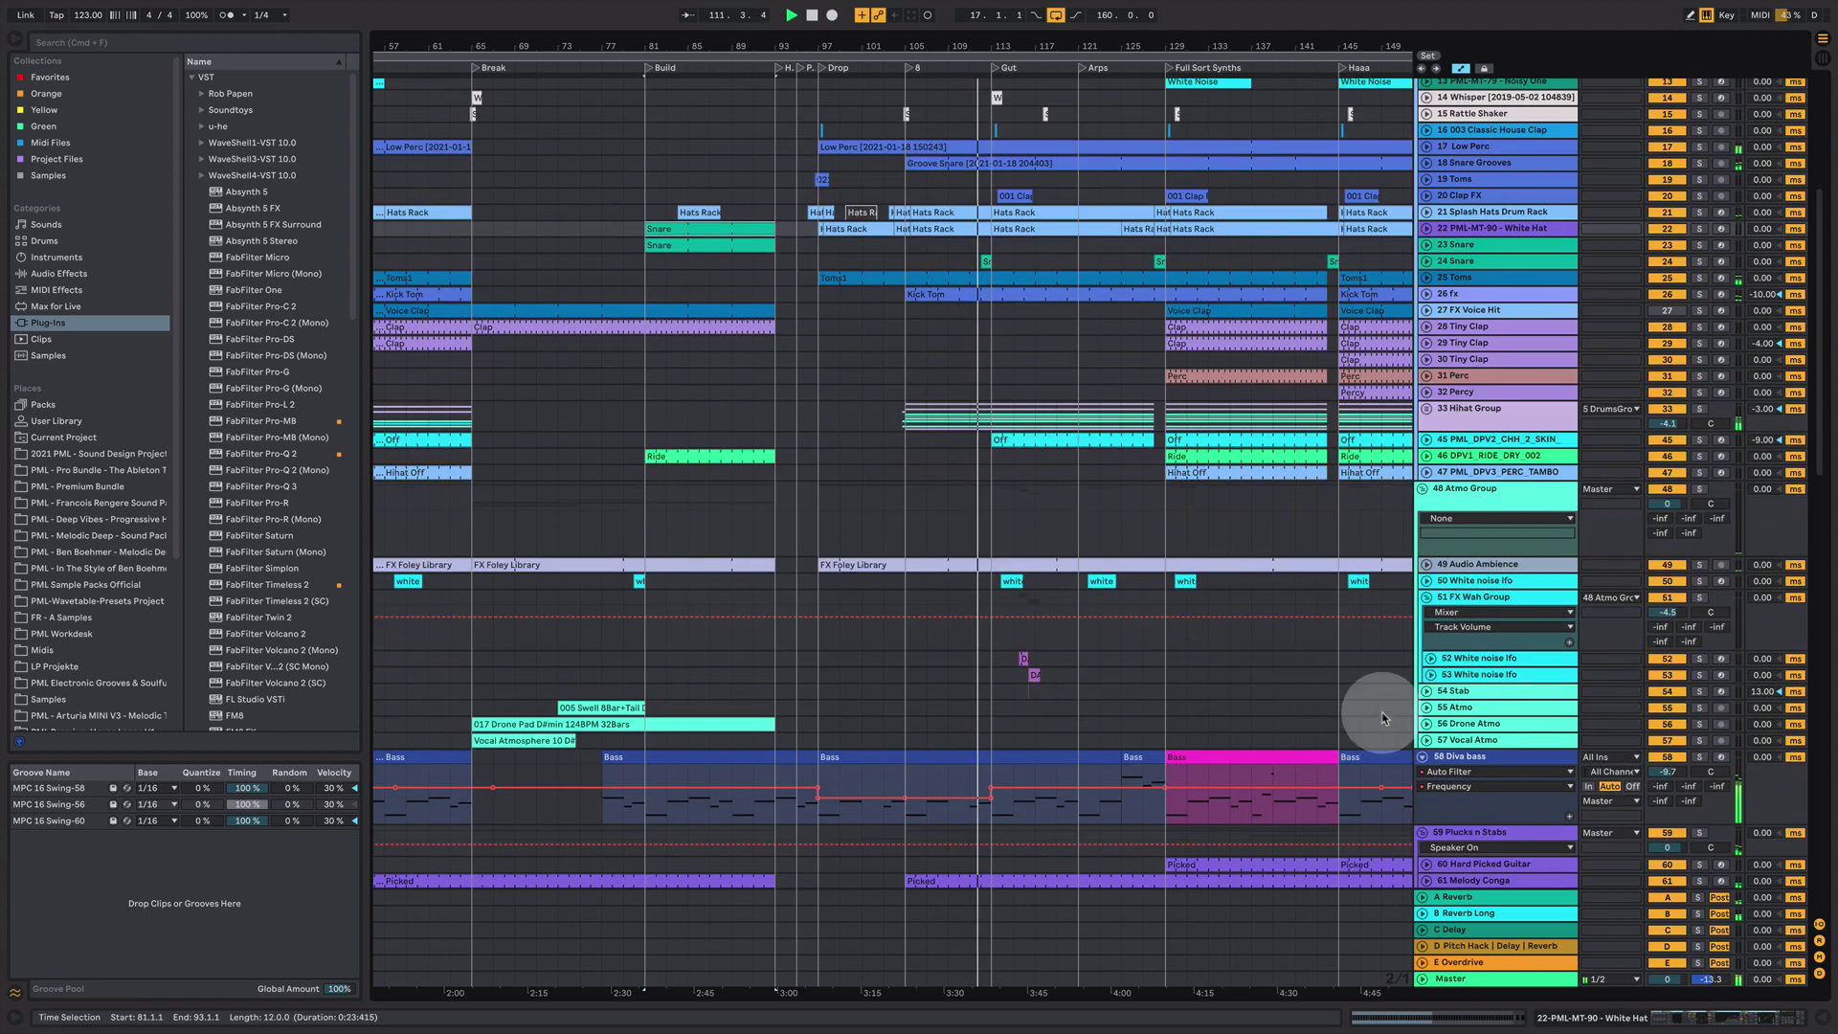
- Unfold the two White noise lfo tracks in the FX Wah Group to show their Balance automation in the Gut section
{"action": "left_click_drag", "start_coordinate": [1008, 55], "coordinate": [1075, 141]}
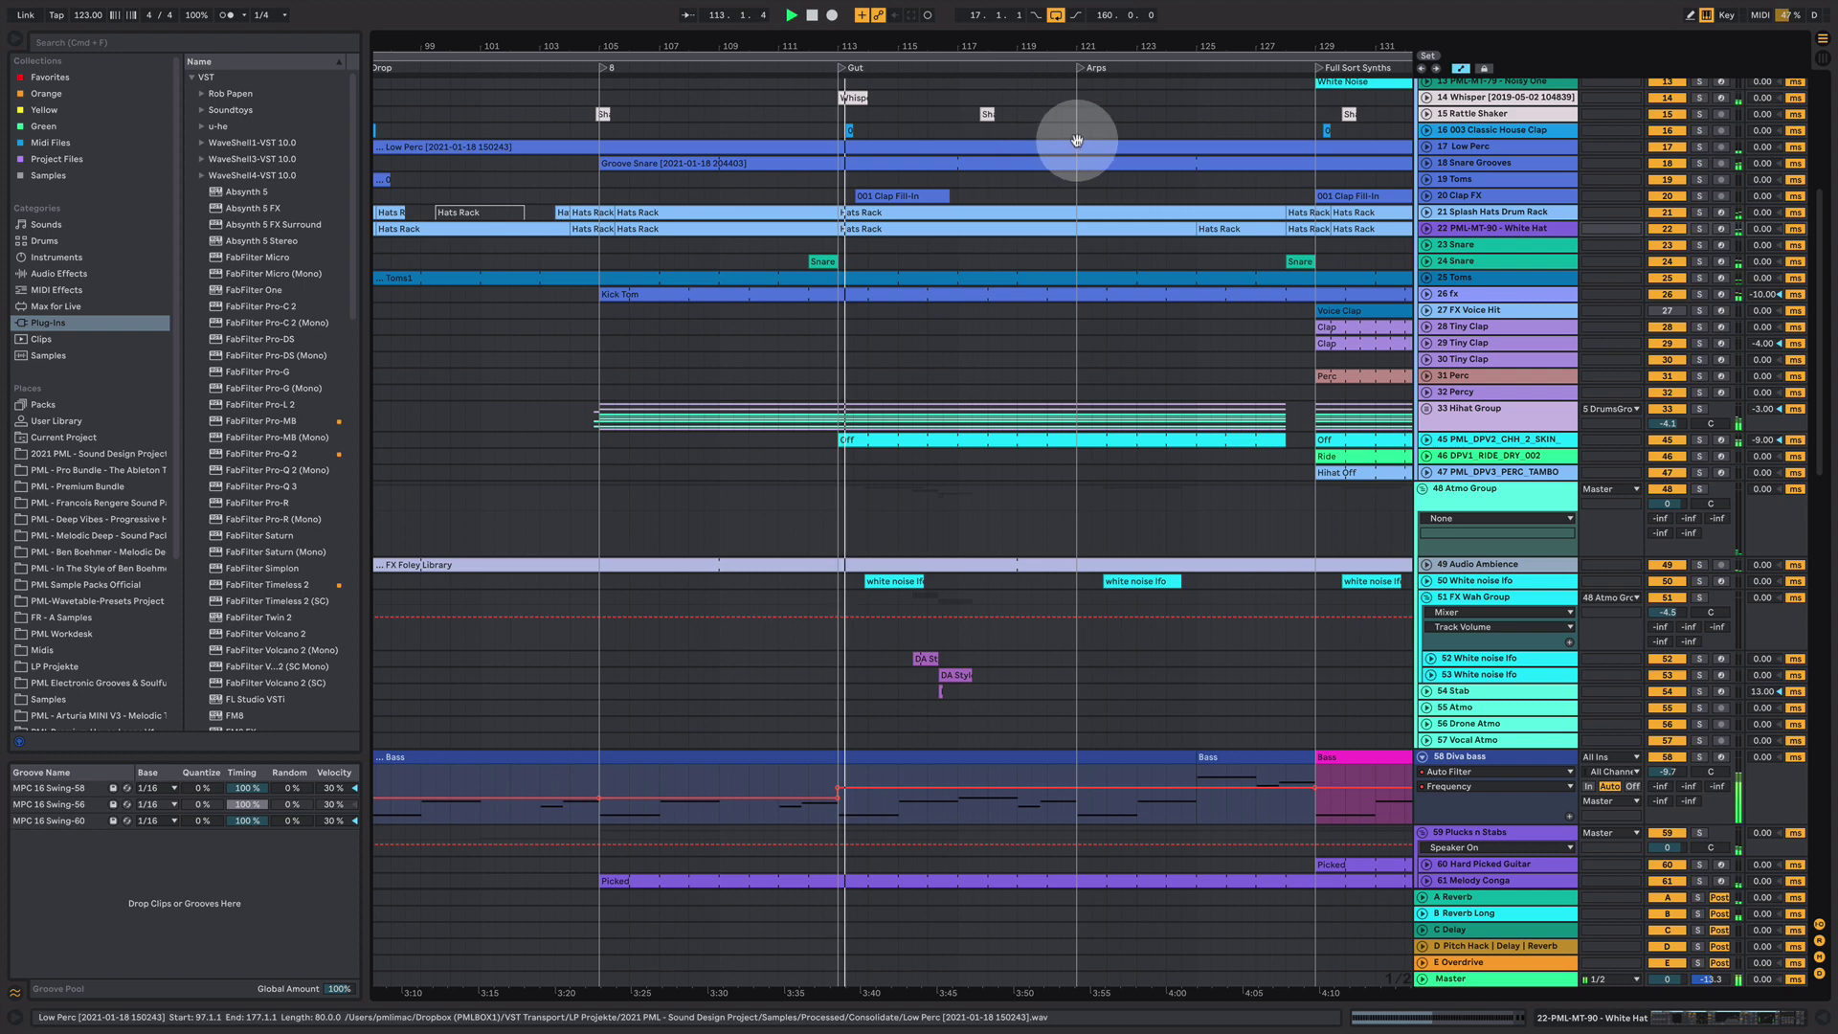
{"action": "left_click", "coordinate": [1430, 659]}
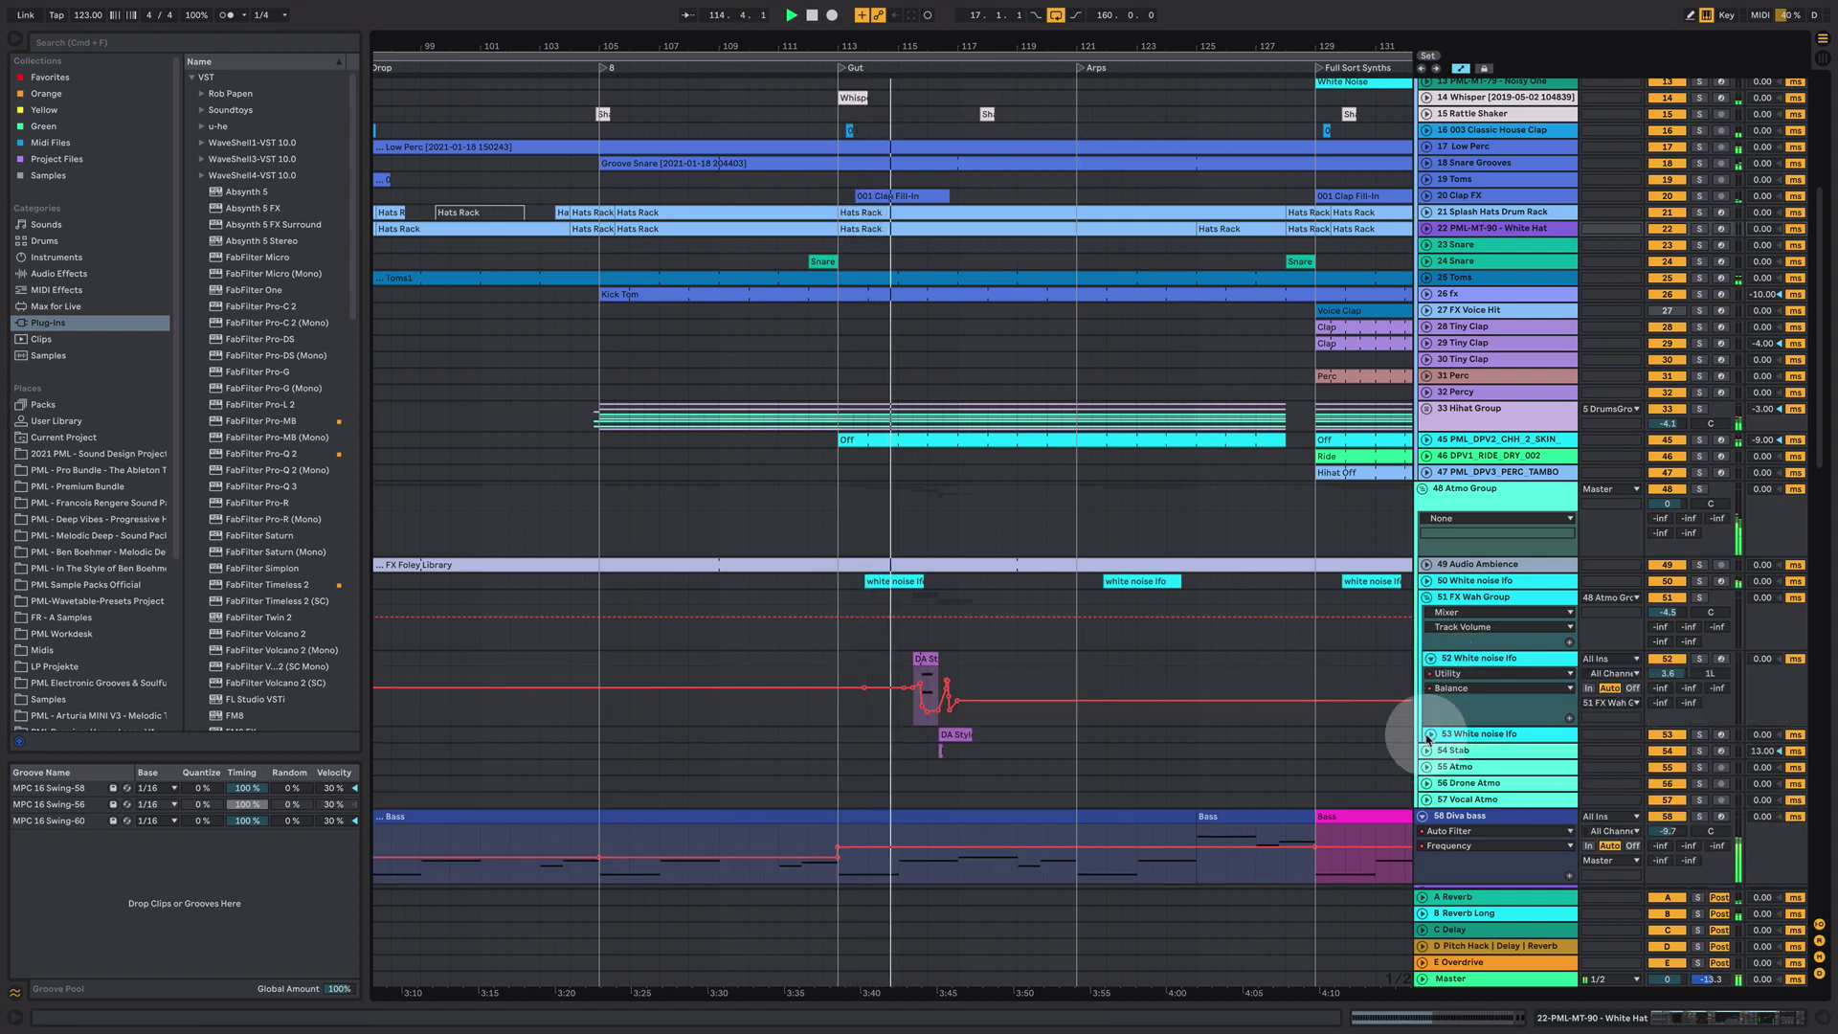
{"action": "left_click", "coordinate": [1430, 734]}
{"action": "scroll", "coordinate": [1350, 704], "scroll_direction": "down", "scroll_amount": 2}
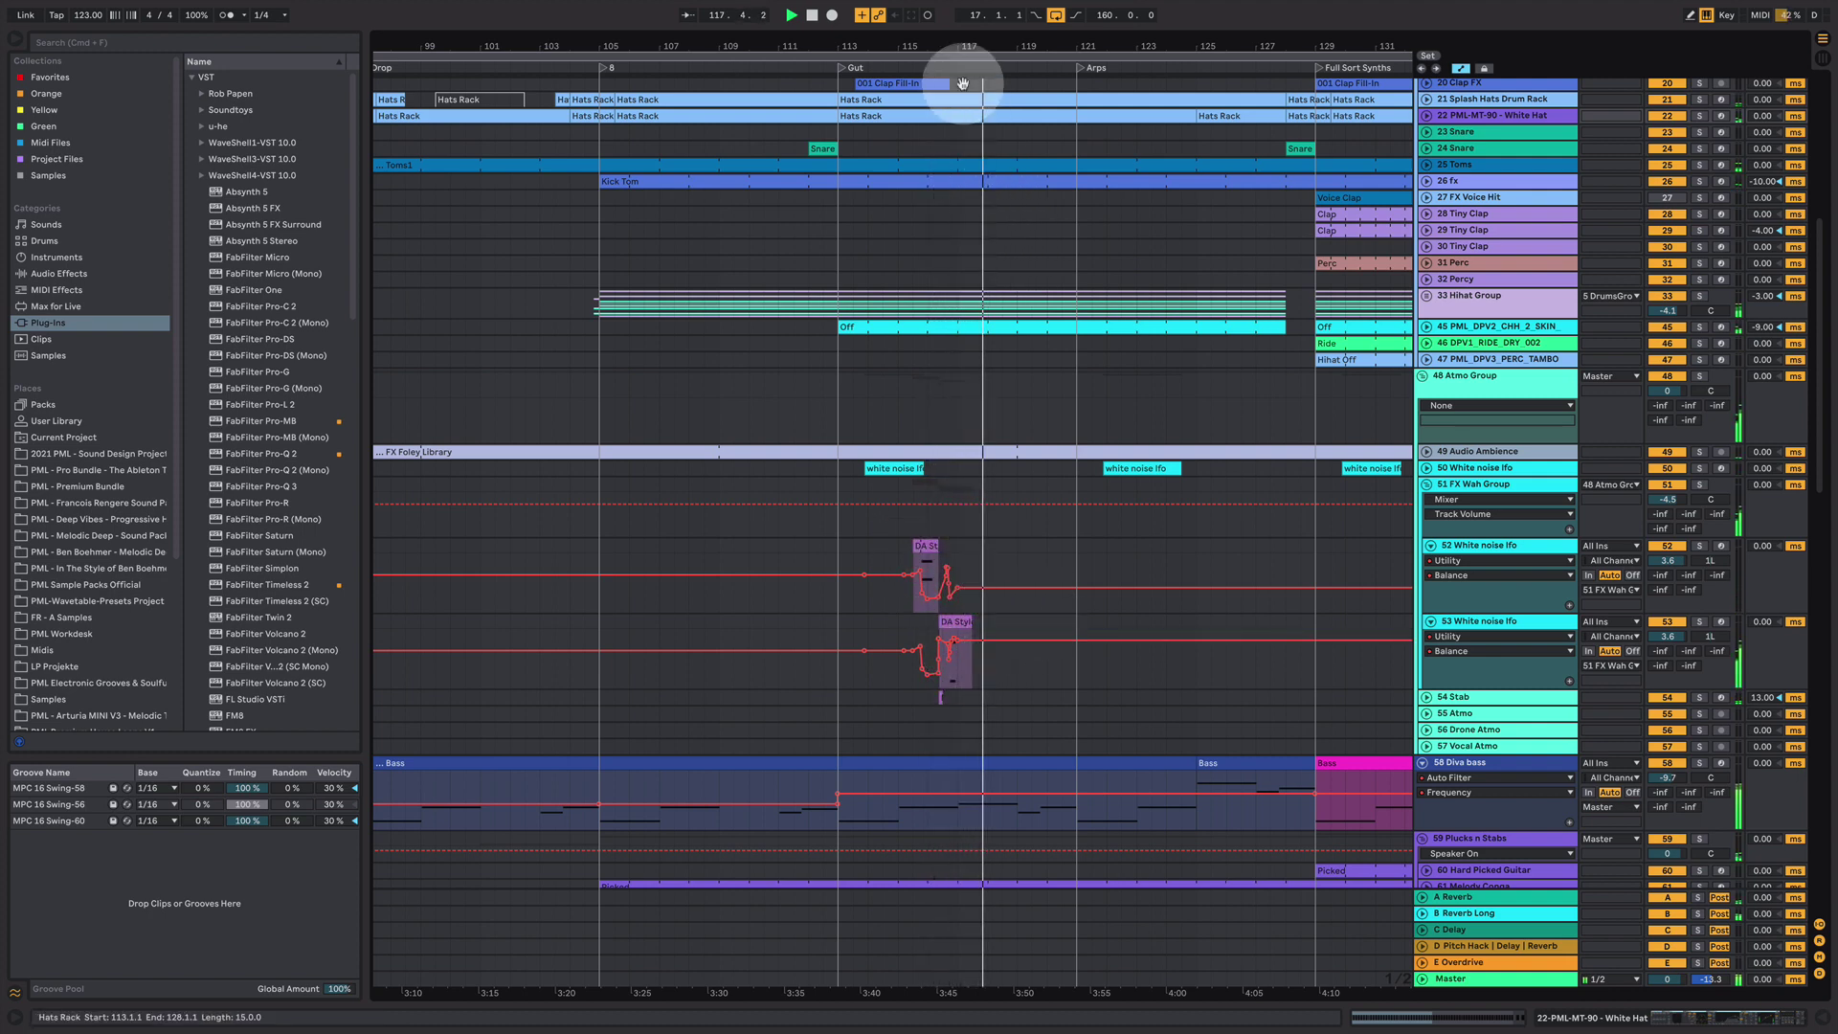
- Look over the drum, atmo and bass tracks across the arrangement from the Break to the Outro
{"action": "key", "text": "minus"}
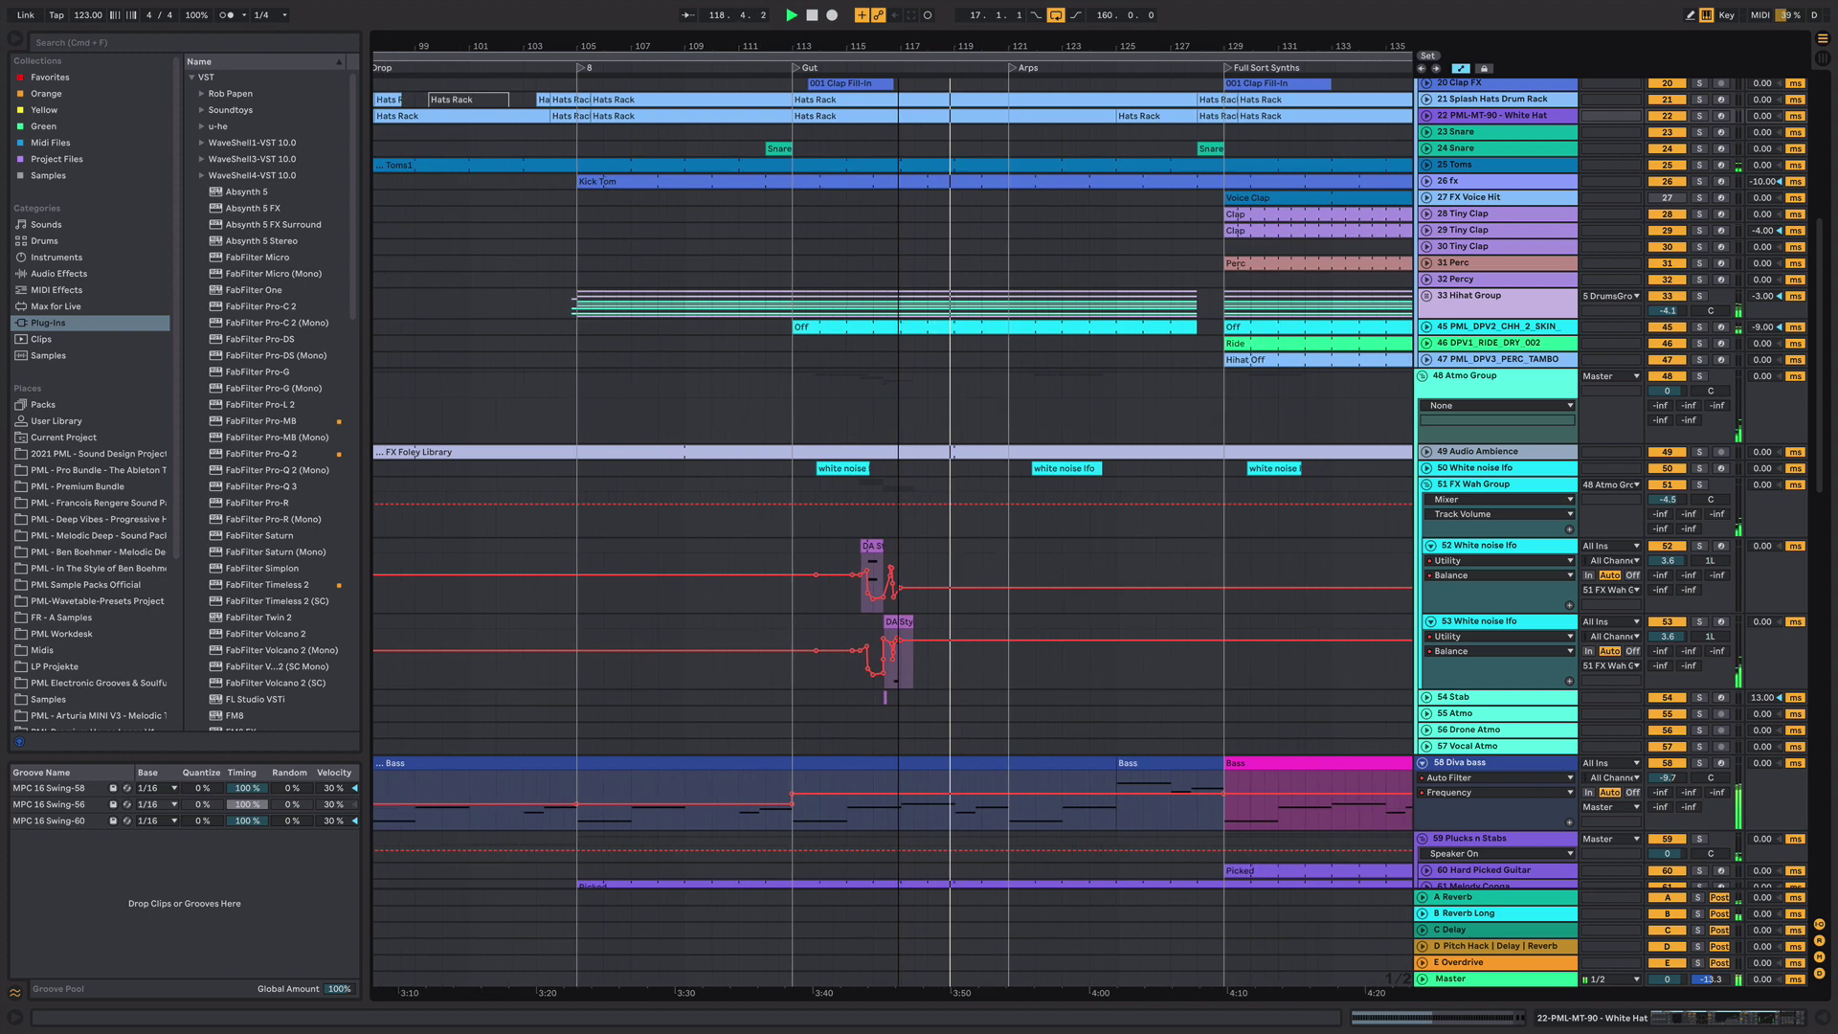
{"action": "key", "text": "minus"}
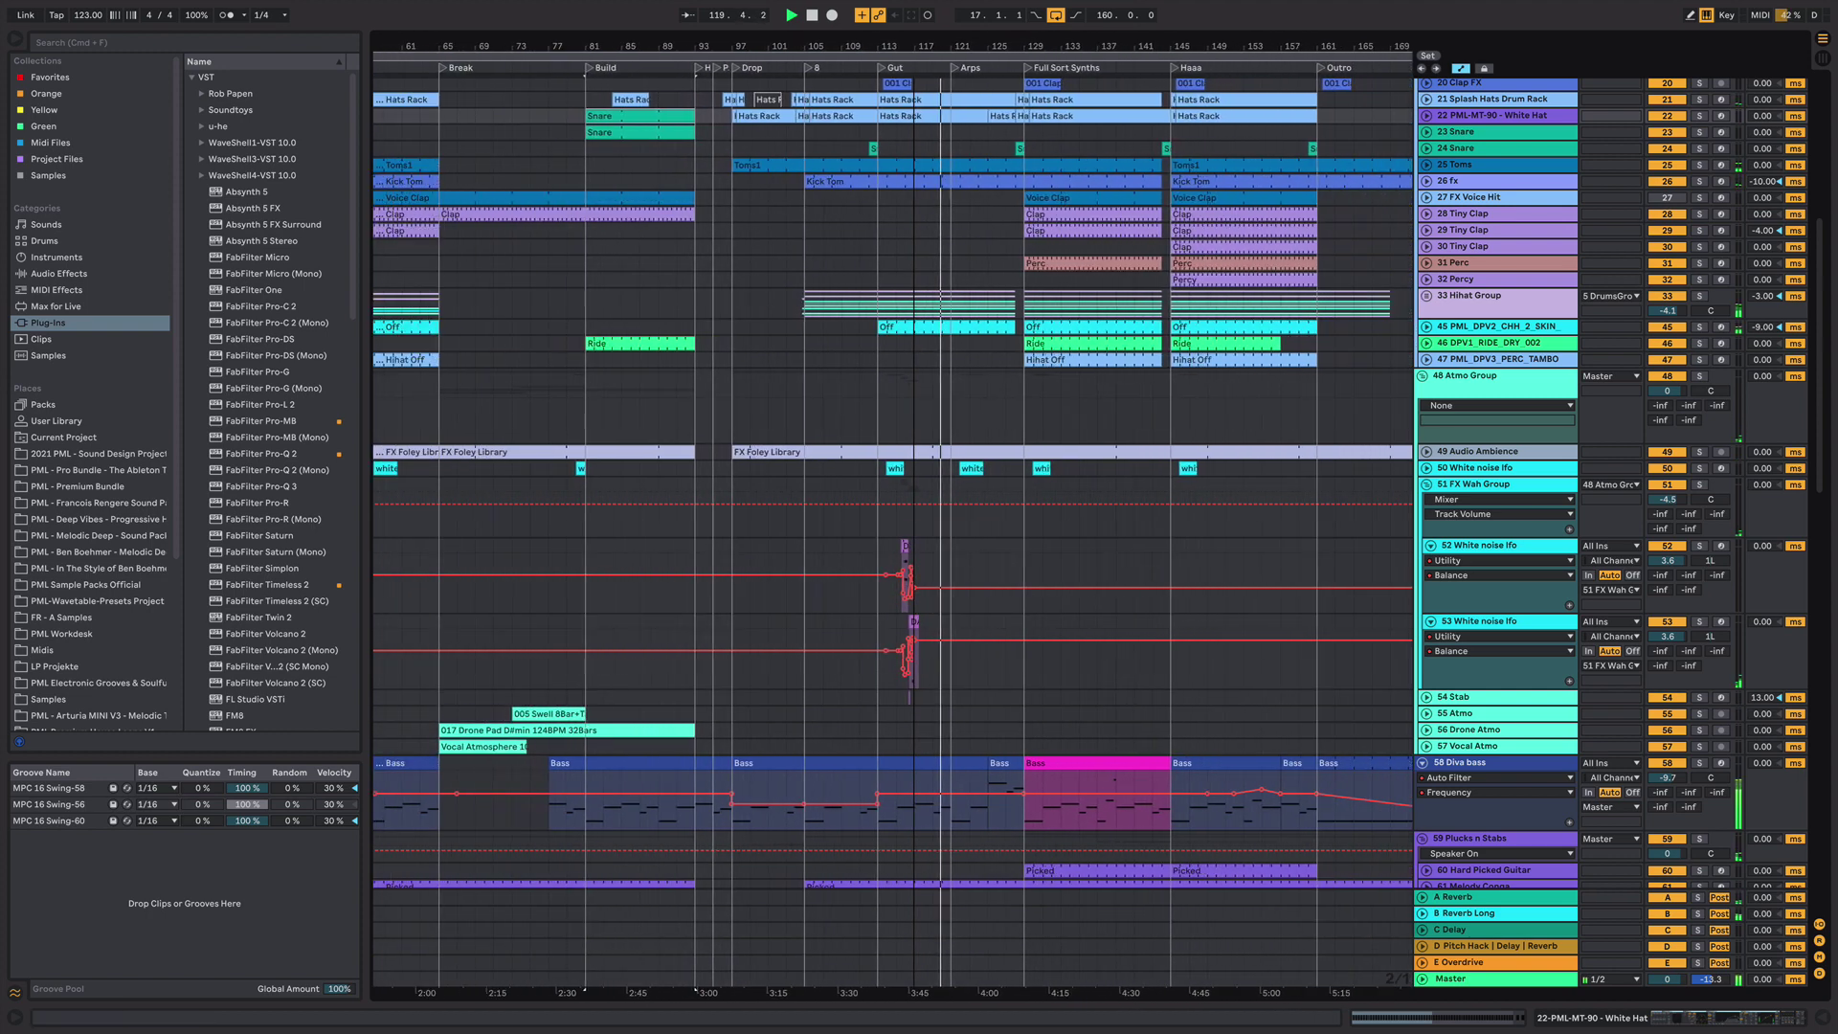
{"action": "left_click_drag", "start_coordinate": [1008, 42], "coordinate": [1005, 19]}
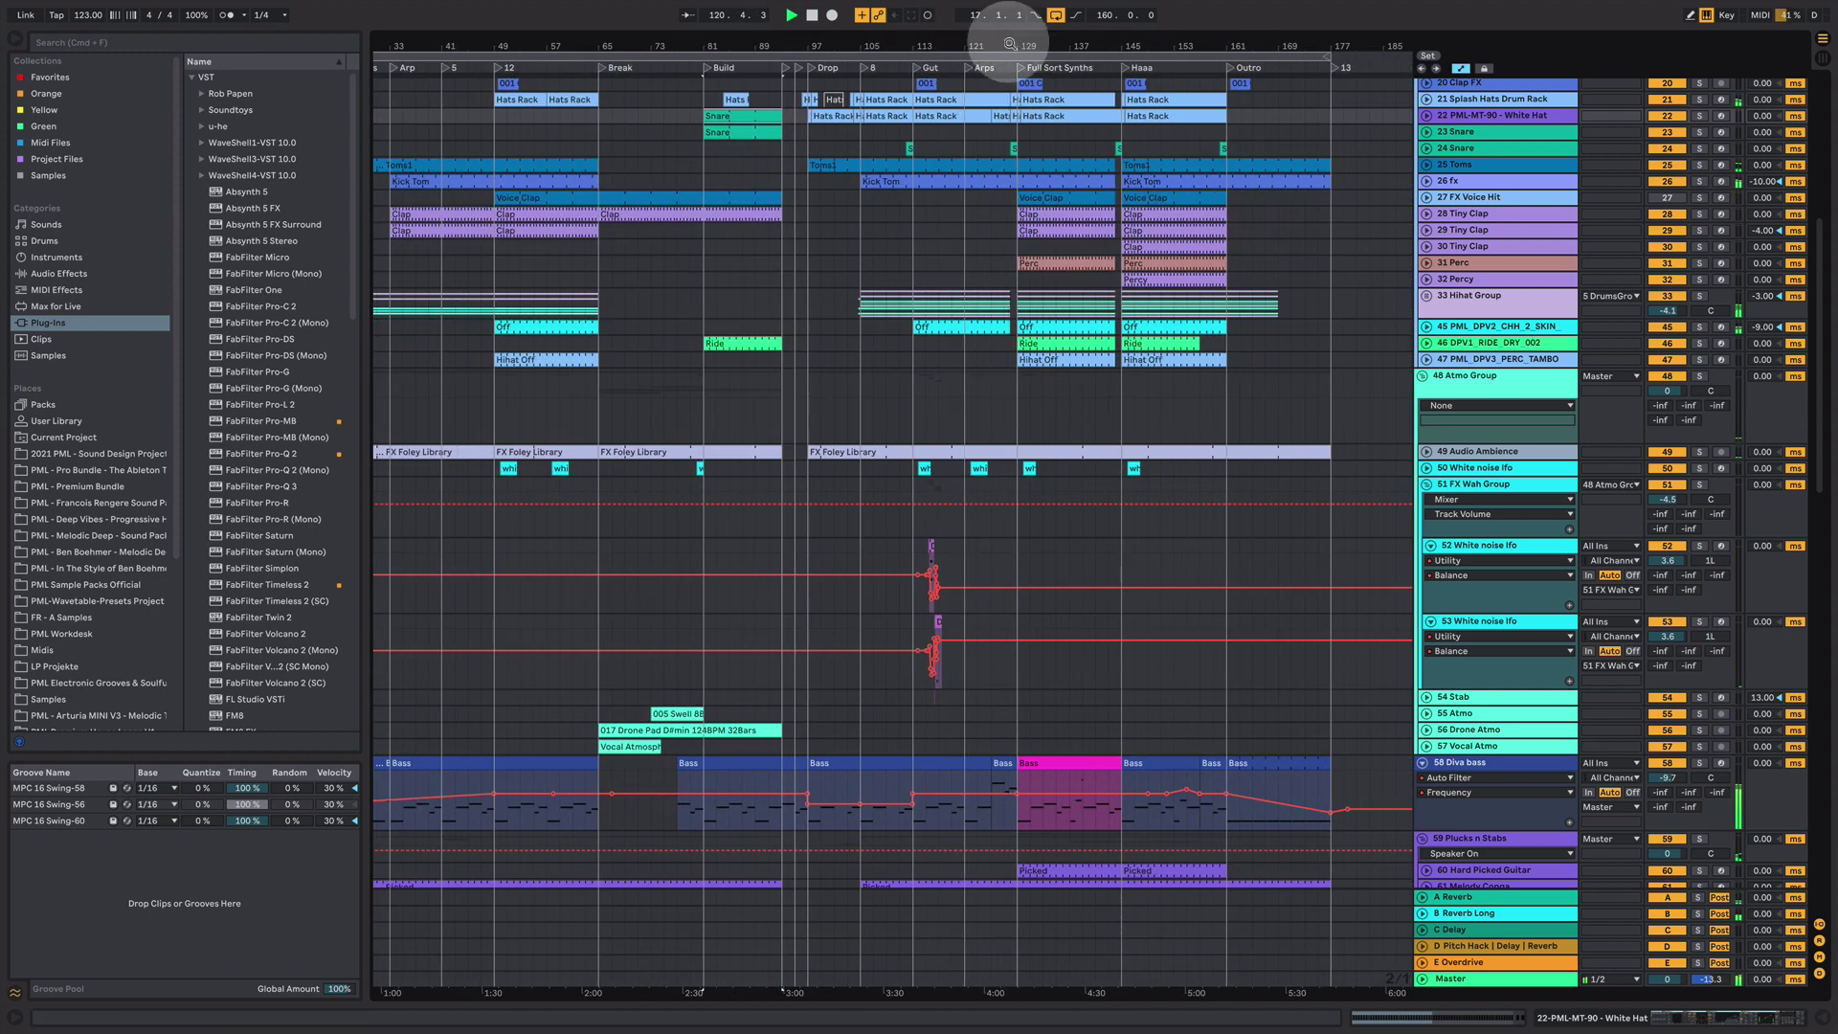
{"action": "left_click", "coordinate": [1151, 481]}
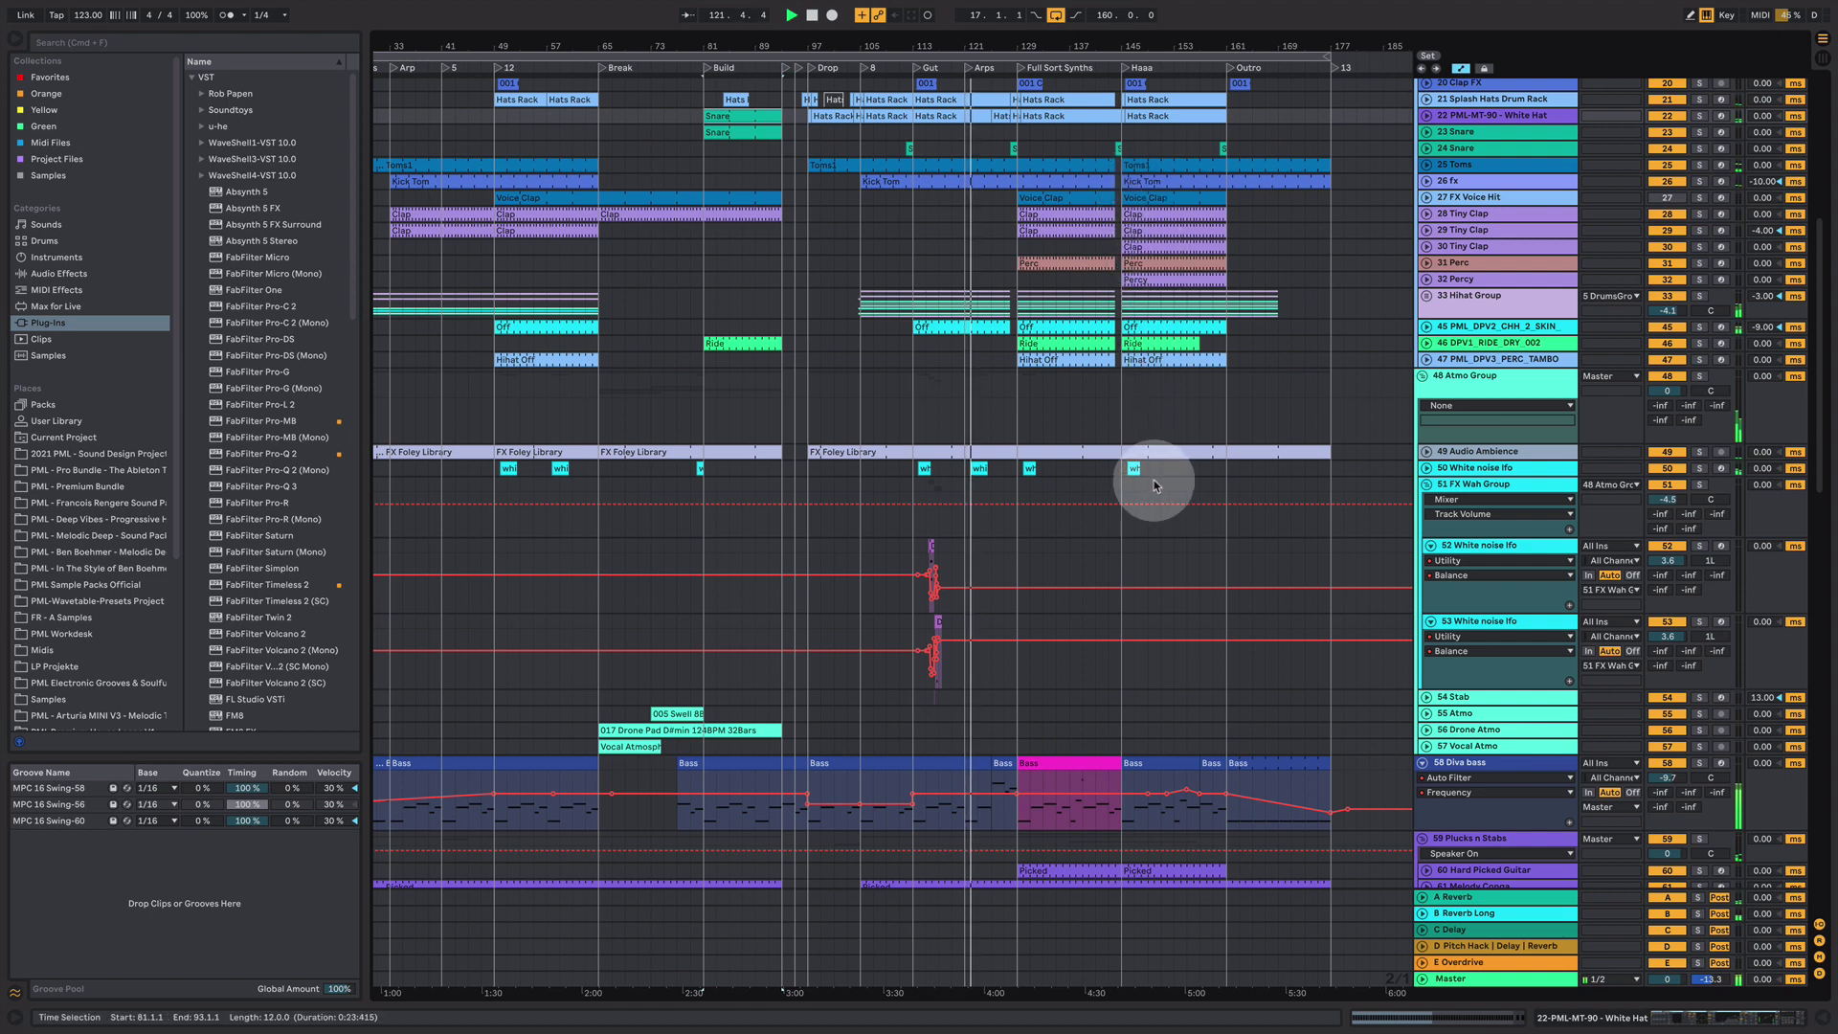
{"action": "scroll", "coordinate": [1064, 532], "scroll_direction": "up", "scroll_amount": 3}
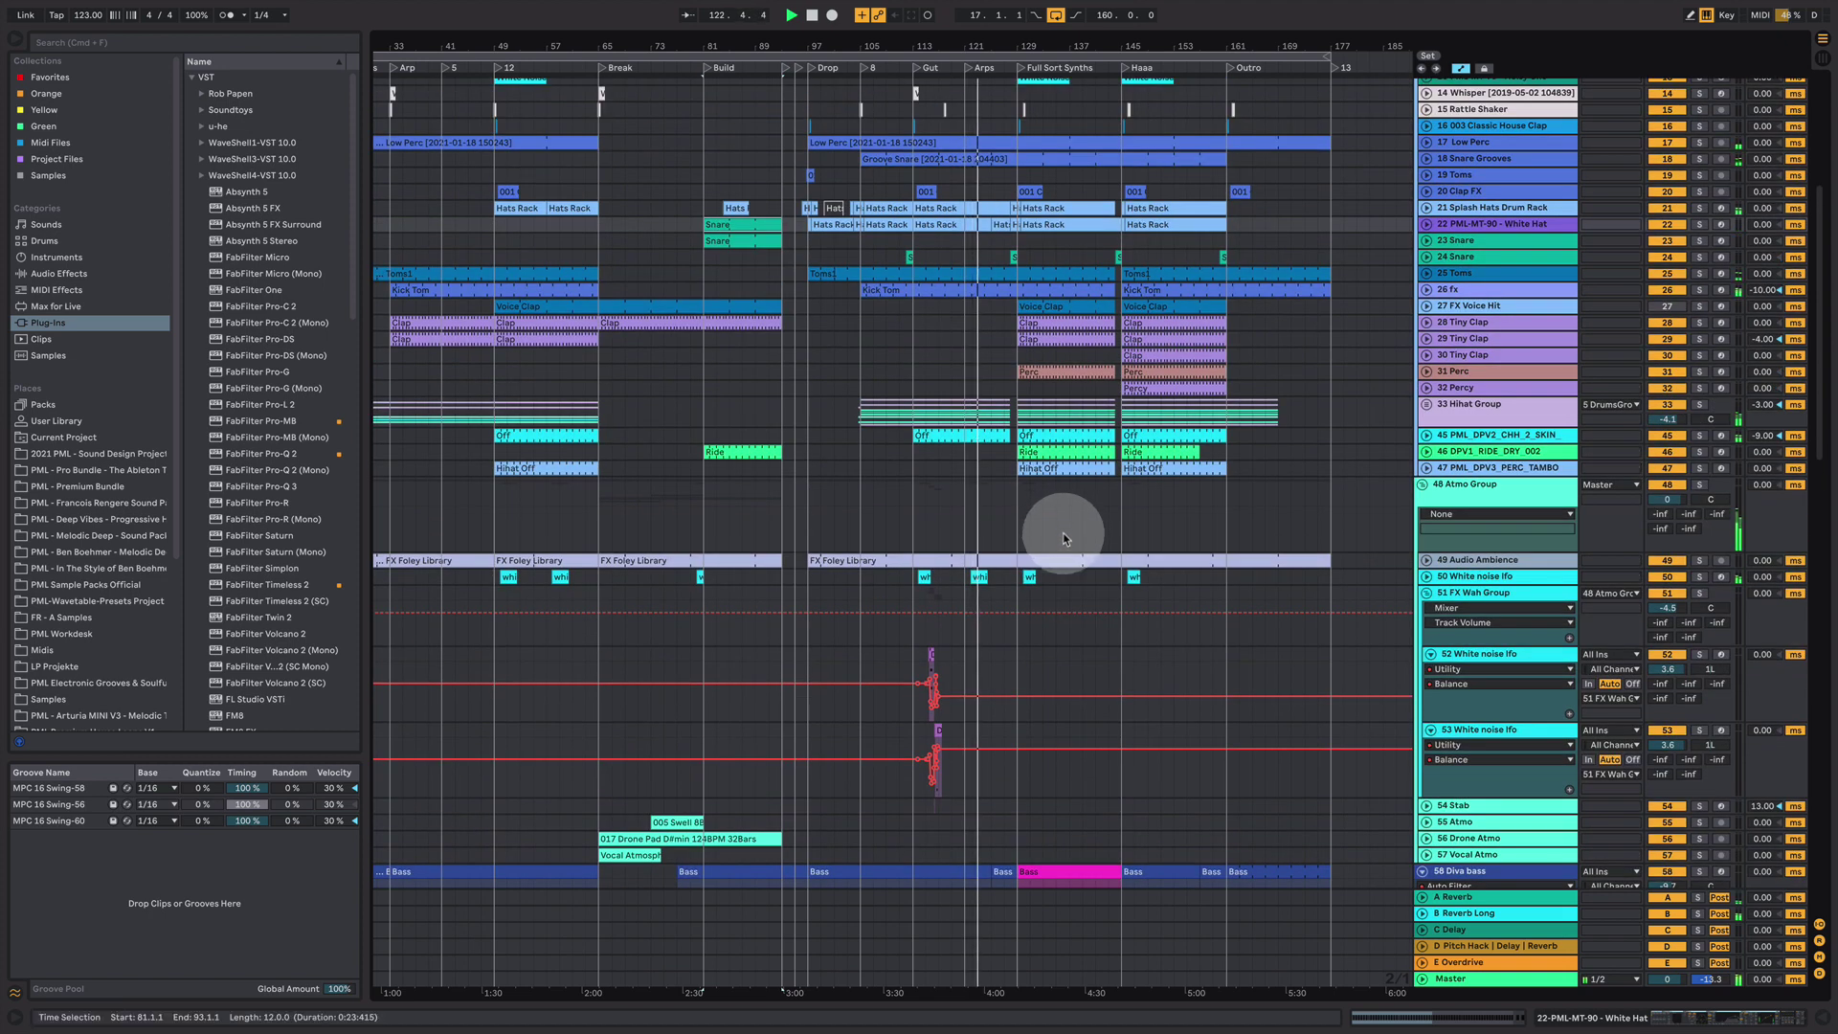
{"action": "scroll", "coordinate": [1065, 536], "scroll_direction": "down", "scroll_amount": 2}
{"action": "scroll", "coordinate": [1065, 543], "scroll_direction": "down", "scroll_amount": 1}
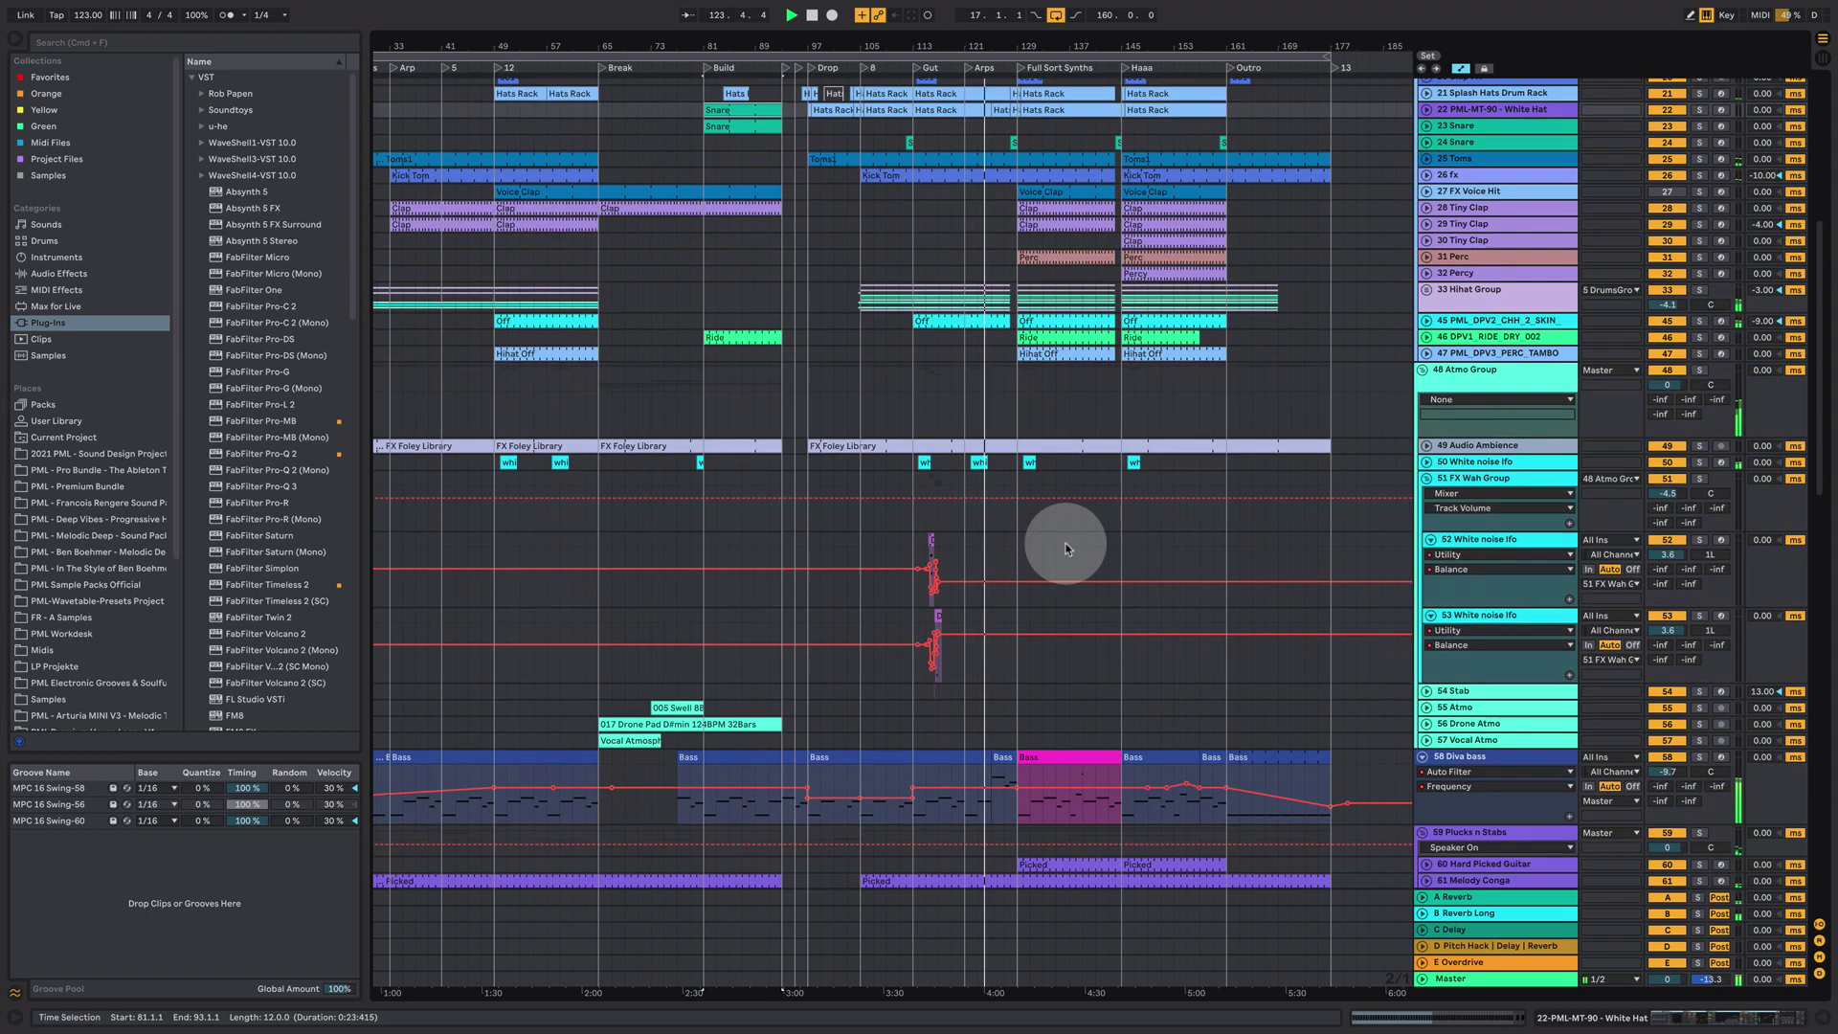
- Open the short Bass clip just before Full Sort Synths on the Diva bass track, then return to its device chain
{"action": "scroll", "coordinate": [1066, 548], "scroll_direction": "down", "scroll_amount": 2}
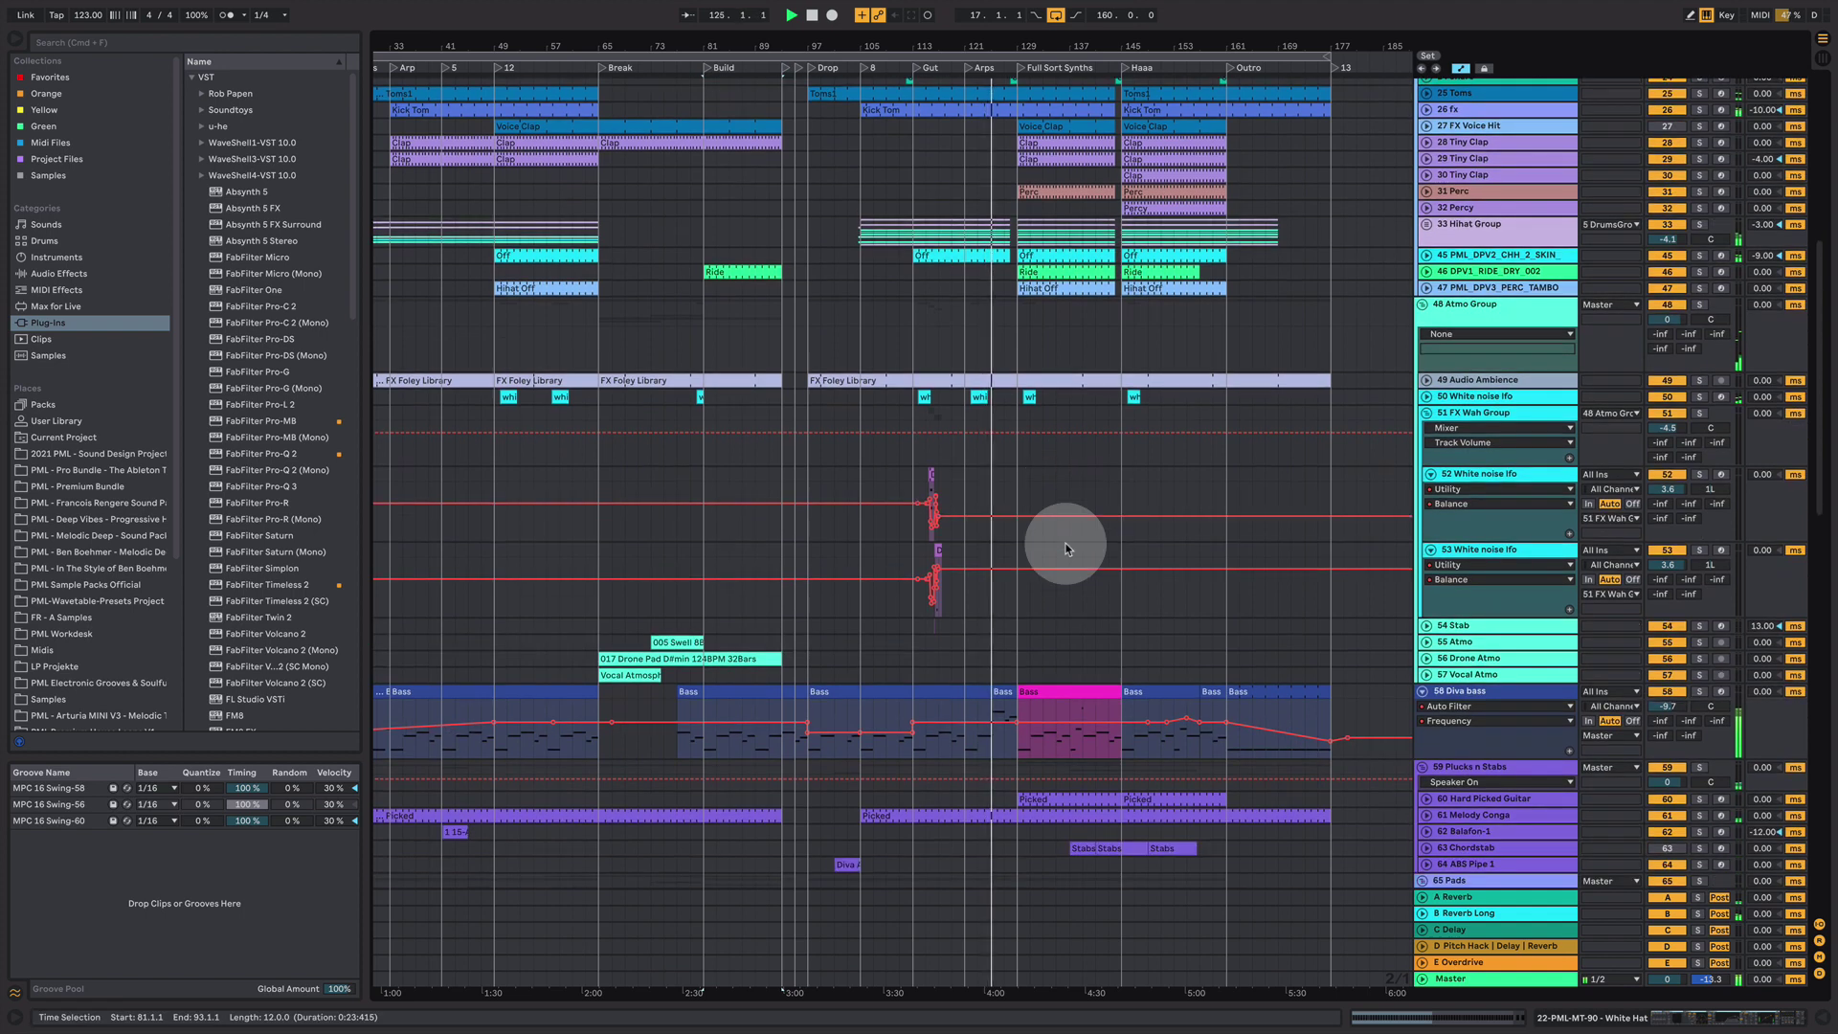
{"action": "double_click", "coordinate": [1002, 691]}
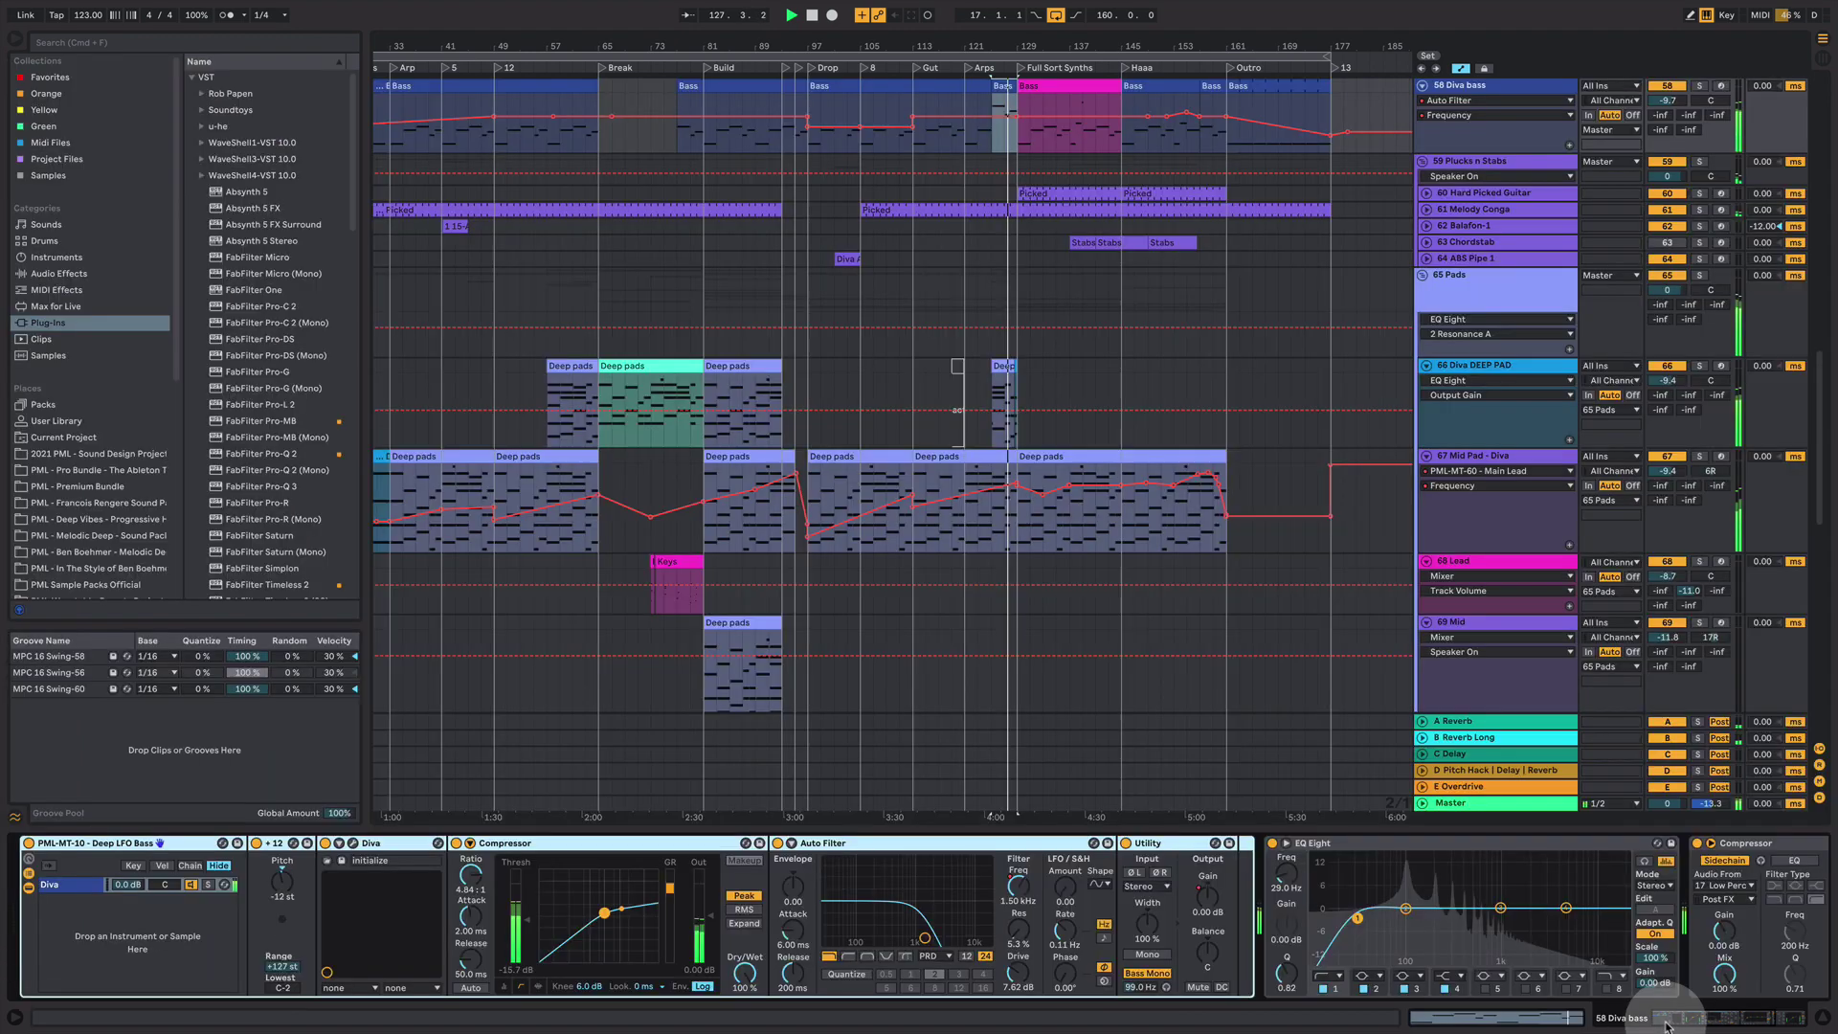
{"action": "left_click", "coordinate": [1661, 1016]}
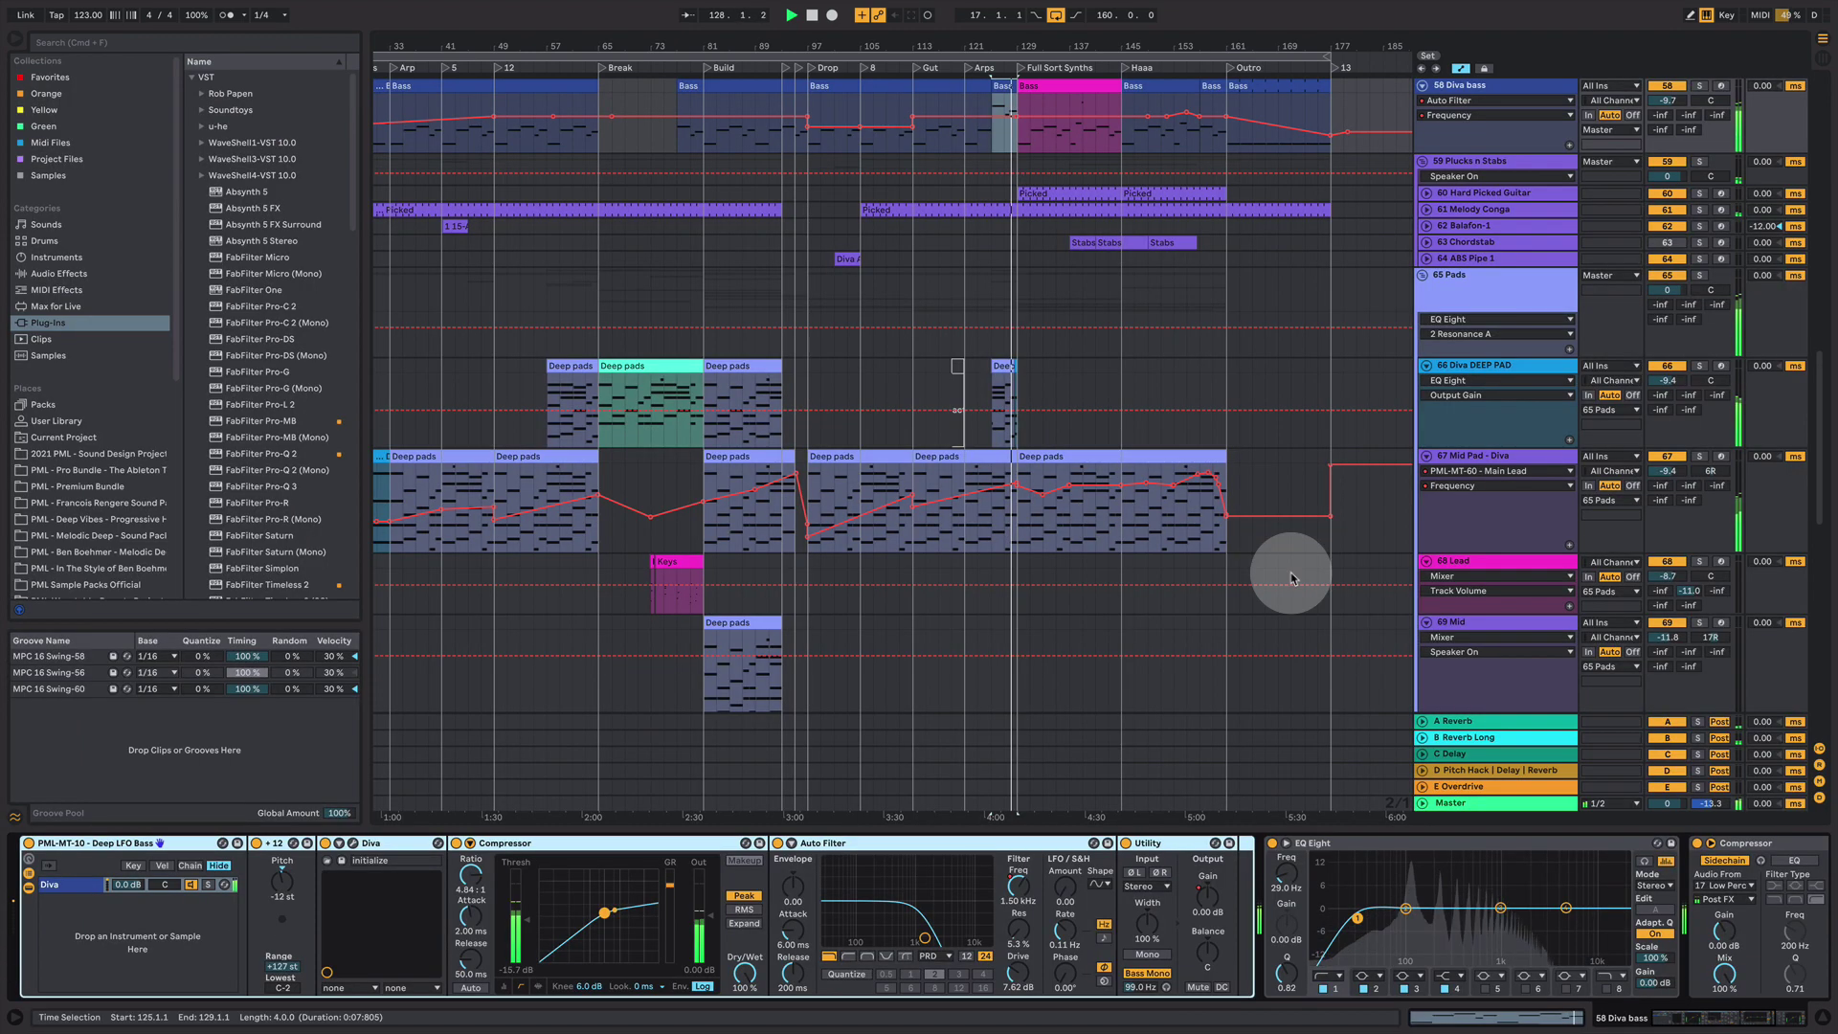
- Show the device chain of the Diva Arp 2 track in the Arps Group, then open its Diva synth window and close it again
{"action": "scroll", "coordinate": [1101, 521], "scroll_direction": "up", "scroll_amount": 5}
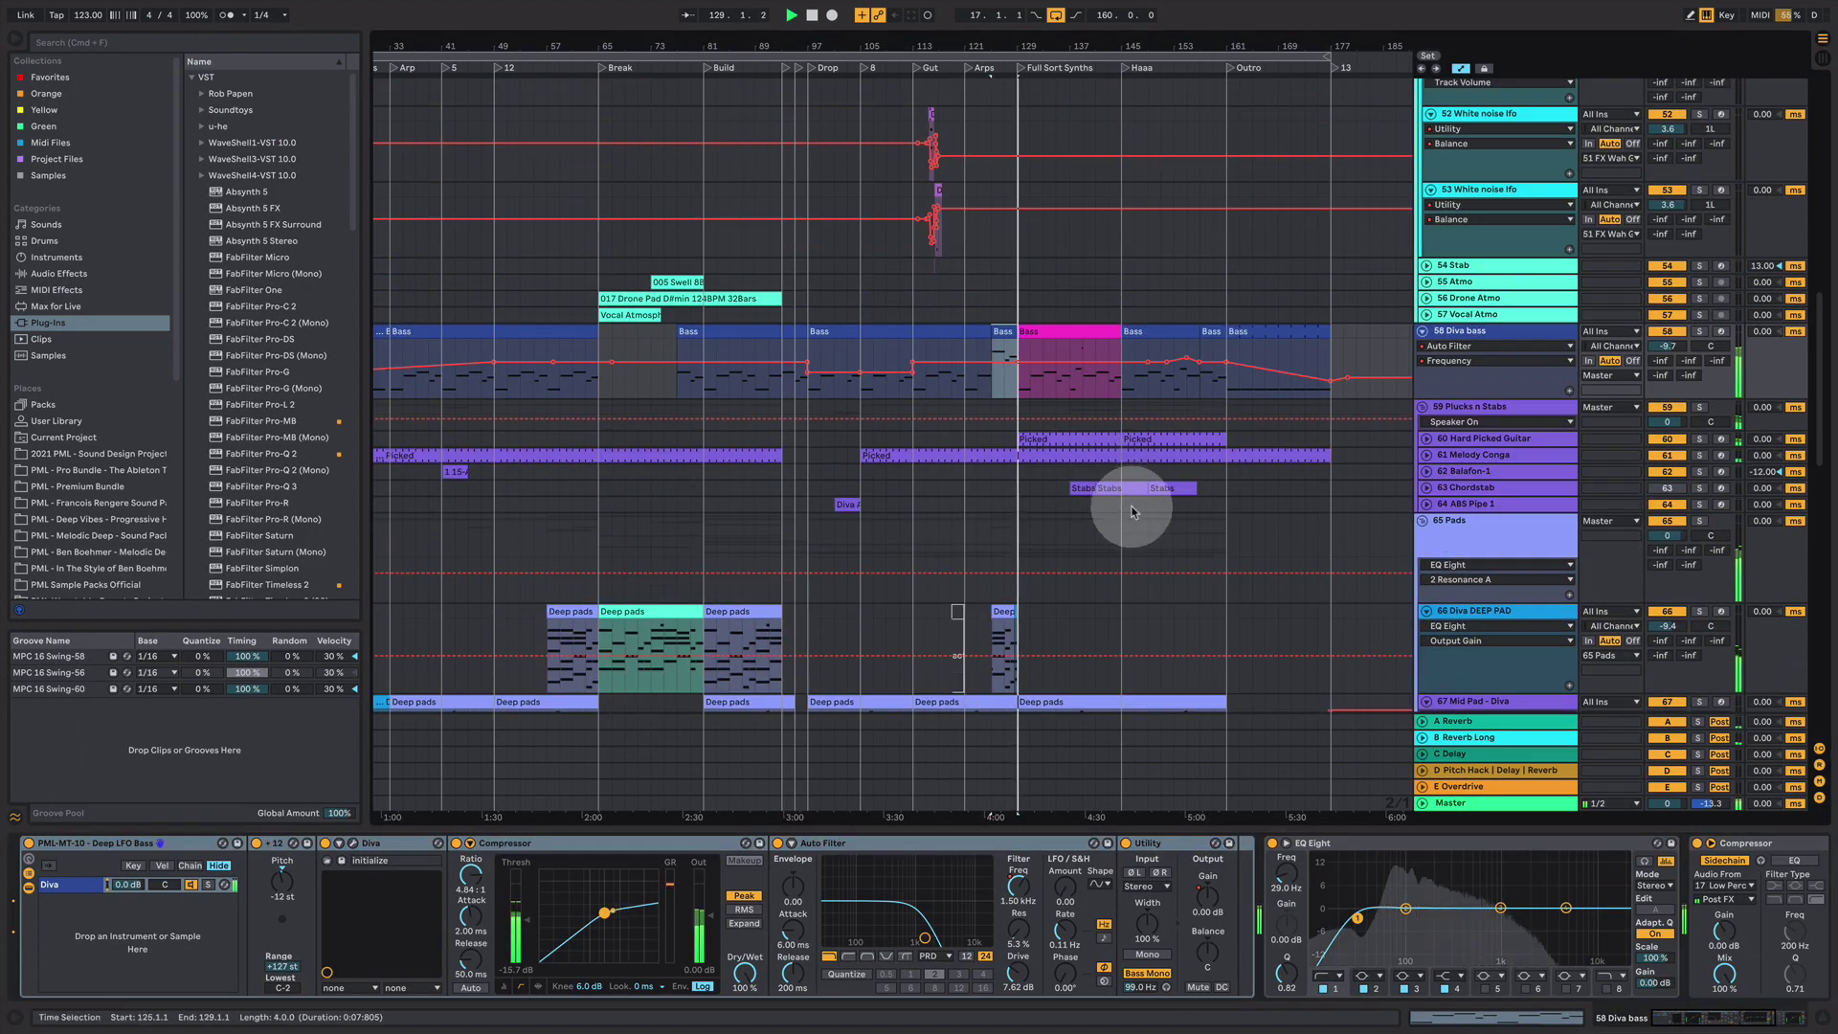
{"action": "left_click", "coordinate": [1822, 1023]}
{"action": "scroll", "coordinate": [1099, 623], "scroll_direction": "down", "scroll_amount": 15}
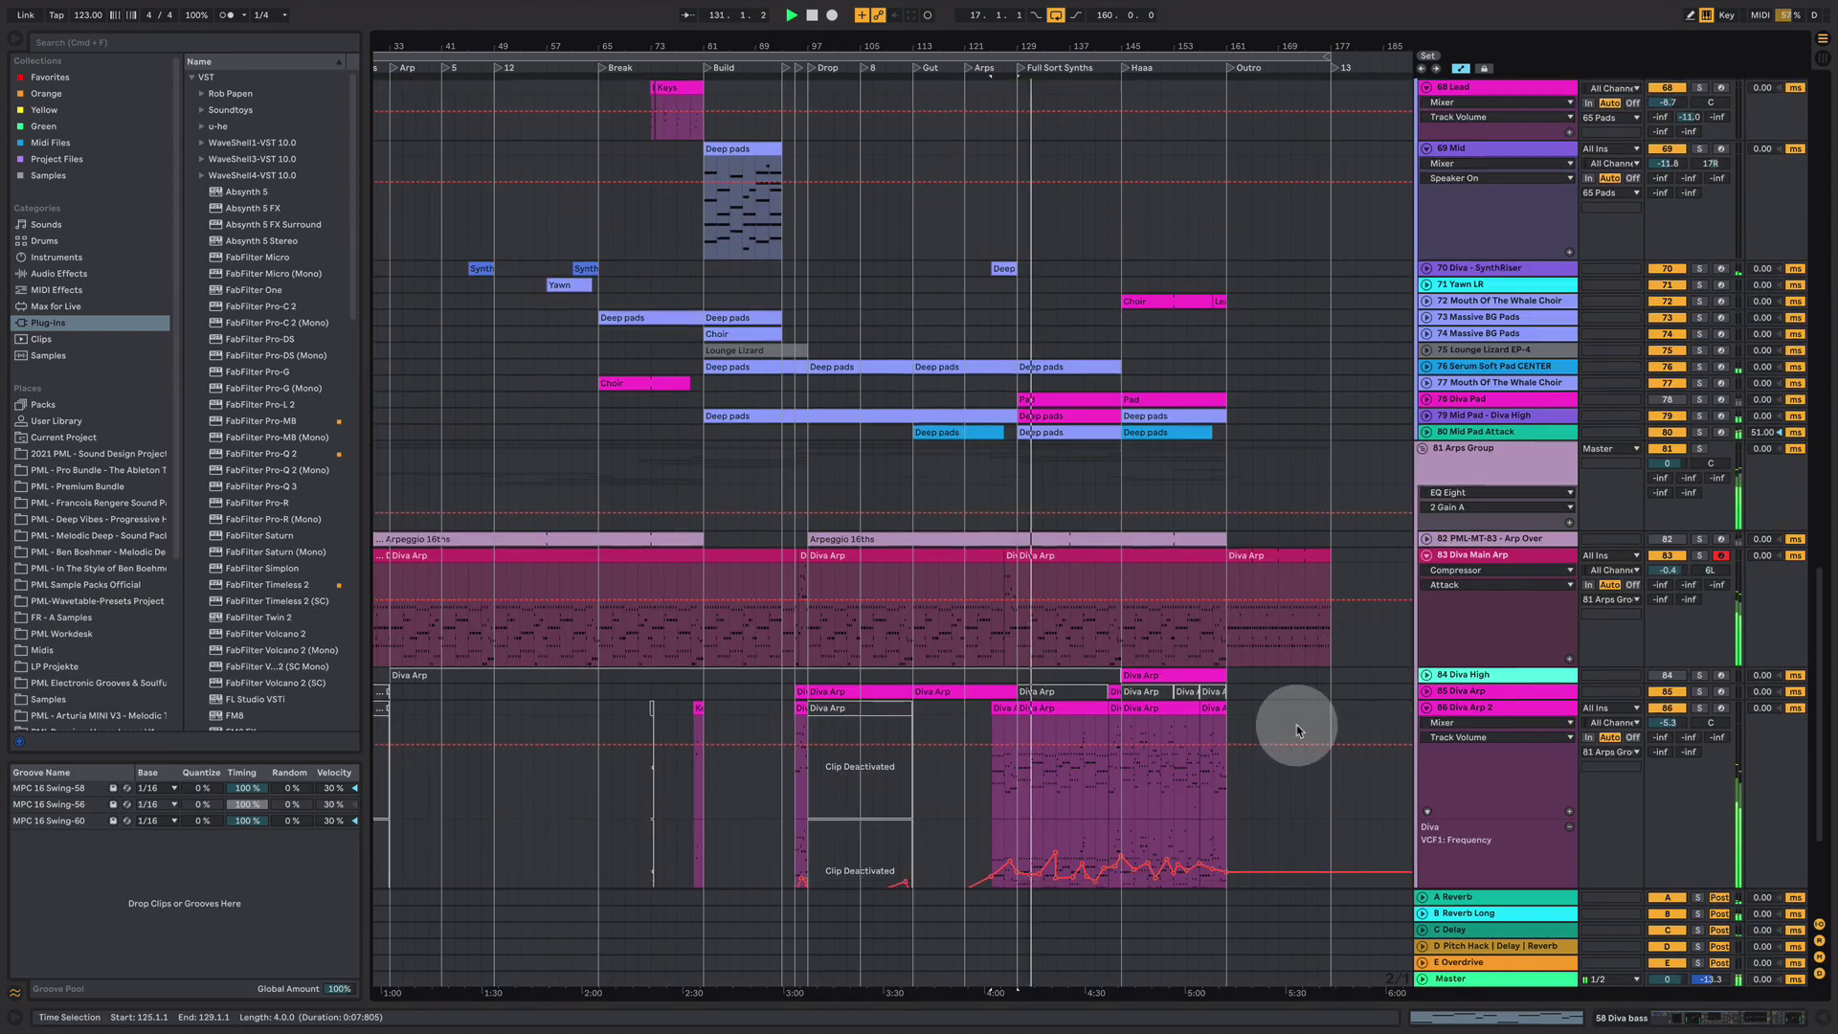
{"action": "scroll", "coordinate": [1297, 731], "scroll_direction": "down", "scroll_amount": 4}
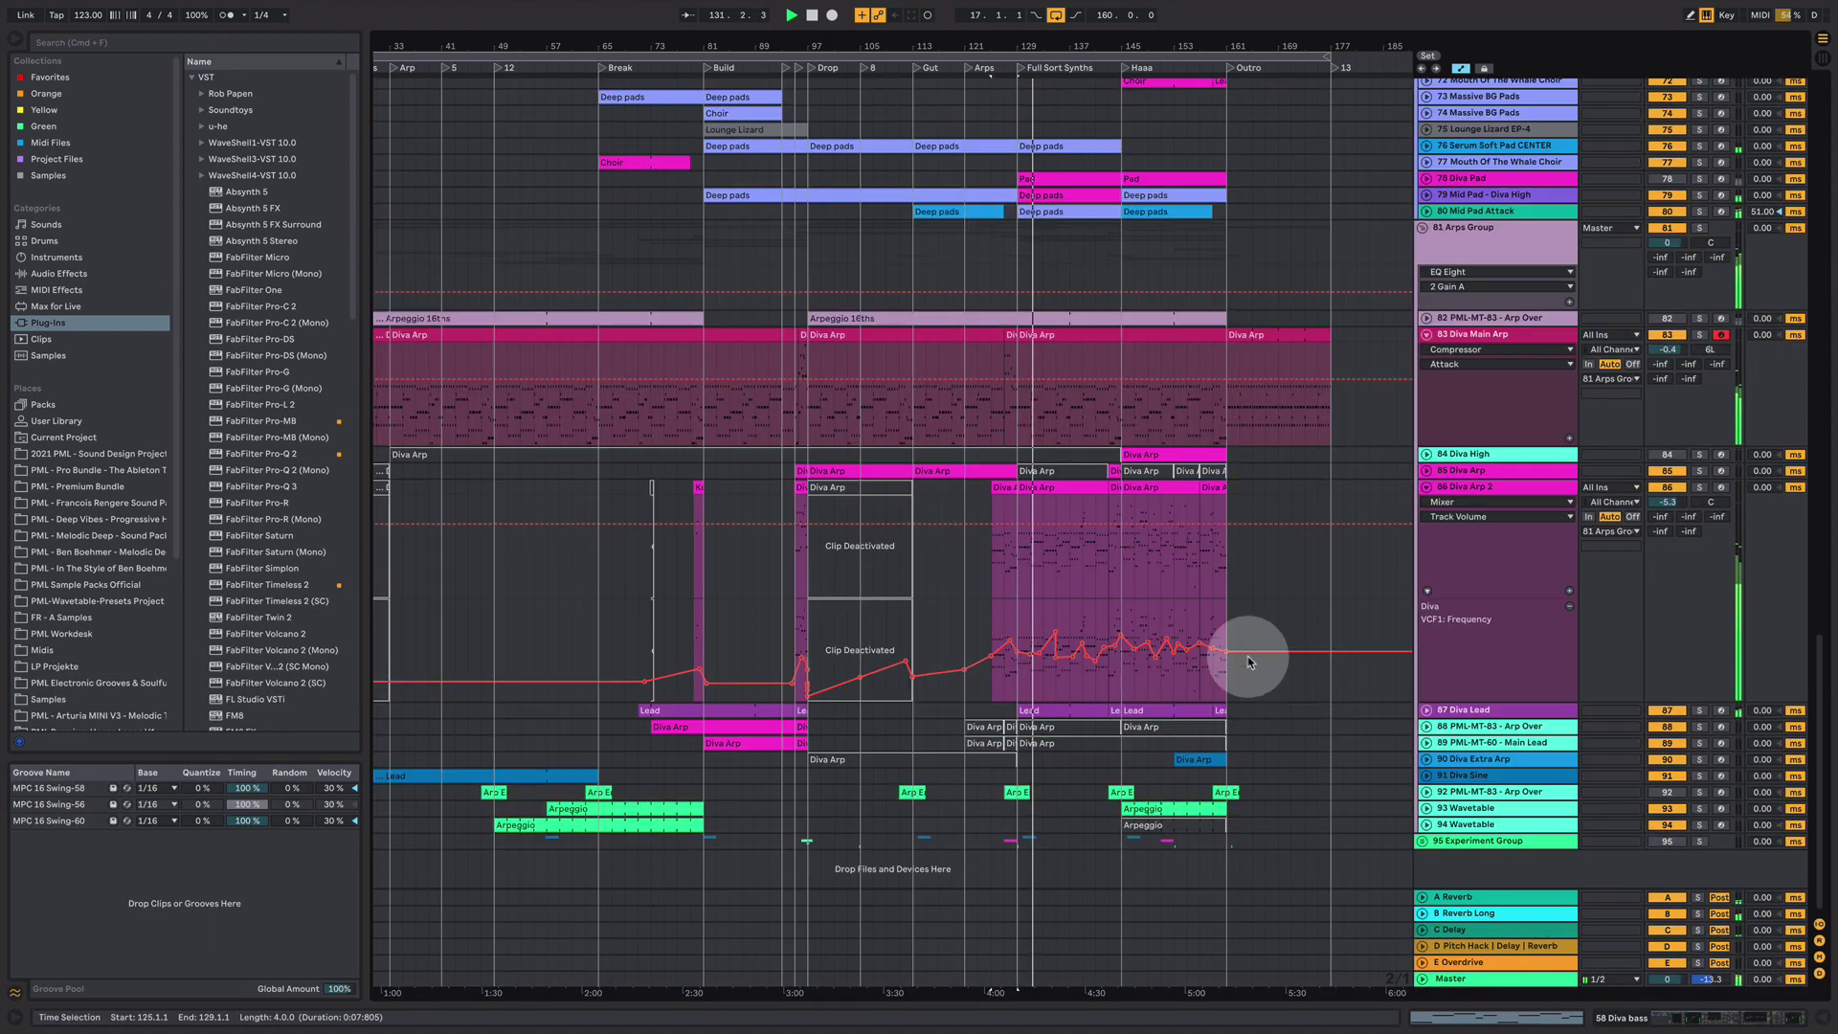
{"action": "left_click", "coordinate": [1463, 491]}
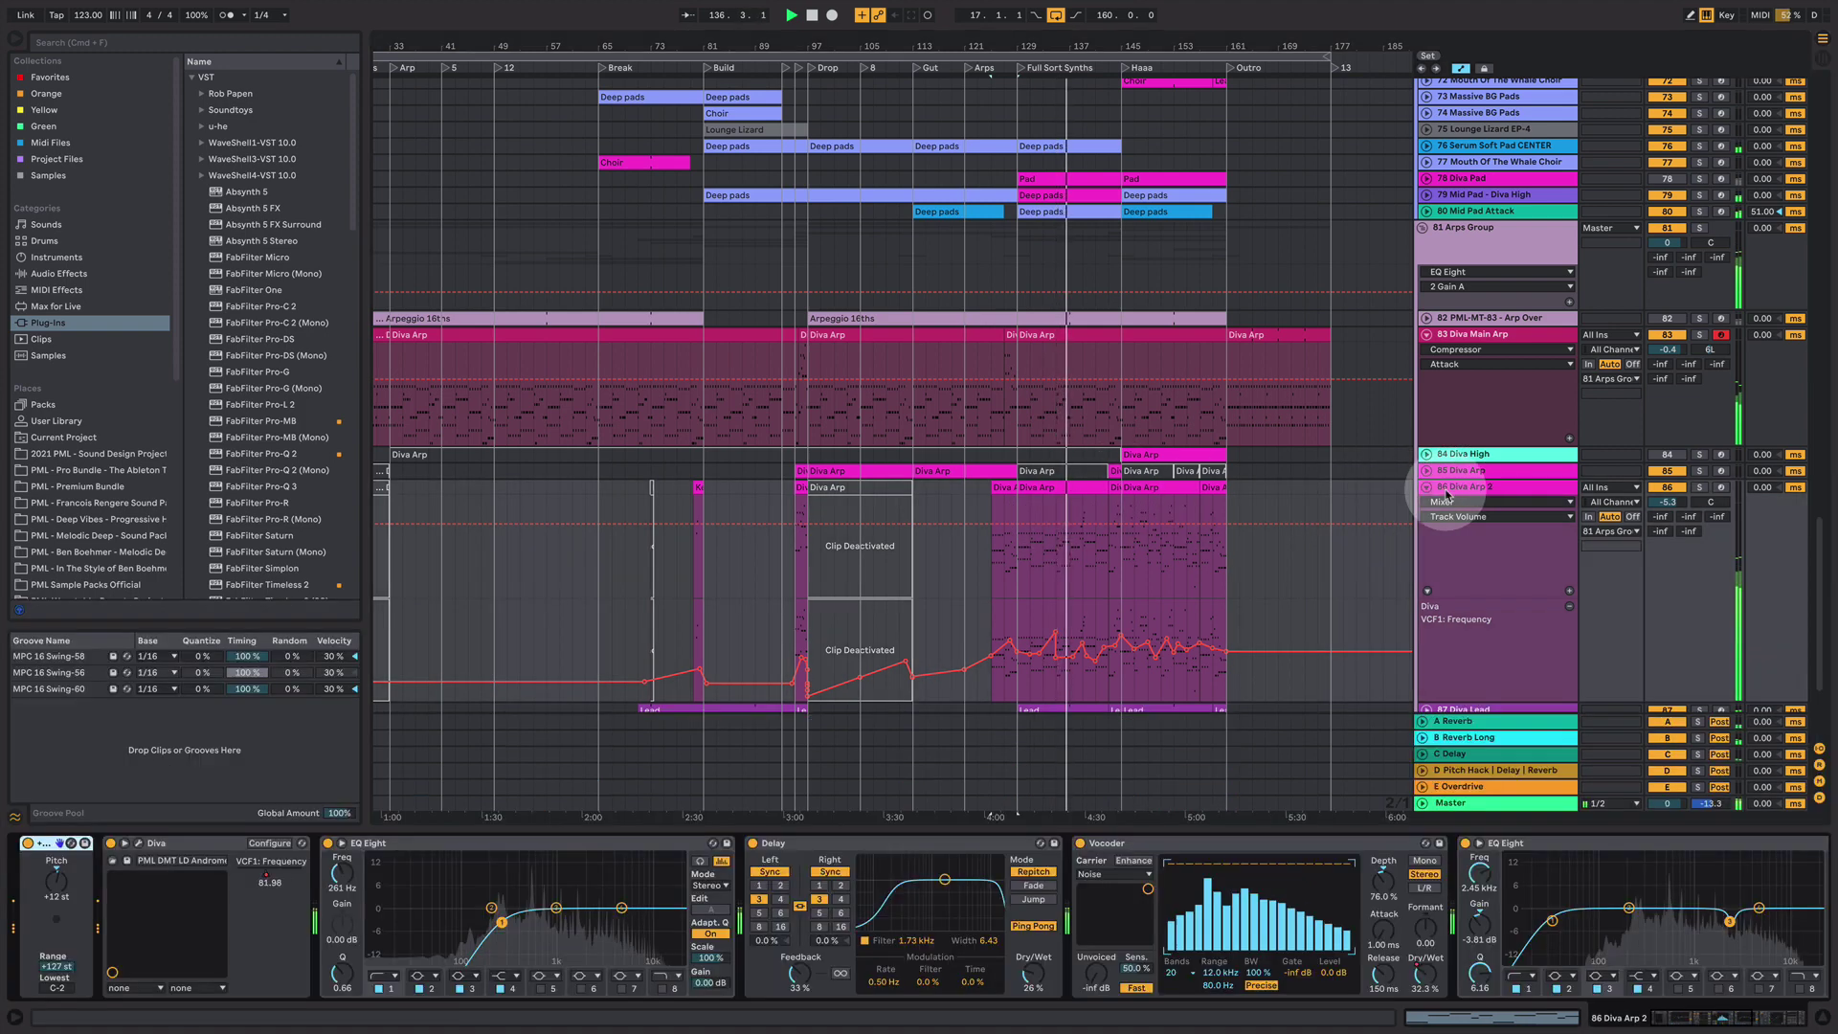
{"action": "left_click", "coordinate": [140, 844]}
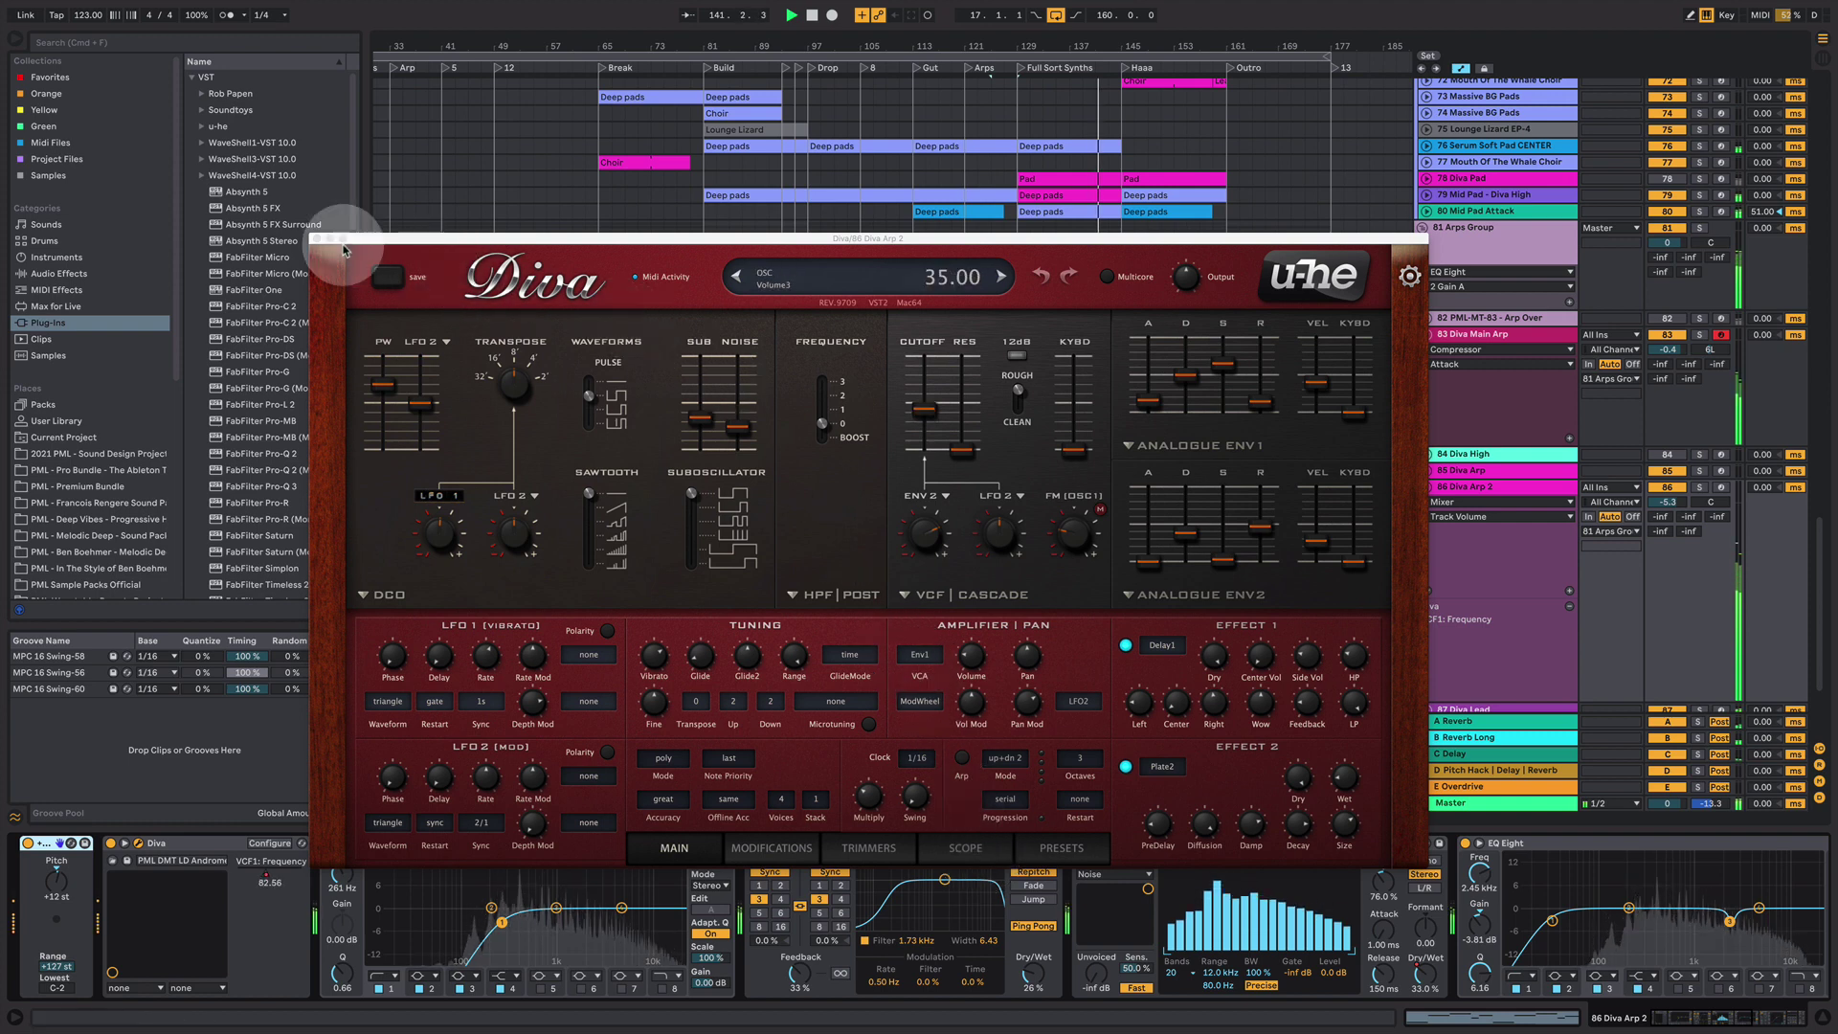
{"action": "left_click", "coordinate": [317, 239]}
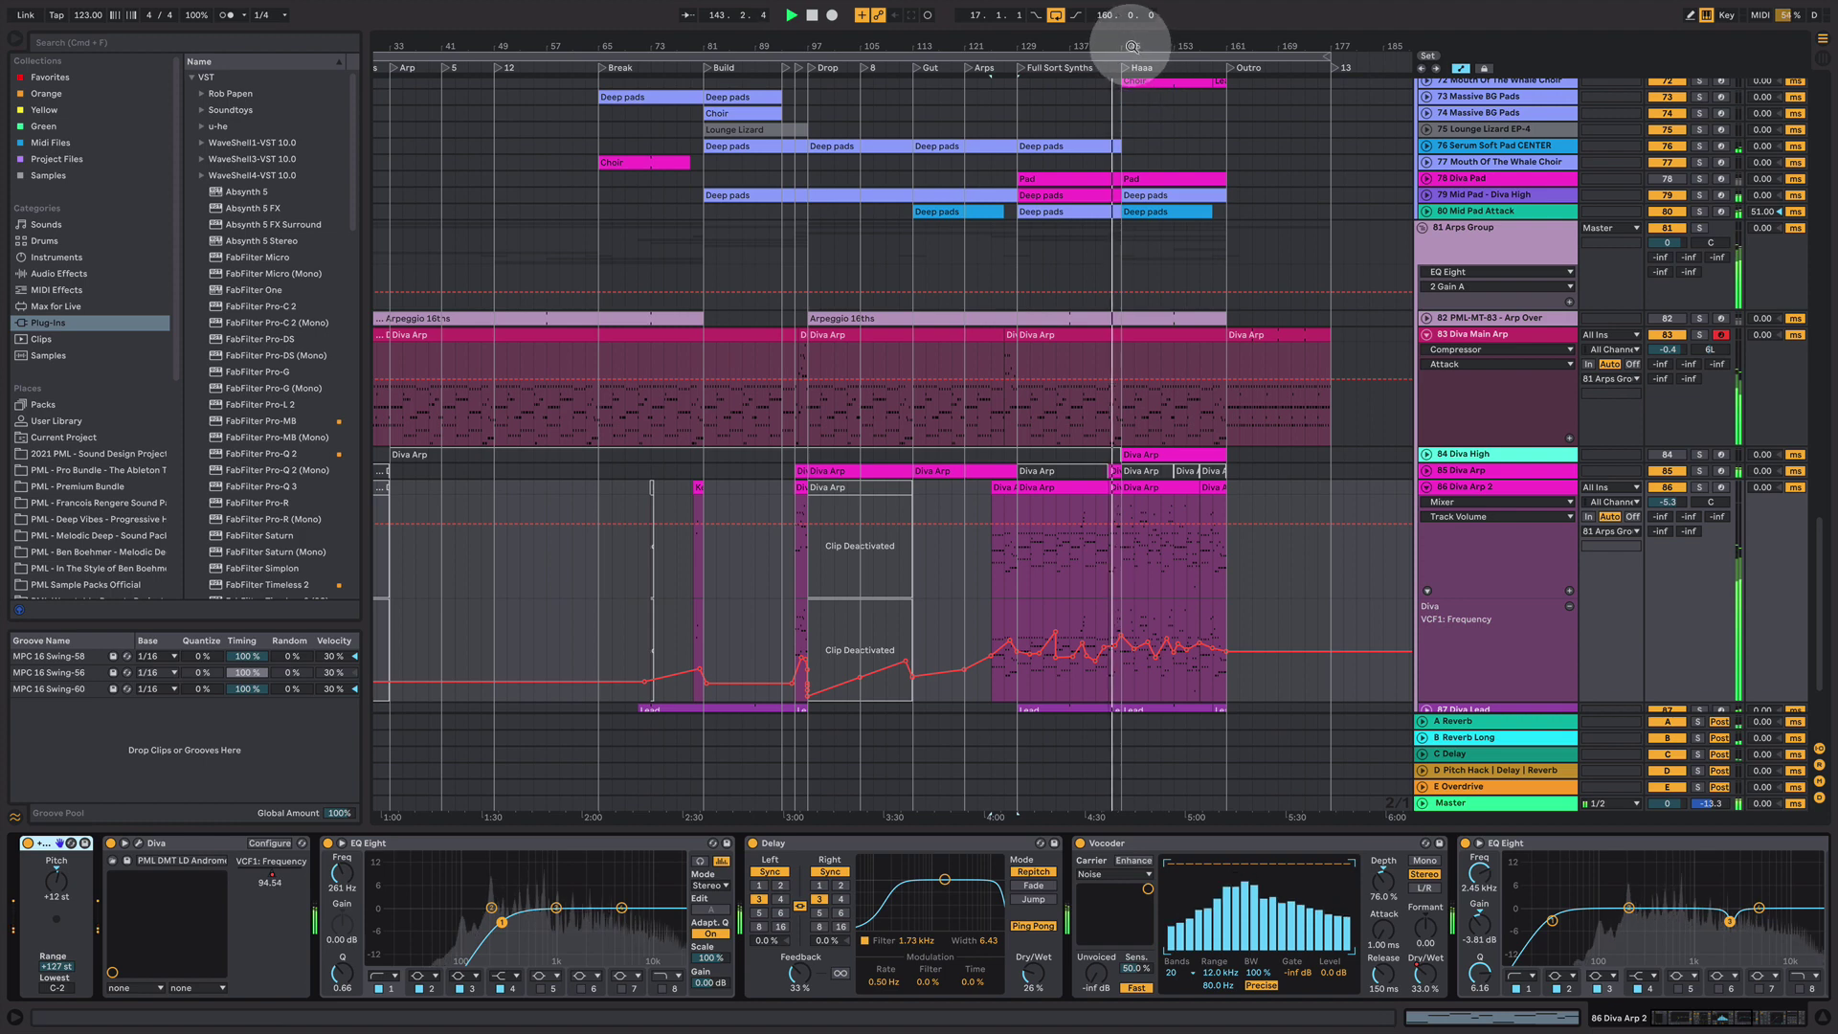
- Open the Diva Arp clip at the Haas marker on Diva Arp 2, inspect its full note range, and return to the device chain
{"action": "left_click_drag", "start_coordinate": [1129, 49], "coordinate": [1130, 264]}
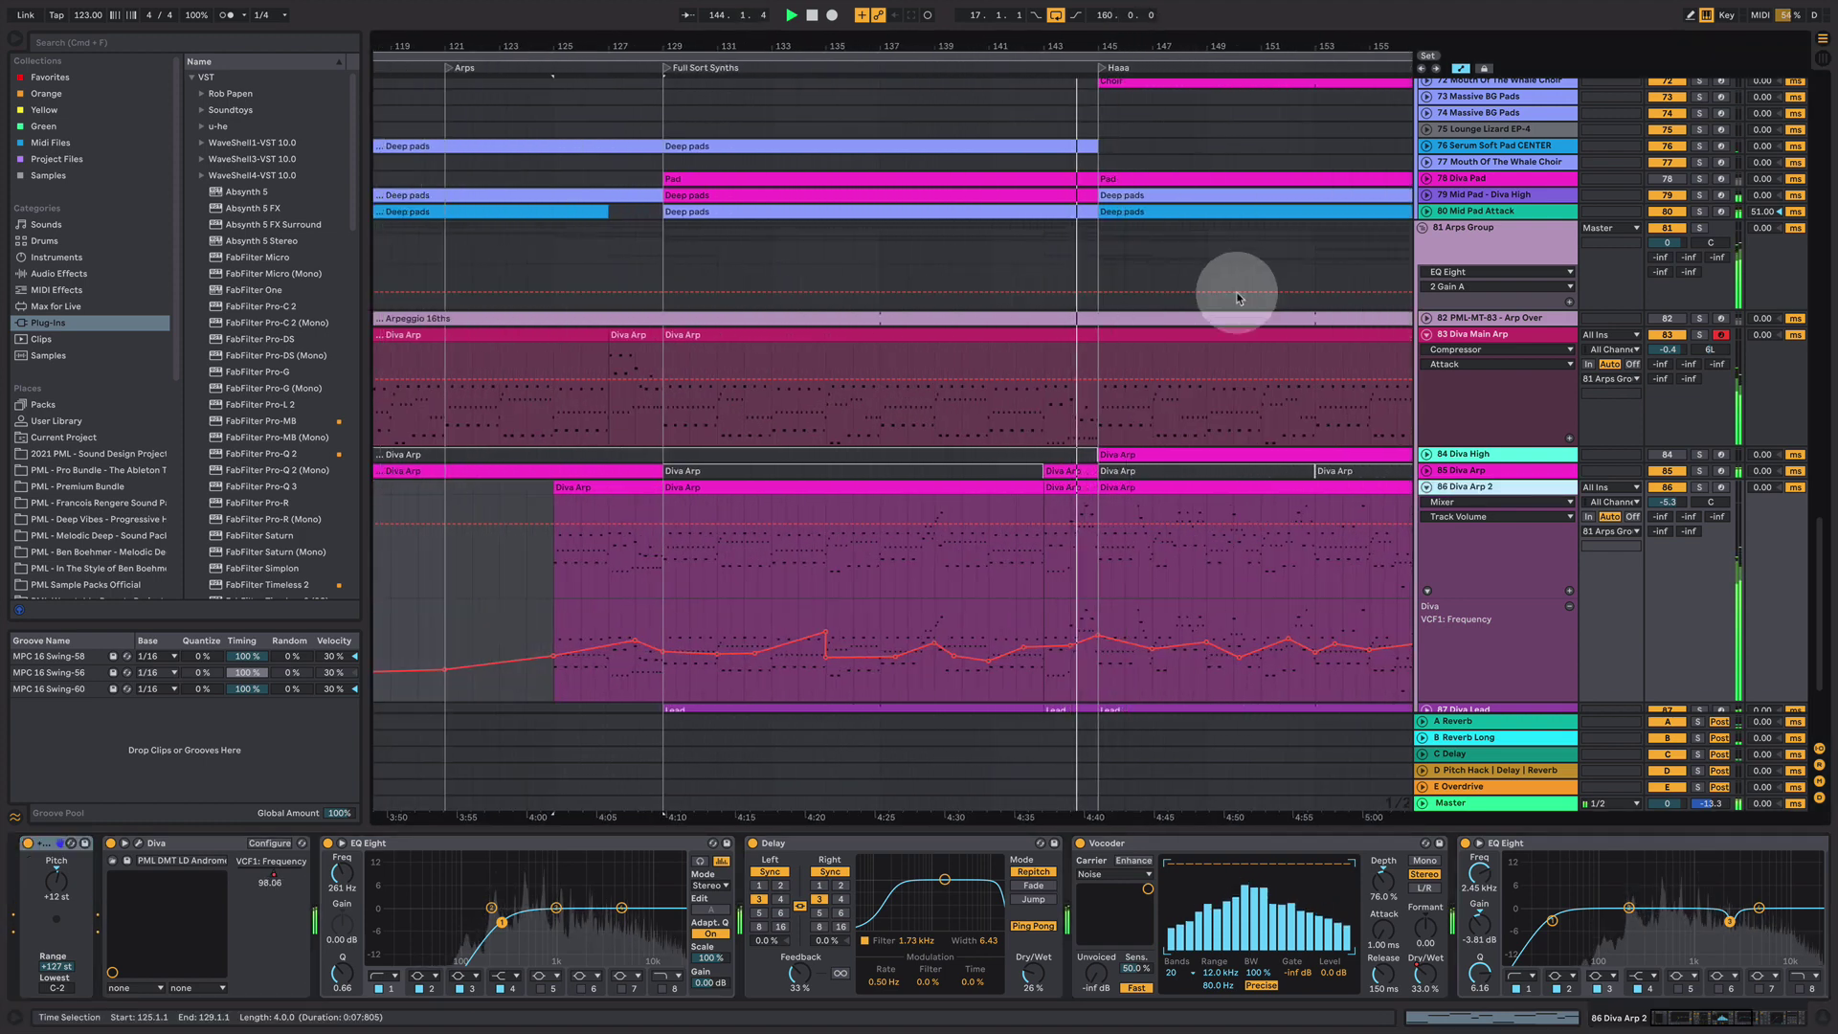
{"action": "double_click", "coordinate": [1177, 489]}
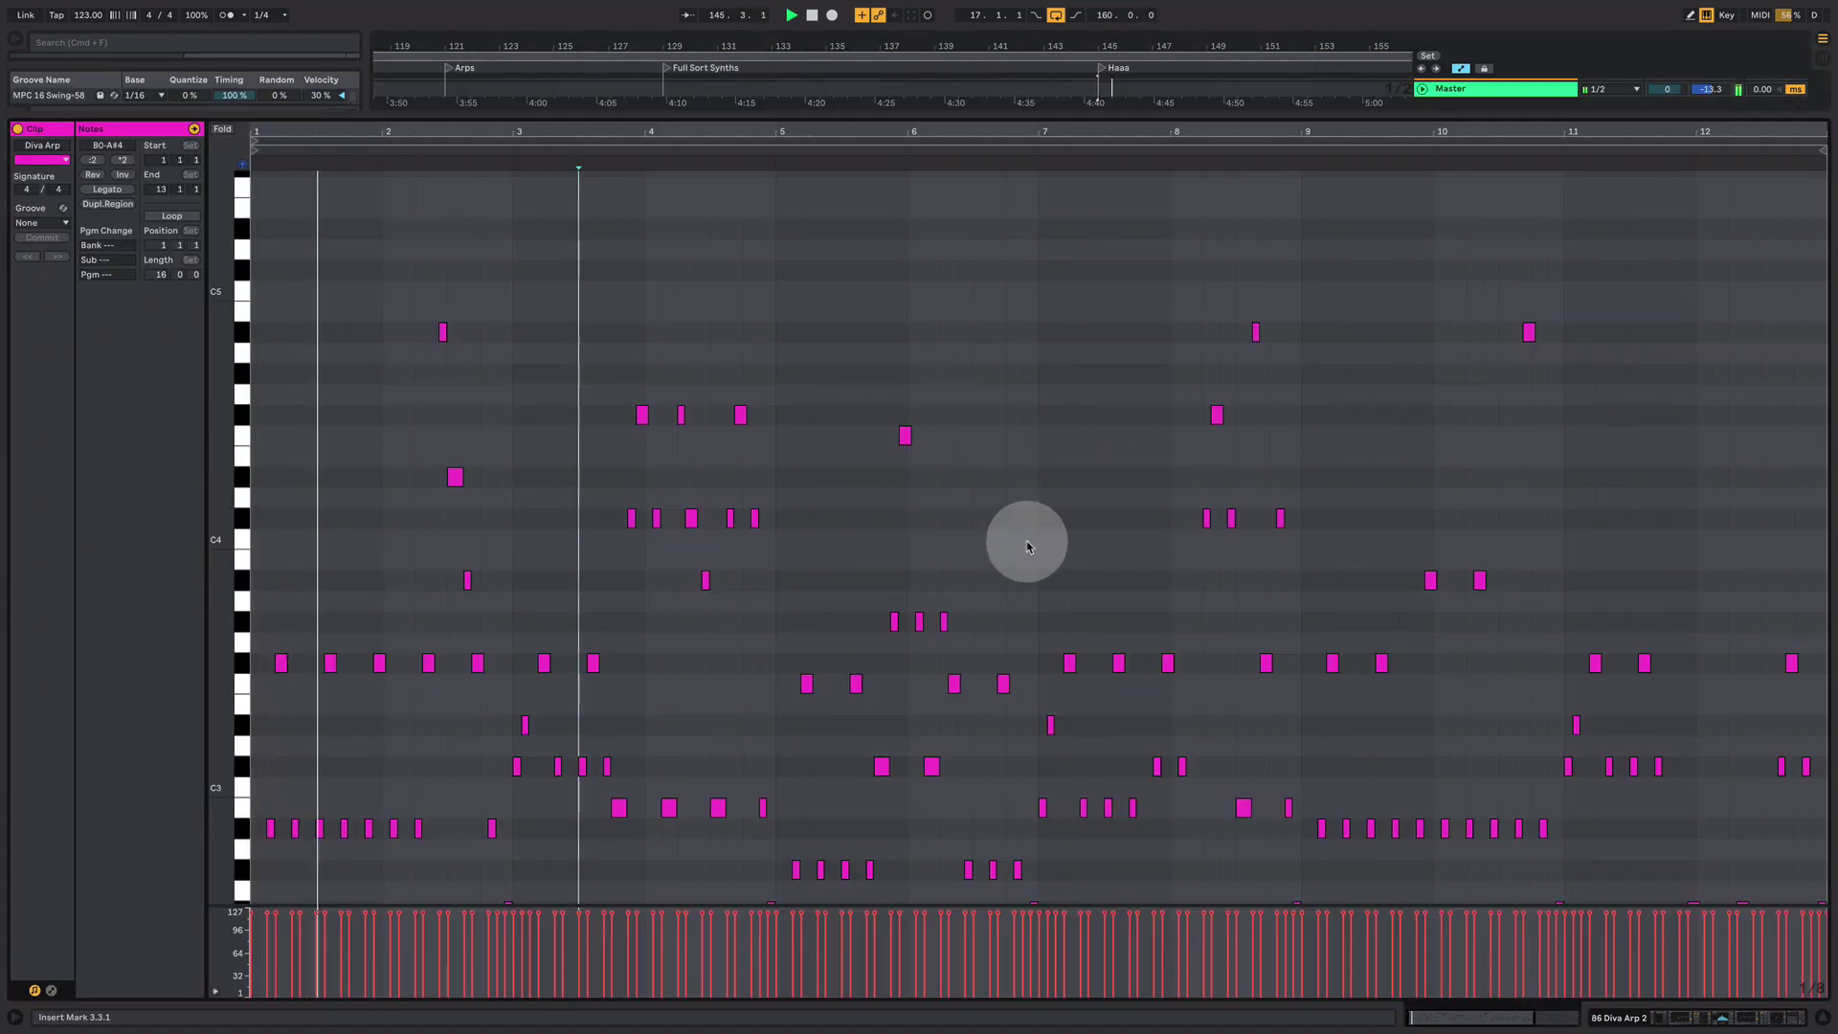
{"action": "mouse_move", "coordinate": [228, 634]}
{"action": "left_mouse_down"}
{"action": "mouse_move", "coordinate": [258, 594]}
{"action": "mouse_move", "coordinate": [226, 636]}
{"action": "left_mouse_up"}
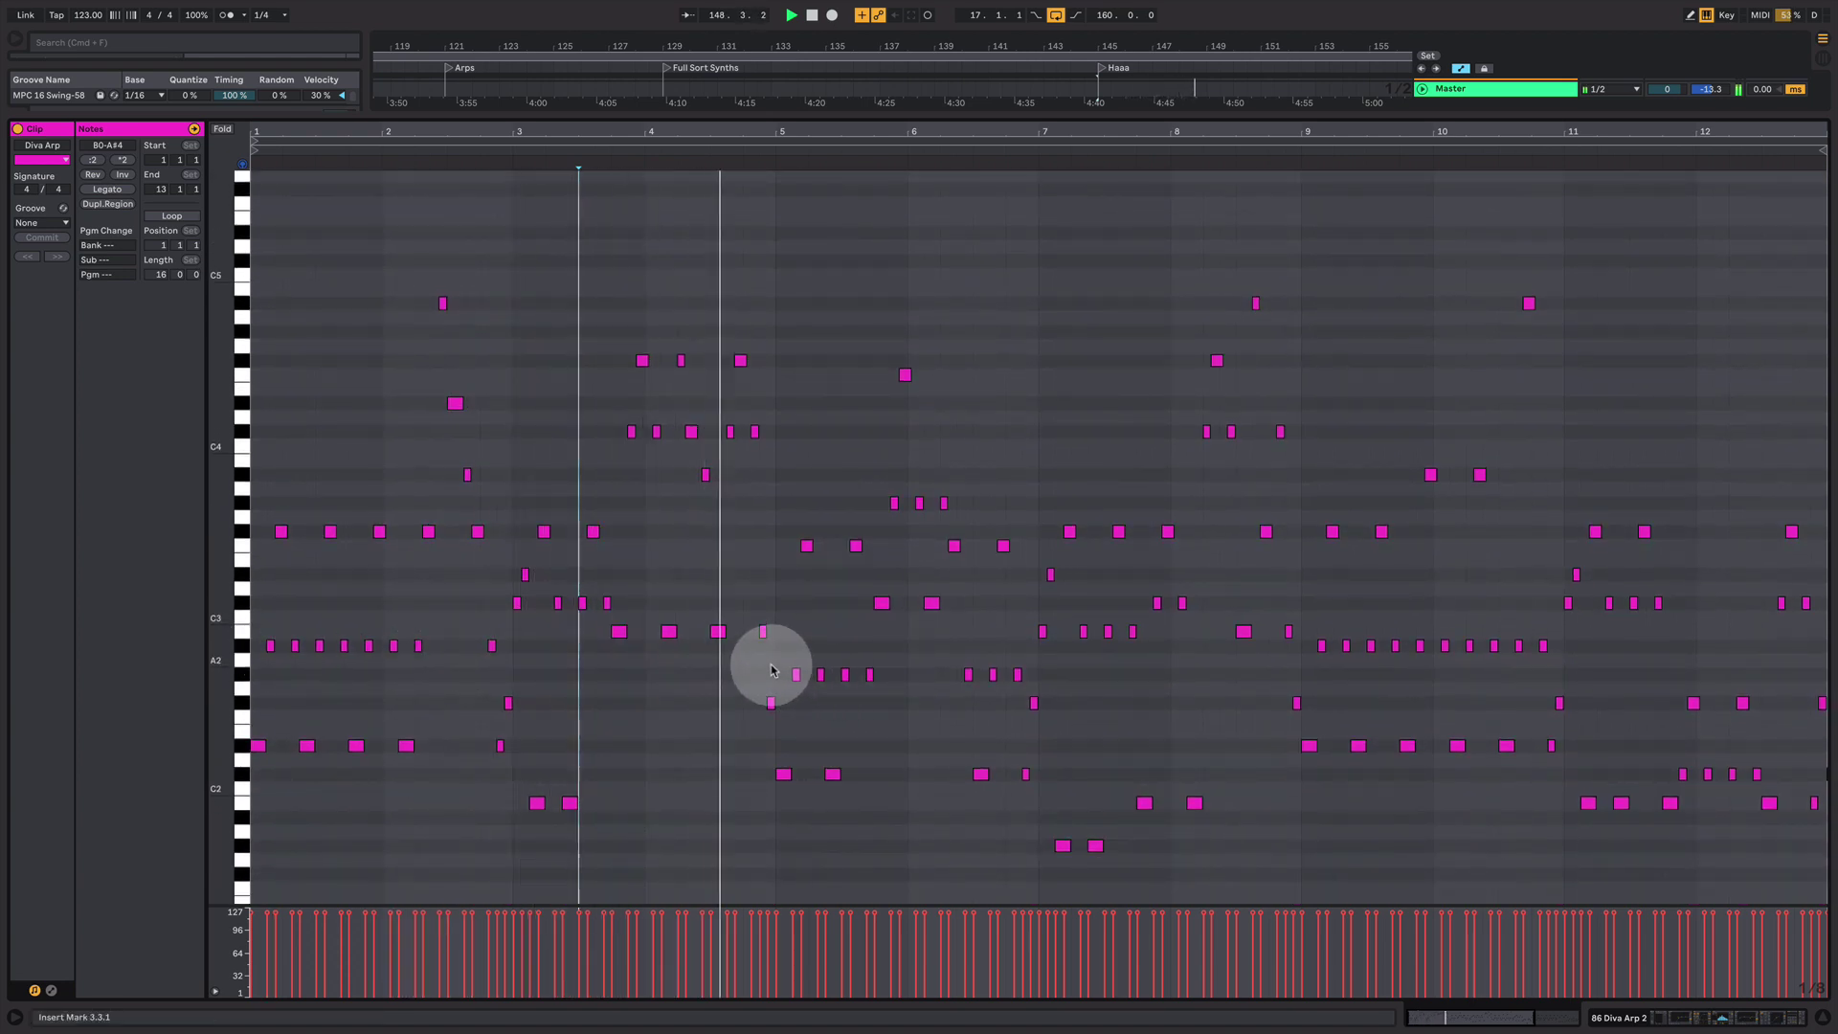
{"action": "left_click", "coordinate": [1694, 1015]}
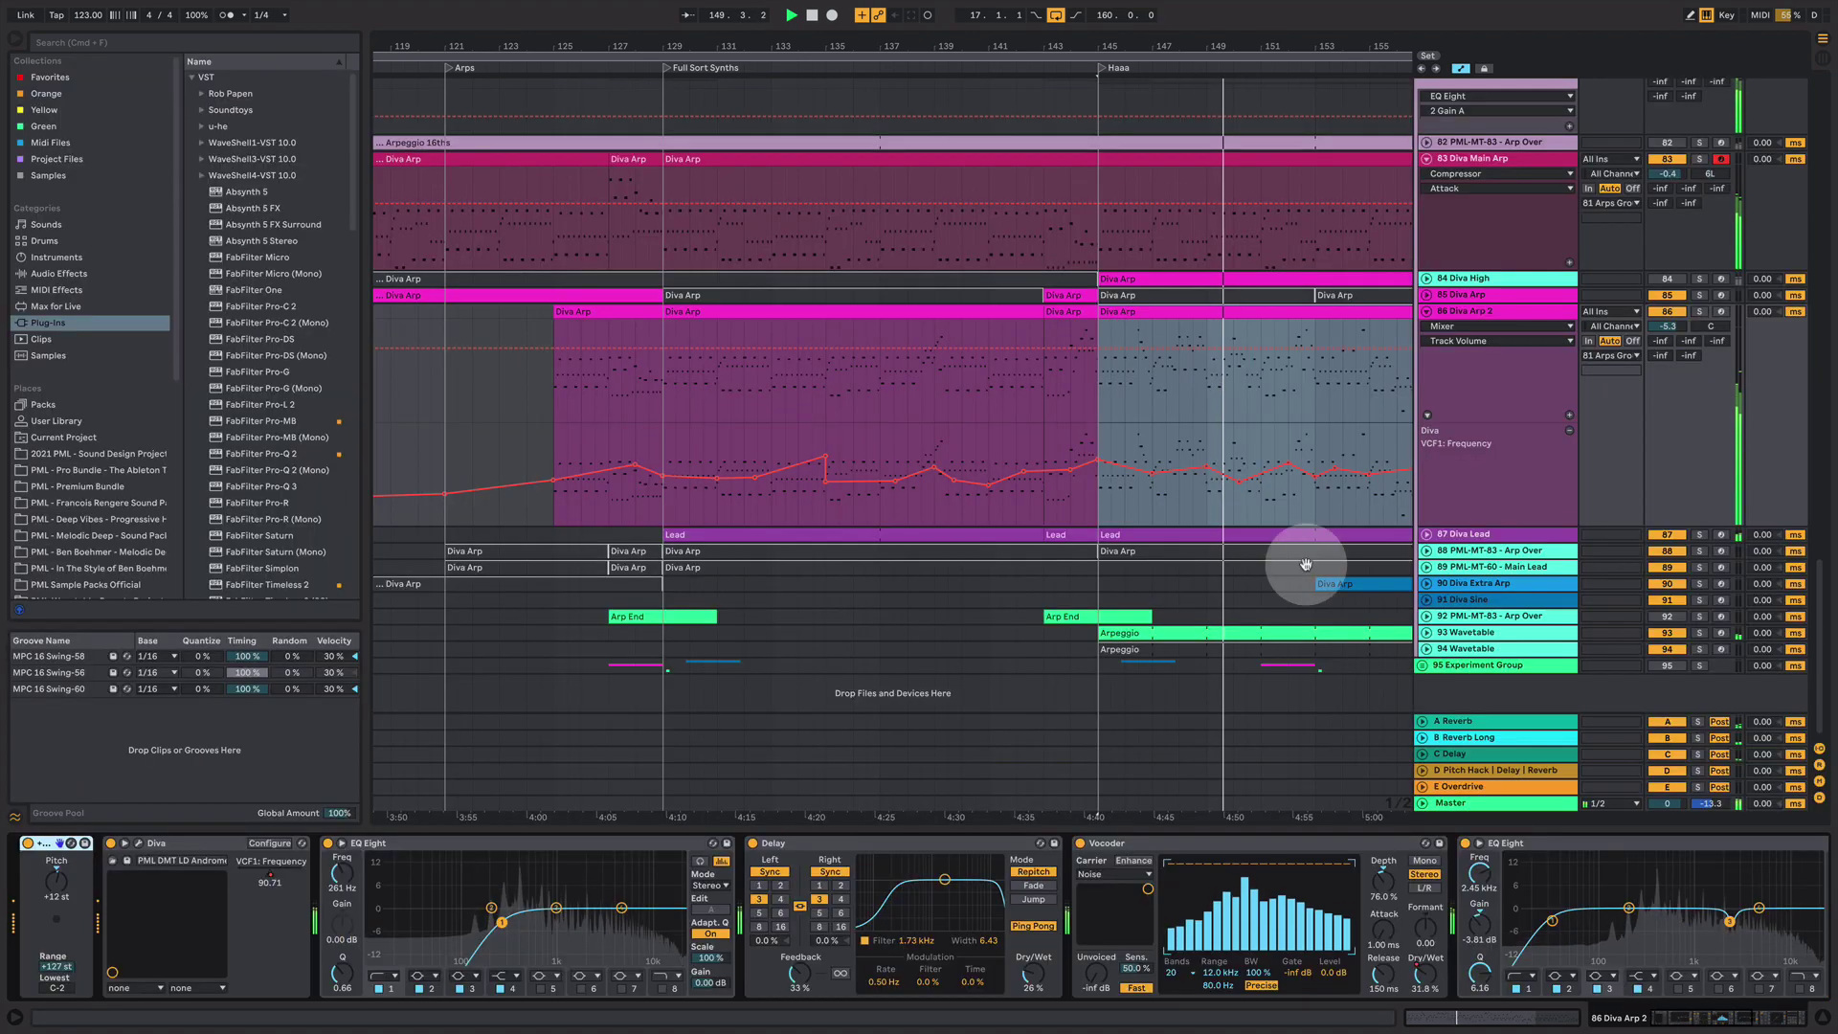
- Unfold the Diva Extra Arp track to check its clip near the end of the Haas section, then fold it again
{"action": "mouse_move", "coordinate": [1111, 49]}
{"action": "left_mouse_down"}
{"action": "mouse_move", "coordinate": [1071, 49]}
{"action": "mouse_move", "coordinate": [1058, 82]}
{"action": "mouse_move", "coordinate": [1161, 268]}
{"action": "left_mouse_up"}
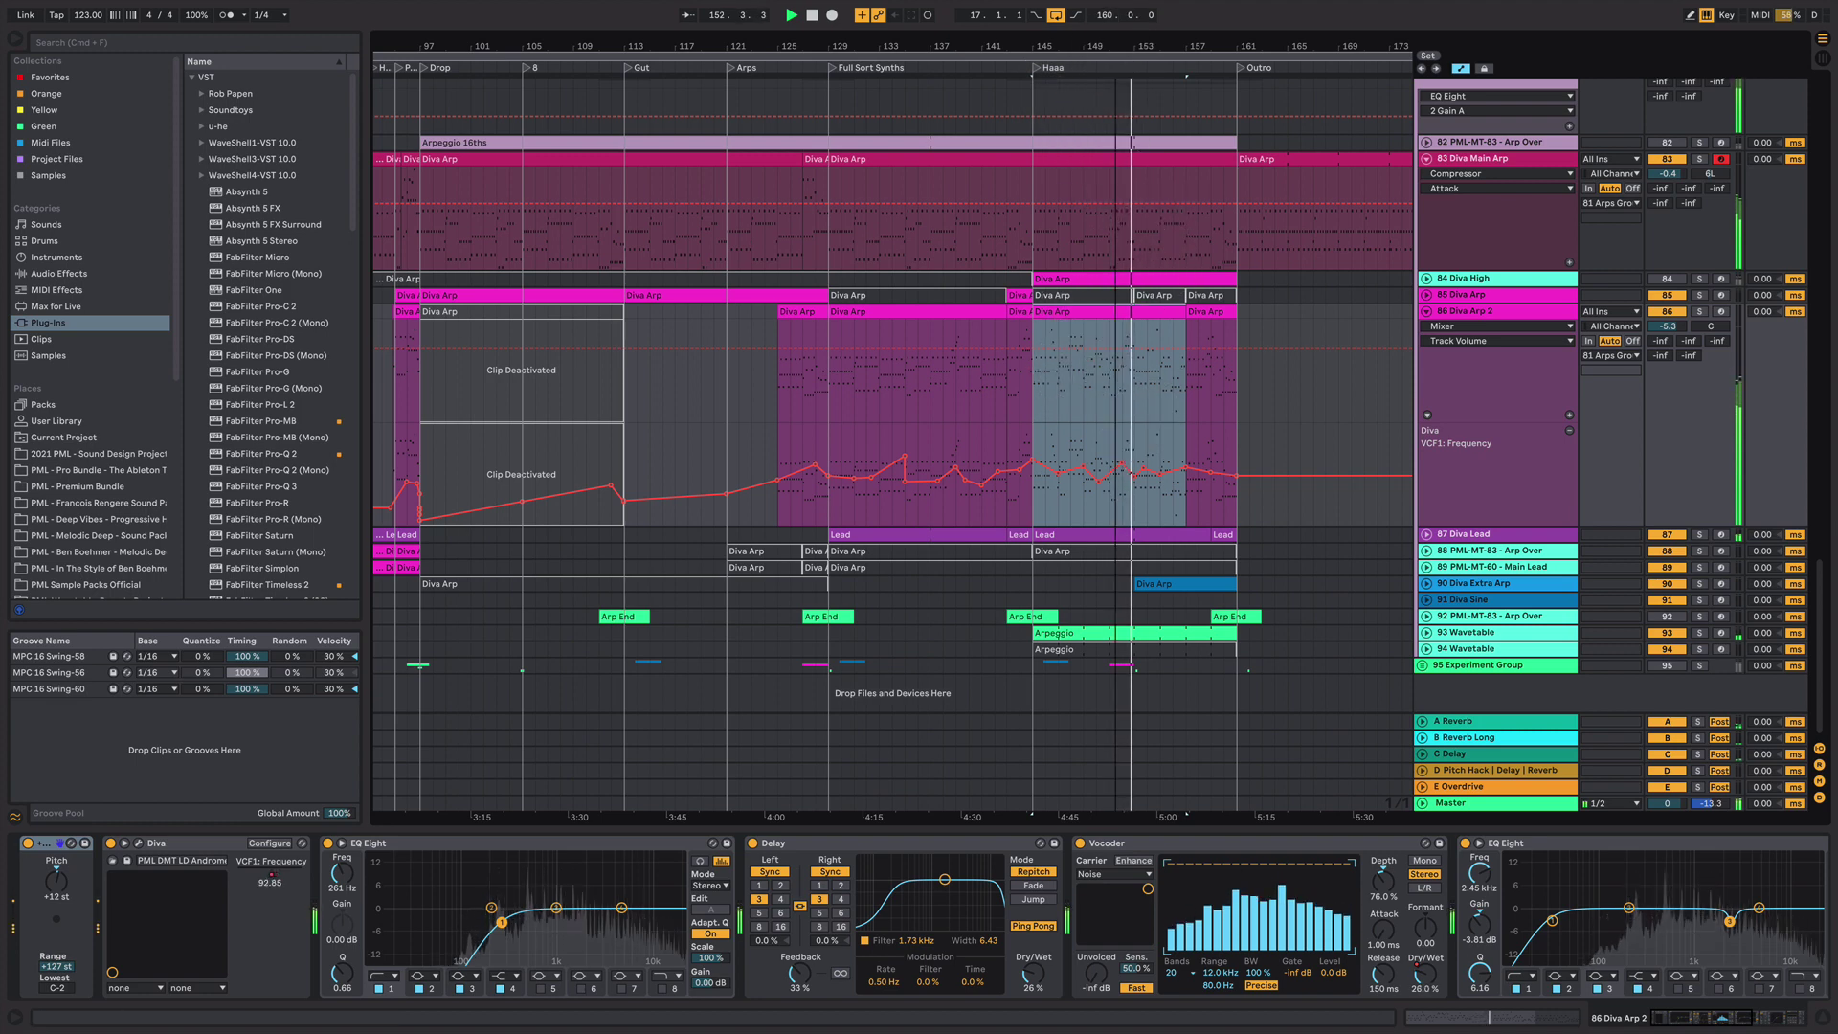
{"action": "left_click_drag", "start_coordinate": [1186, 75], "coordinate": [1165, 75]}
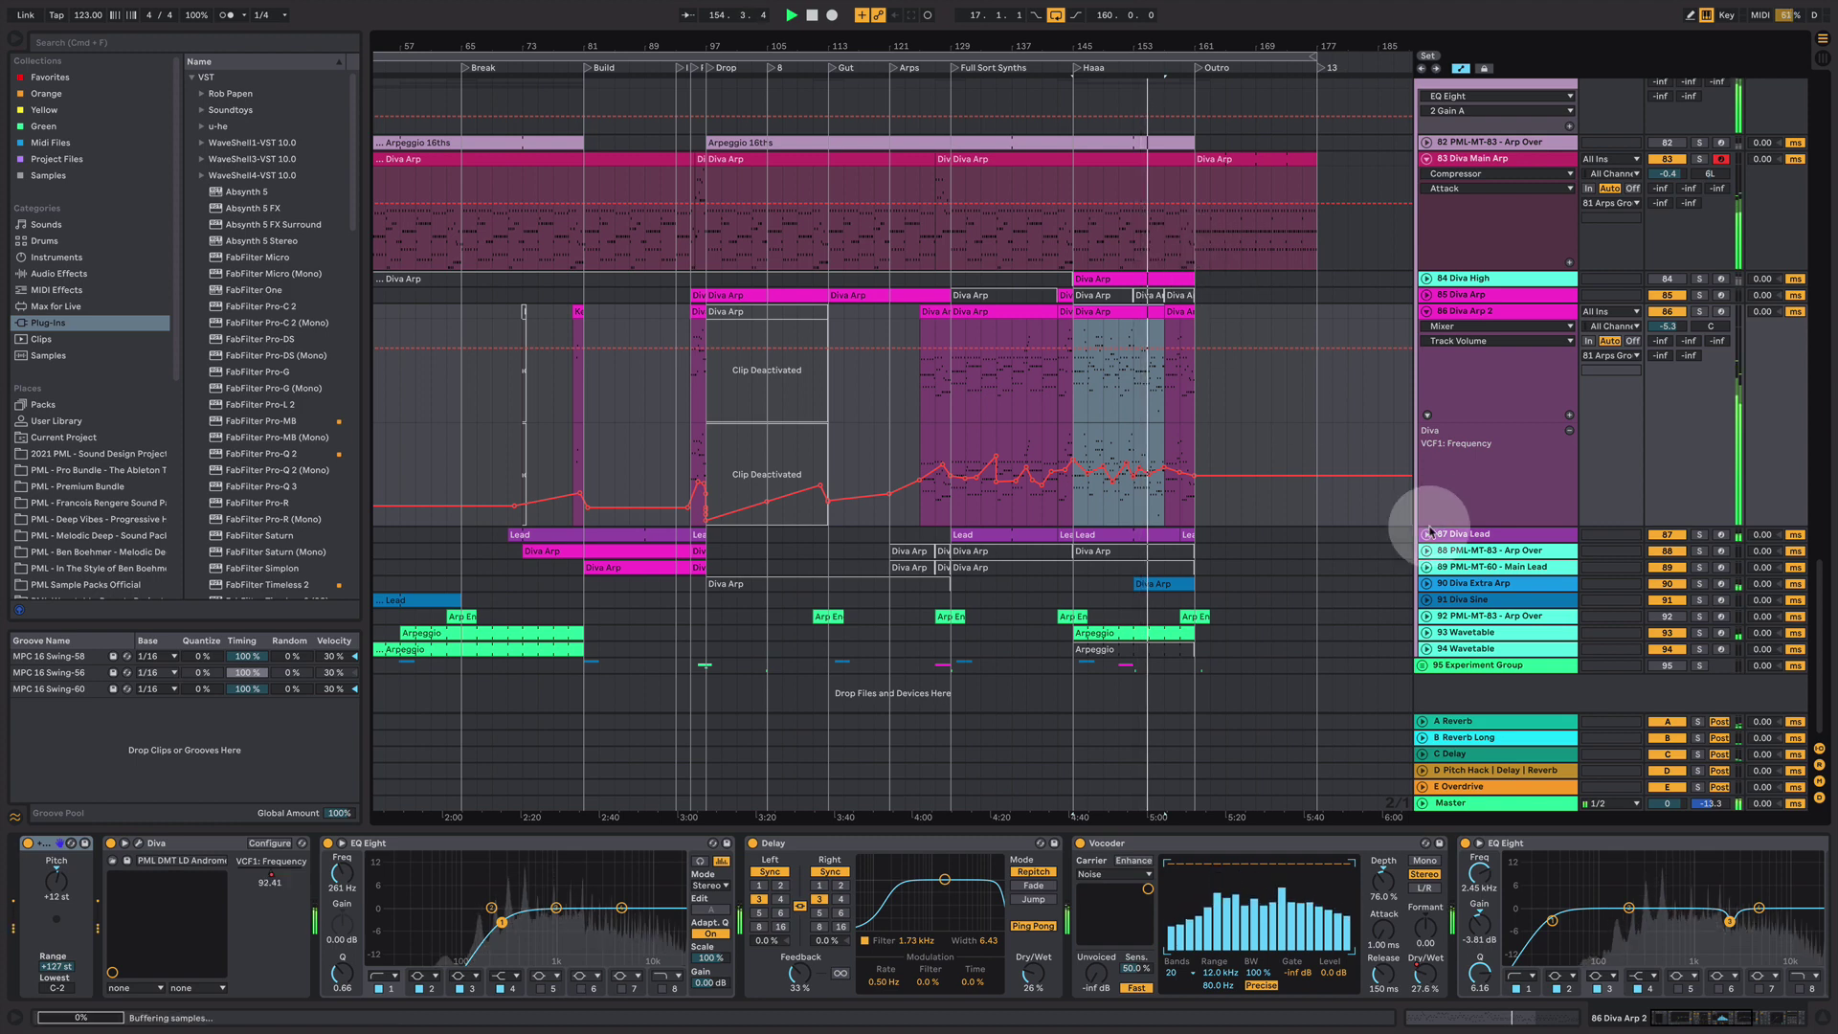
{"action": "left_click", "coordinate": [1427, 584]}
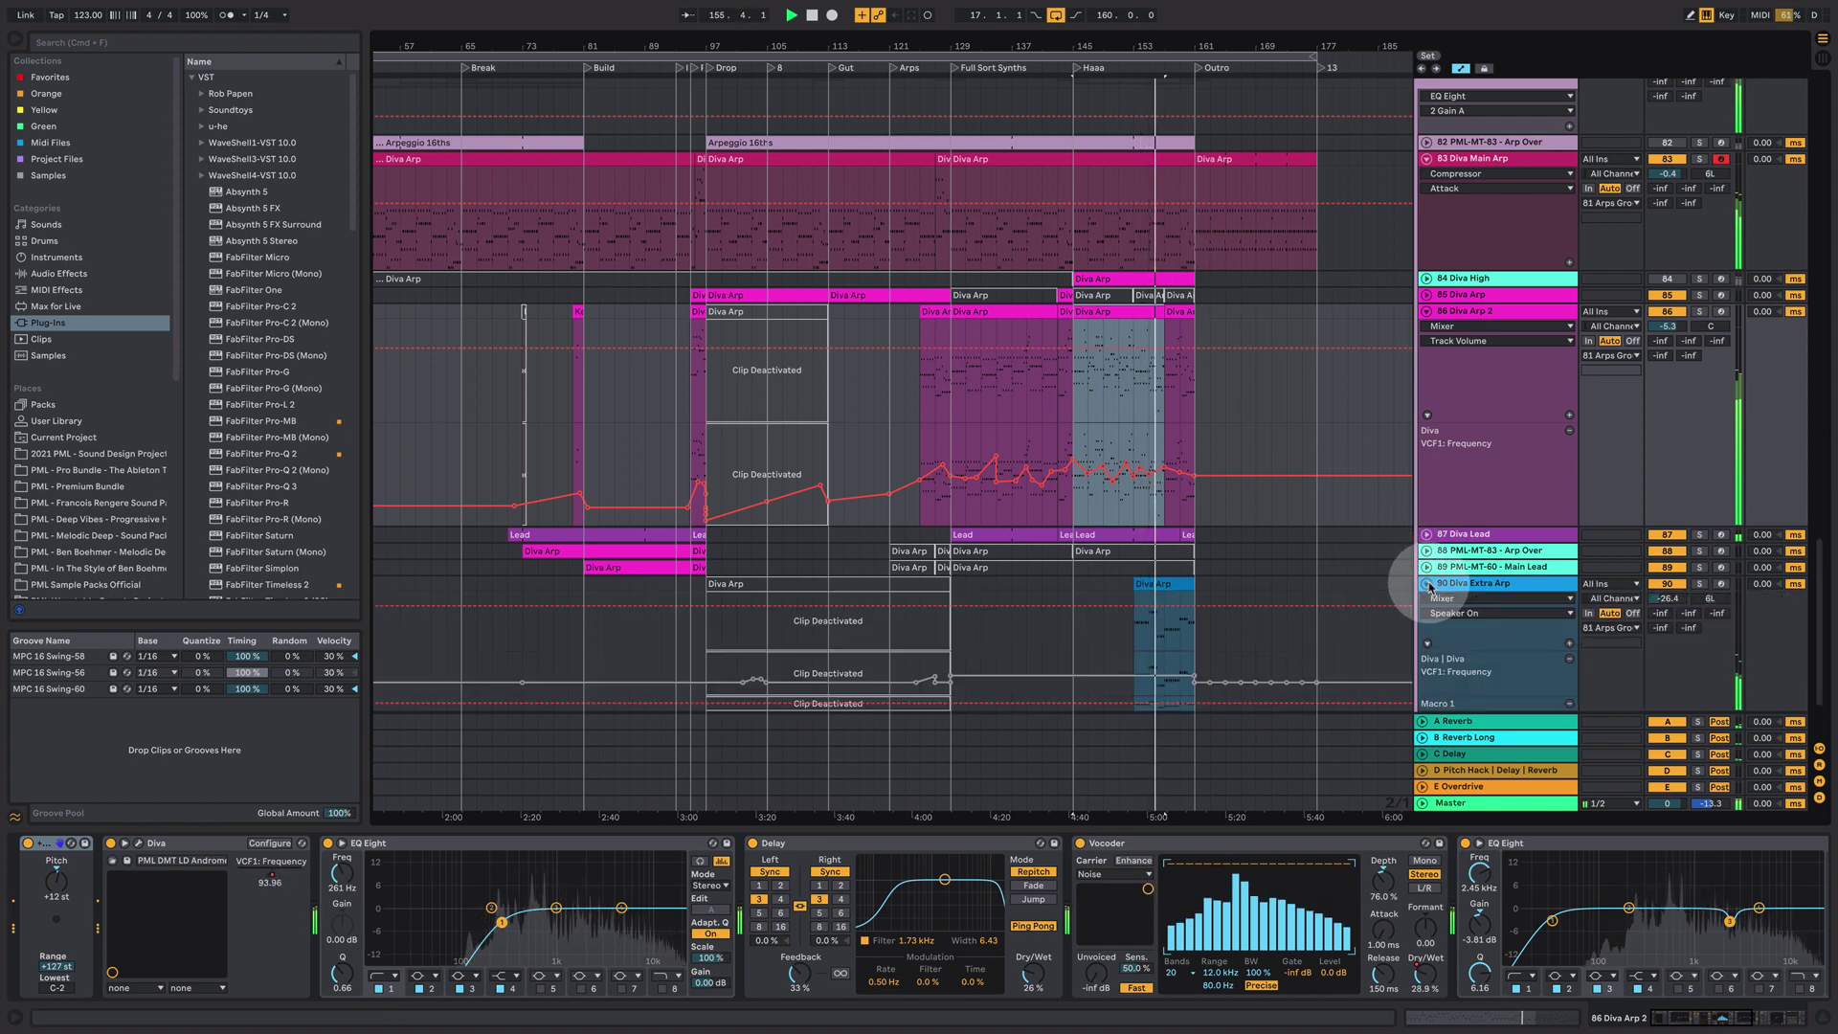
{"action": "left_click", "coordinate": [1427, 584]}
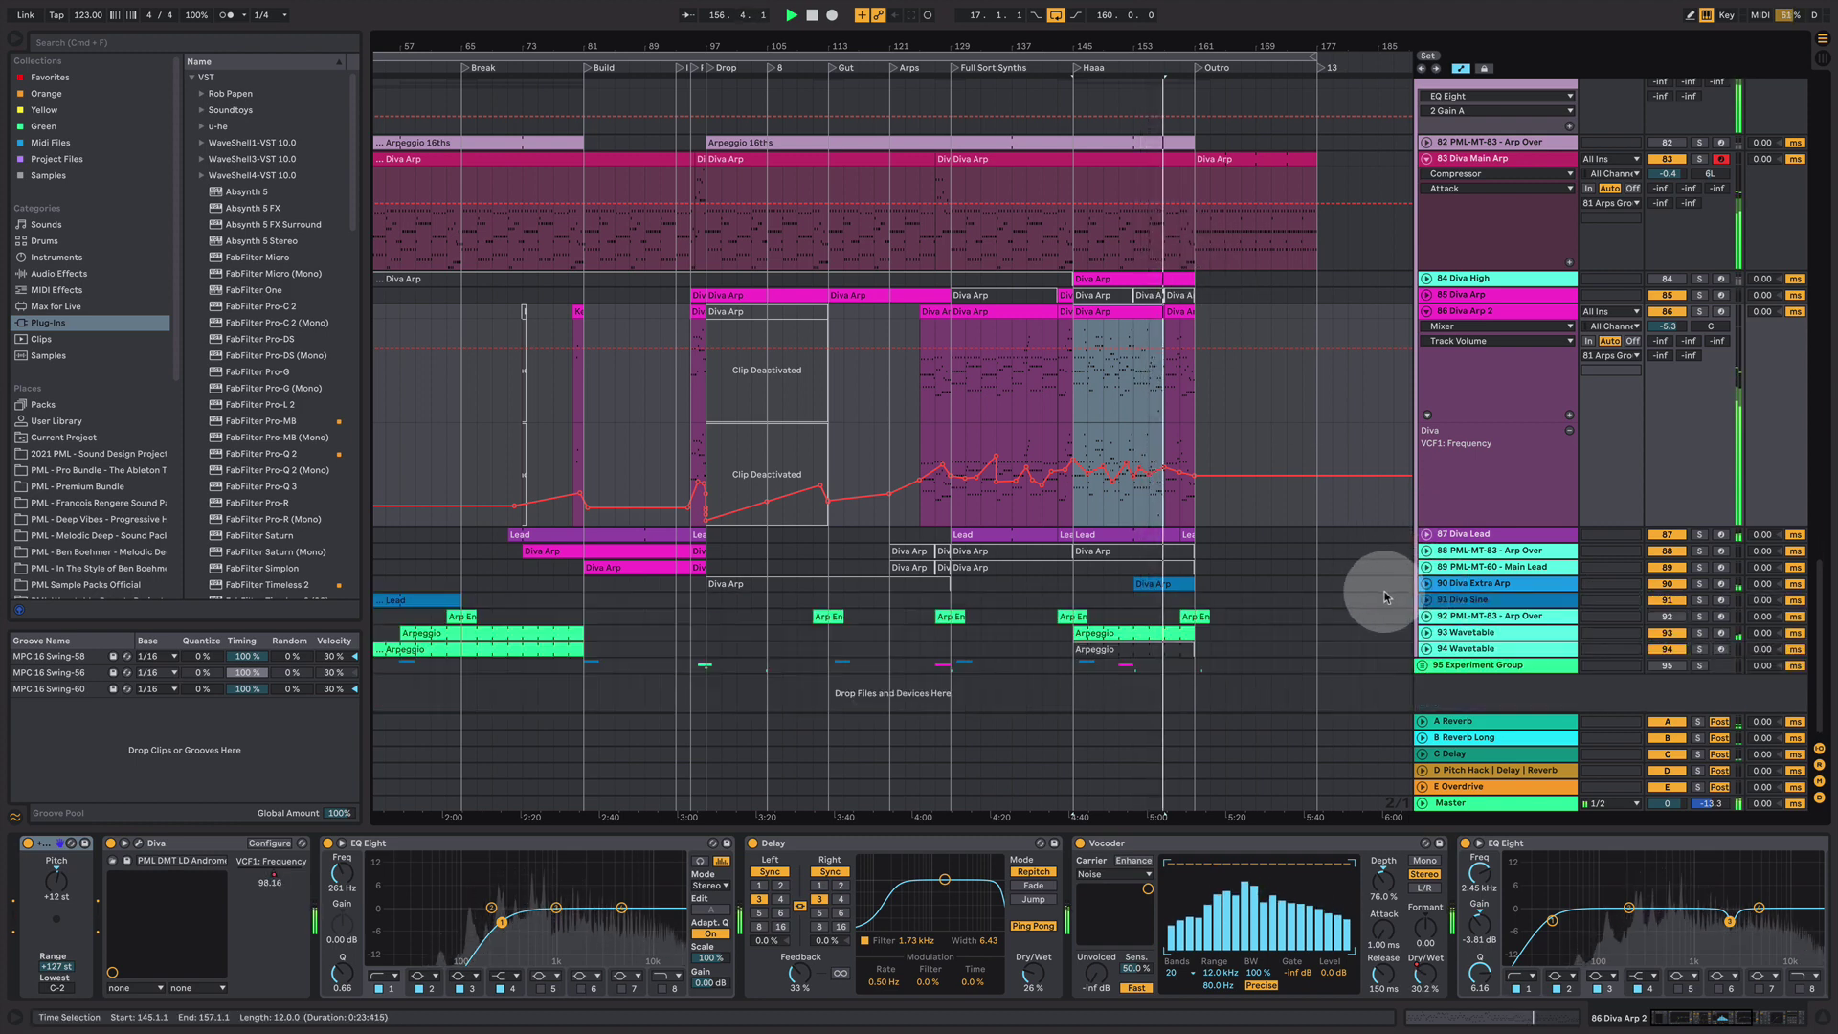
- Review the arp, pad and drum tracks as the arrangement moves from the Haas section into the Outro
{"action": "scroll", "coordinate": [1258, 547], "scroll_direction": "up", "scroll_amount": 2}
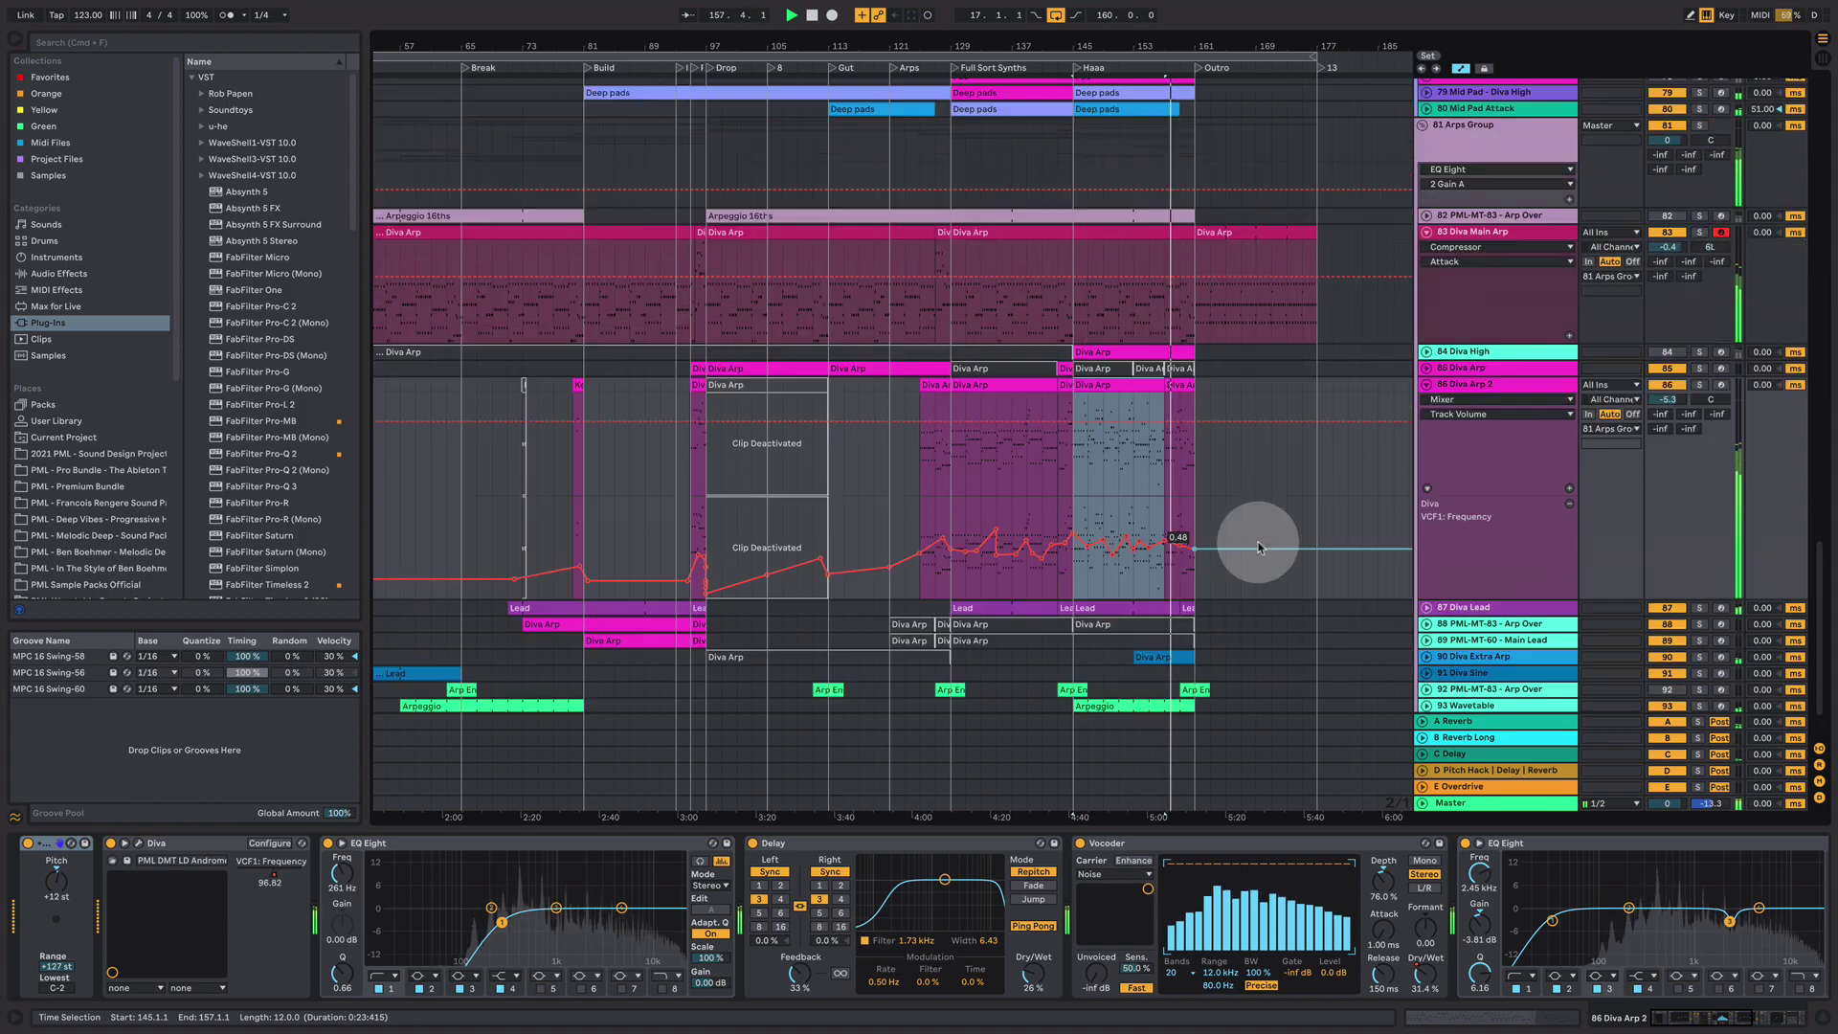
{"action": "scroll", "coordinate": [1257, 547], "scroll_direction": "up", "scroll_amount": 3}
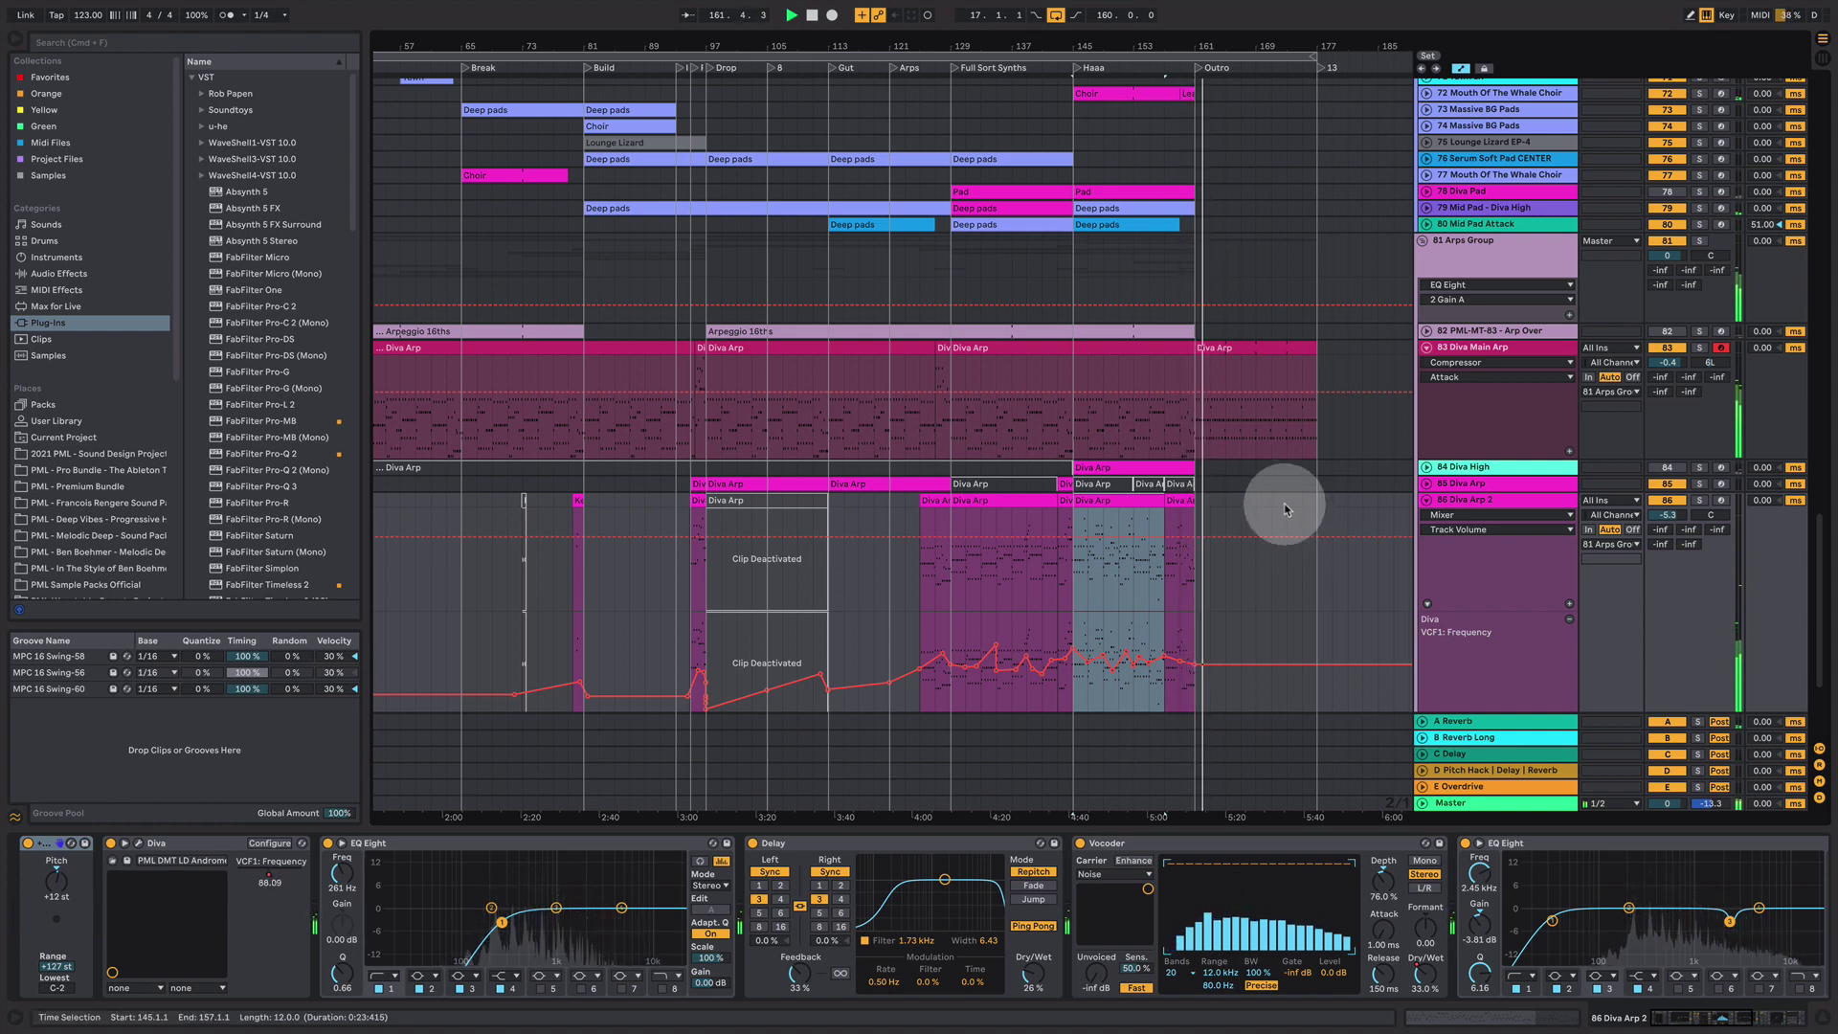
{"action": "scroll", "coordinate": [1284, 509], "scroll_direction": "up", "scroll_amount": 15}
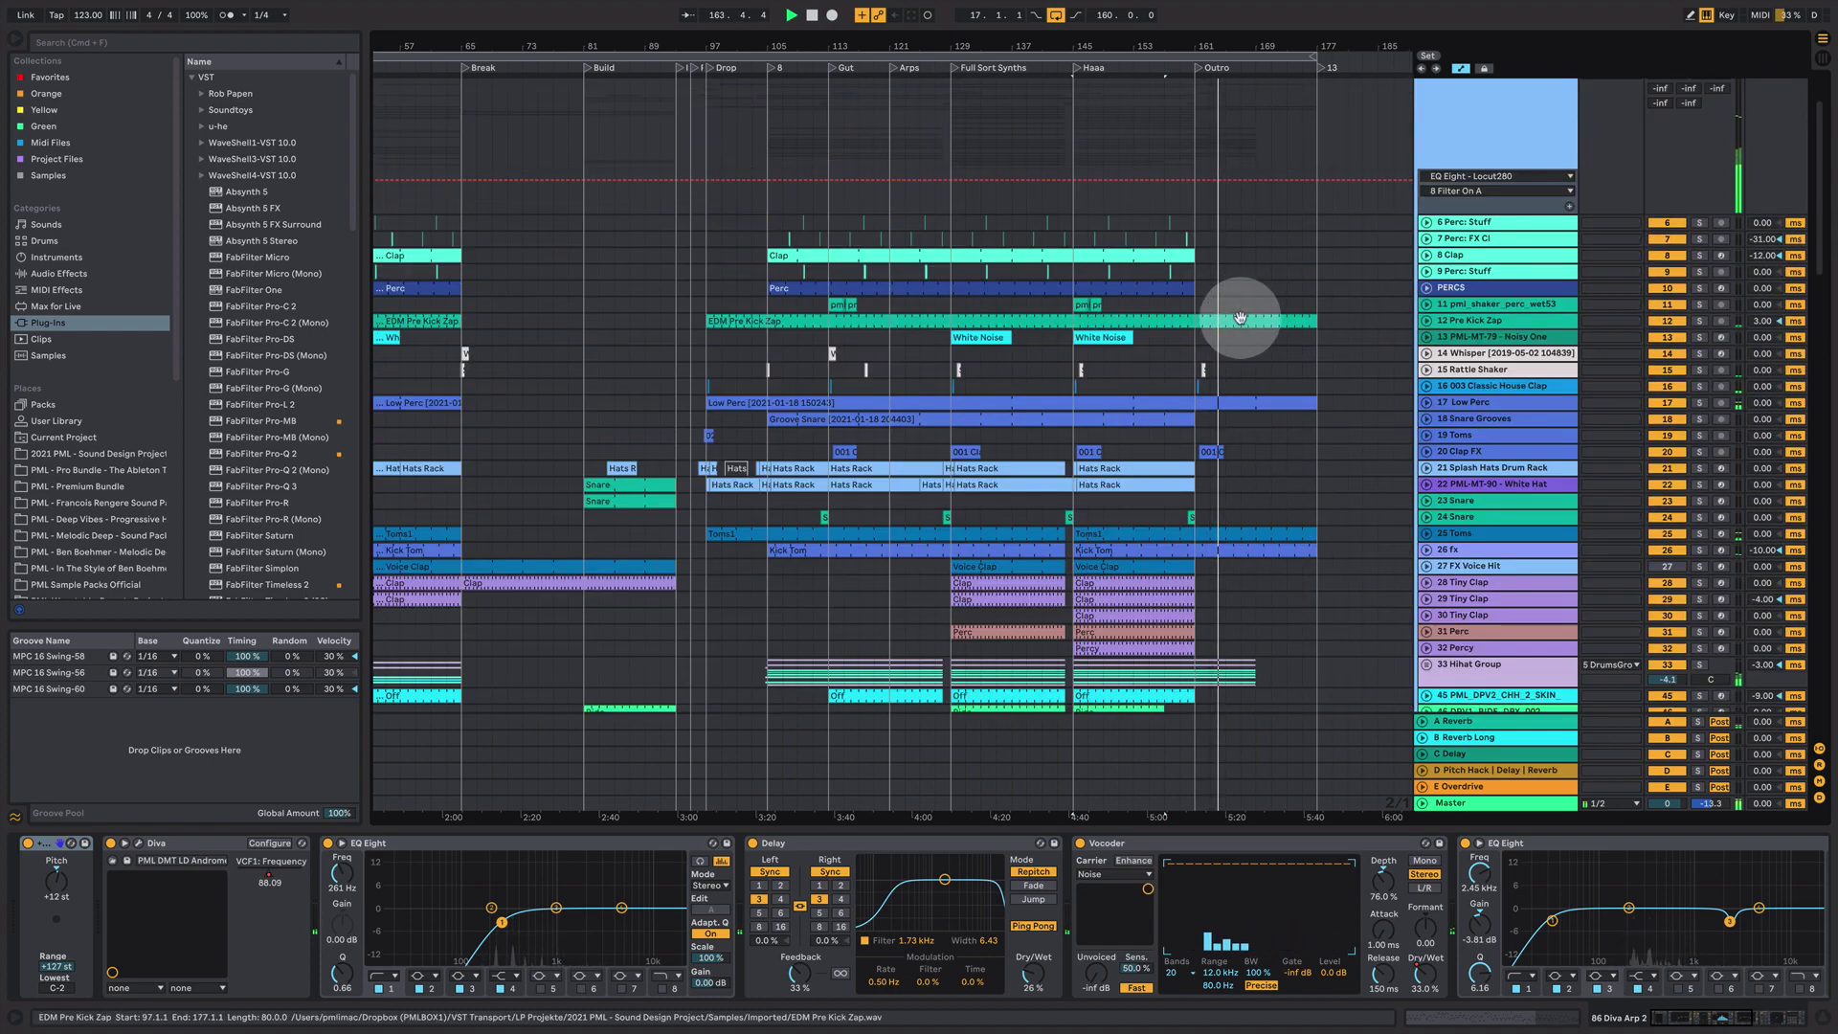
- Show the whole arrangement from Intro to Outro, hide the device chain, and return to the reference and kick tracks
{"action": "left_click_drag", "start_coordinate": [1211, 47], "coordinate": [1211, 14]}
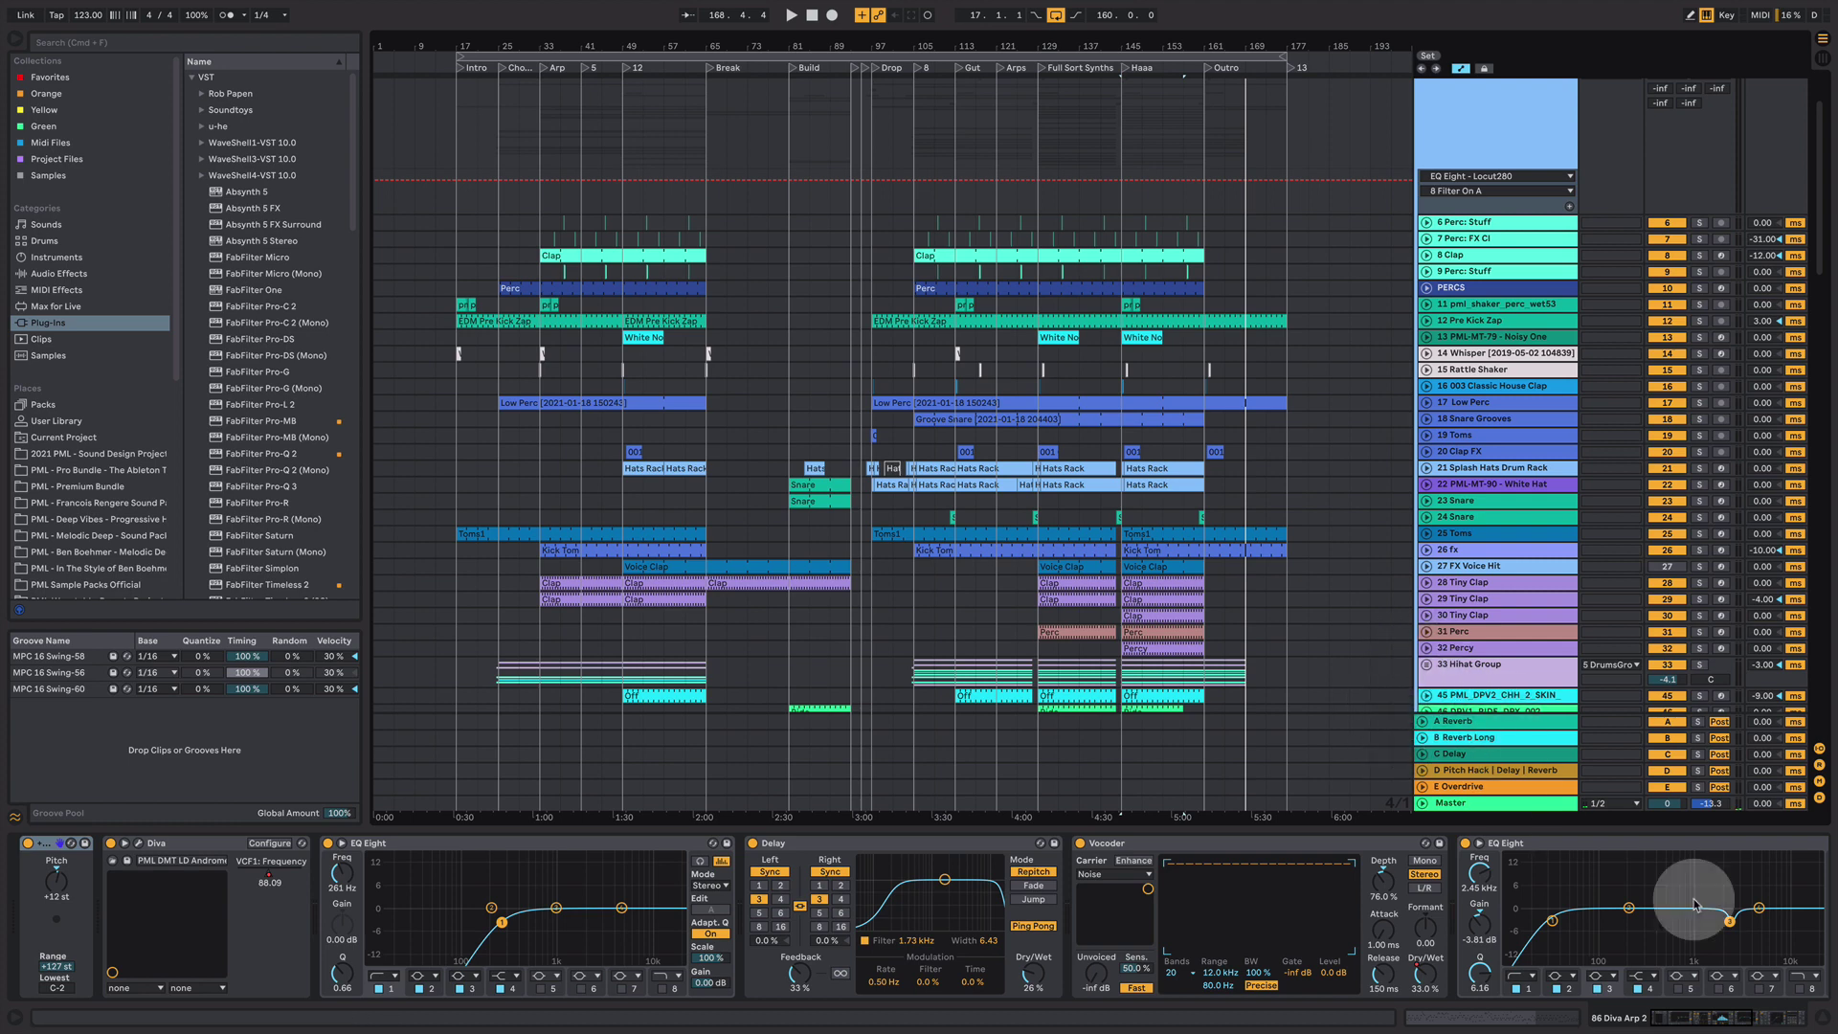
{"action": "left_click", "coordinate": [1824, 1014]}
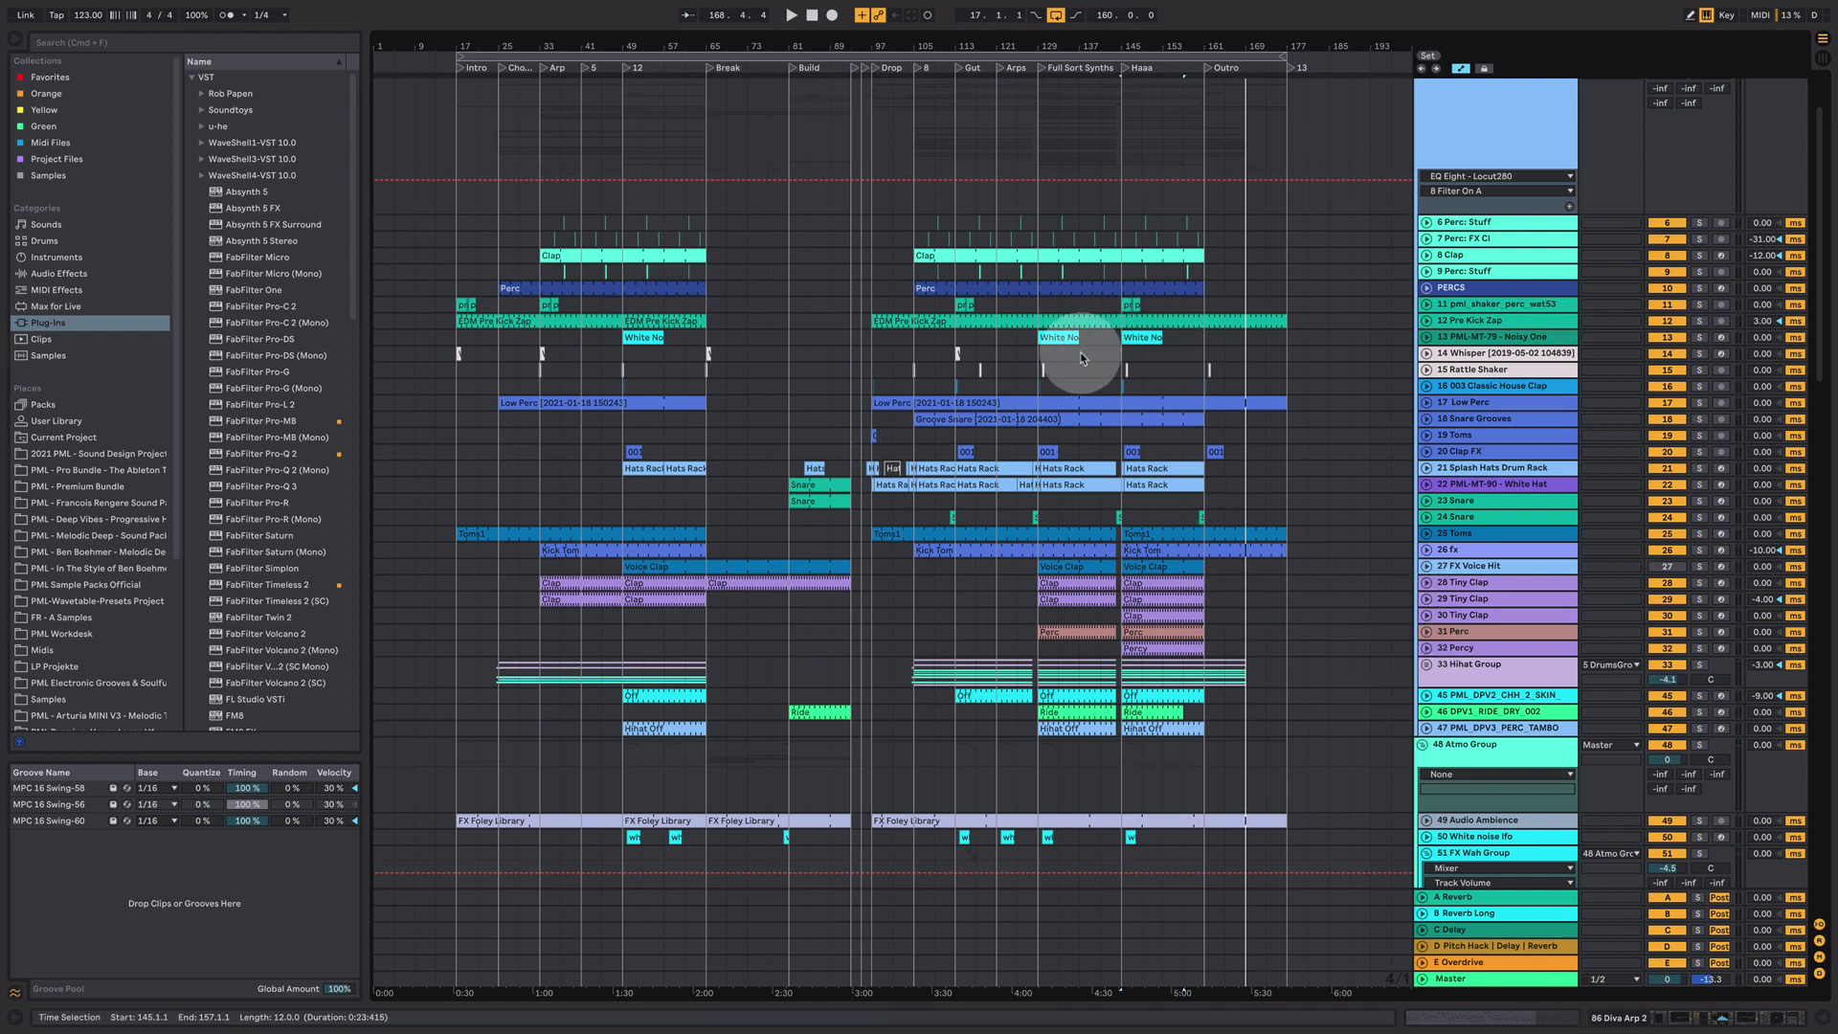
{"action": "scroll", "coordinate": [1170, 508], "scroll_direction": "up", "scroll_amount": 2}
{"action": "scroll", "coordinate": [1173, 497], "scroll_direction": "up", "scroll_amount": 2}
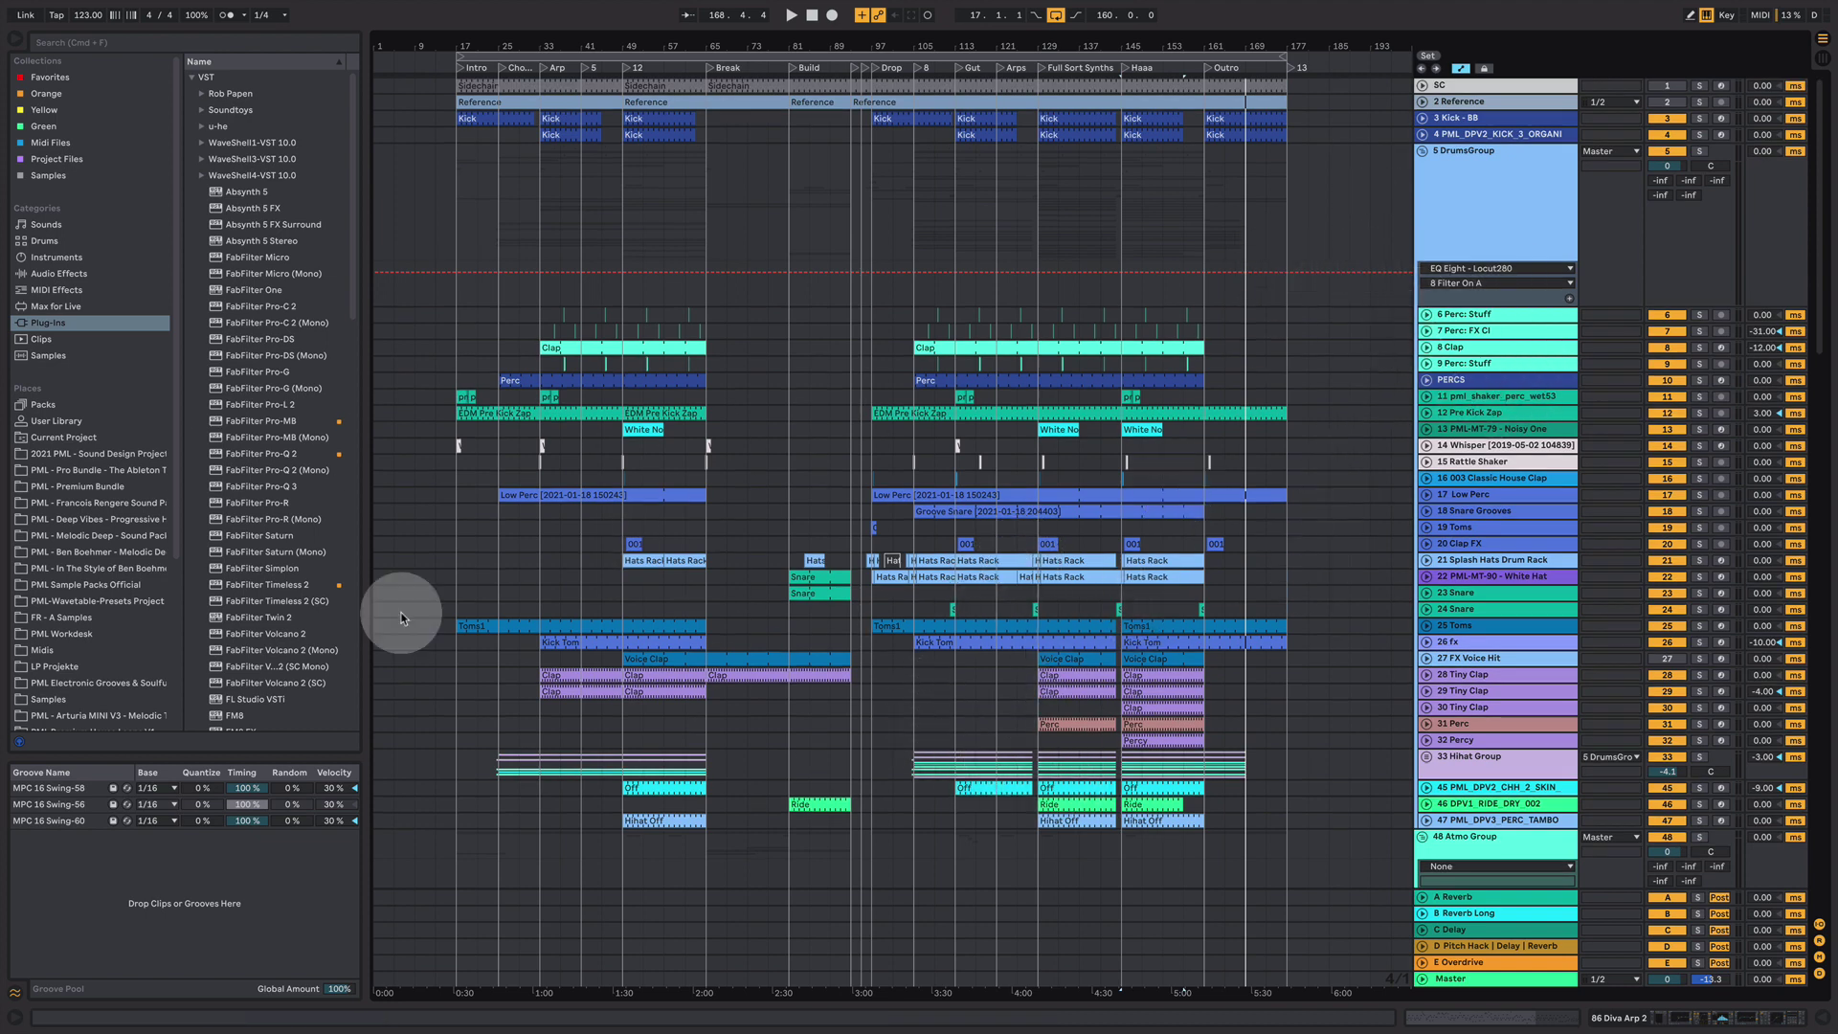
- Fold the FX Wah Group and the Diva bass track
{"action": "scroll", "coordinate": [1057, 863], "scroll_direction": "down", "scroll_amount": 4}
{"action": "scroll", "coordinate": [1053, 869], "scroll_direction": "down", "scroll_amount": 3}
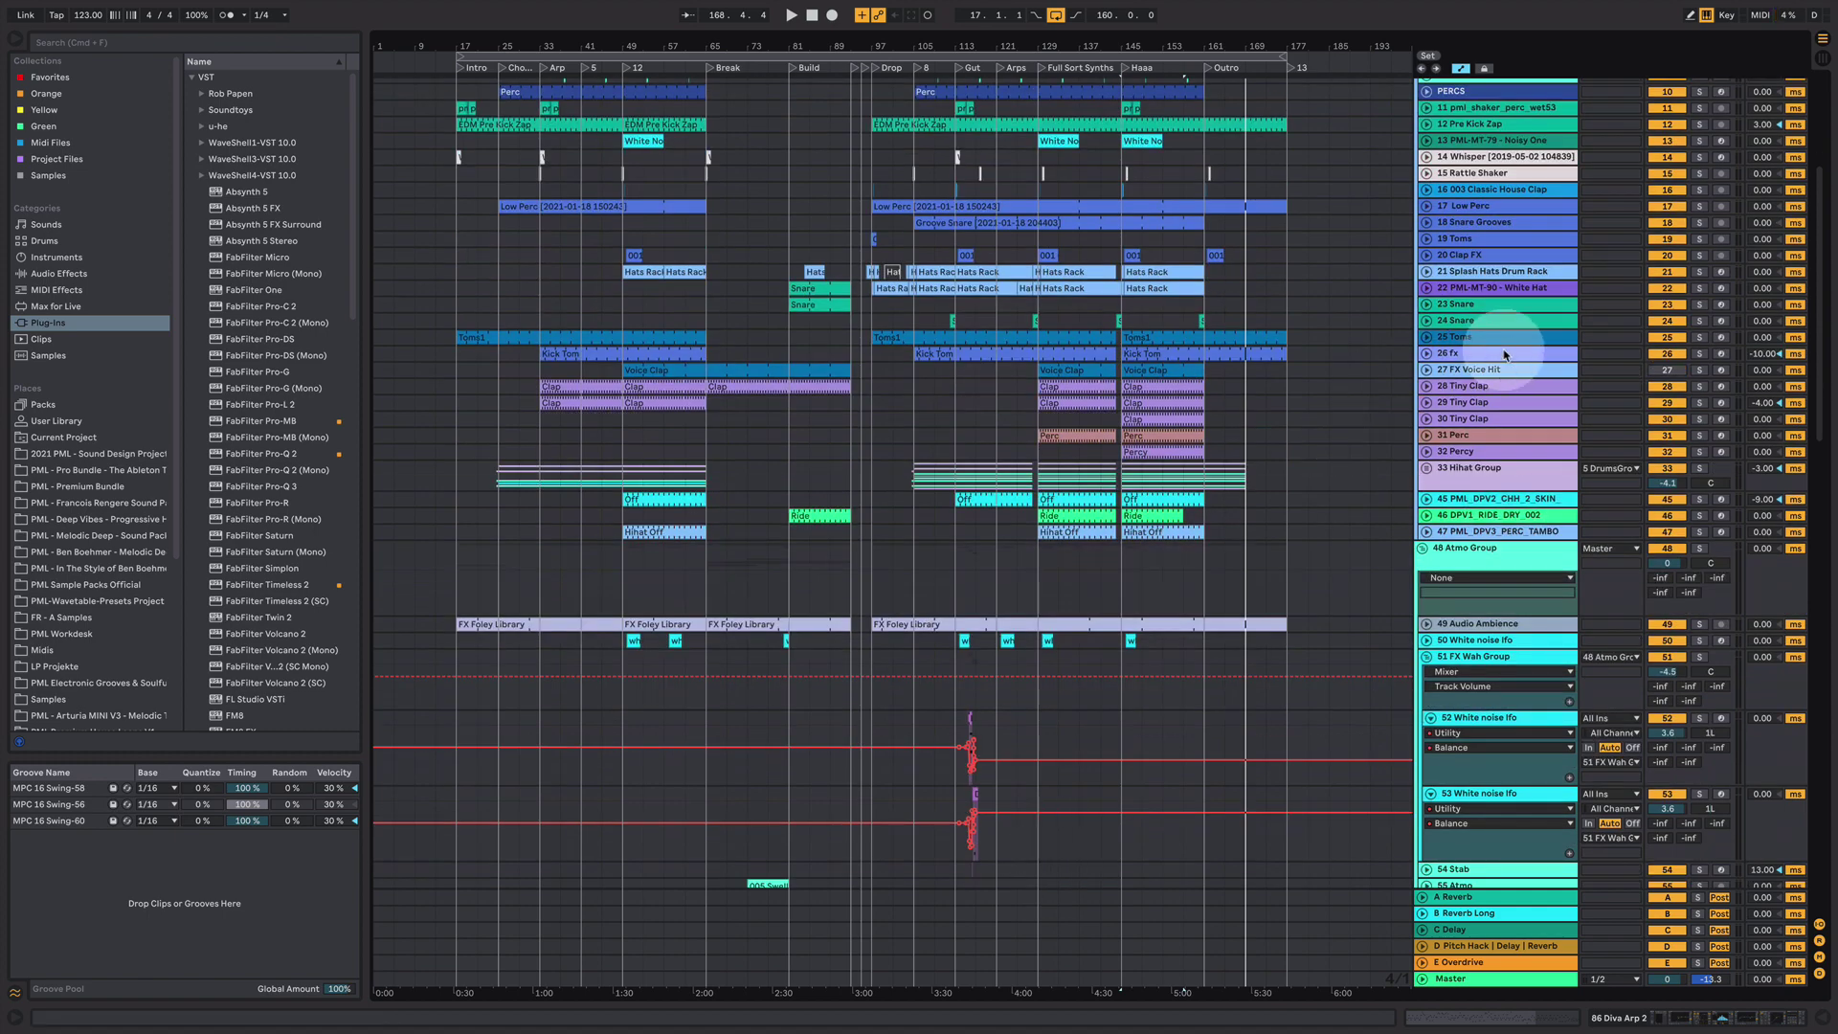
{"action": "scroll", "coordinate": [1249, 560], "scroll_direction": "down", "scroll_amount": 4}
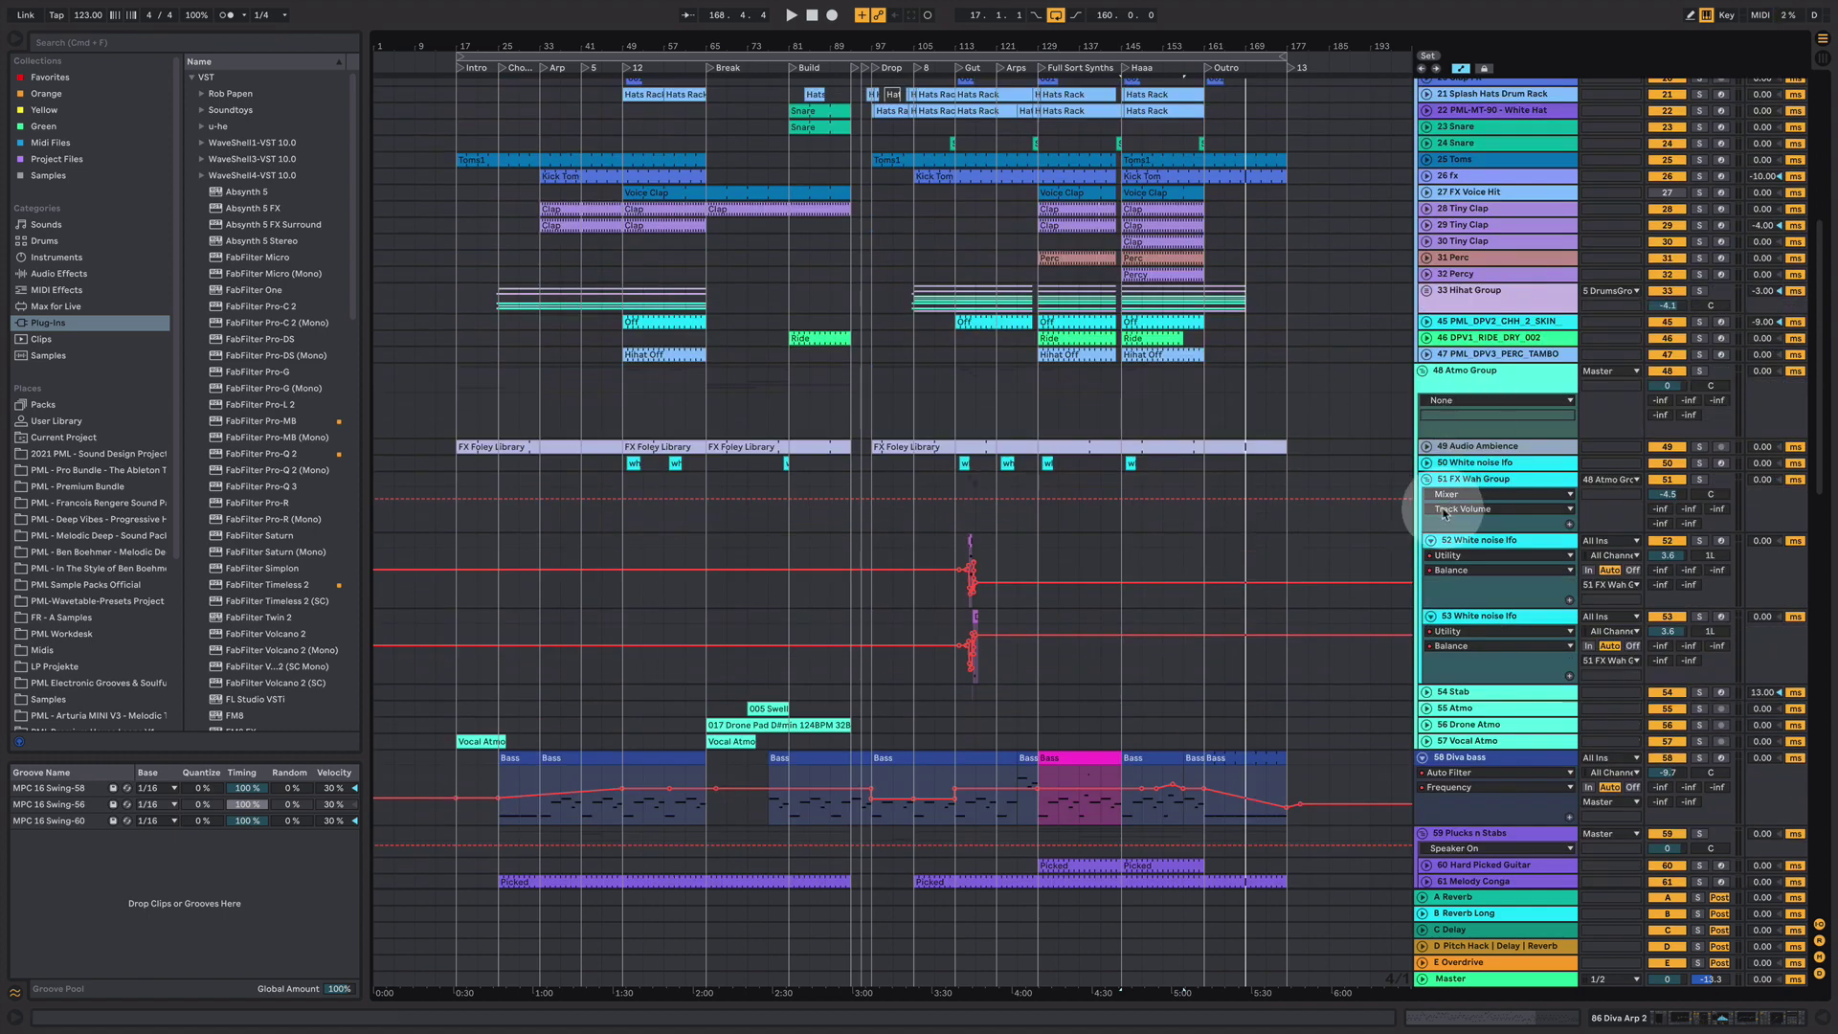
{"action": "left_click", "coordinate": [1427, 479]}
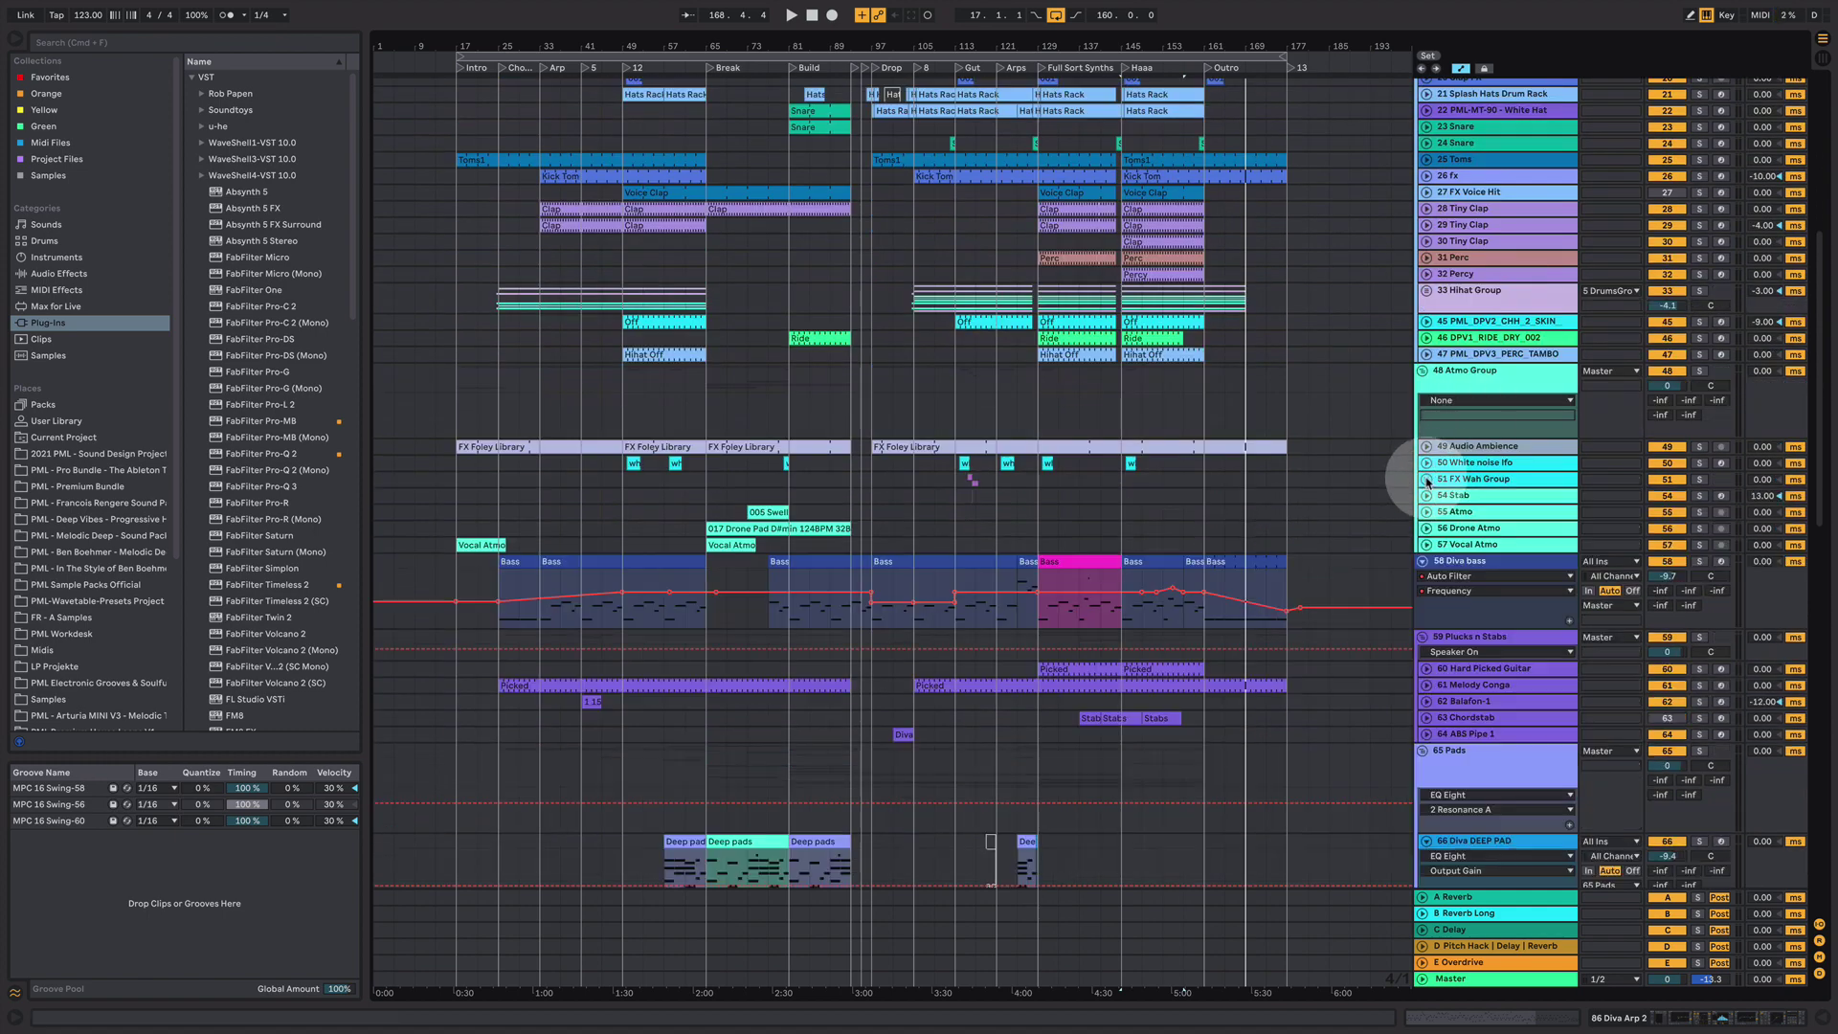
{"action": "left_click", "coordinate": [1423, 562]}
- Fold the Diva DEEP PAD, Mid Pad - Diva and Mid tracks within the Pads group
{"action": "scroll", "coordinate": [976, 771], "scroll_direction": "down", "scroll_amount": 5}
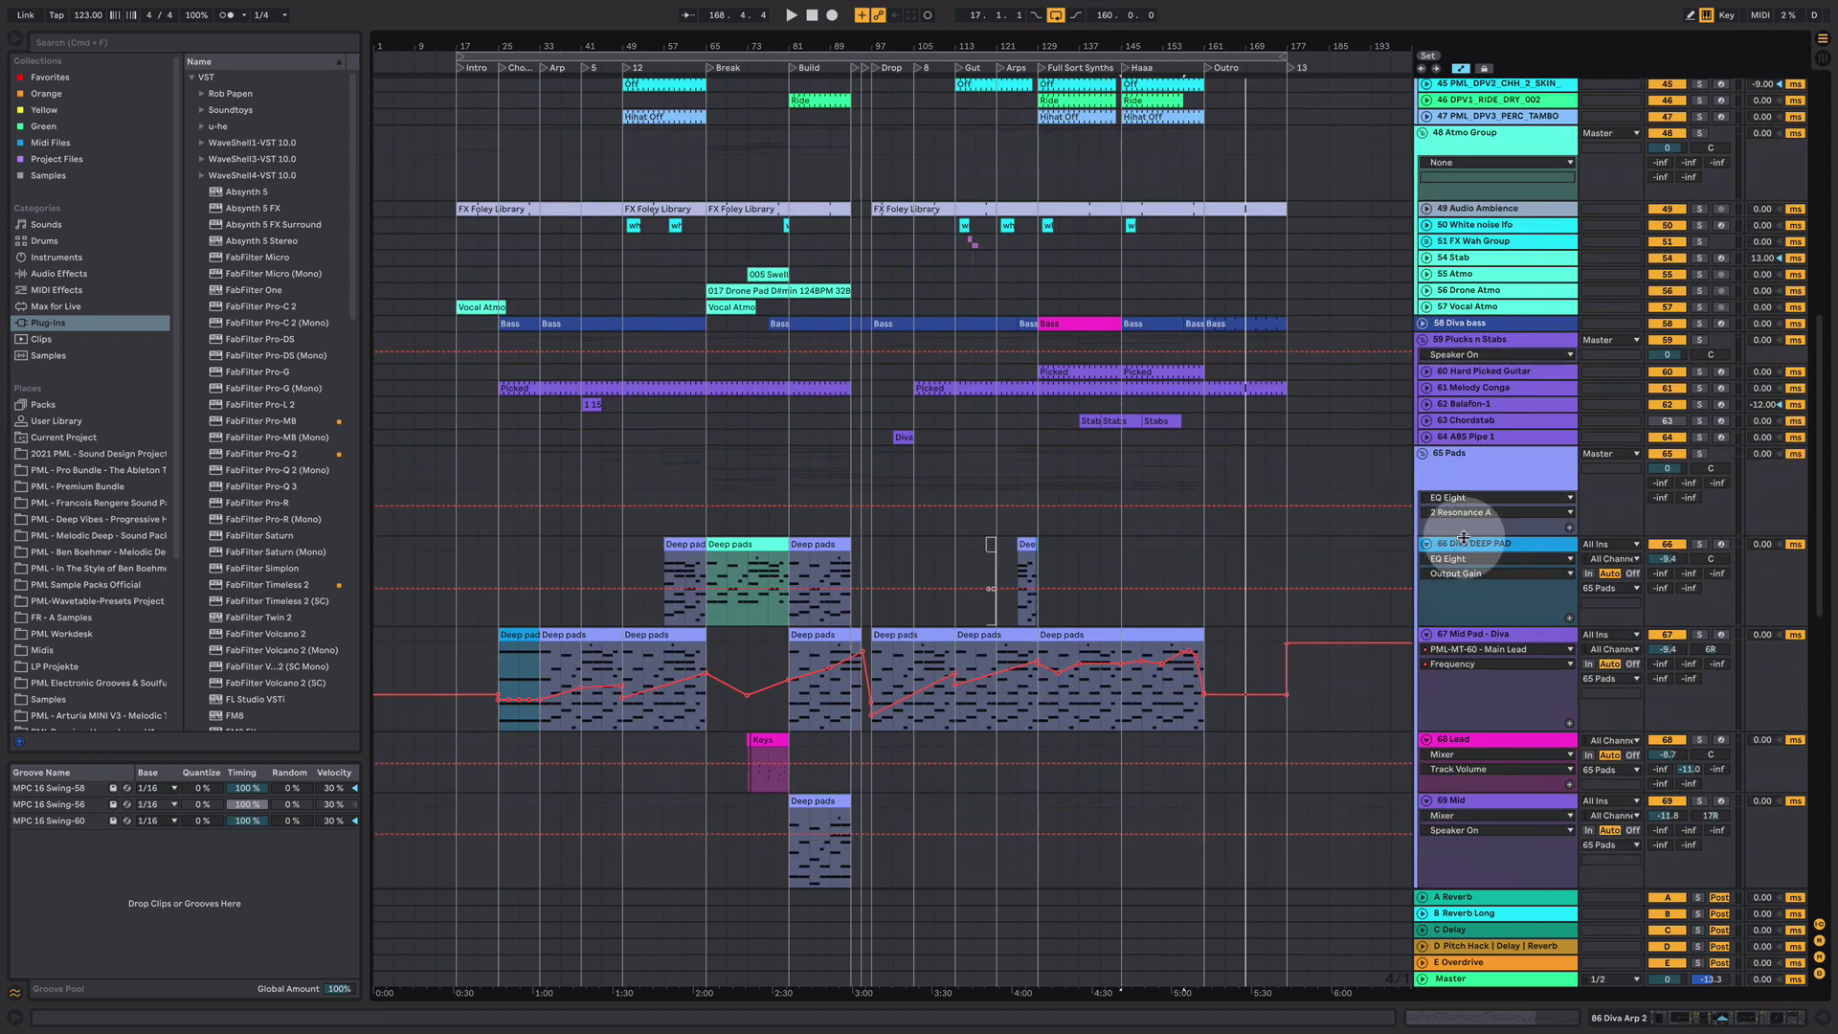
{"action": "left_click", "coordinate": [1425, 545]}
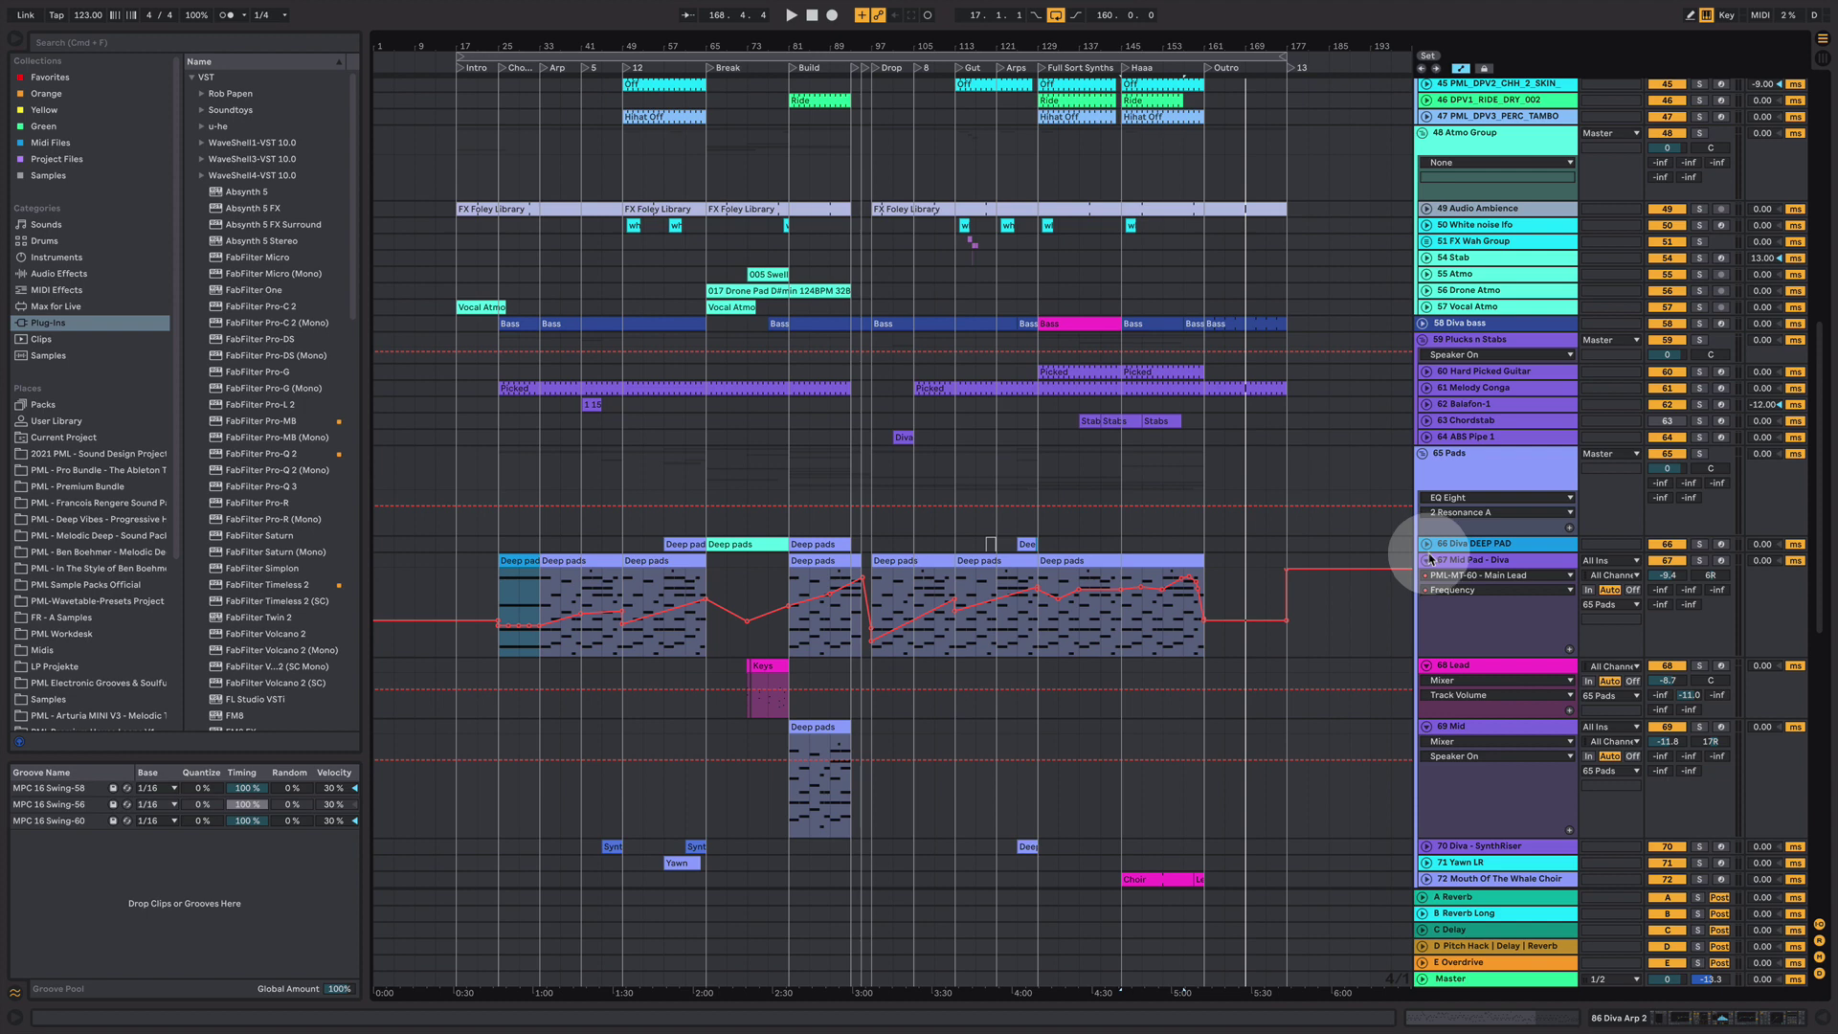
{"action": "left_click", "coordinate": [1426, 559]}
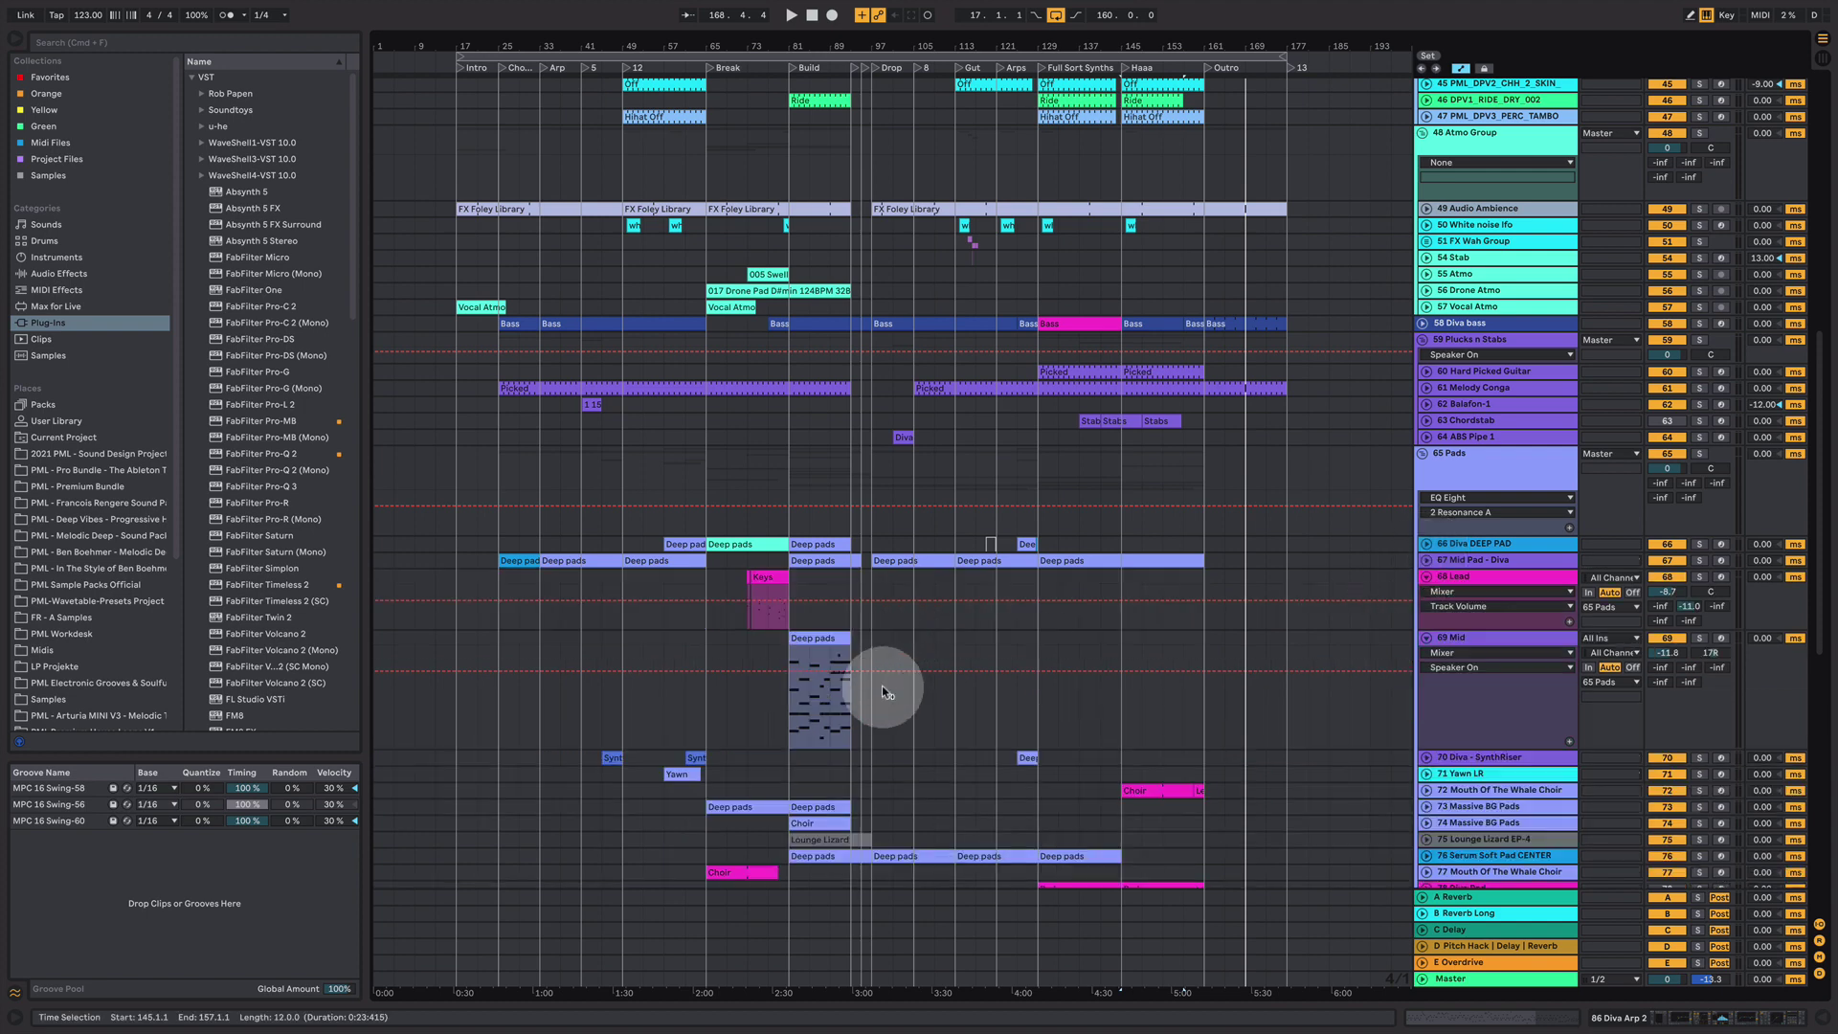
{"action": "left_click", "coordinate": [1426, 638]}
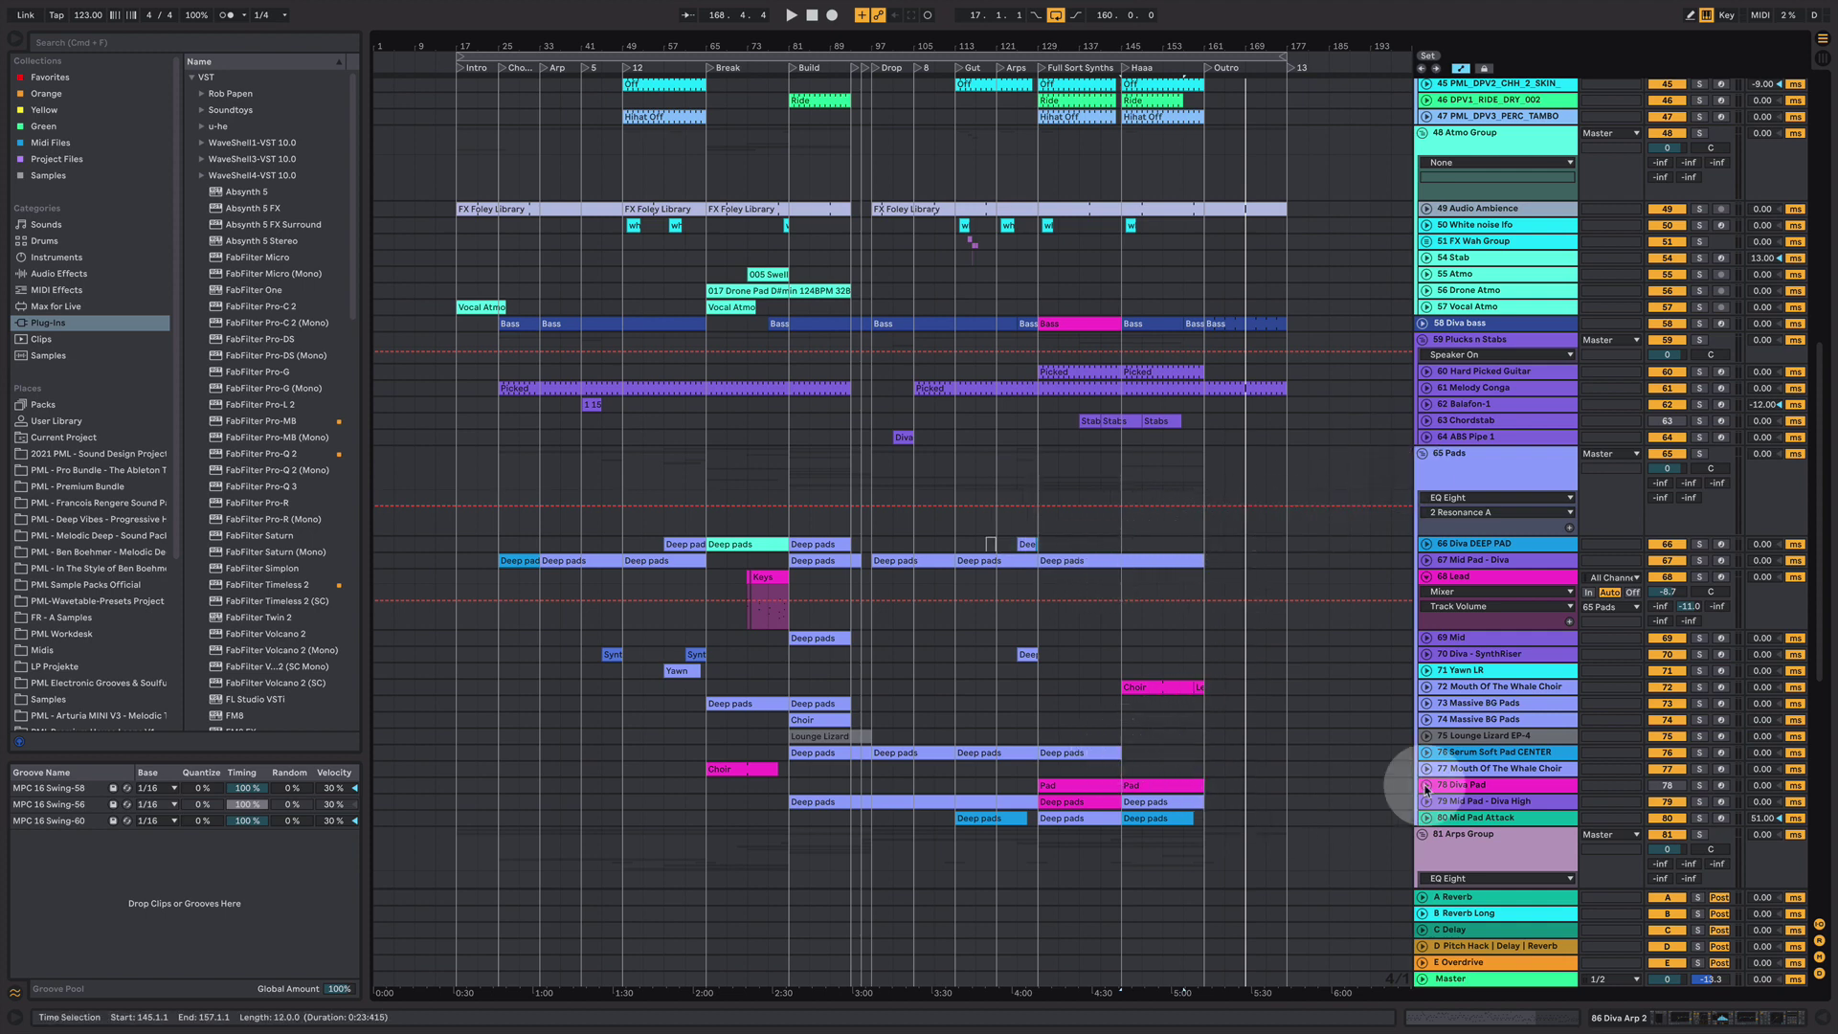
- Examine how the drum, atmo, bass, pluck and pad clips are layered across the full arrangement from Intro to Outro
{"action": "scroll", "coordinate": [1009, 586], "scroll_direction": "up", "scroll_amount": 5}
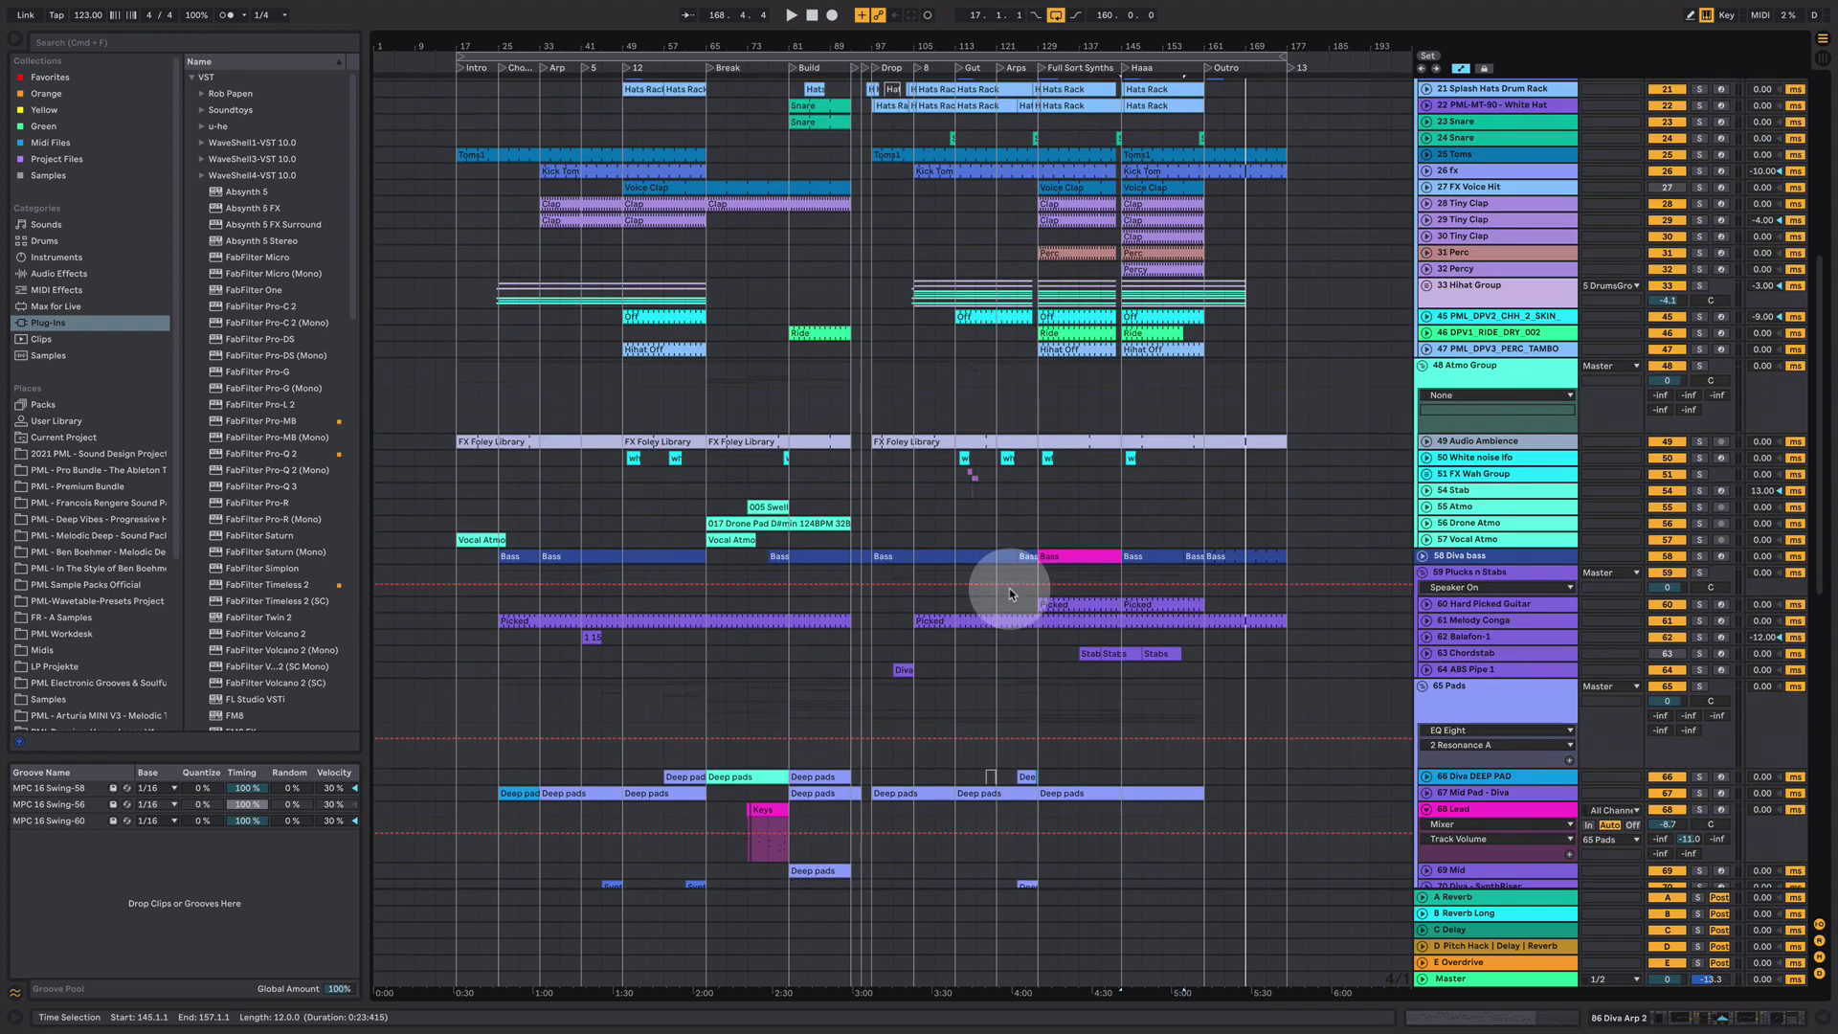
{"action": "scroll", "coordinate": [1010, 585], "scroll_direction": "up", "scroll_amount": 3}
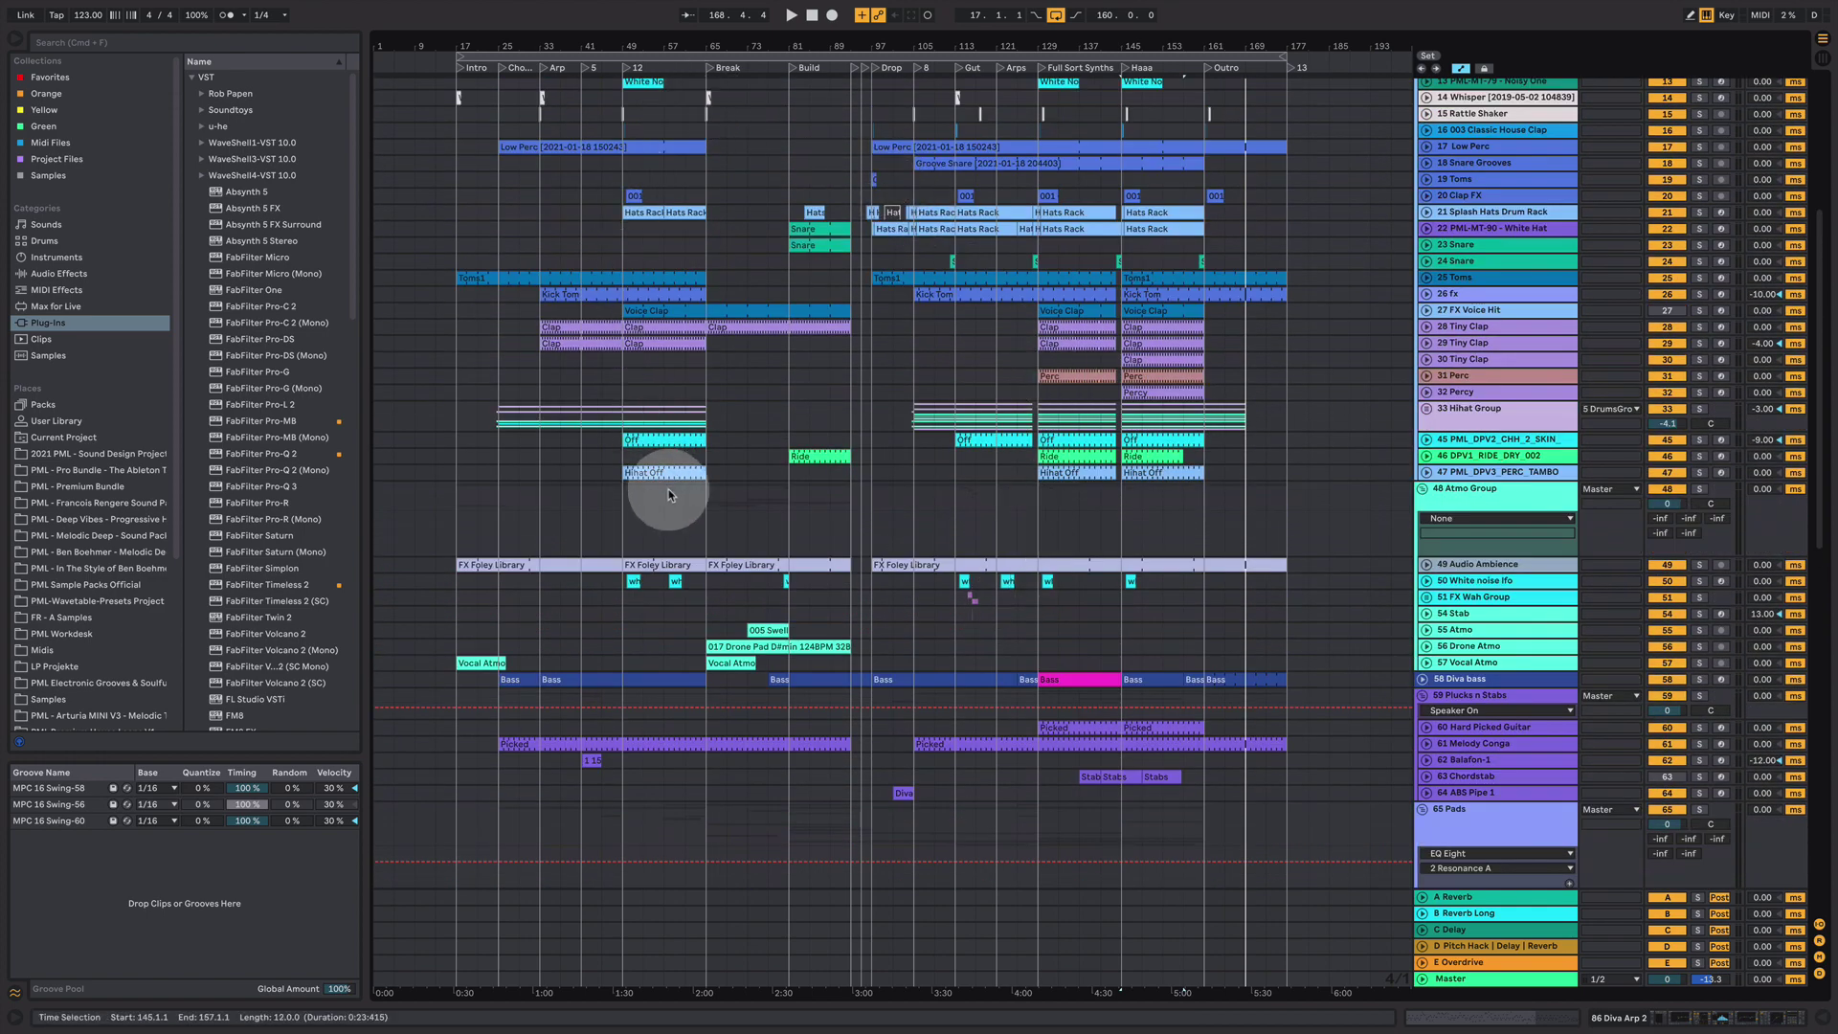
{"action": "scroll", "coordinate": [617, 297], "scroll_direction": "up", "scroll_amount": 1}
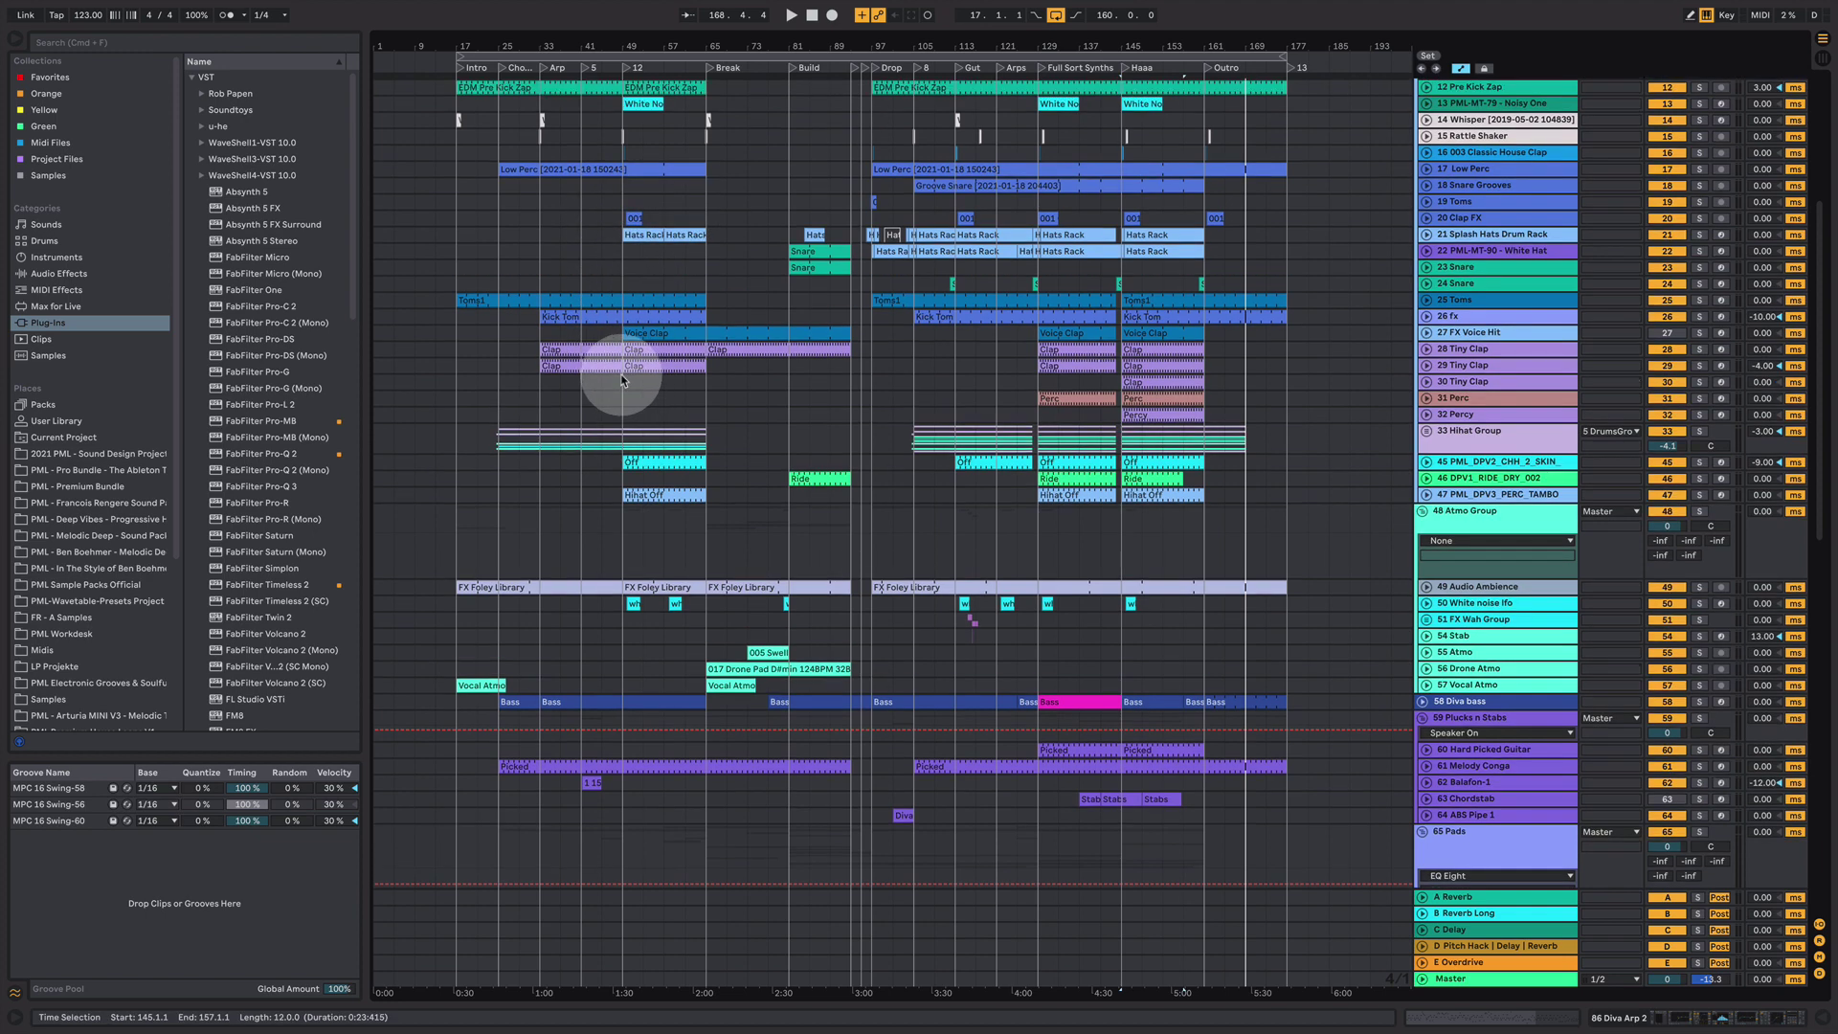
{"action": "scroll", "coordinate": [622, 380], "scroll_direction": "up", "scroll_amount": 4}
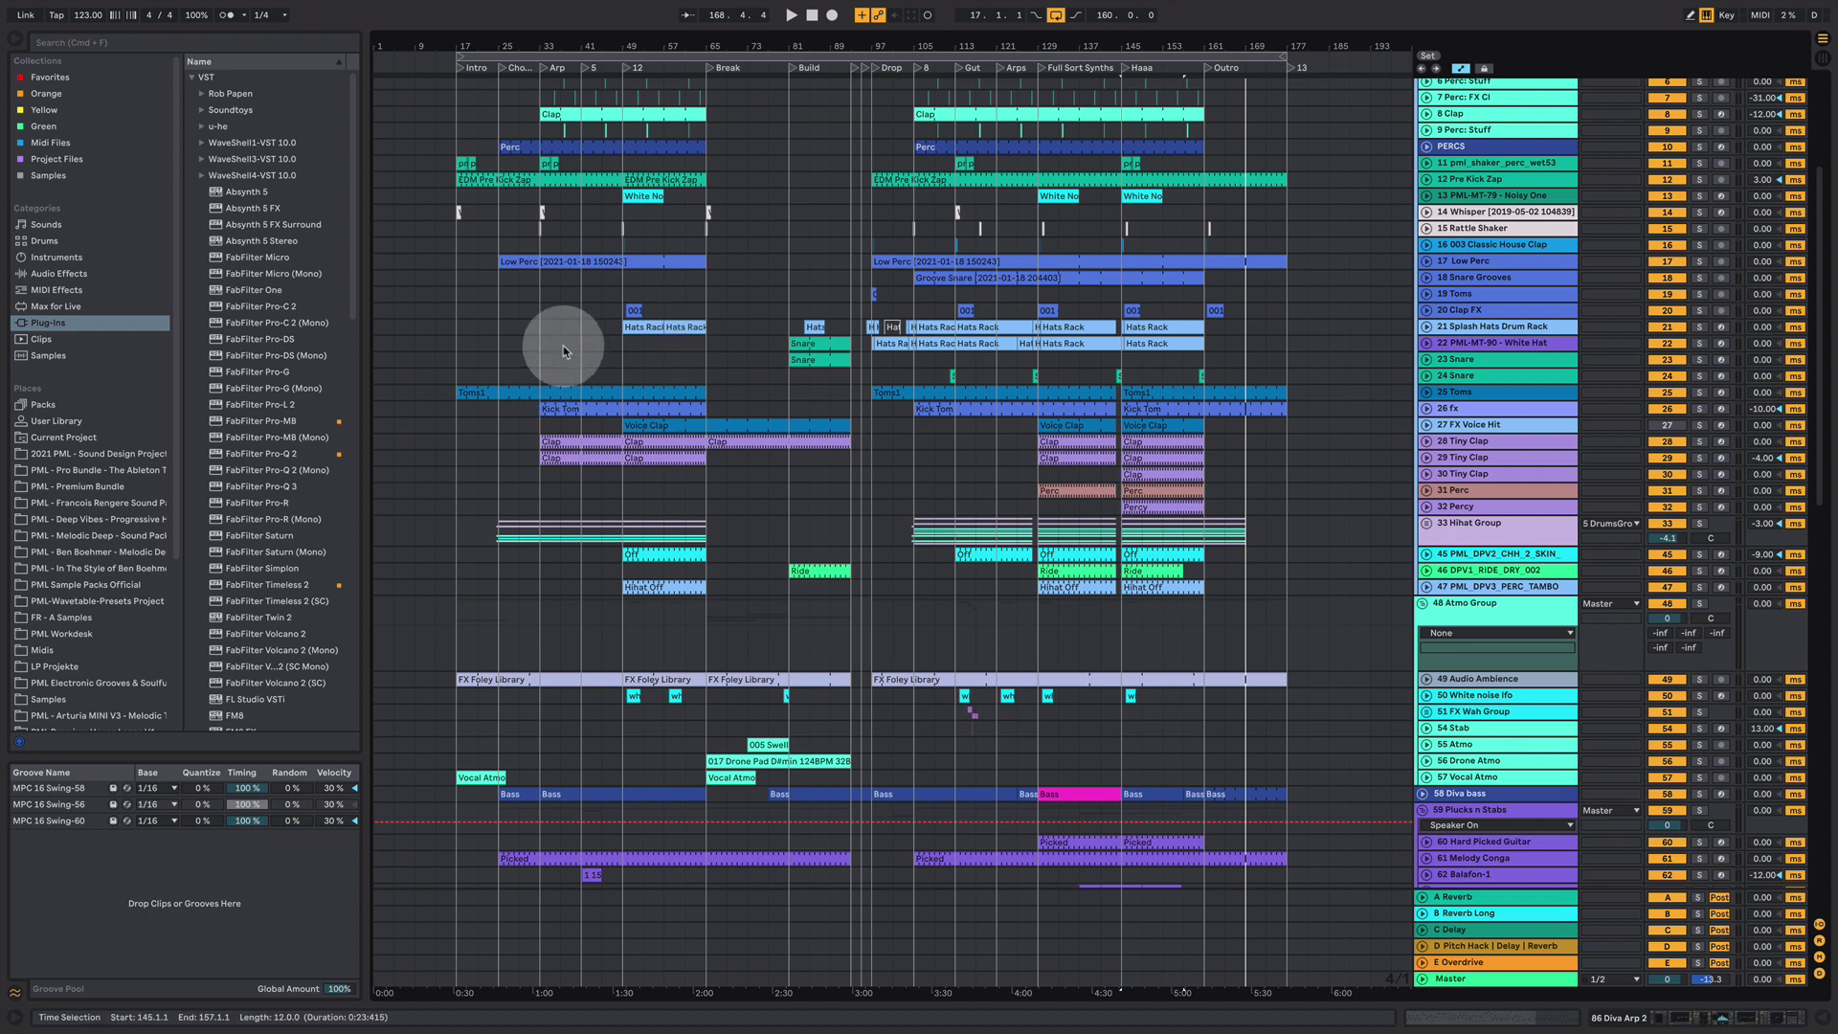
{"action": "scroll", "coordinate": [526, 598], "scroll_direction": "down", "scroll_amount": 5}
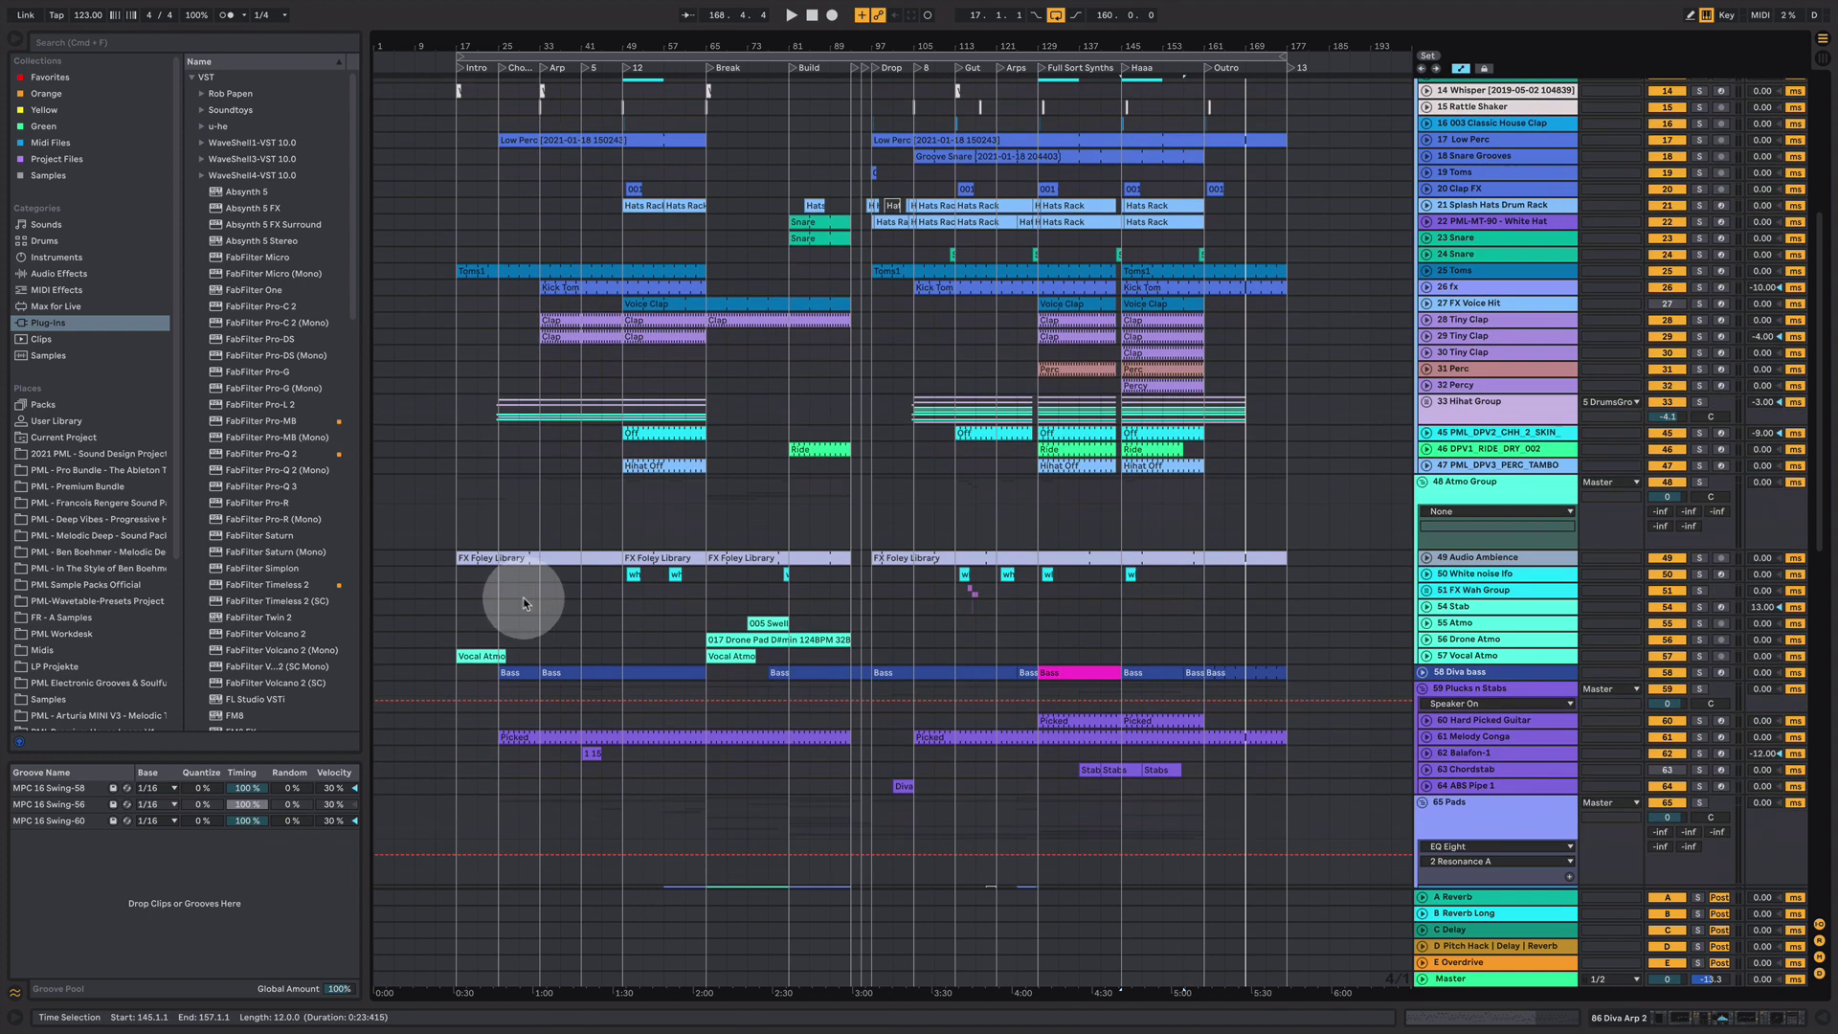
{"action": "scroll", "coordinate": [526, 597], "scroll_direction": "down", "scroll_amount": 7}
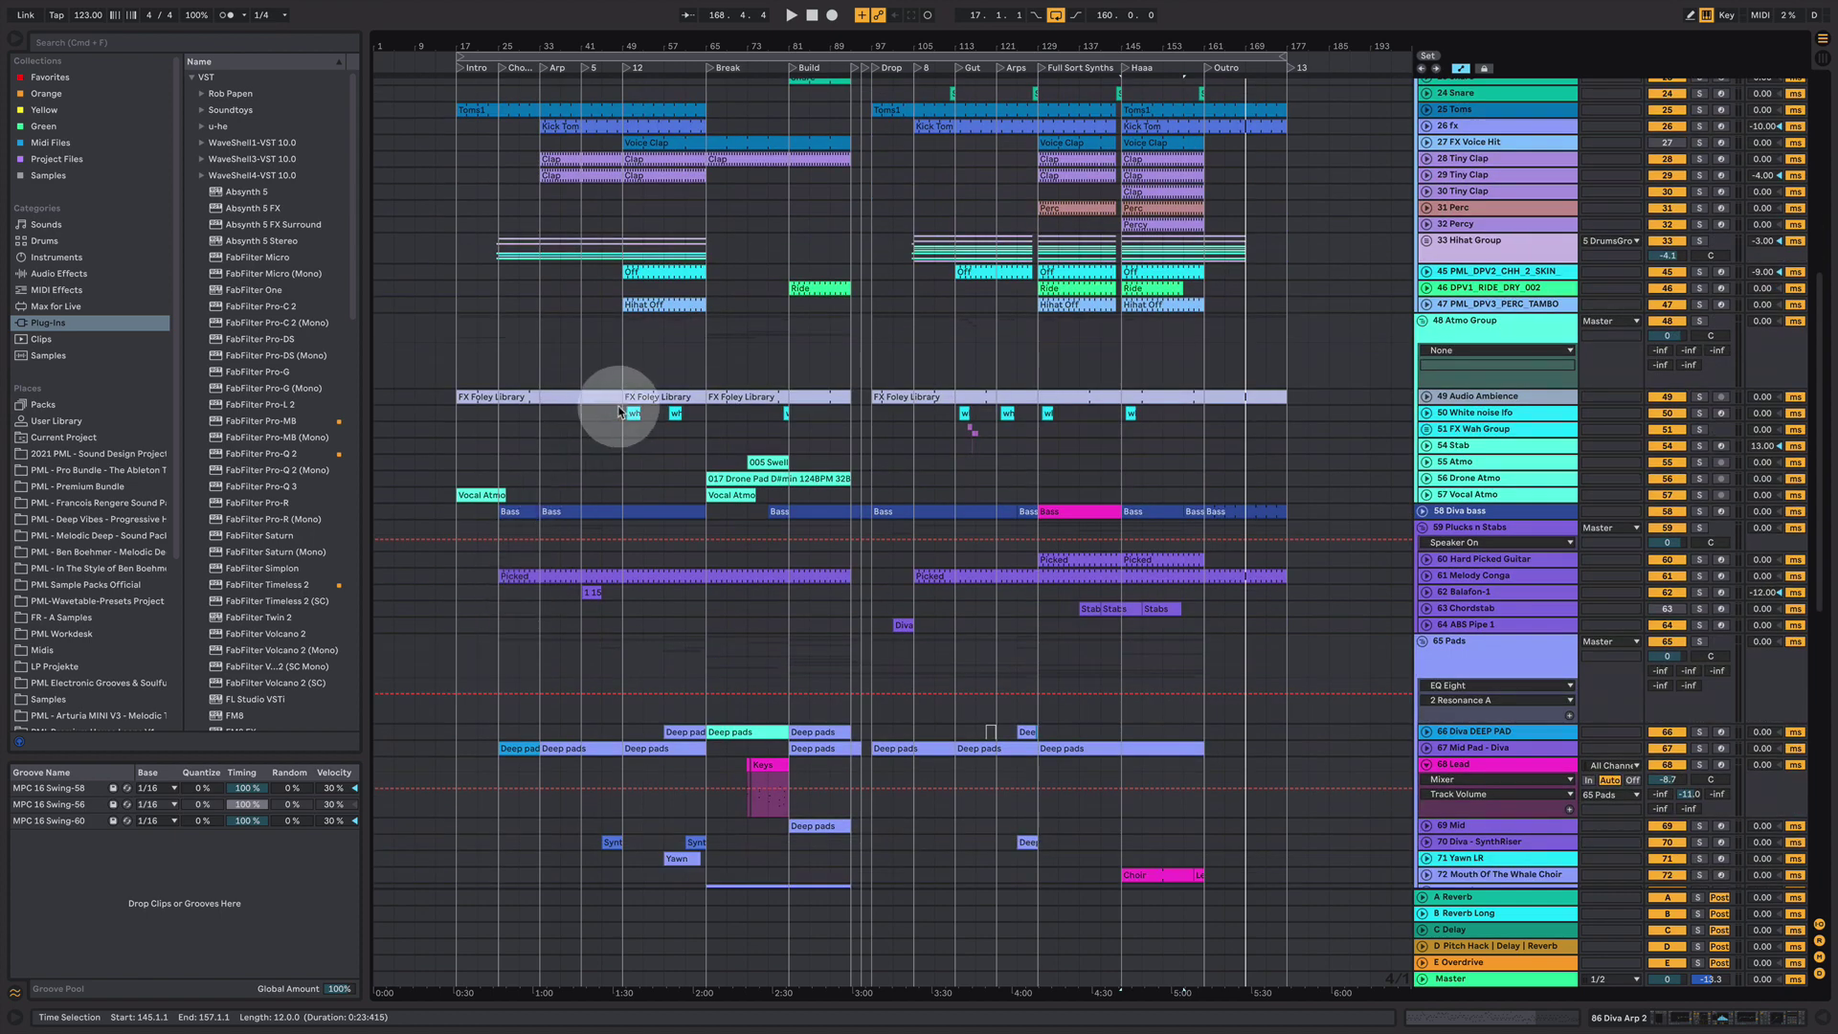
{"action": "scroll", "coordinate": [594, 533], "scroll_direction": "down", "scroll_amount": 5}
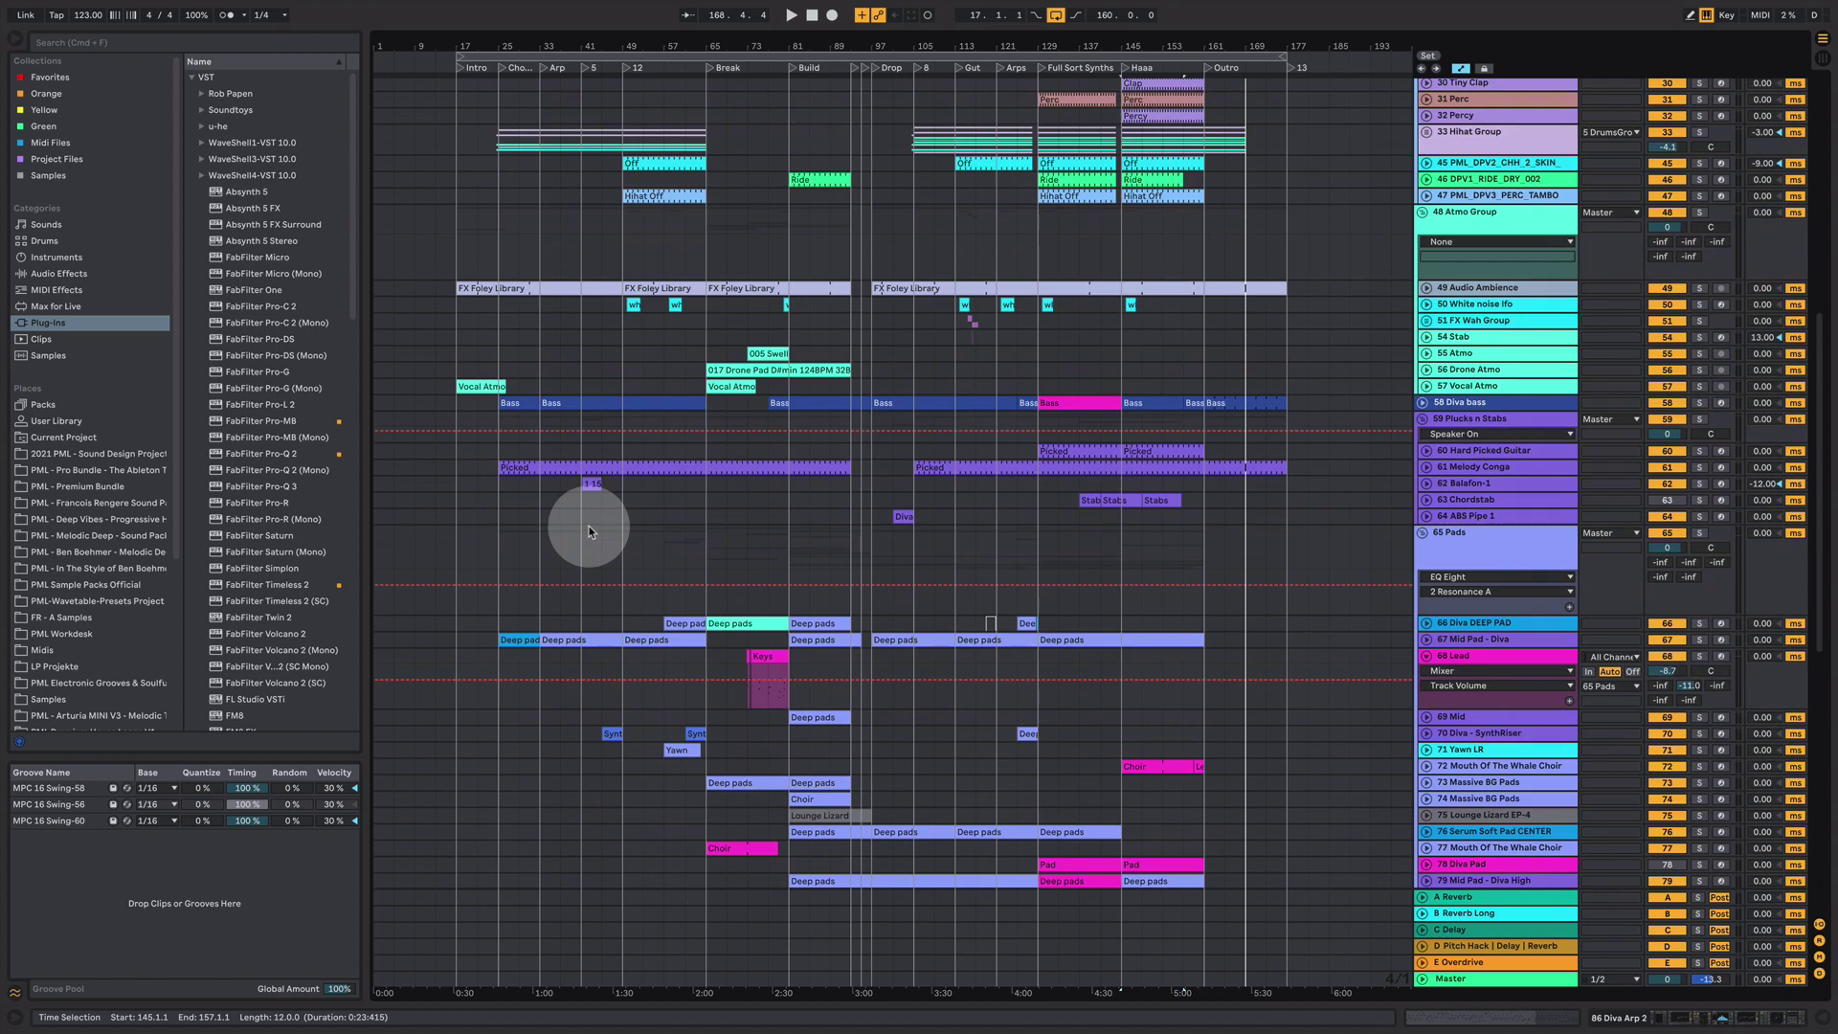
{"action": "scroll", "coordinate": [765, 641], "scroll_direction": "down", "scroll_amount": 3}
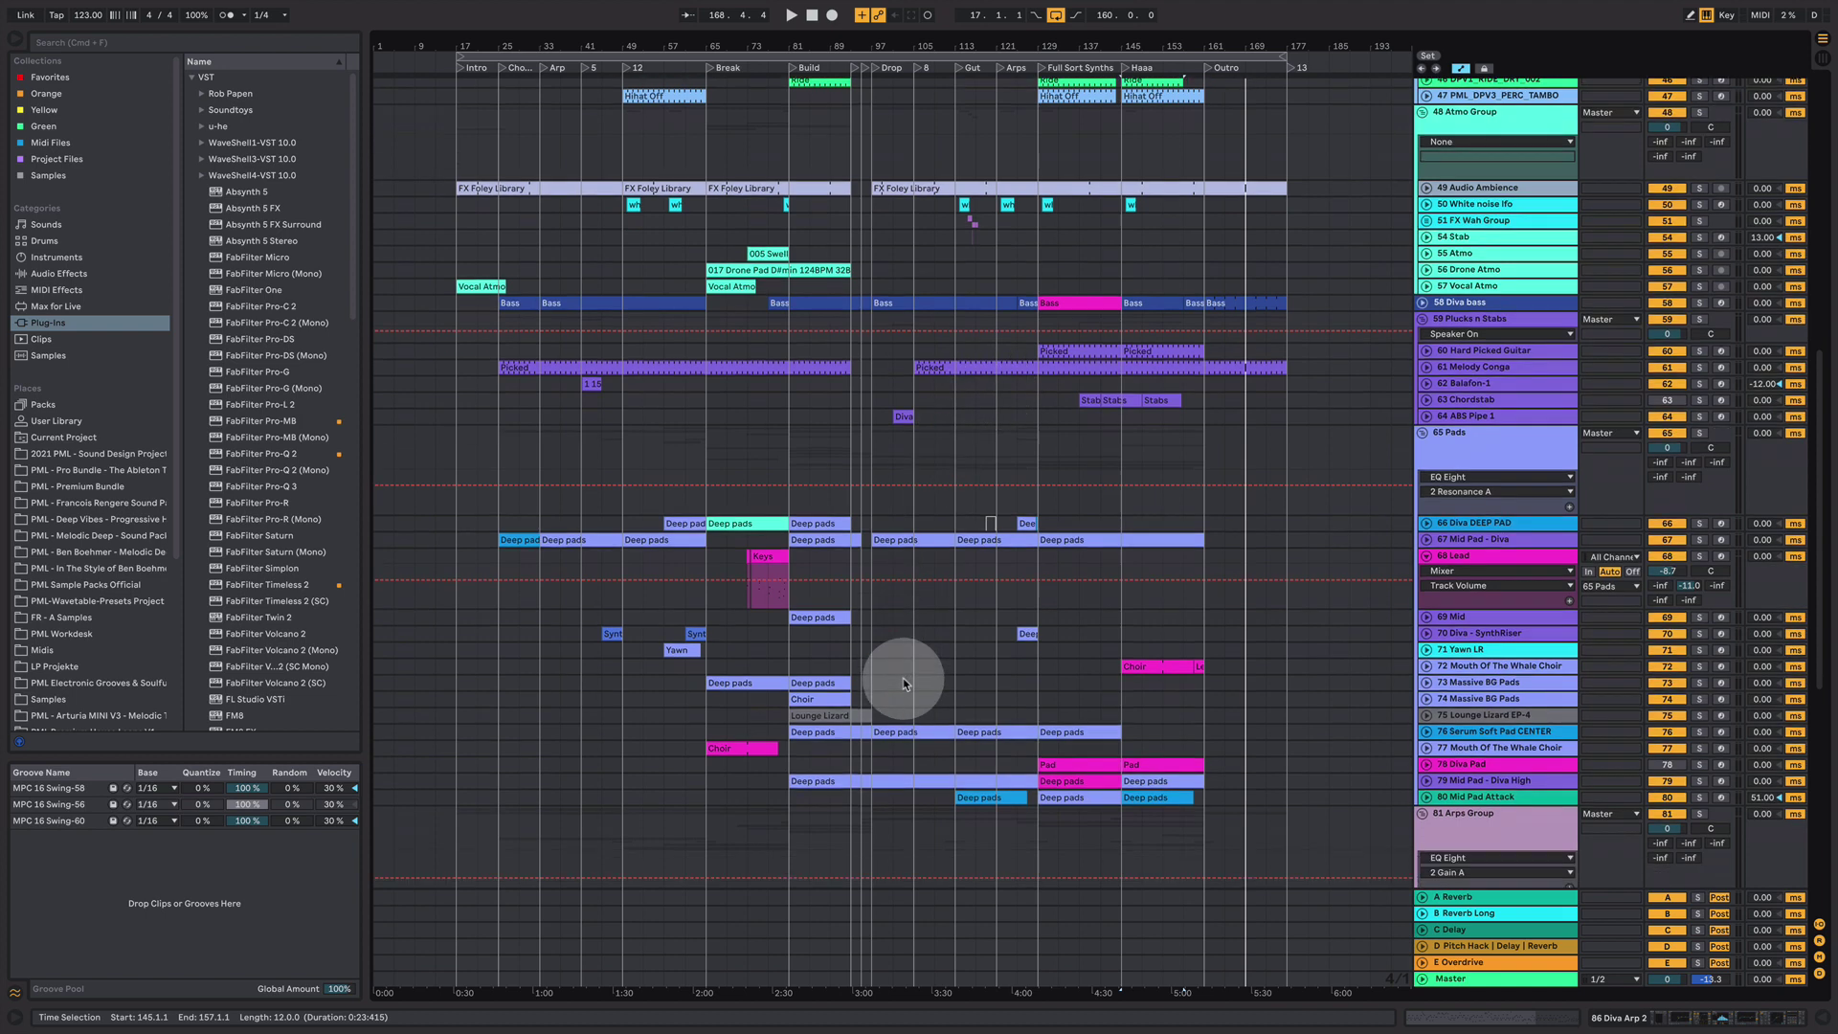
- Solo the Diva Arp 2 track in the Arps Group and play it from the start of Full Sort Synths at bar 129
{"action": "scroll", "coordinate": [904, 677], "scroll_direction": "down", "scroll_amount": 5}
{"action": "scroll", "coordinate": [904, 680], "scroll_direction": "down", "scroll_amount": 2}
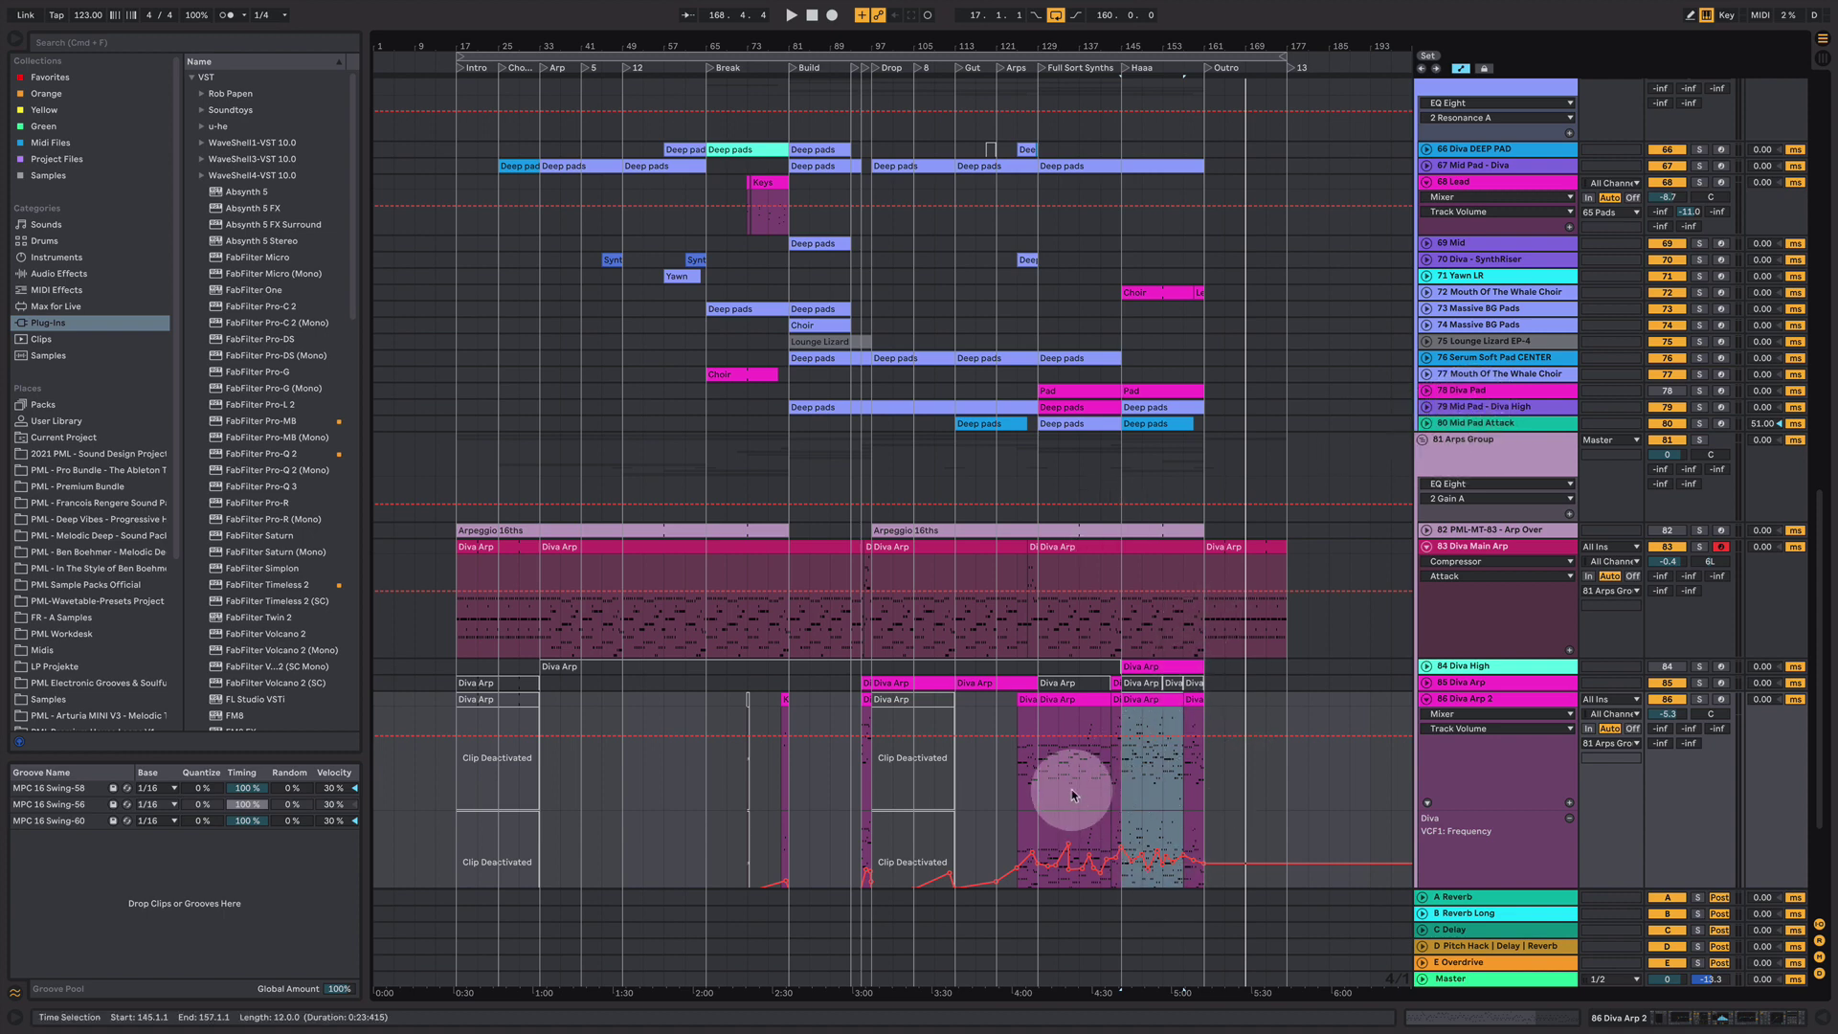
{"action": "left_click", "coordinate": [1044, 772]}
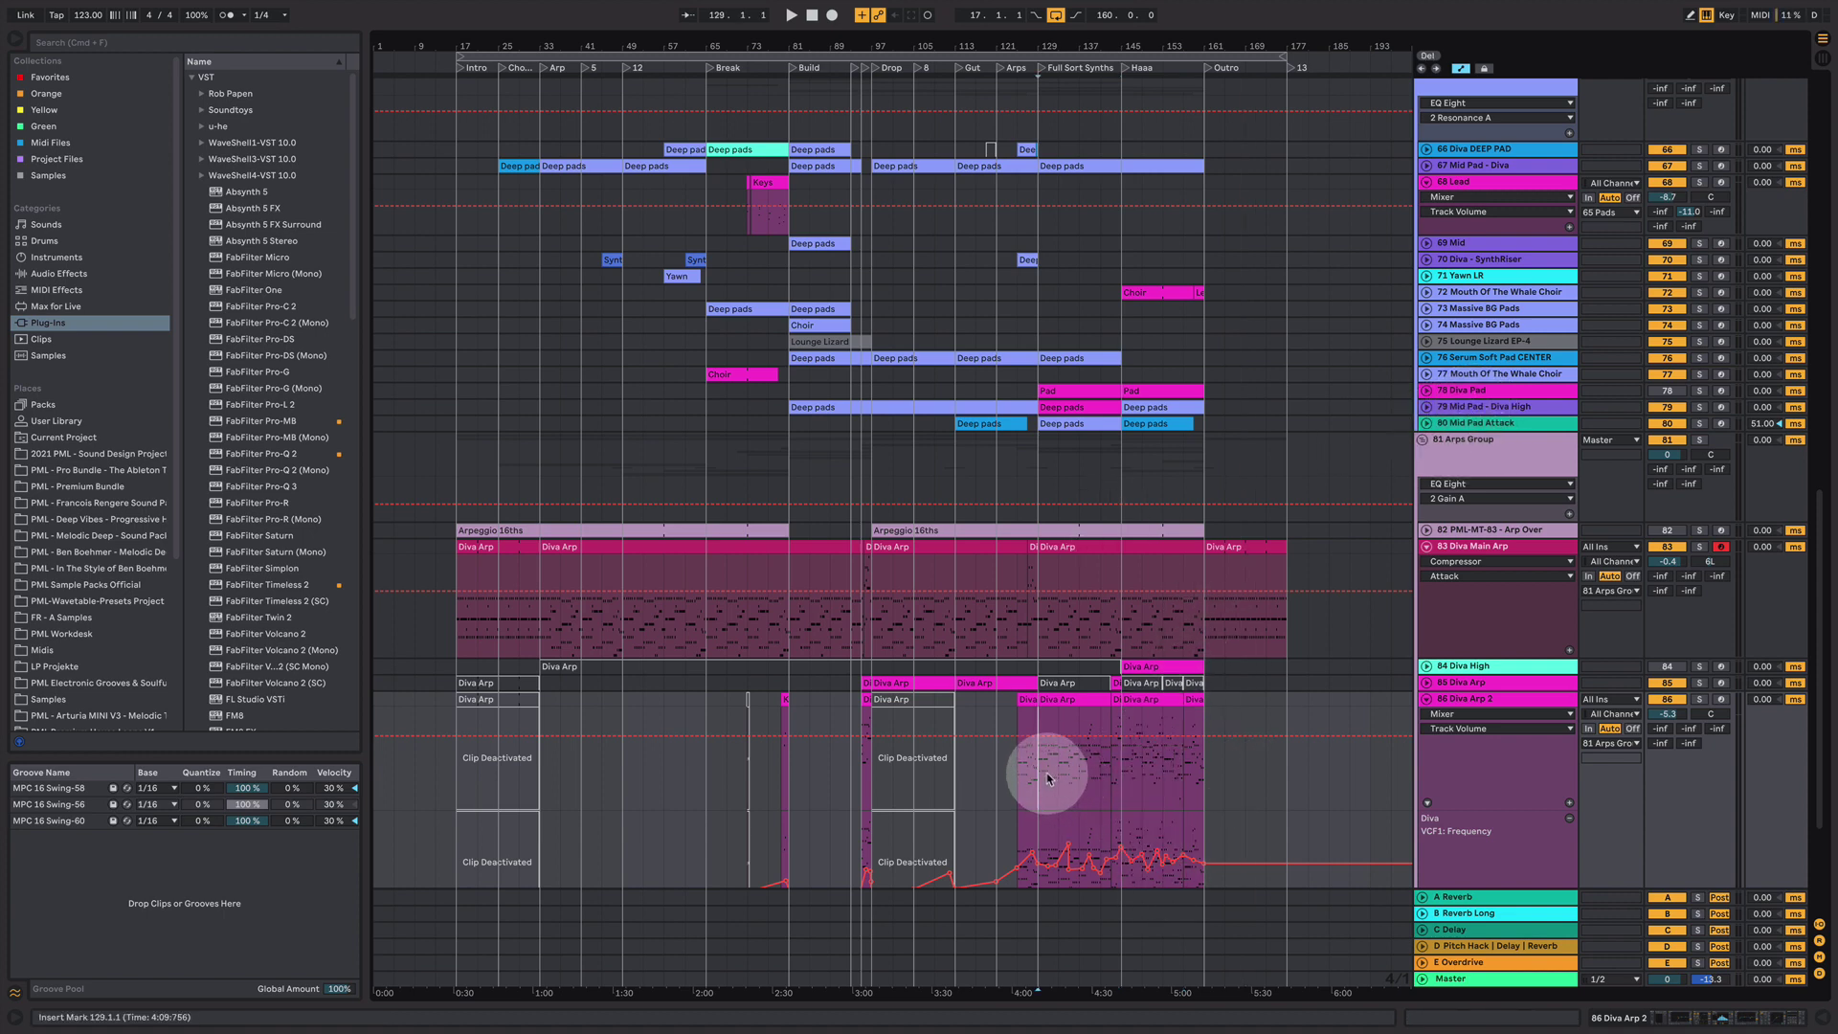
{"action": "left_click", "coordinate": [1699, 701]}
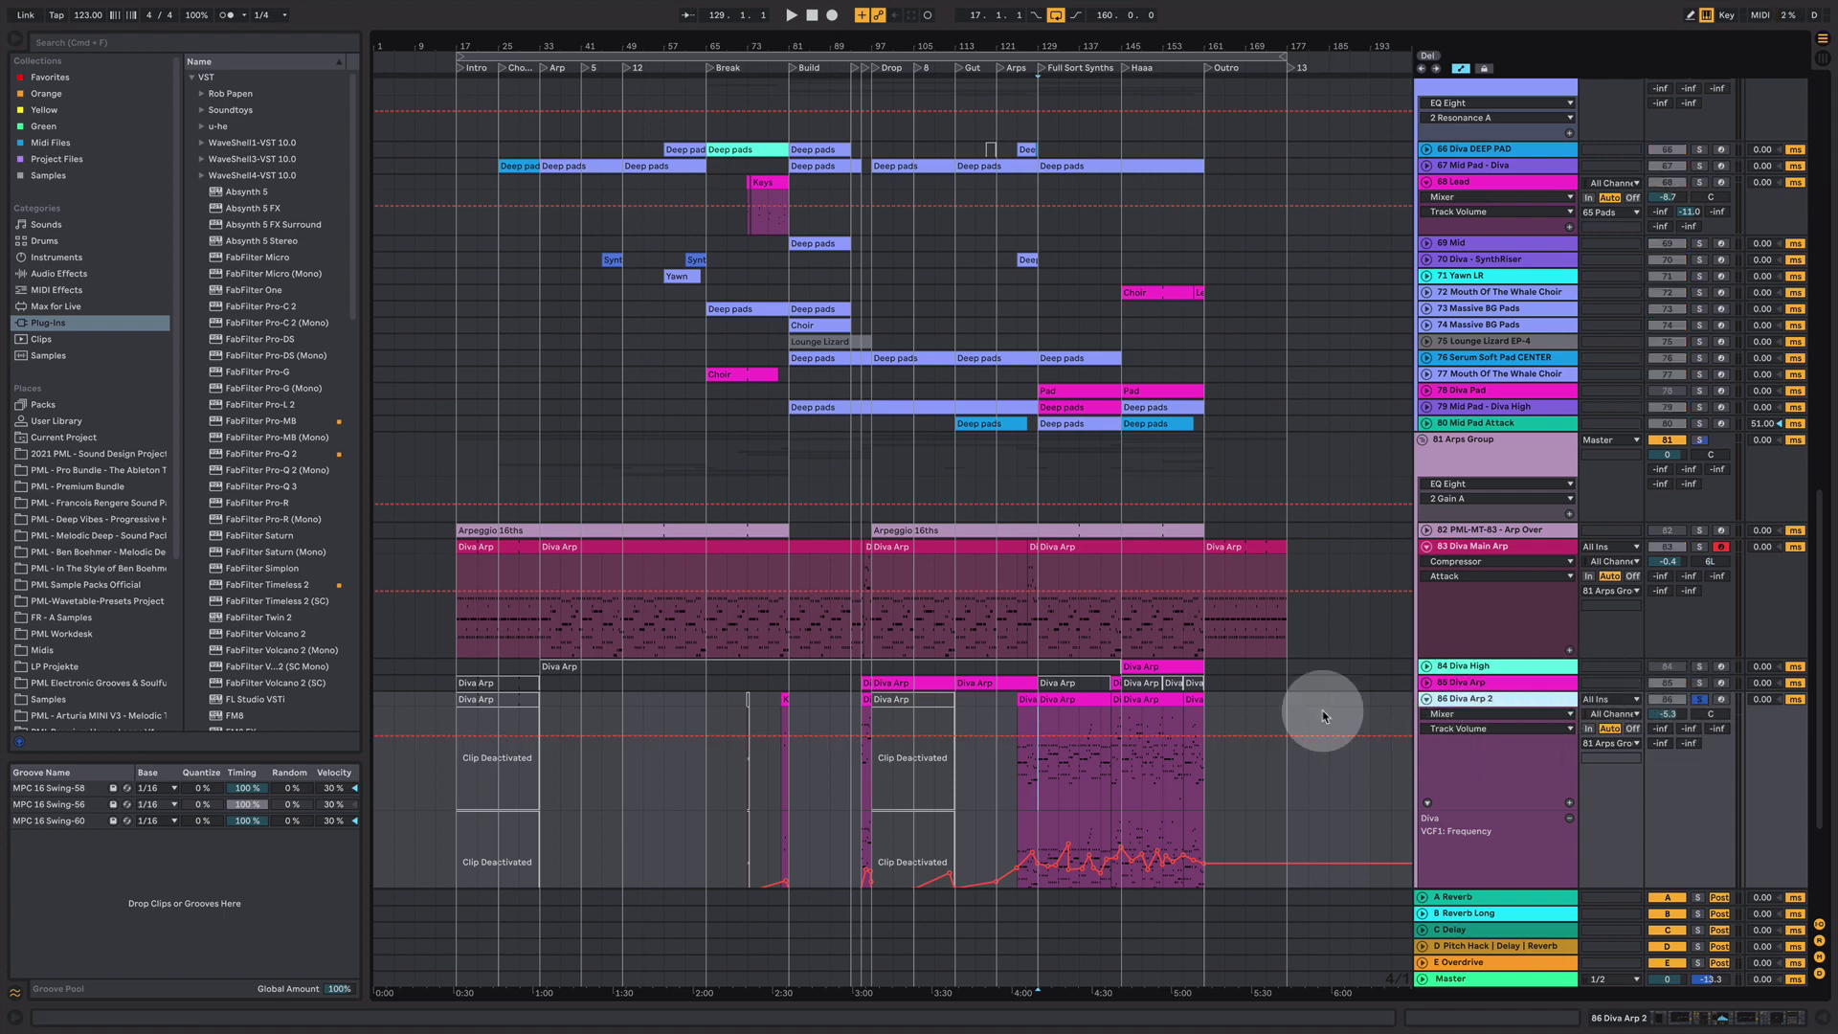
{"action": "key", "text": "space"}
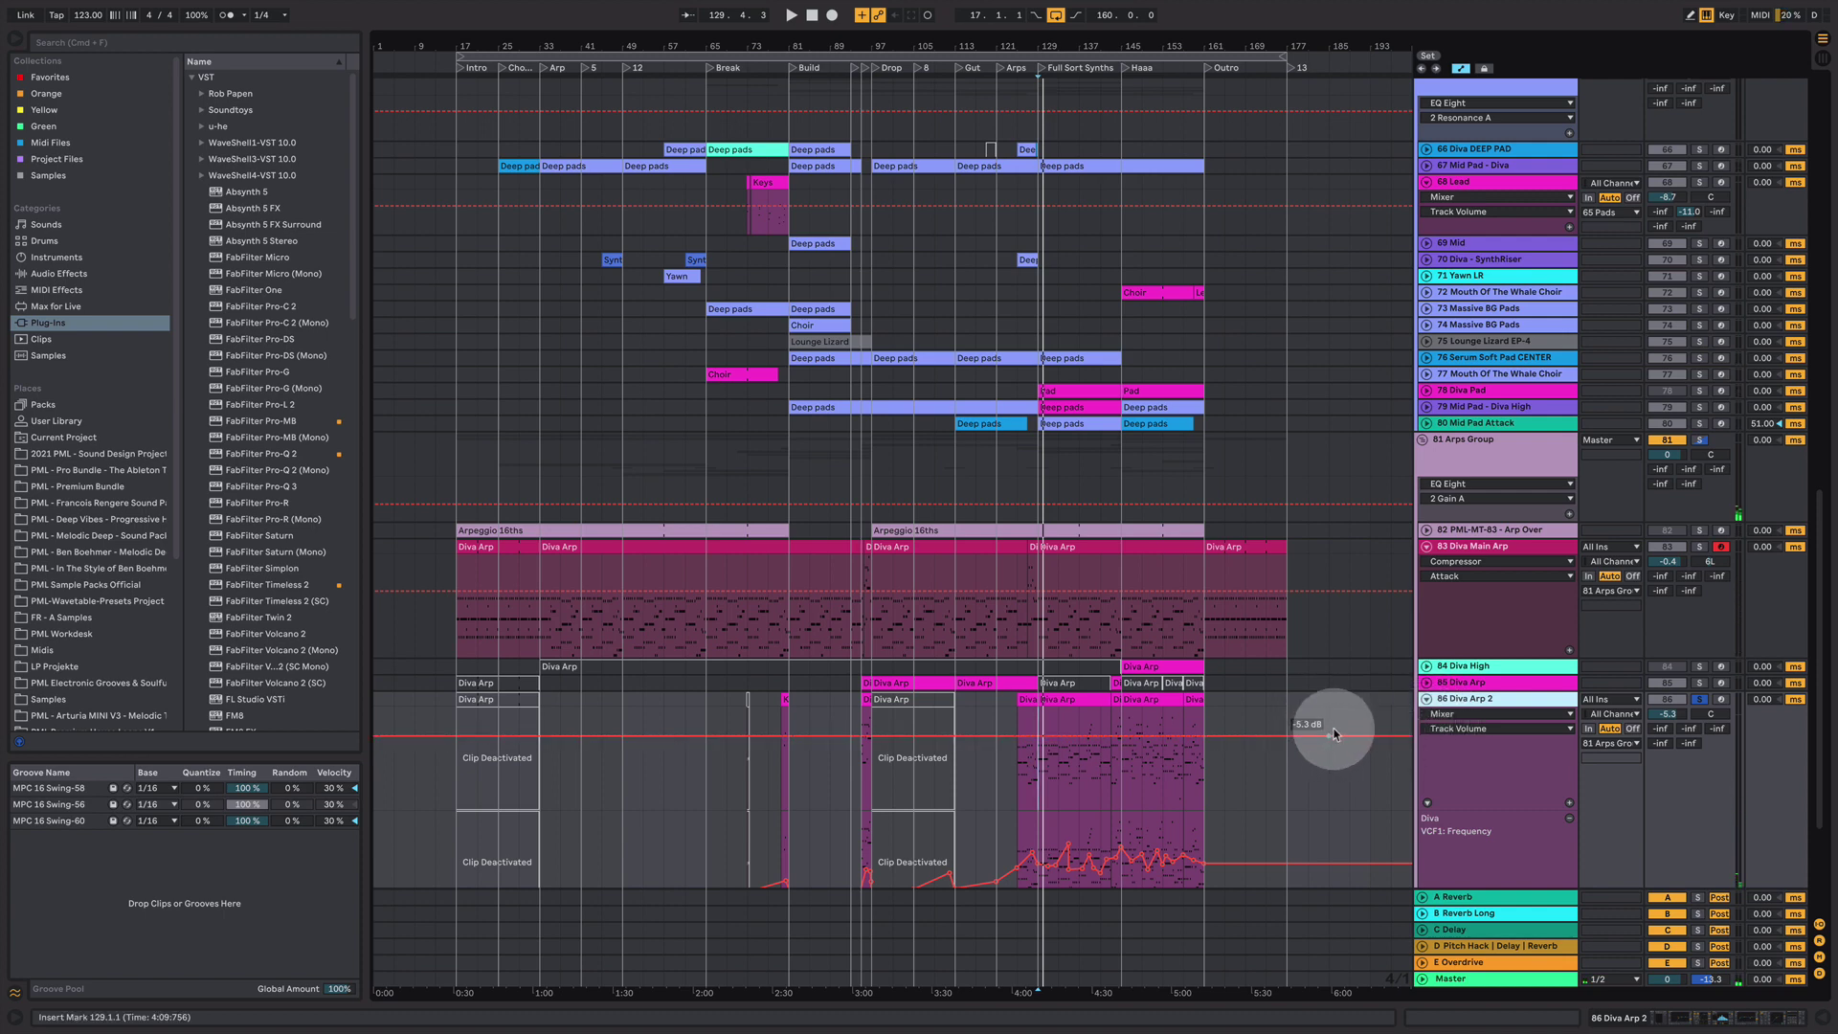
- Open the Diva synth on the Diva Arp 2 track and examine its VCF cutoff modulation during playback
{"action": "double_click", "coordinate": [1499, 706]}
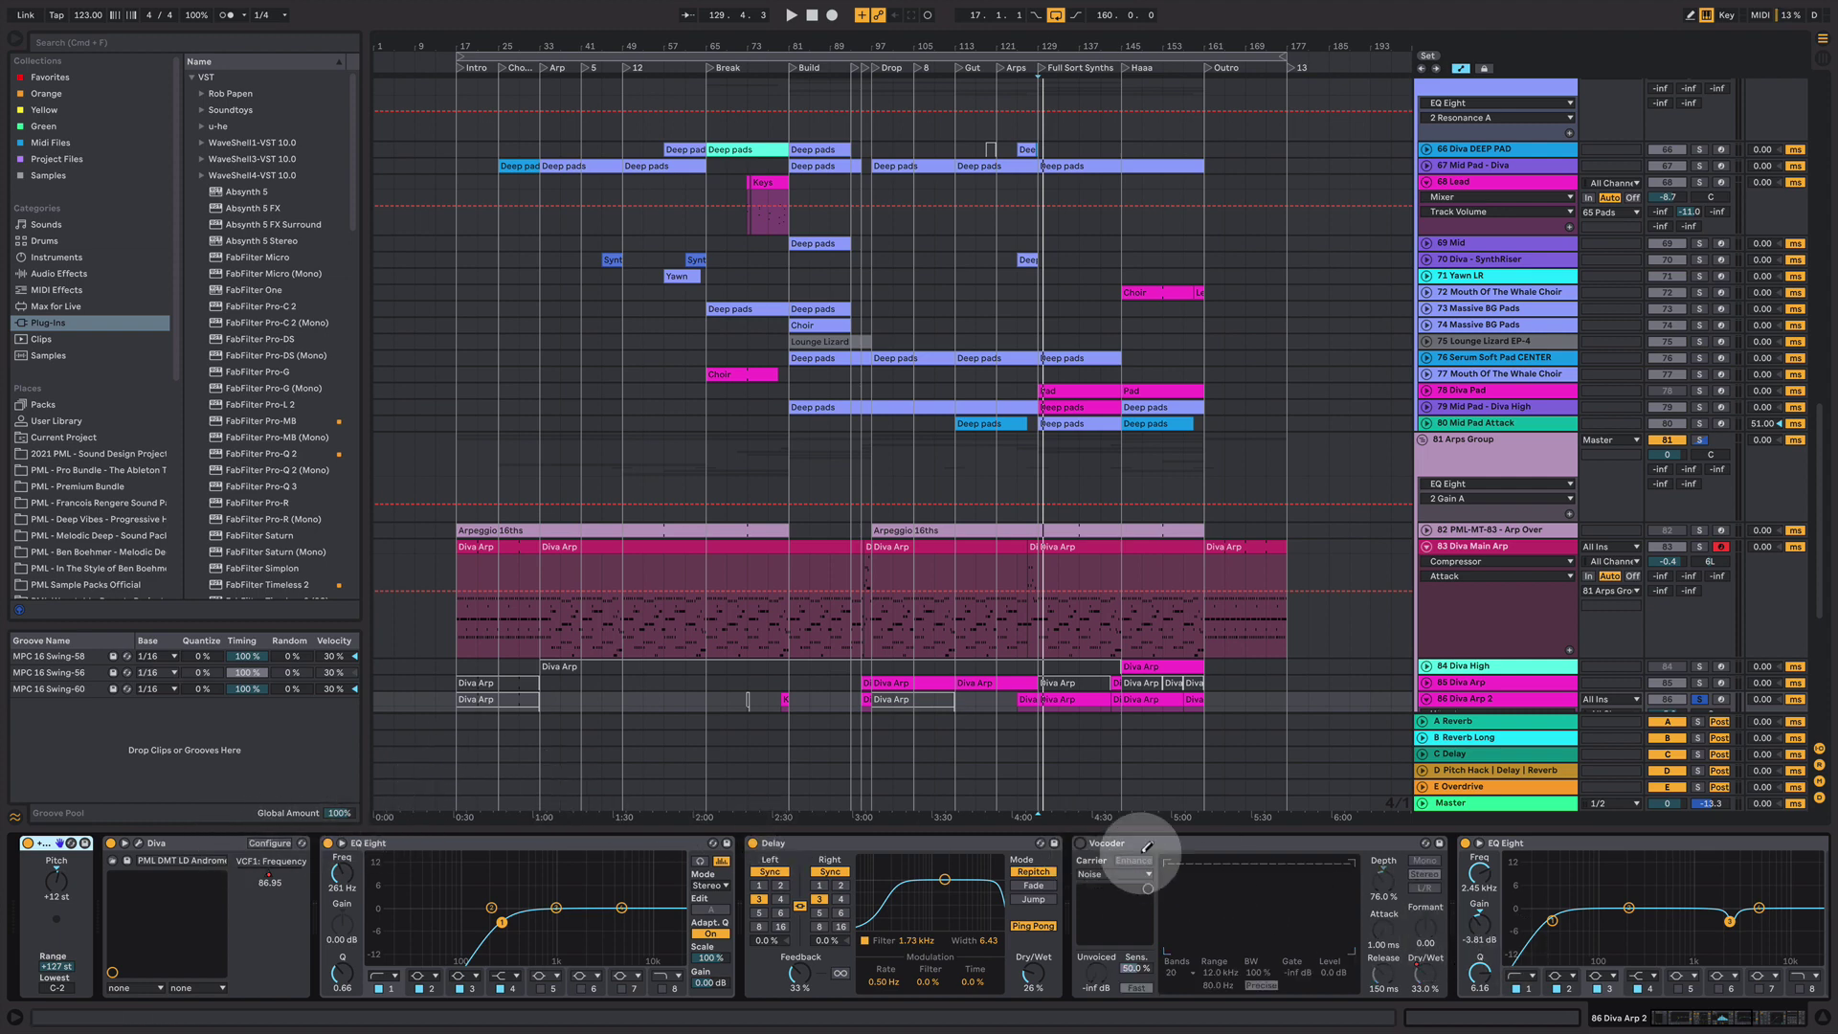
{"action": "left_click", "coordinate": [139, 845]}
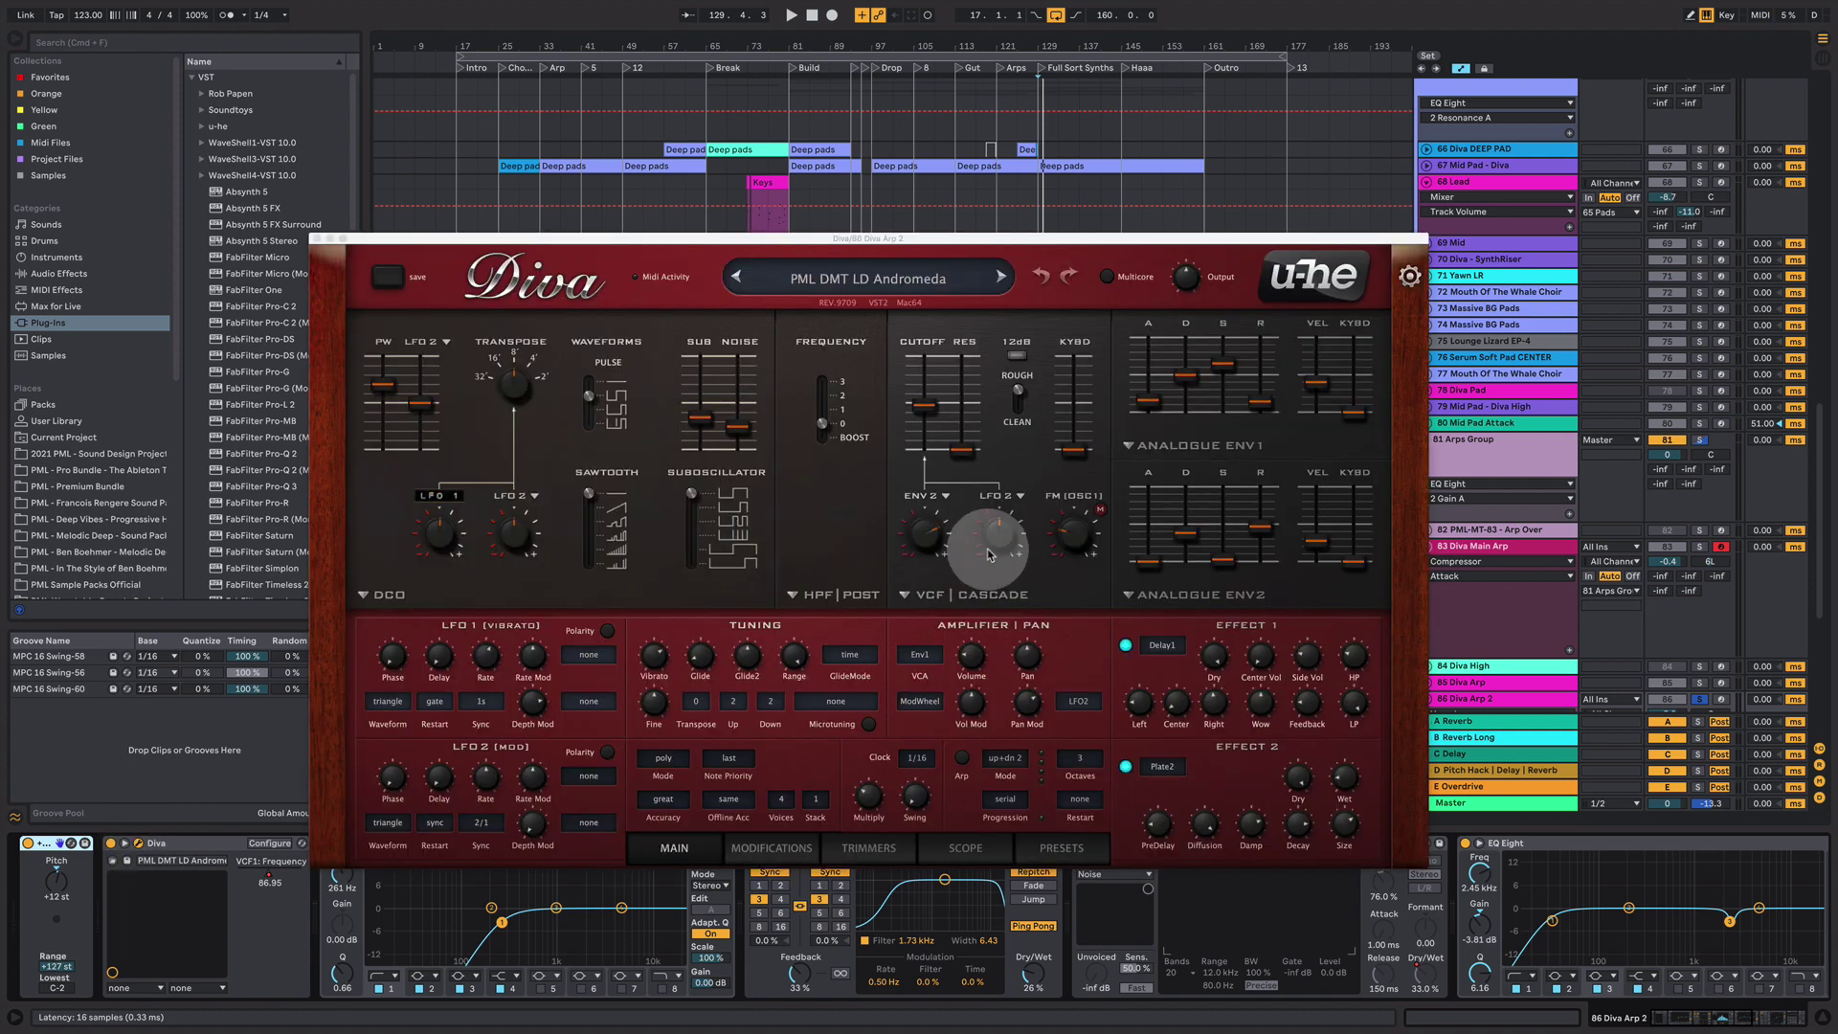
{"action": "key", "text": "space"}
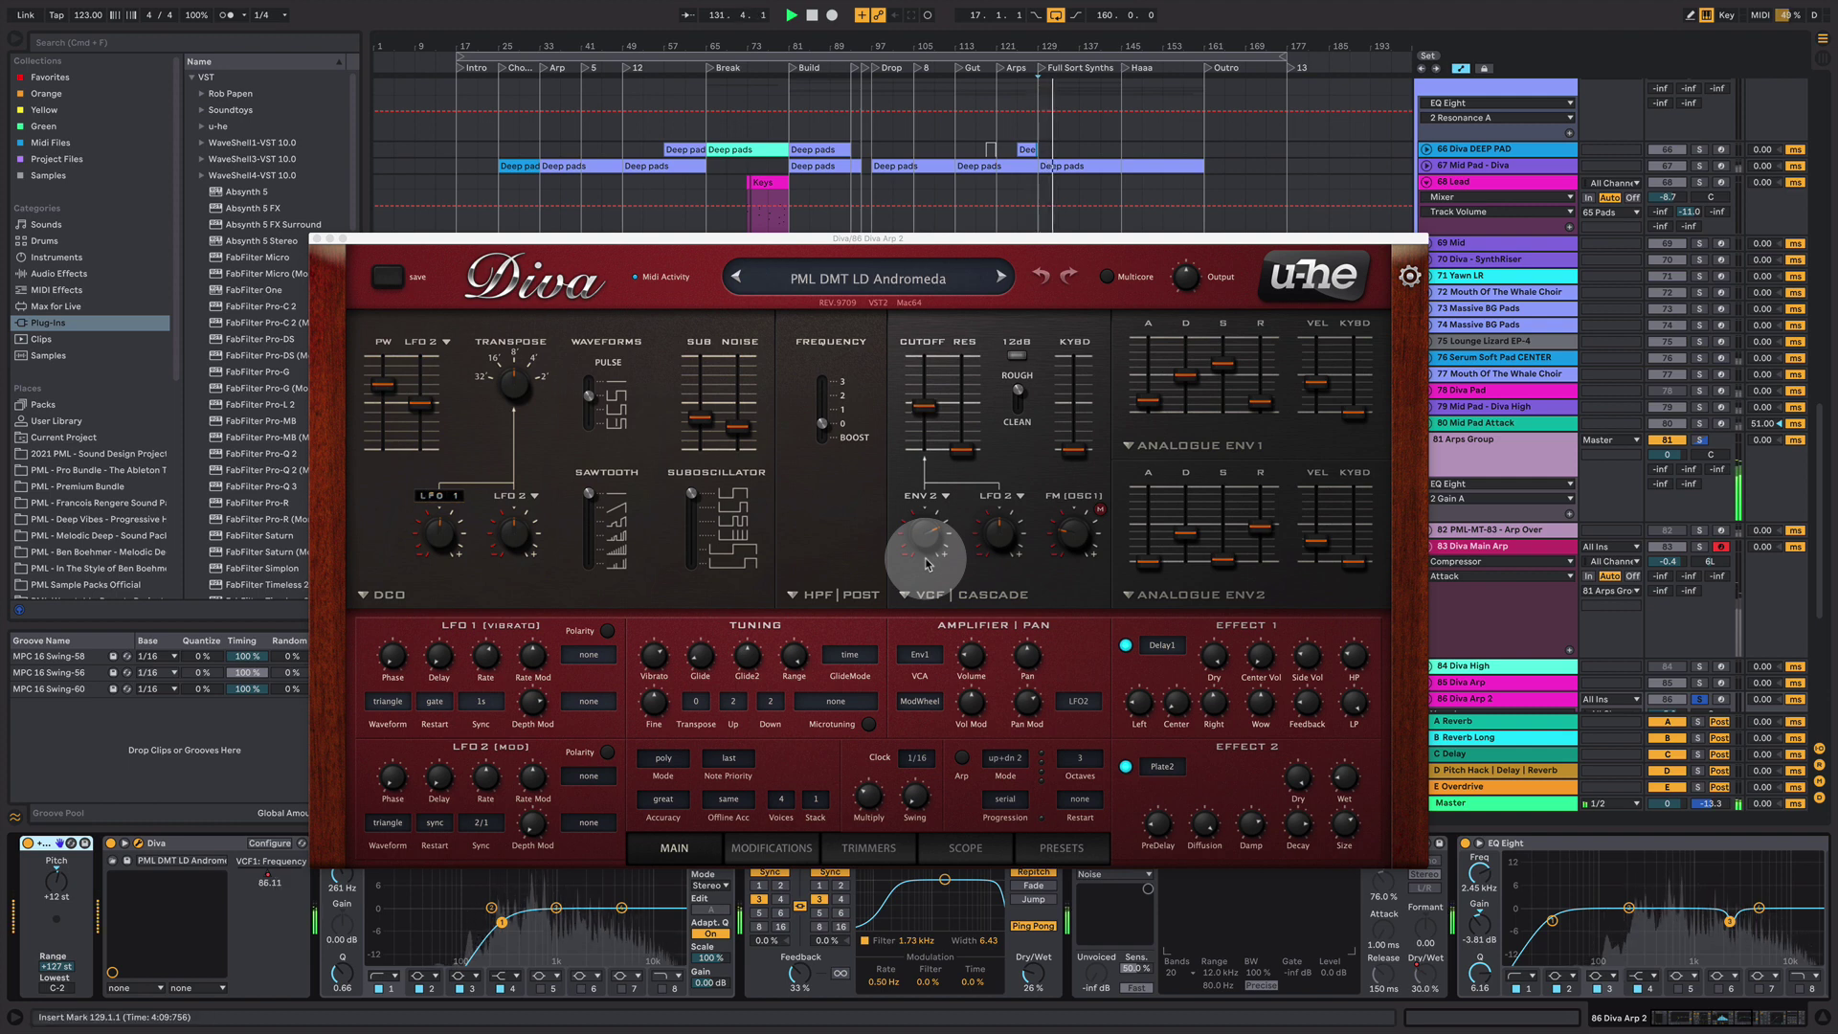
{"action": "mouse_move", "coordinate": [967, 555]}
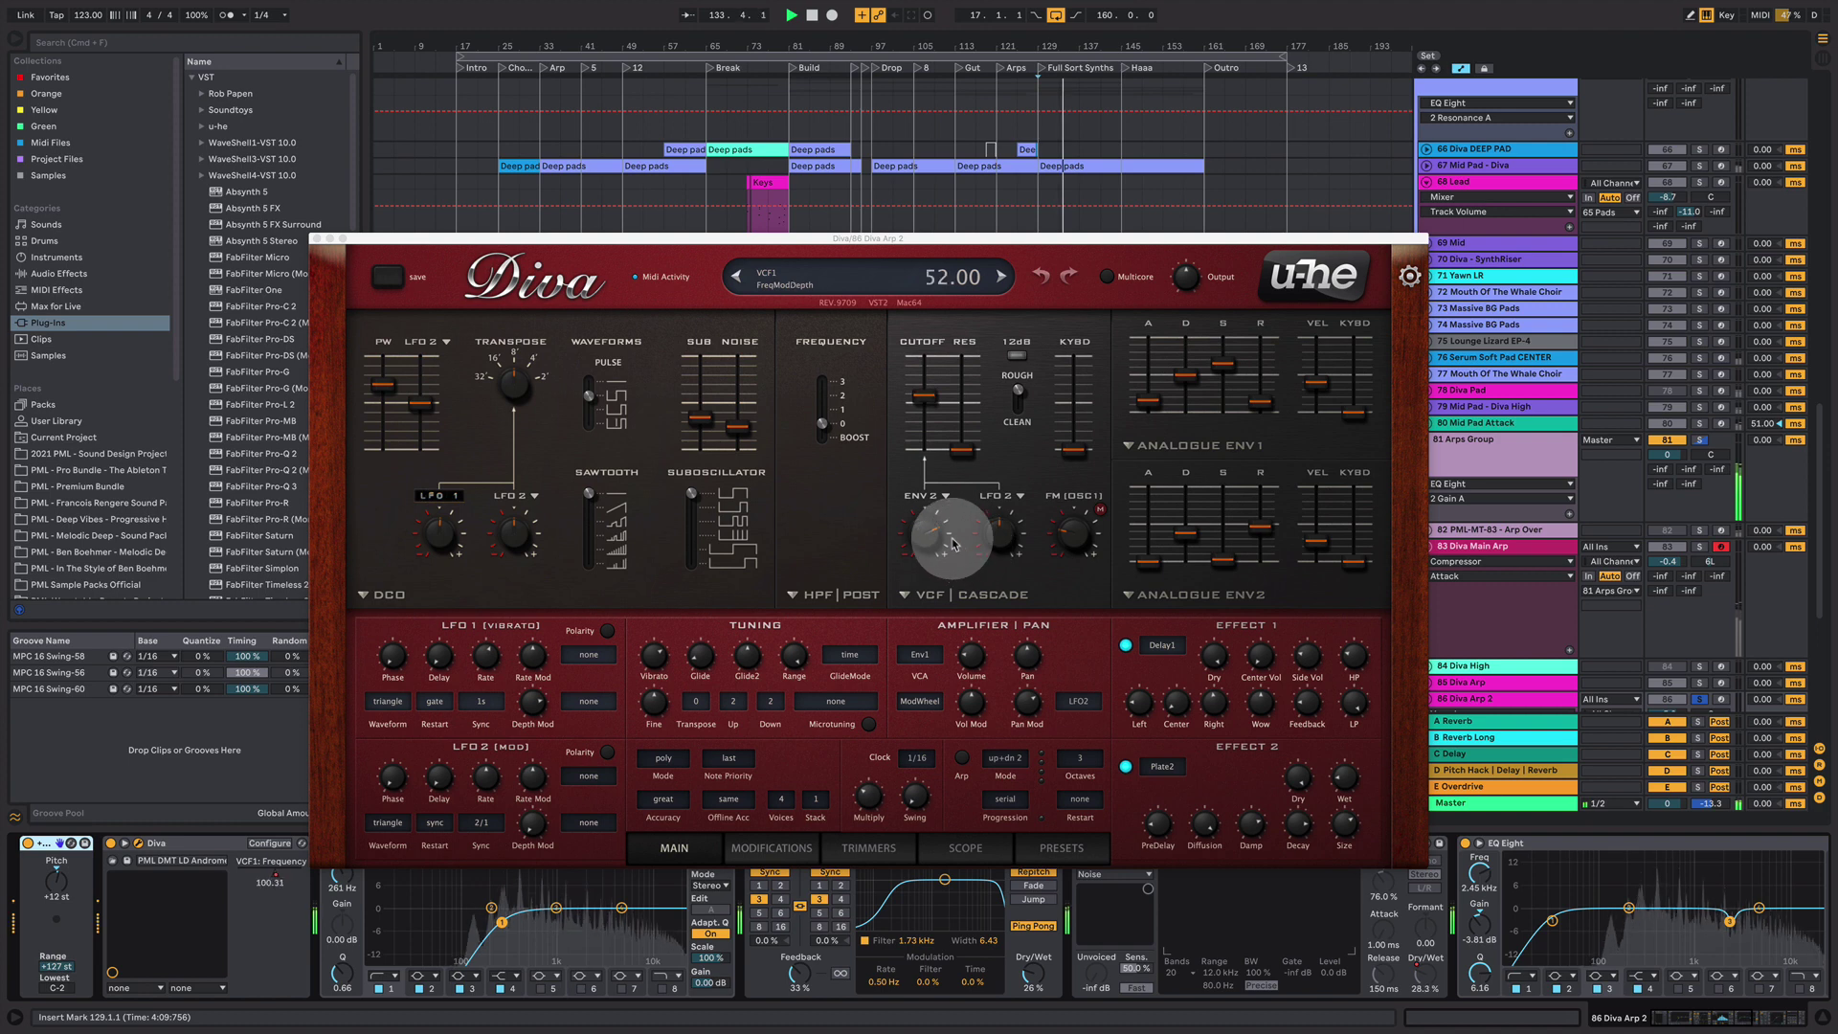
{"action": "mouse_move", "coordinate": [981, 498]}
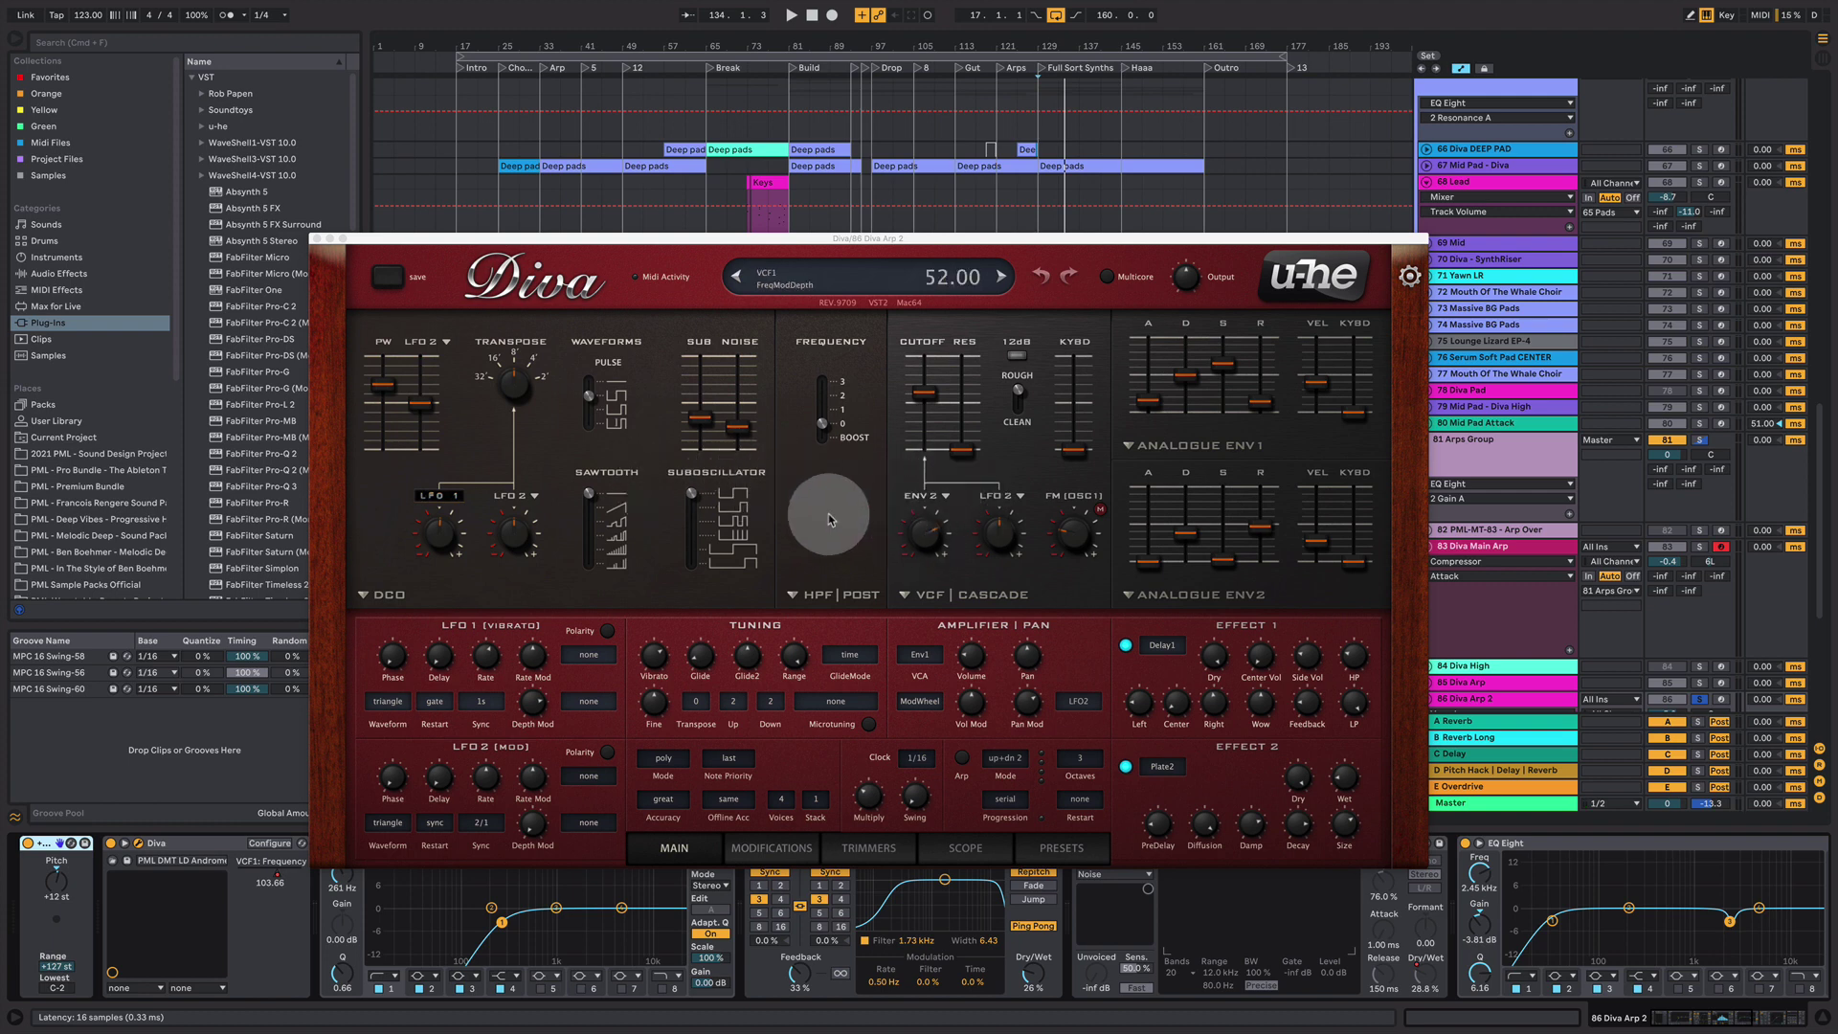
- Bypass Diva's Plate2 and Delay1 effects and the Delay device during playback, and compare the arp with the Vocoder on and off
{"action": "left_click", "coordinate": [1126, 765]}
{"action": "key", "text": "space"}
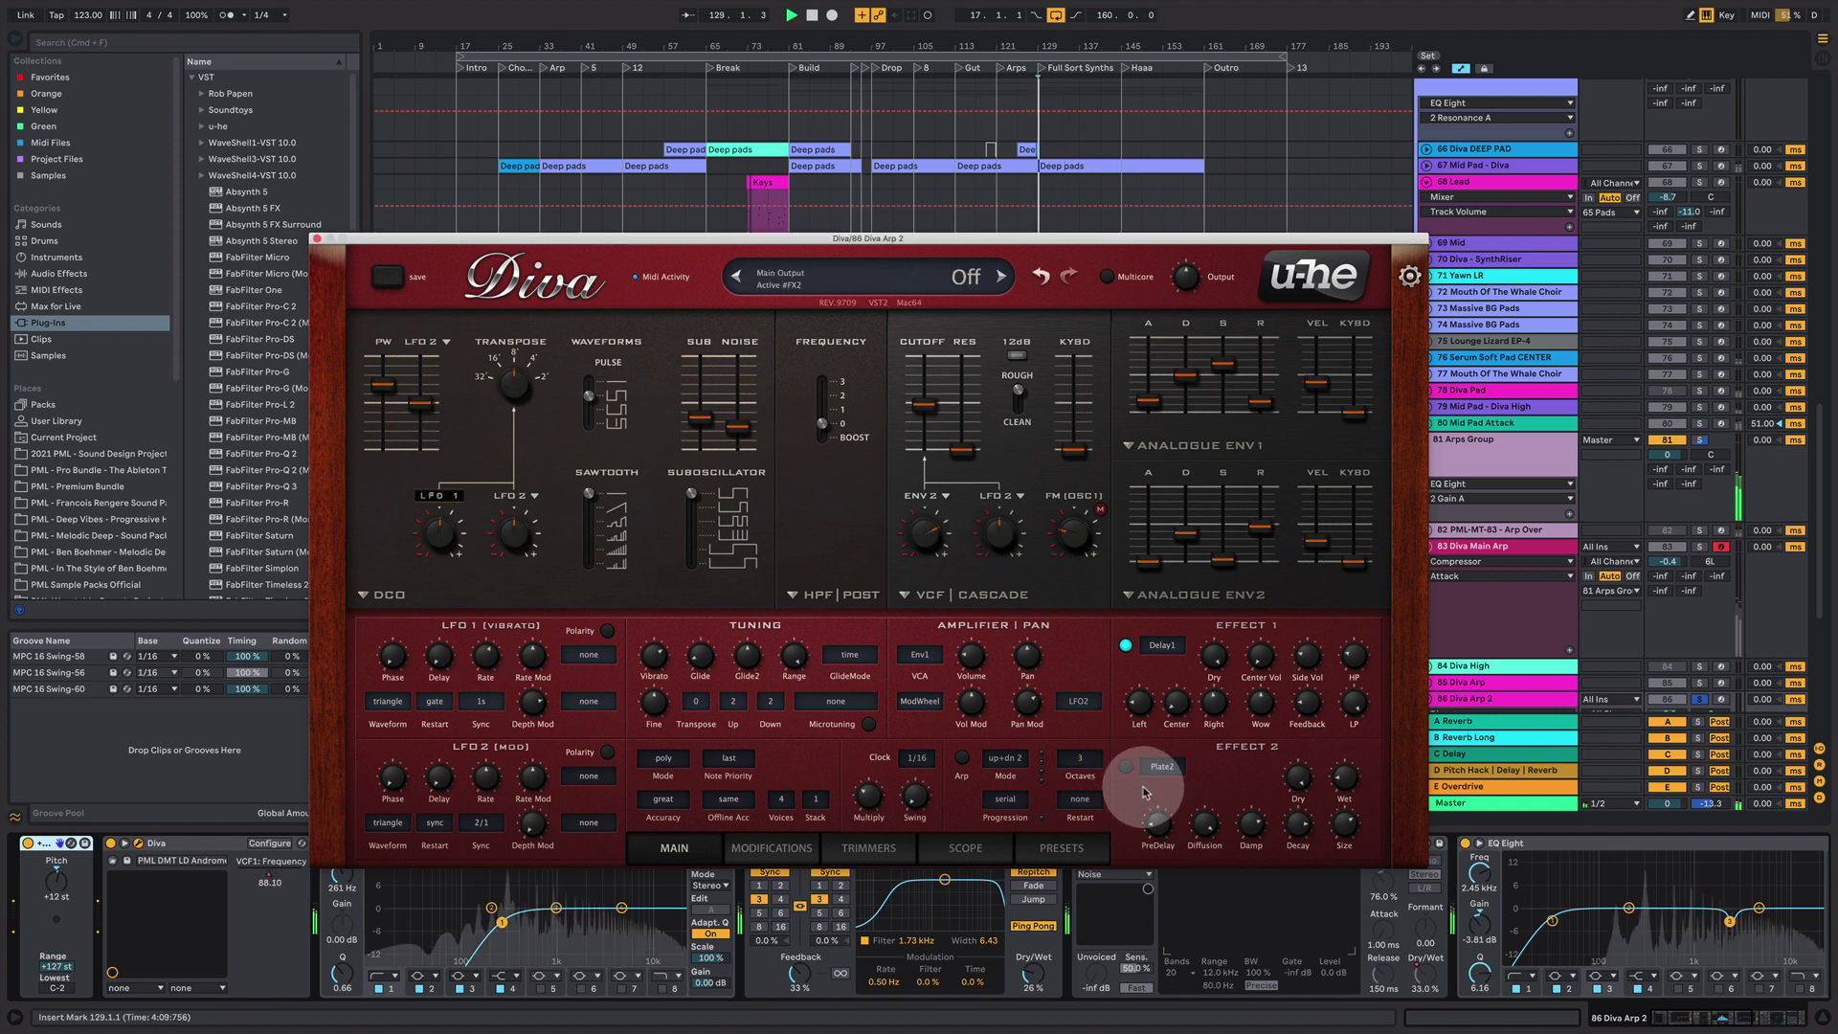
{"action": "left_click", "coordinate": [1122, 645]}
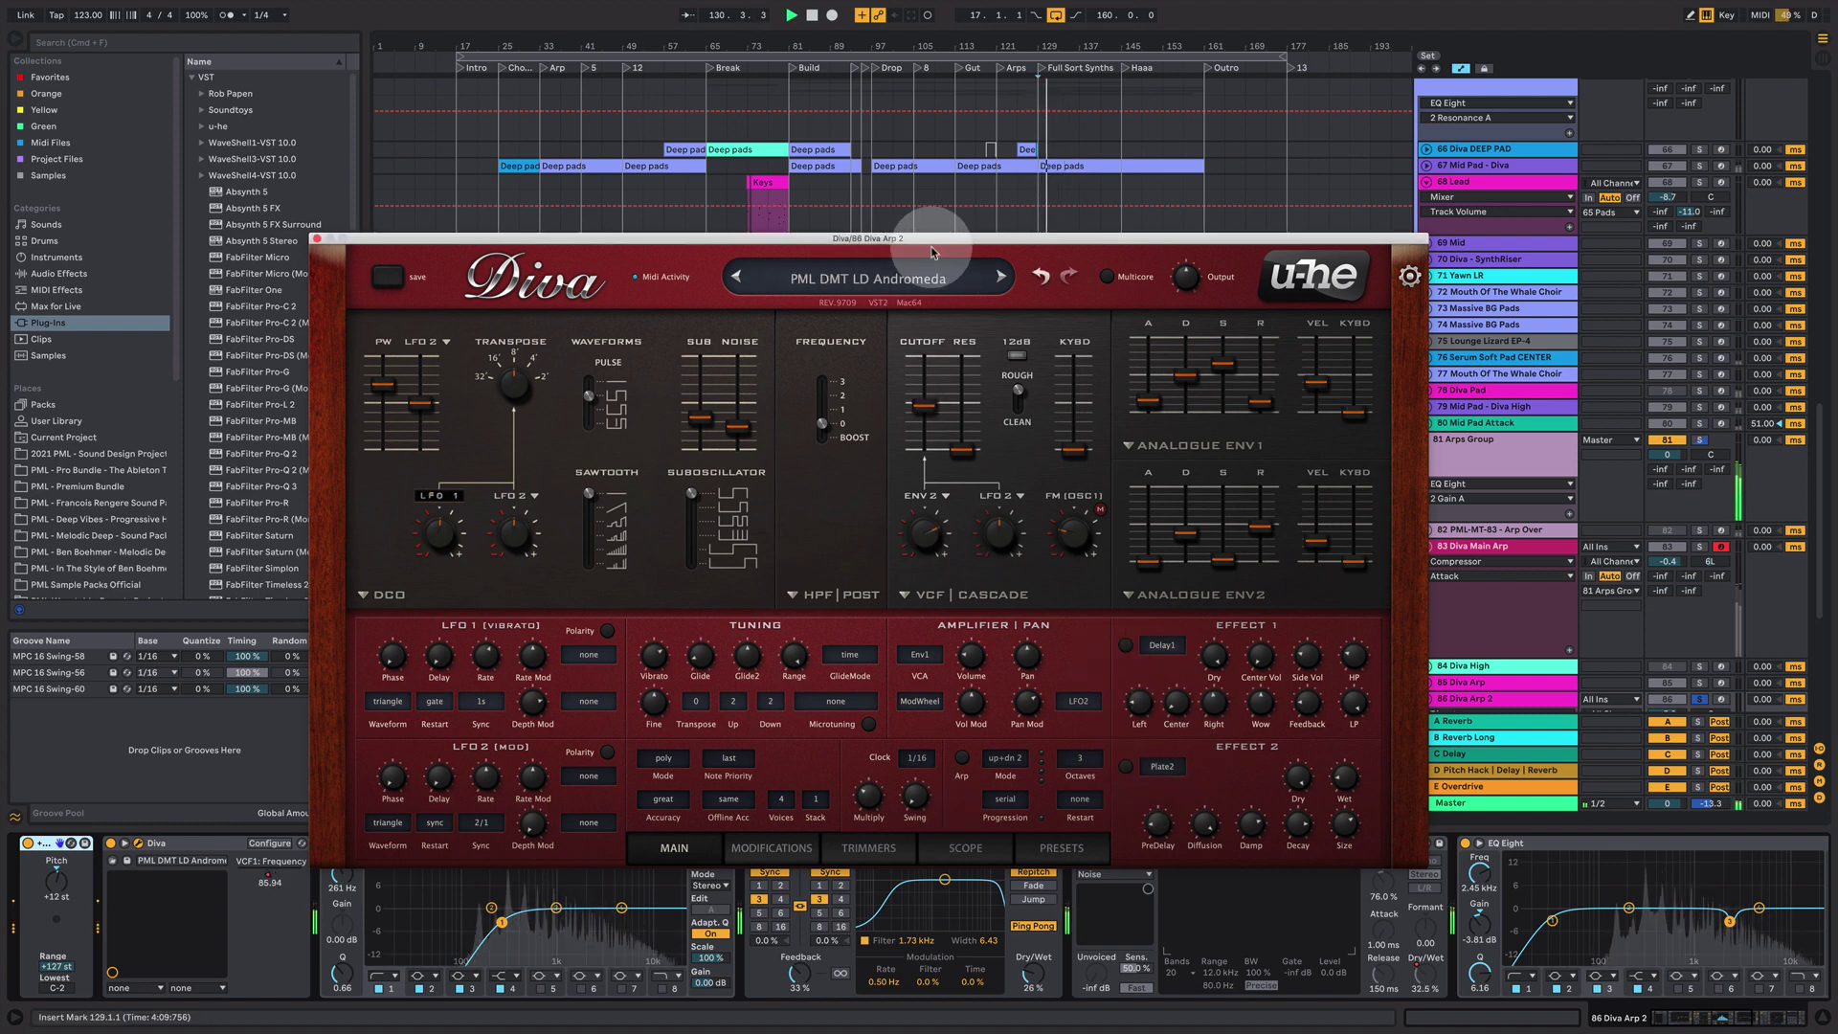
{"action": "left_click_drag", "start_coordinate": [934, 251], "coordinate": [905, 156]}
{"action": "left_click", "coordinate": [754, 844]}
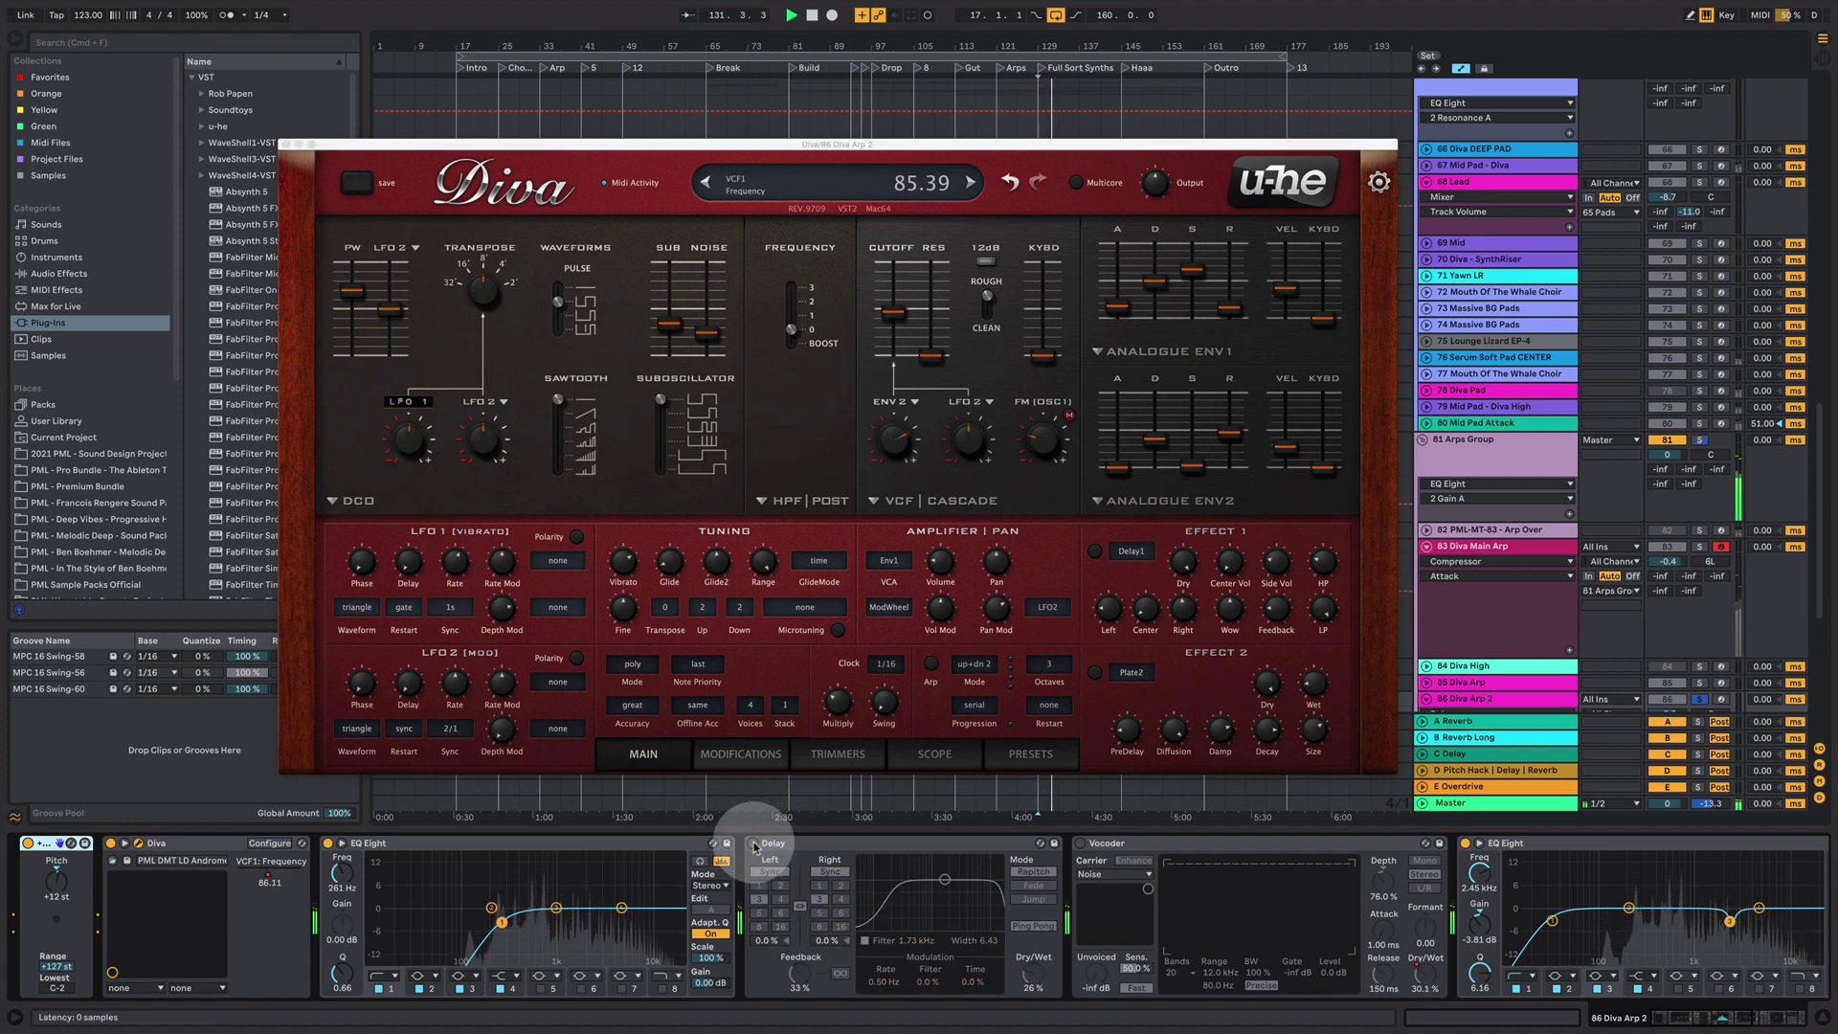
{"action": "left_click", "coordinate": [1080, 844]}
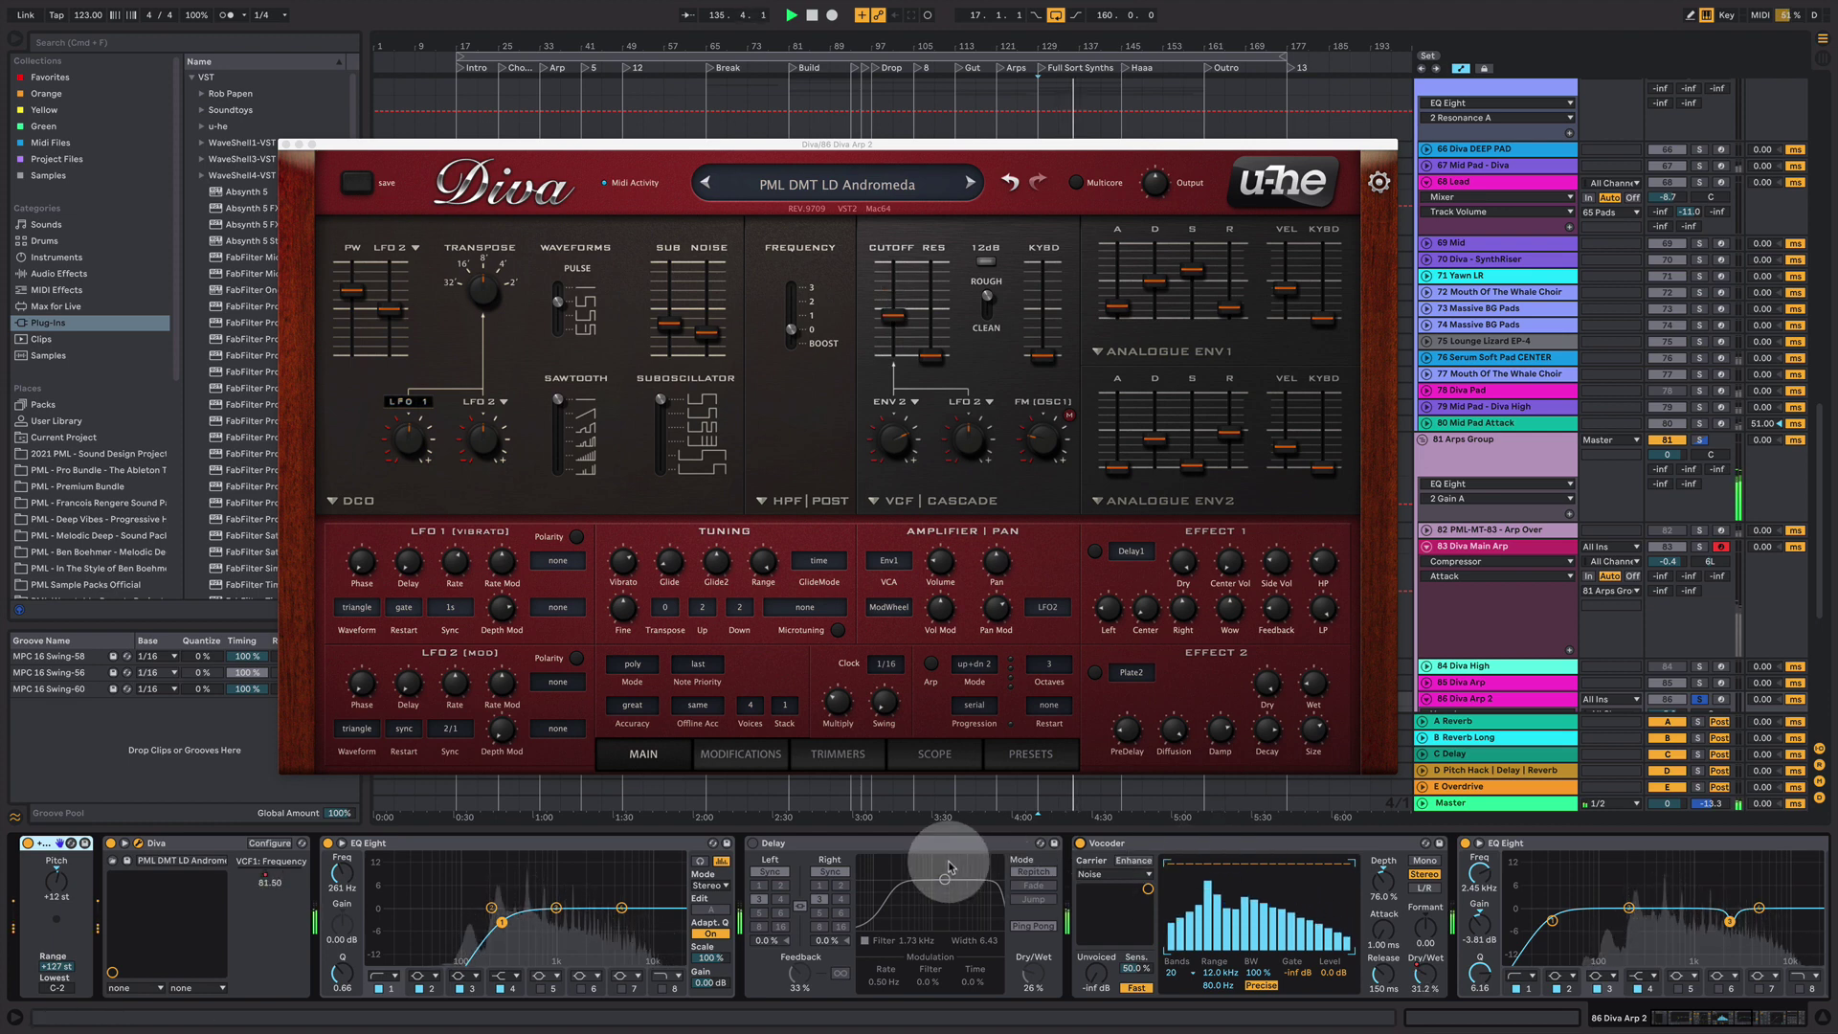
{"action": "left_click", "coordinate": [1079, 843]}
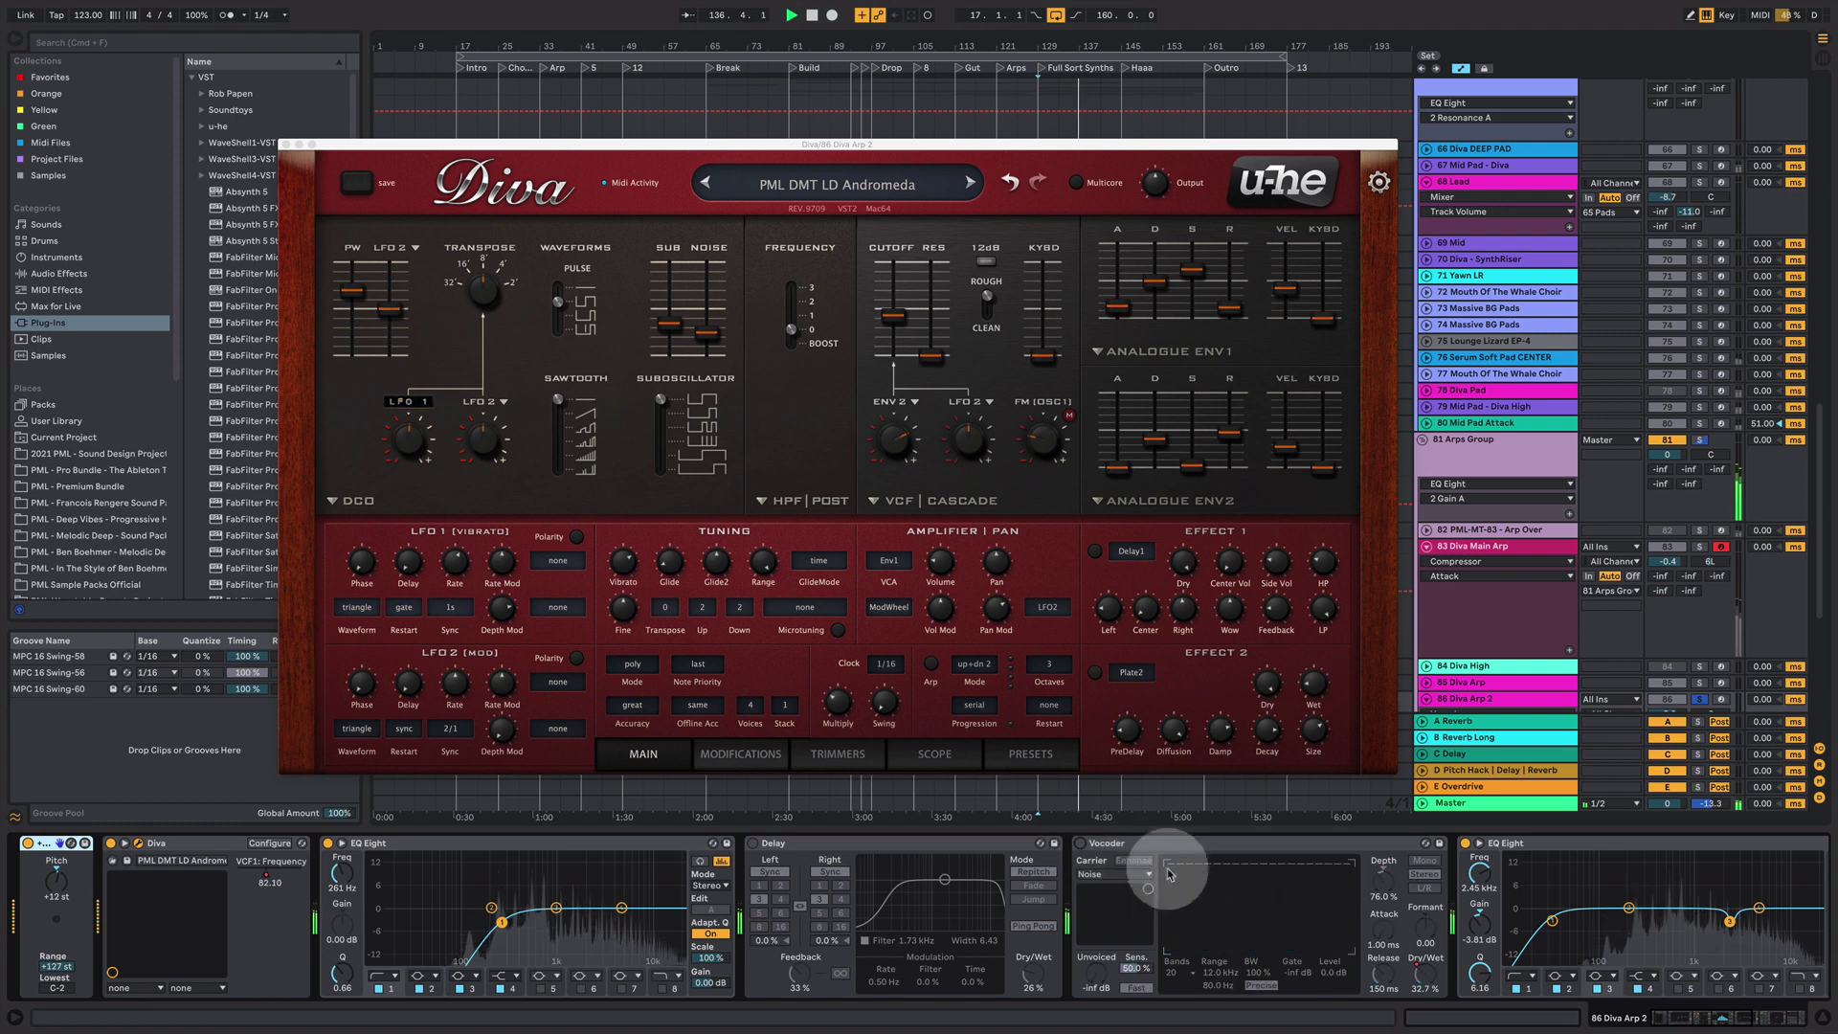
- Re-enable the Delay device, Diva's Delay1 and Plate2 effects and the Vocoder, and close the Diva window
{"action": "left_click", "coordinate": [752, 843]}
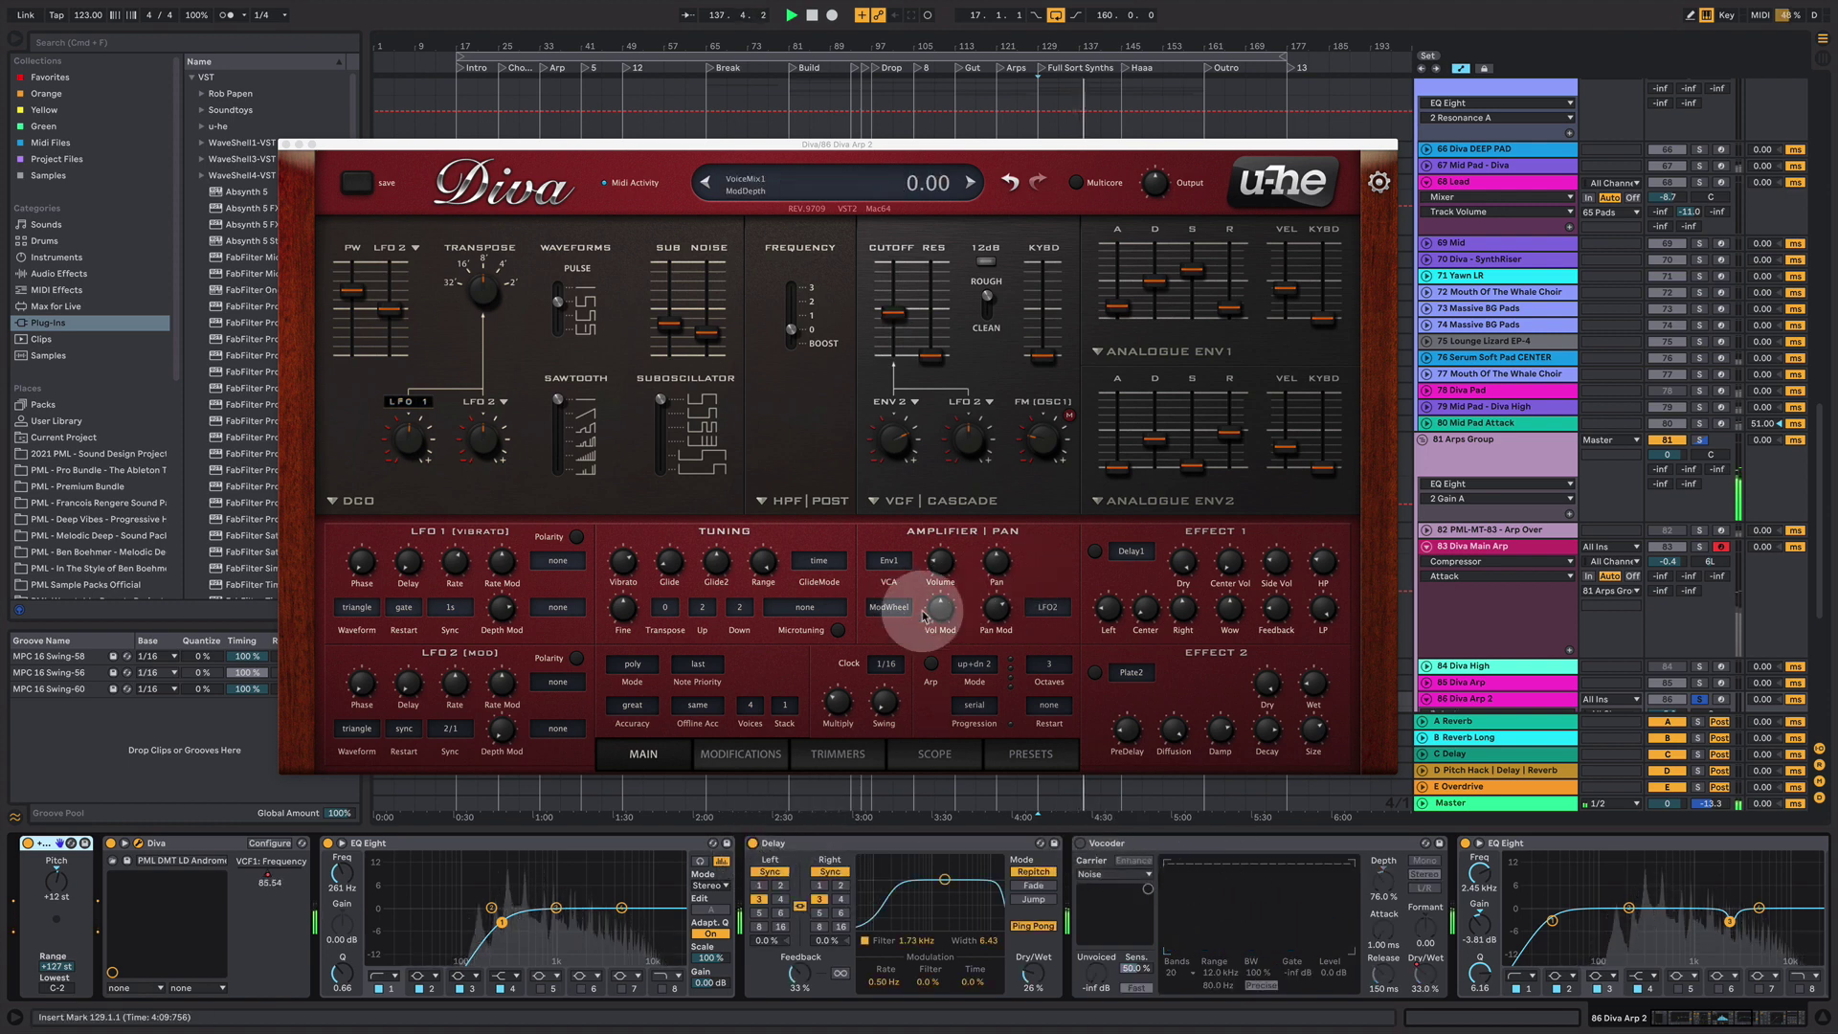
{"action": "left_click", "coordinate": [1095, 551]}
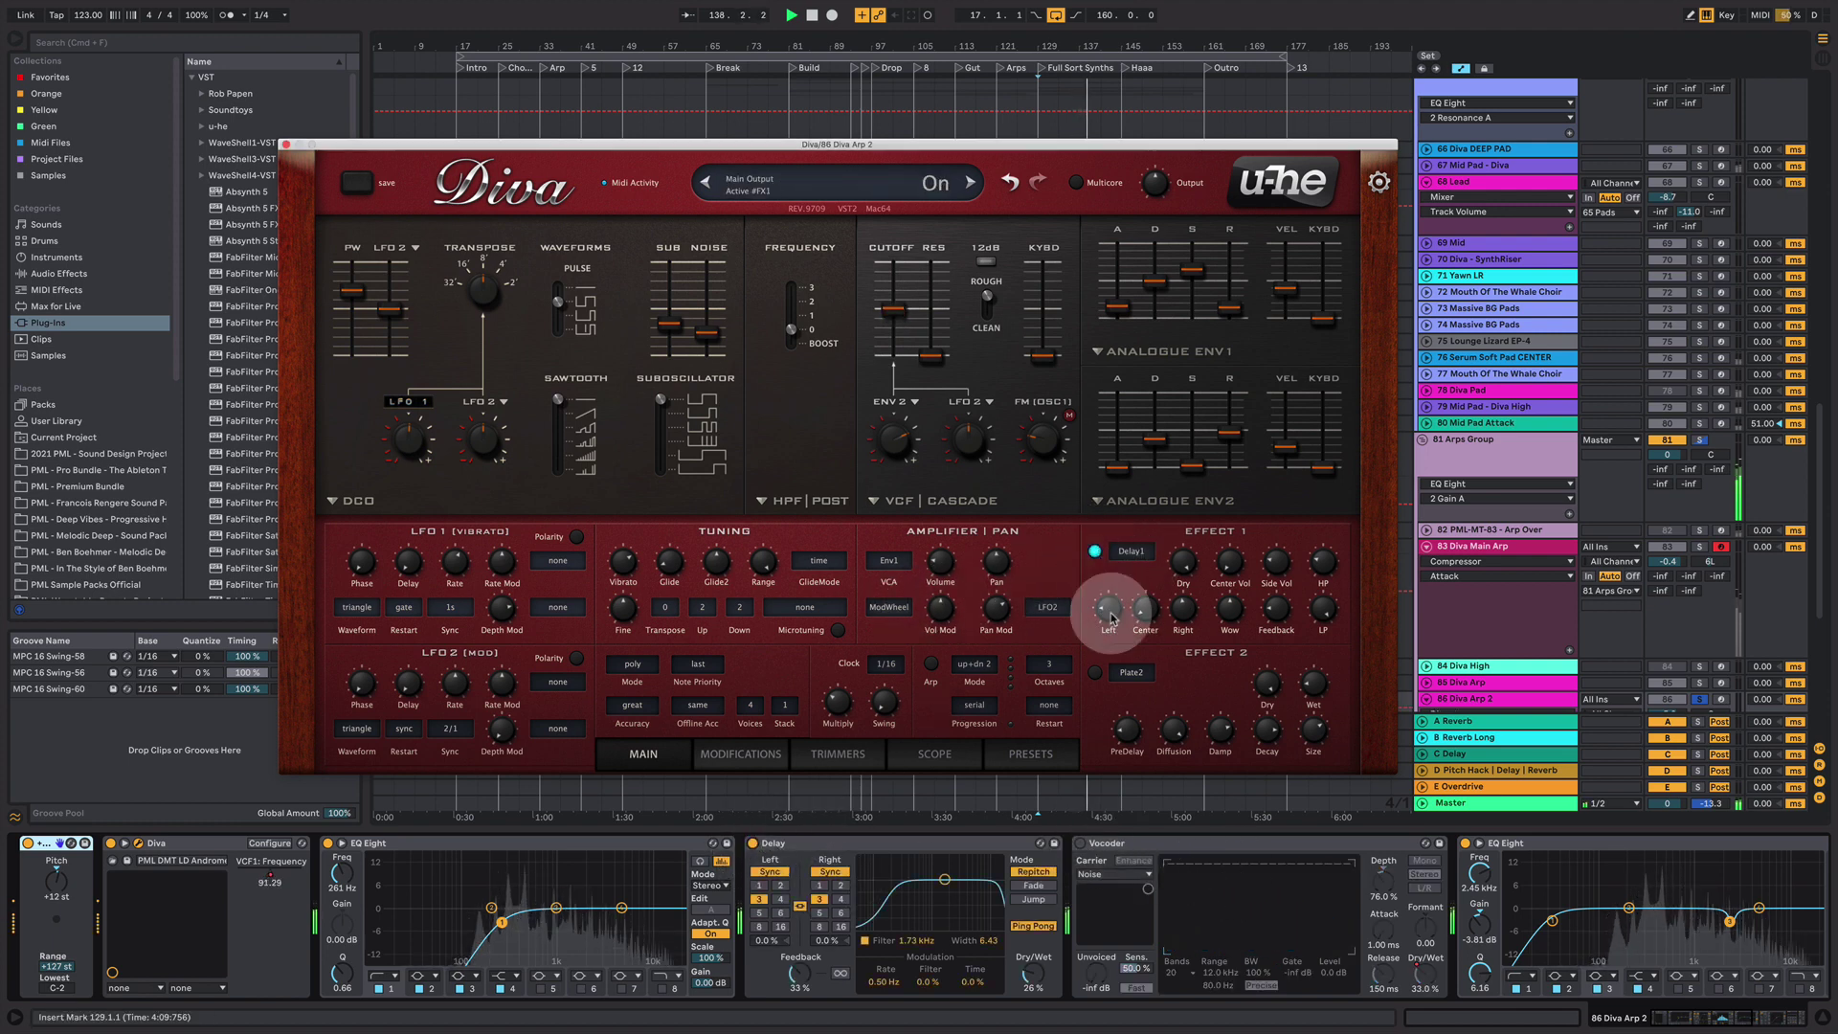
{"action": "left_click", "coordinate": [1094, 674]}
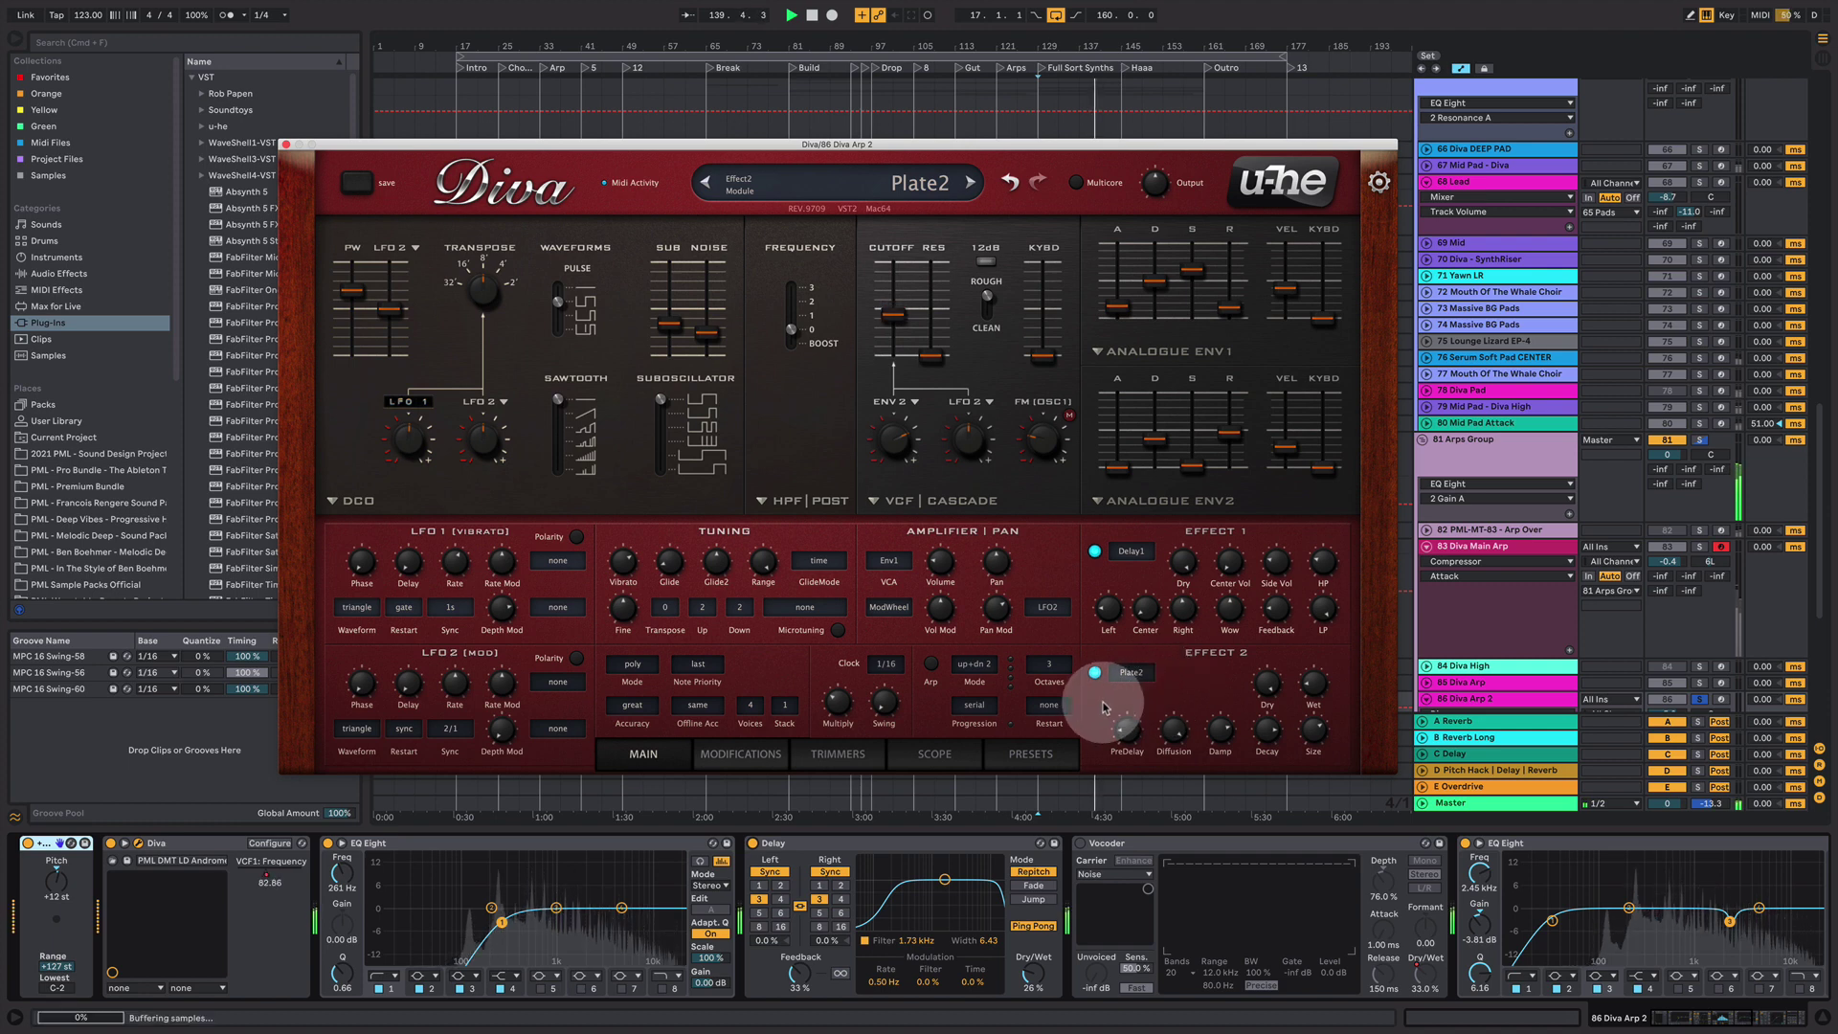
{"action": "left_click", "coordinate": [1080, 842]}
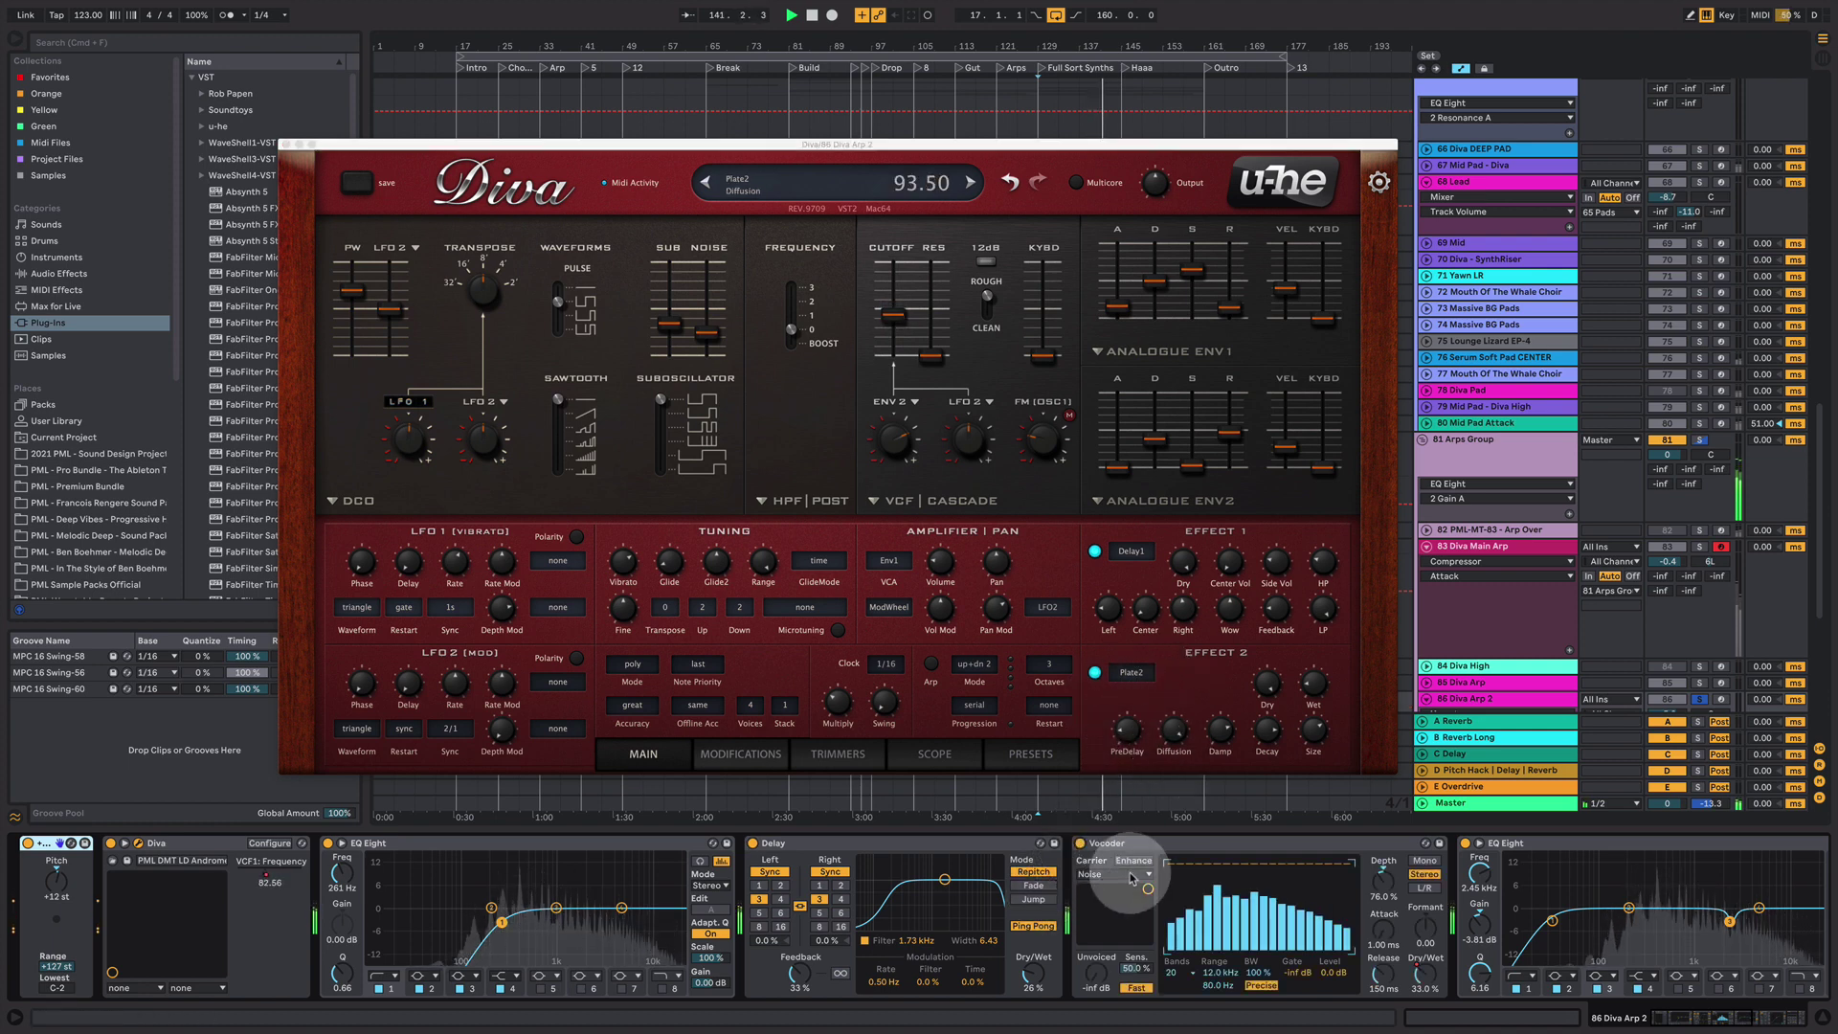
{"action": "left_click", "coordinate": [285, 145]}
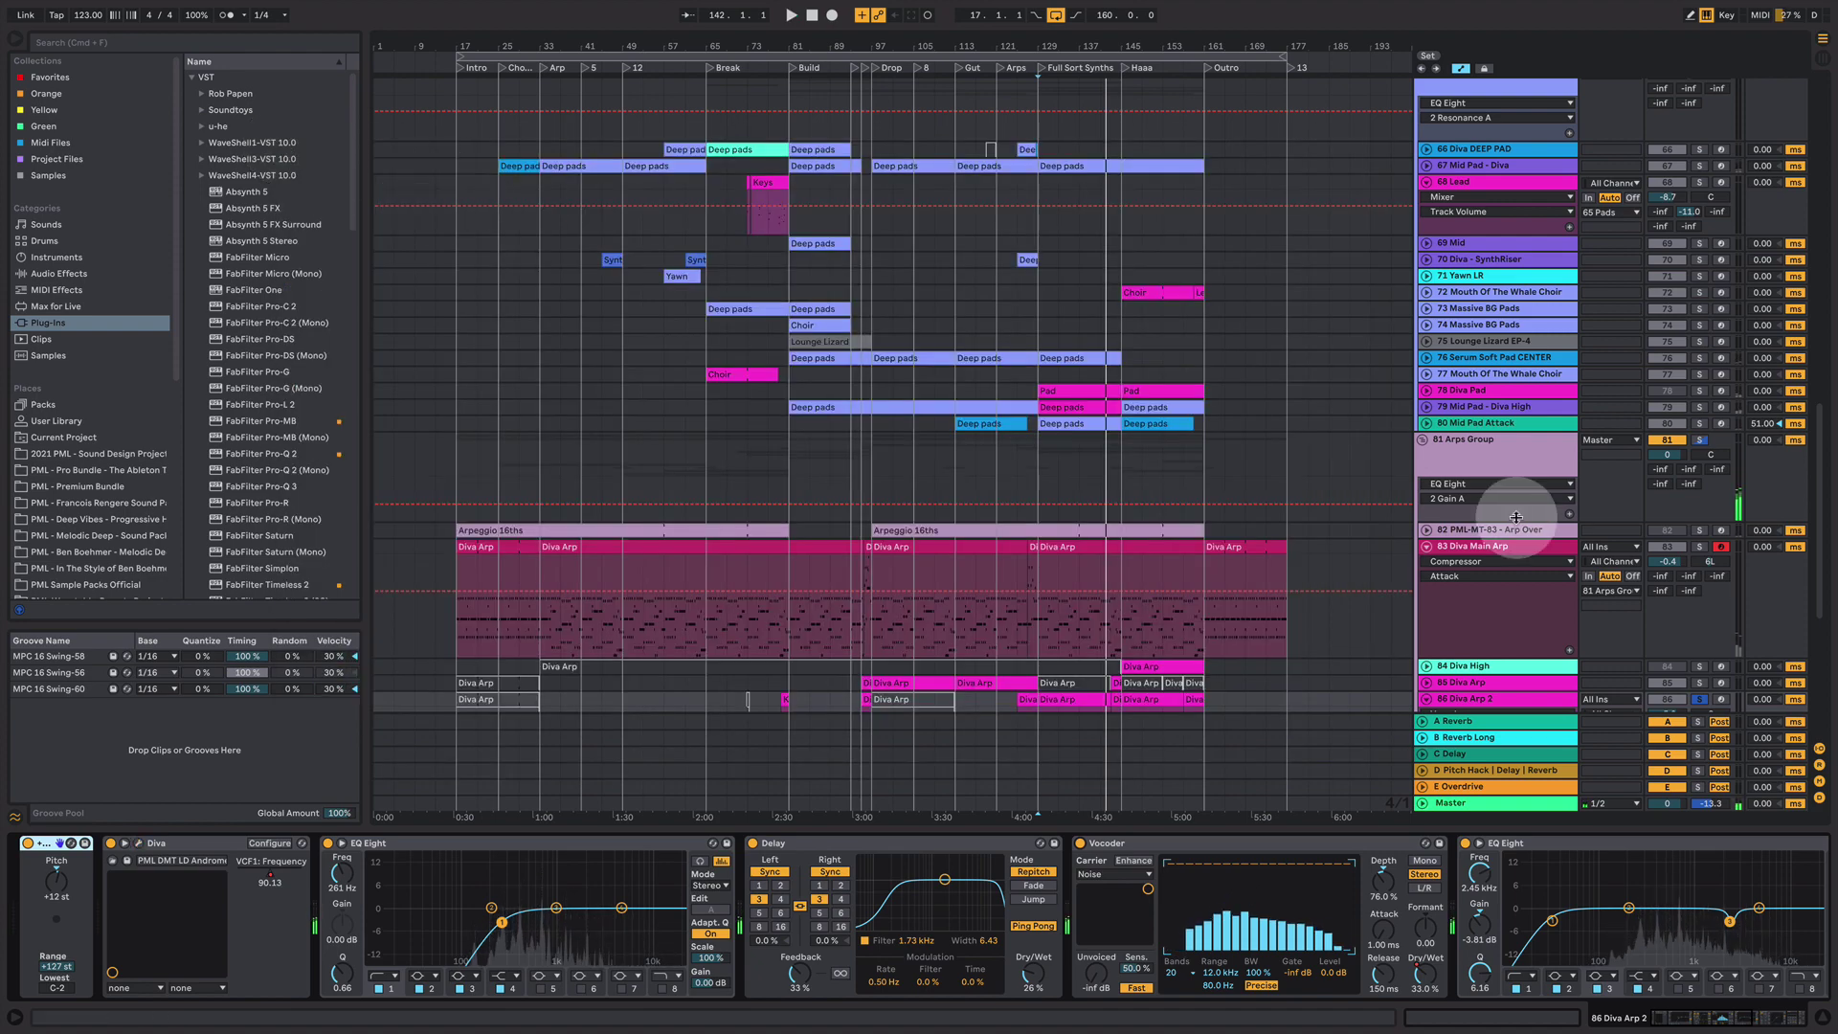
- Unsolo the Diva Arp 2 track and return to the Diva Pad track
{"action": "scroll", "coordinate": [1436, 603], "scroll_direction": "down", "scroll_amount": 3}
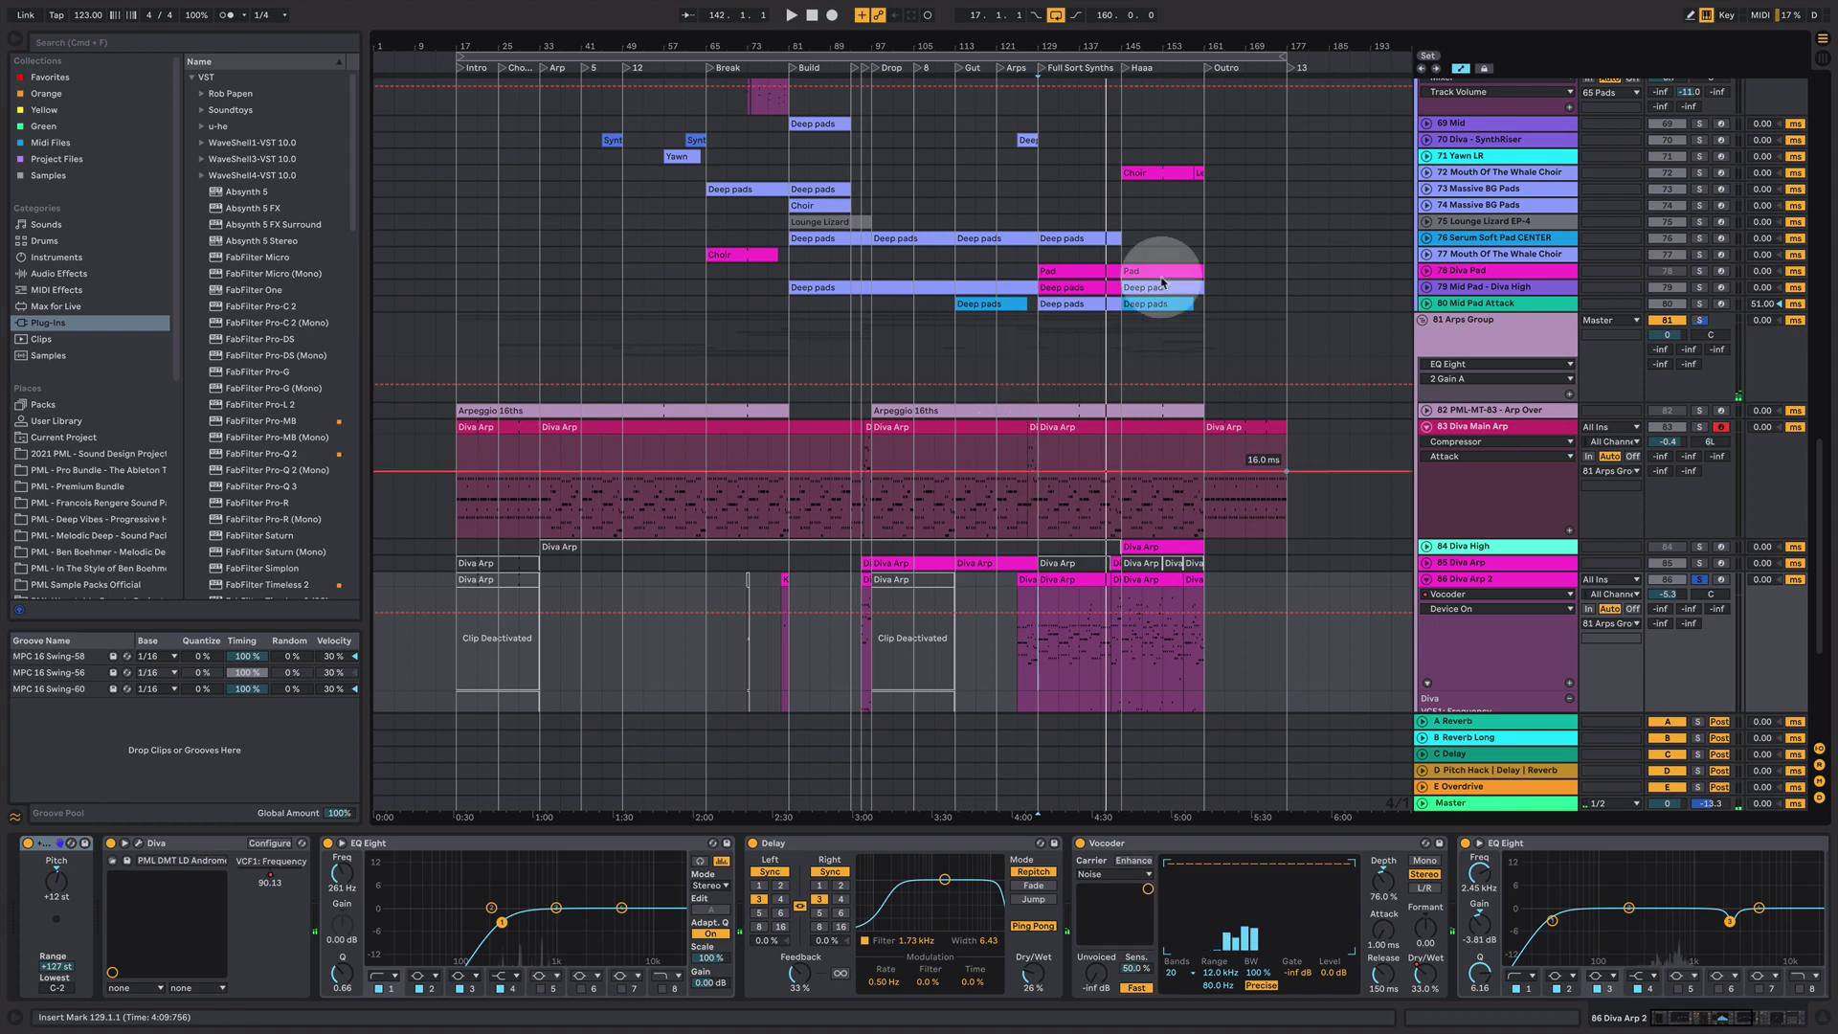
{"action": "left_click", "coordinate": [1699, 579]}
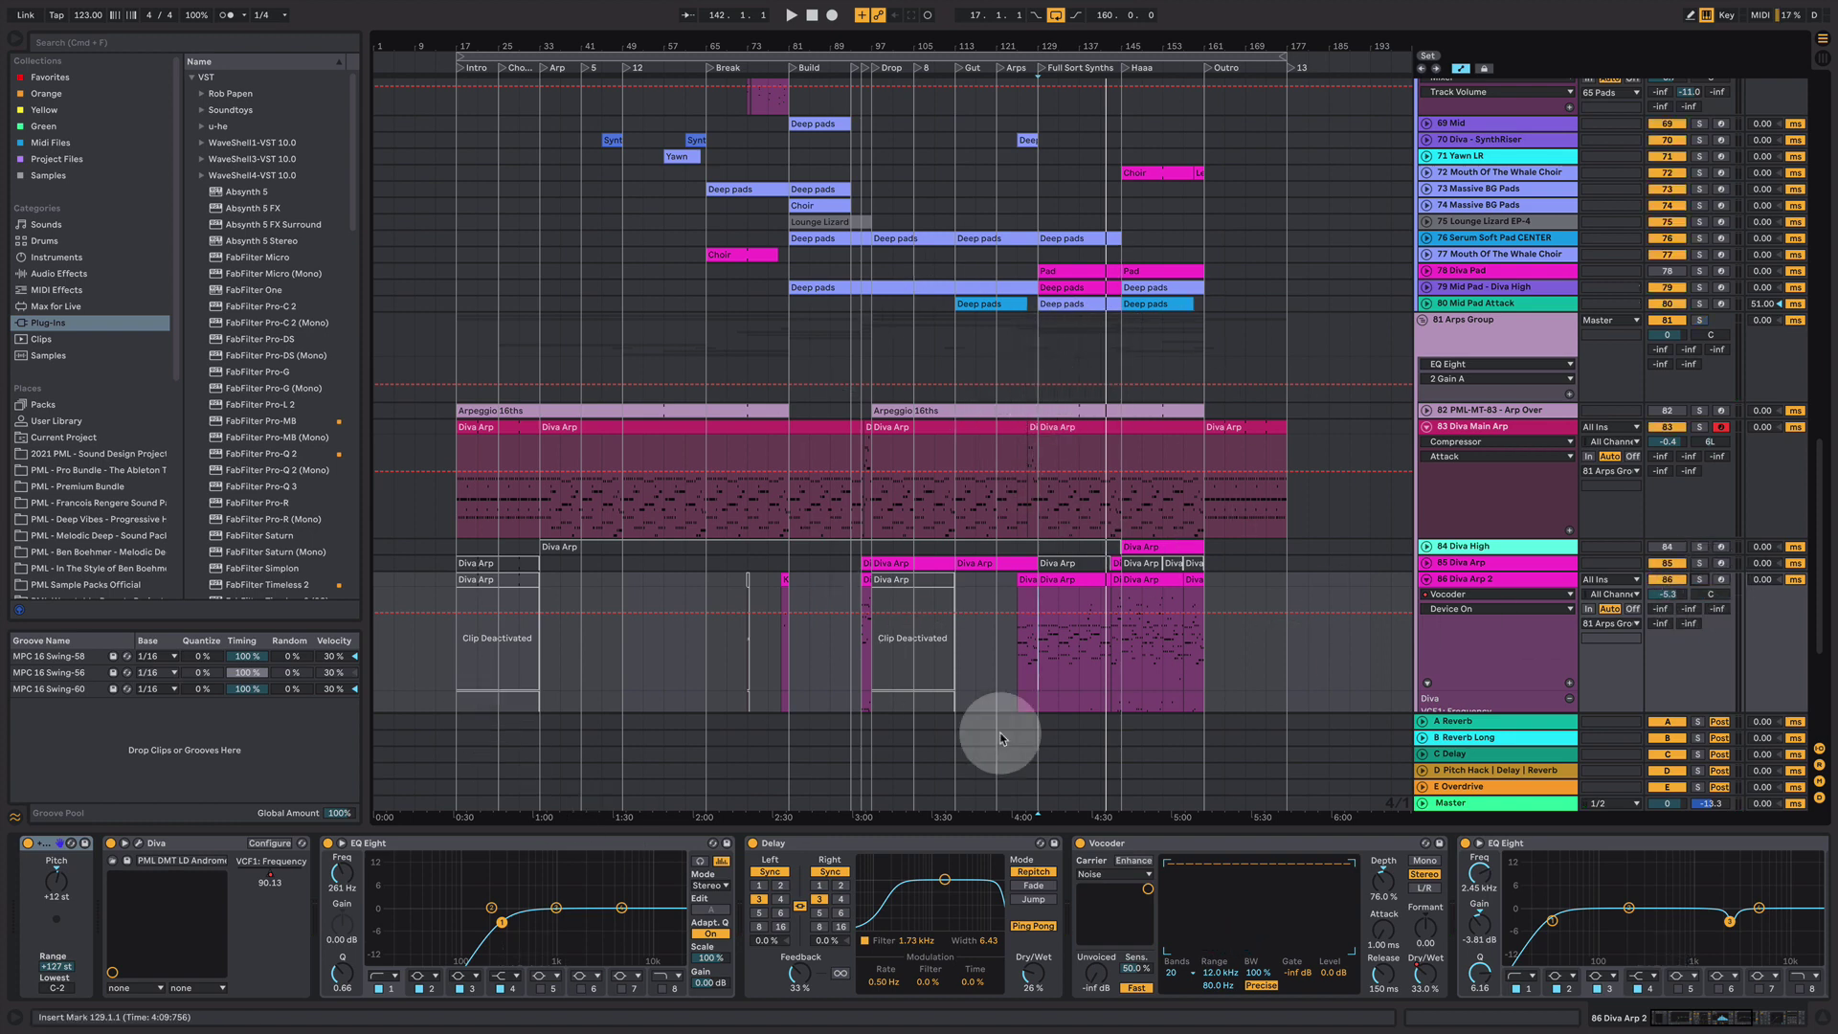
{"action": "scroll", "coordinate": [1273, 596], "scroll_direction": "down", "scroll_amount": 3}
{"action": "scroll", "coordinate": [1276, 598], "scroll_direction": "up", "scroll_amount": 4}
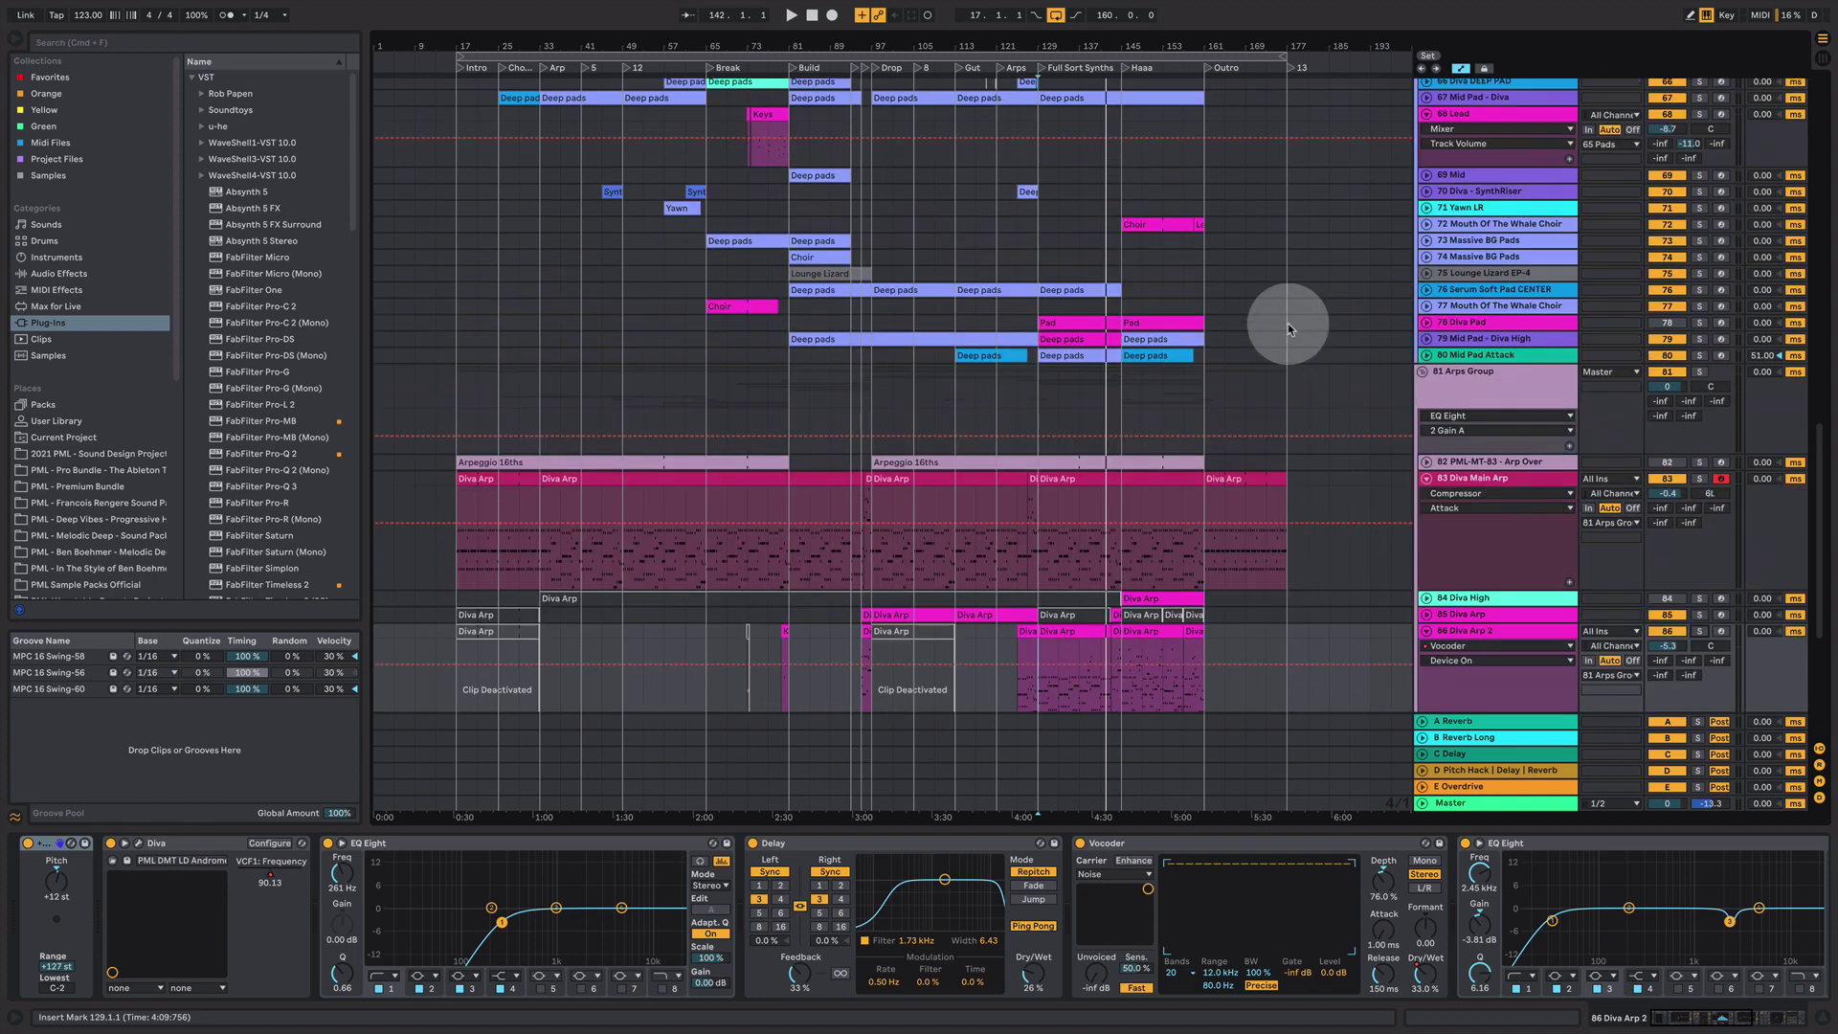
- Unfold the Diva Pad track, play its Full Sort Synths clip in solo, and unsolo the track
{"action": "left_click", "coordinate": [1426, 323]}
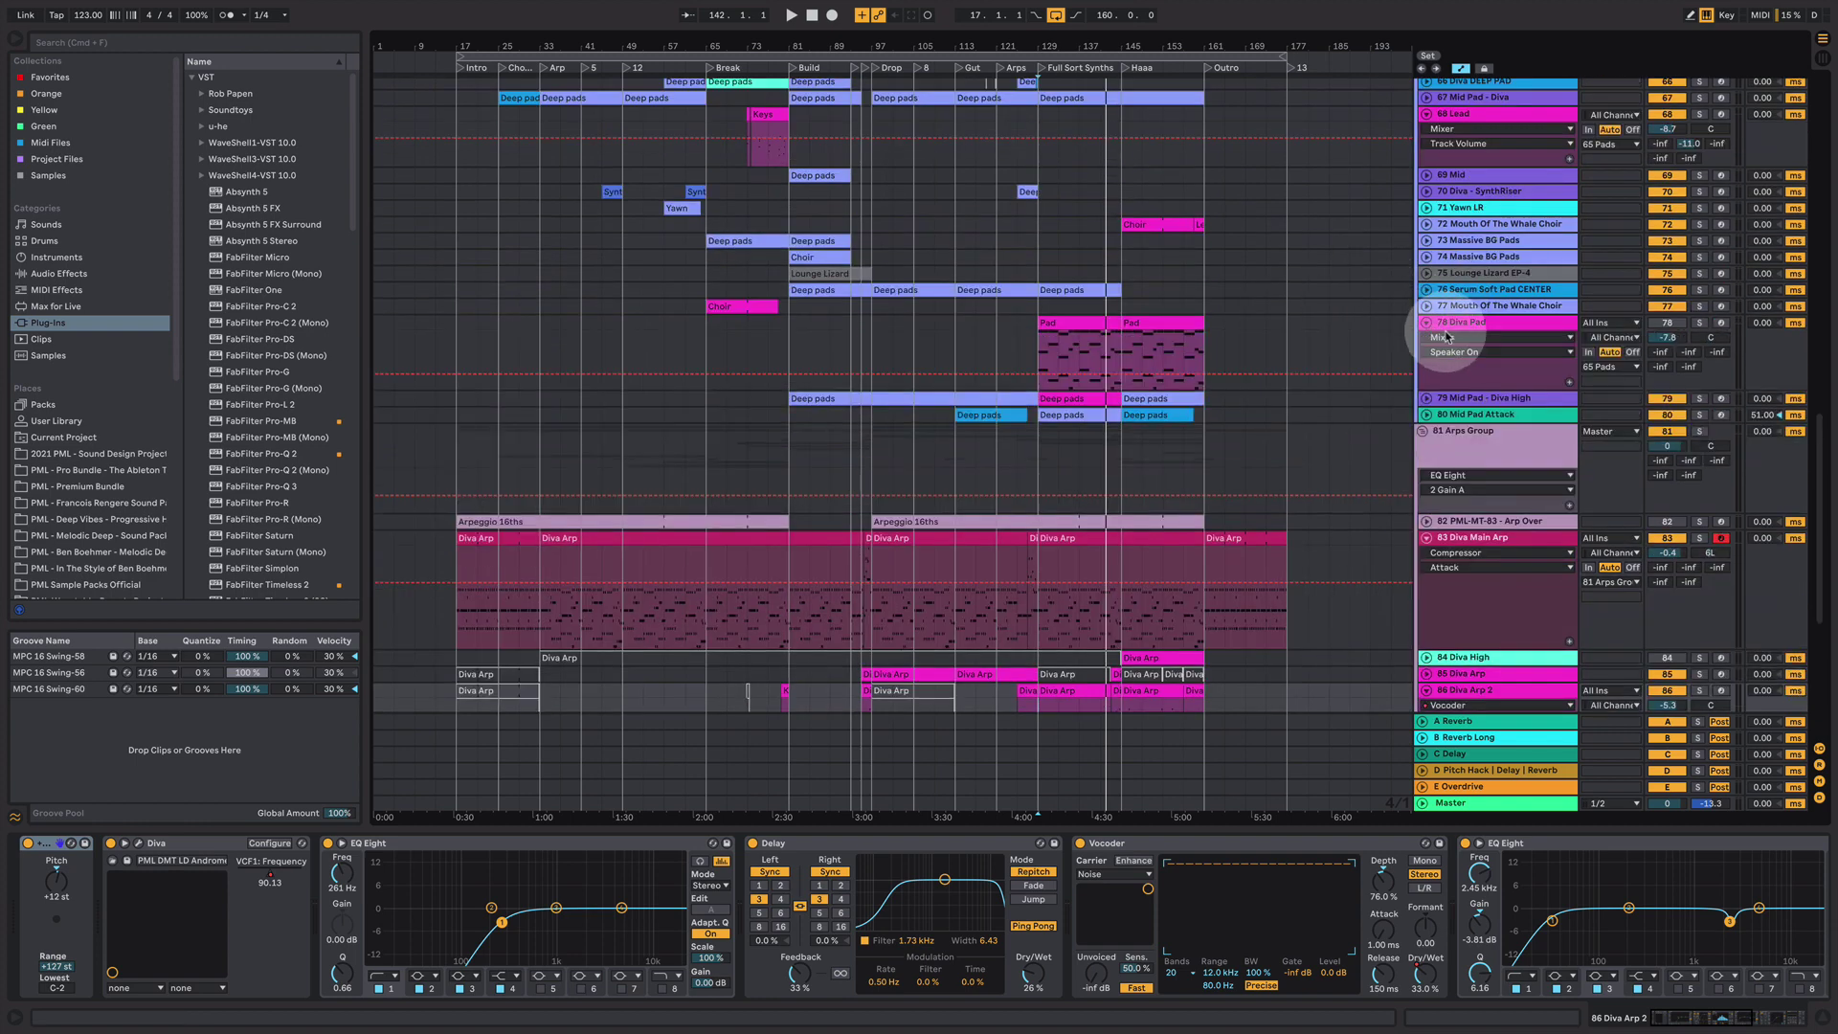
{"action": "left_click", "coordinate": [1698, 322]}
{"action": "left_click", "coordinate": [1060, 321]}
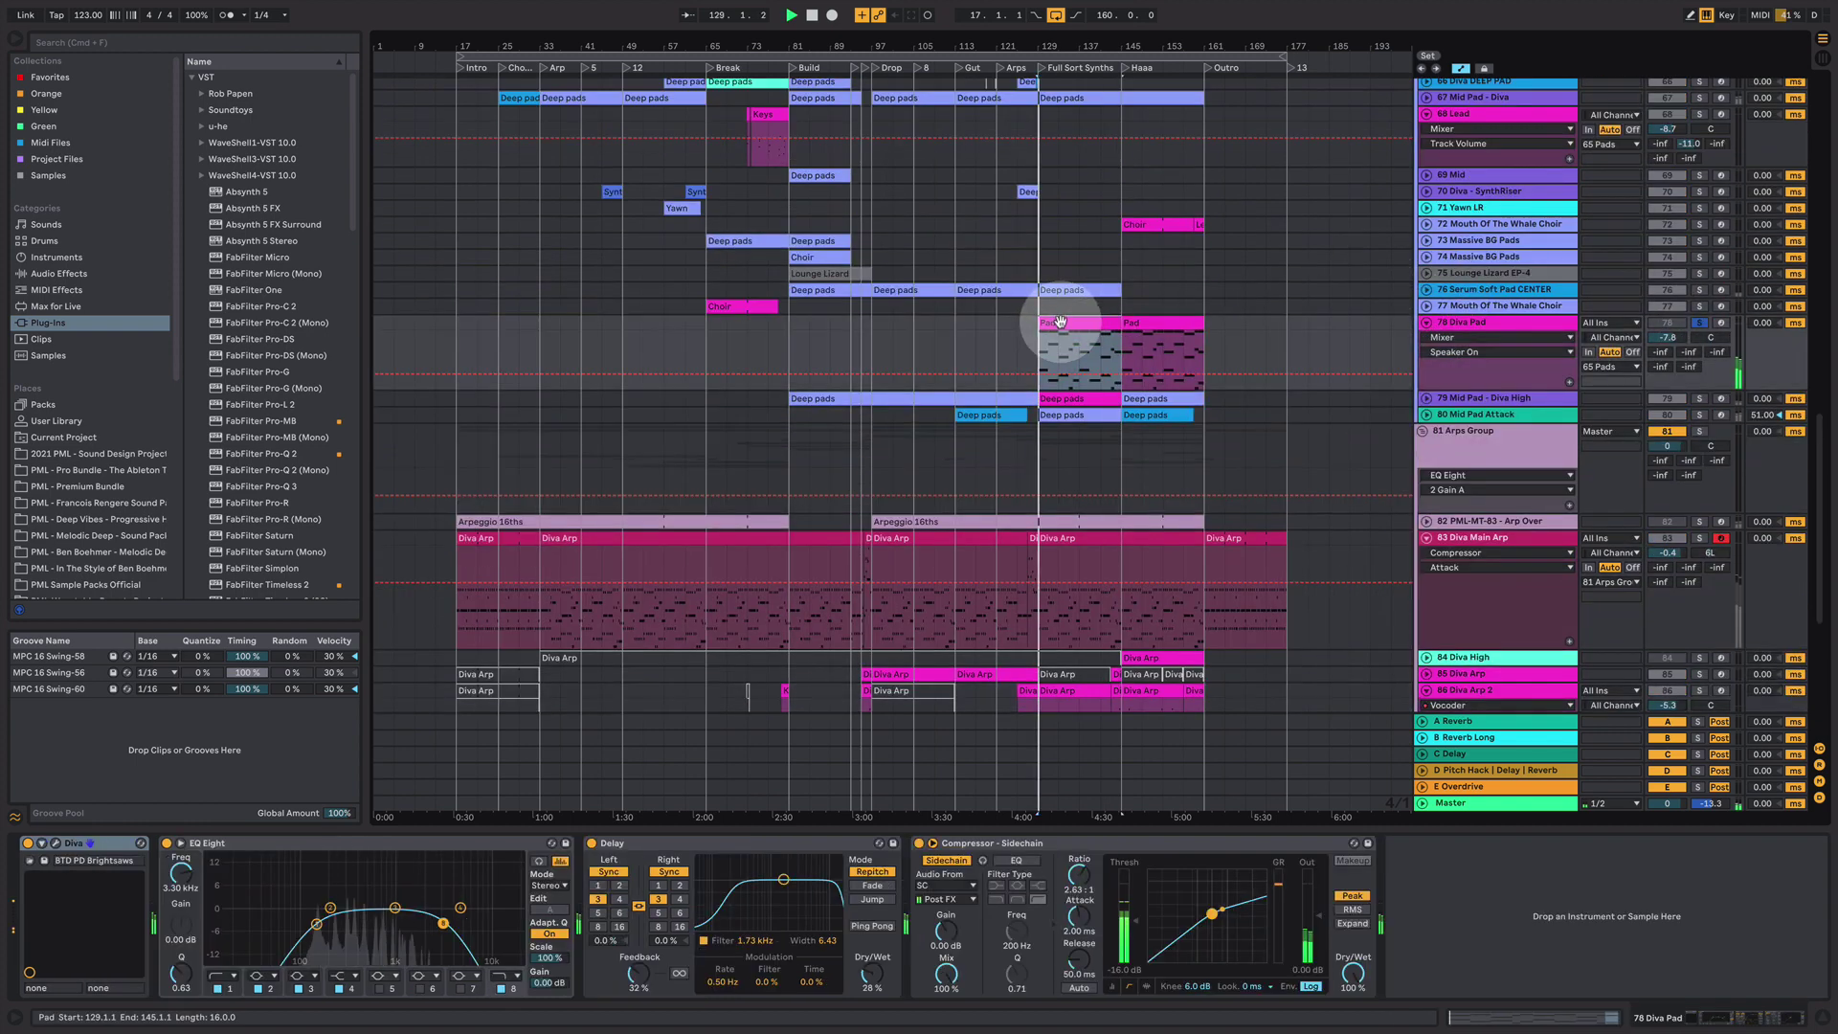
{"action": "key", "text": "space"}
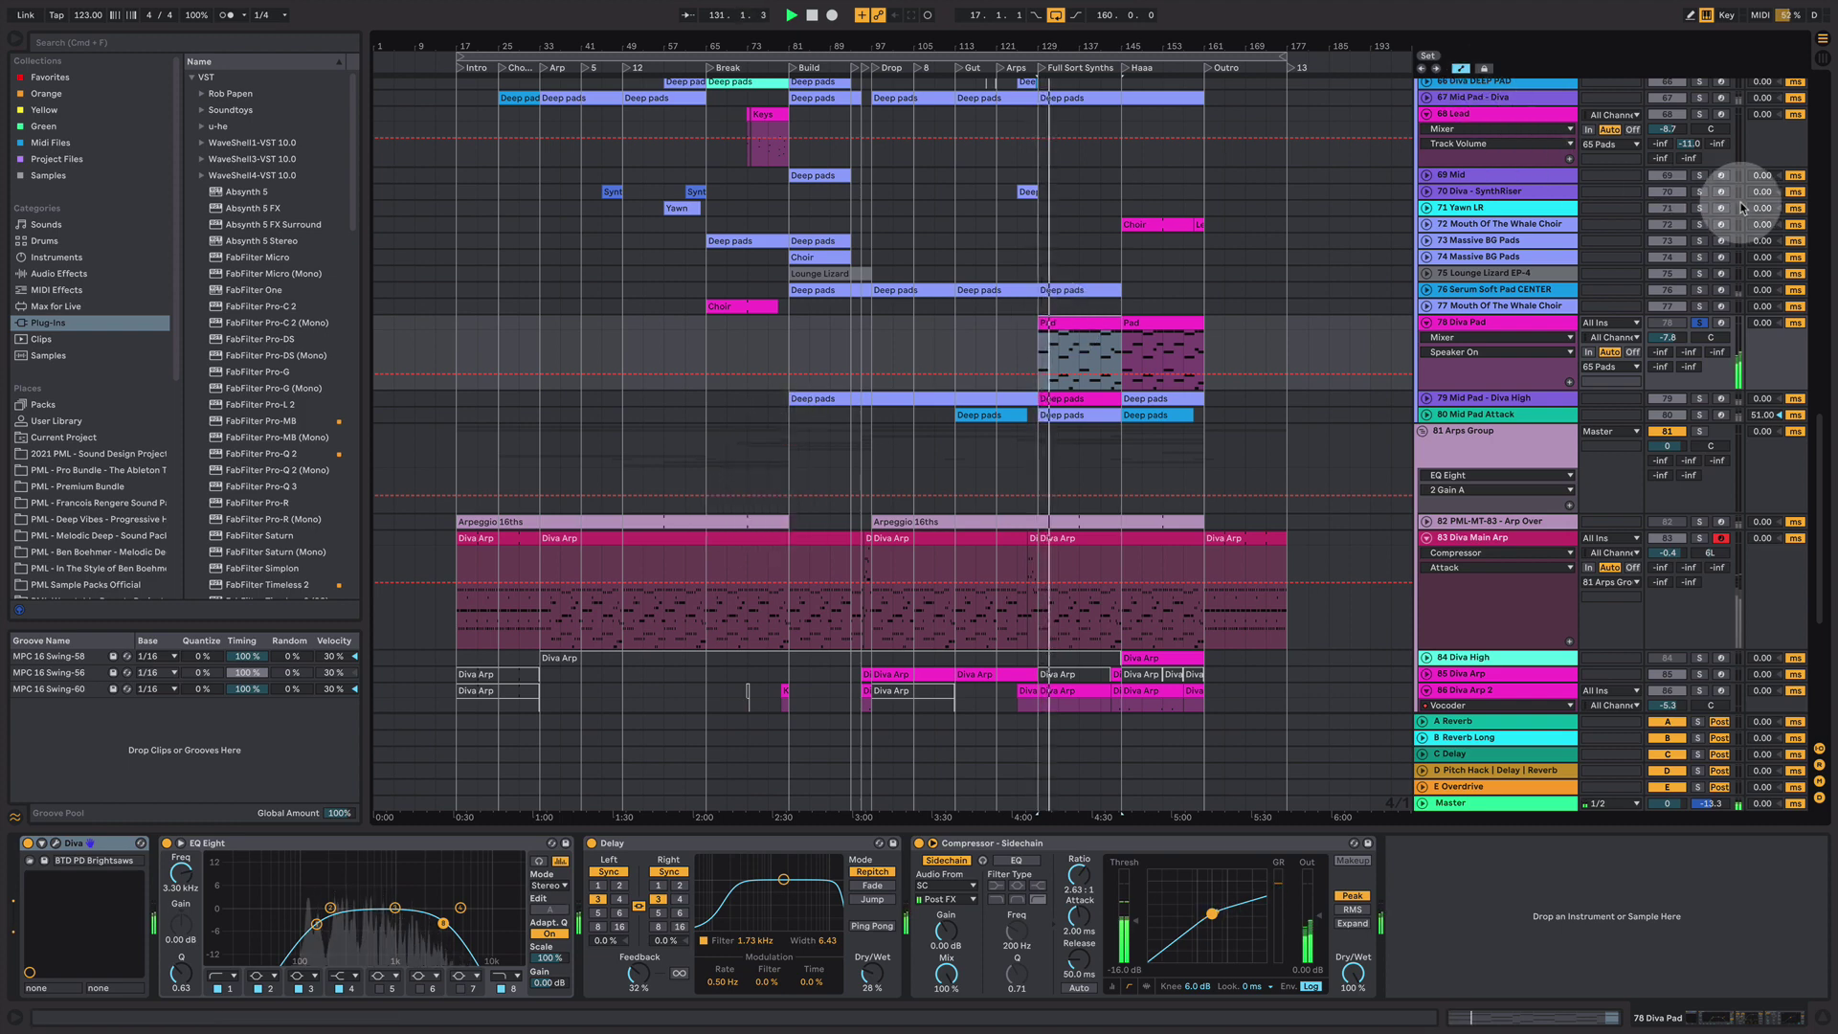
{"action": "left_click", "coordinate": [1699, 322]}
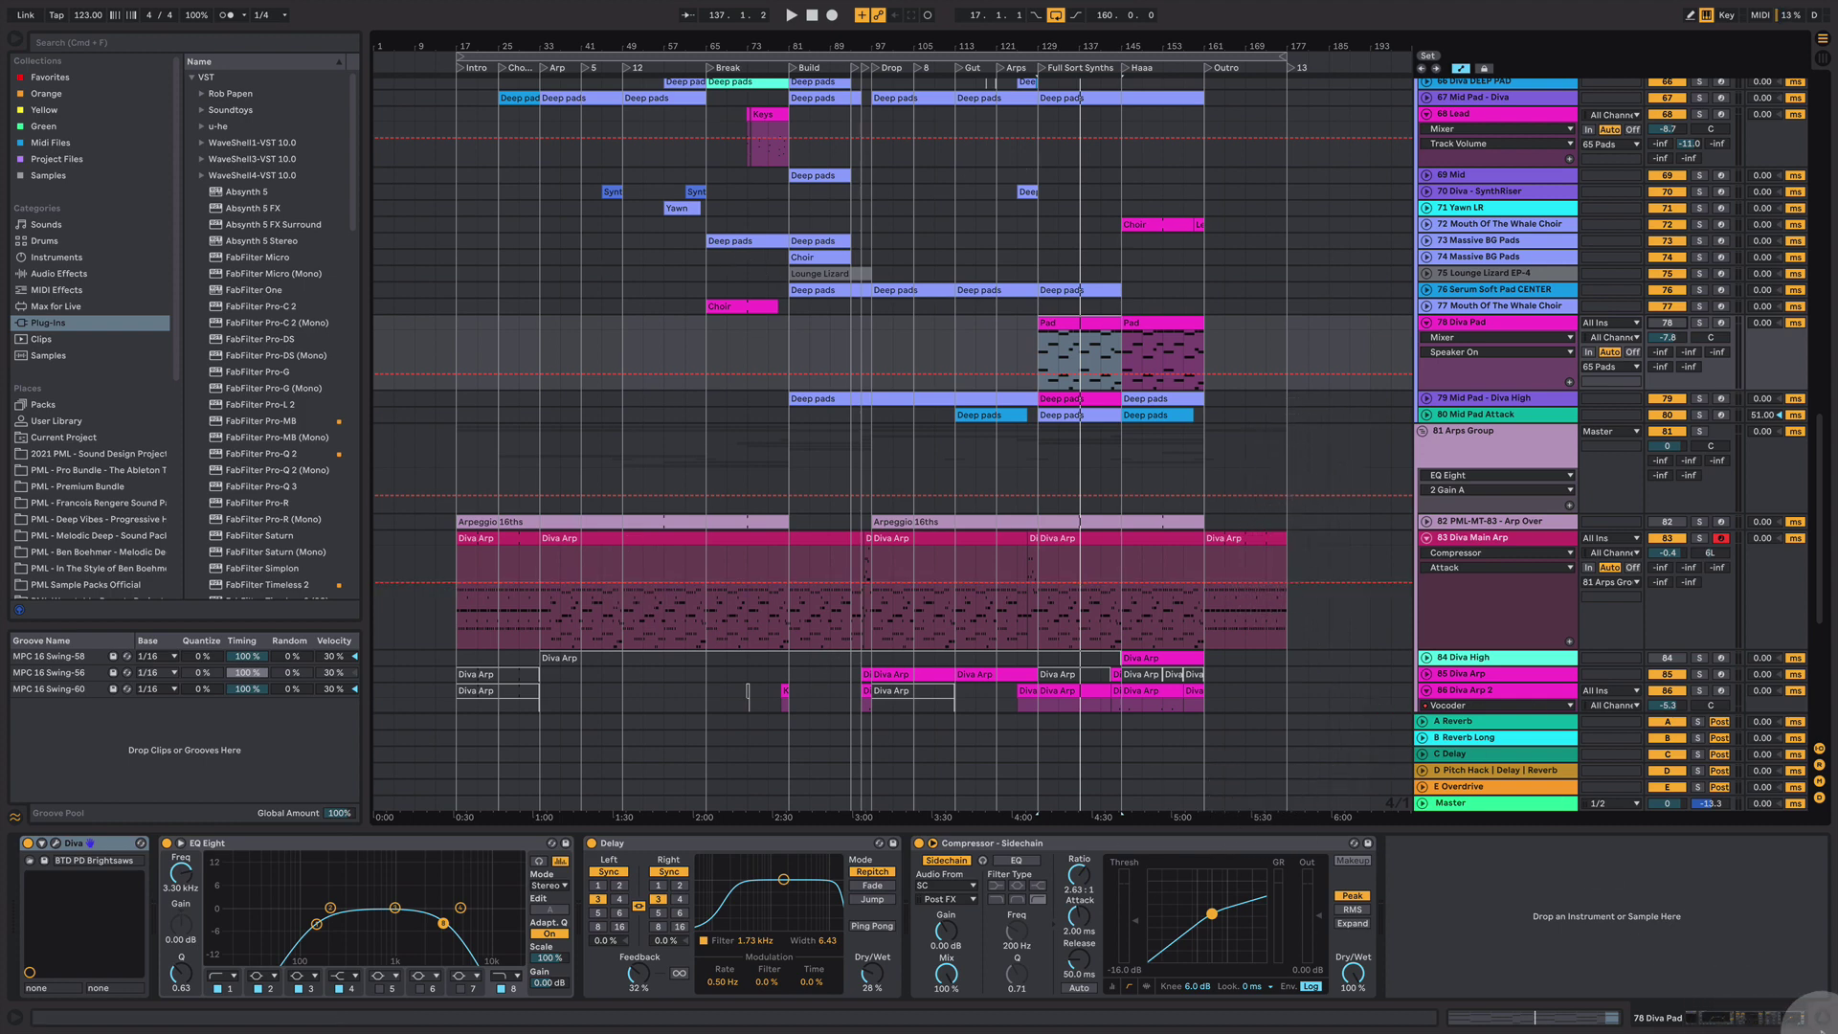
- Hide the device chain and mark out the Diva Main Arp passages from the Drop at bar 97 up to bar 125
{"action": "left_click", "coordinate": [1823, 1022]}
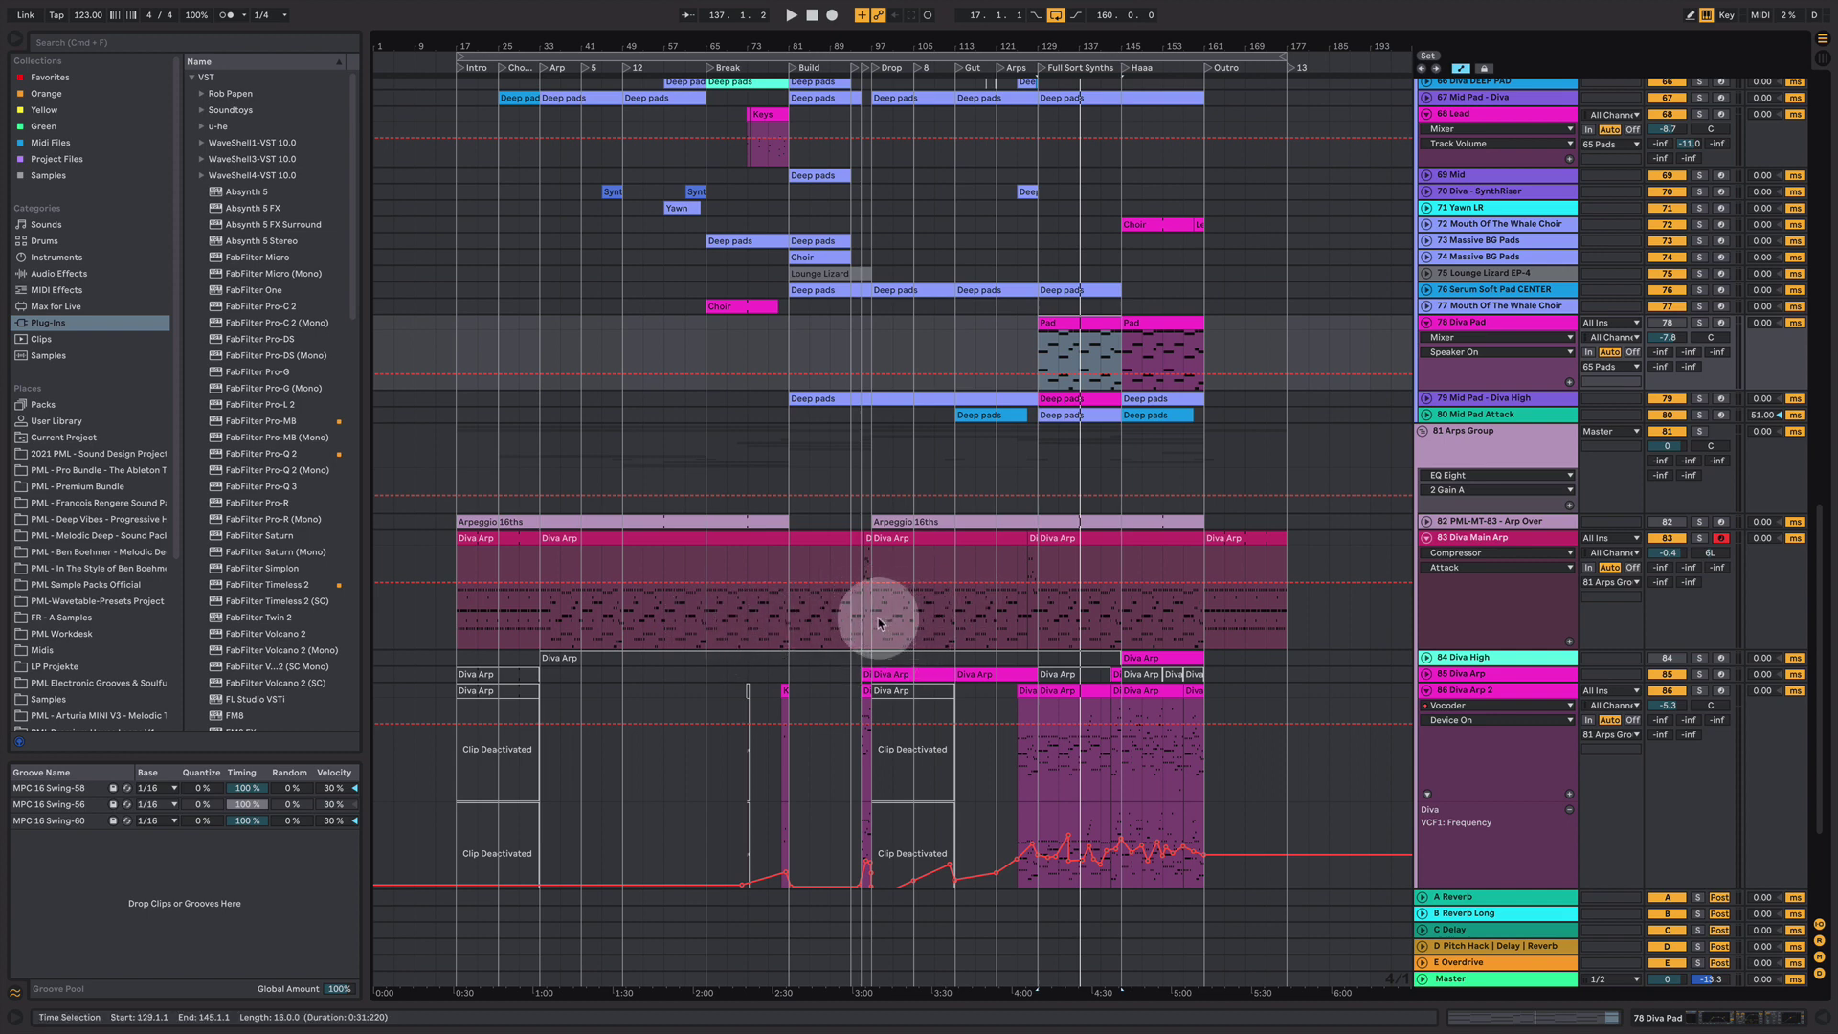
{"action": "left_click_drag", "start_coordinate": [873, 612], "coordinate": [900, 619]}
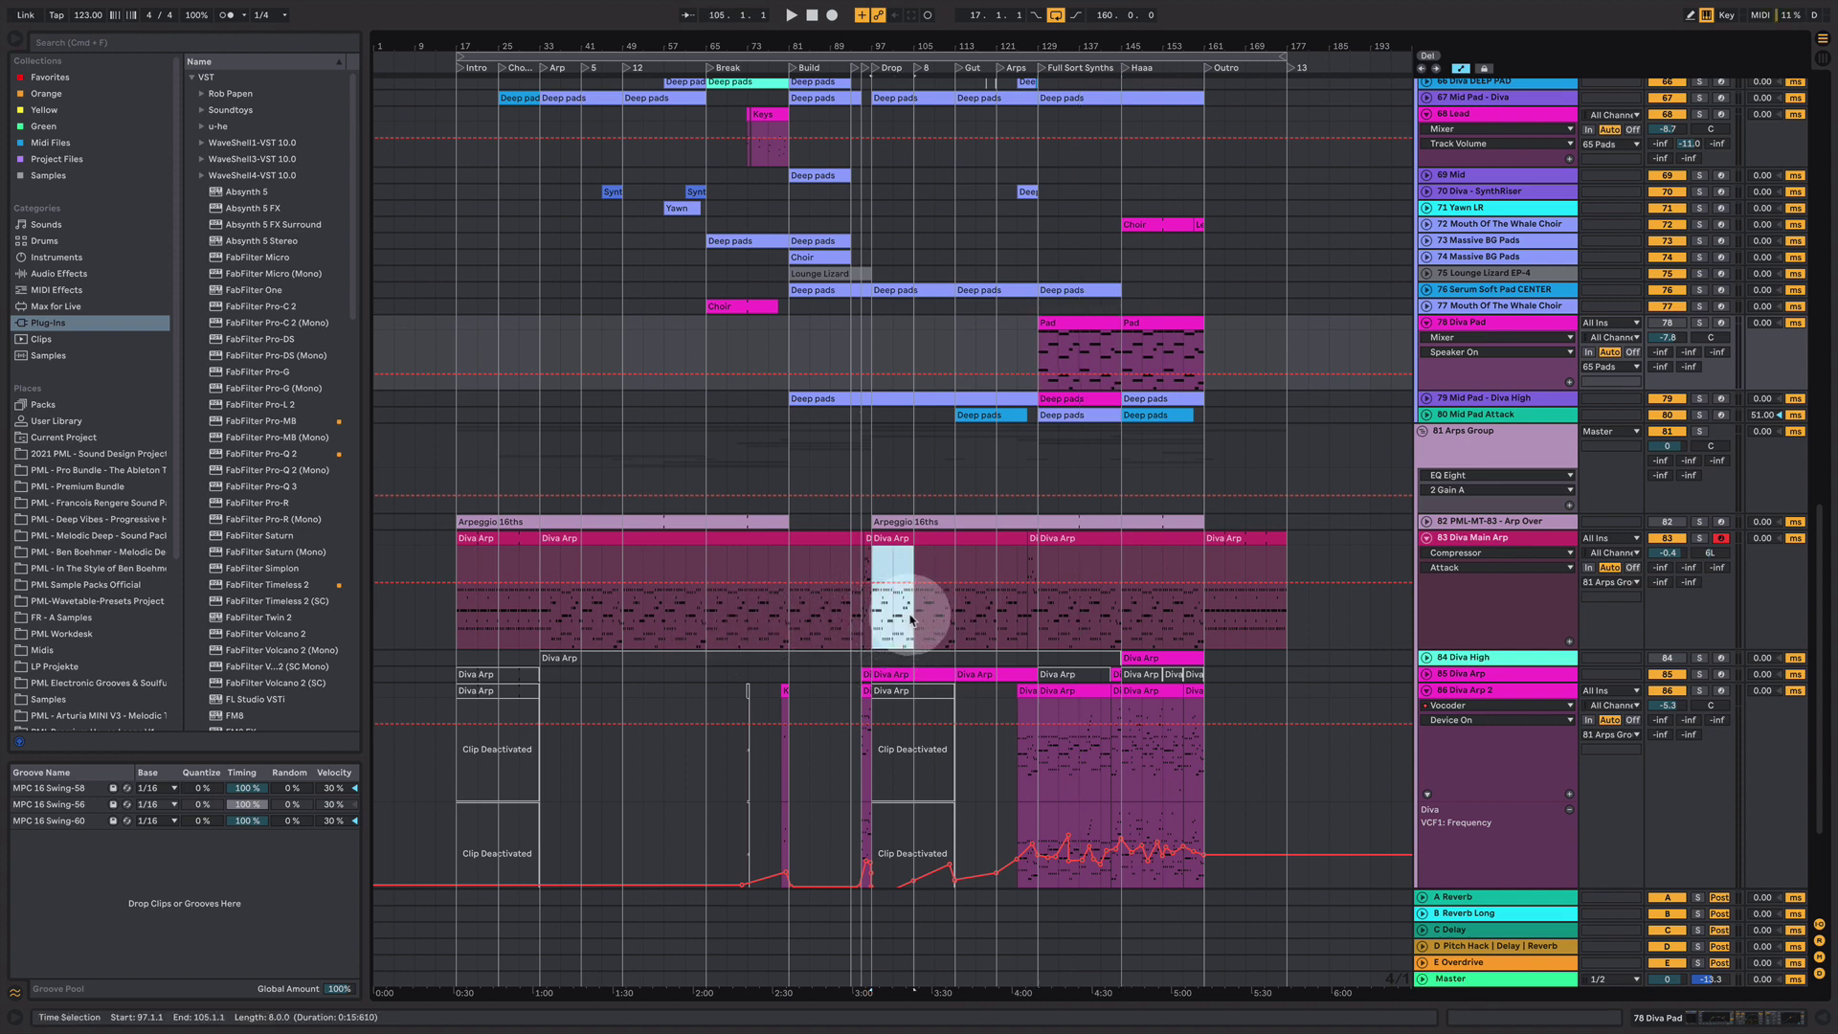
{"action": "left_click", "coordinate": [902, 554]}
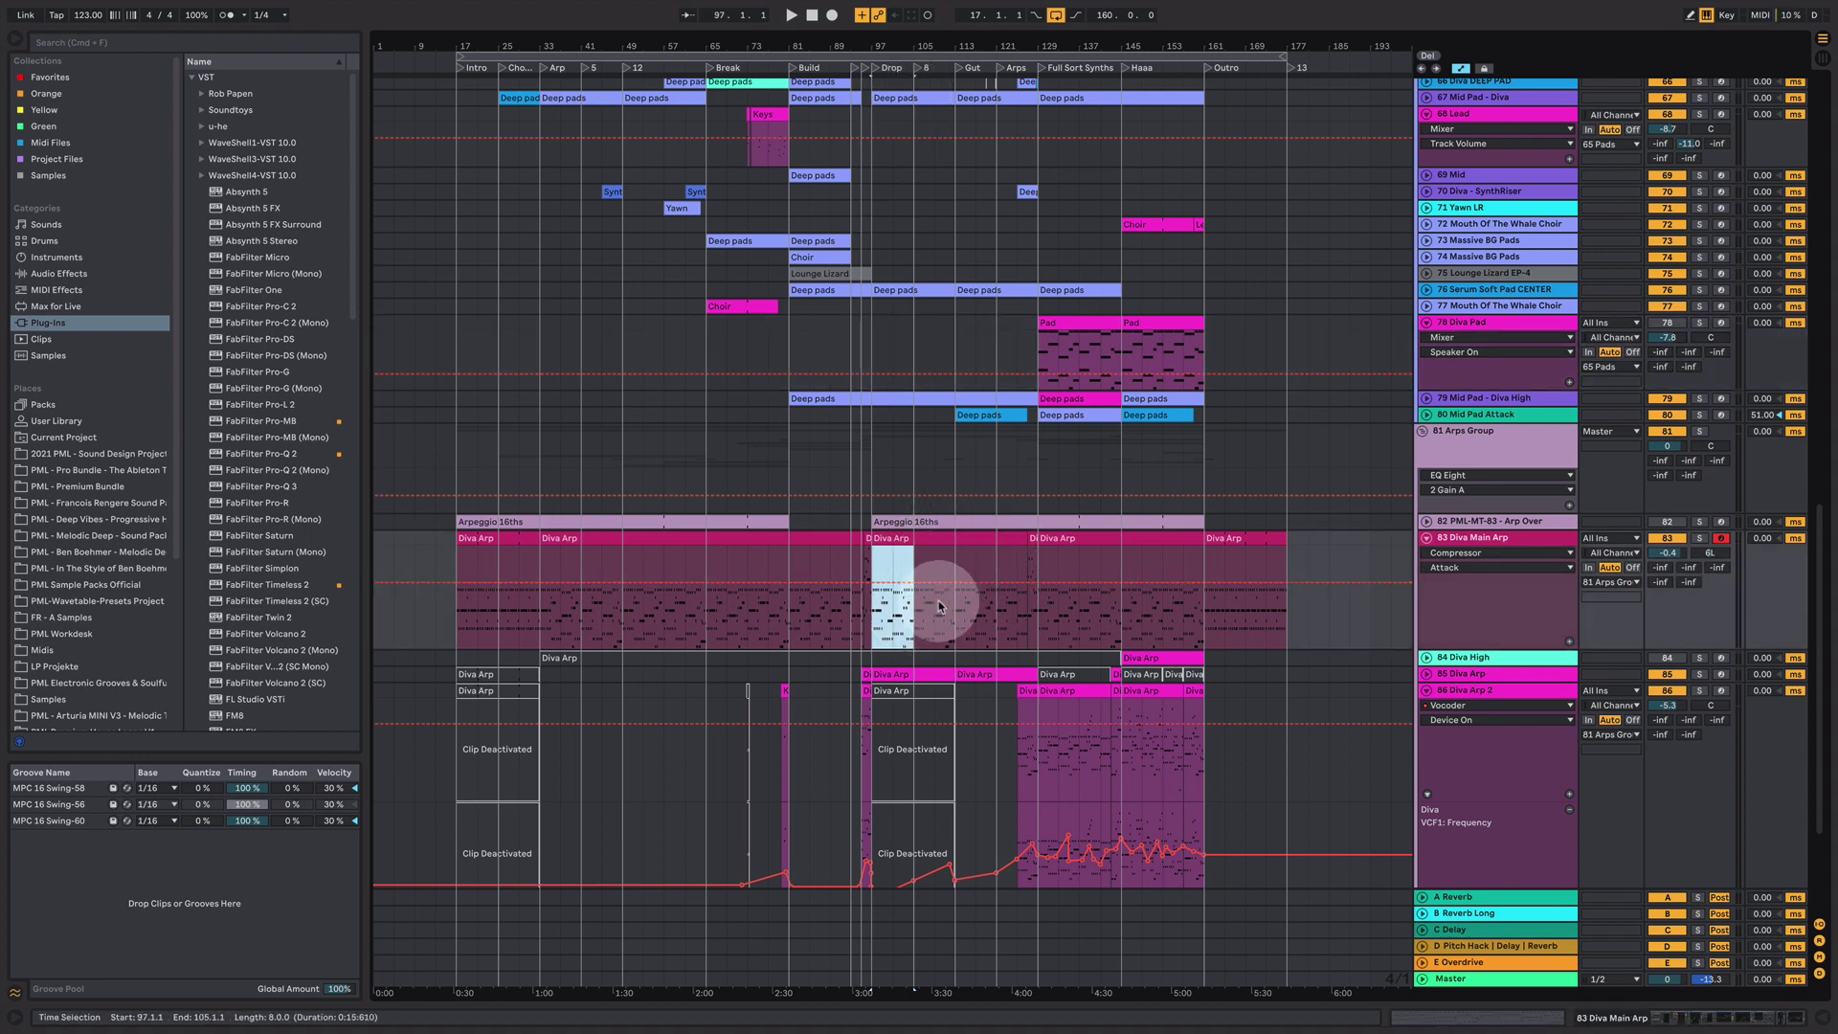
{"action": "left_click_drag", "start_coordinate": [923, 613], "coordinate": [973, 599]}
{"action": "left_click", "coordinate": [1017, 600]}
{"action": "left_click", "coordinate": [1017, 599]}
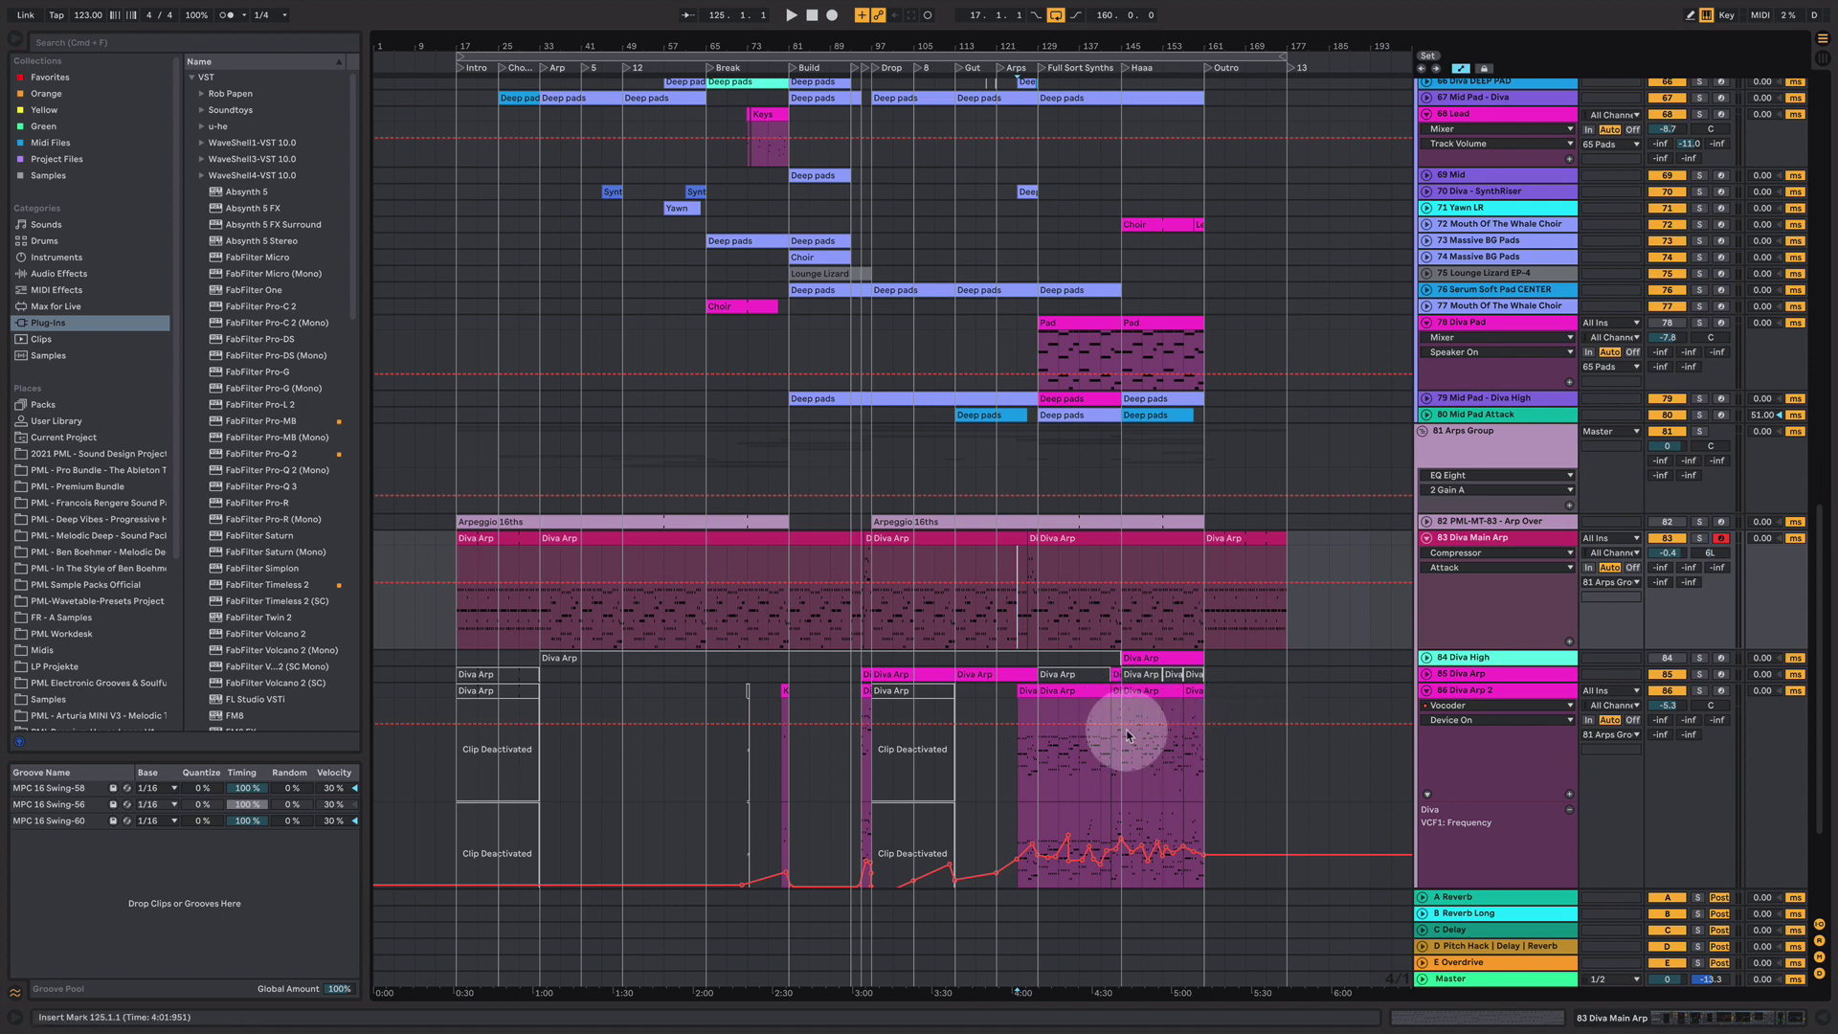
- Select the Diva Arp 2 clip at bar 145 and play from there with its track soloed
{"action": "double_click", "coordinate": [1149, 693]}
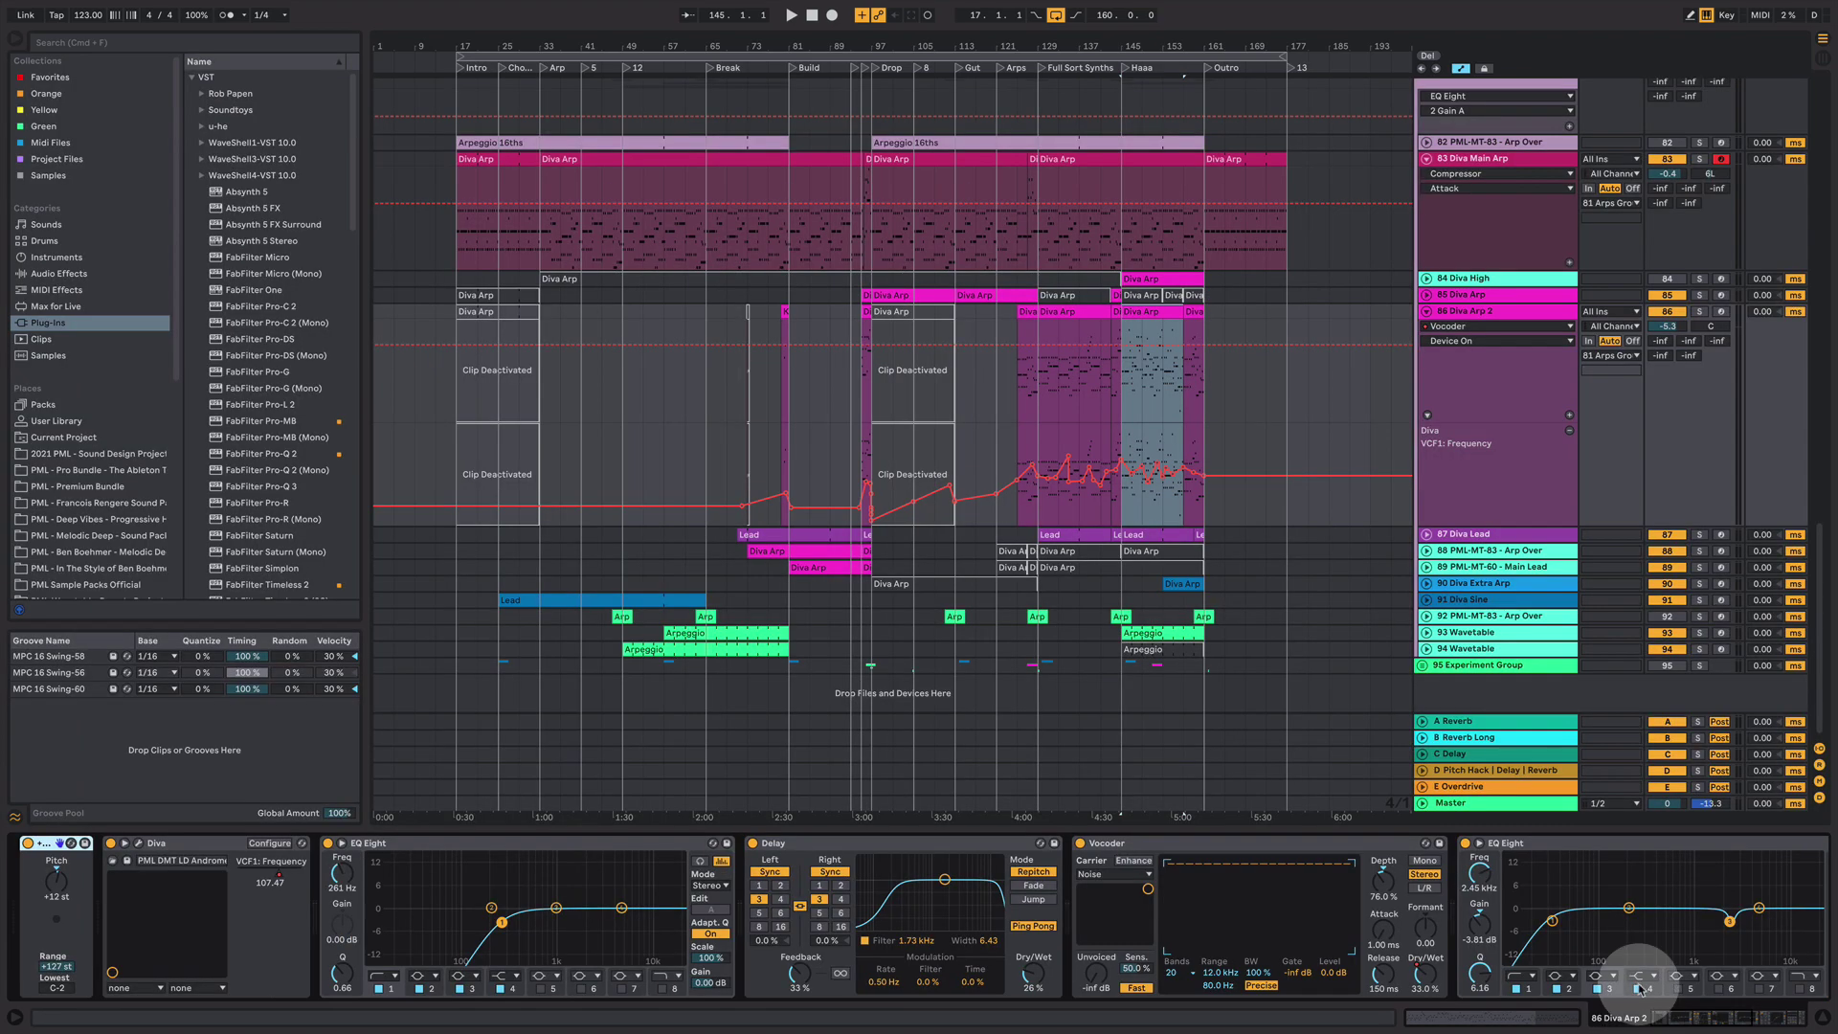
{"action": "key", "text": "space"}
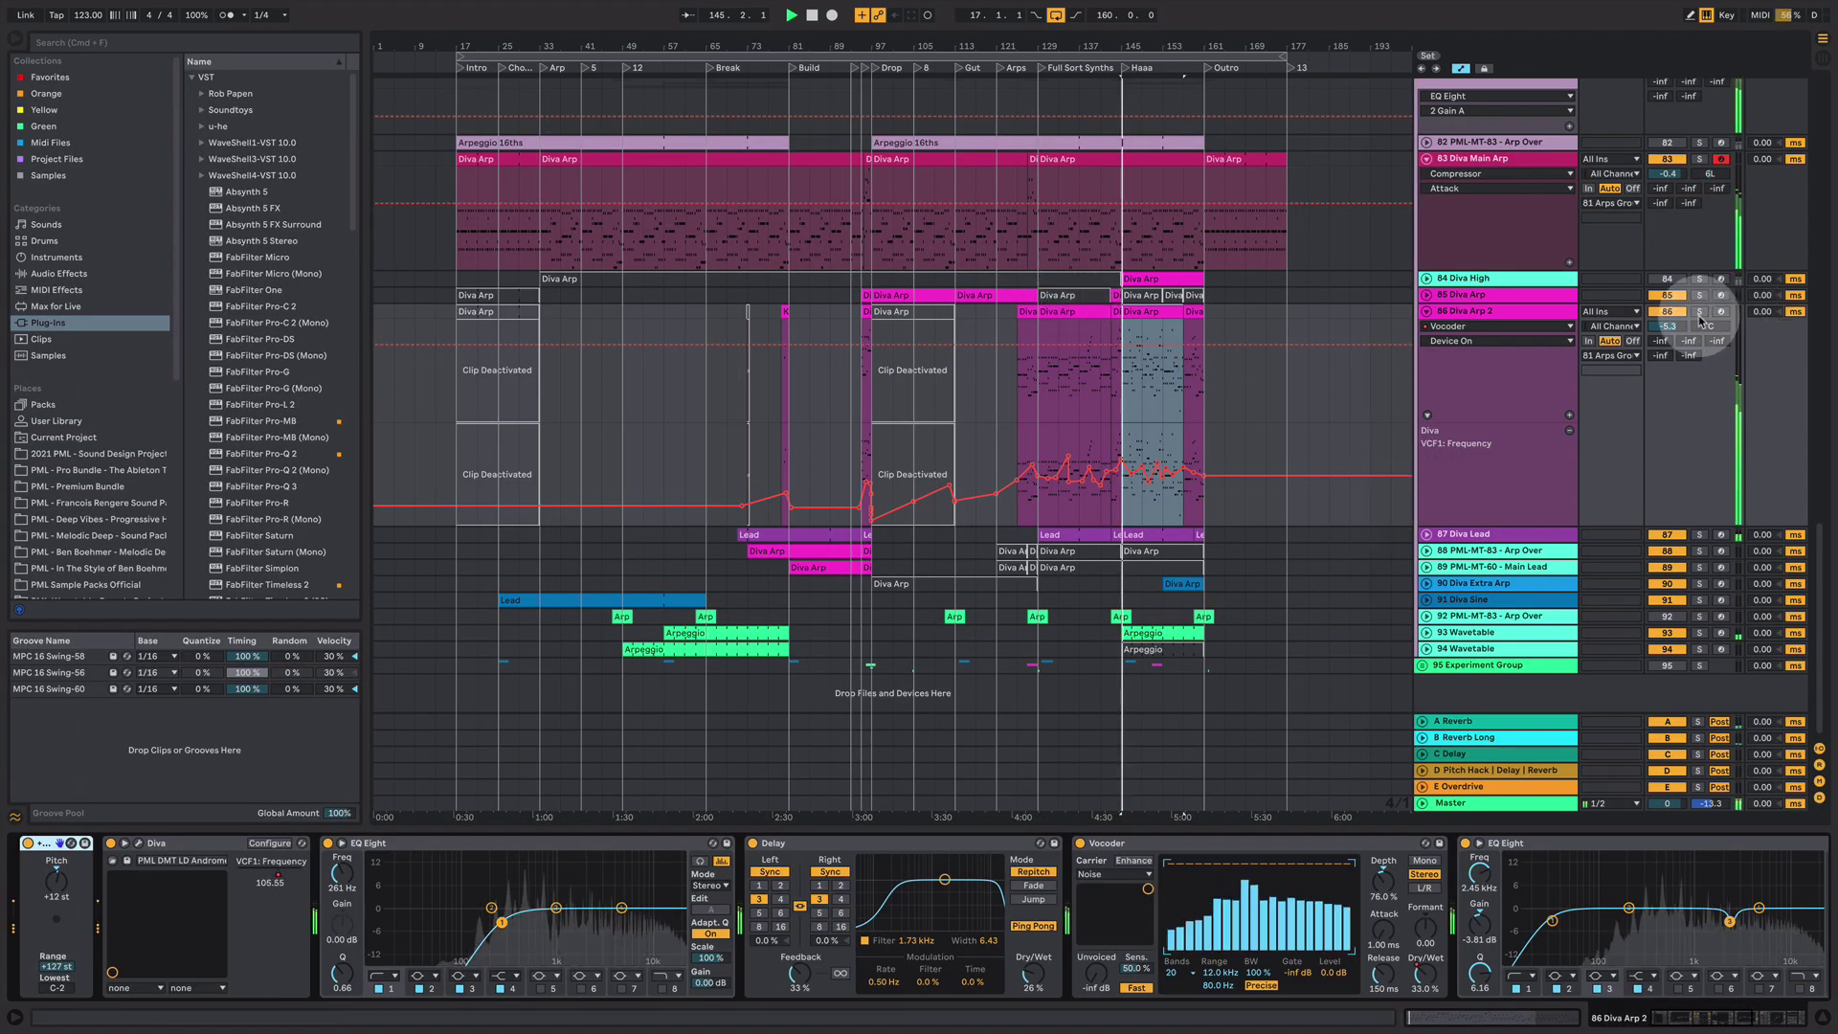
{"action": "left_click", "coordinate": [1699, 311]}
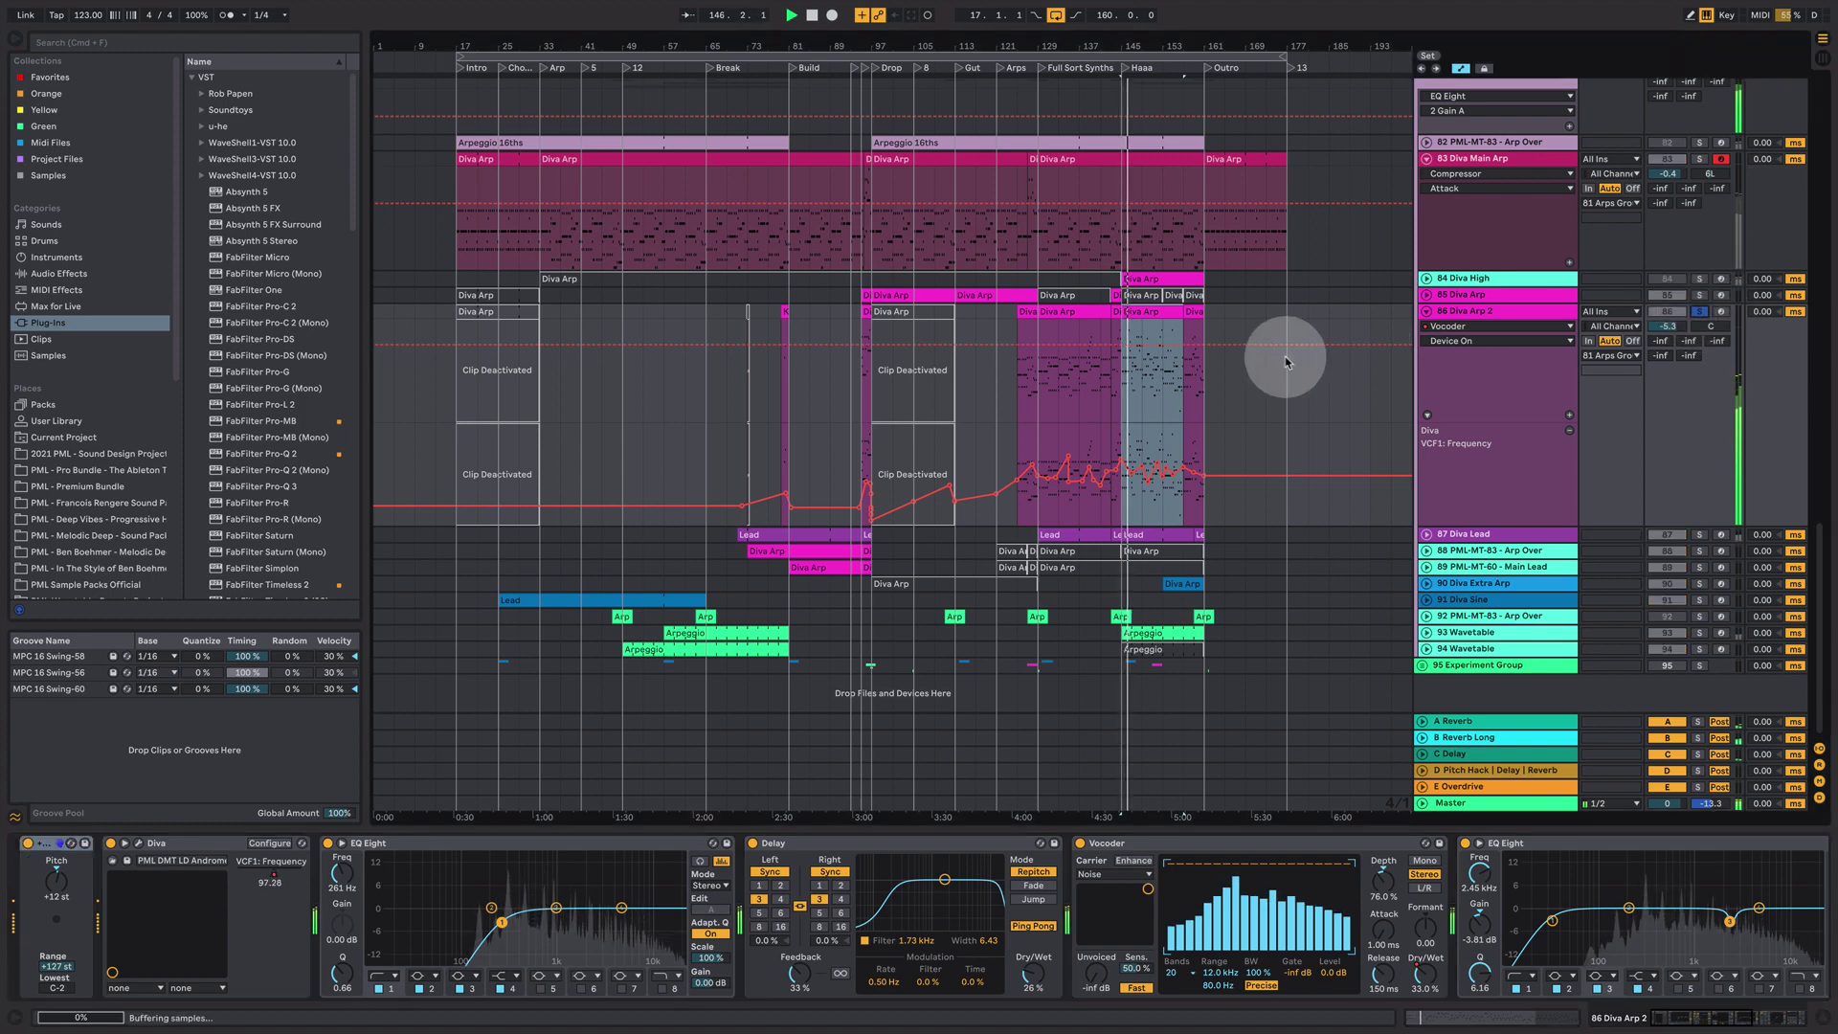
- Open the Diva Arp 2 clip at bar 145 in the note editor and examine its arpeggio notes
{"action": "double_click", "coordinate": [1148, 310]}
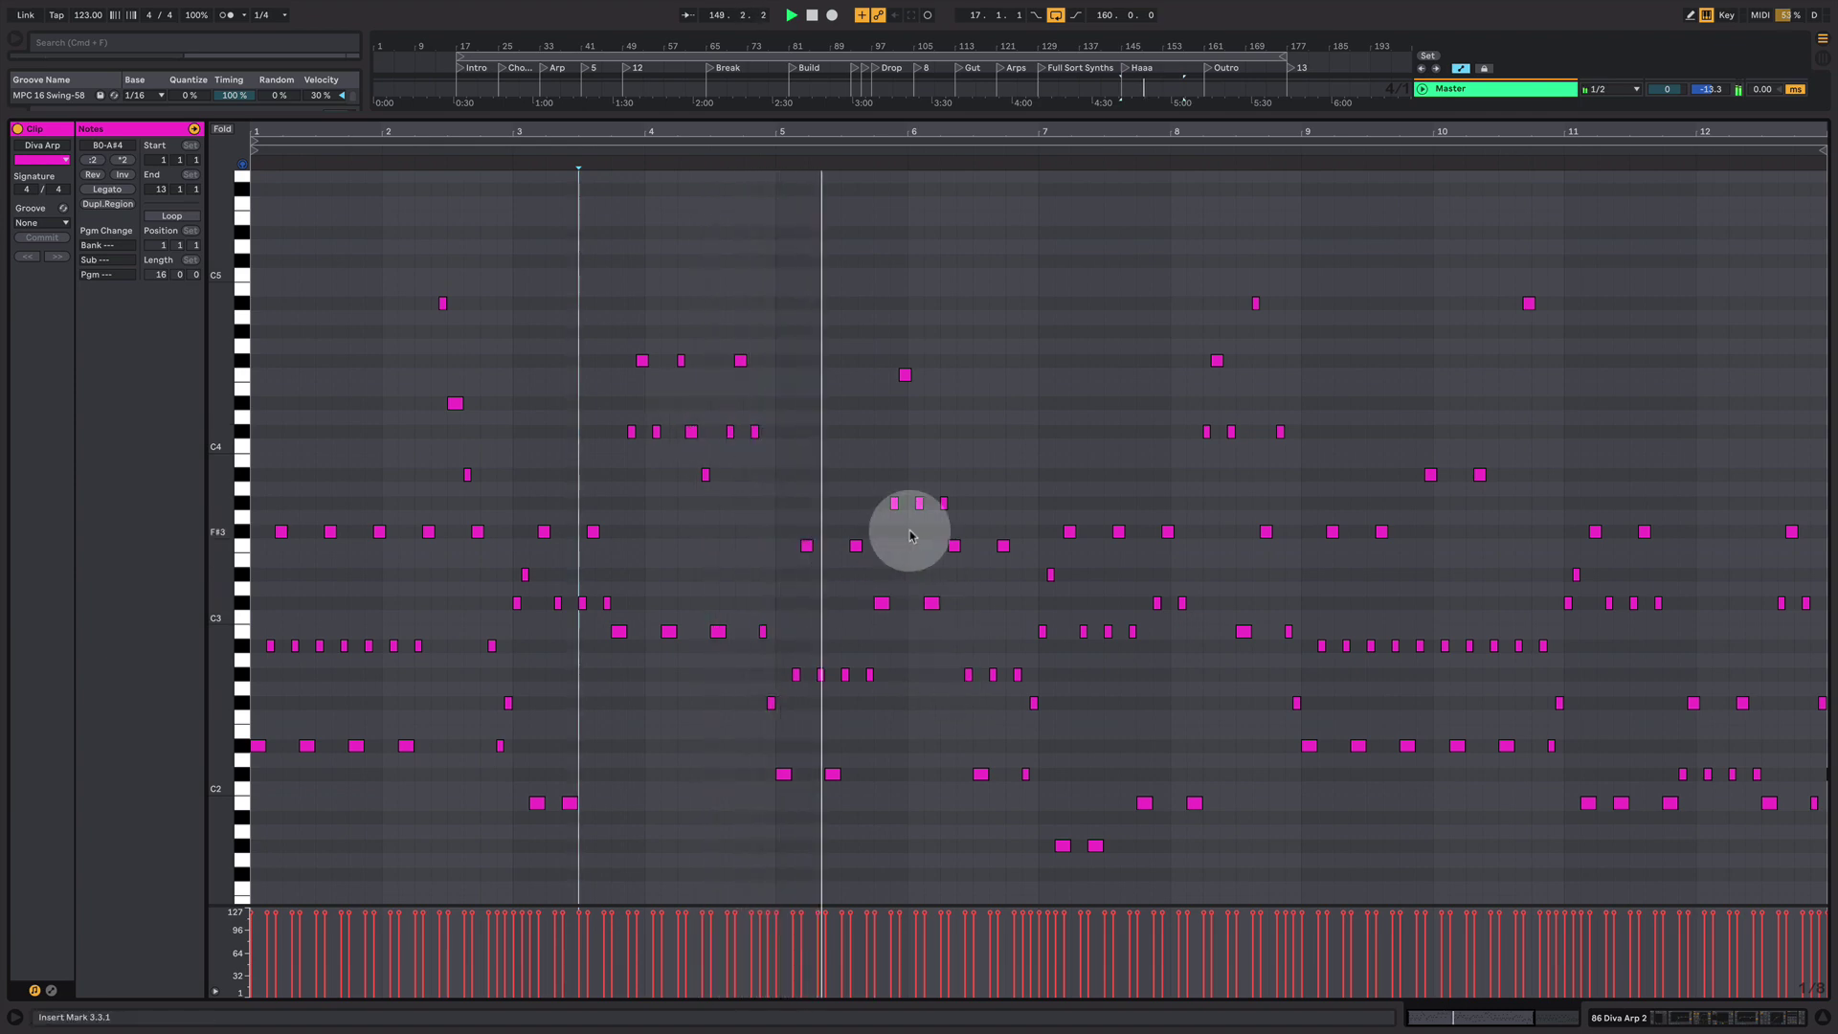
{"action": "scroll", "coordinate": [984, 754], "scroll_direction": "down", "scroll_amount": 4}
{"action": "scroll", "coordinate": [982, 747], "scroll_direction": "up", "scroll_amount": 1}
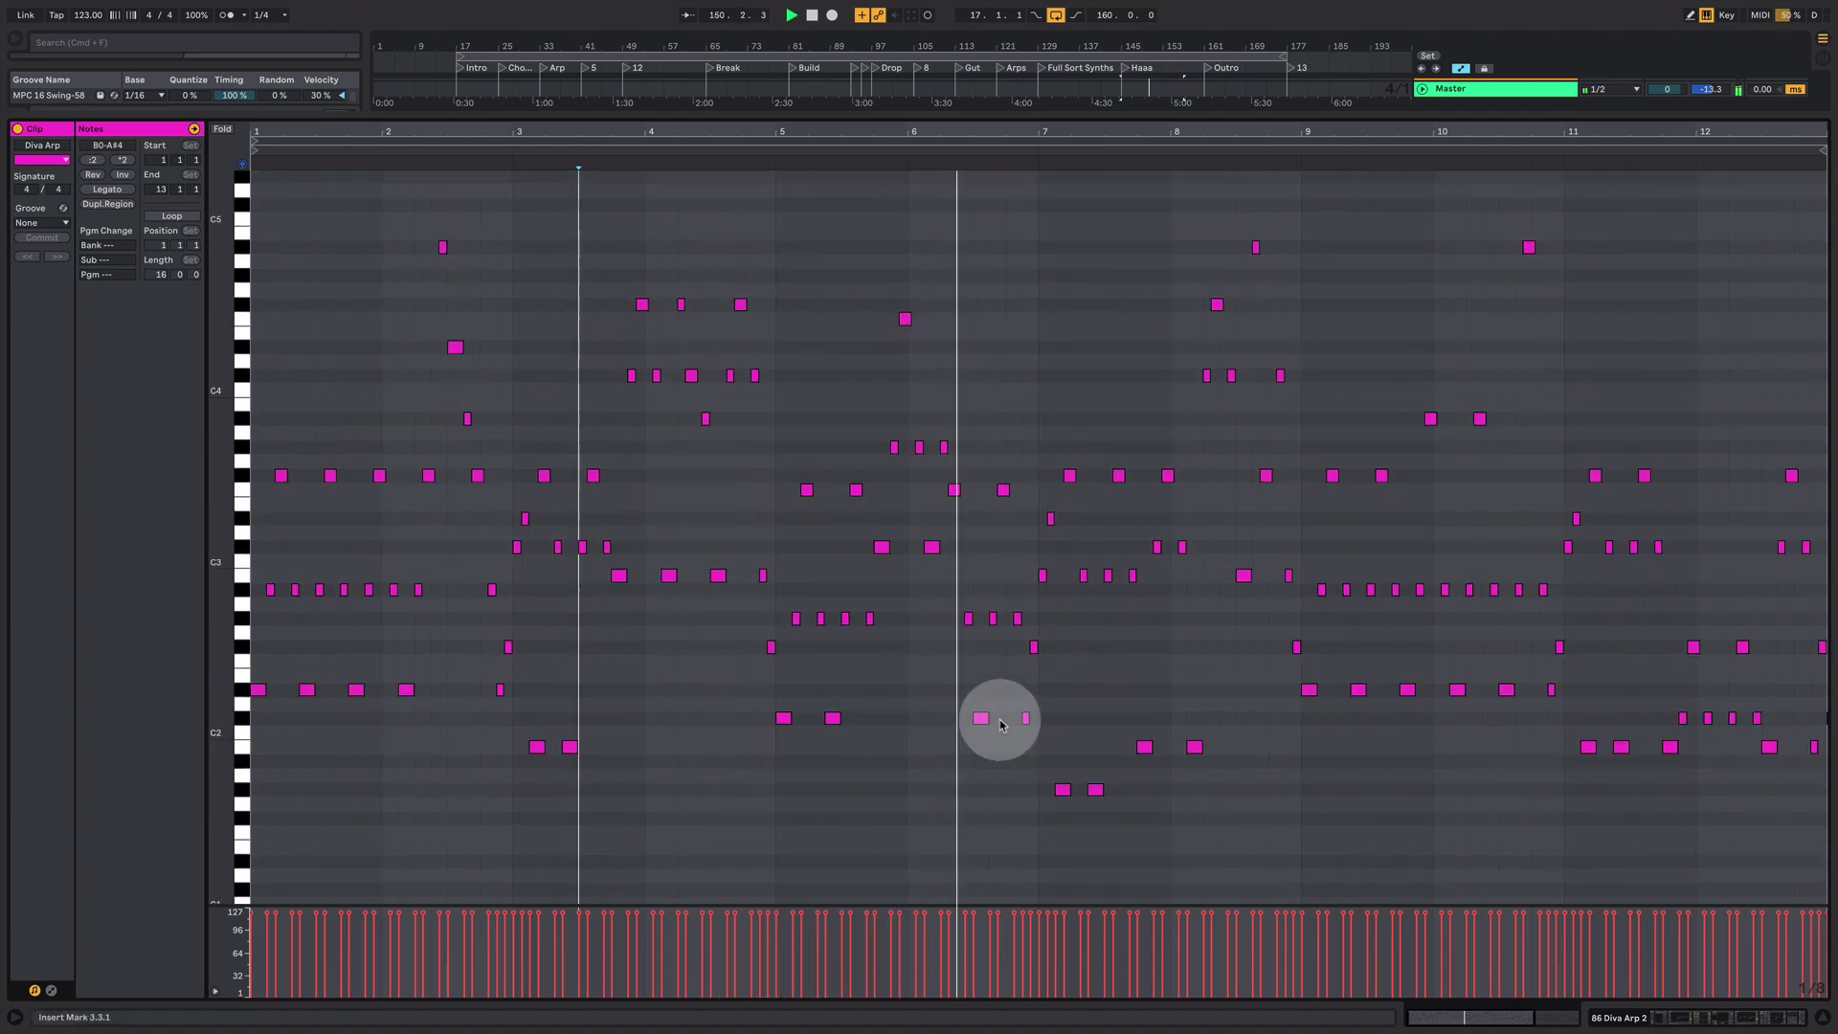
- Examine the pitch range of the Diva Arp 2 clip by marking its high notes in bars 10 and 2, then return to the device chain
{"action": "scroll", "coordinate": [1005, 684], "scroll_direction": "up", "scroll_amount": 2}
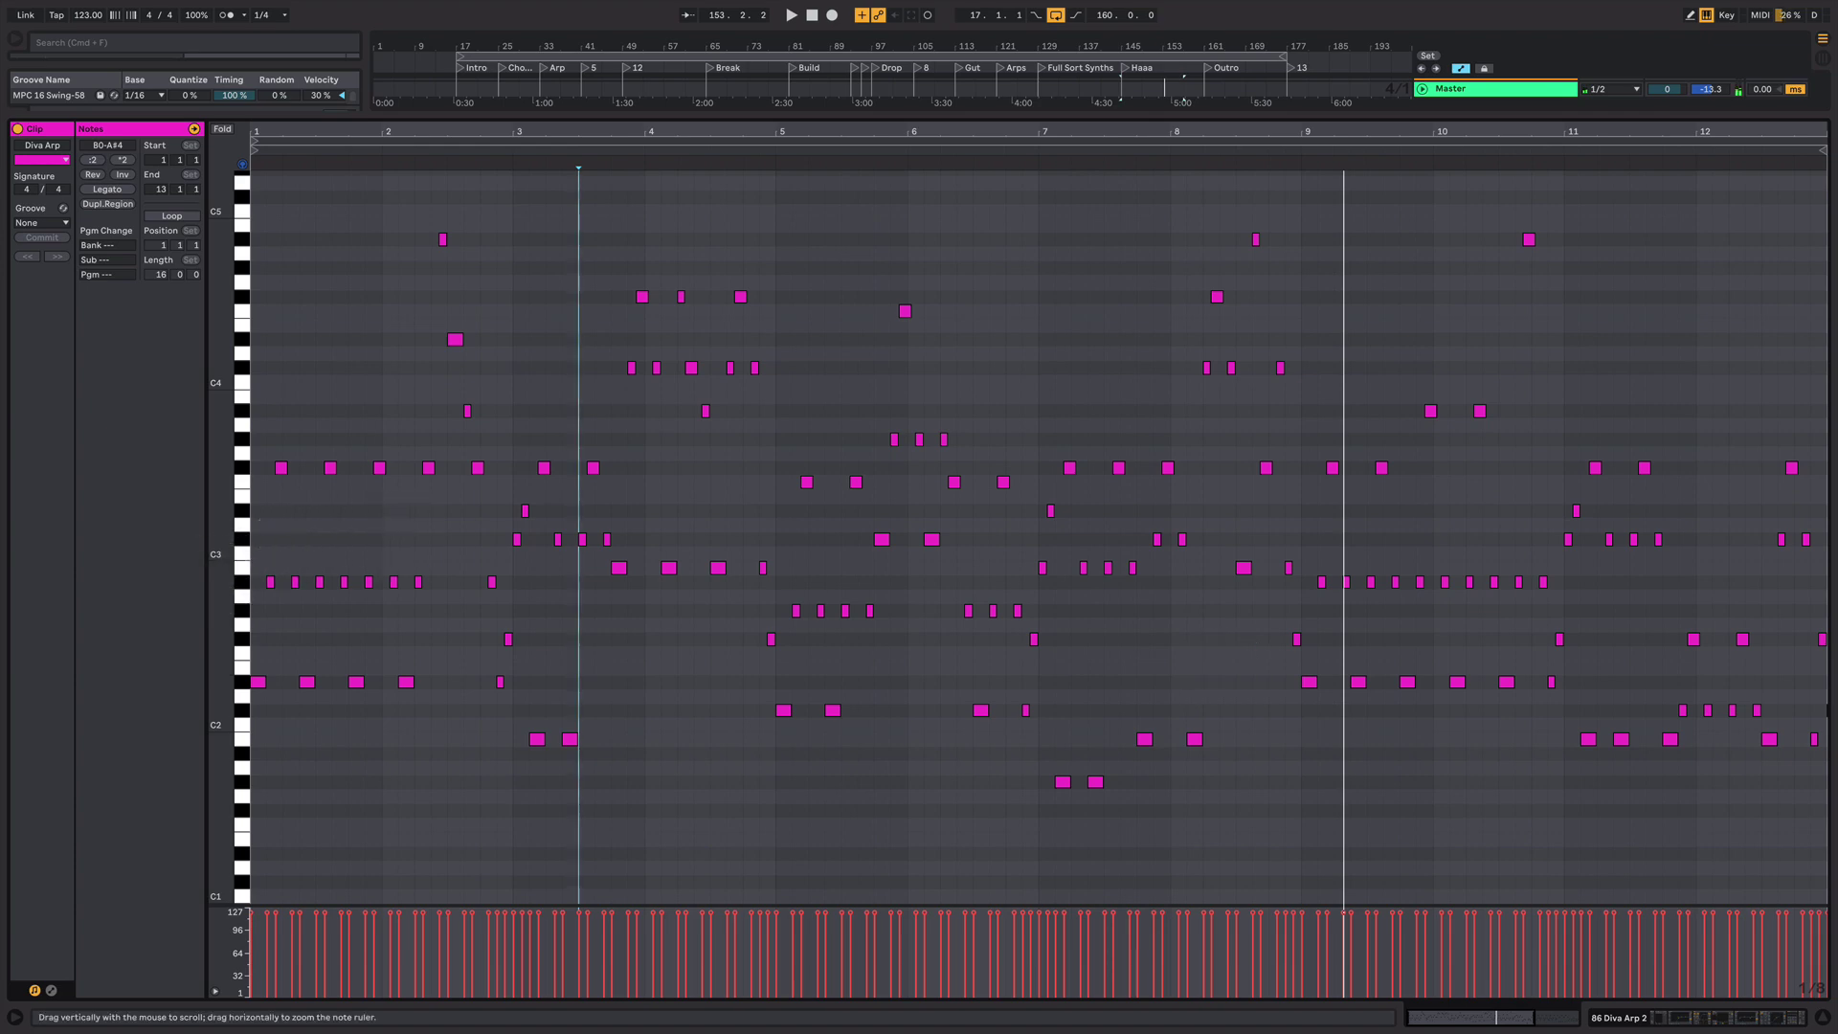
{"action": "scroll", "coordinate": [214, 574], "scroll_direction": "down", "scroll_amount": 2}
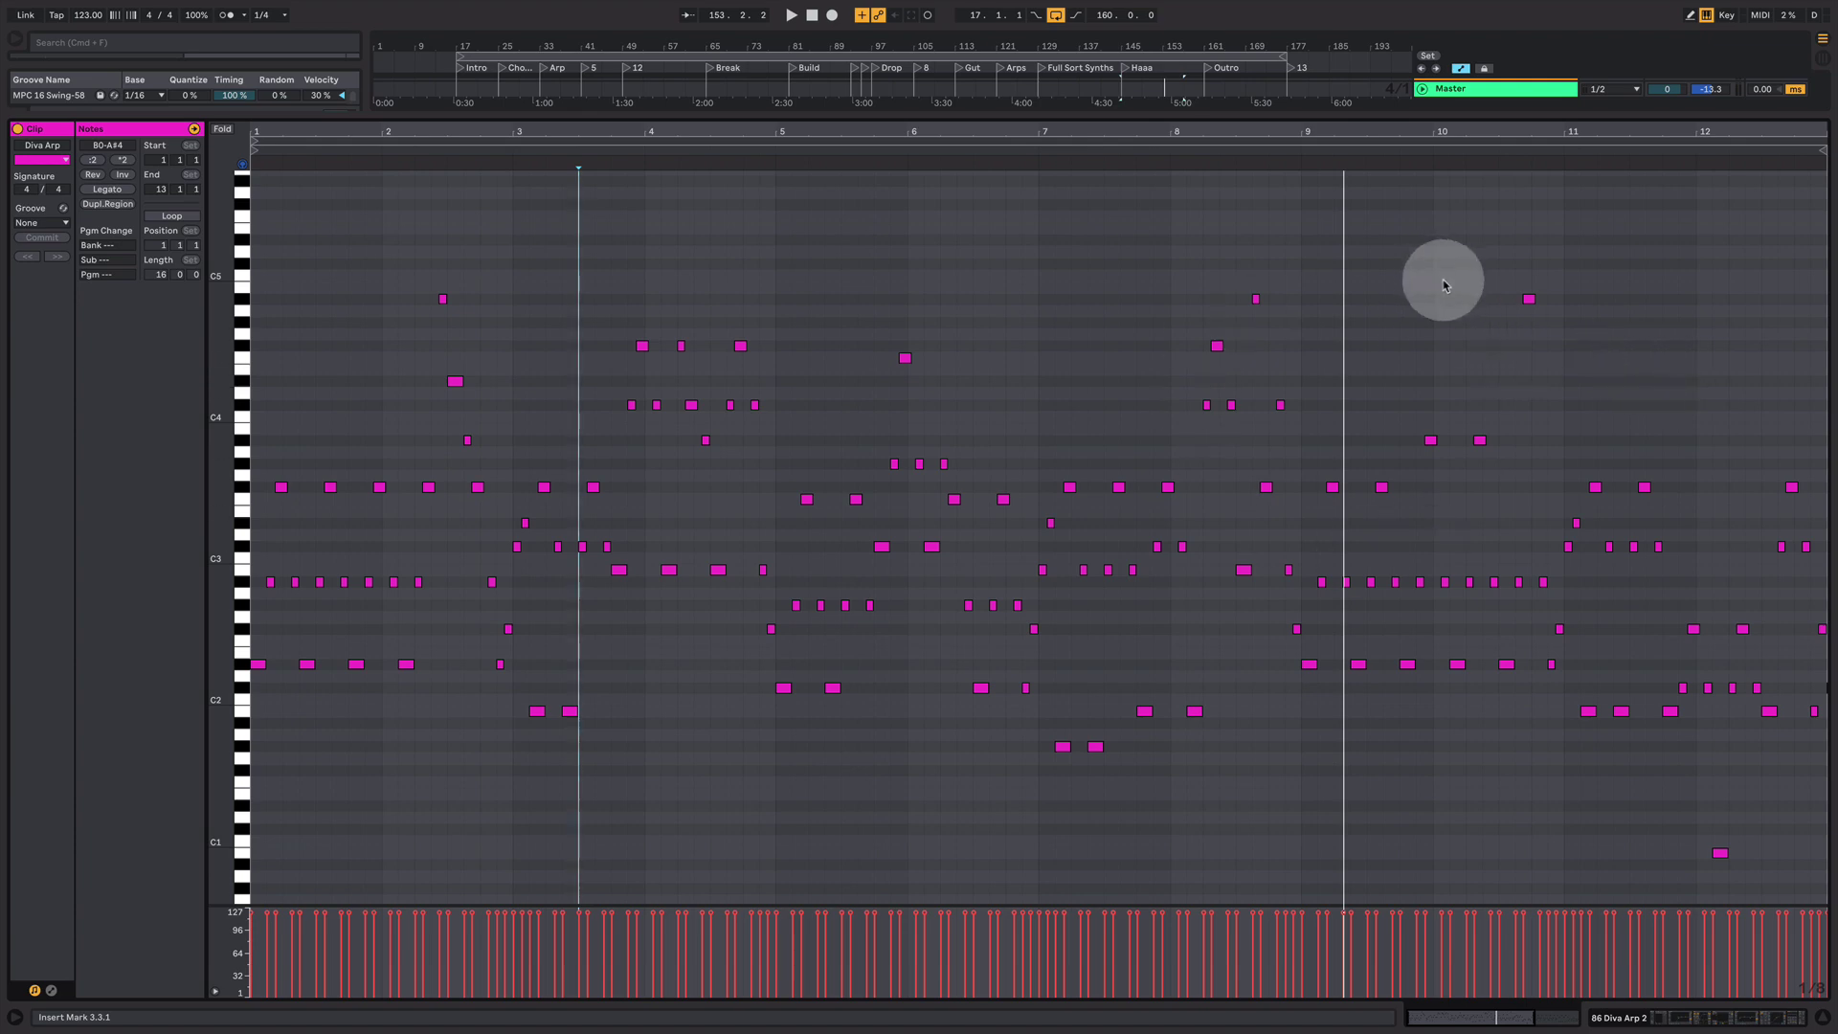
{"action": "left_click_drag", "start_coordinate": [1455, 241], "coordinate": [1593, 313]}
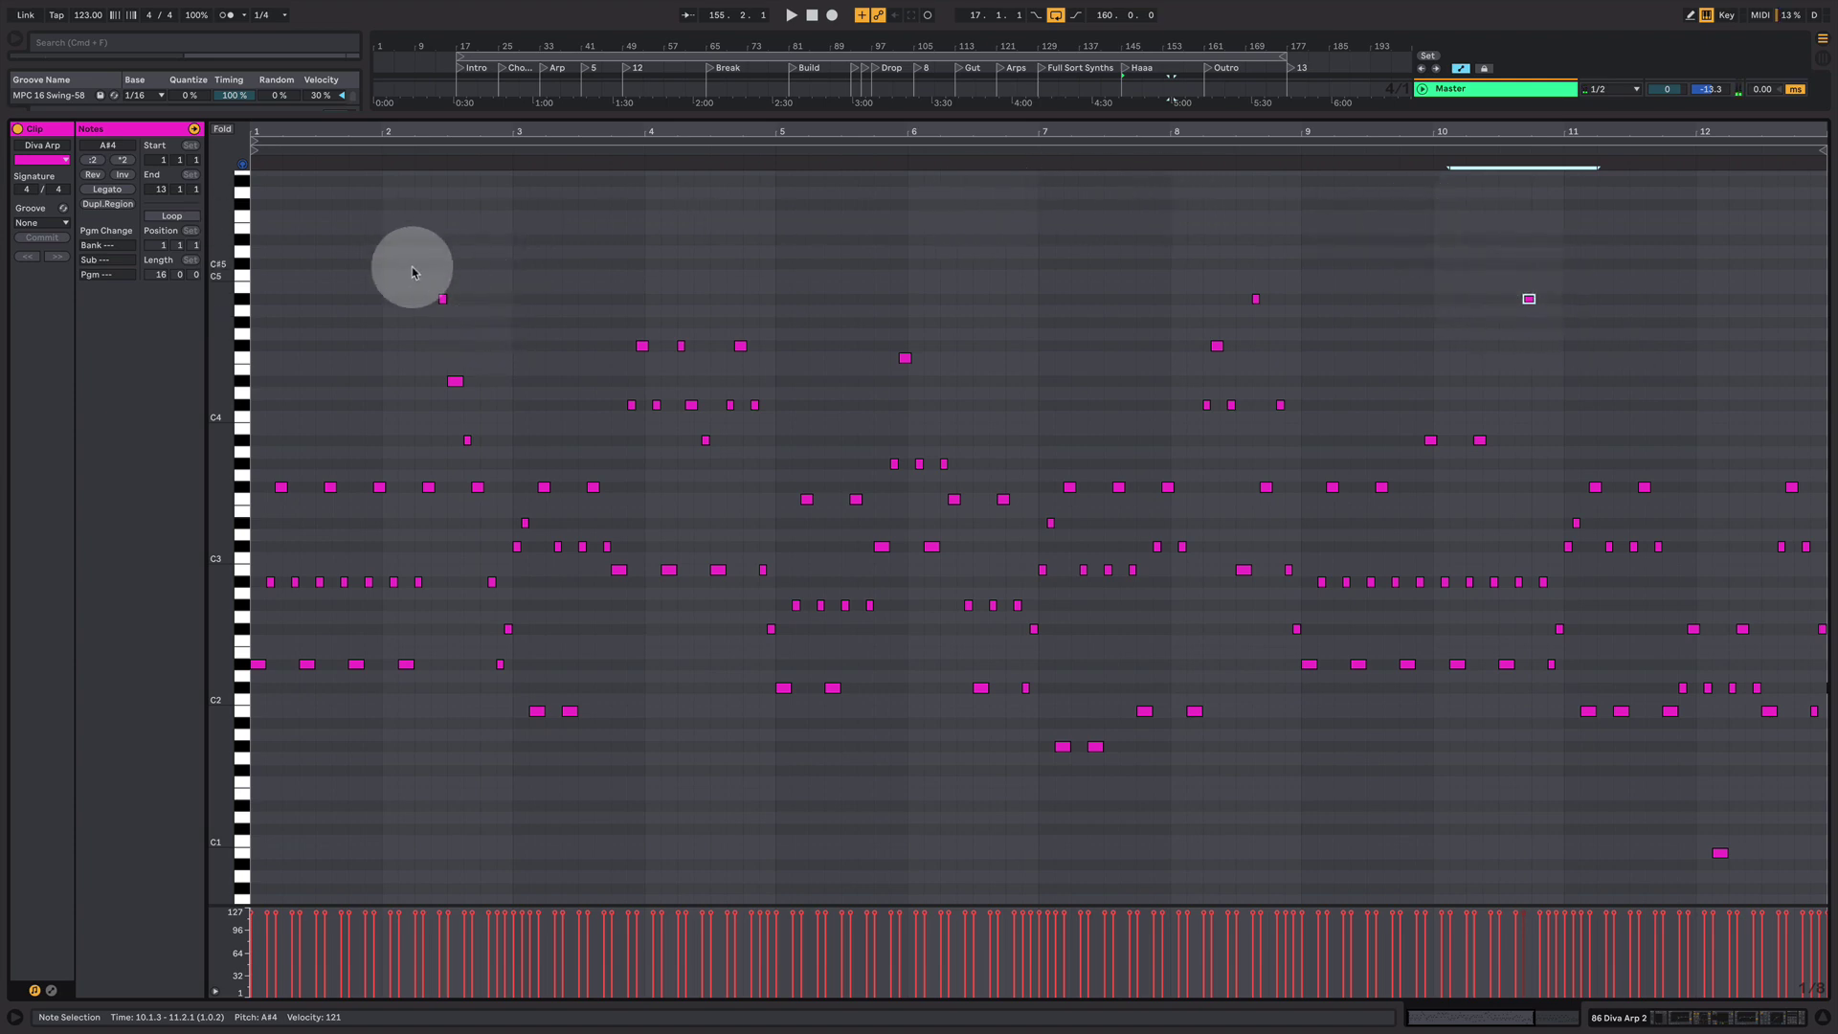
{"action": "left_click_drag", "start_coordinate": [402, 360], "coordinate": [472, 405]}
{"action": "left_click", "coordinate": [1789, 1016]}
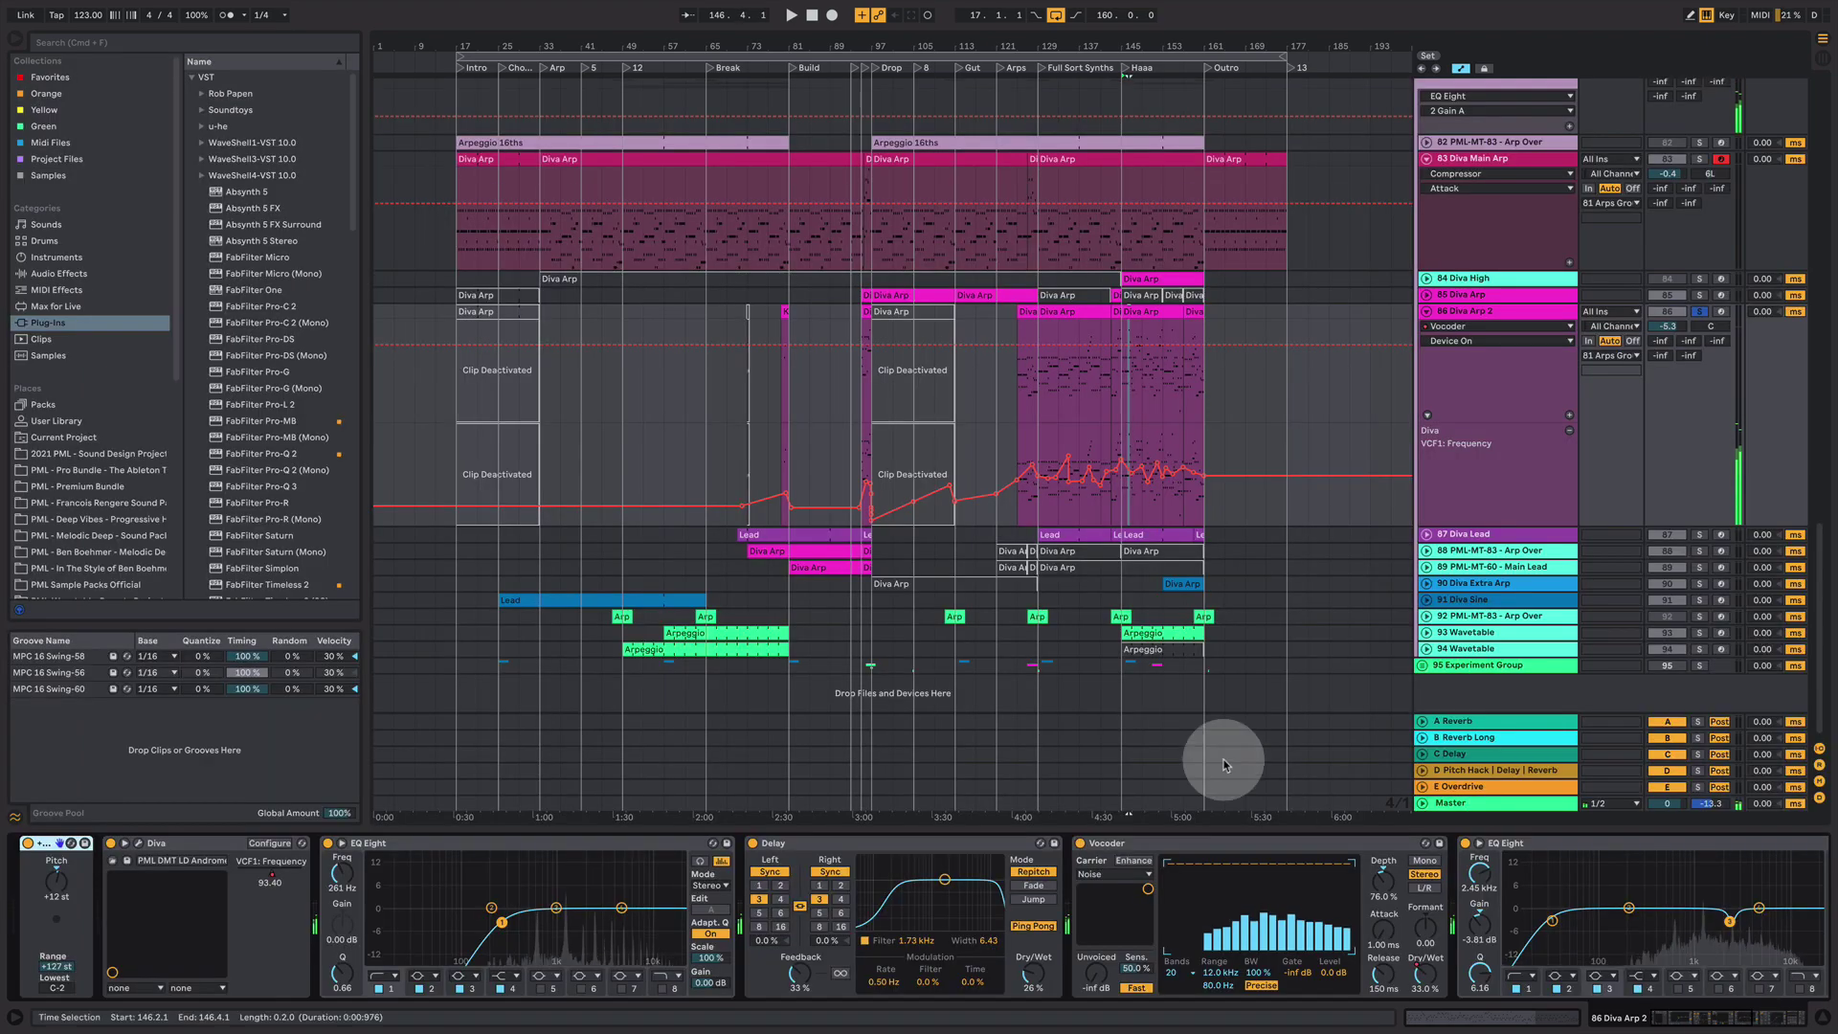
- Reopen the Diva Arp 2 clip at bar 145 and mark the high notes in bar 2, the B1 pair in bar 3 and the B0 note in bar 12
{"action": "left_click", "coordinate": [1134, 310]}
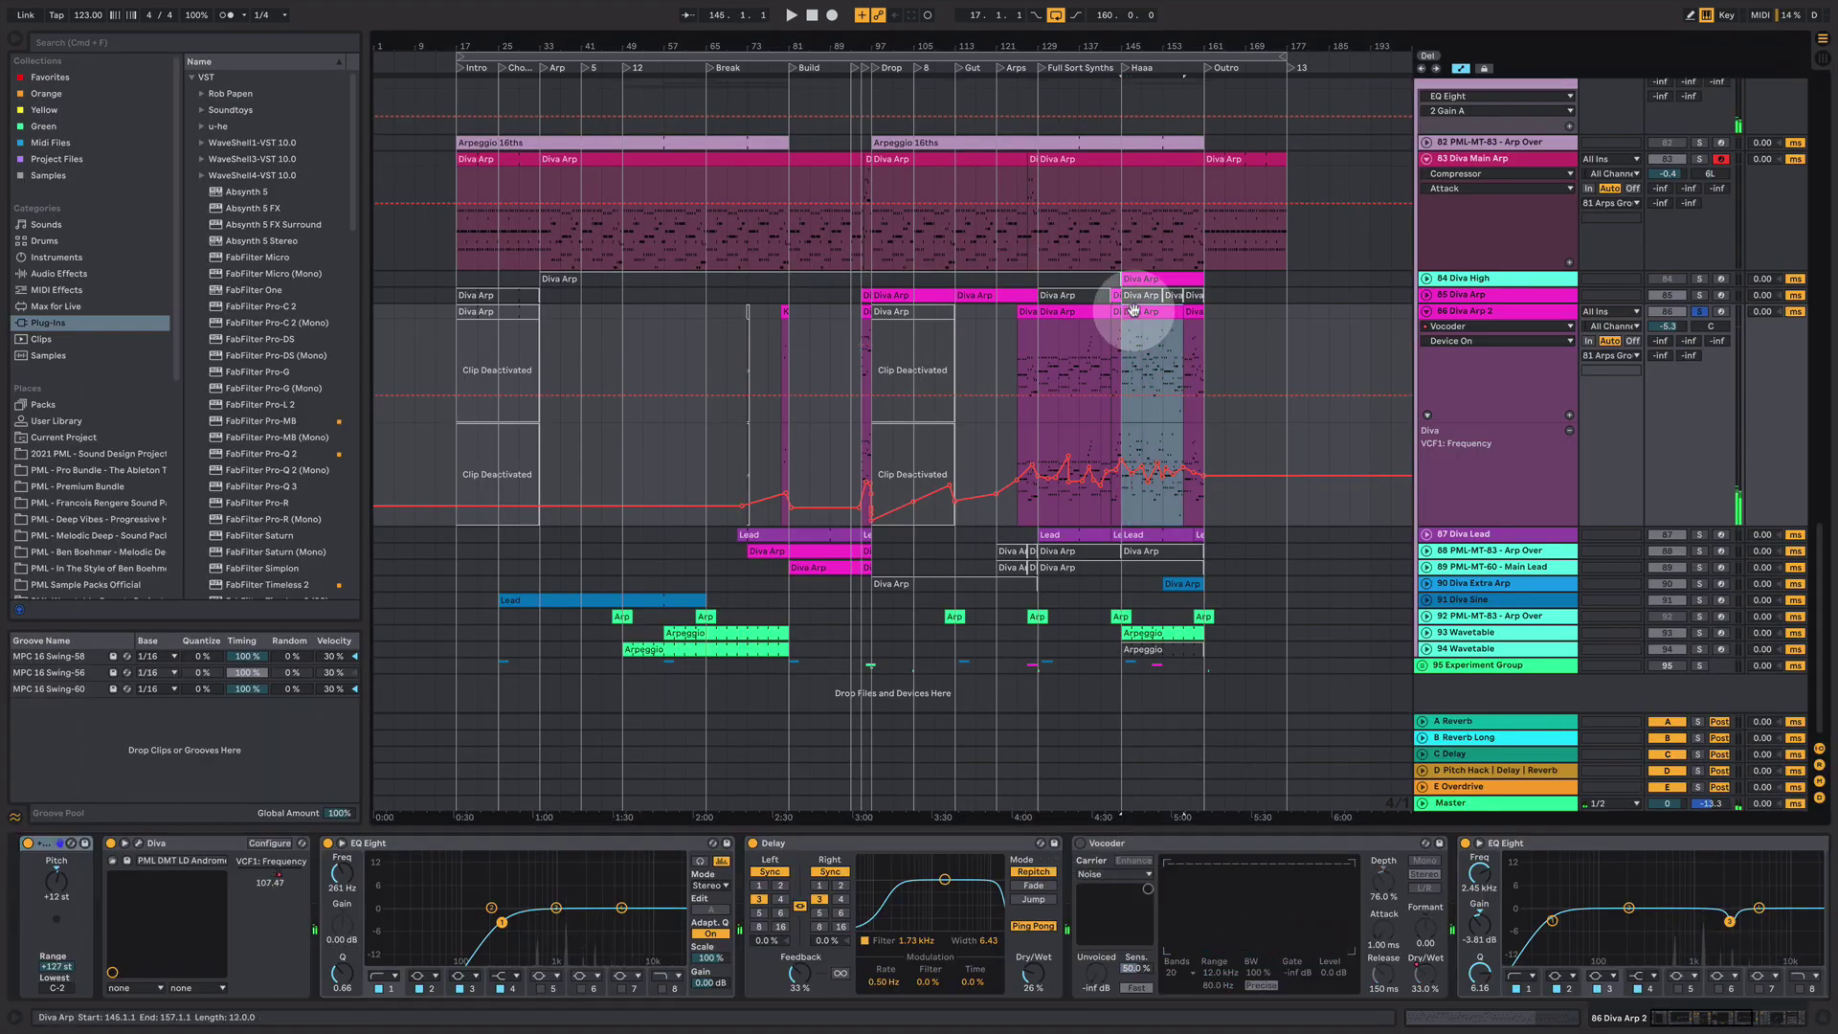
{"action": "double_click", "coordinate": [1133, 310]}
{"action": "left_click_drag", "start_coordinate": [393, 353], "coordinate": [481, 452]}
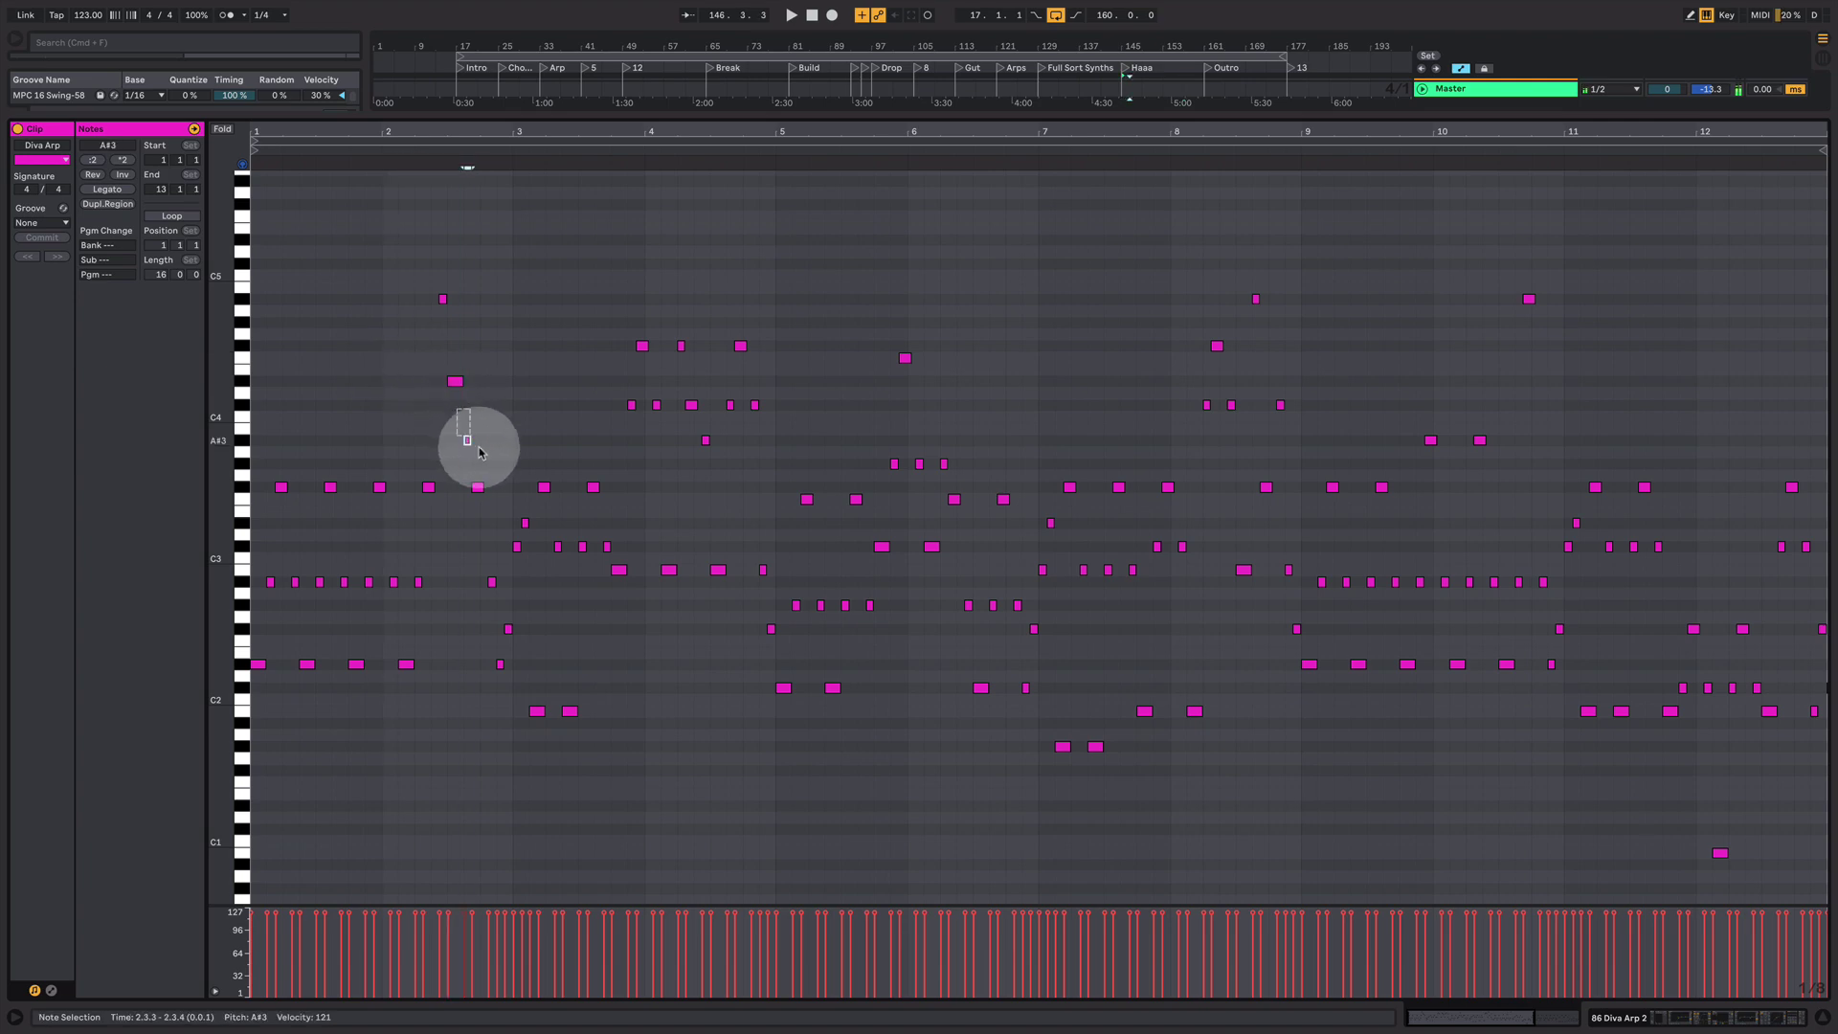
{"action": "left_click_drag", "start_coordinate": [498, 699], "coordinate": [619, 722]}
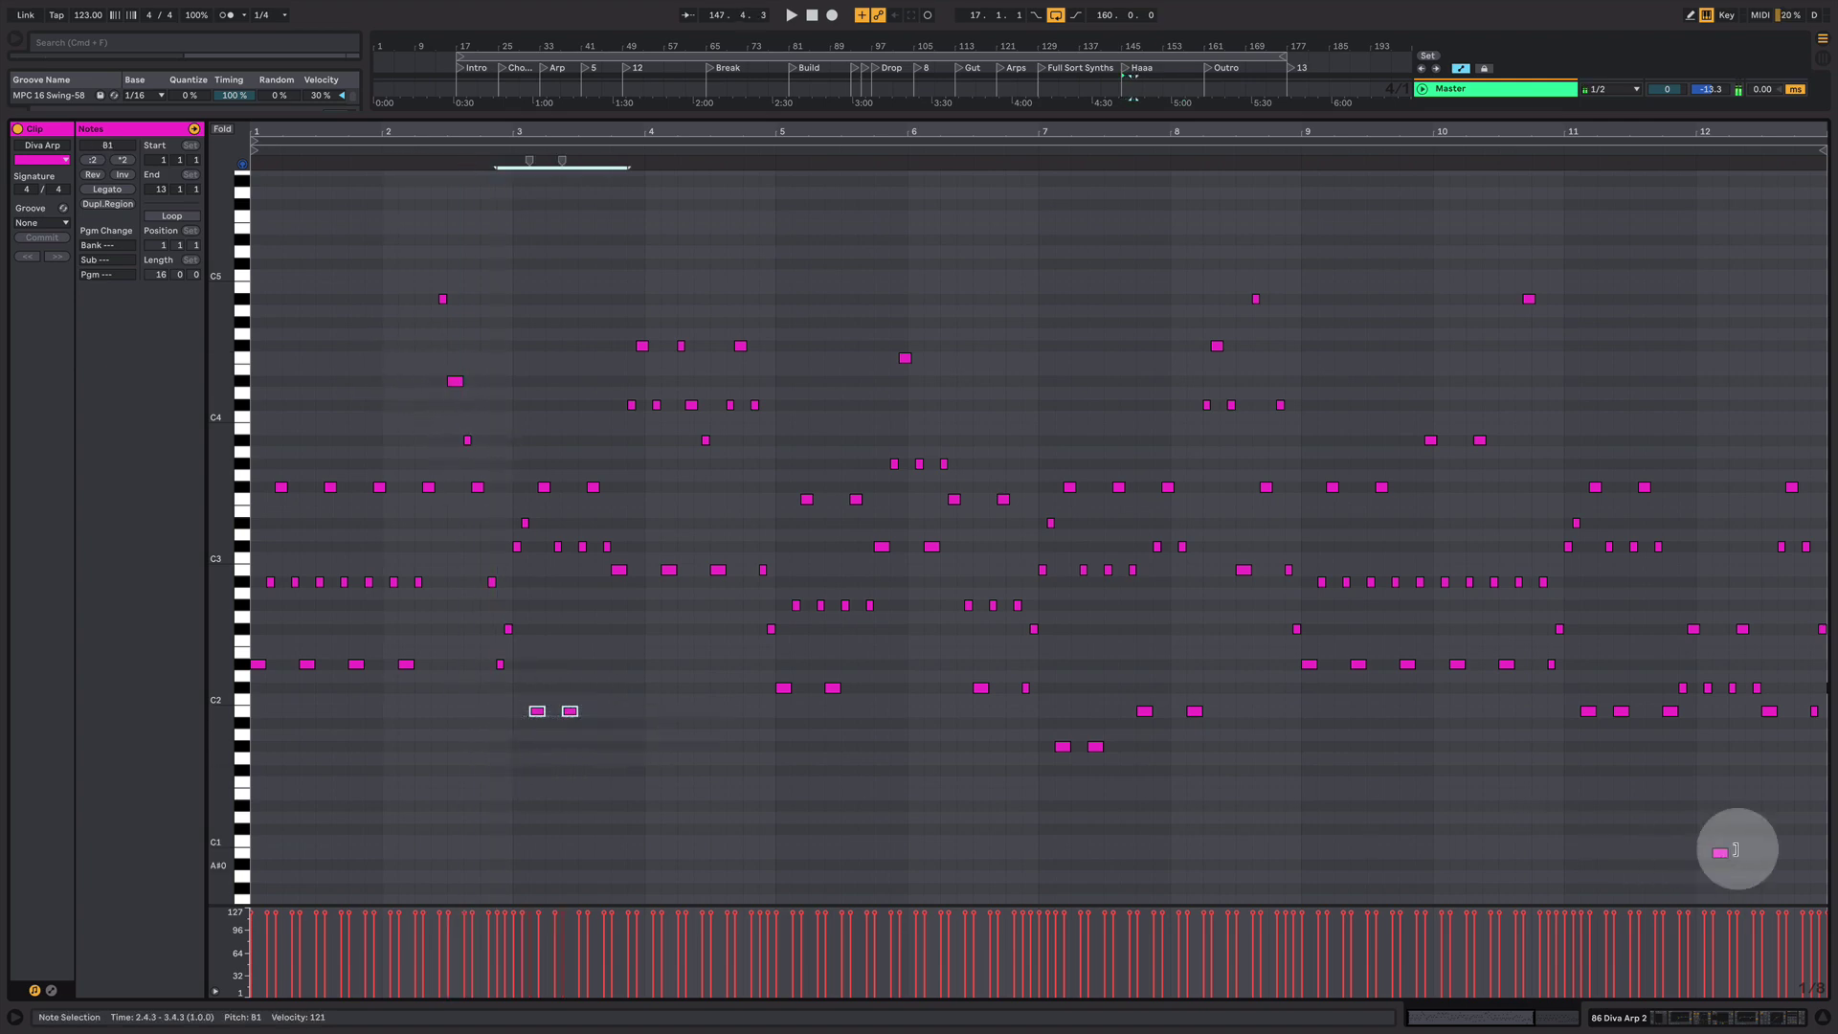
{"action": "left_click_drag", "start_coordinate": [1712, 837], "coordinate": [1774, 897]}
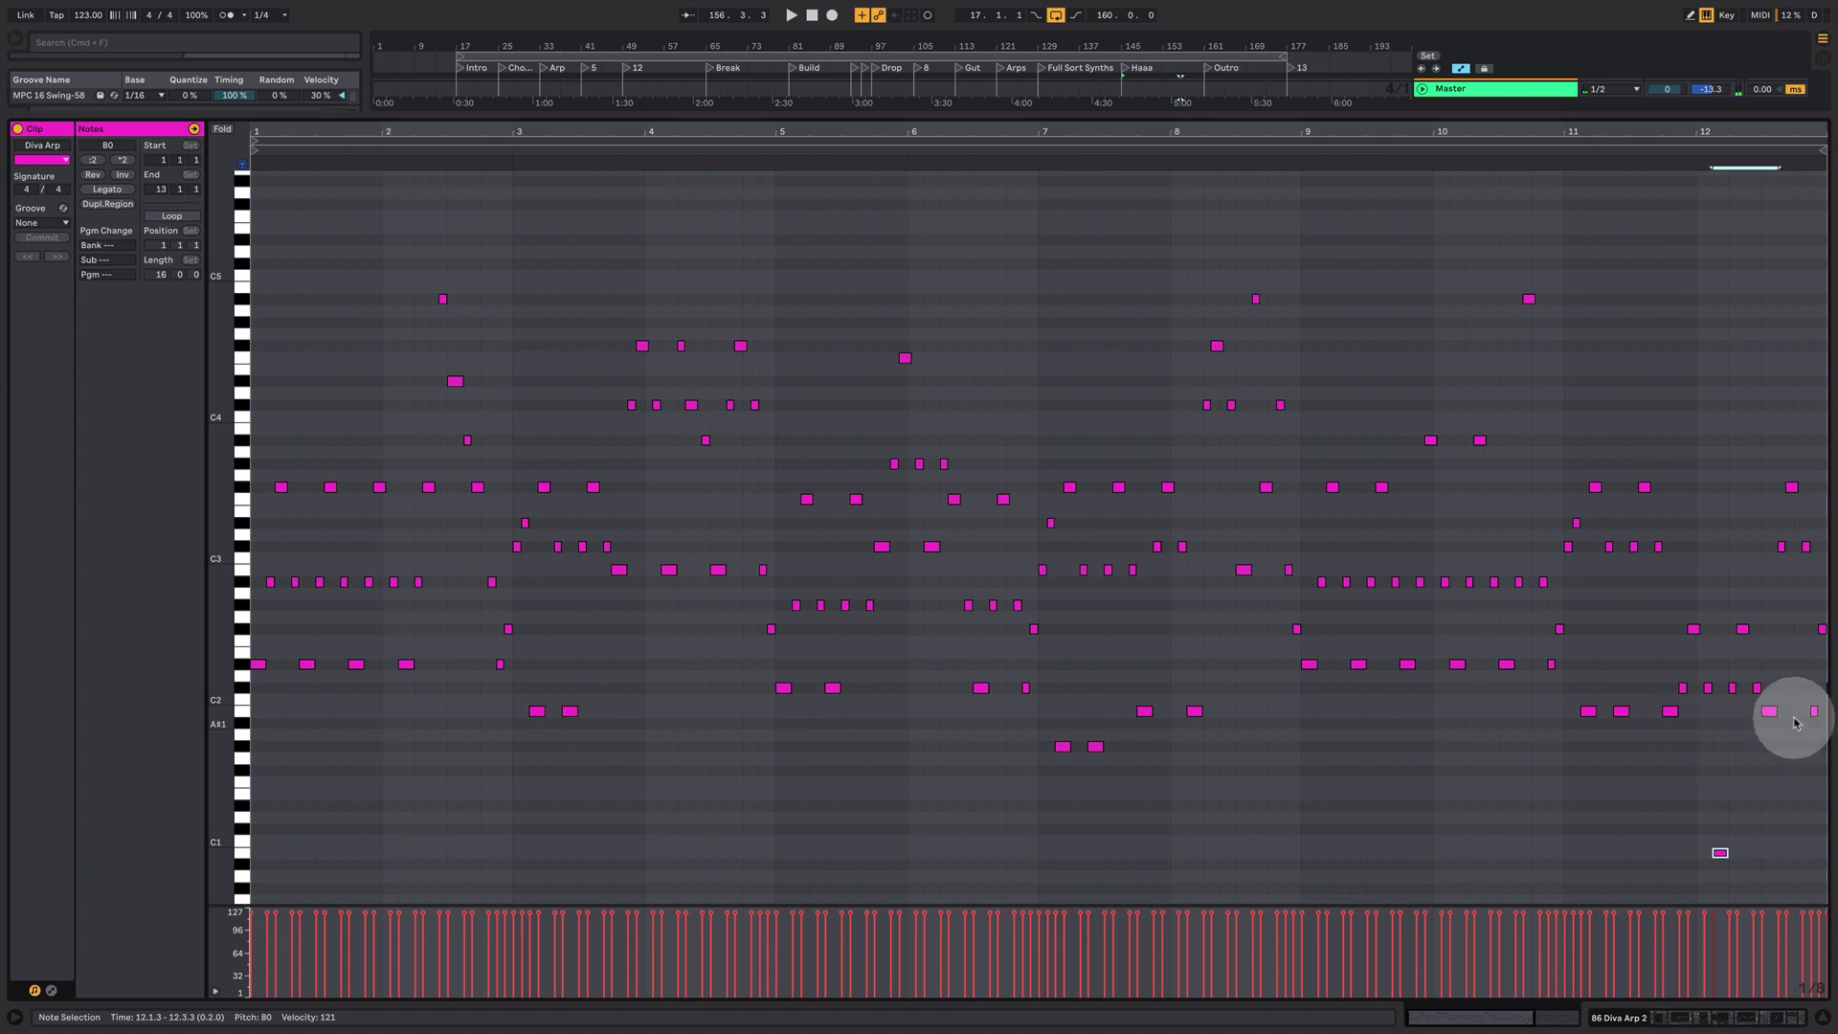
- Transpose the four notes in the middle of bar 9 down one octave and return to the device chain
{"action": "key", "text": "shift+Down"}
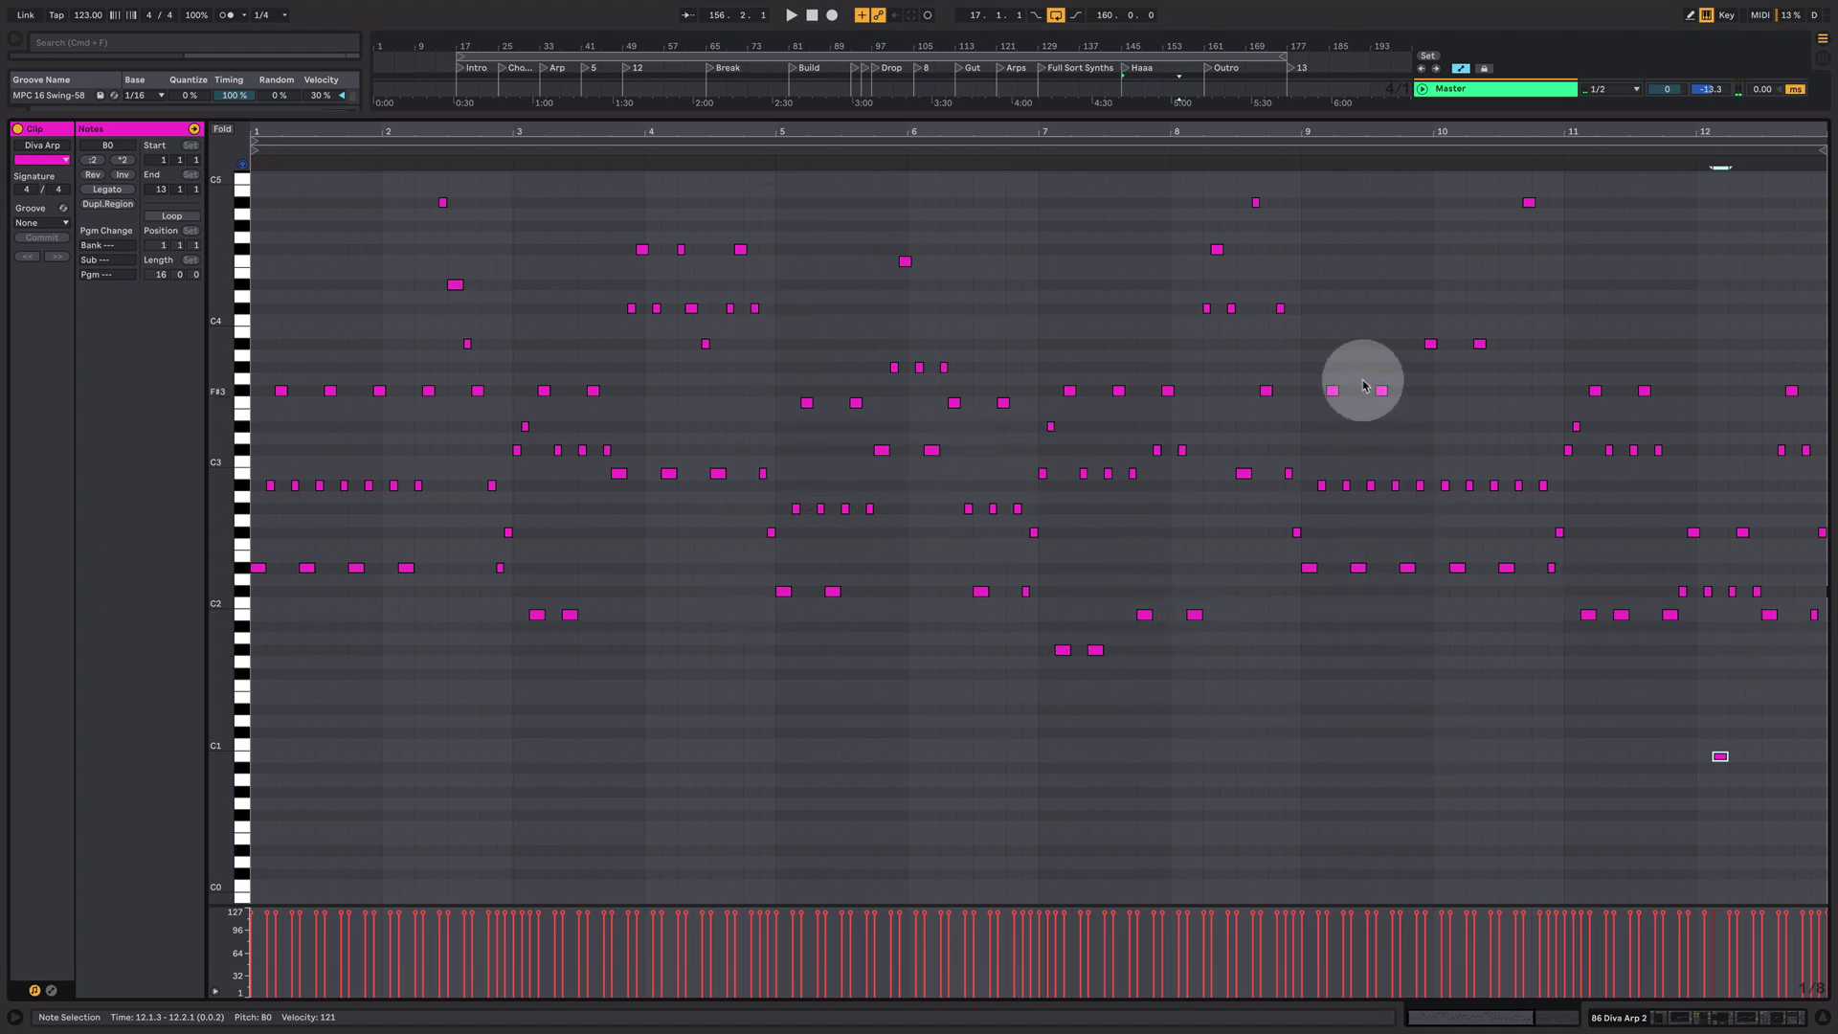
{"action": "left_click_drag", "start_coordinate": [1372, 380], "coordinate": [1434, 619]}
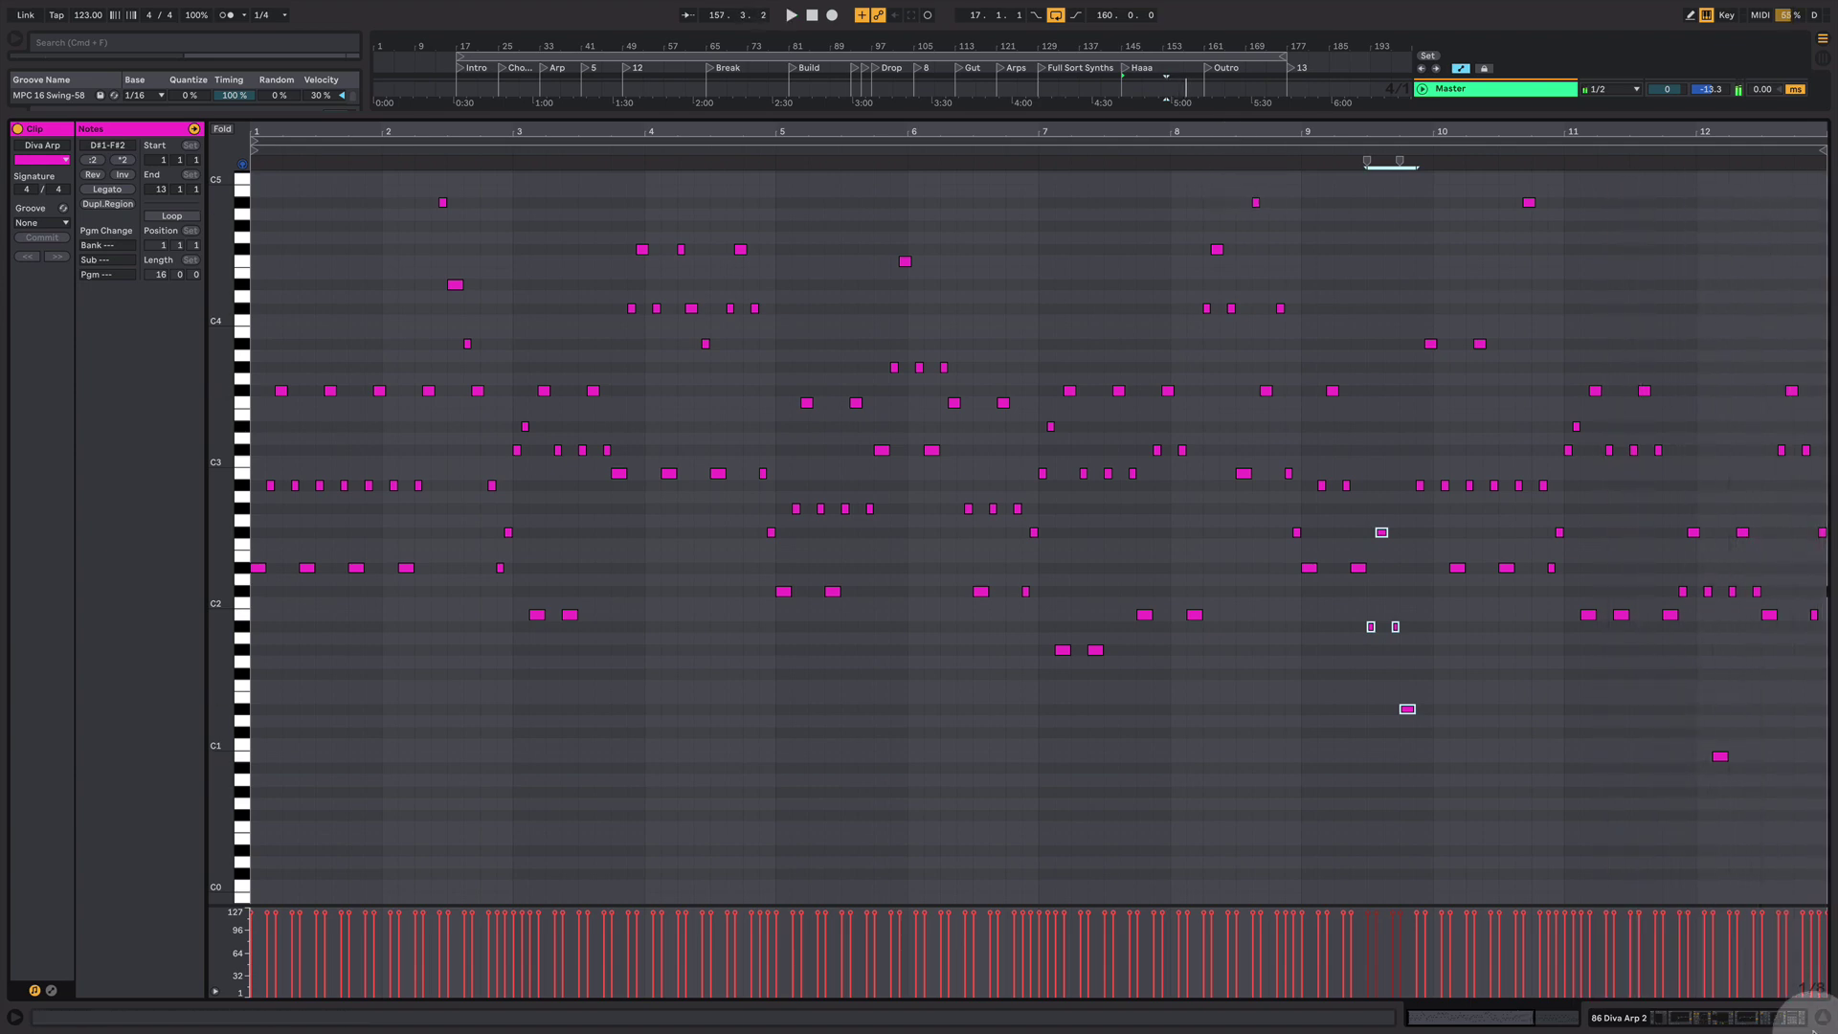
{"action": "left_click", "coordinate": [1732, 1014]}
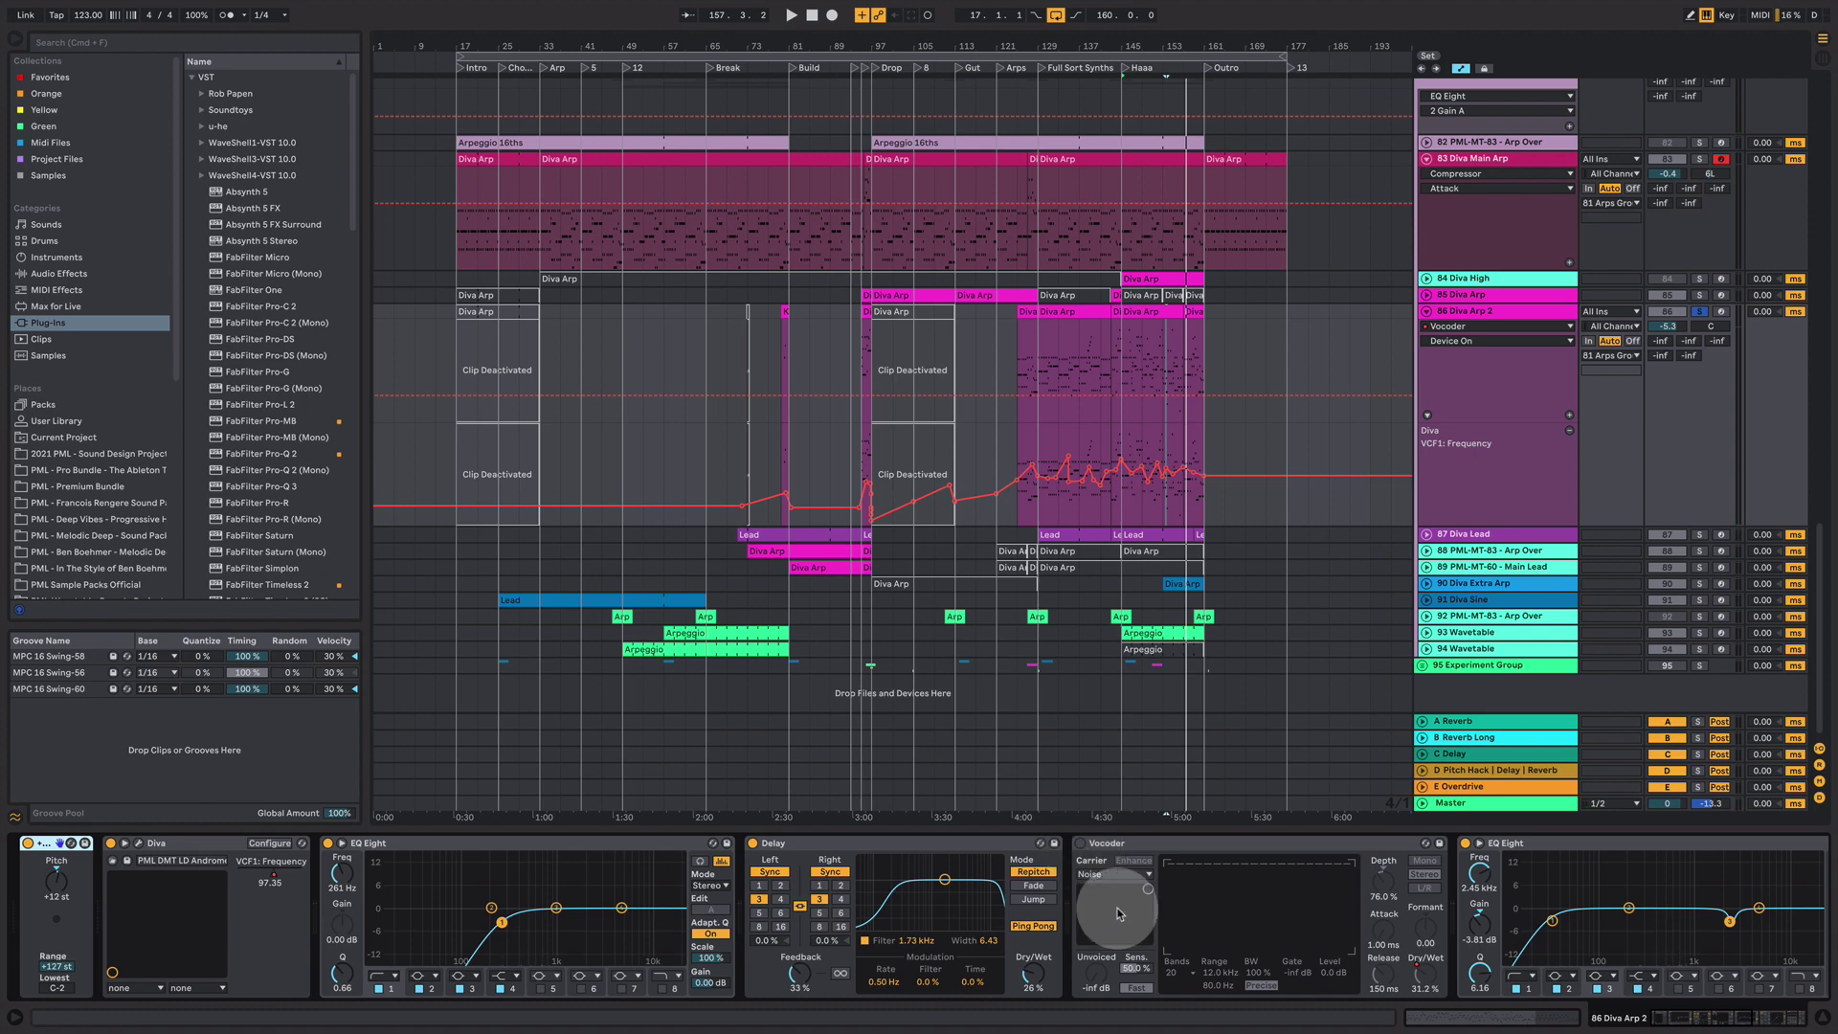
- Open the Diva synth on Diva Arp 2 and switch off its Delay1 and Plate2 effects
{"action": "left_click", "coordinate": [136, 854]}
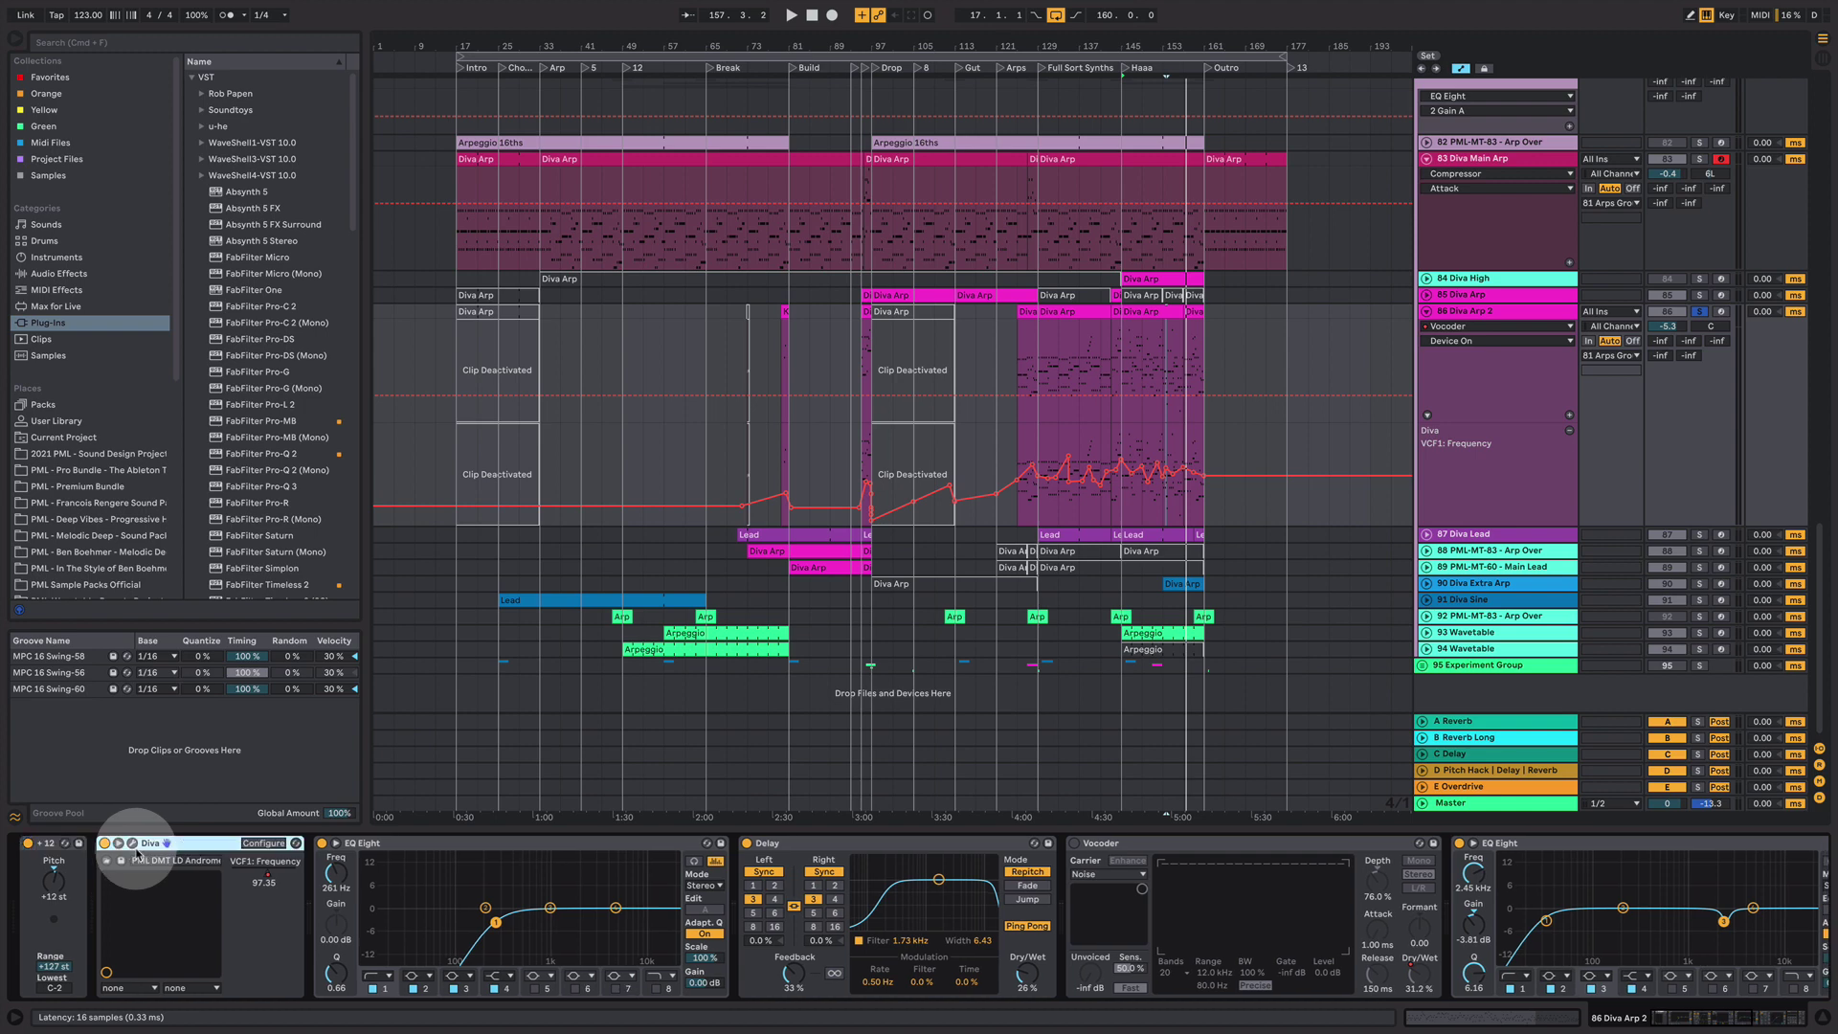
{"action": "left_click", "coordinate": [132, 842]}
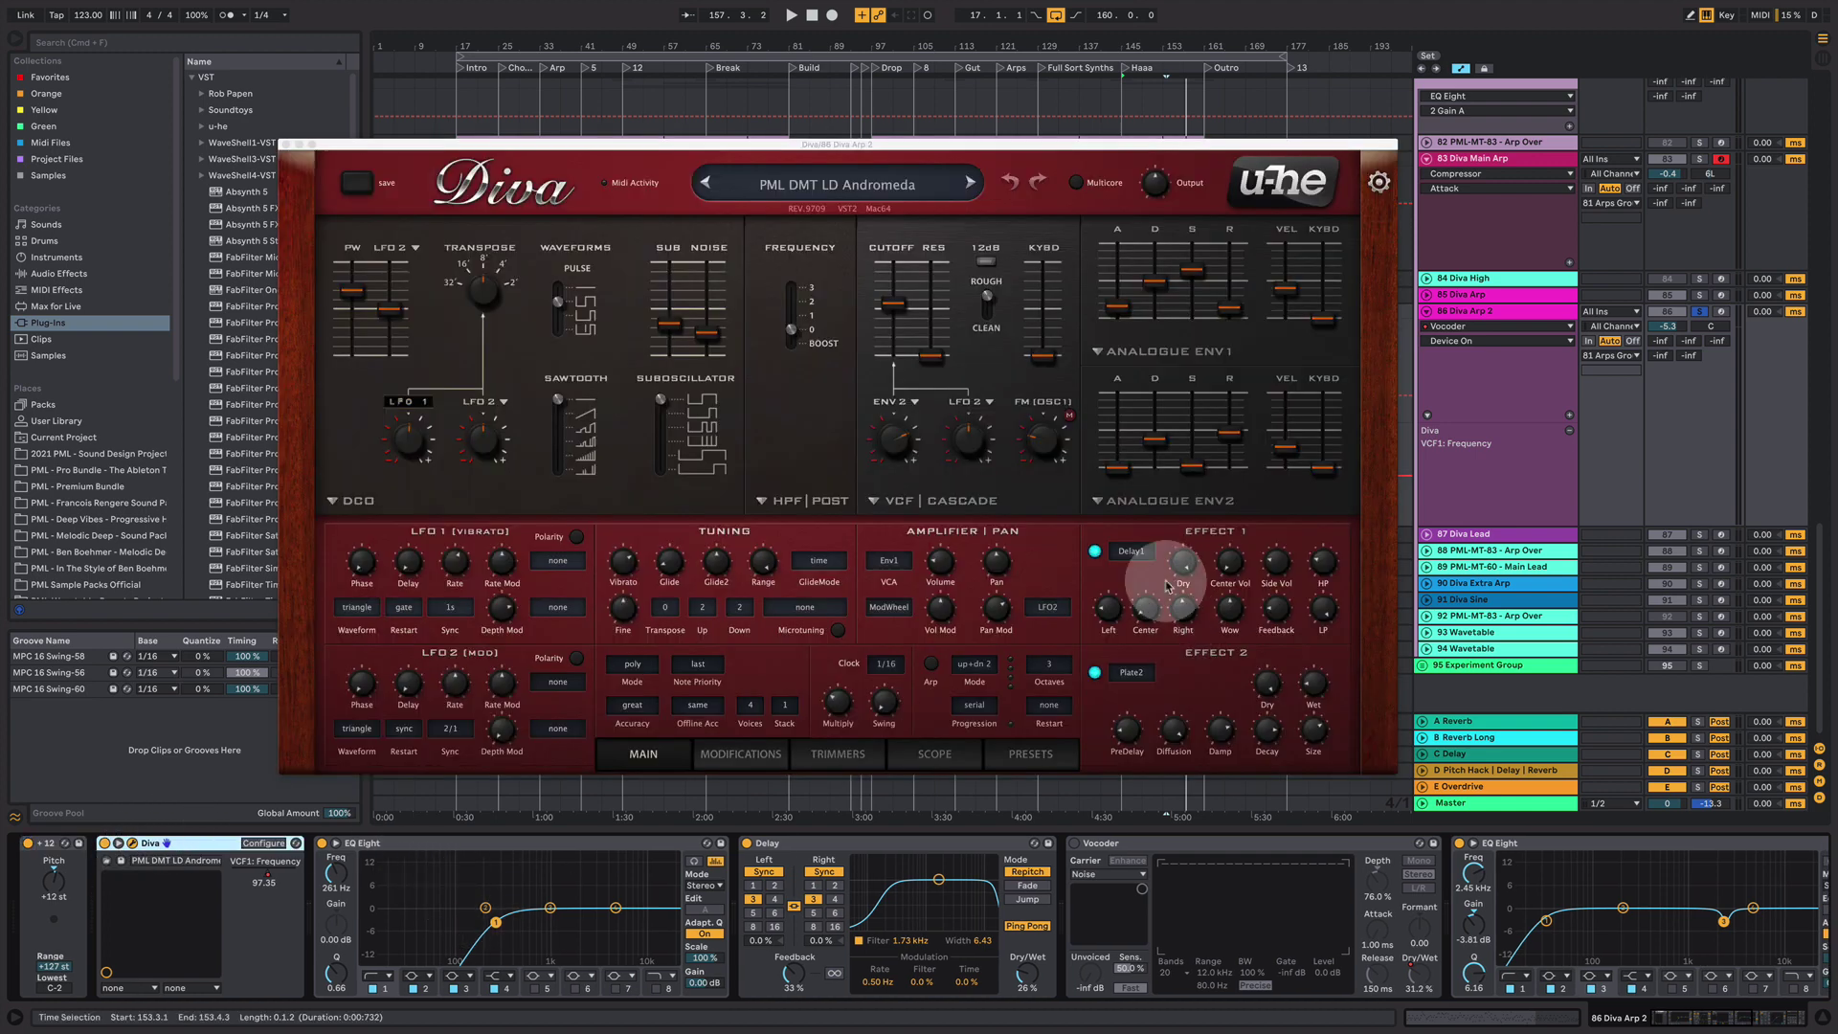
{"action": "left_click", "coordinate": [1094, 551]}
{"action": "left_click", "coordinate": [1094, 672]}
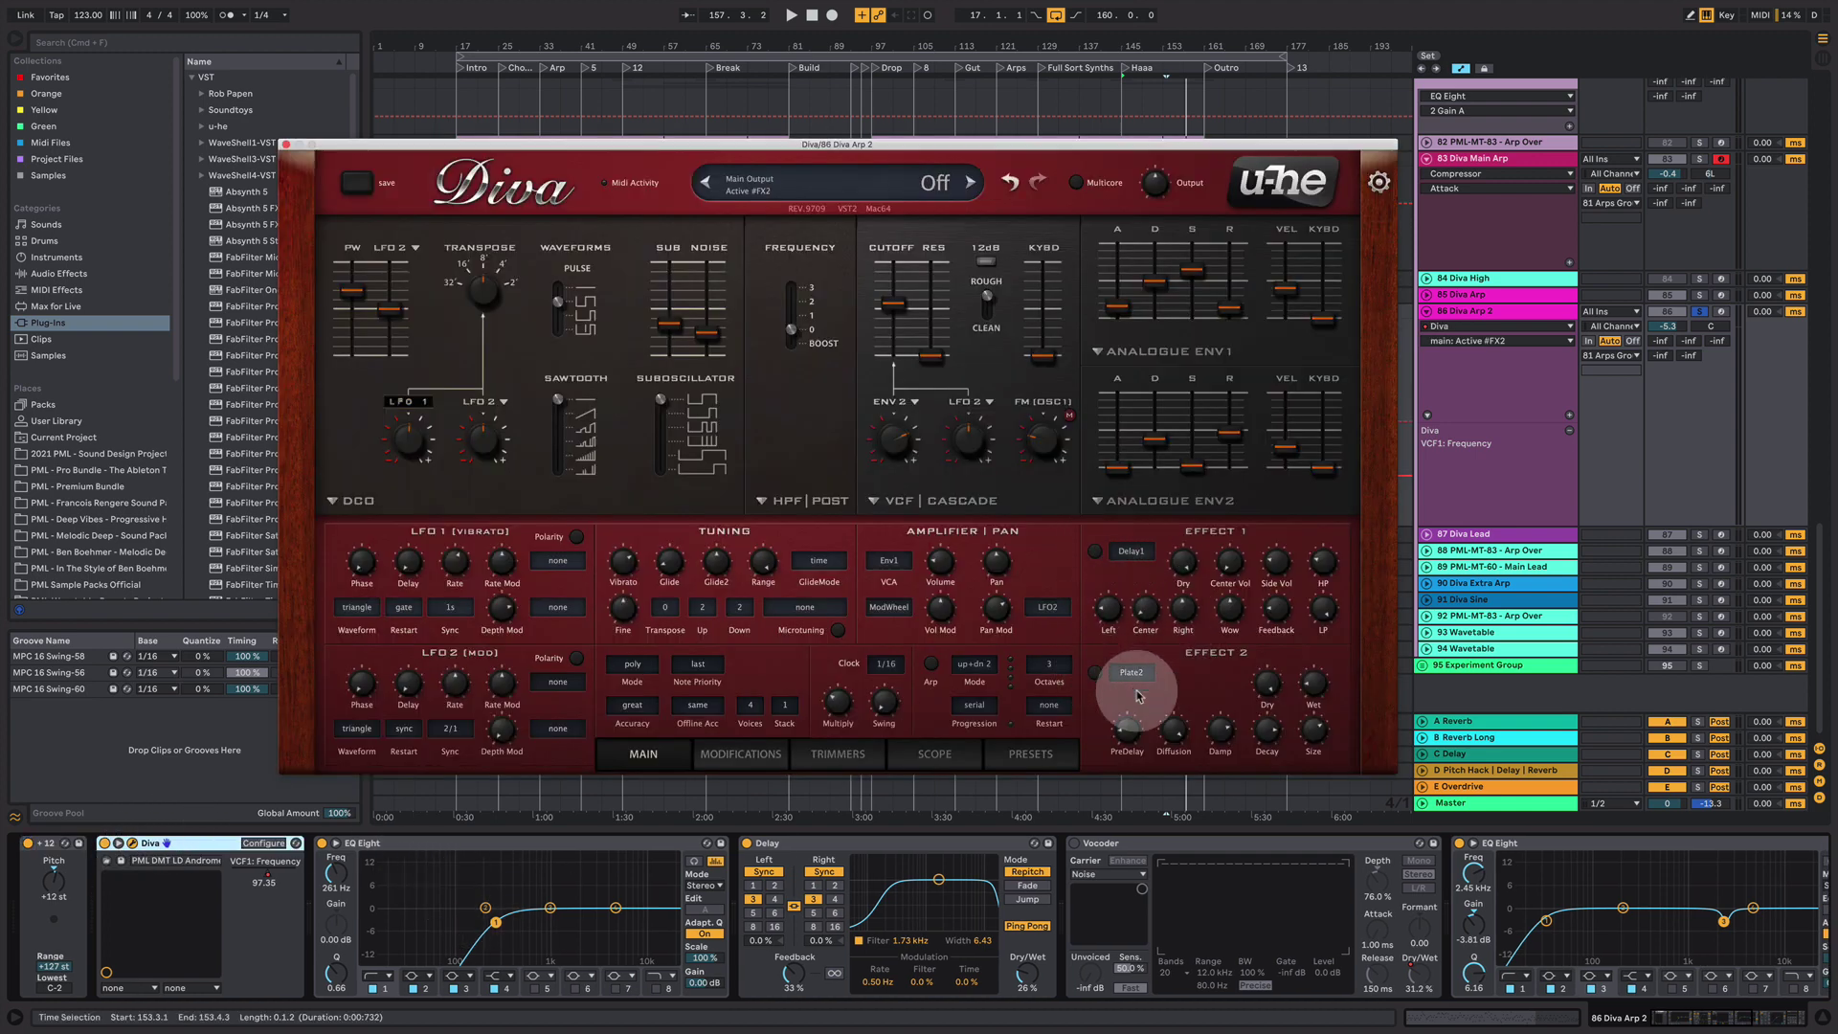
- Turn on the Vocoder with its Dry/Wet at 16 %, and close the Diva window
{"action": "left_click", "coordinate": [1072, 843]}
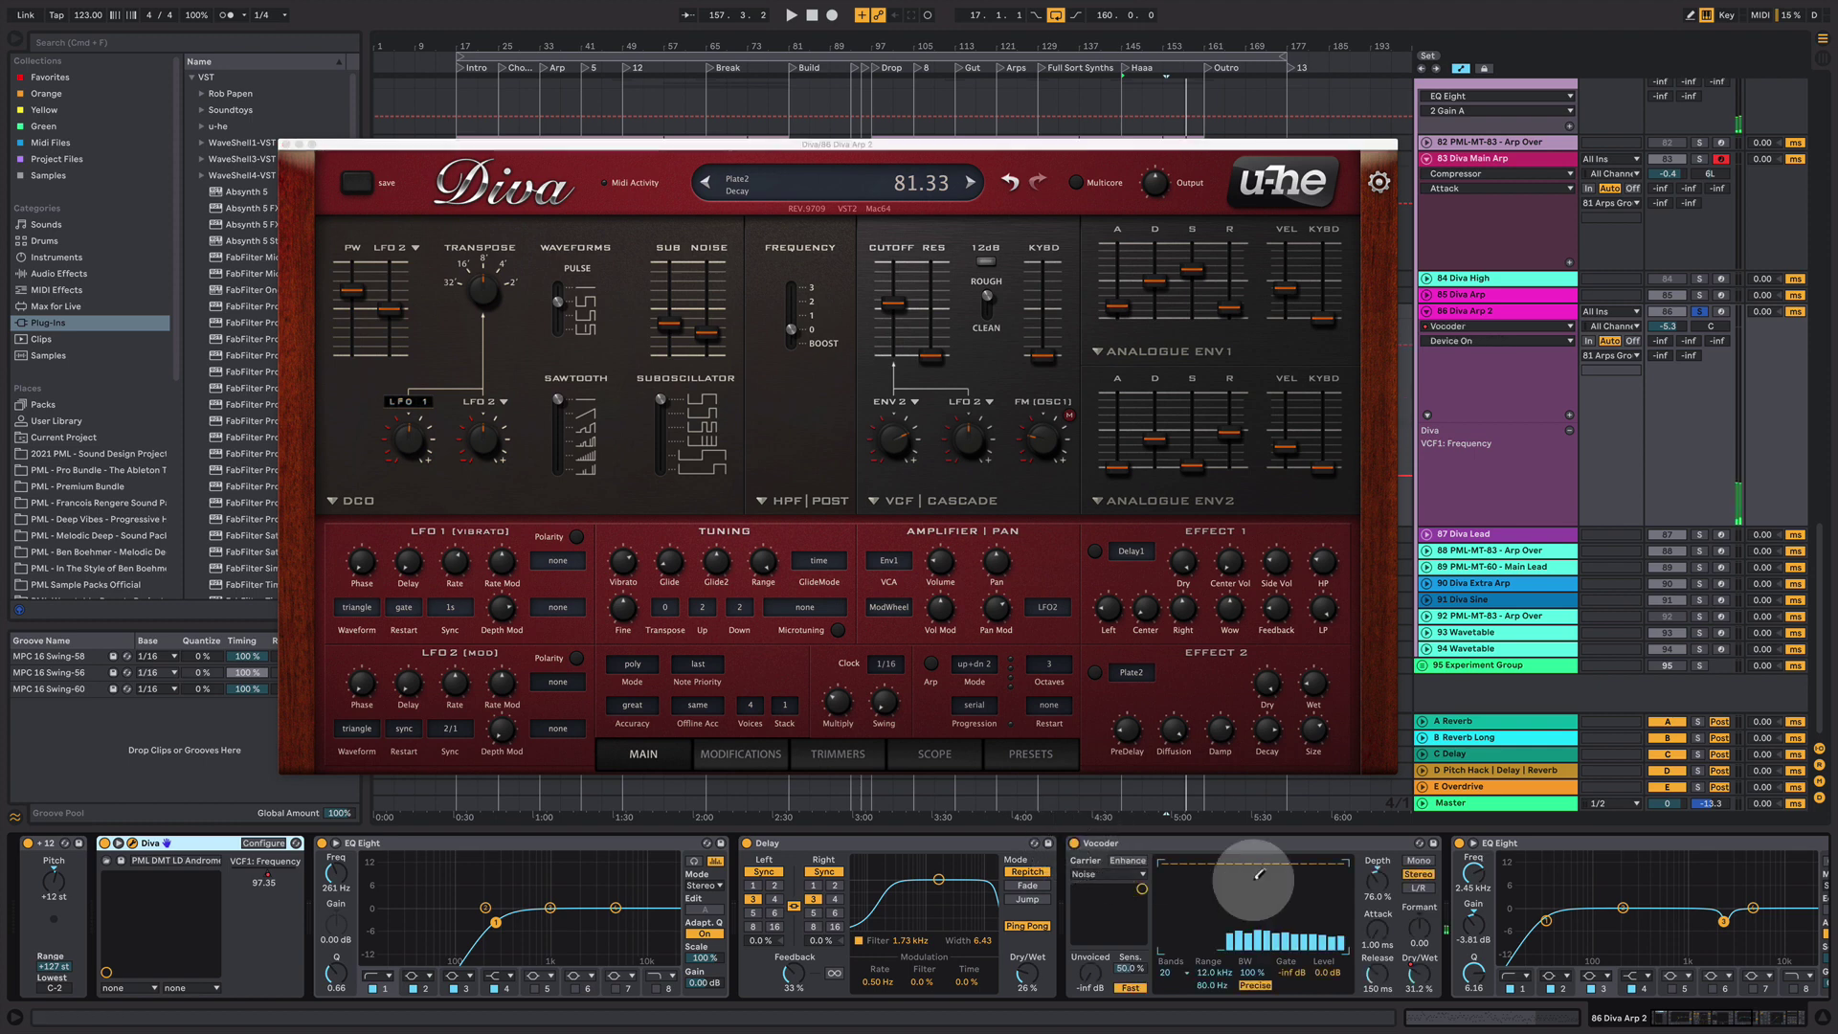
{"action": "left_click_drag", "start_coordinate": [1420, 972], "coordinate": [1419, 995]}
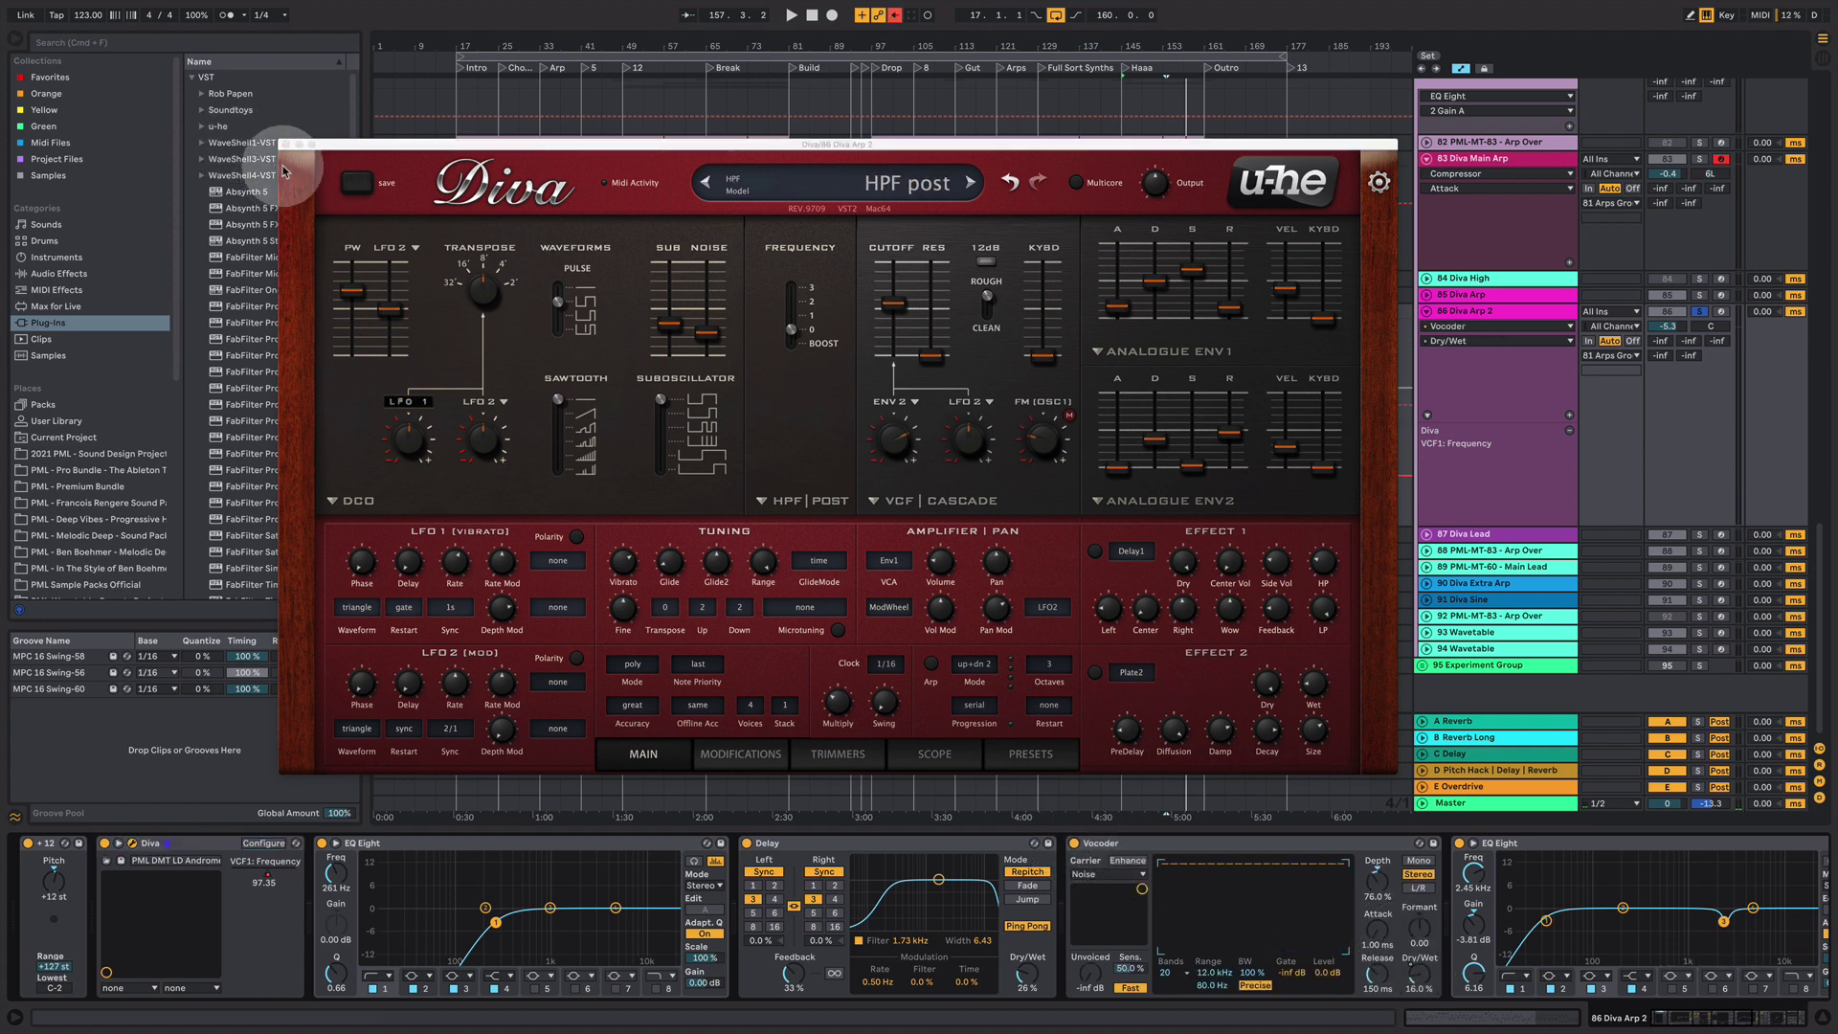
{"action": "left_click", "coordinate": [970, 435]}
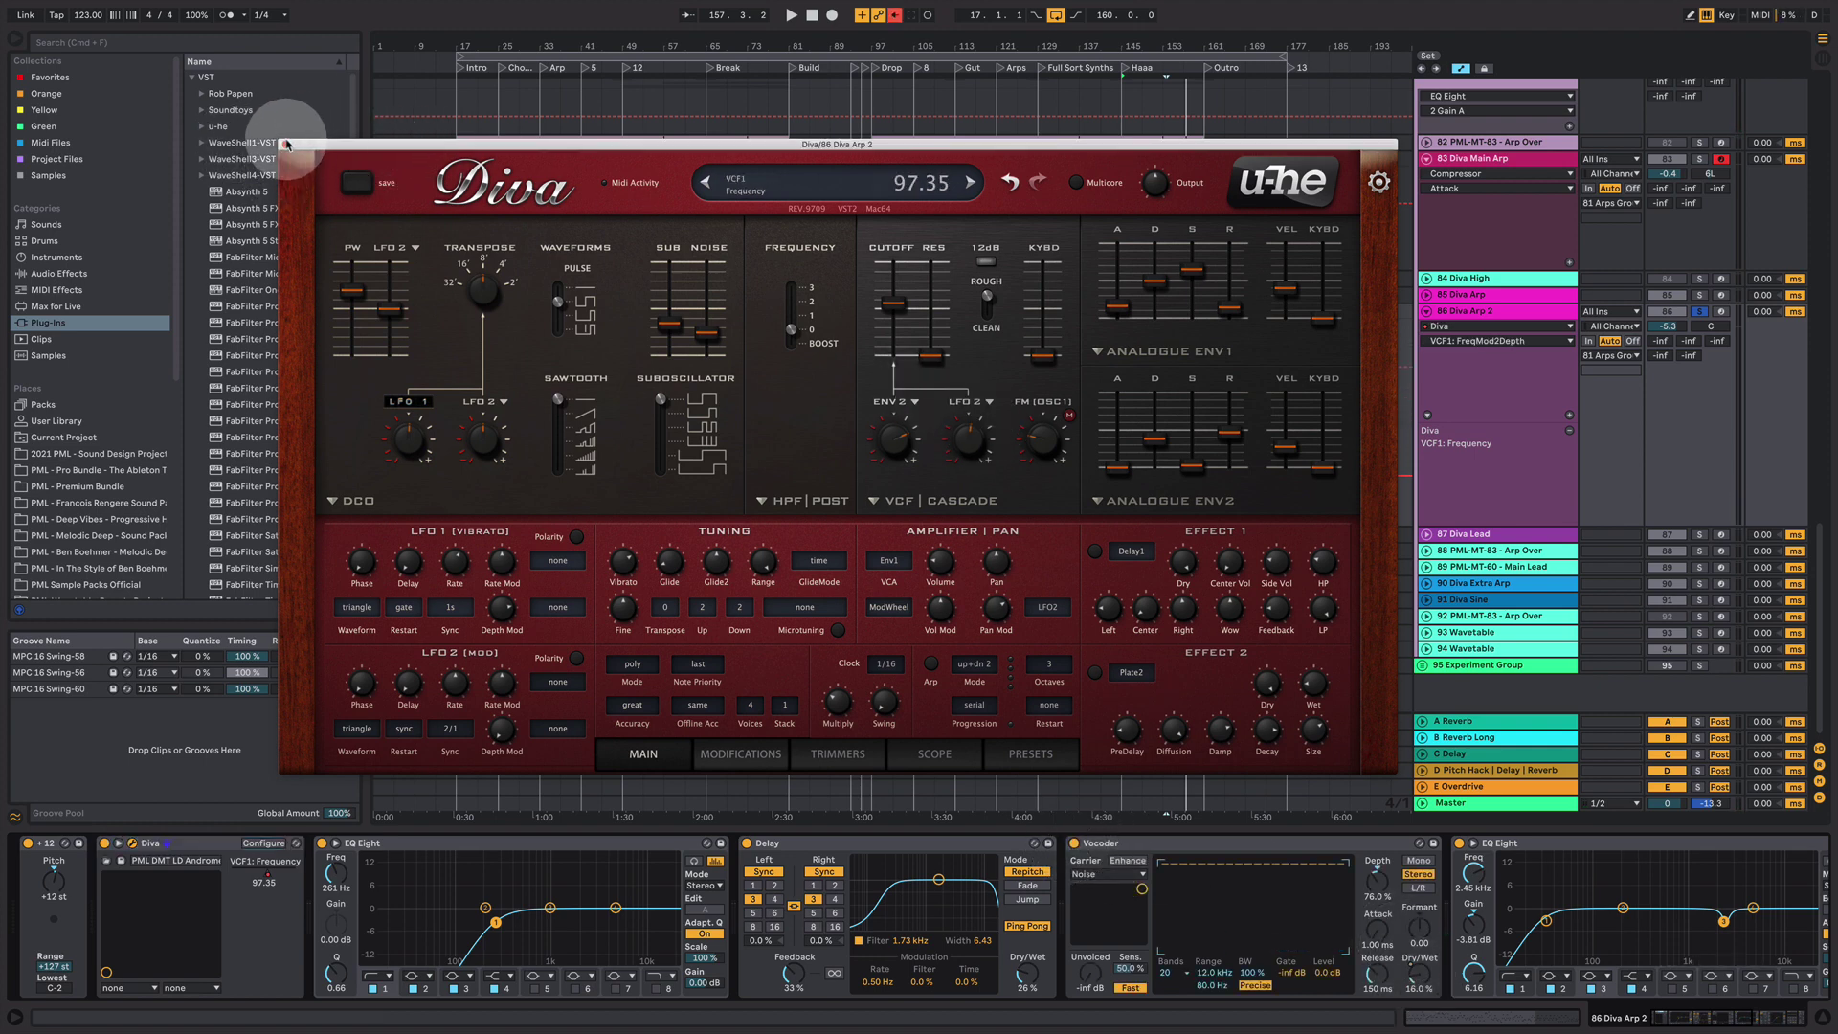
{"action": "left_click", "coordinate": [285, 143]}
- Solo the Kick - BB and Diva bass tracks along with Diva Arp 2 and play from bar 145
{"action": "left_click", "coordinate": [1123, 332]}
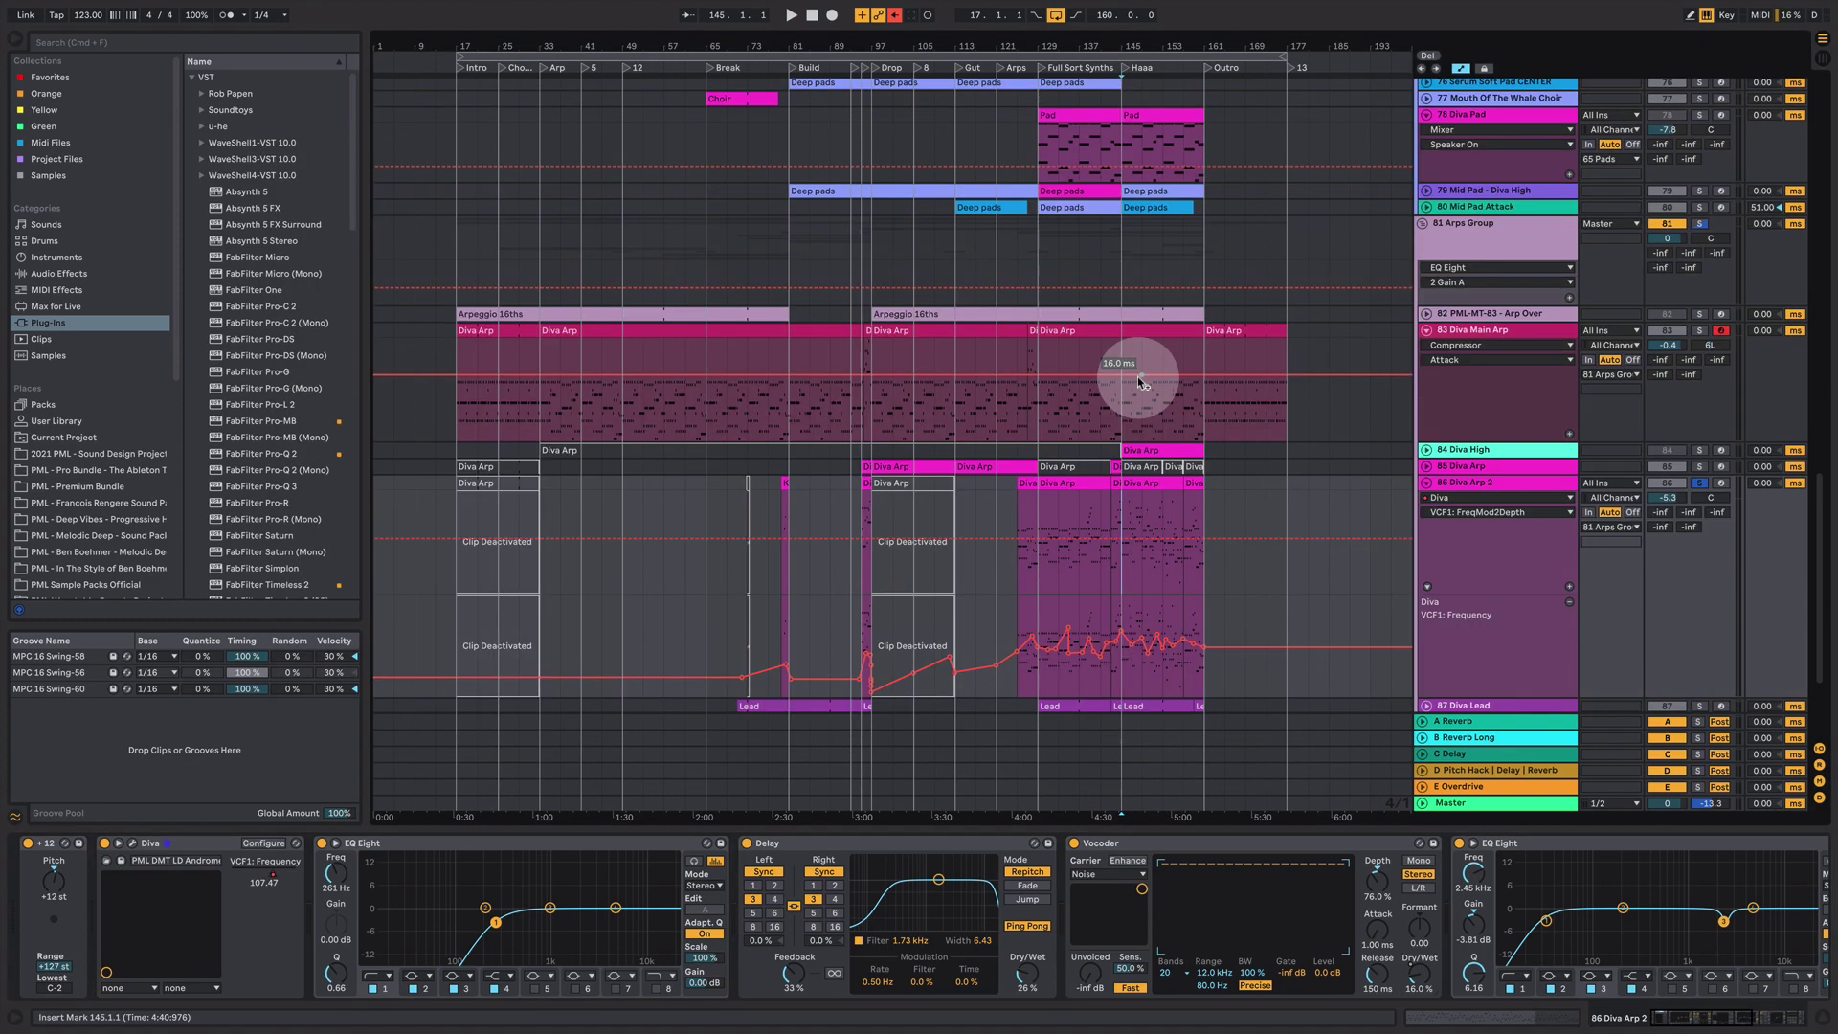
{"action": "scroll", "coordinate": [1321, 402], "scroll_direction": "up", "scroll_amount": 15}
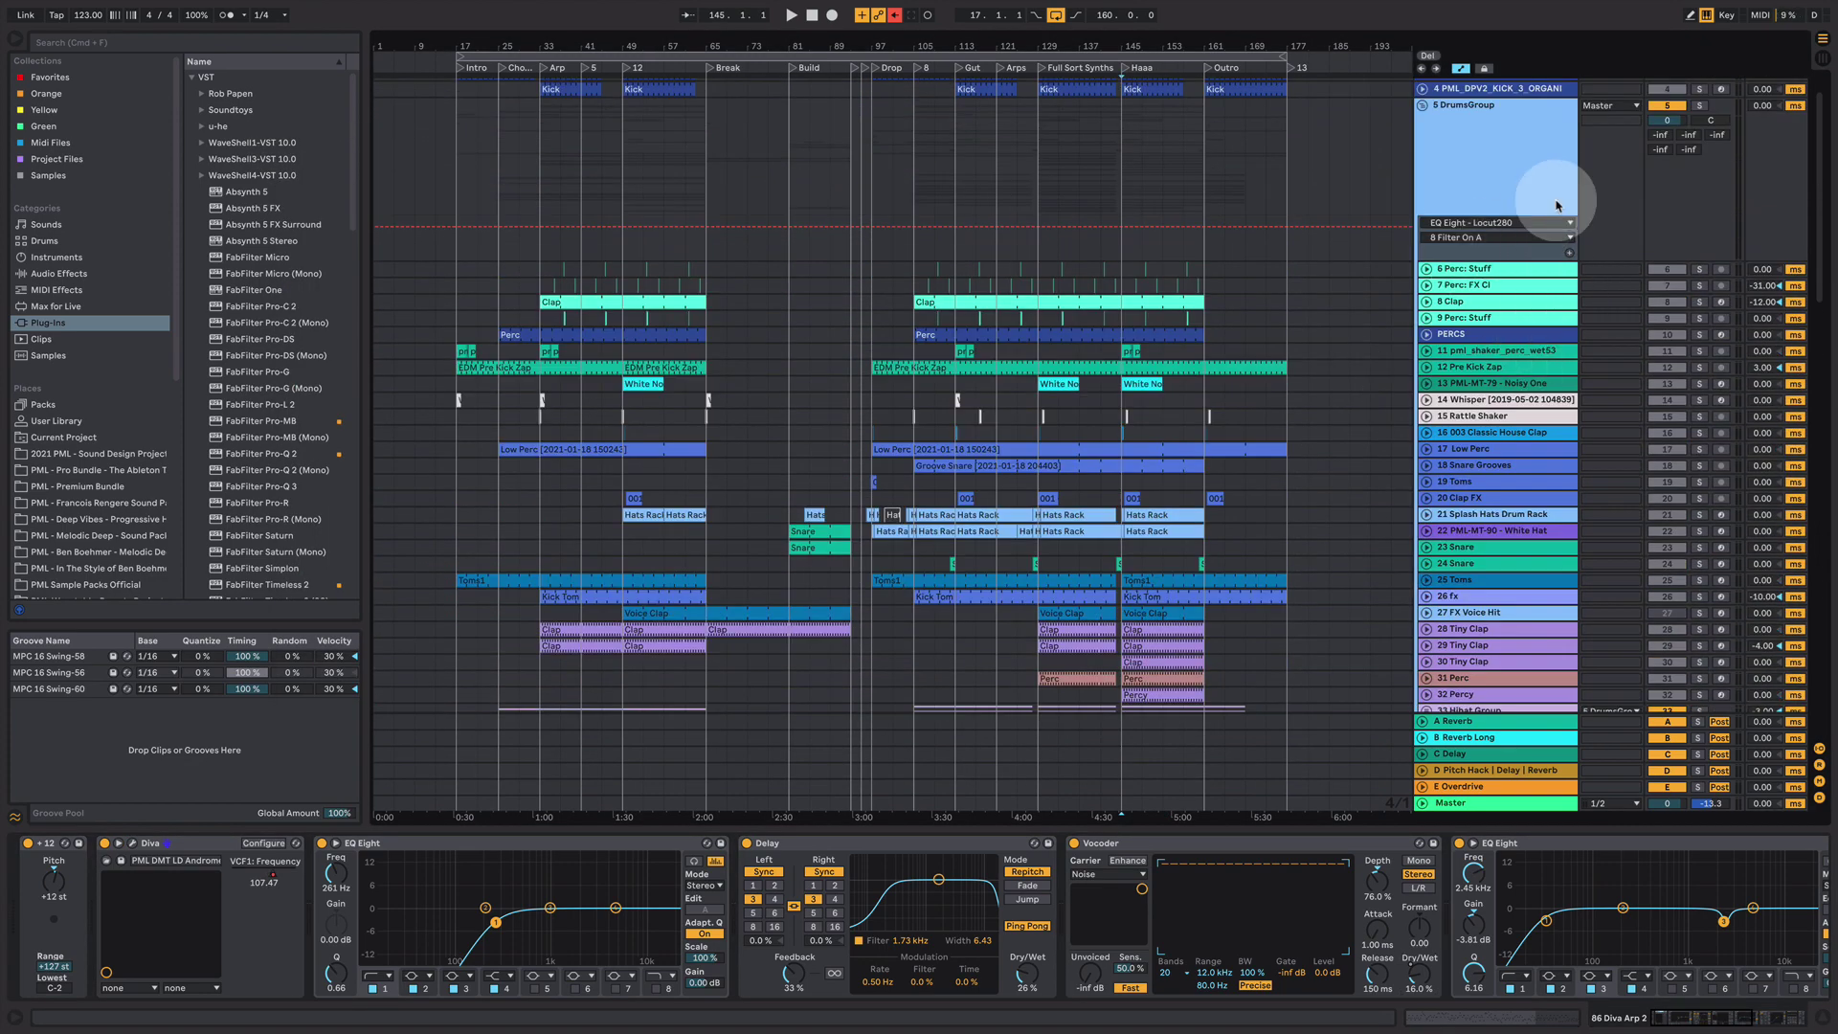
{"action": "scroll", "coordinate": [1589, 182], "scroll_direction": "up", "scroll_amount": 2}
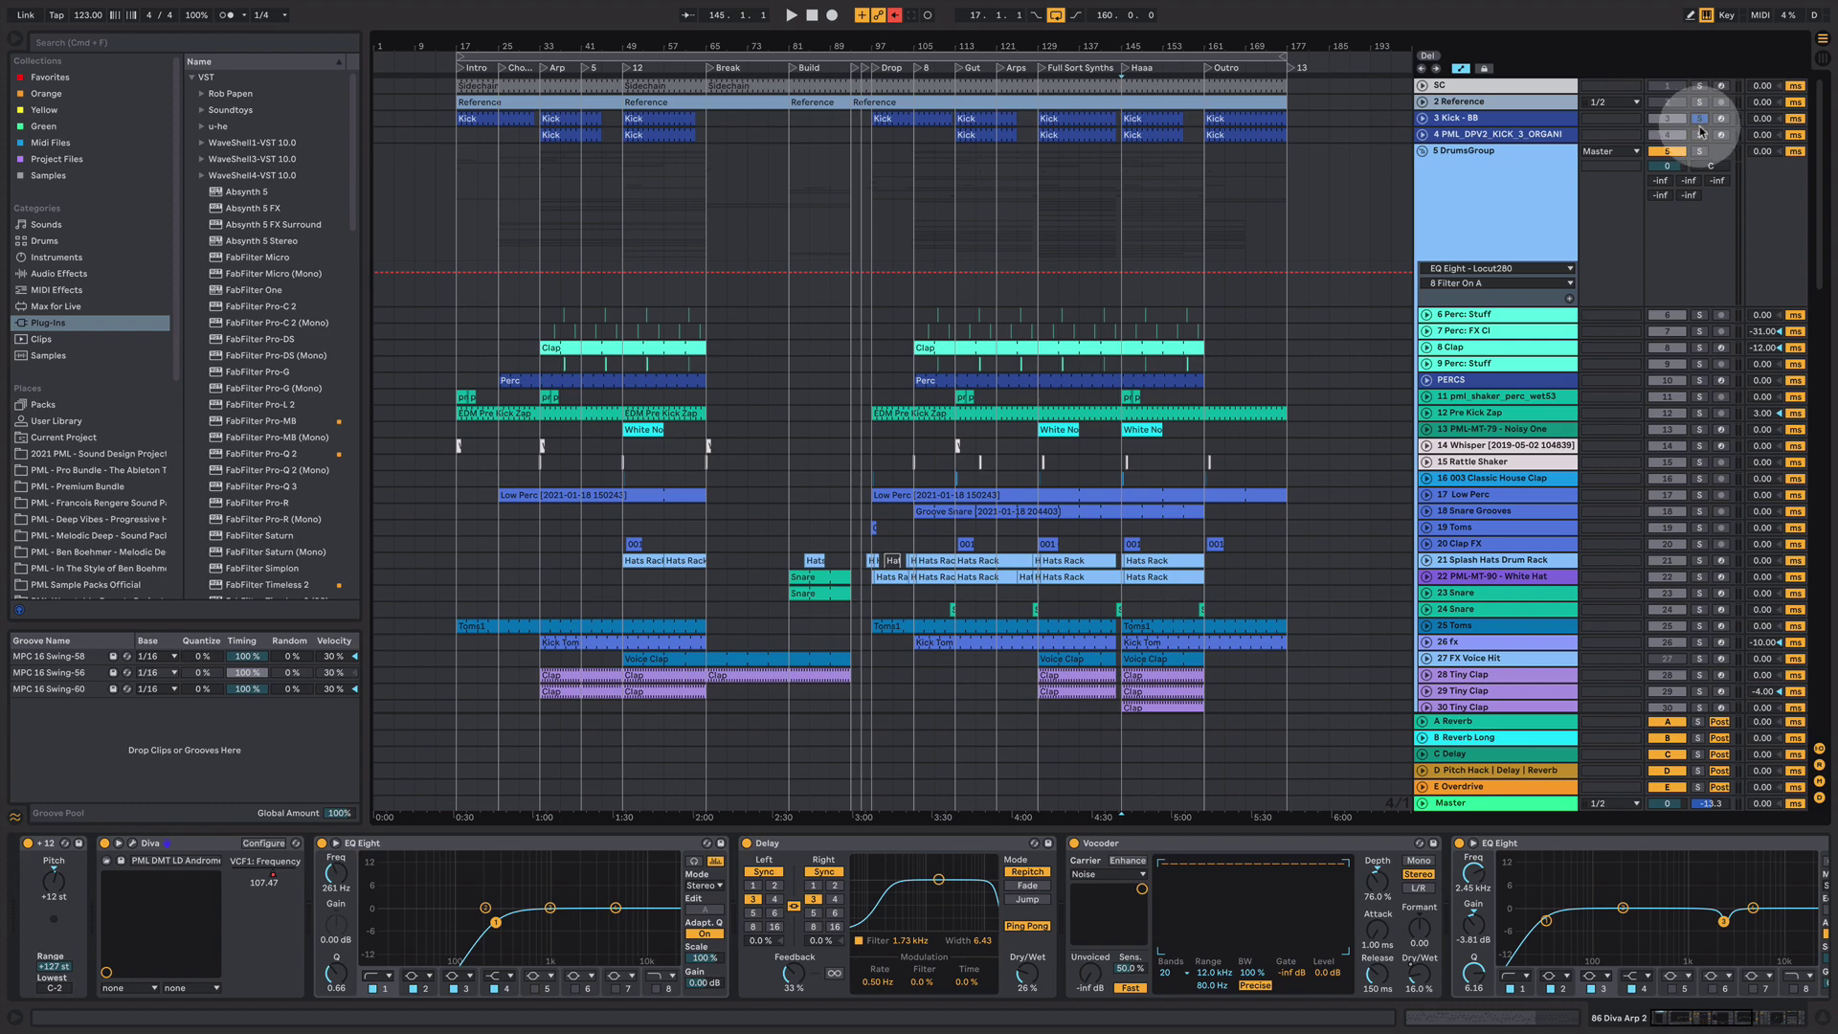
{"action": "scroll", "coordinate": [1288, 479], "scroll_direction": "down", "scroll_amount": 5}
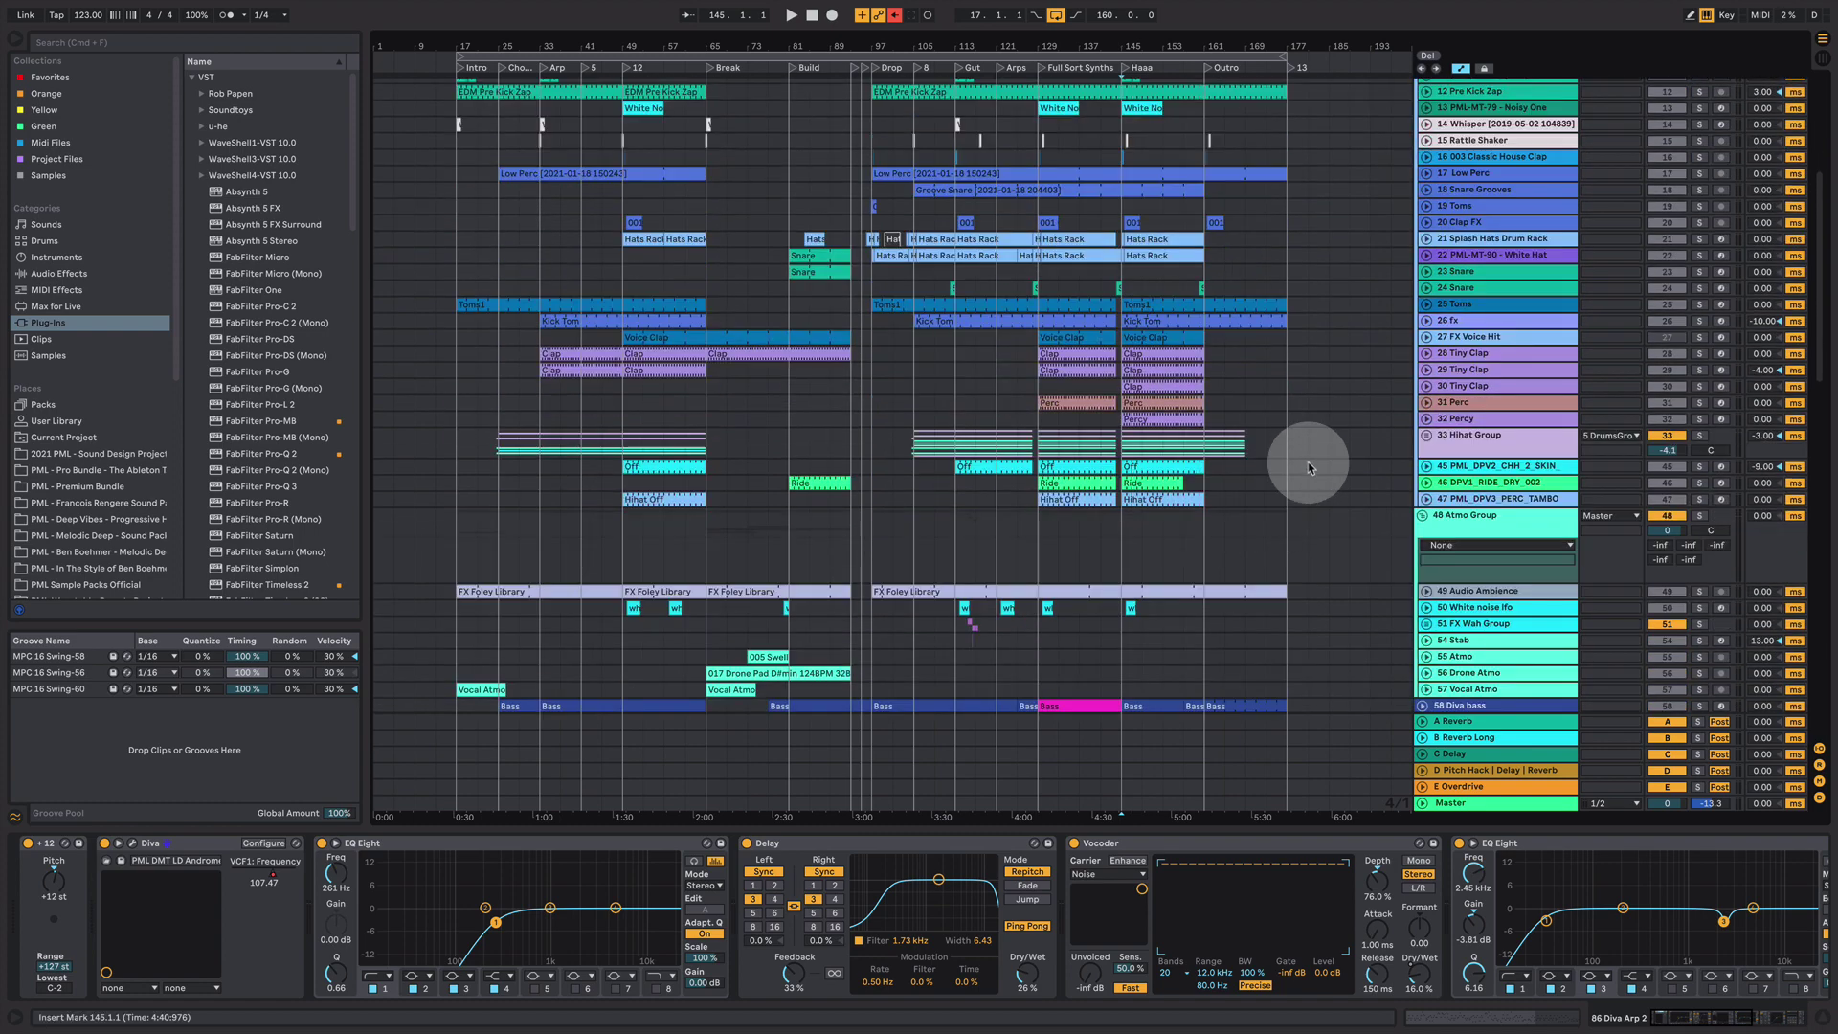
{"action": "scroll", "coordinate": [1307, 411], "scroll_direction": "down", "scroll_amount": 4}
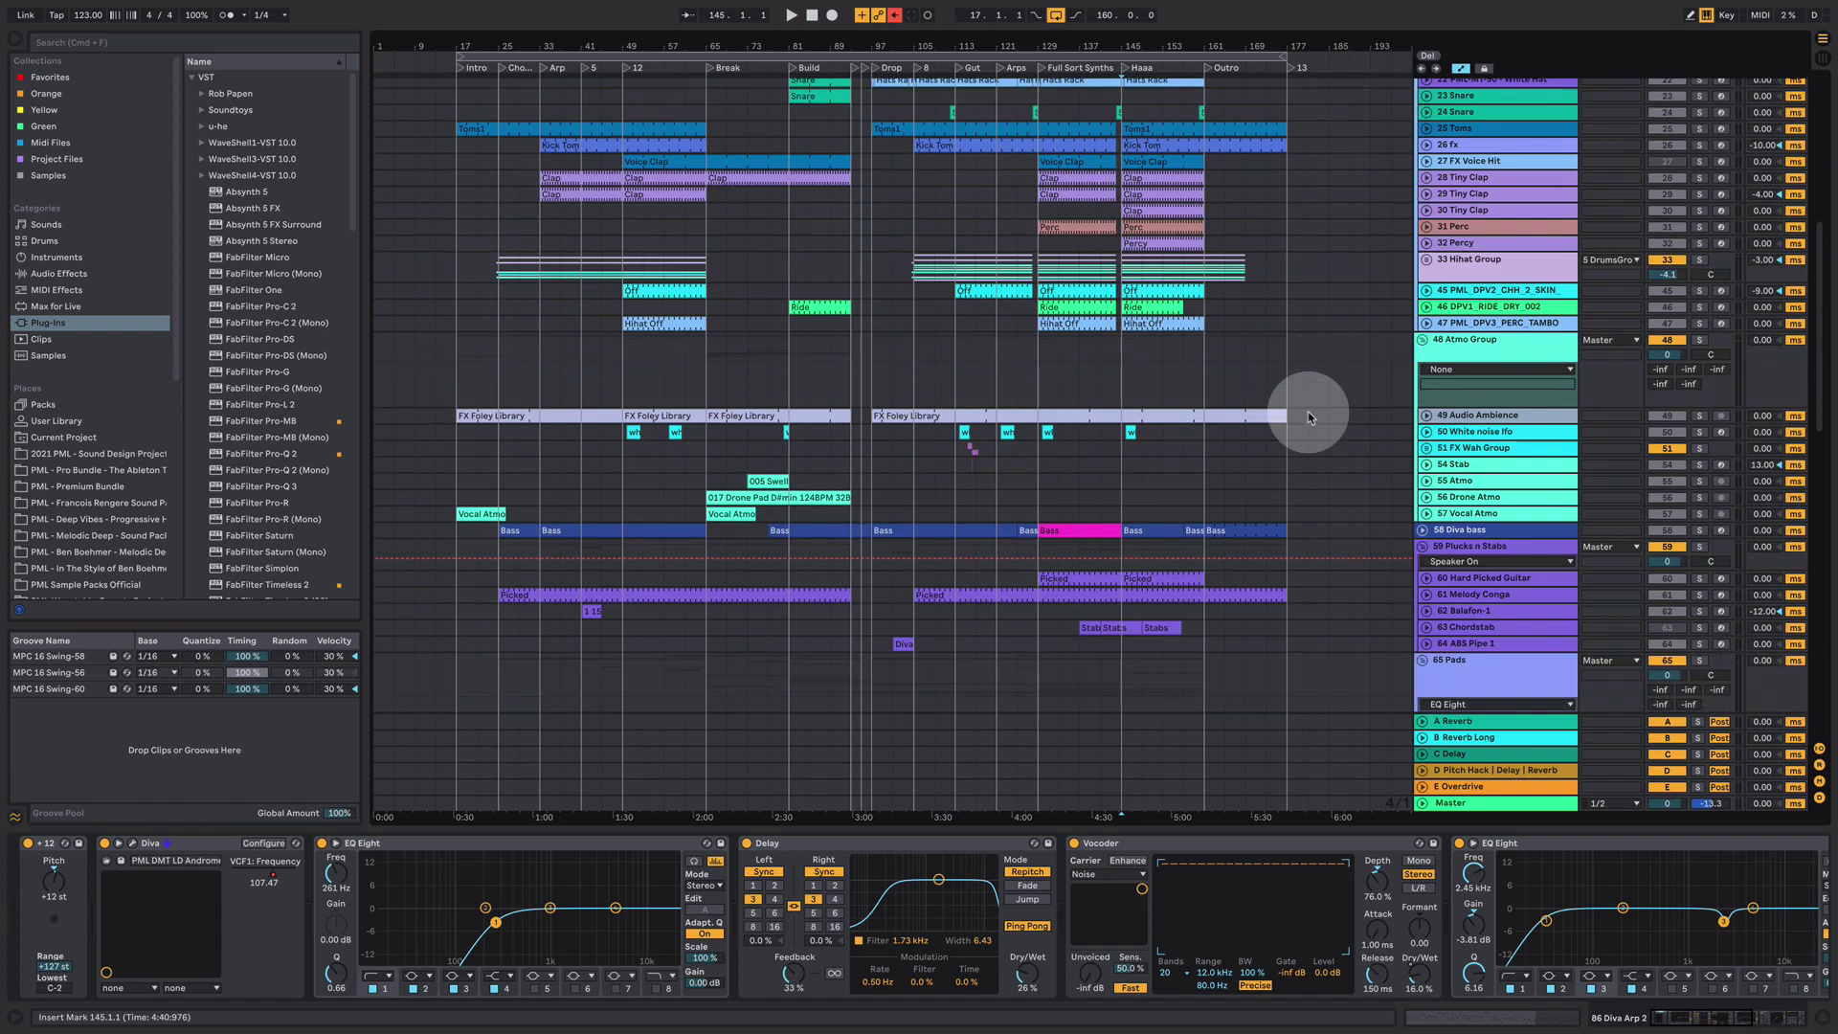
{"action": "left_click", "coordinate": [1700, 532]}
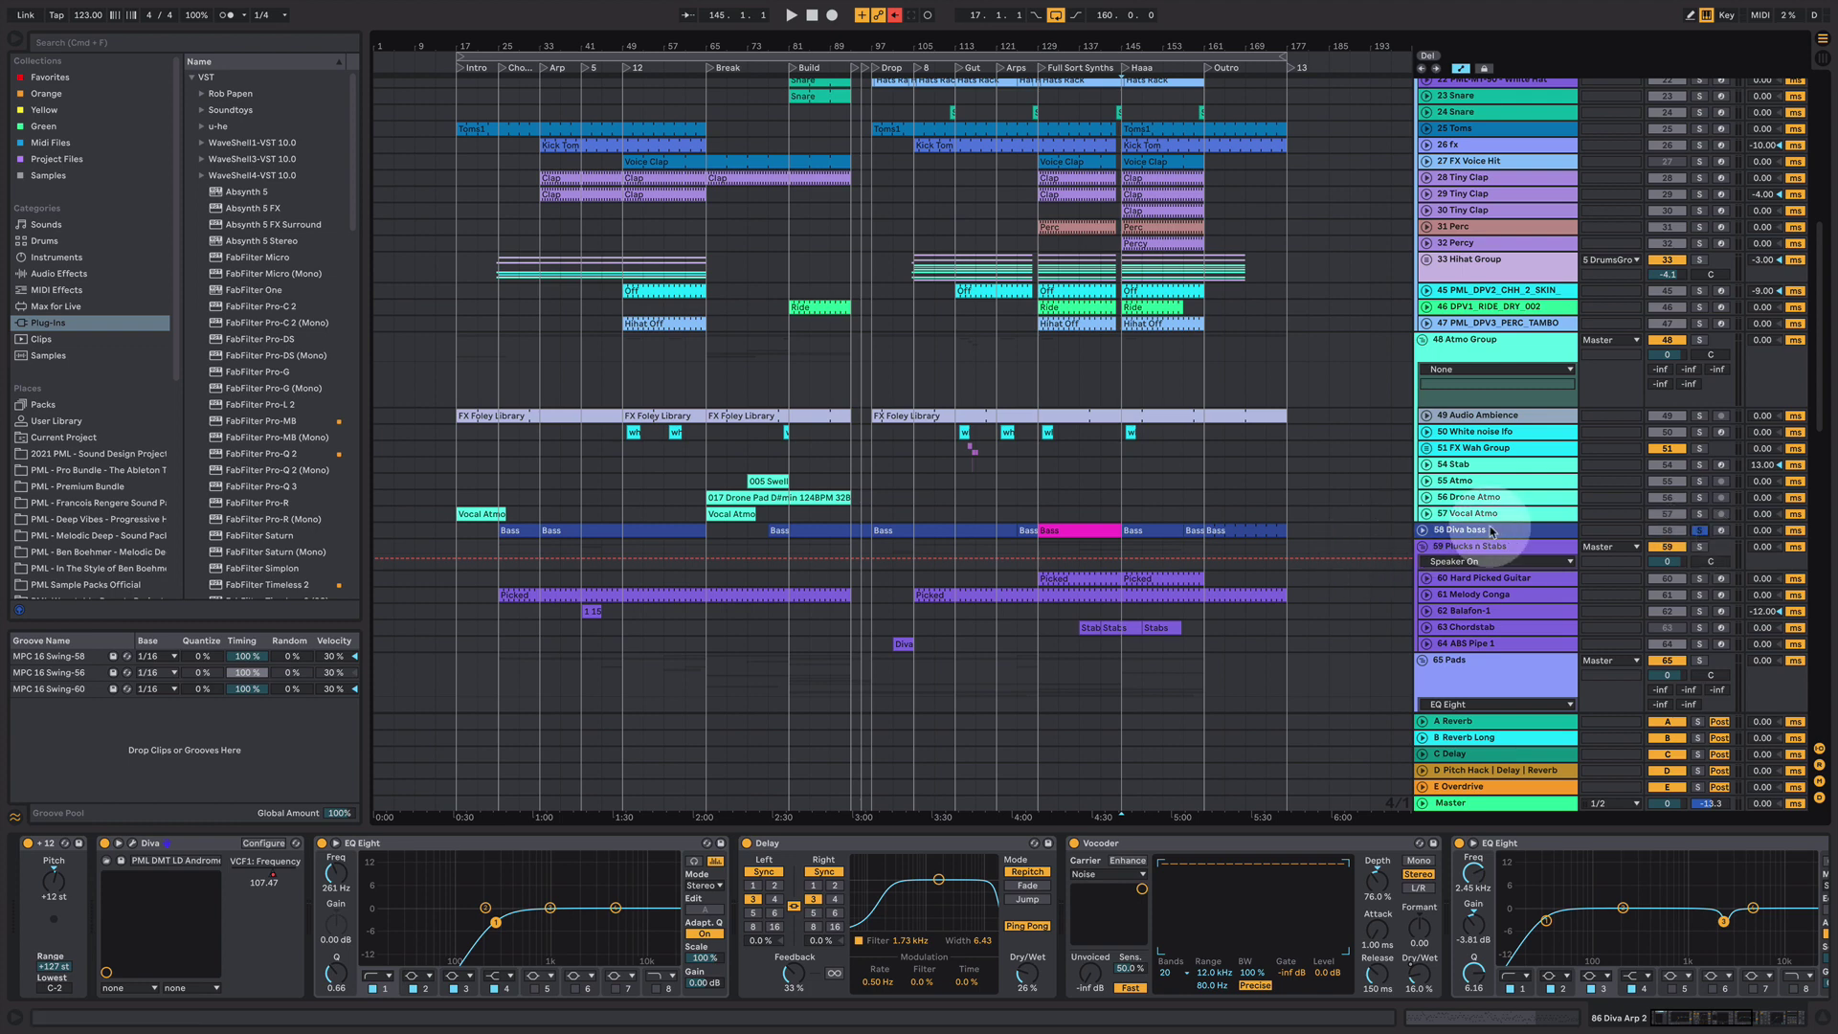
{"action": "key", "text": "space"}
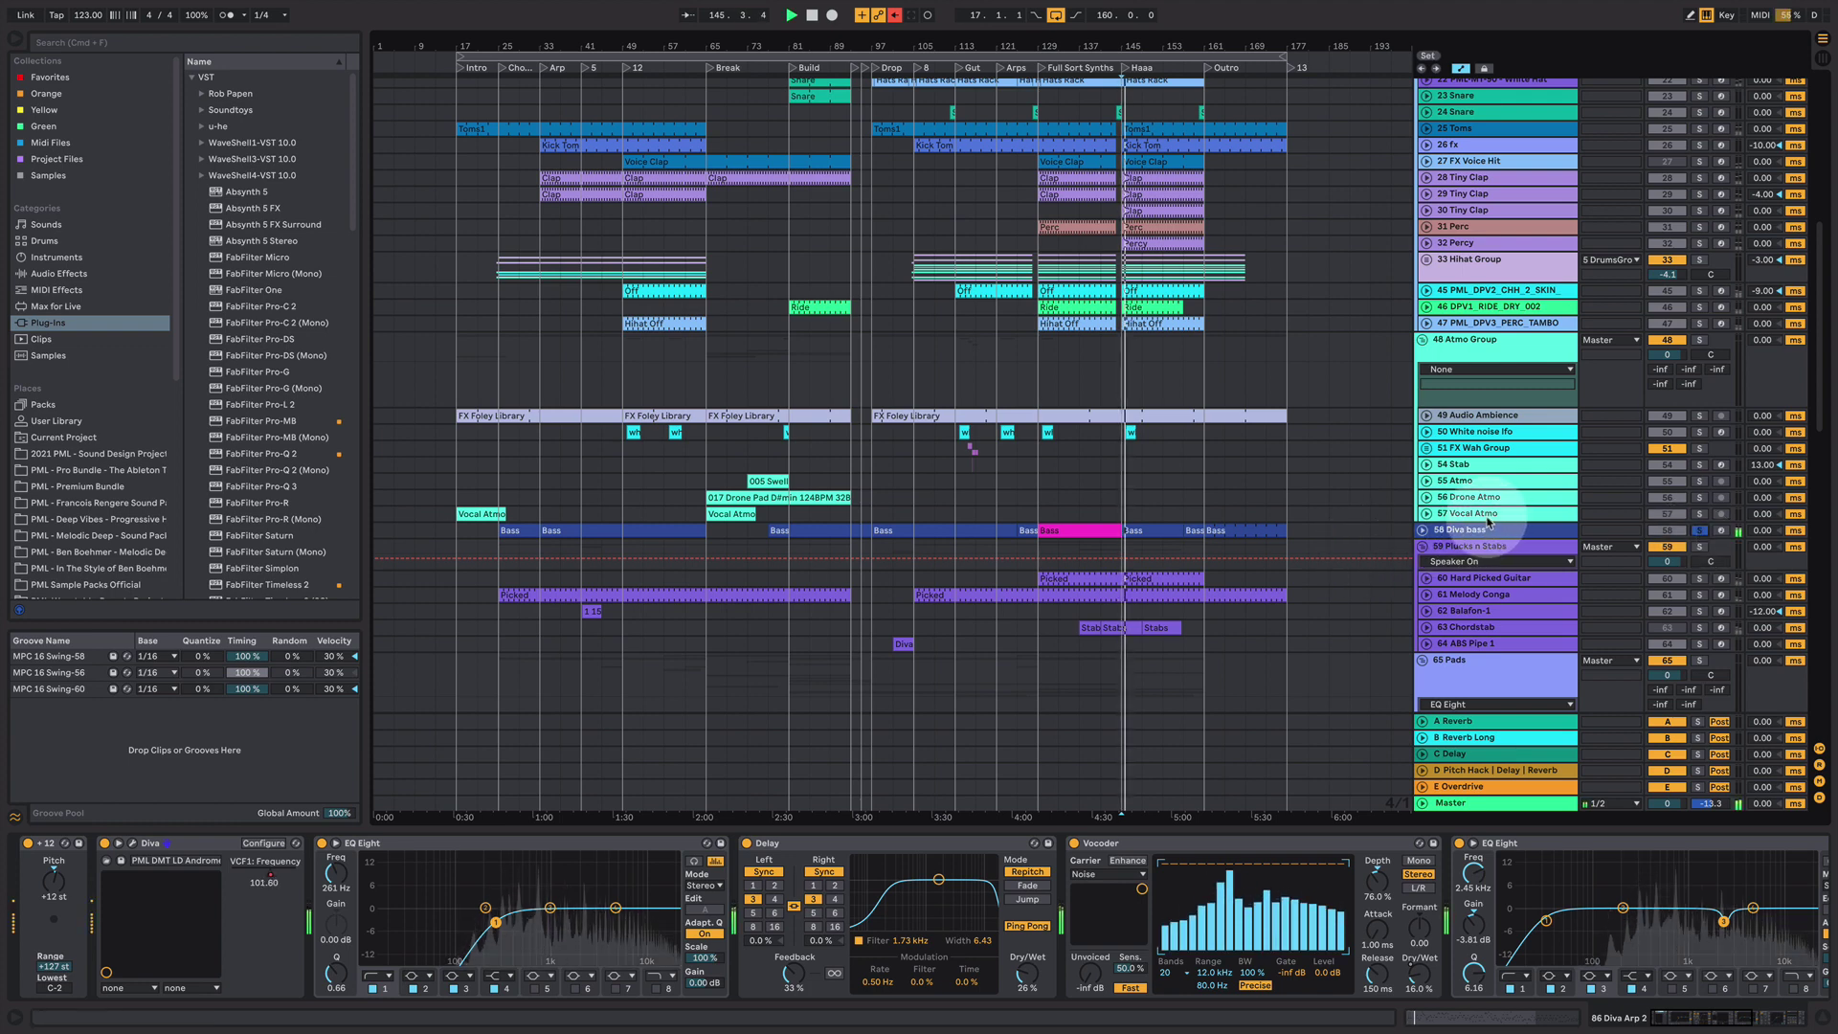
- Try Diva Arp 2's VCF1 Frequency at 59.59 and 71.10 and its first EQ Eight band at 121 Hz during playback
{"action": "scroll", "coordinate": [1250, 631], "scroll_direction": "down", "scroll_amount": 10}
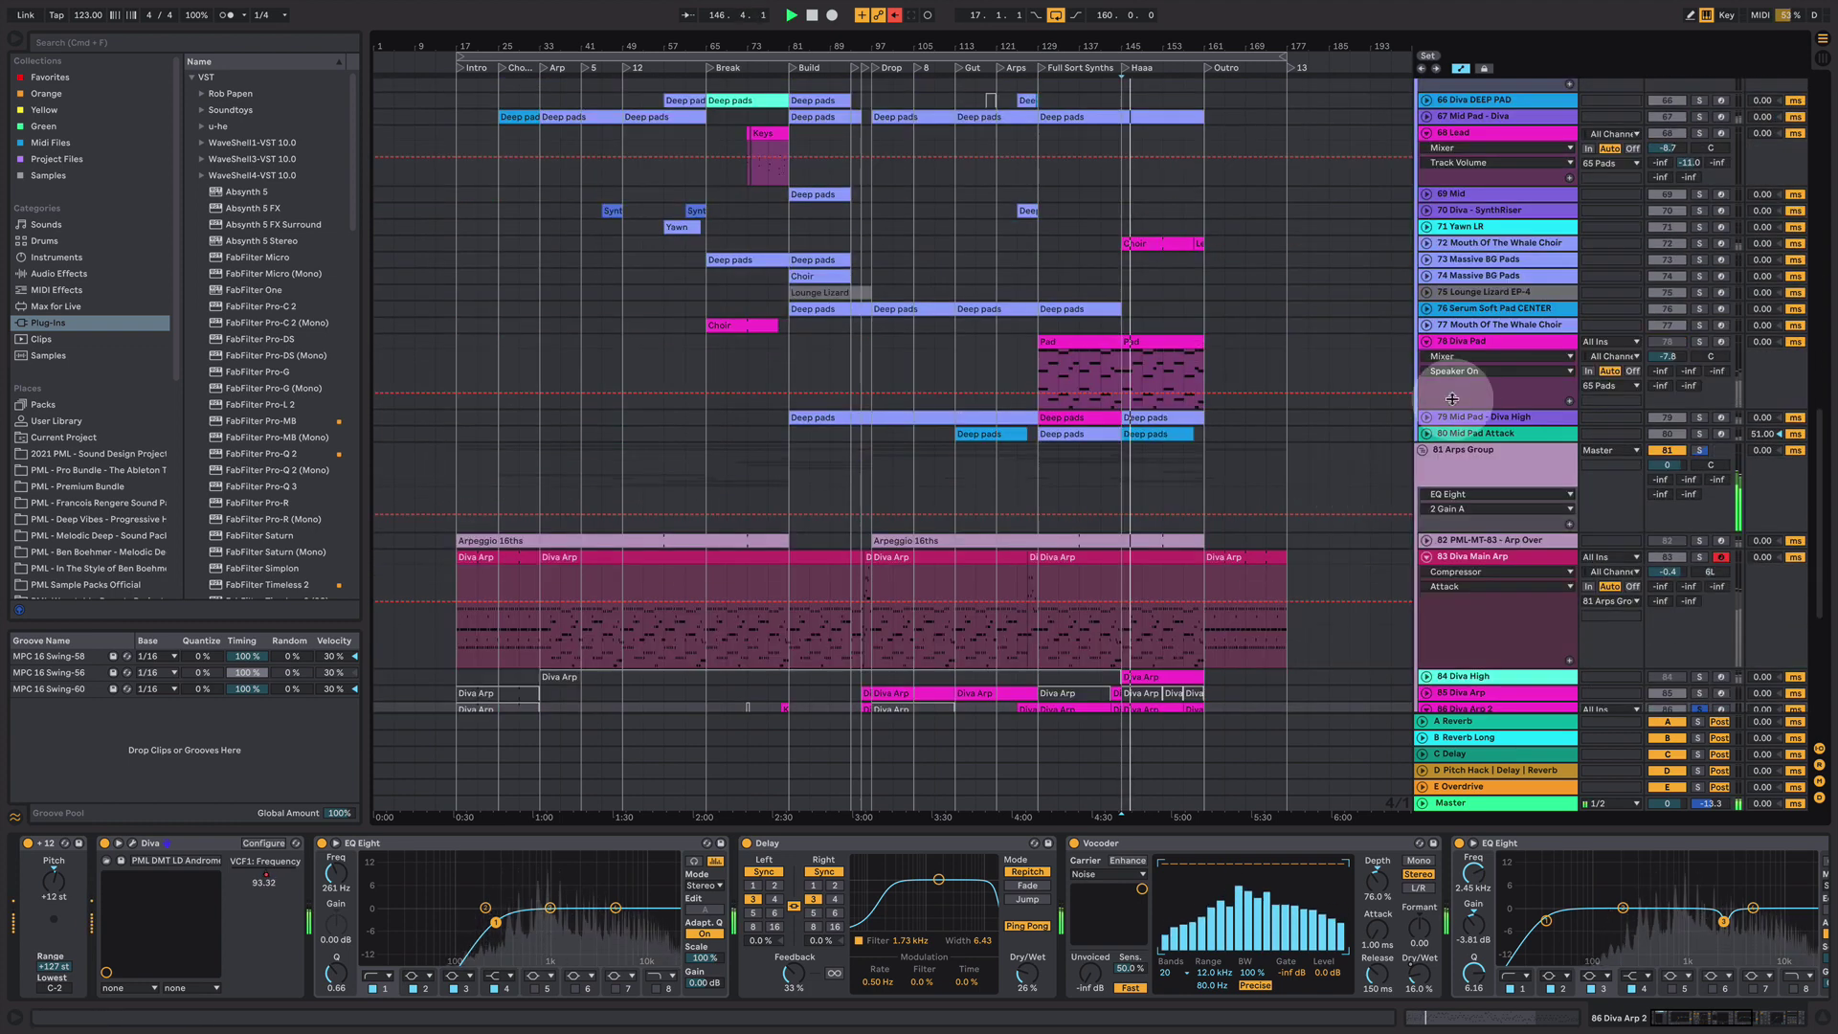
{"action": "scroll", "coordinate": [1464, 479], "scroll_direction": "down", "scroll_amount": 3}
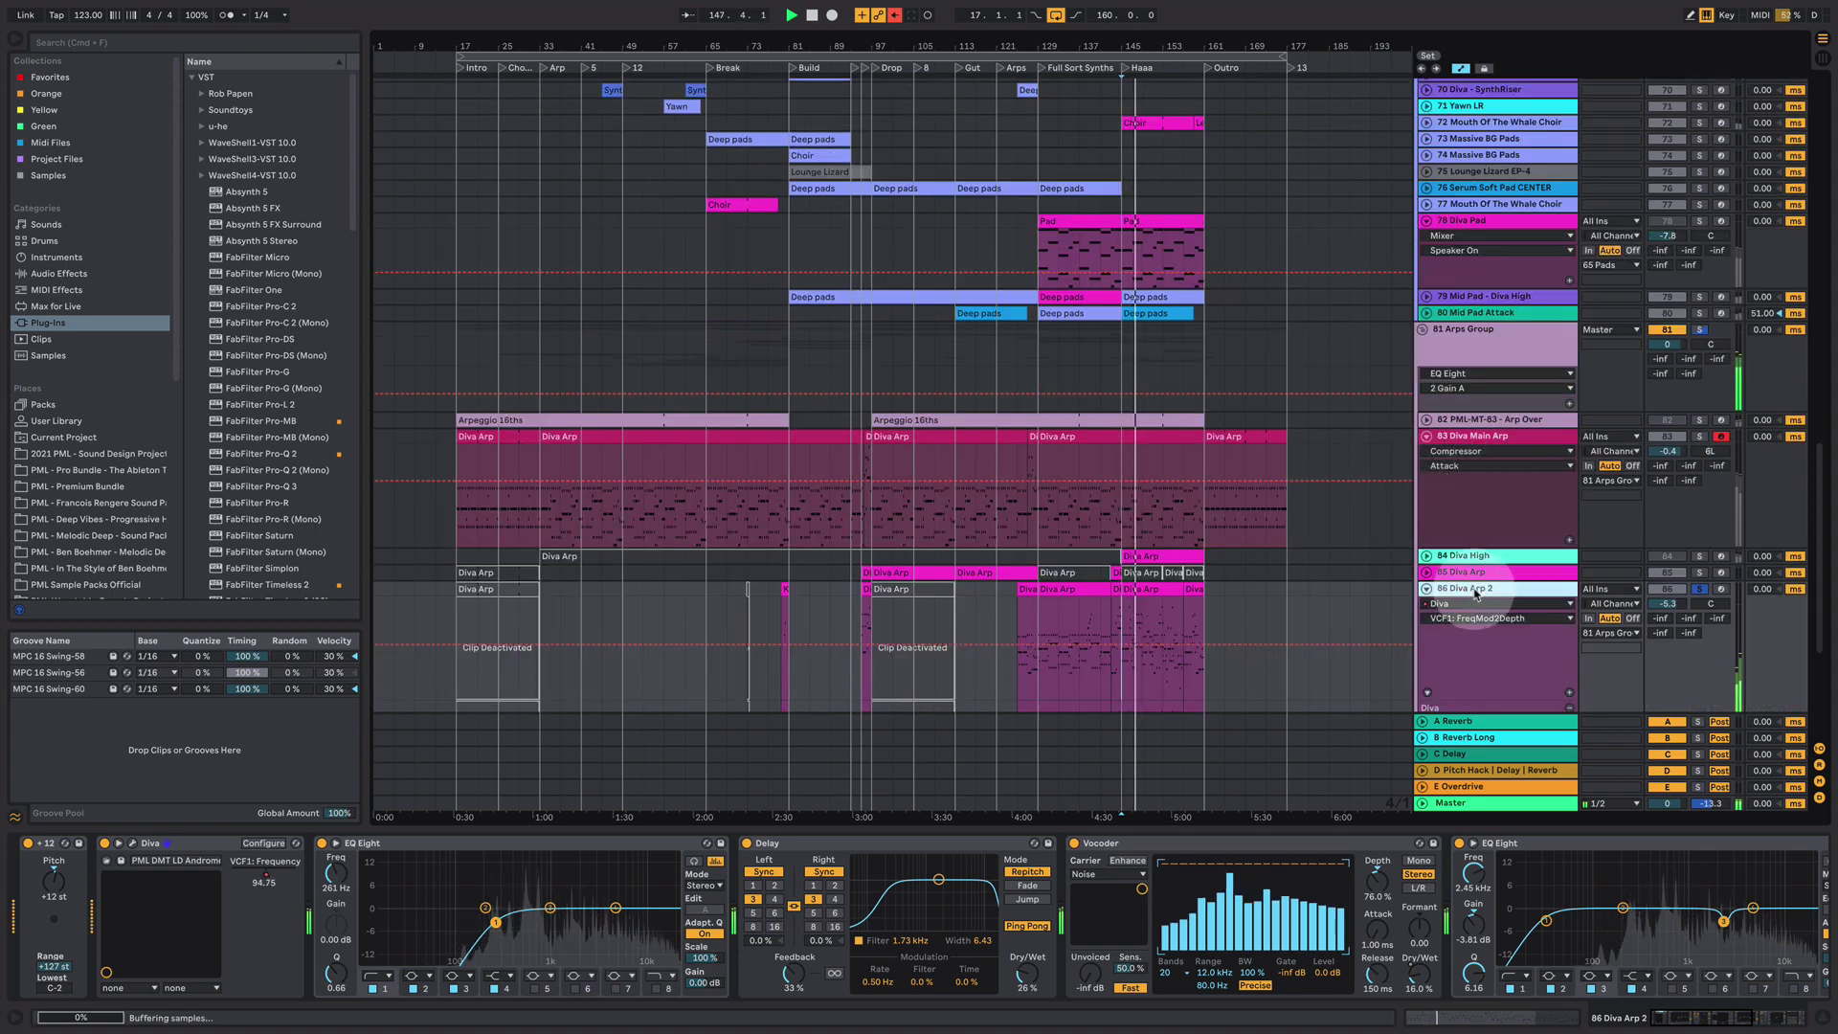
{"action": "left_click", "coordinate": [271, 879]}
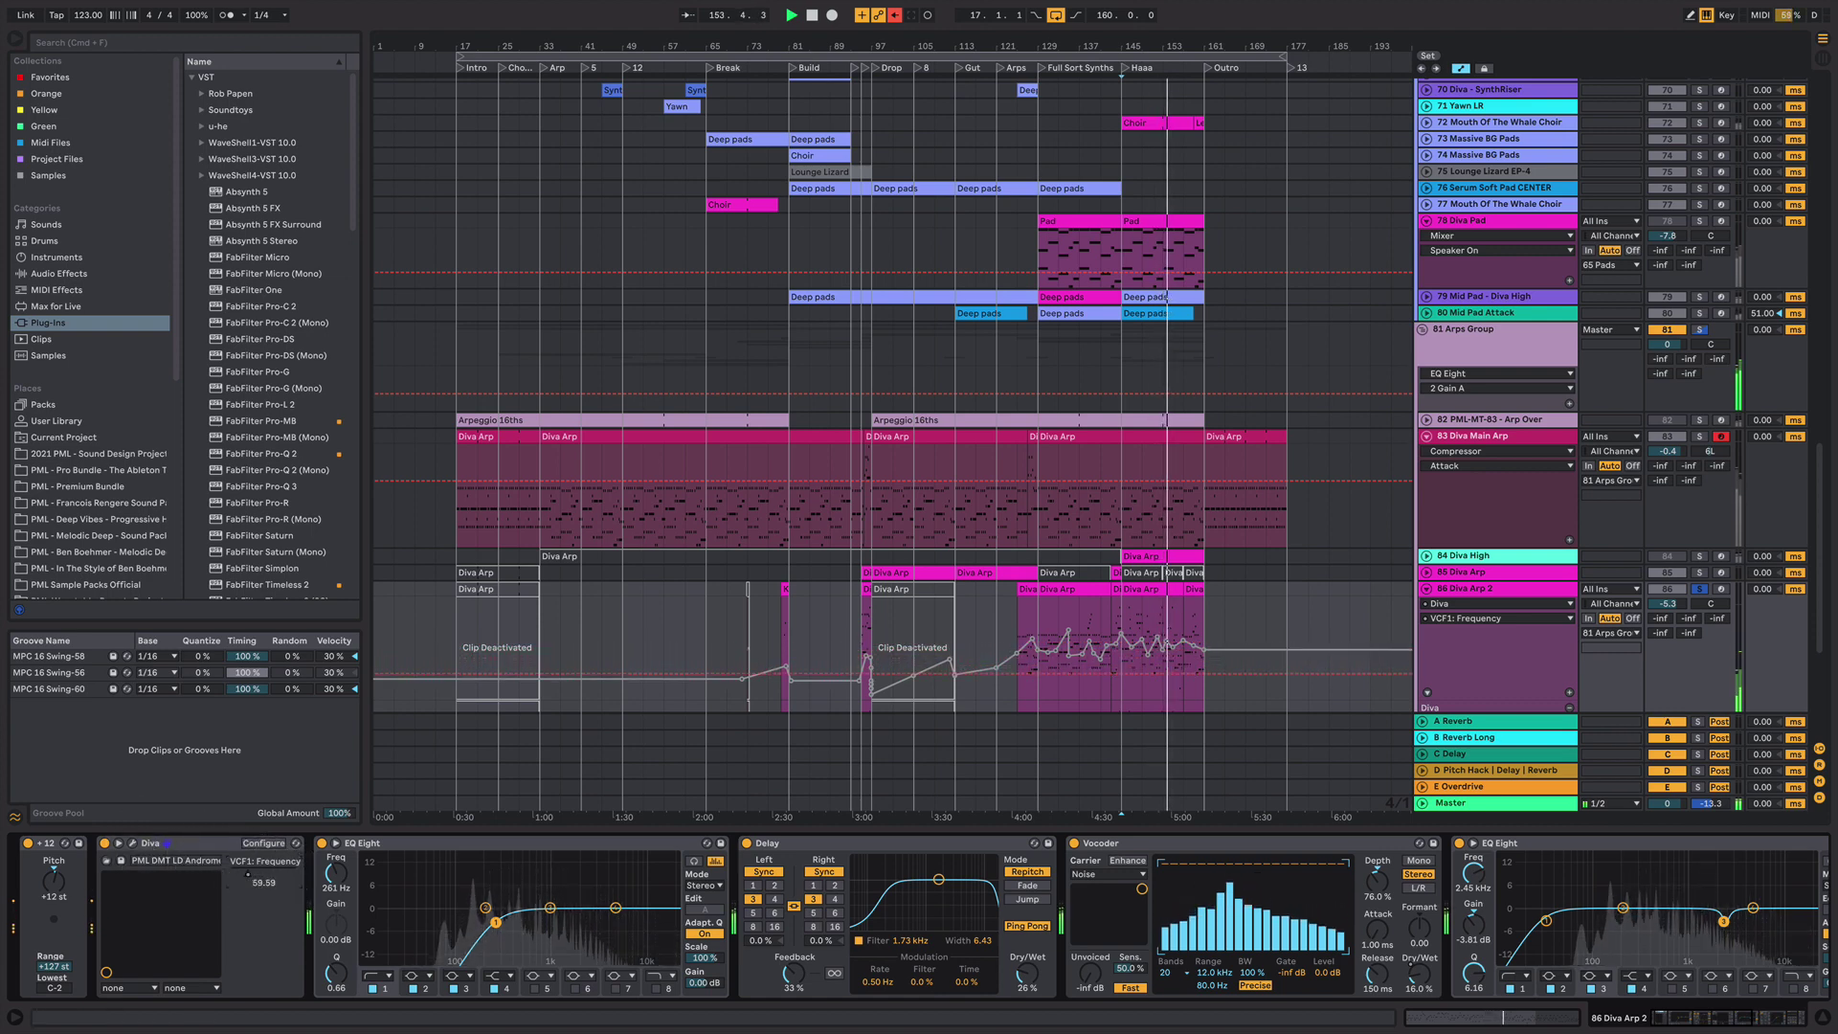
{"action": "left_click", "coordinate": [470, 921]}
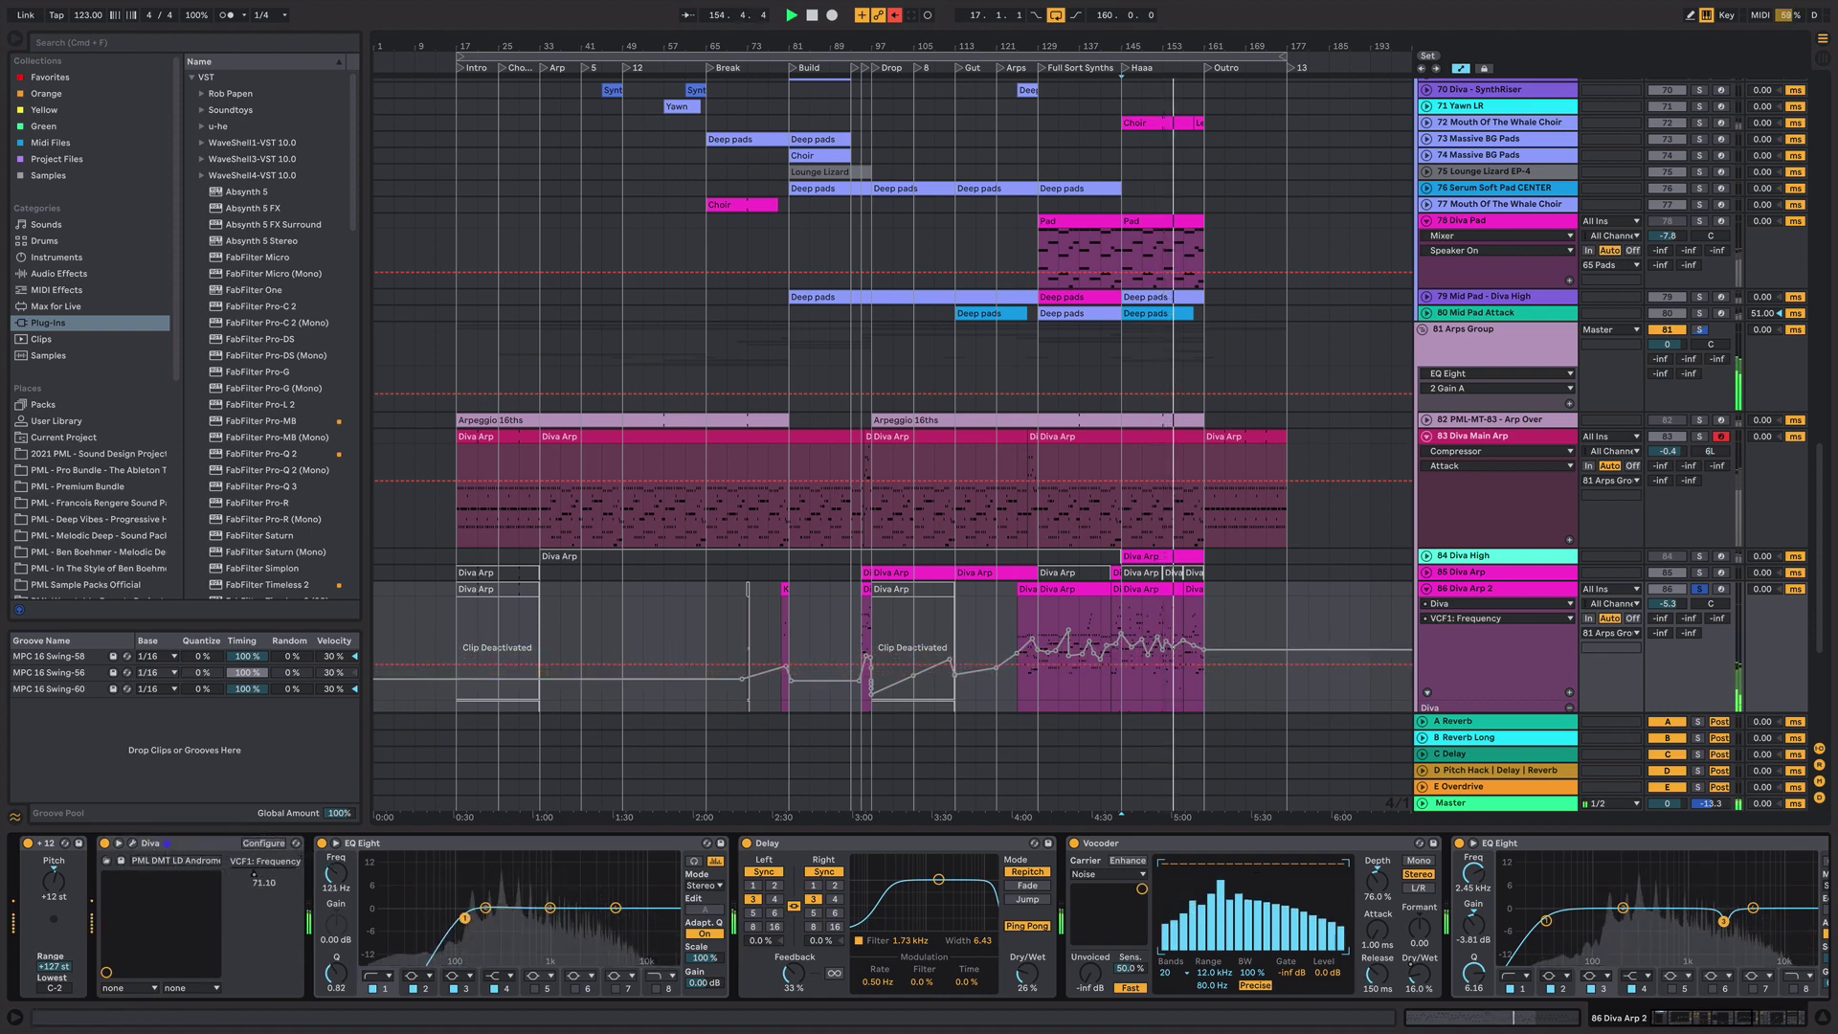
{"action": "left_click", "coordinate": [285, 886]}
{"action": "left_click_drag", "start_coordinate": [261, 878], "coordinate": [260, 847]}
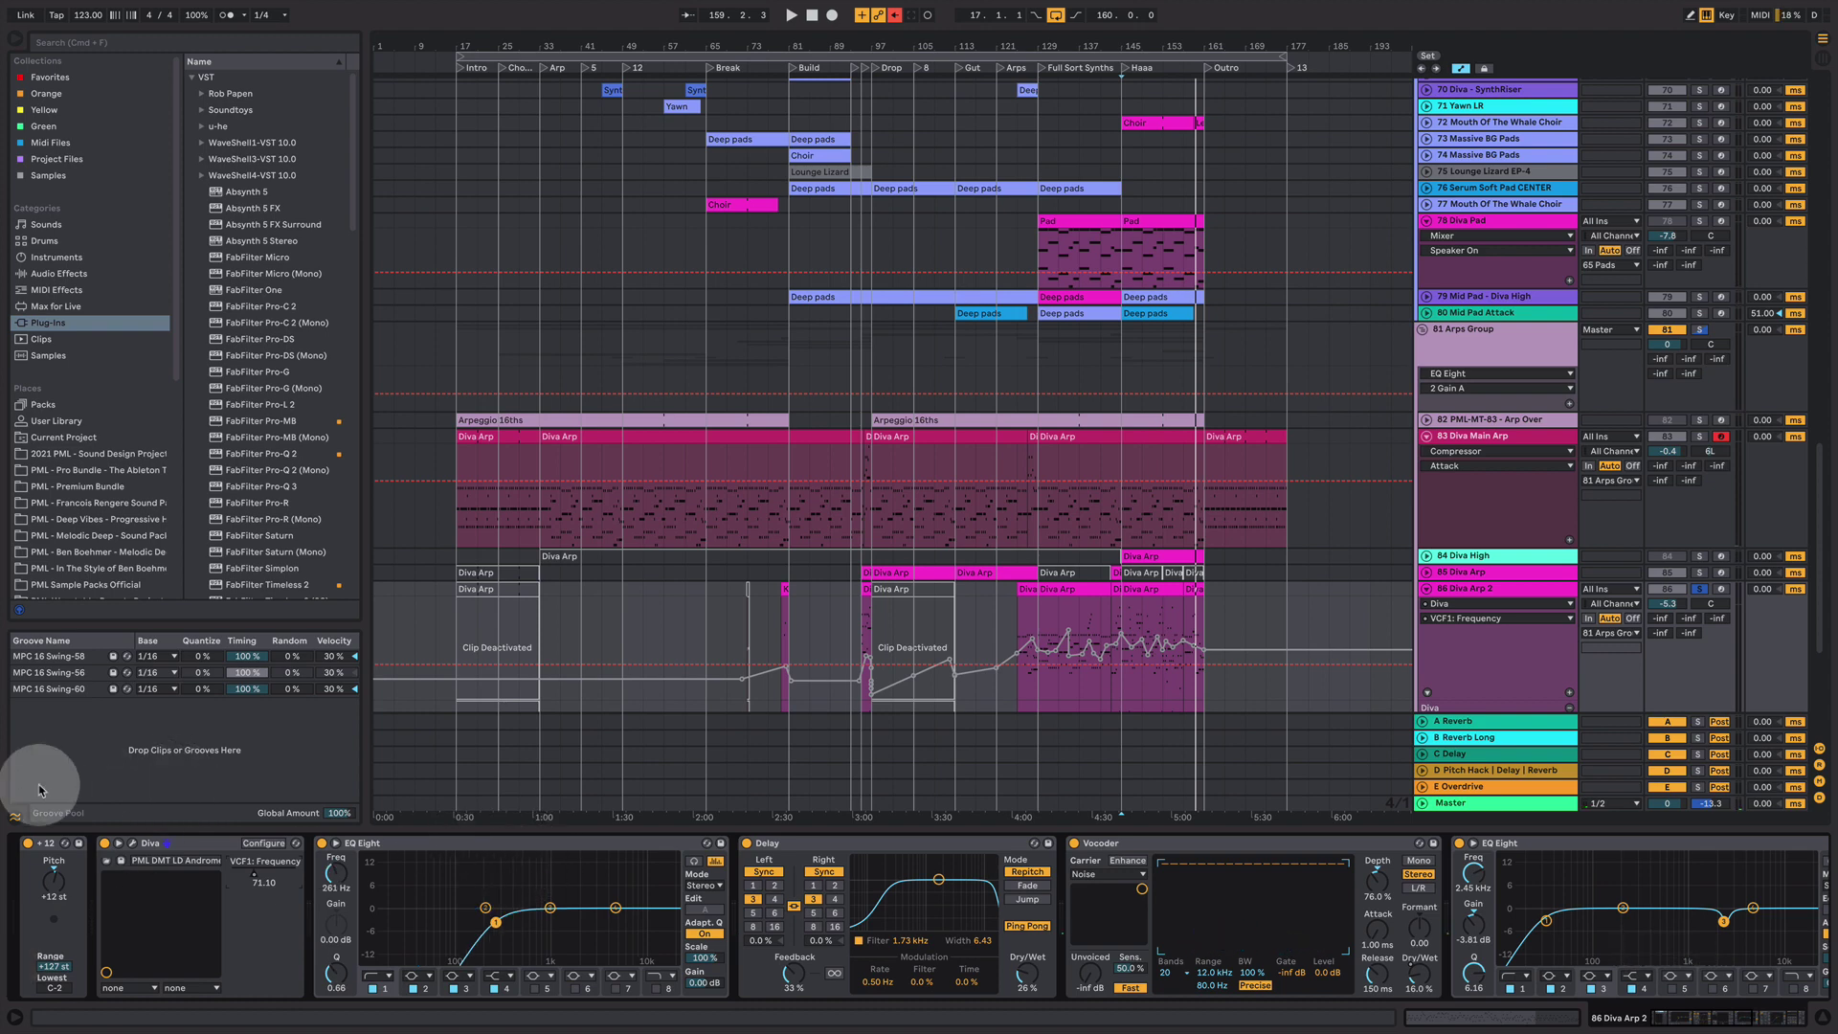
- Reopen Diva on Diva Arp 2, switch its Delay1 and Plate2 effects on, and close the window
{"action": "left_click", "coordinate": [133, 845]}
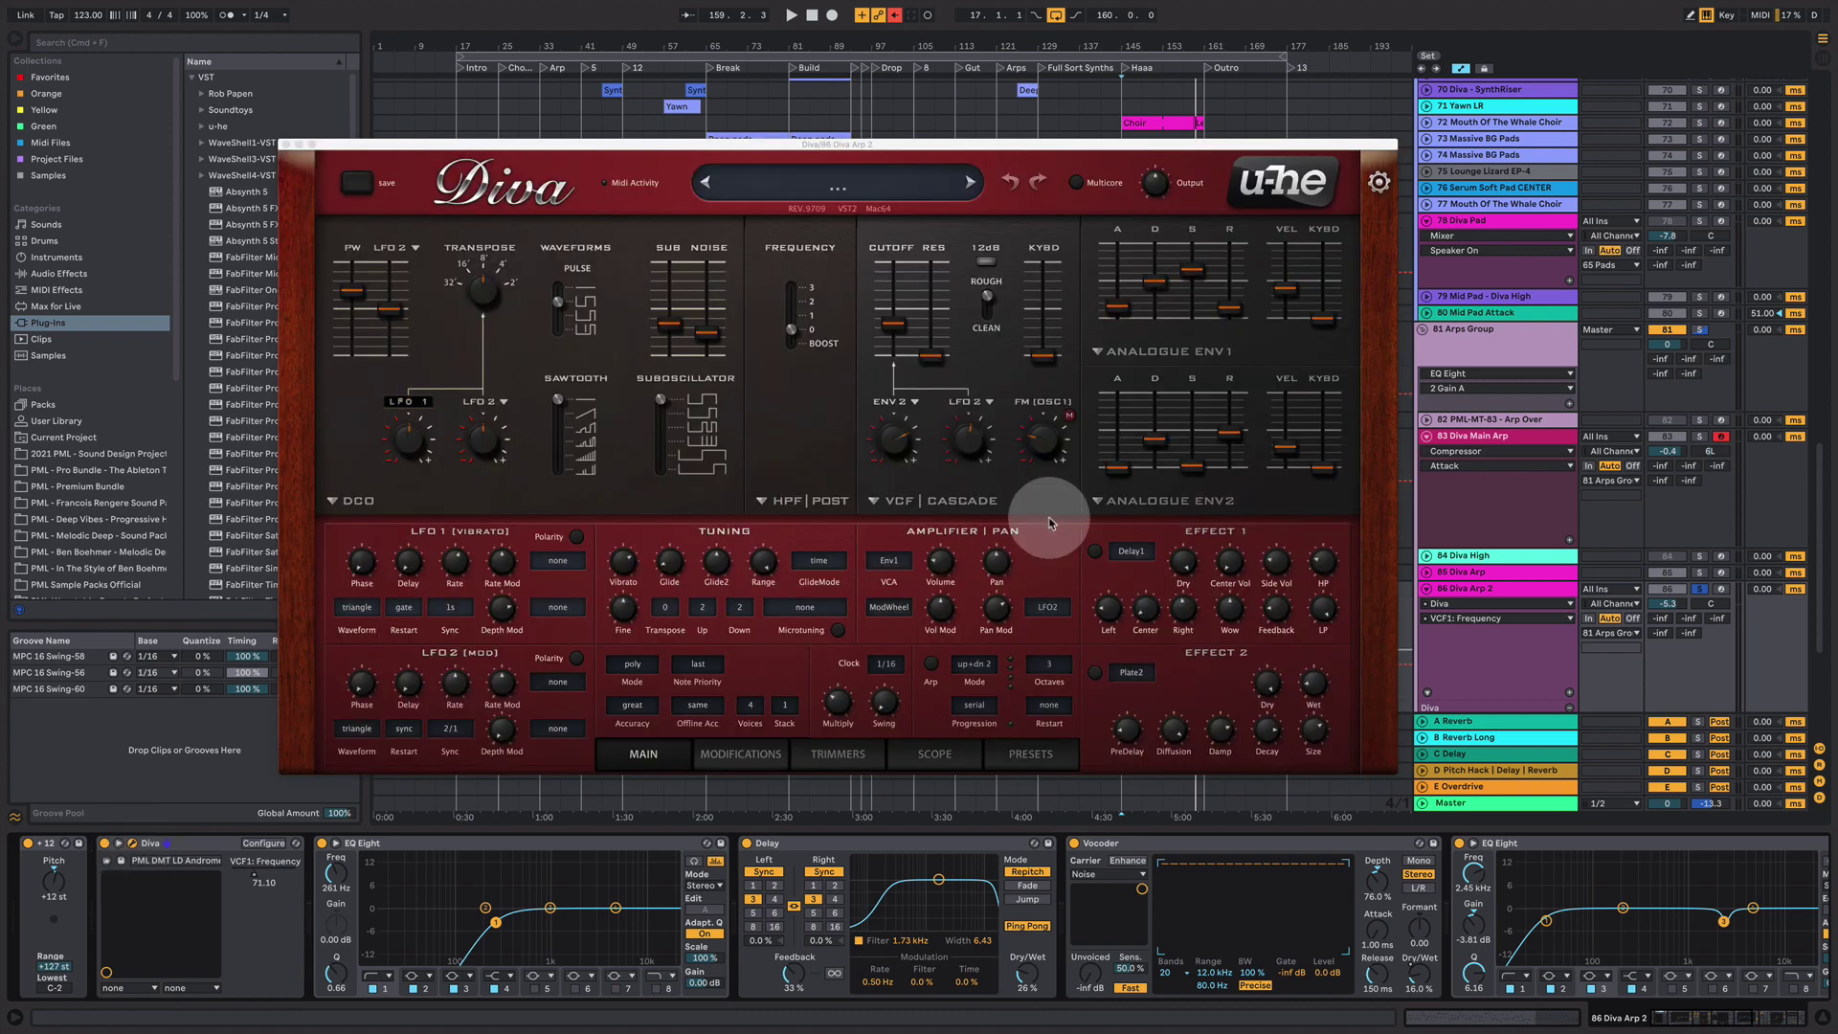
{"action": "left_click", "coordinate": [1093, 551]}
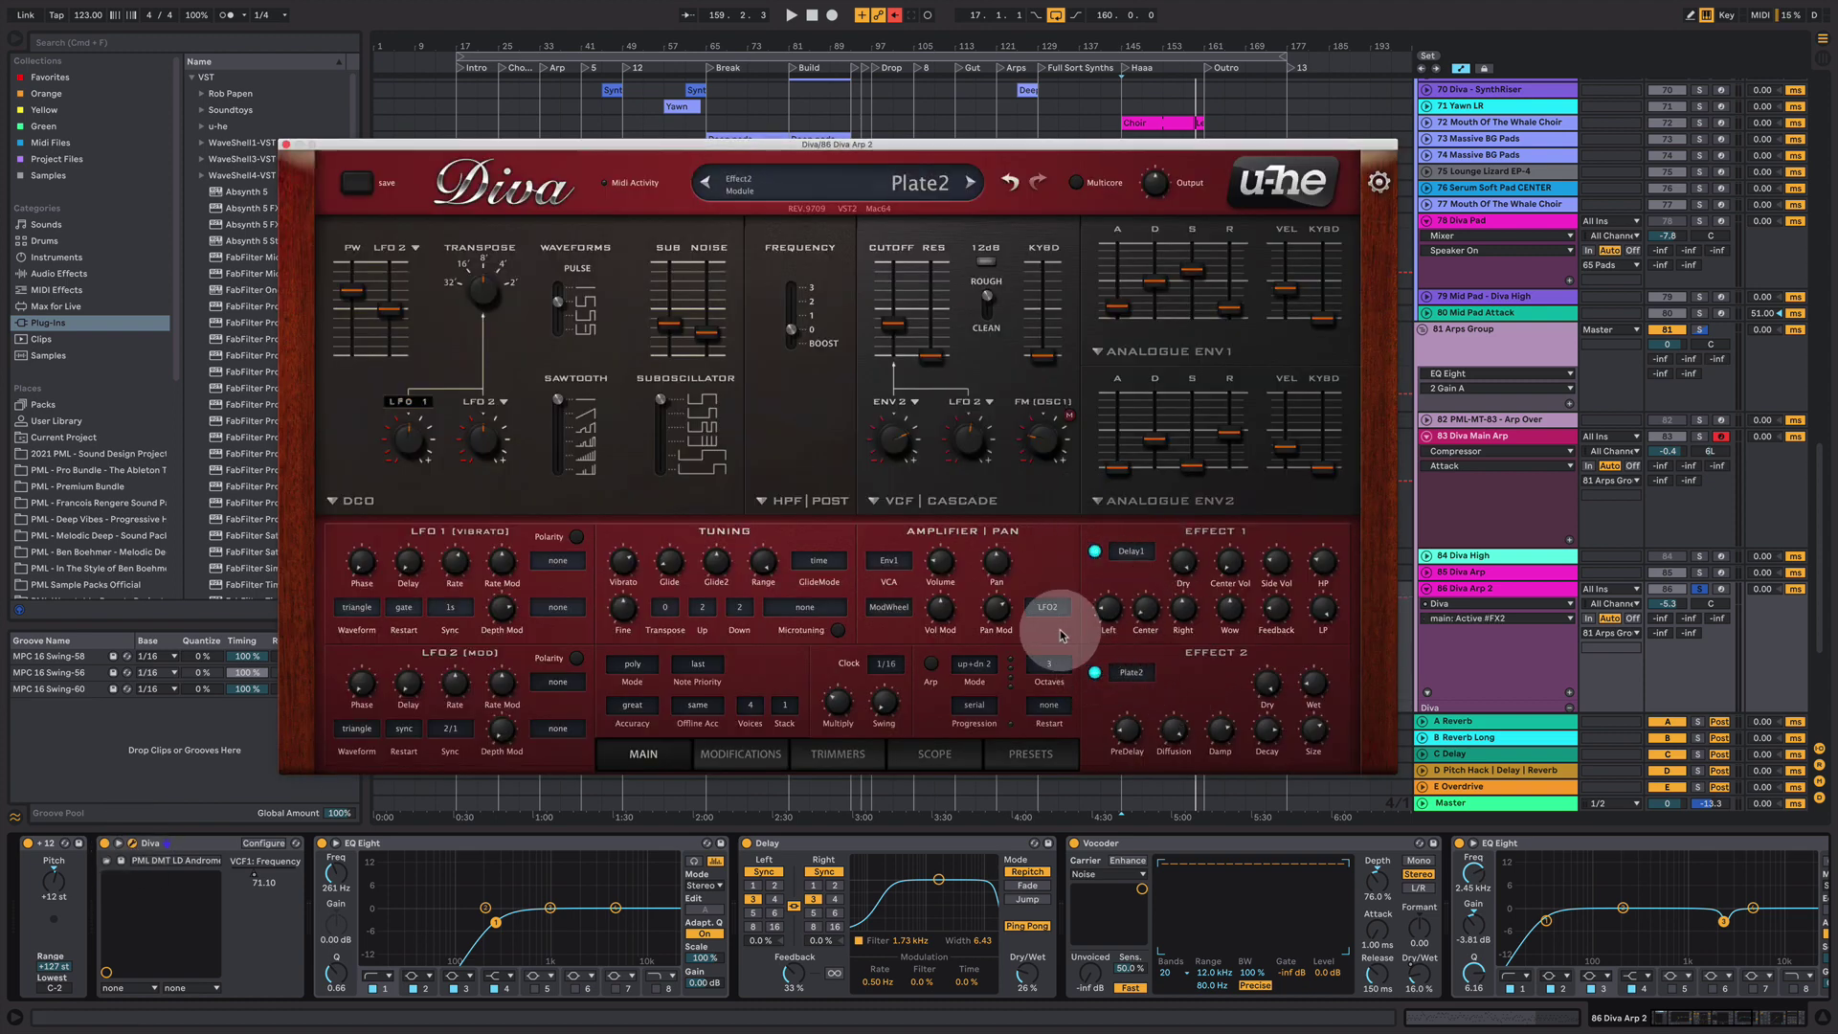
{"action": "left_click", "coordinate": [285, 144]}
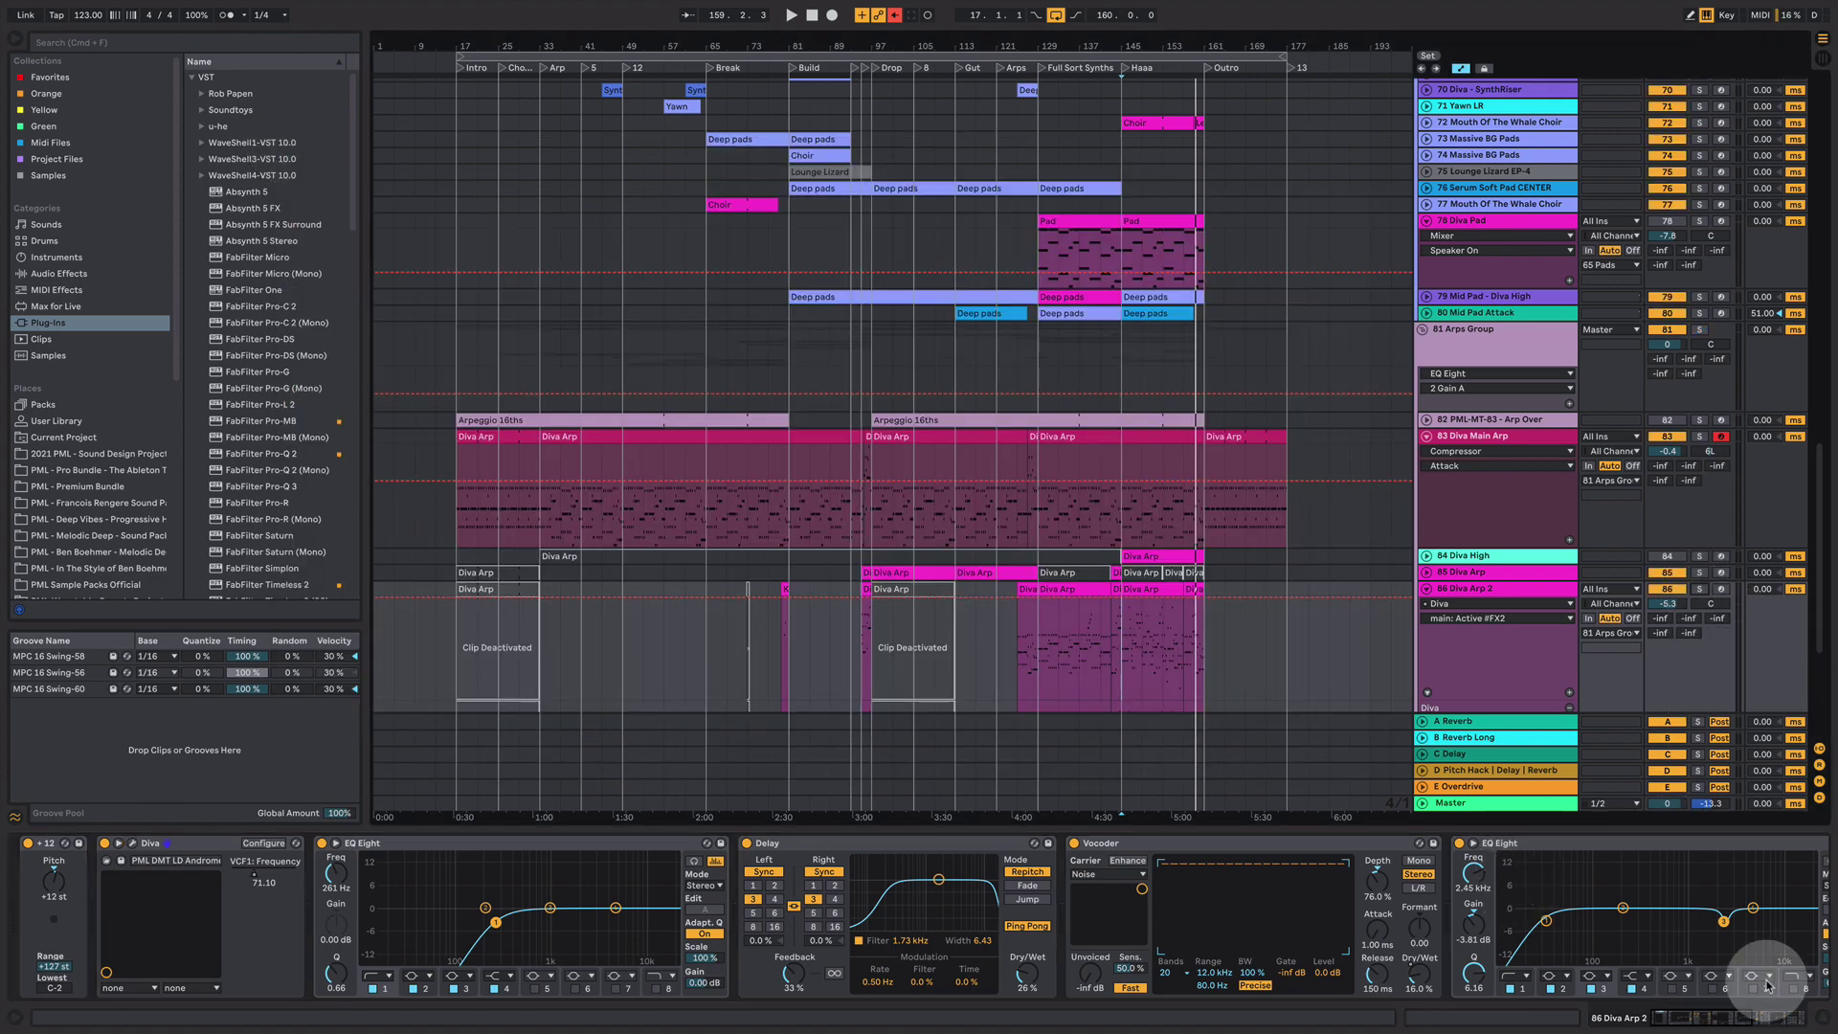
- Hide the device chain and set the playback position to bar 113 at the Gut marker, with the arrangement's drum tracks in view
{"action": "key", "text": "super+alt+l"}
{"action": "scroll", "coordinate": [933, 646], "scroll_direction": "up", "scroll_amount": 15}
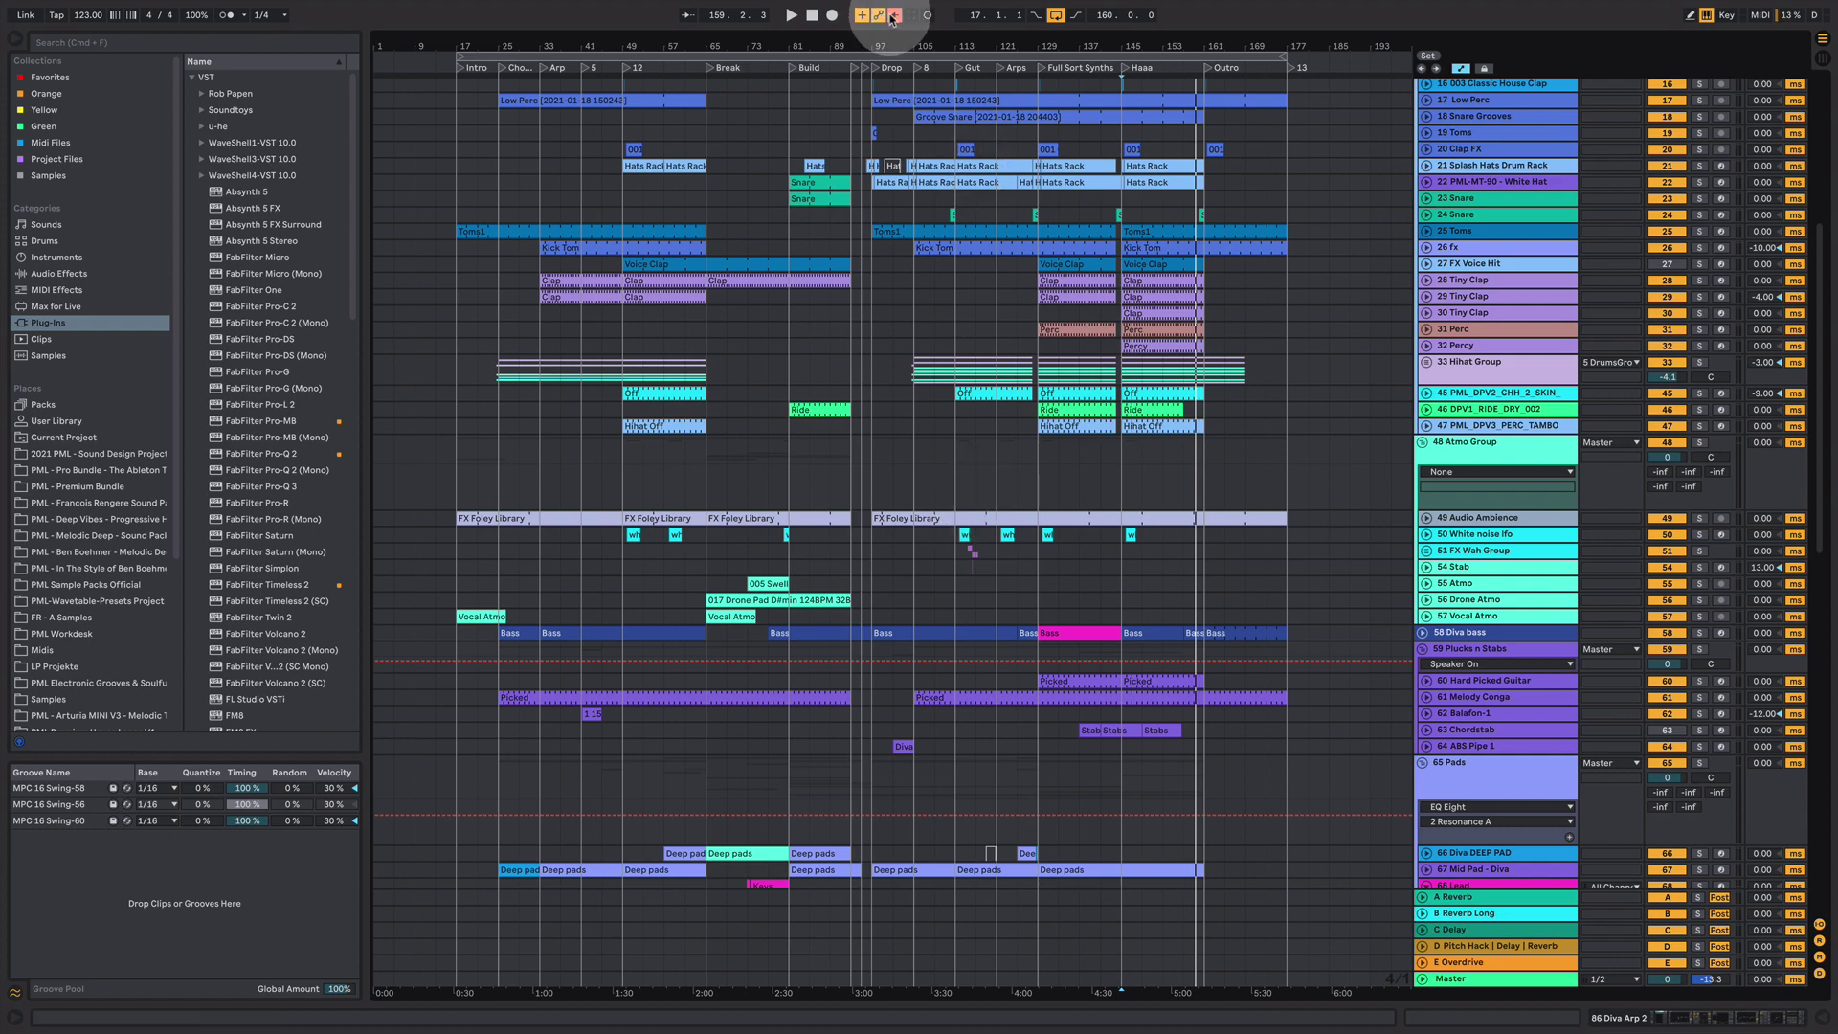
{"action": "left_click_drag", "start_coordinate": [964, 46], "coordinate": [966, 380]}
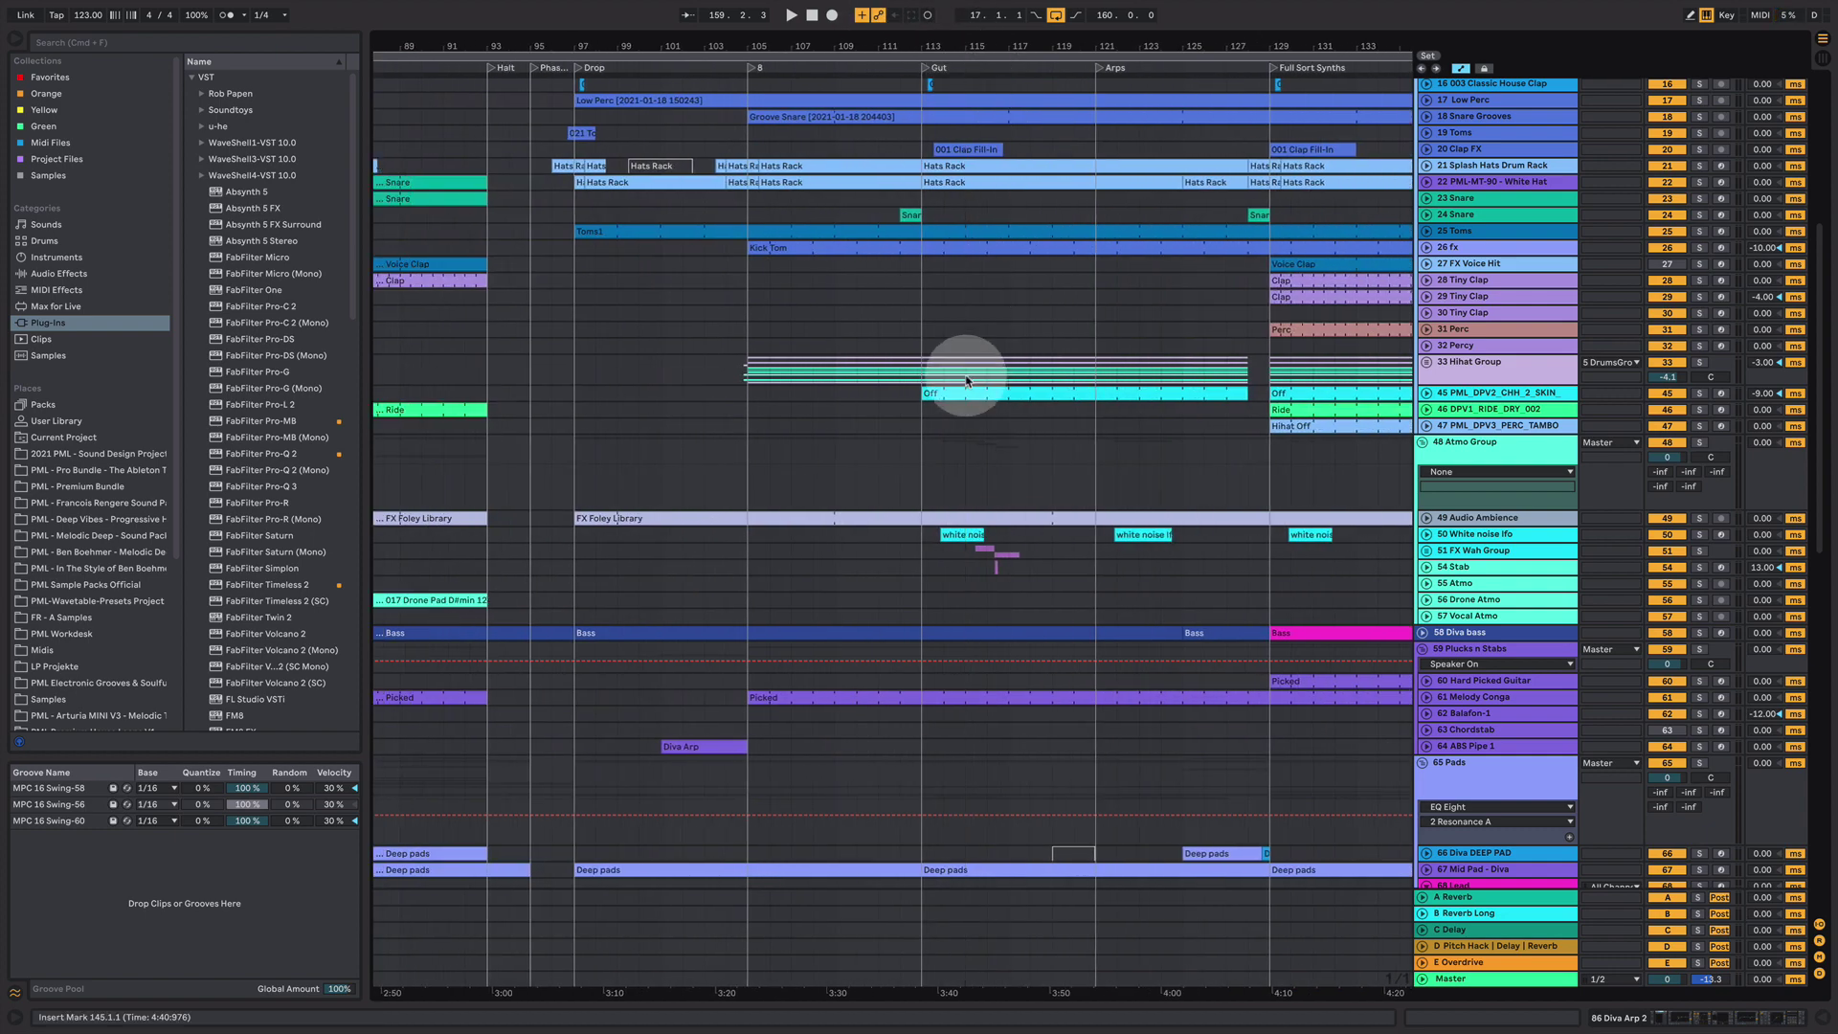
{"action": "left_click", "coordinate": [903, 479]}
{"action": "scroll", "coordinate": [904, 450], "scroll_direction": "up", "scroll_amount": 8}
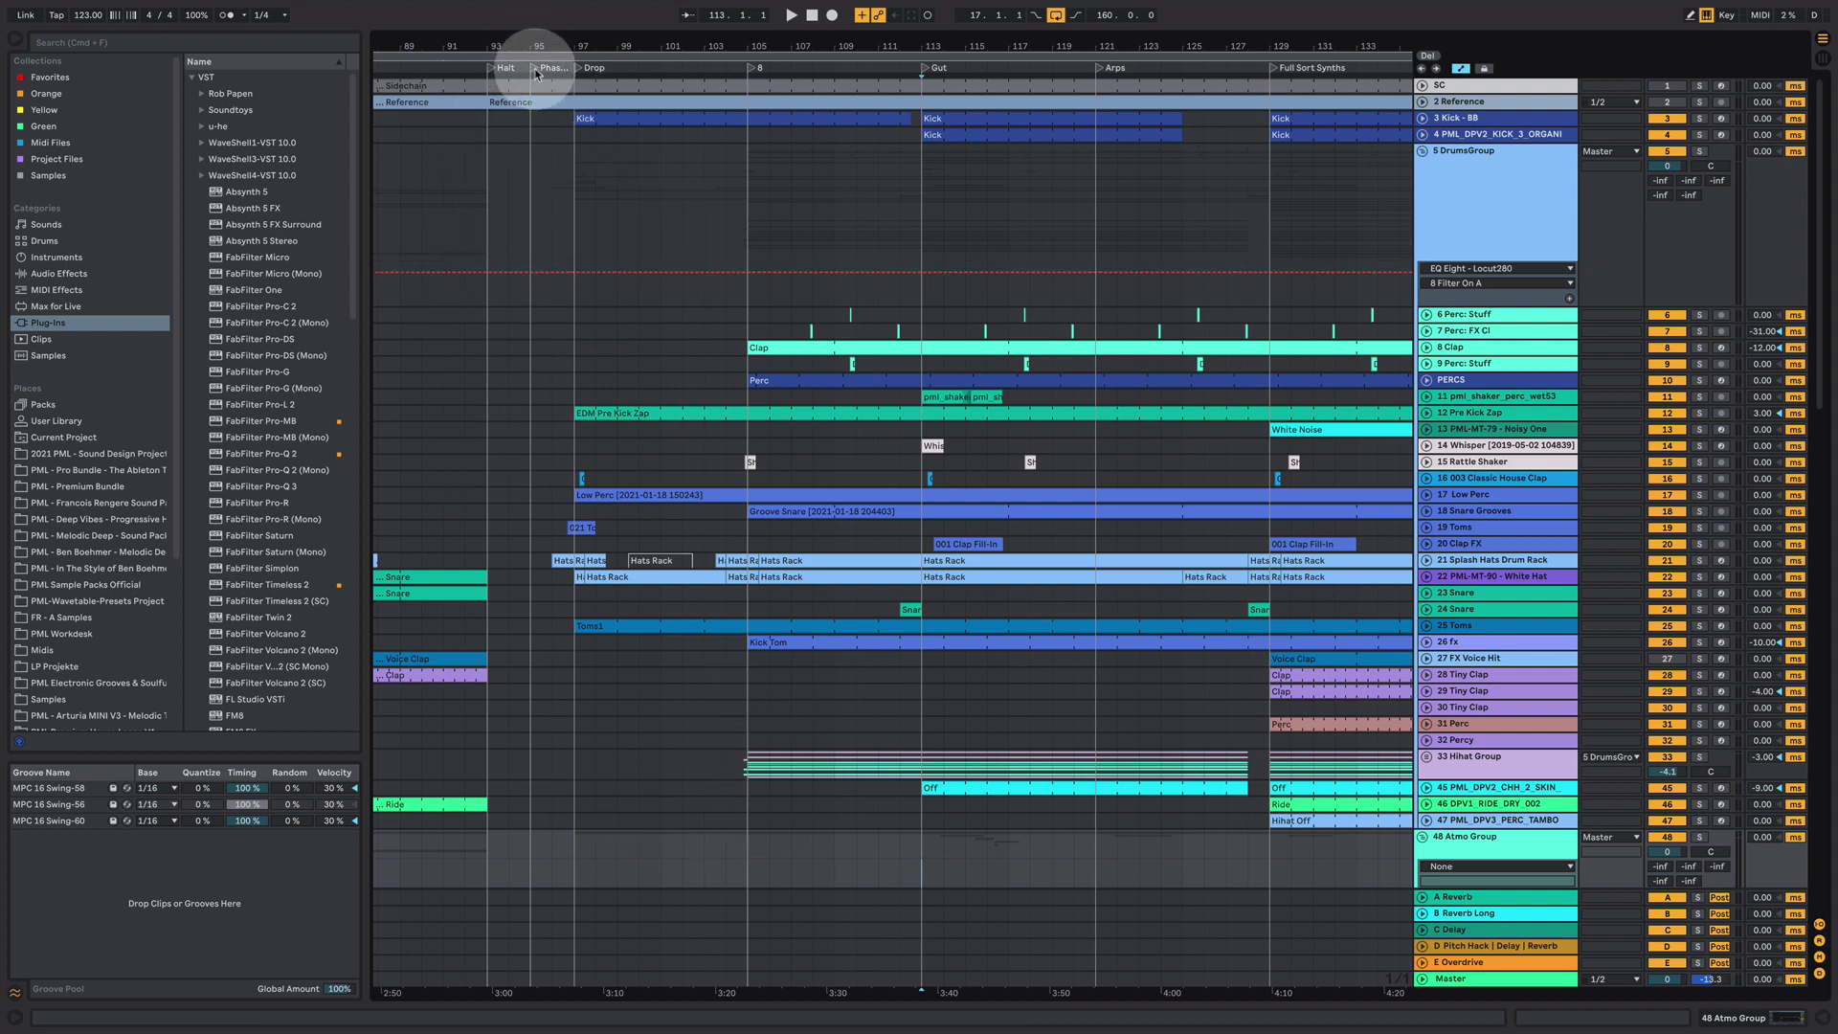
- Play the drum tracks from the Gut marker at bar 113 and examine the clips that start there
{"action": "left_click", "coordinate": [1058, 275]}
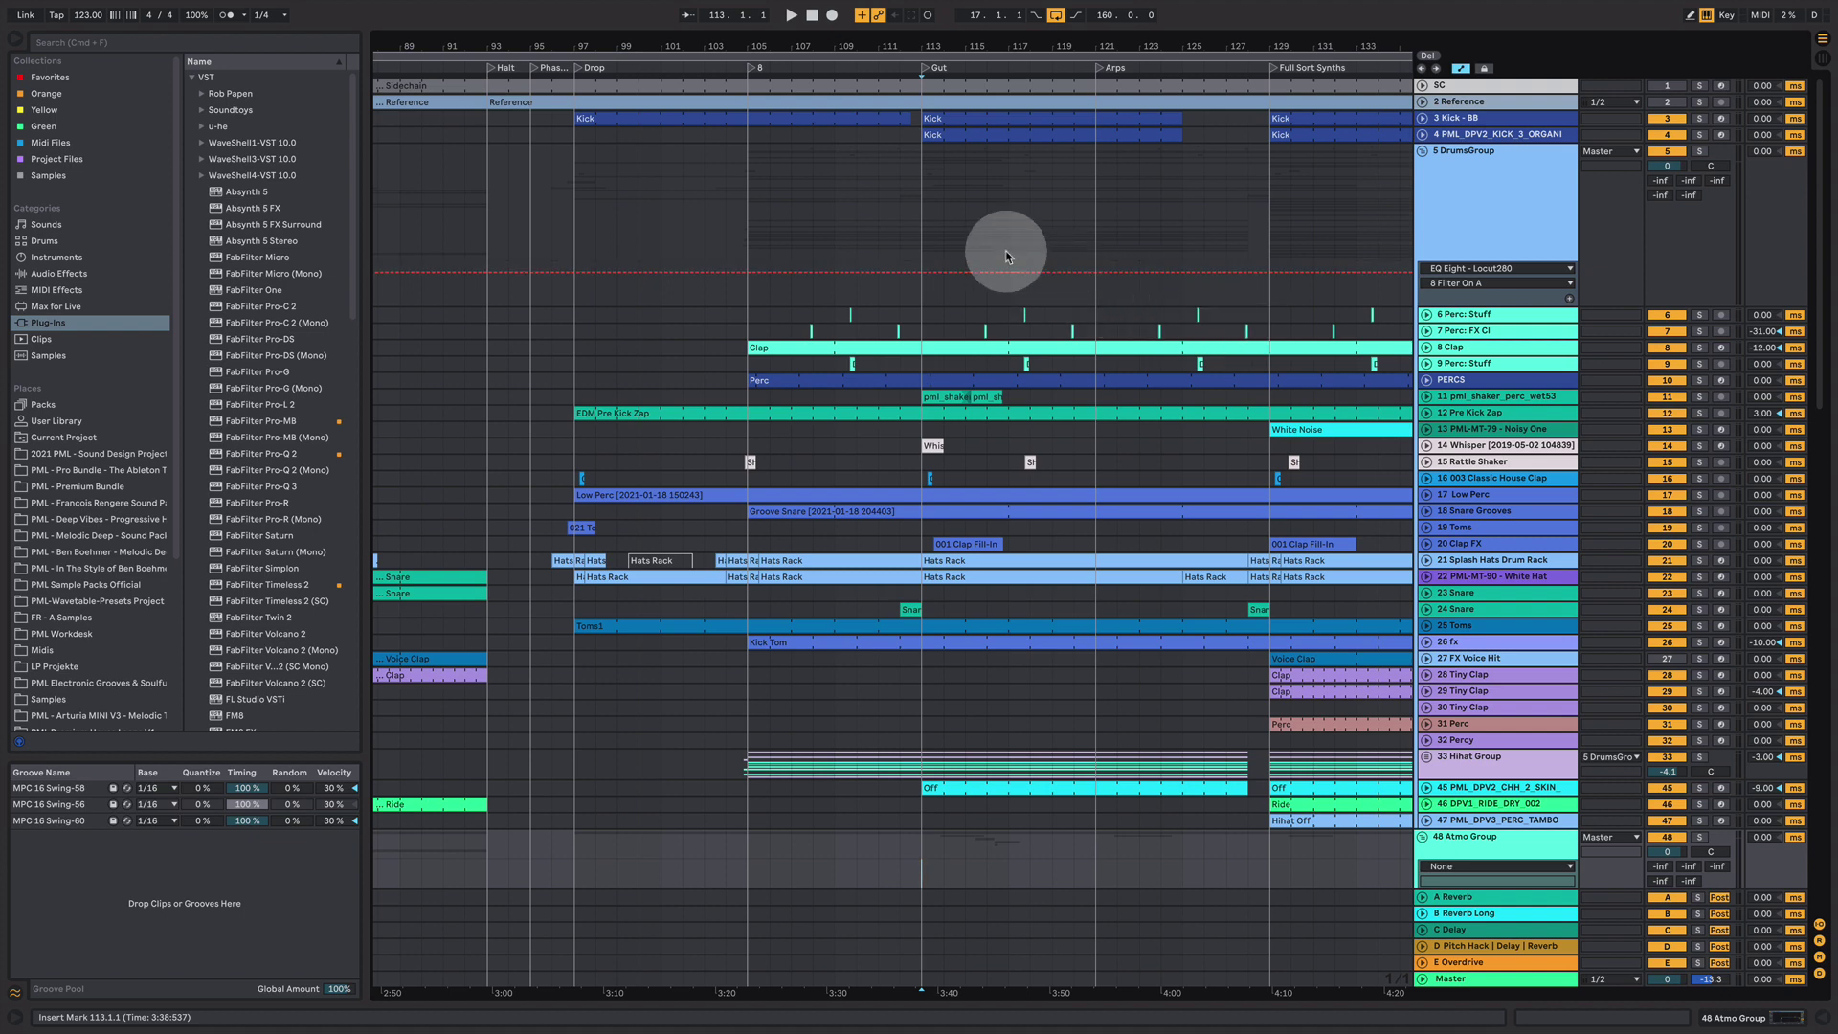
{"action": "mouse_move", "coordinate": [833, 59]}
{"action": "left_mouse_down"}
{"action": "mouse_move", "coordinate": [832, 29]}
{"action": "mouse_move", "coordinate": [859, 53]}
{"action": "left_mouse_up"}
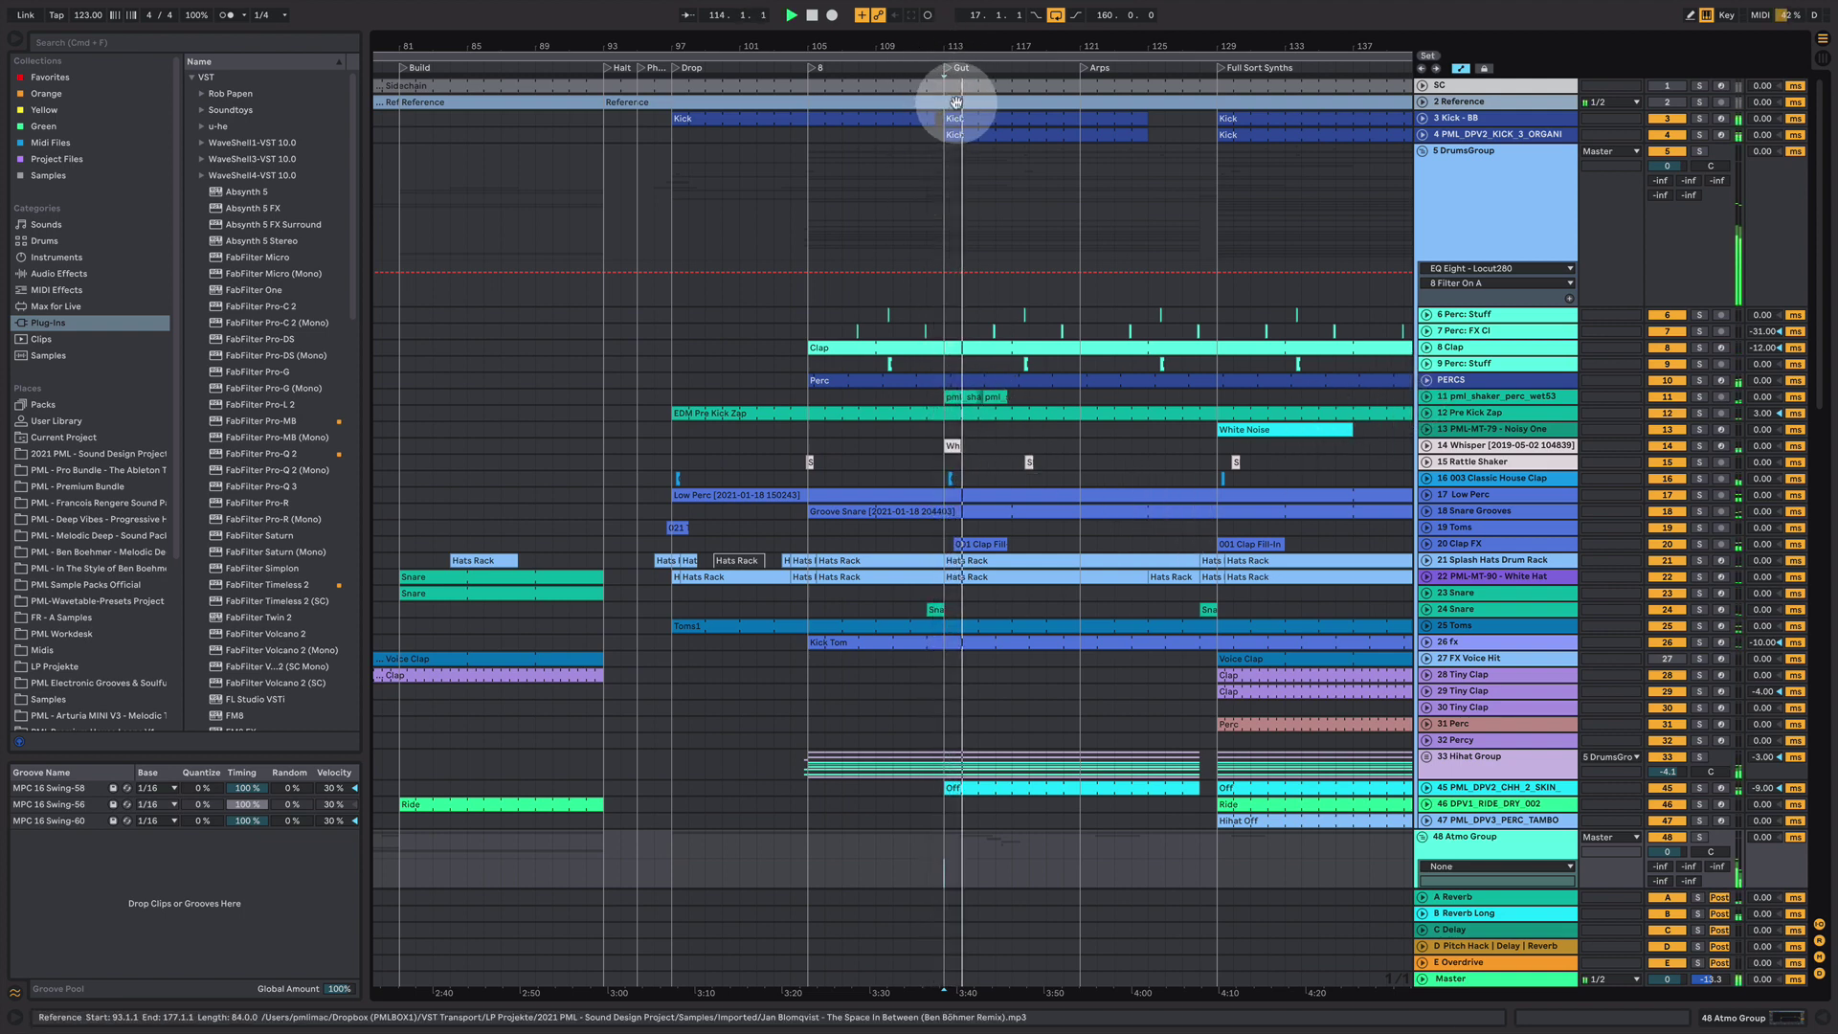
{"action": "left_click_drag", "start_coordinate": [972, 43], "coordinate": [985, 125]}
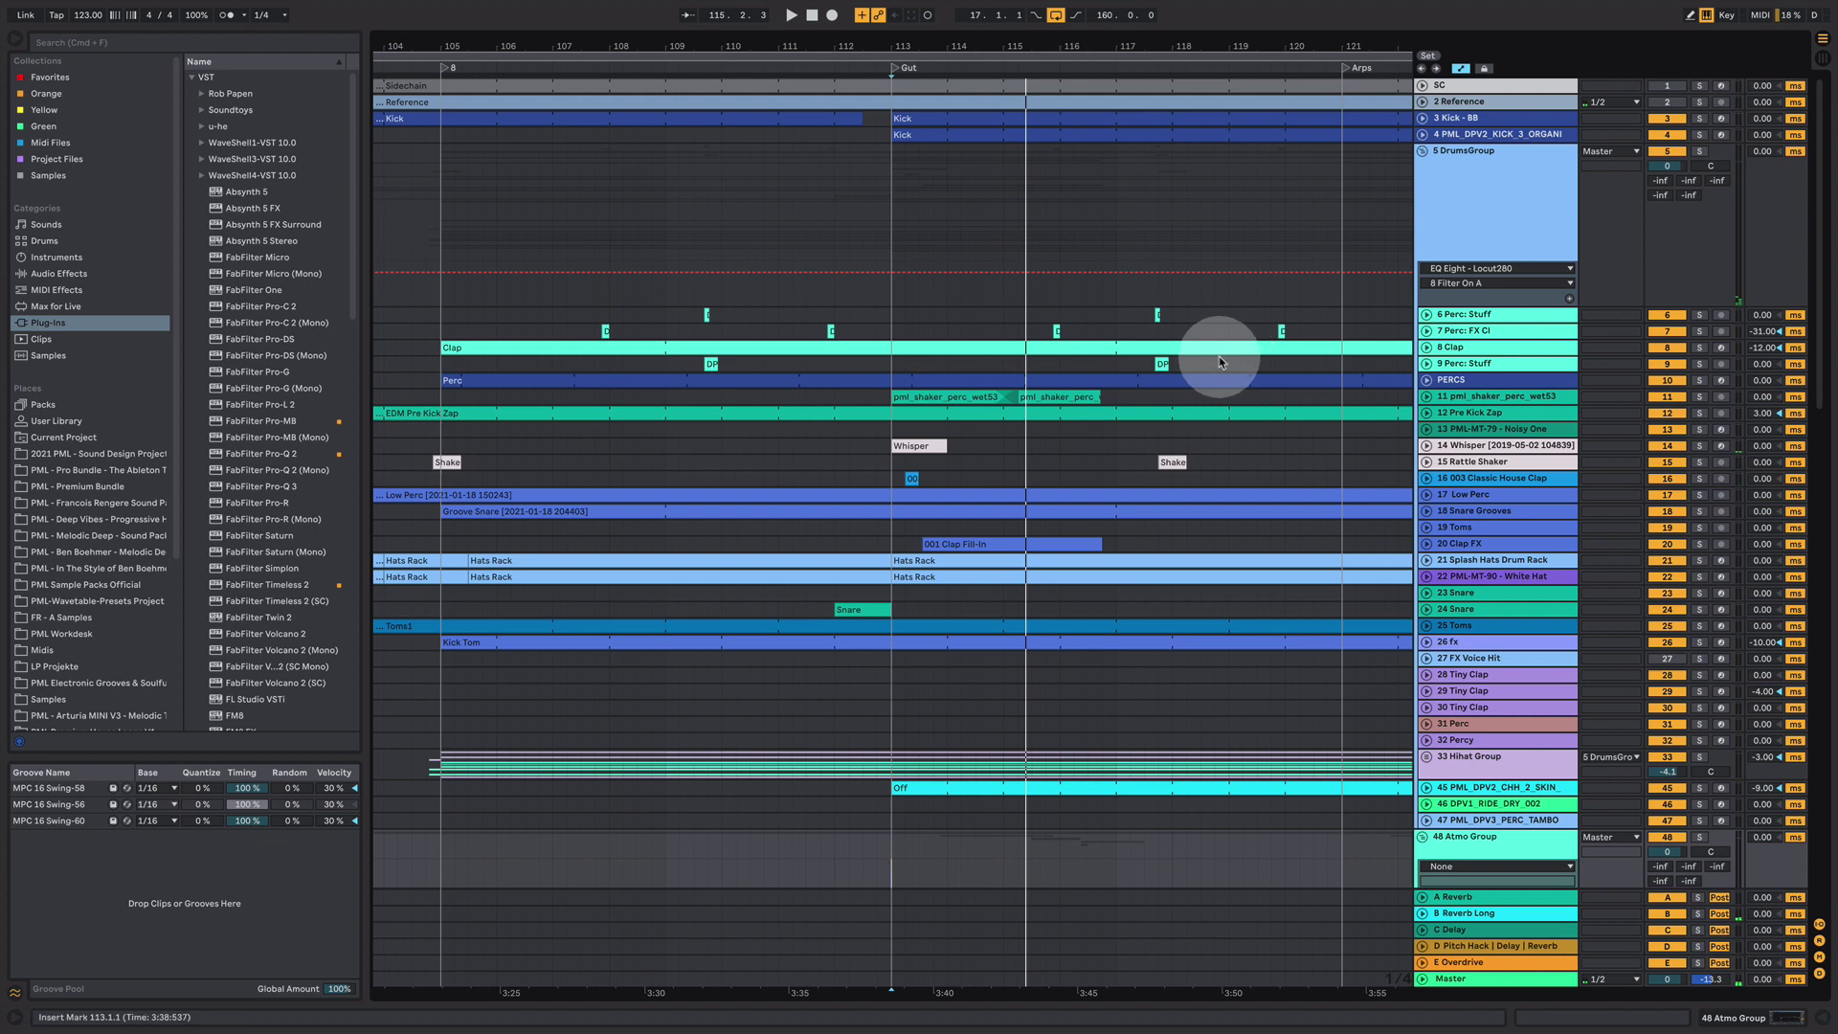
- Solo the Kick - BB track and unfold the 003 Classic House Clap and Whisper tracks around the Gut marker
{"action": "left_click", "coordinate": [1699, 118]}
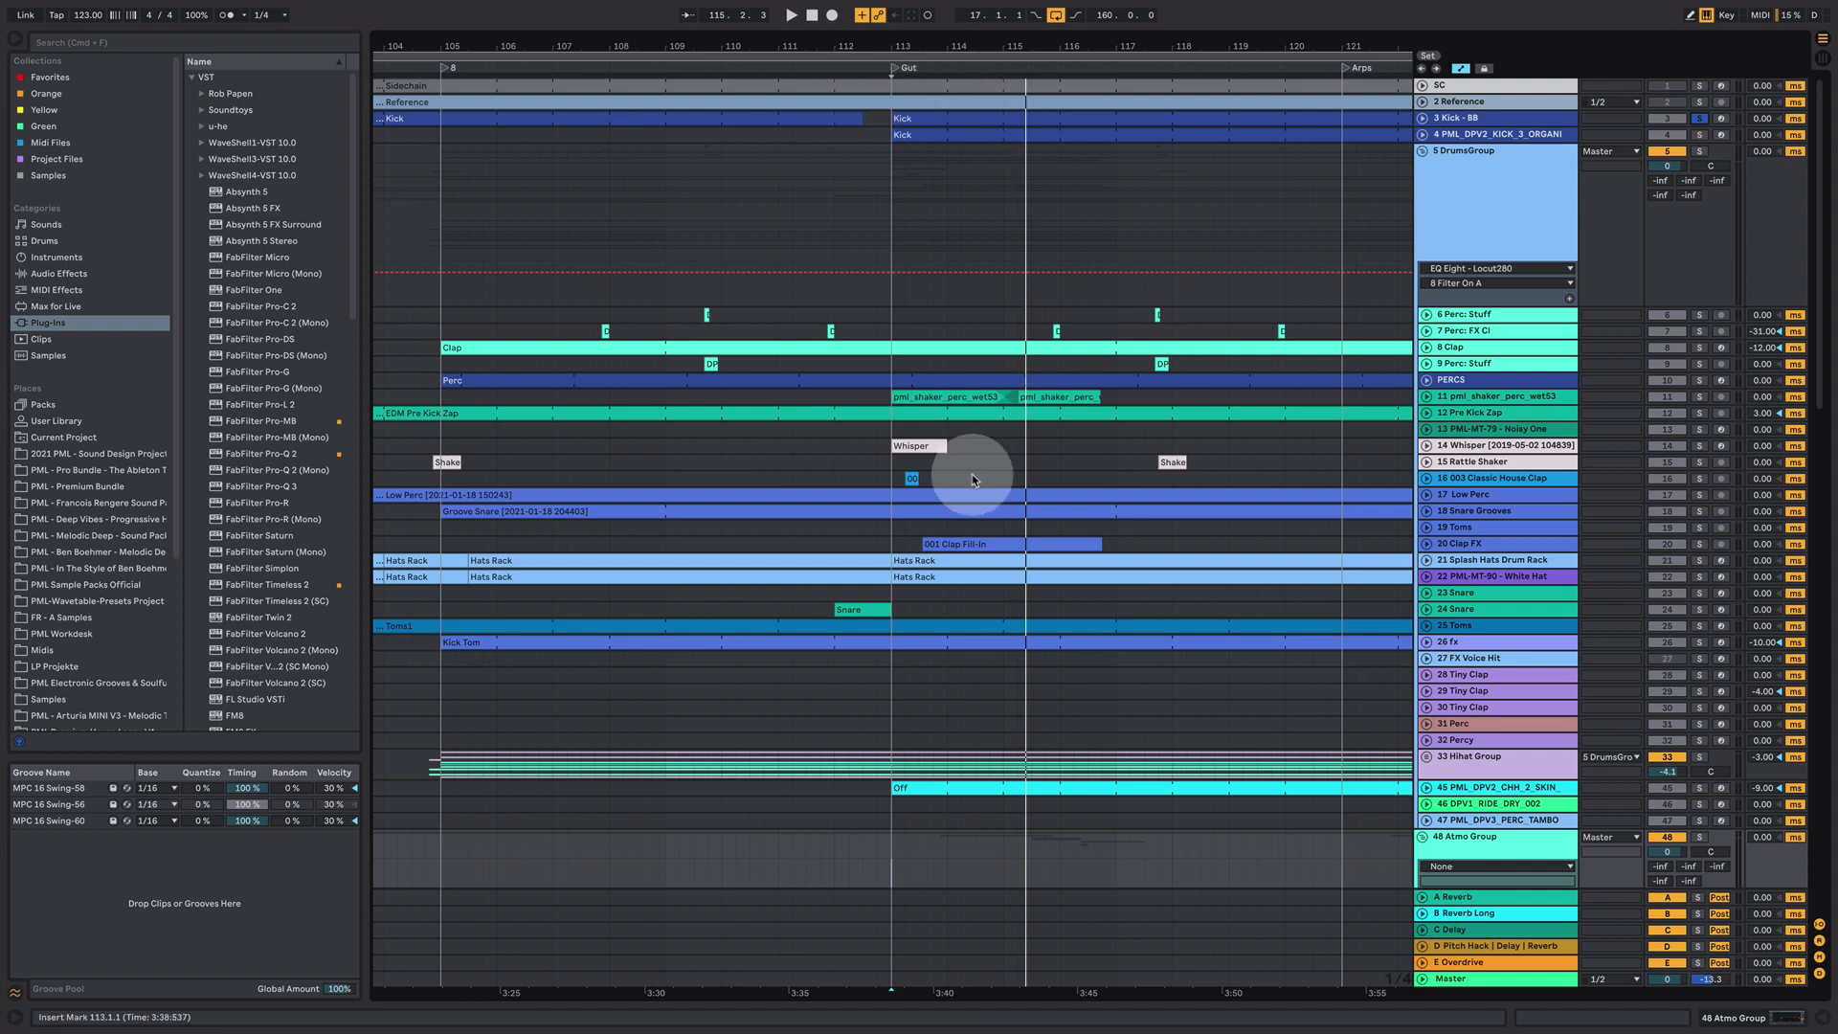
{"action": "left_click_drag", "start_coordinate": [894, 46], "coordinate": [894, 72]}
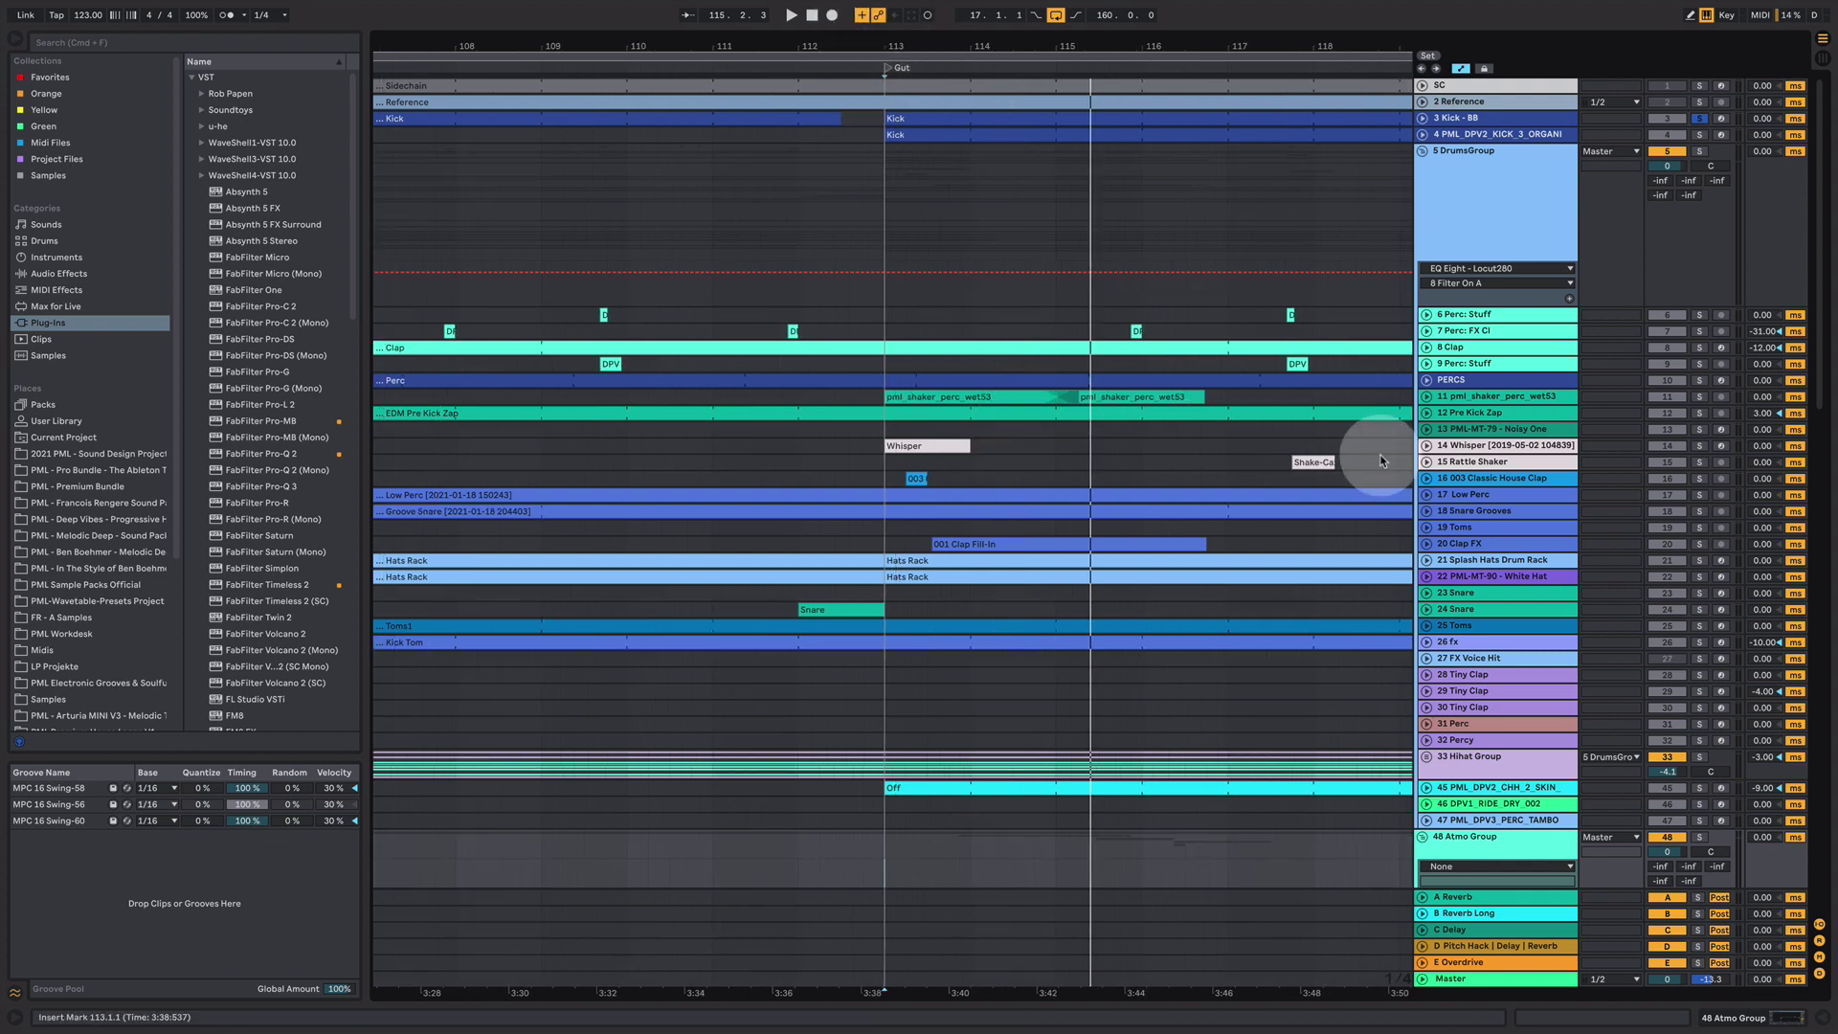
{"action": "left_click", "coordinate": [1426, 480]}
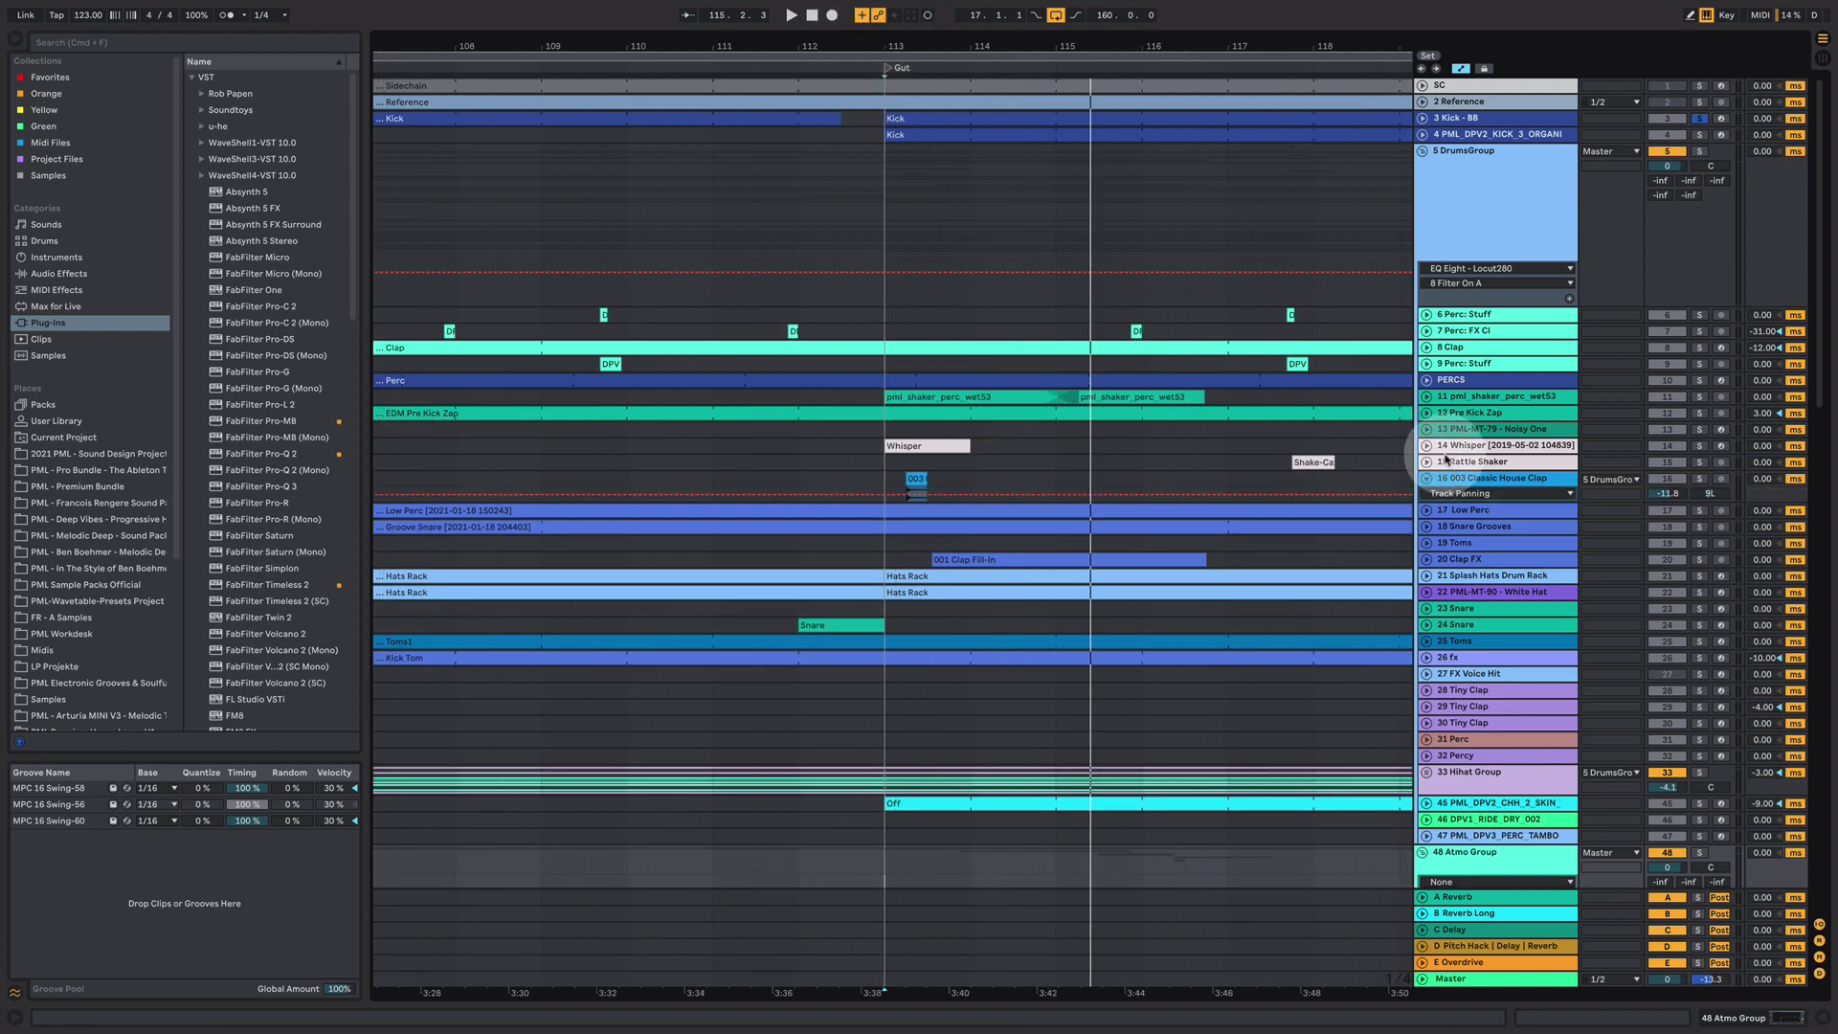
{"action": "left_click", "coordinate": [1427, 413]}
{"action": "left_click", "coordinate": [1428, 414]}
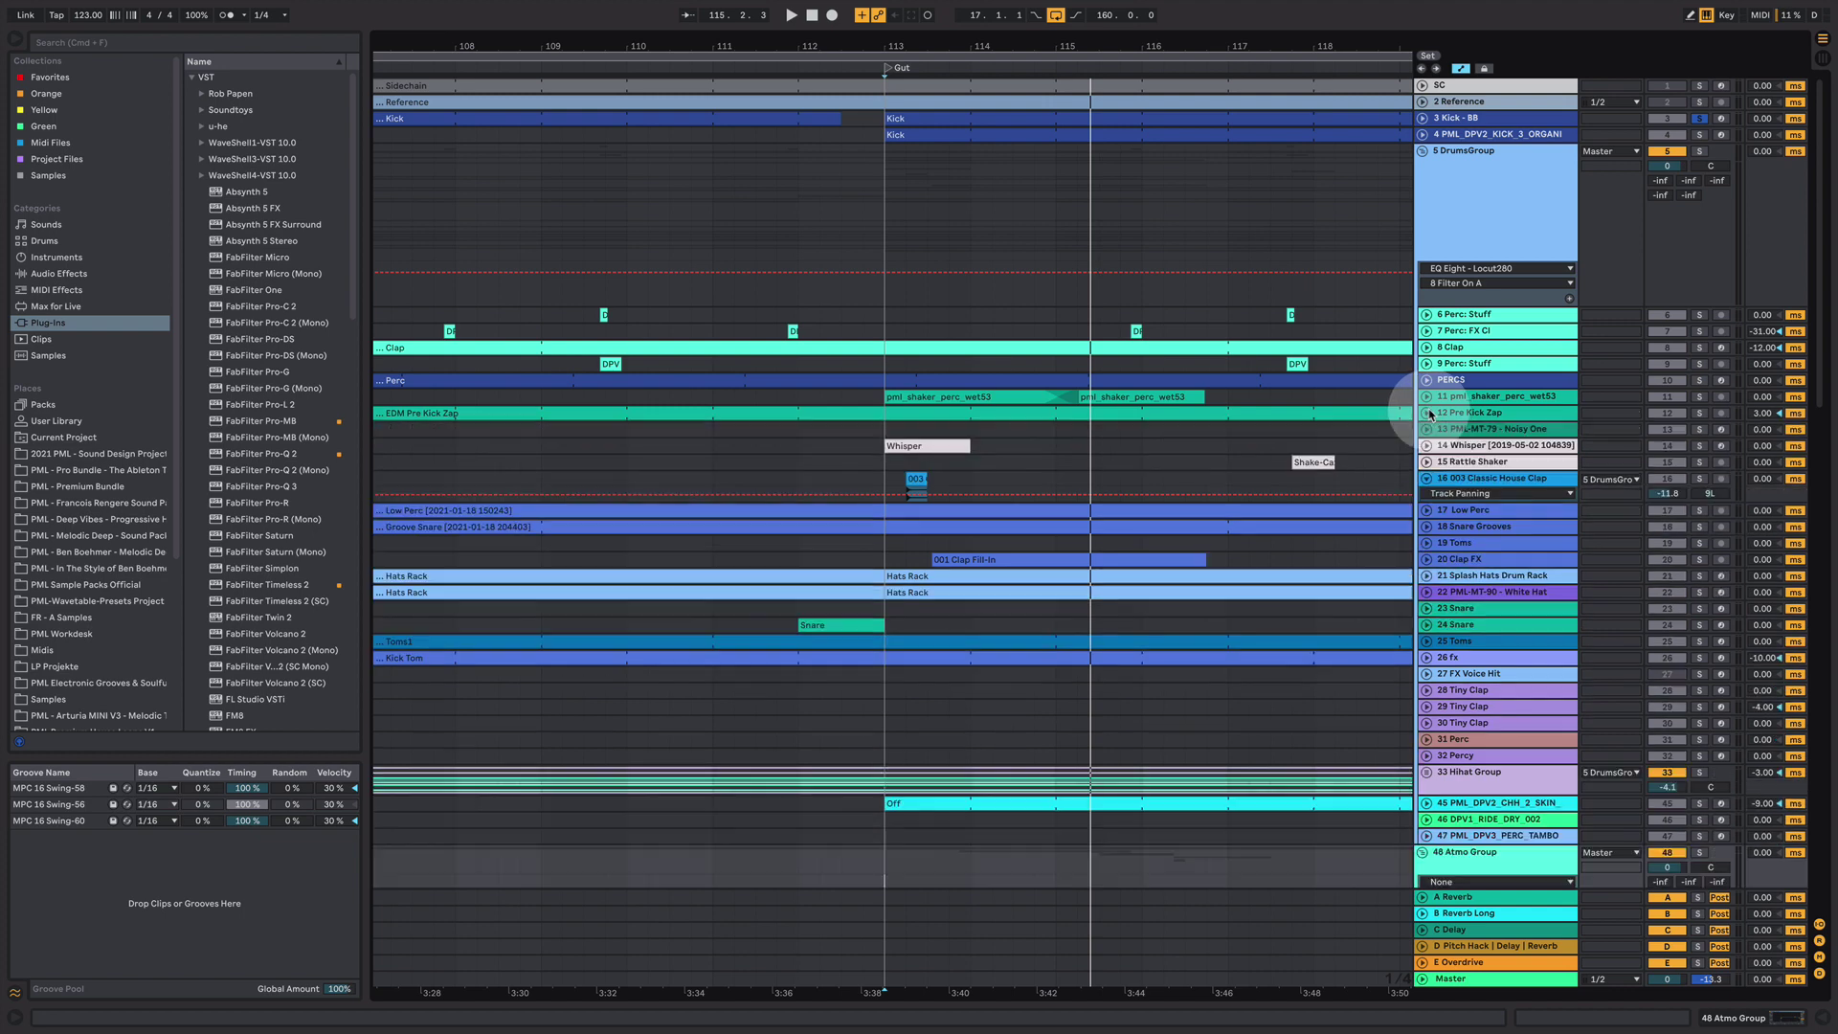
{"action": "left_click", "coordinate": [1426, 446]}
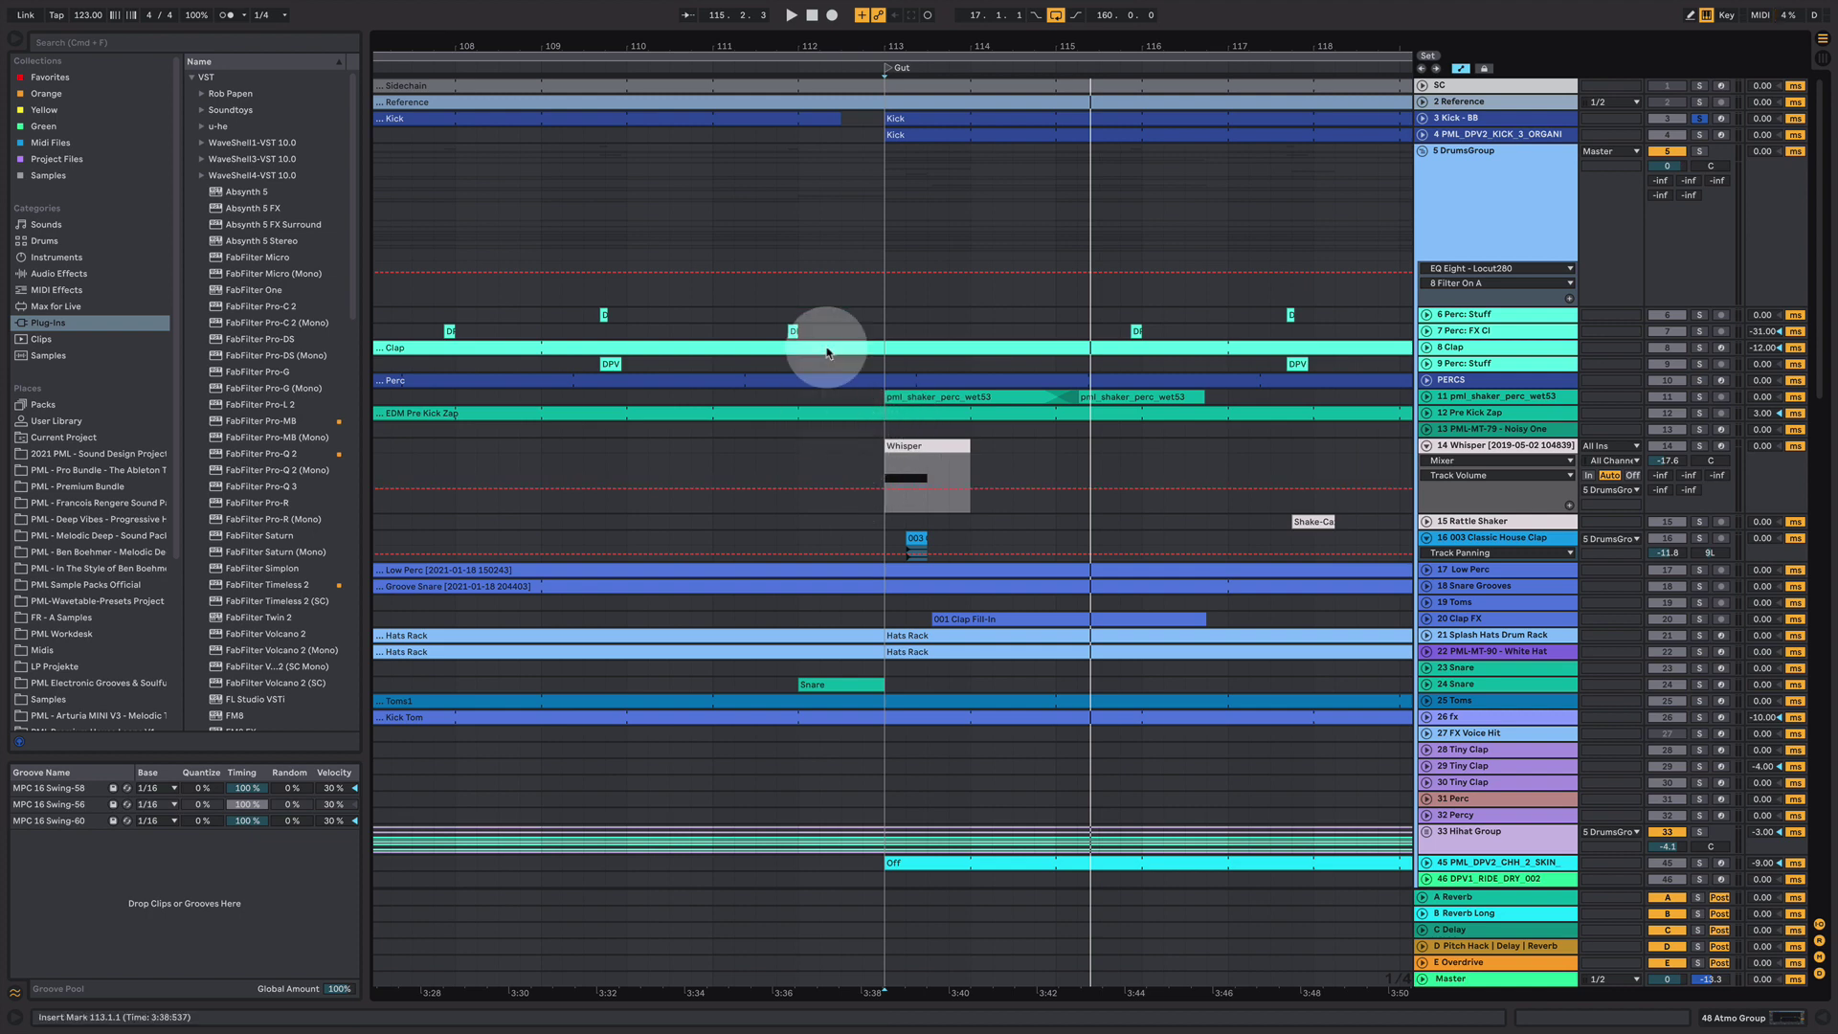
- Set the playback position to 112.3.1, solo the Whisper track alongside the kick and start playback
{"action": "left_click", "coordinate": [843, 177]}
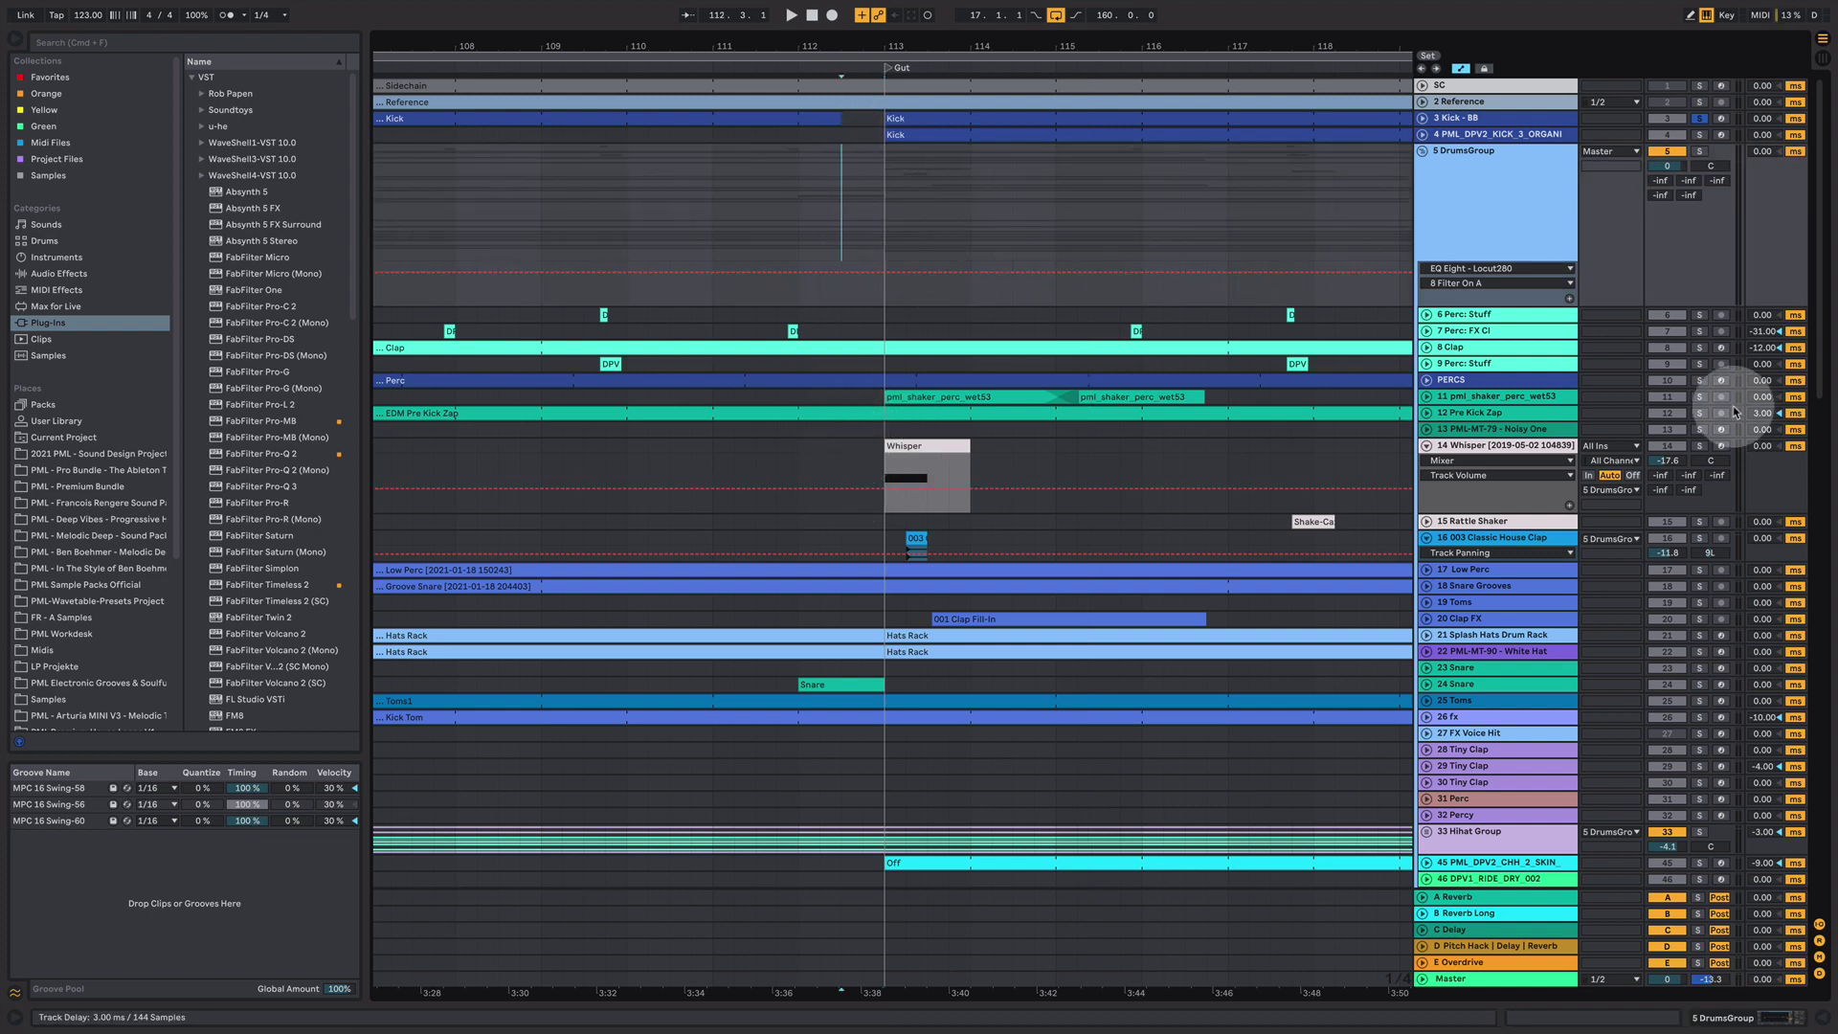
{"action": "left_click", "coordinate": [1684, 439]}
{"action": "left_click", "coordinate": [1698, 446]}
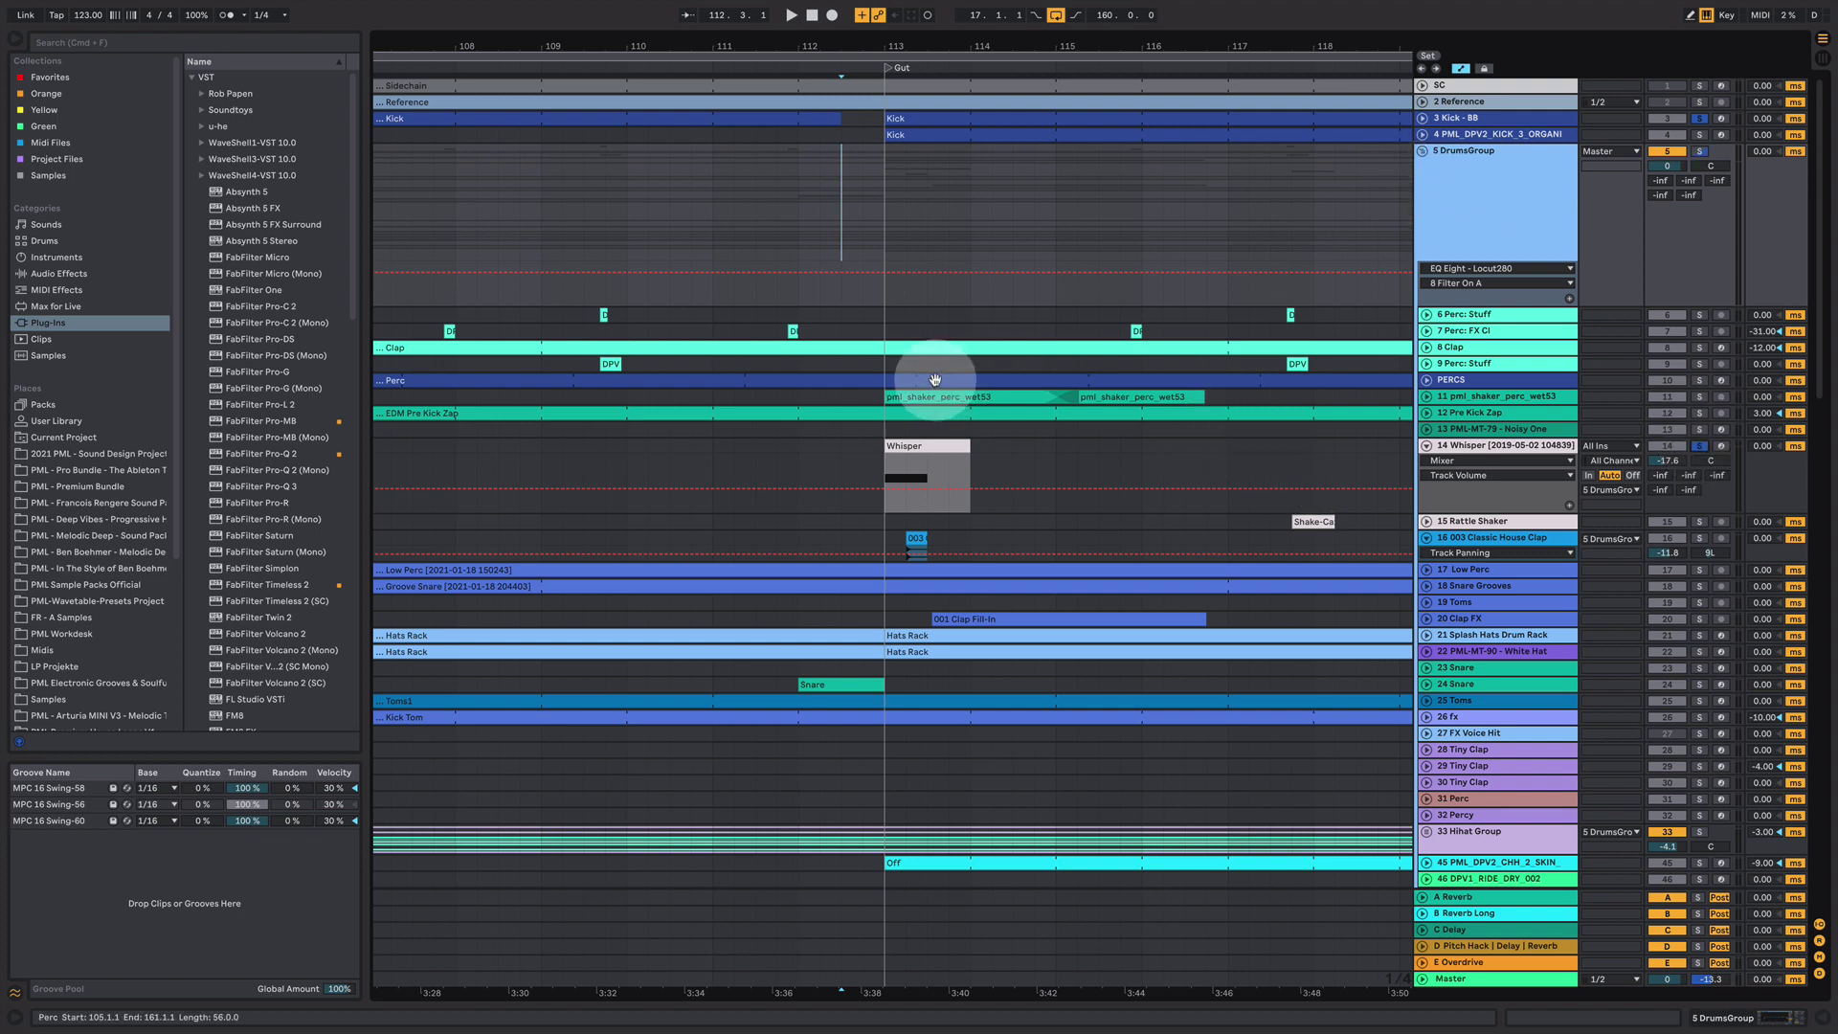
{"action": "key", "text": "space"}
- Solo 003 Classic House Clap as well and play the soloed tracks from 112.4.4, just before the Gut marker
{"action": "left_click", "coordinate": [1747, 590]}
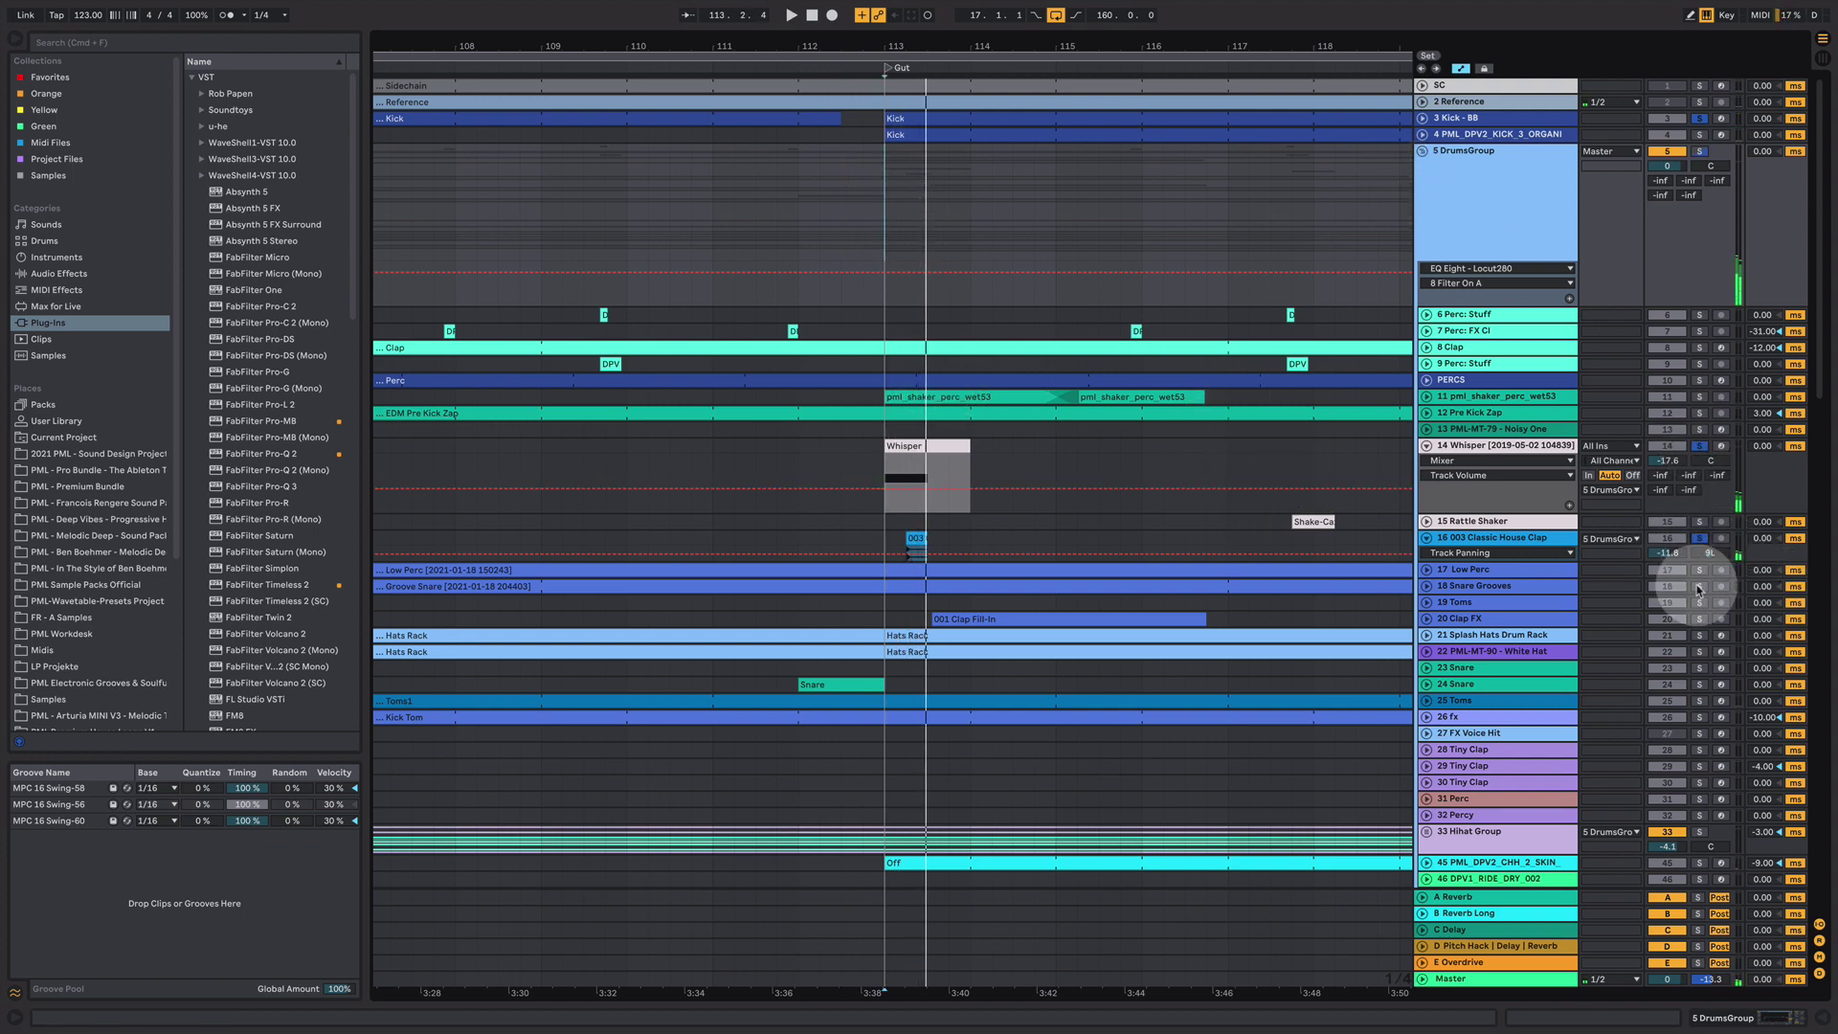
{"action": "left_click", "coordinate": [888, 67]}
{"action": "left_click_drag", "start_coordinate": [919, 46], "coordinate": [904, 287]}
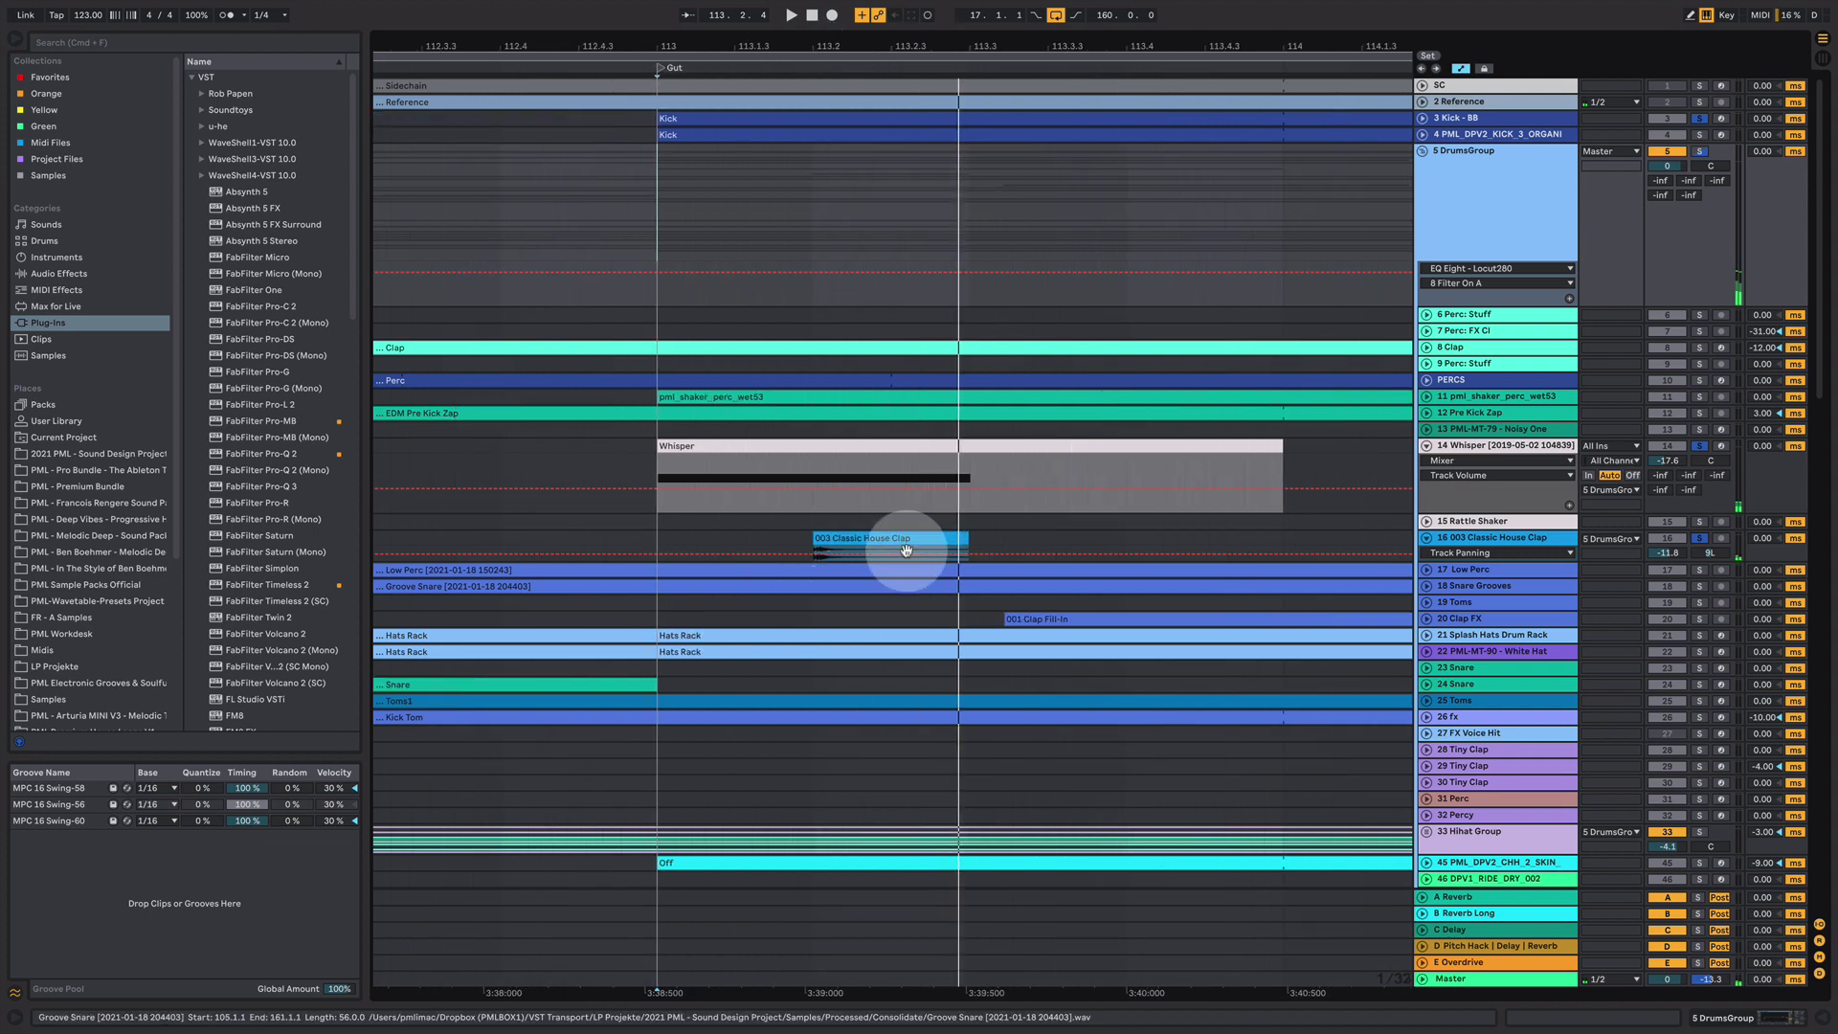
{"action": "left_click", "coordinate": [635, 542]}
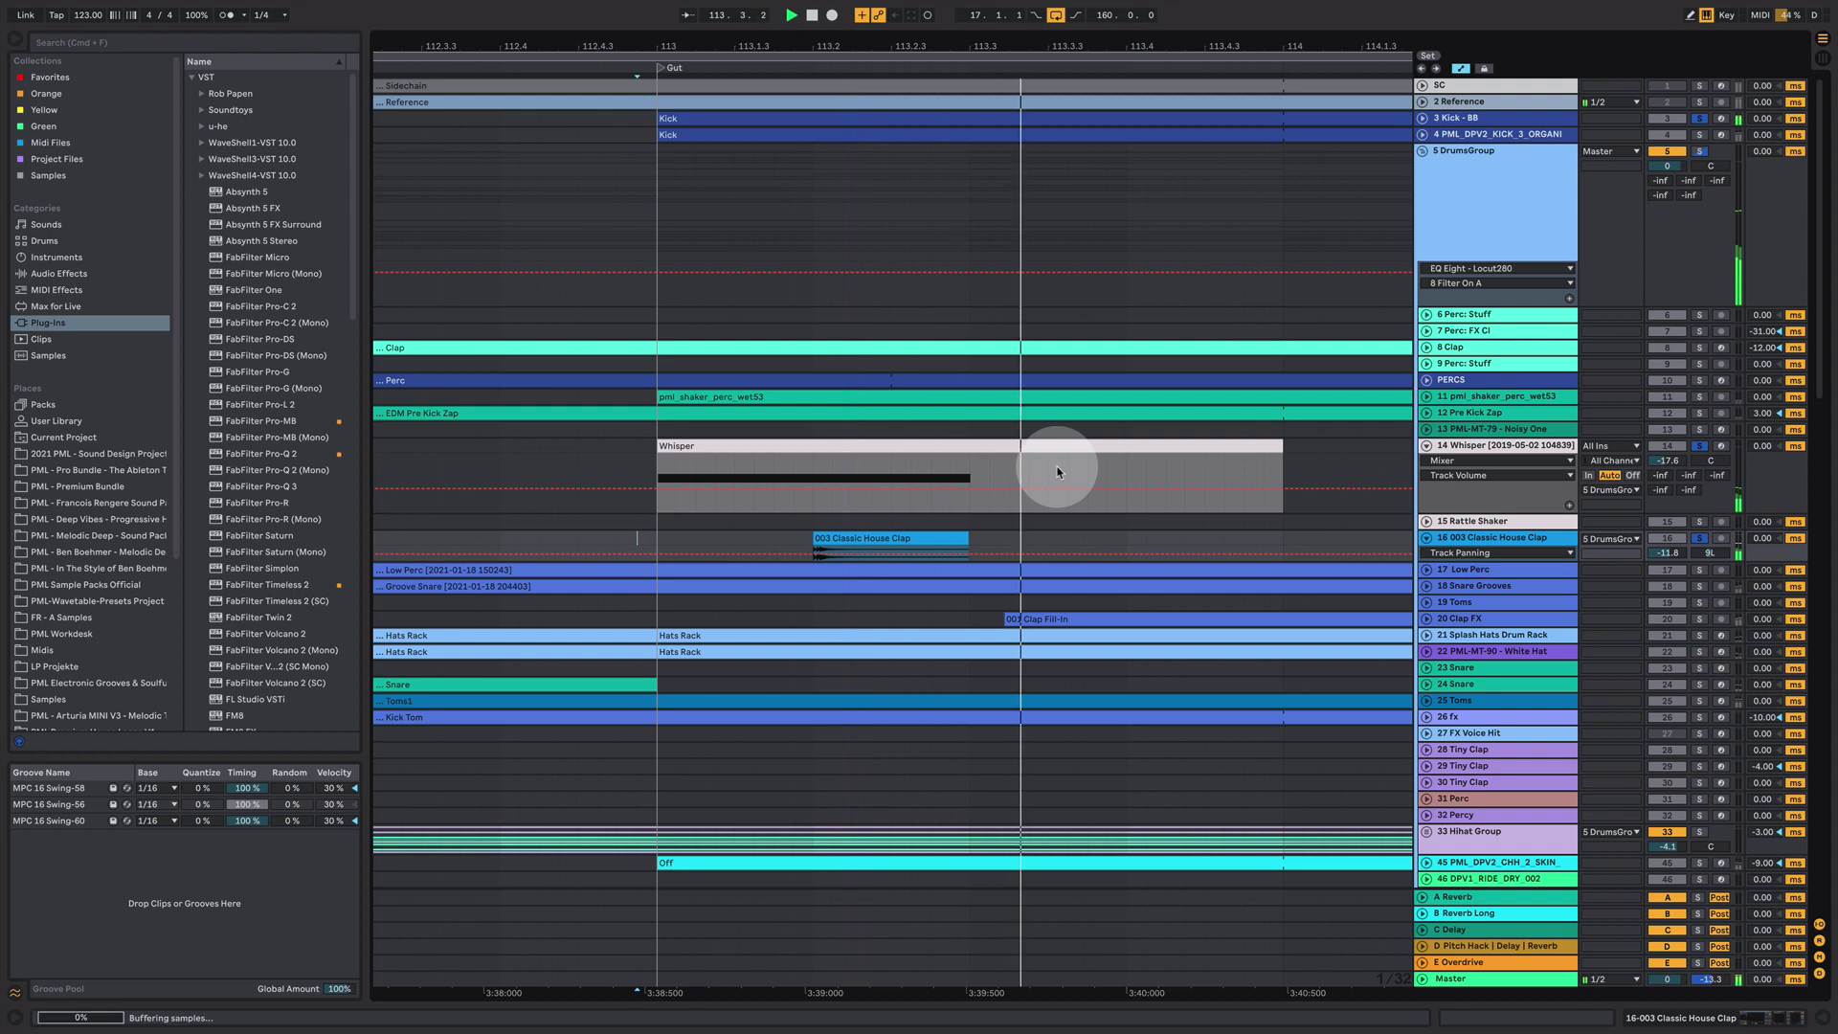
{"action": "key", "text": "space"}
{"action": "left_click_drag", "start_coordinate": [1000, 46], "coordinate": [1000, 19]}
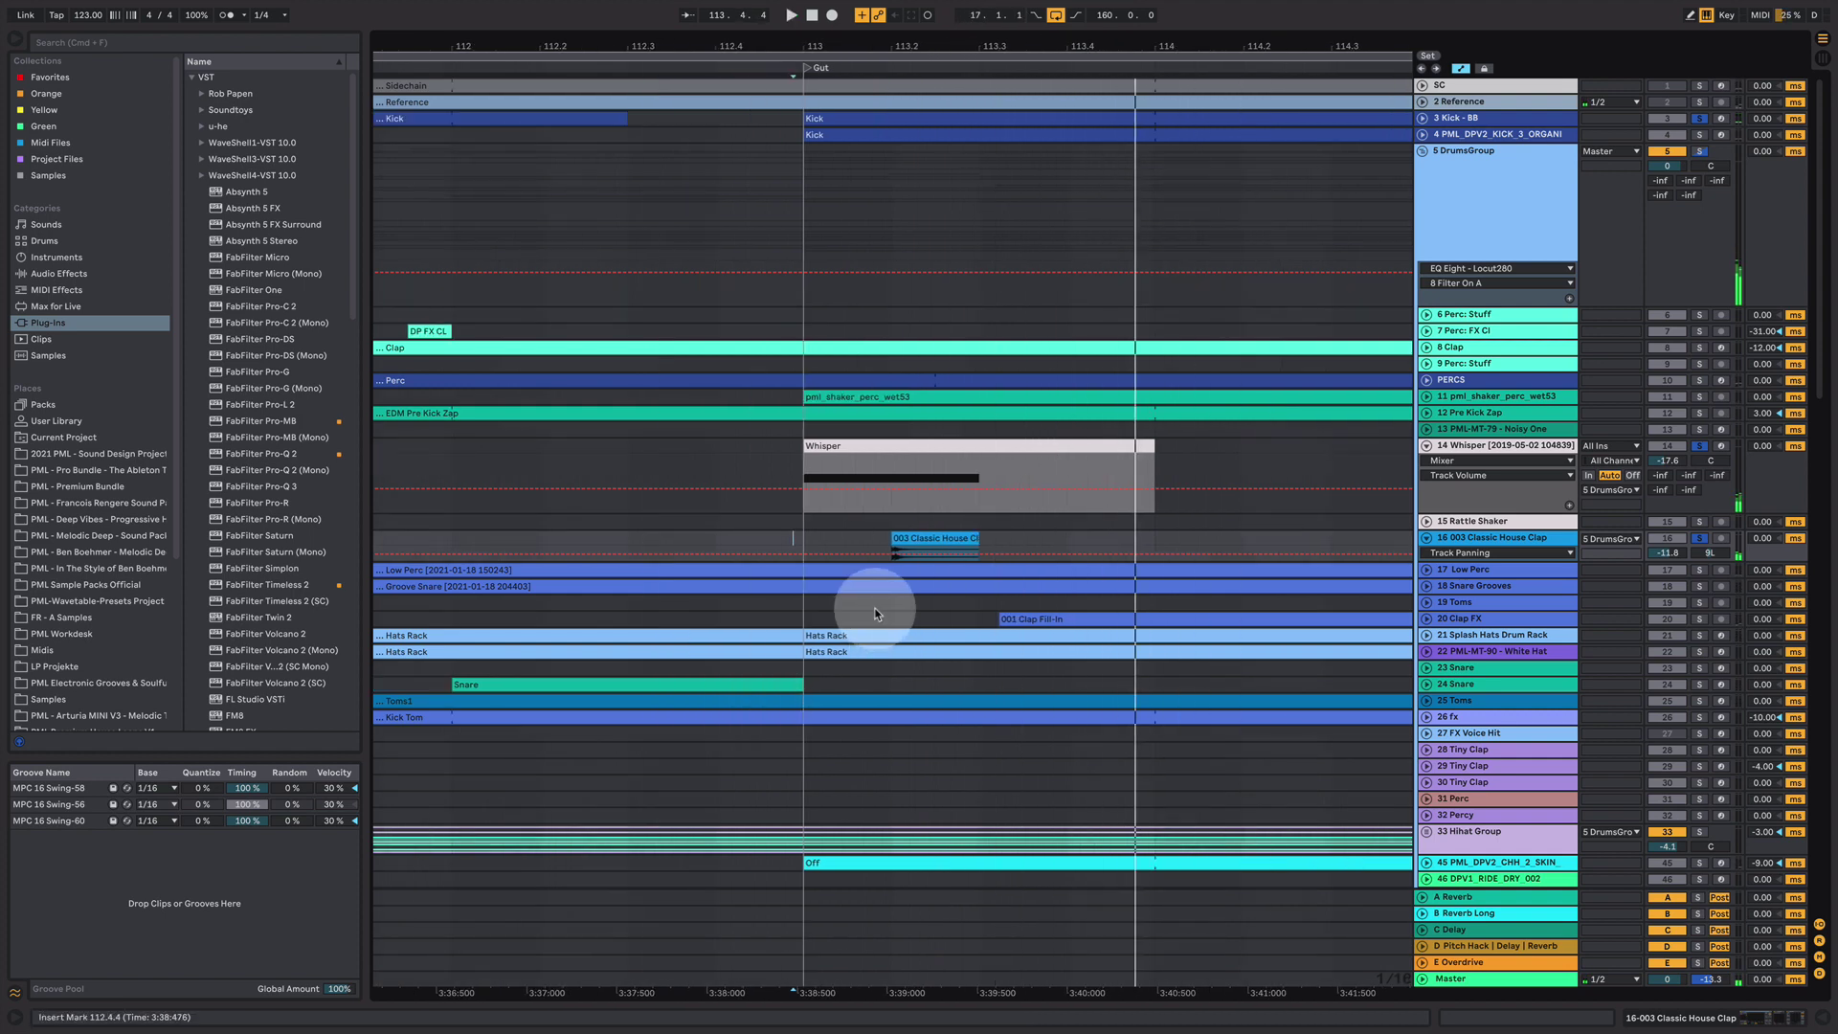
- Unfold and solo the Clap FX track and play its 001 Clap Fill-In clip with the other soloed drums
{"action": "left_click", "coordinate": [1426, 618]}
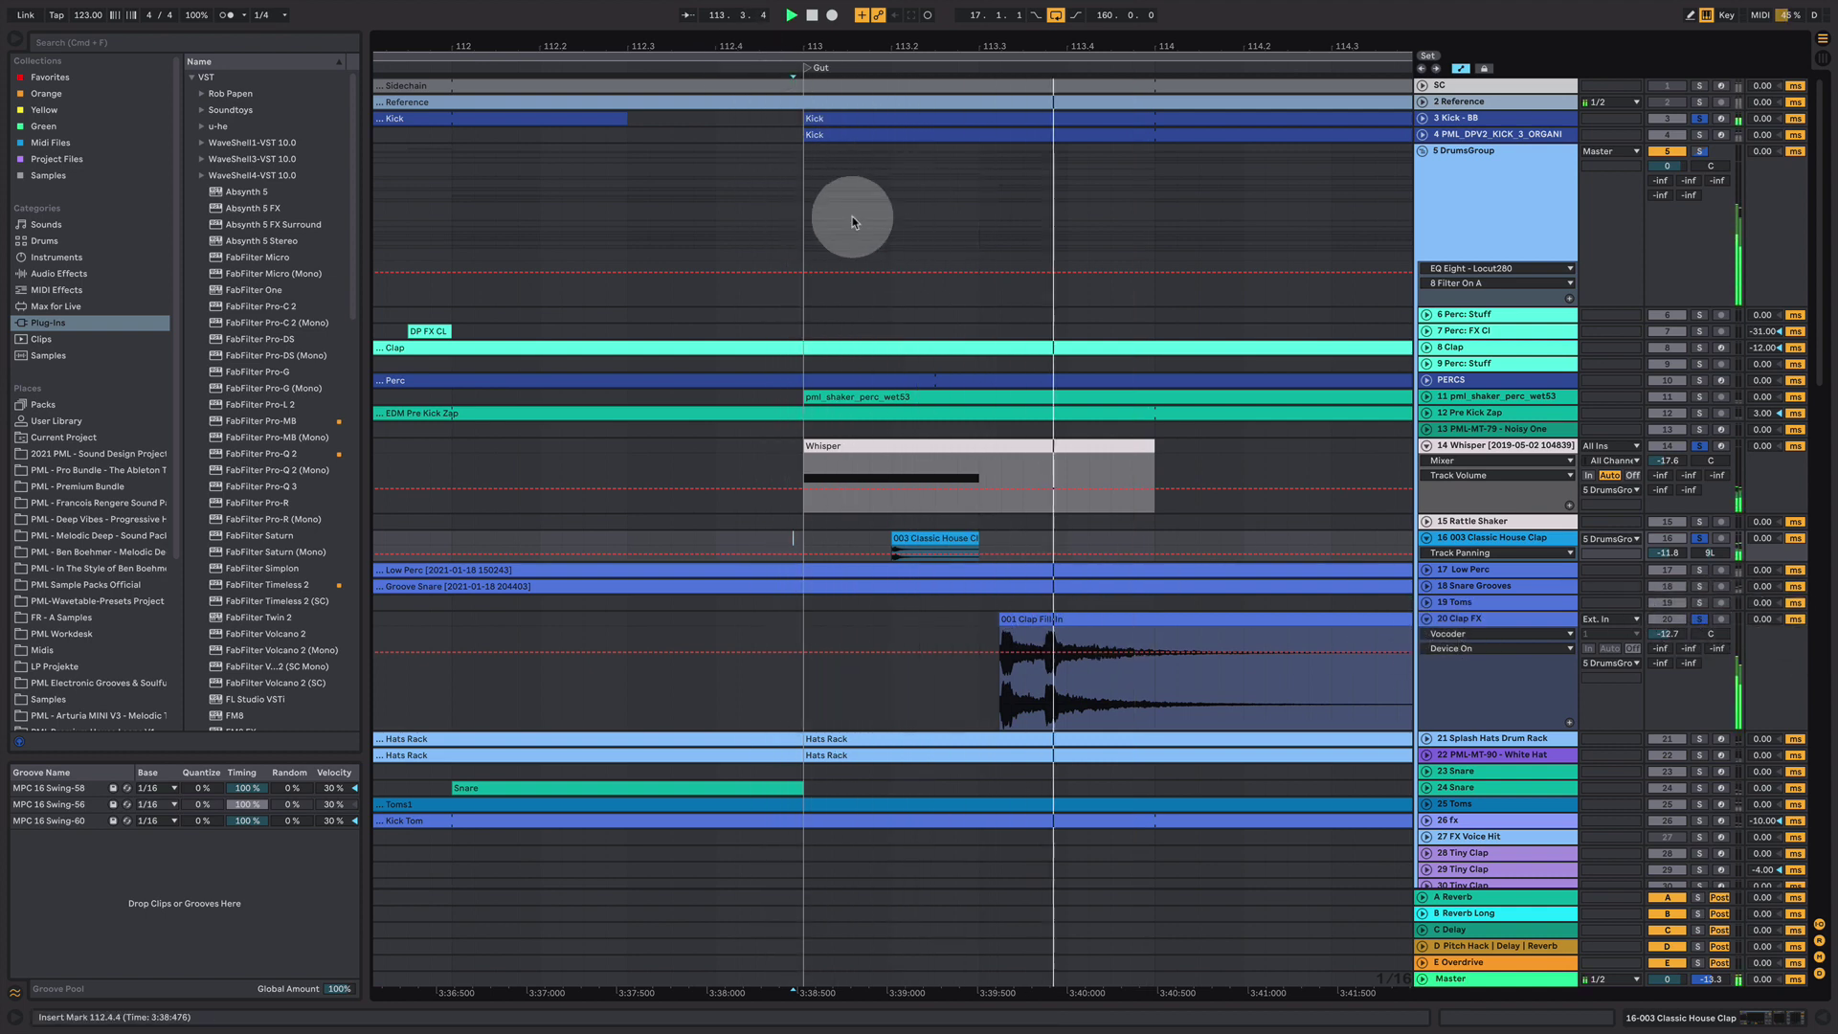
{"action": "left_click_drag", "start_coordinate": [973, 45], "coordinate": [972, 14]}
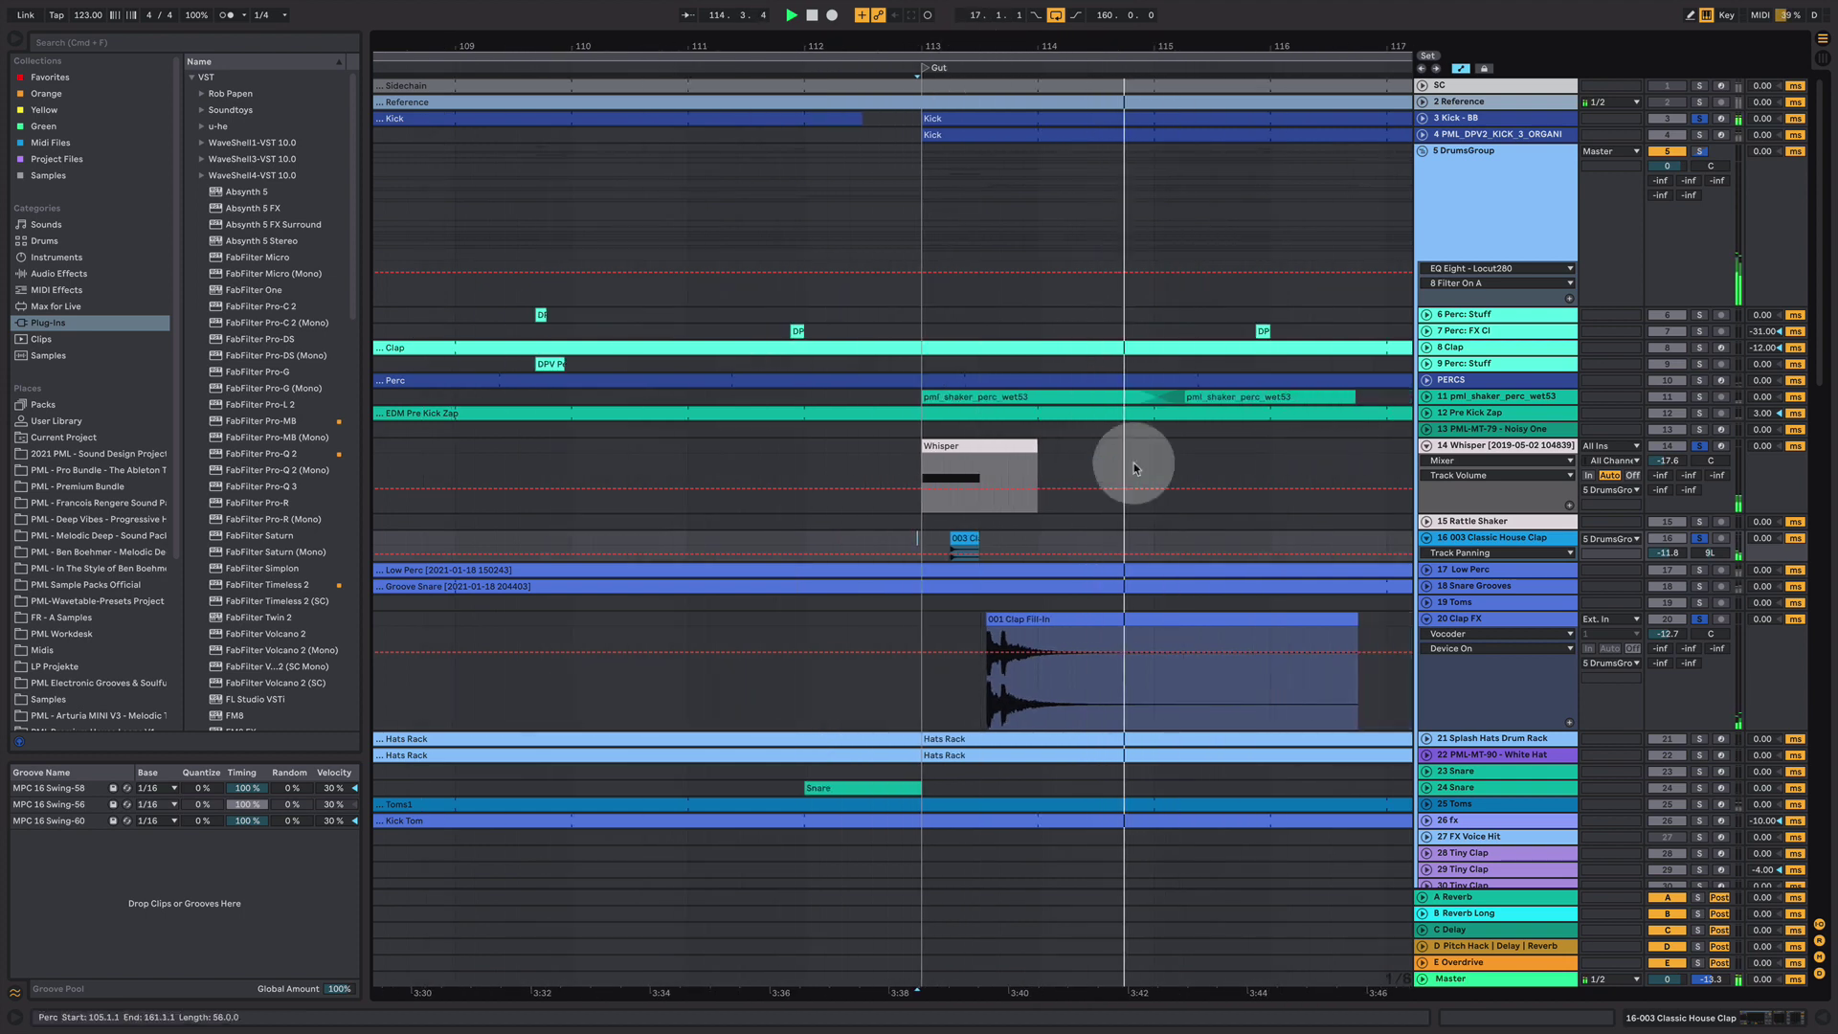
{"action": "key", "text": "space"}
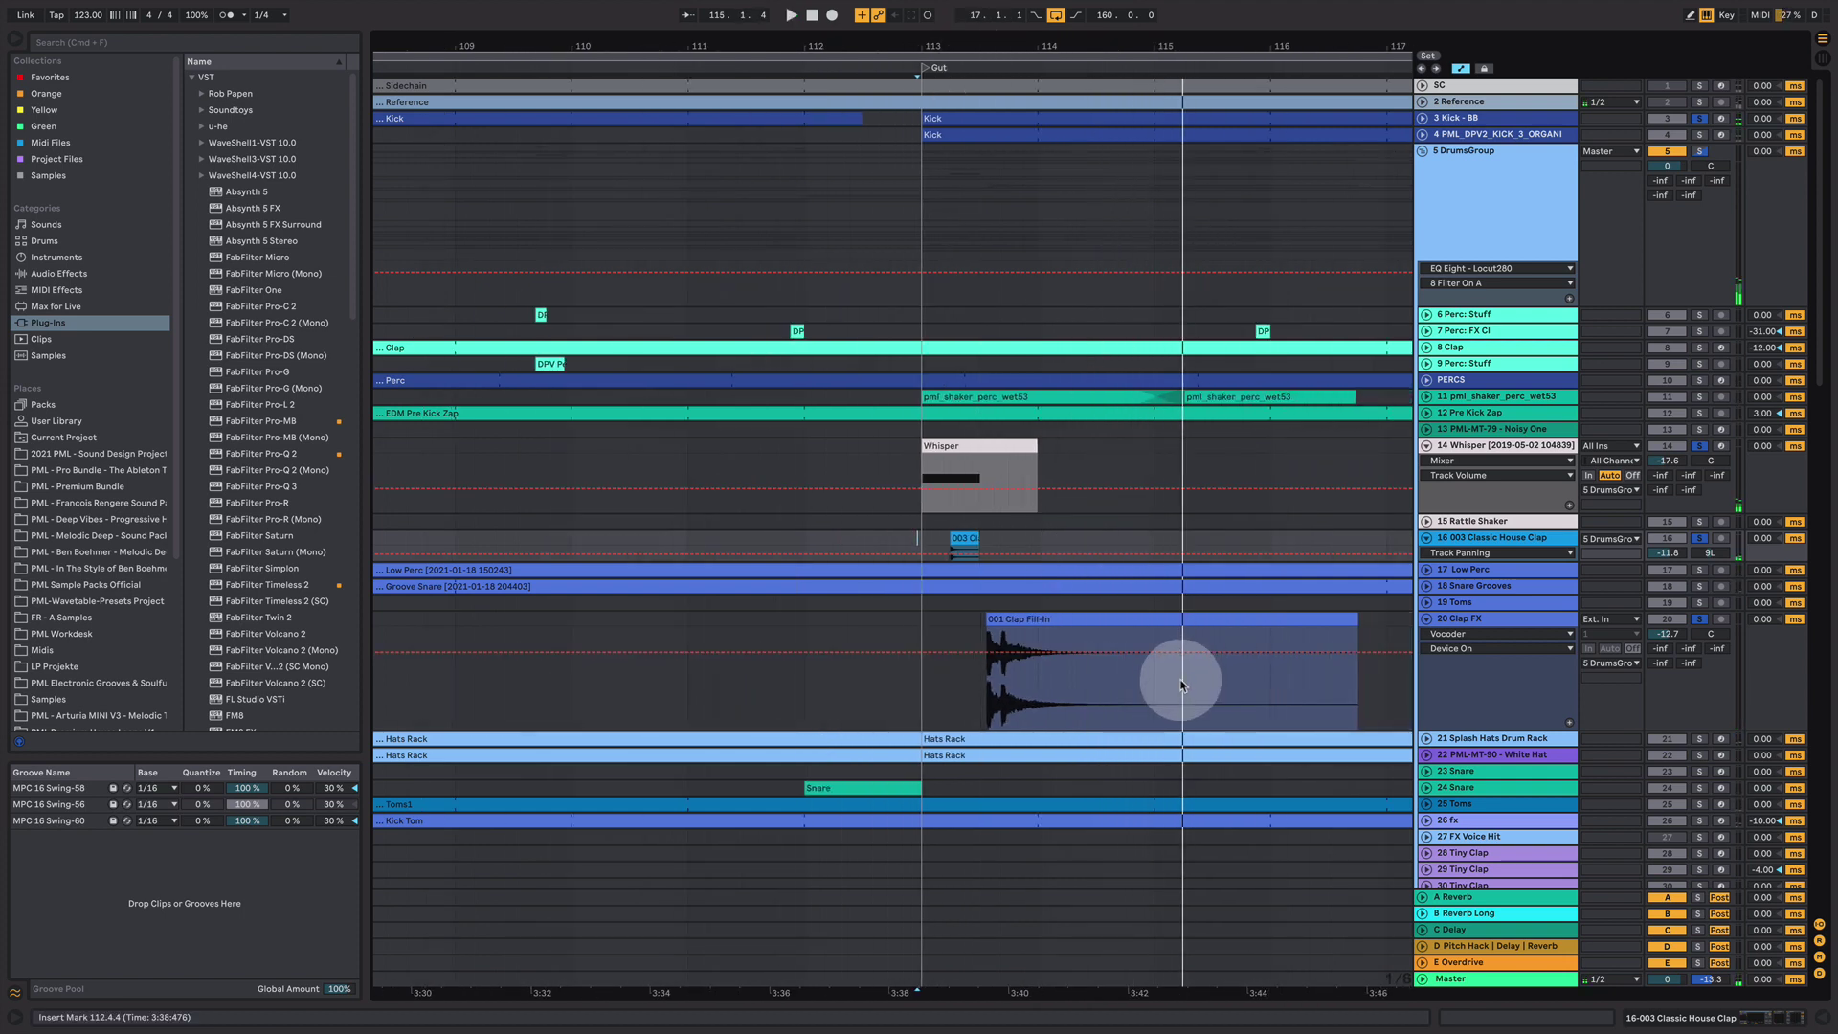
- Unfold and solo track 50 White noise lfo in the Atmo Group
{"action": "scroll", "coordinate": [1181, 685], "scroll_direction": "down", "scroll_amount": 6}
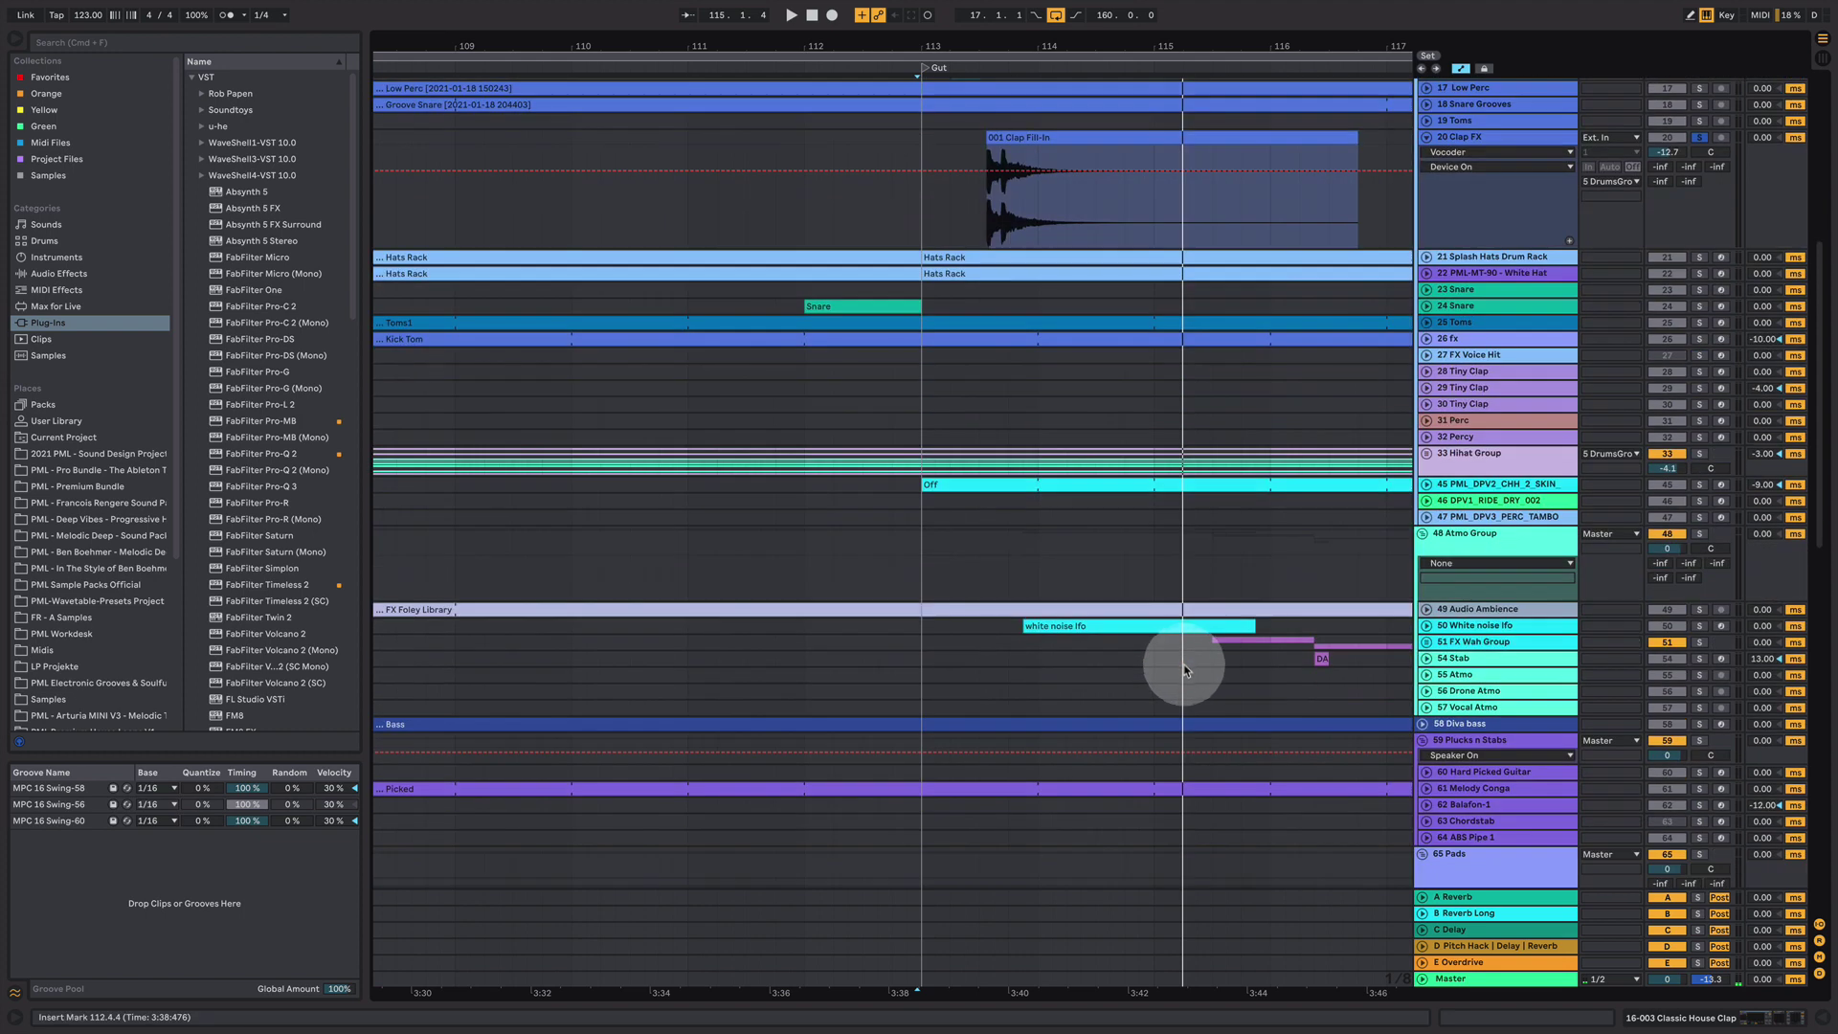
{"action": "scroll", "coordinate": [1184, 670], "scroll_direction": "down", "scroll_amount": 3}
{"action": "left_click", "coordinate": [1426, 398]}
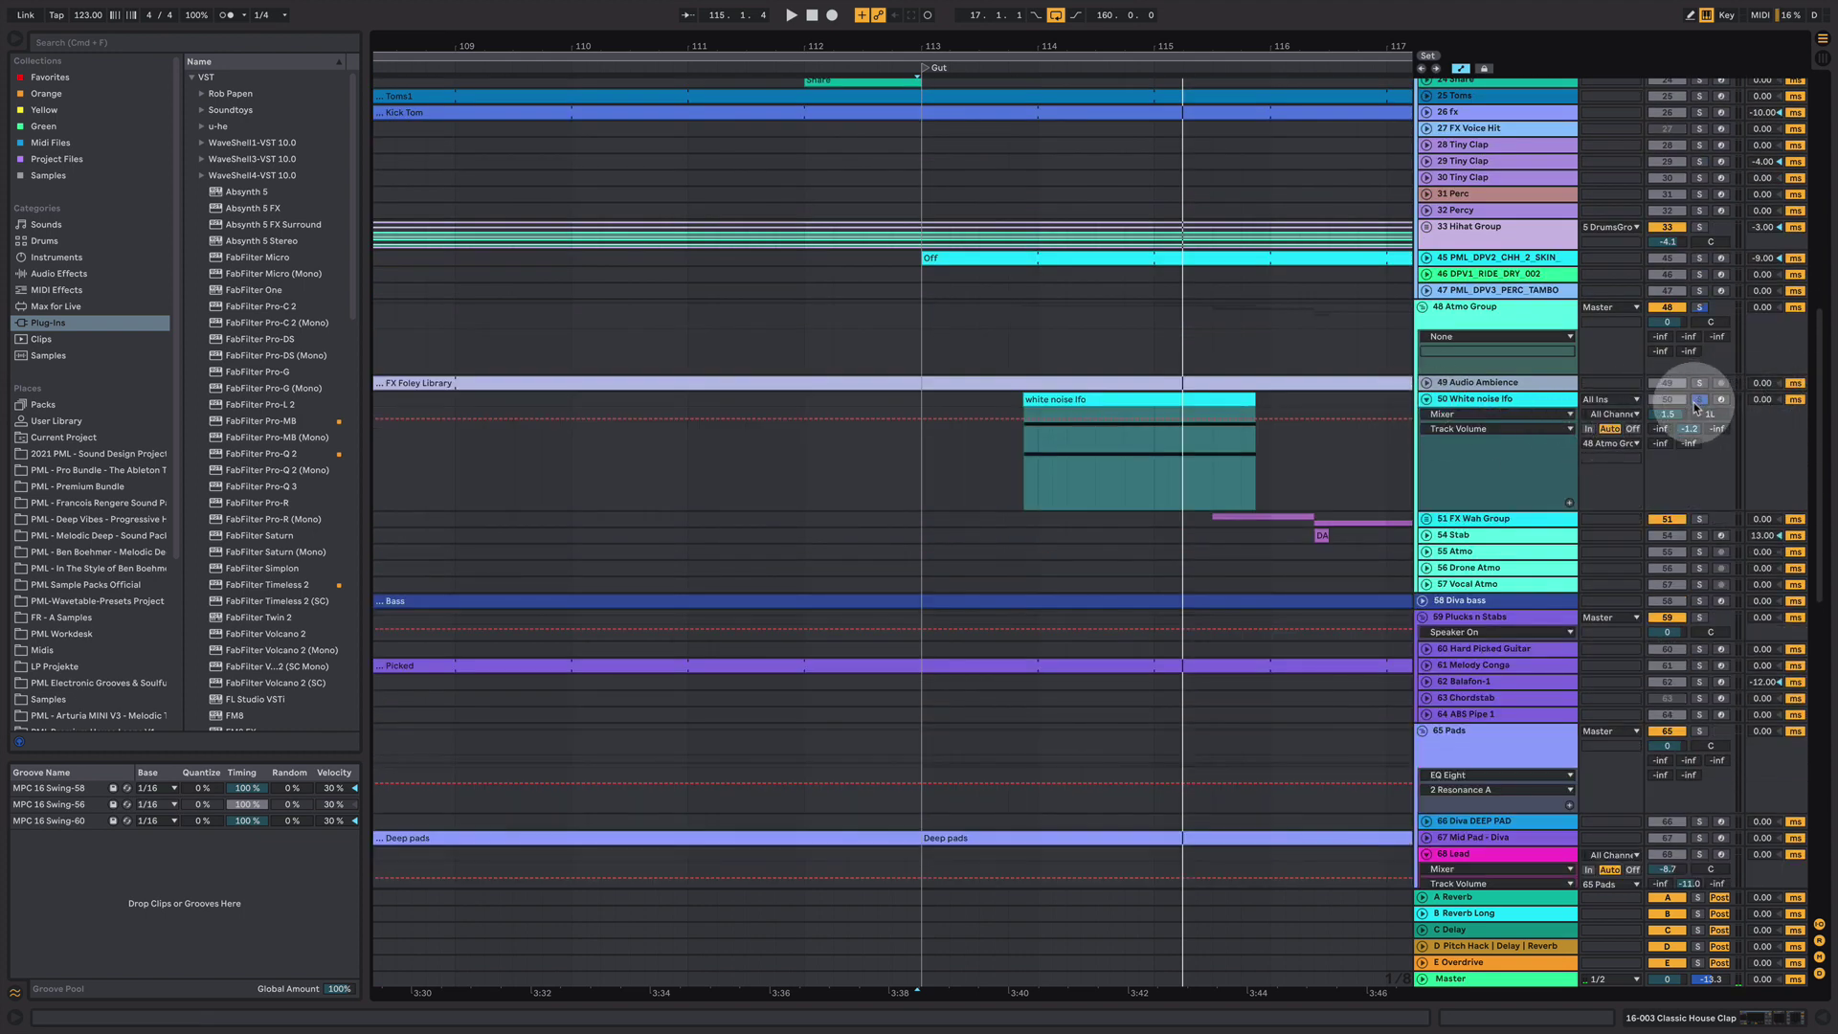
- Display White noise lfo's automation for Auto Pan Frequency, Auto Pan Amount and Serum Fil Cutoff in turn
{"action": "left_click", "coordinate": [1493, 413]}
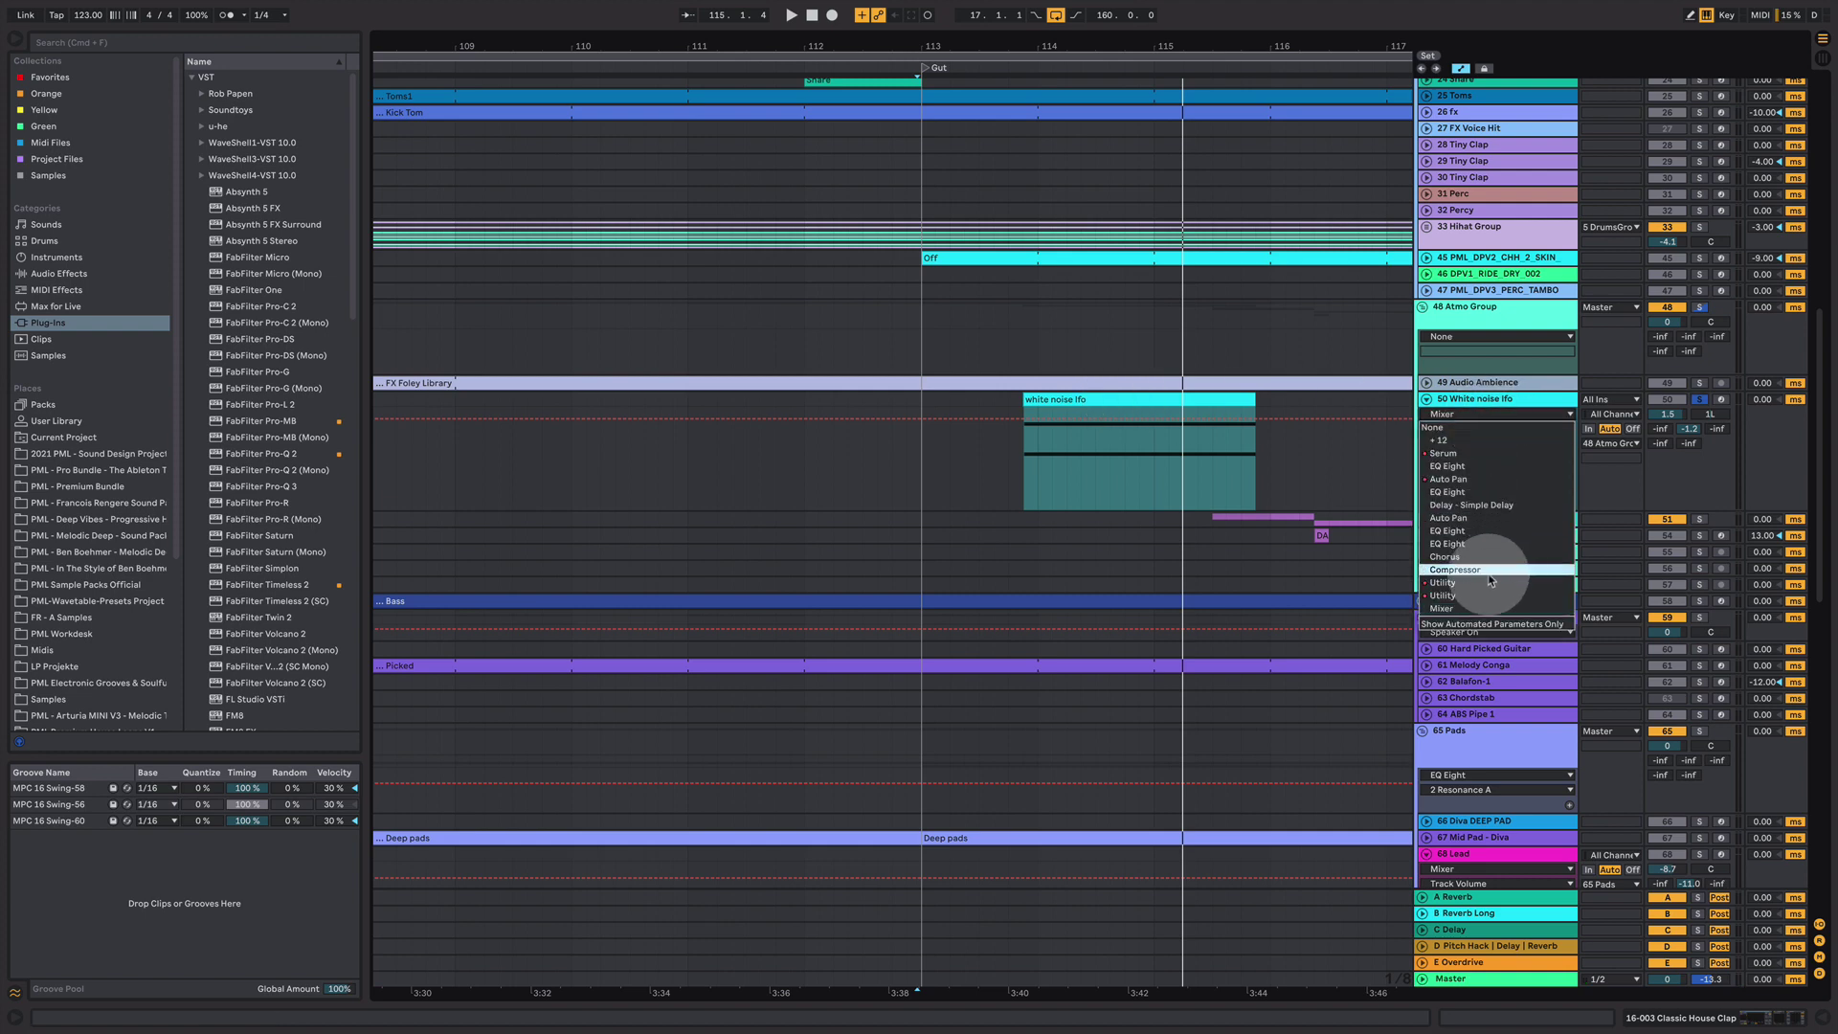
{"action": "left_click", "coordinate": [1477, 481]}
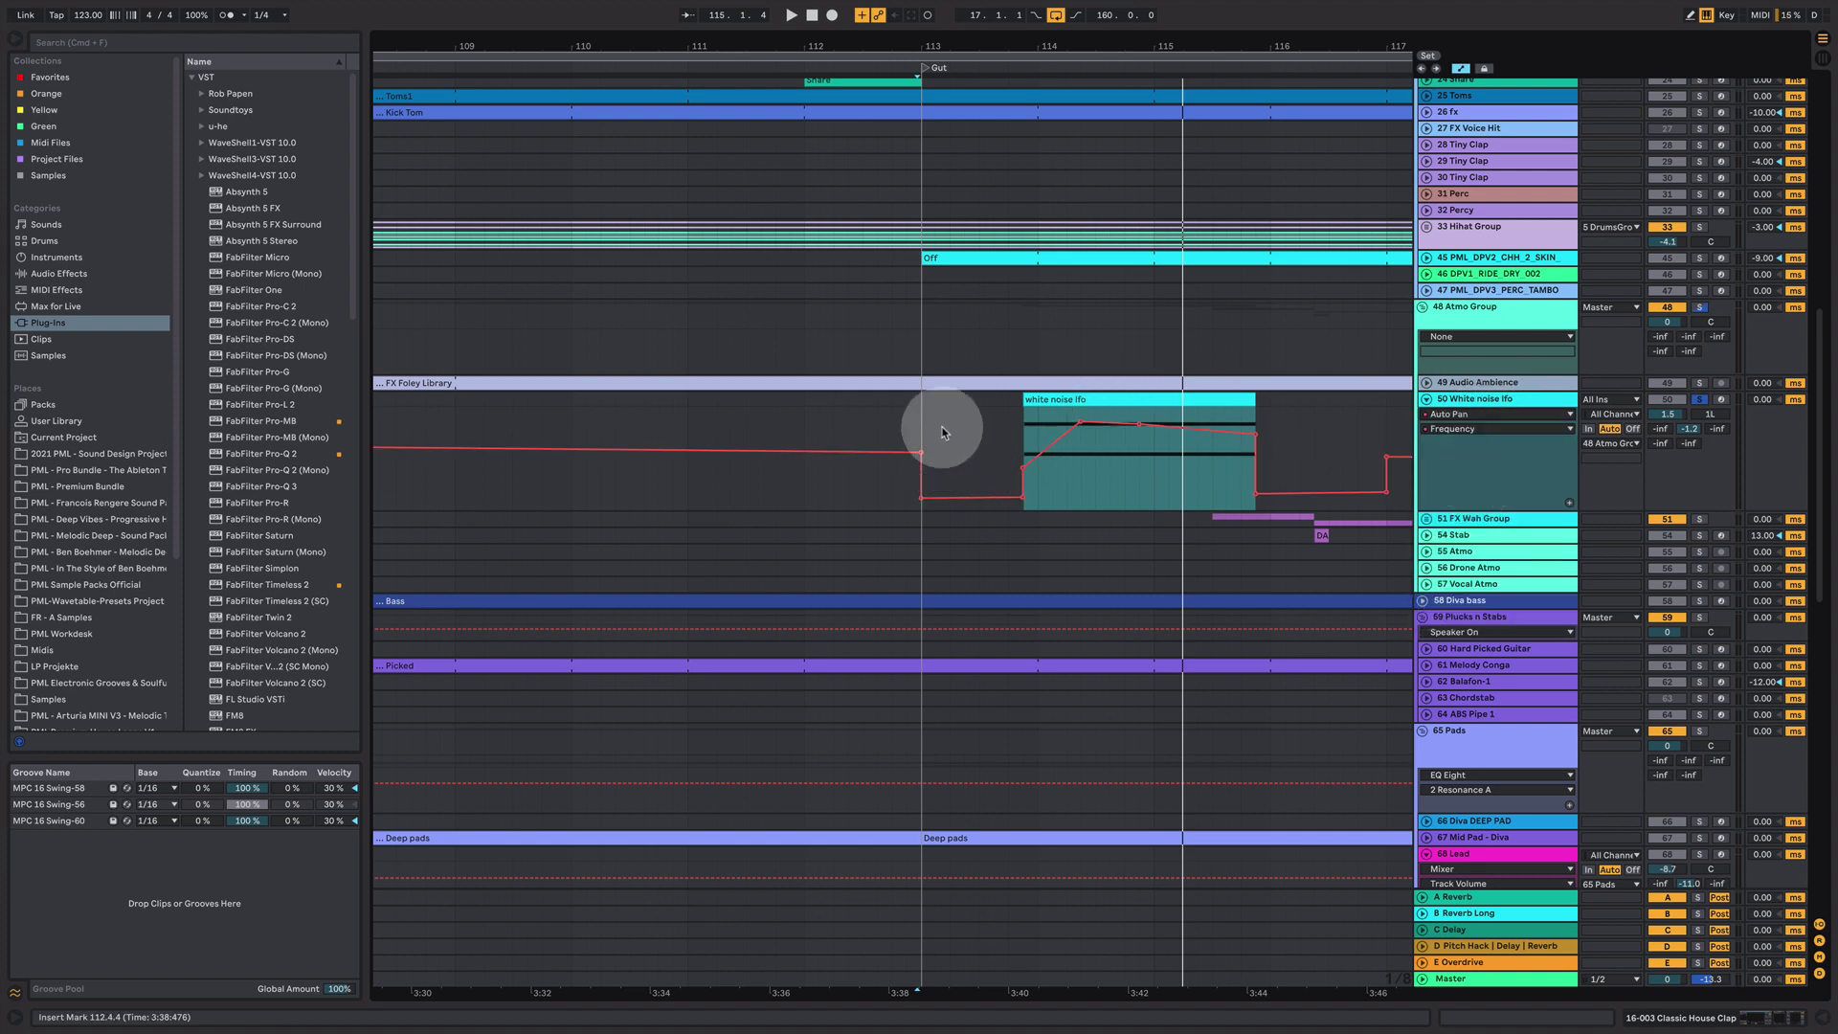
{"action": "left_click", "coordinate": [1463, 428]}
{"action": "left_click", "coordinate": [1466, 448]}
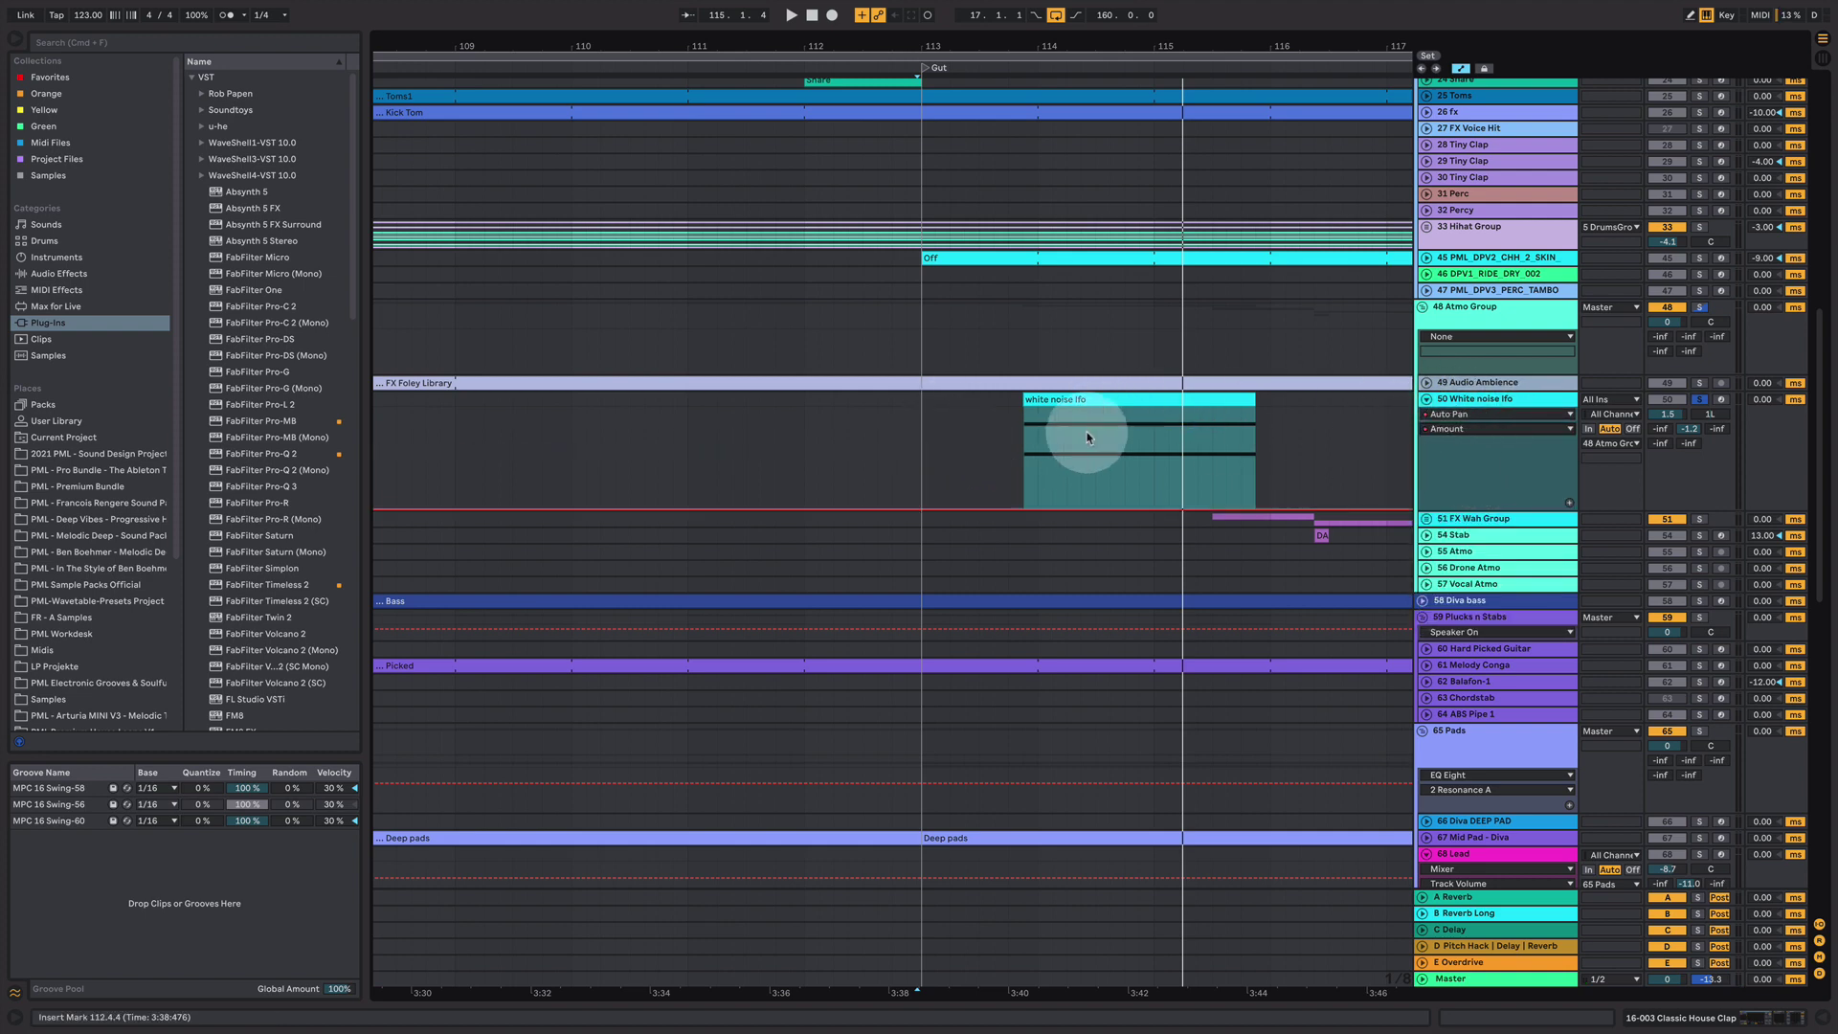
{"action": "left_click", "coordinate": [1508, 415]}
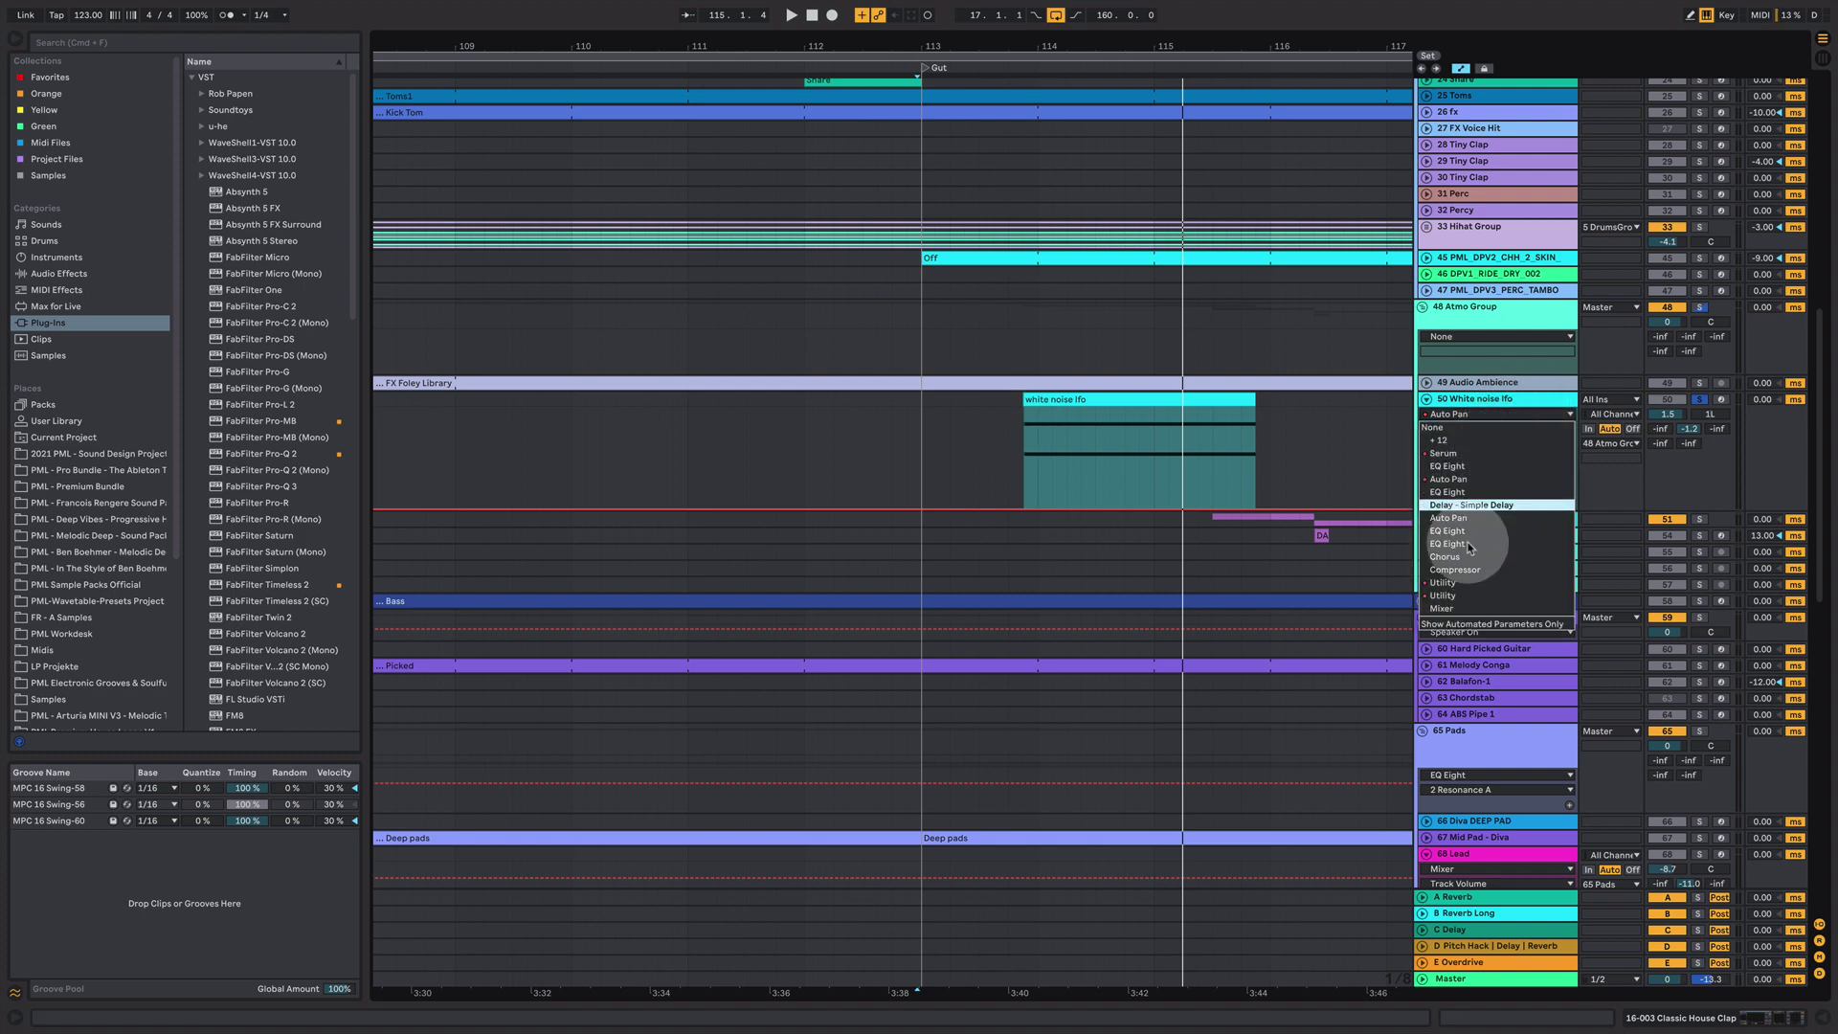
{"action": "left_click", "coordinate": [1348, 461]}
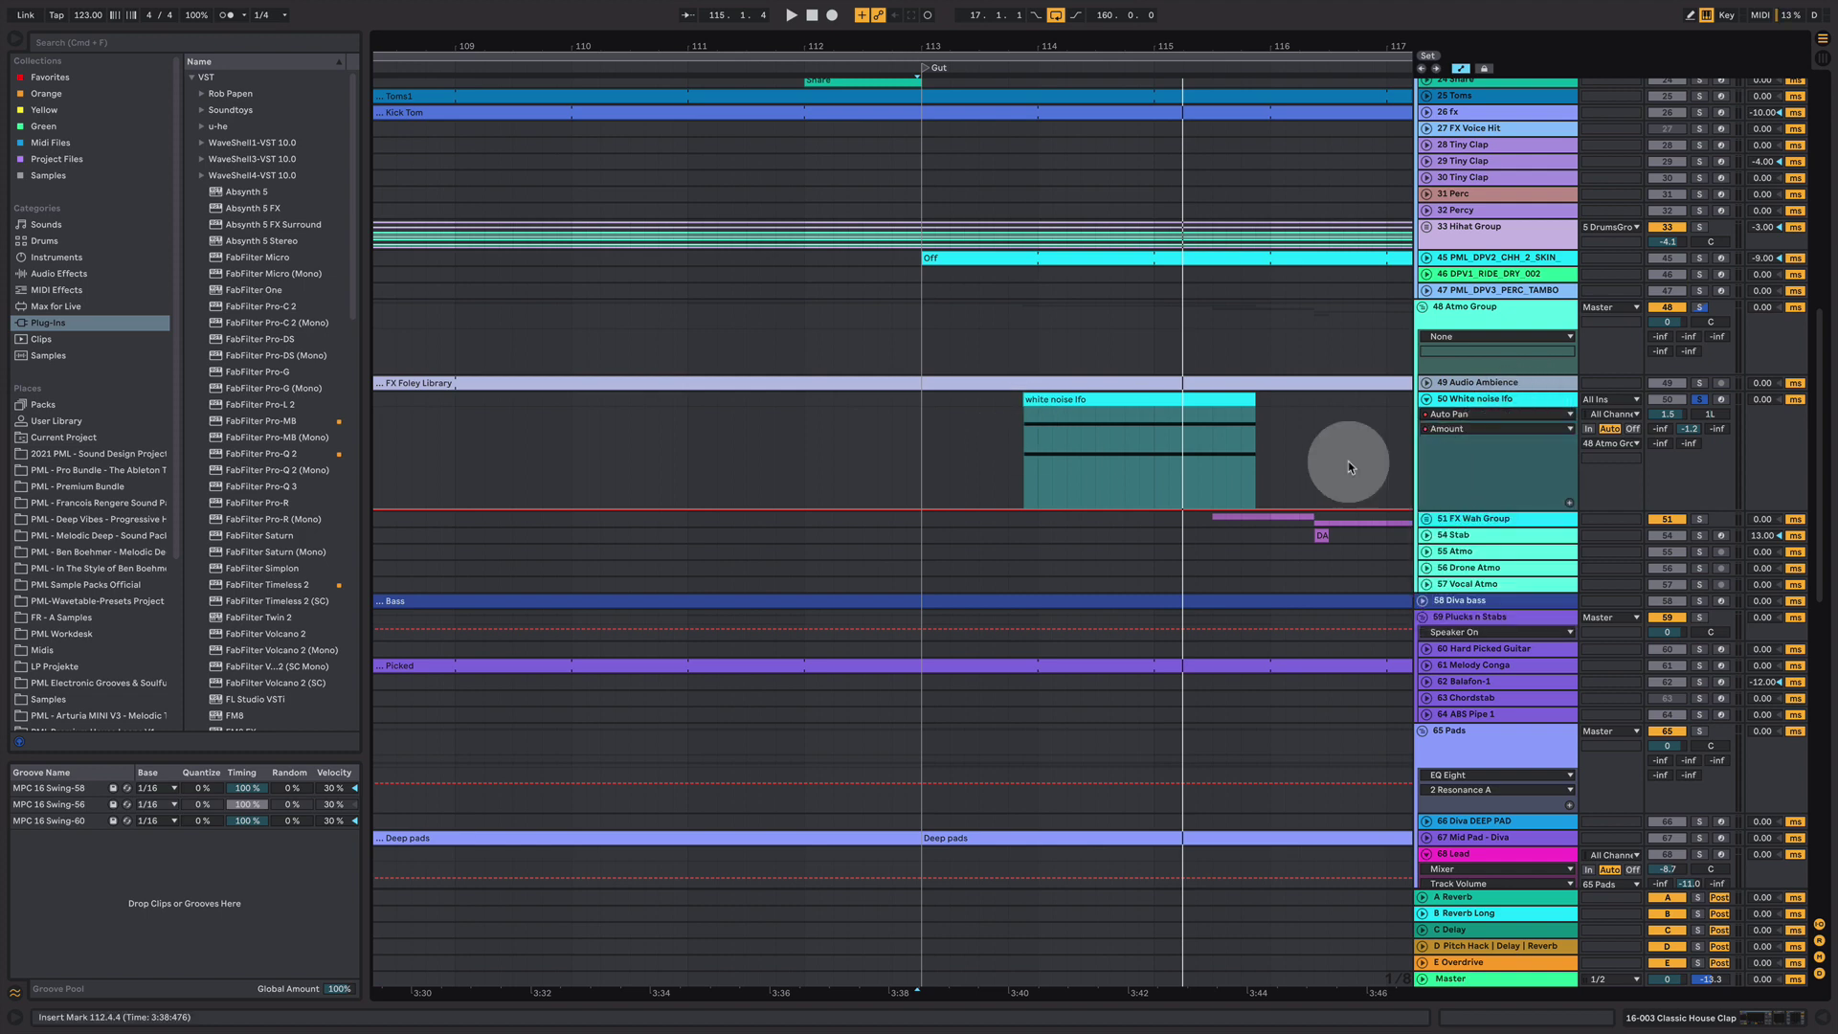
{"action": "left_click", "coordinate": [1501, 415]}
{"action": "left_click", "coordinate": [1490, 454]}
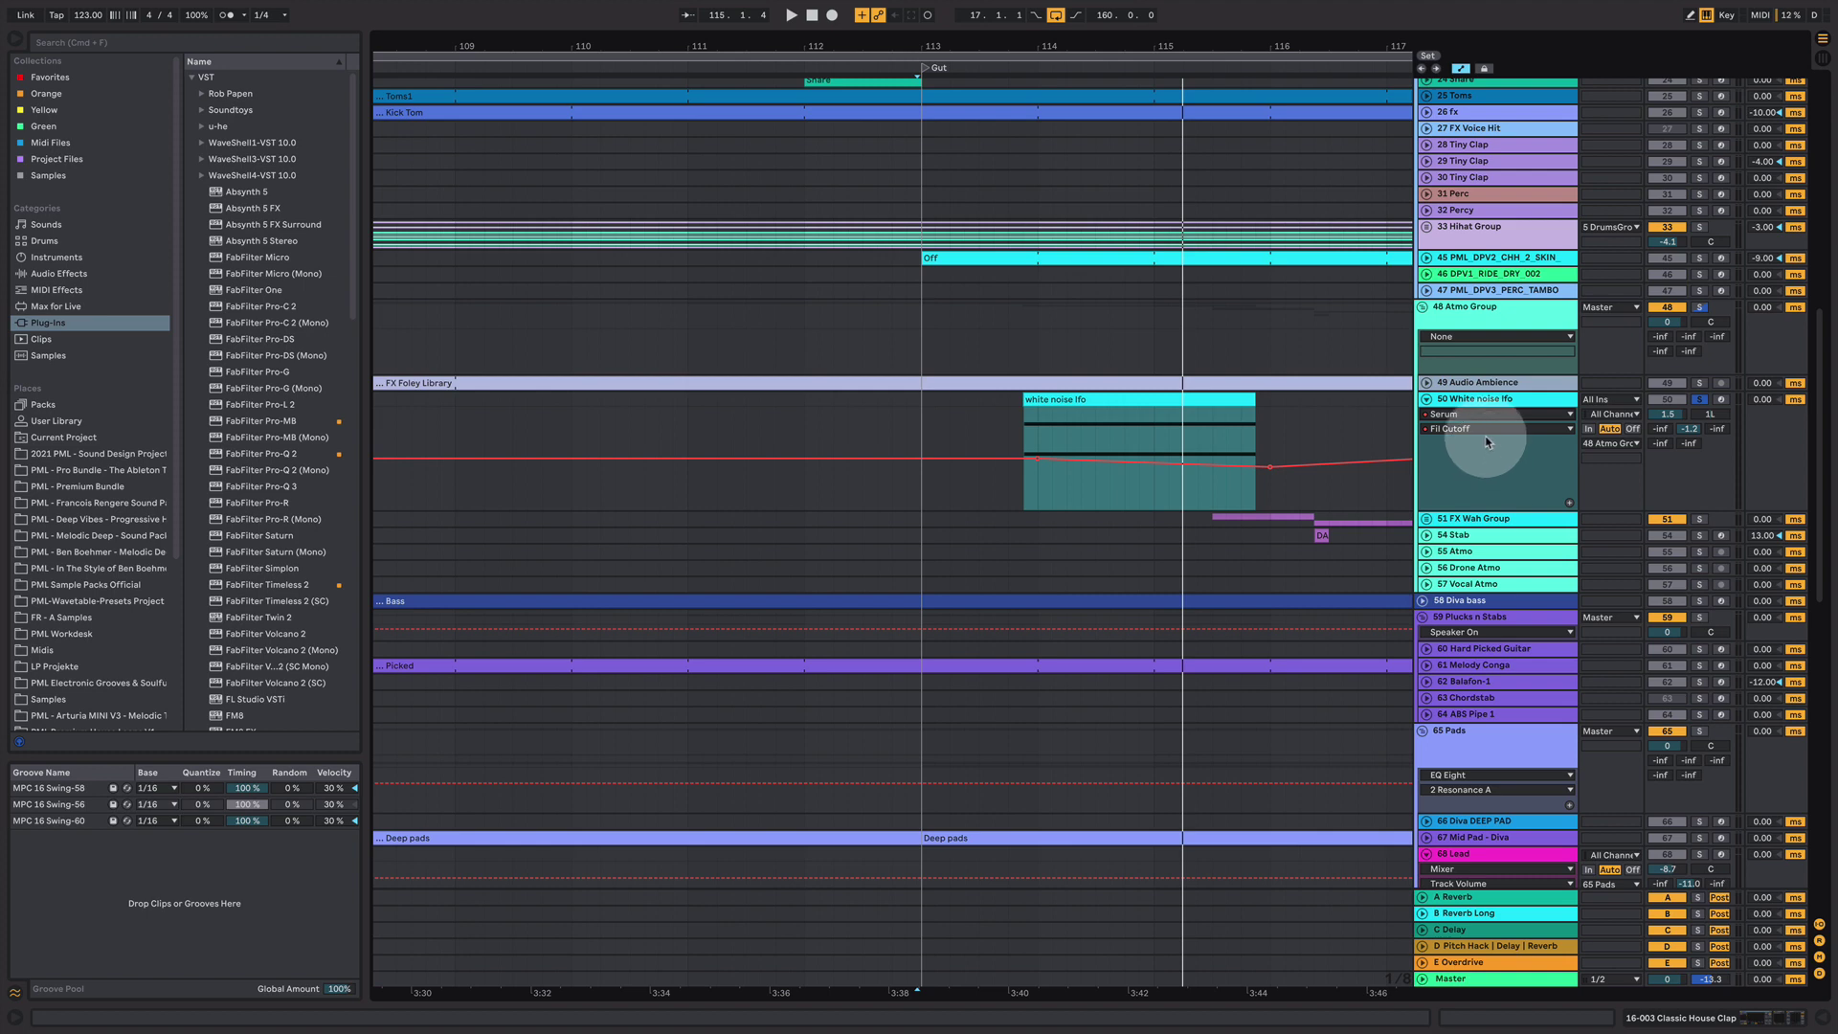
- Play the soloed white noise clip from 112.4.1 through the clips that follow it in the FX Wah Group
{"action": "left_click", "coordinate": [894, 426]}
{"action": "key", "text": "space"}
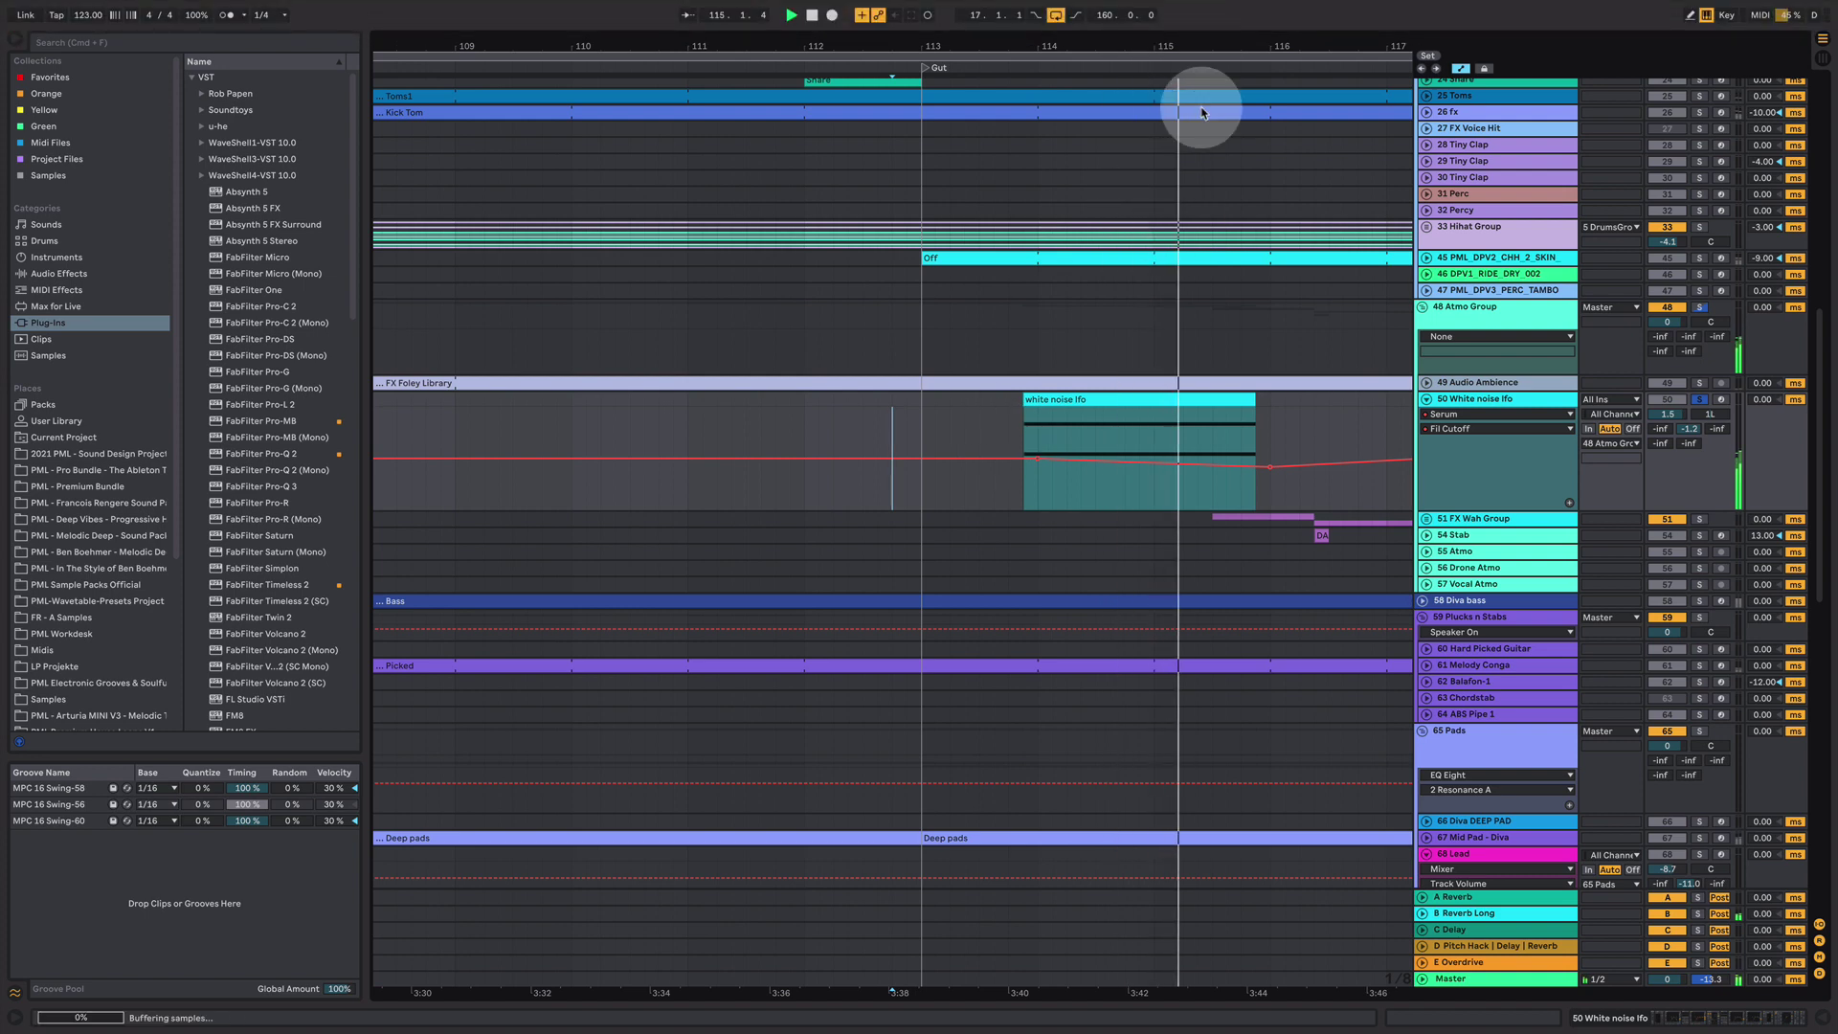
{"action": "key", "text": "minus"}
{"action": "key", "text": "space"}
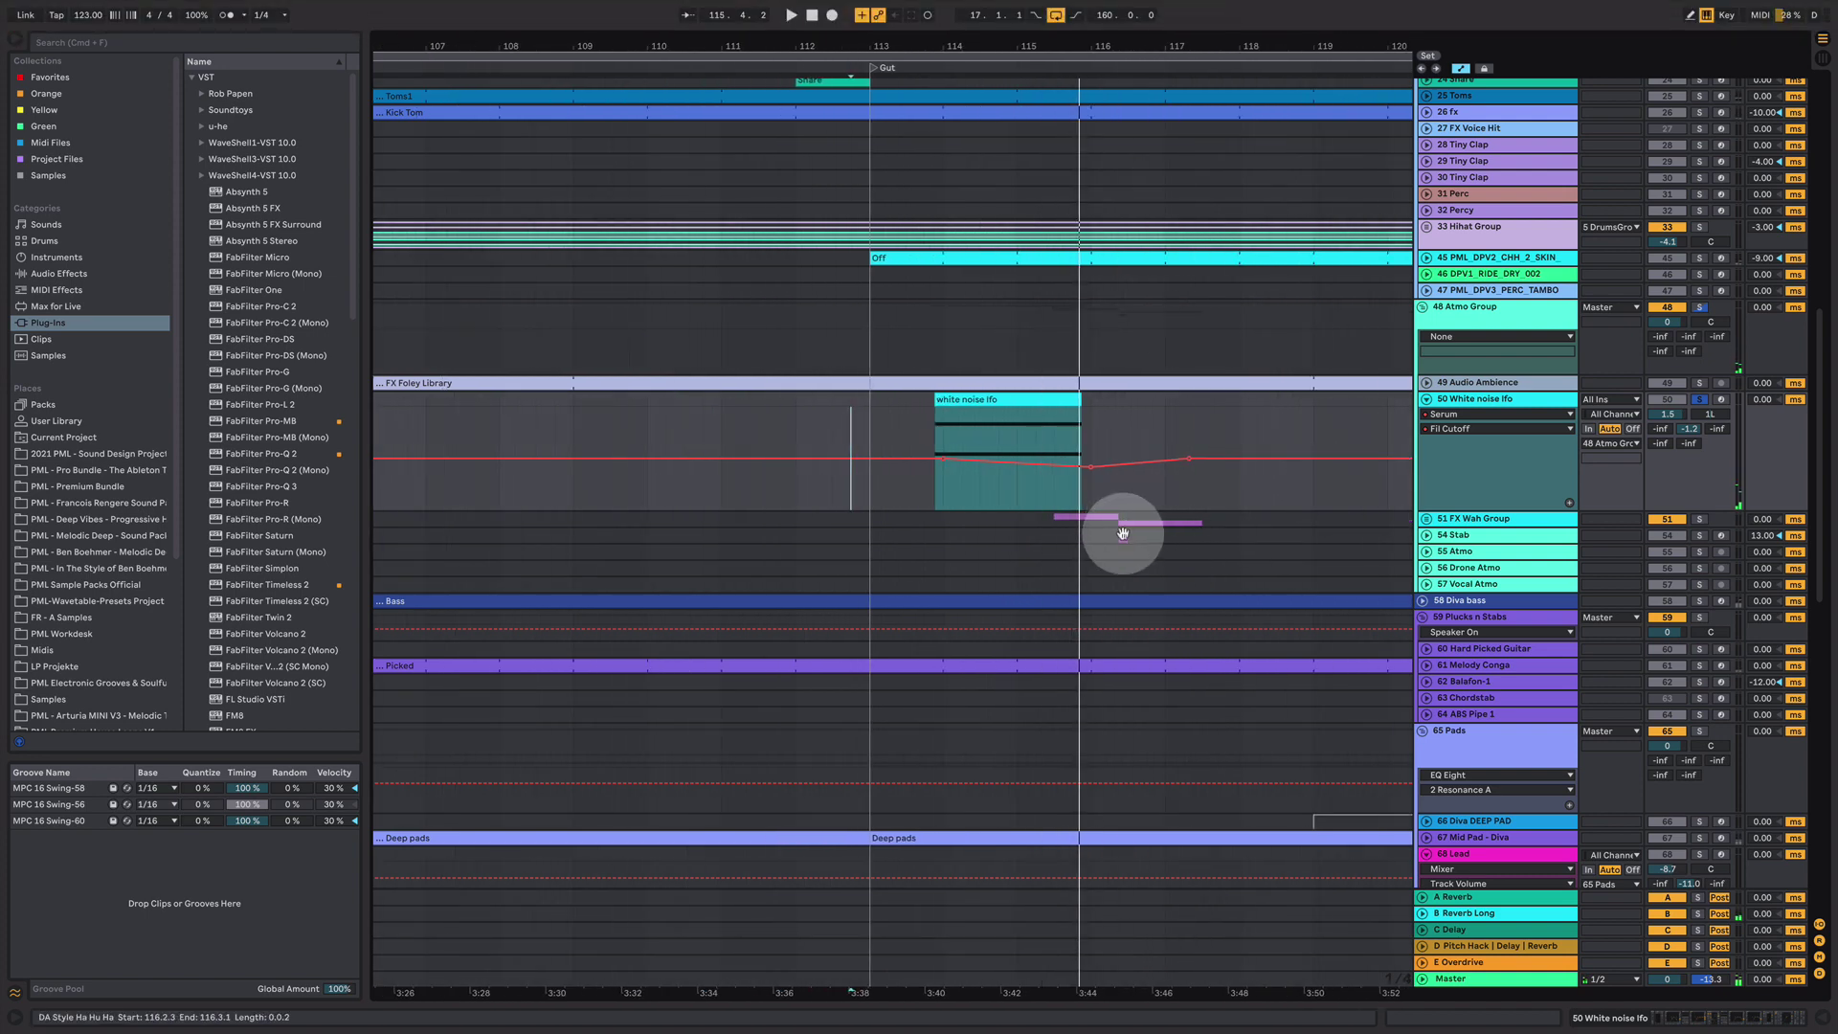
- Solo Mid Pad - Diva, play it with the white noise, and unfold the FX Wah Group to show its Utility Balance automation
{"action": "scroll", "coordinate": [1116, 533], "scroll_direction": "down", "scroll_amount": 3}
{"action": "scroll", "coordinate": [1110, 547], "scroll_direction": "down", "scroll_amount": 4}
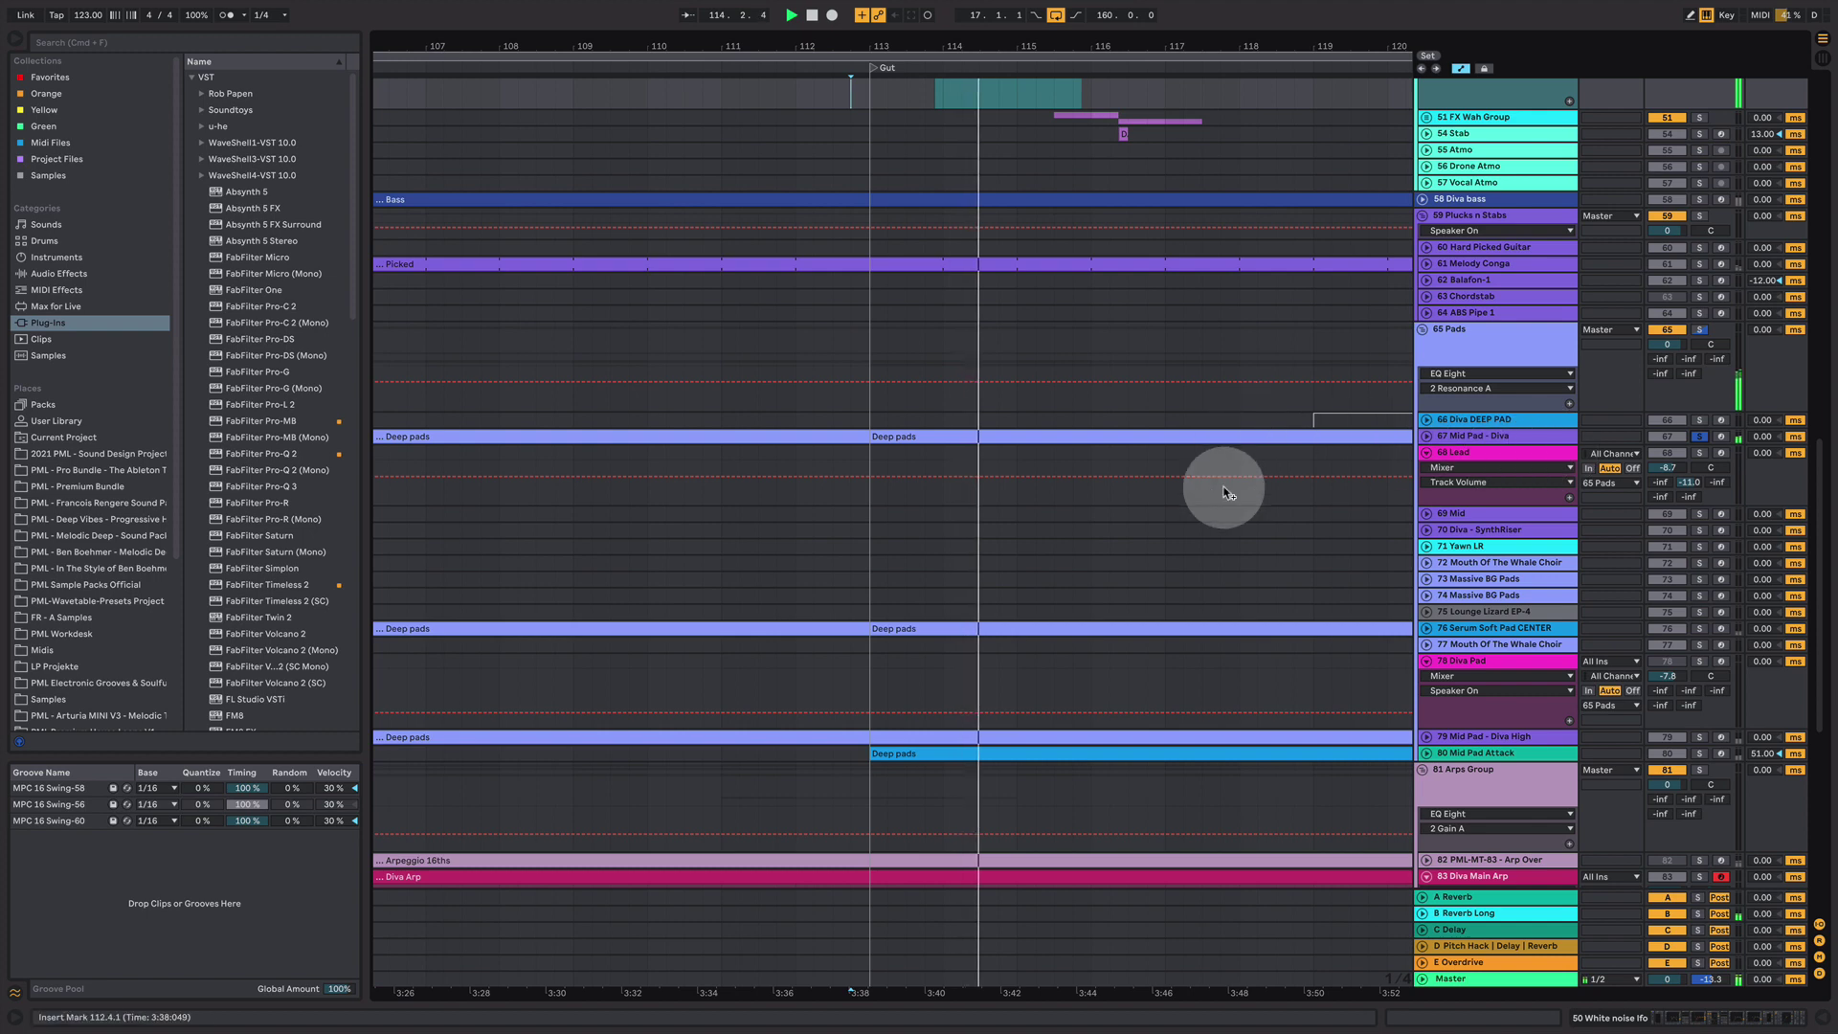
{"action": "scroll", "coordinate": [1230, 575], "scroll_direction": "up", "scroll_amount": 4}
{"action": "scroll", "coordinate": [1244, 664], "scroll_direction": "up", "scroll_amount": 1}
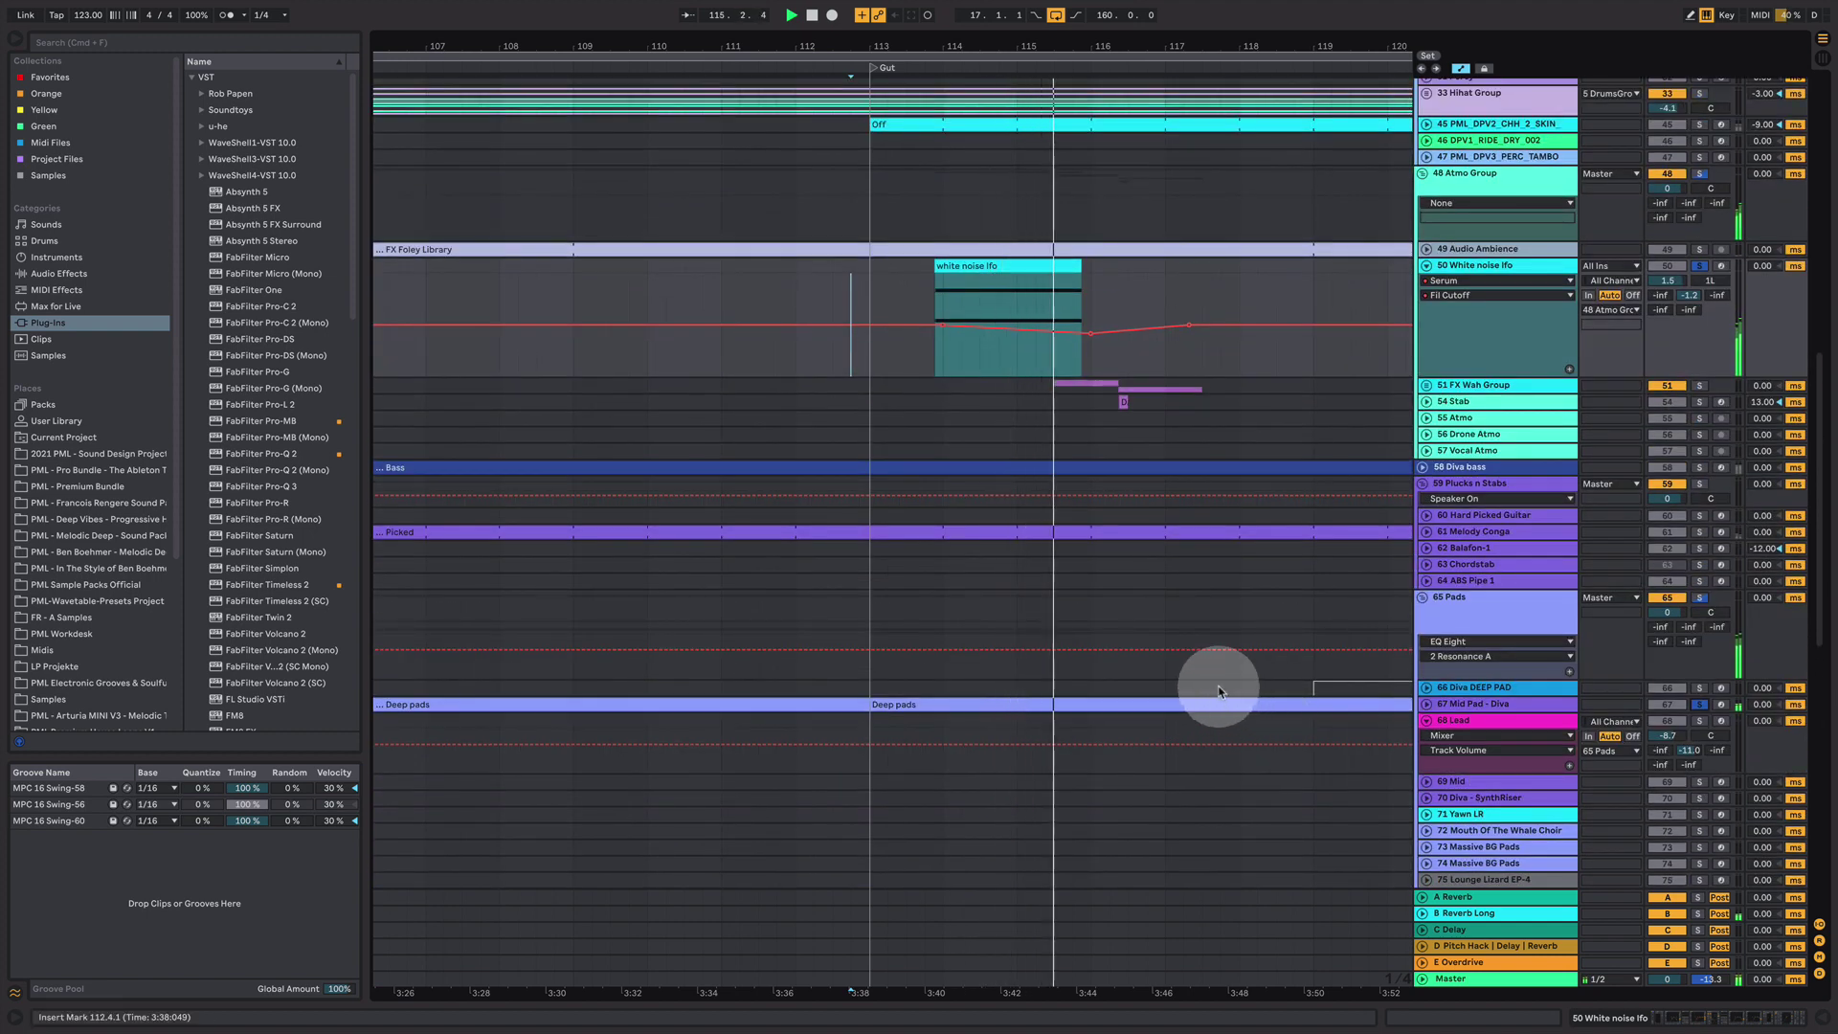
{"action": "left_click", "coordinate": [1426, 385]}
{"action": "key", "text": "space"}
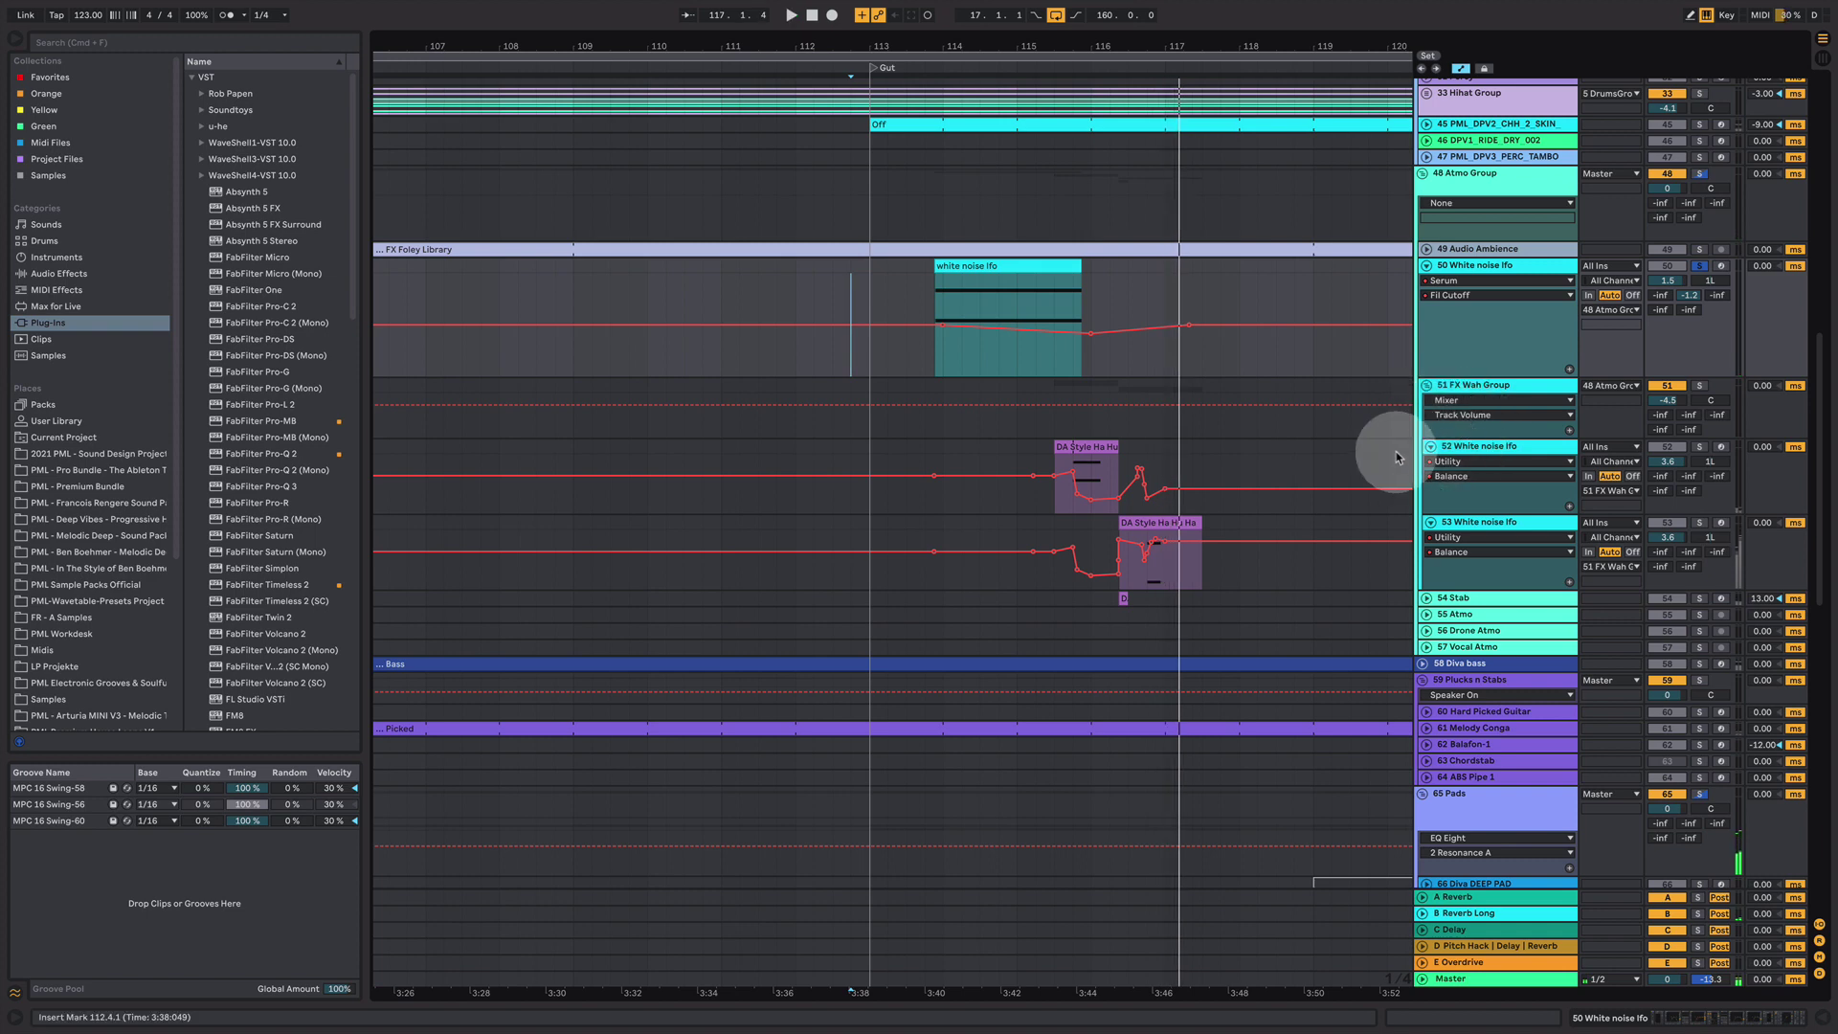
- Solo the Diva bass track too and replay the section from 112.4.1
{"action": "scroll", "coordinate": [1196, 536], "scroll_direction": "down", "scroll_amount": 5}
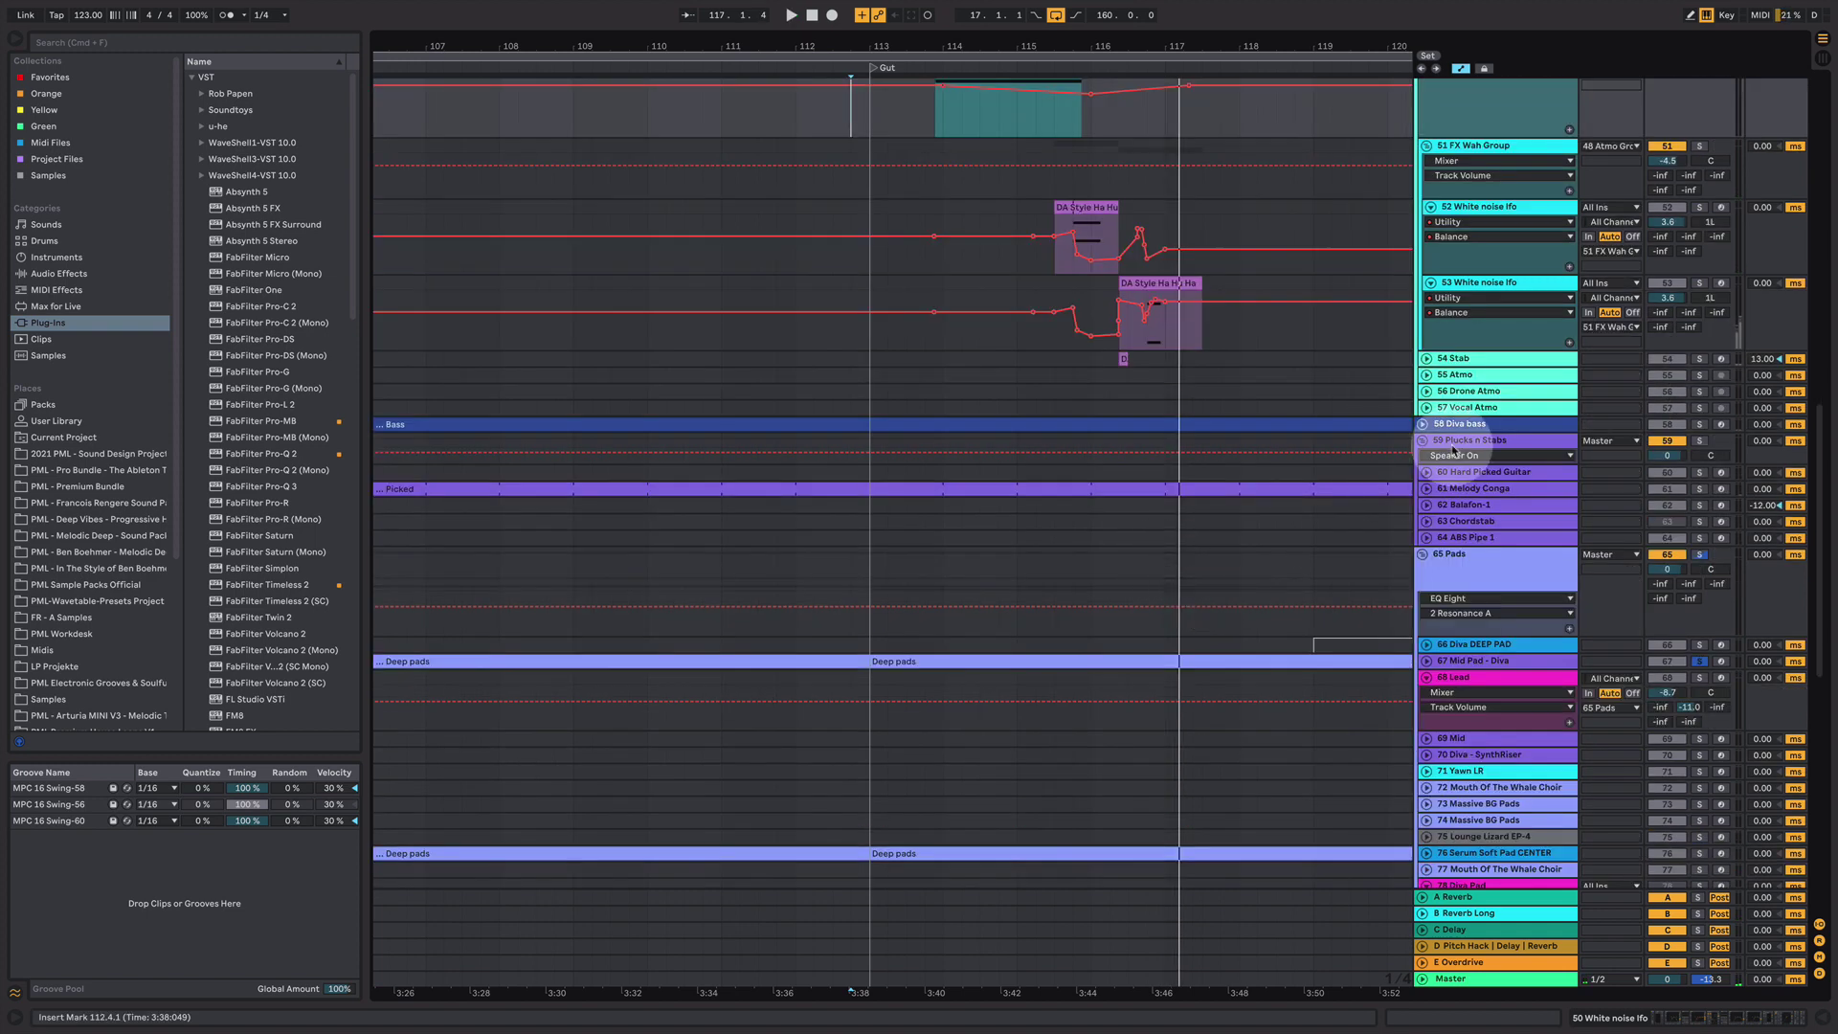
{"action": "key", "text": "space"}
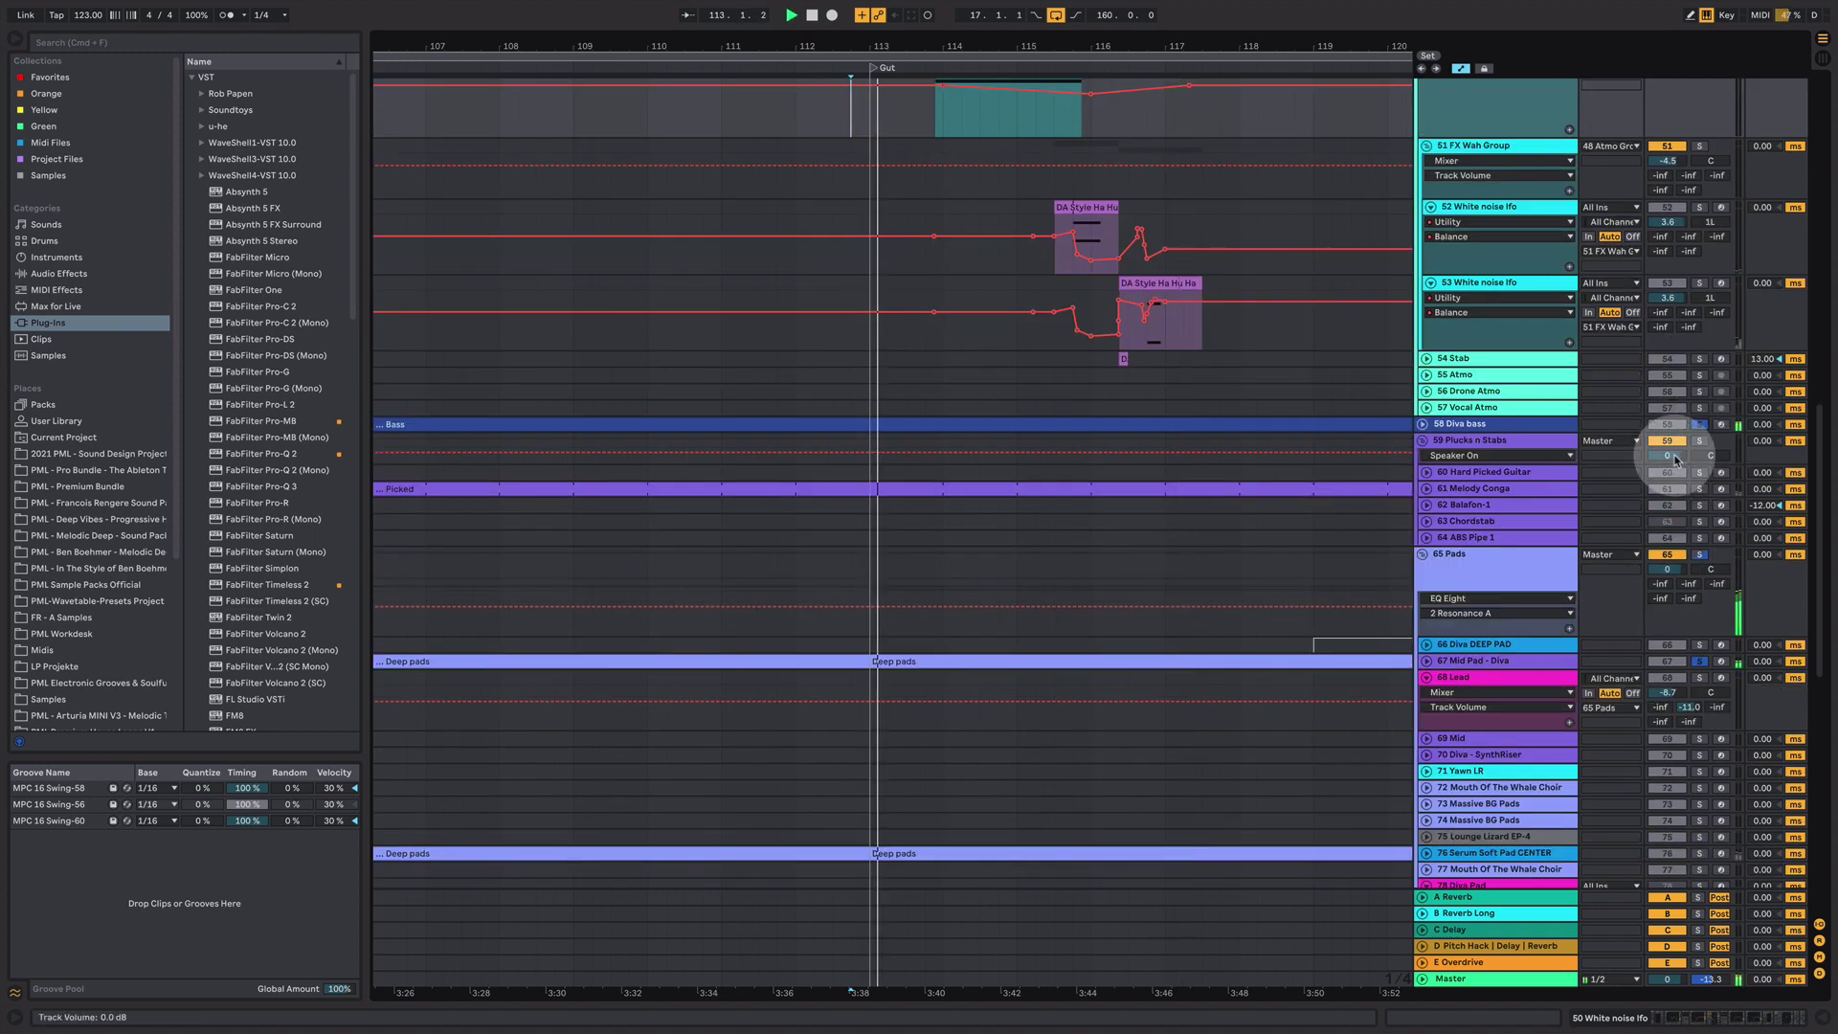
- Solo both White noise lfo tracks in the FX Wah Group and play them with the other soloed layers from 115.1.1
{"action": "scroll", "coordinate": [1296, 533], "scroll_direction": "up", "scroll_amount": 4}
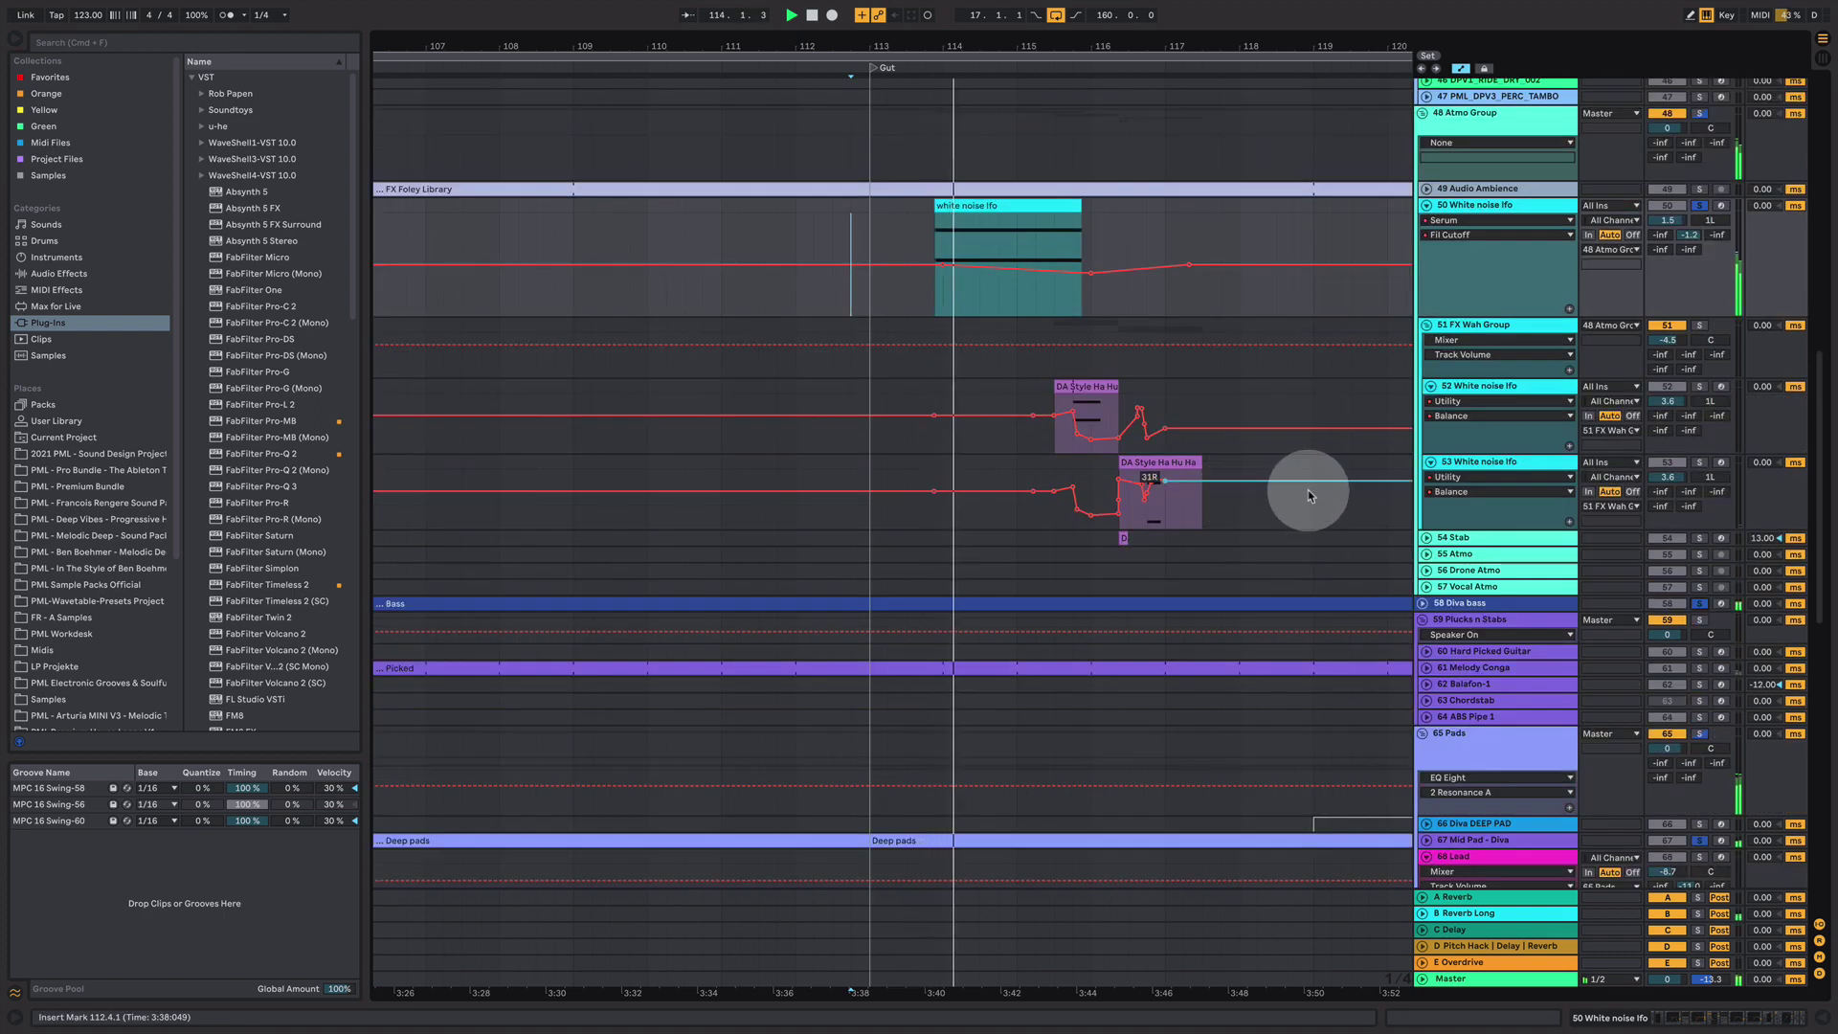
{"action": "left_click_drag", "start_coordinate": [1120, 43], "coordinate": [1082, 63]}
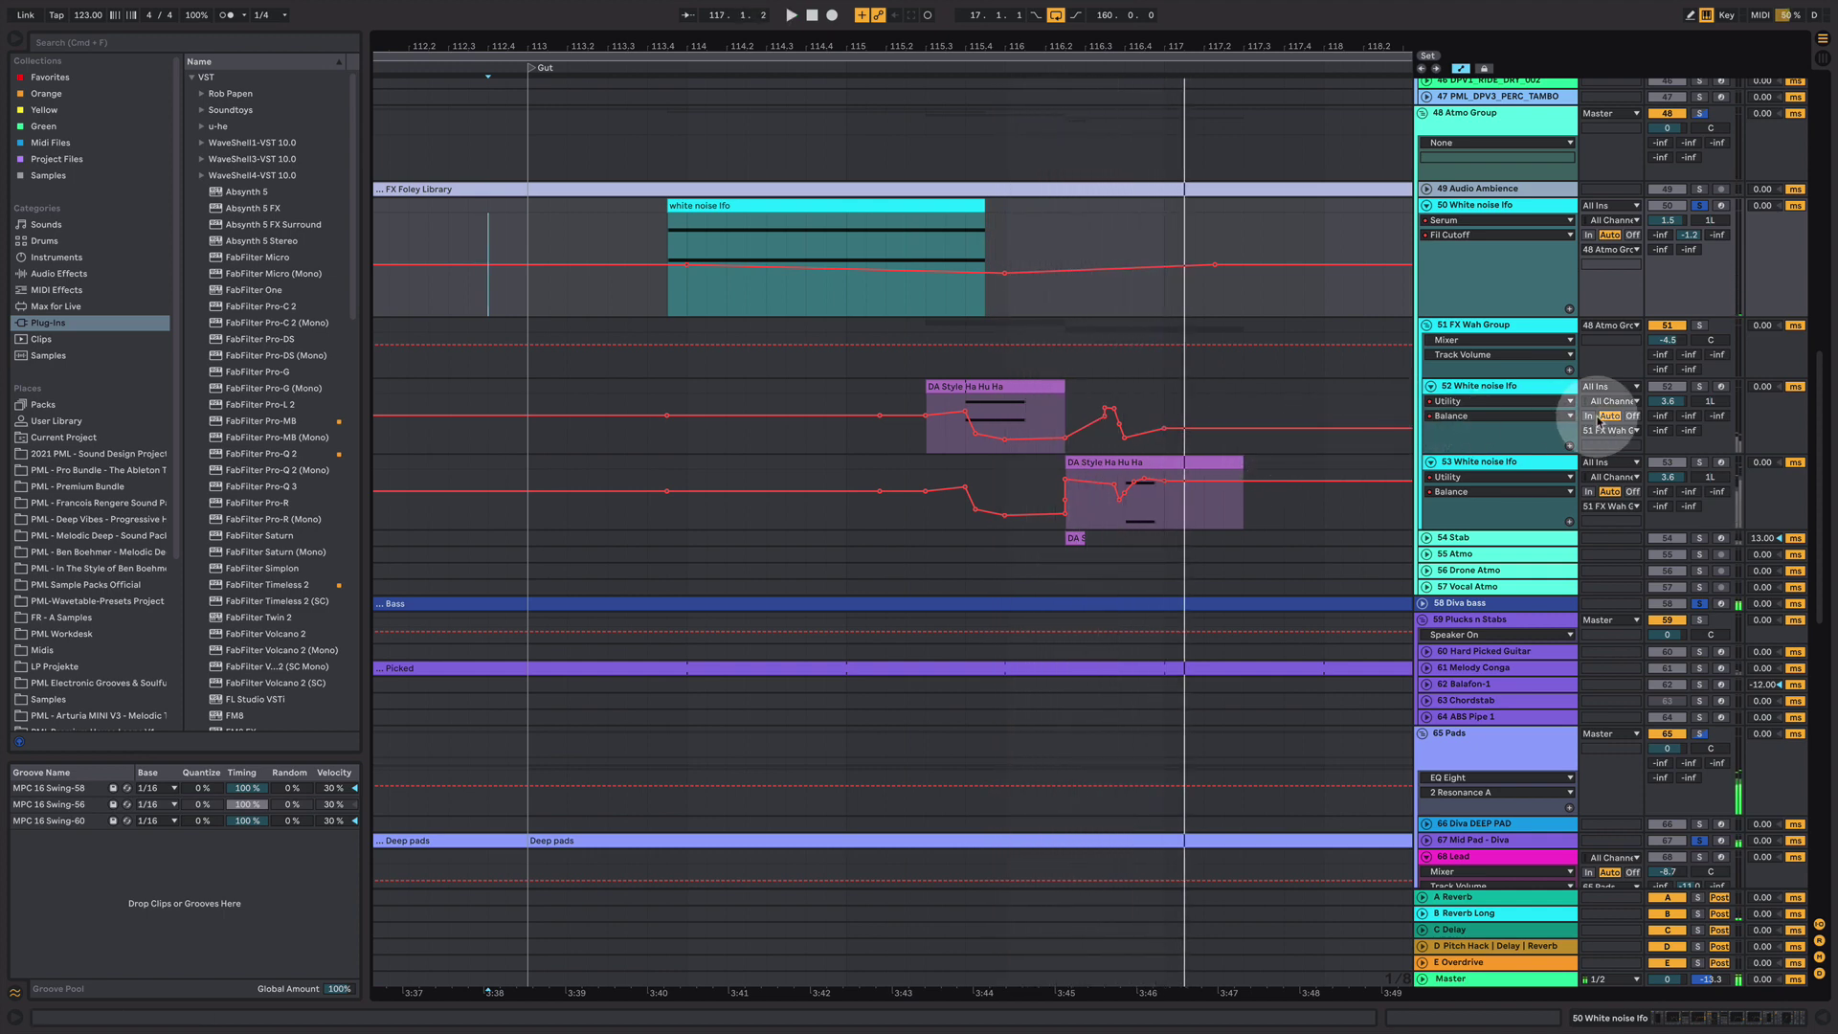
{"action": "left_click", "coordinate": [1699, 386]}
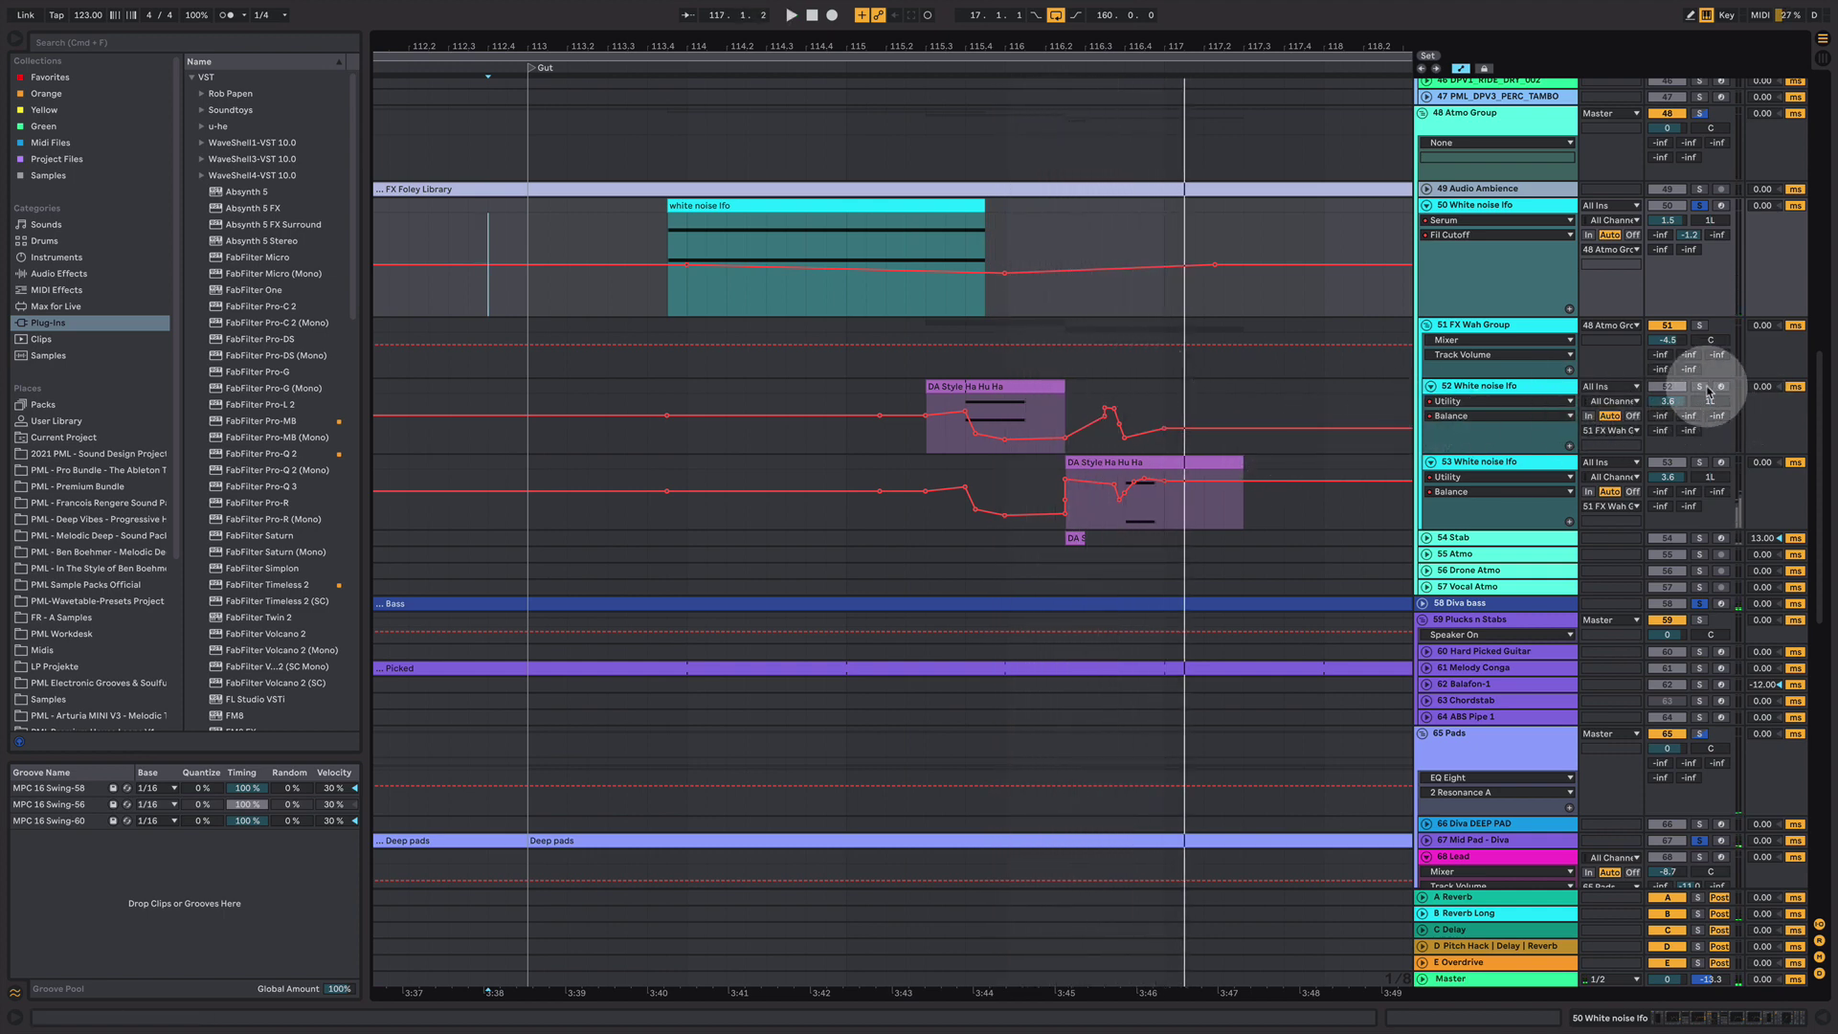
{"action": "left_click", "coordinate": [1700, 462]}
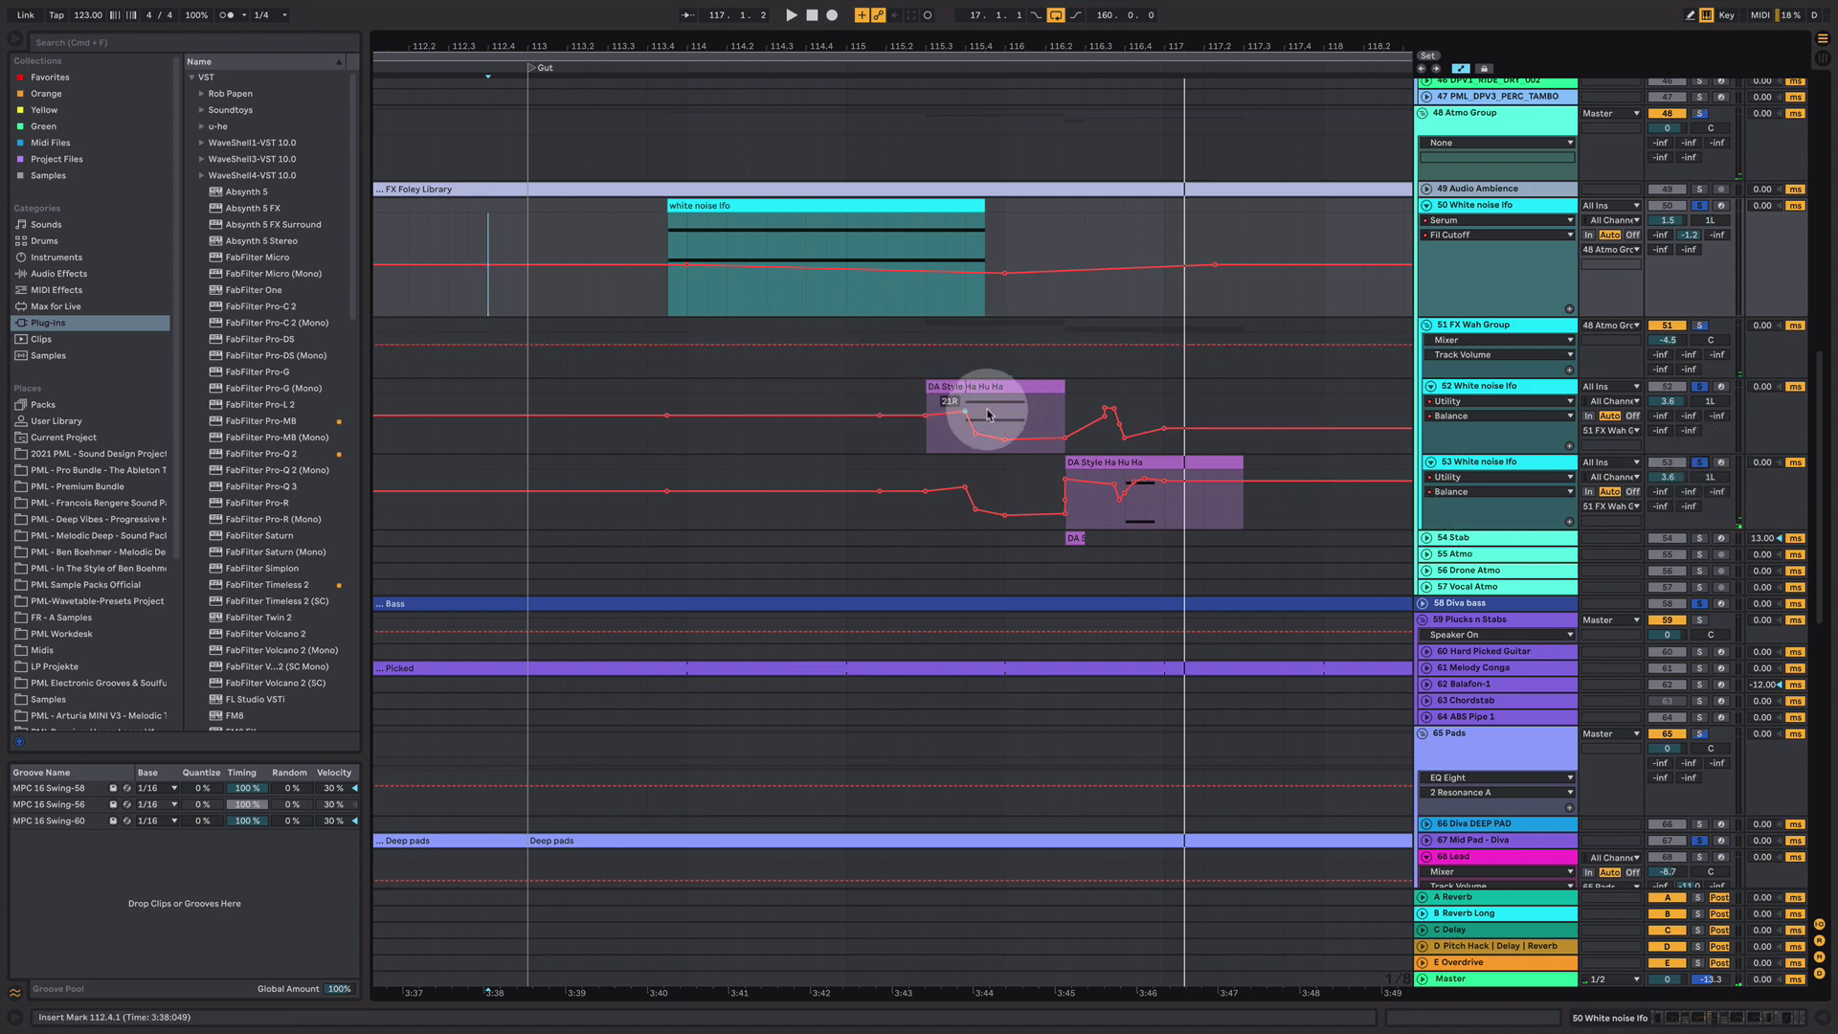
{"action": "left_click", "coordinate": [846, 382]}
{"action": "key", "text": "space"}
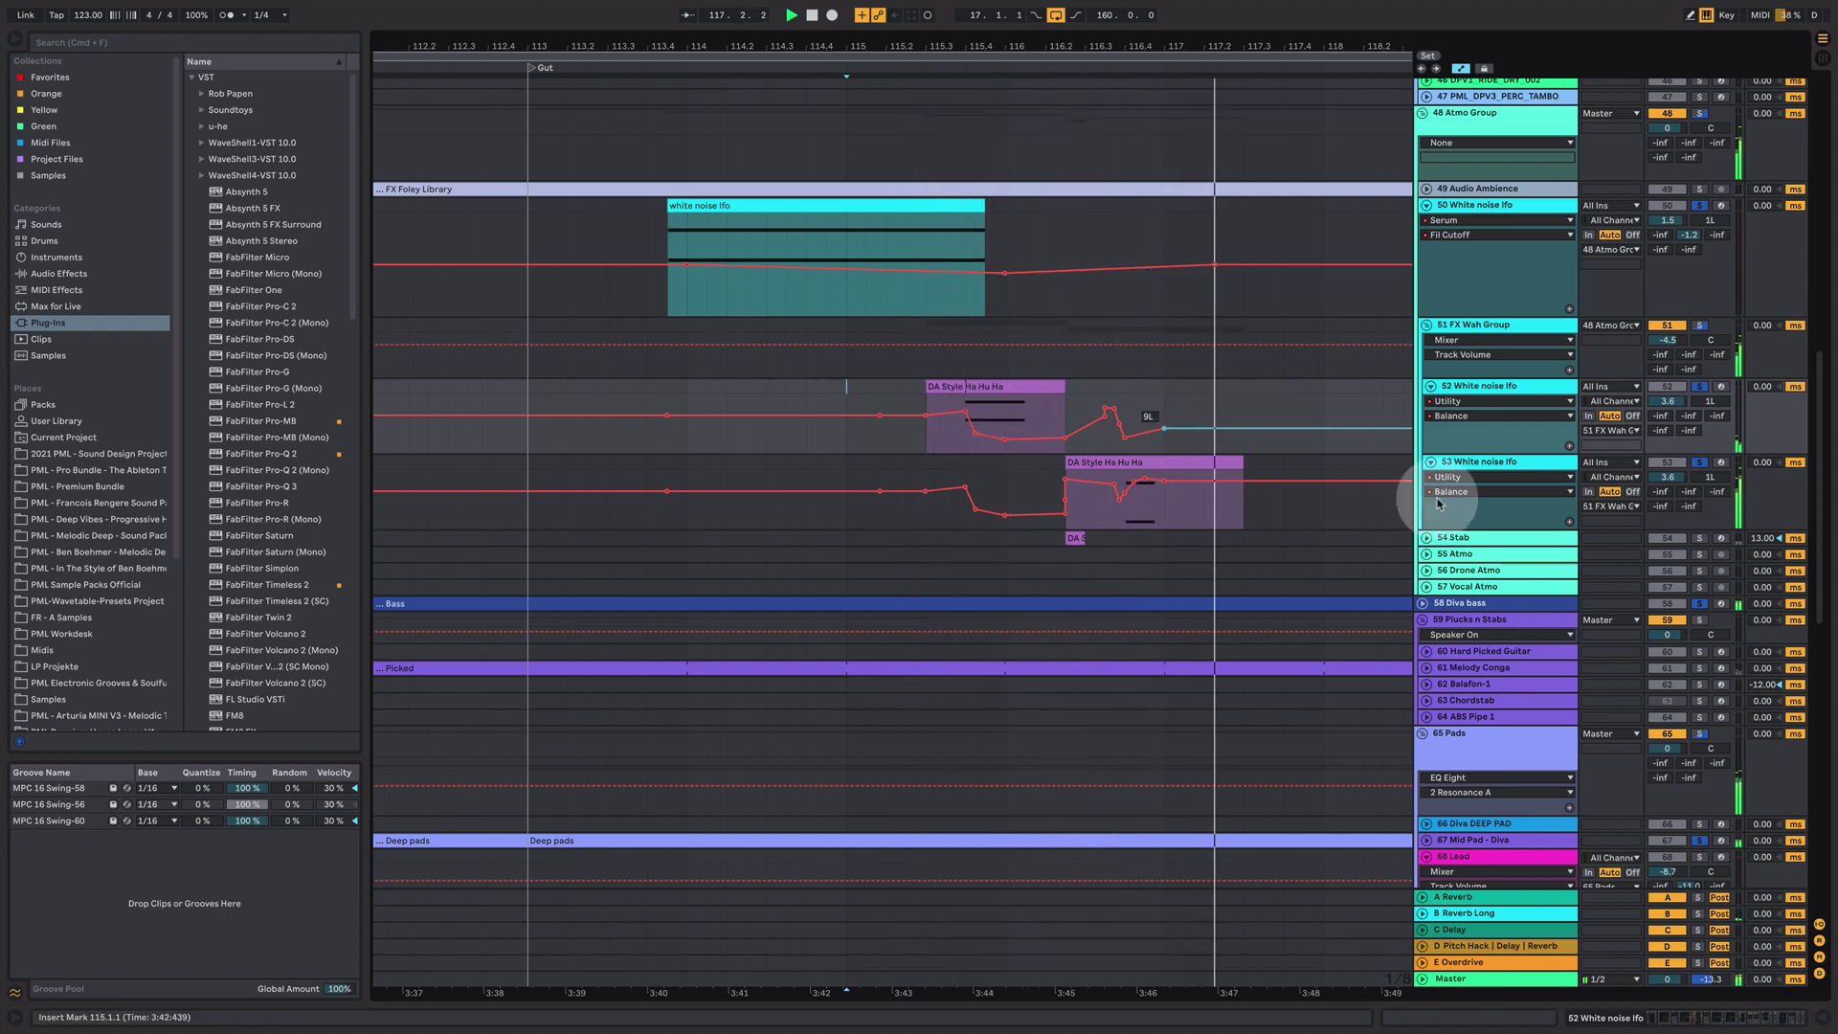
- Solo the Stab track too, unfold it to show its Chain Volume automation, and replay the section from 115.3.1
{"action": "key", "text": "space"}
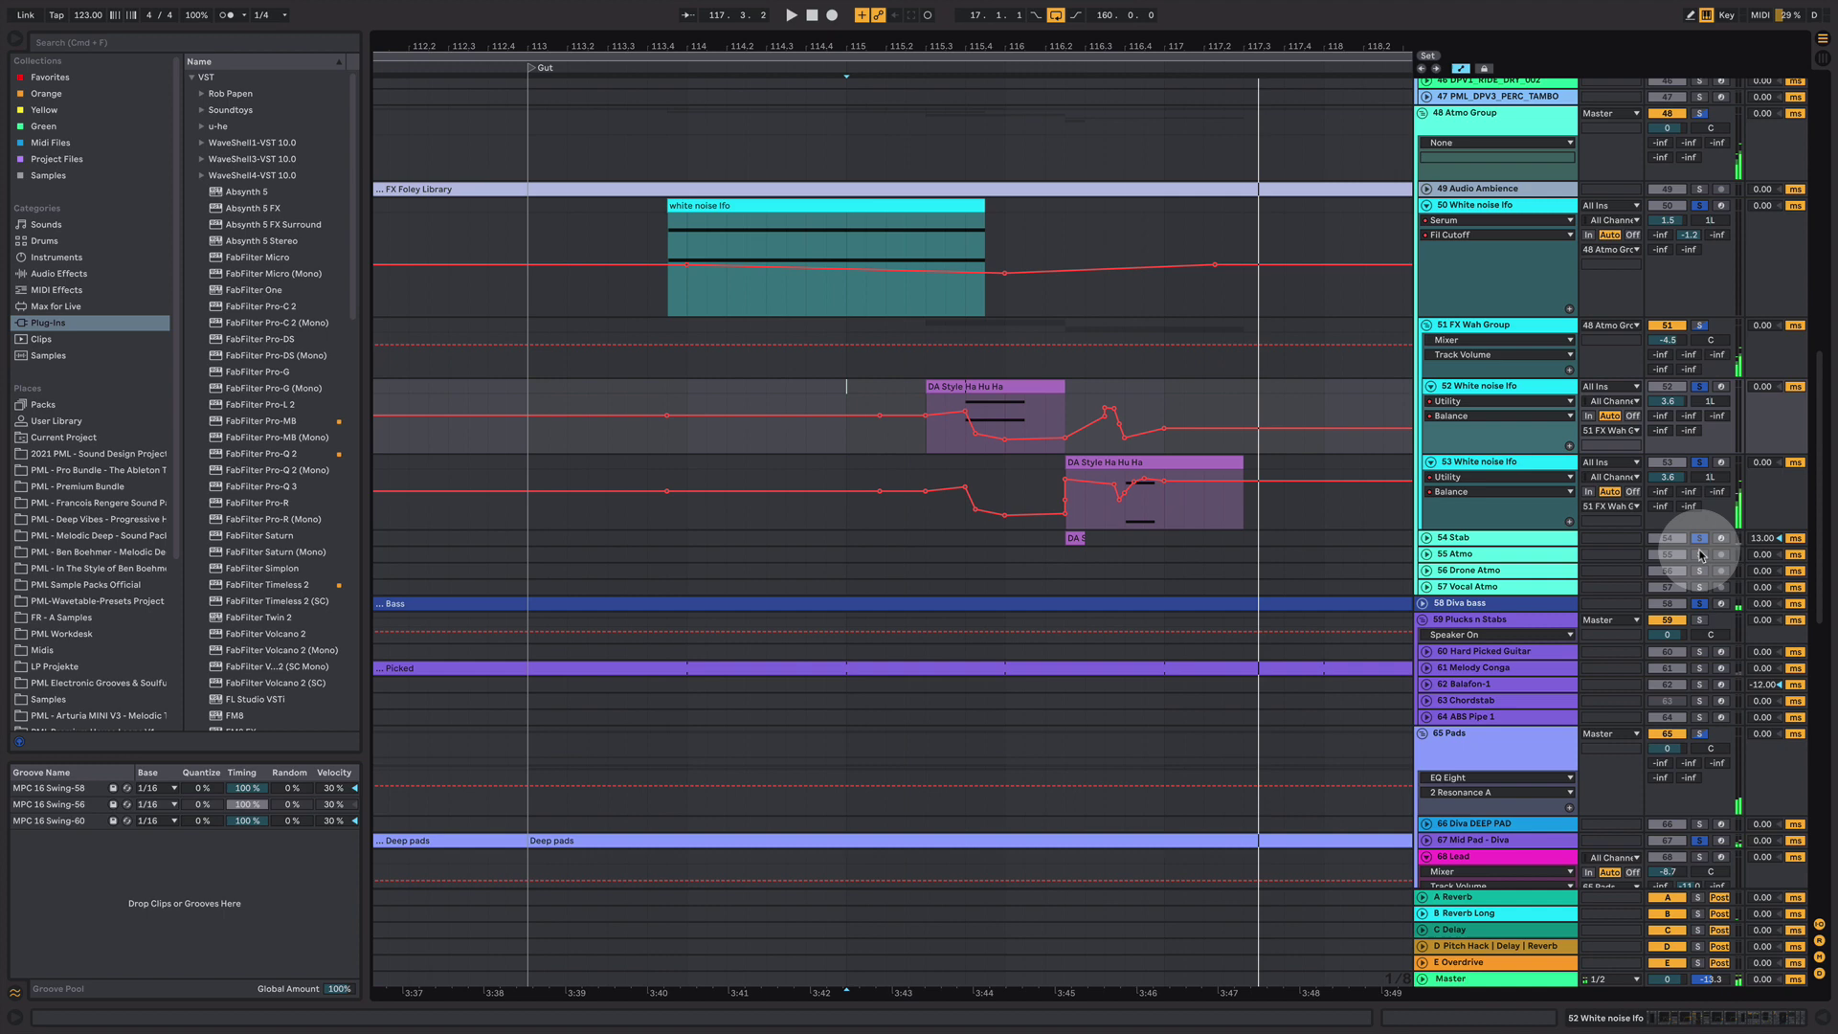
{"action": "left_click", "coordinate": [1426, 538]}
{"action": "left_click", "coordinate": [941, 475]}
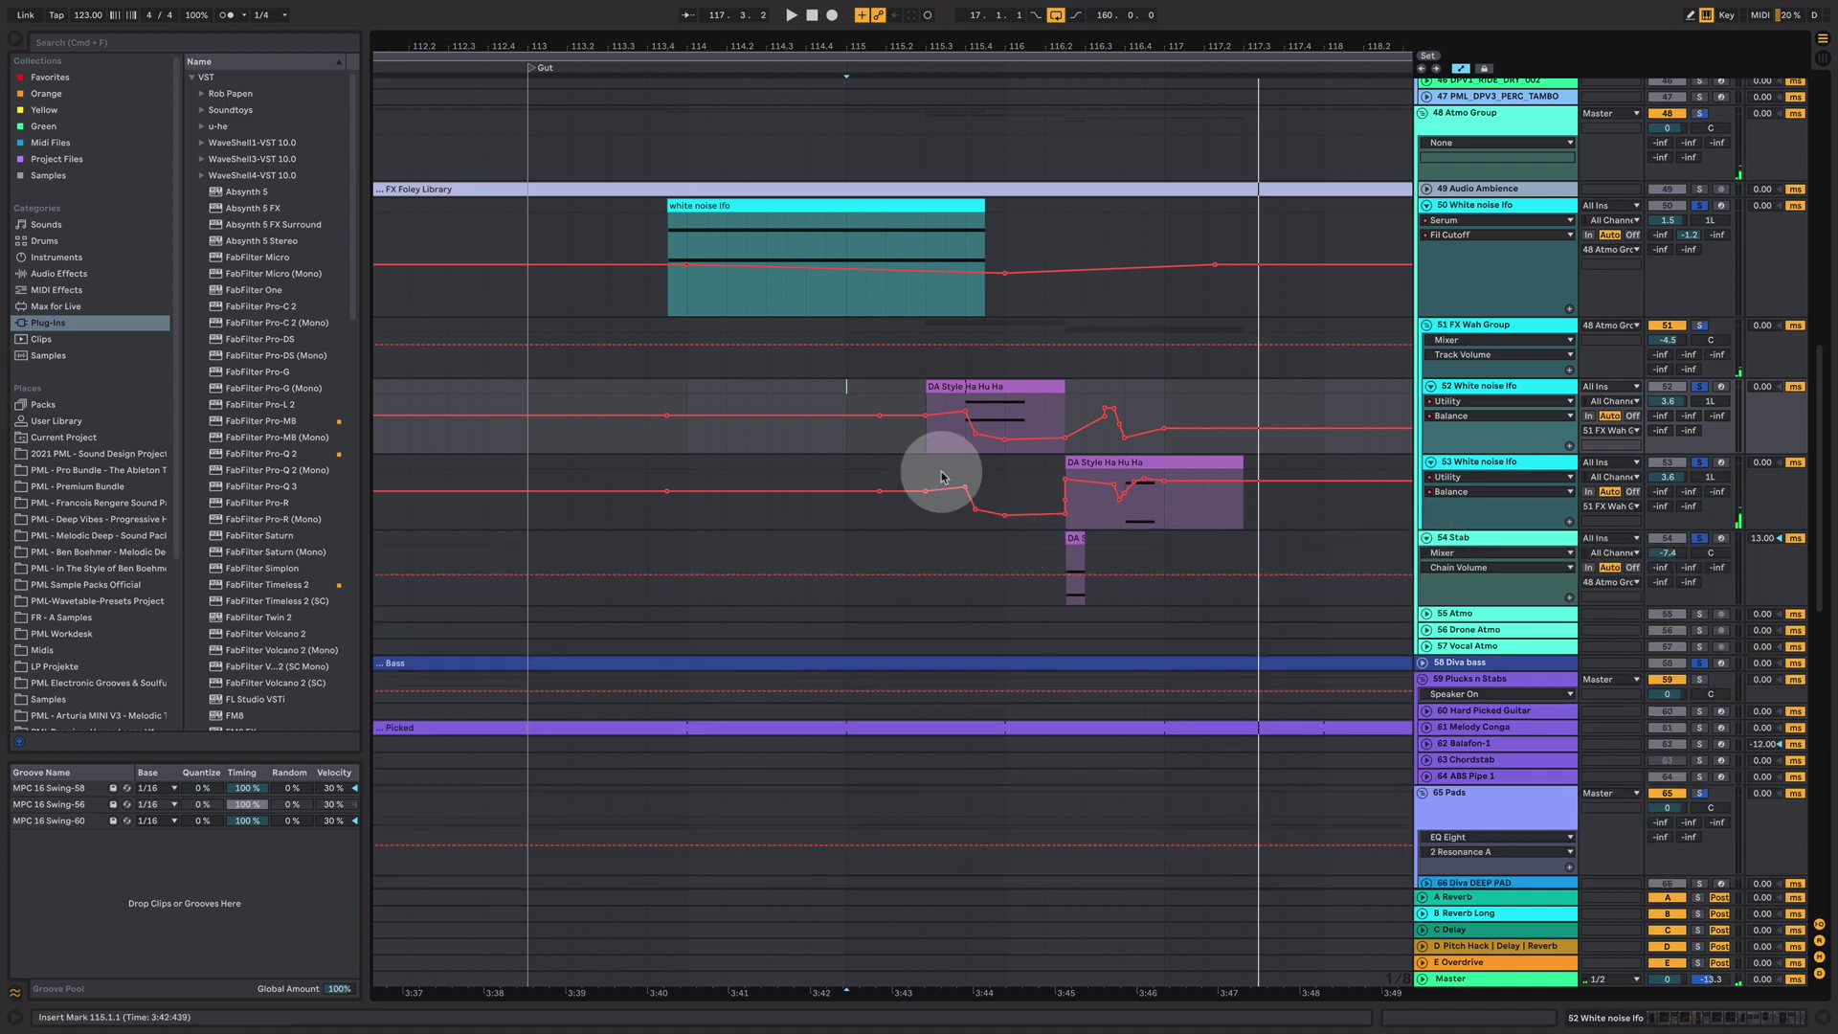
{"action": "left_click", "coordinate": [924, 466]}
{"action": "key", "text": "space"}
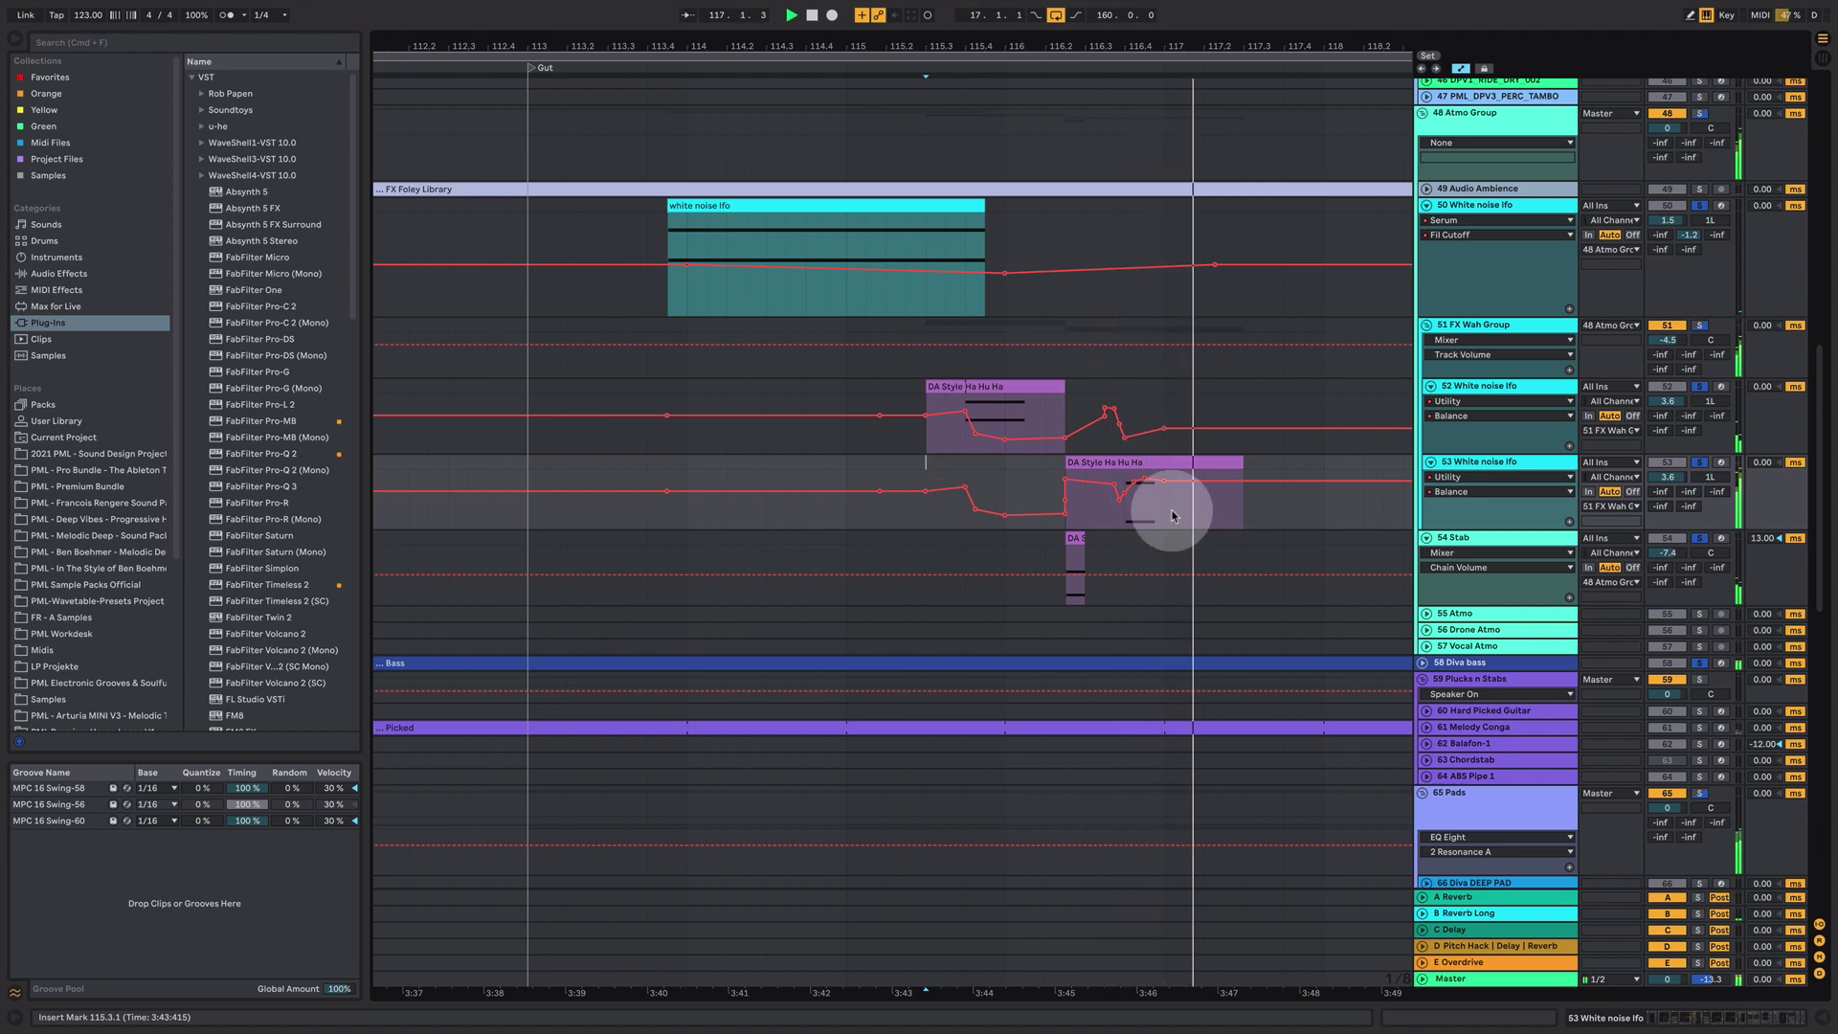
{"action": "key", "text": "space"}
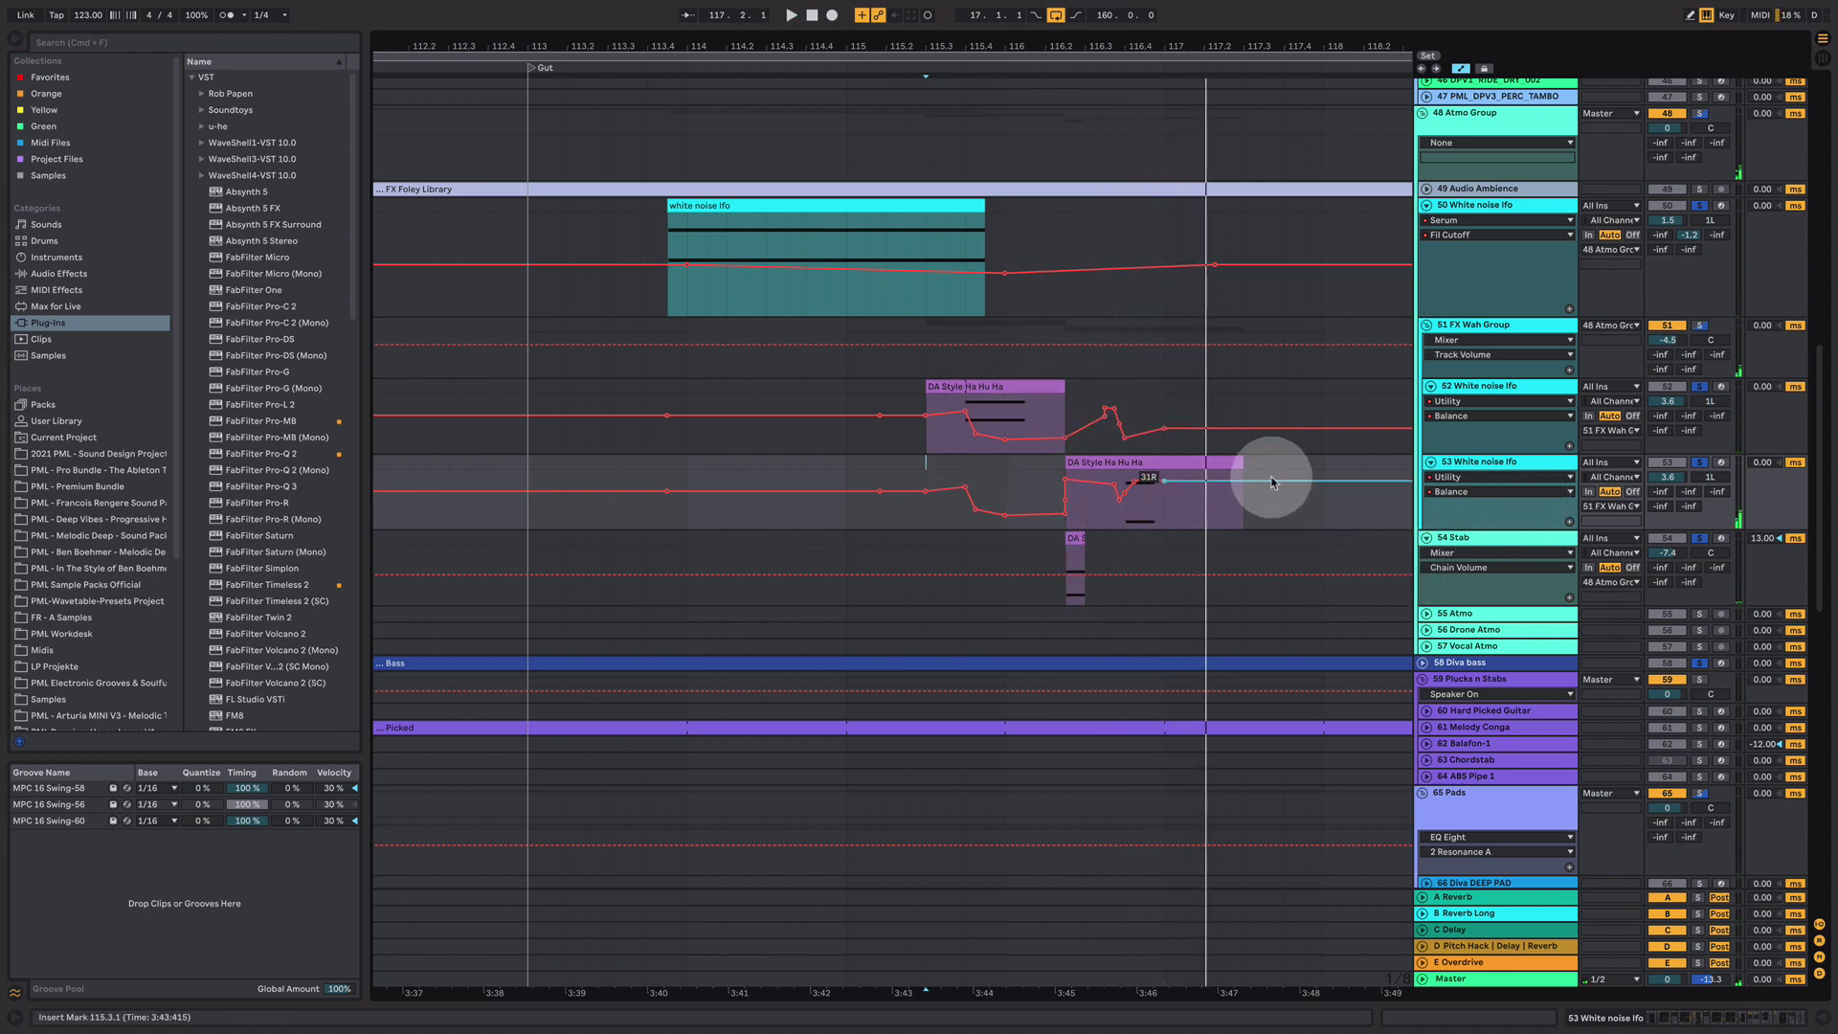
- Unfold Serum Soft Pad CENTER in the Pads group to show its Fil Cutoff automation, and solo the track
{"action": "scroll", "coordinate": [1251, 500], "scroll_direction": "down", "scroll_amount": 4}
{"action": "scroll", "coordinate": [1252, 501], "scroll_direction": "down", "scroll_amount": 4}
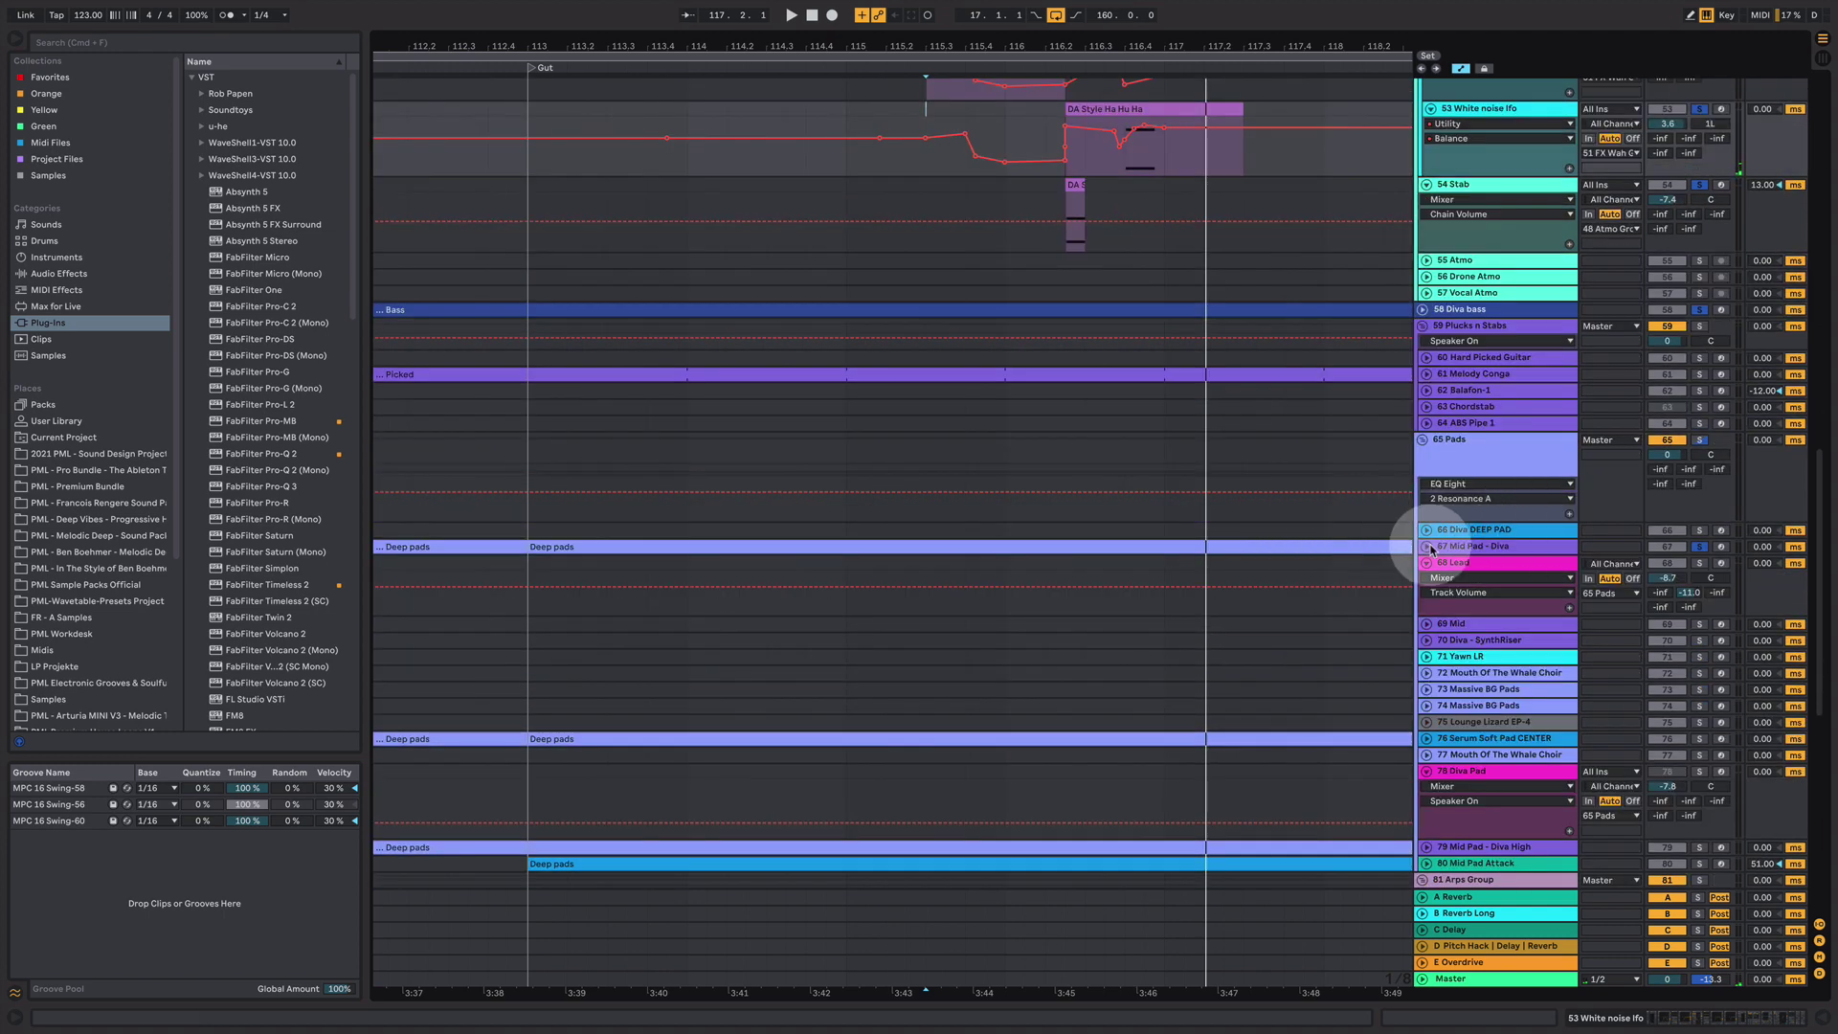
{"action": "left_click", "coordinate": [1426, 549]}
{"action": "left_click", "coordinate": [1426, 549]}
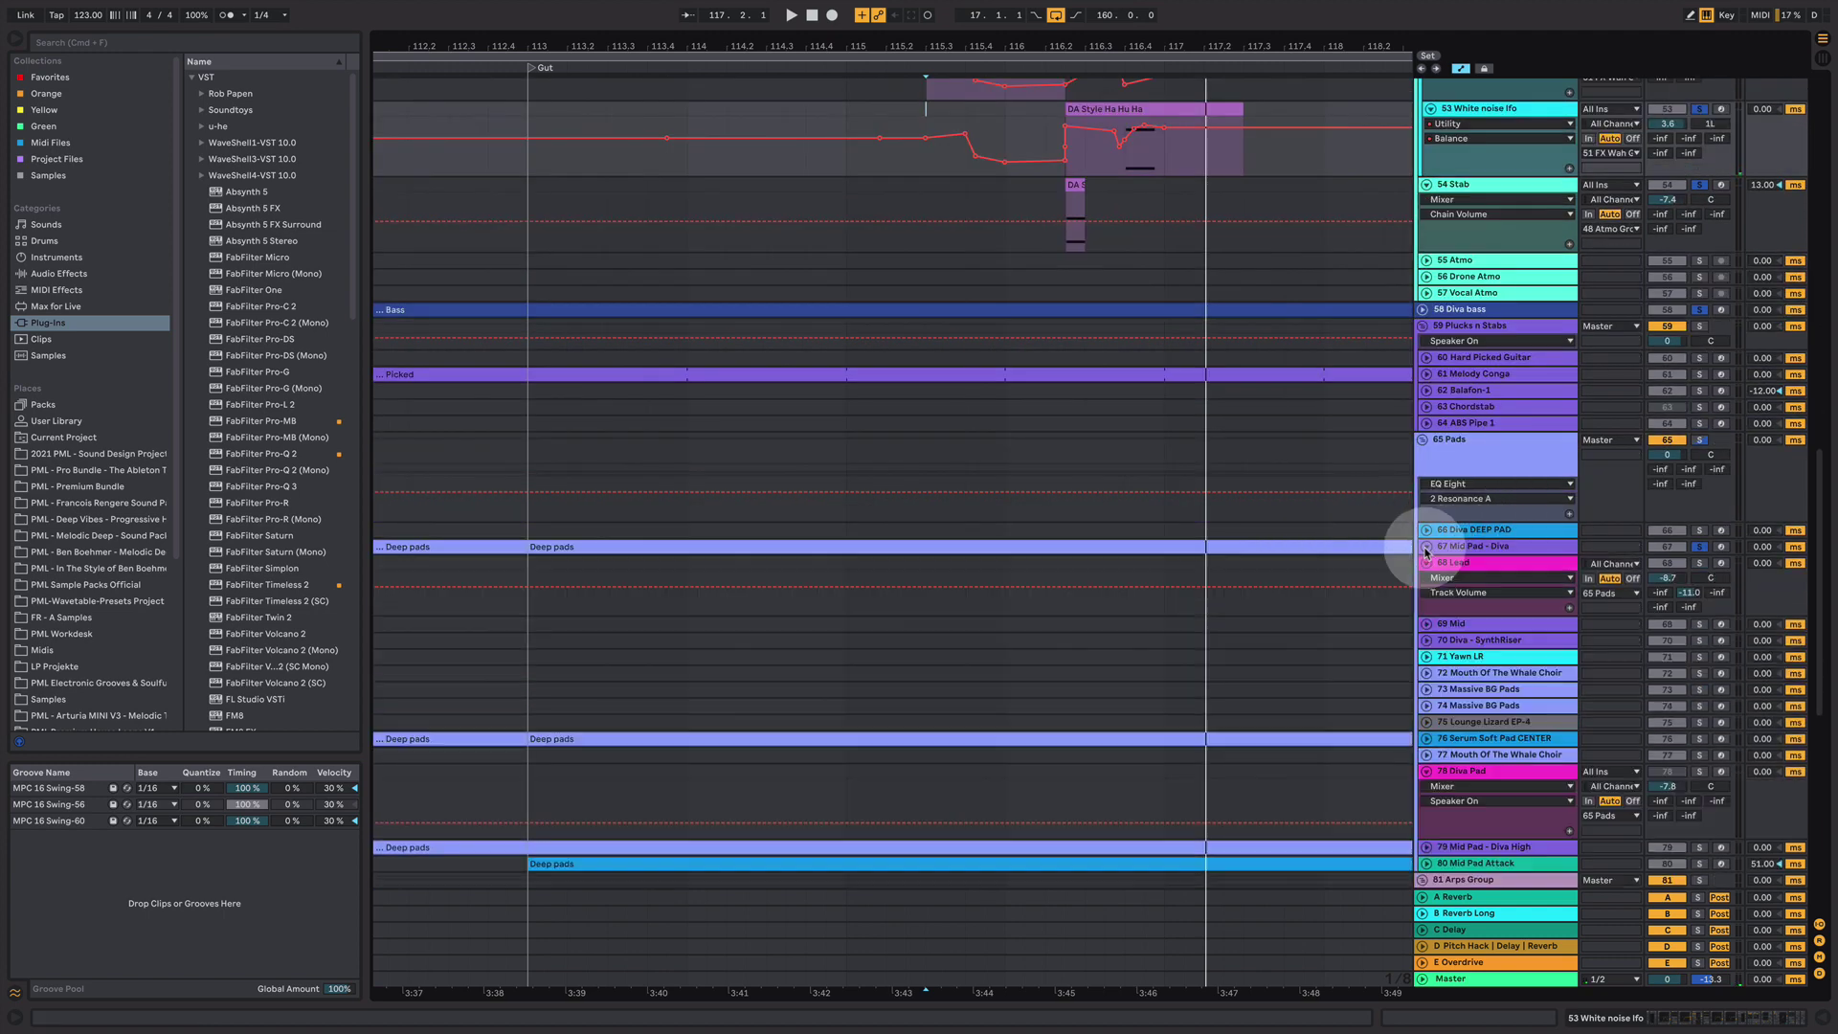
{"action": "left_click", "coordinate": [1426, 740]}
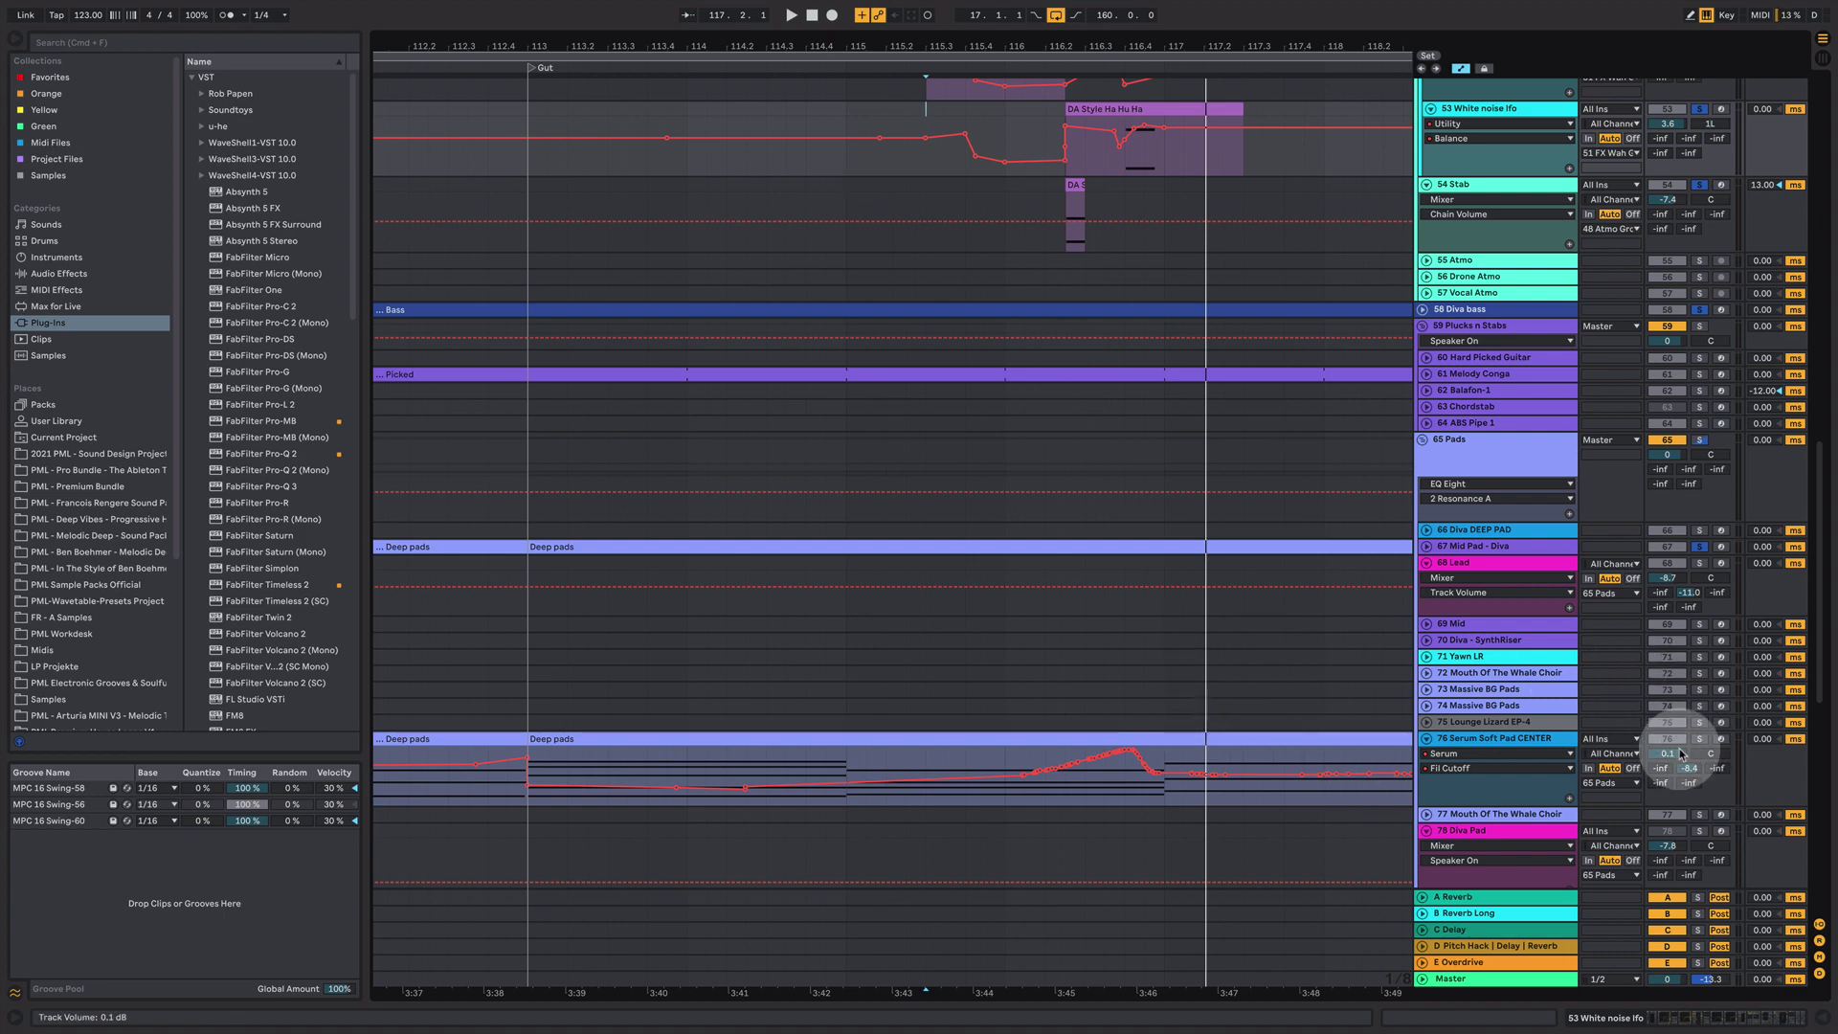
{"action": "scroll", "coordinate": [1174, 578], "scroll_direction": "up", "scroll_amount": 5}
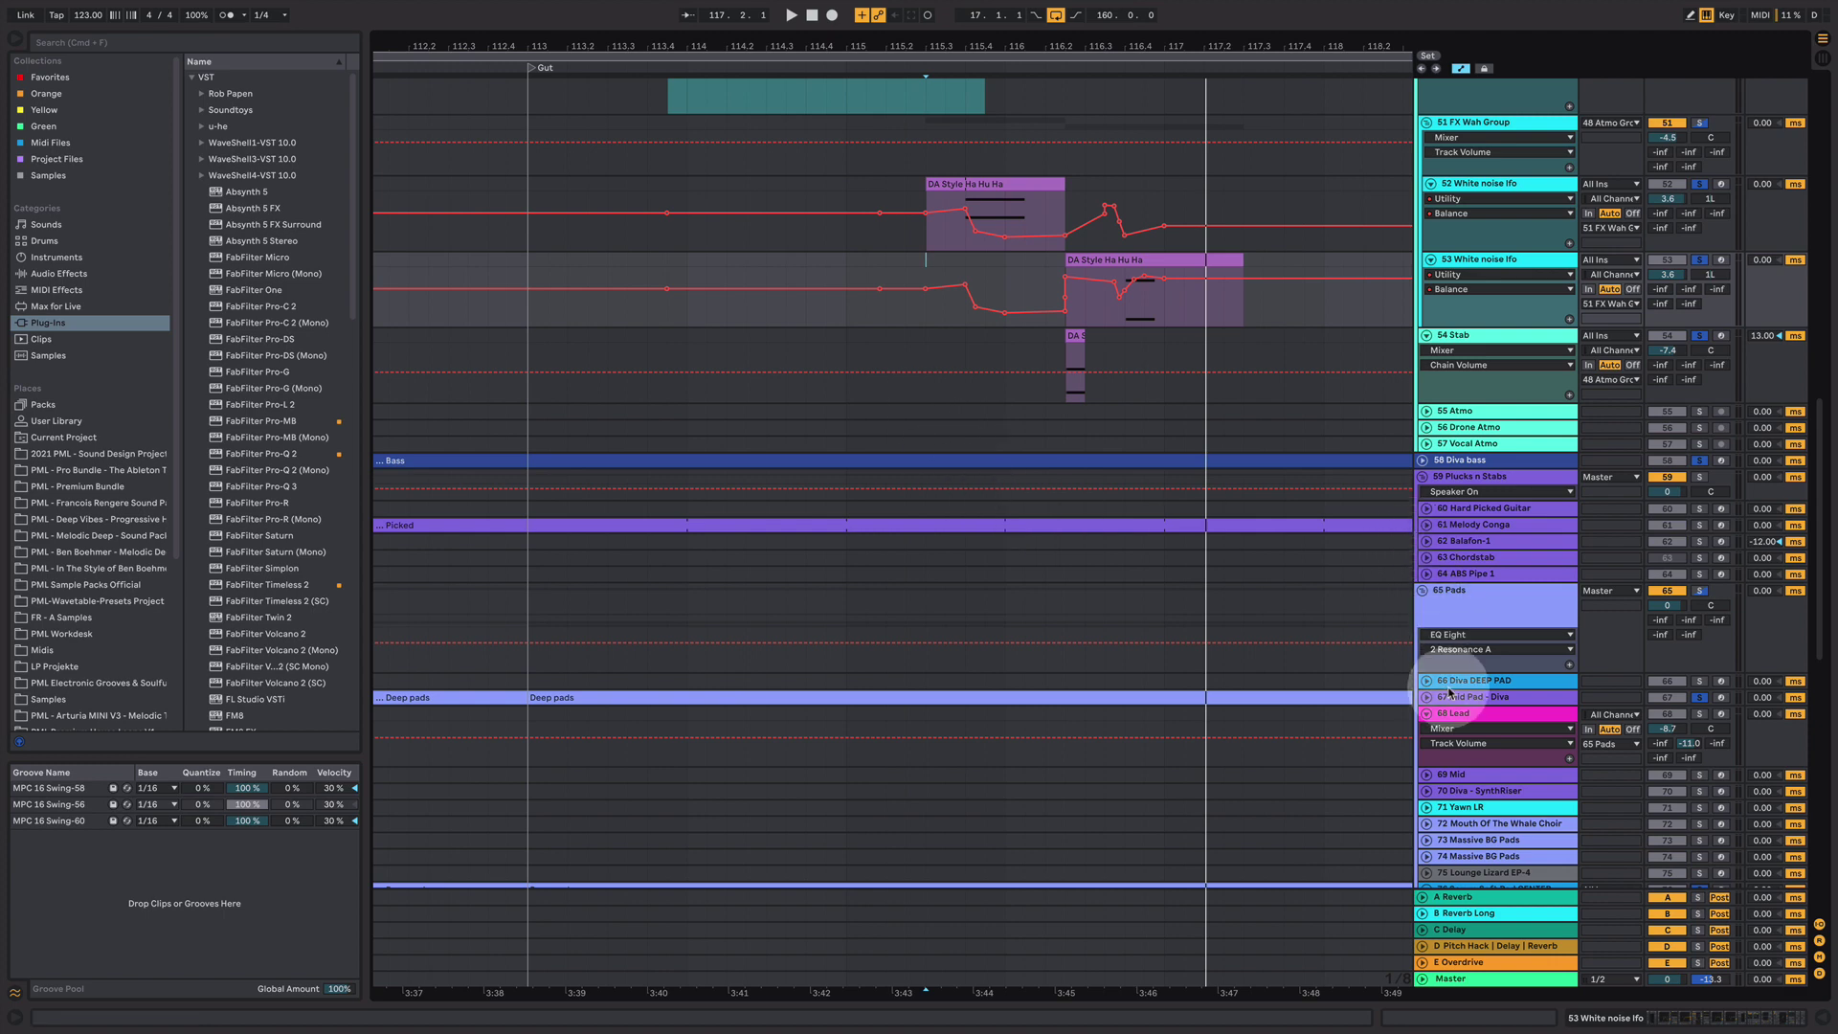
- Fold the Stab track and play all soloed layers from the Gut marker at 113.1.1, following them down to the Arps Group
{"action": "left_click", "coordinate": [1424, 337]}
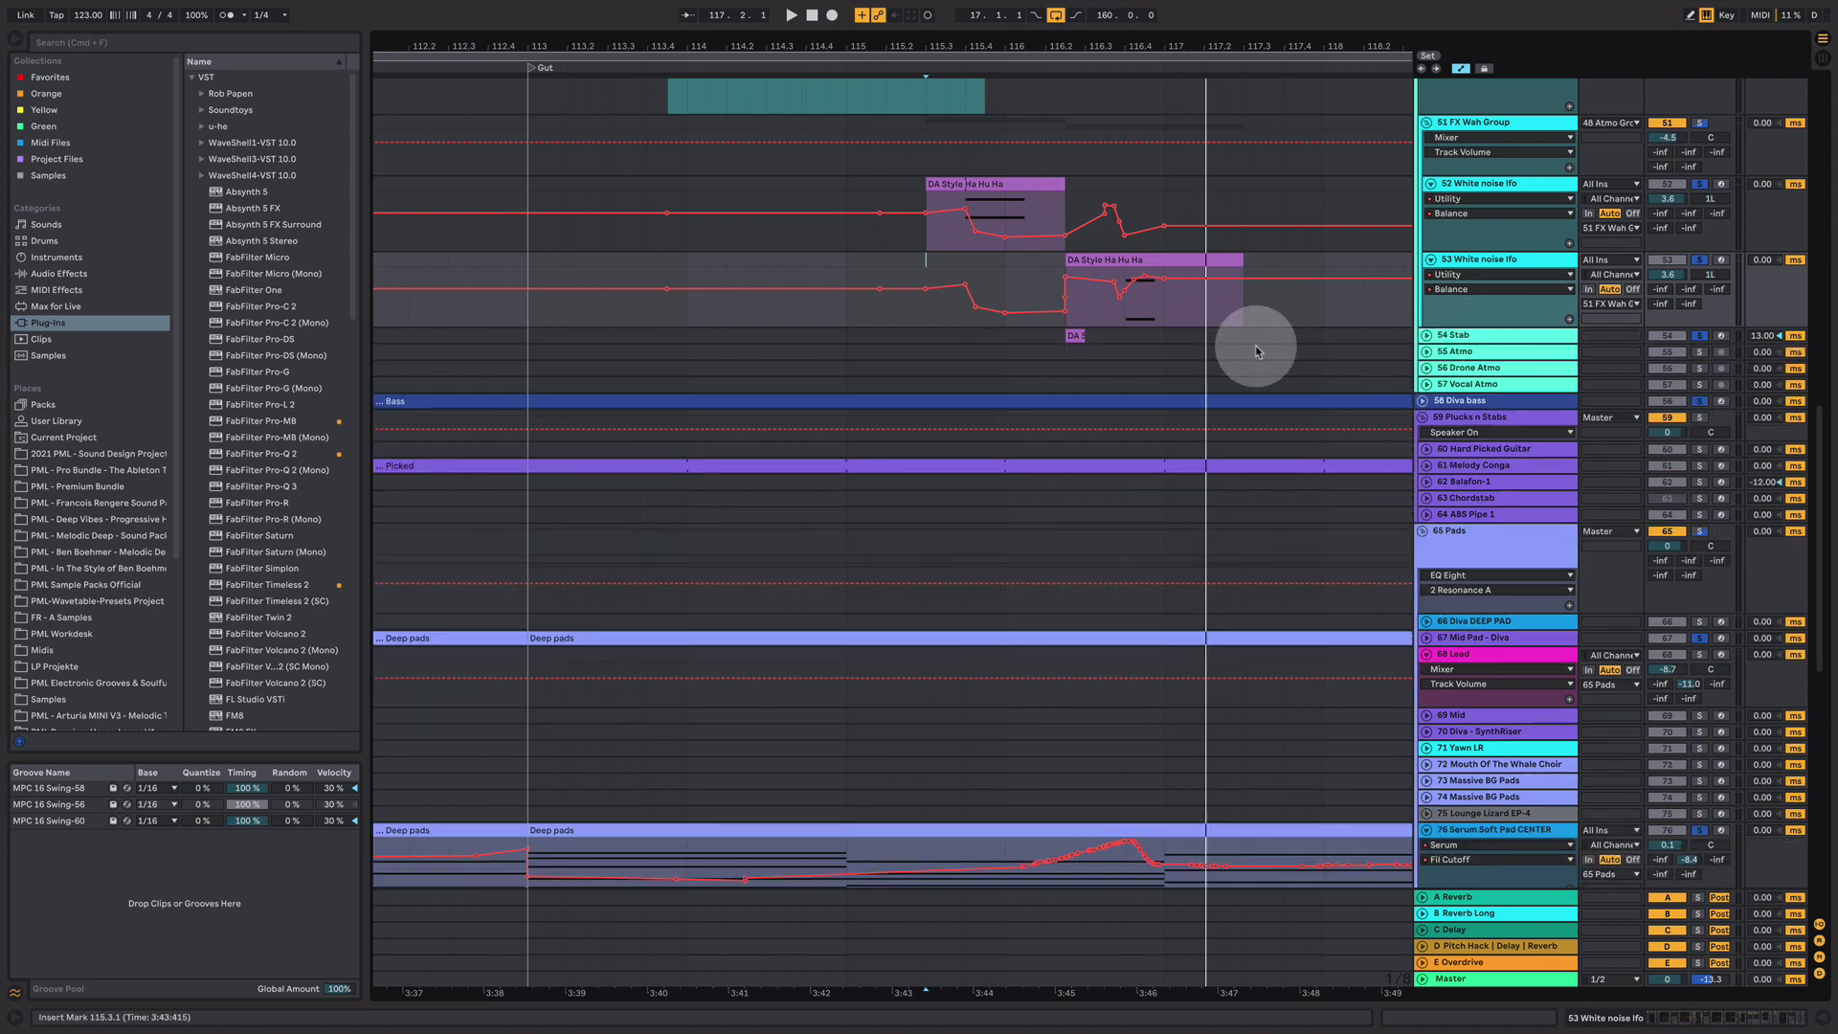
{"action": "scroll", "coordinate": [841, 463], "scroll_direction": "up", "scroll_amount": 6}
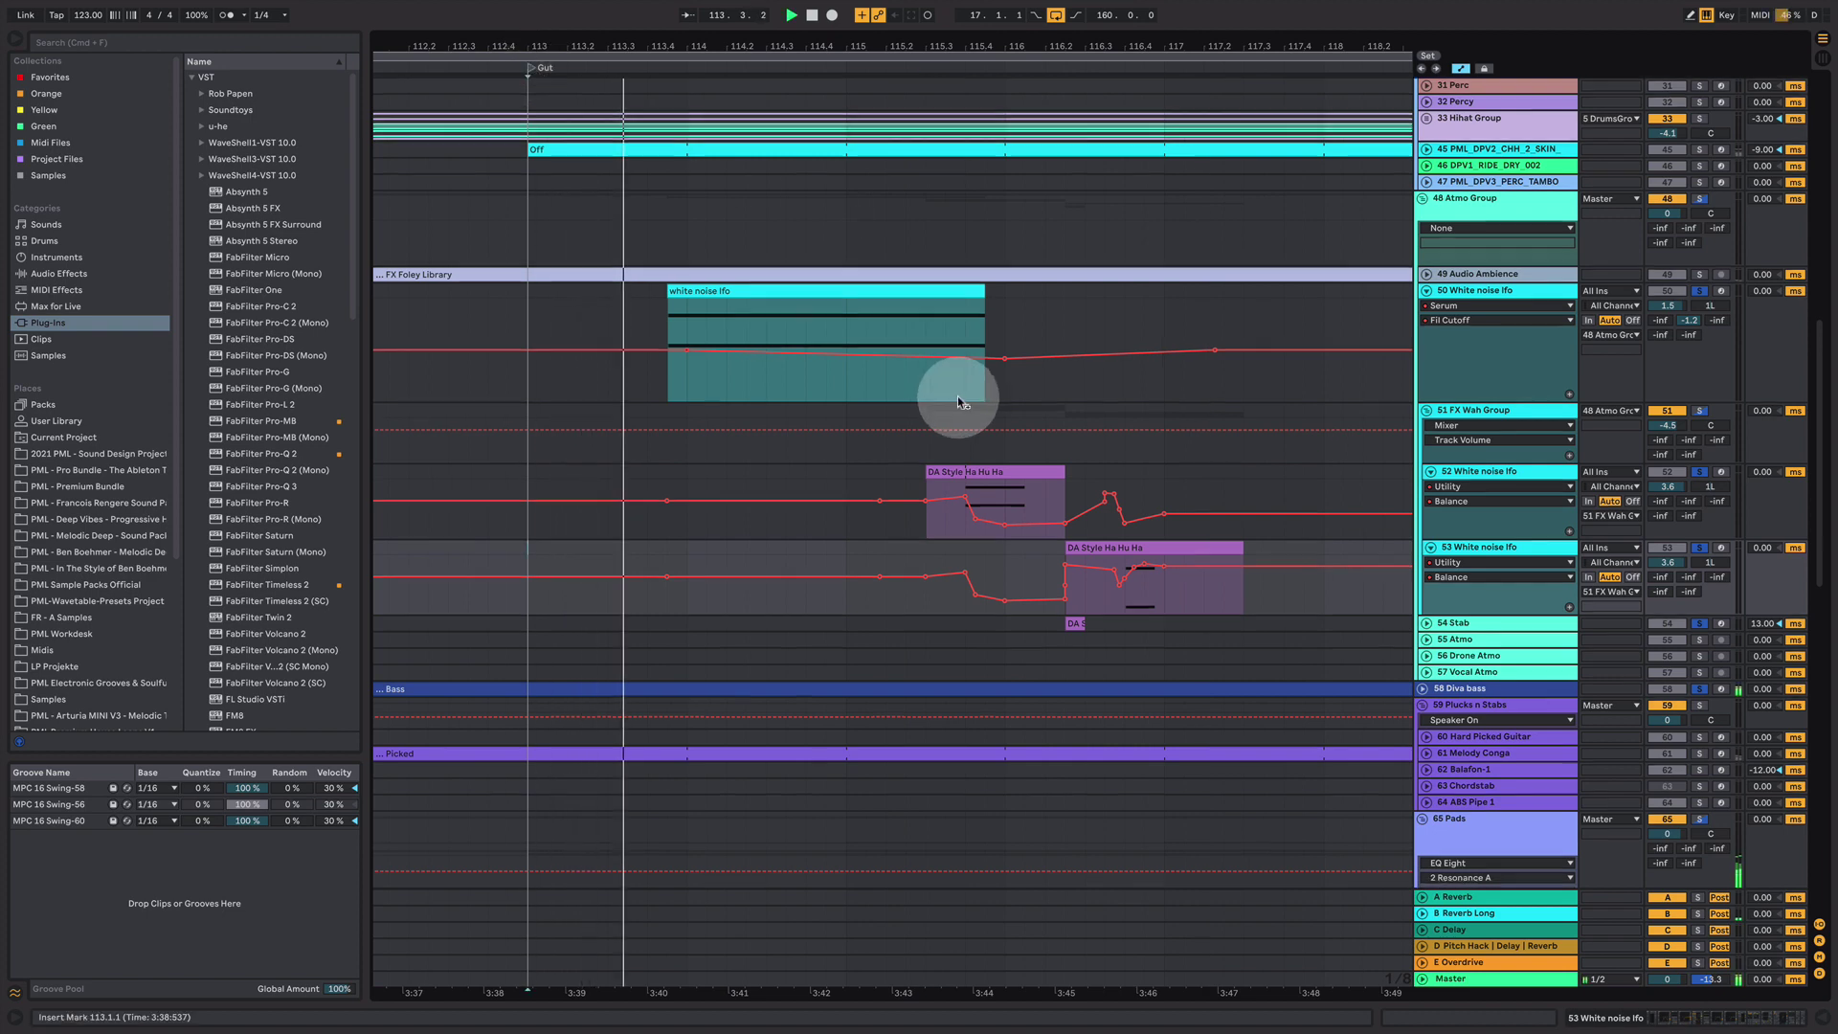
{"action": "scroll", "coordinate": [1043, 440], "scroll_direction": "down", "scroll_amount": 3}
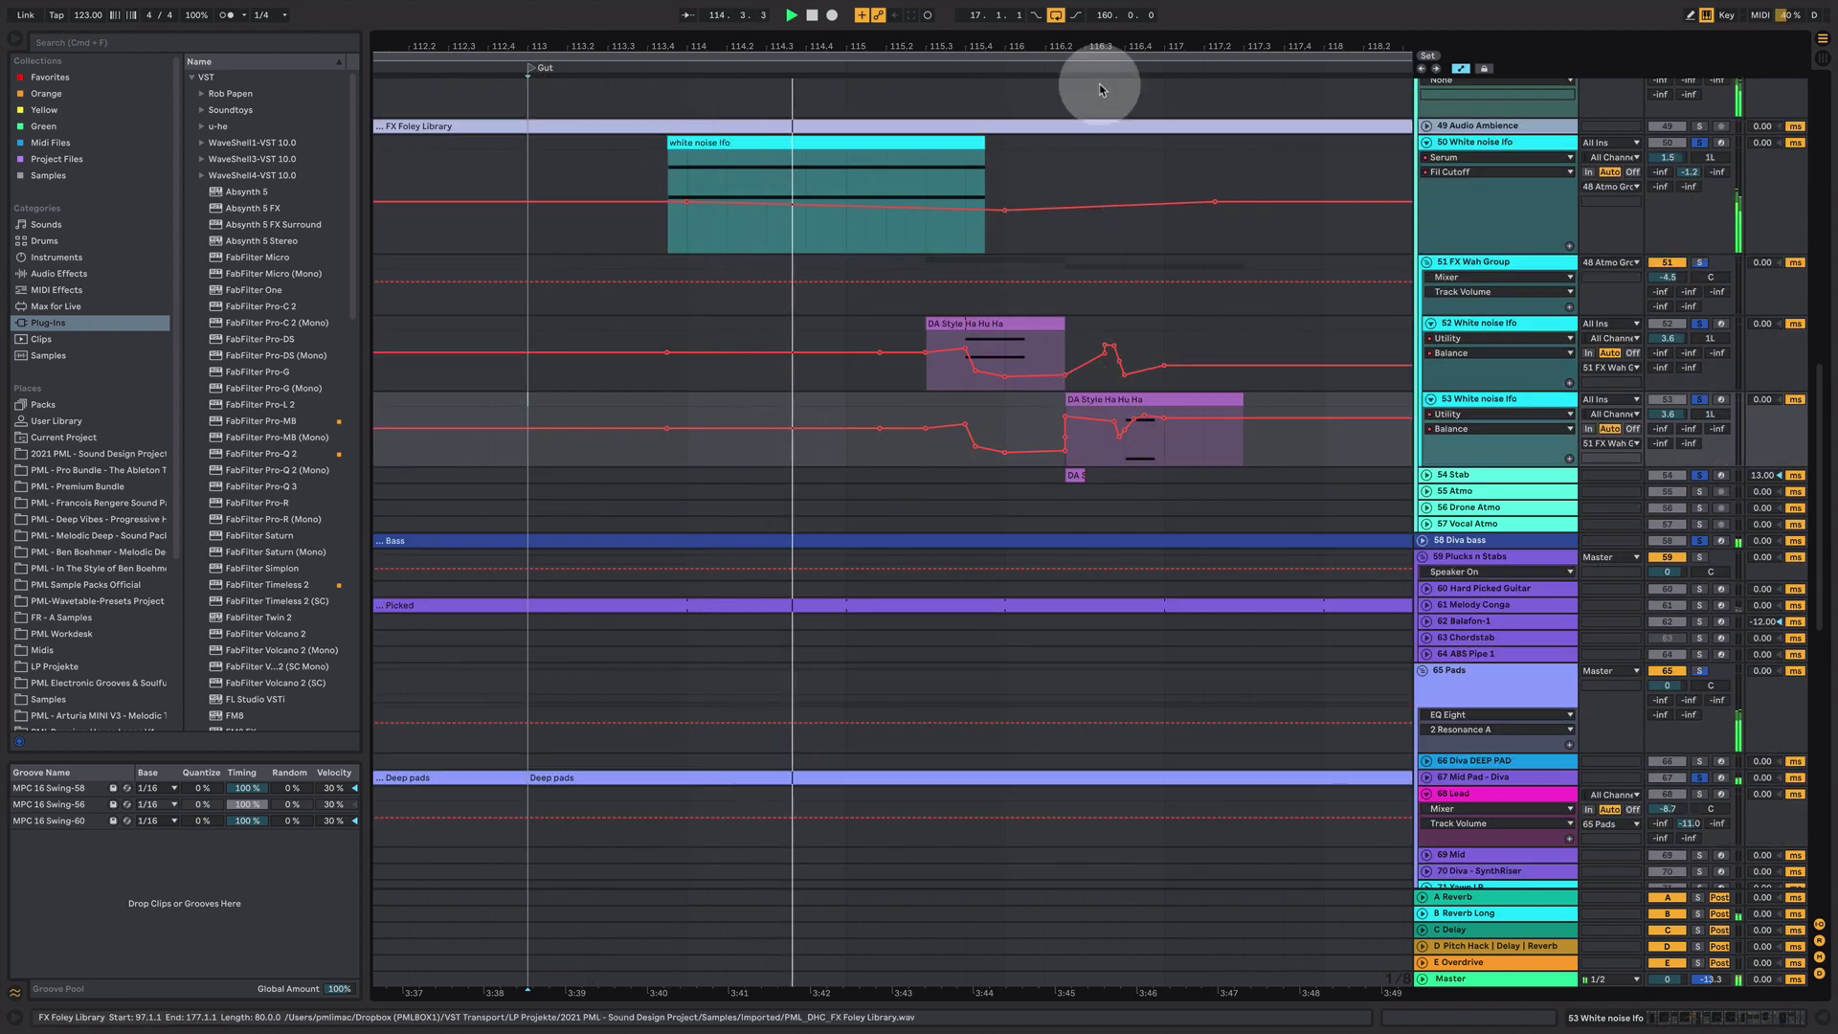
{"action": "left_click_drag", "start_coordinate": [1107, 48], "coordinate": [1030, 27]}
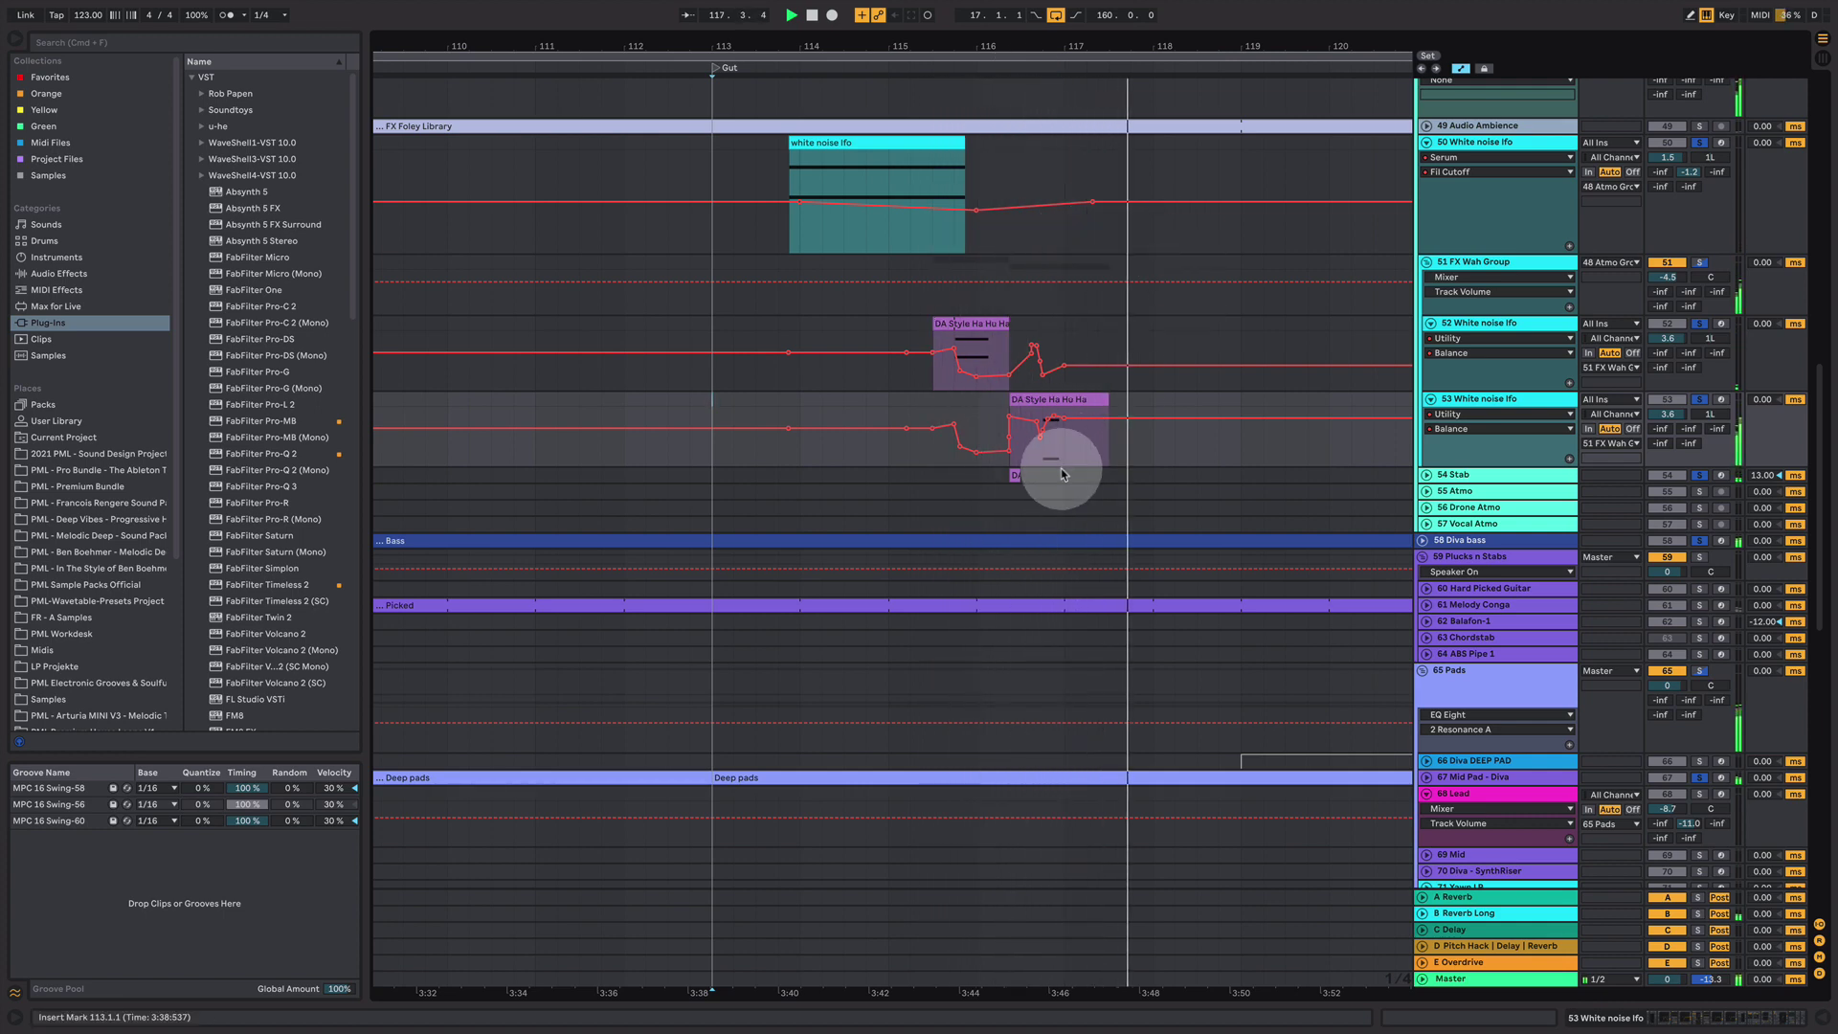
{"action": "scroll", "coordinate": [1098, 341], "scroll_direction": "down", "scroll_amount": 5}
{"action": "left_click_drag", "start_coordinate": [1116, 42], "coordinate": [1116, 22]}
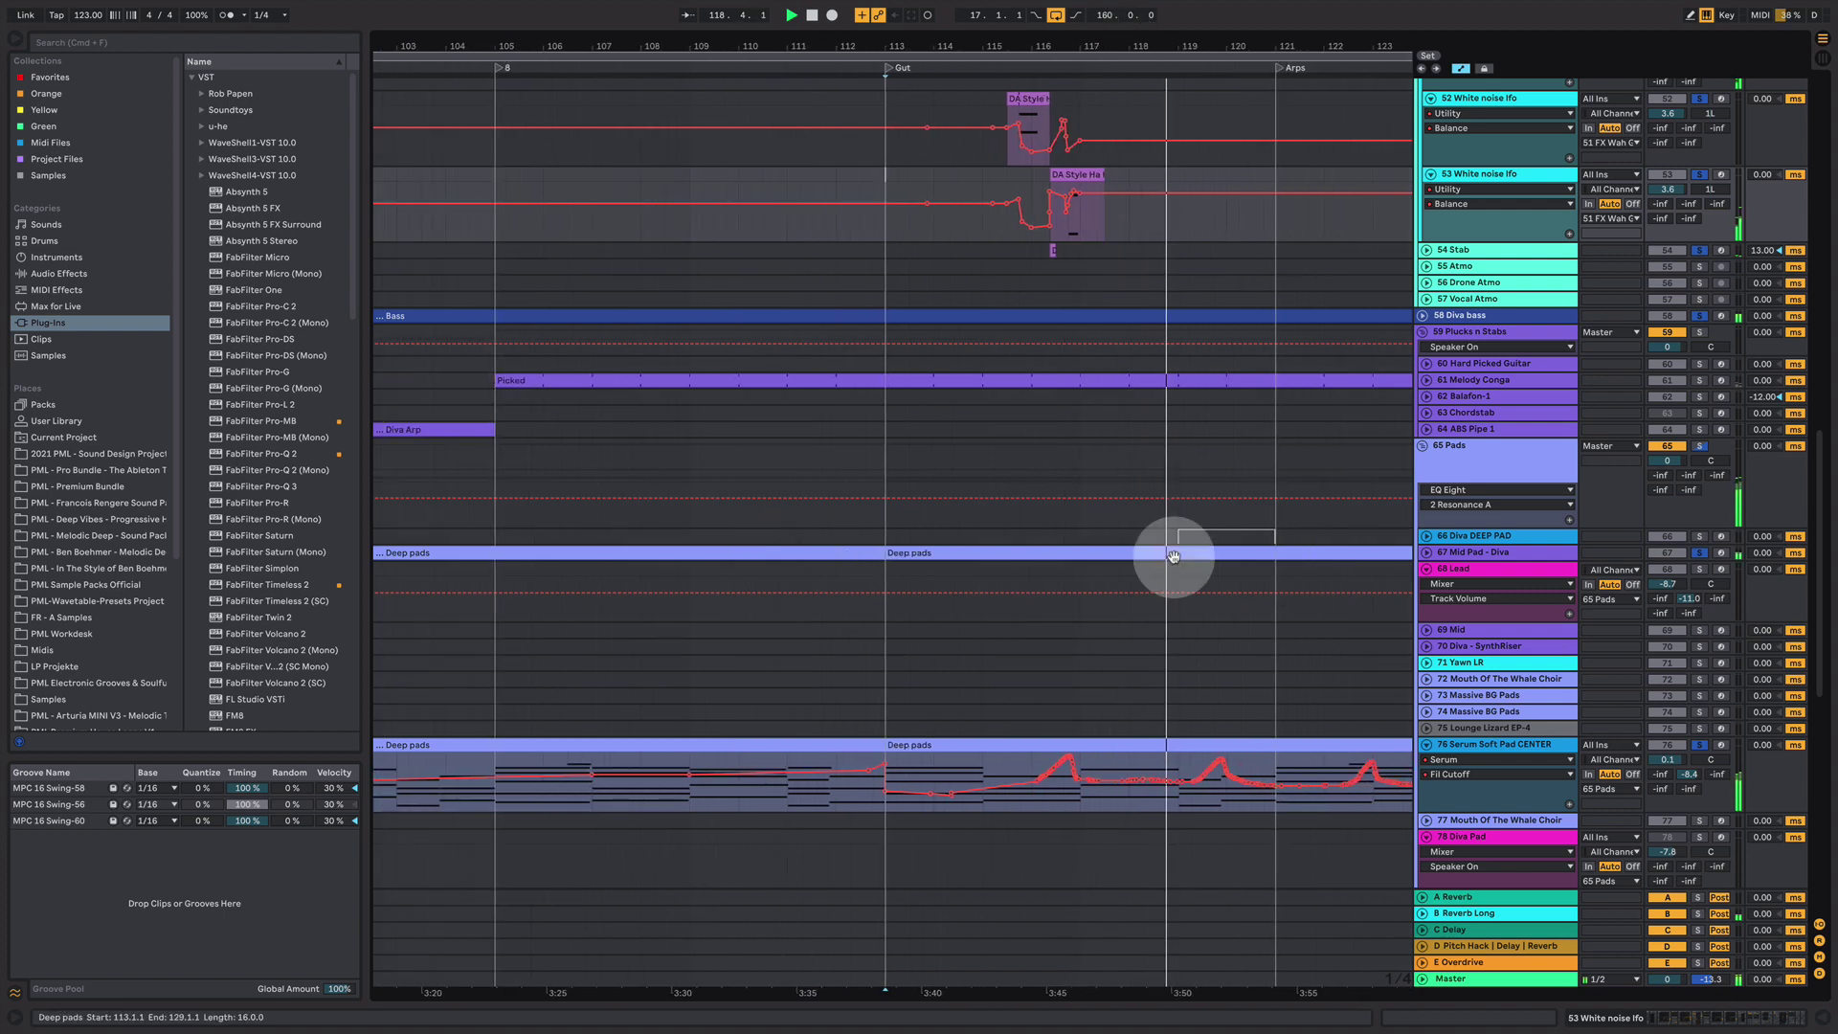
{"action": "scroll", "coordinate": [1176, 549], "scroll_direction": "down", "scroll_amount": 2}
{"action": "scroll", "coordinate": [1174, 549], "scroll_direction": "down", "scroll_amount": 7}
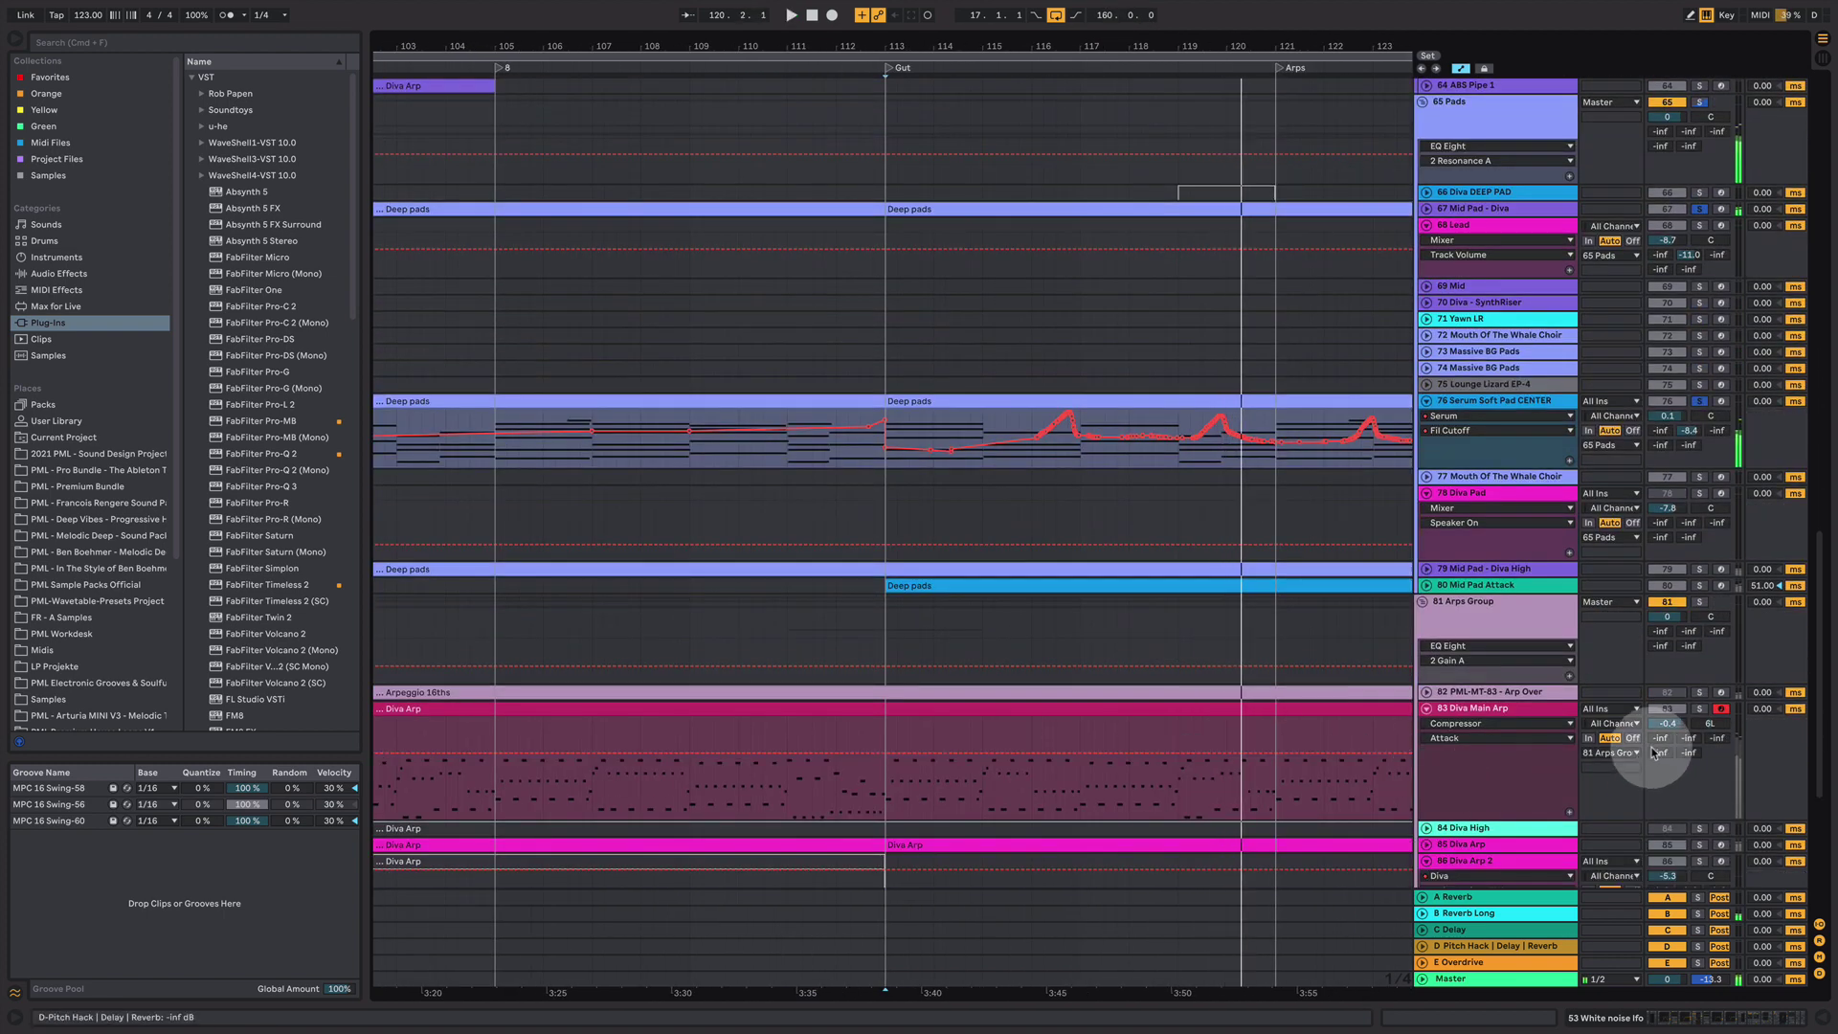
- Solo Diva Main Arp, replay from 113.1.1, and unfold Diva Arp to show its VCF1: Frequency automation
{"action": "left_click", "coordinate": [1699, 708]}
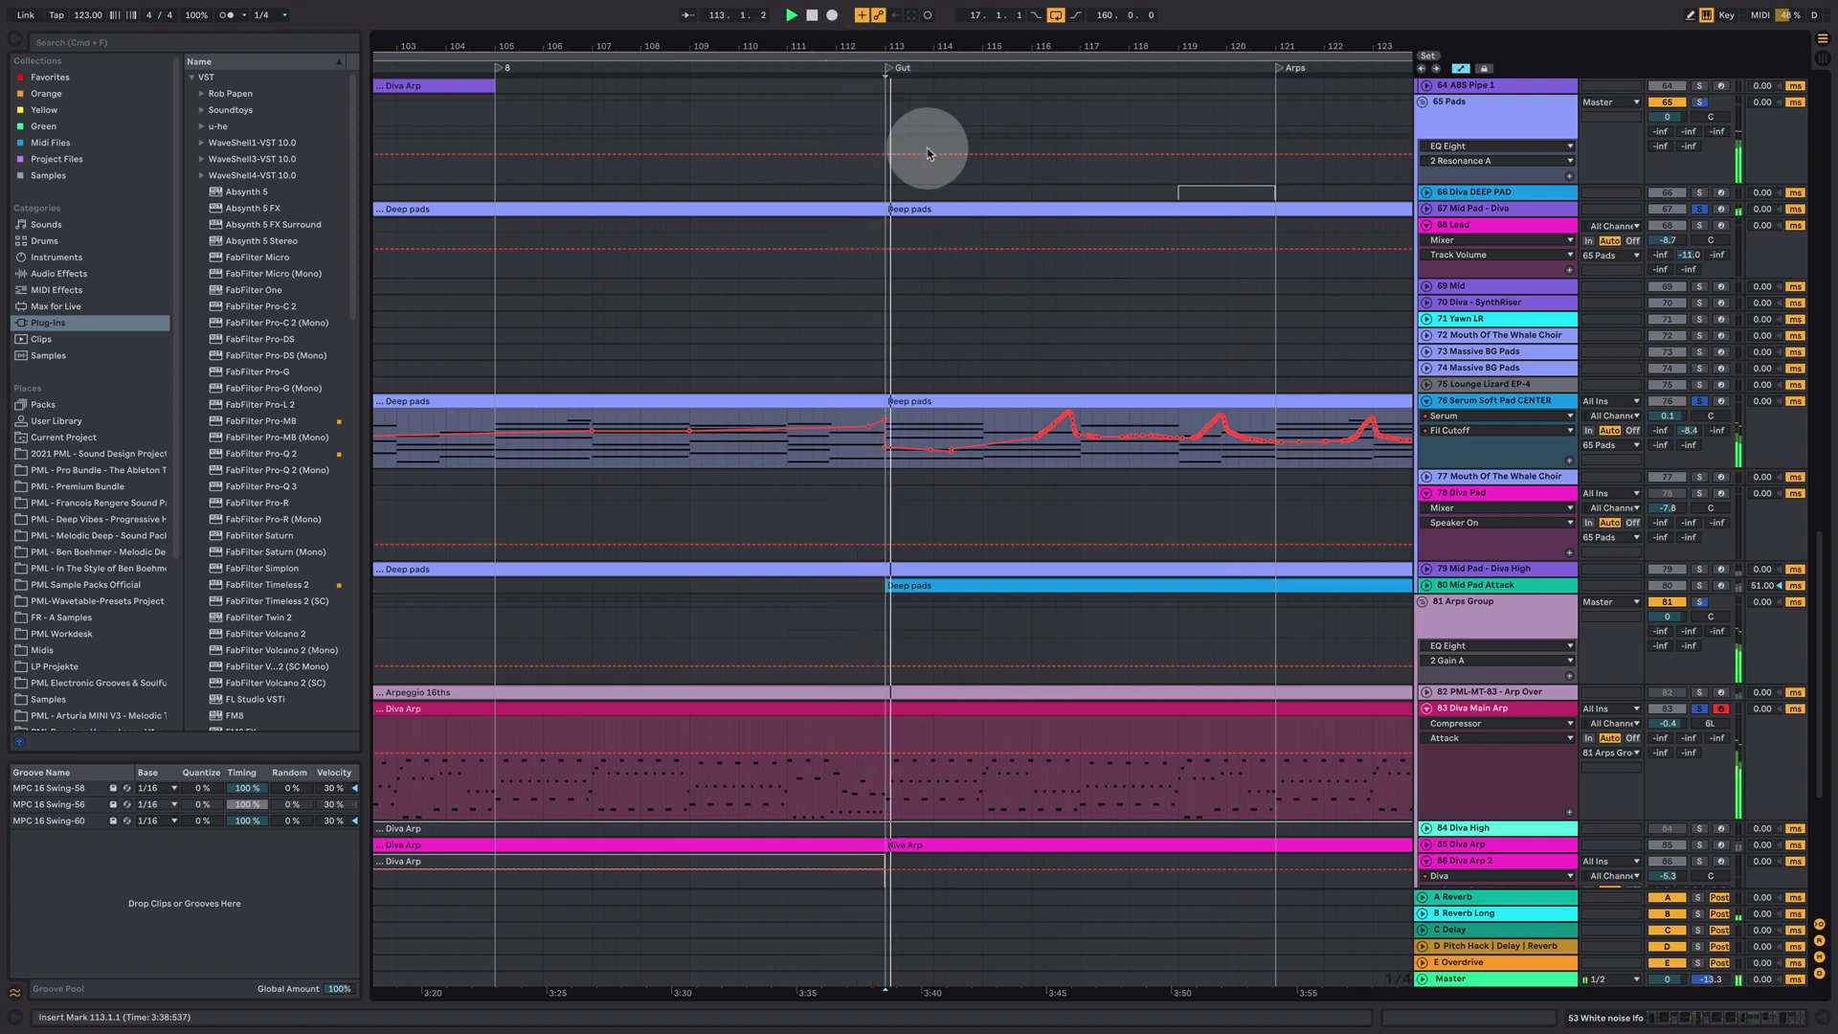
{"action": "left_click", "coordinate": [1426, 844]}
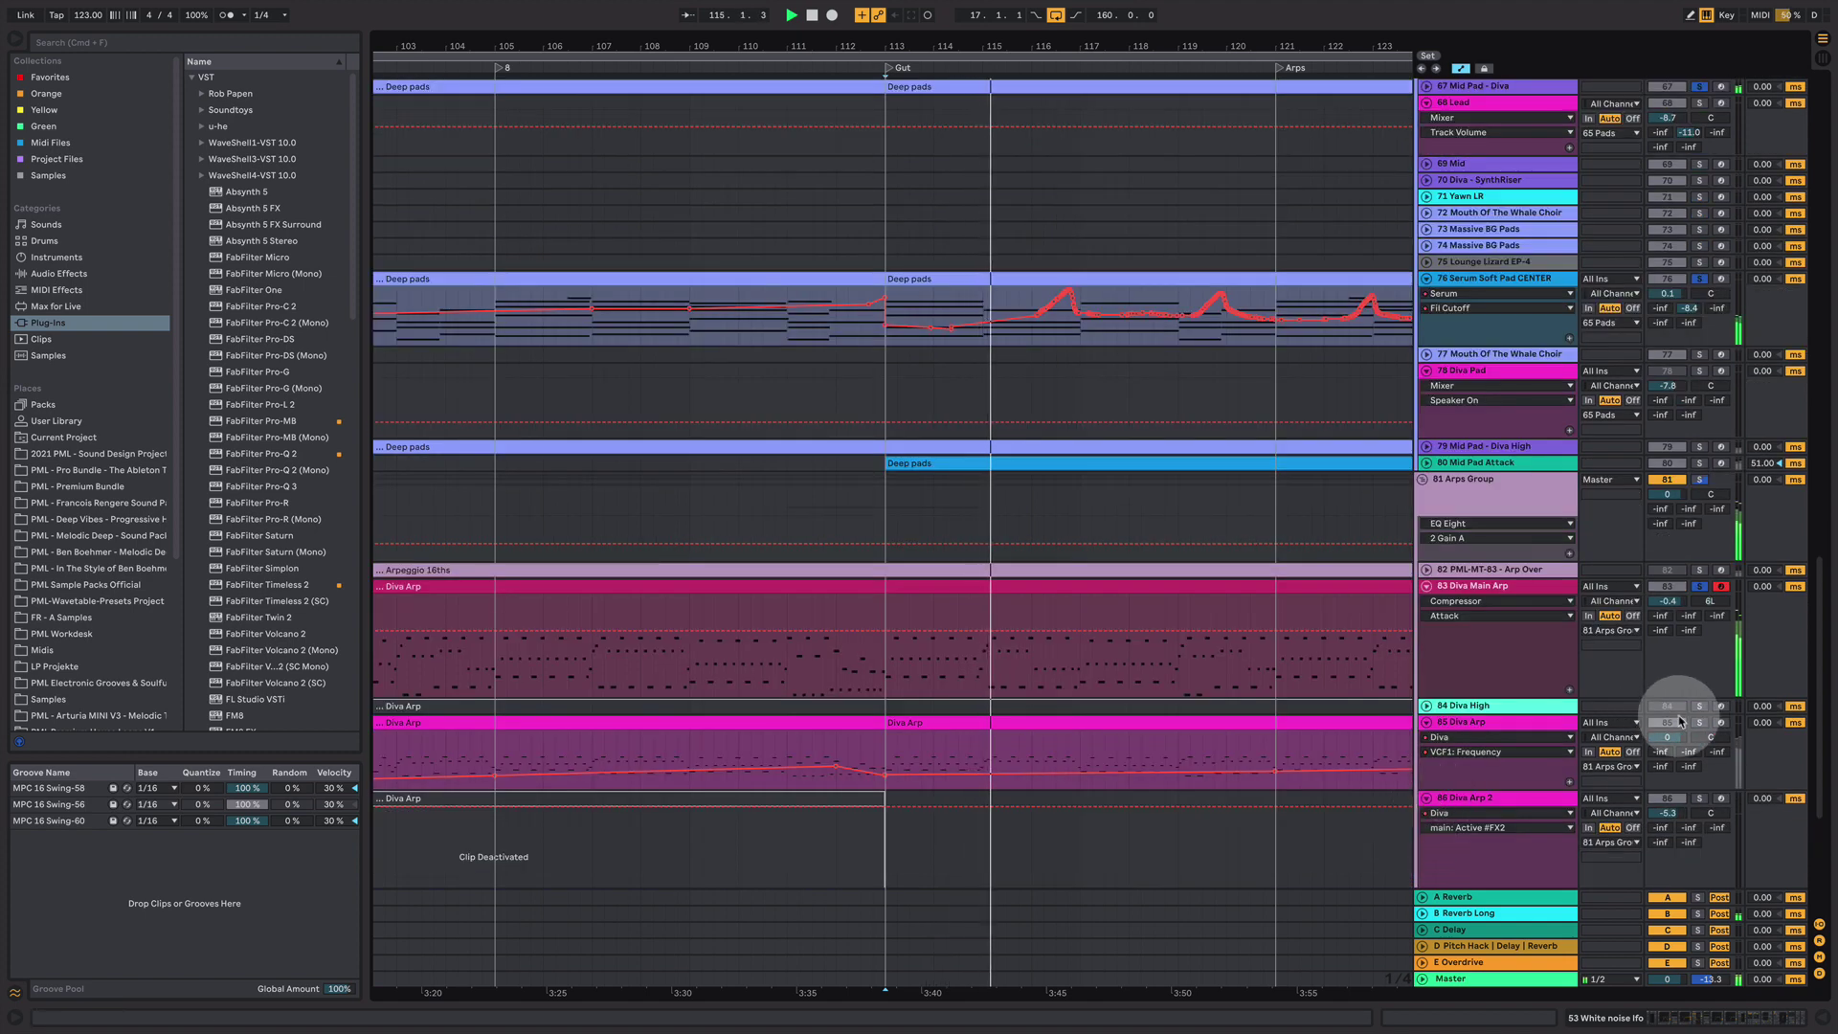
{"action": "scroll", "coordinate": [1187, 520], "scroll_direction": "up", "scroll_amount": 5}
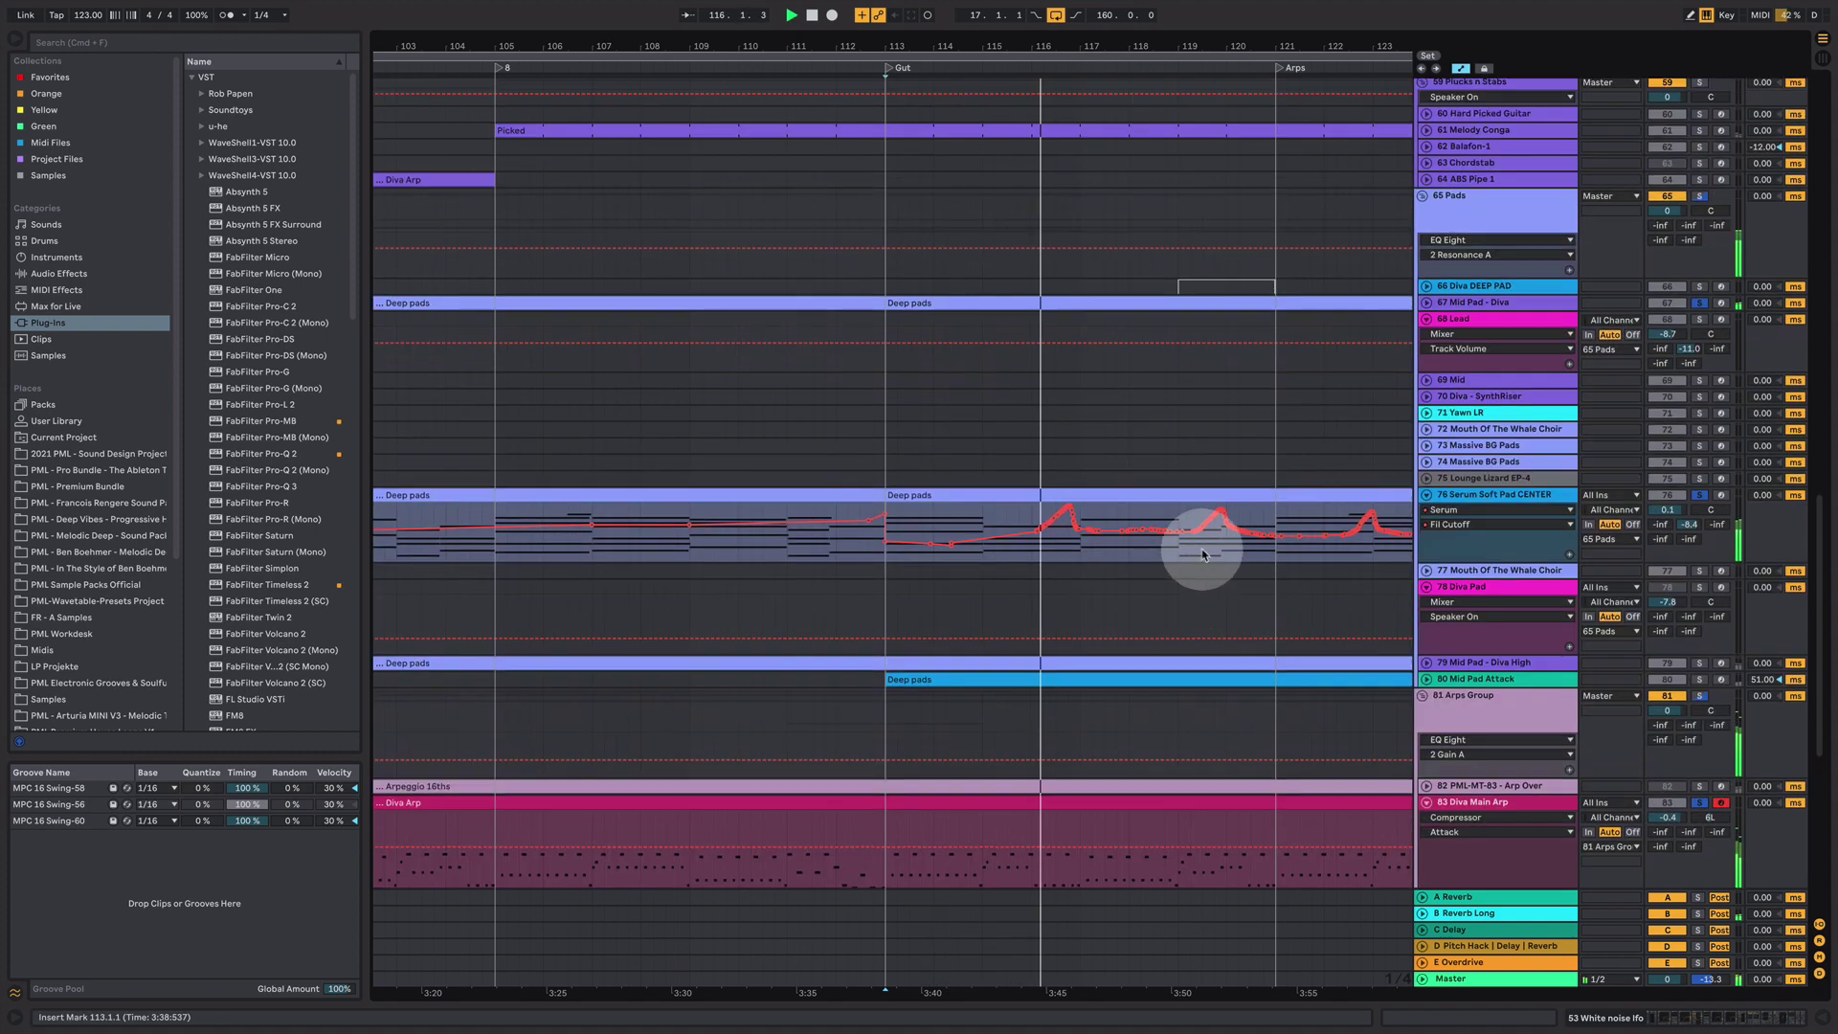
- Add the Toms and fx drum tracks to the soloed layers while the section keeps playing
{"action": "scroll", "coordinate": [1221, 542], "scroll_direction": "up", "scroll_amount": 12}
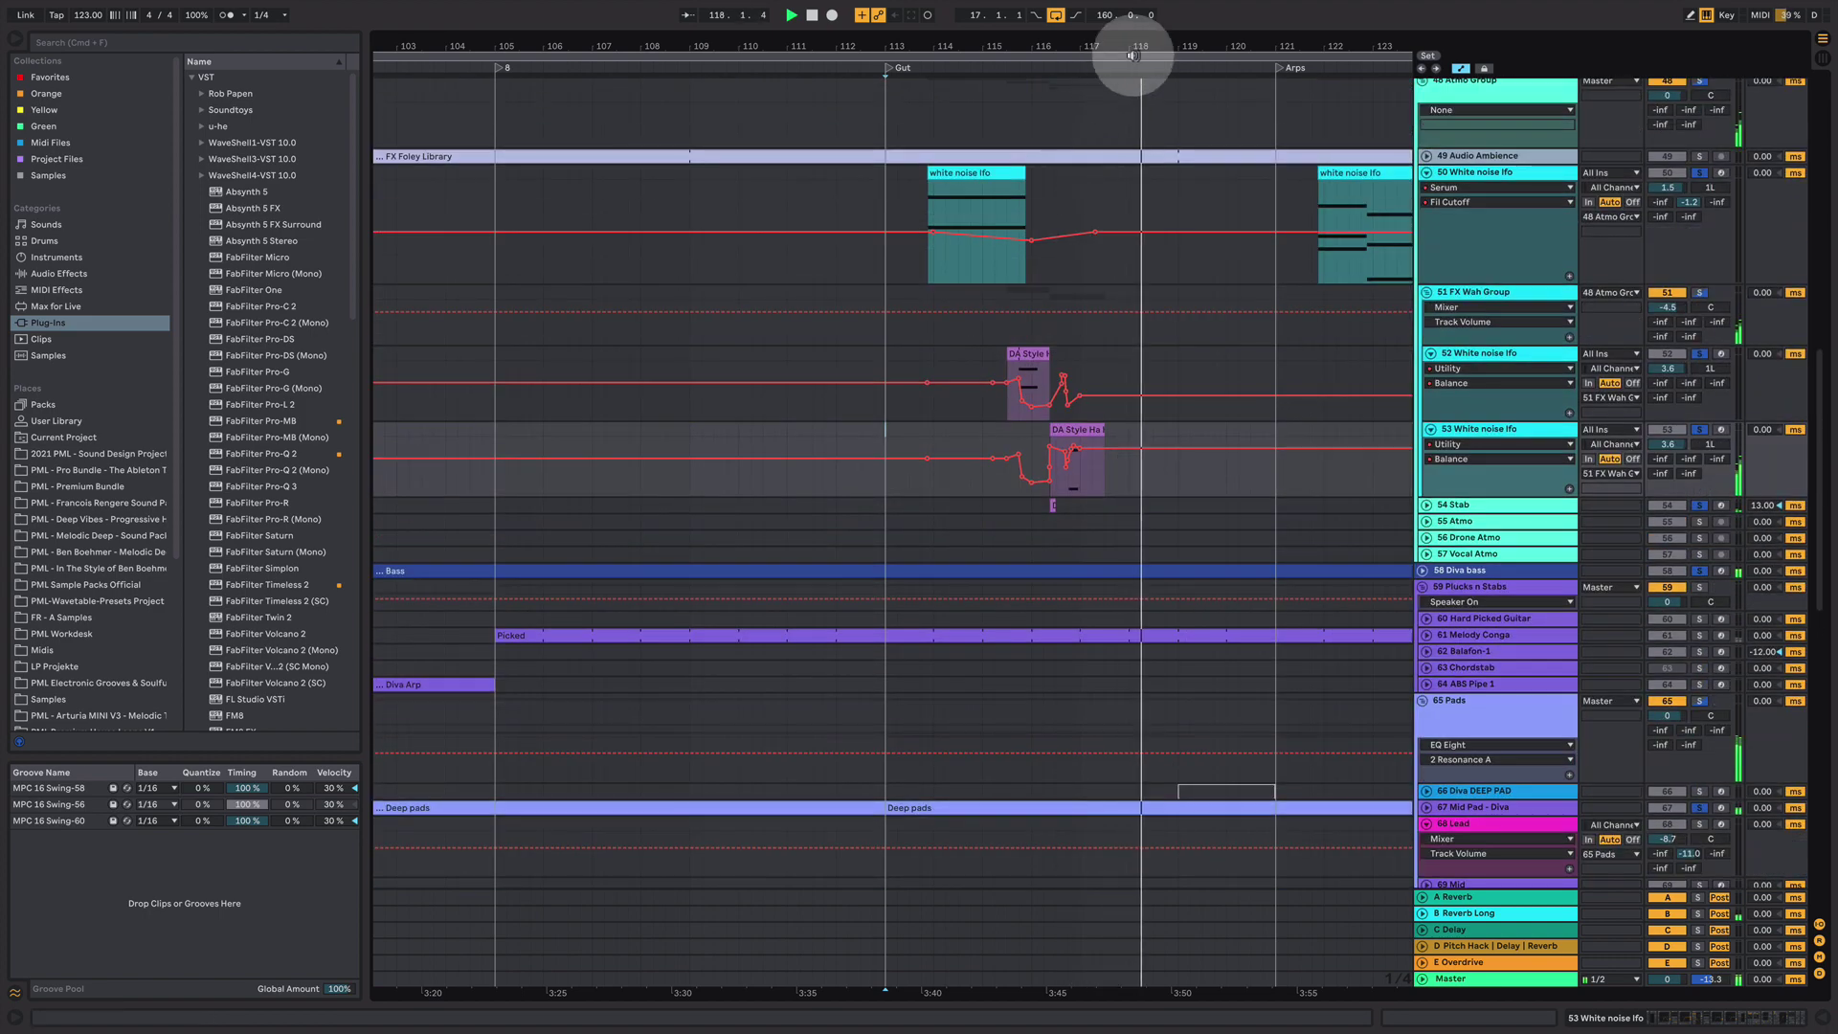
{"action": "left_click_drag", "start_coordinate": [1127, 48], "coordinate": [996, 48]}
{"action": "scroll", "coordinate": [1082, 433], "scroll_direction": "up", "scroll_amount": 8}
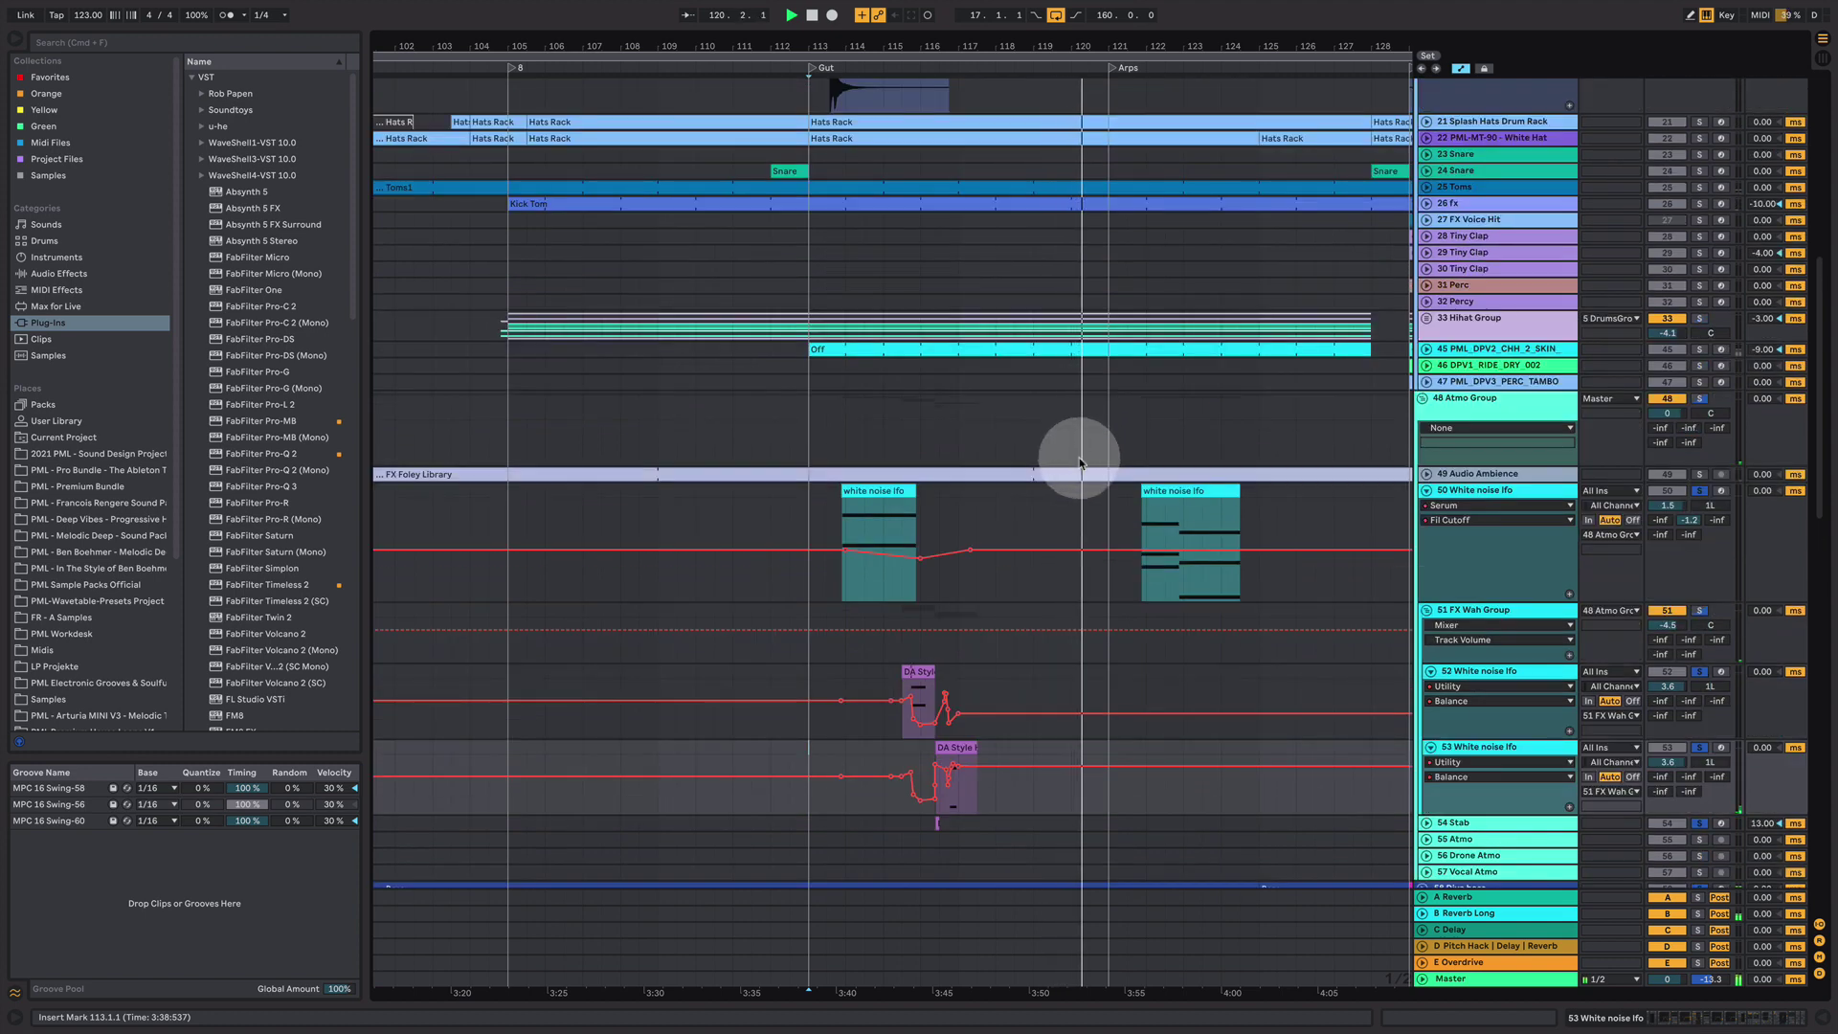
{"action": "scroll", "coordinate": [1084, 451], "scroll_direction": "up", "scroll_amount": 9}
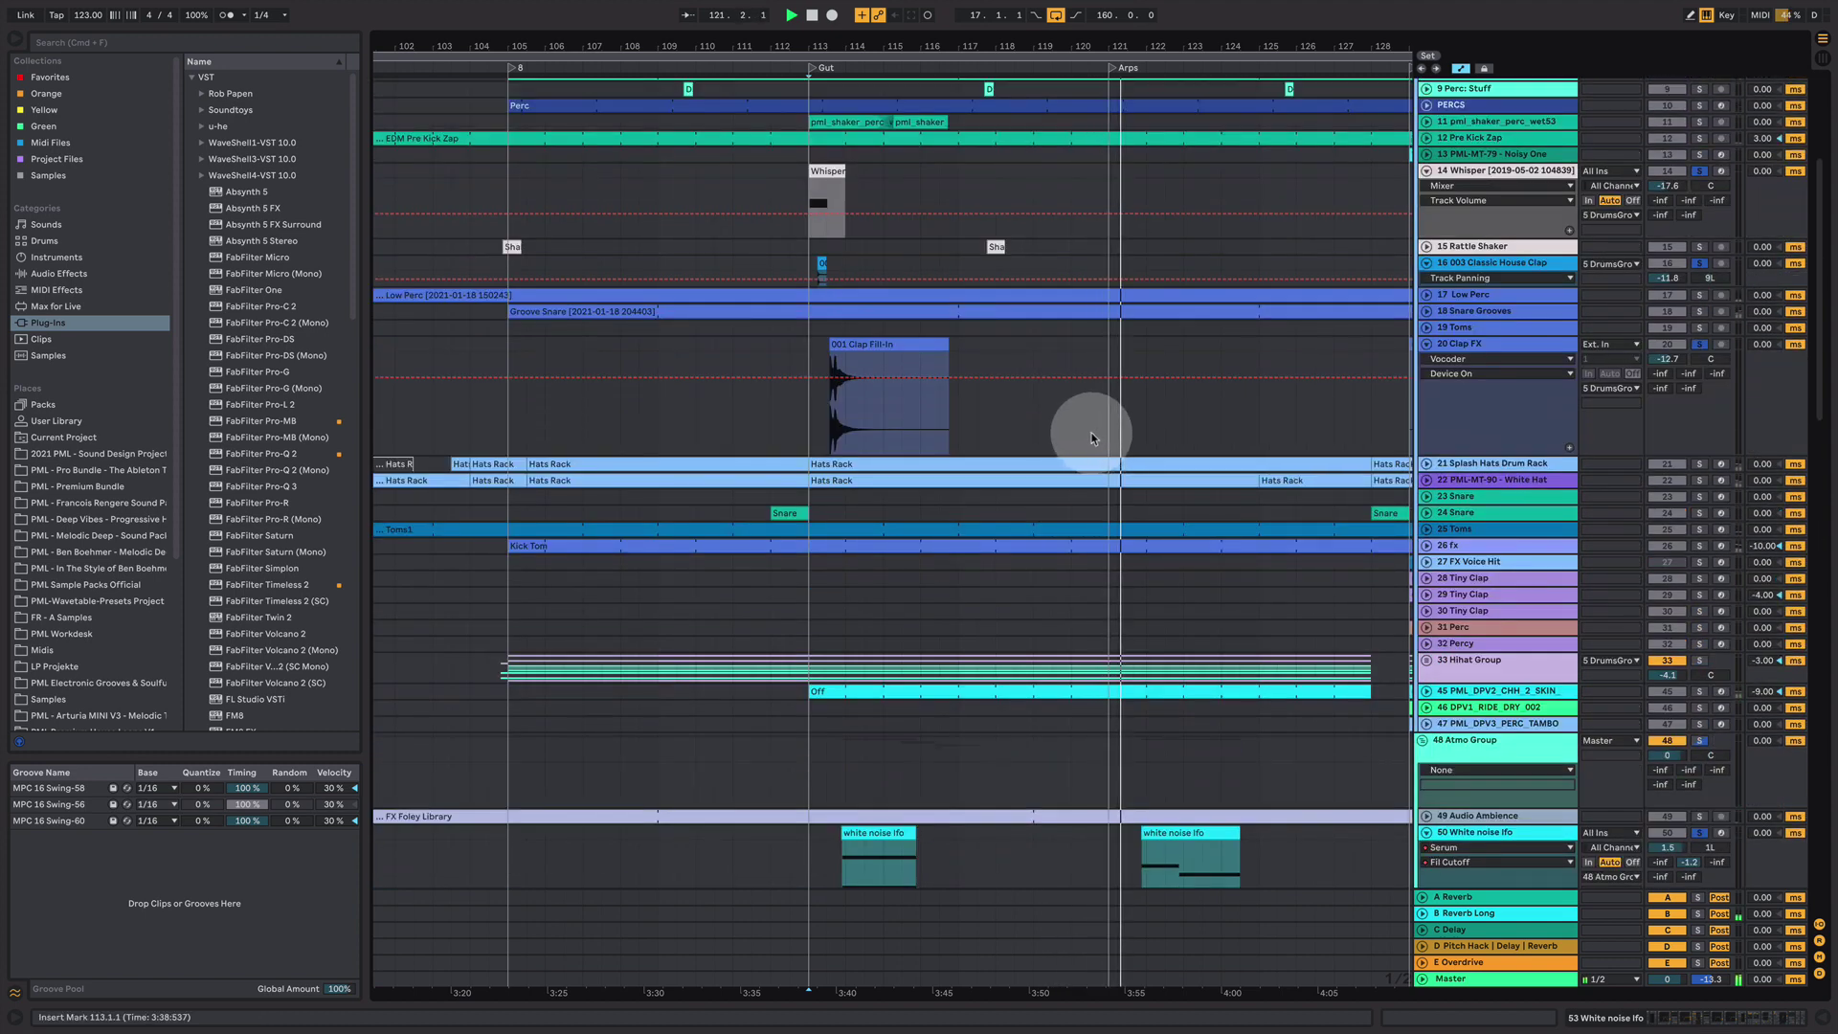
{"action": "left_click", "coordinate": [1699, 528]}
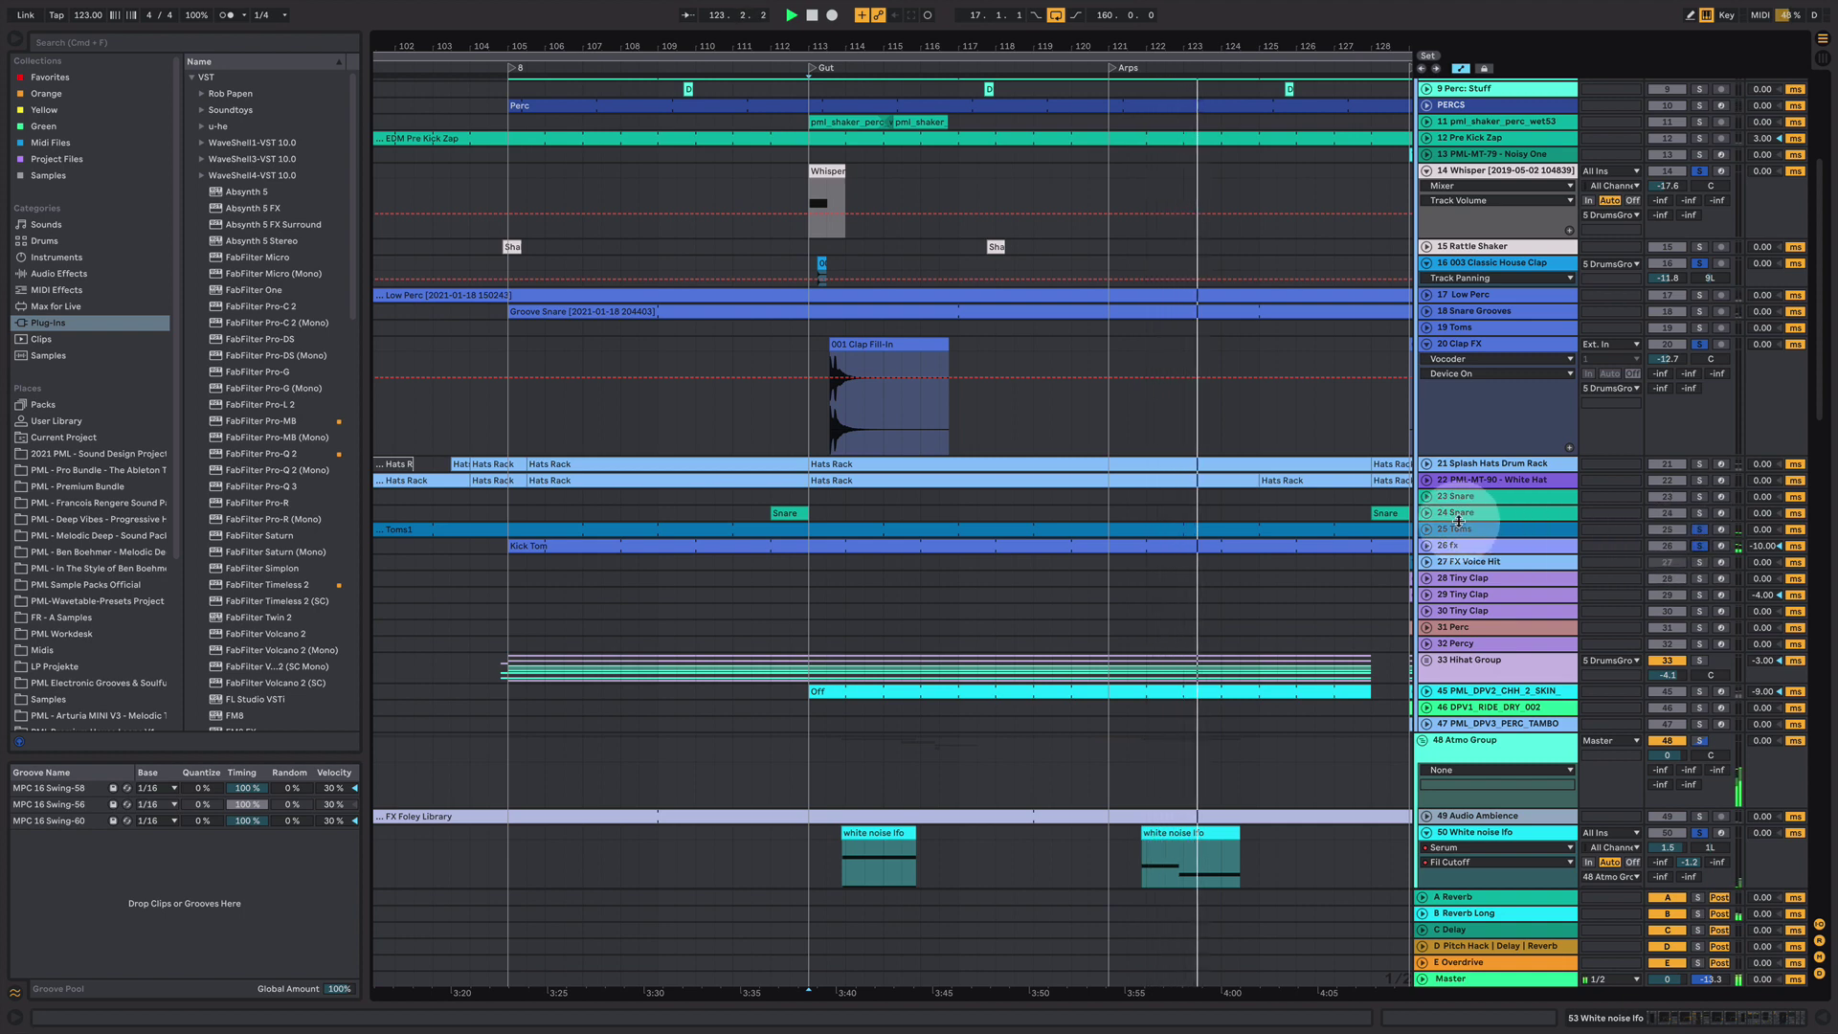
- Play the soloed layers on through the Arps section into Full Sort Synths, viewing the drum and noise tracks, and stop playback
{"action": "scroll", "coordinate": [1105, 544], "scroll_direction": "up", "scroll_amount": 3}
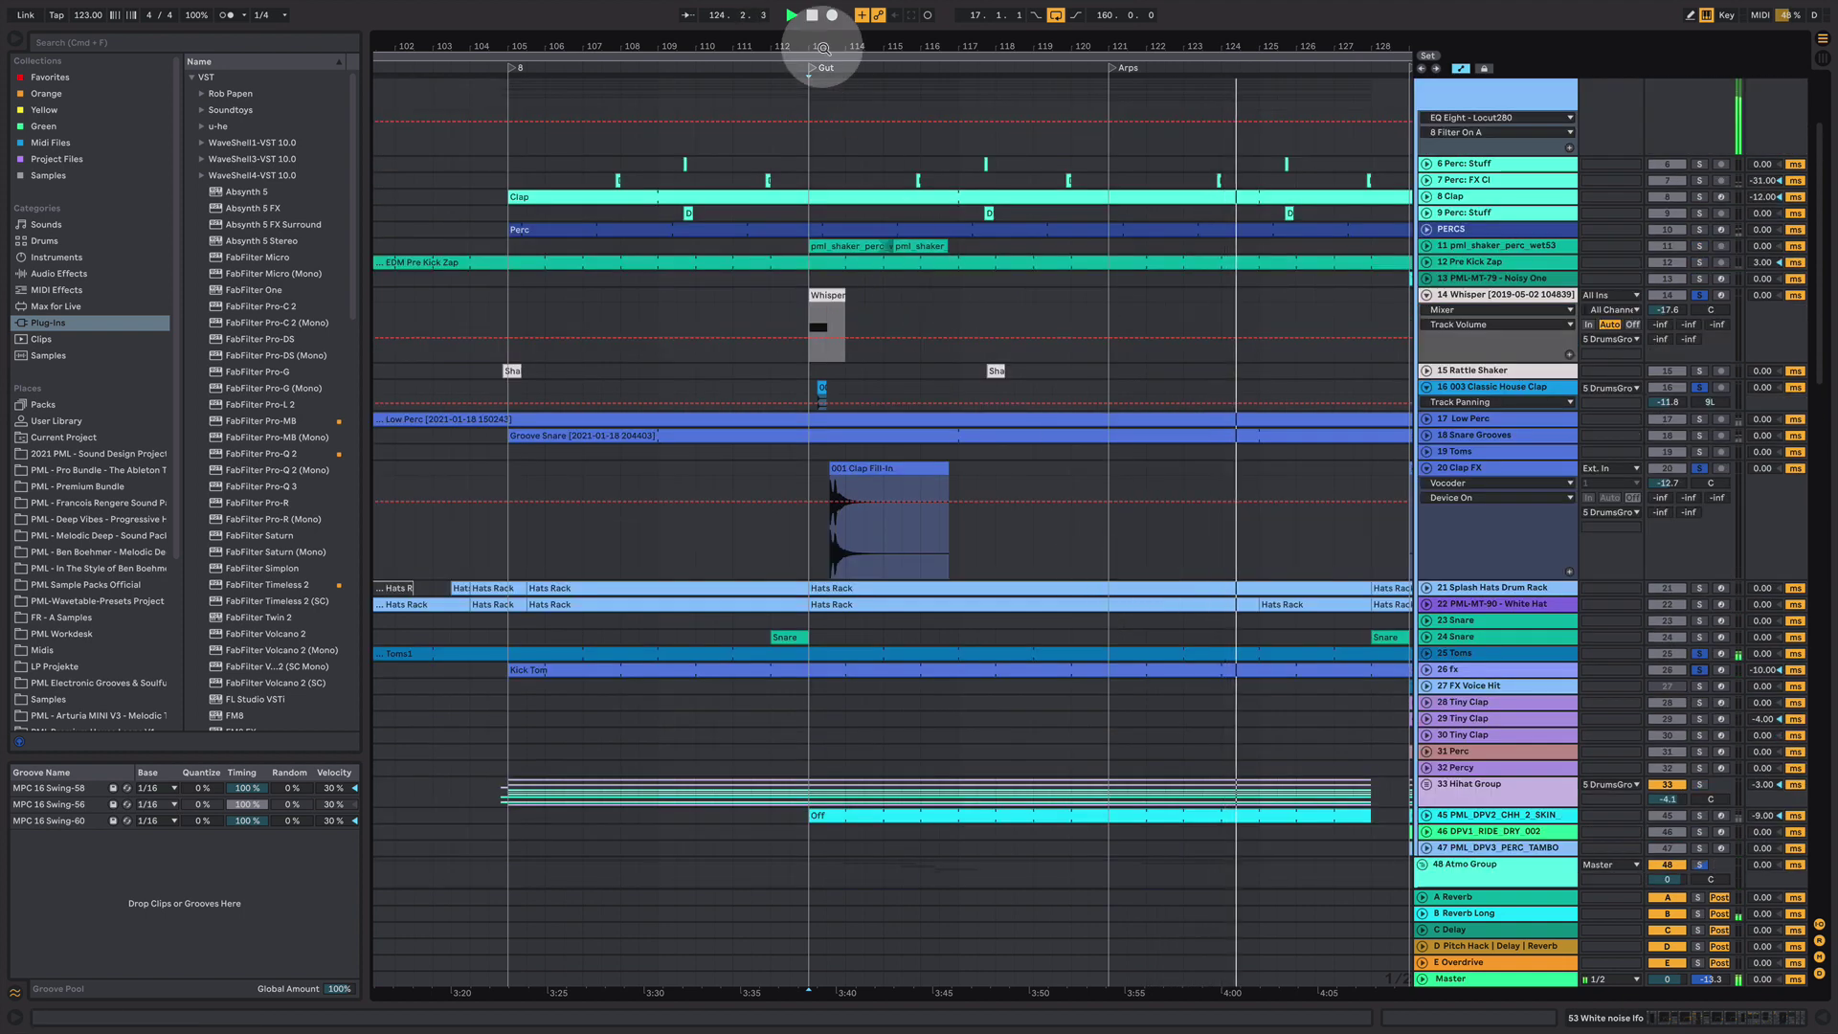
{"action": "left_click_drag", "start_coordinate": [1020, 50], "coordinate": [1070, 571]}
{"action": "scroll", "coordinate": [1069, 572], "scroll_direction": "down", "scroll_amount": 5}
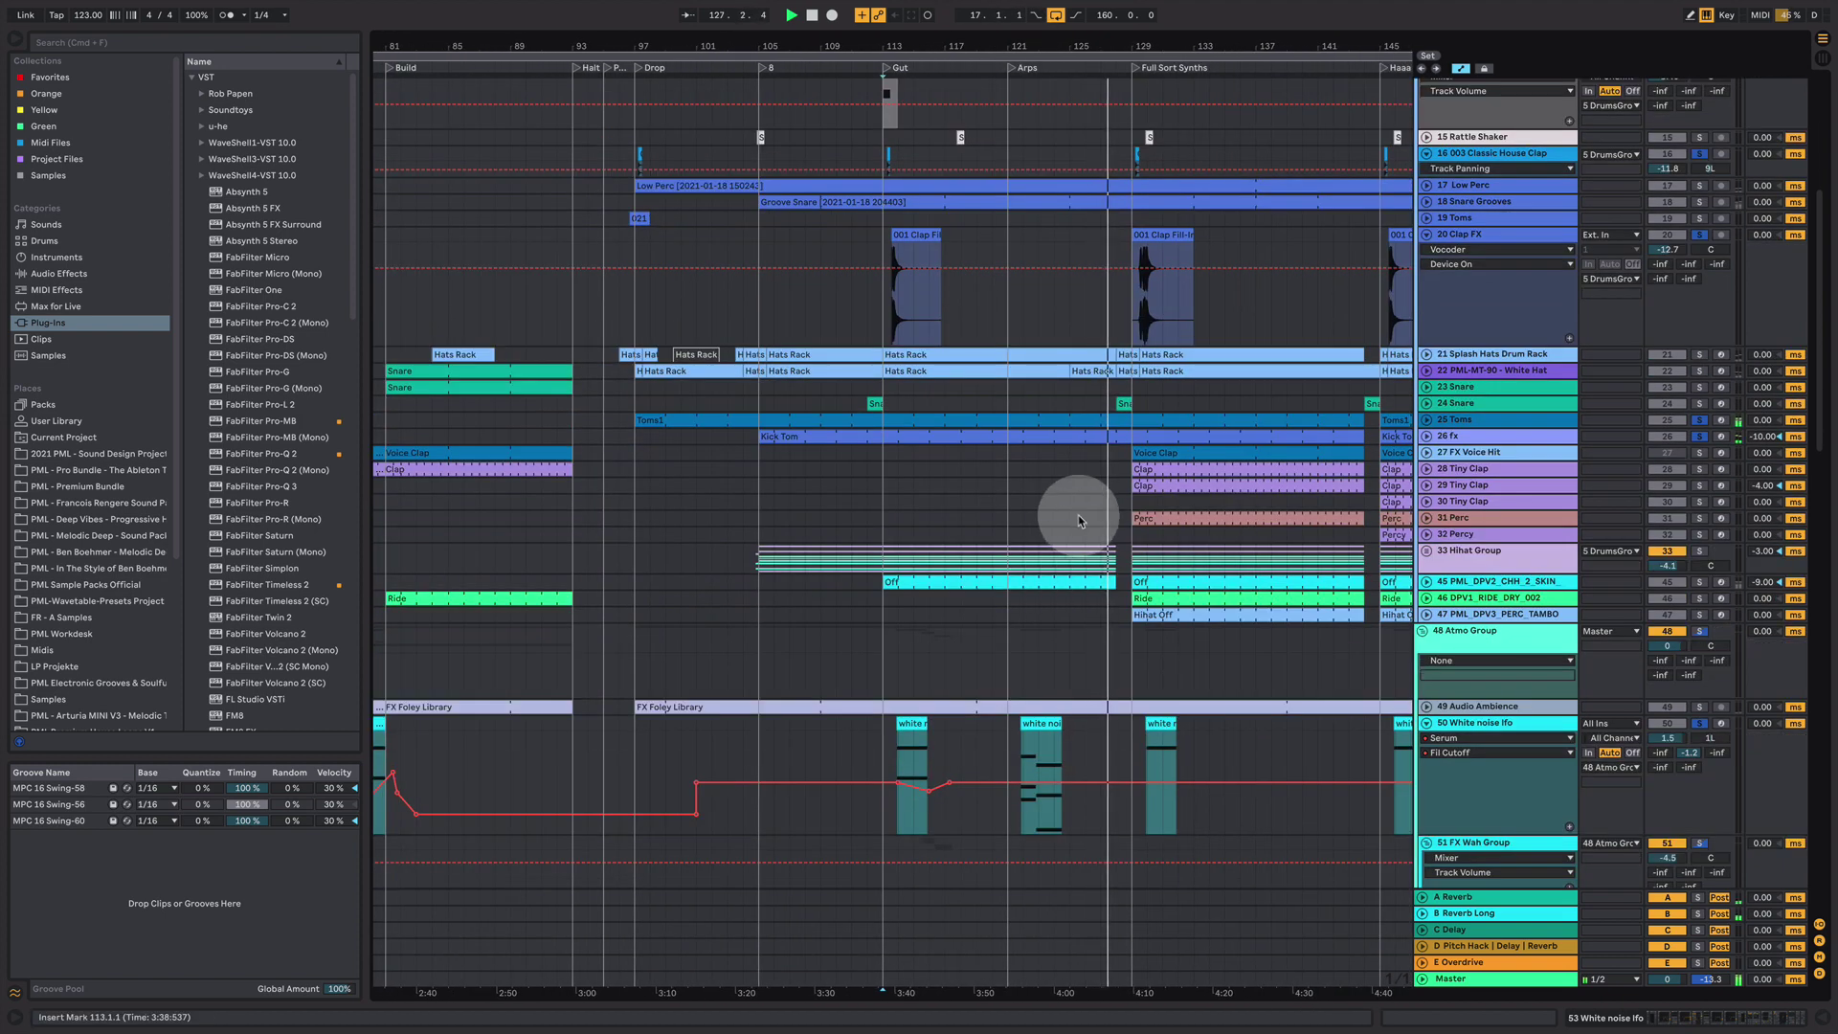
{"action": "scroll", "coordinate": [1077, 546], "scroll_direction": "up", "scroll_amount": 3}
{"action": "left_click_drag", "start_coordinate": [1155, 74], "coordinate": [1207, 202]}
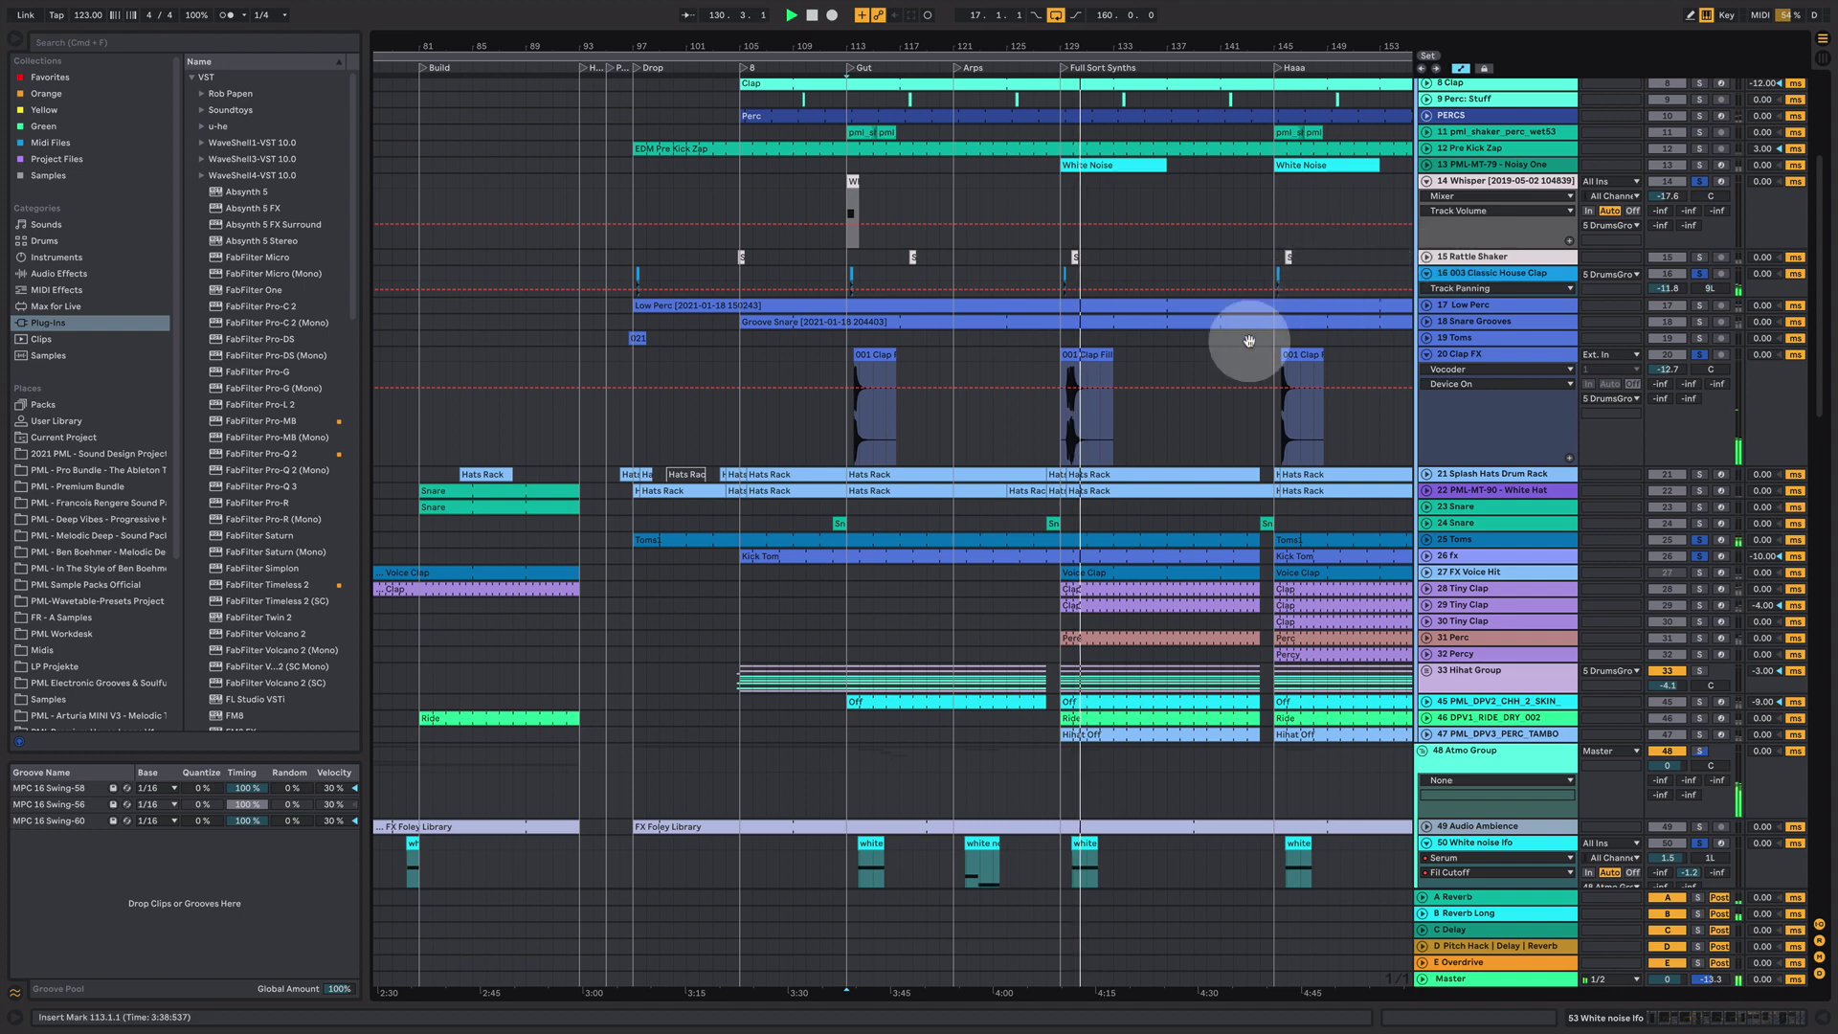
{"action": "scroll", "coordinate": [1118, 536], "scroll_direction": "down", "scroll_amount": 8}
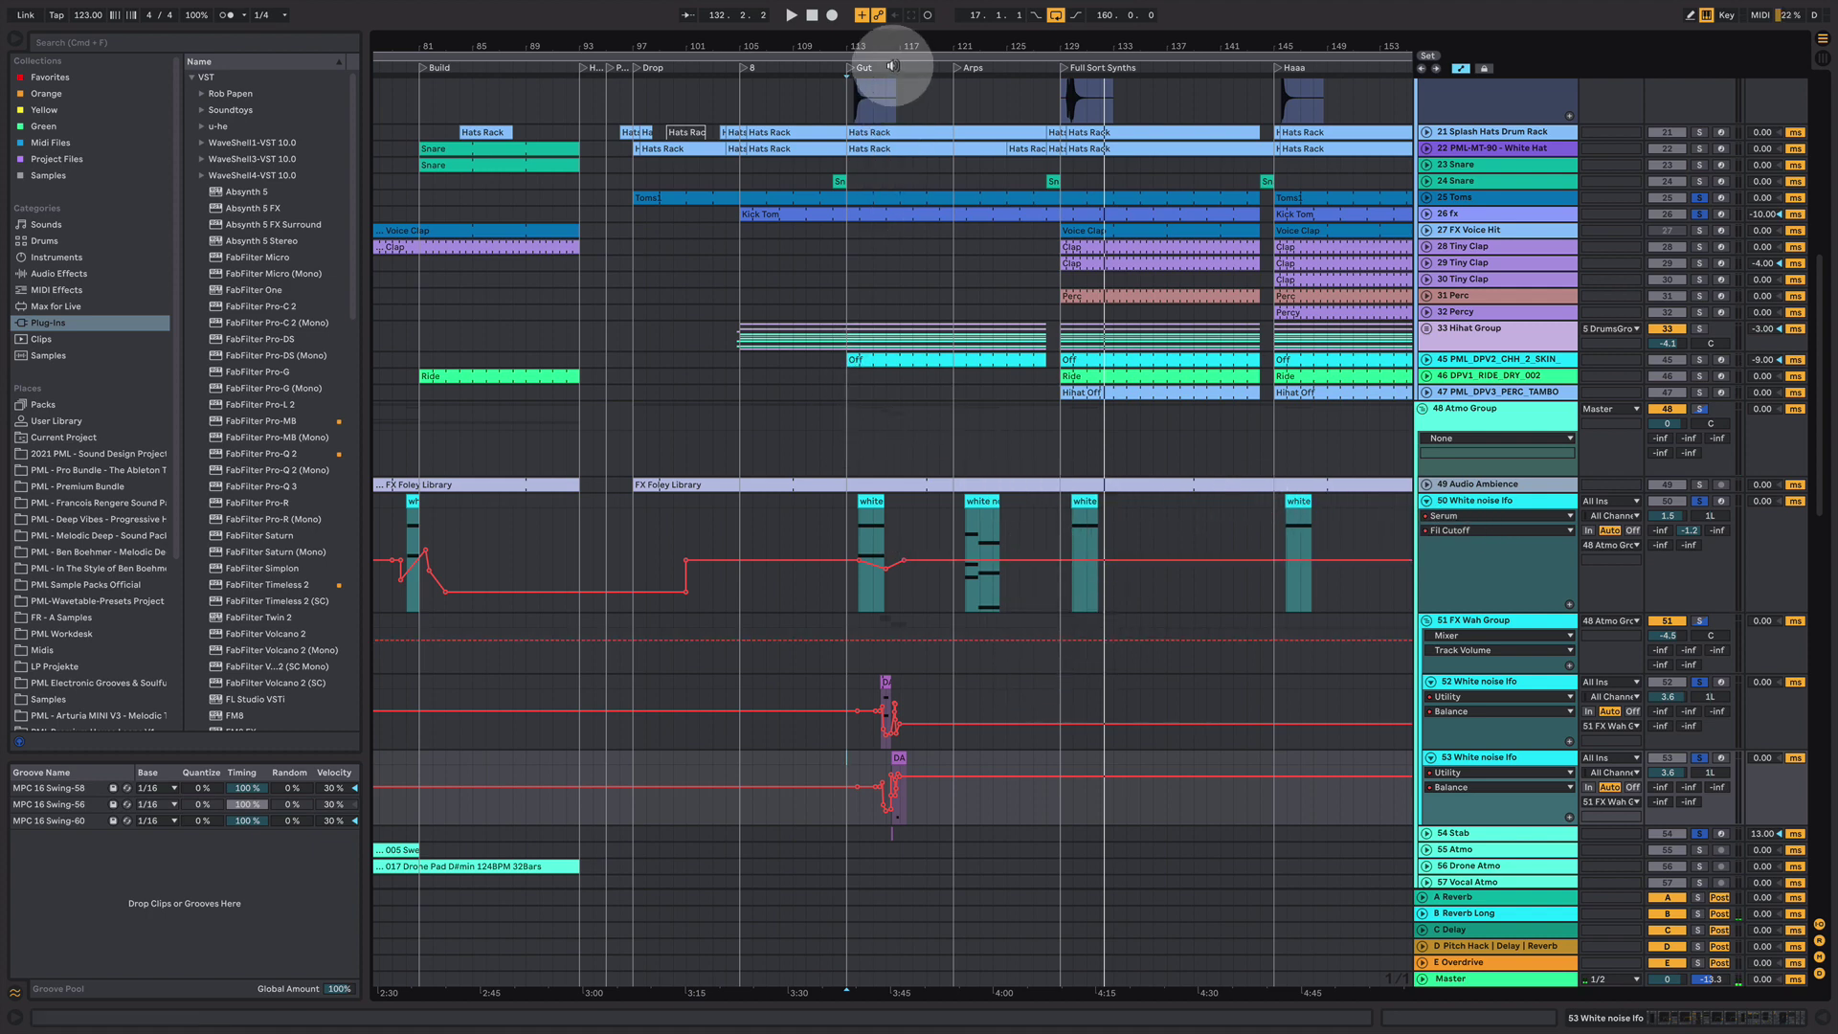
- Clear all track solos and play the full mix from the Drop marker at 97.1.1
{"action": "left_click_drag", "start_coordinate": [875, 46], "coordinate": [876, 96]}
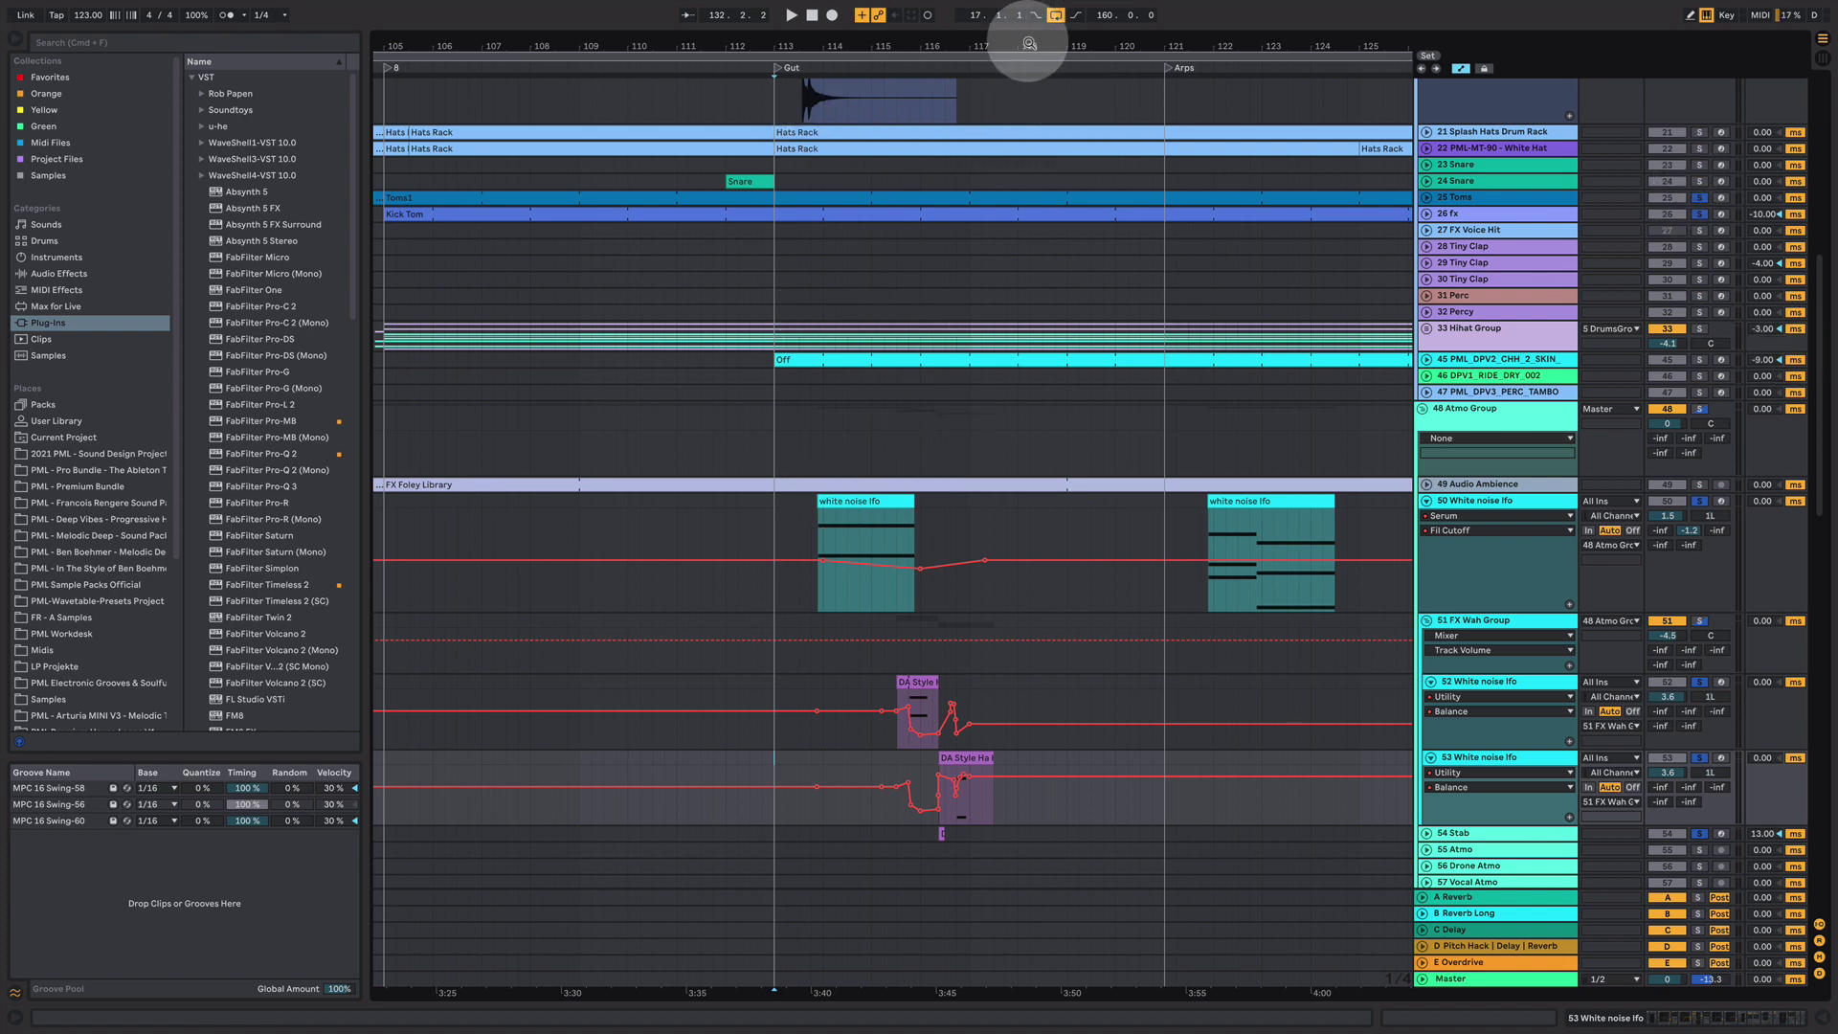
{"action": "left_click_drag", "start_coordinate": [1029, 43], "coordinate": [1108, 33]}
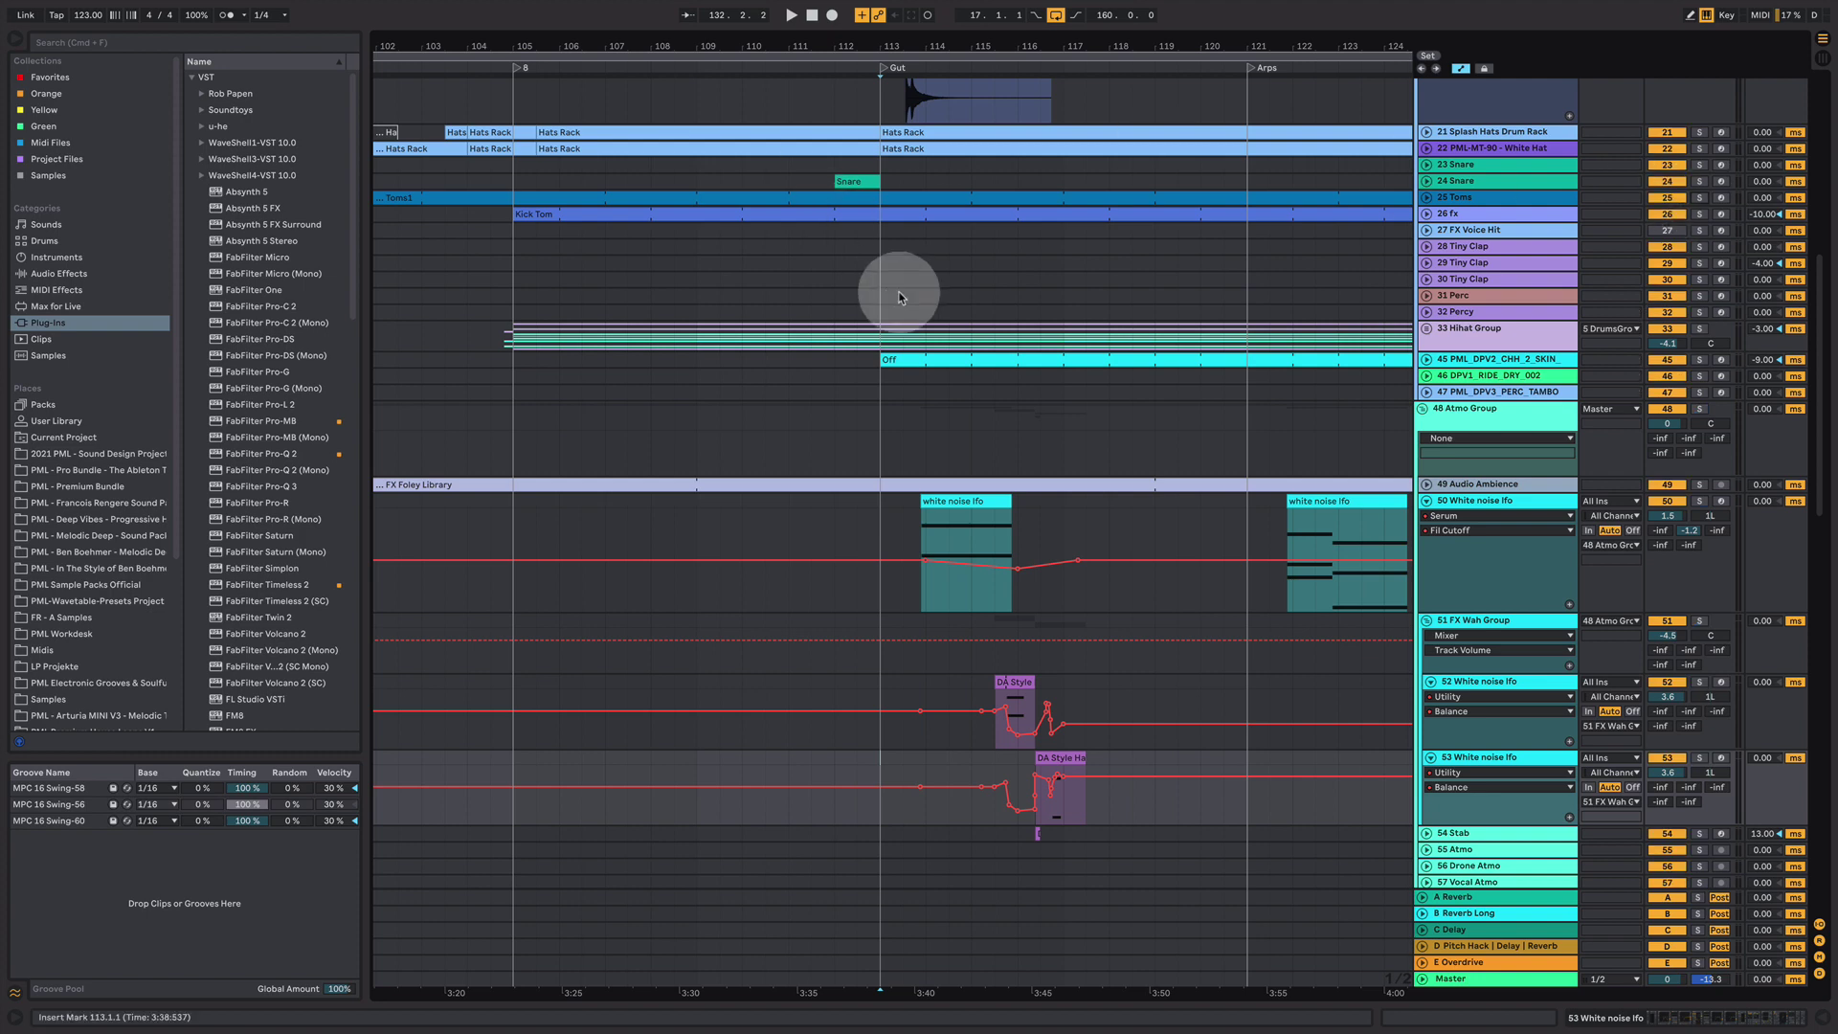
{"action": "left_click_drag", "start_coordinate": [616, 41], "coordinate": [841, 38]}
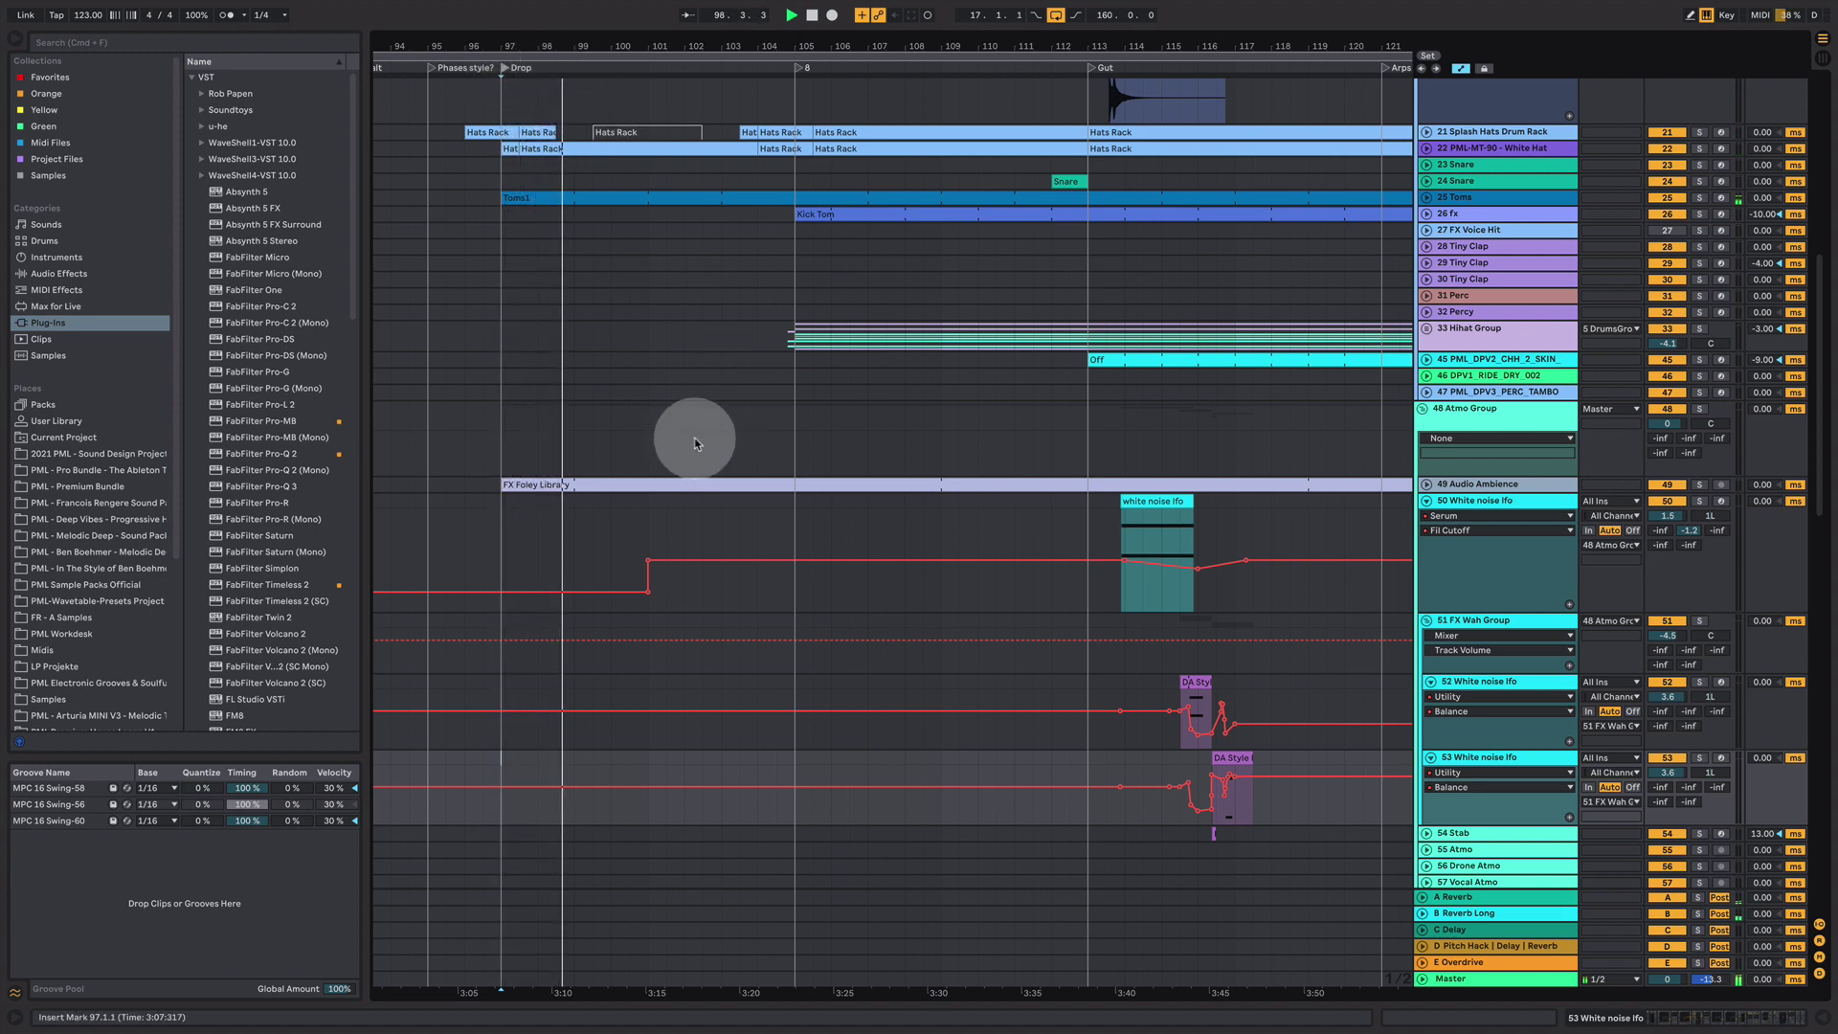
- Stop playback and select the range from 113.4.3 to 117.1.1 on the upper White noise lfo track
{"action": "left_click", "coordinate": [1161, 501]}
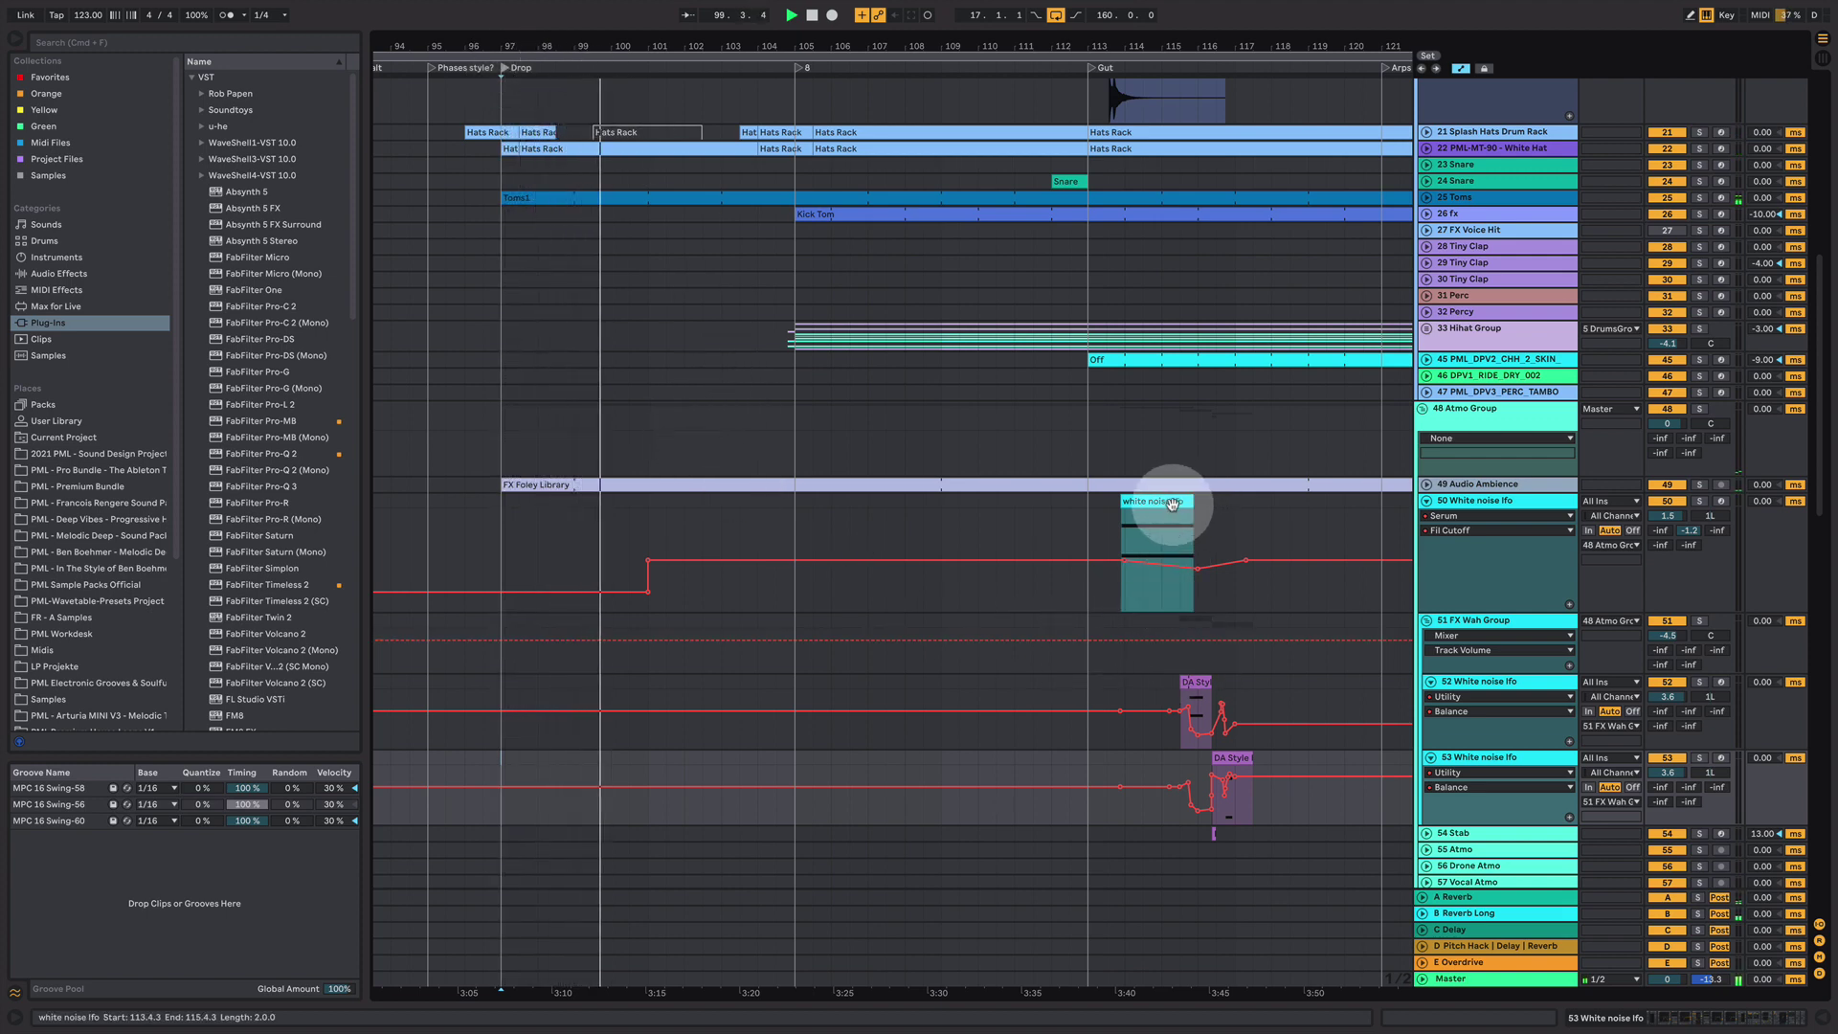
{"action": "left_click_drag", "start_coordinate": [1234, 507], "coordinate": [1113, 504]}
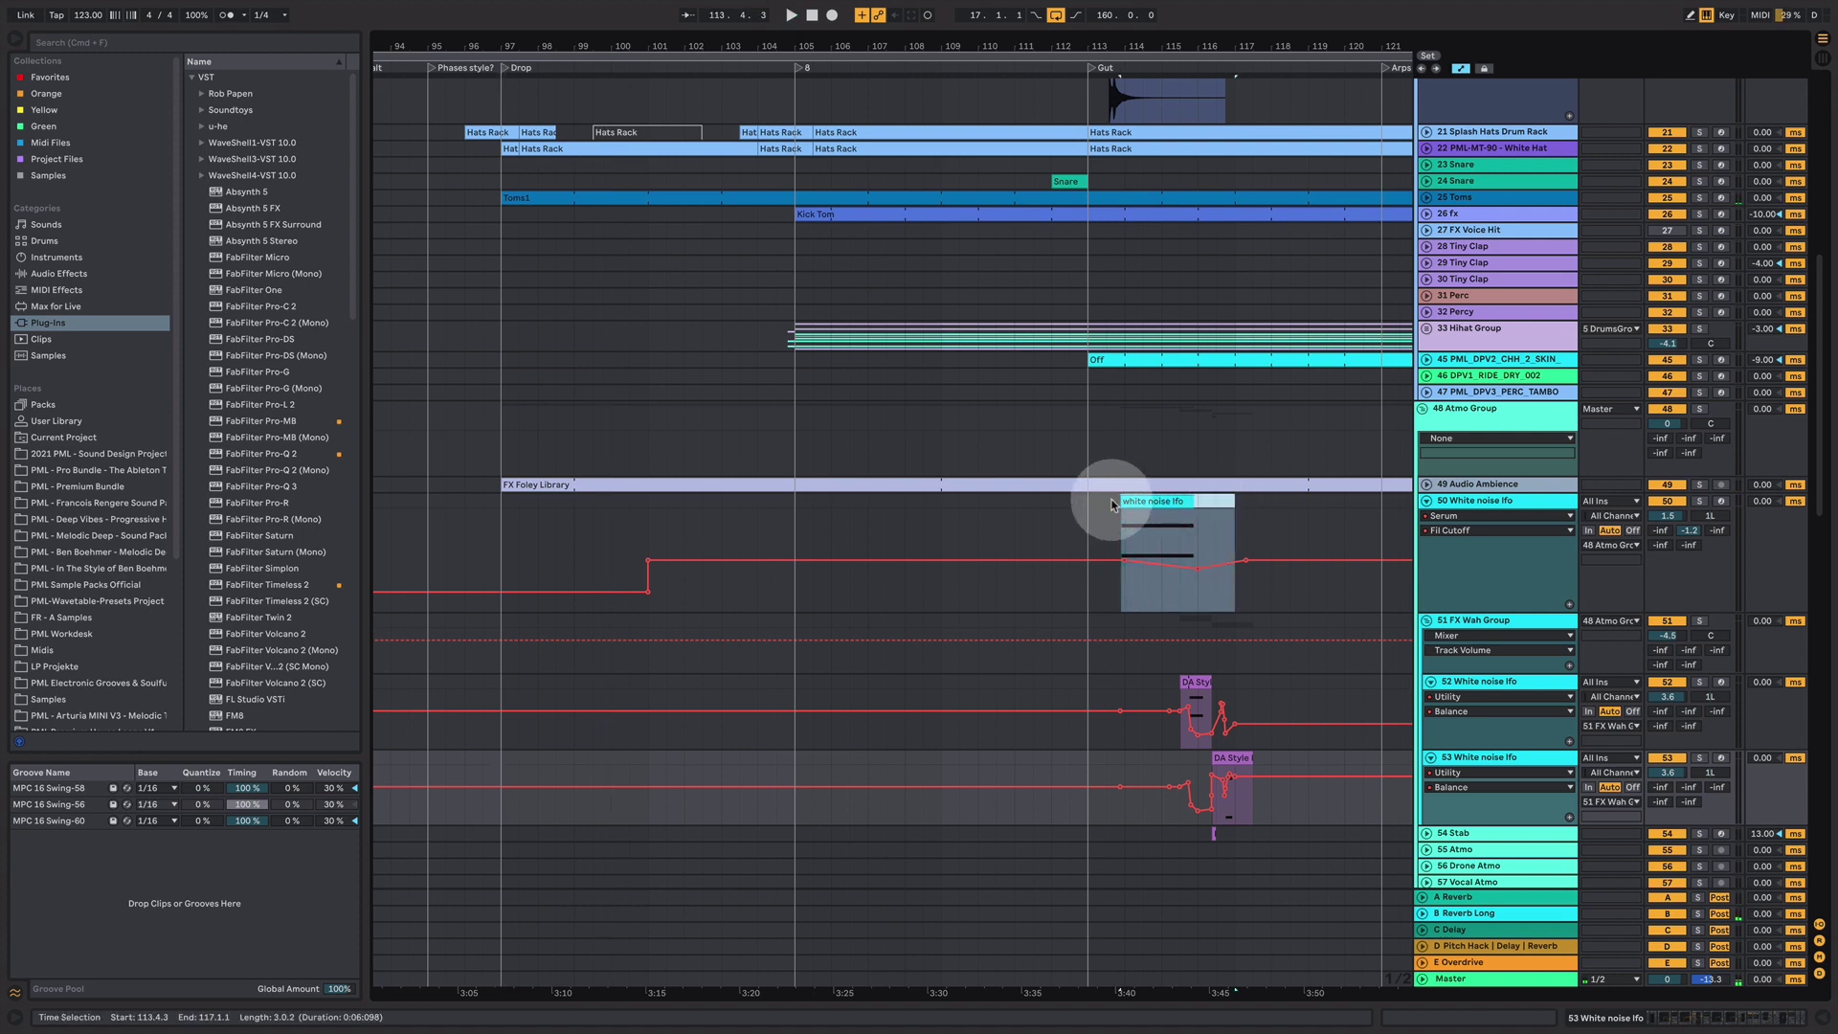
- Copy the range from 113.1.1 to 117.1.1 on the upper White noise lfo track to 101.1.1 and play the copied part
{"action": "left_click", "coordinate": [606, 497]}
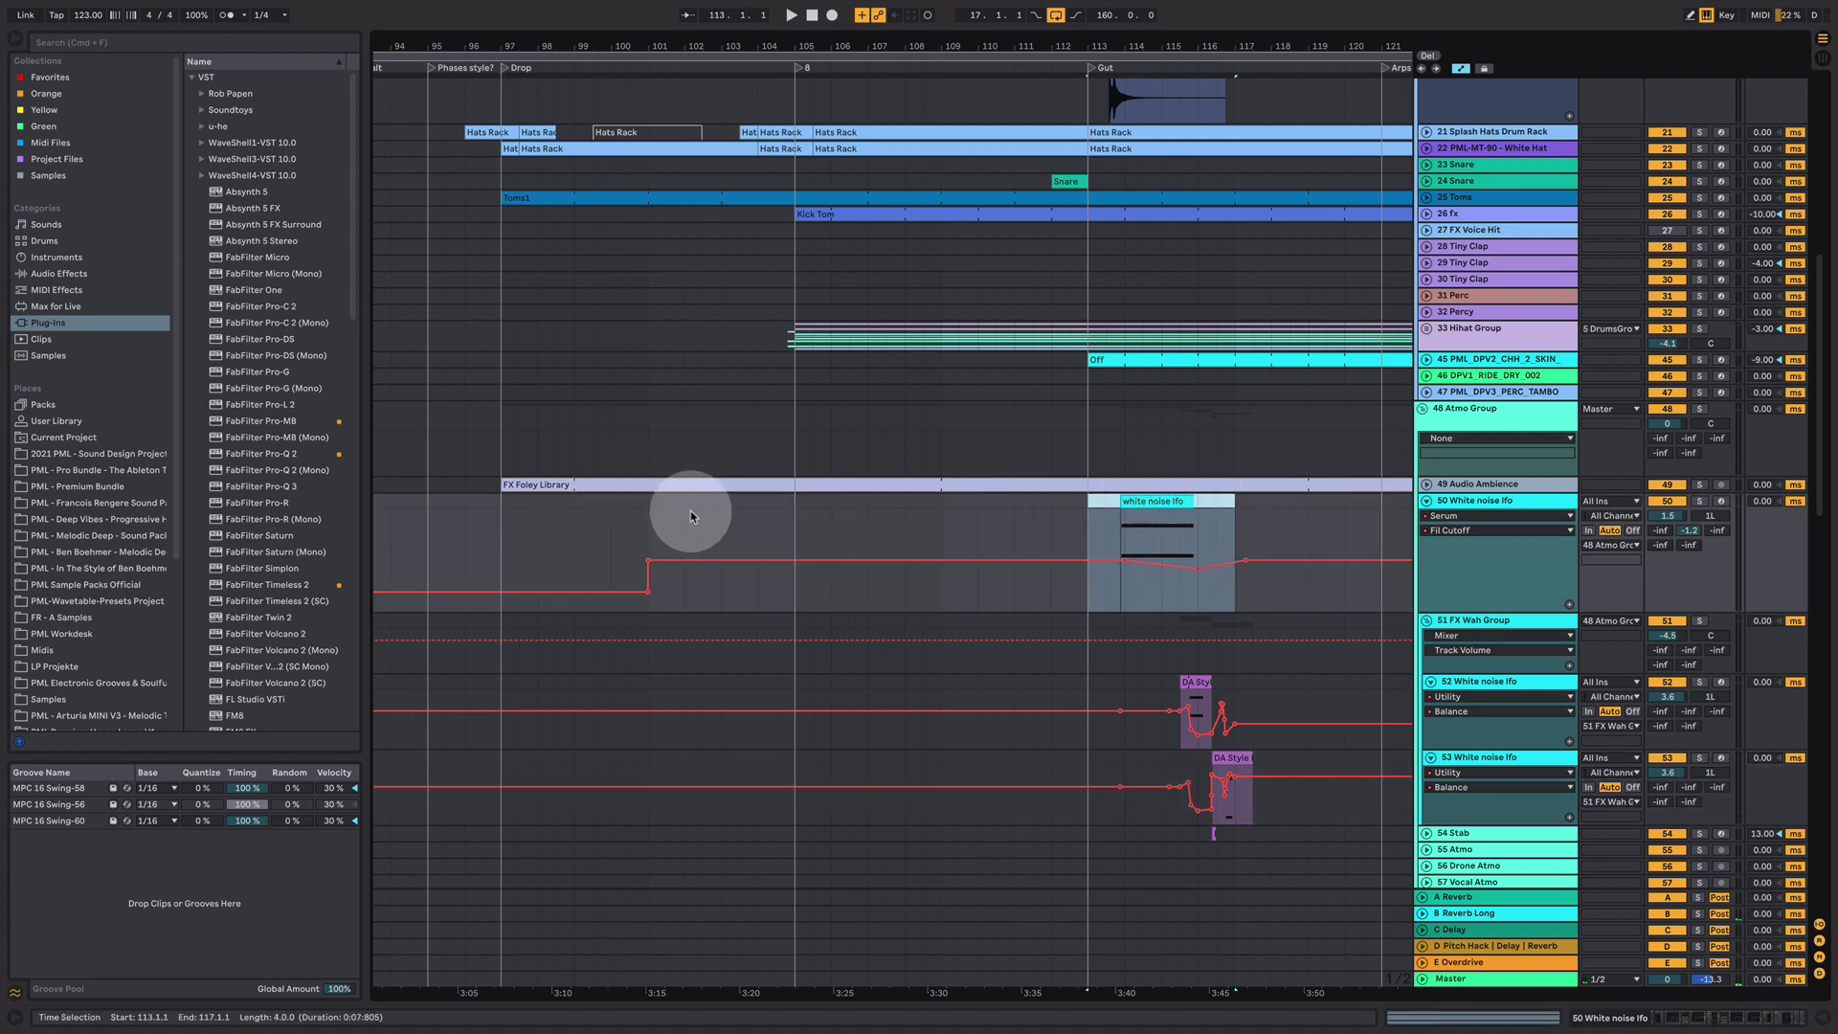
{"action": "left_click", "coordinate": [647, 512]}
{"action": "key", "text": "ctrl+v"}
{"action": "key", "text": "space"}
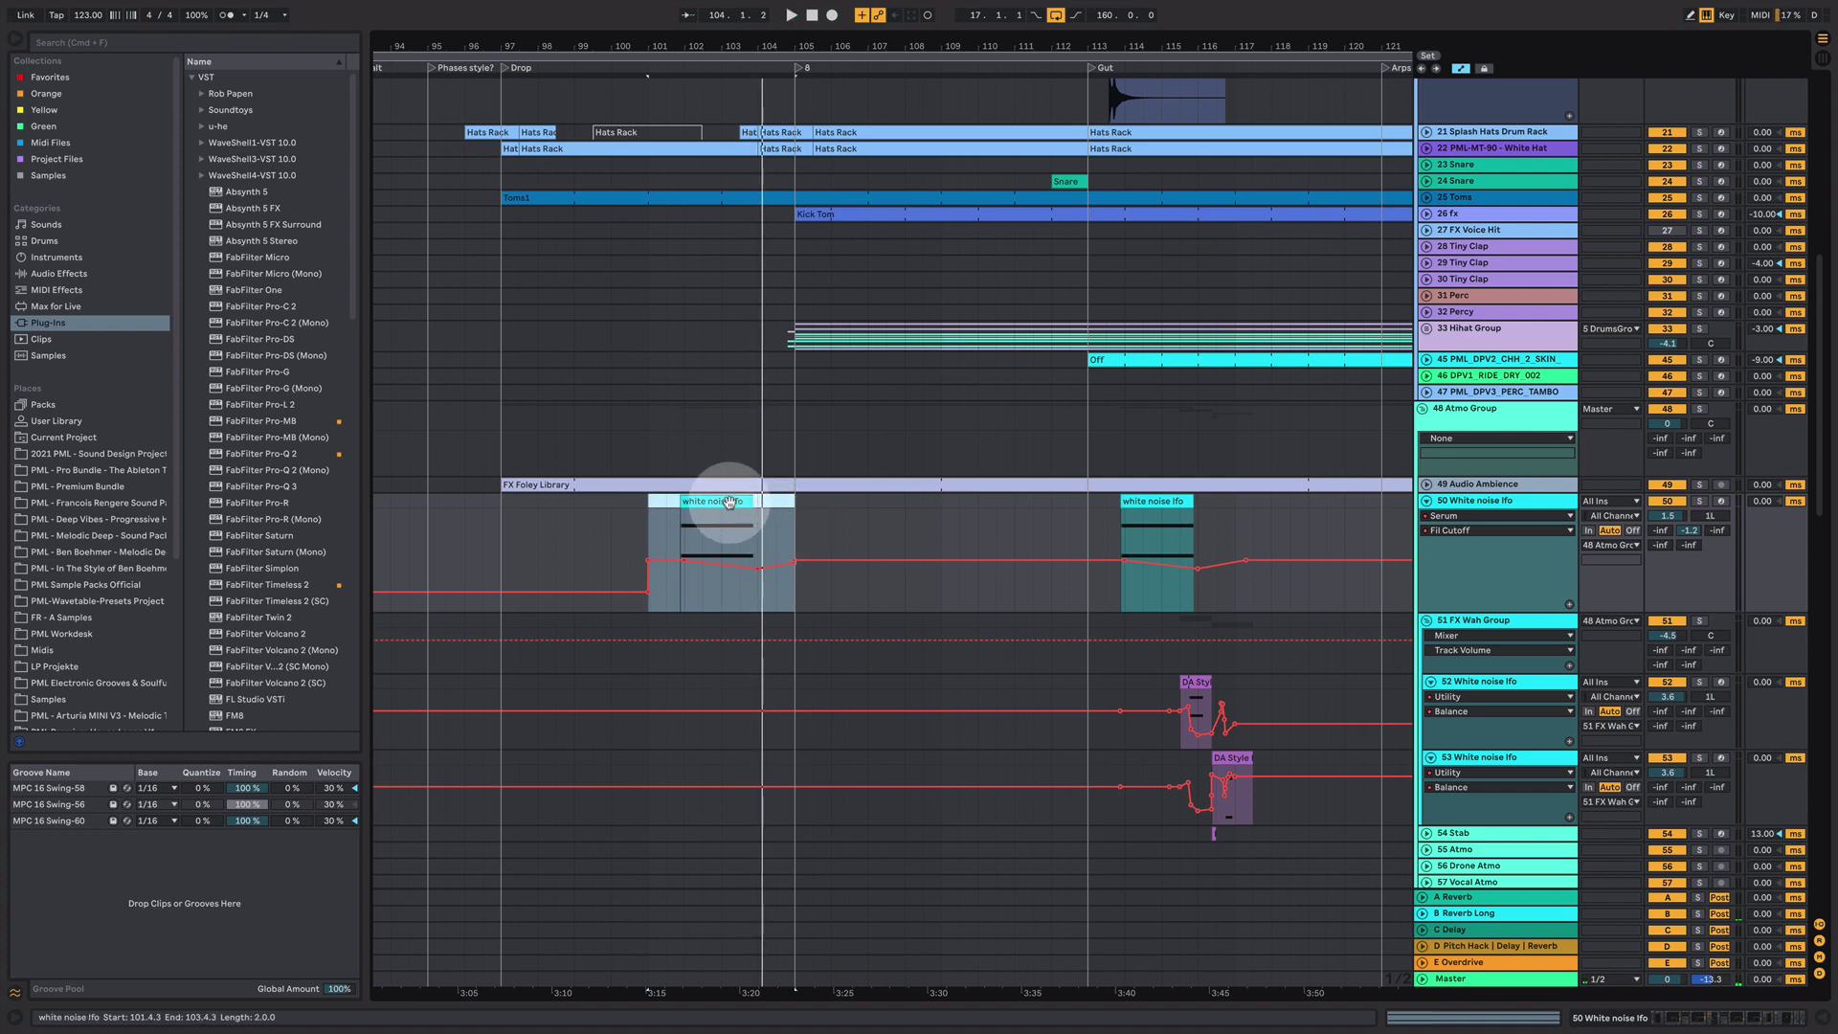
- Examine the notes of the Deep pads clip at the Drop on the Mid Pad - Diva track, then return to the arrangement
{"action": "scroll", "coordinate": [756, 737], "scroll_direction": "down", "scroll_amount": 10}
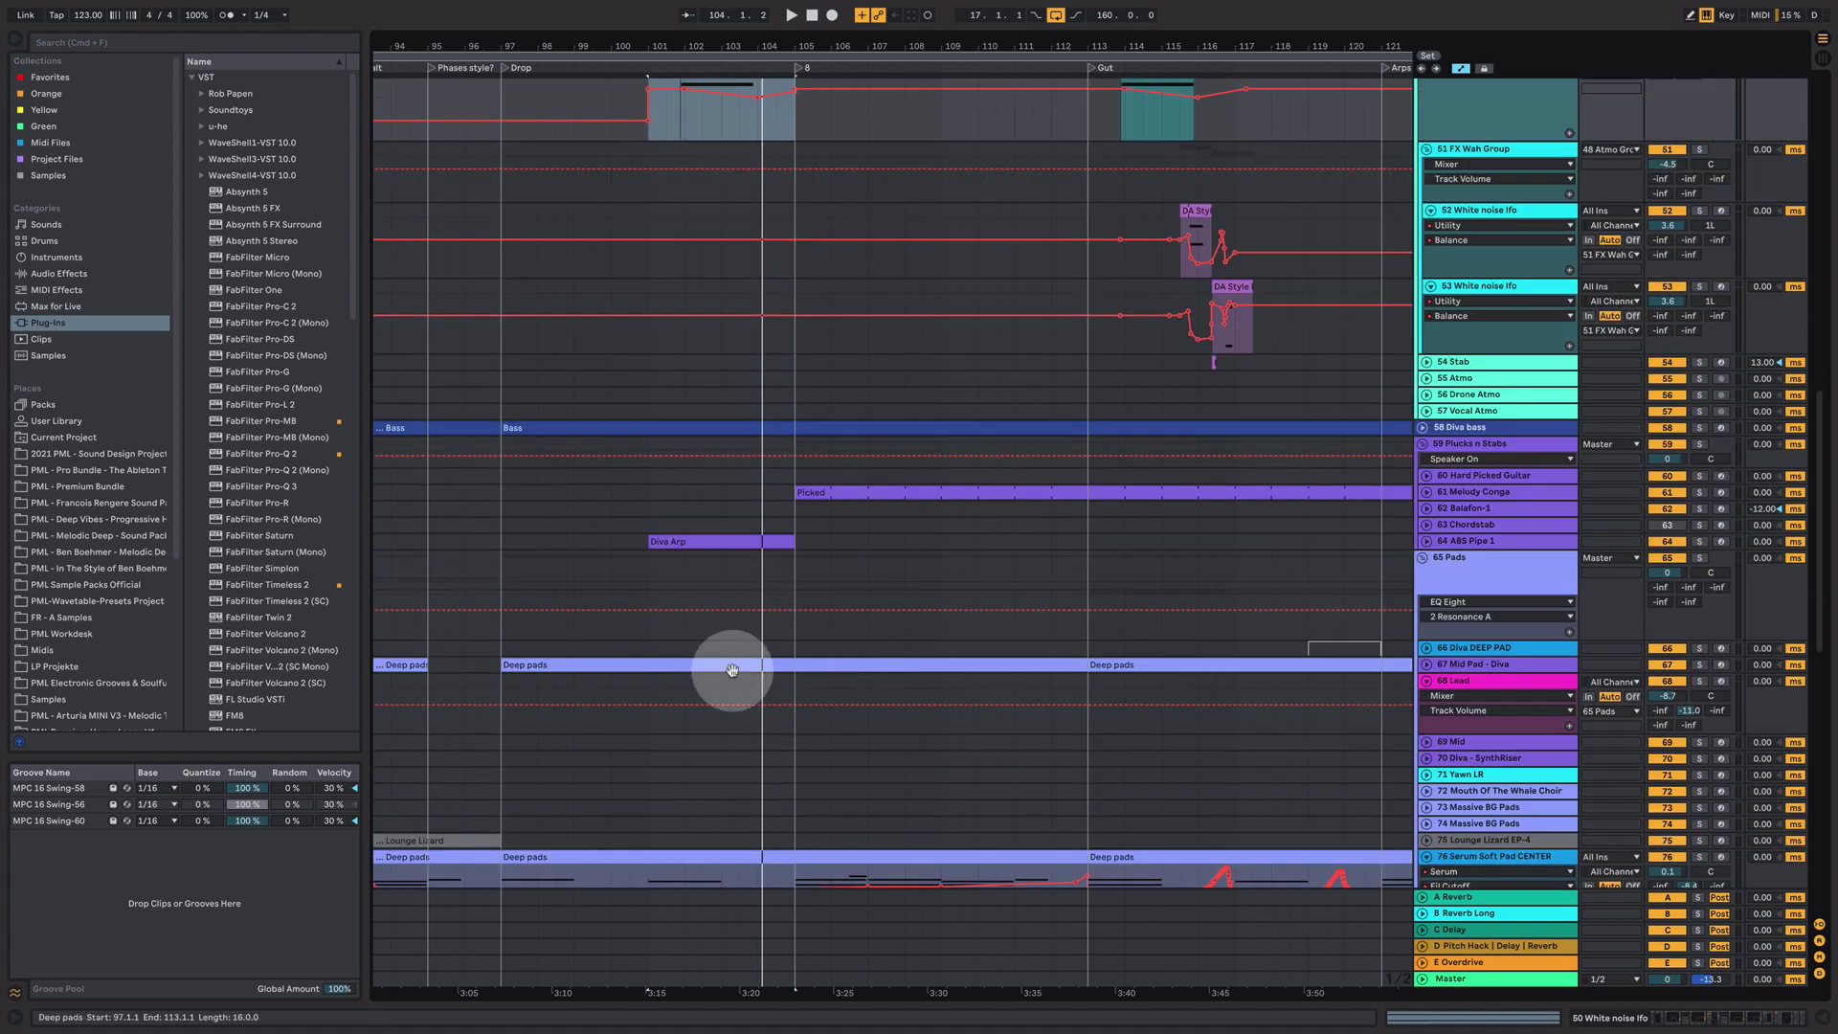
{"action": "double_click", "coordinate": [730, 668]}
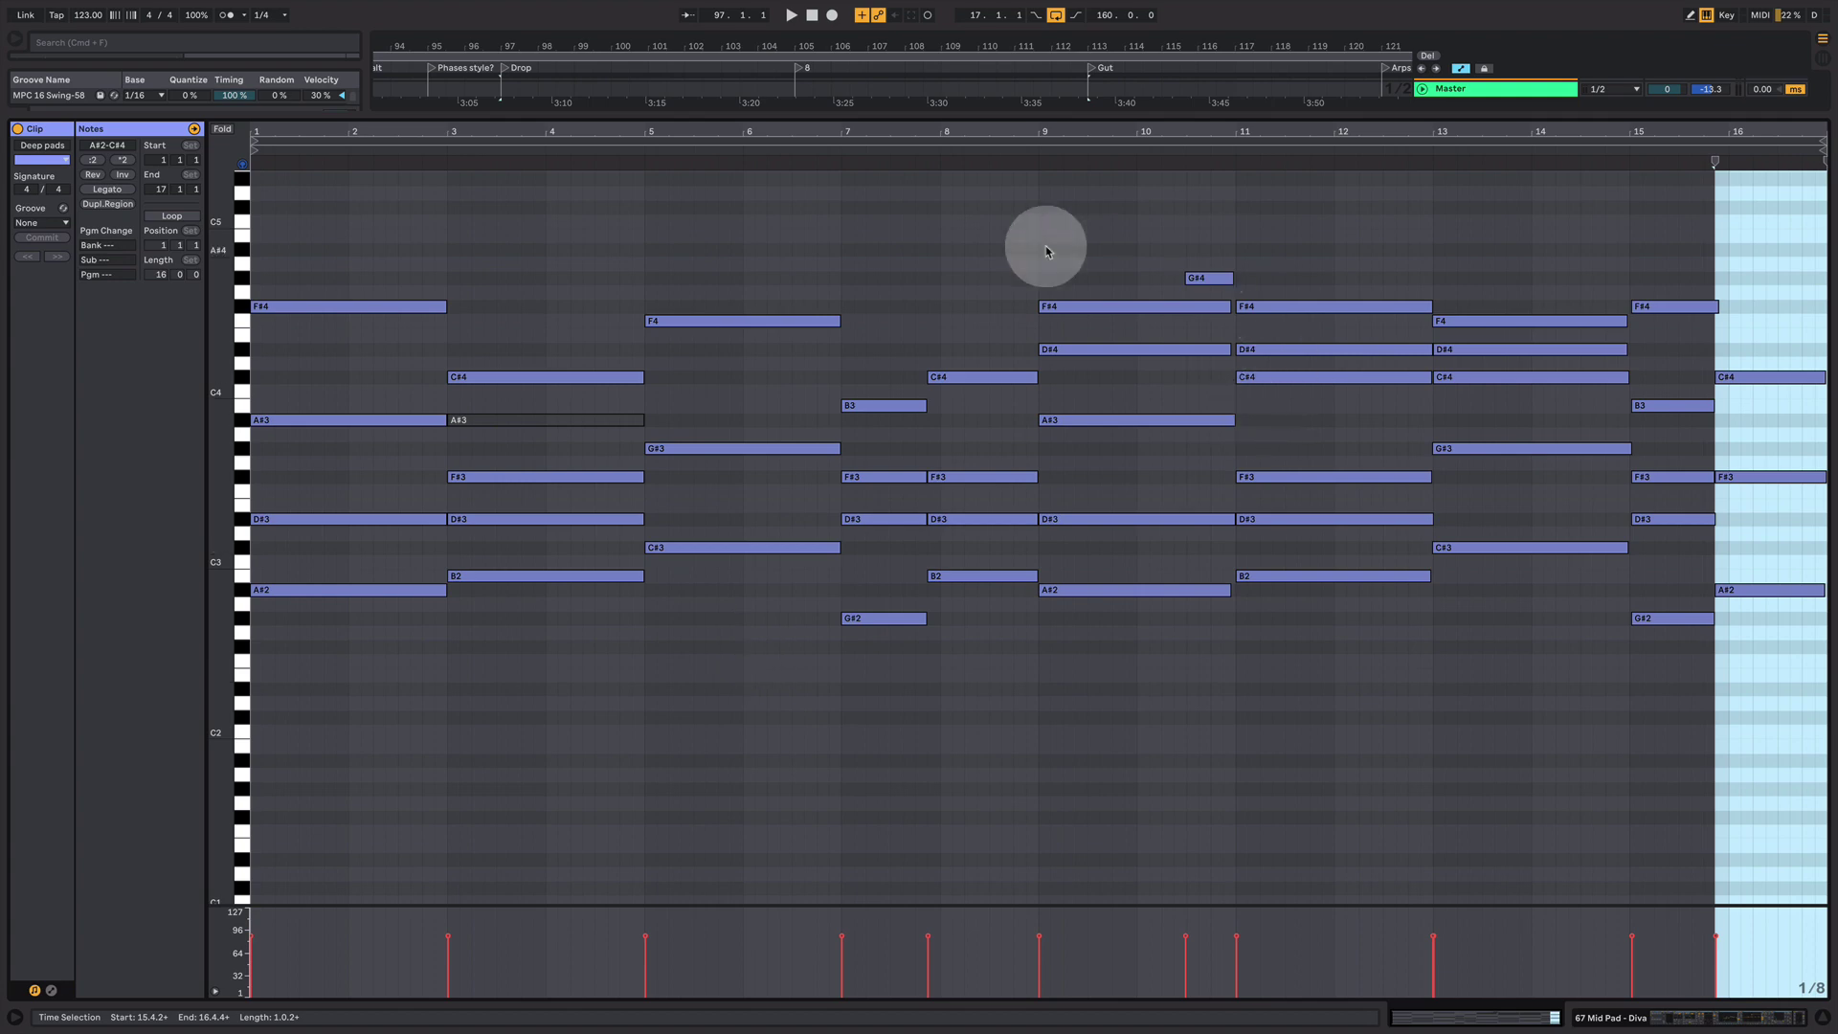
{"action": "left_click", "coordinate": [1288, 350]}
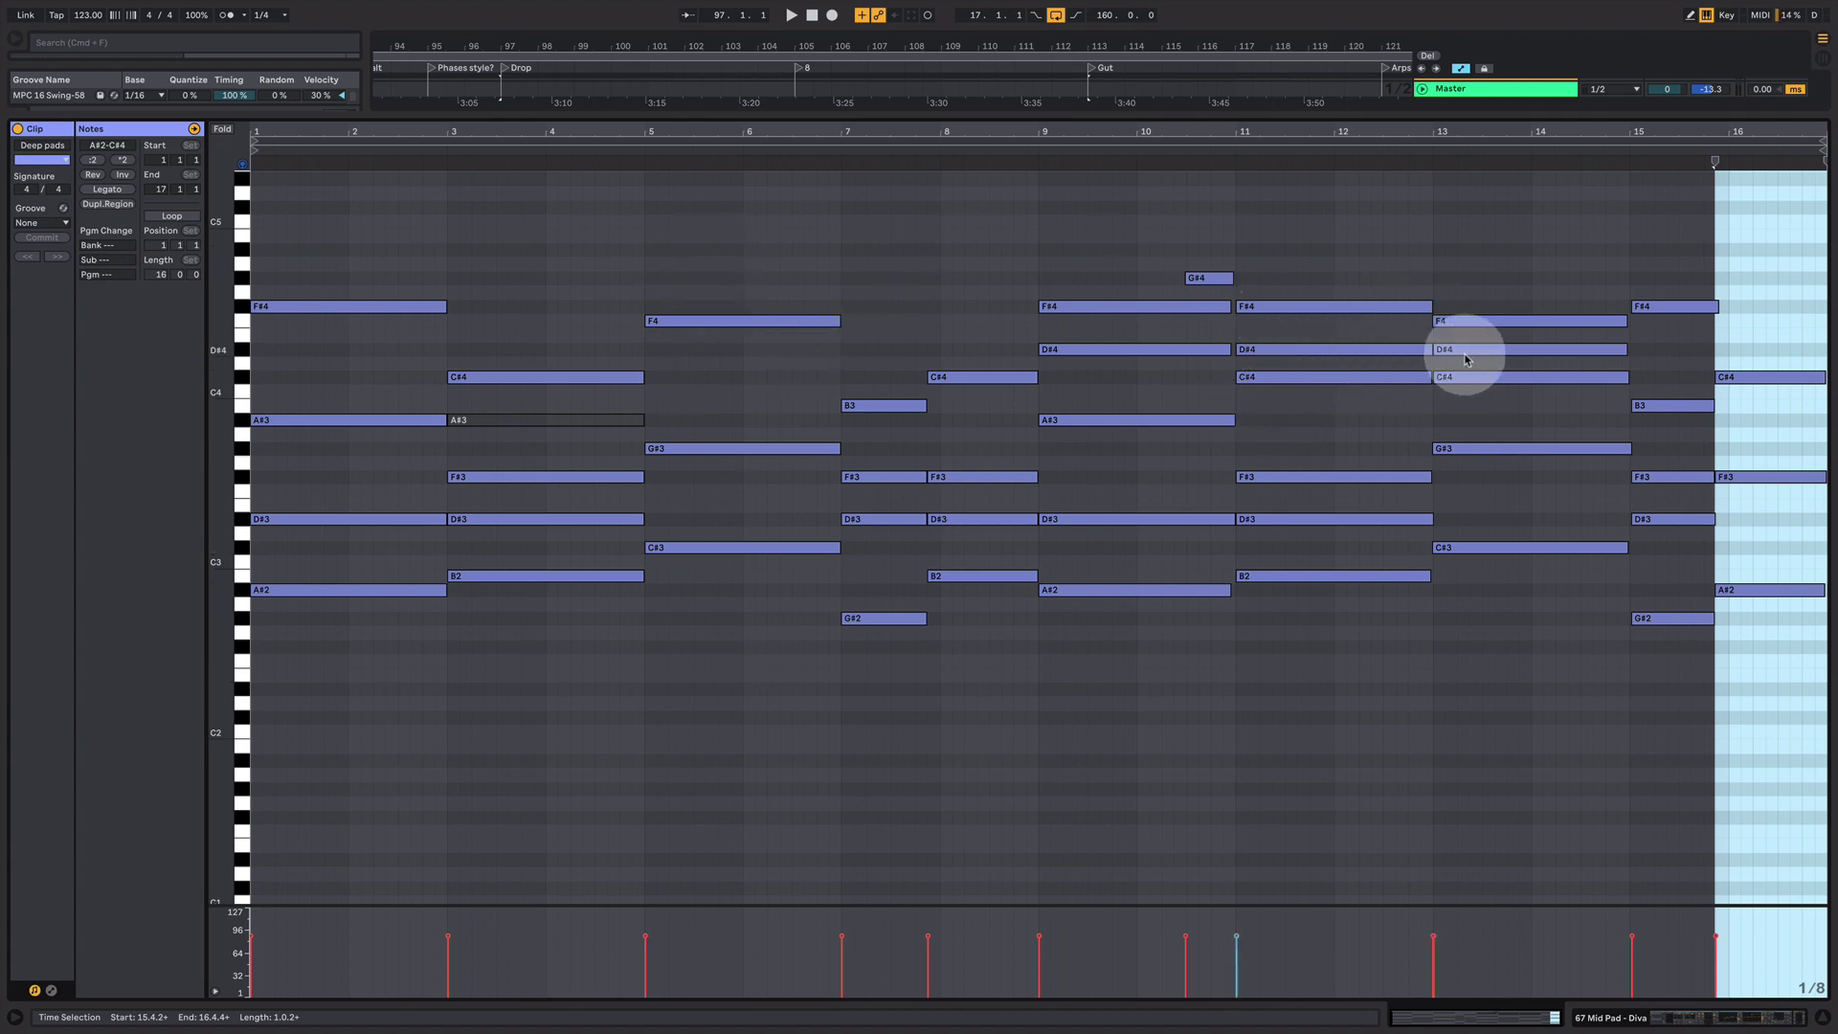
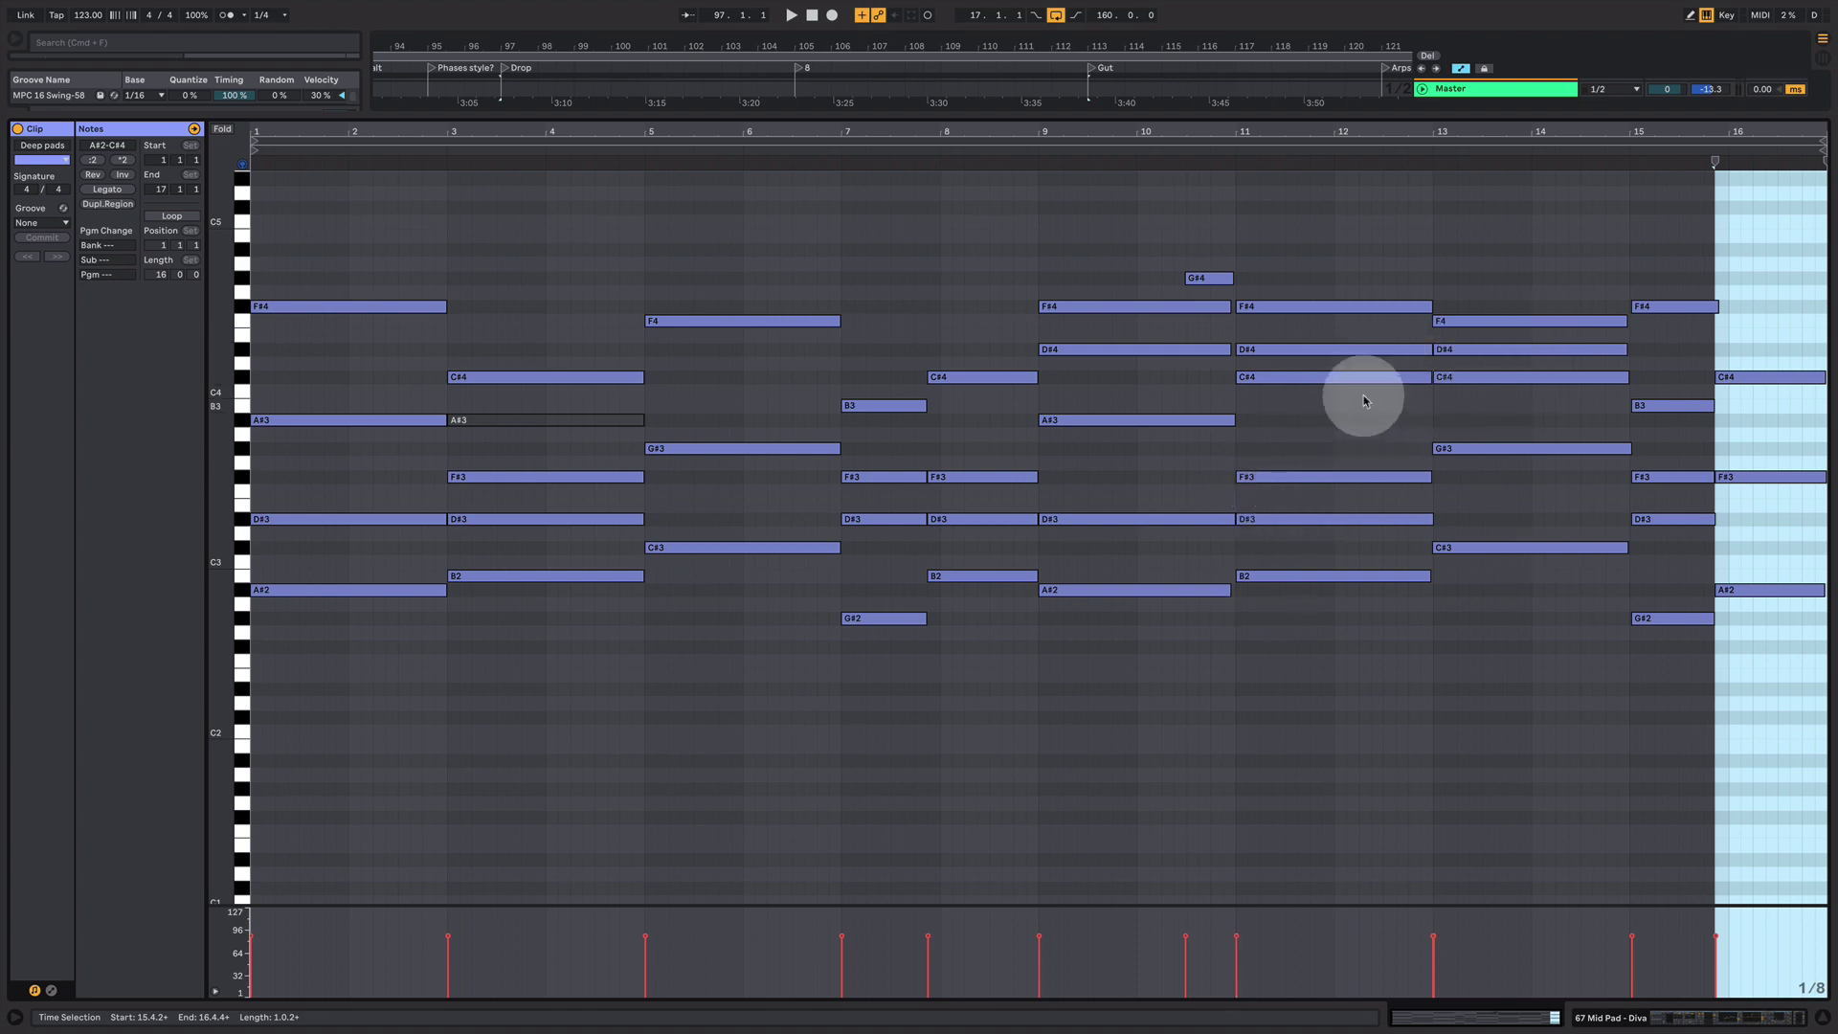
{"action": "left_click", "coordinate": [1663, 1016]}
{"action": "left_click", "coordinate": [1120, 617]}
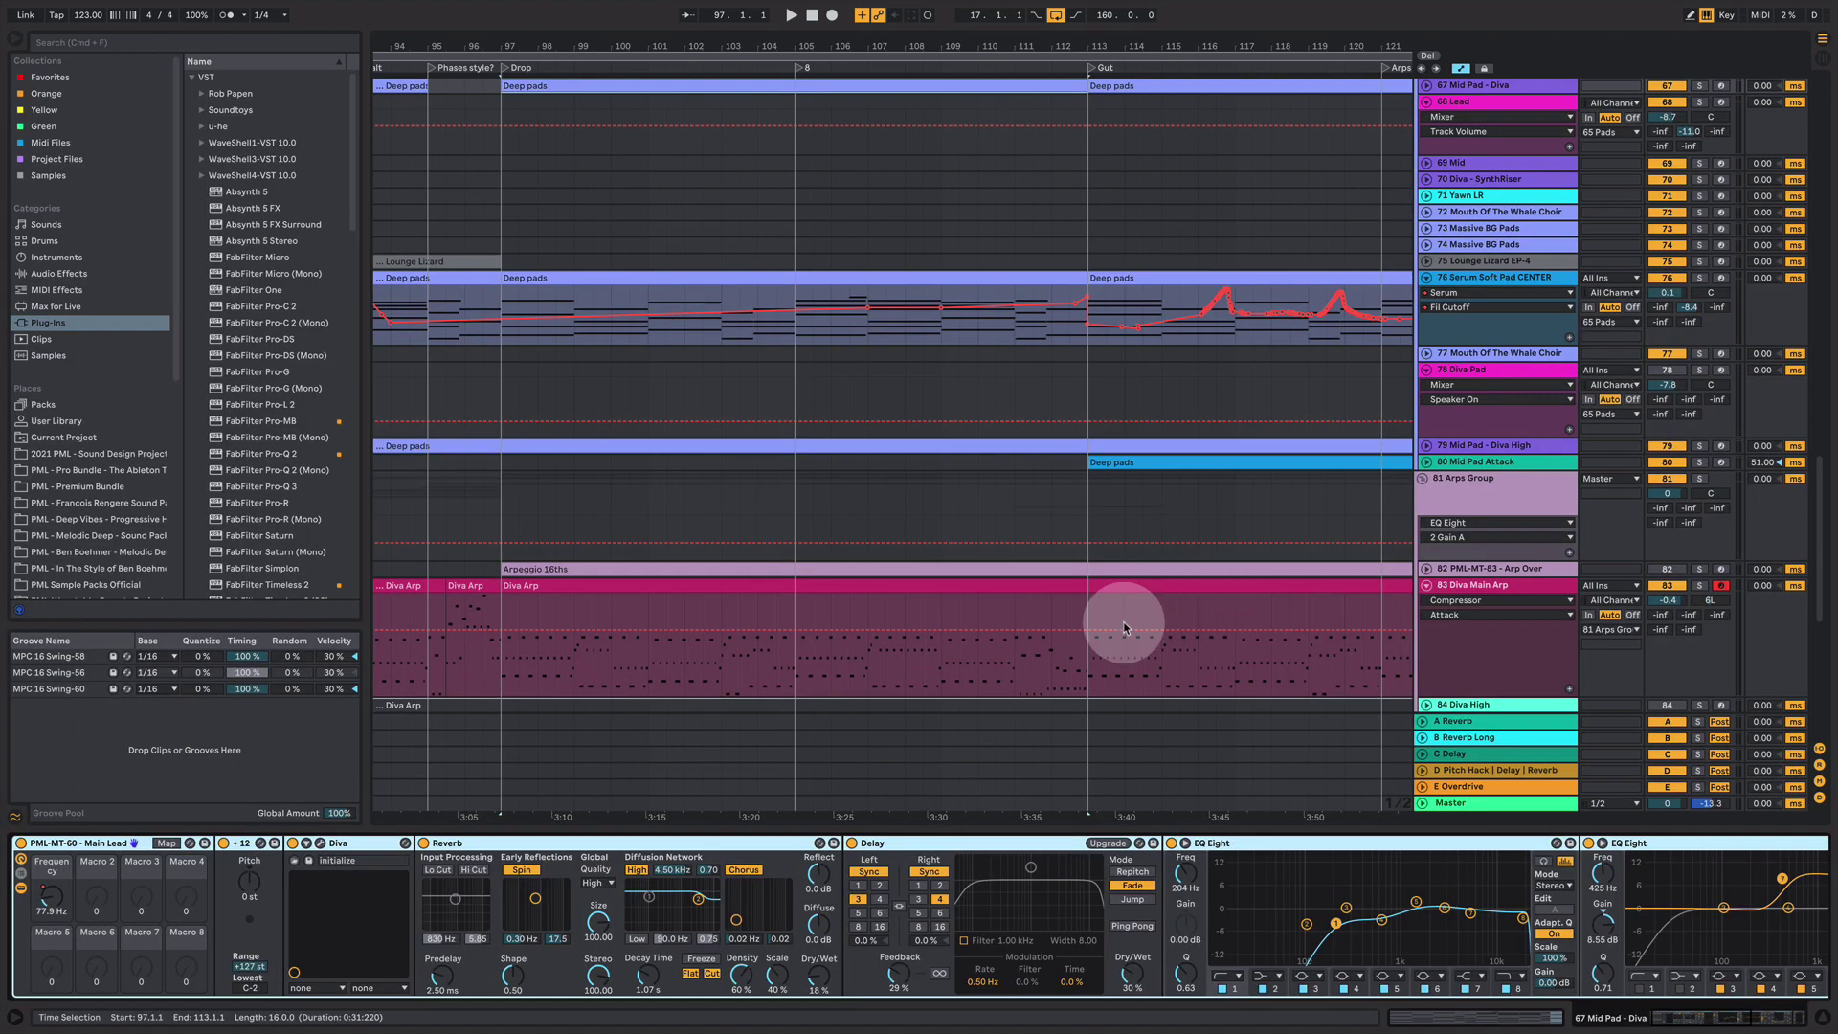
- Zoom out the arrangement and examine how the arp, pad, pluck, noise and drum clips are spread from Chords to Outro
{"action": "scroll", "coordinate": [1041, 486], "scroll_direction": "down", "scroll_amount": 8}
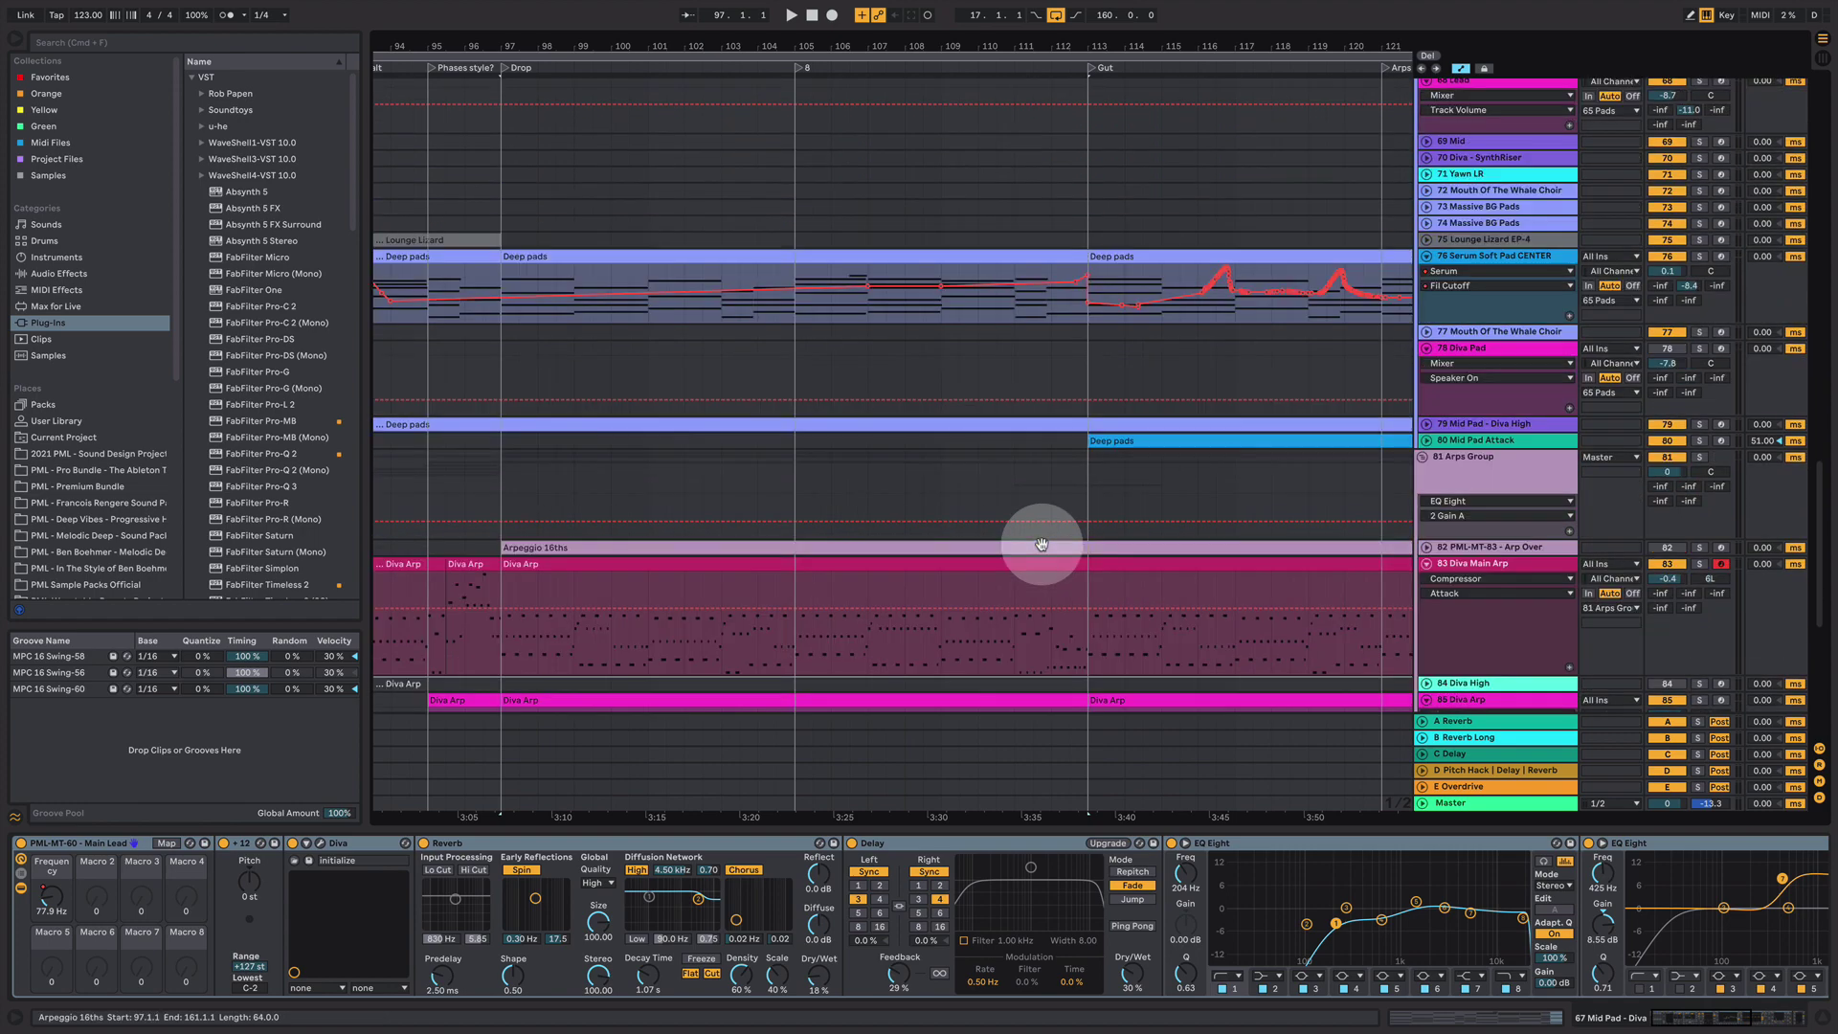
{"action": "left_click_drag", "start_coordinate": [1070, 41], "coordinate": [1068, 13]}
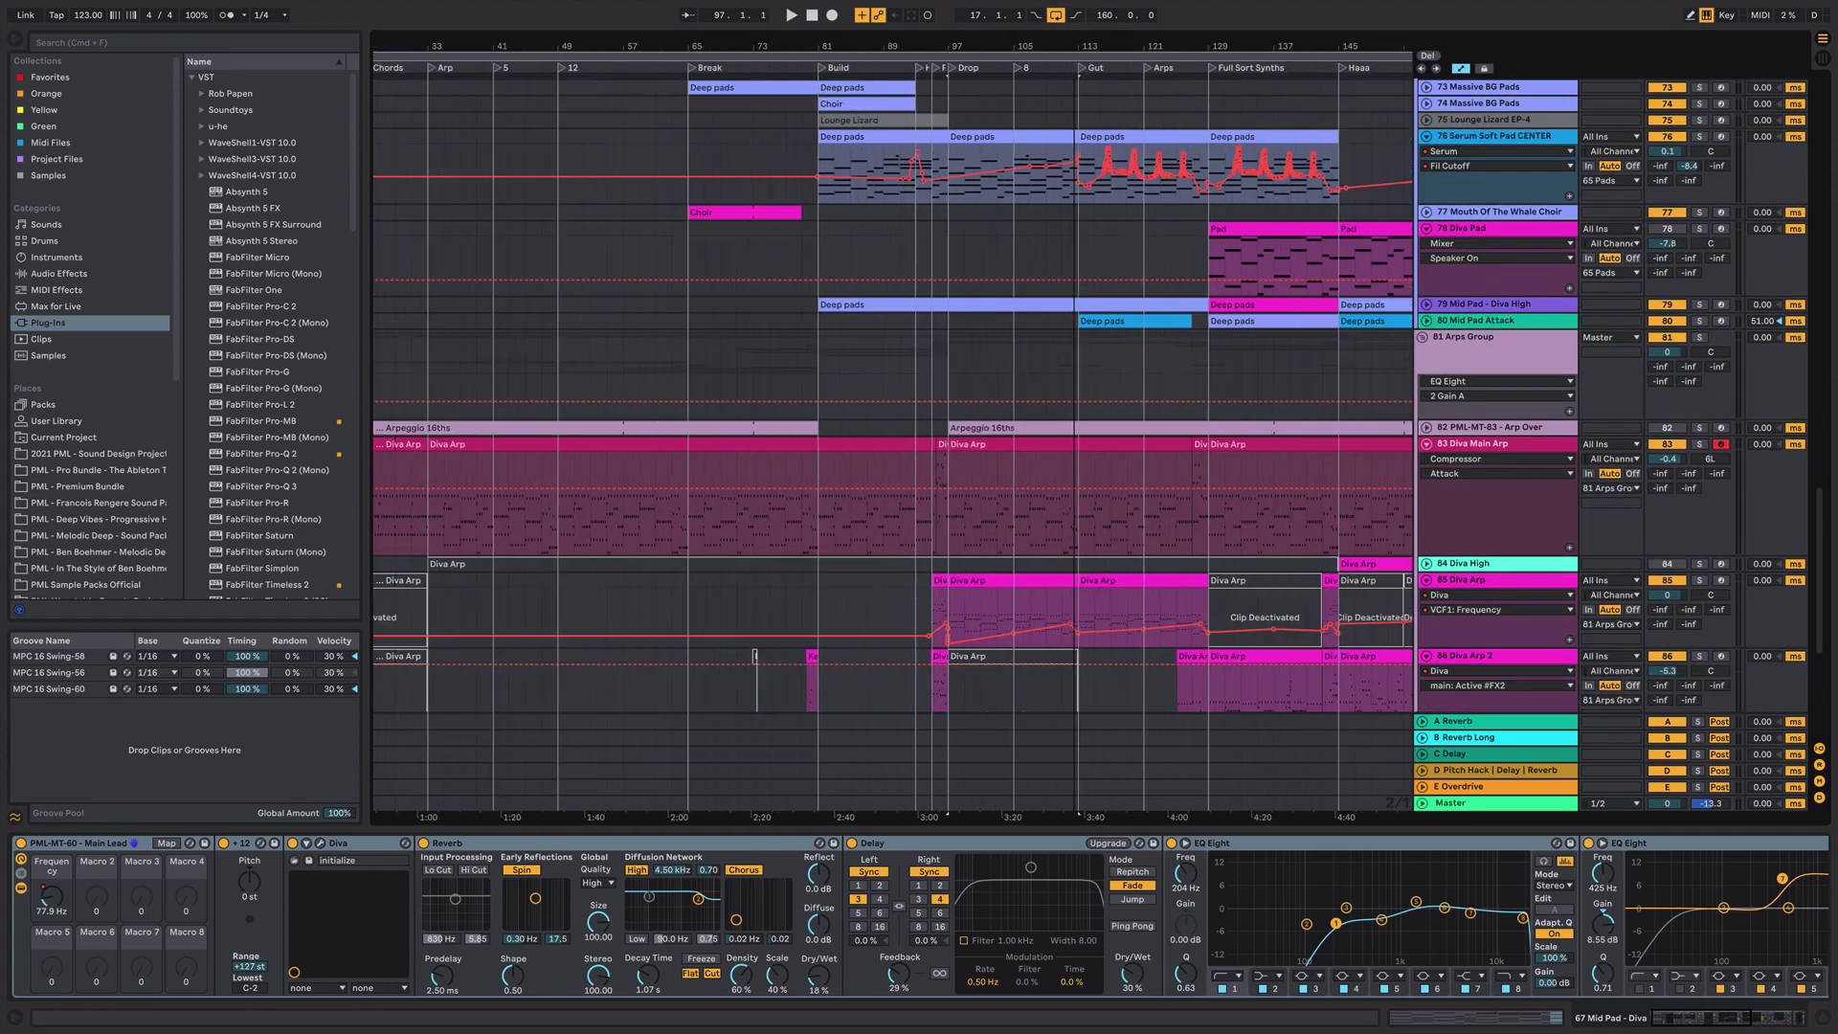
{"action": "scroll", "coordinate": [1138, 587], "scroll_direction": "up", "scroll_amount": 15}
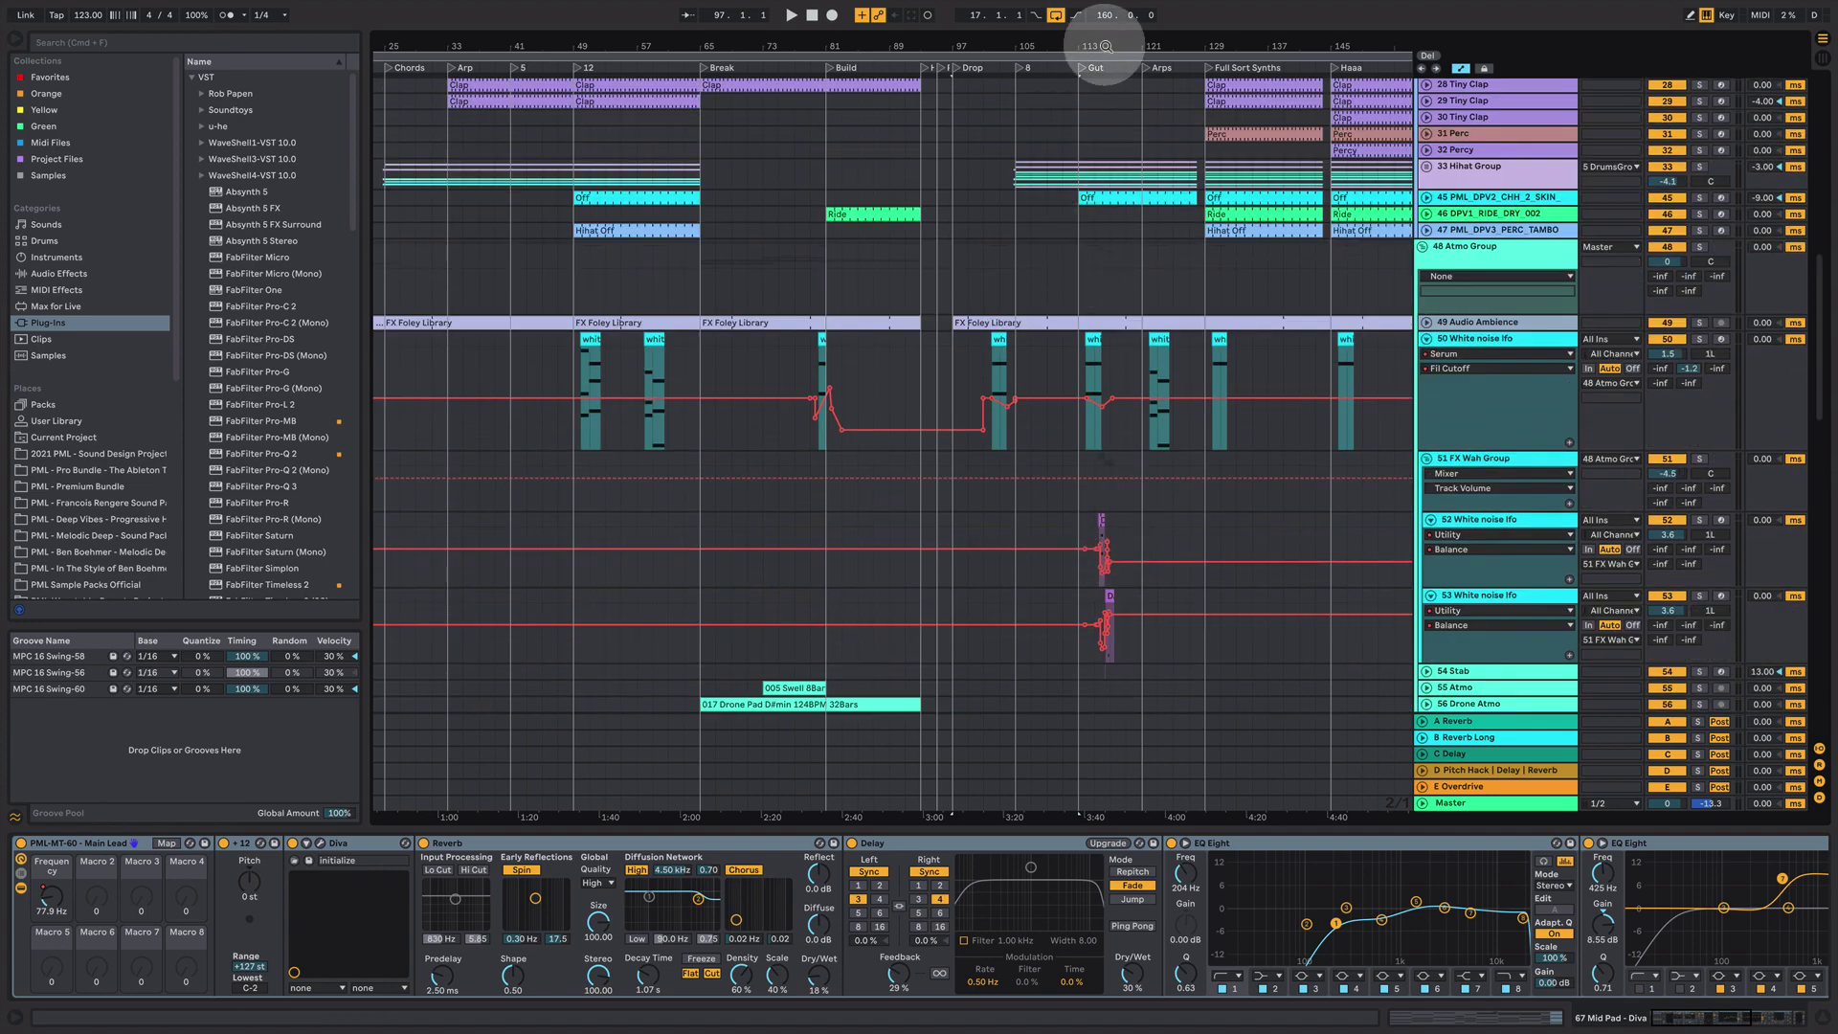
{"action": "left_click_drag", "start_coordinate": [1100, 41], "coordinate": [1110, 29]}
{"action": "scroll", "coordinate": [1108, 533], "scroll_direction": "down", "scroll_amount": 10}
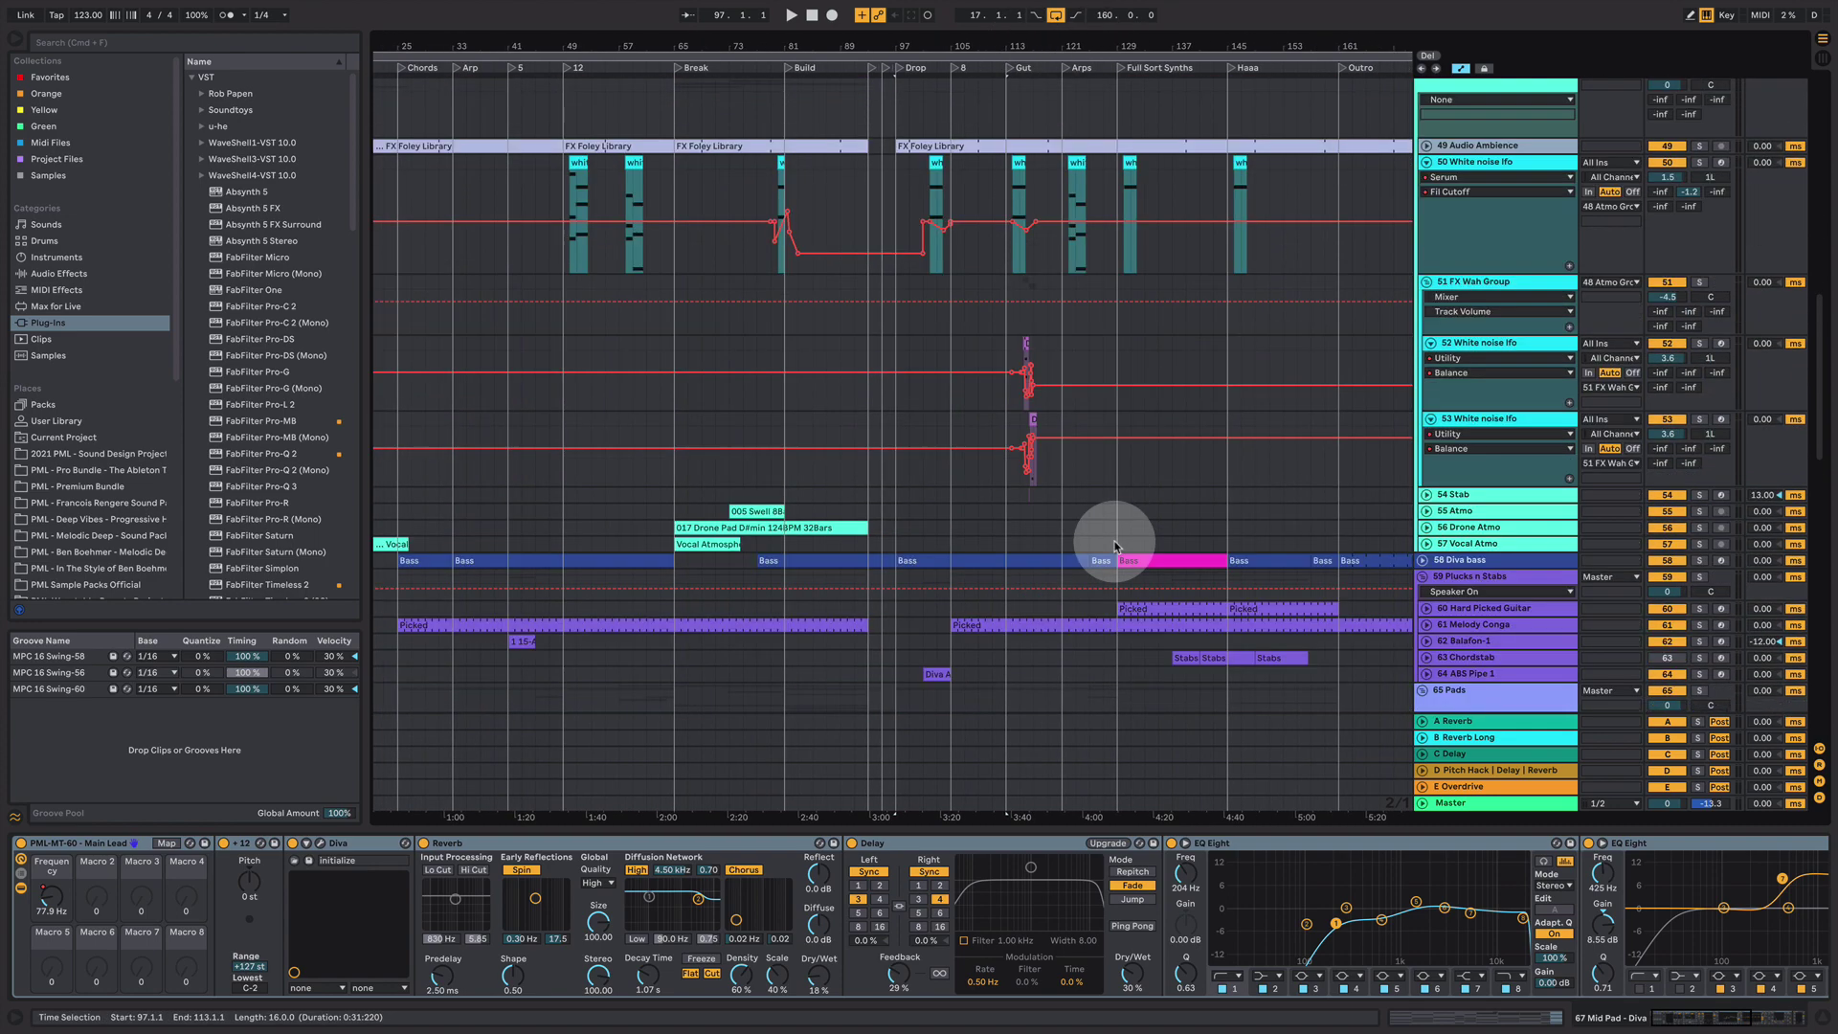
{"action": "scroll", "coordinate": [1098, 495], "scroll_direction": "down", "scroll_amount": 4}
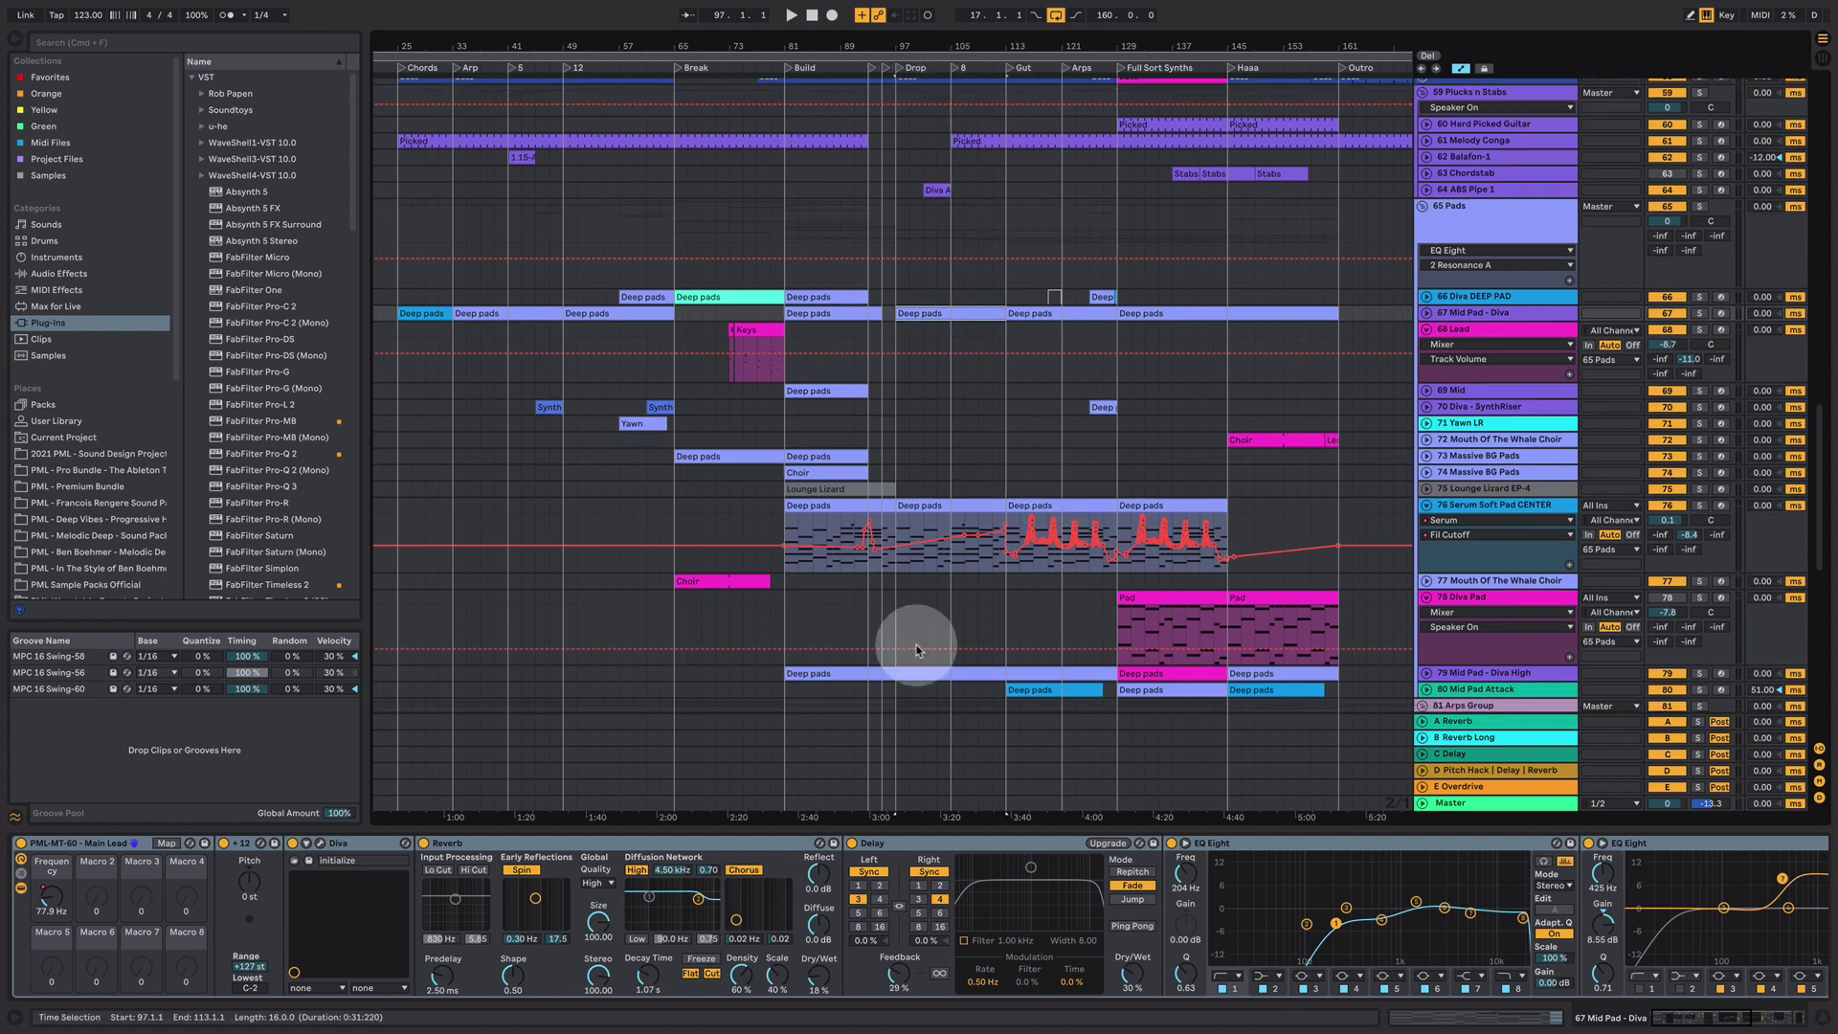
{"action": "left_click", "coordinate": [968, 303]}
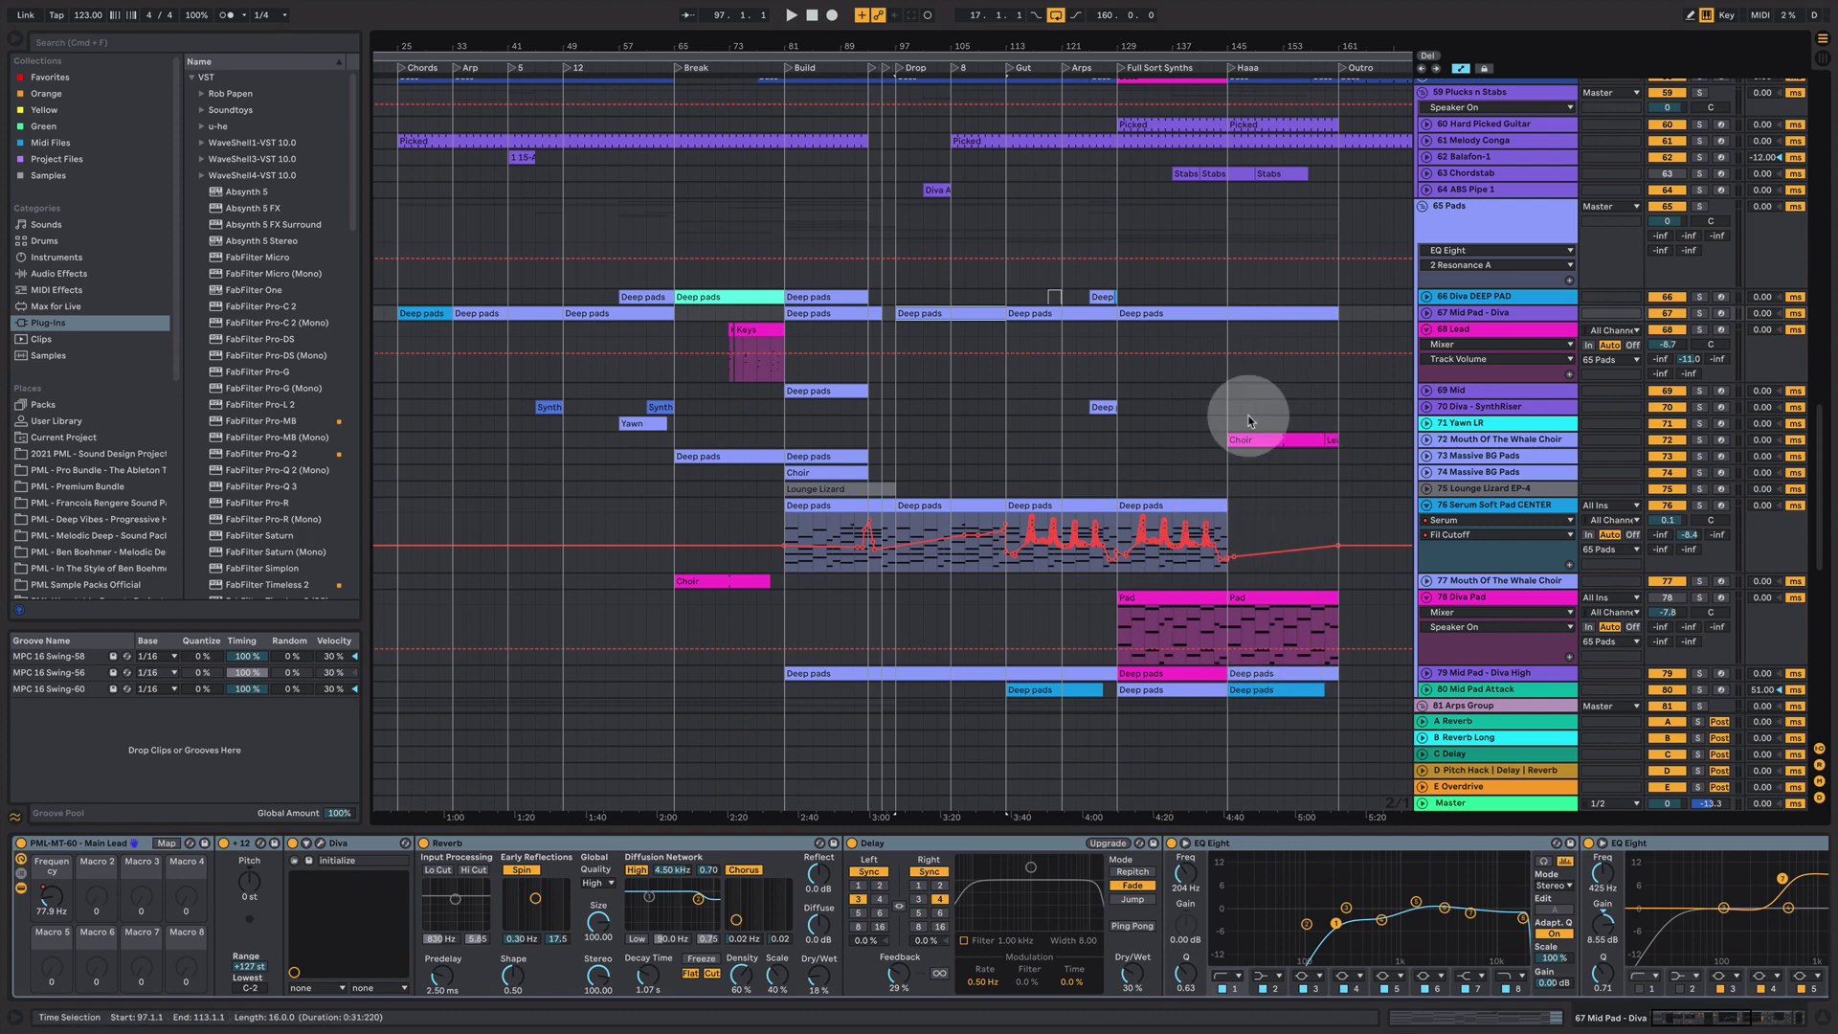
{"action": "scroll", "coordinate": [1162, 450], "scroll_direction": "up", "scroll_amount": 3}
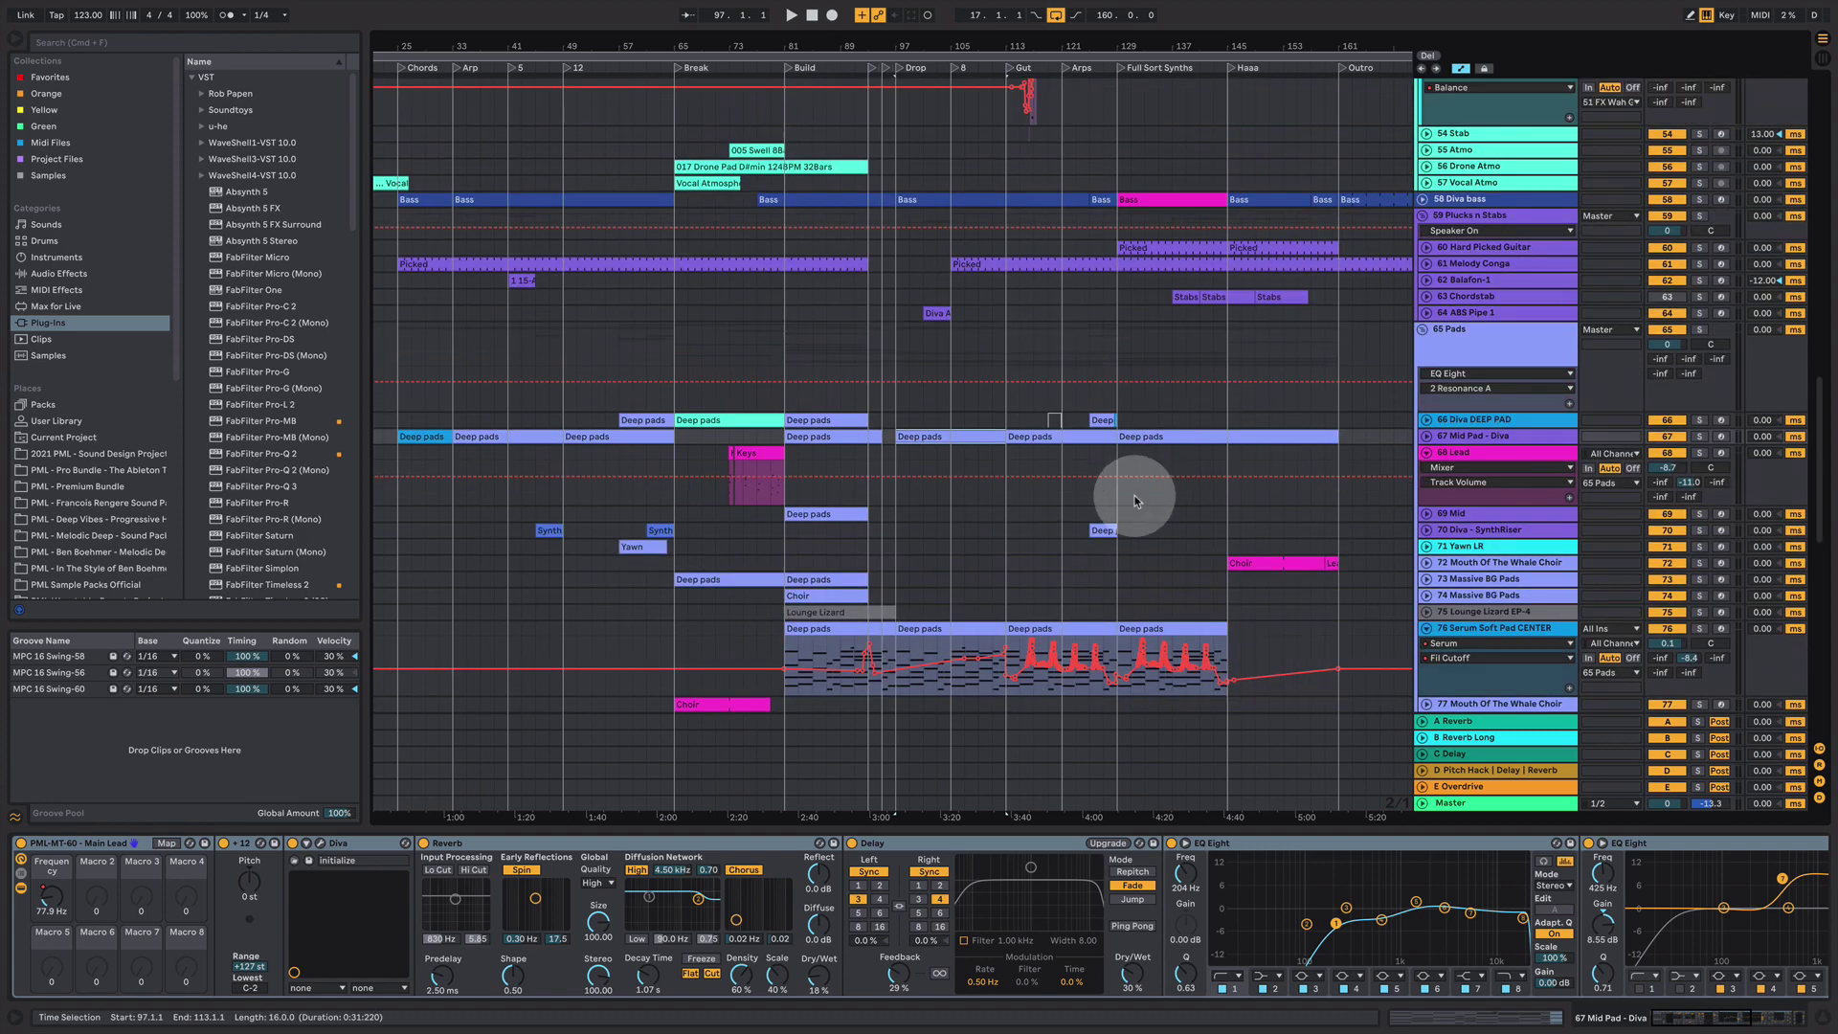
{"action": "scroll", "coordinate": [1135, 500], "scroll_direction": "up", "scroll_amount": 10}
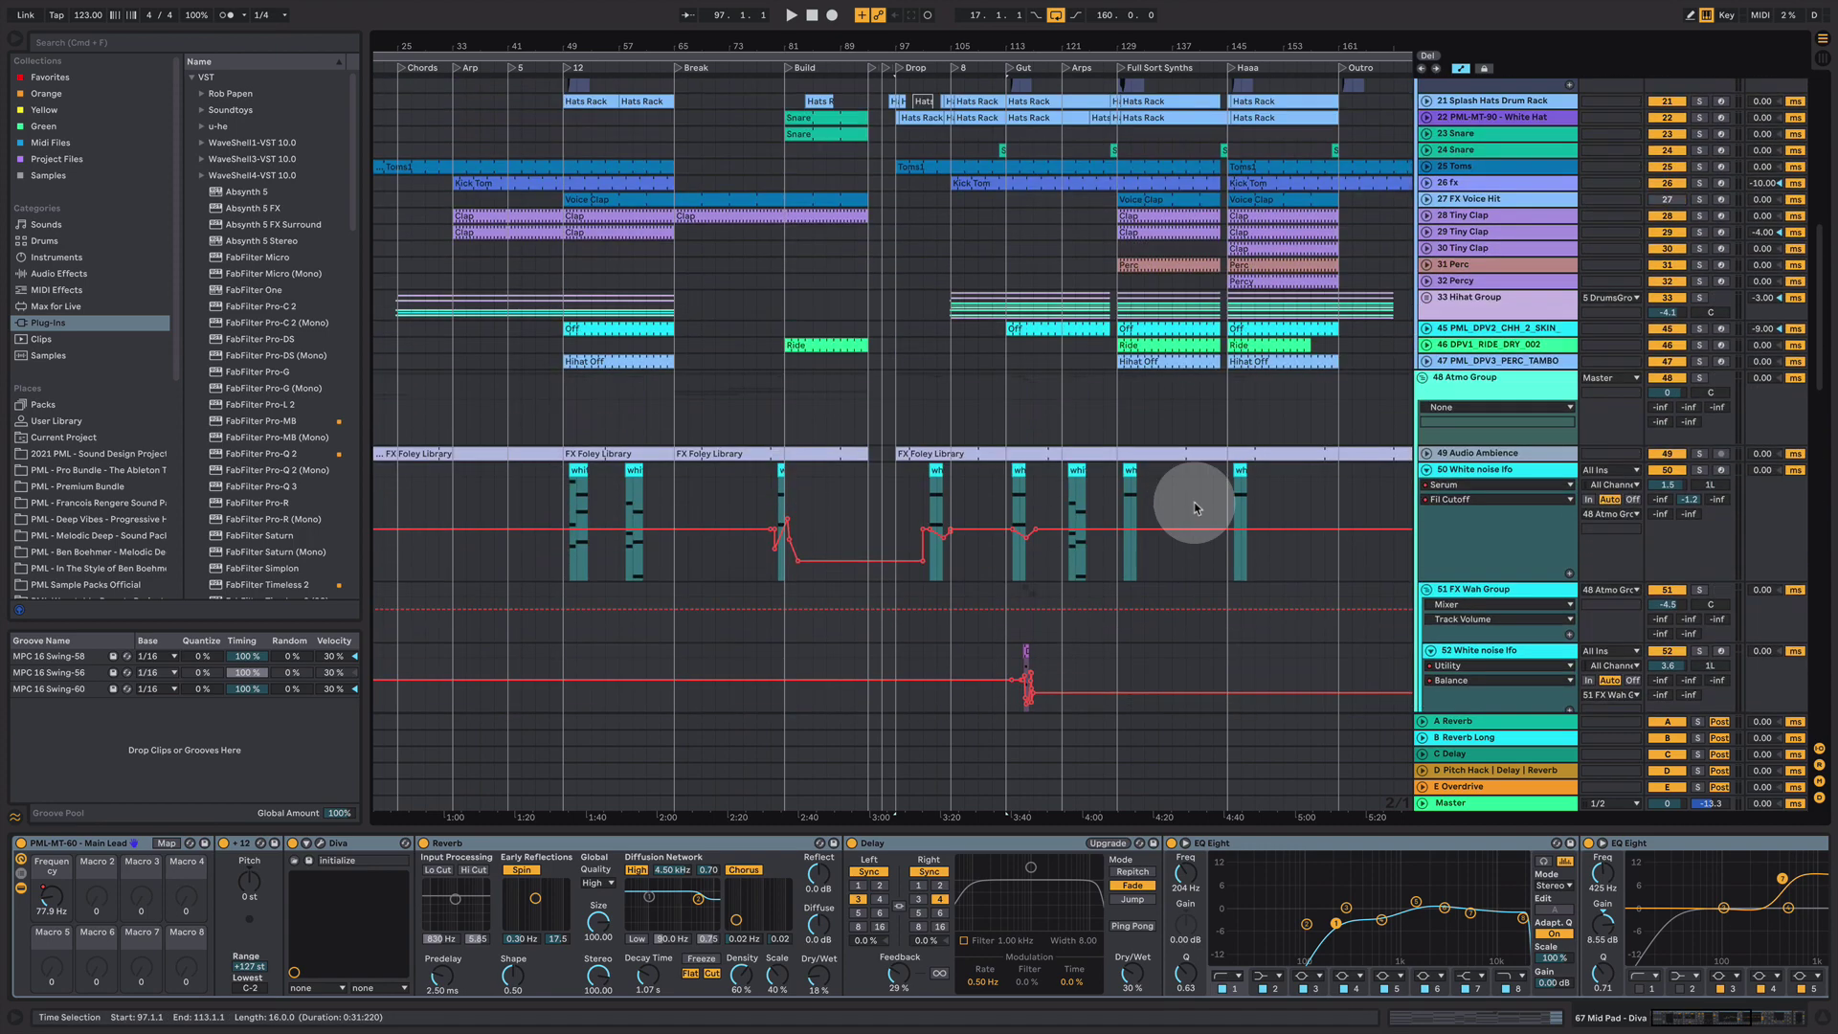
- Play the full mix from the Full Sort Synths marker at 129.1.1 and view the drum and atmosphere tracks across the whole song
{"action": "scroll", "coordinate": [1197, 478], "scroll_direction": "up", "scroll_amount": 4}
{"action": "left_click", "coordinate": [1120, 67]}
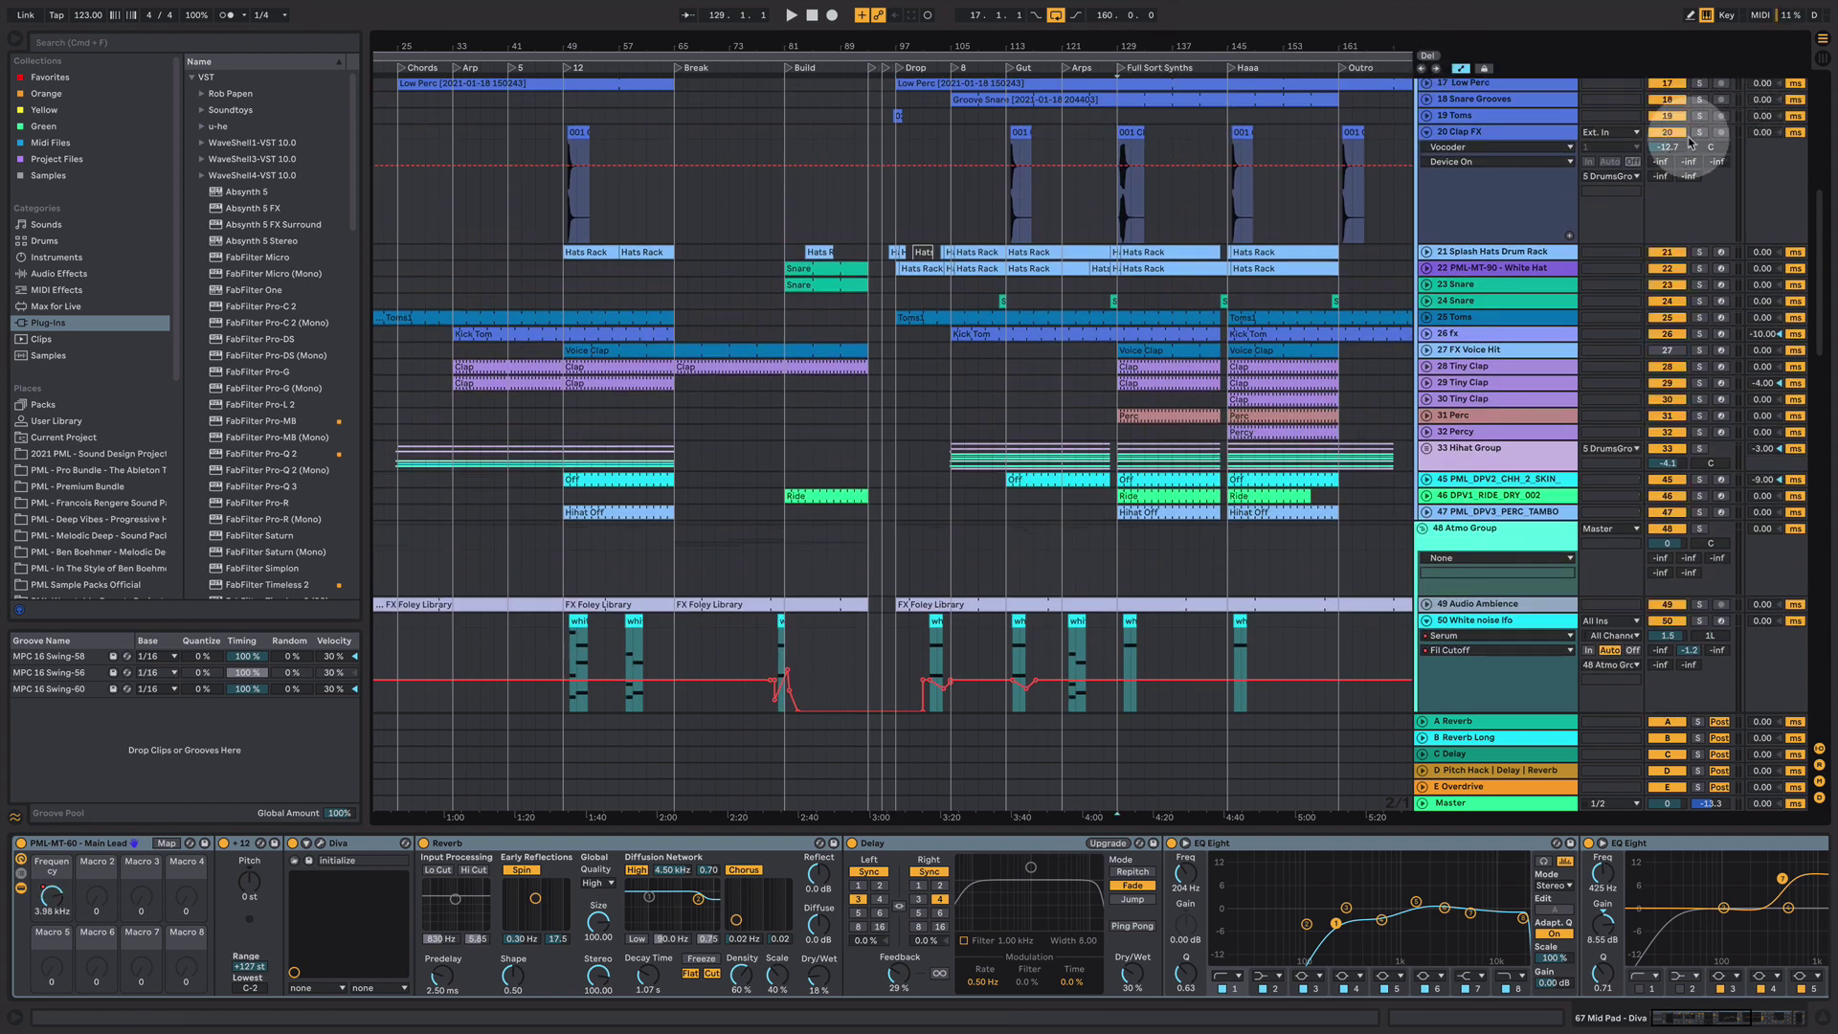
{"action": "key", "text": "space"}
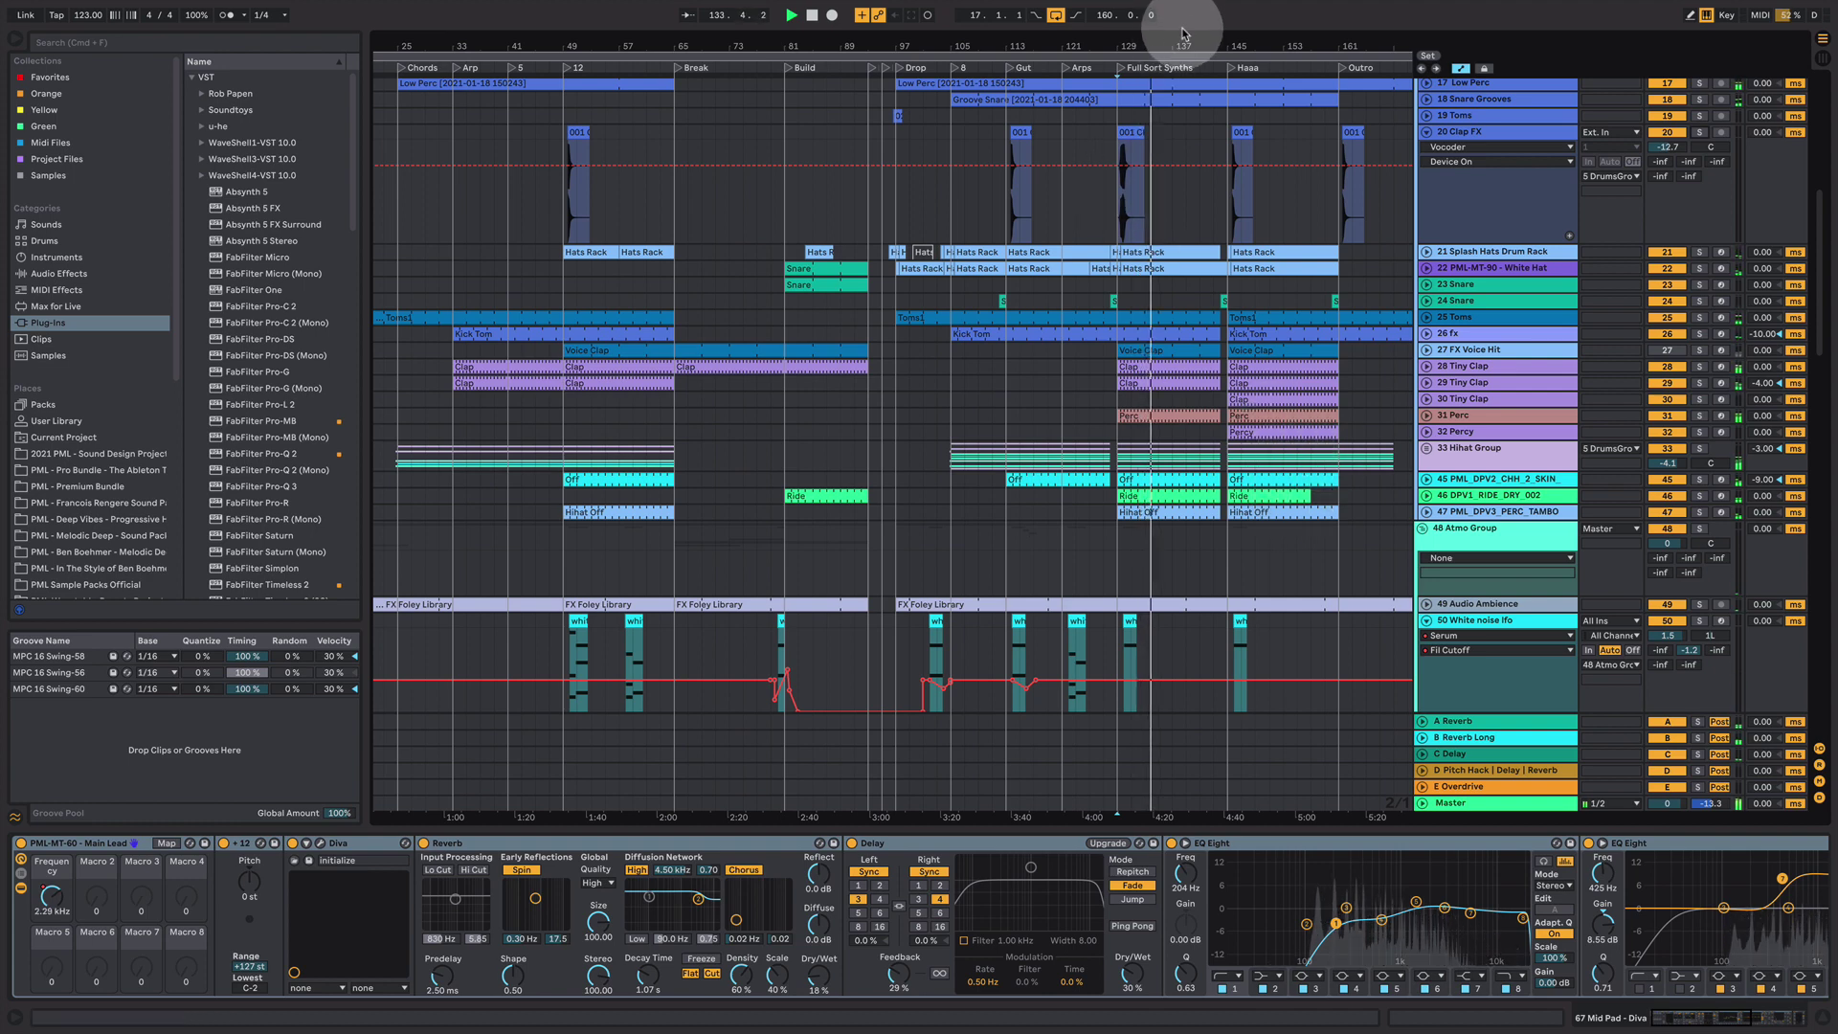
{"action": "scroll", "coordinate": [1087, 49], "scroll_direction": "down", "scroll_amount": 3}
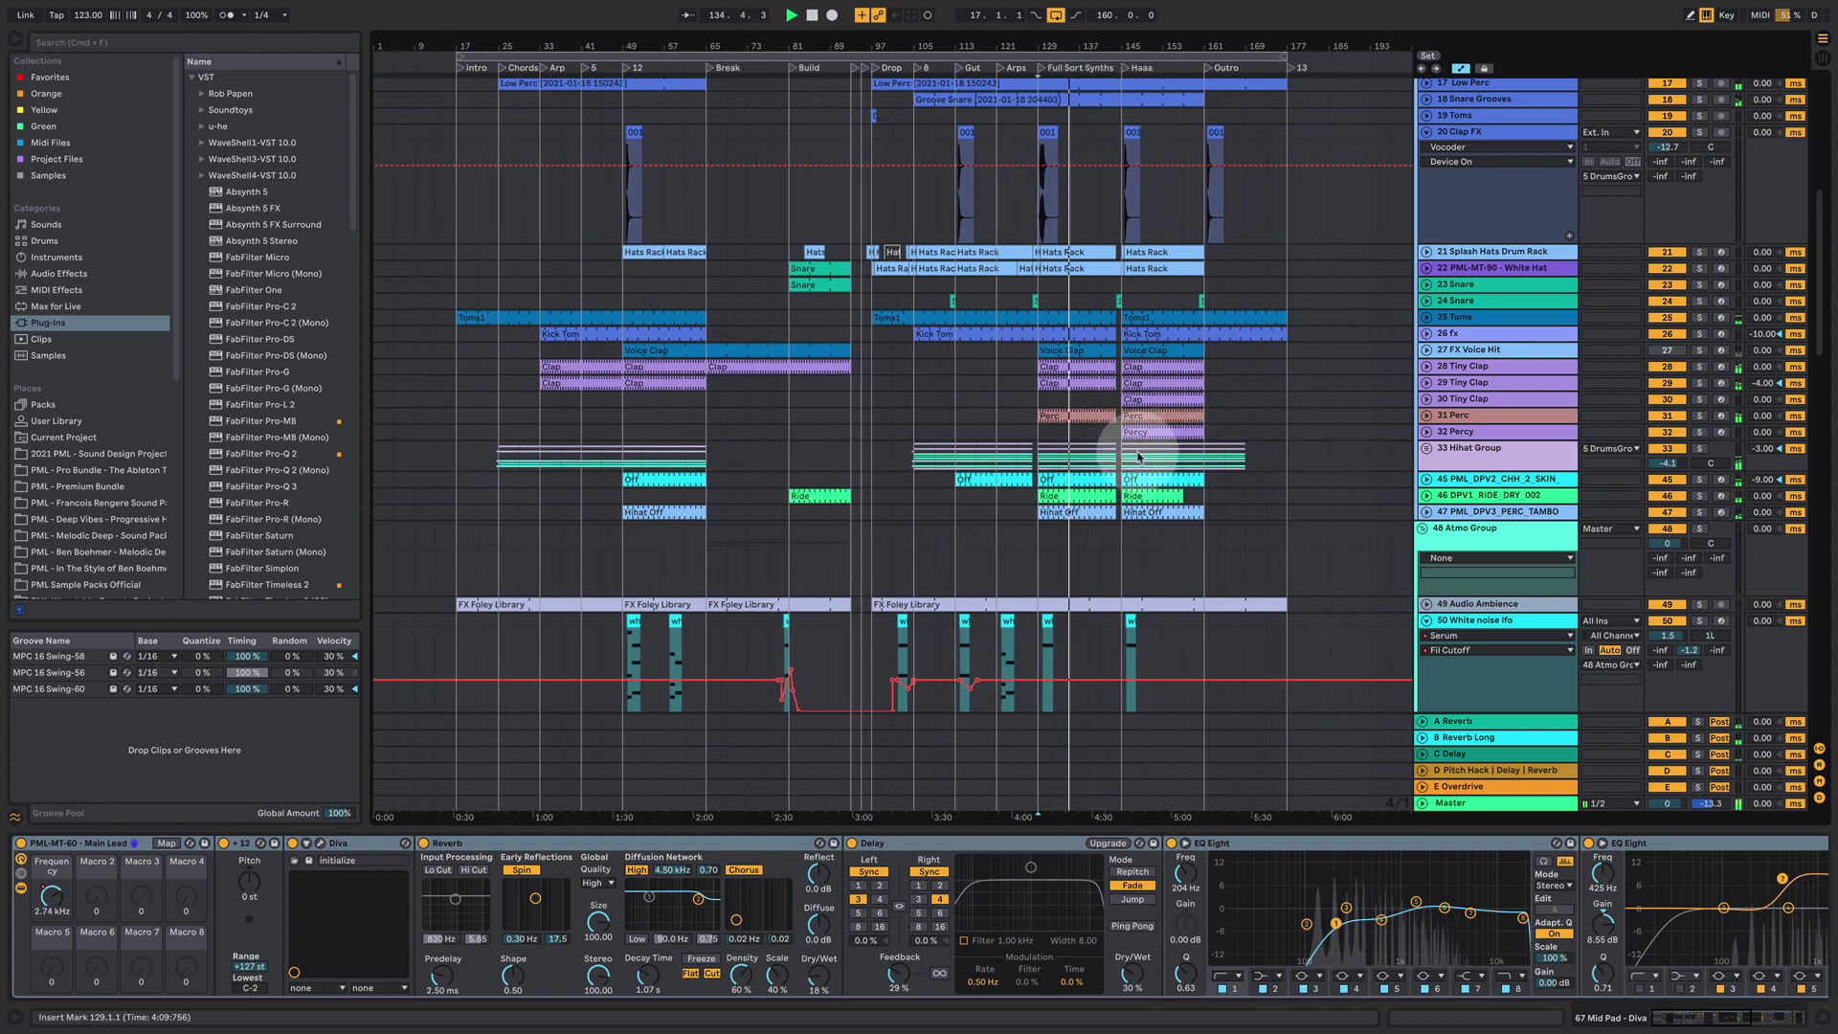
{"action": "scroll", "coordinate": [1148, 488], "scroll_direction": "down", "scroll_amount": 2}
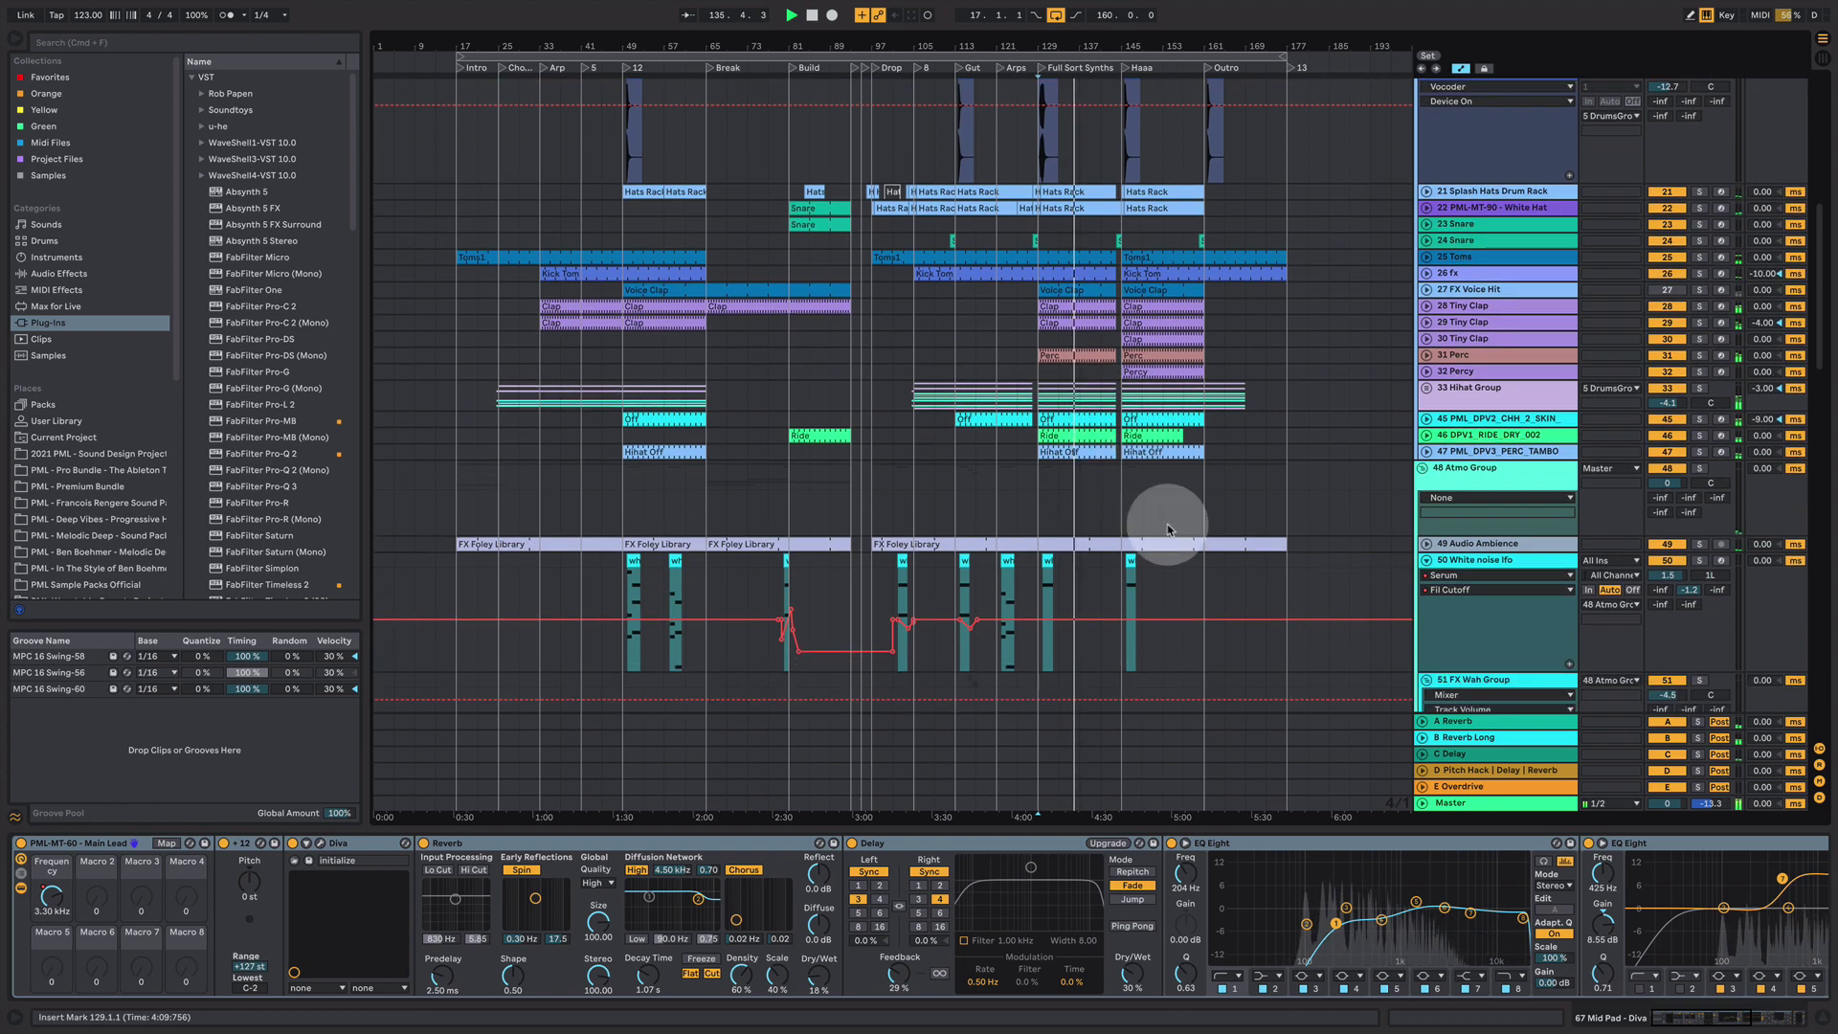
- Hide the device chain and fold the upper White noise lfo track to survey the bass, pluck, pad and drum clips across the arrangement
{"action": "left_click", "coordinate": [1818, 1020]}
{"action": "left_click", "coordinate": [1453, 679]}
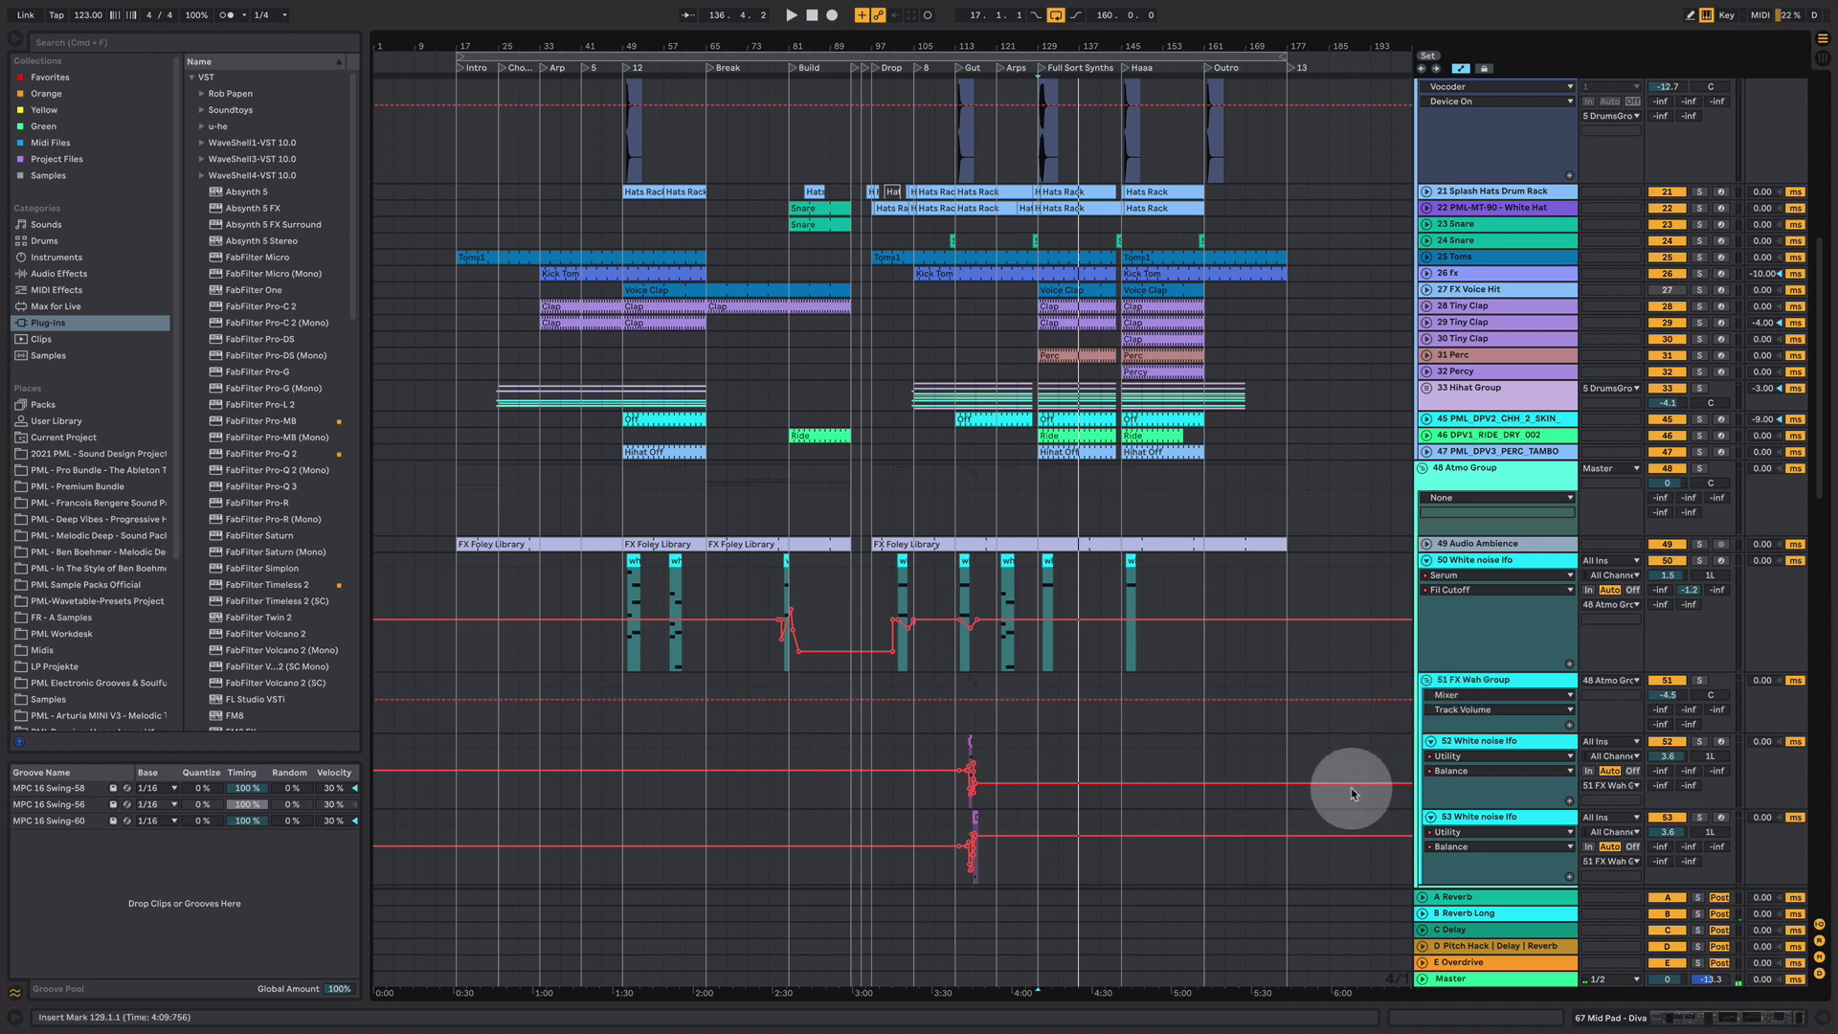
{"action": "left_click", "coordinate": [1426, 560]}
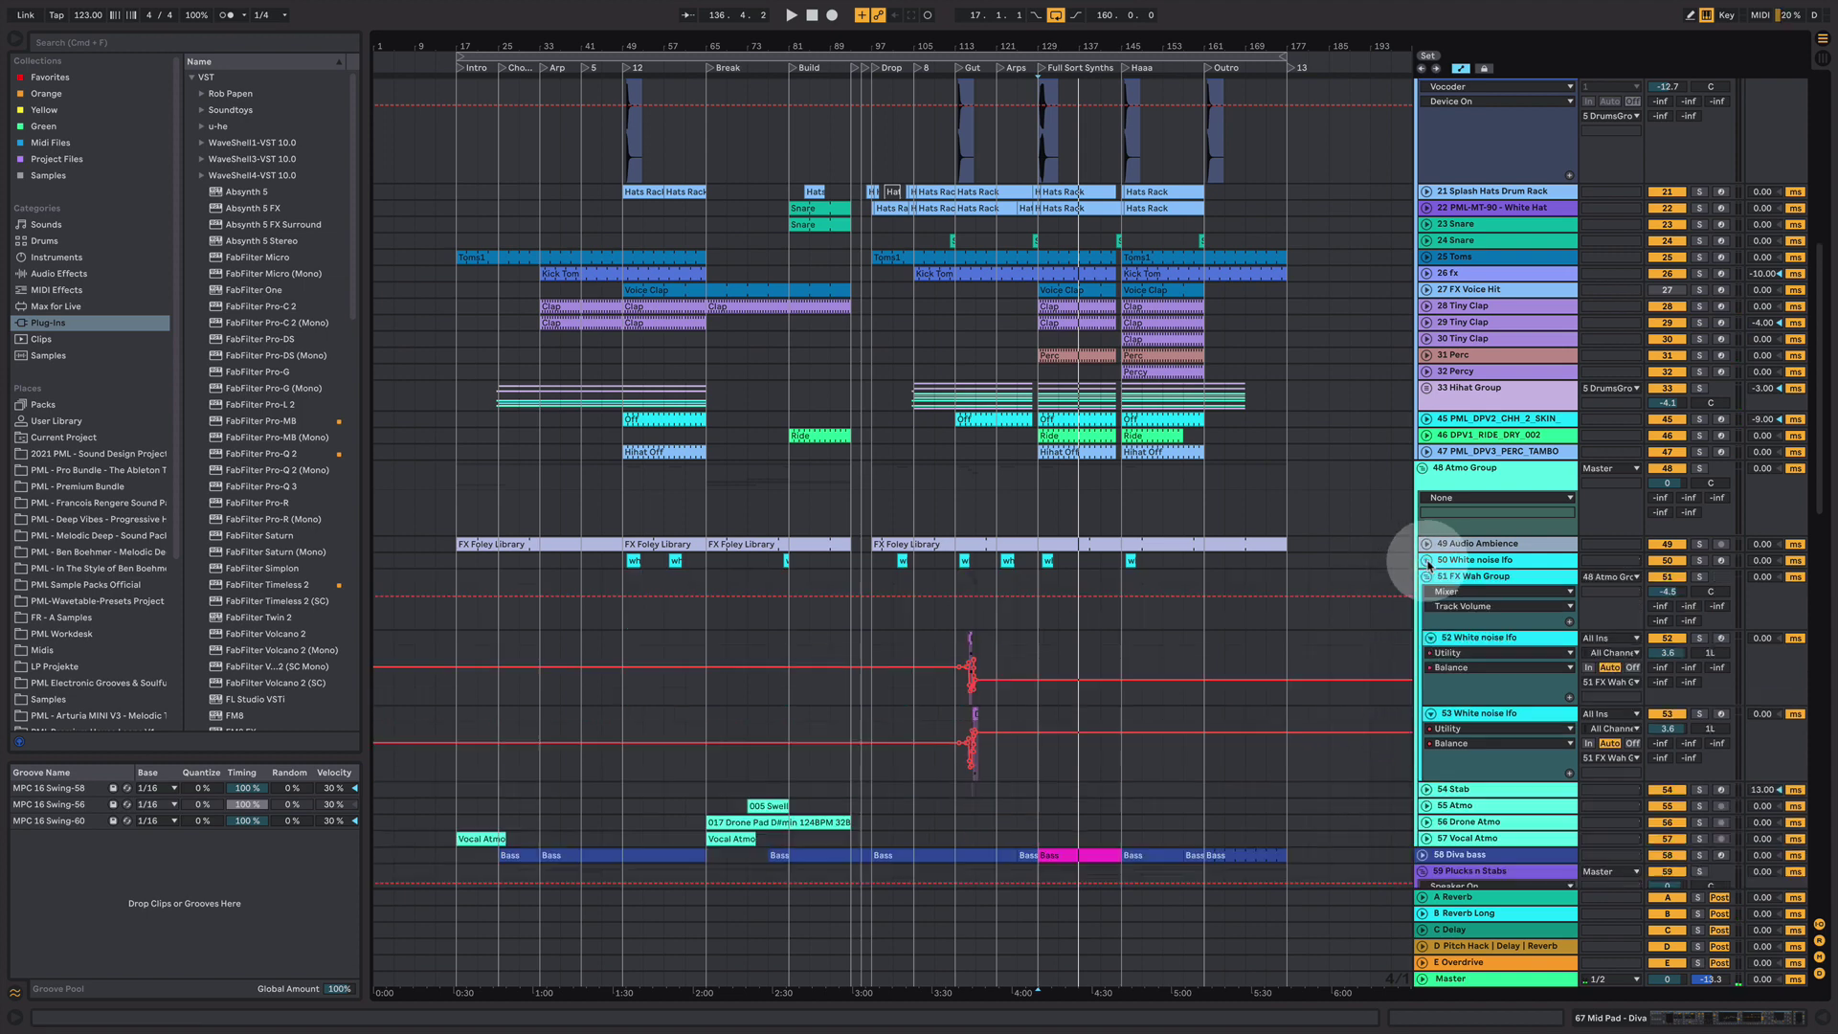
{"action": "scroll", "coordinate": [1130, 727], "scroll_direction": "down", "scroll_amount": 3}
{"action": "scroll", "coordinate": [1048, 746], "scroll_direction": "down", "scroll_amount": 10}
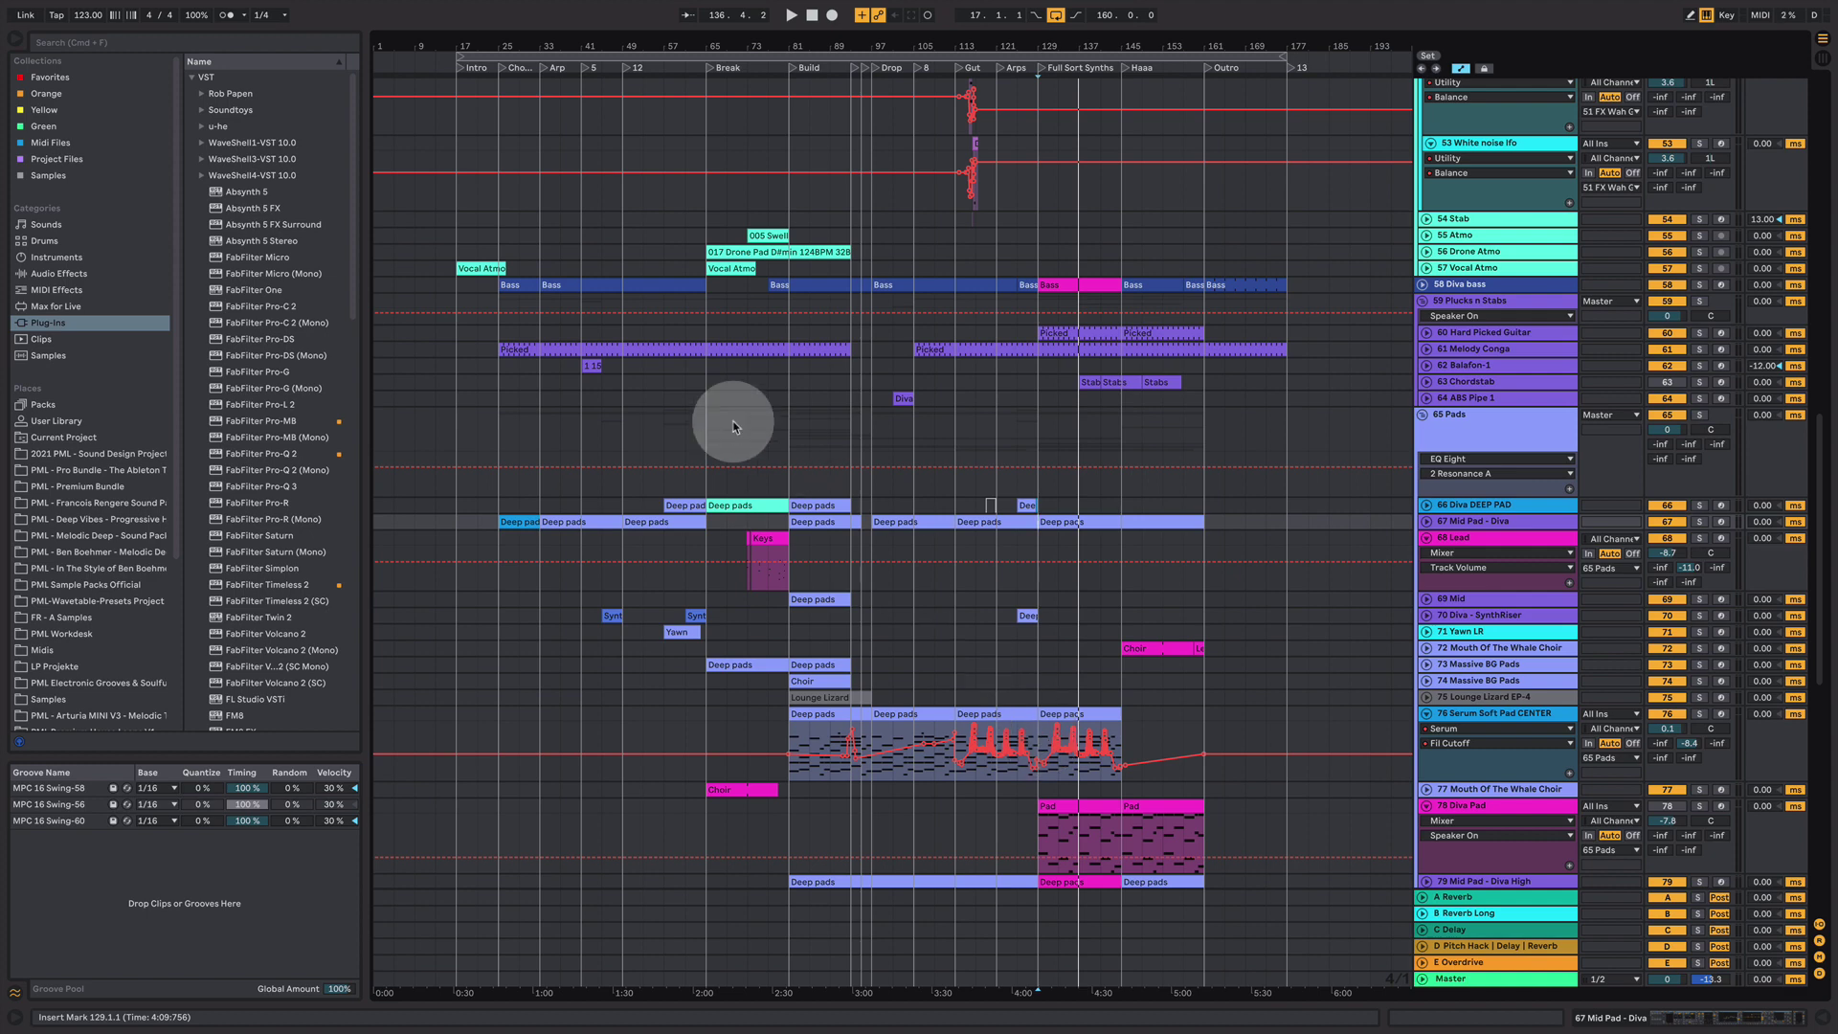
{"action": "left_click_drag", "start_coordinate": [670, 54], "coordinate": [670, 95]}
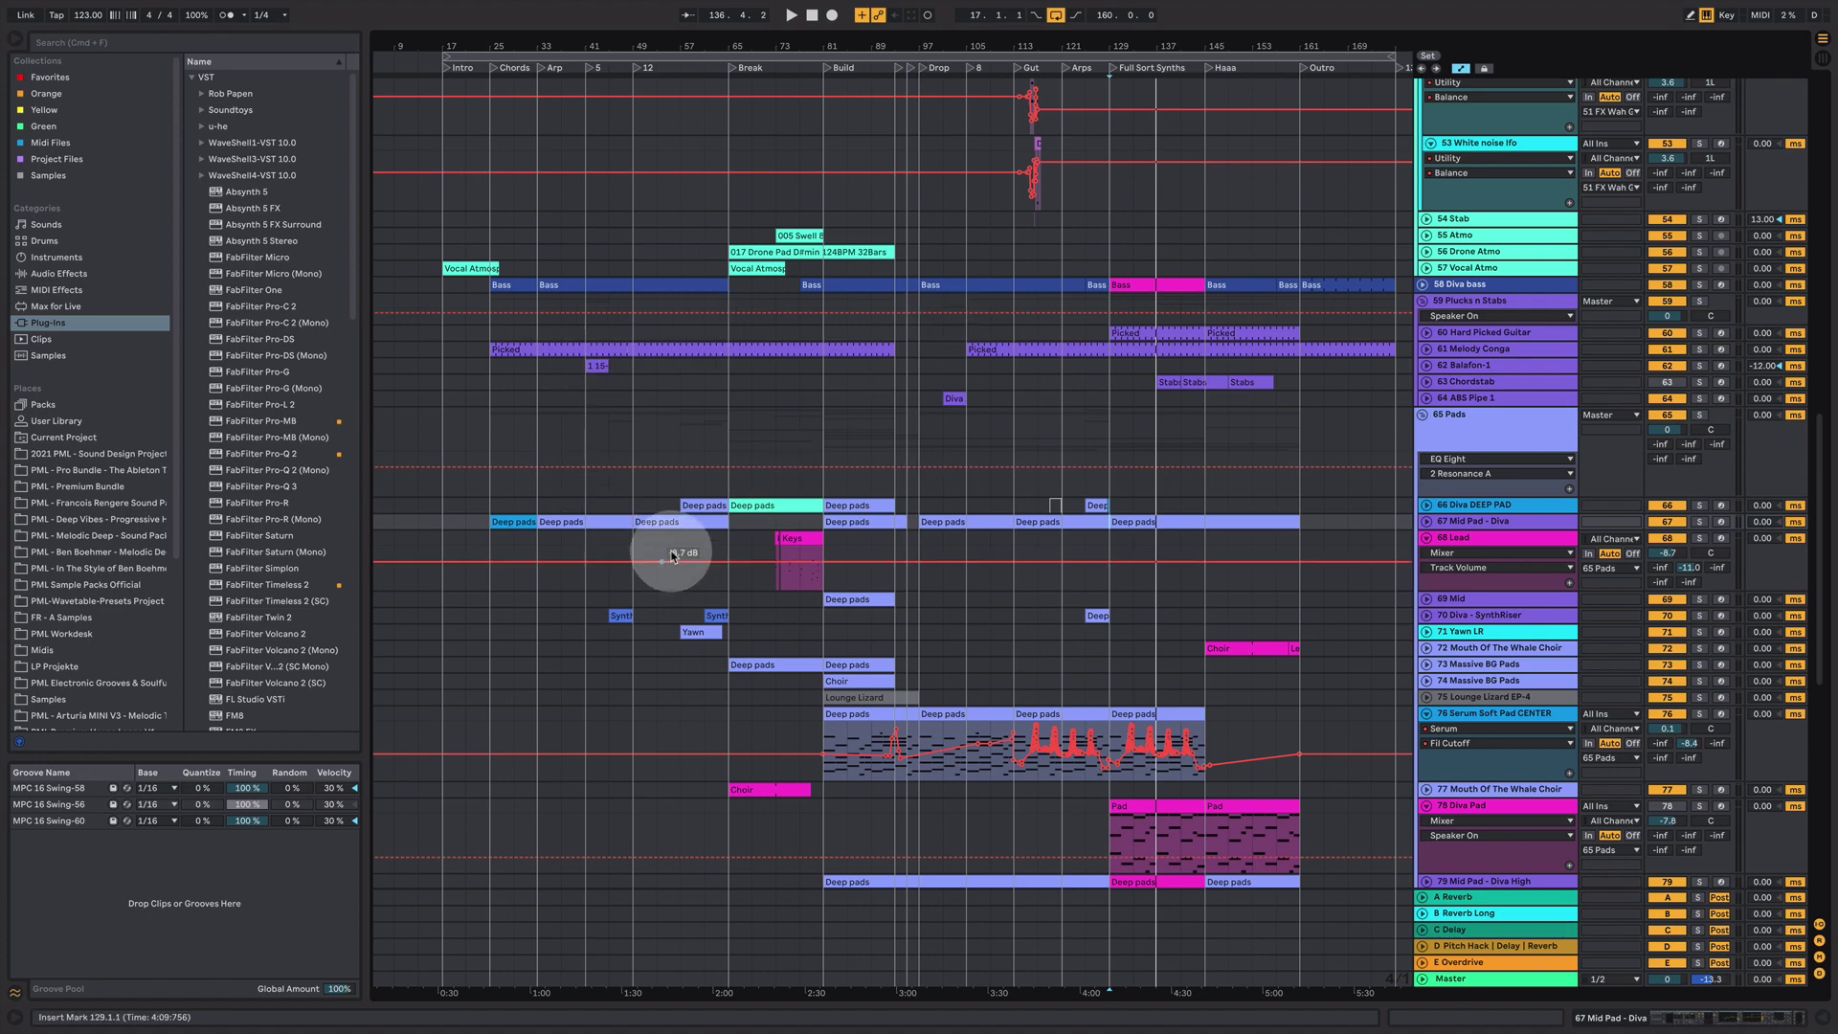
{"action": "scroll", "coordinate": [650, 562], "scroll_direction": "up", "scroll_amount": 2}
{"action": "scroll", "coordinate": [650, 563], "scroll_direction": "up", "scroll_amount": 12}
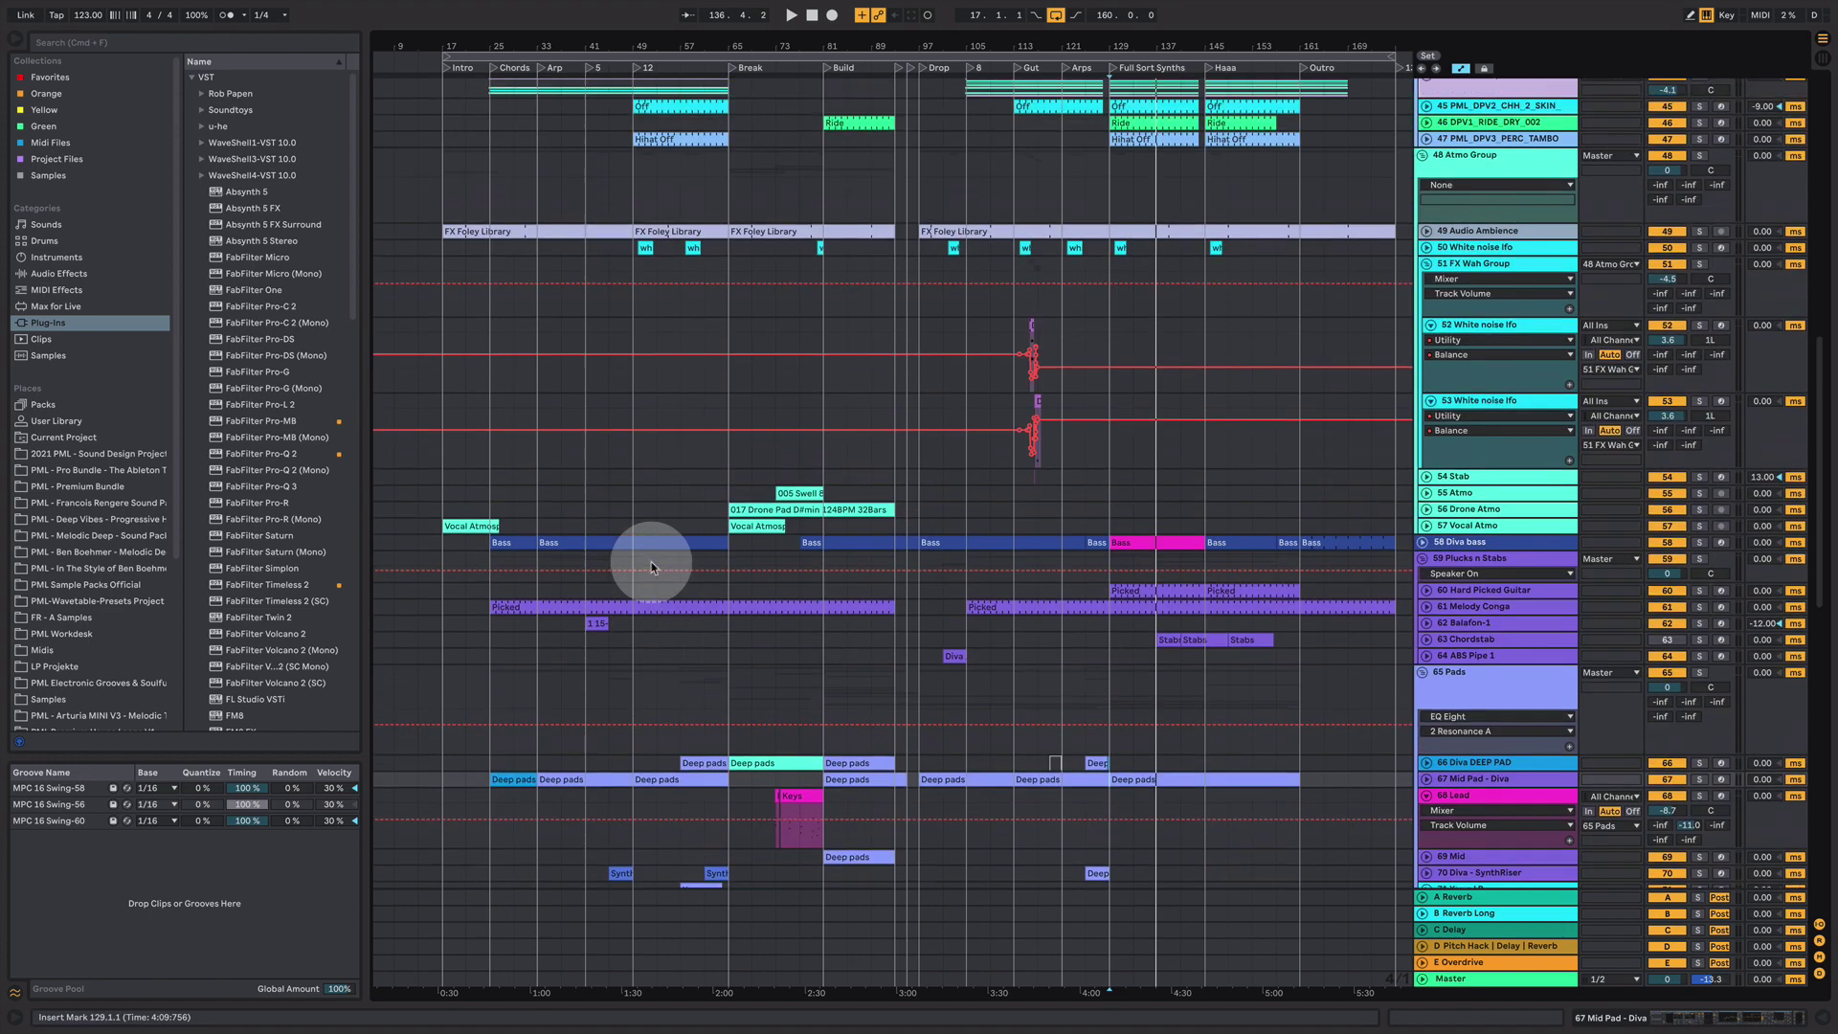
{"action": "scroll", "coordinate": [651, 565], "scroll_direction": "up", "scroll_amount": 7}
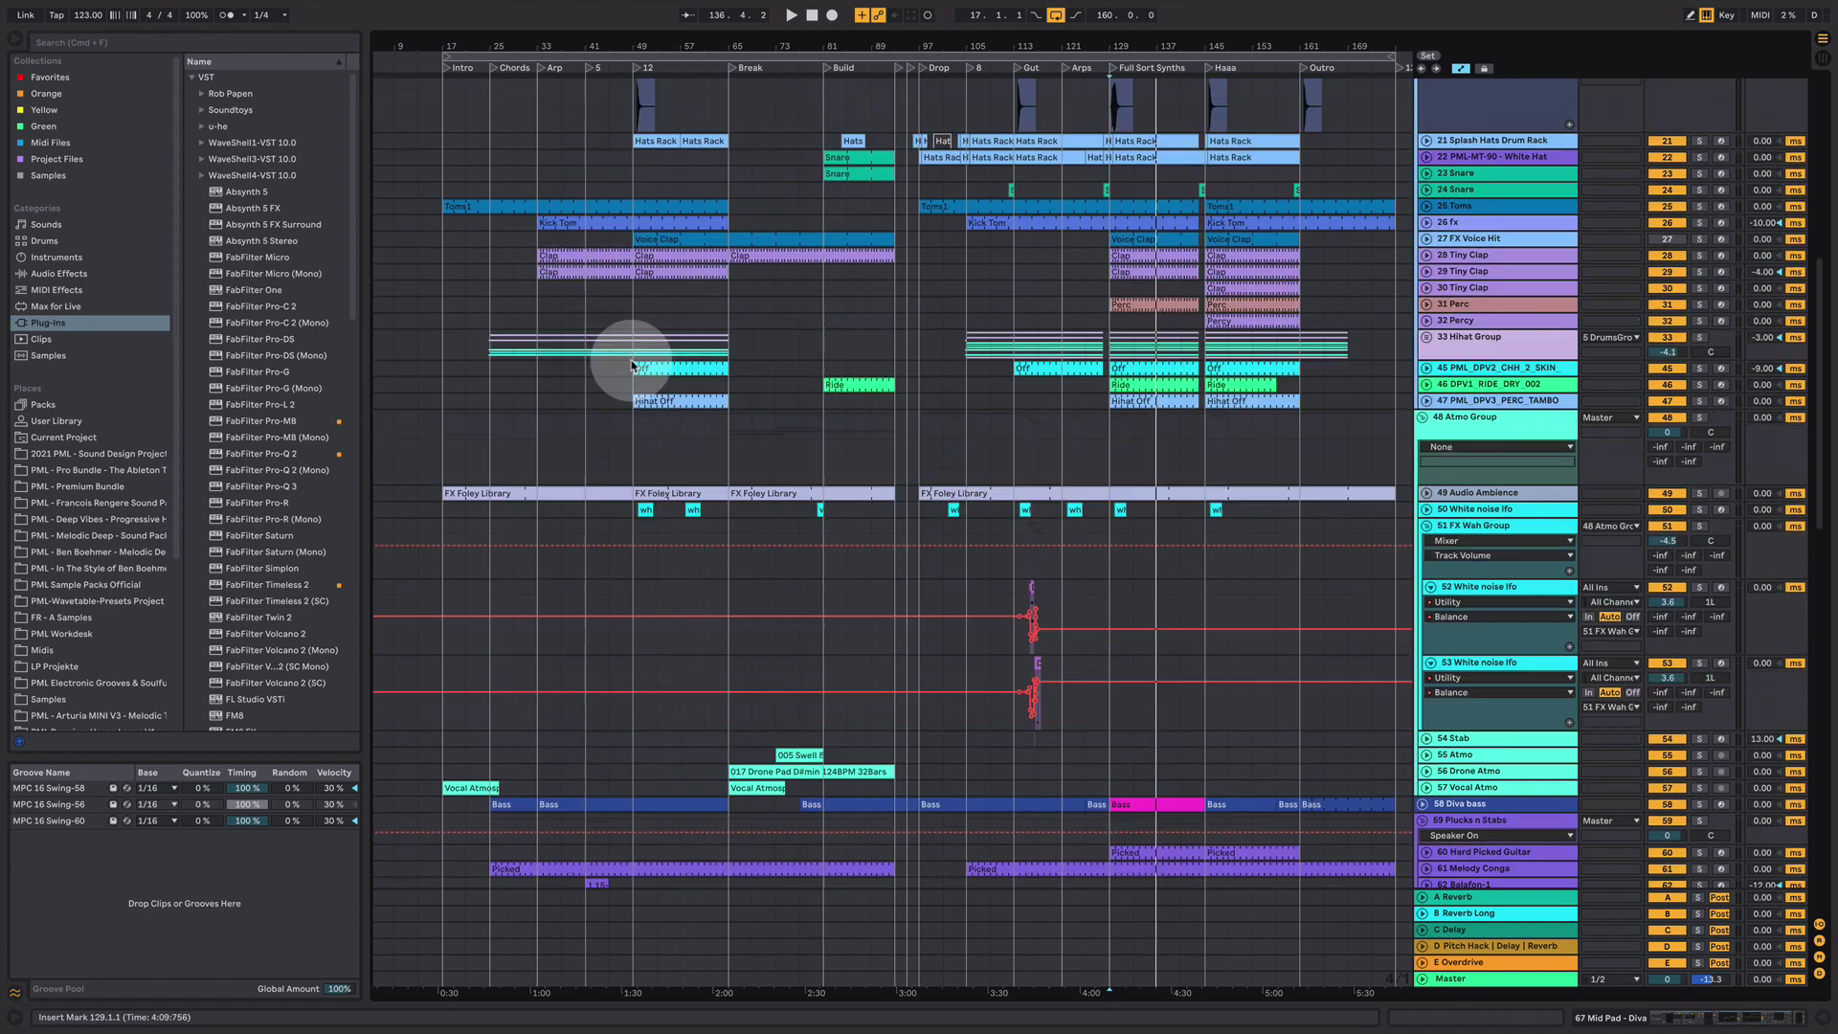
- Play the full mix from 49.1.1 at the 12 marker, unfold the upper White noise lfo track, and stop playback
{"action": "left_click", "coordinate": [638, 144]}
{"action": "key", "text": "space"}
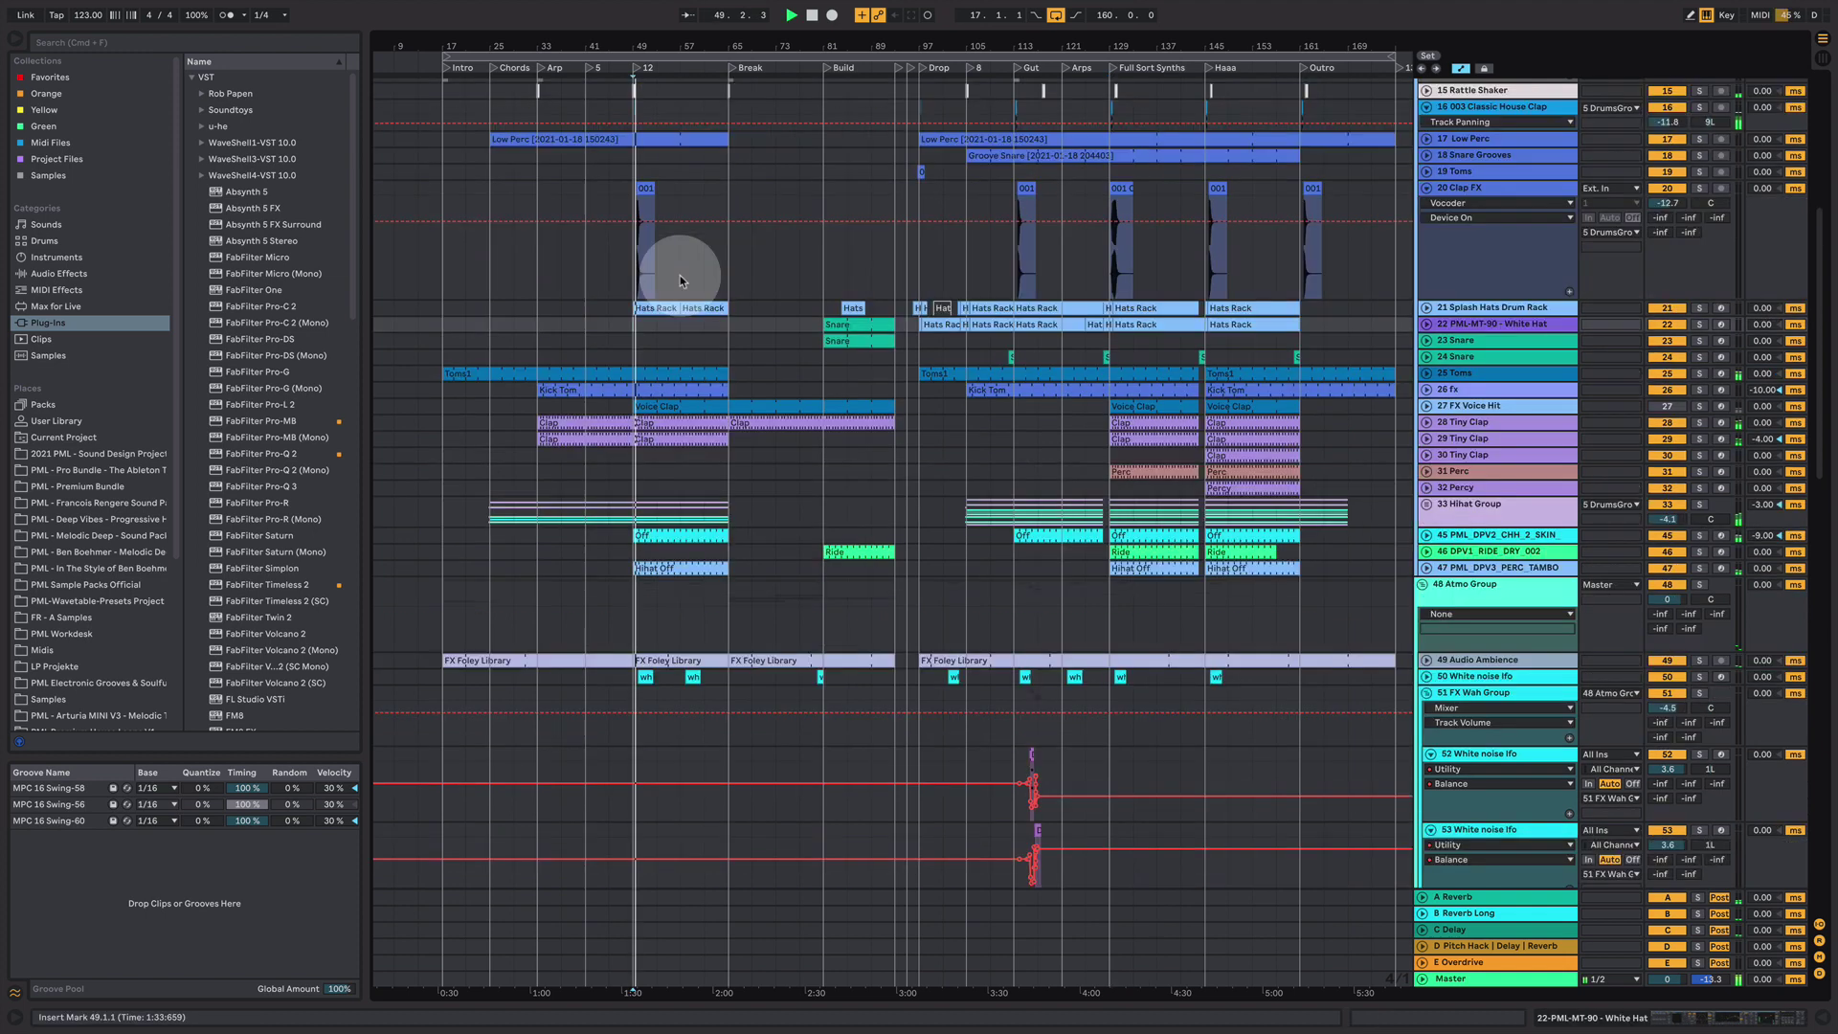
{"action": "scroll", "coordinate": [677, 268], "scroll_direction": "up", "scroll_amount": 5}
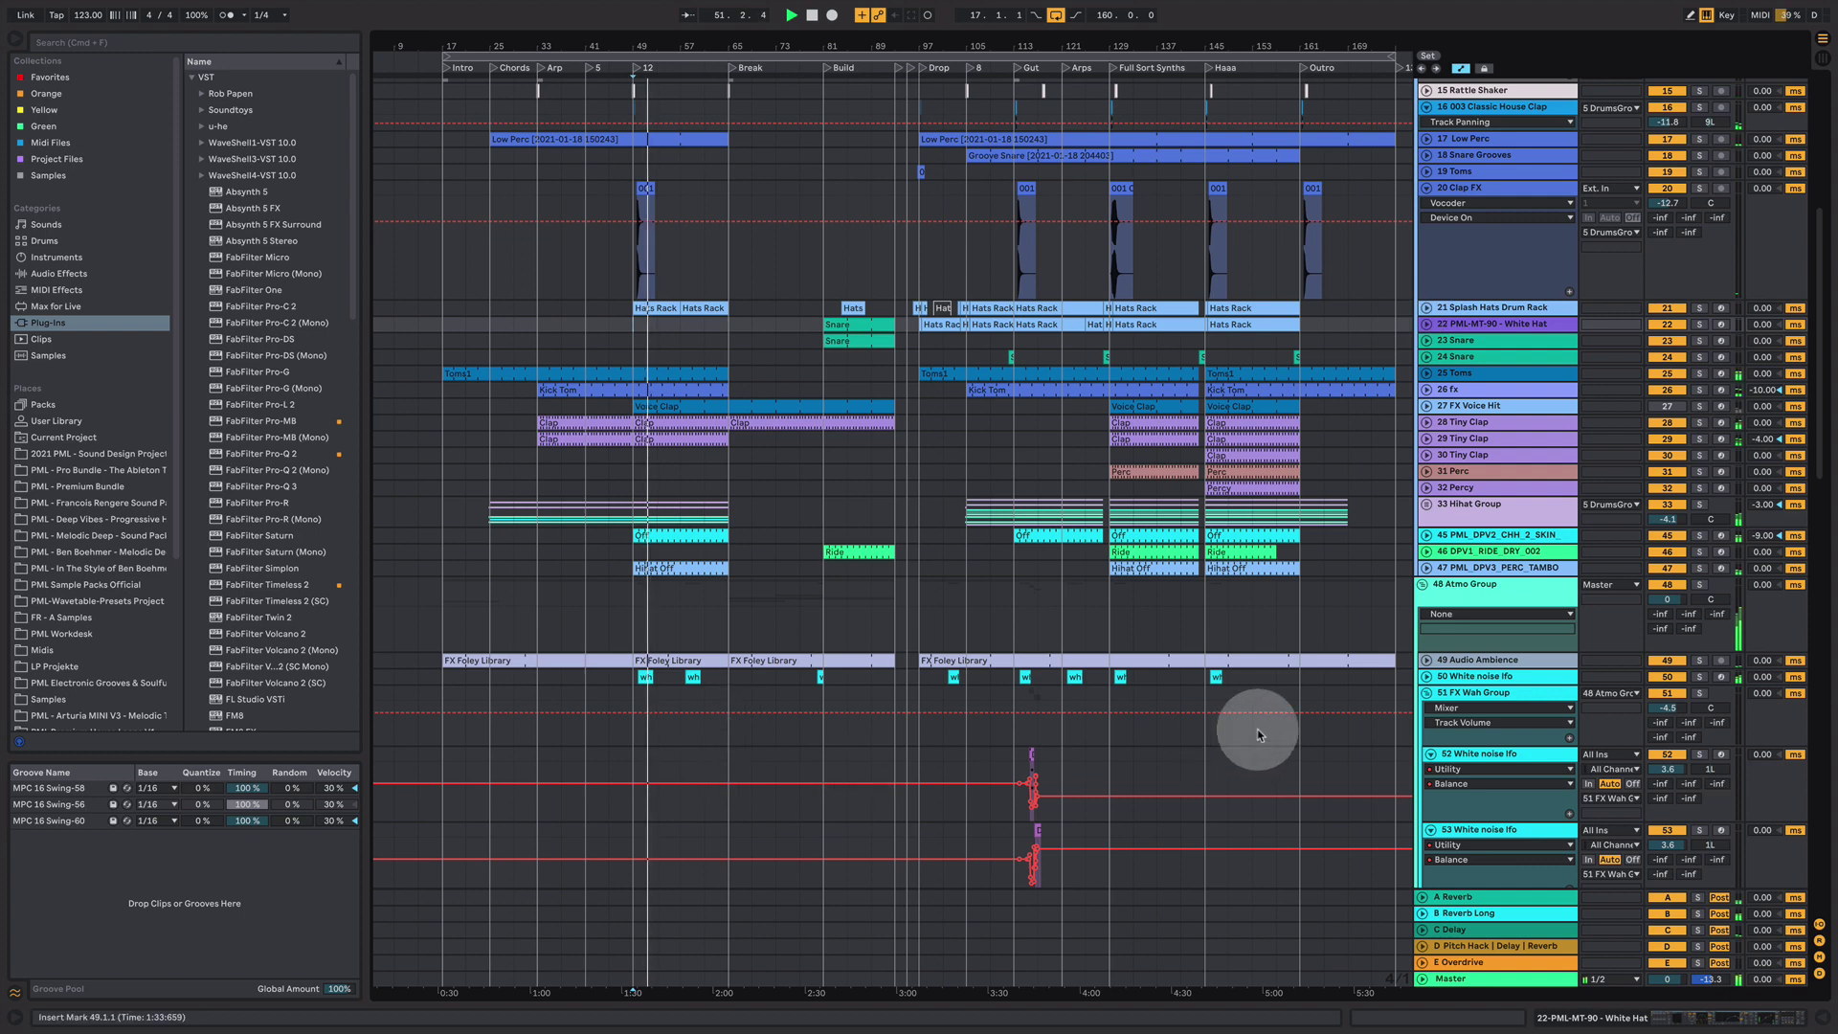
{"action": "left_click", "coordinate": [1415, 680]}
{"action": "key", "text": "space"}
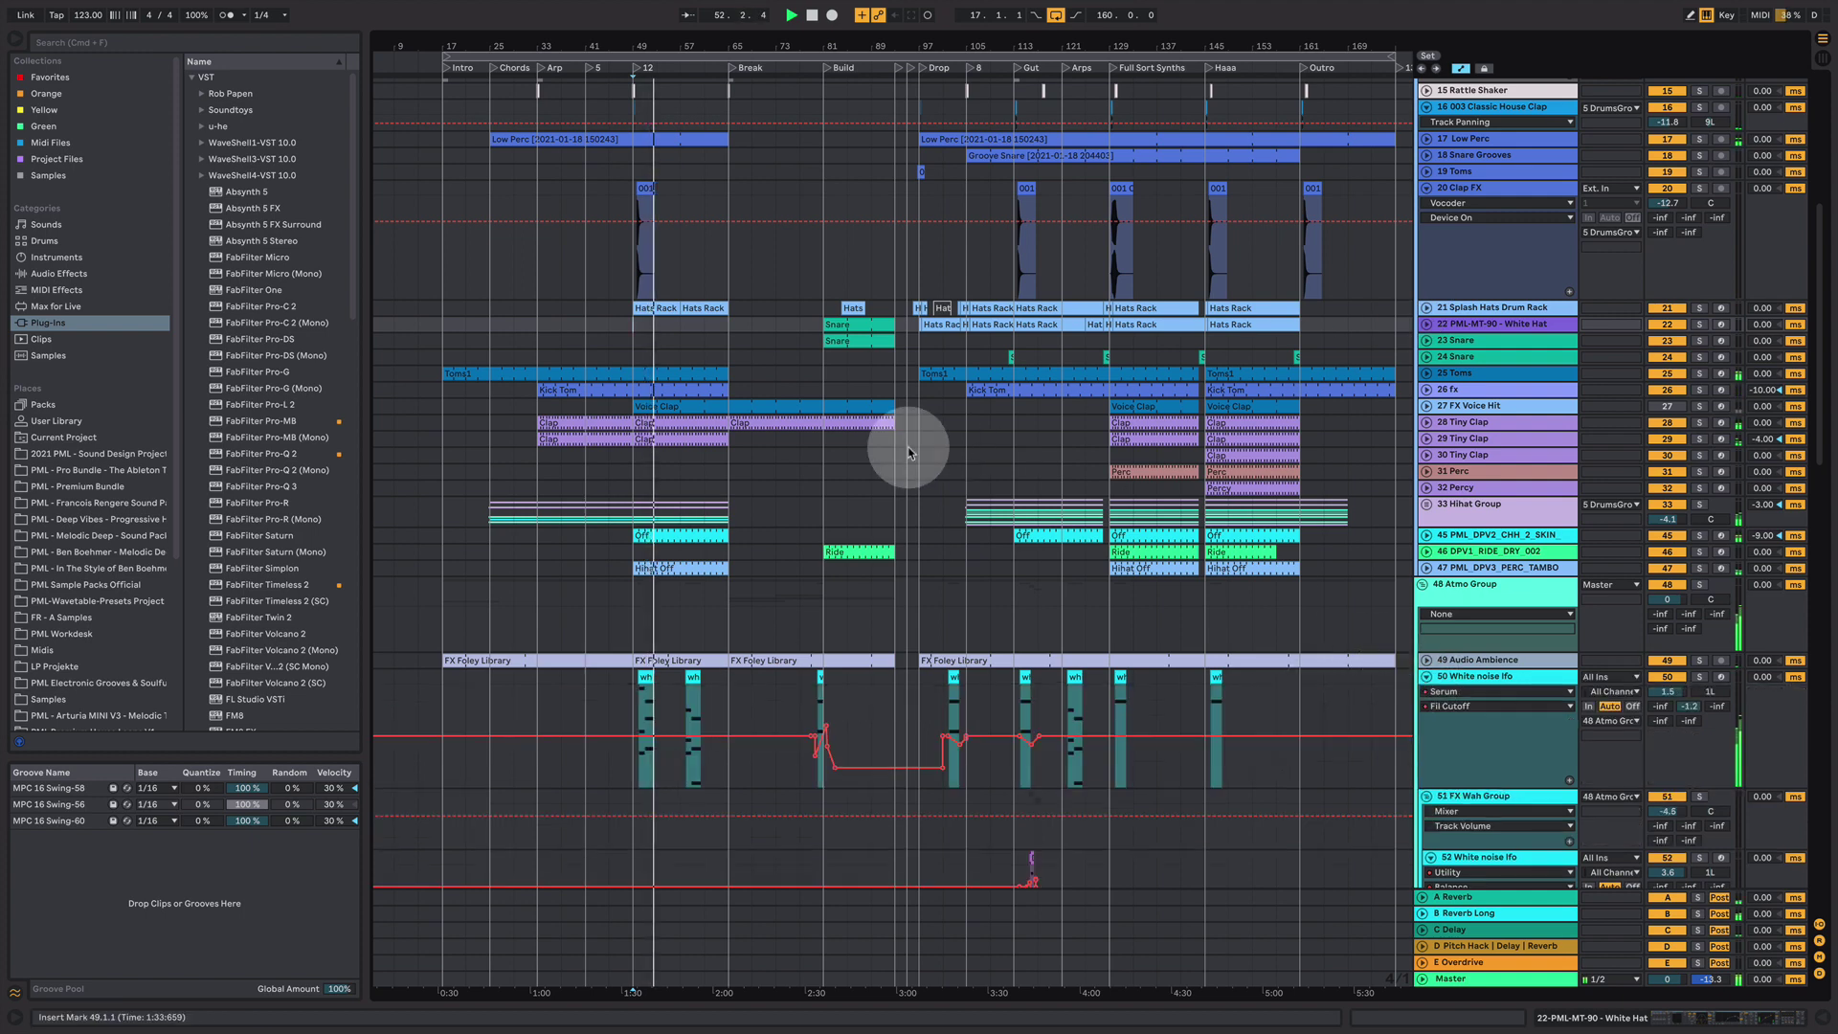
- Zoom in around the 12 section, solo the upper White noise lfo track and play it from its first clip
{"action": "left_click", "coordinate": [637, 91]}
{"action": "left_click_drag", "start_coordinate": [637, 45], "coordinate": [791, 750]}
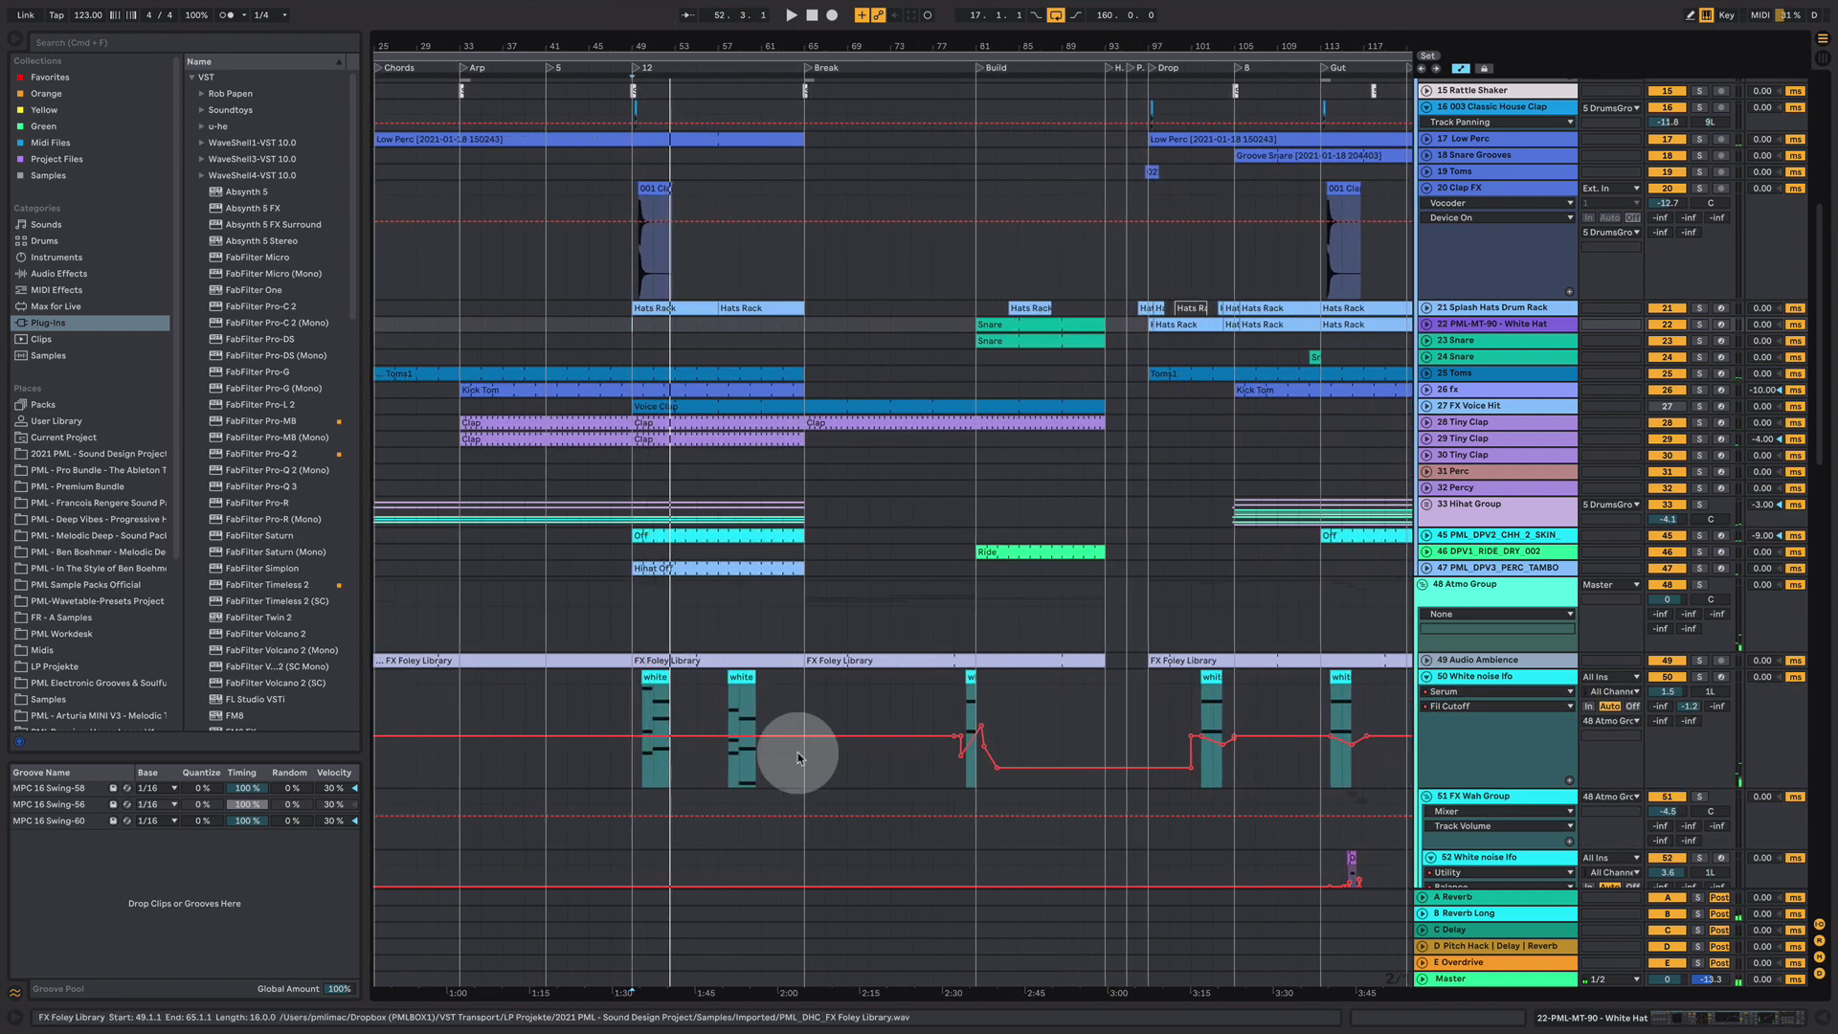
{"action": "left_click", "coordinate": [647, 680]}
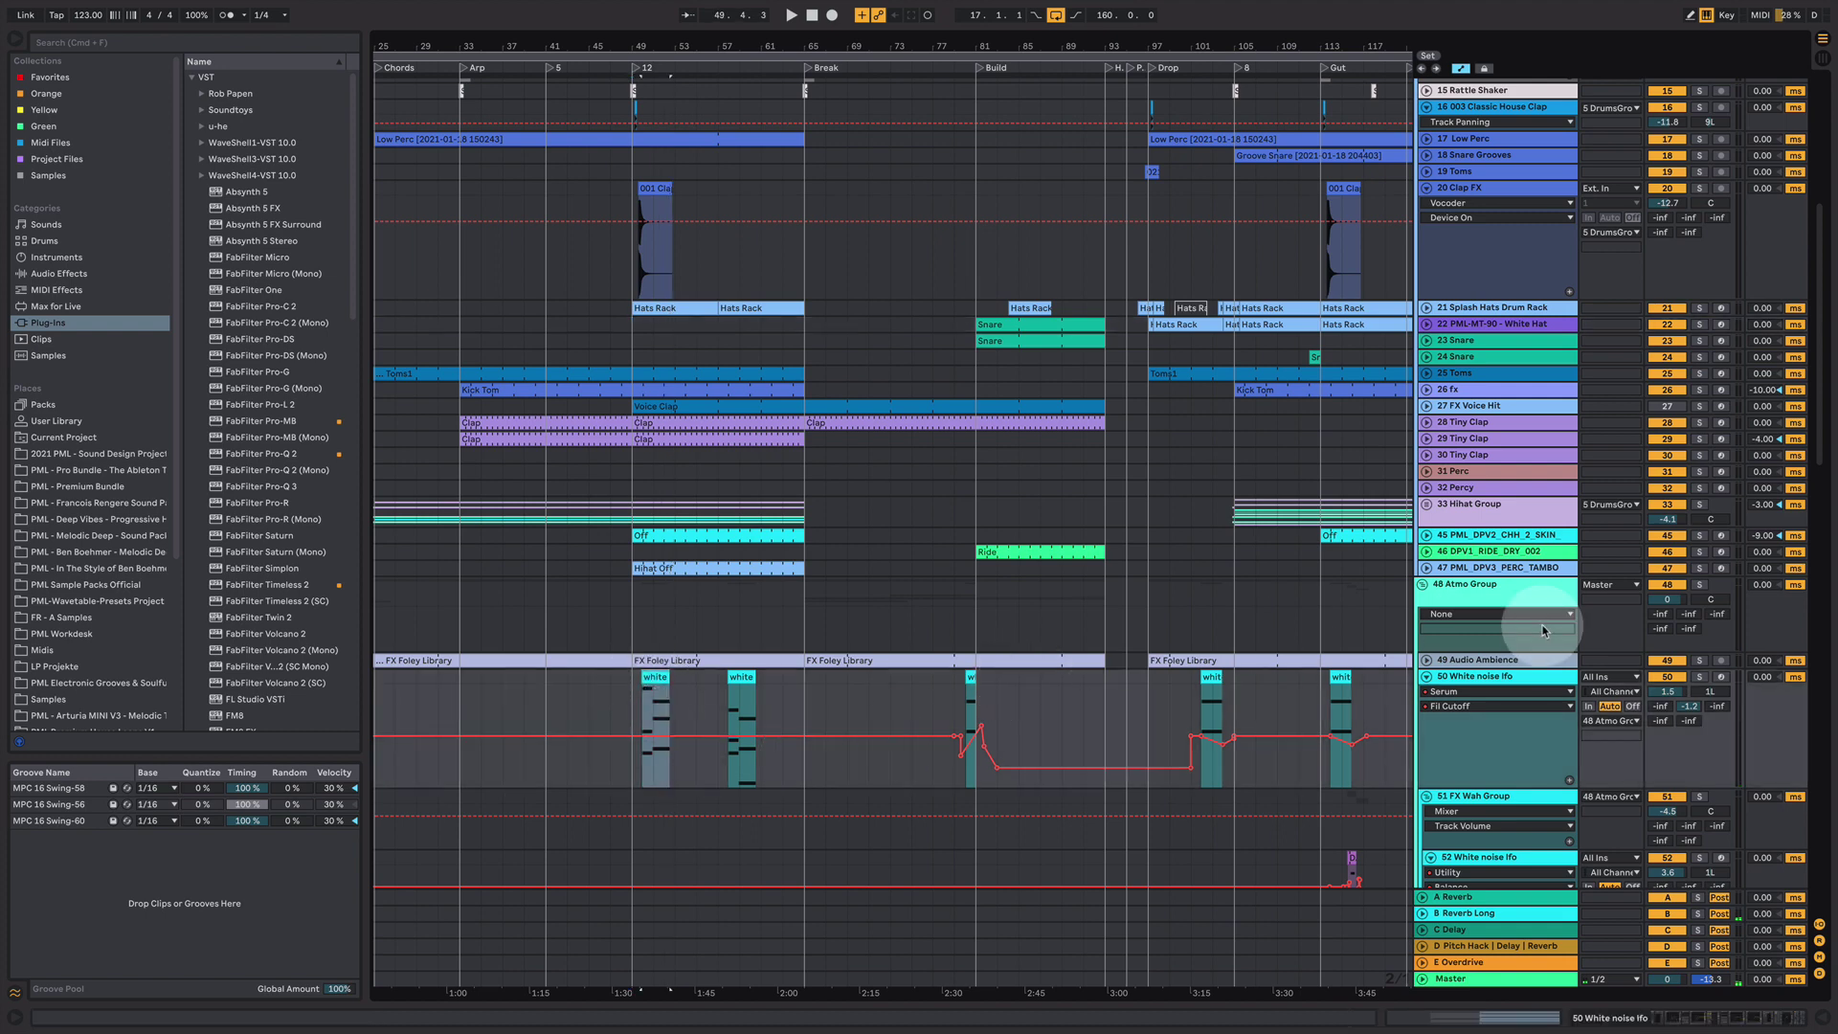
{"action": "left_click", "coordinate": [1719, 679]}
{"action": "left_click", "coordinate": [1701, 678]}
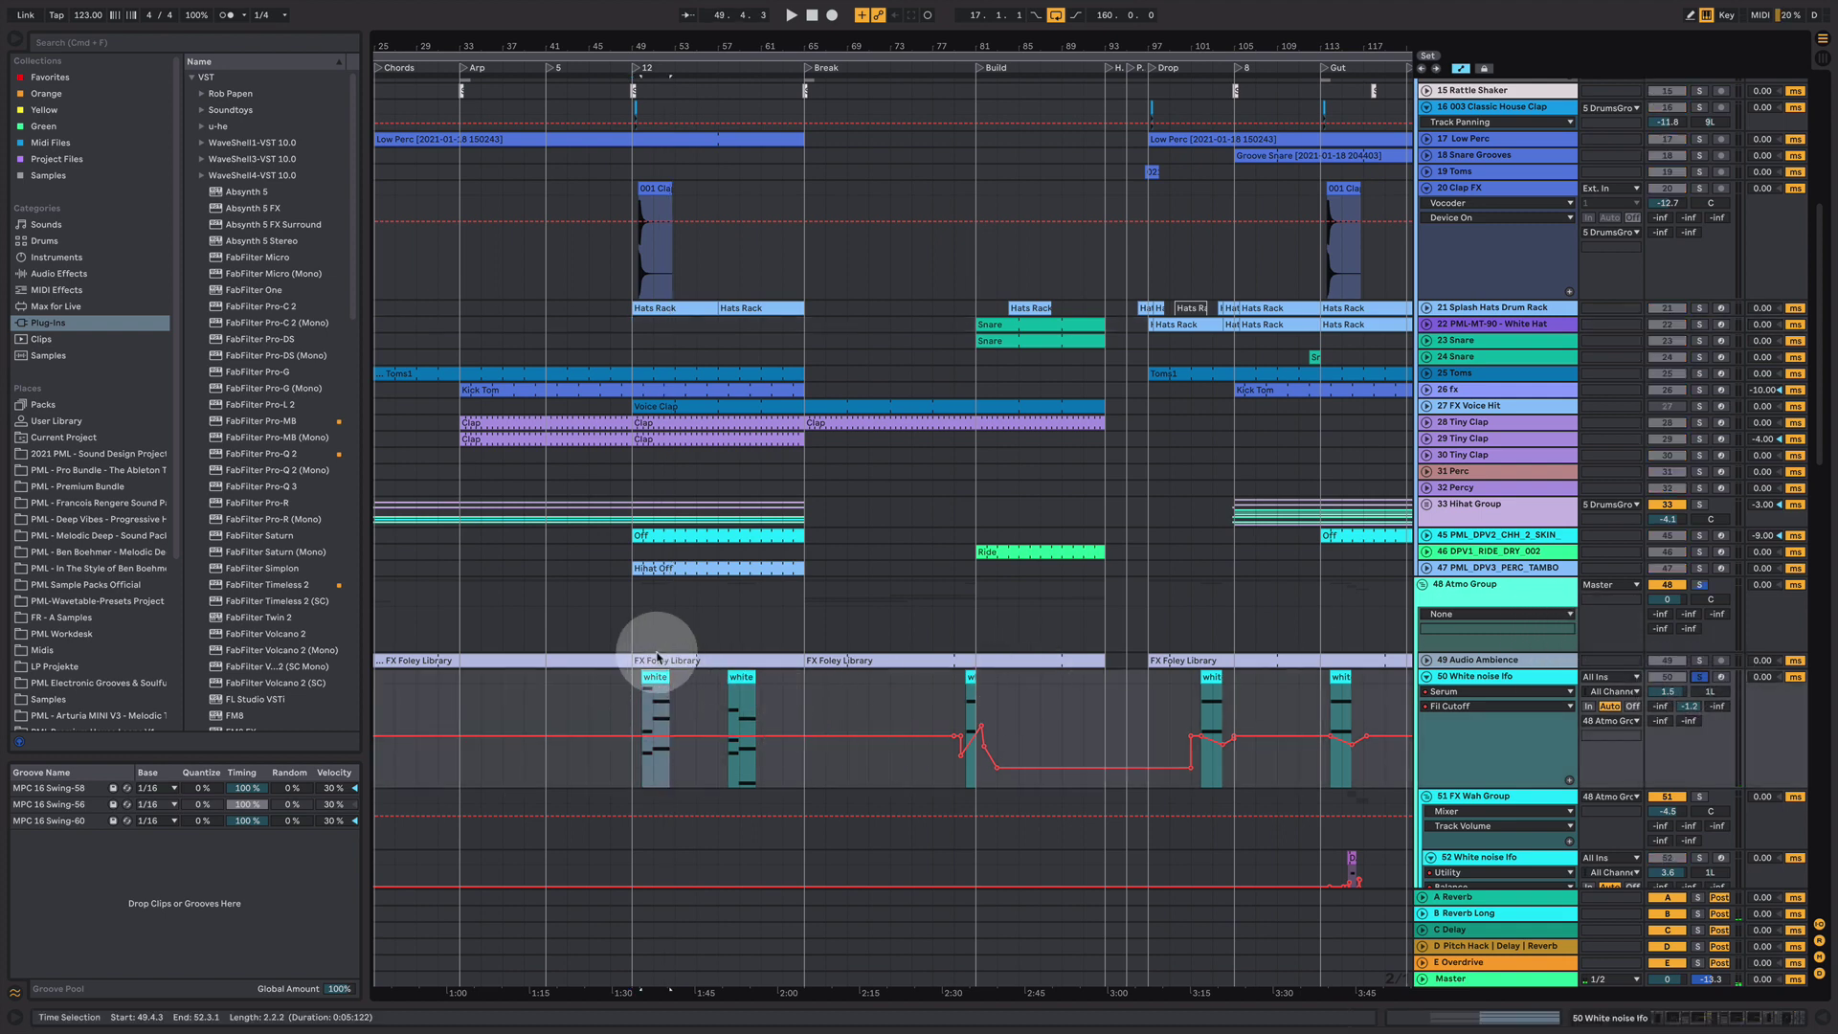
{"action": "left_click", "coordinate": [632, 696]}
{"action": "key", "text": "space"}
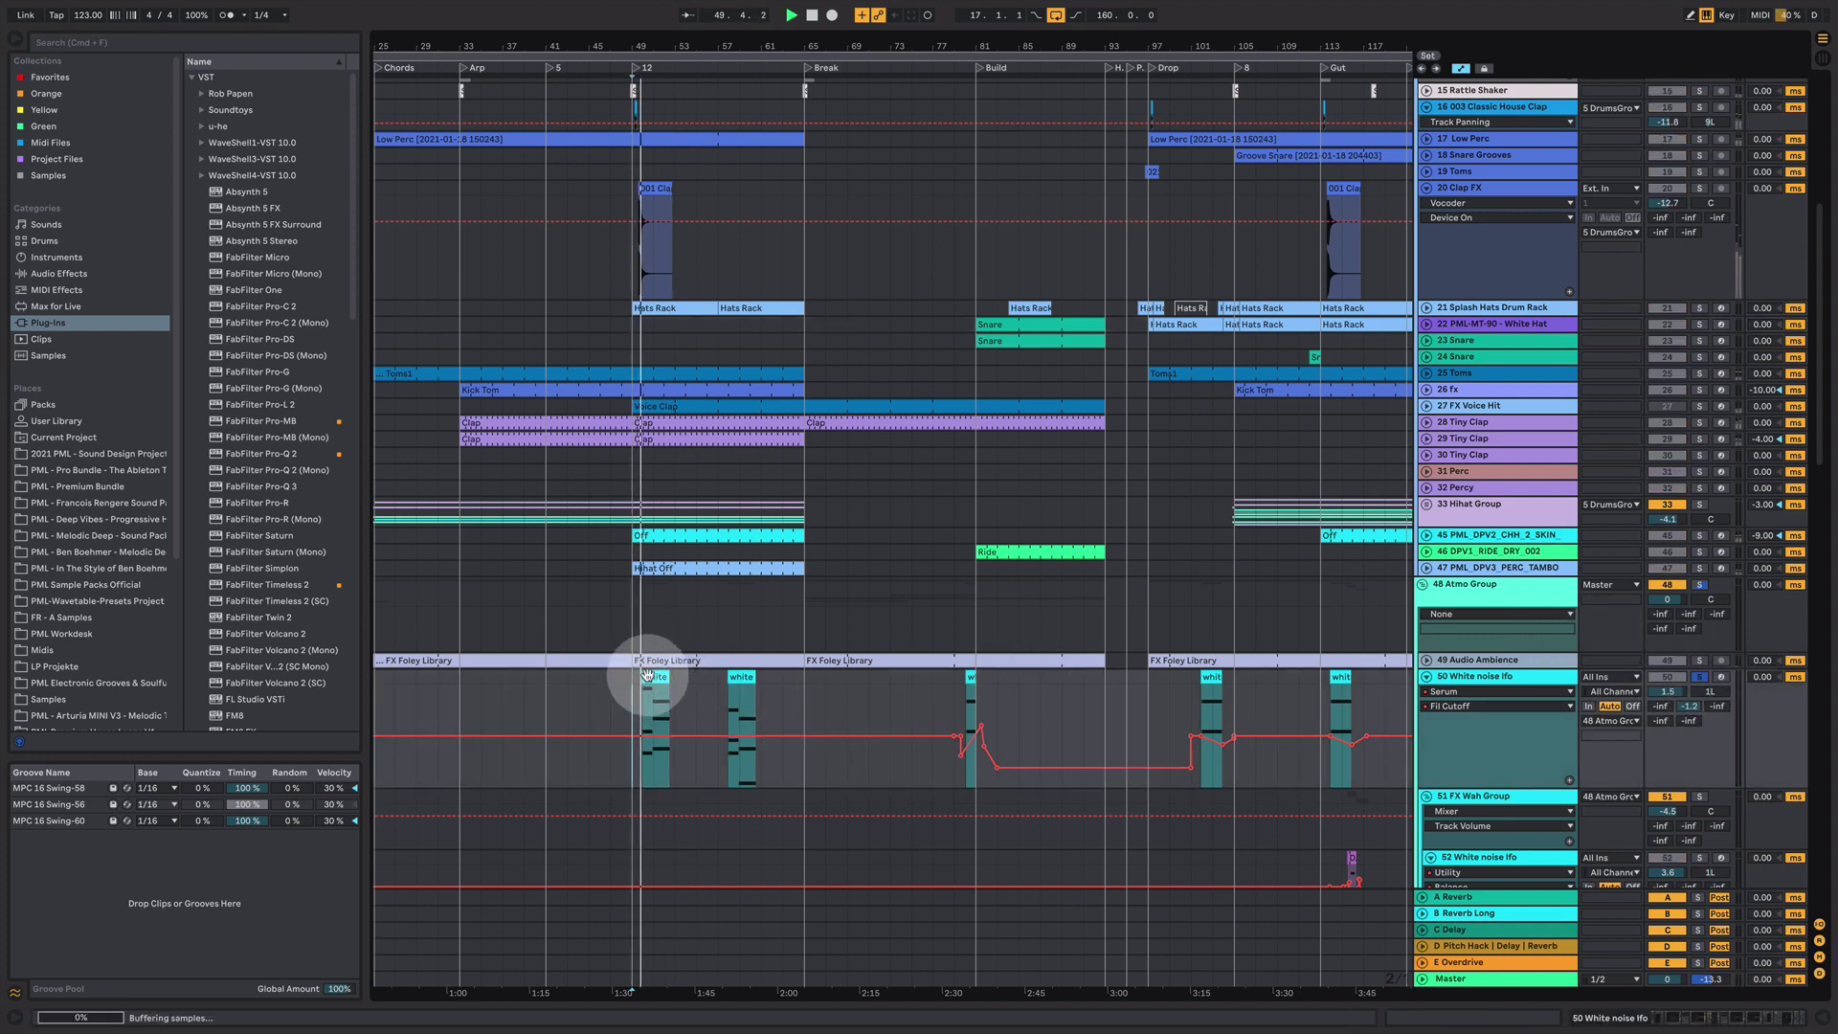
- Examine the notes of the first white noise lfo clip, and show the first Auto Pan's Frequency automation on its track
{"action": "double_click", "coordinate": [647, 681]}
{"action": "scroll", "coordinate": [664, 682], "scroll_direction": "up", "scroll_amount": 5}
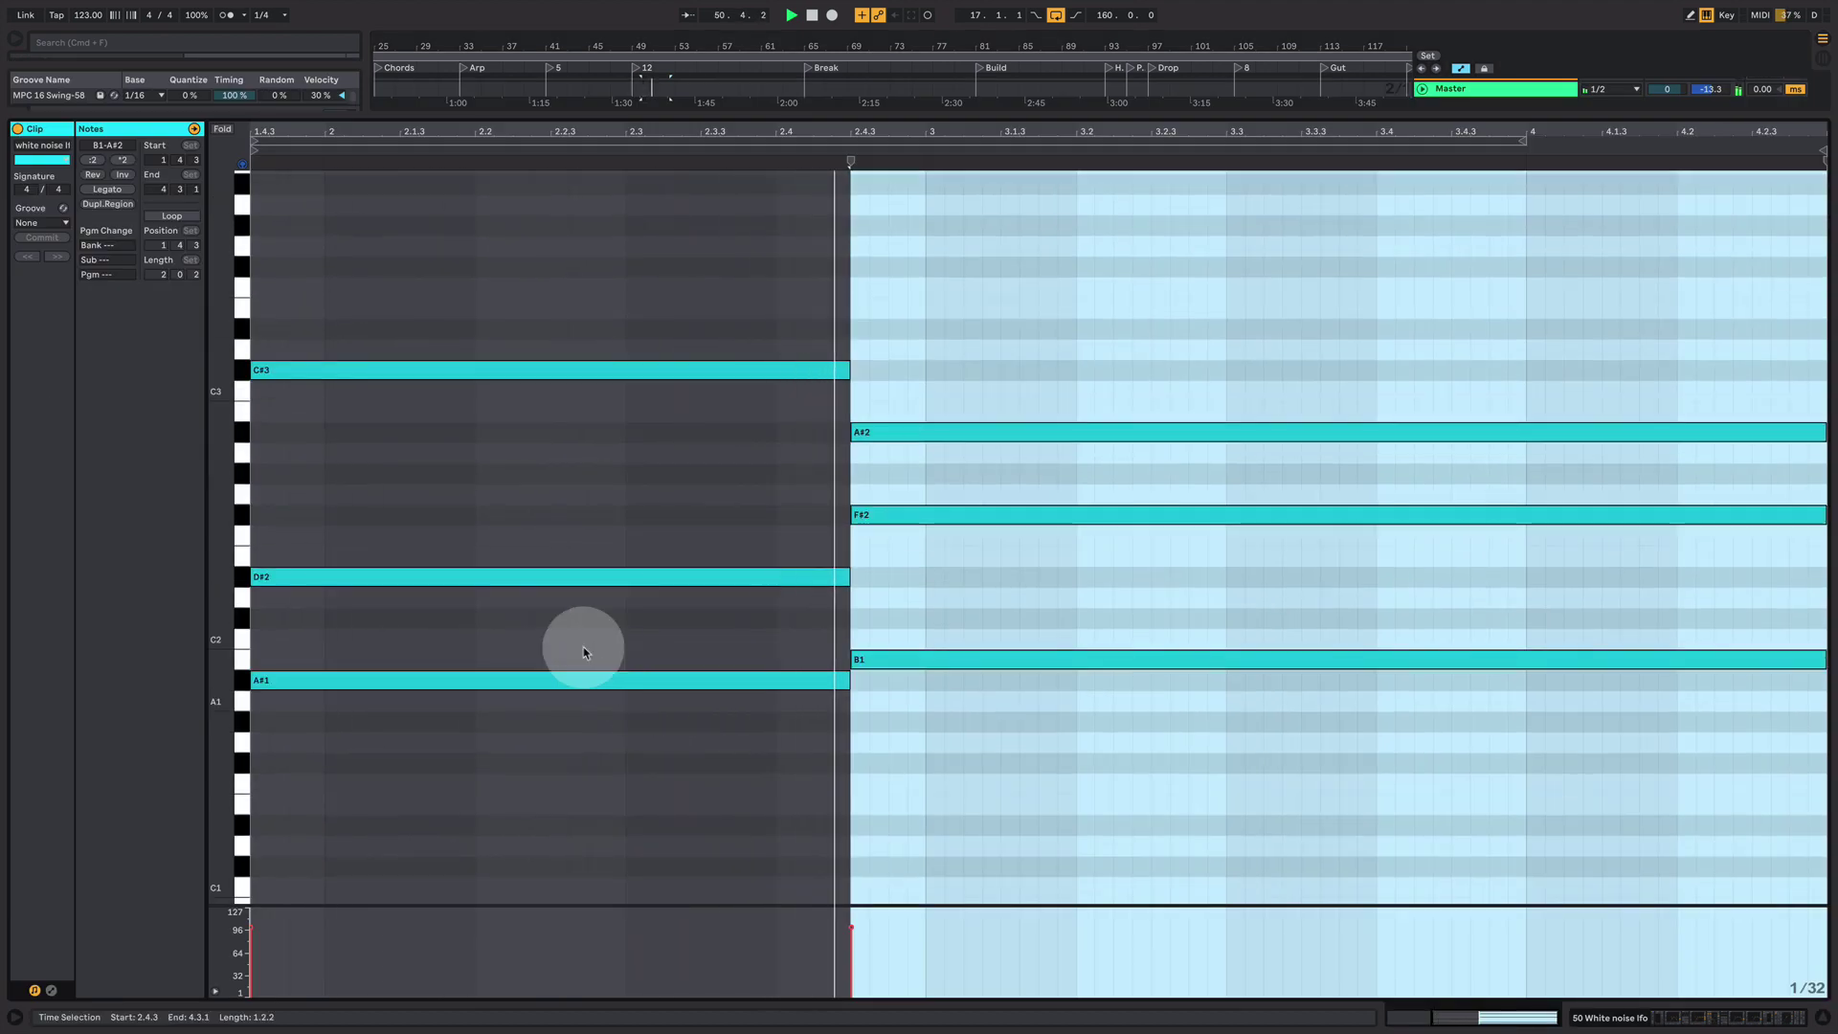
{"action": "left_click", "coordinate": [1648, 1008]}
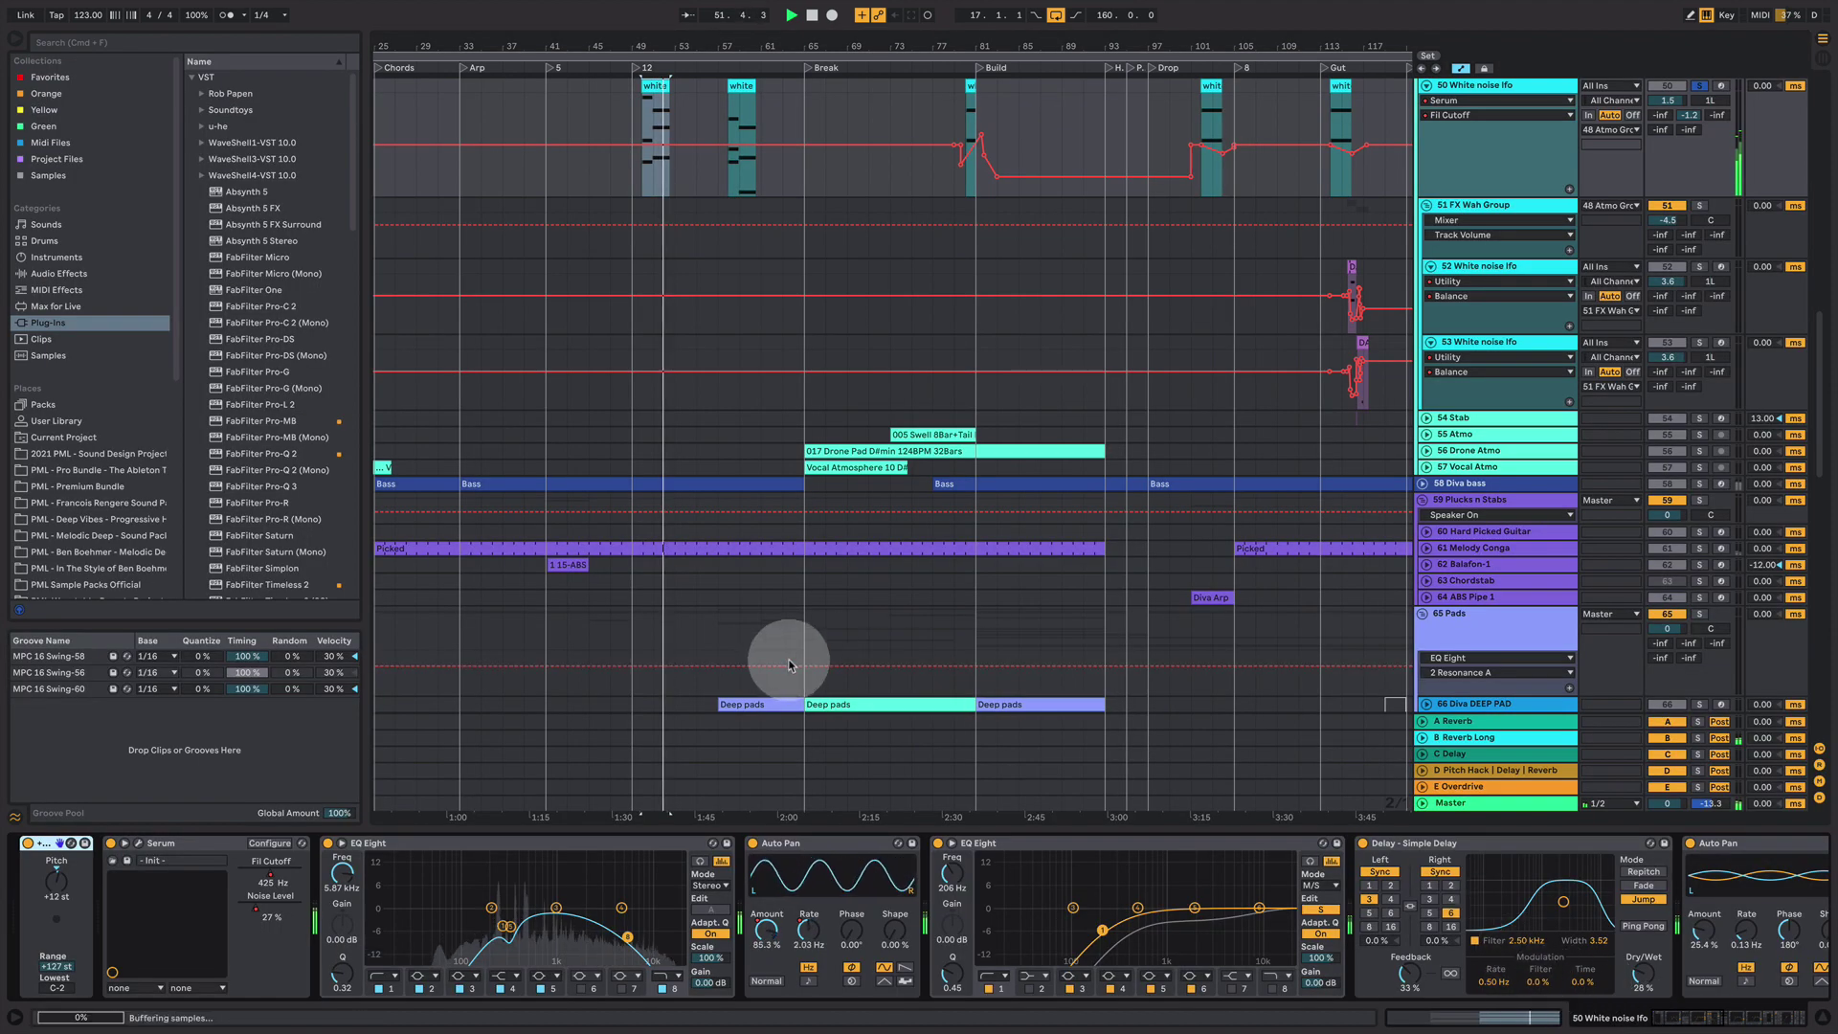
{"action": "left_click", "coordinate": [804, 931]}
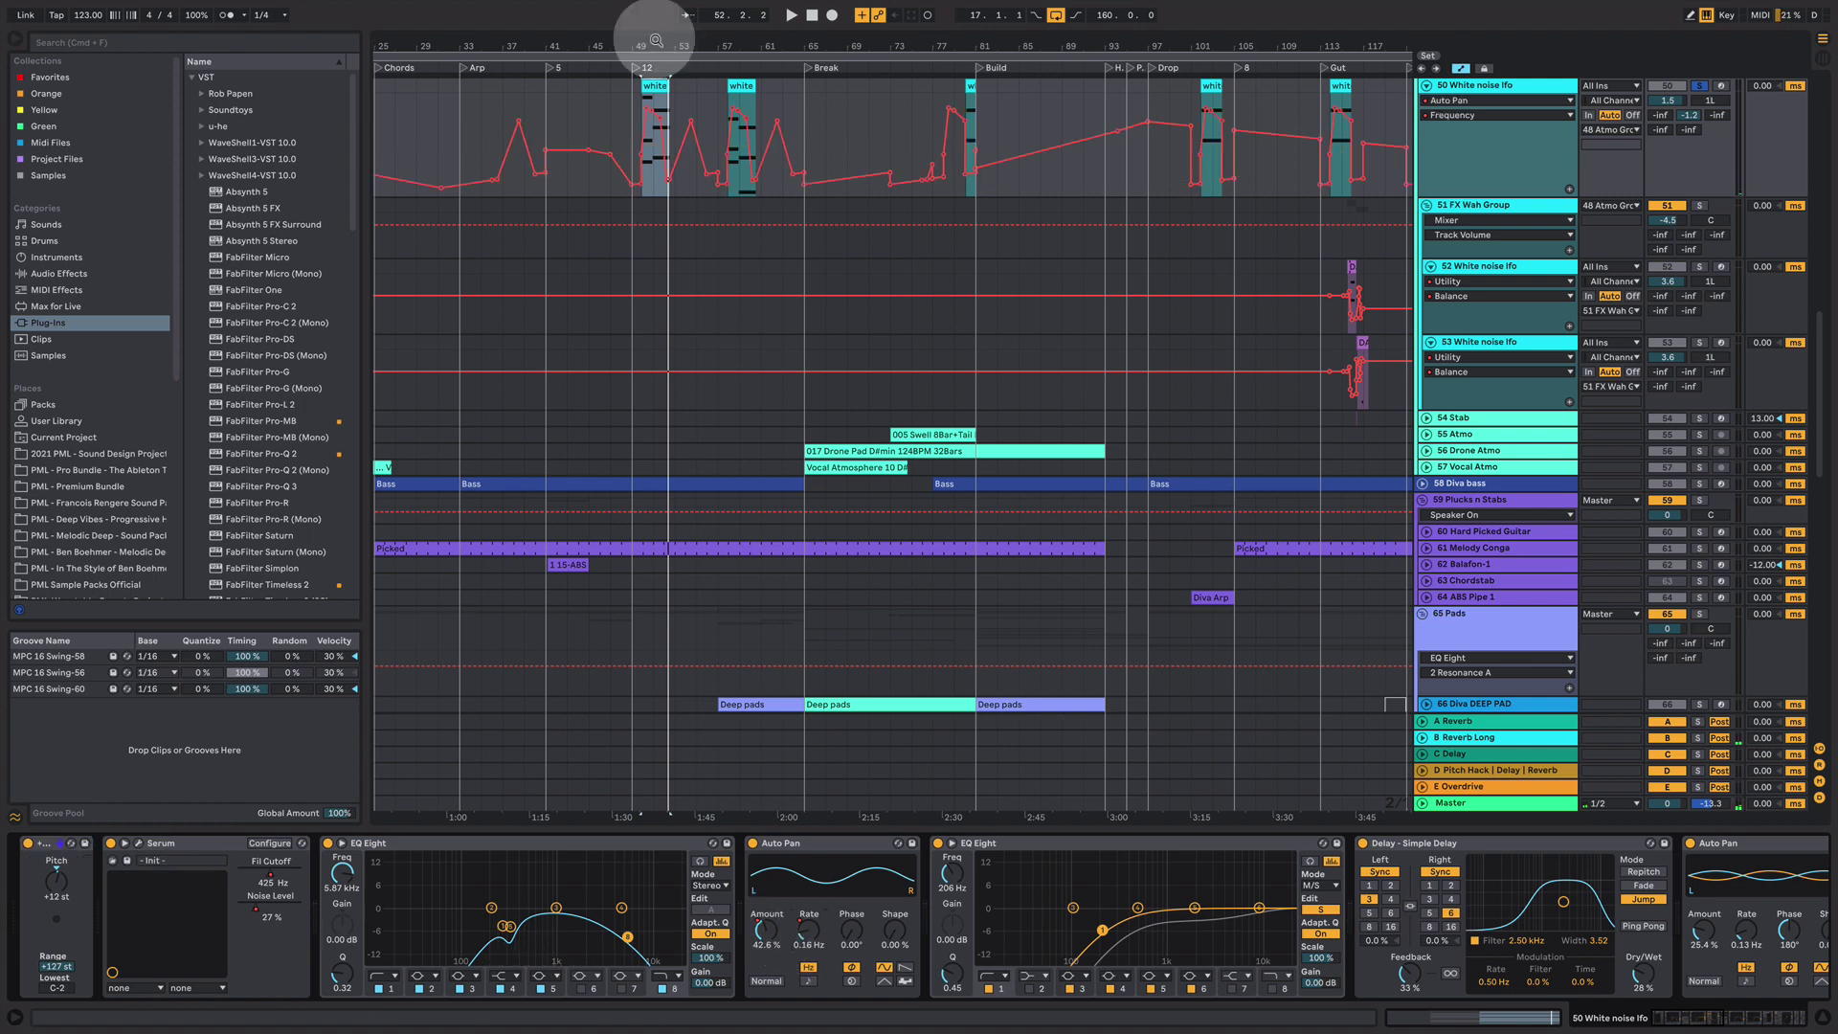
- Show the Auto Pan Amount automation on the White noise lfo track and play its clip near bar 49
{"action": "left_click_drag", "start_coordinate": [648, 41], "coordinate": [670, 622]}
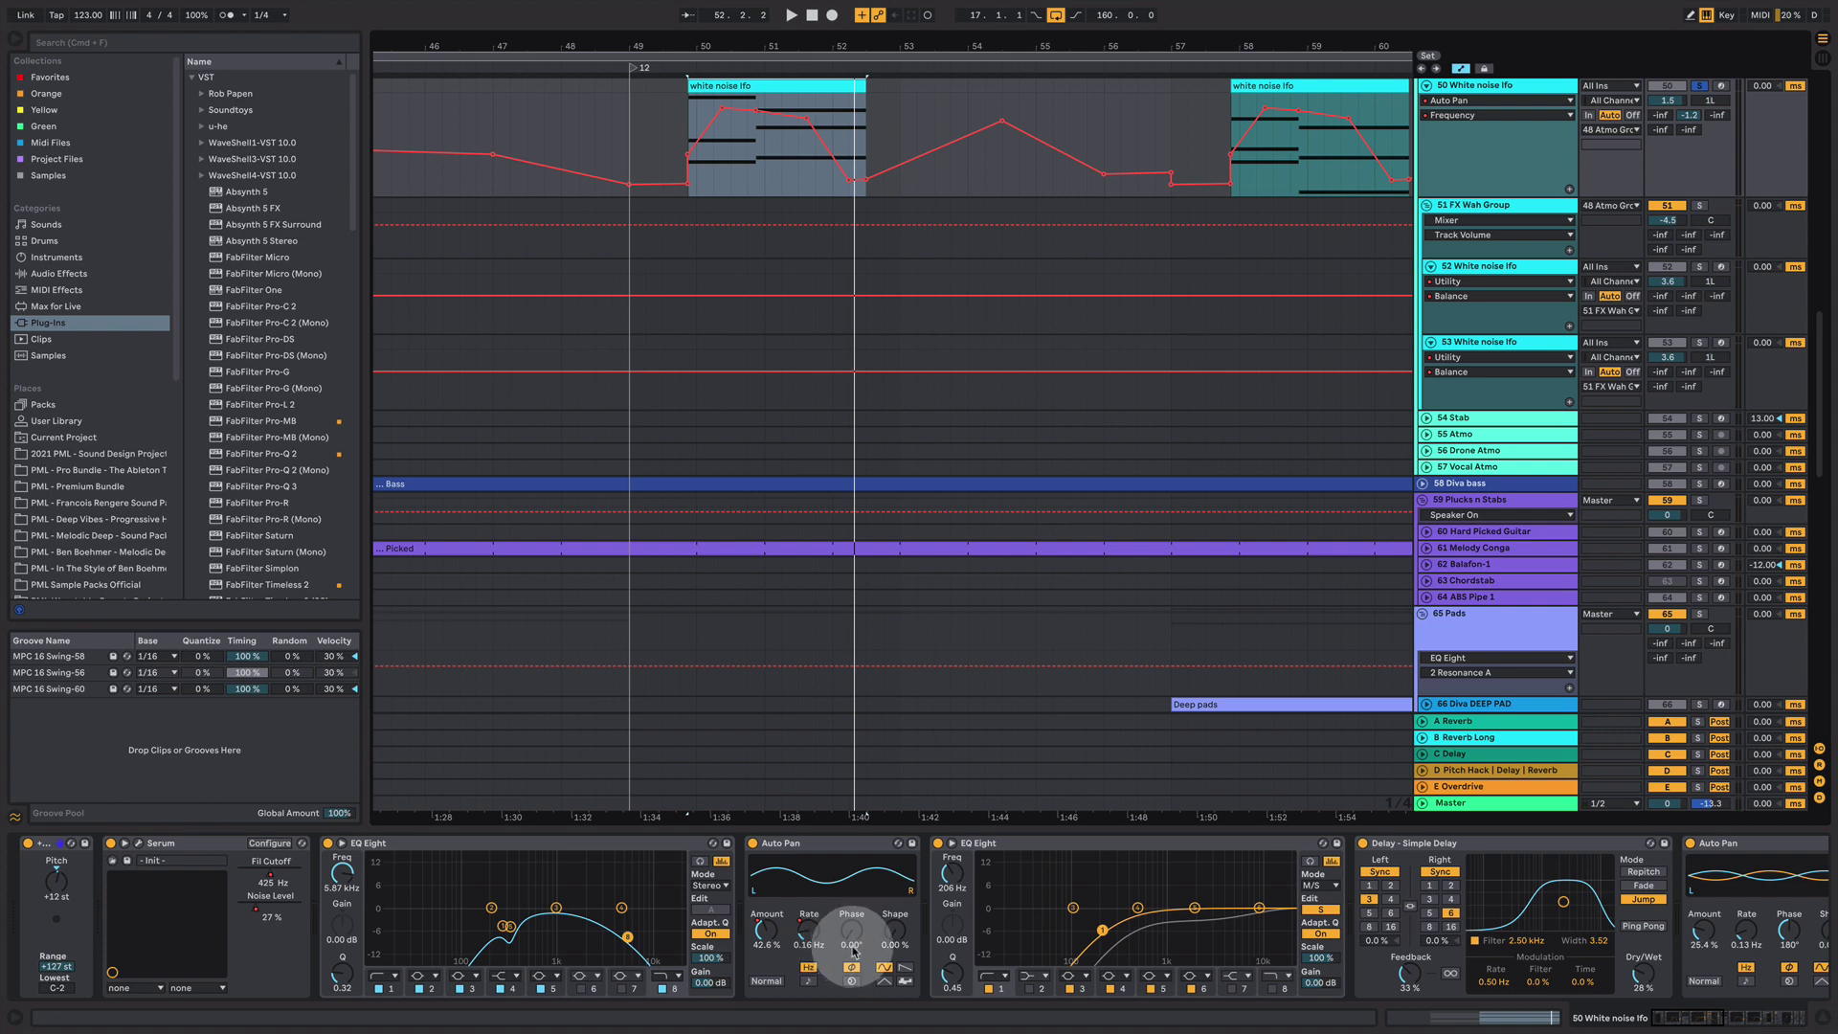
{"action": "left_click", "coordinate": [757, 942]}
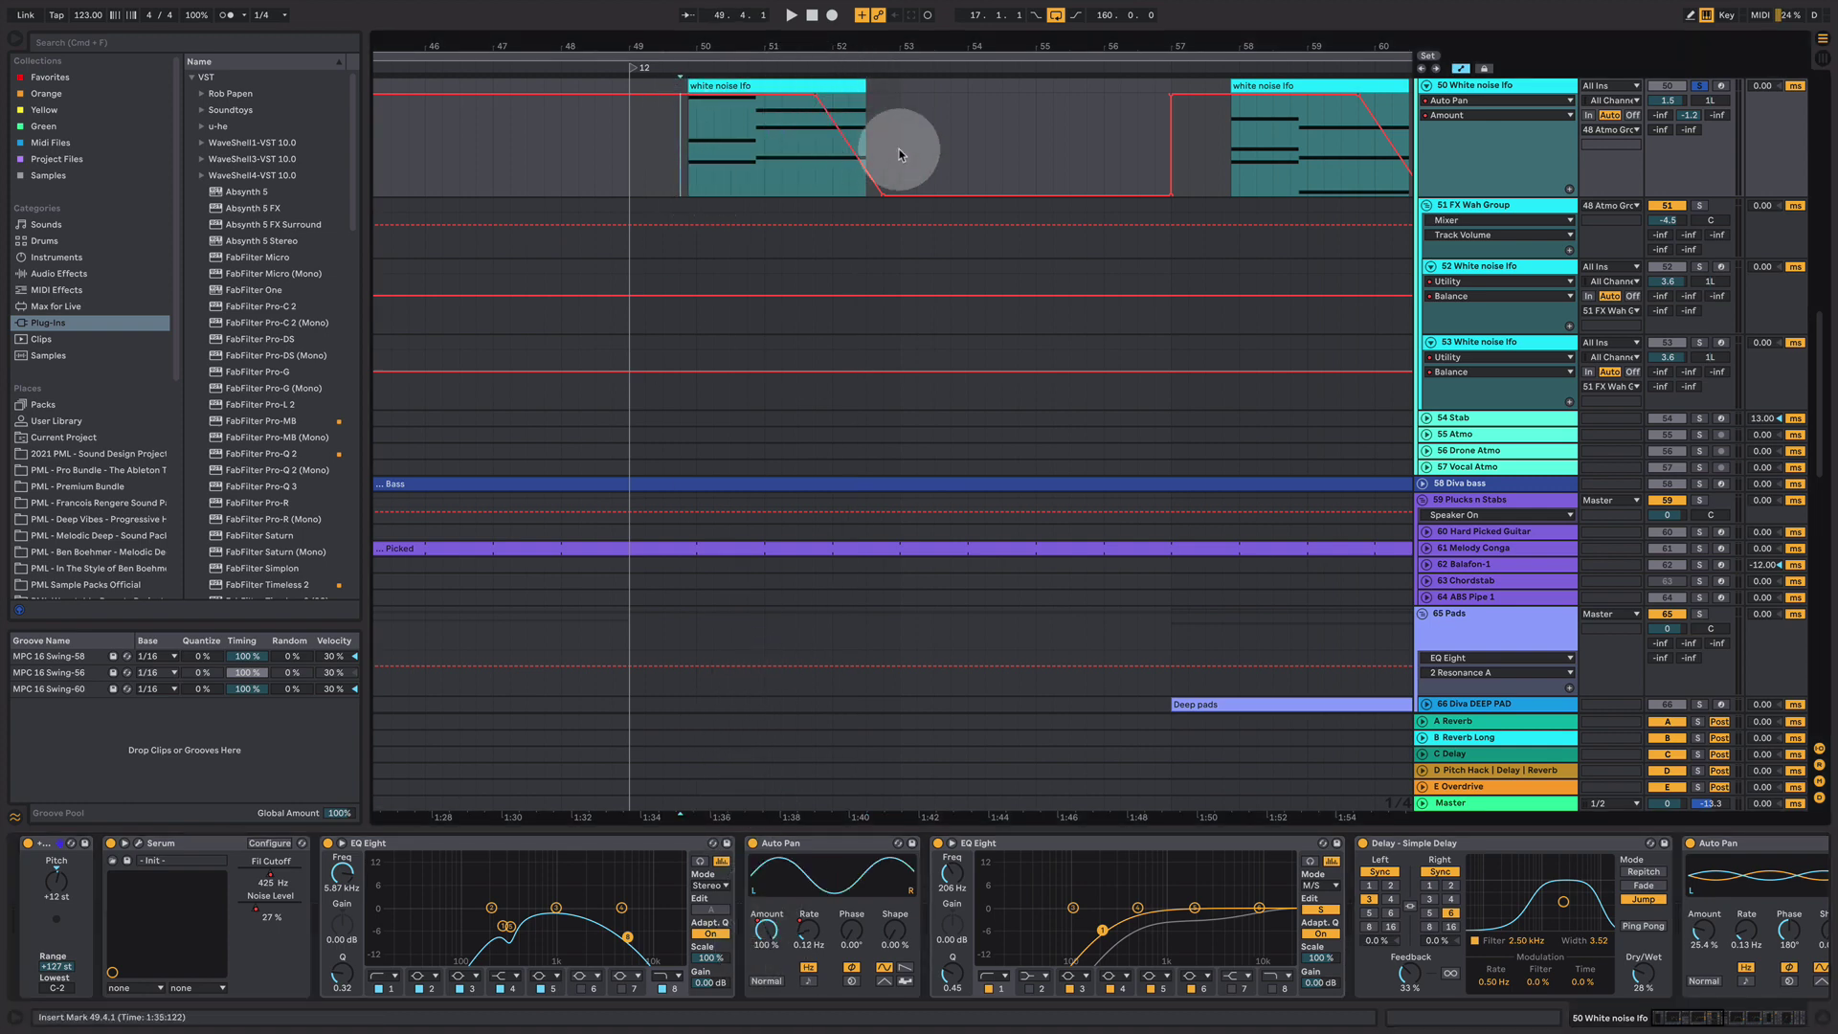
{"action": "left_click", "coordinate": [695, 151]}
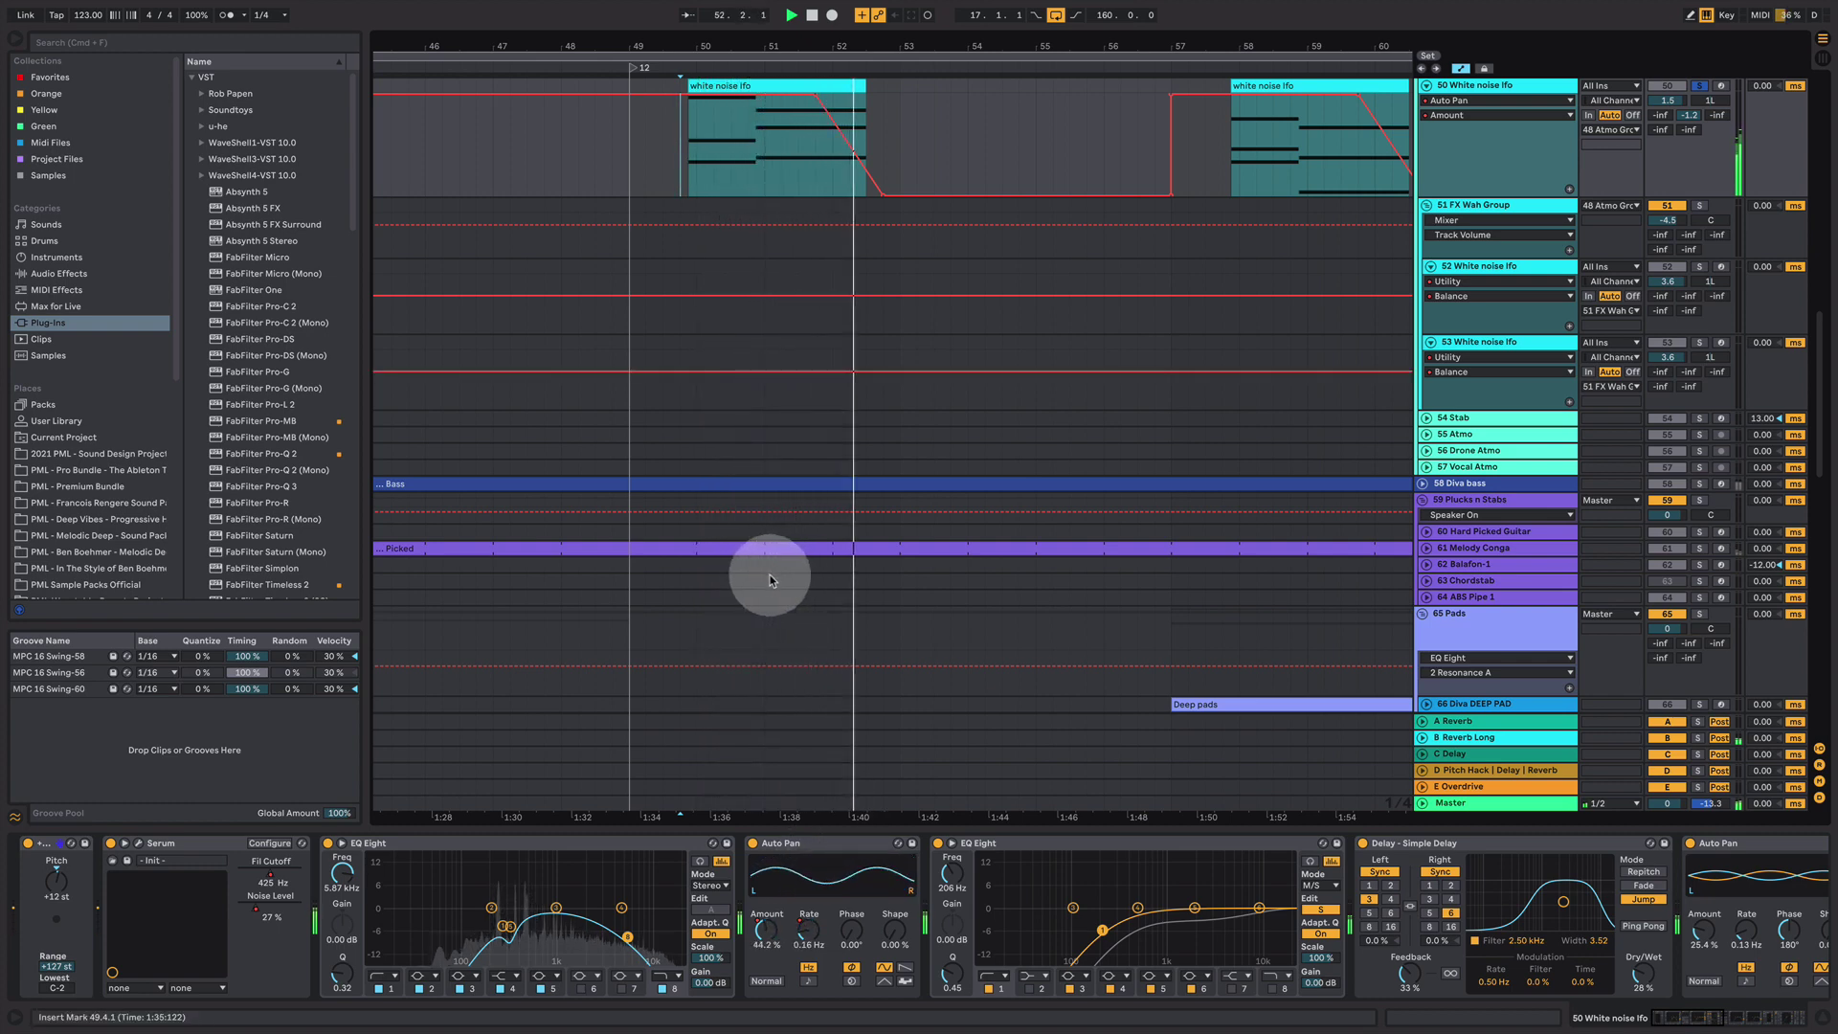
{"action": "double_click", "coordinate": [1168, 44]}
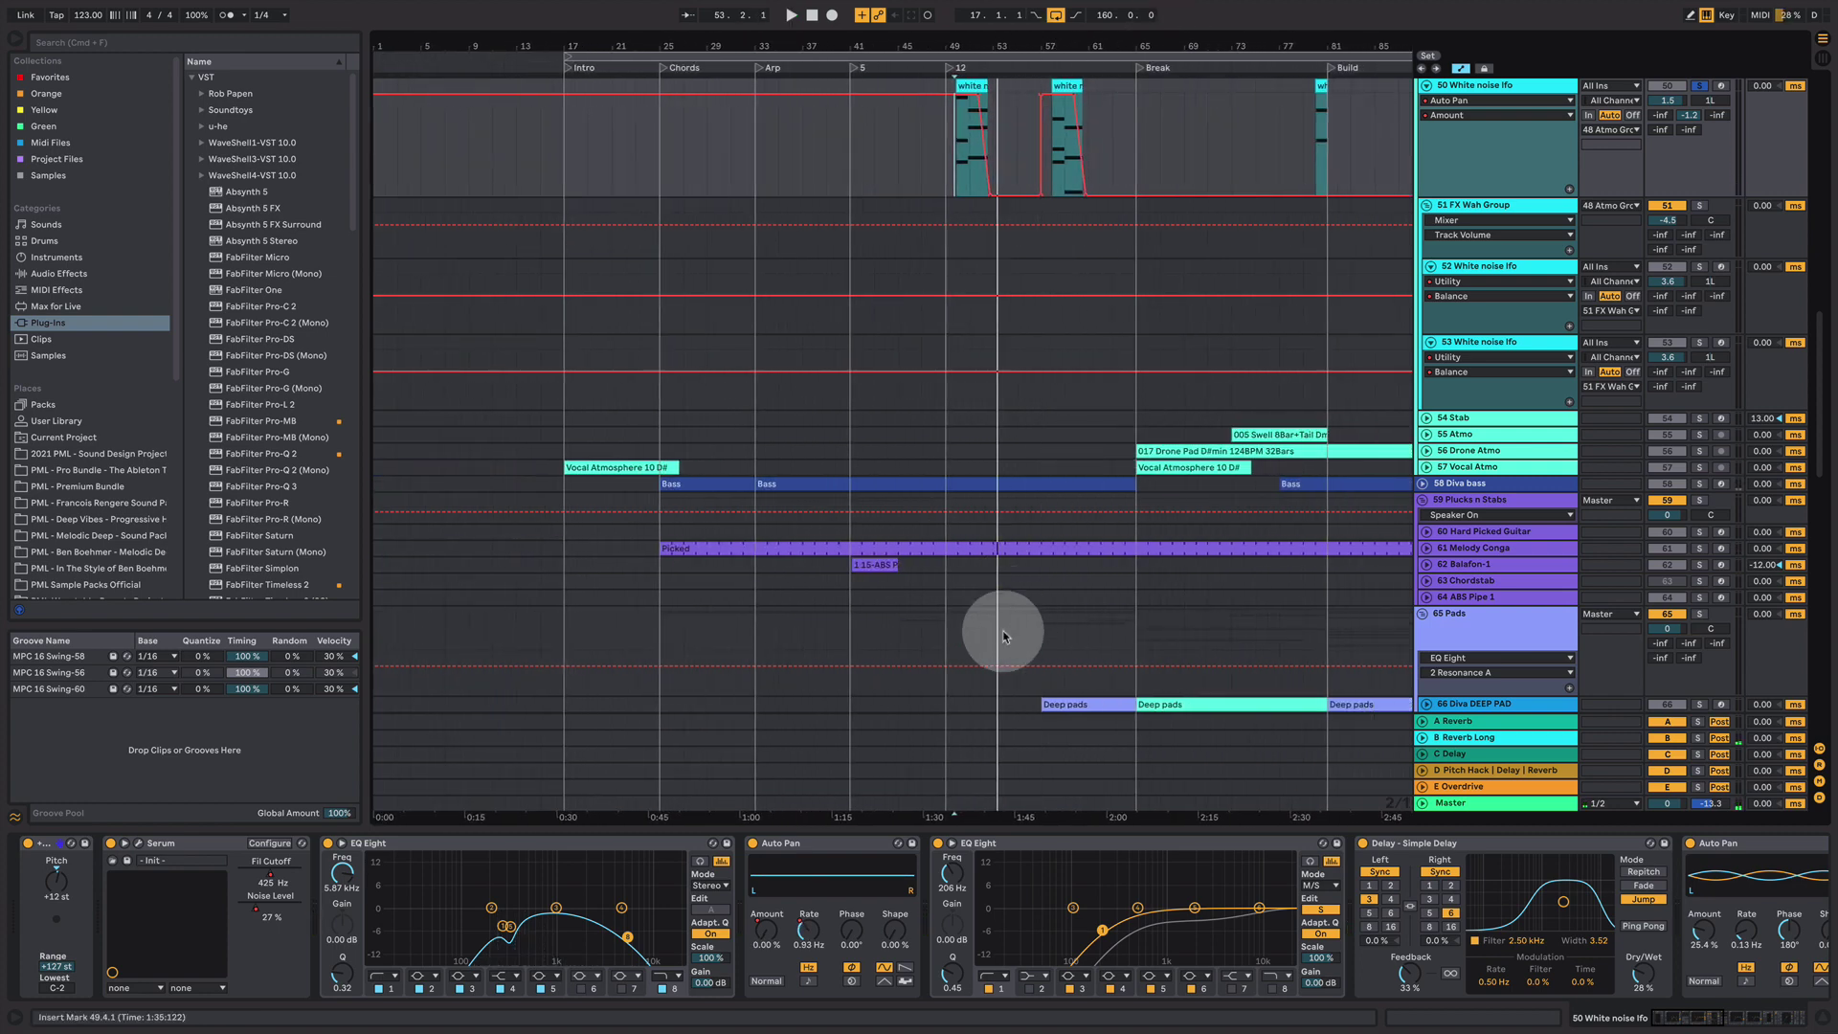
- Solo the Melody Conga track and play the arrangement from around bar 47
{"action": "scroll", "coordinate": [989, 651], "scroll_direction": "down", "scroll_amount": 3}
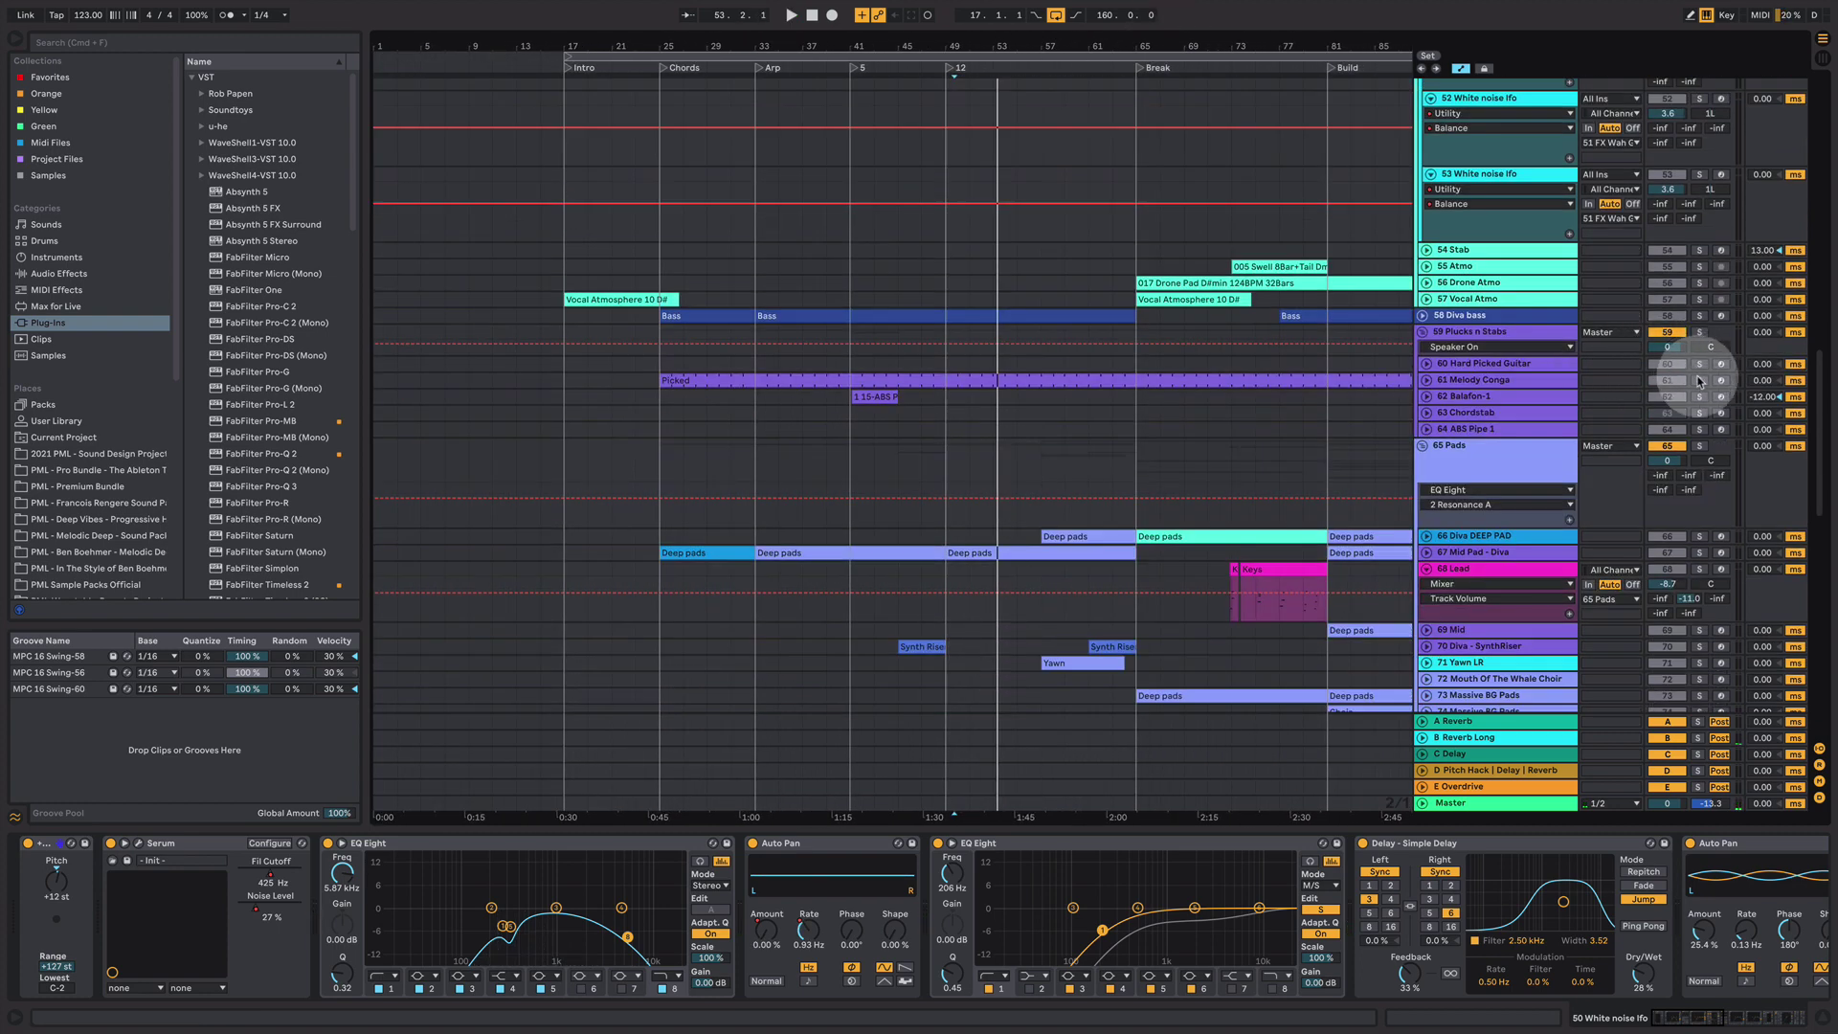
{"action": "left_click", "coordinate": [1474, 380]}
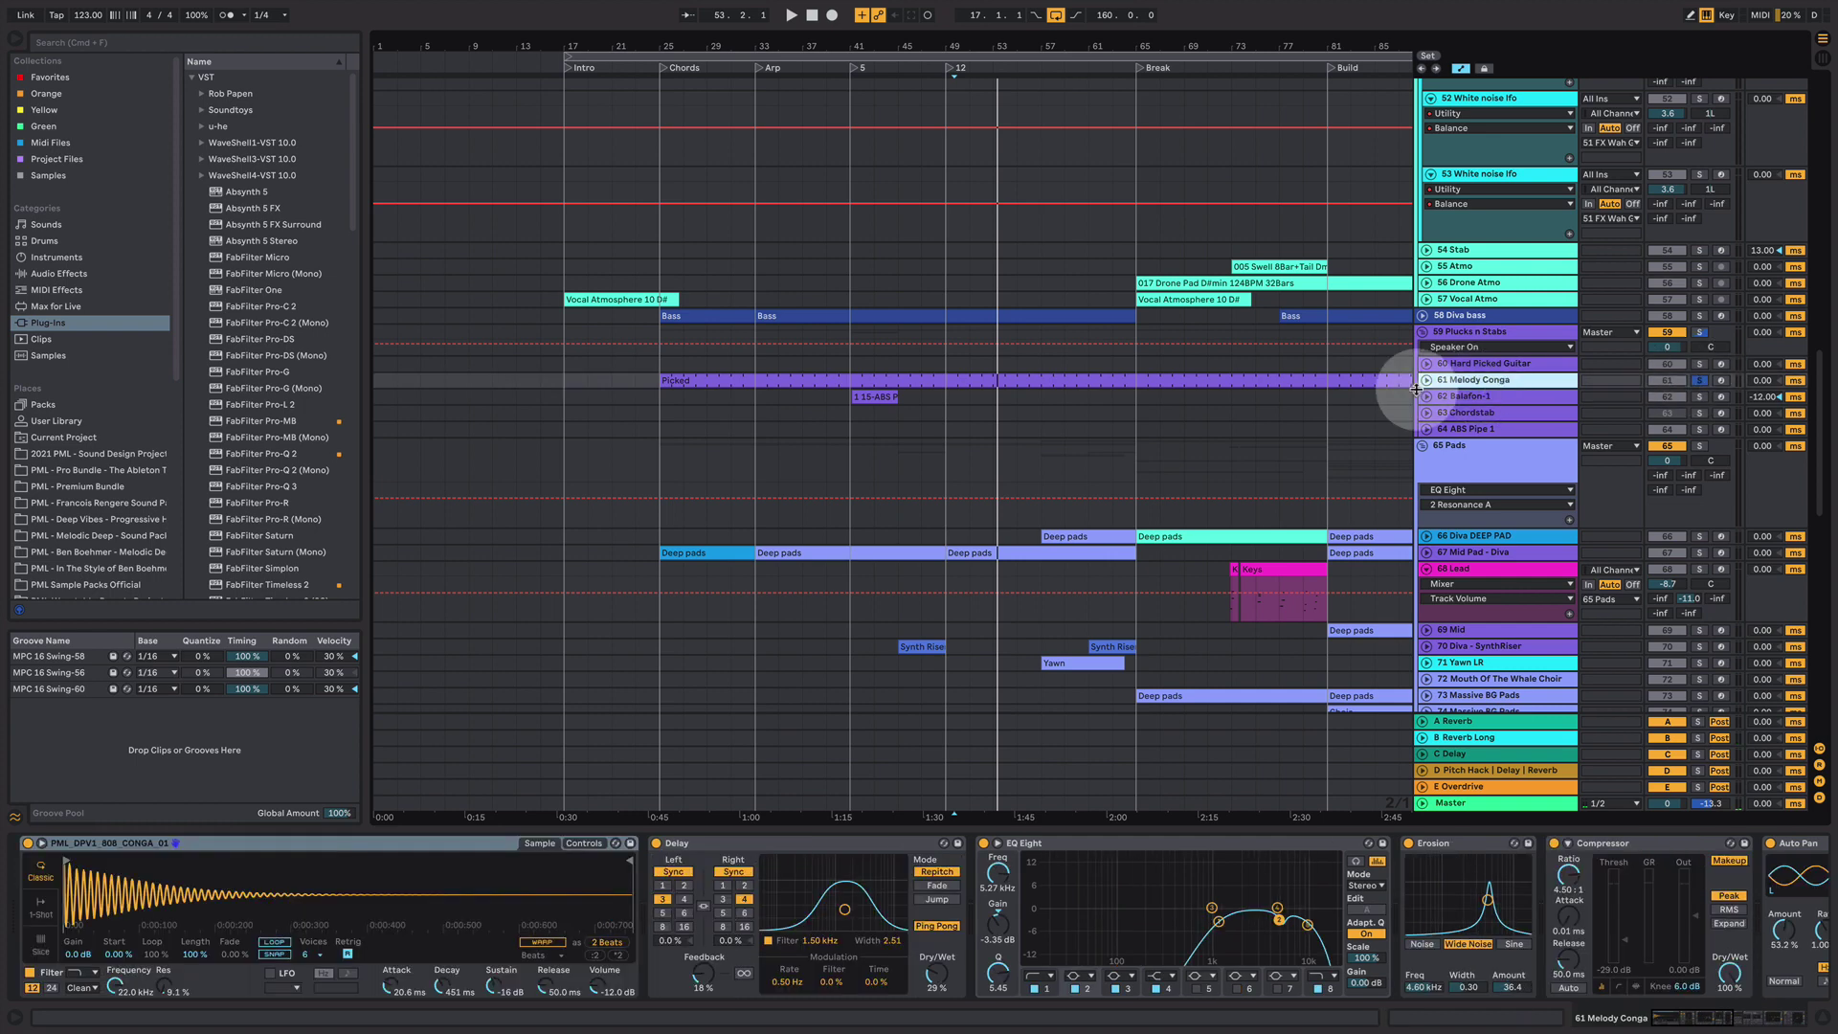
{"action": "left_click", "coordinate": [912, 361]}
{"action": "key", "text": "space"}
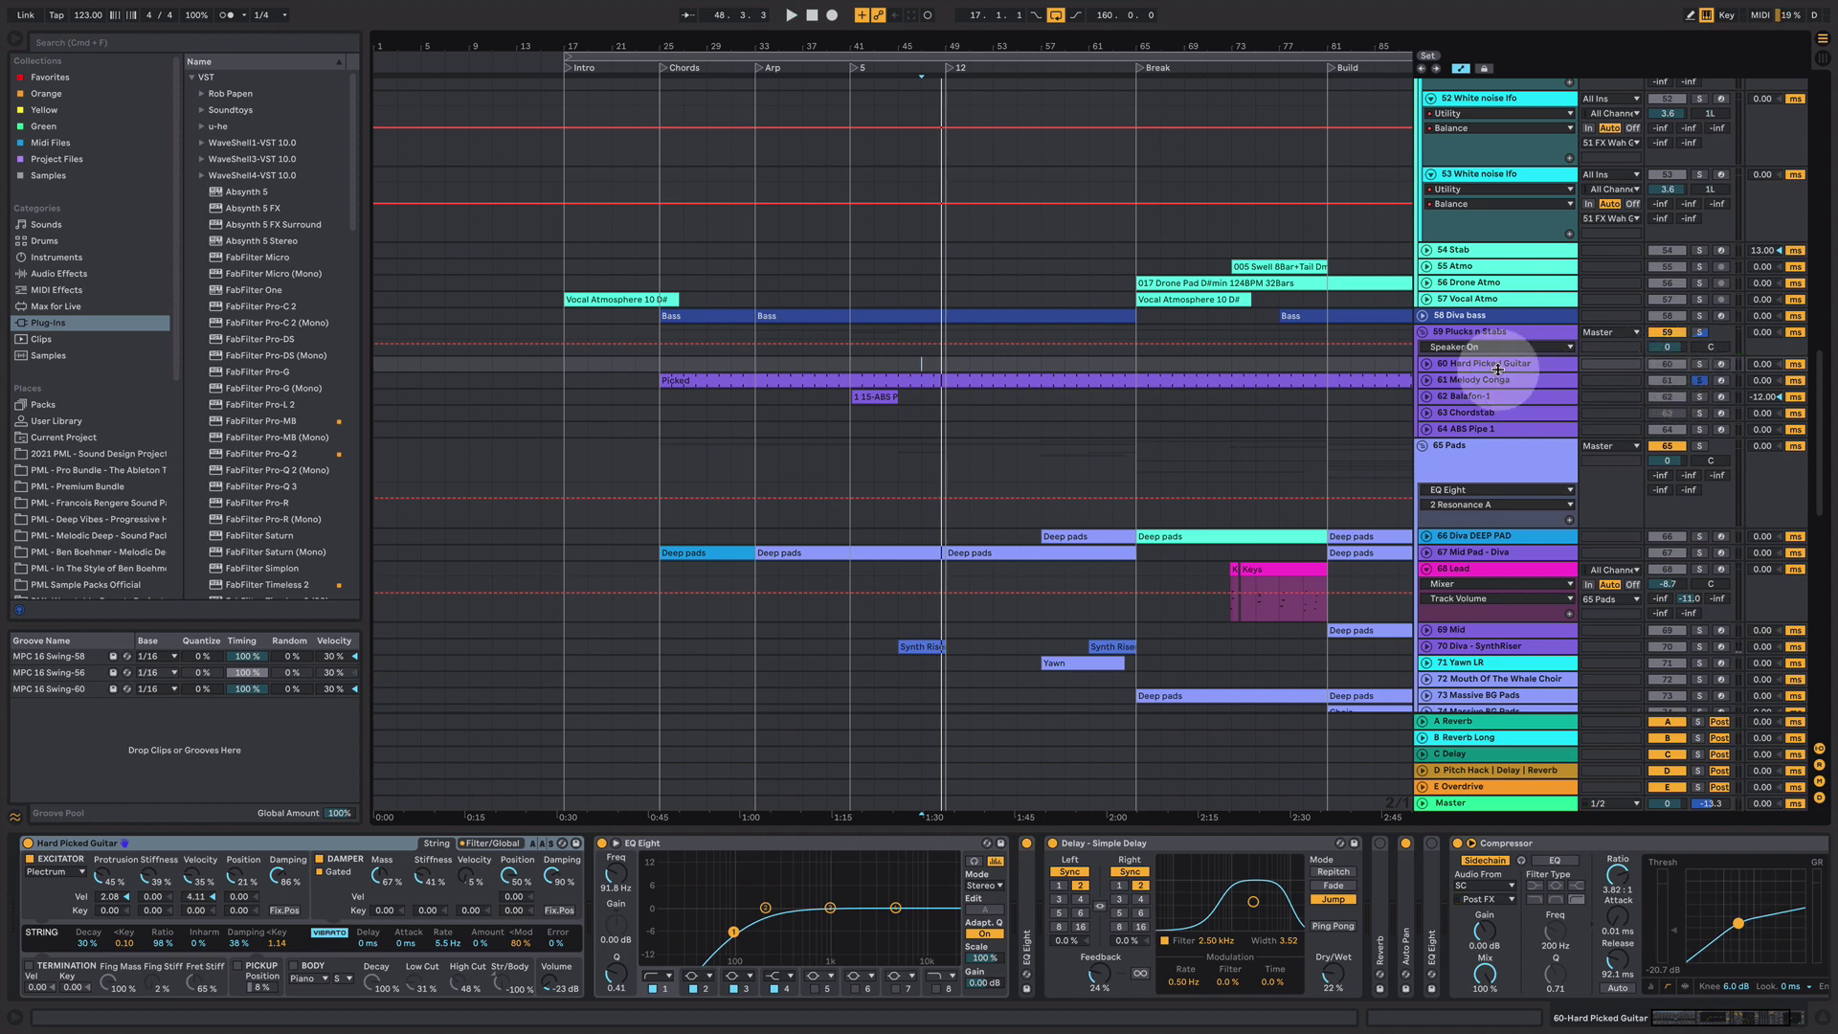
- Toggle solo off and on for the Melody Conga track and replay it with its device chain shown
{"action": "left_click", "coordinate": [1699, 380]}
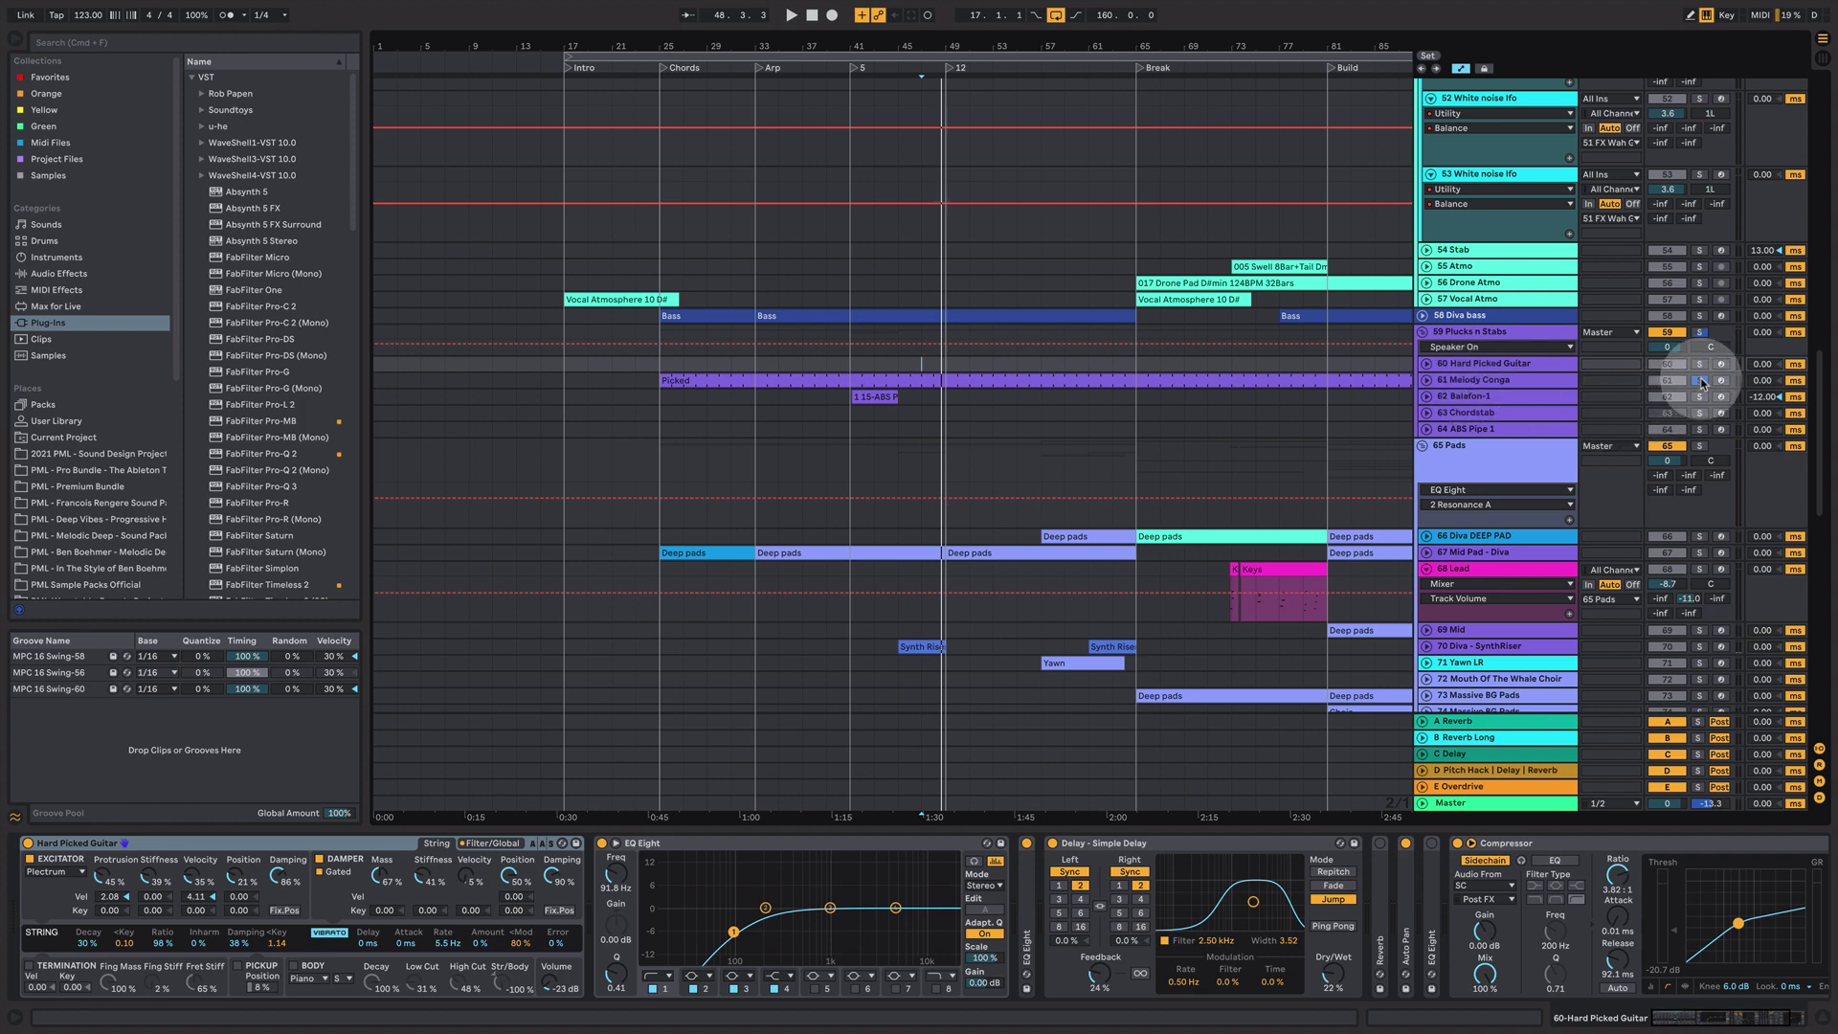
{"action": "left_click", "coordinate": [1559, 381]}
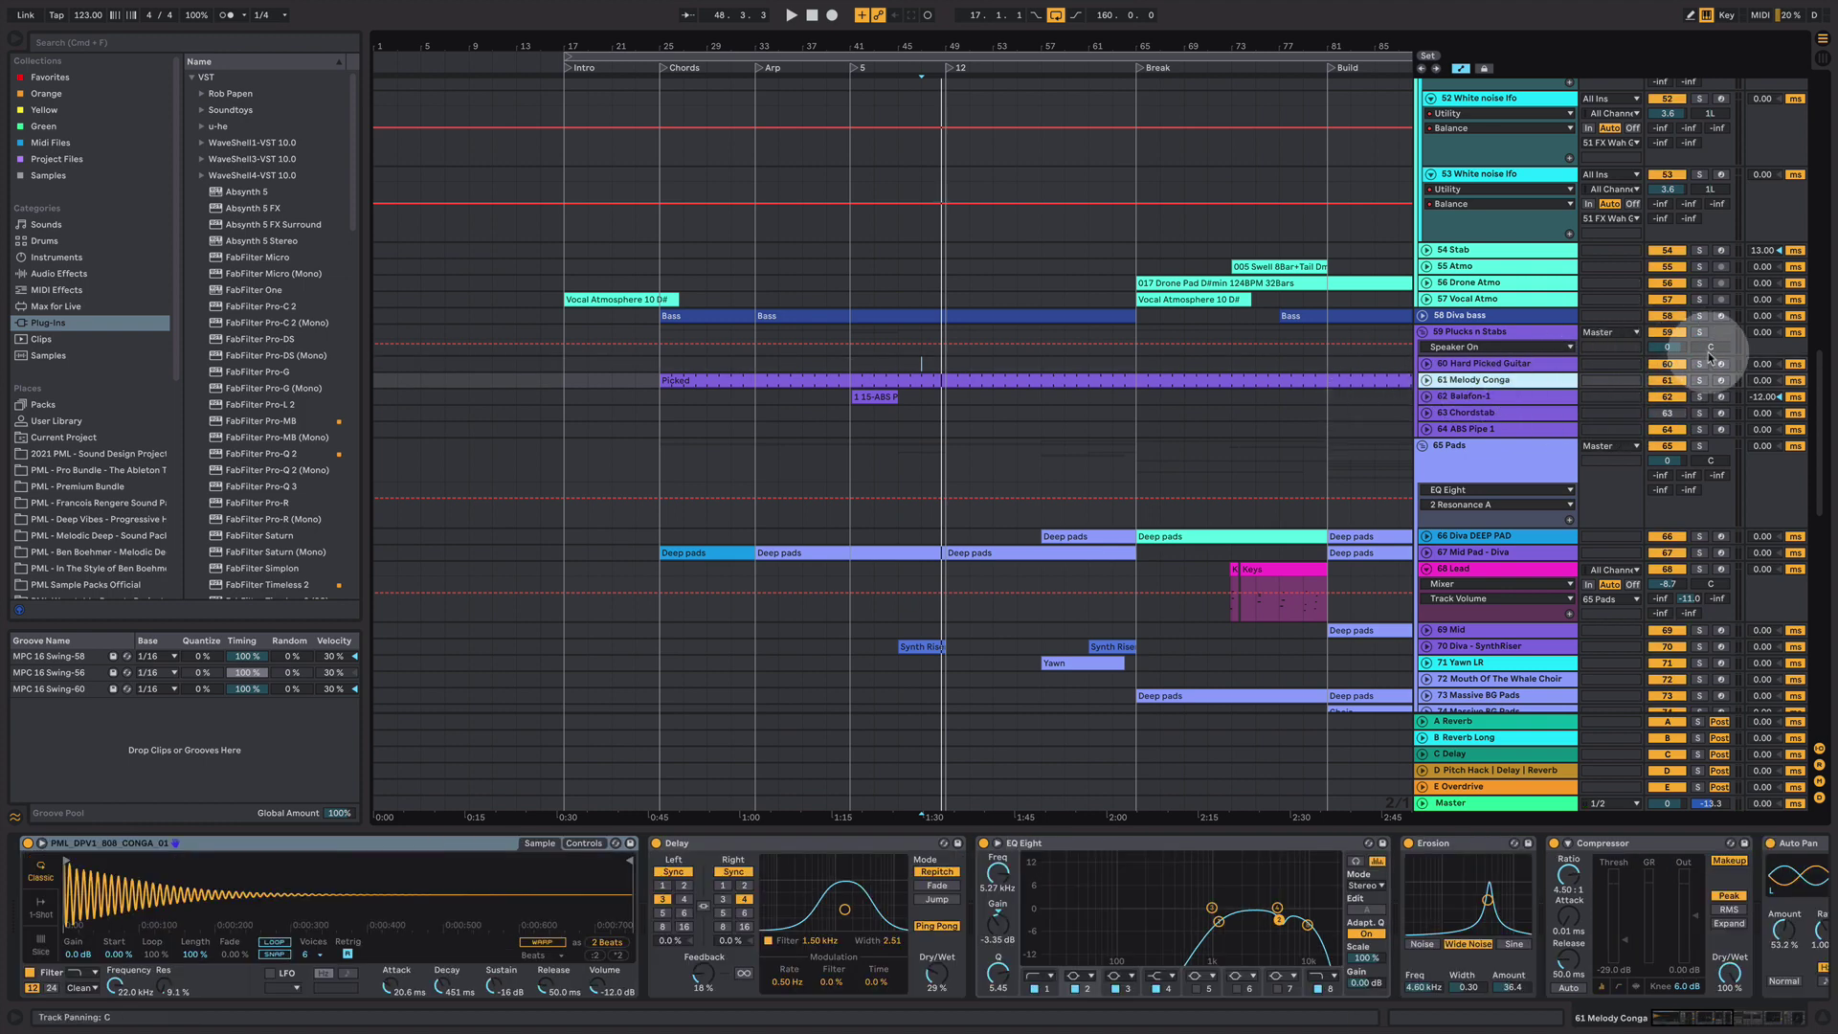
{"action": "left_click", "coordinate": [1701, 381]}
{"action": "key", "text": "space"}
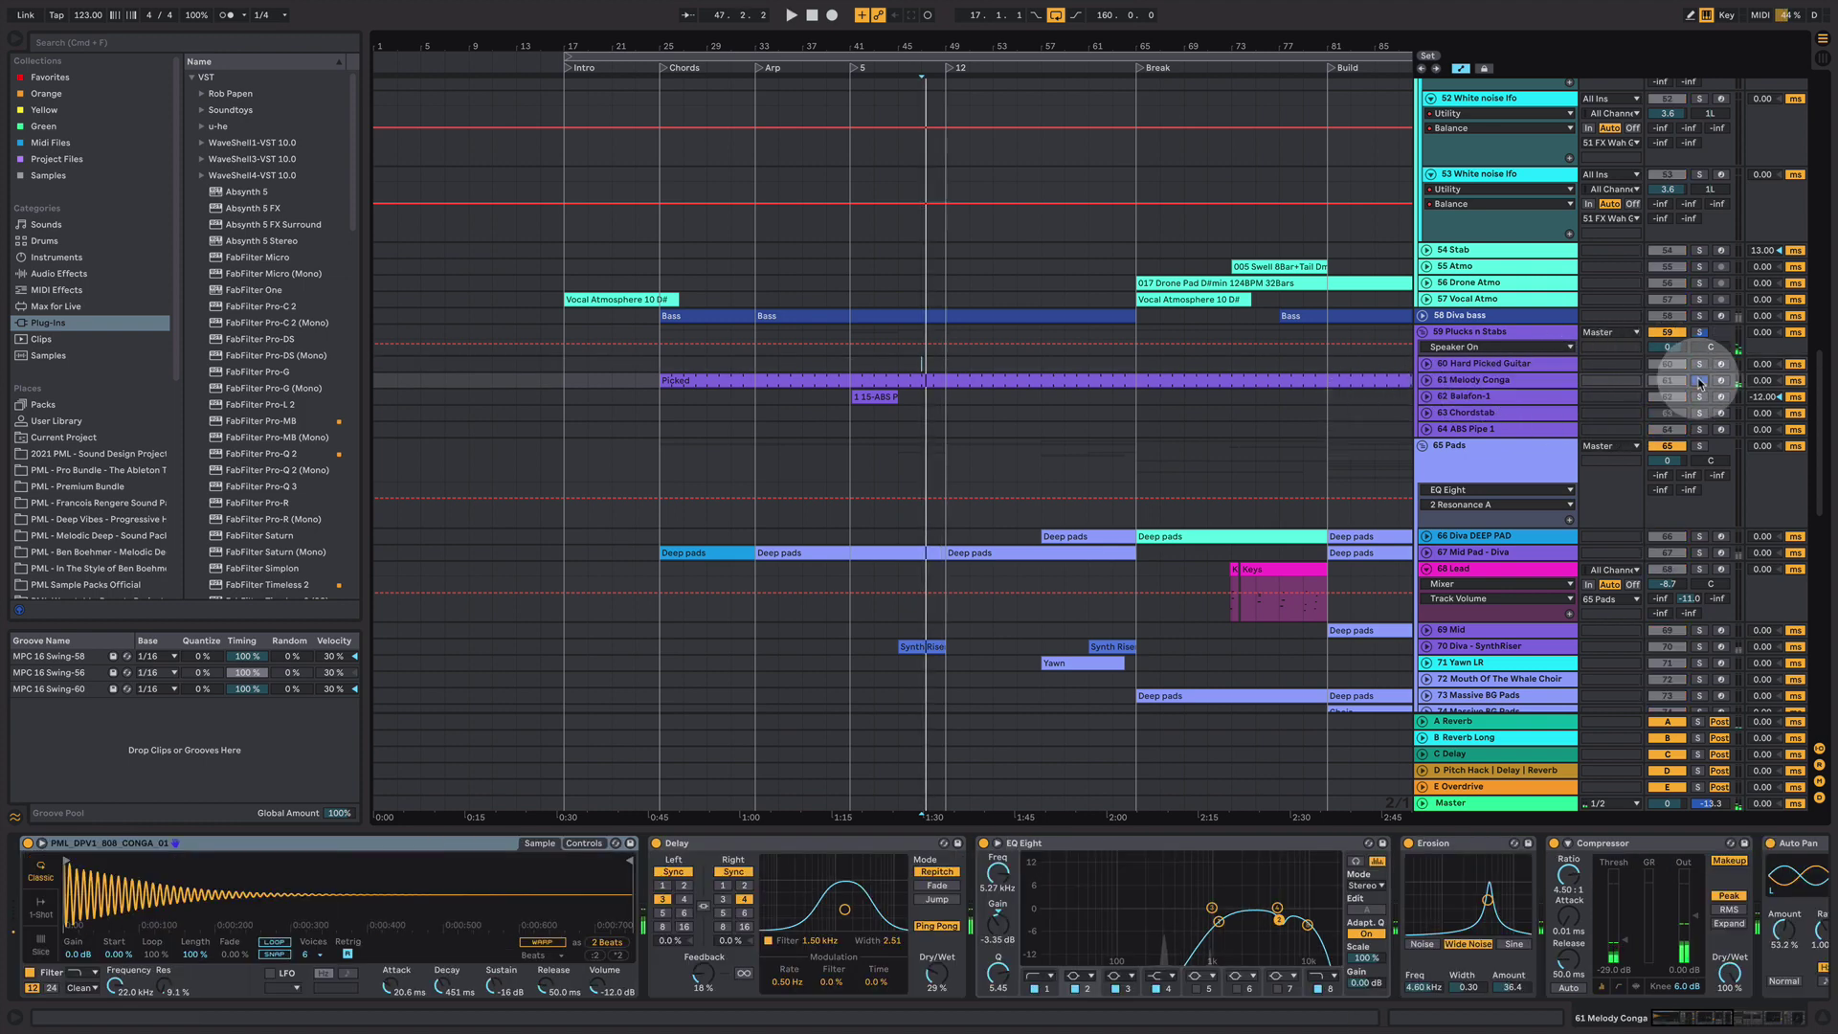
- Hide the device chain and take the Melody Conga track out of solo
{"action": "left_click", "coordinate": [1538, 380]}
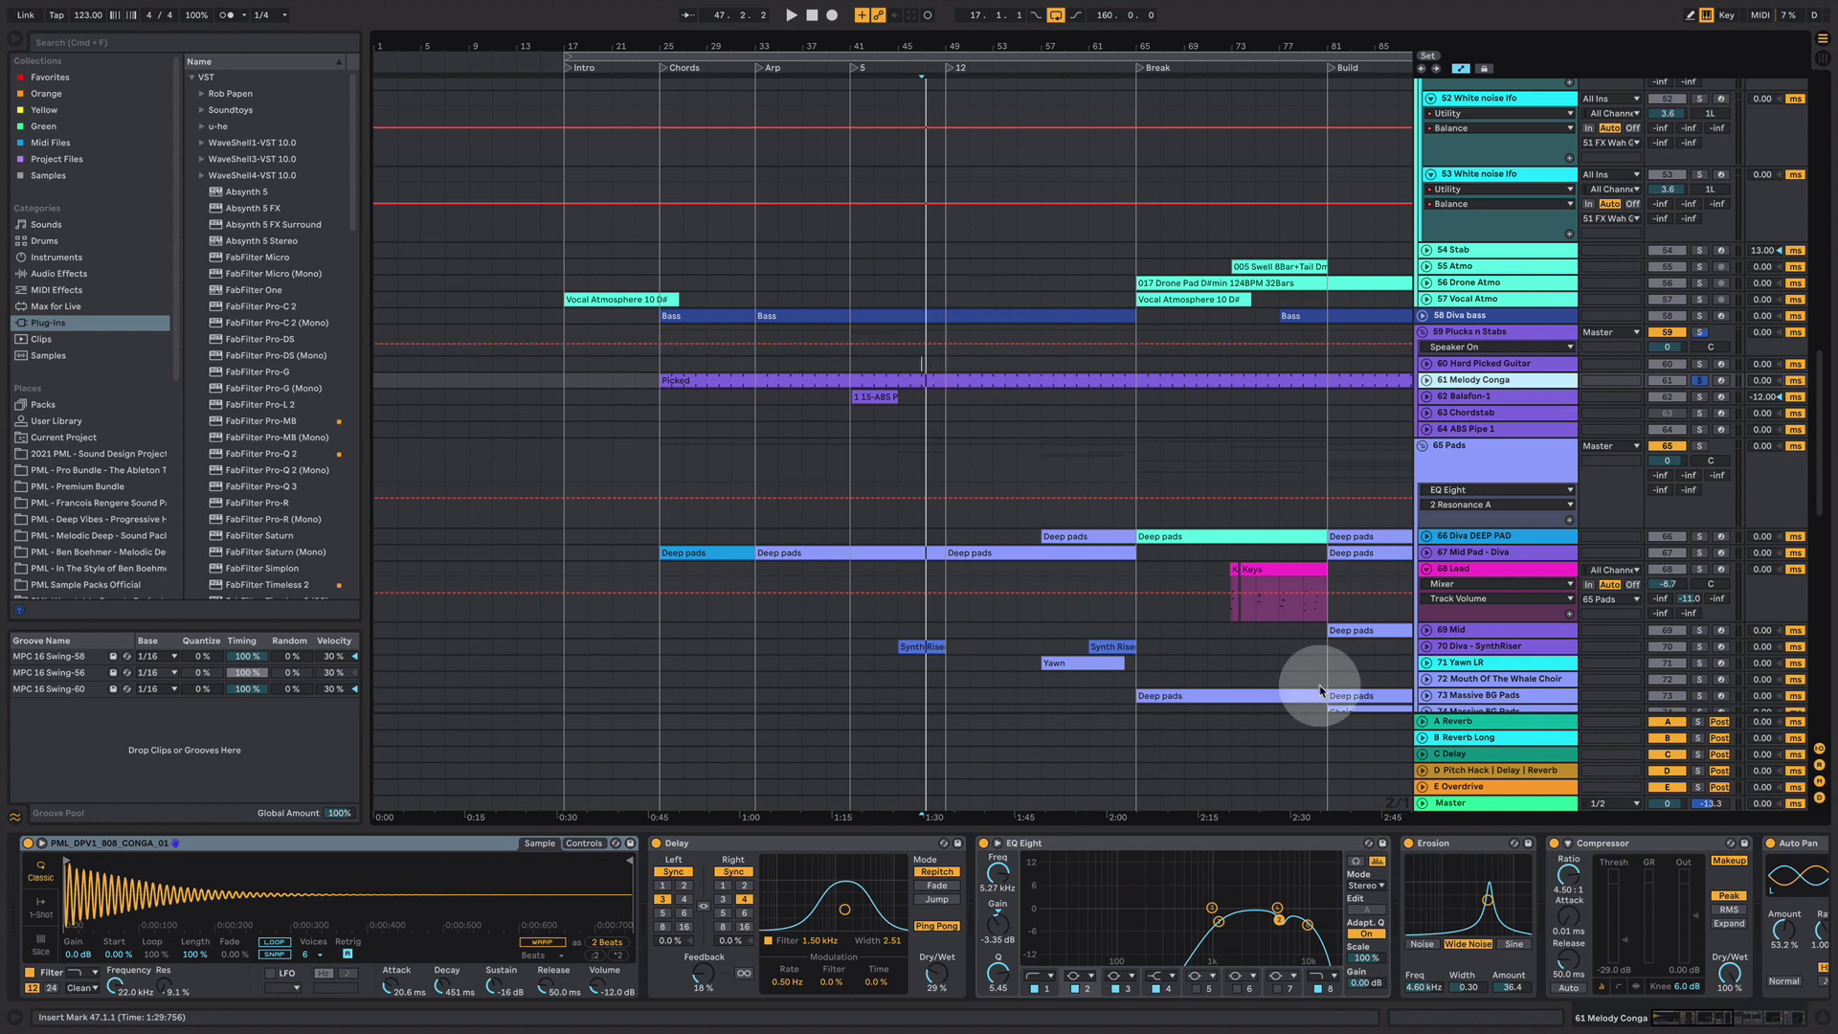
{"action": "left_click", "coordinate": [1821, 1020]}
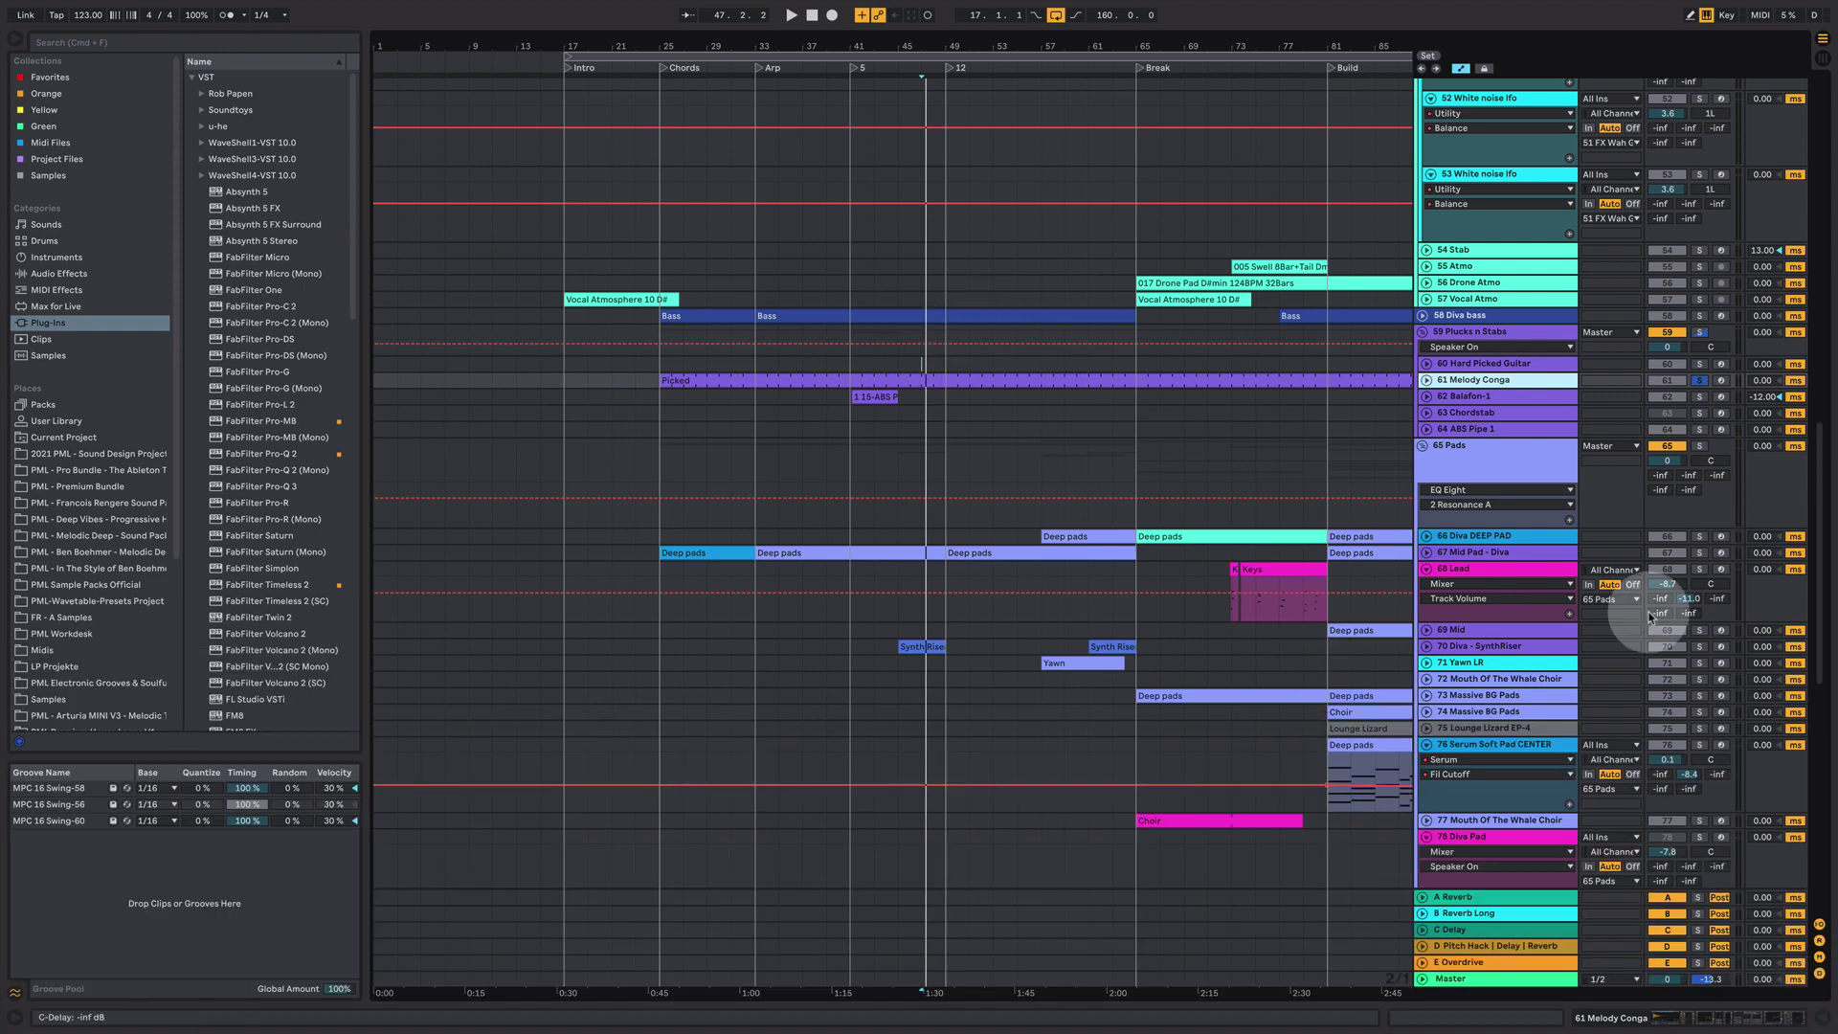
{"action": "left_click", "coordinate": [1699, 380]}
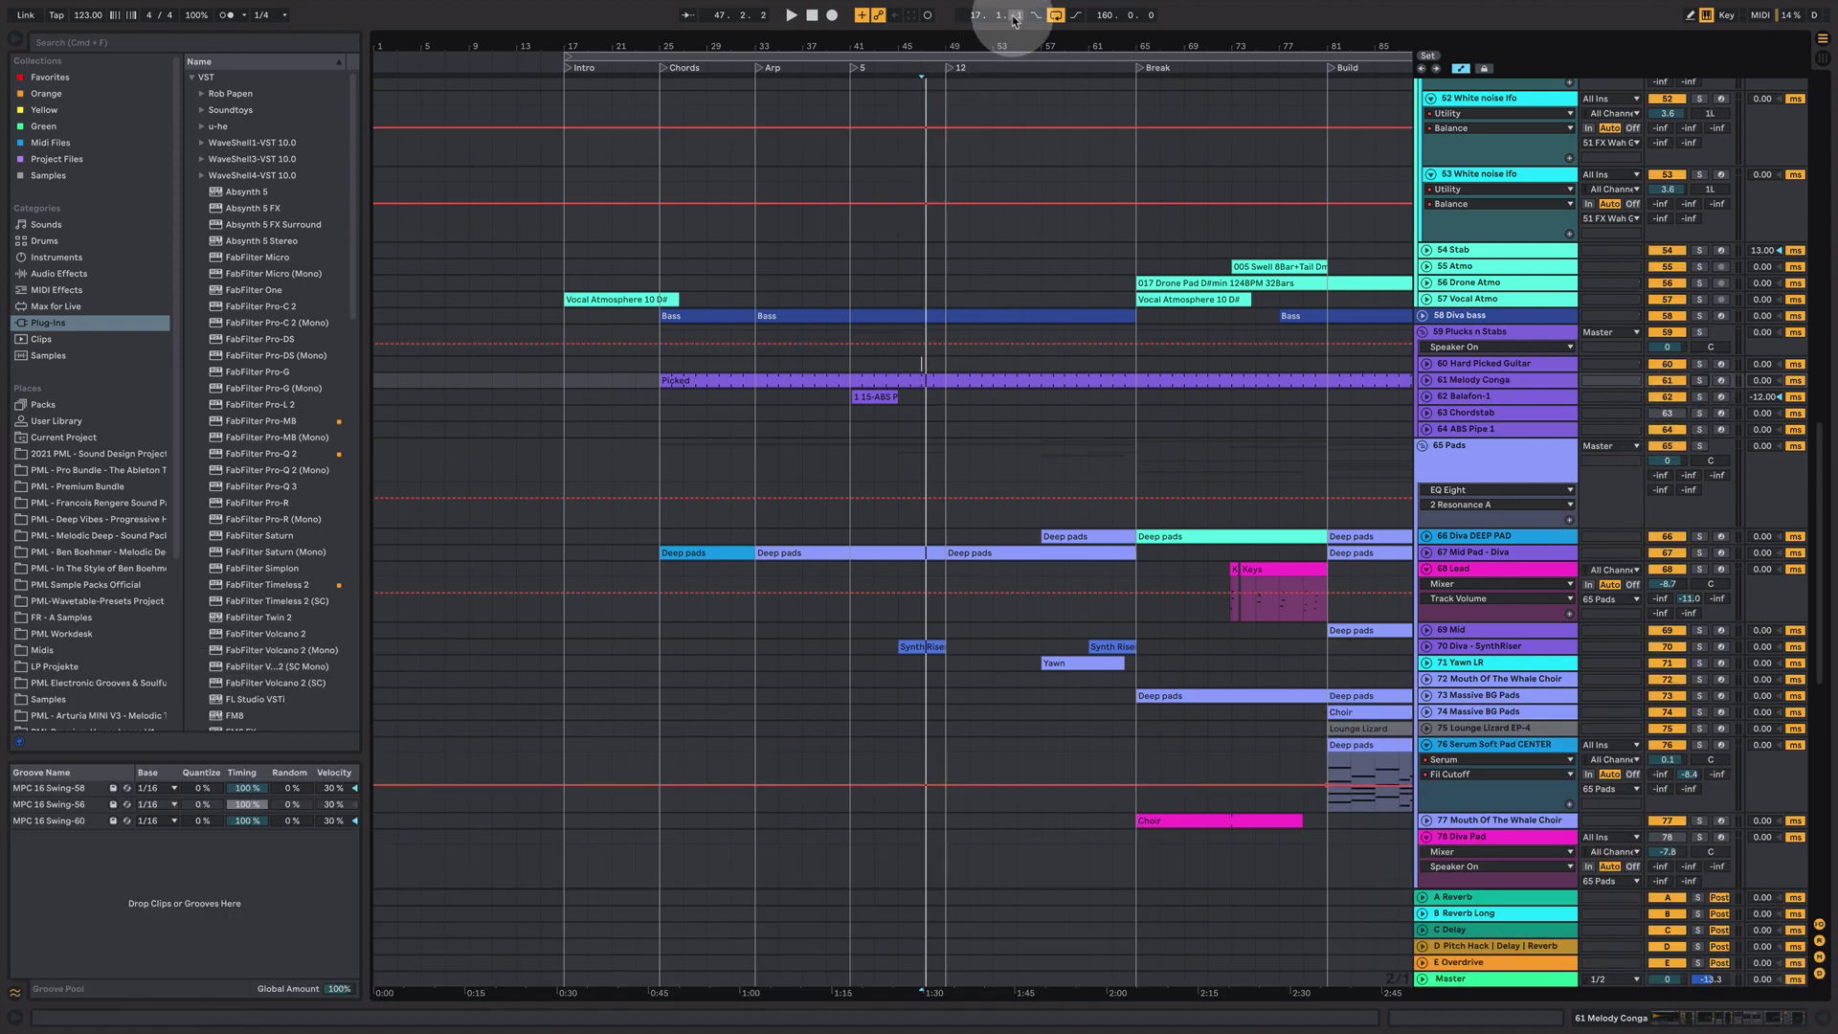
- Unfold the Lounge Lizard EP-4 track and open its instrument plug-in window, placed clear of the track's clip
{"action": "key", "text": "minus"}
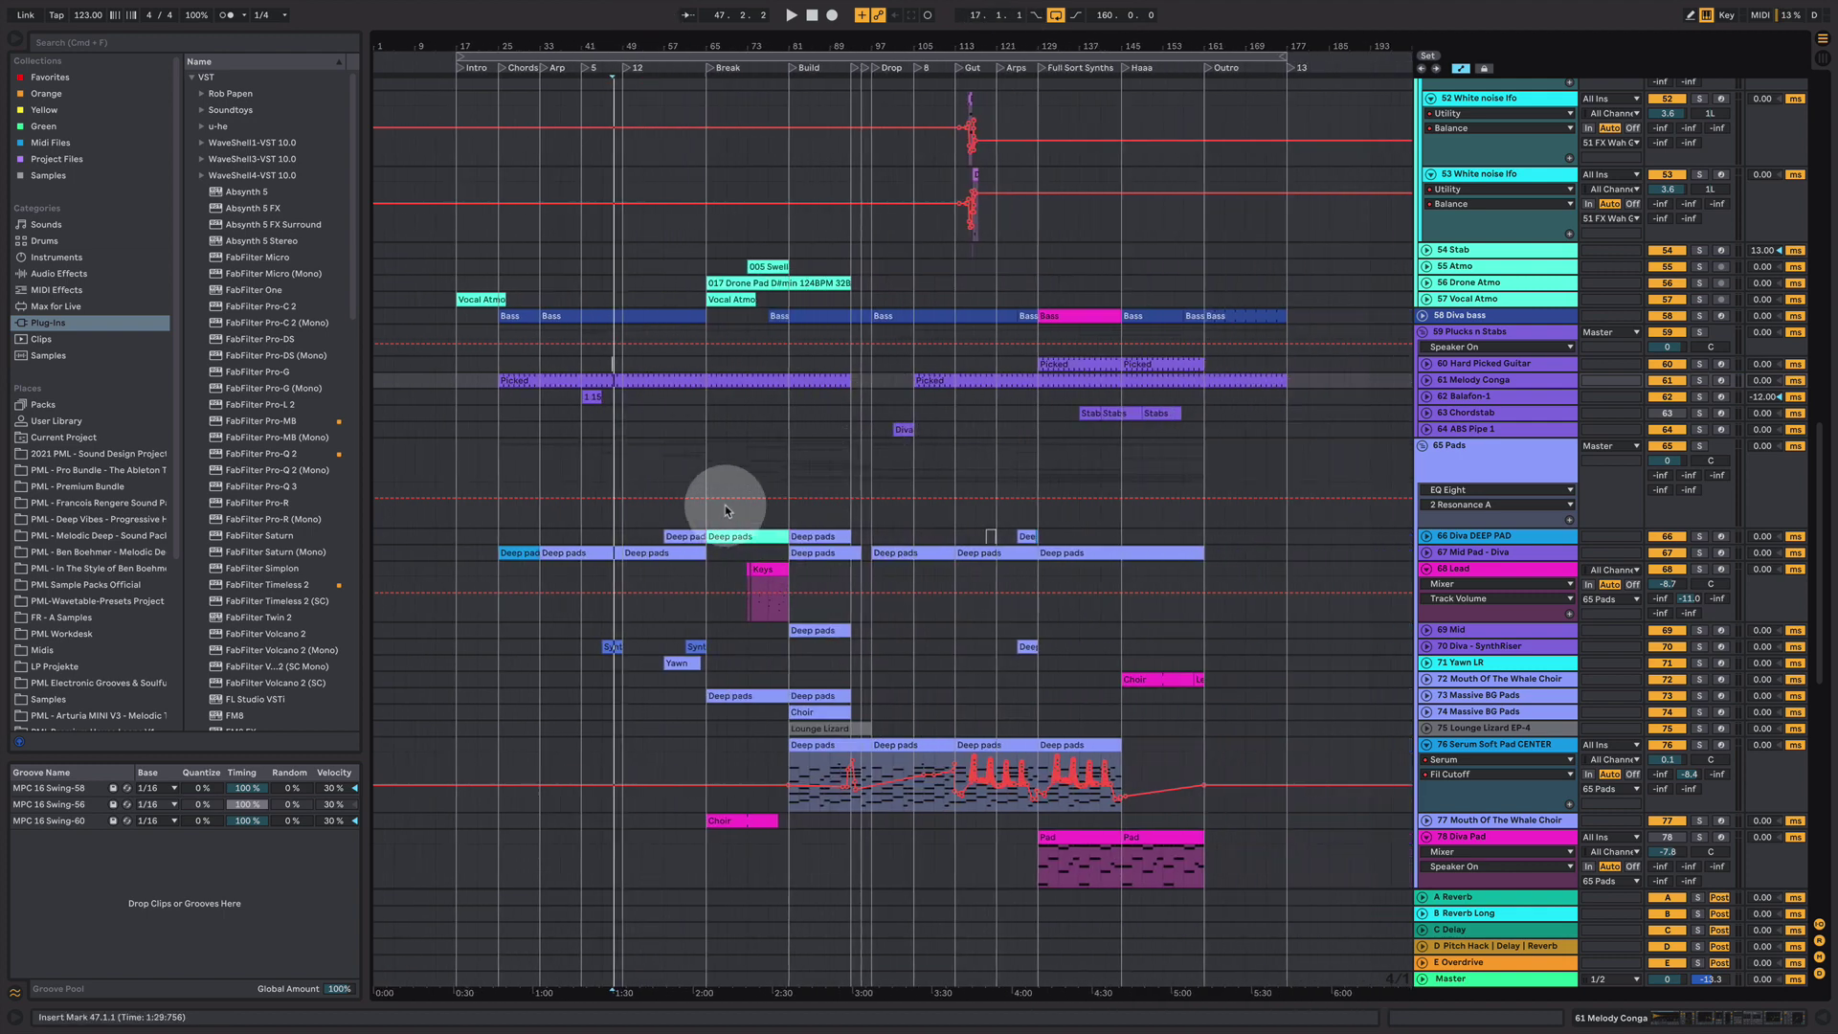
{"action": "left_click", "coordinate": [1425, 729]}
{"action": "left_click", "coordinate": [809, 742]}
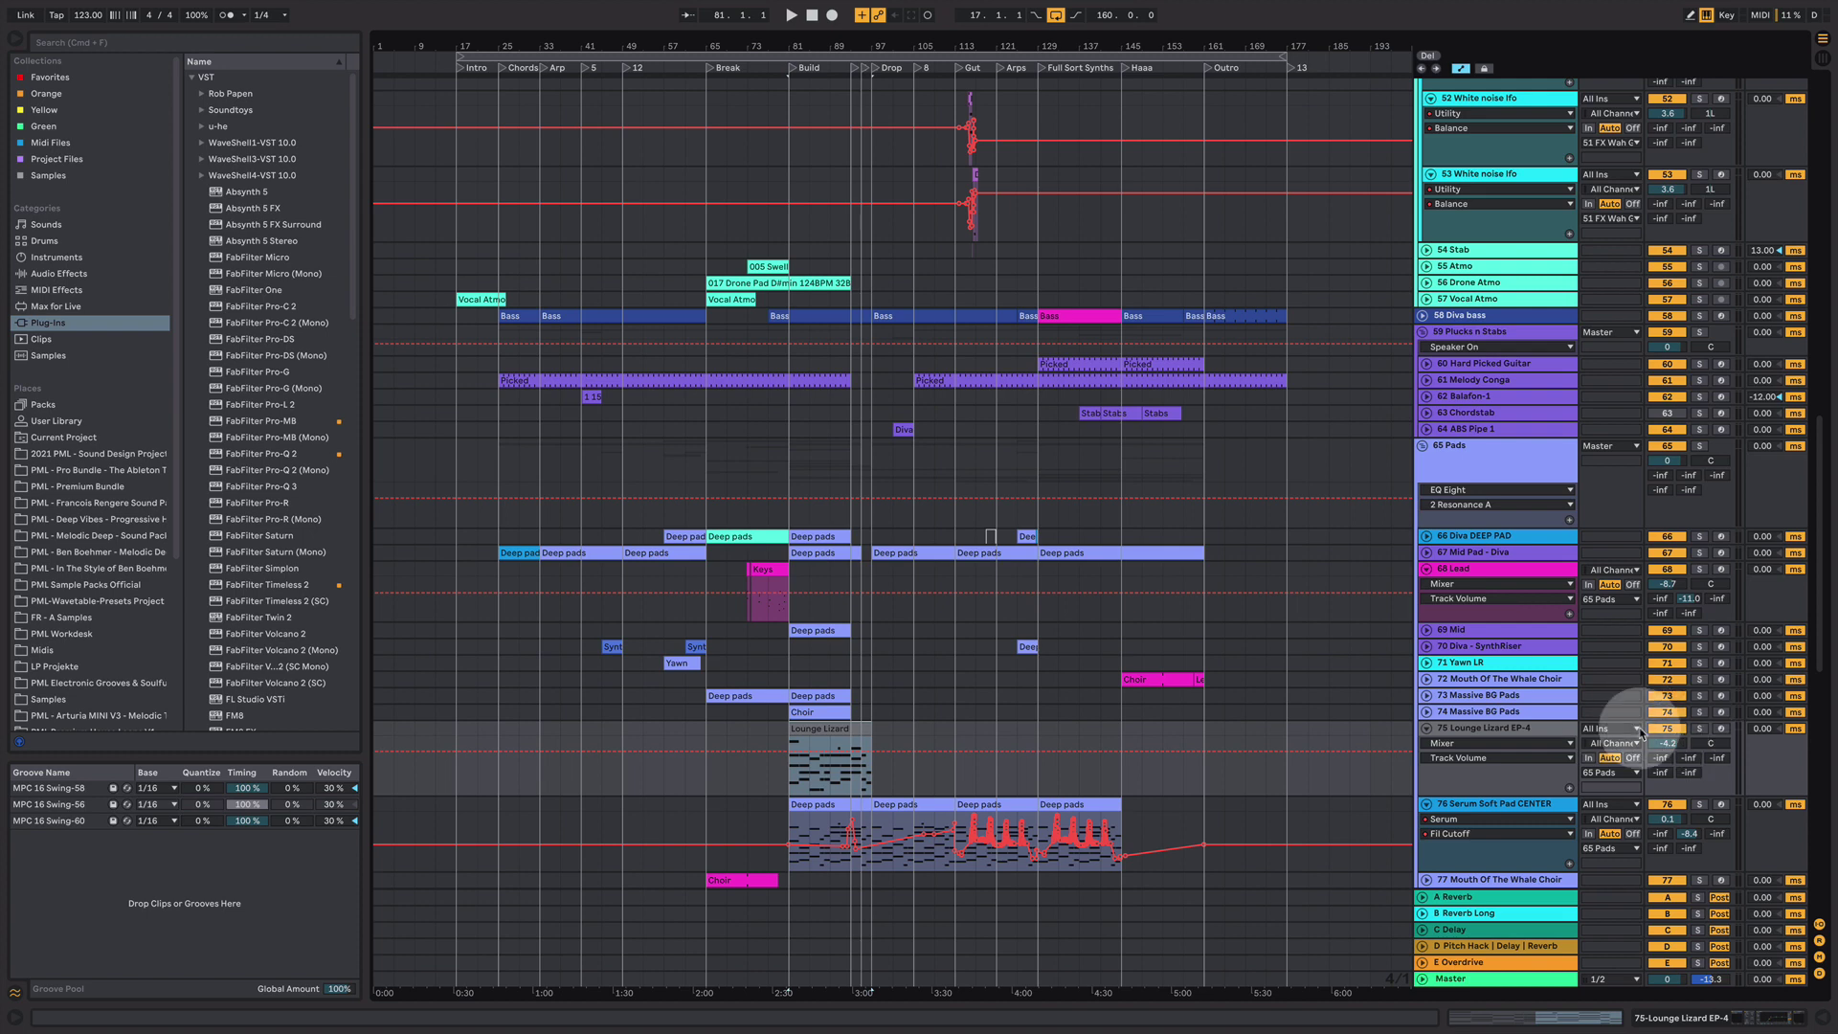
{"action": "double_click", "coordinate": [1541, 730]}
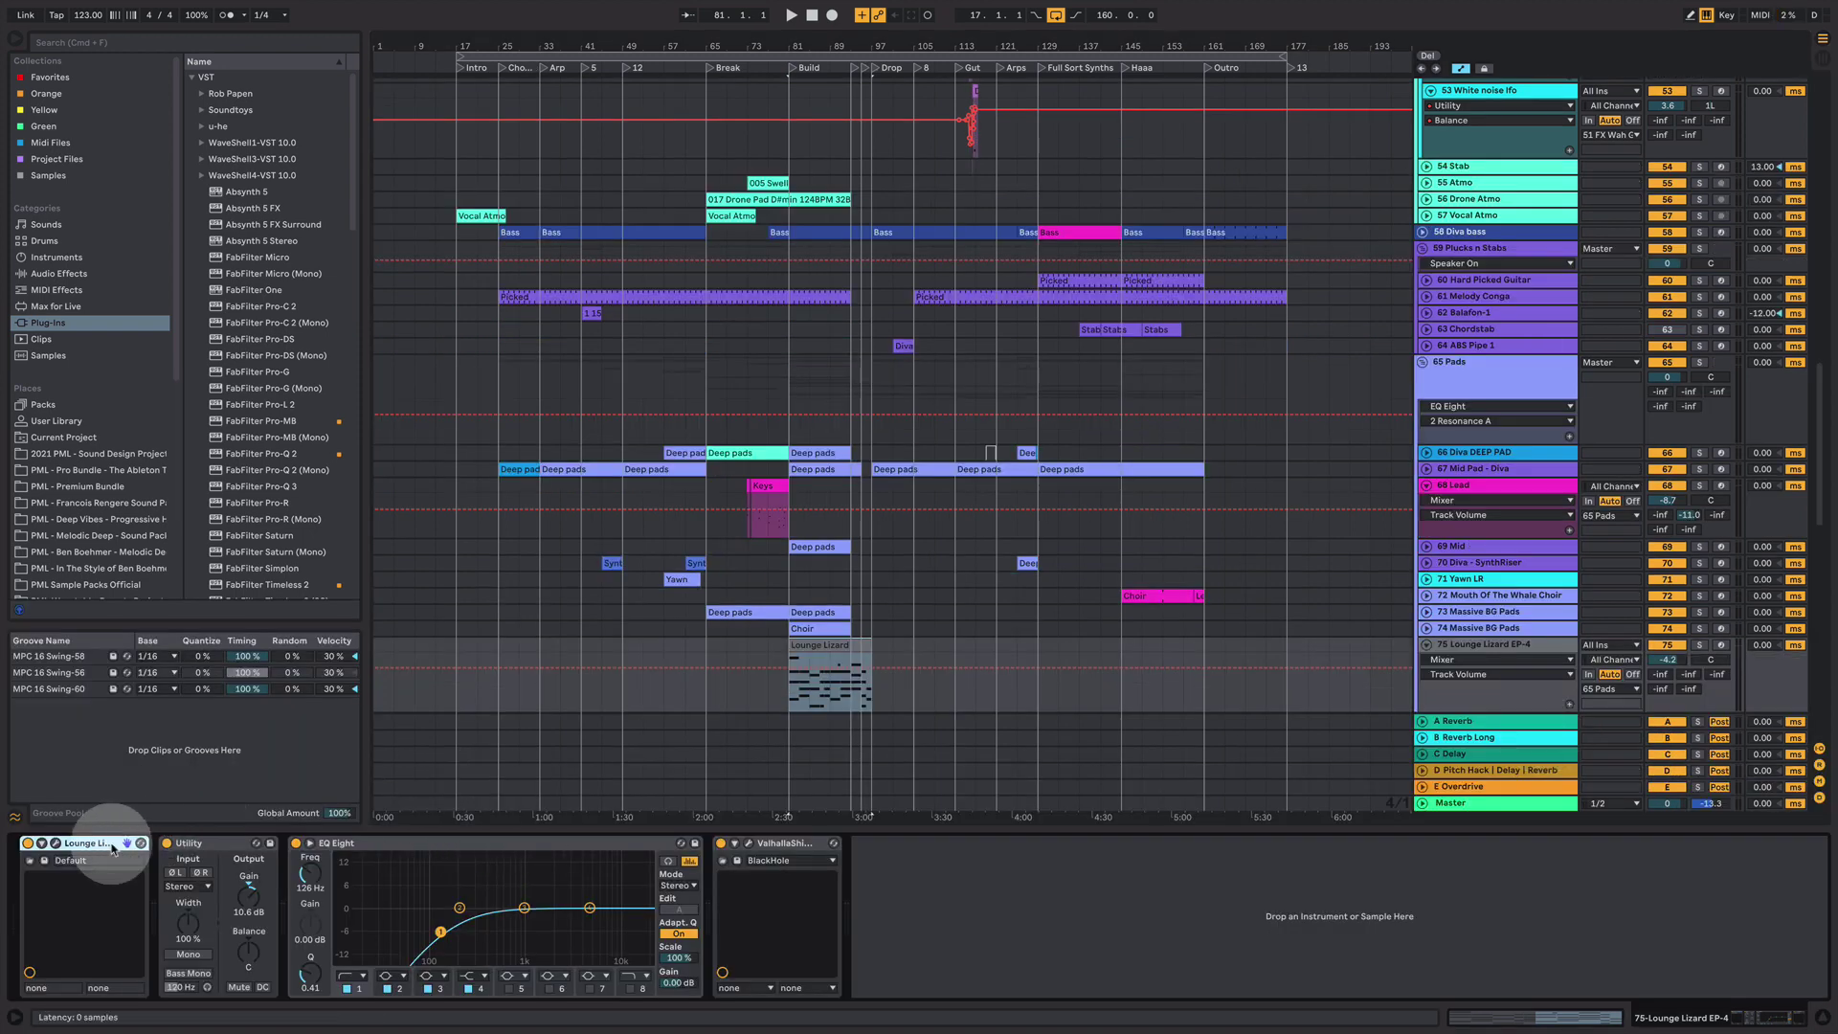
{"action": "left_click", "coordinate": [54, 847]}
{"action": "left_click_drag", "start_coordinate": [742, 260], "coordinate": [489, 105]}
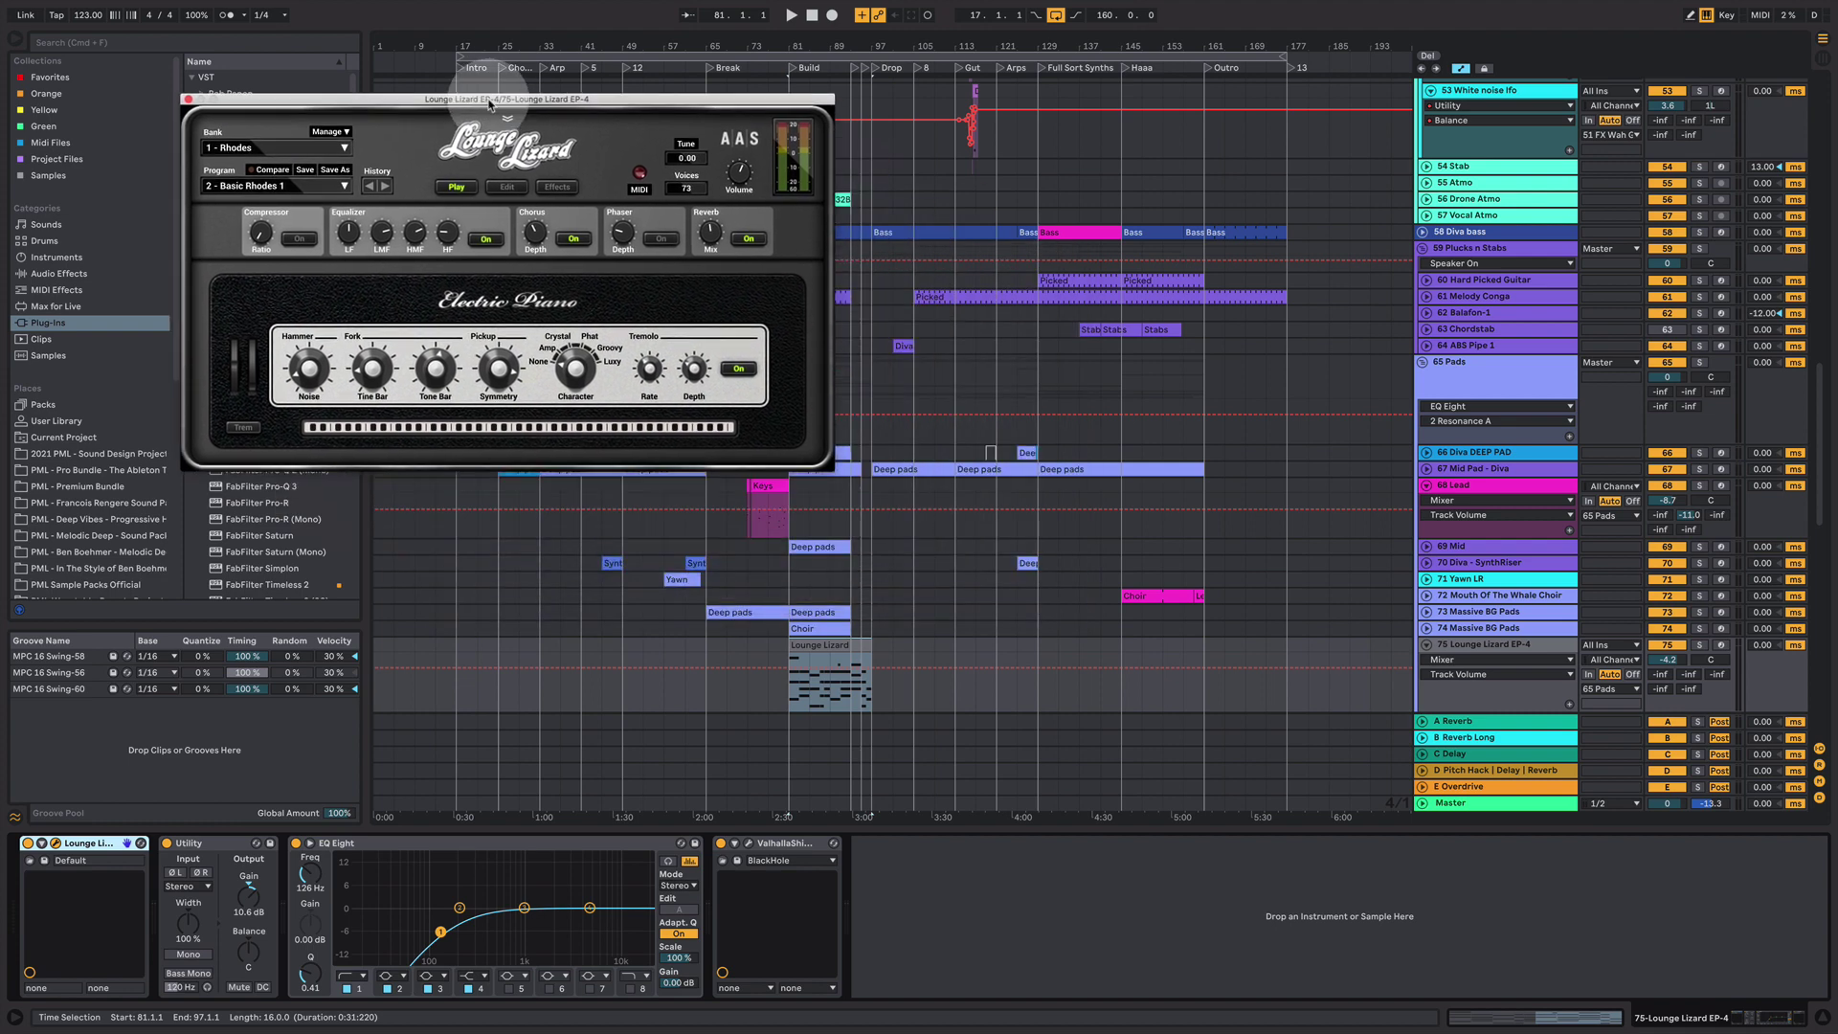
- Play the Lounge Lizard EP-4 clip from bar 81, soloed together with the Serum Soft Pad CENTER track, and close the plug-in window
{"action": "left_click", "coordinate": [805, 643]}
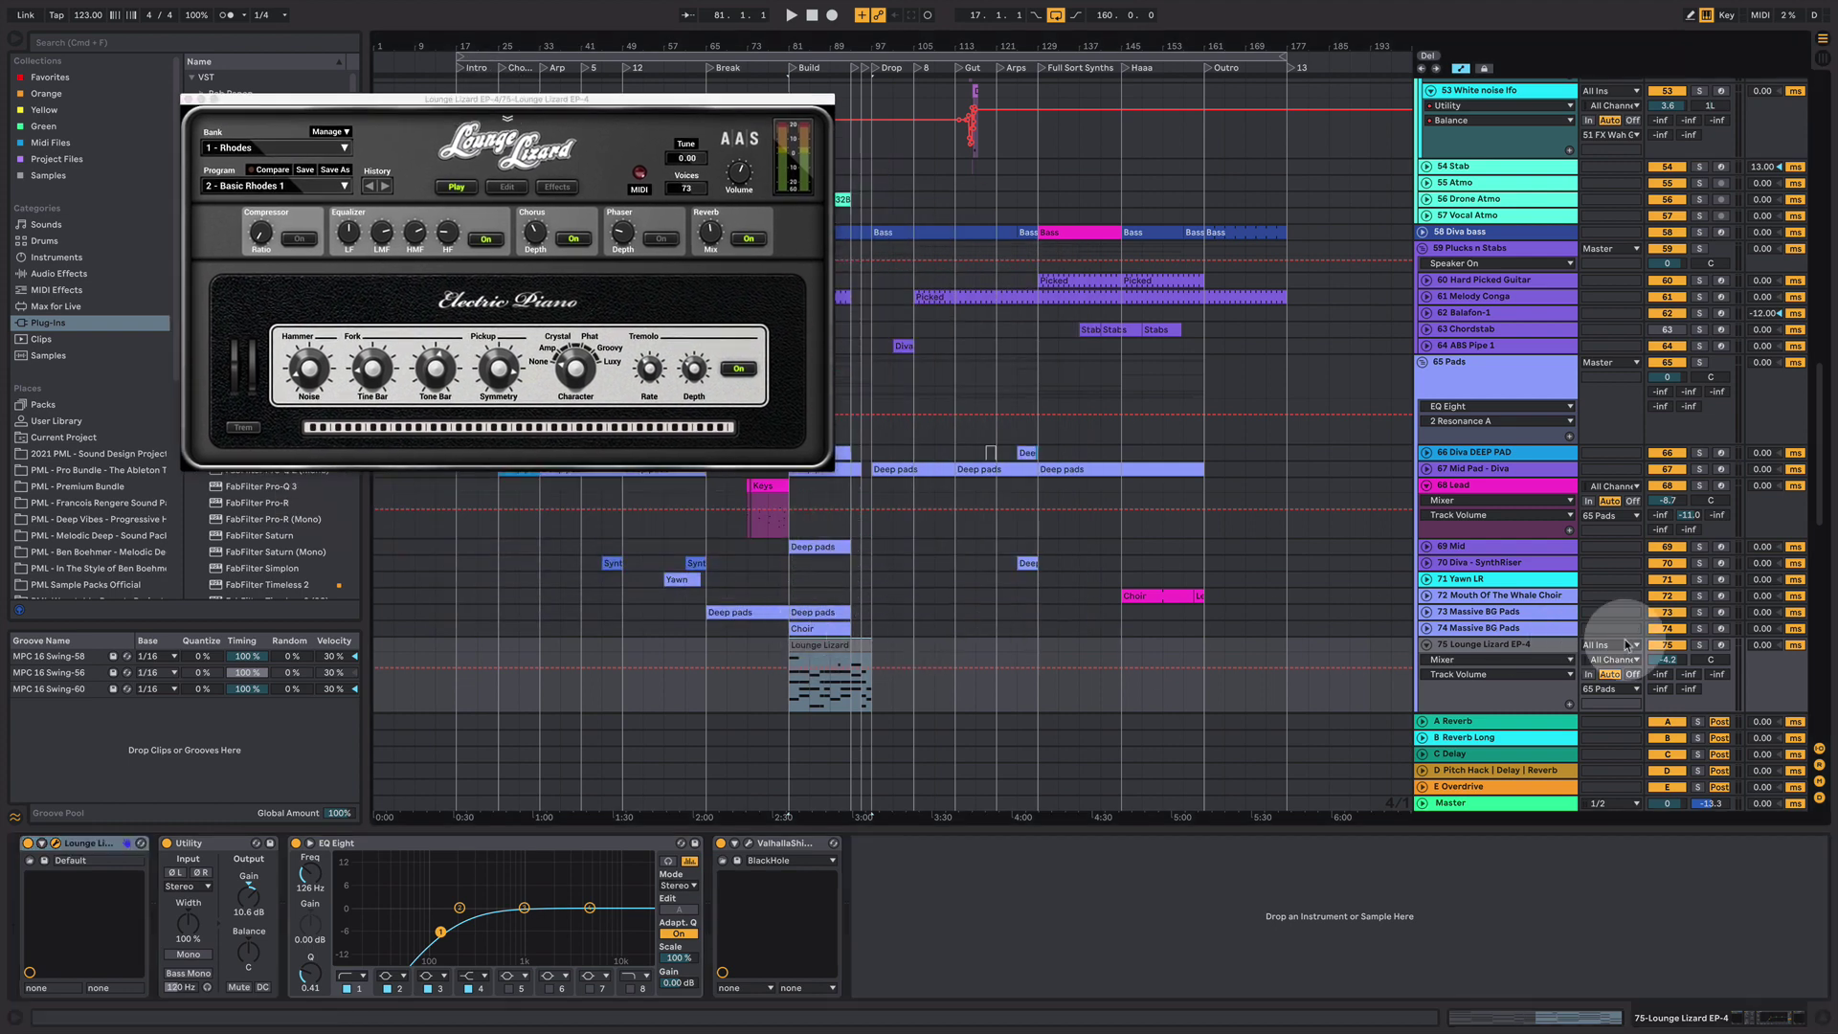
{"action": "left_click", "coordinate": [1699, 644]}
{"action": "left_click", "coordinate": [818, 679]}
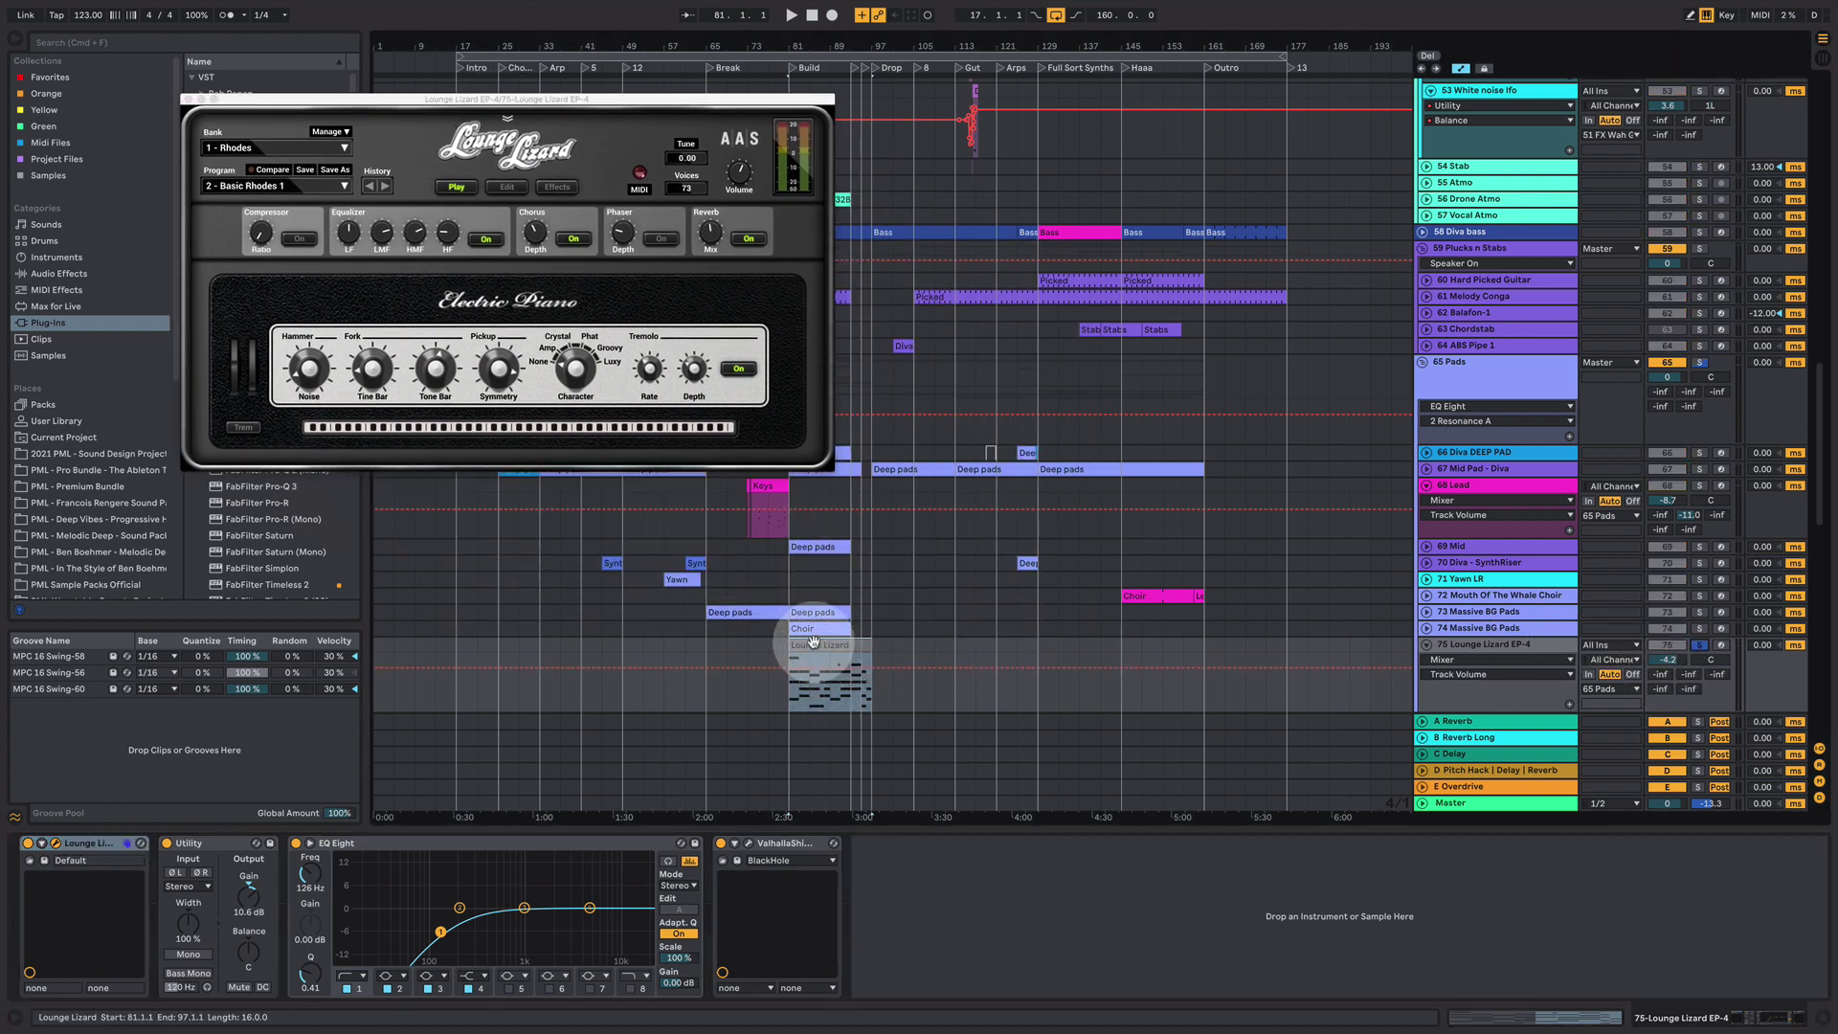
{"action": "key", "text": "space"}
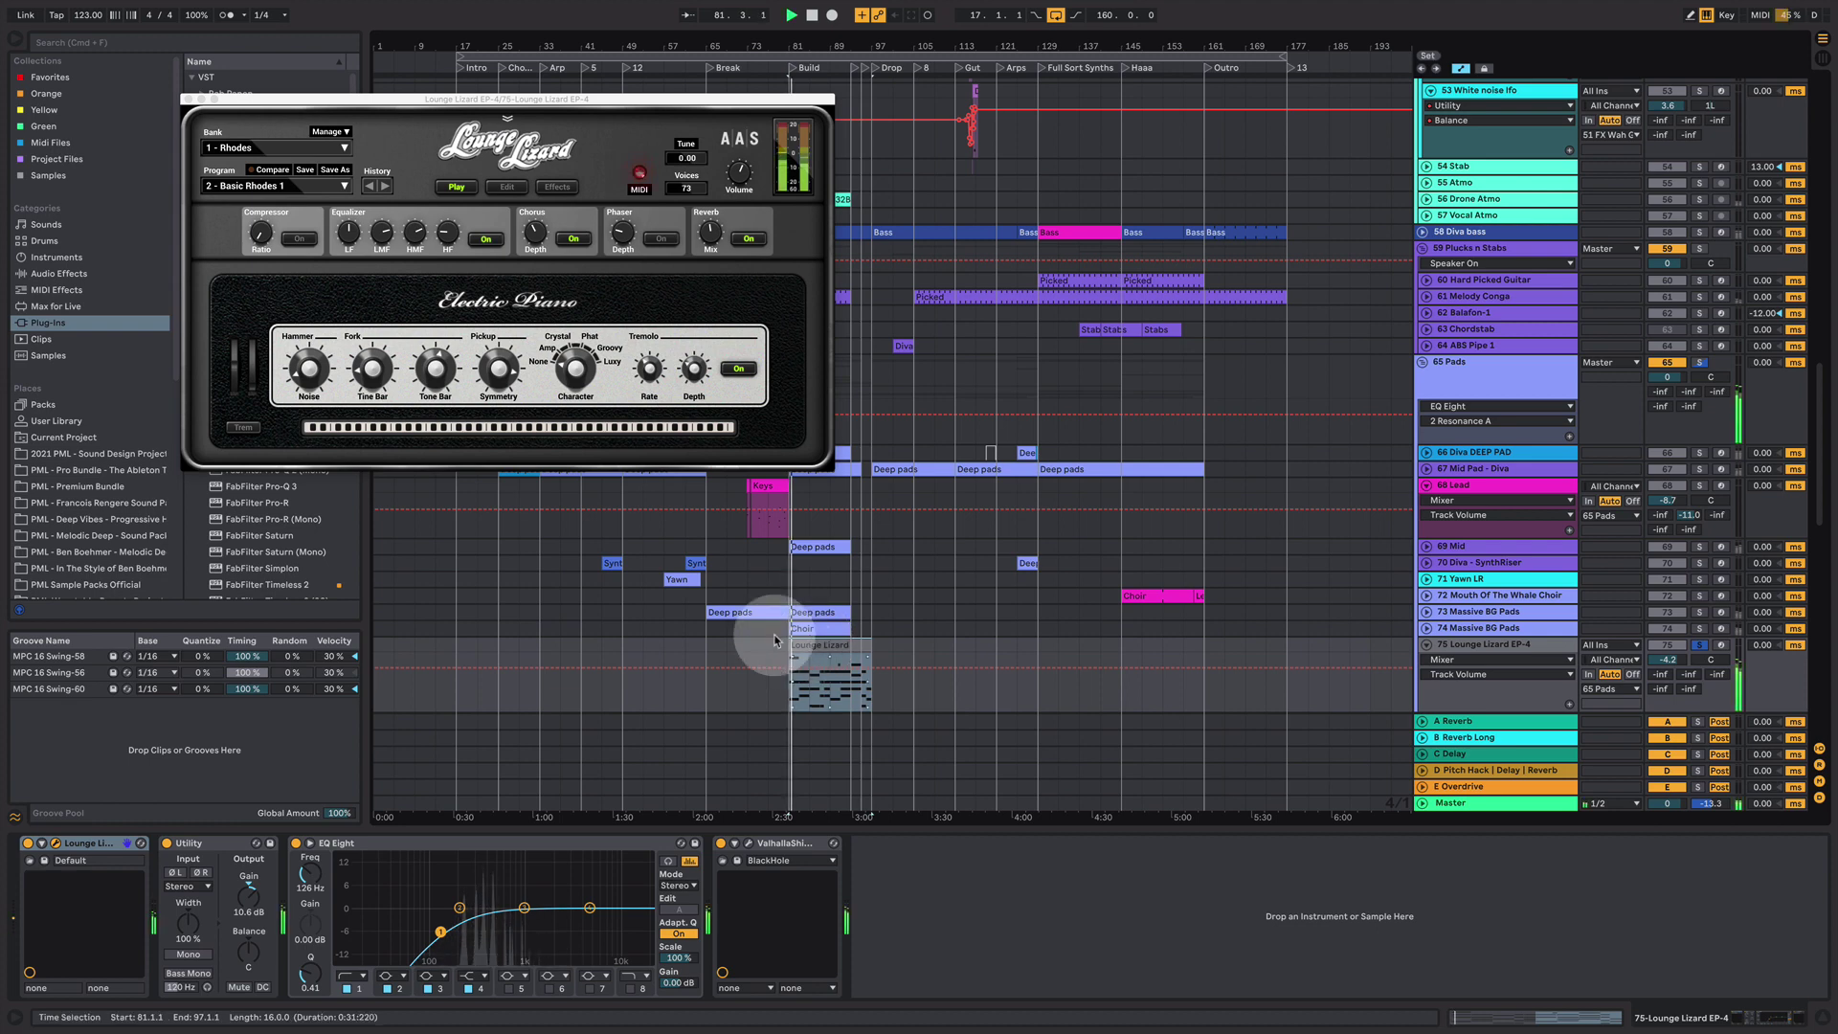
{"action": "left_click", "coordinate": [188, 99]}
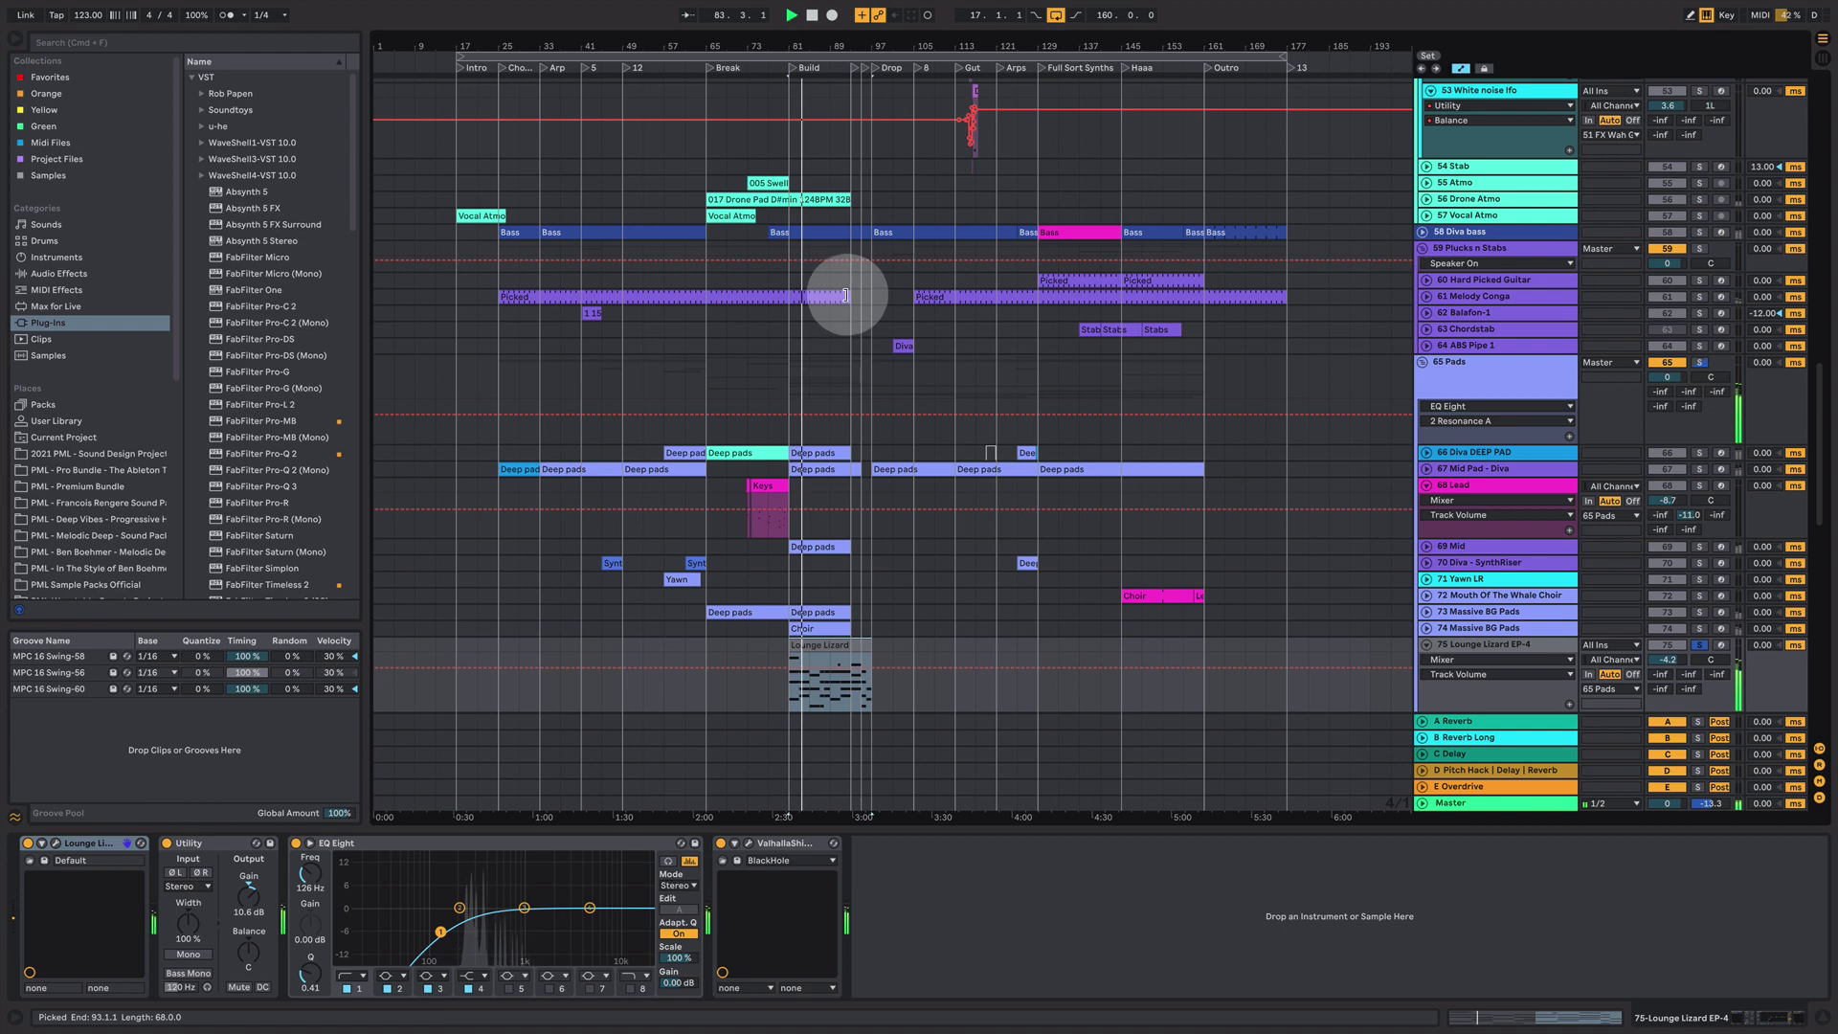
{"action": "scroll", "coordinate": [762, 584], "scroll_direction": "down", "scroll_amount": 4}
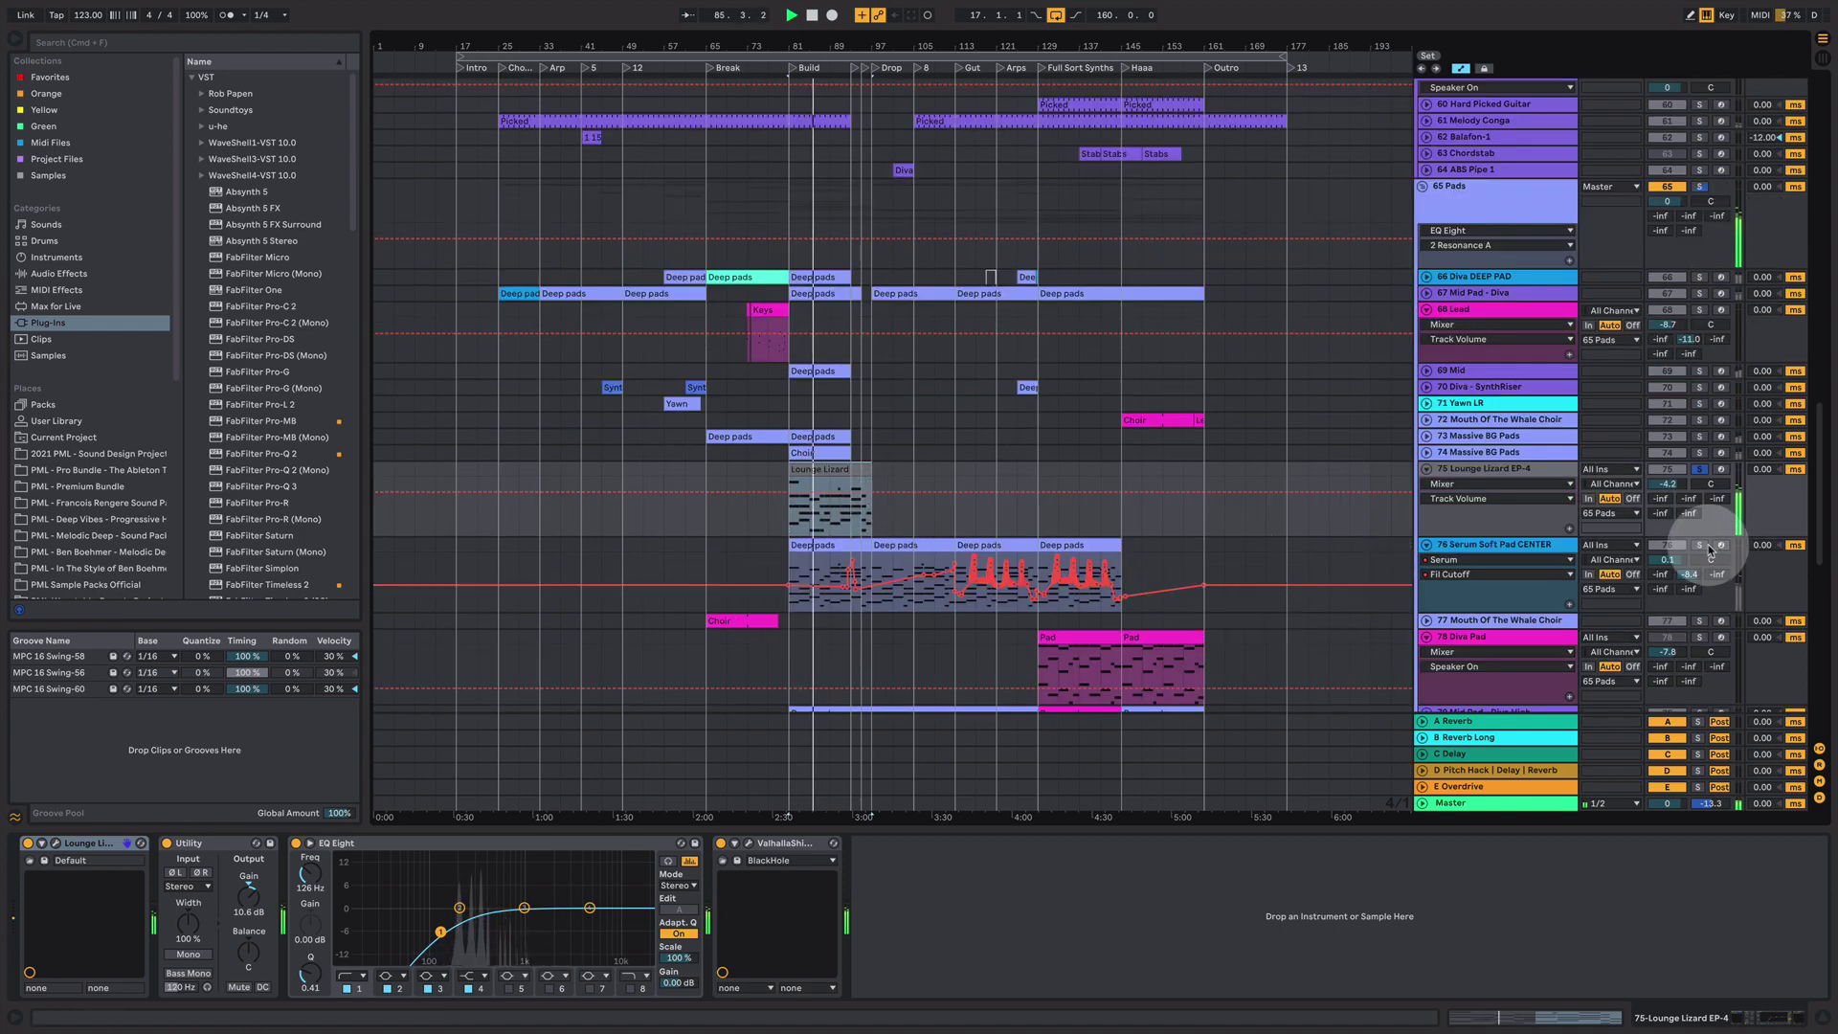
{"action": "scroll", "coordinate": [981, 686], "scroll_direction": "down", "scroll_amount": 3}
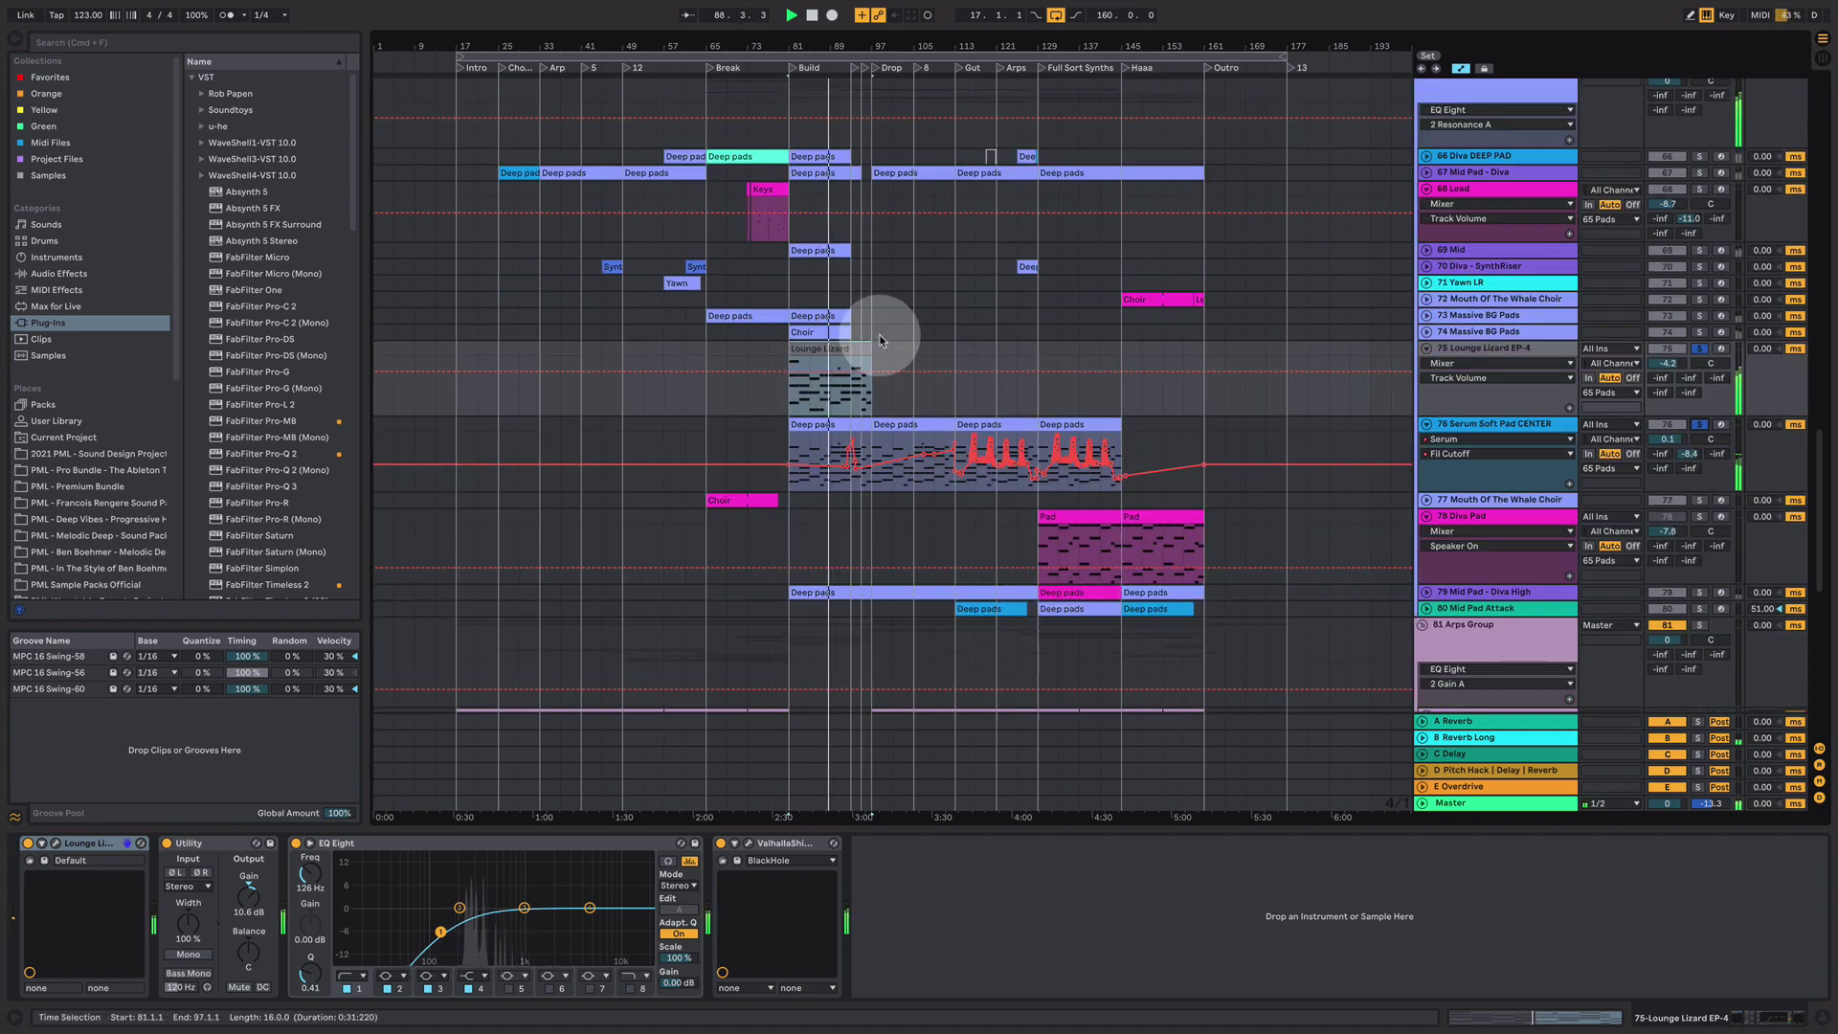
- Open the Lounge Lizard clip in the MIDI note editor with its chords enlarged enough to read the note names
{"action": "left_click", "coordinate": [840, 347]}
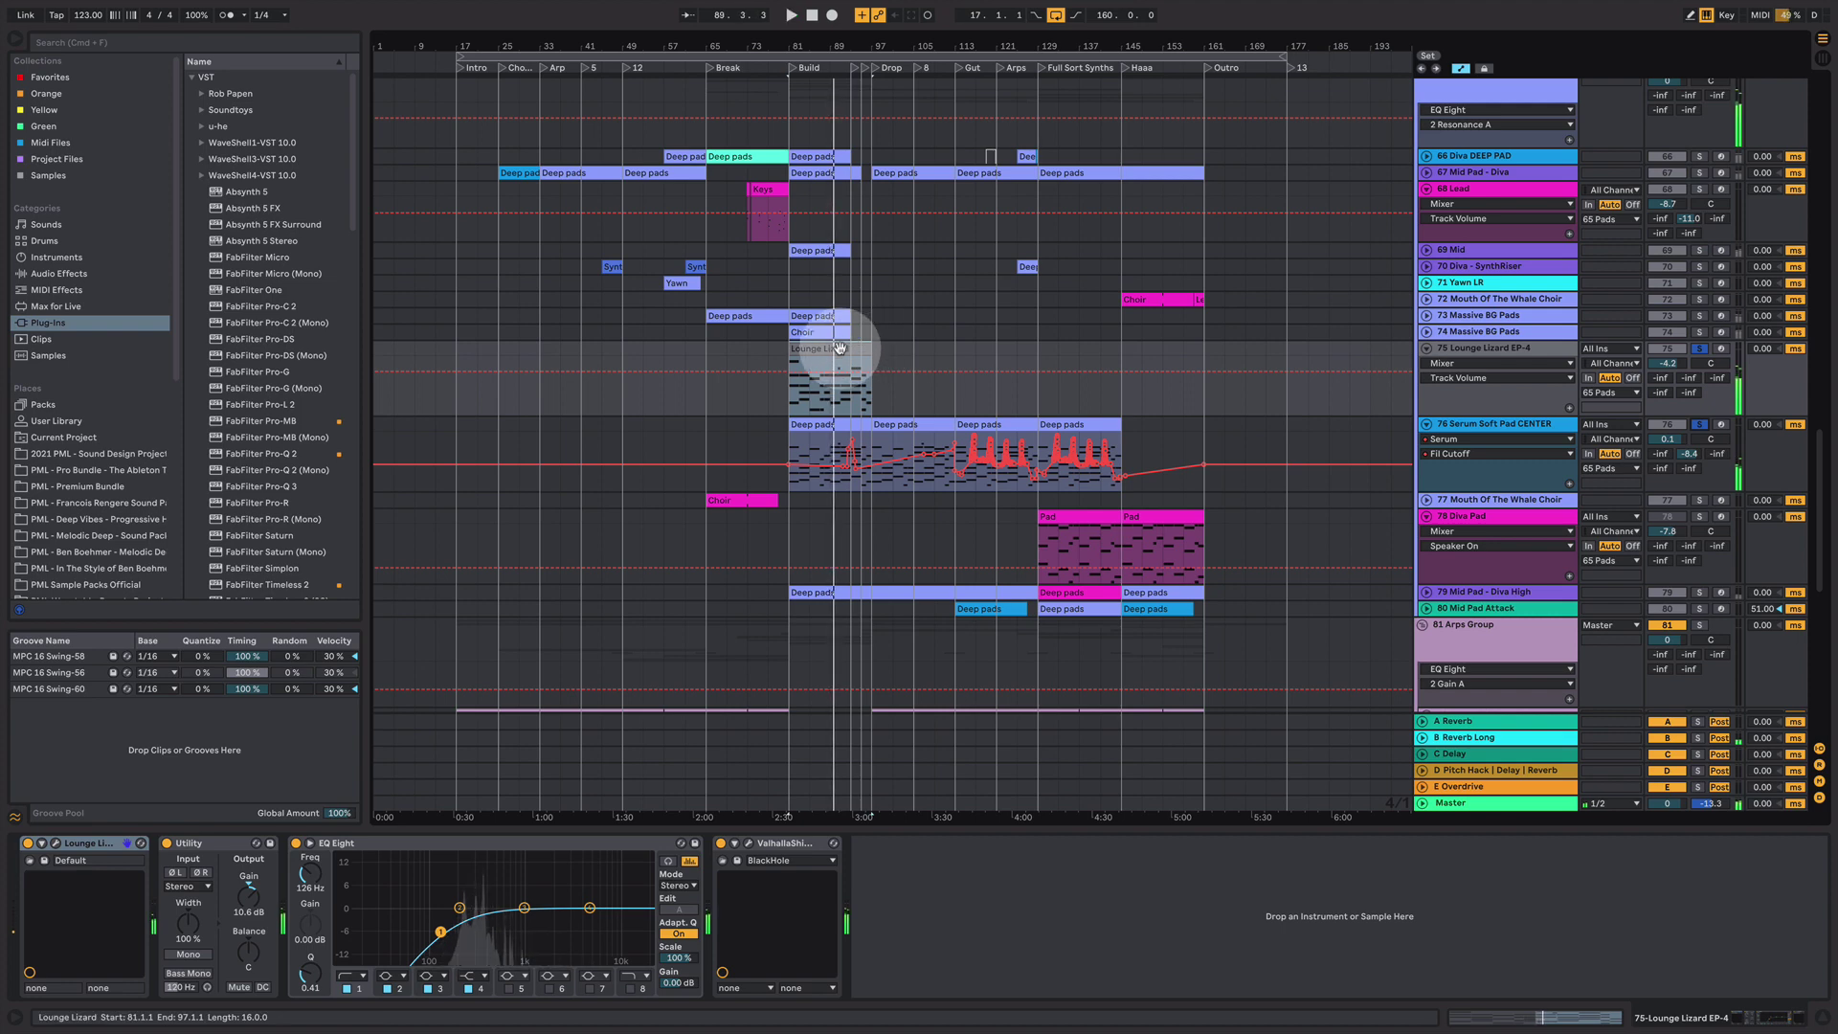
{"action": "double_click", "coordinate": [840, 347]}
{"action": "left_click", "coordinate": [1118, 673]}
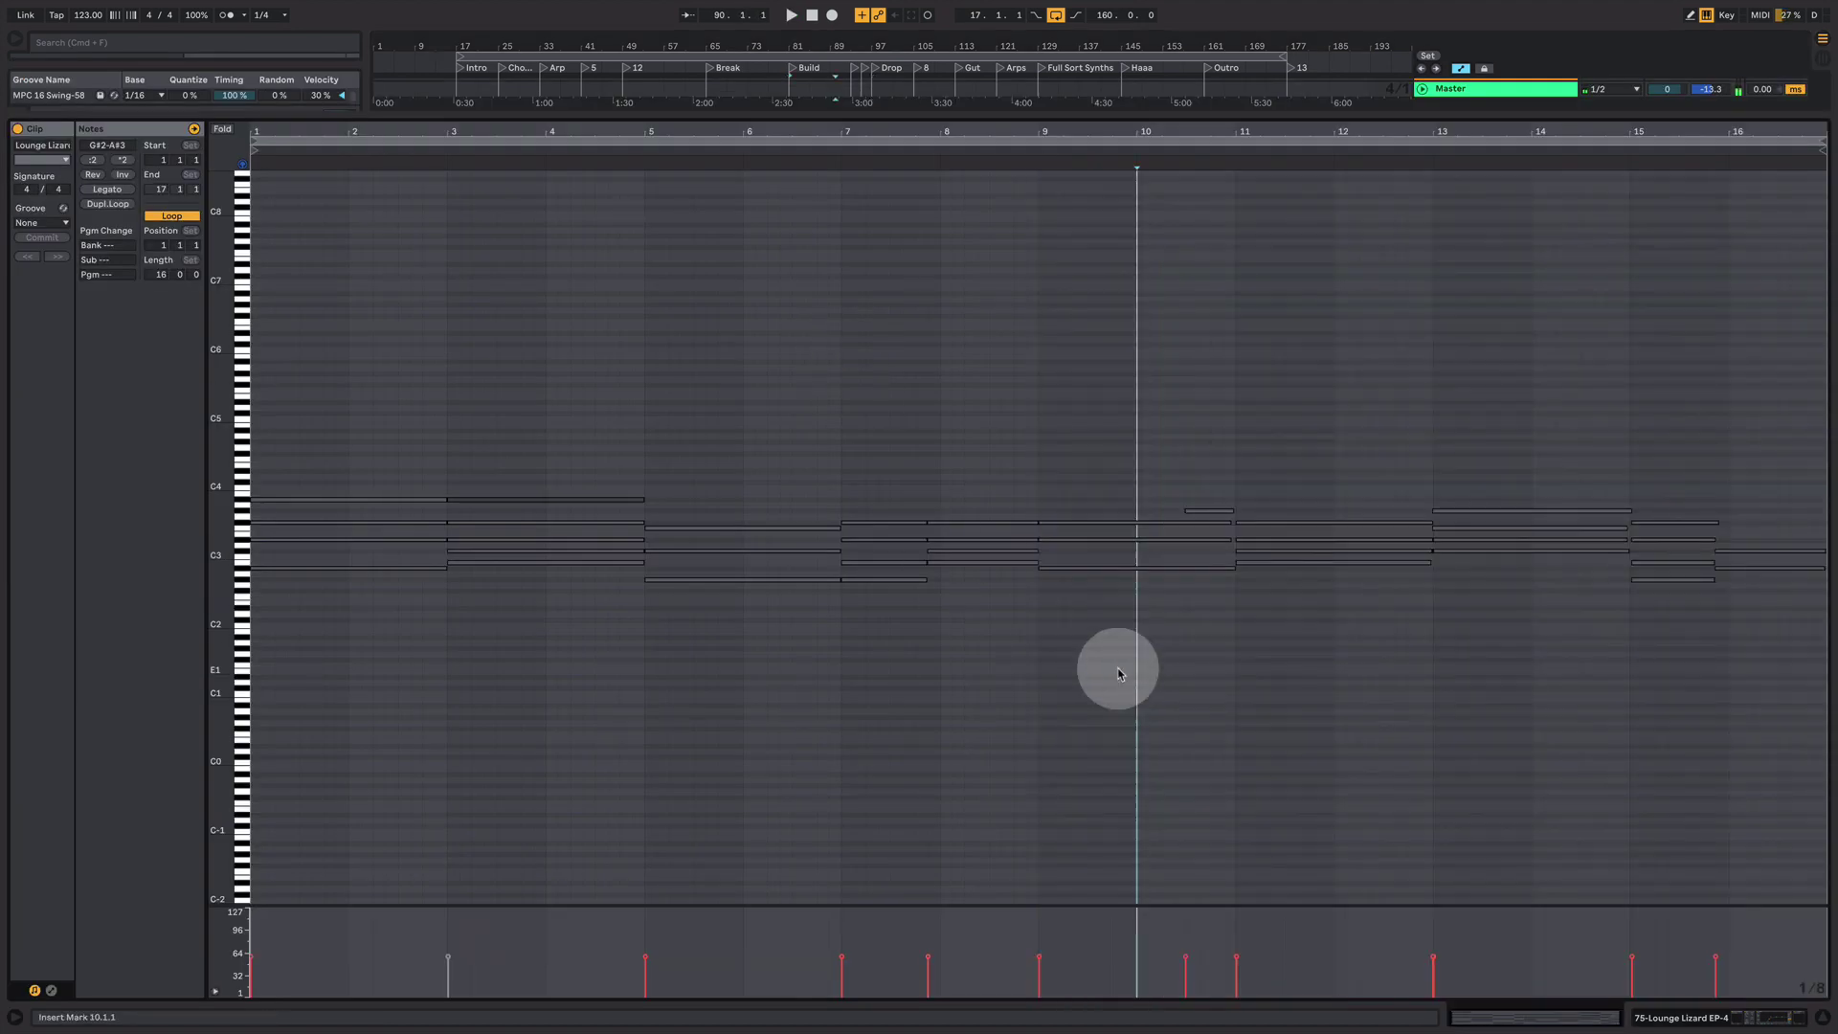
{"action": "left_click_drag", "start_coordinate": [214, 677], "coordinate": [278, 896]}
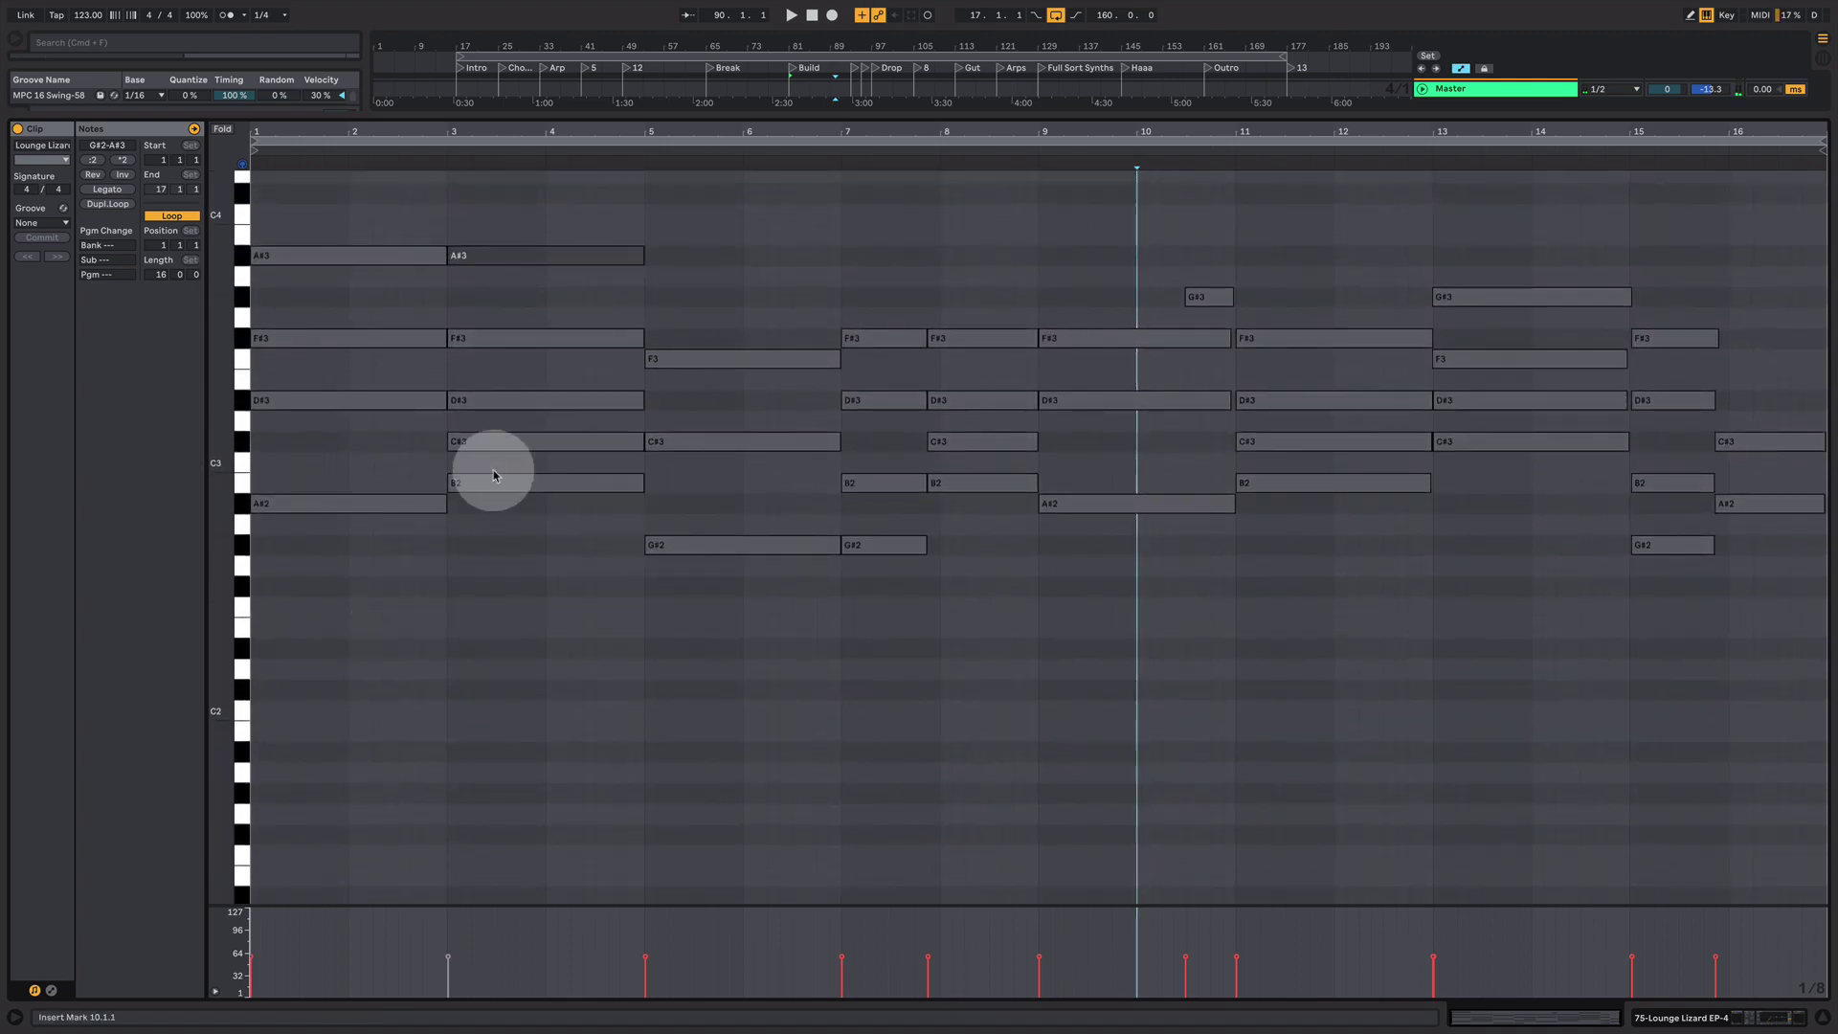
{"action": "scroll", "coordinate": [509, 689], "scroll_direction": "up", "scroll_amount": 3}
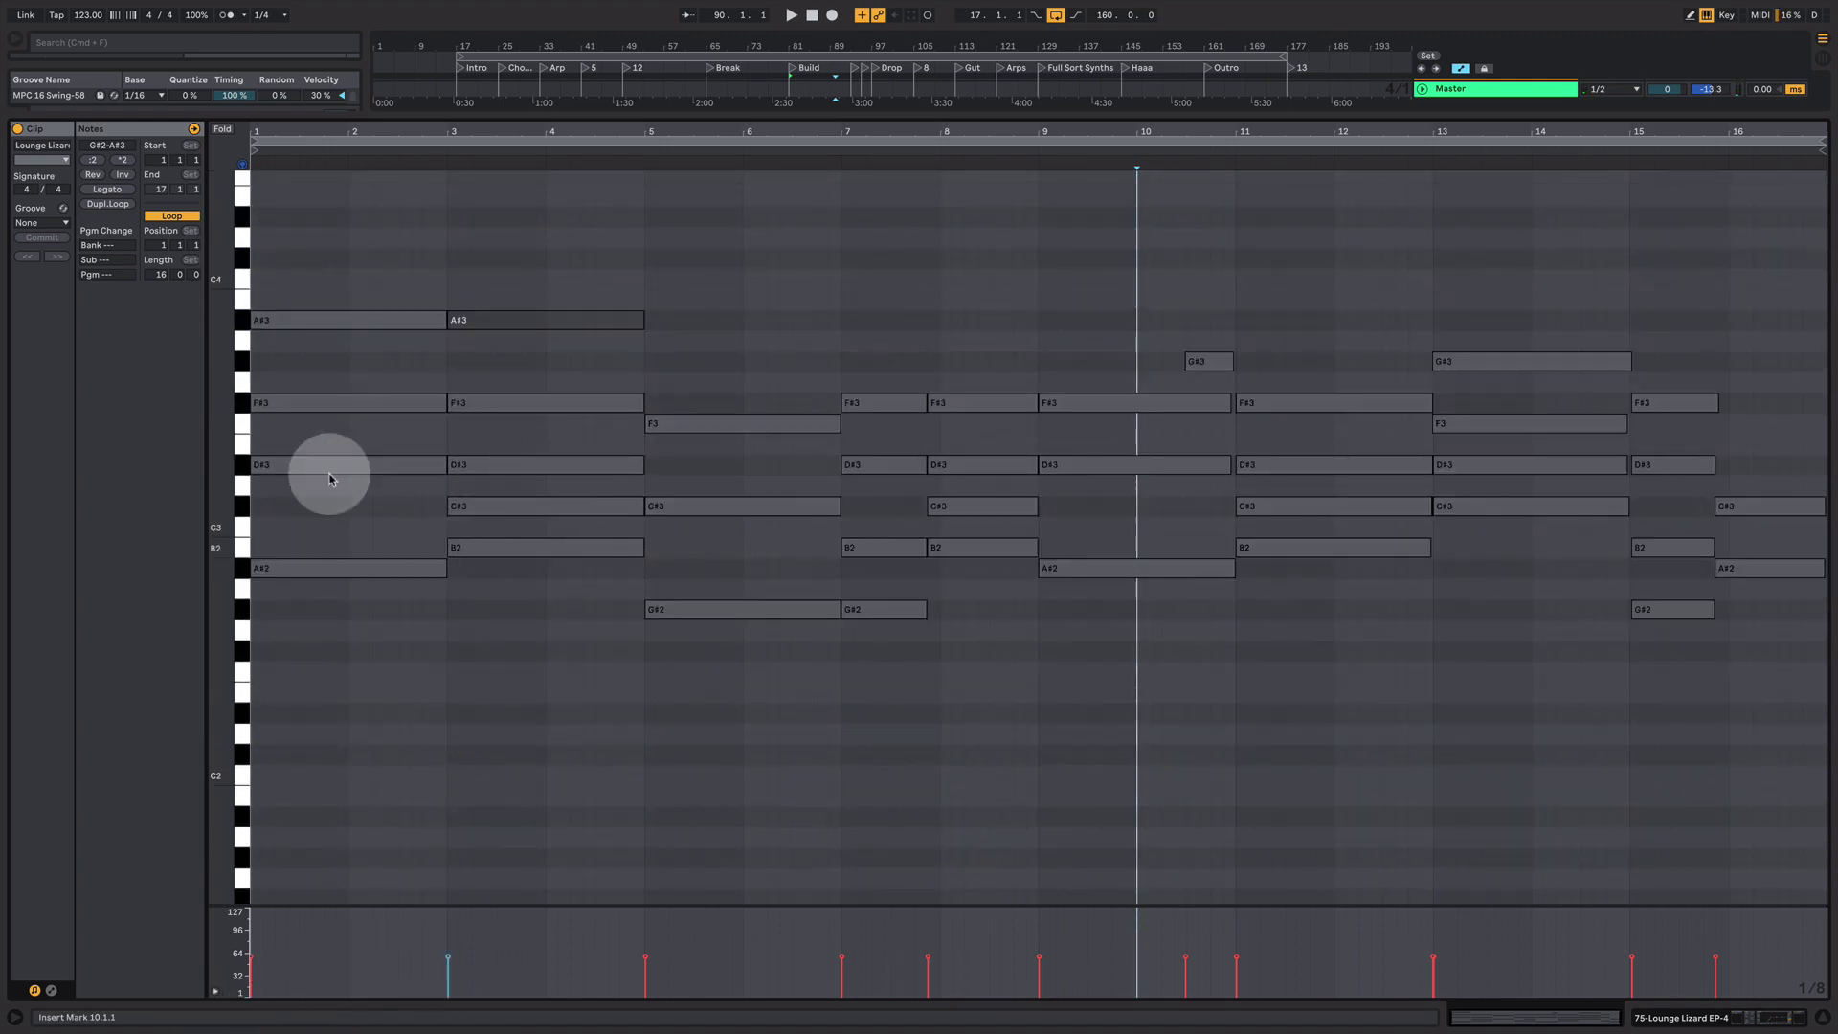
- Try a velocity of 62 on the D#3 note at bar 9 of the clip
{"action": "left_click", "coordinate": [1104, 465]}
{"action": "left_click", "coordinate": [1039, 957]}
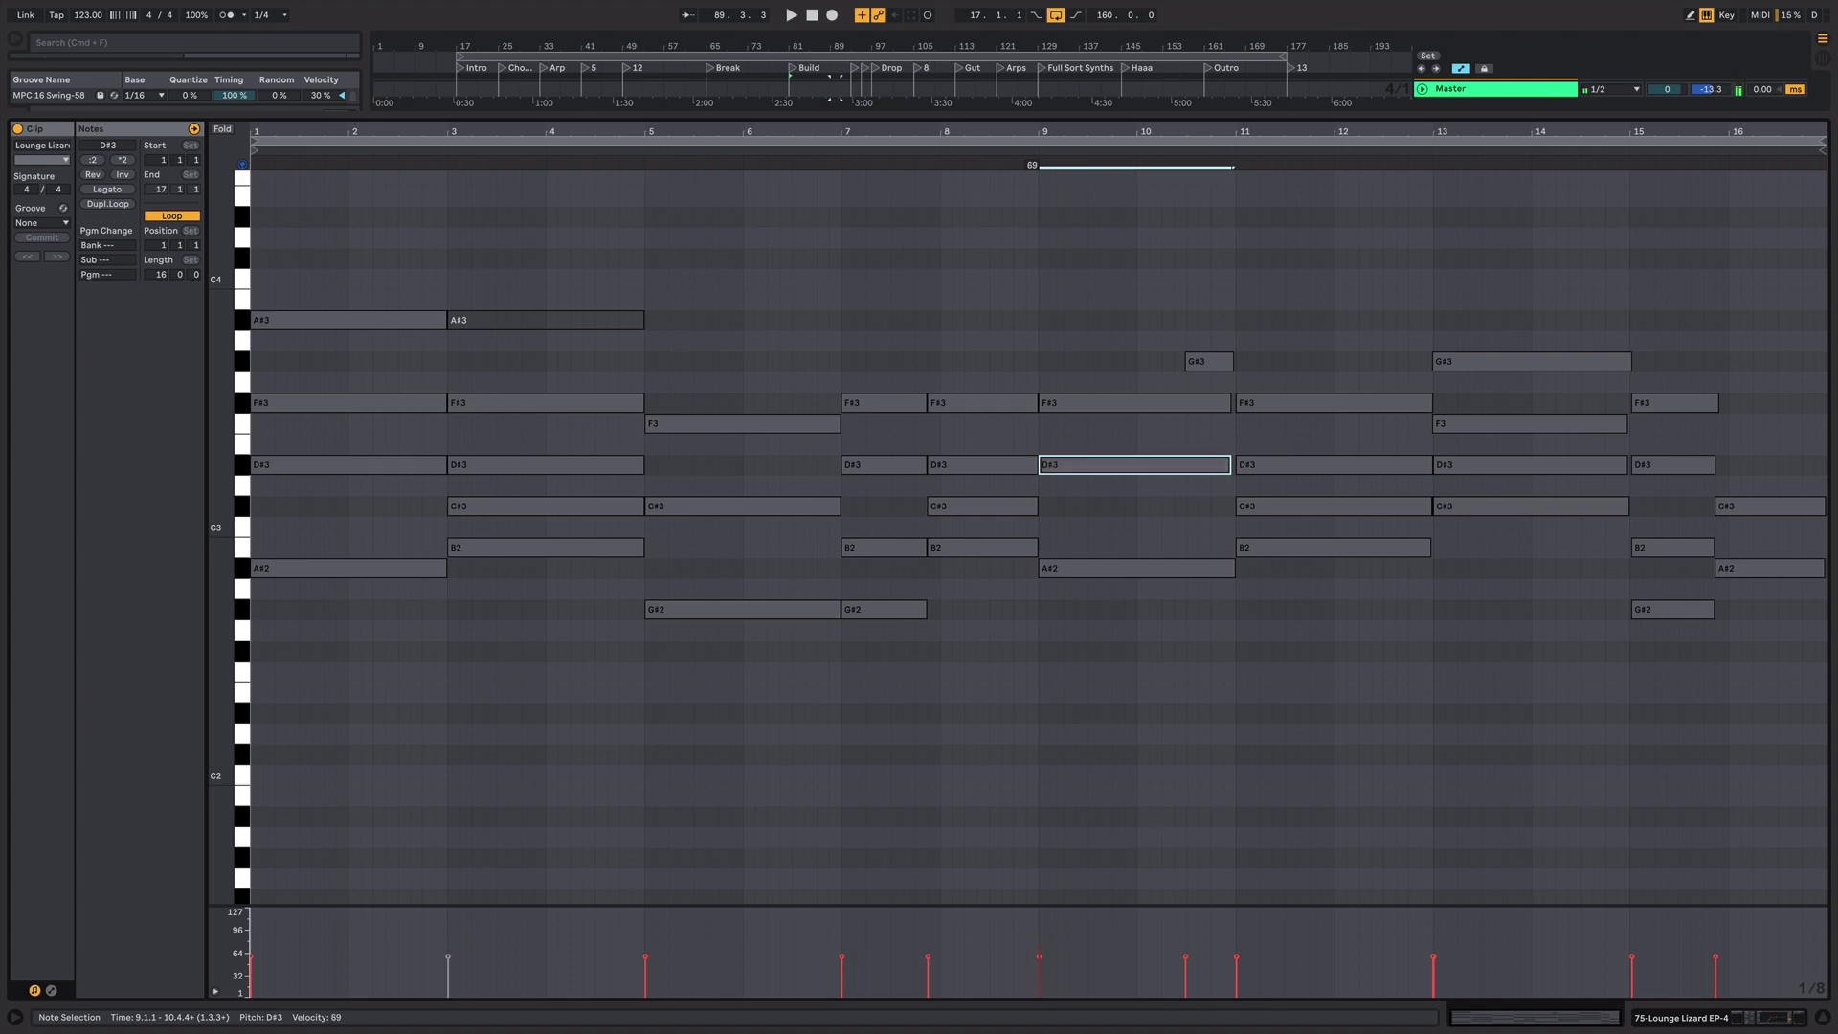
{"action": "left_click", "coordinate": [1041, 959]}
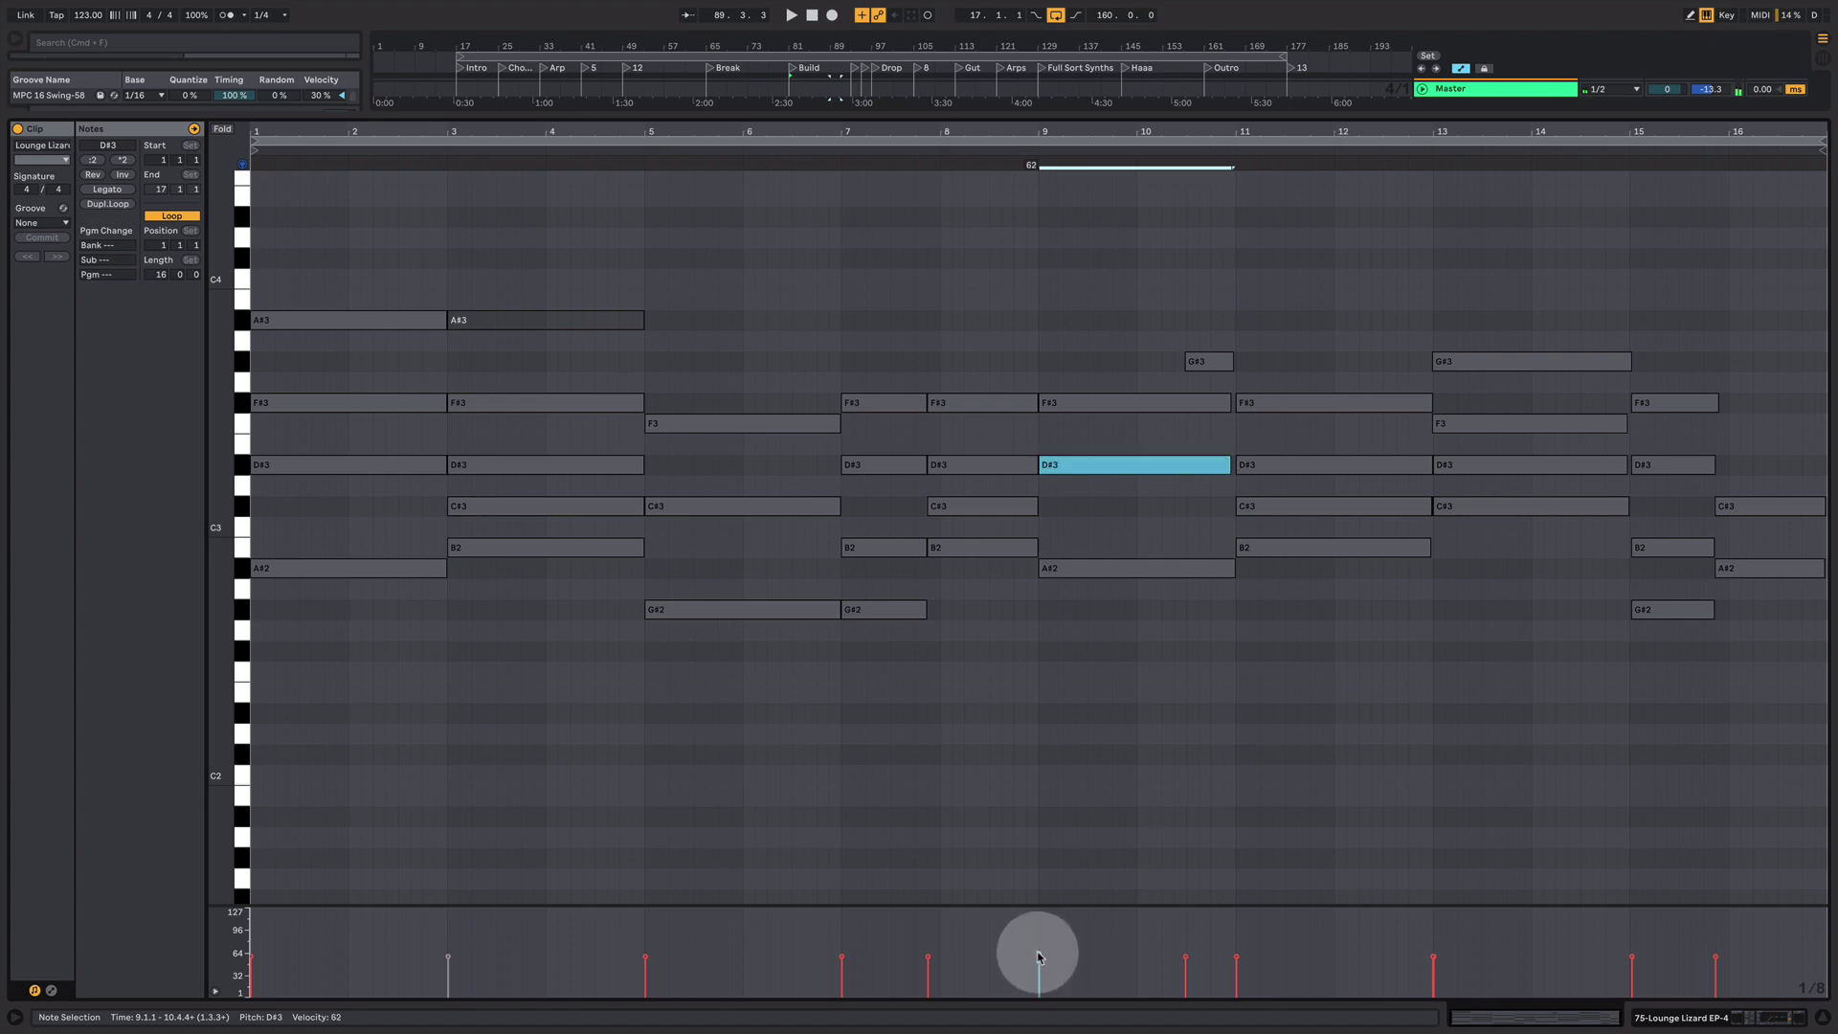
{"action": "left_click", "coordinate": [1039, 955]}
{"action": "left_click", "coordinate": [1038, 955]}
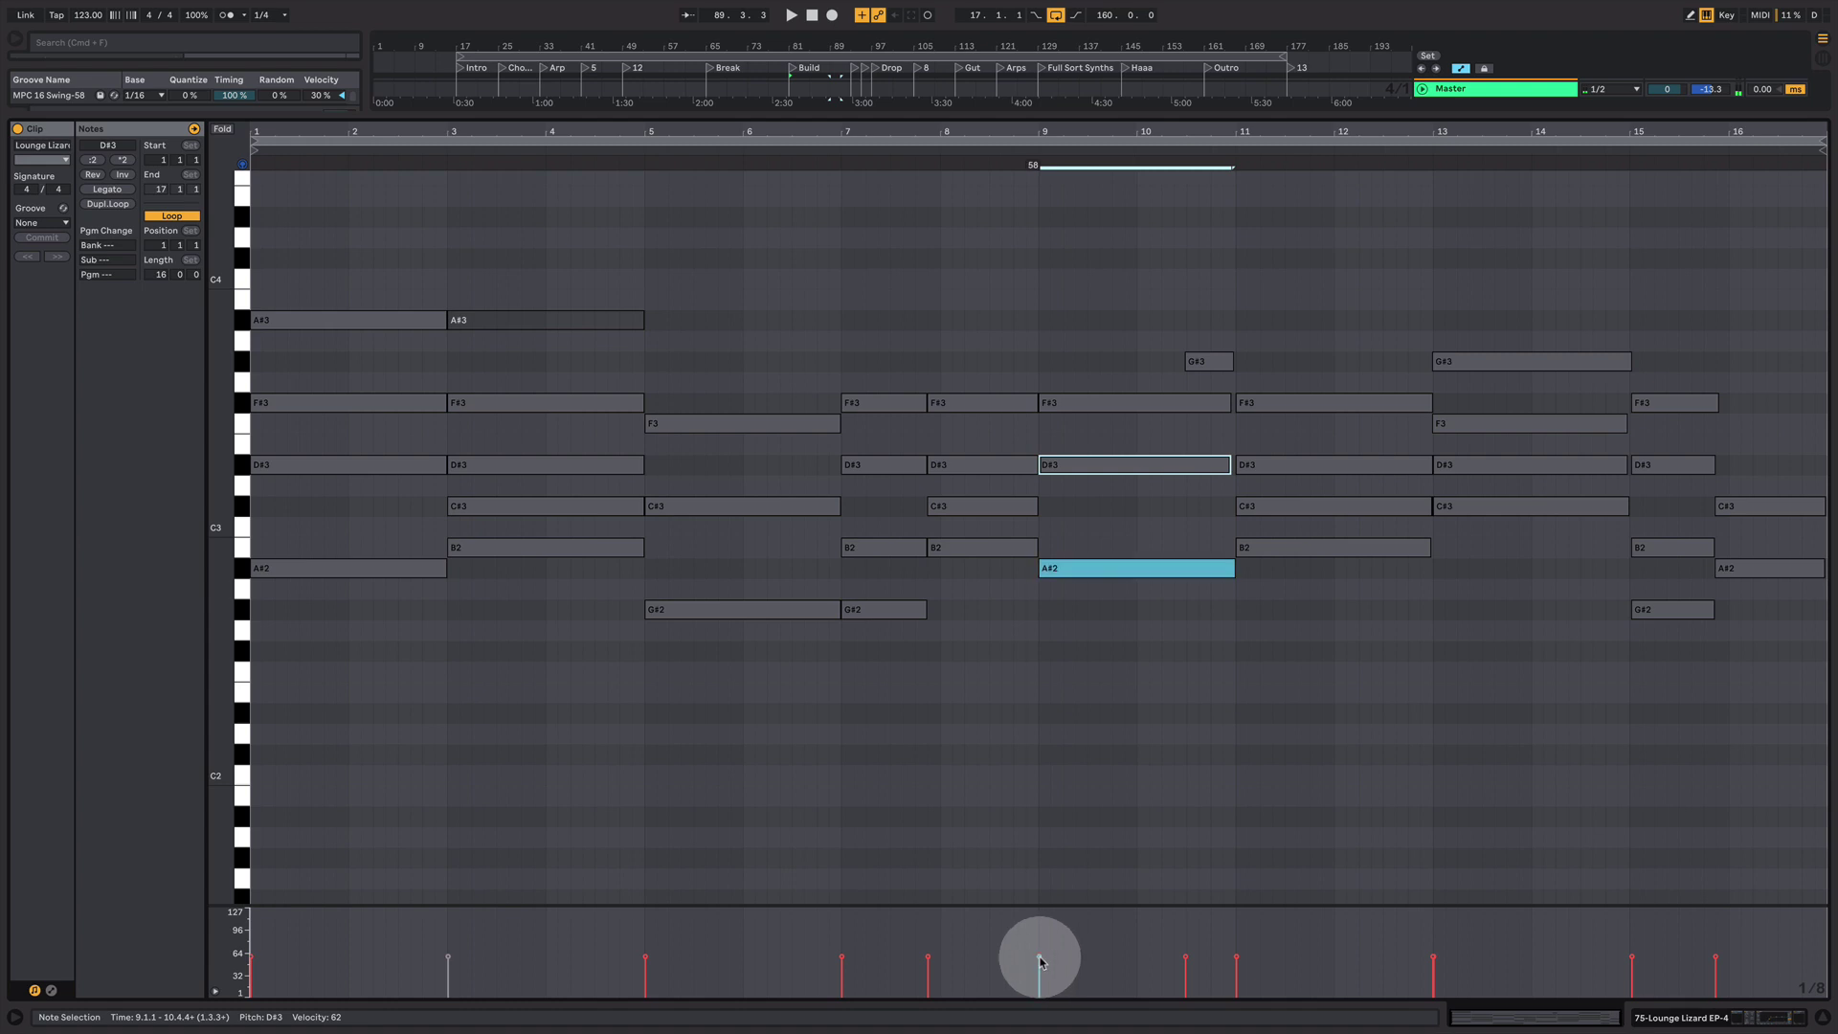
- Set the A#2 note's velocity at bar 9 to 33 and raise the velocity of the D#3 note in the same chord
{"action": "left_click", "coordinate": [1039, 956]}
{"action": "left_click", "coordinate": [1039, 955]}
{"action": "left_click", "coordinate": [1039, 957]}
{"action": "left_click", "coordinate": [1040, 960]}
{"action": "left_click", "coordinate": [1039, 958]}
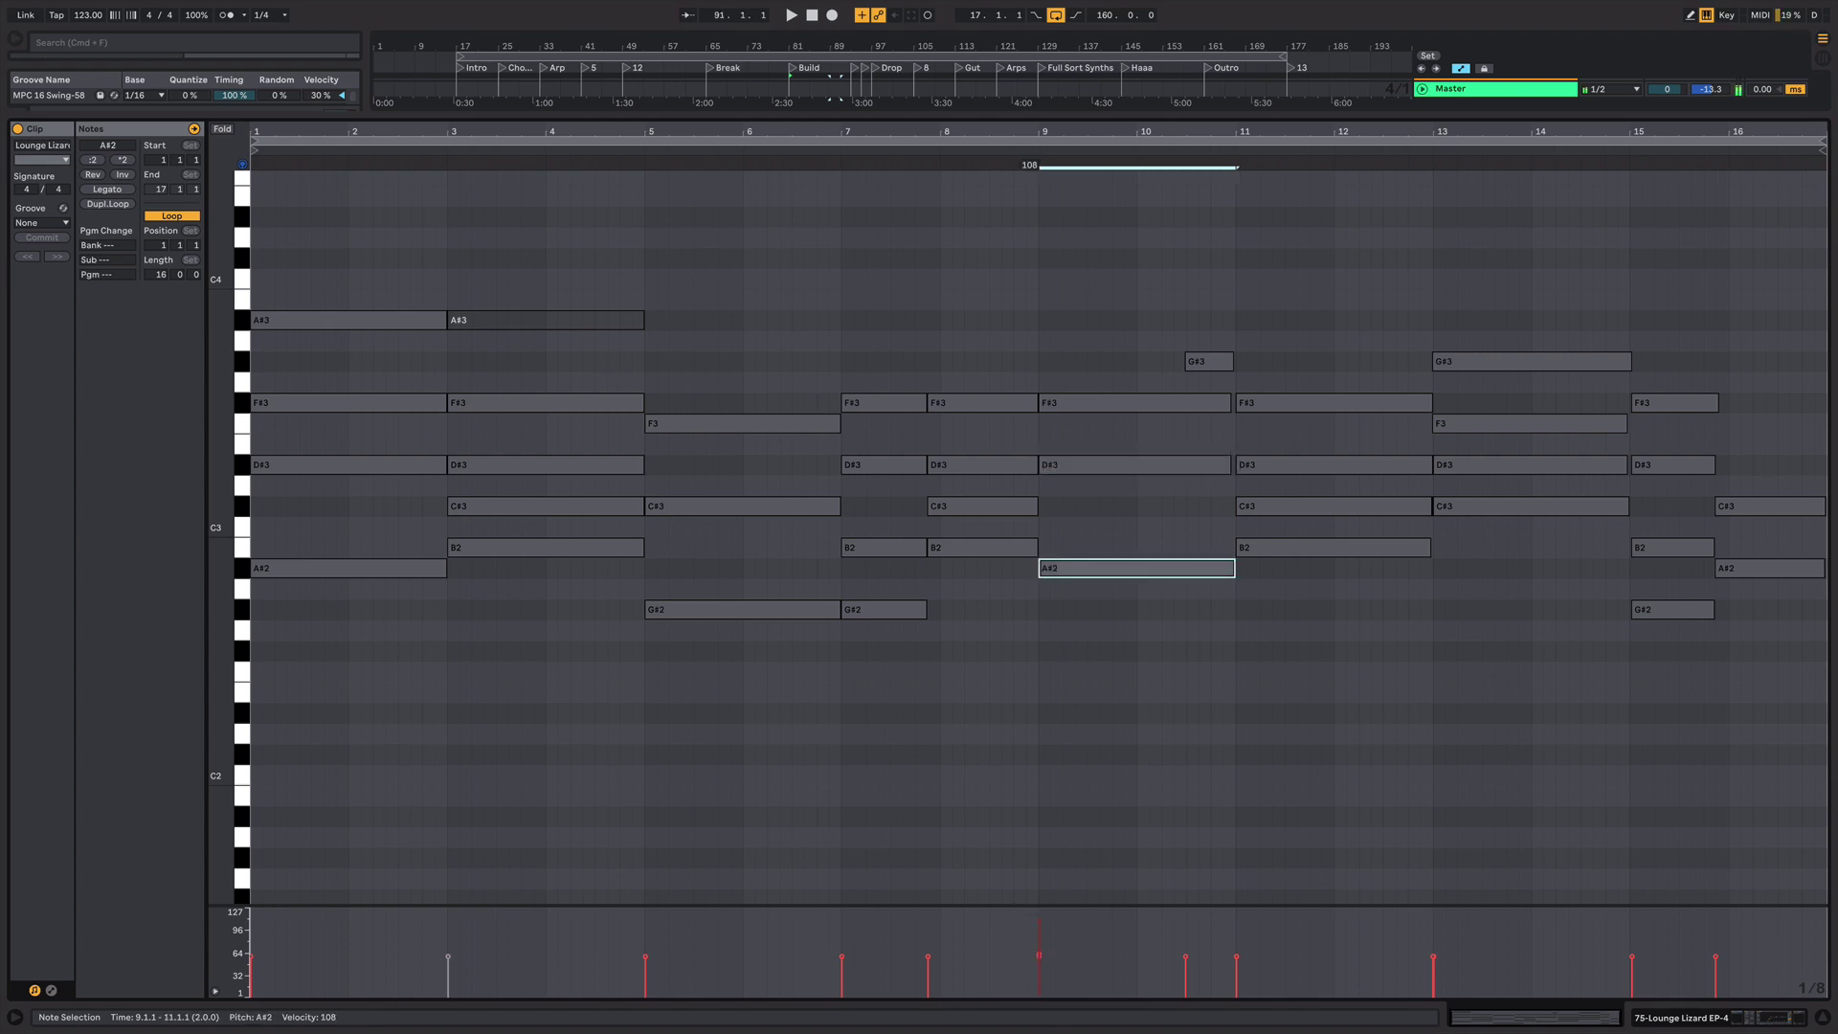
{"action": "left_click_drag", "start_coordinate": [1039, 955], "coordinate": [1039, 974]}
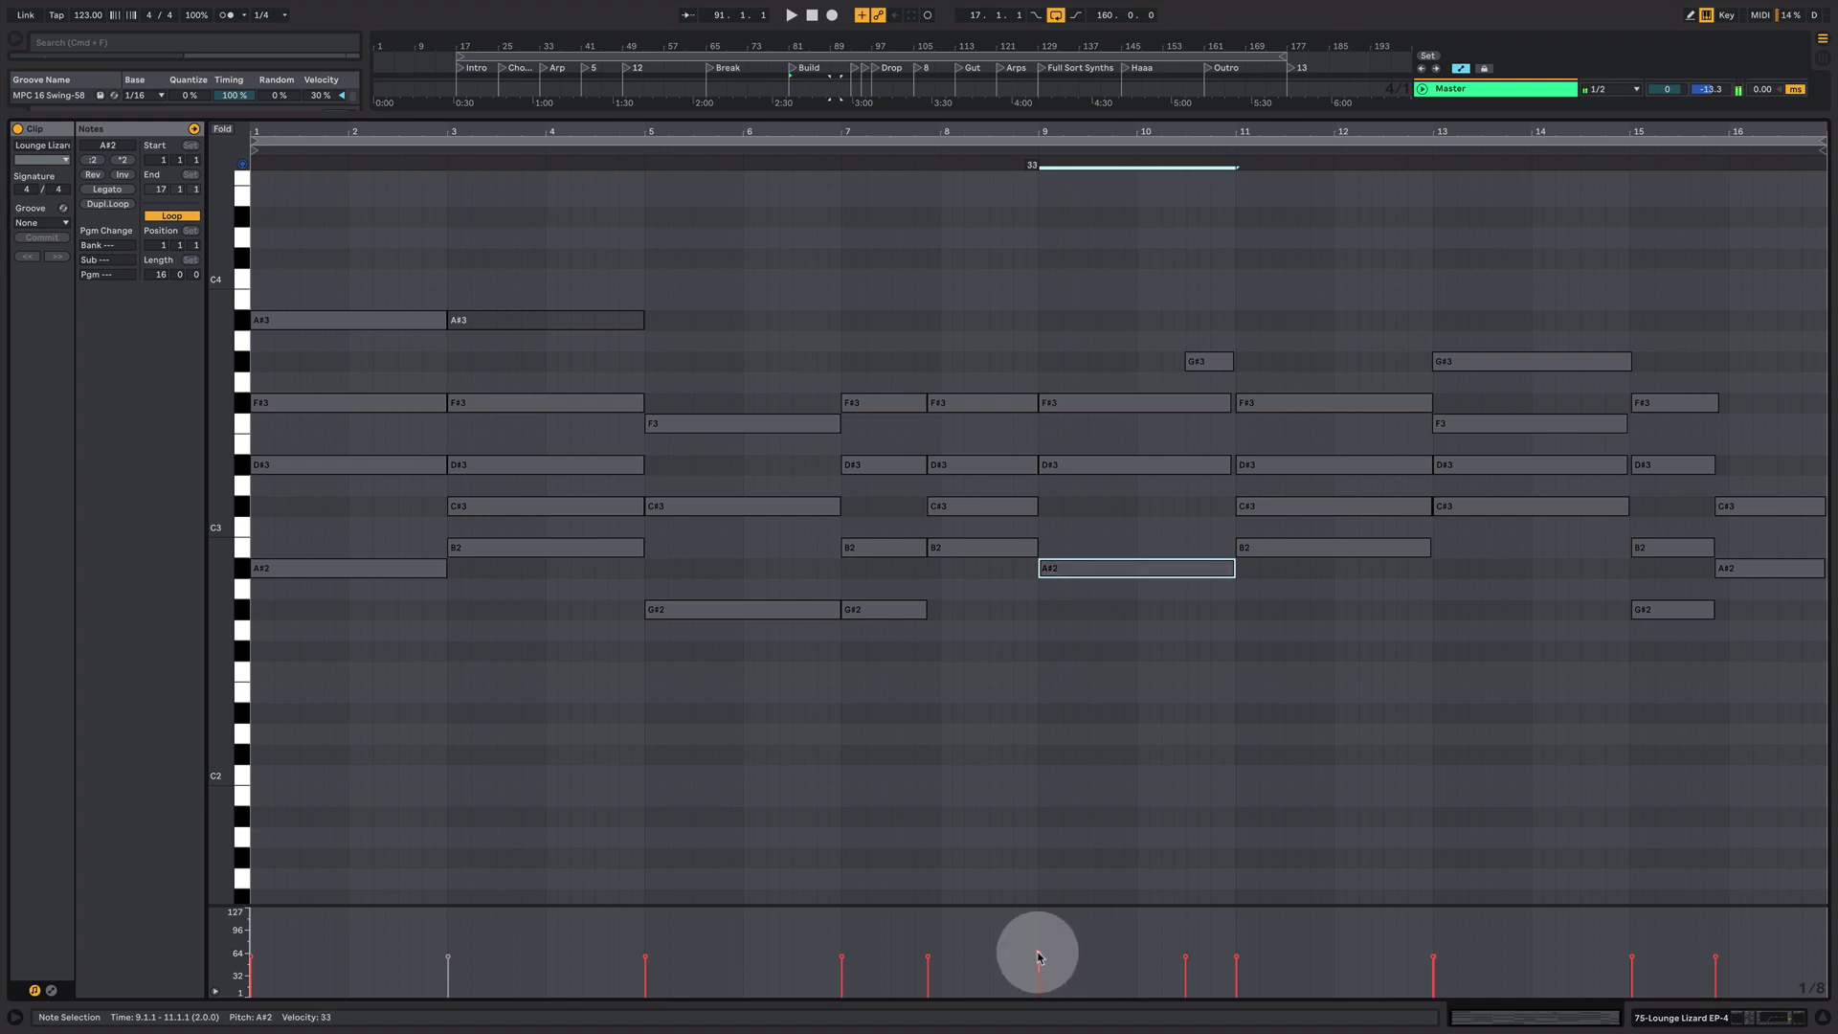
{"action": "left_click", "coordinate": [1041, 959]}
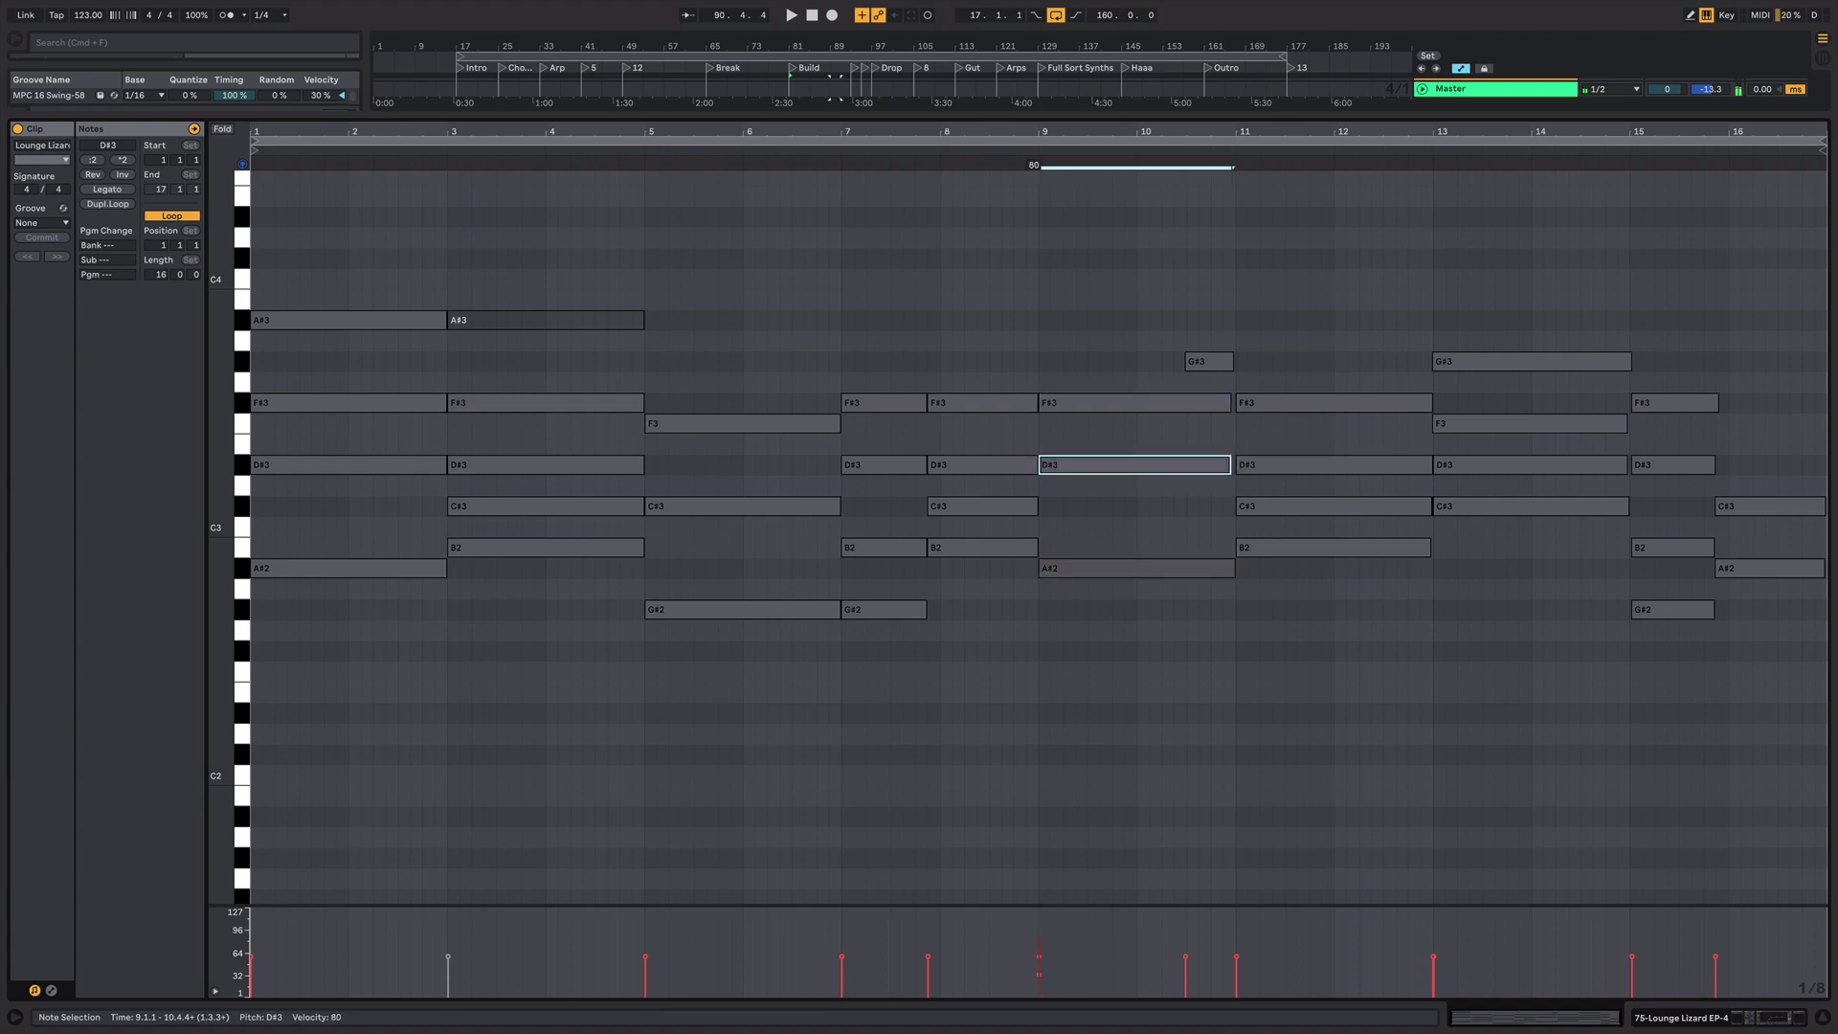
- Play the edited chord from just before bar 9 of the clip, and return to the arrangement with the device chain shown
{"action": "left_click", "coordinate": [1125, 743]}
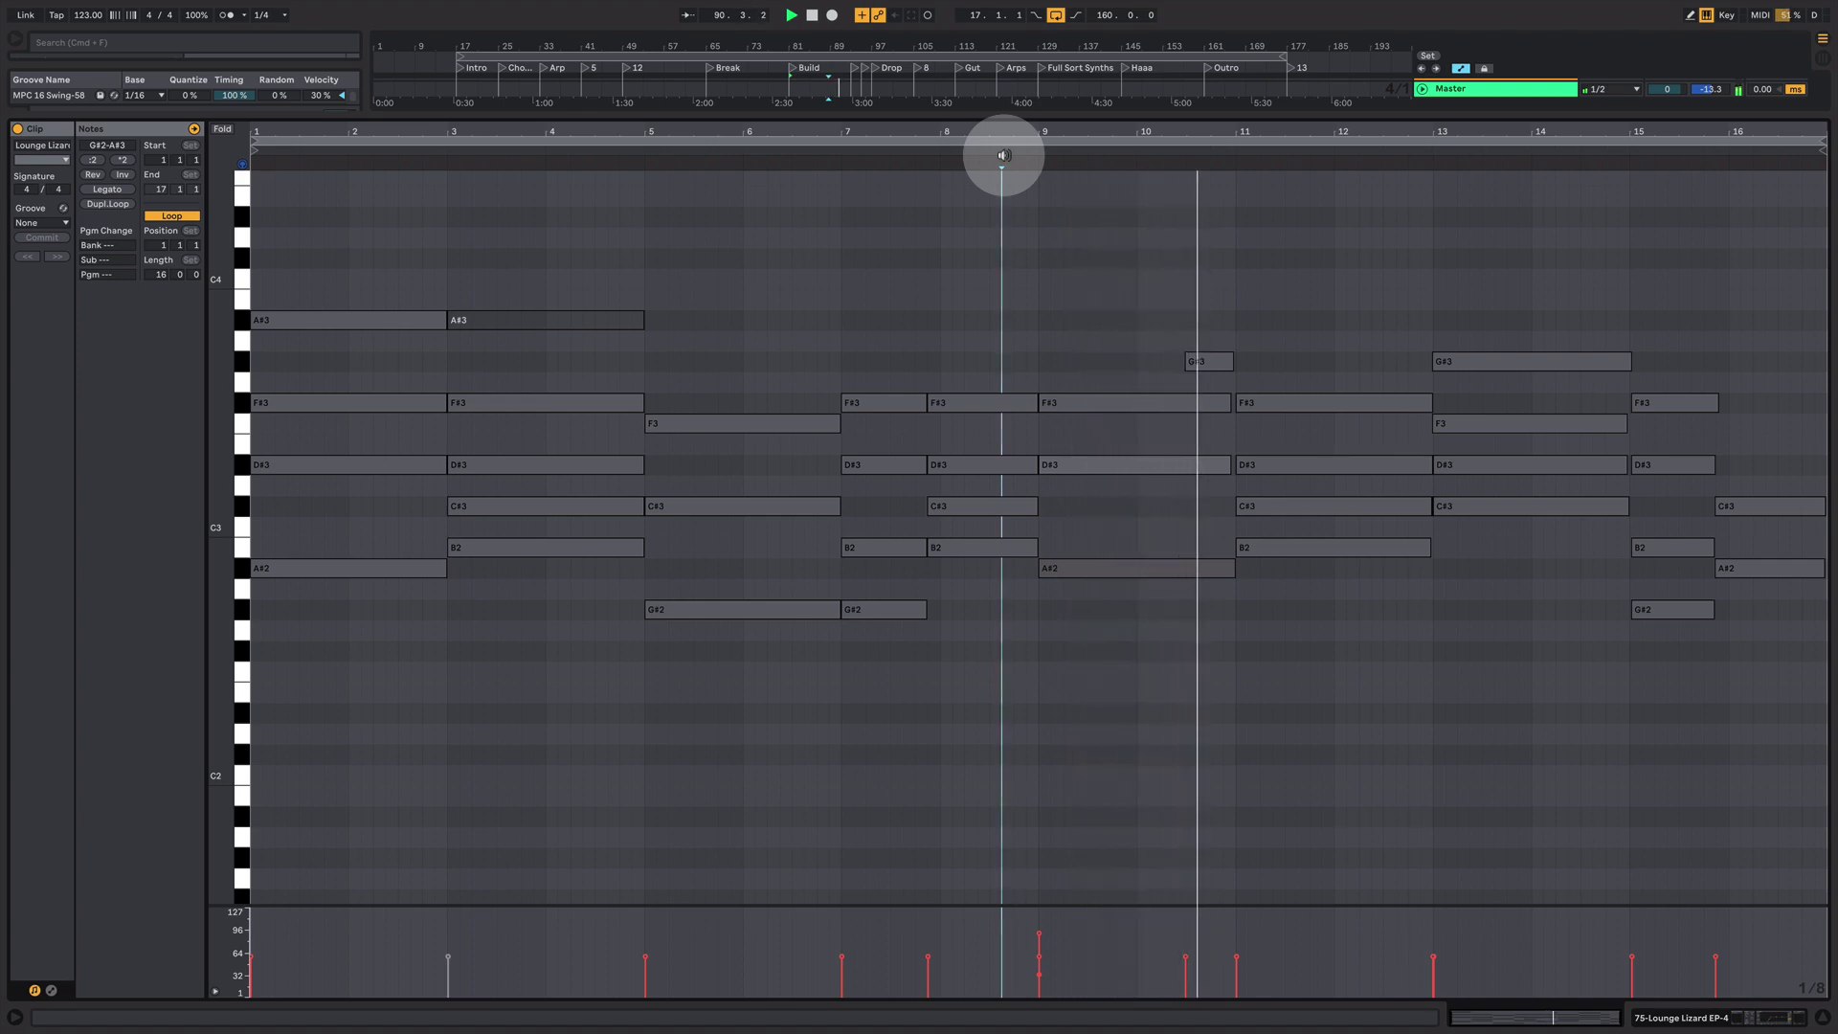
{"action": "left_click", "coordinate": [1772, 1017]}
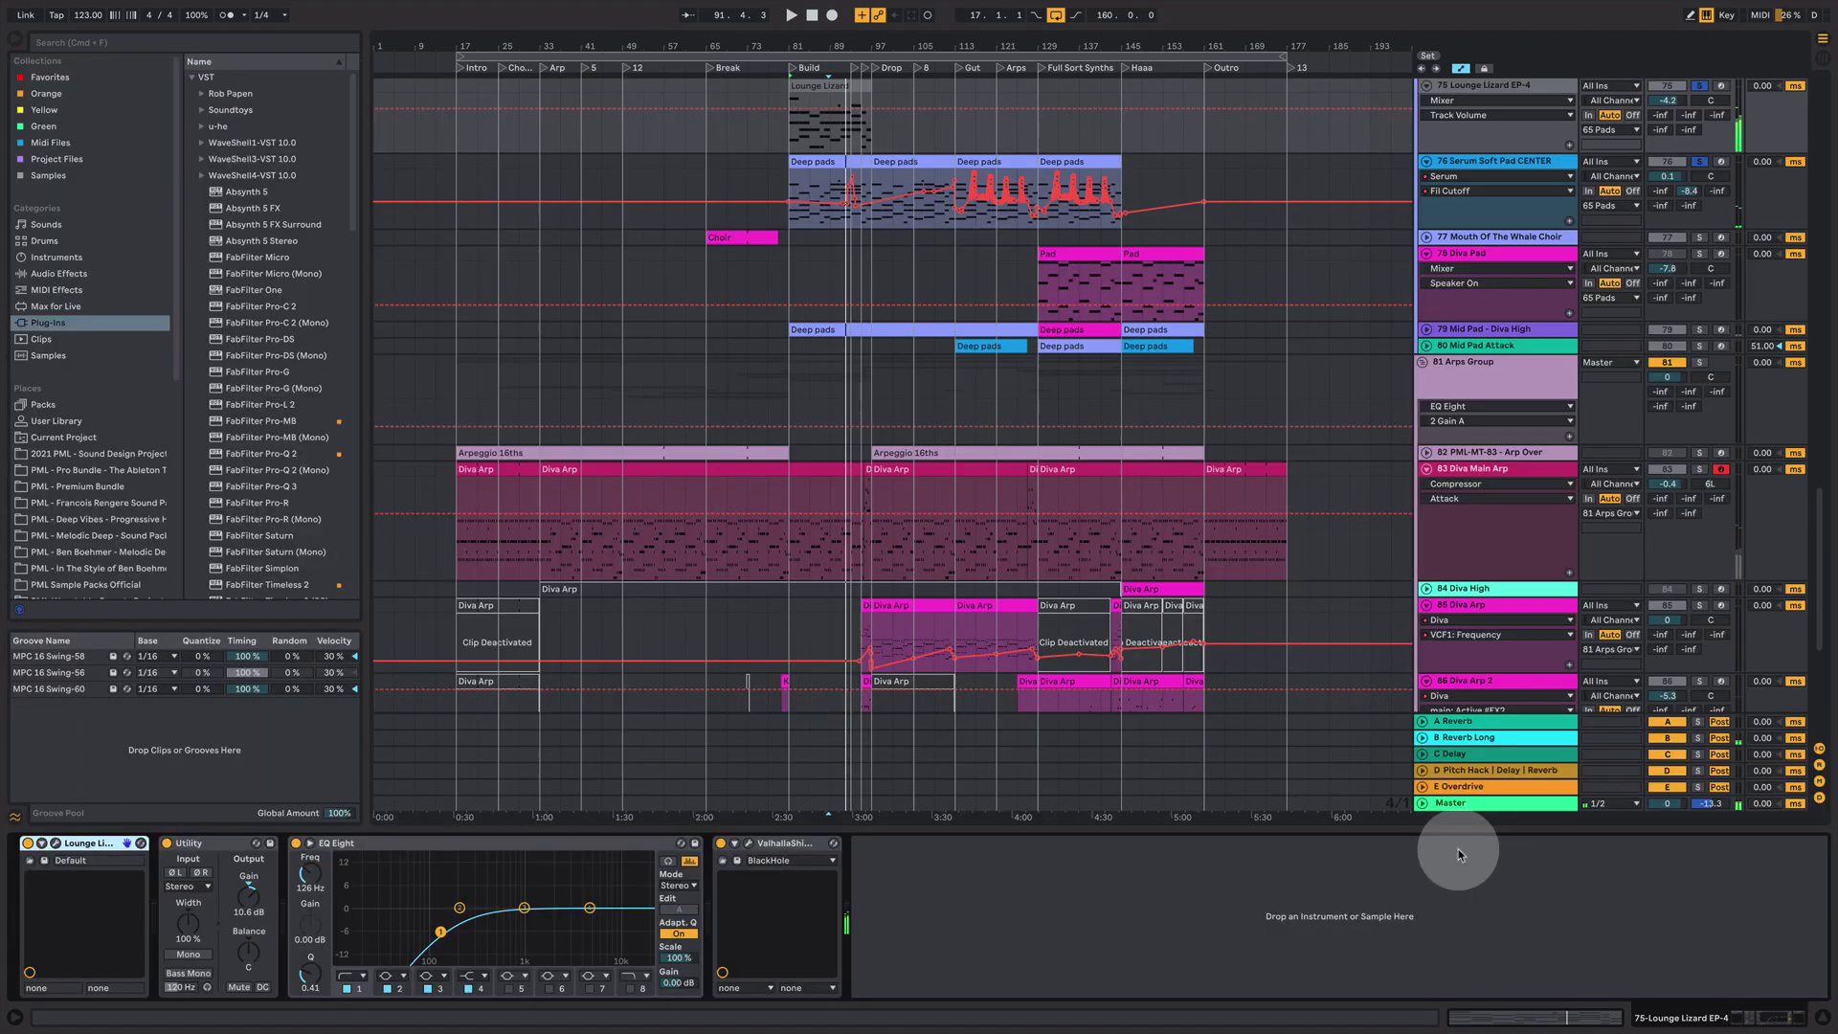
- Take the Lounge Lizard EP-4 track out of solo and play the arrangement from the start of the Build at bar 81
{"action": "left_click", "coordinate": [1700, 86]}
{"action": "scroll", "coordinate": [1101, 584], "scroll_direction": "up", "scroll_amount": 3}
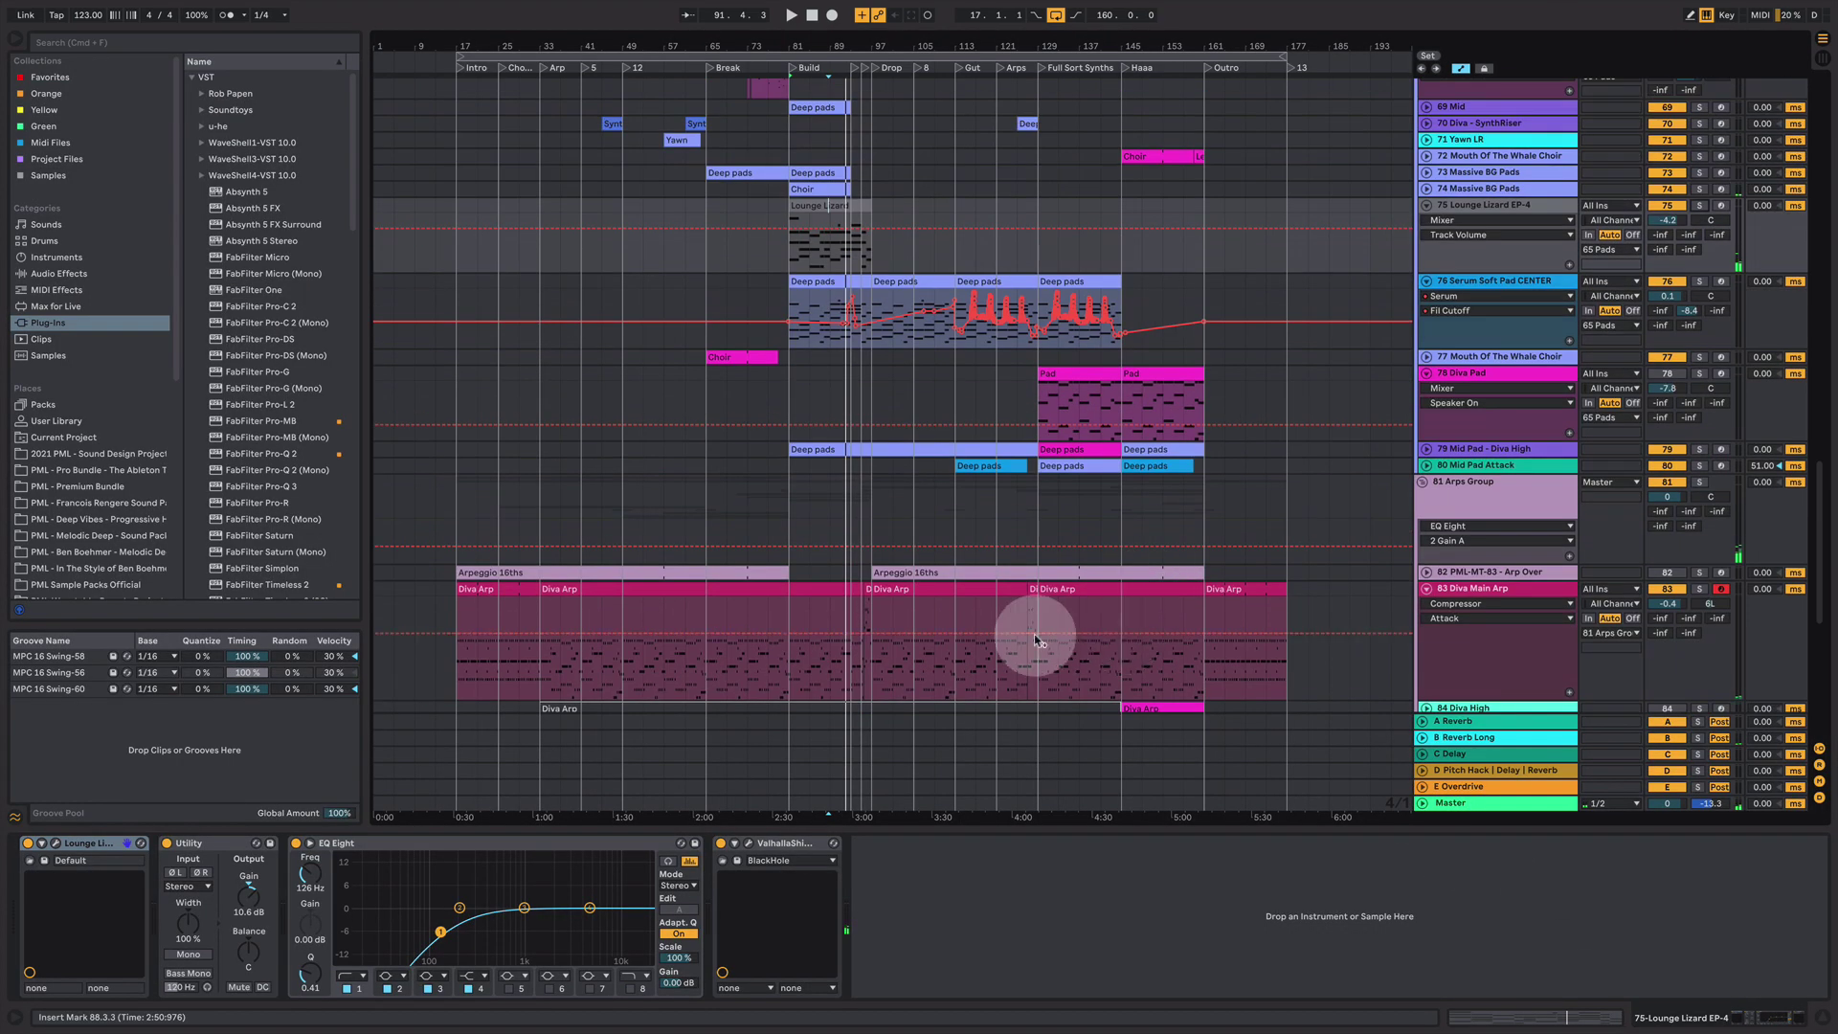
{"action": "left_click", "coordinate": [787, 254]}
{"action": "key", "text": "space"}
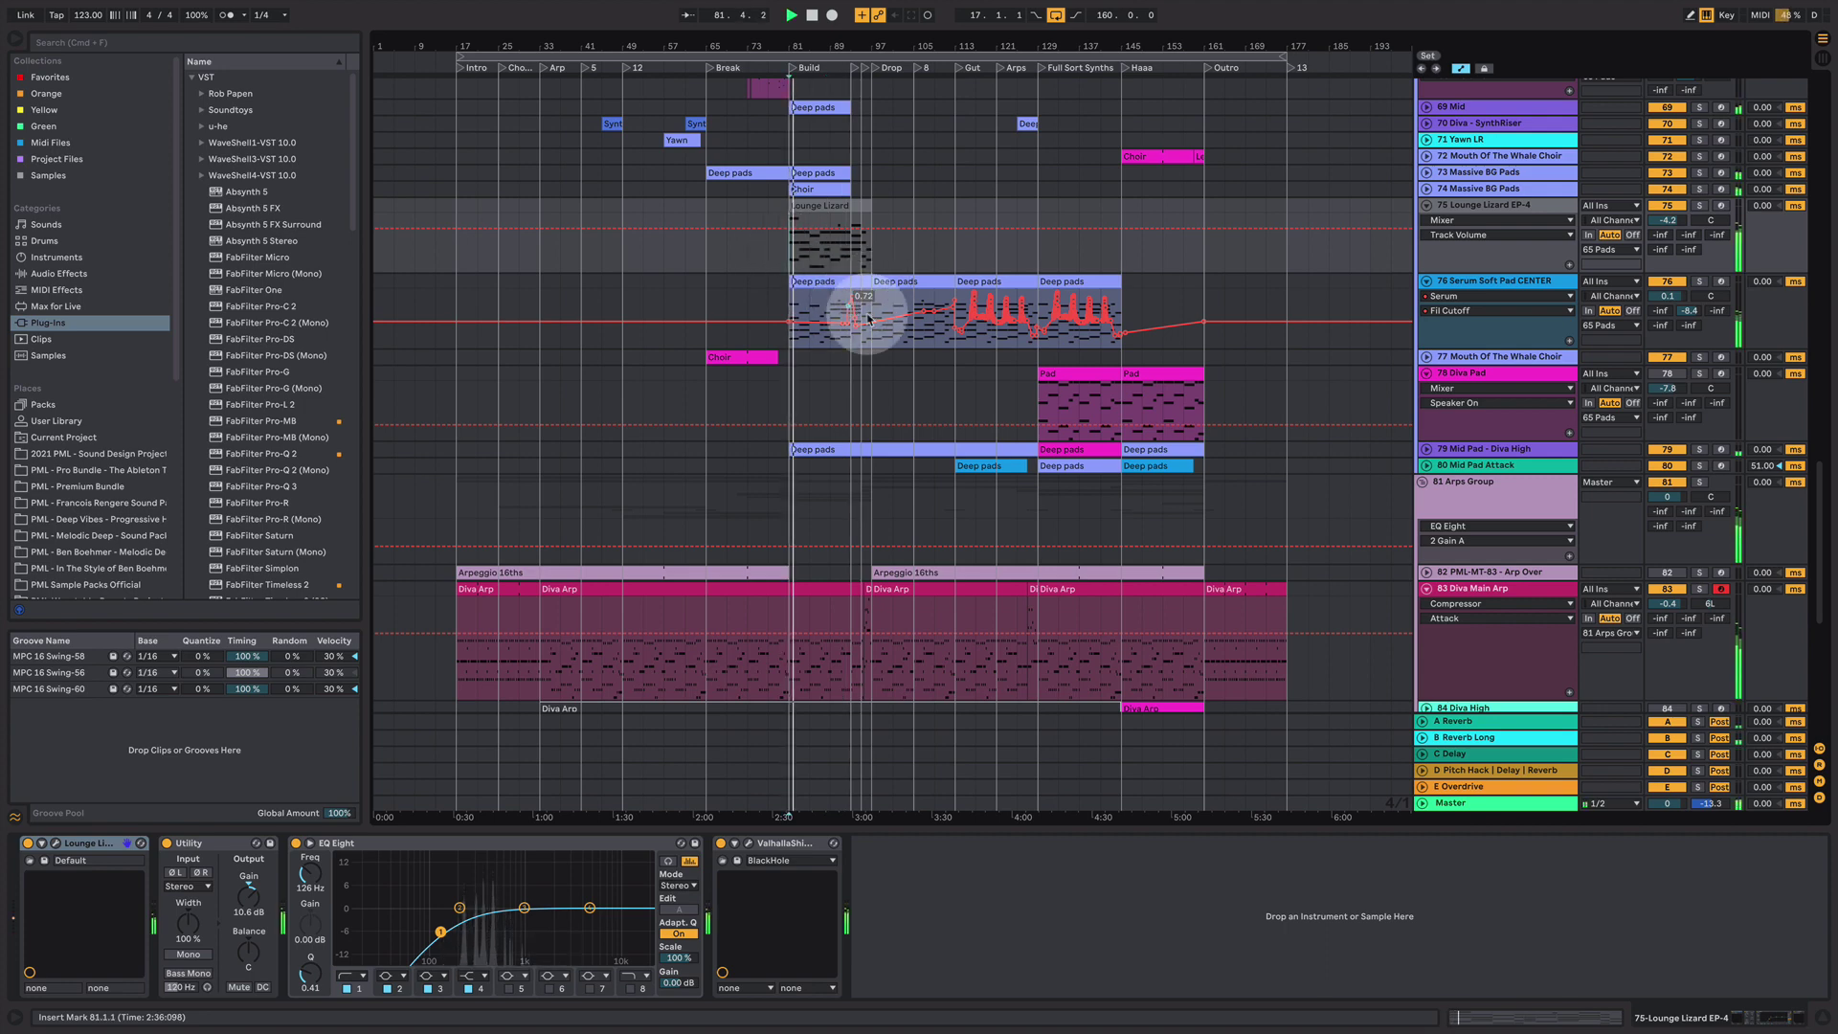
- Hide the device chain and audition the 23 Snare track in solo while the Build plays
{"action": "left_click", "coordinate": [1812, 1017]}
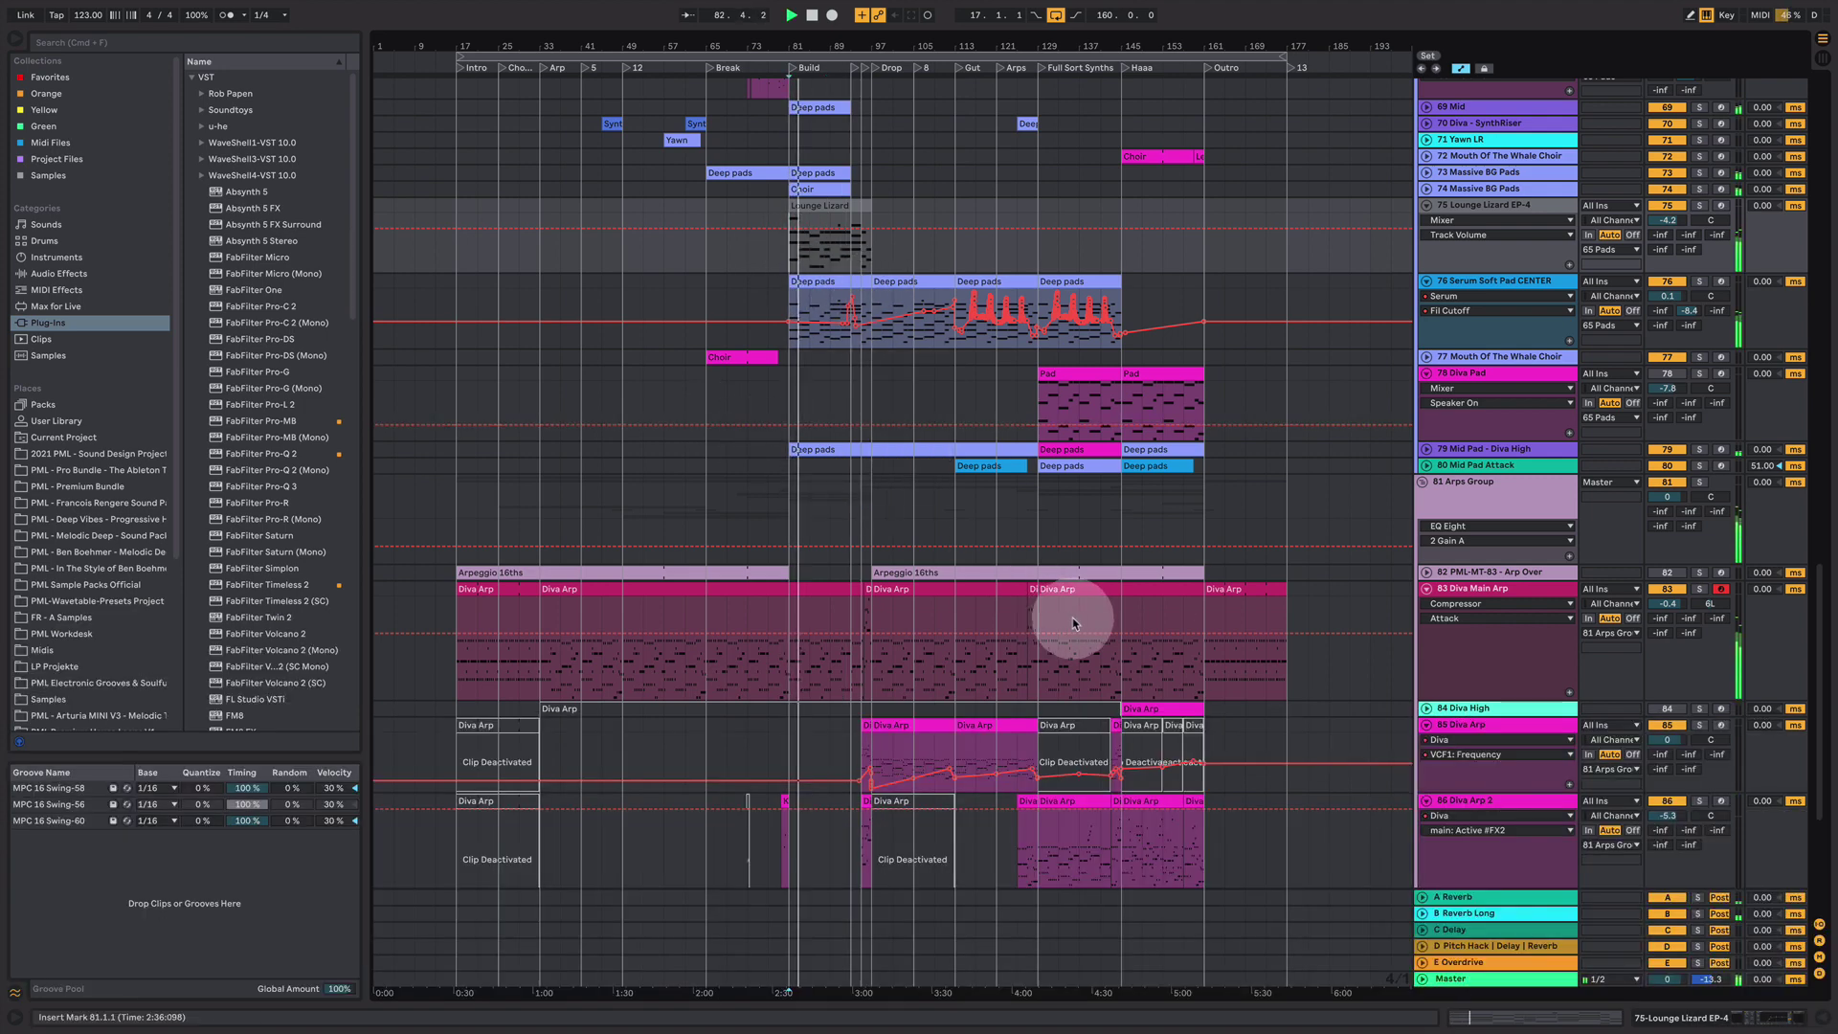
{"action": "scroll", "coordinate": [869, 522], "scroll_direction": "up", "scroll_amount": 7}
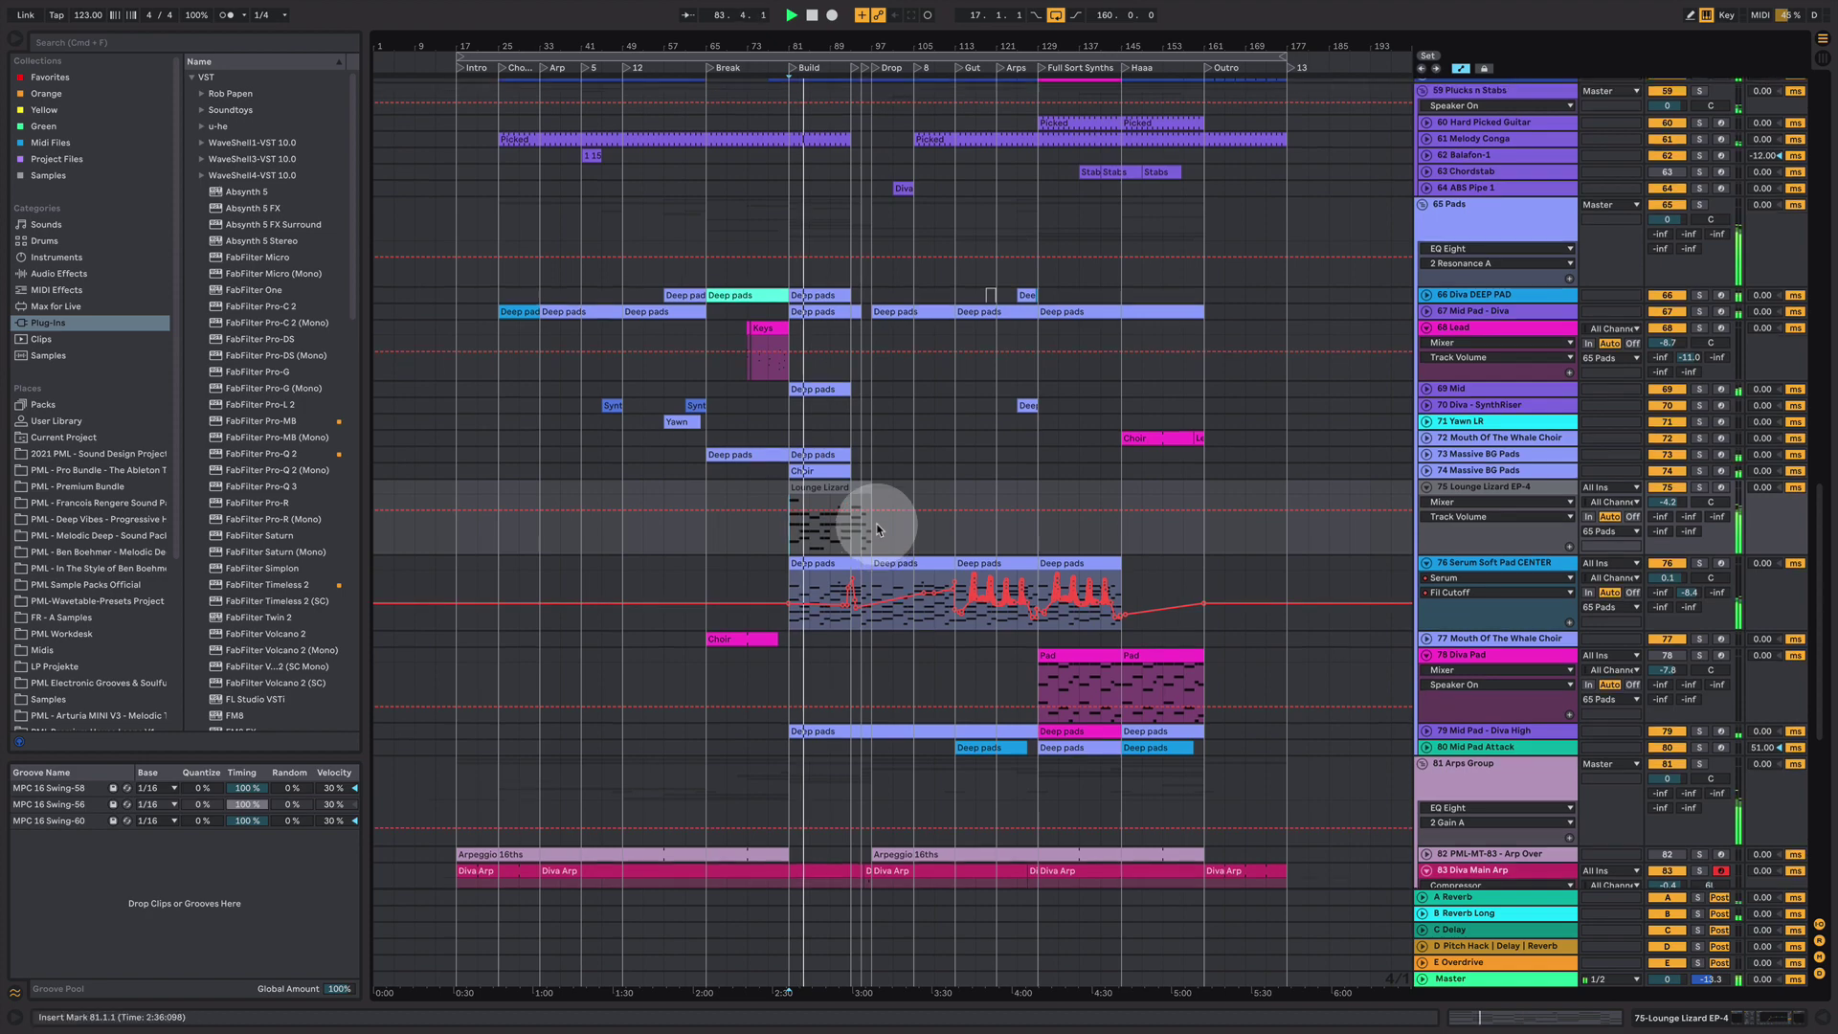
{"action": "scroll", "coordinate": [876, 529], "scroll_direction": "up", "scroll_amount": 15}
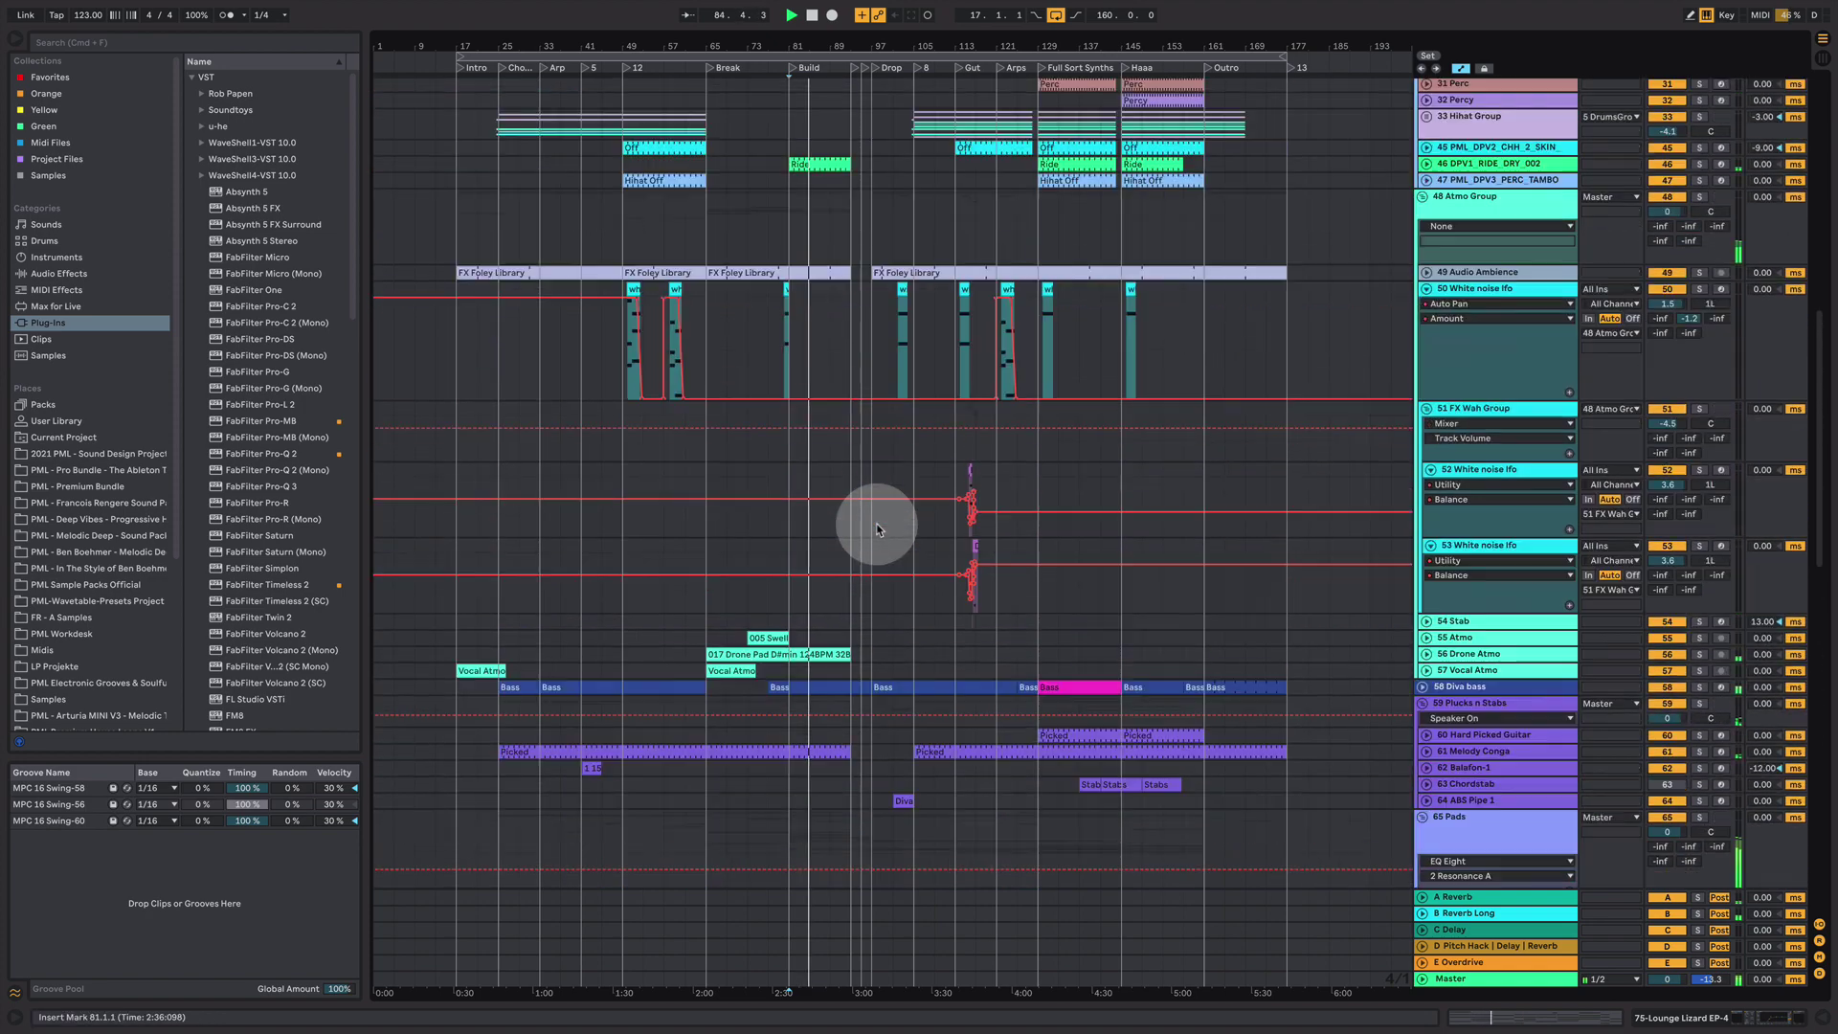
{"action": "scroll", "coordinate": [876, 526], "scroll_direction": "up", "scroll_amount": 4}
{"action": "scroll", "coordinate": [877, 525], "scroll_direction": "up", "scroll_amount": 3}
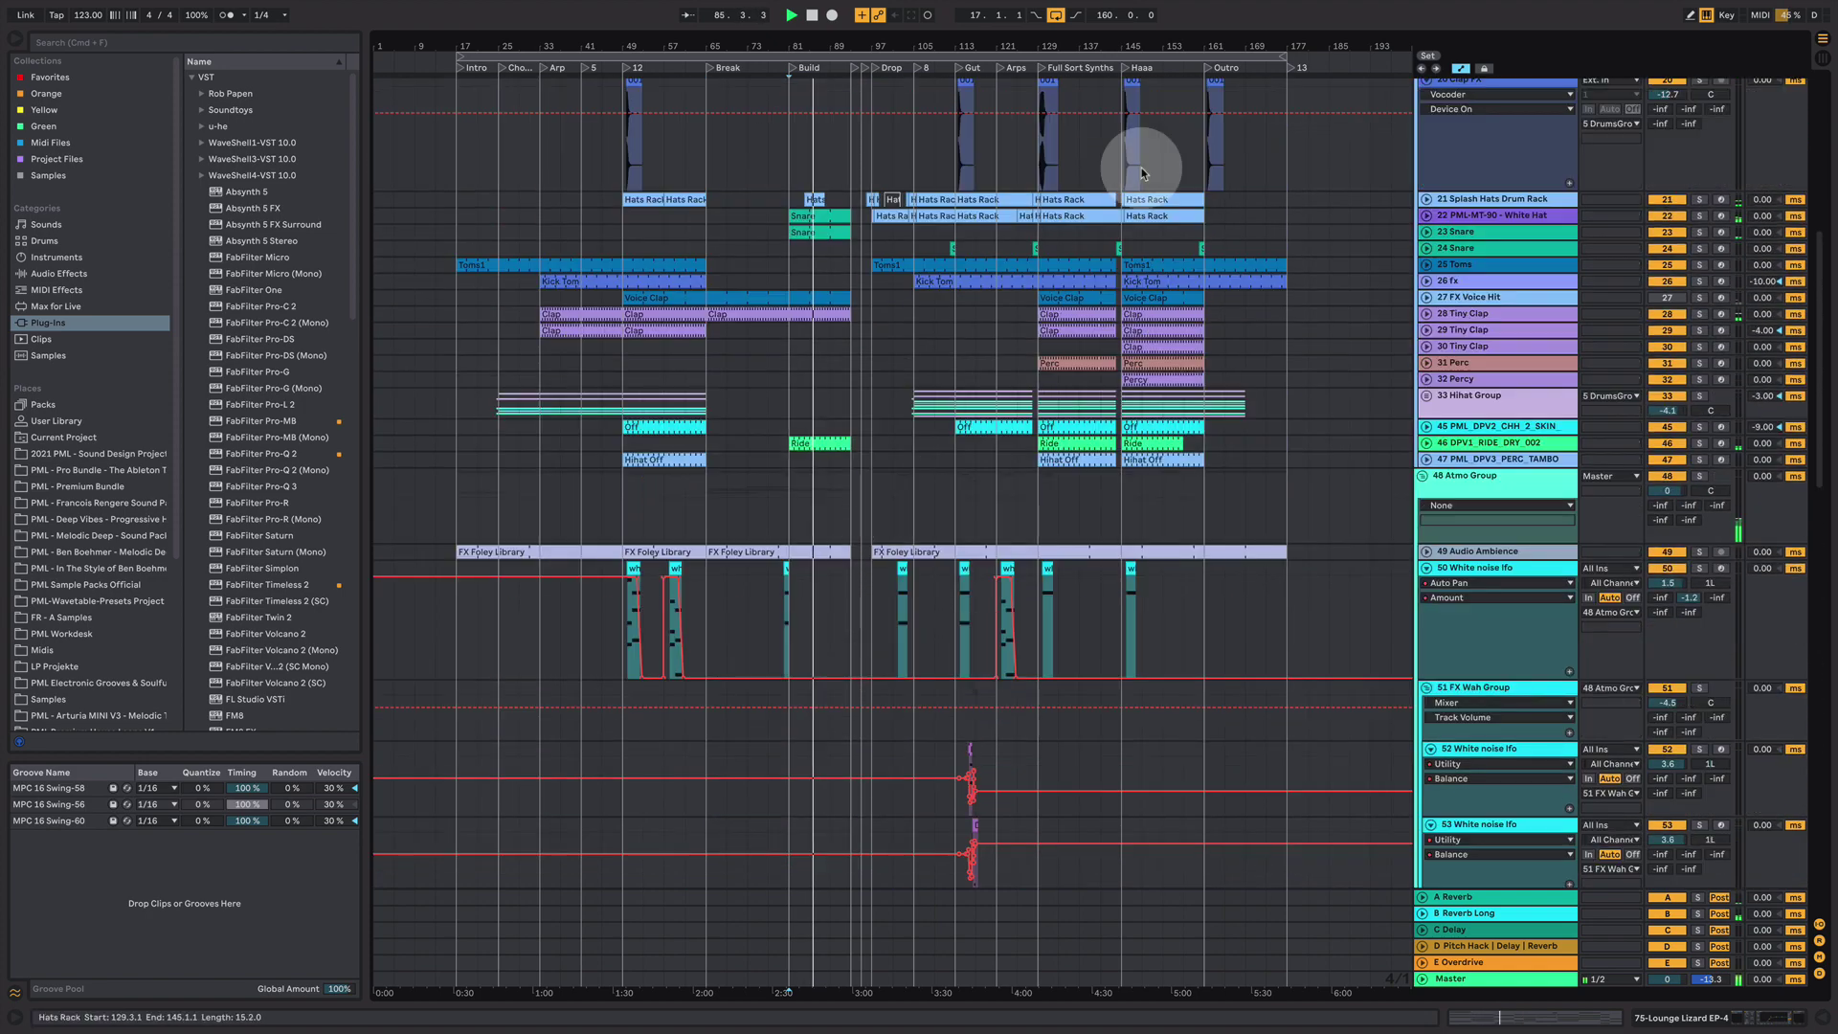
{"action": "left_click", "coordinate": [1699, 232]}
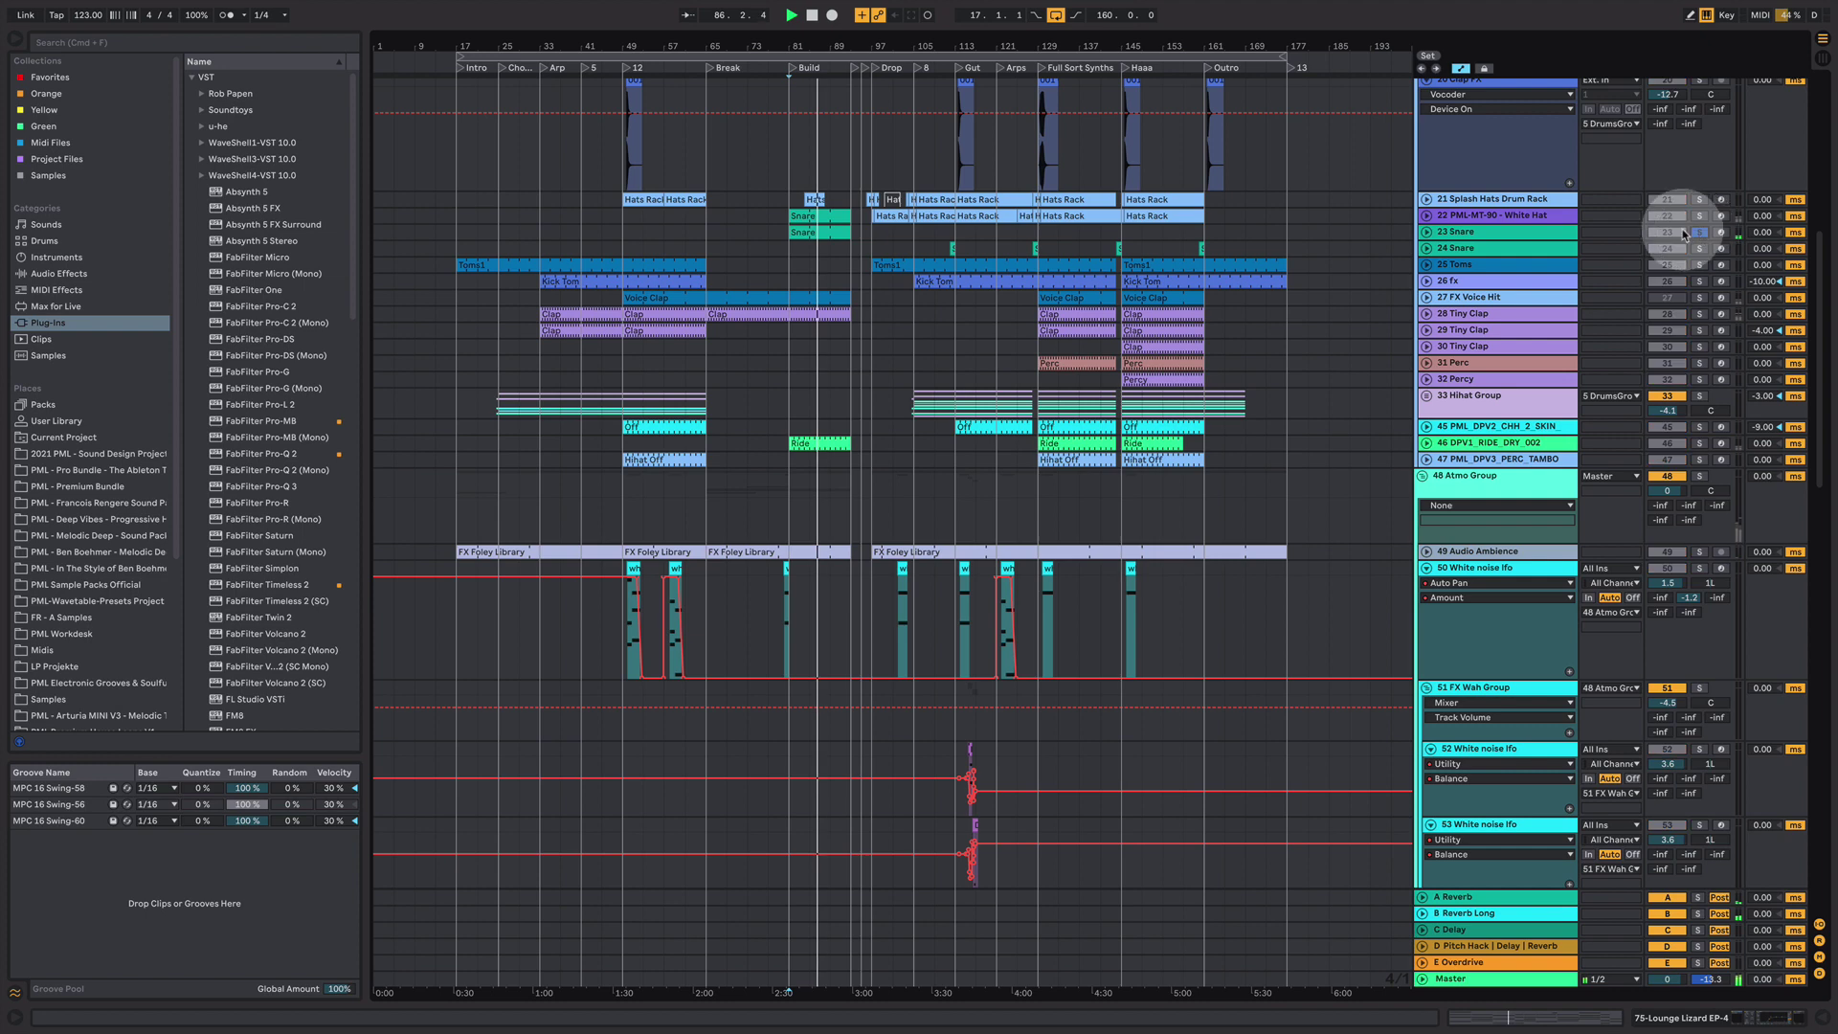
- Expand the 22 PML-MT-90 White Hat track and audition it in solo, stopping playback at bar 89
{"action": "left_click", "coordinate": [1426, 215]}
{"action": "left_click", "coordinate": [1698, 215]}
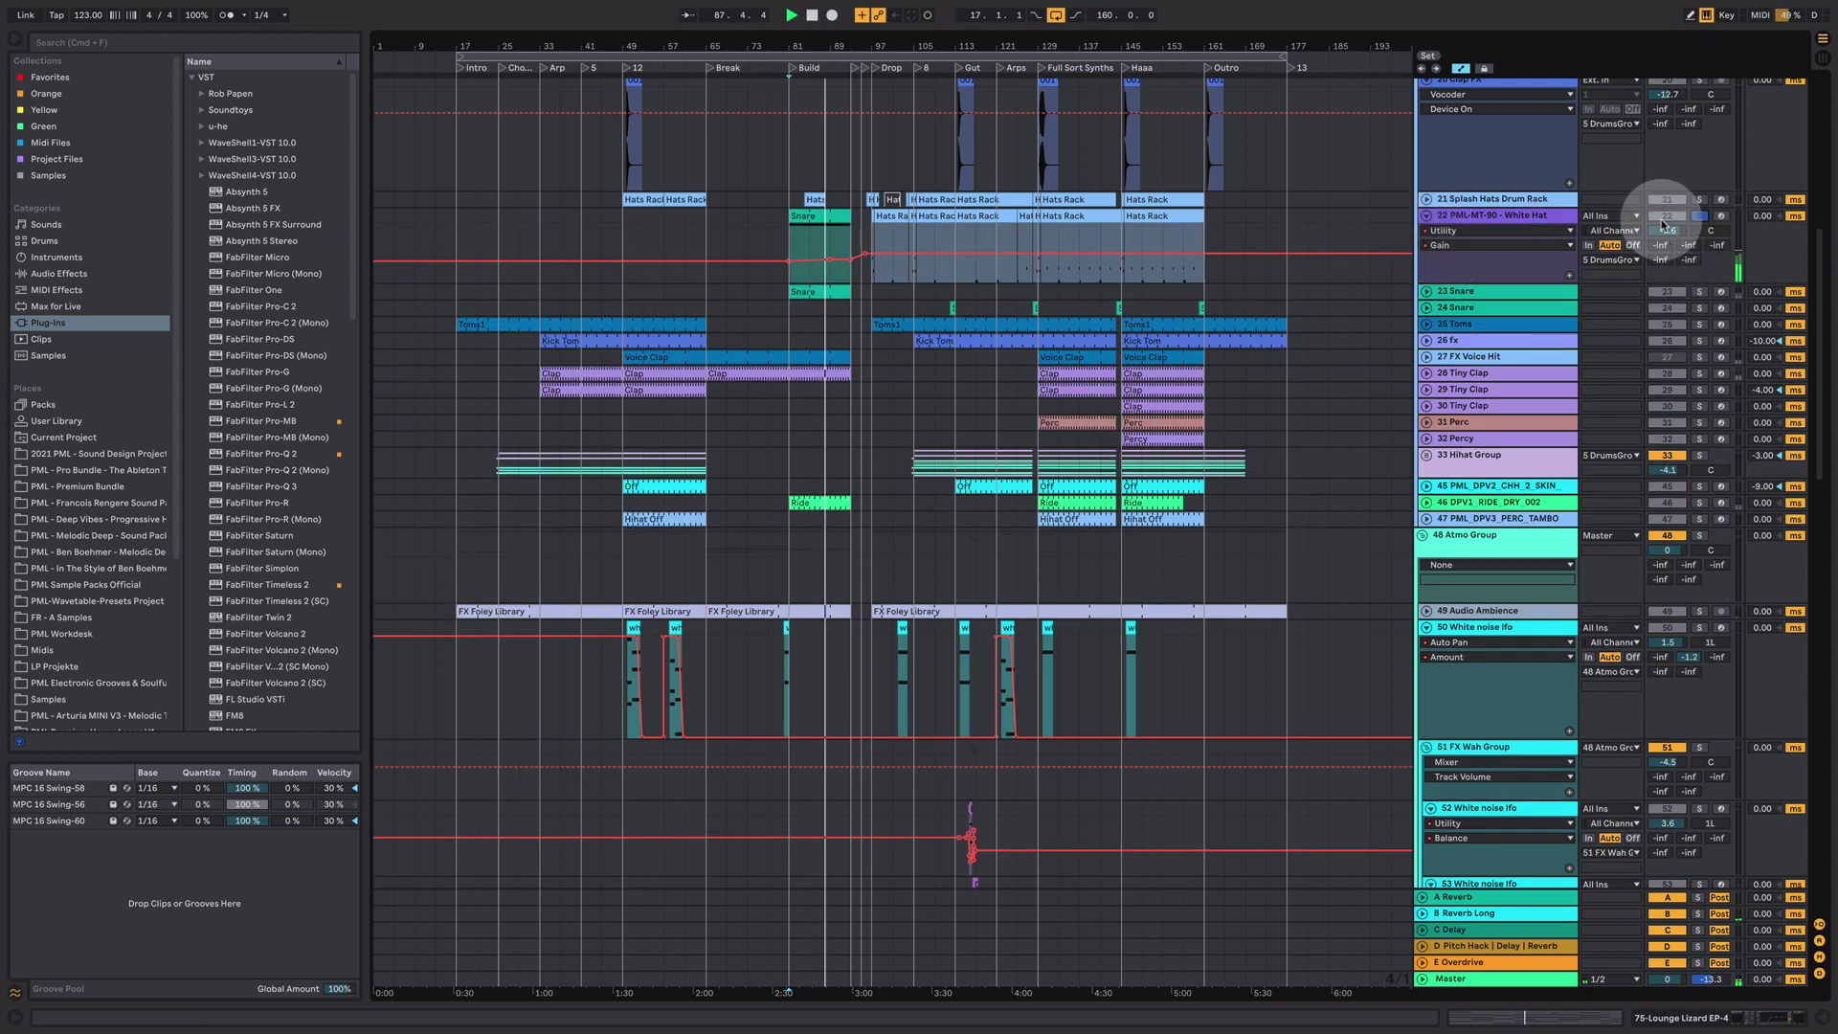
{"action": "left_click", "coordinate": [1524, 218]}
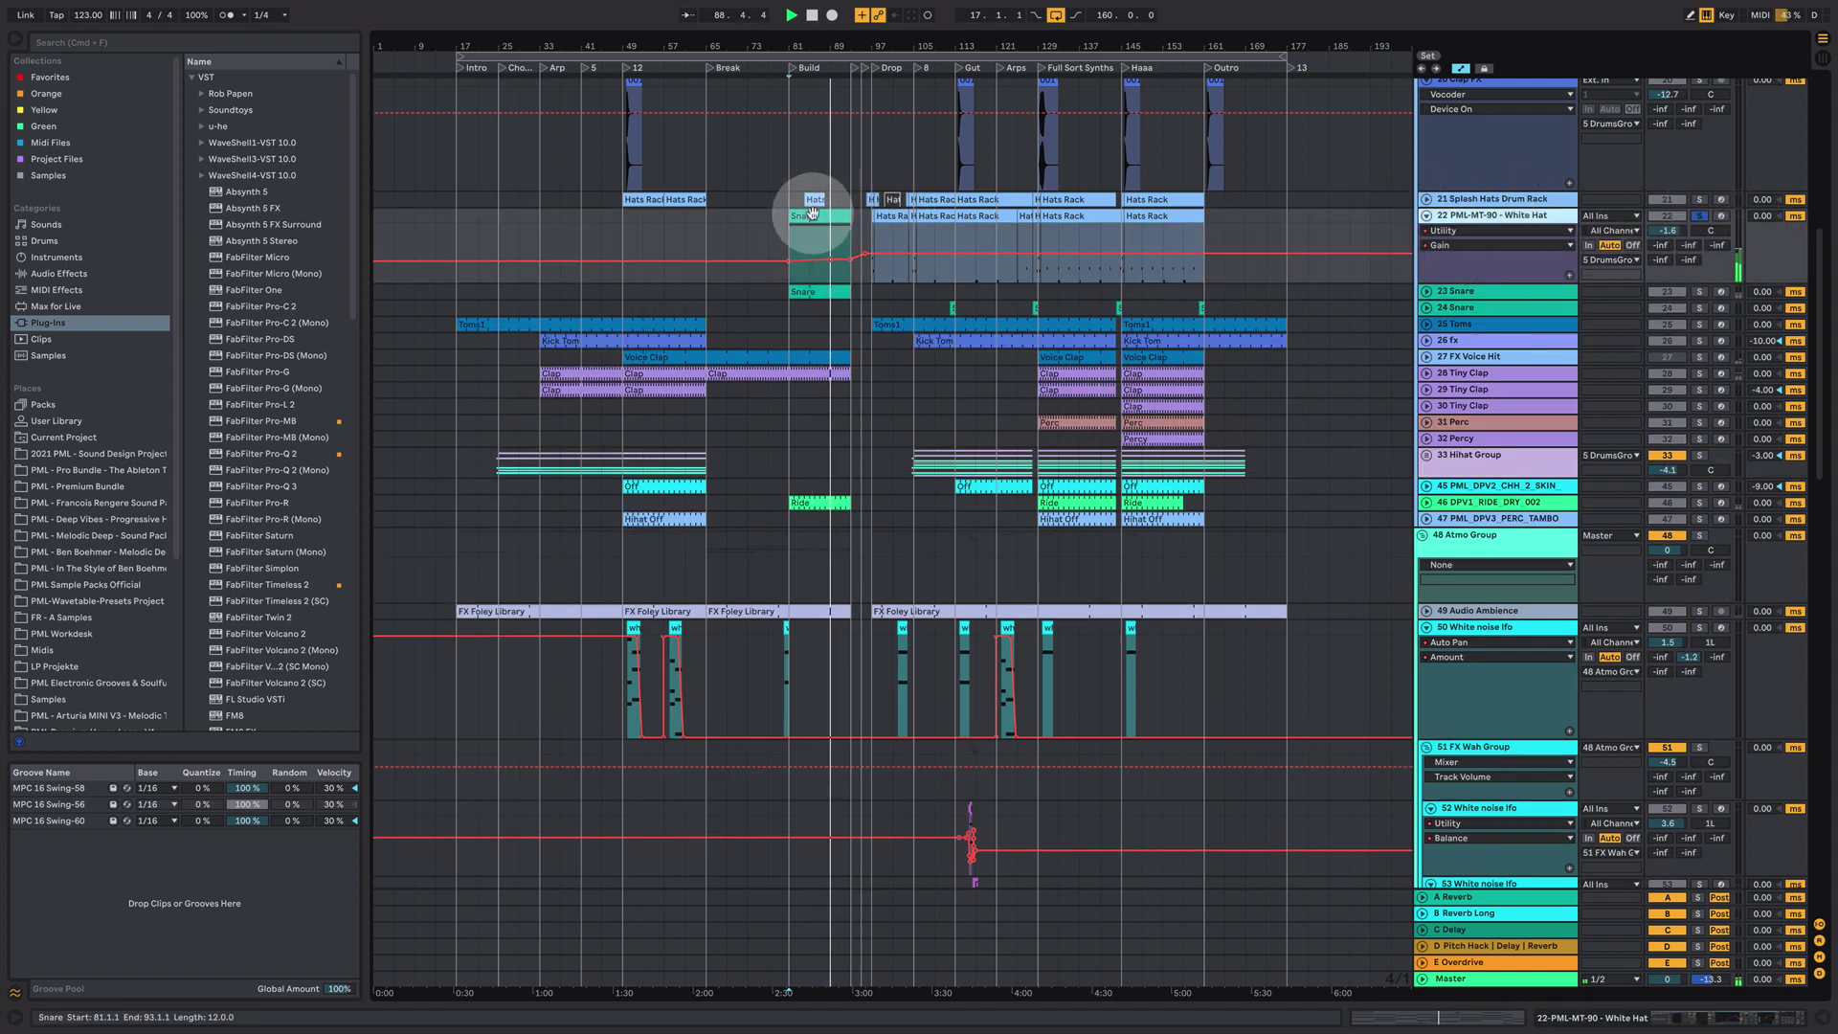
{"action": "left_click", "coordinate": [1500, 209]}
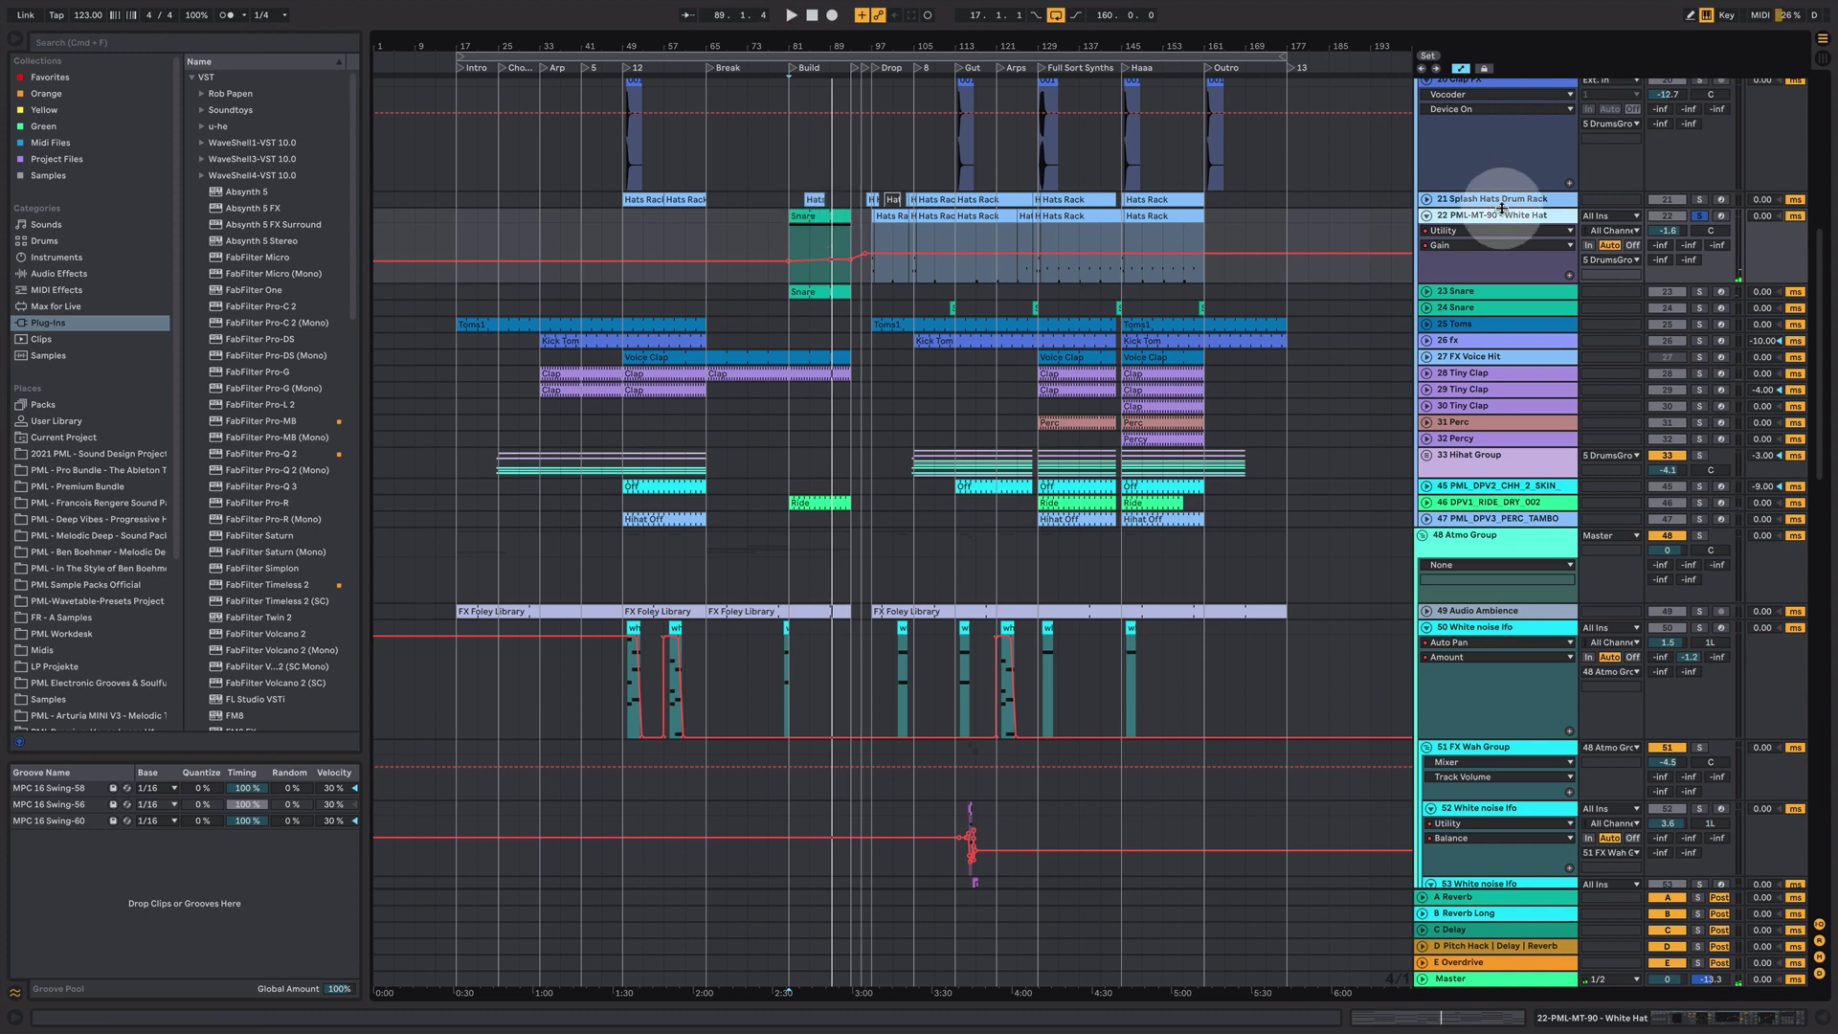
- Show the White Hat track's device chain and open the Mini V3 window with its extended section unfolded
{"action": "double_click", "coordinate": [1508, 217]}
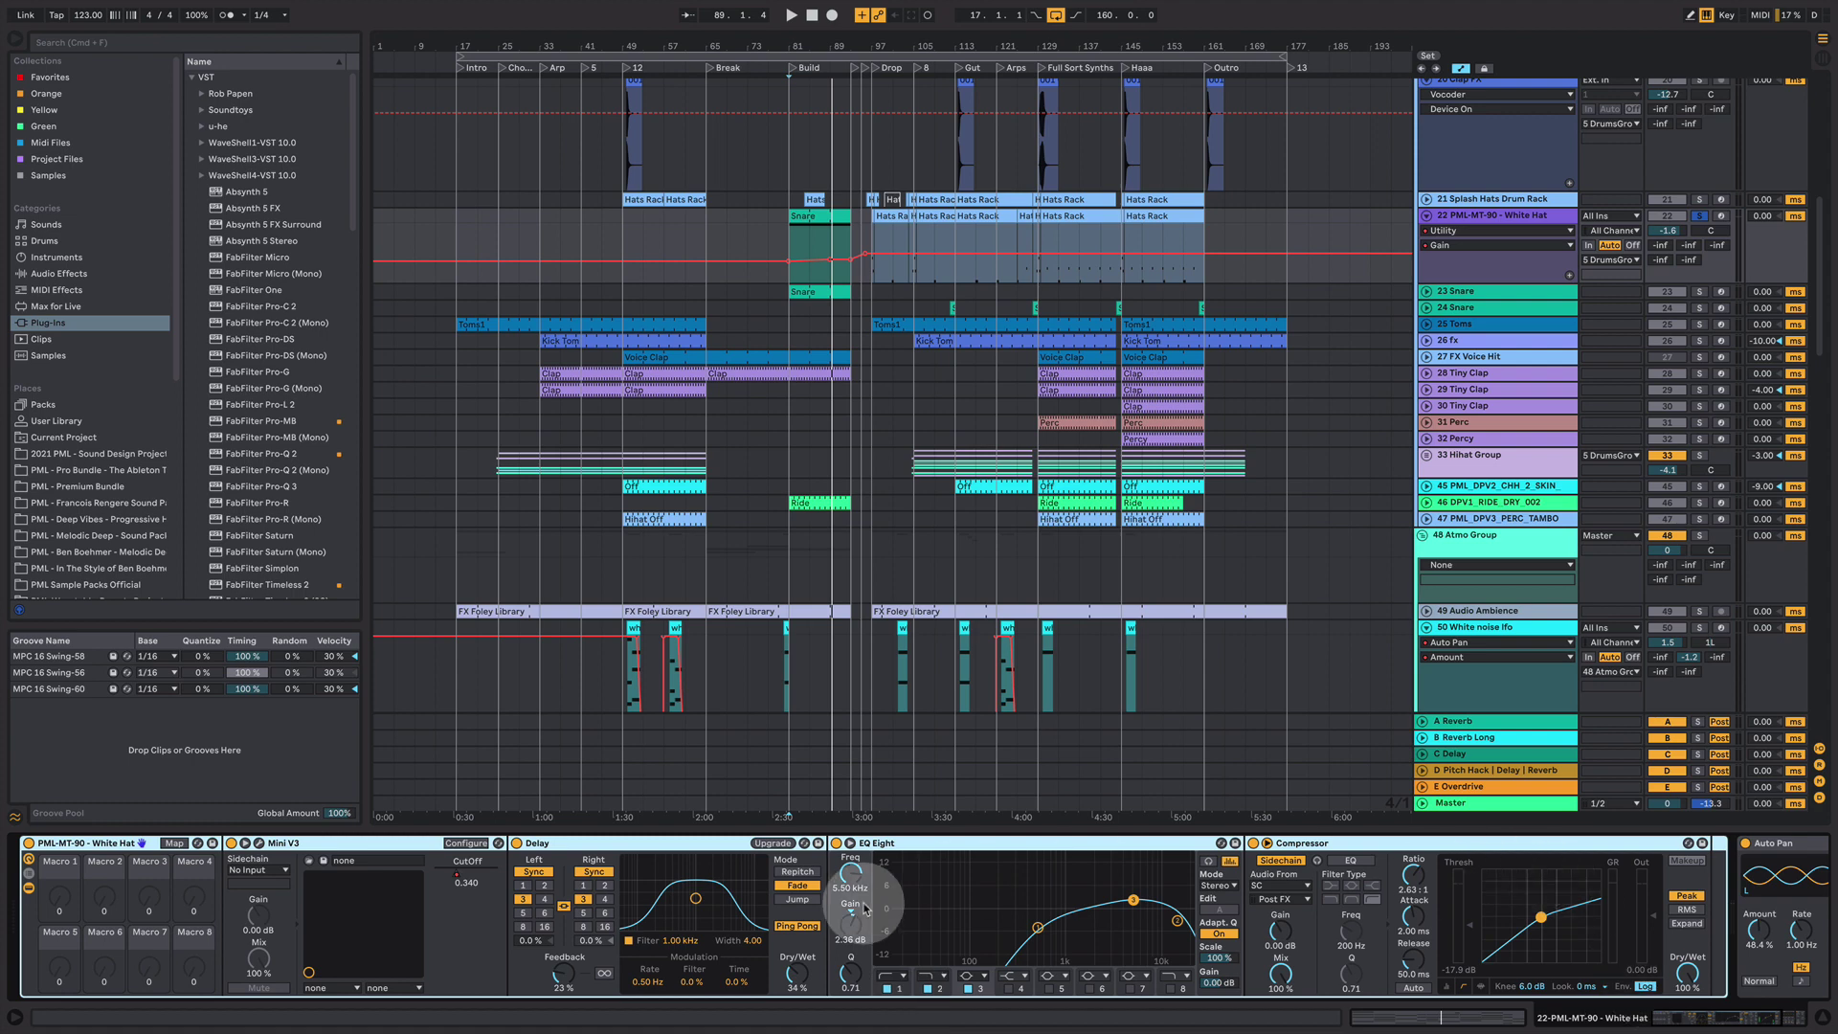
{"action": "left_click", "coordinate": [257, 844]}
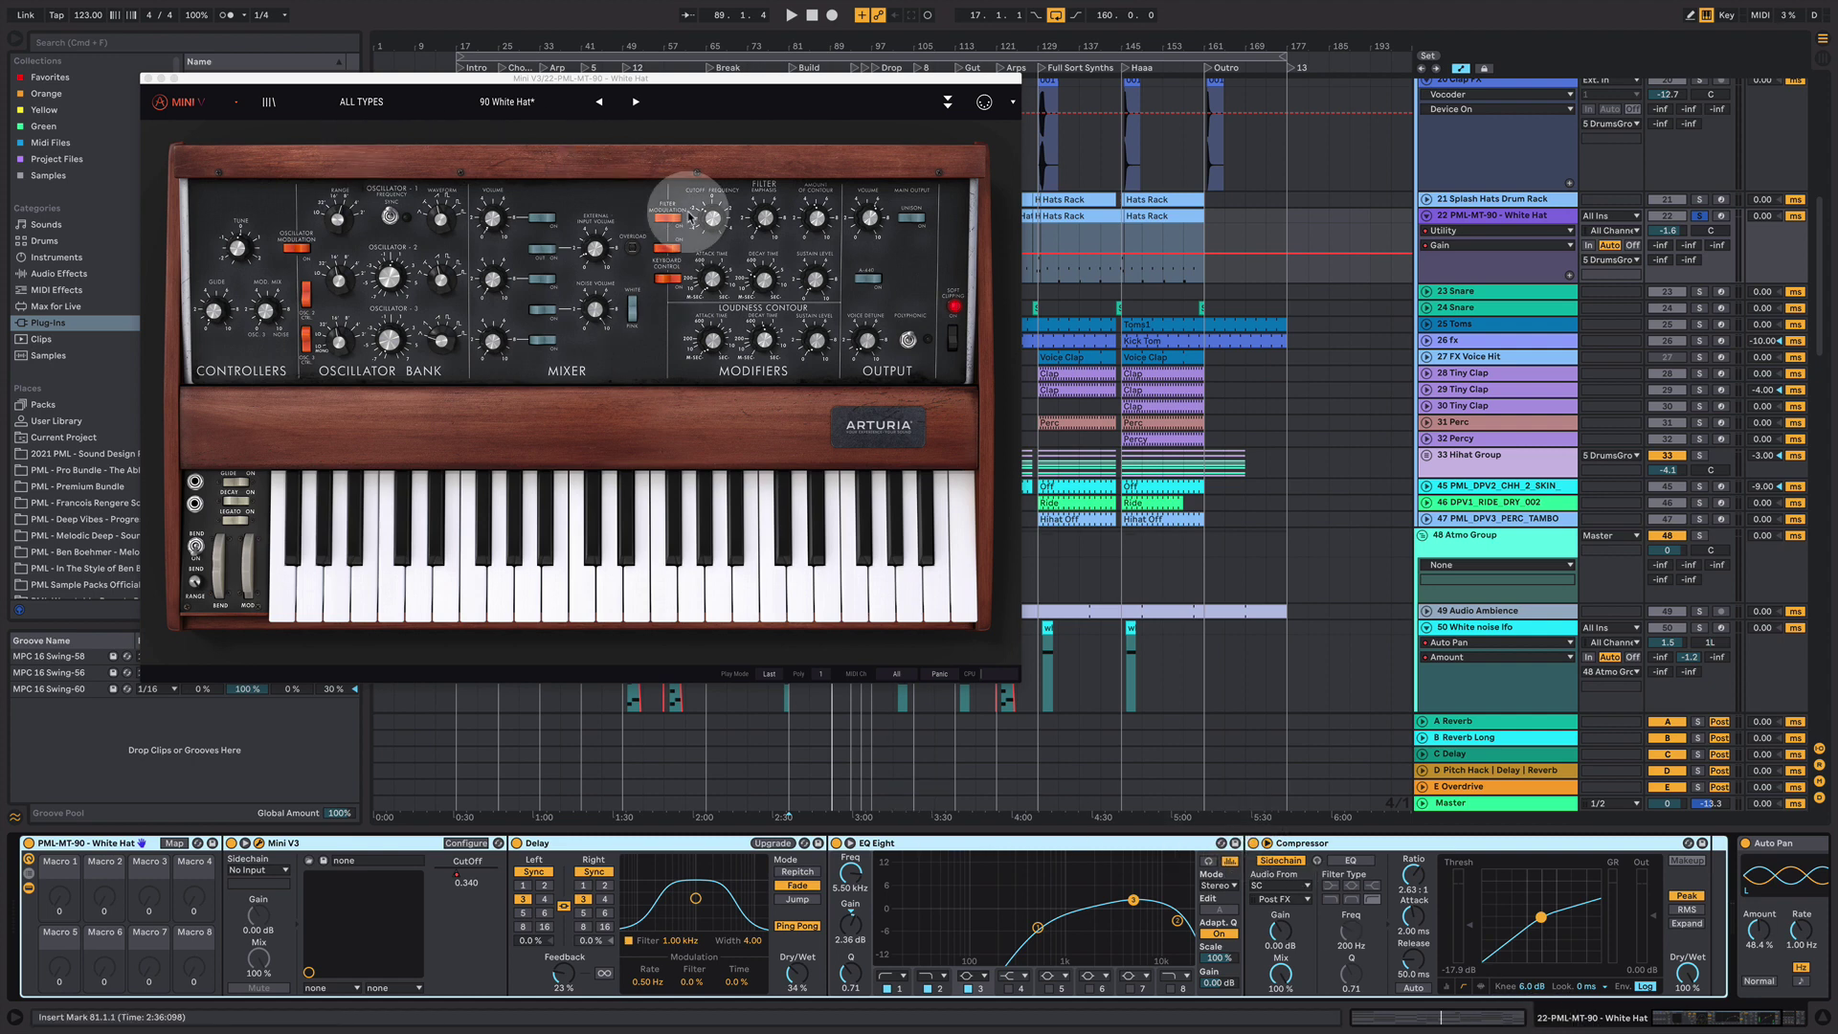
{"action": "left_click", "coordinate": [950, 104]}
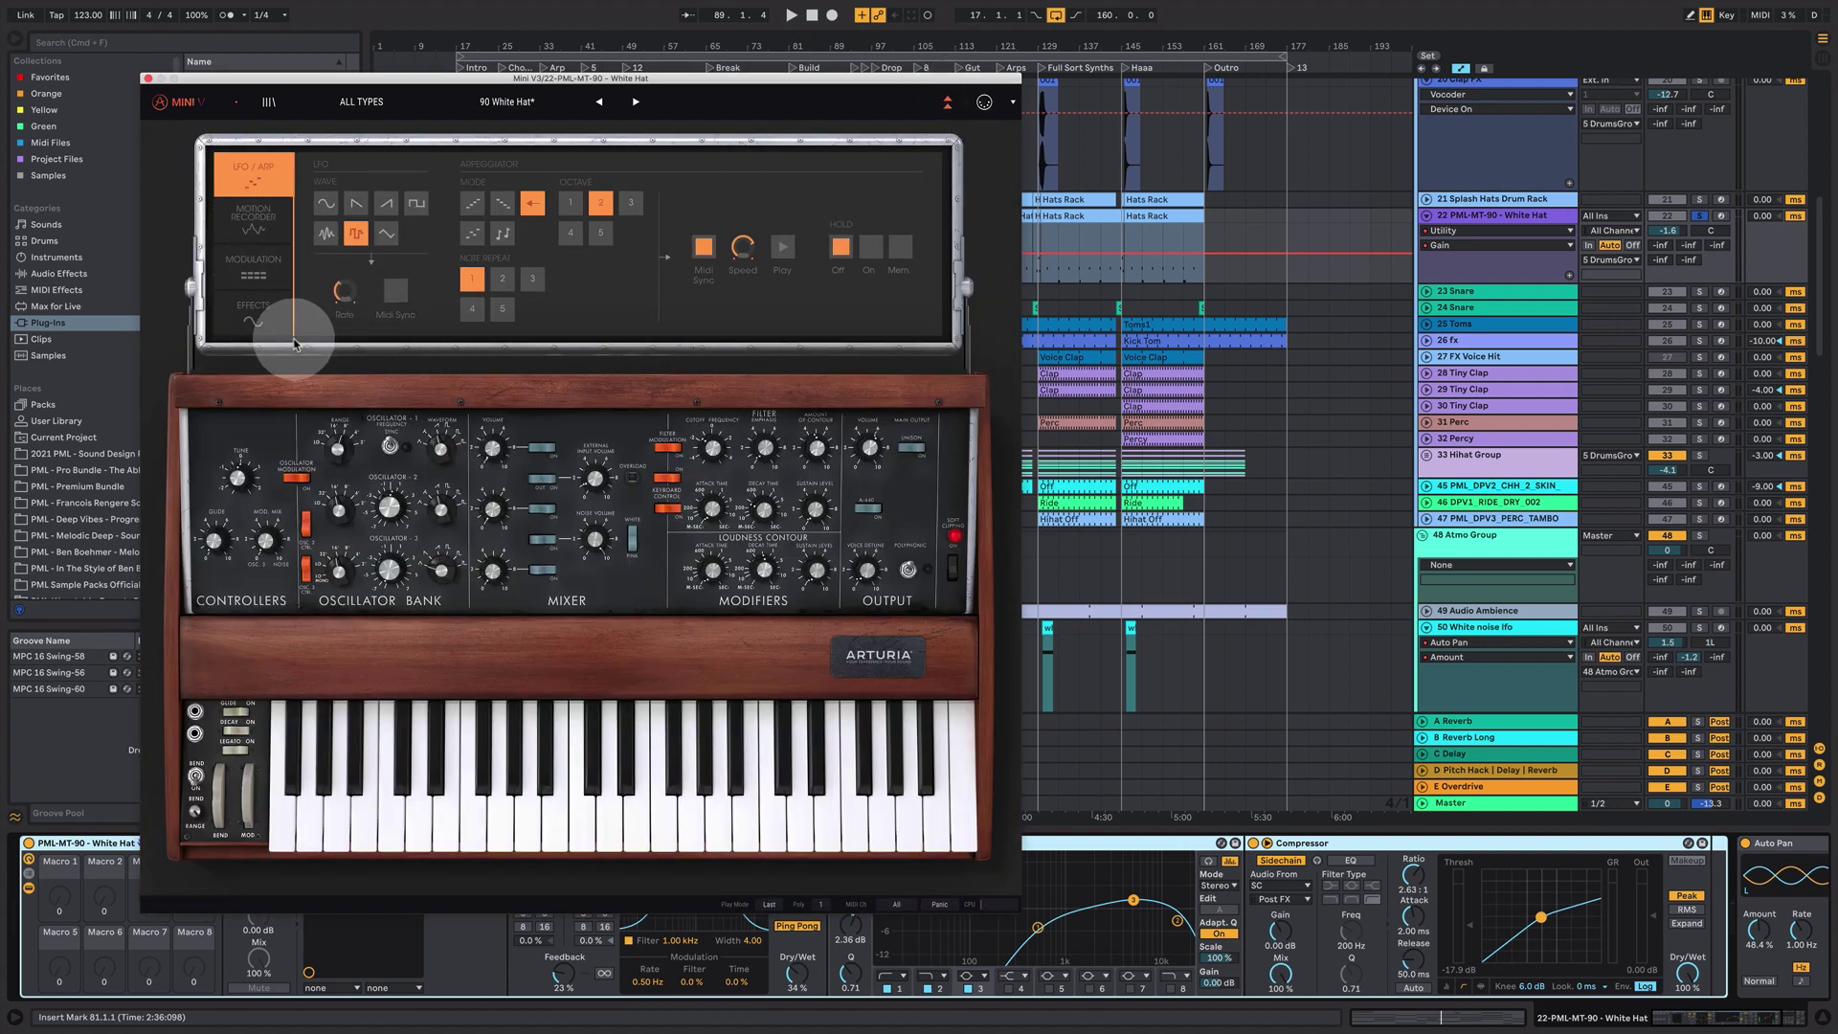
- Examine the Mini V3's Effects, Modulation, Motion Recorder and LFO/Arp pages, and close the plug-in window
{"action": "left_click", "coordinate": [280, 325]}
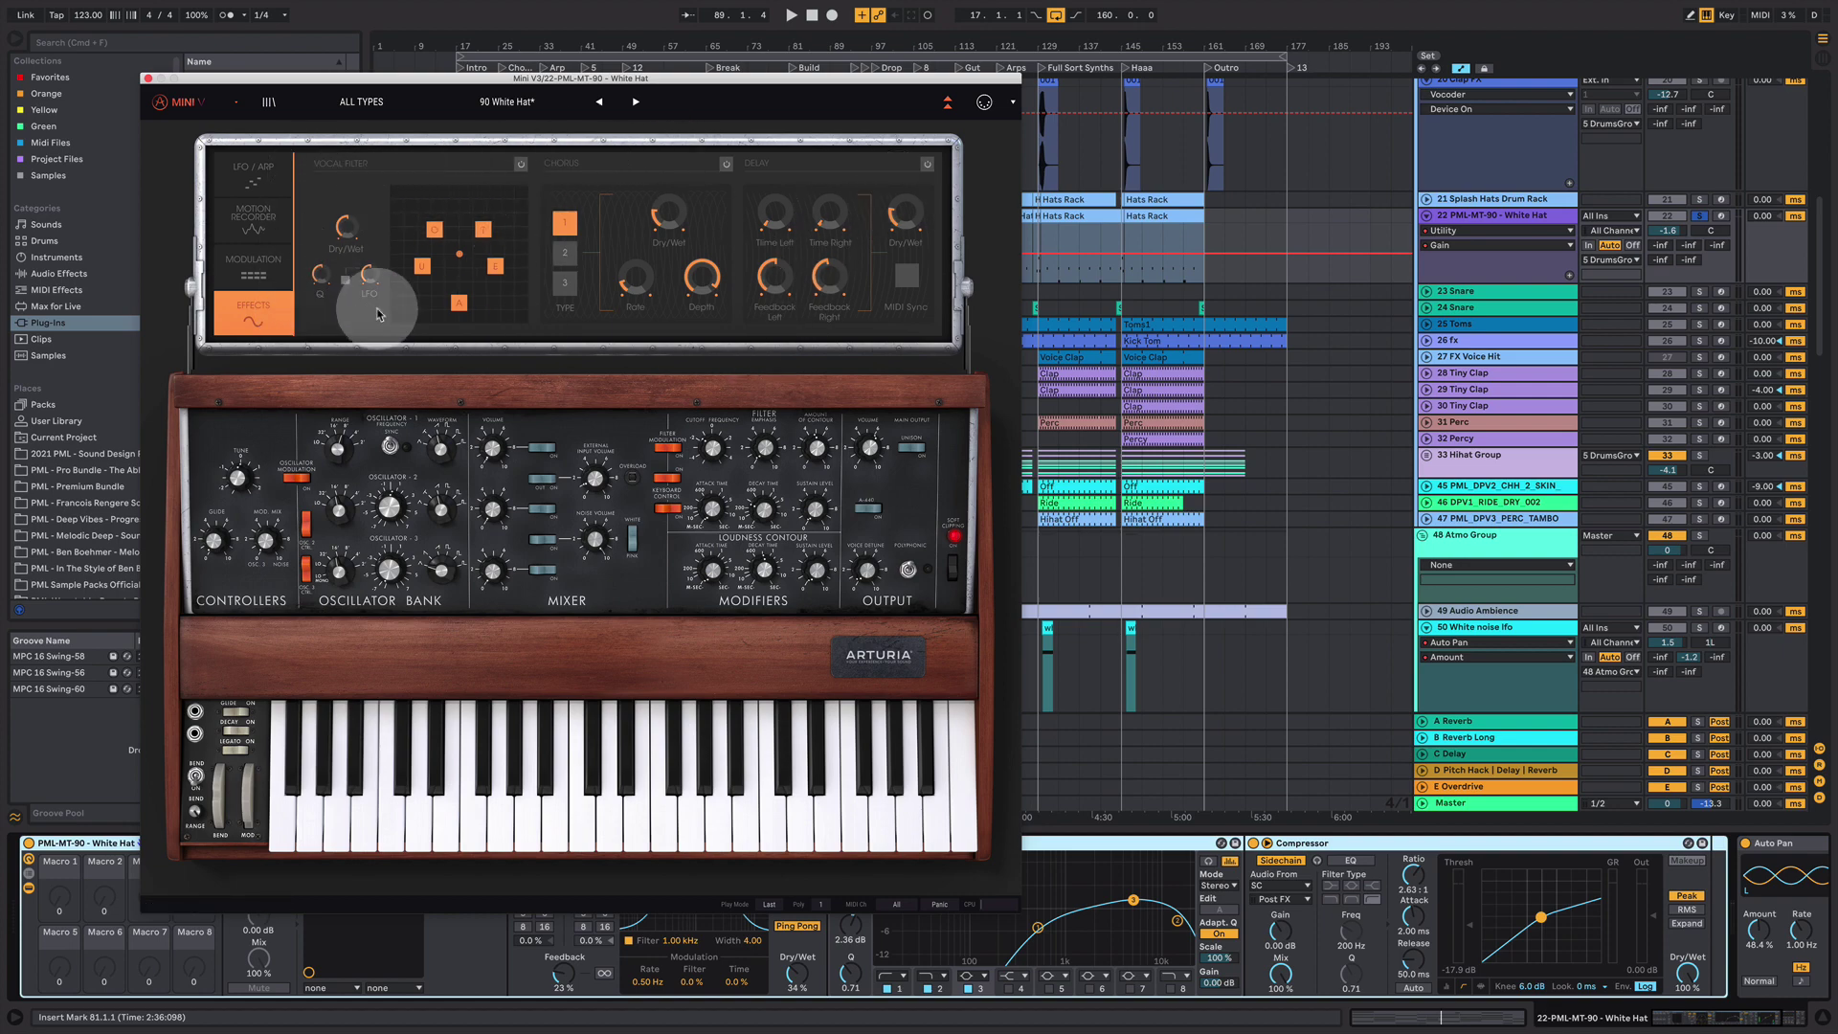
{"action": "left_click", "coordinate": [251, 263]}
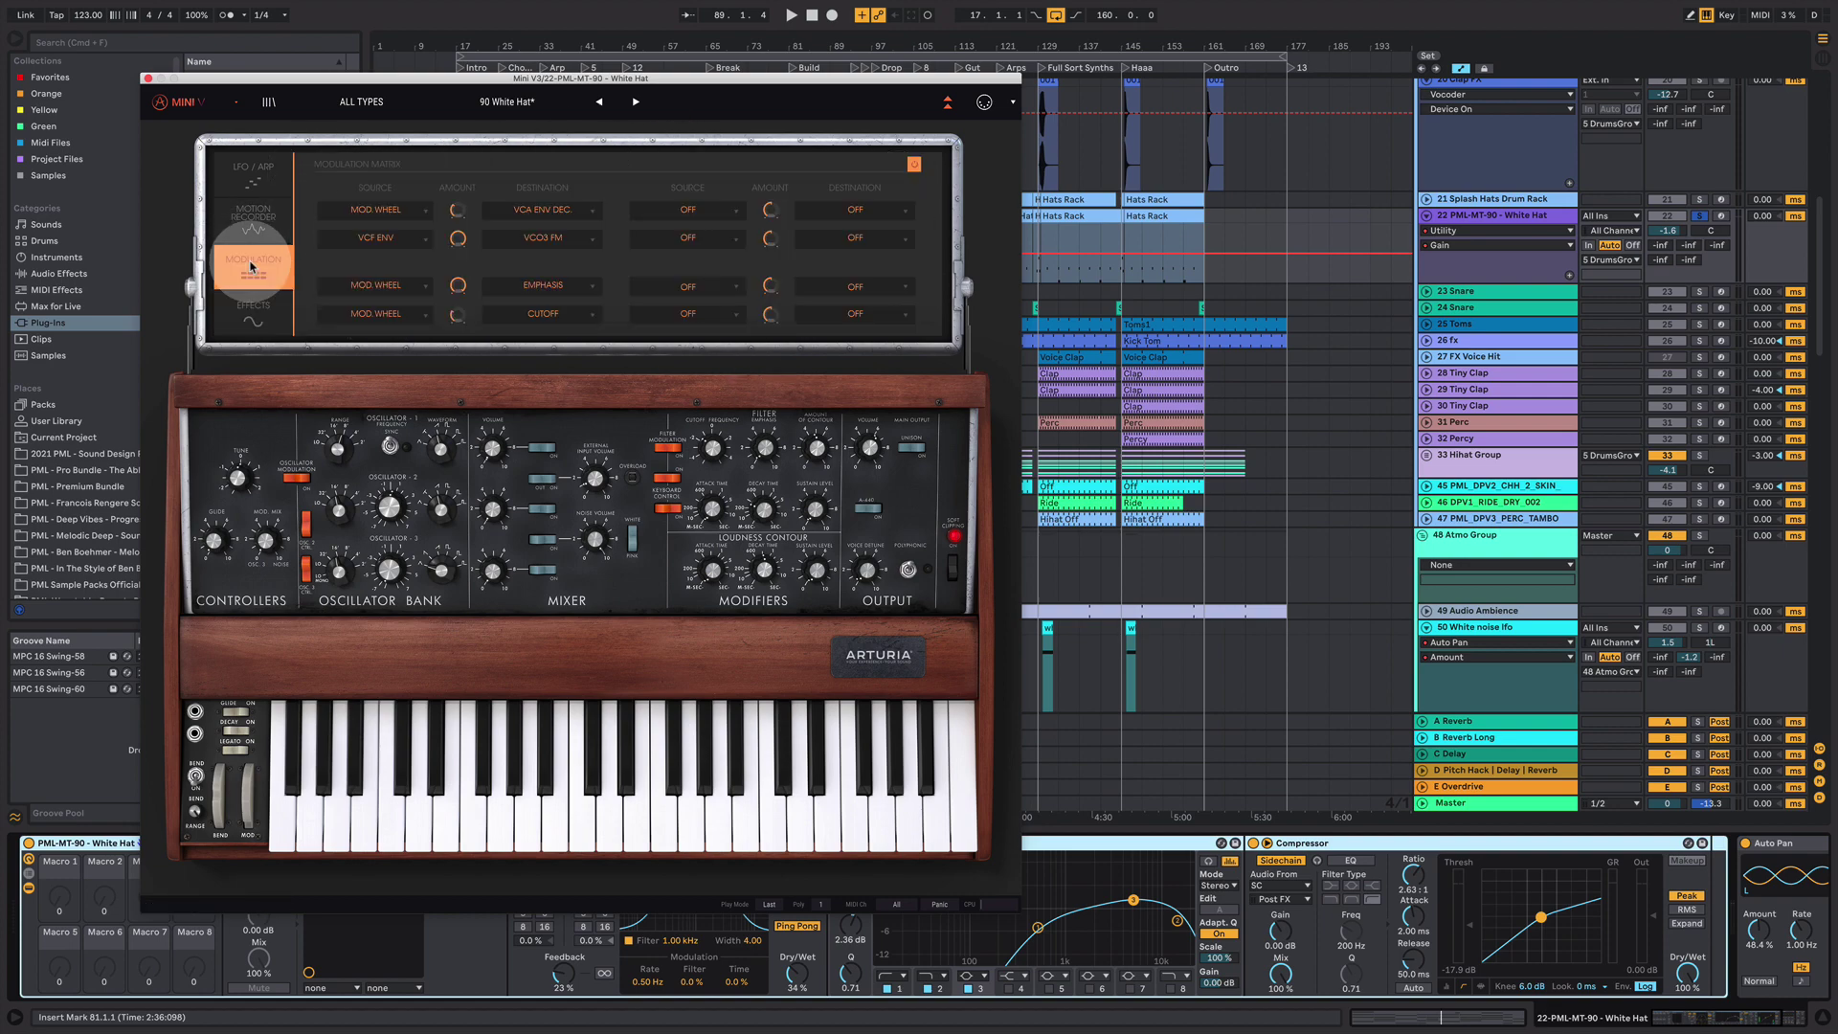
{"action": "left_click", "coordinate": [254, 215]}
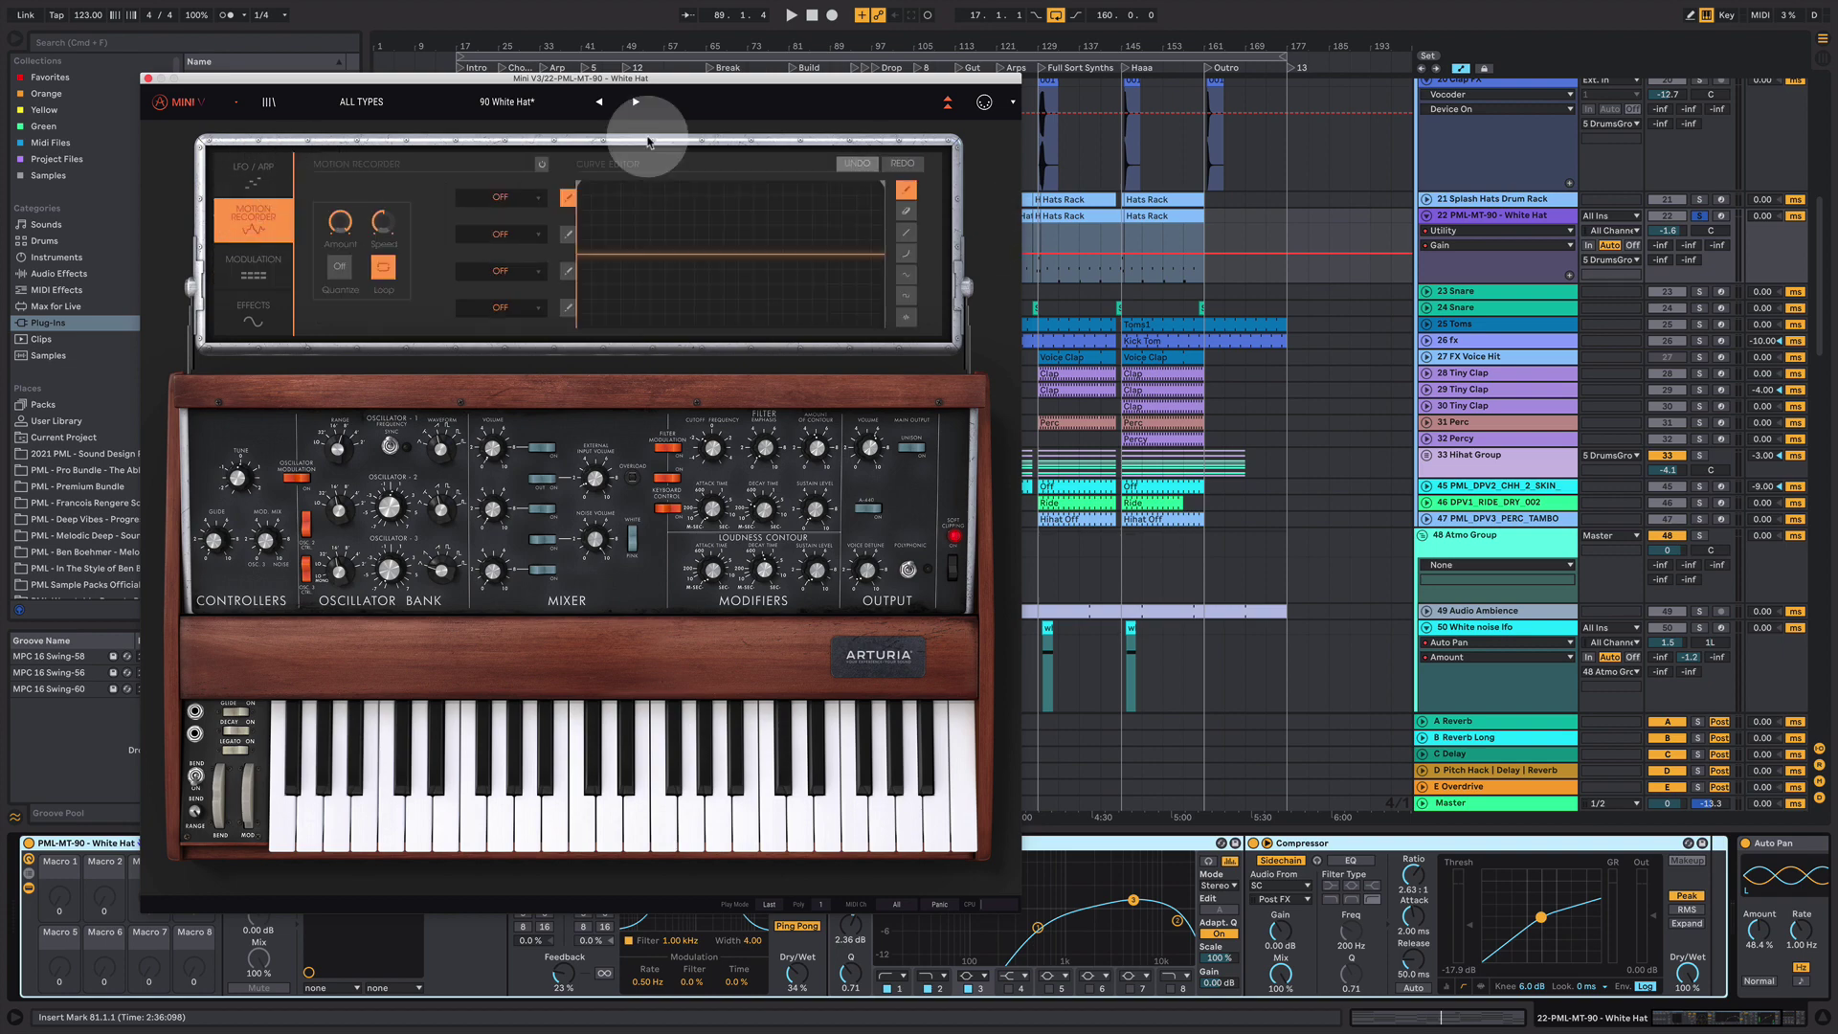
{"action": "left_click", "coordinate": [253, 172]}
{"action": "left_click", "coordinate": [942, 101]}
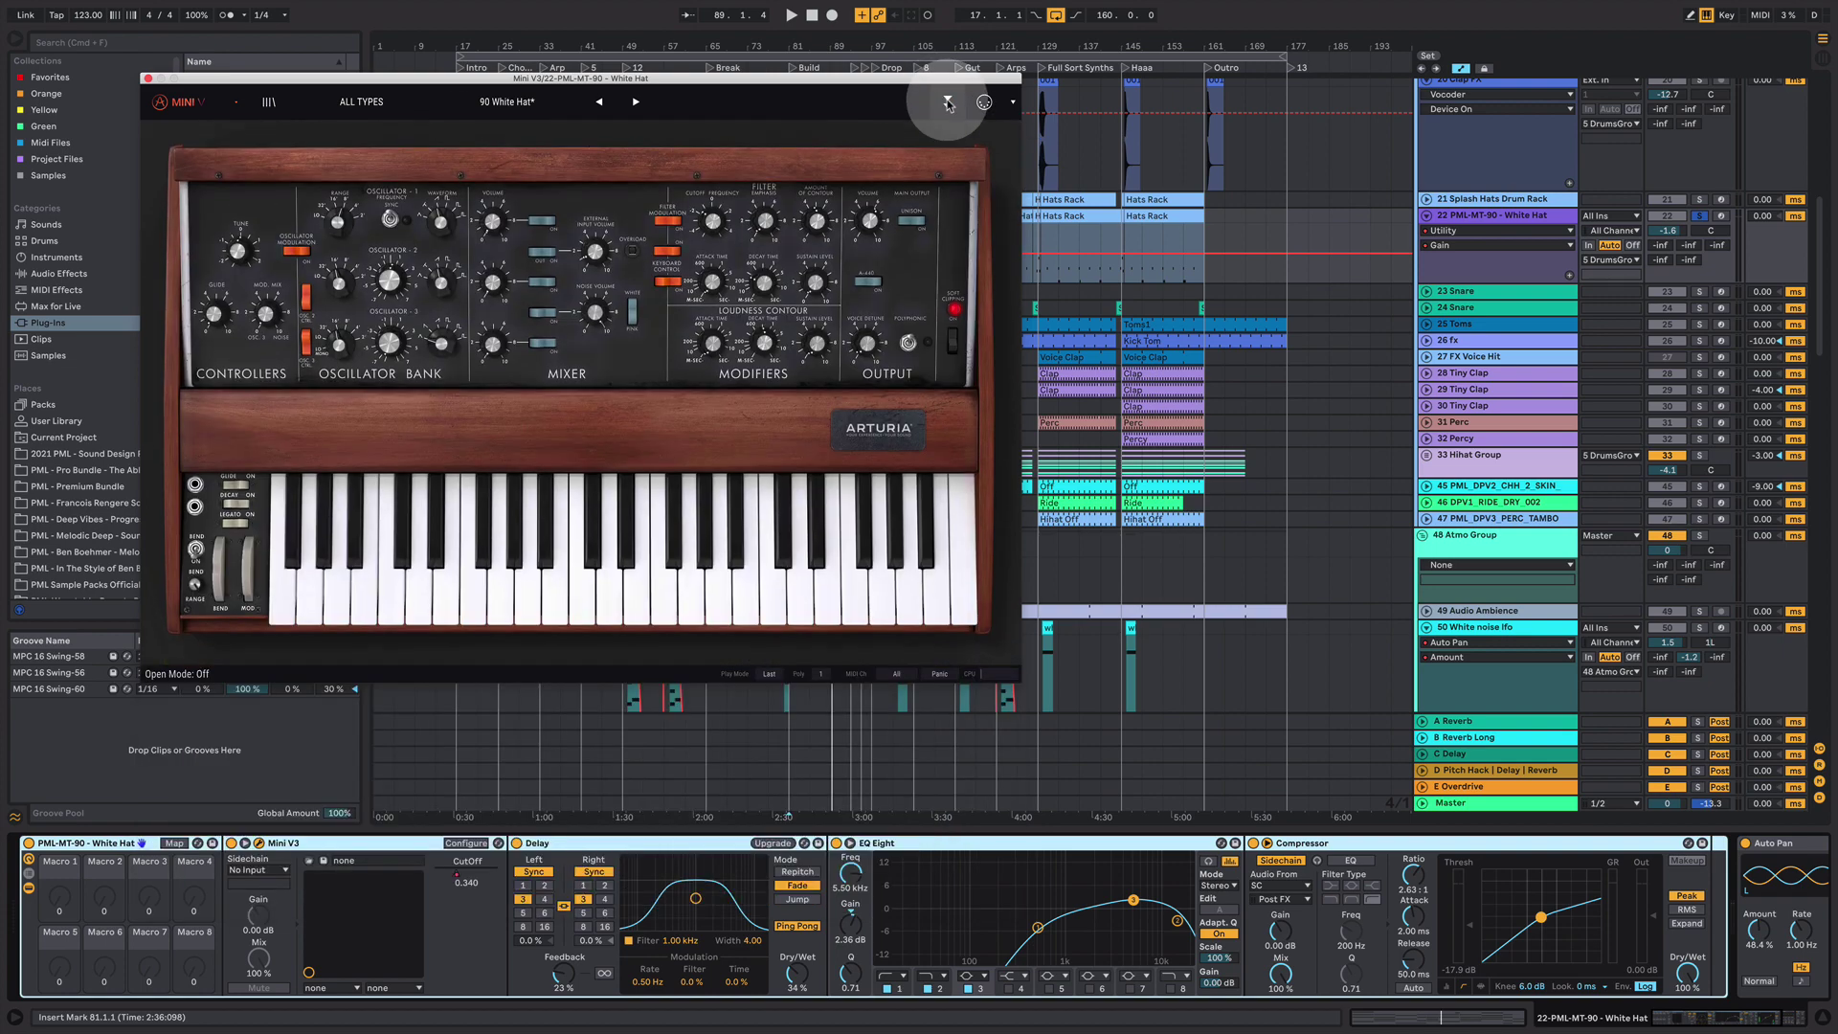
{"action": "left_click", "coordinate": [149, 79]}
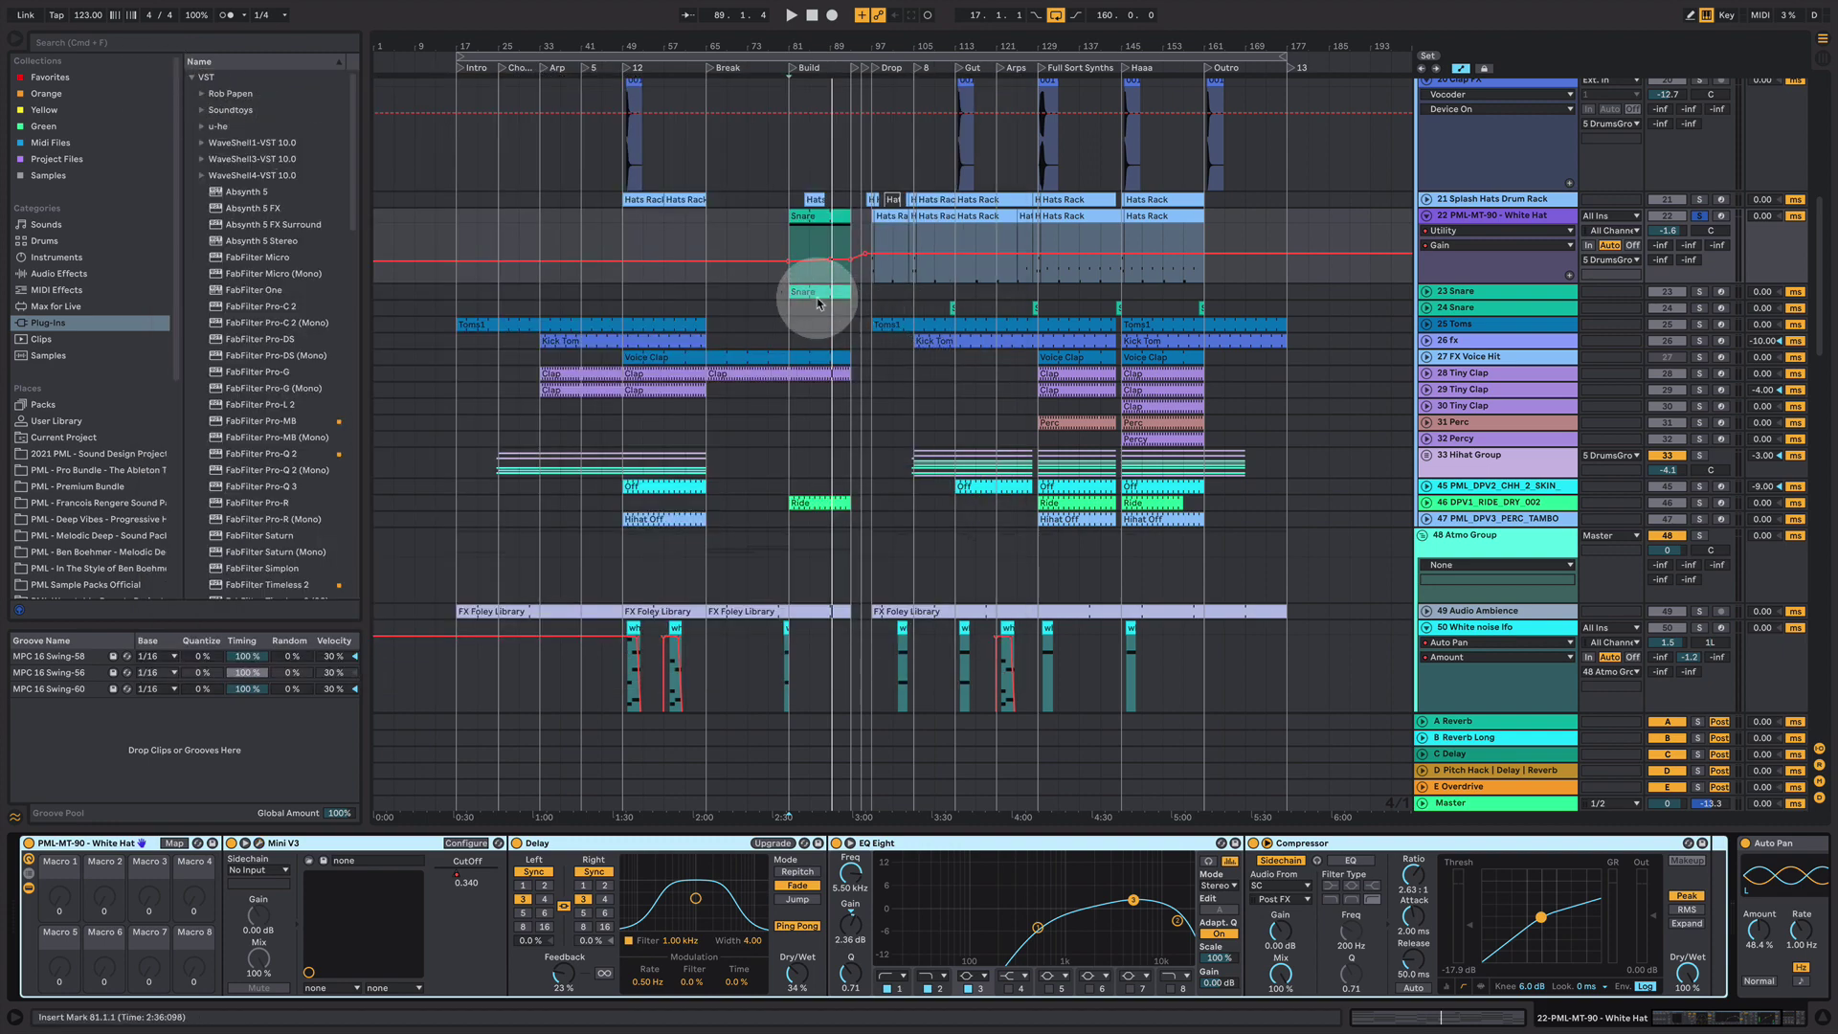
- Solo the 88 PML-MT-83 Arp Over track and play its Diva Arp clip from bar 73, with the Break-to-Drop section enlarged
{"action": "scroll", "coordinate": [1005, 516], "scroll_direction": "up", "scroll_amount": 8}
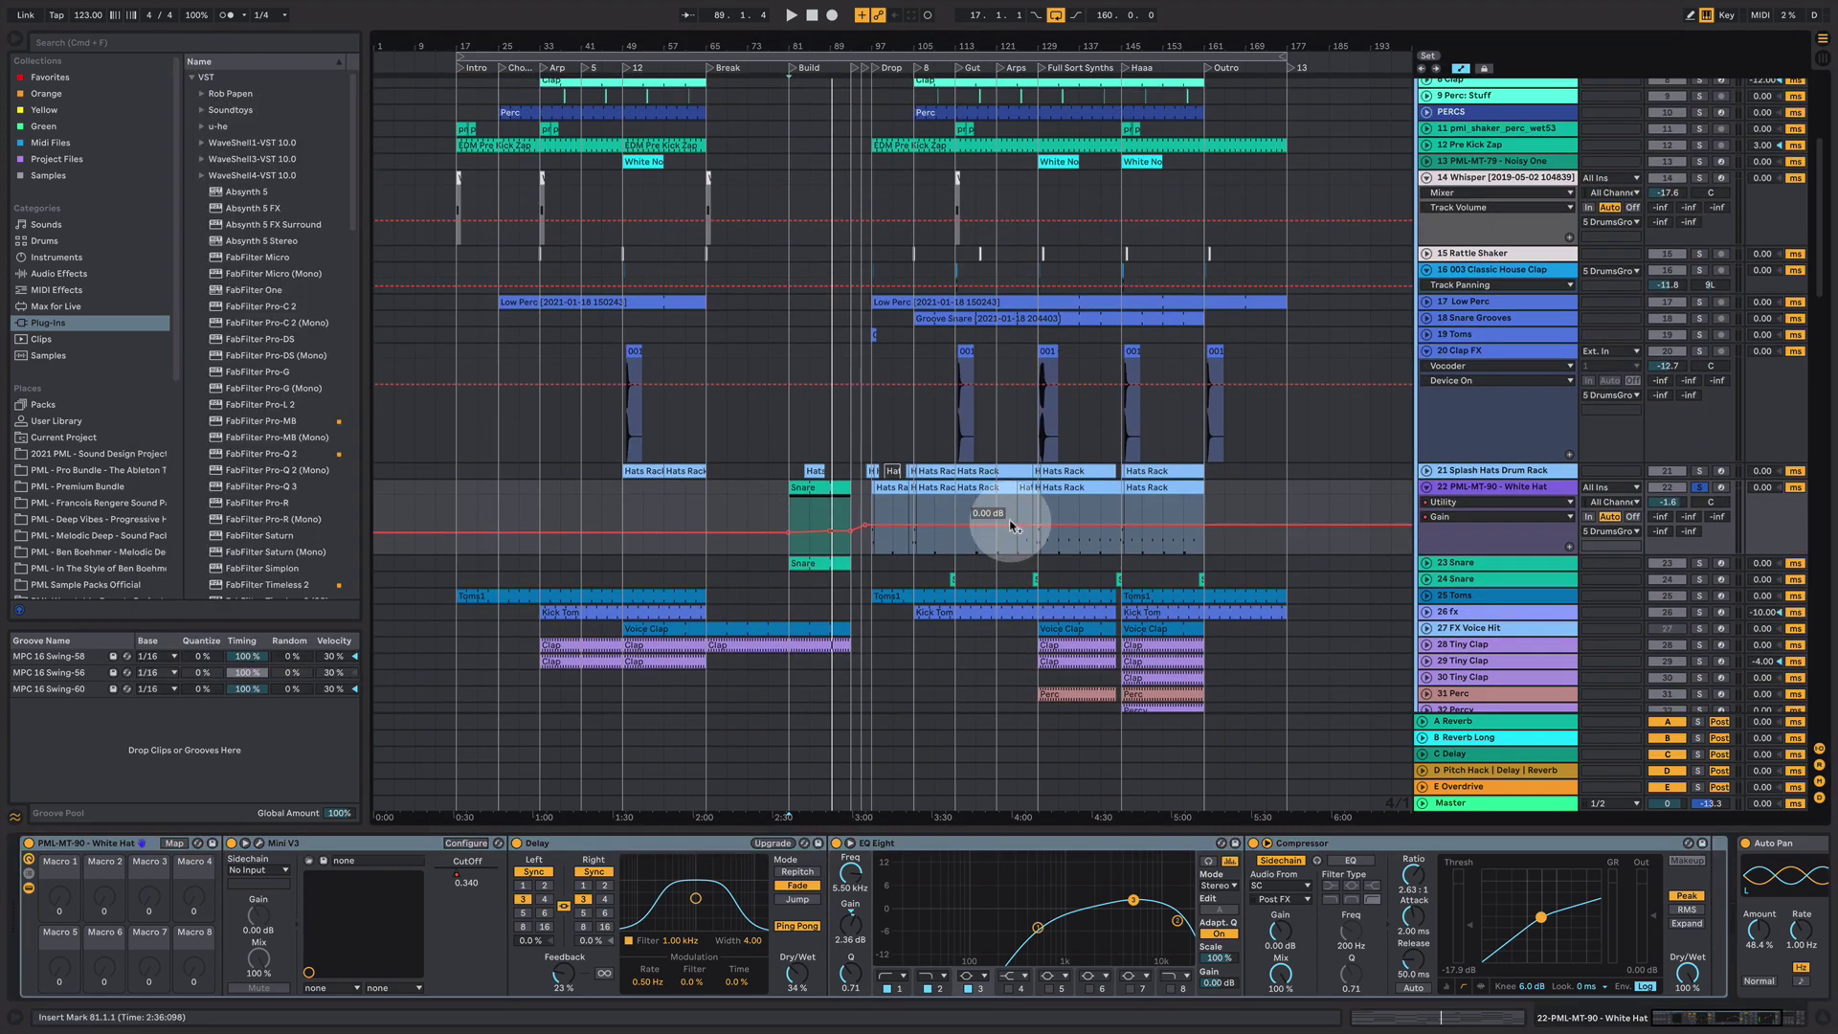
{"action": "scroll", "coordinate": [1008, 525], "scroll_direction": "down", "scroll_amount": 6}
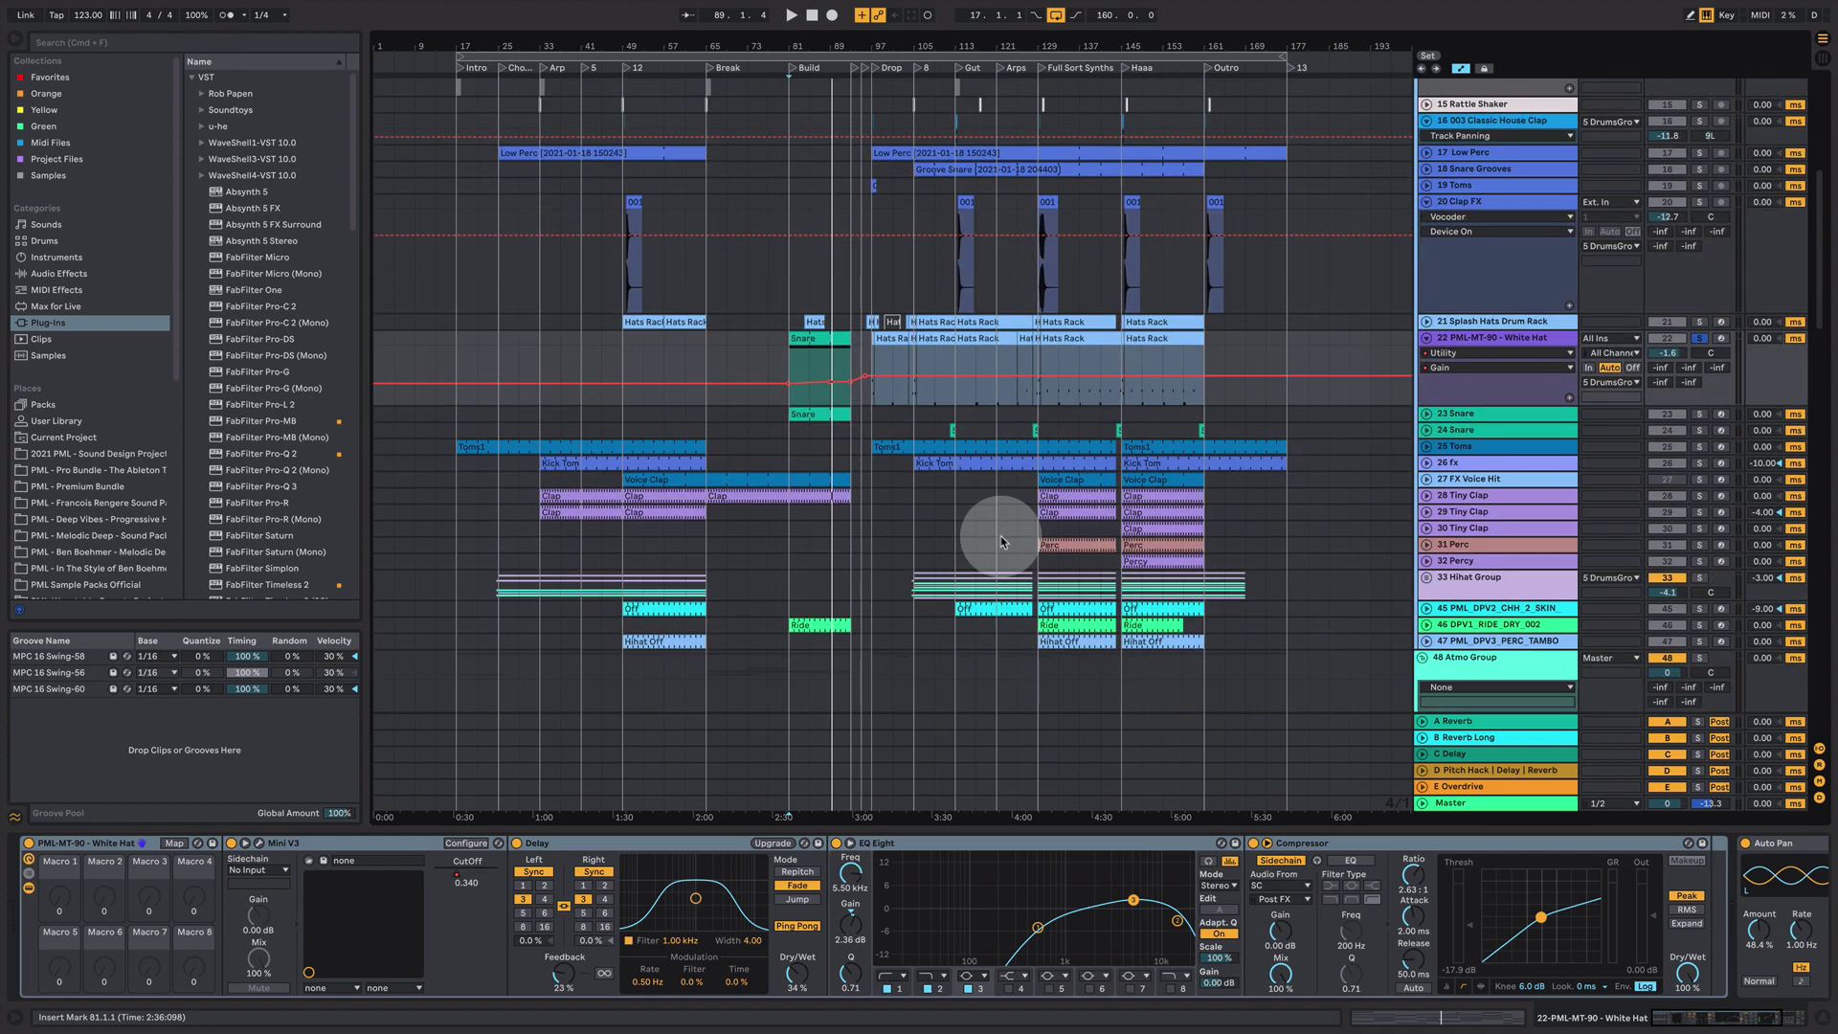
{"action": "scroll", "coordinate": [1001, 541], "scroll_direction": "down", "scroll_amount": 5}
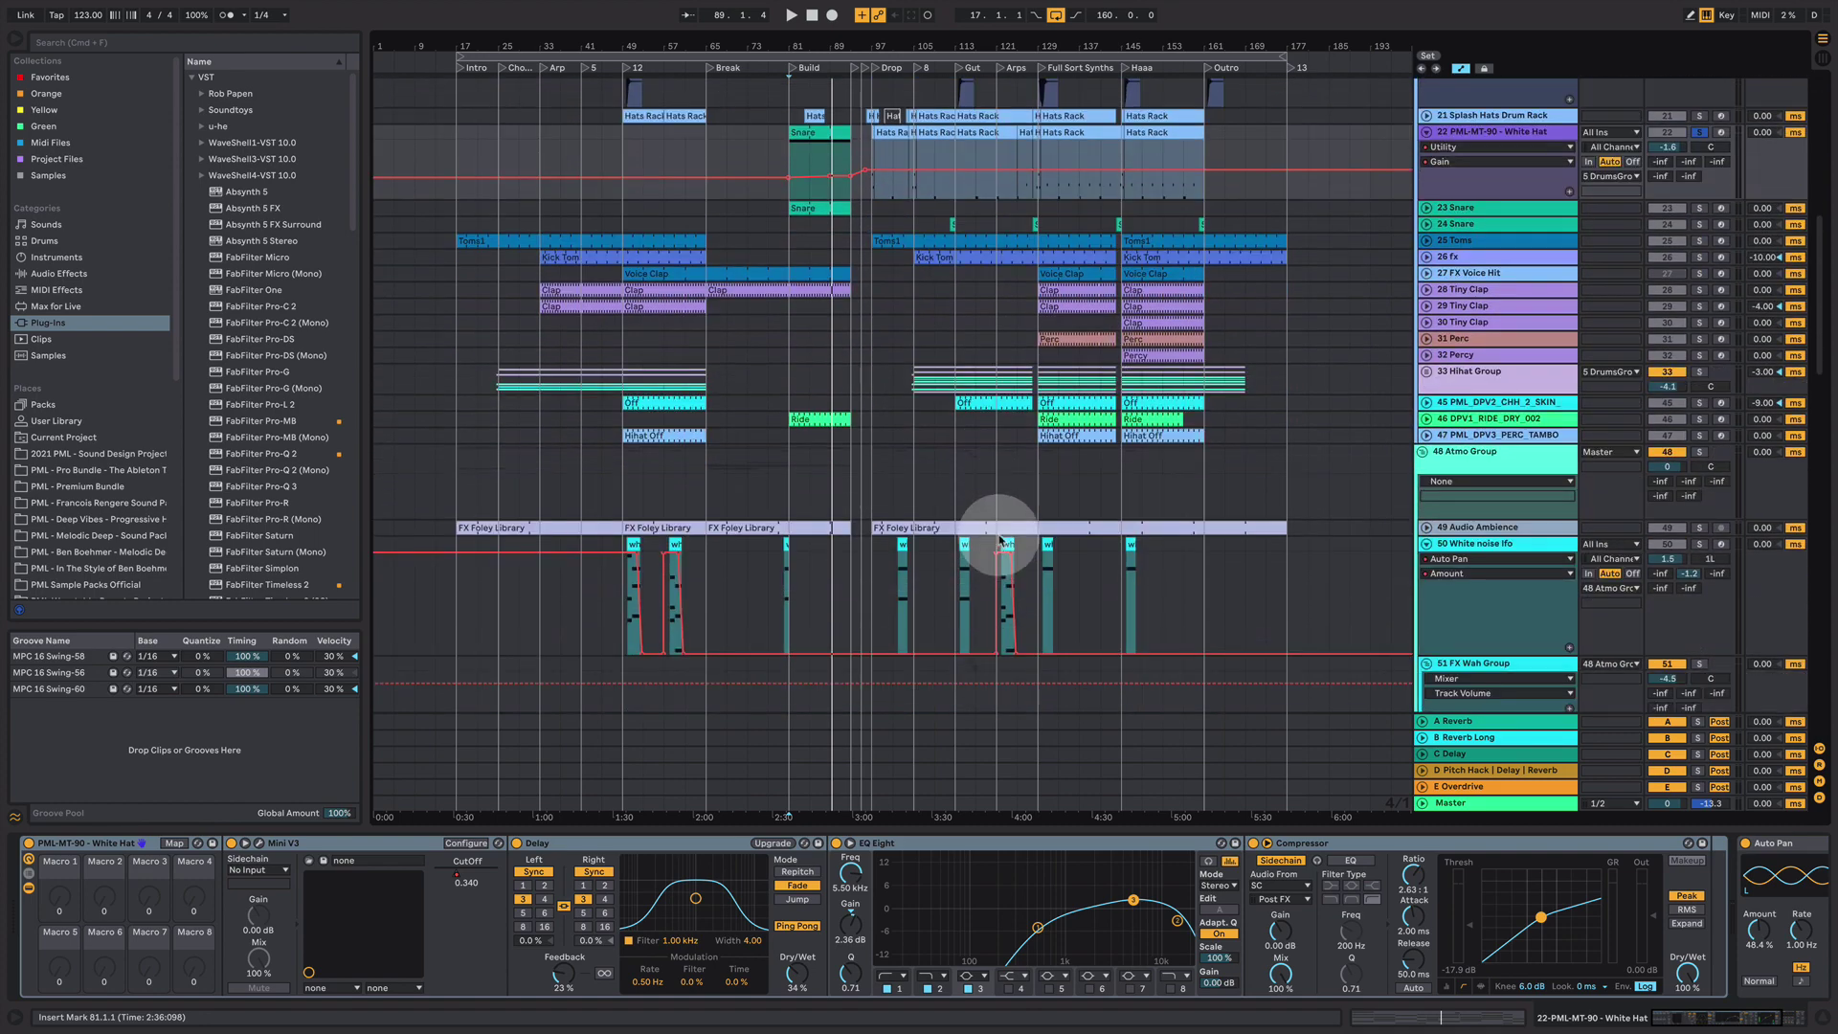
{"action": "scroll", "coordinate": [995, 543], "scroll_direction": "down", "scroll_amount": 12}
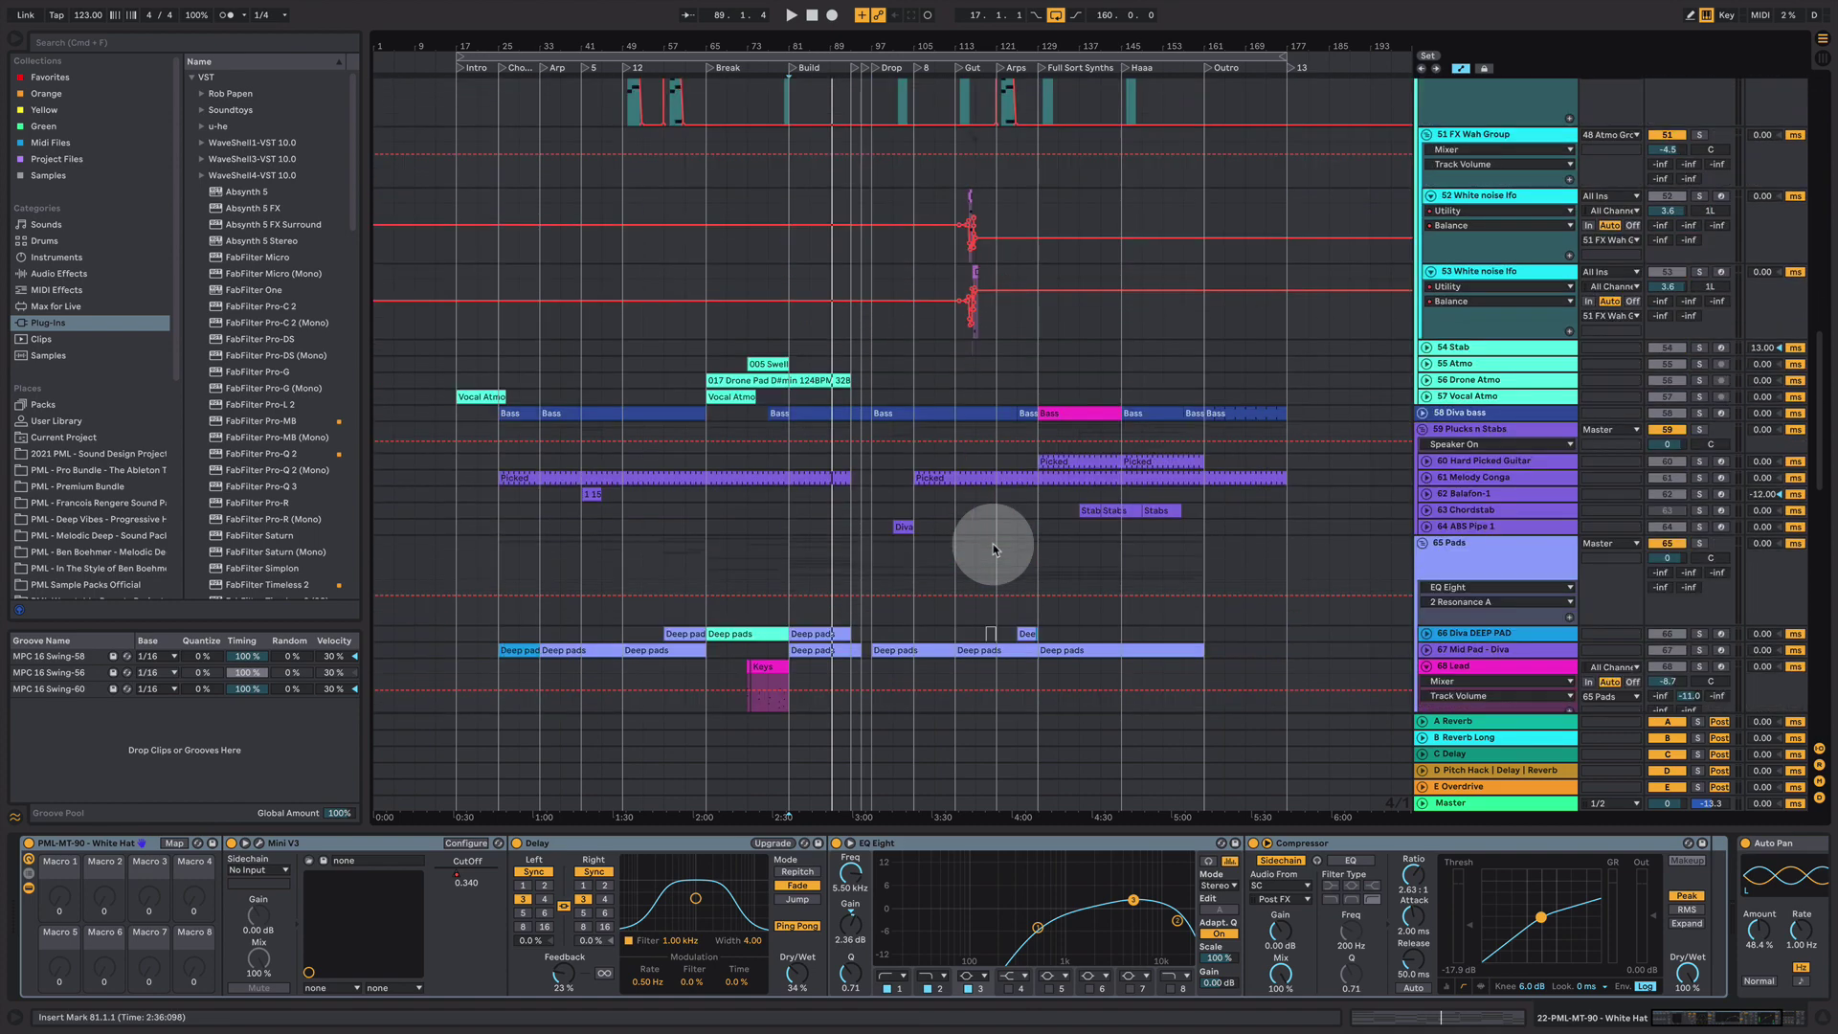
{"action": "scroll", "coordinate": [992, 550], "scroll_direction": "down", "scroll_amount": 15}
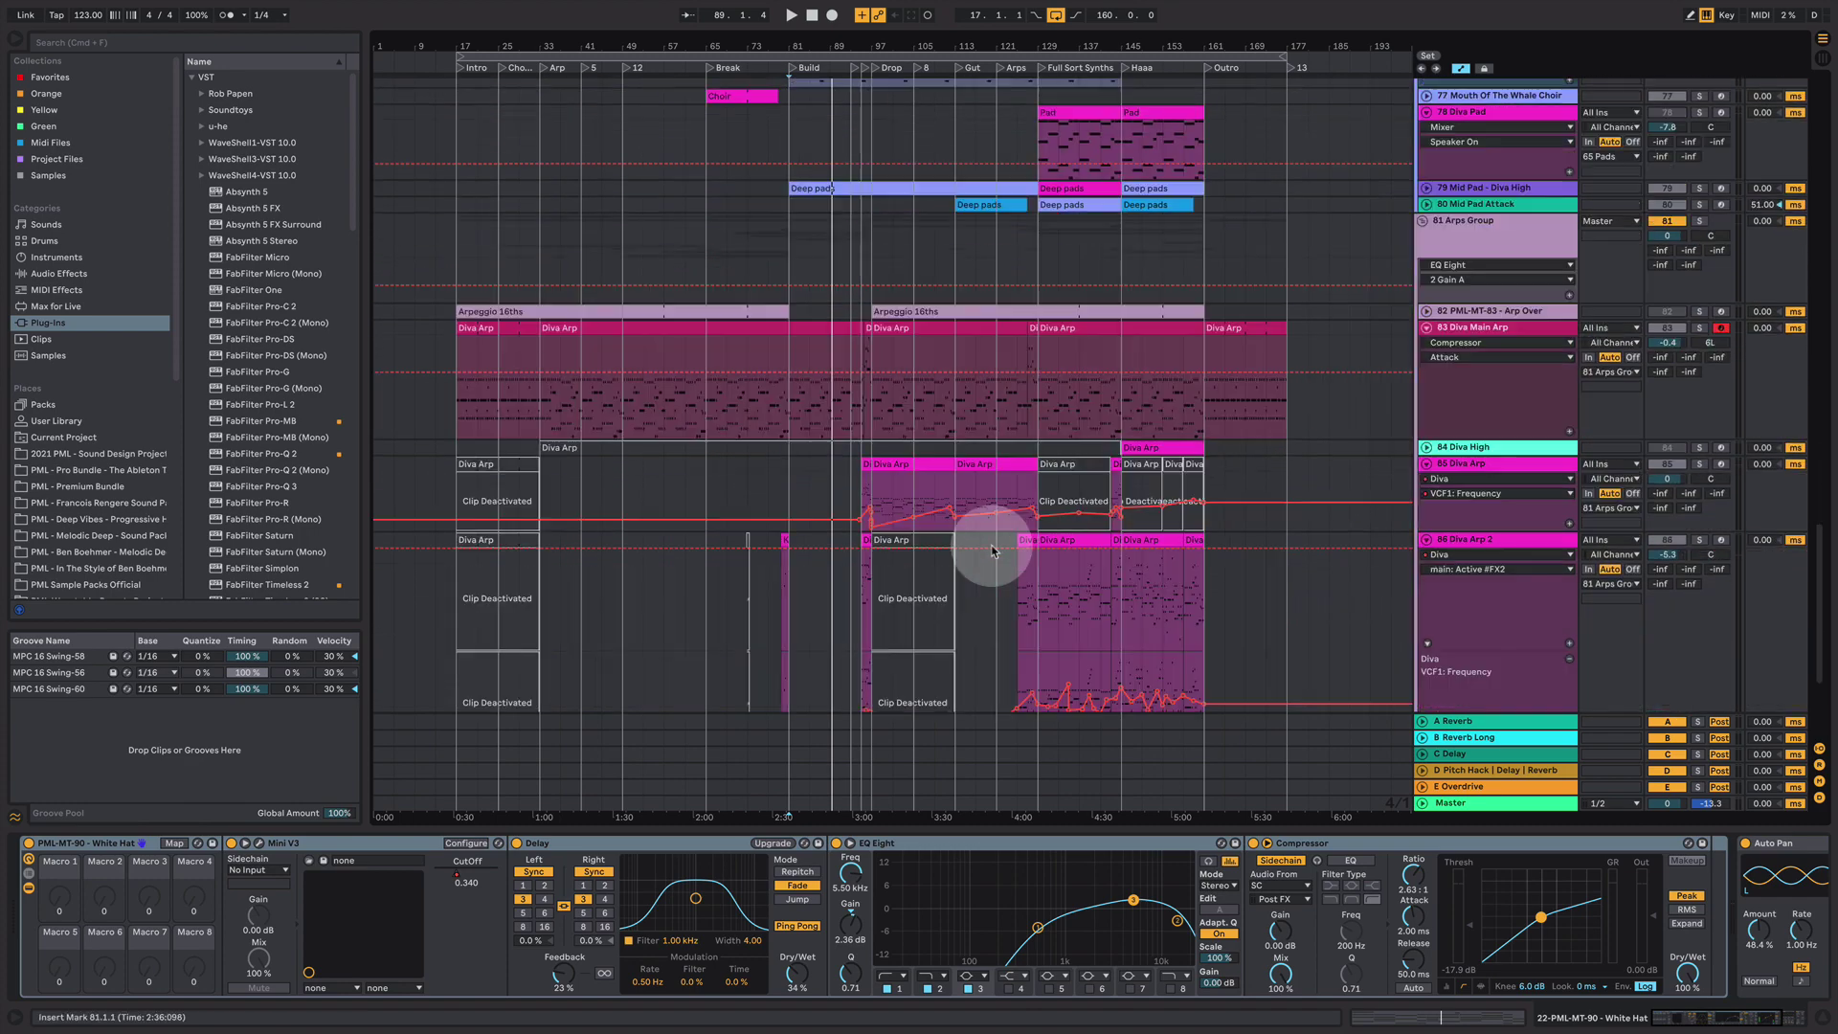
{"action": "scroll", "coordinate": [991, 549], "scroll_direction": "down", "scroll_amount": 4}
{"action": "scroll", "coordinate": [820, 492], "scroll_direction": "down", "scroll_amount": 1}
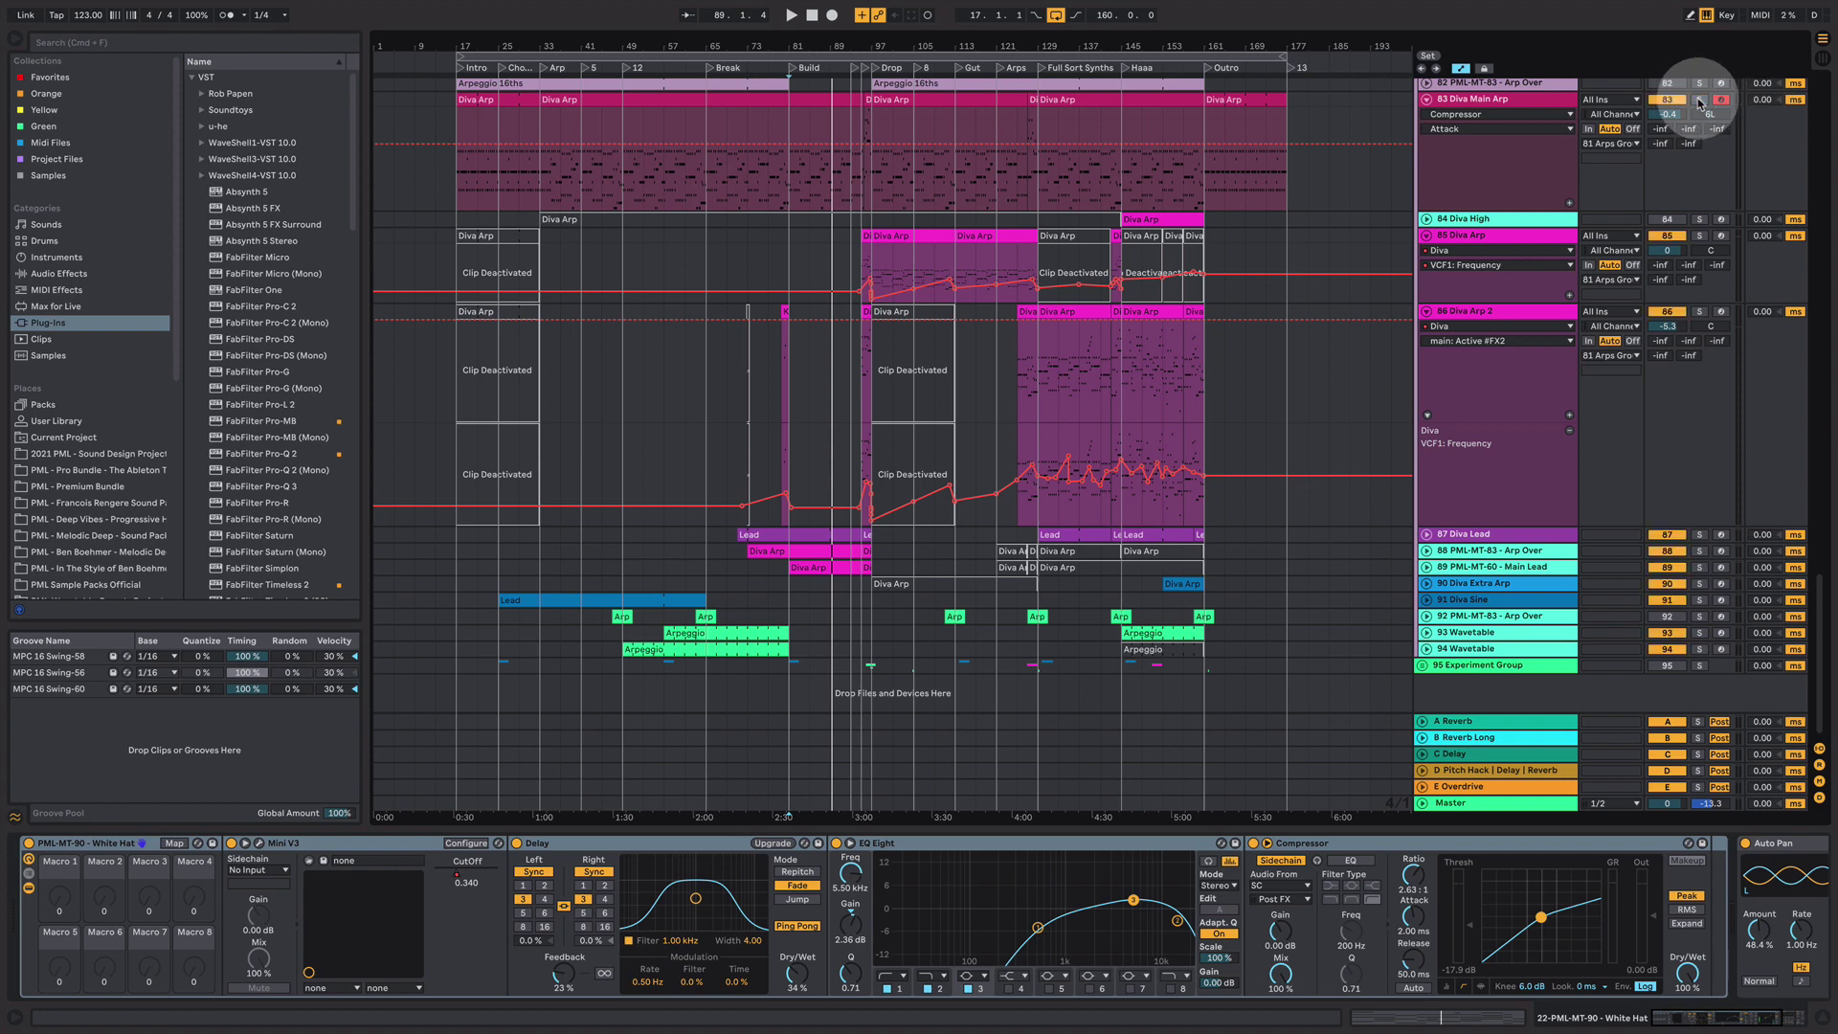
{"action": "left_click_drag", "start_coordinate": [823, 46], "coordinate": [823, 106]}
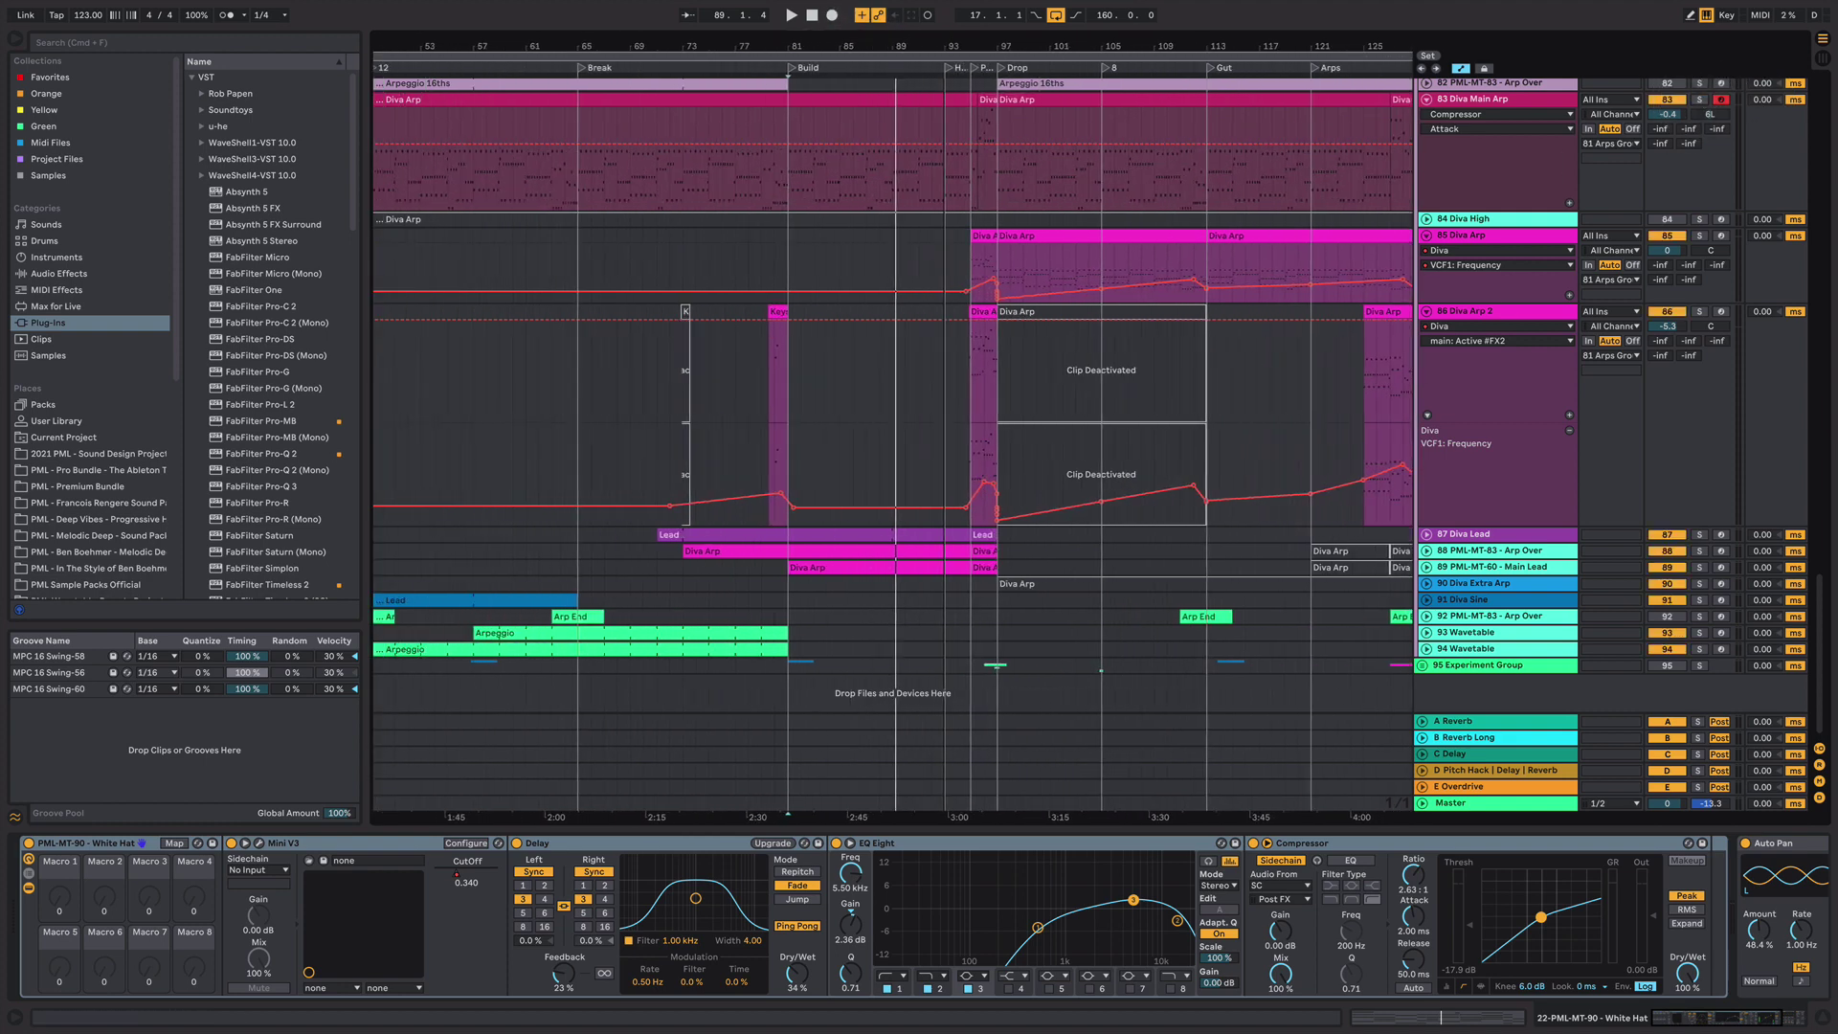
{"action": "left_click", "coordinate": [936, 552]}
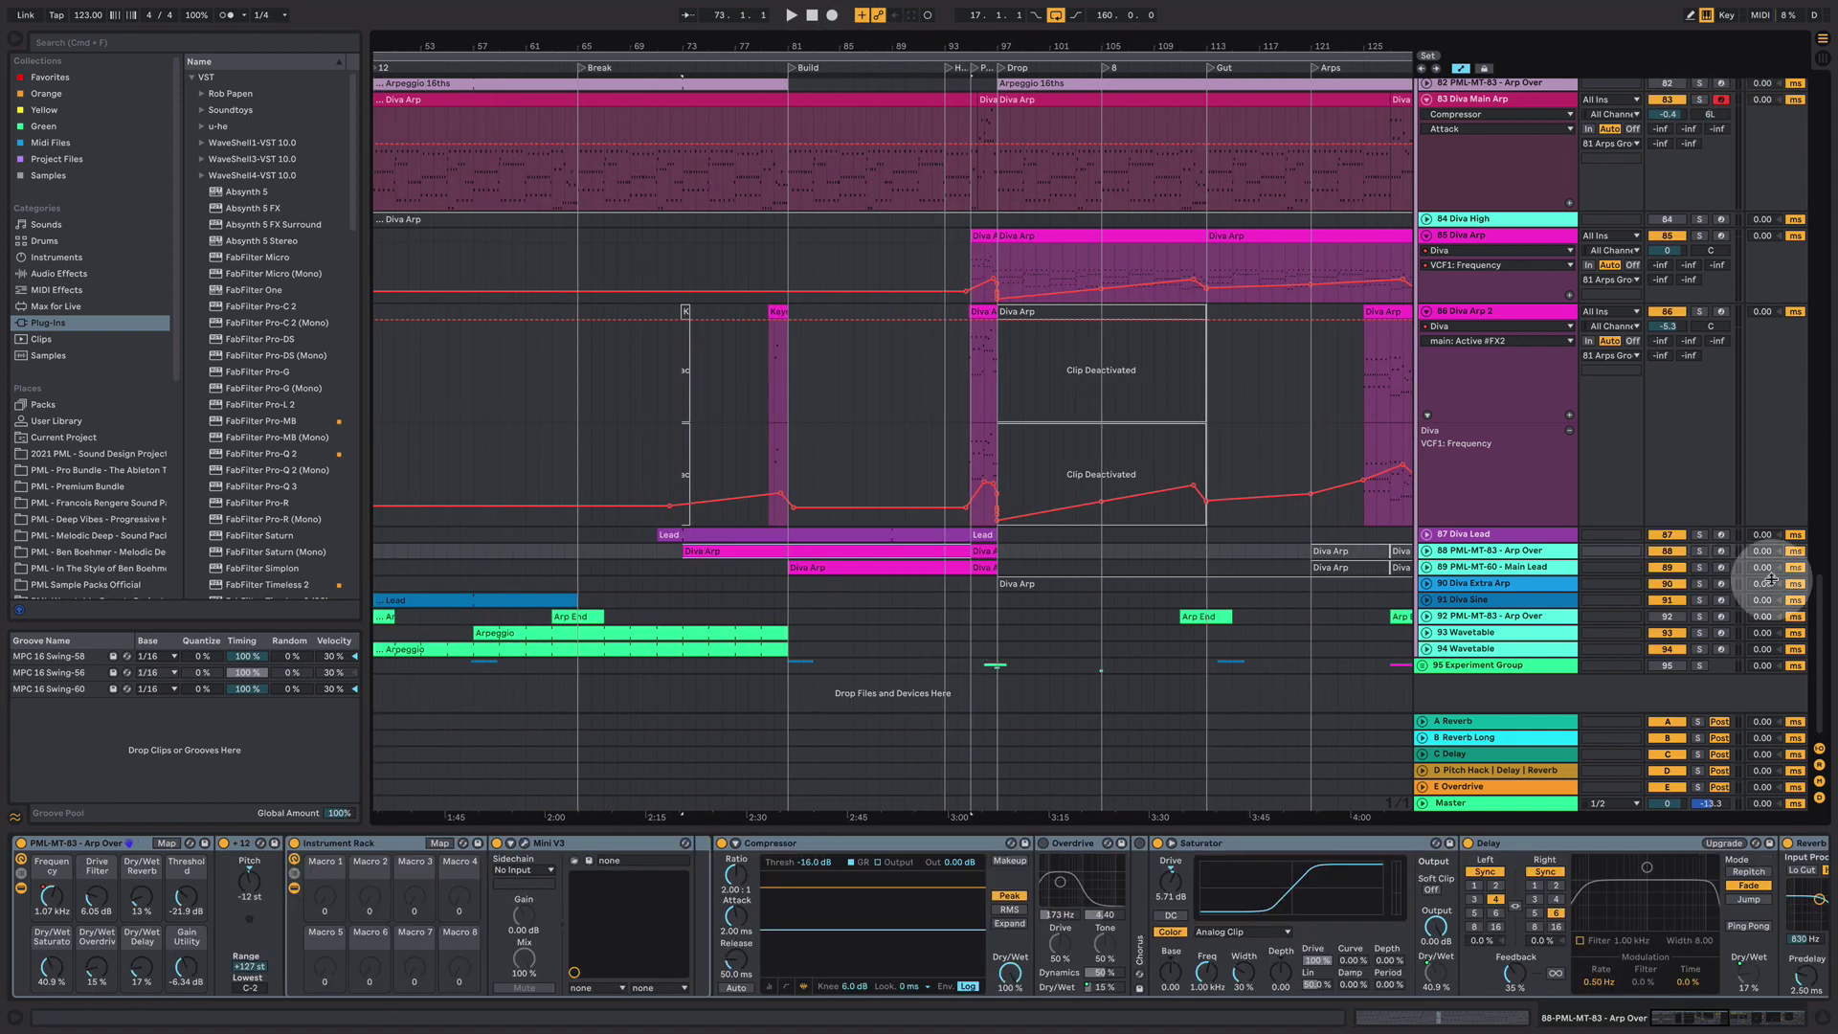
{"action": "left_click", "coordinate": [1700, 551]}
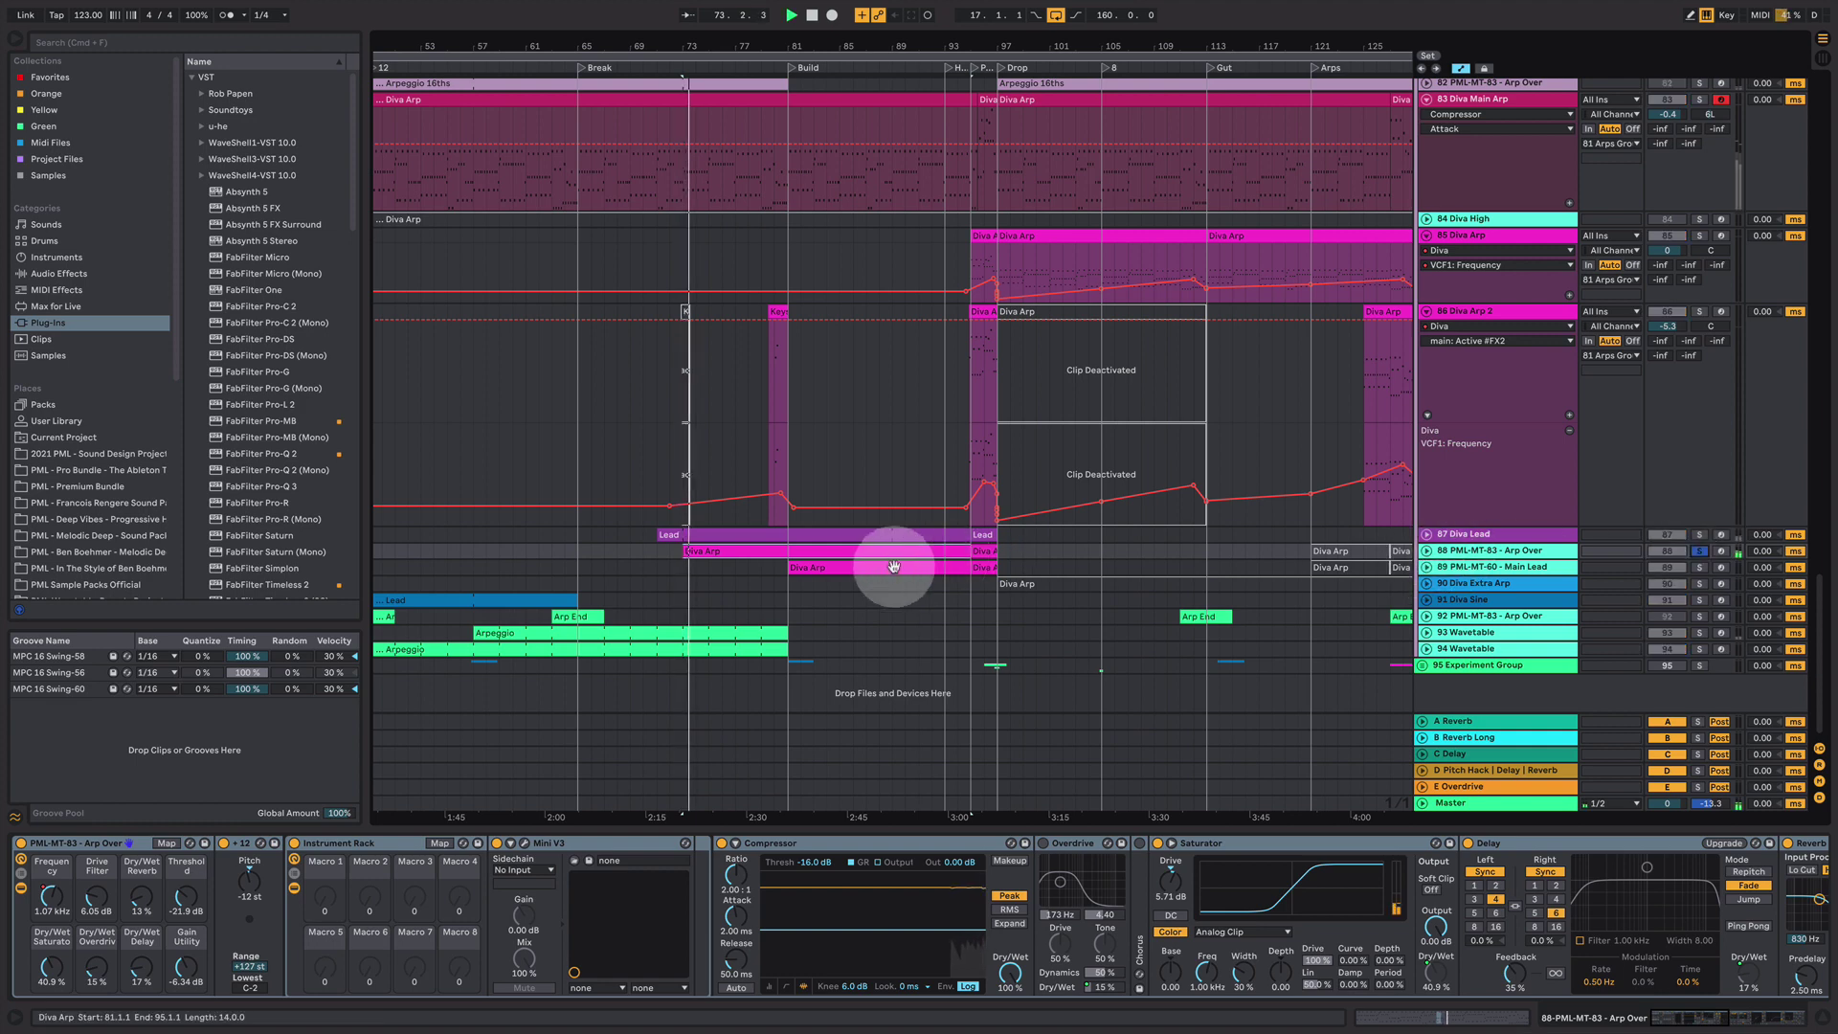
- Expand the soloed Arp Over track and raise Diva Arp 2's VCF1: Frequency while playing from bar 87
{"action": "left_click", "coordinate": [871, 443]}
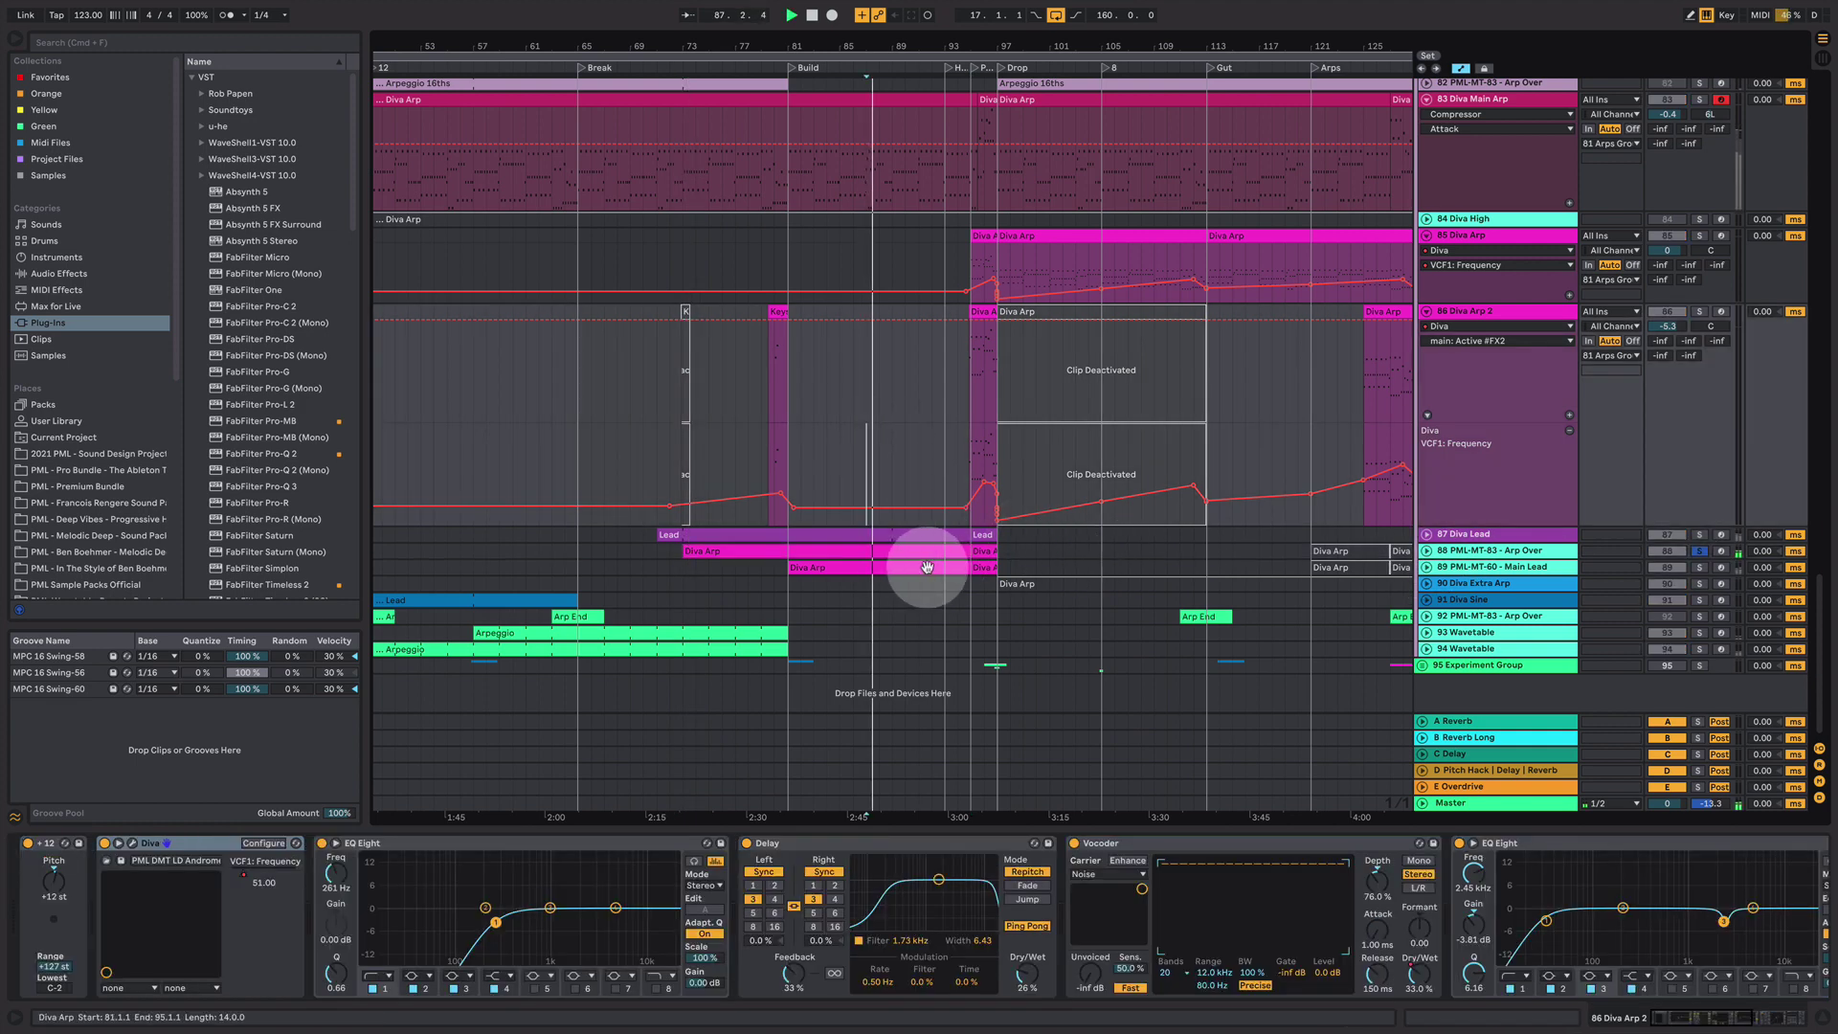
{"action": "left_click", "coordinate": [1425, 552]}
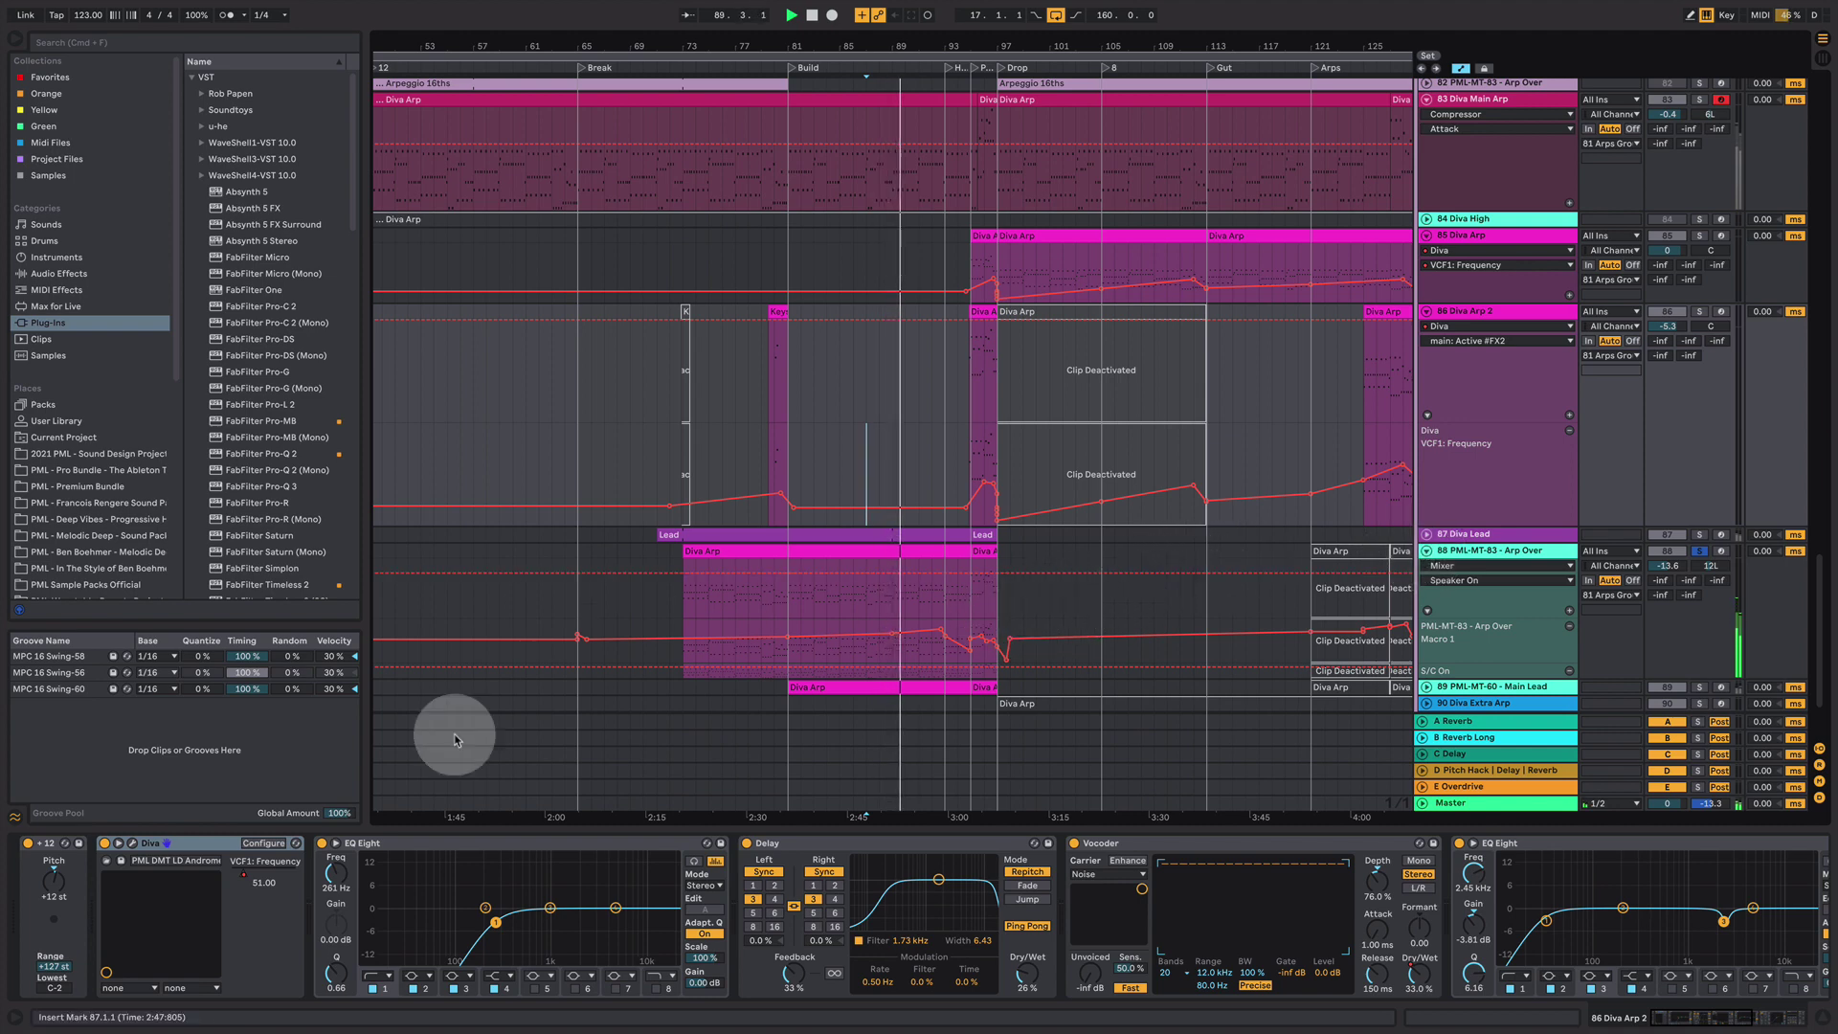
{"action": "mouse_move", "coordinate": [239, 876]}
{"action": "left_mouse_down"}
{"action": "mouse_move", "coordinate": [239, 857]}
{"action": "mouse_move", "coordinate": [259, 876]}
{"action": "left_mouse_up"}
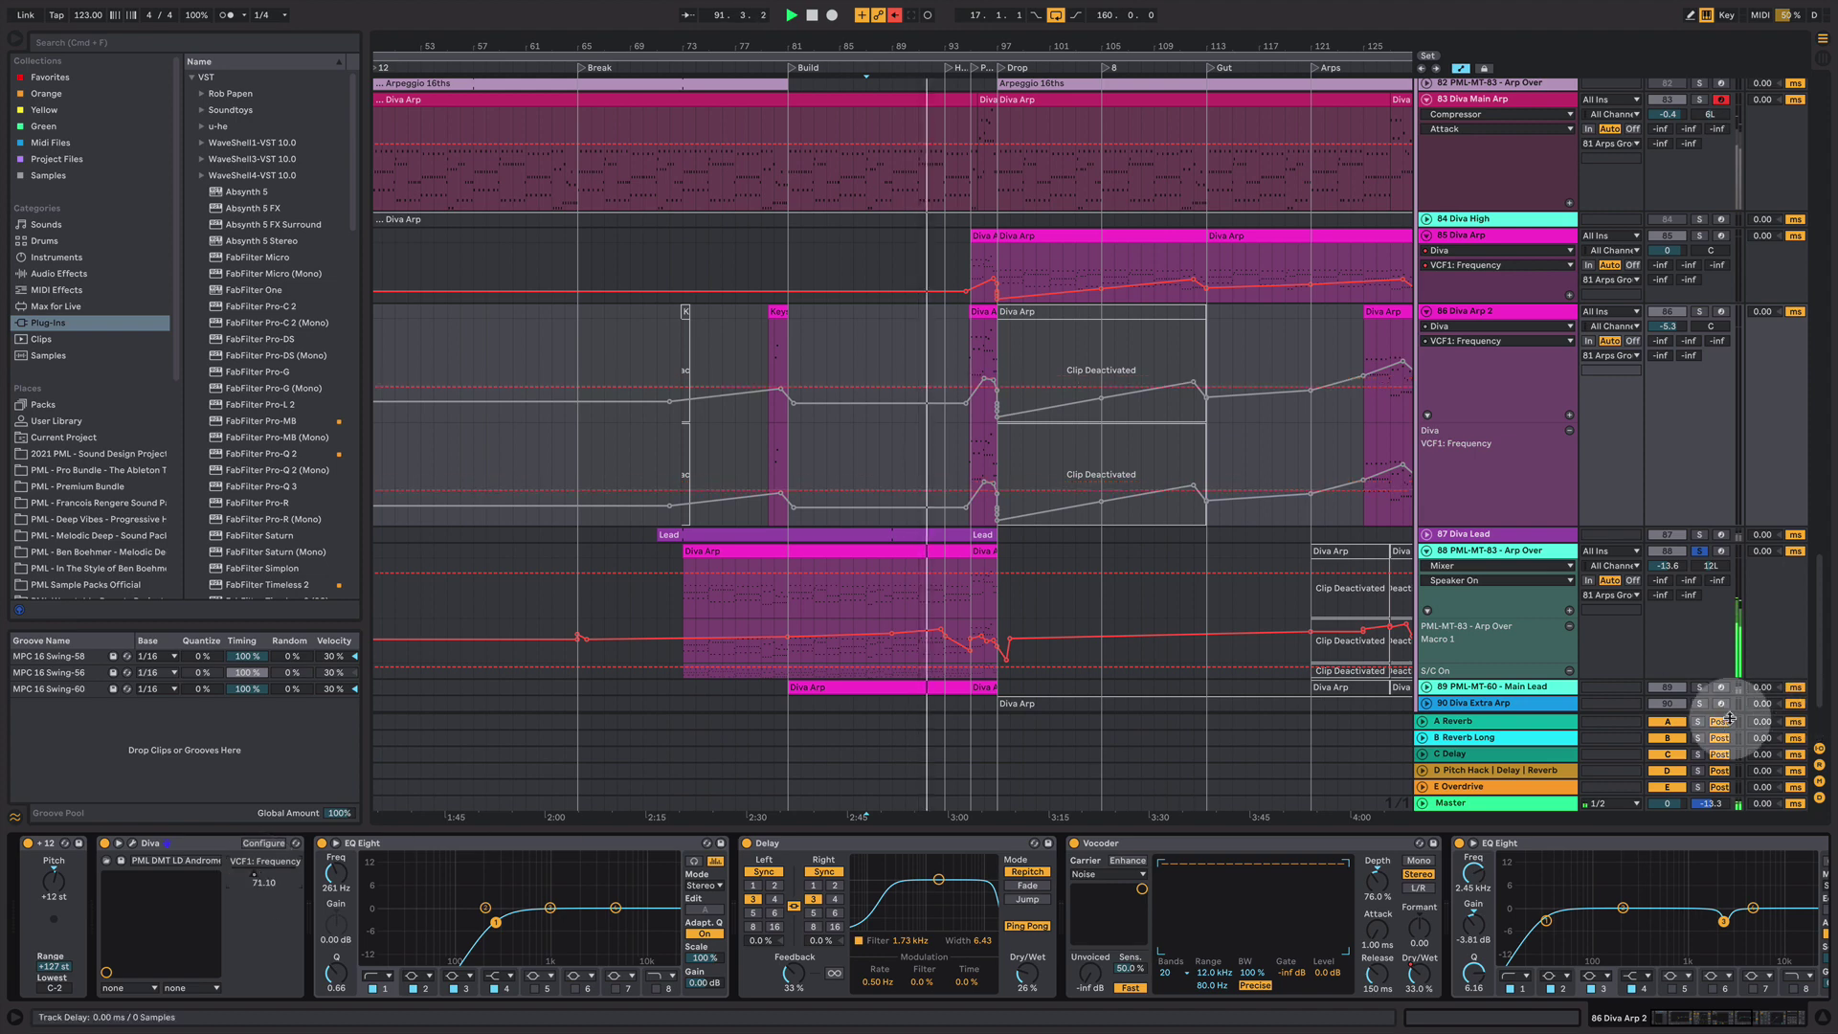
- Unfold the Mini V3 parameters on the Arp Over track, set CutOff to 0.466, and replay the arp from bar 87
{"action": "left_click", "coordinate": [1512, 551]}
{"action": "left_click", "coordinate": [510, 843]}
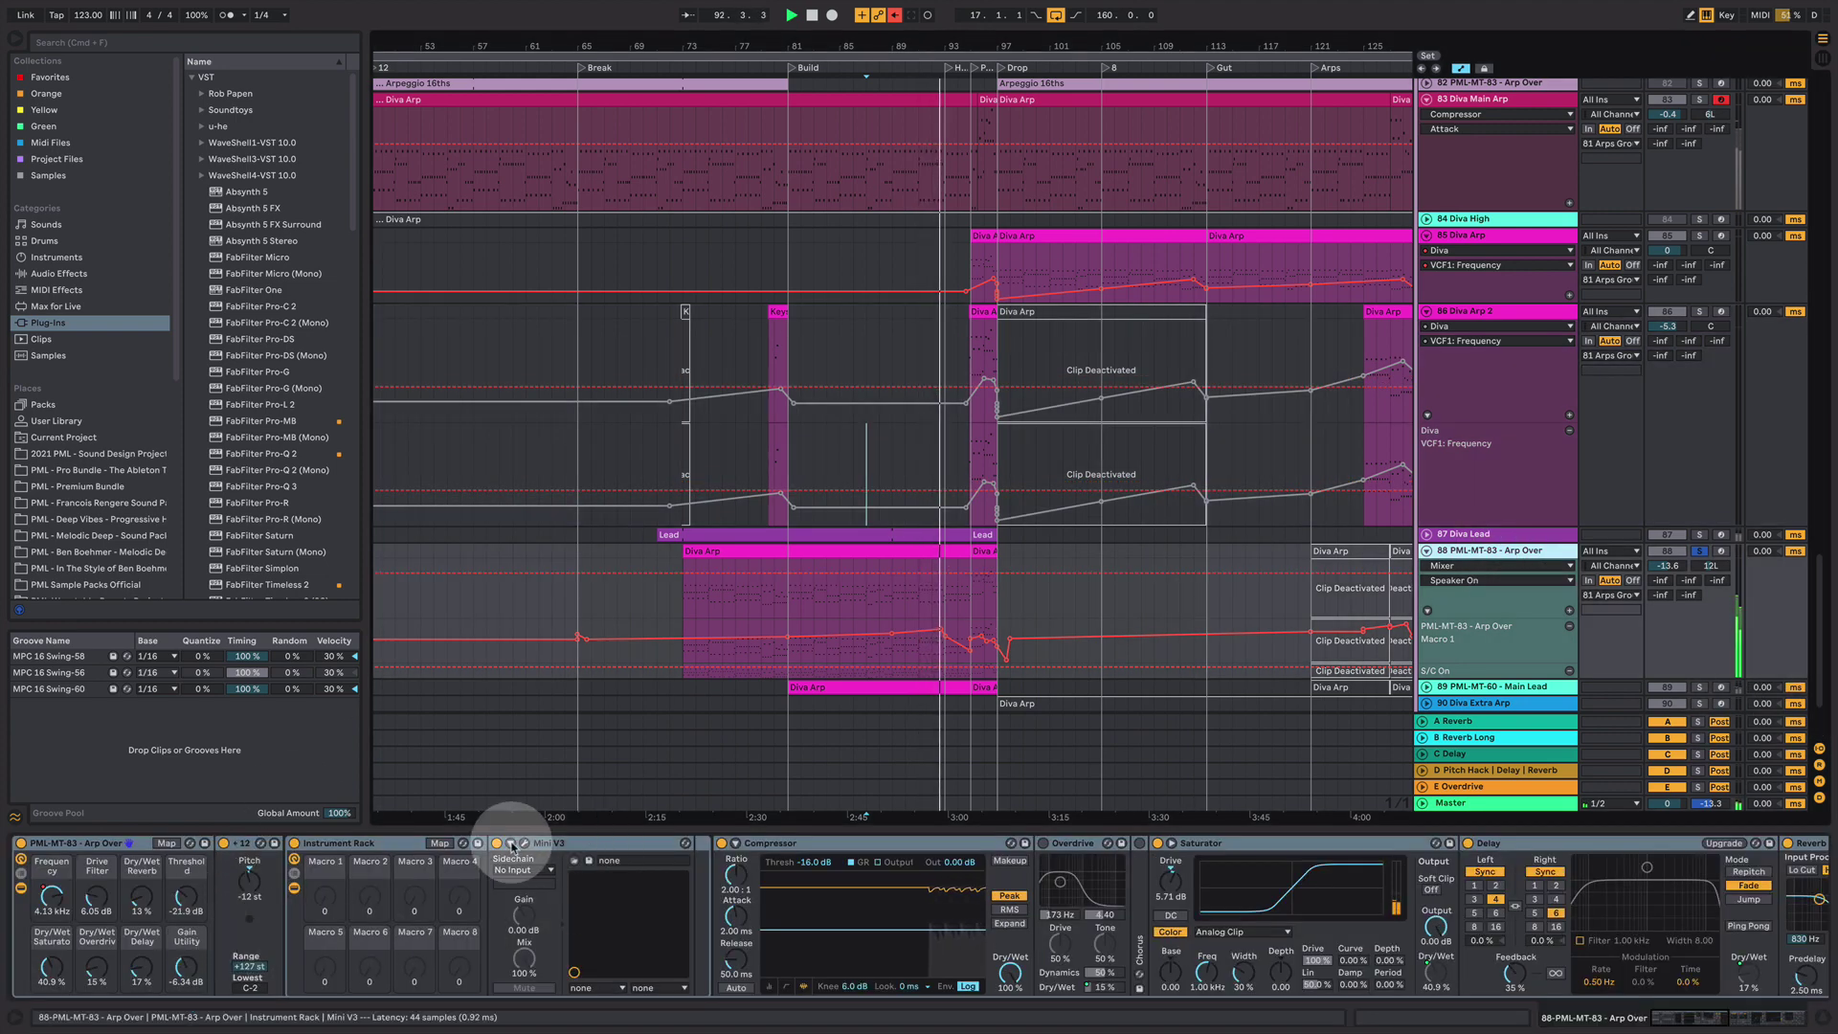
{"action": "left_click", "coordinate": [728, 879]}
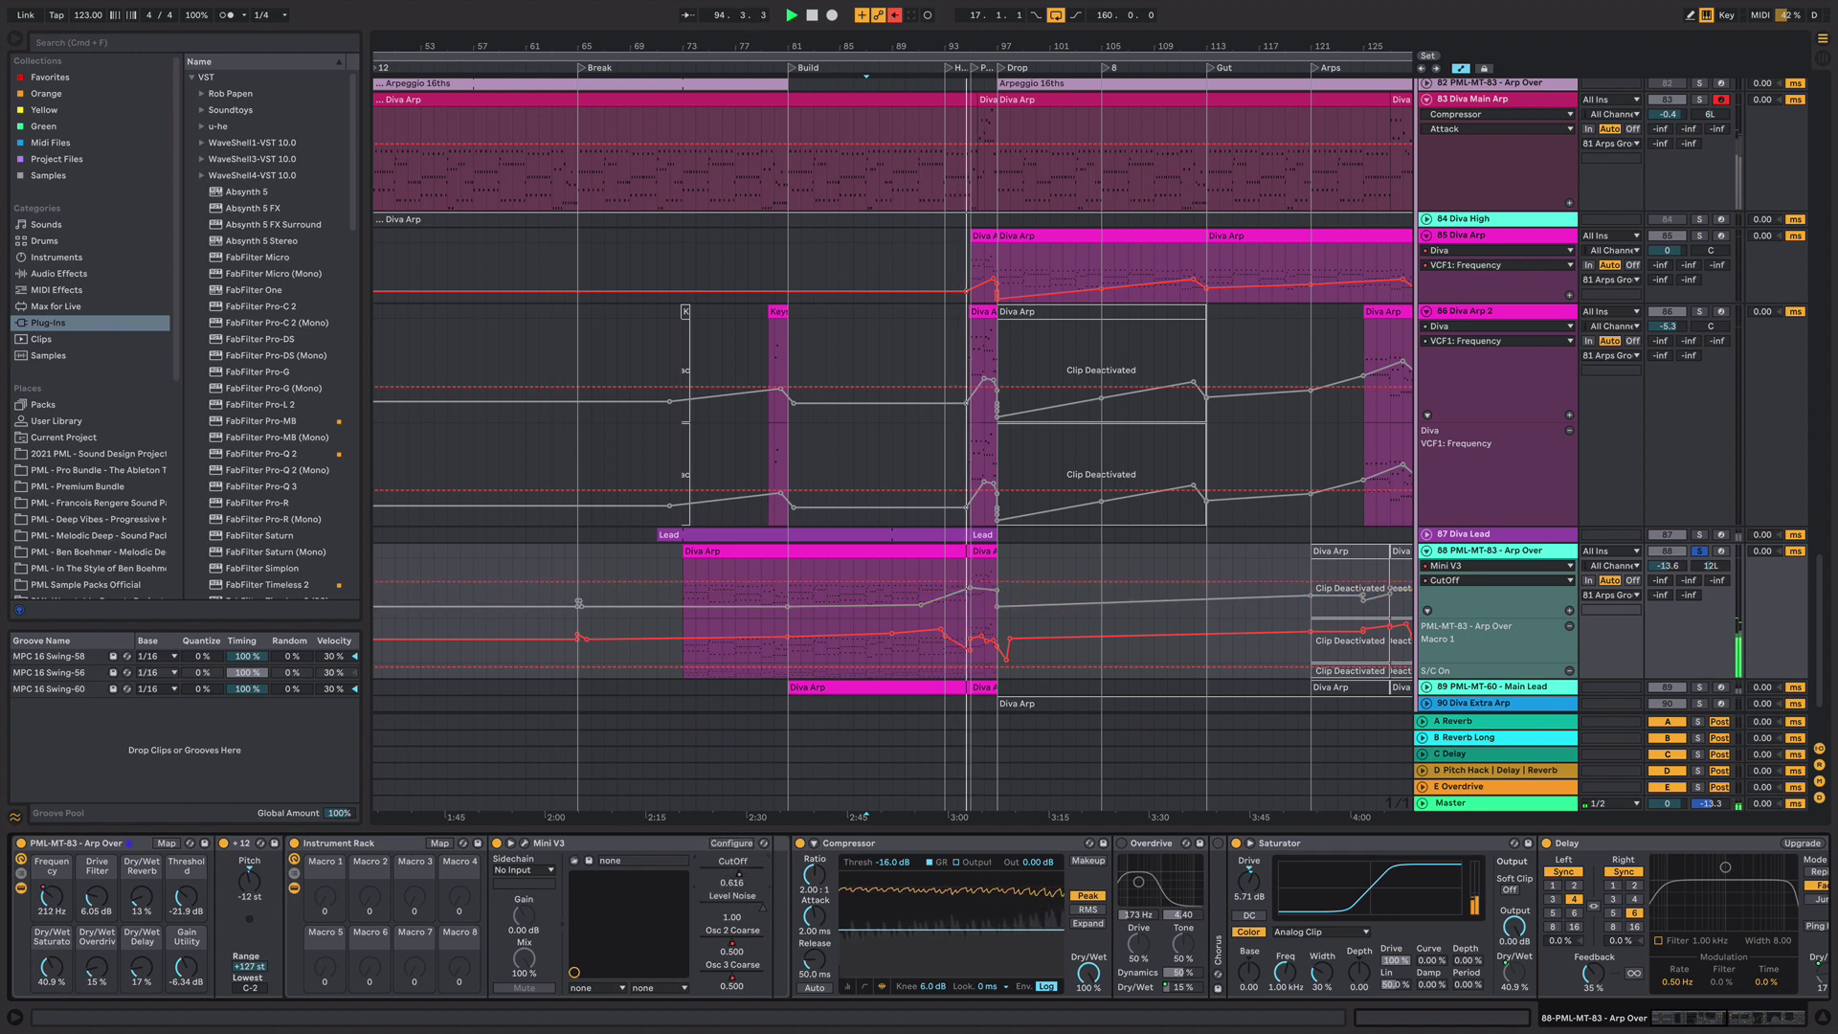
{"action": "key", "text": "space"}
{"action": "key", "text": "space"}
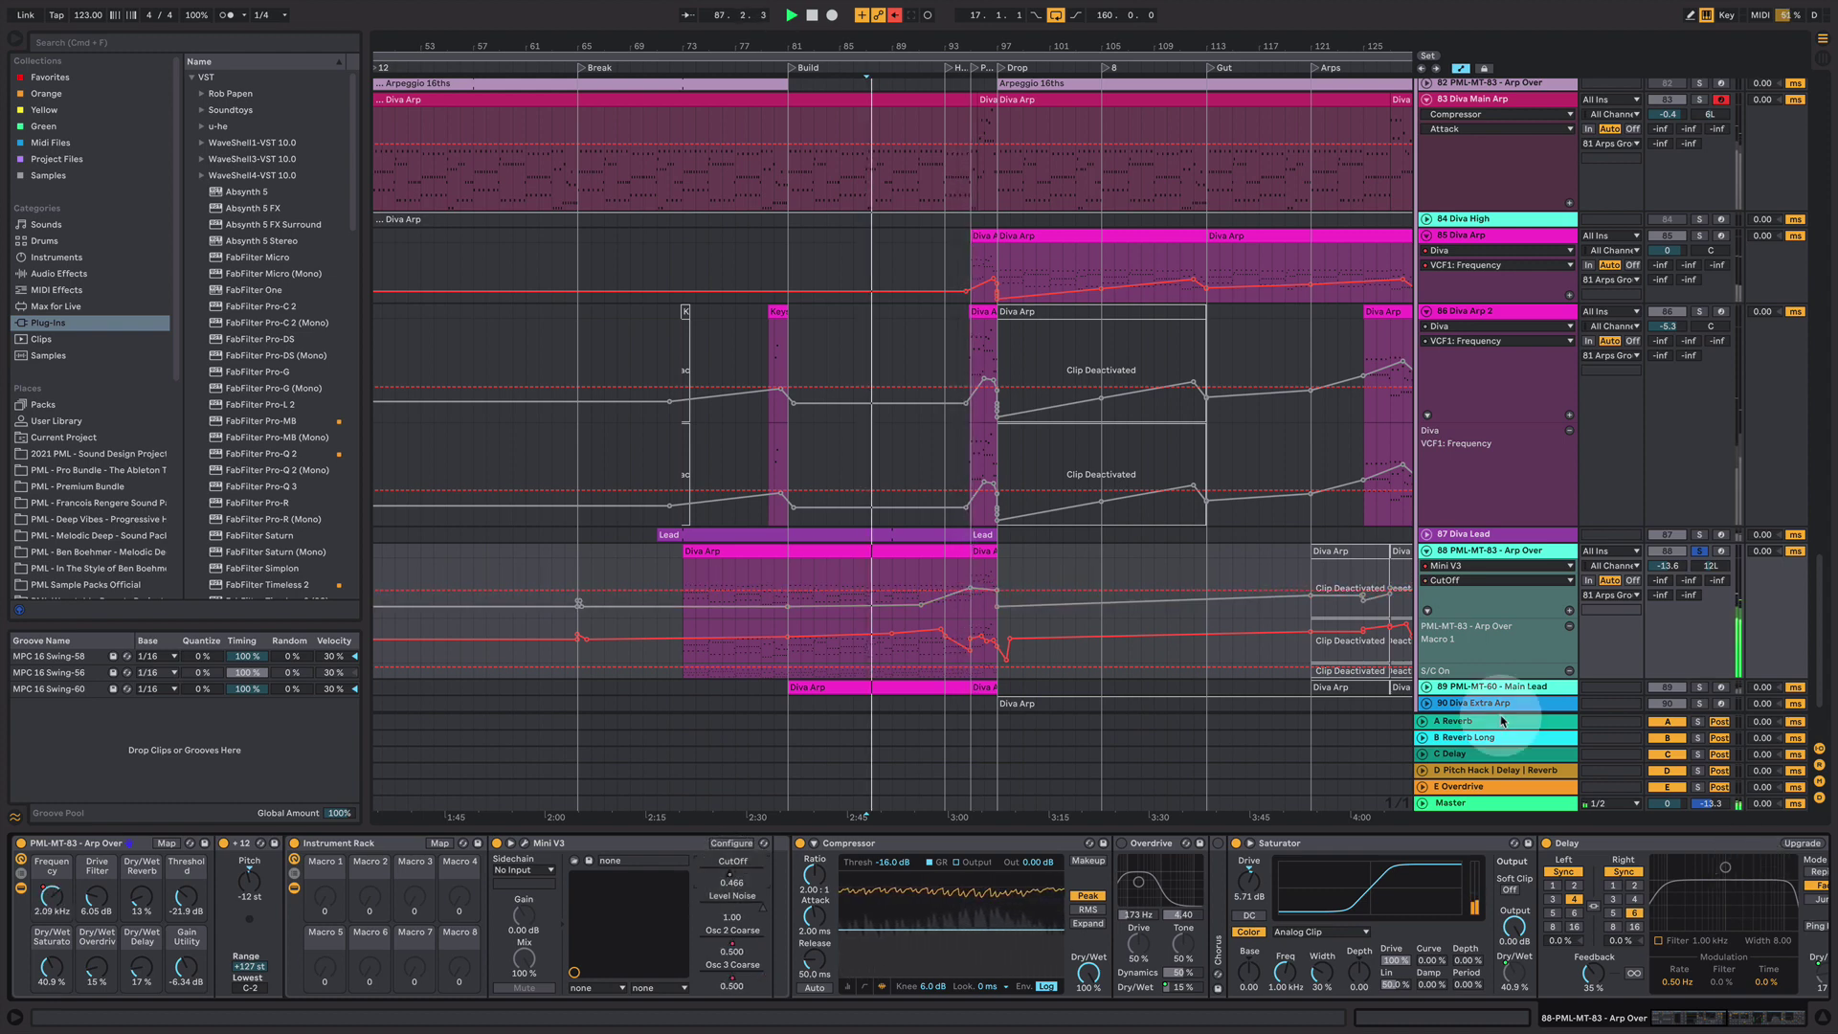
- Stop playback and show the end of the Arp Over device chain, with the Auto Filter and Utility
{"action": "key", "text": "space"}
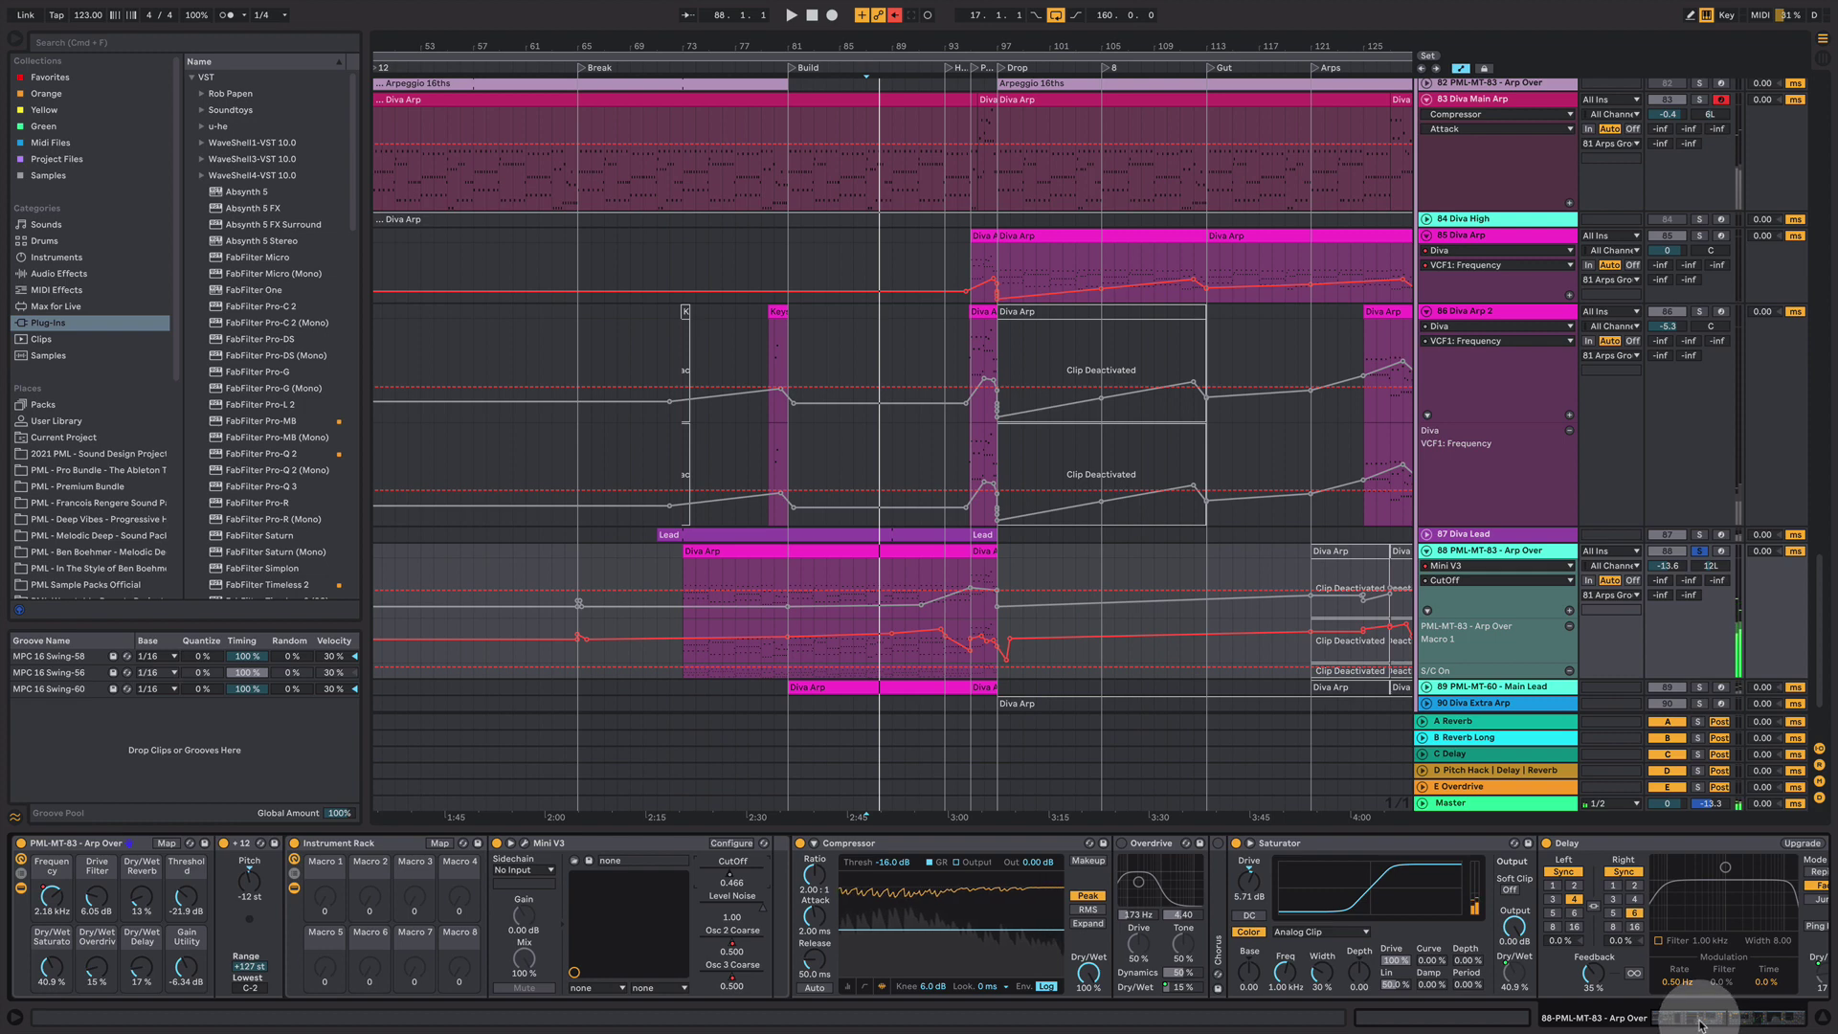
{"action": "left_click", "coordinate": [1699, 1022]}
{"action": "left_click", "coordinate": [1548, 909]}
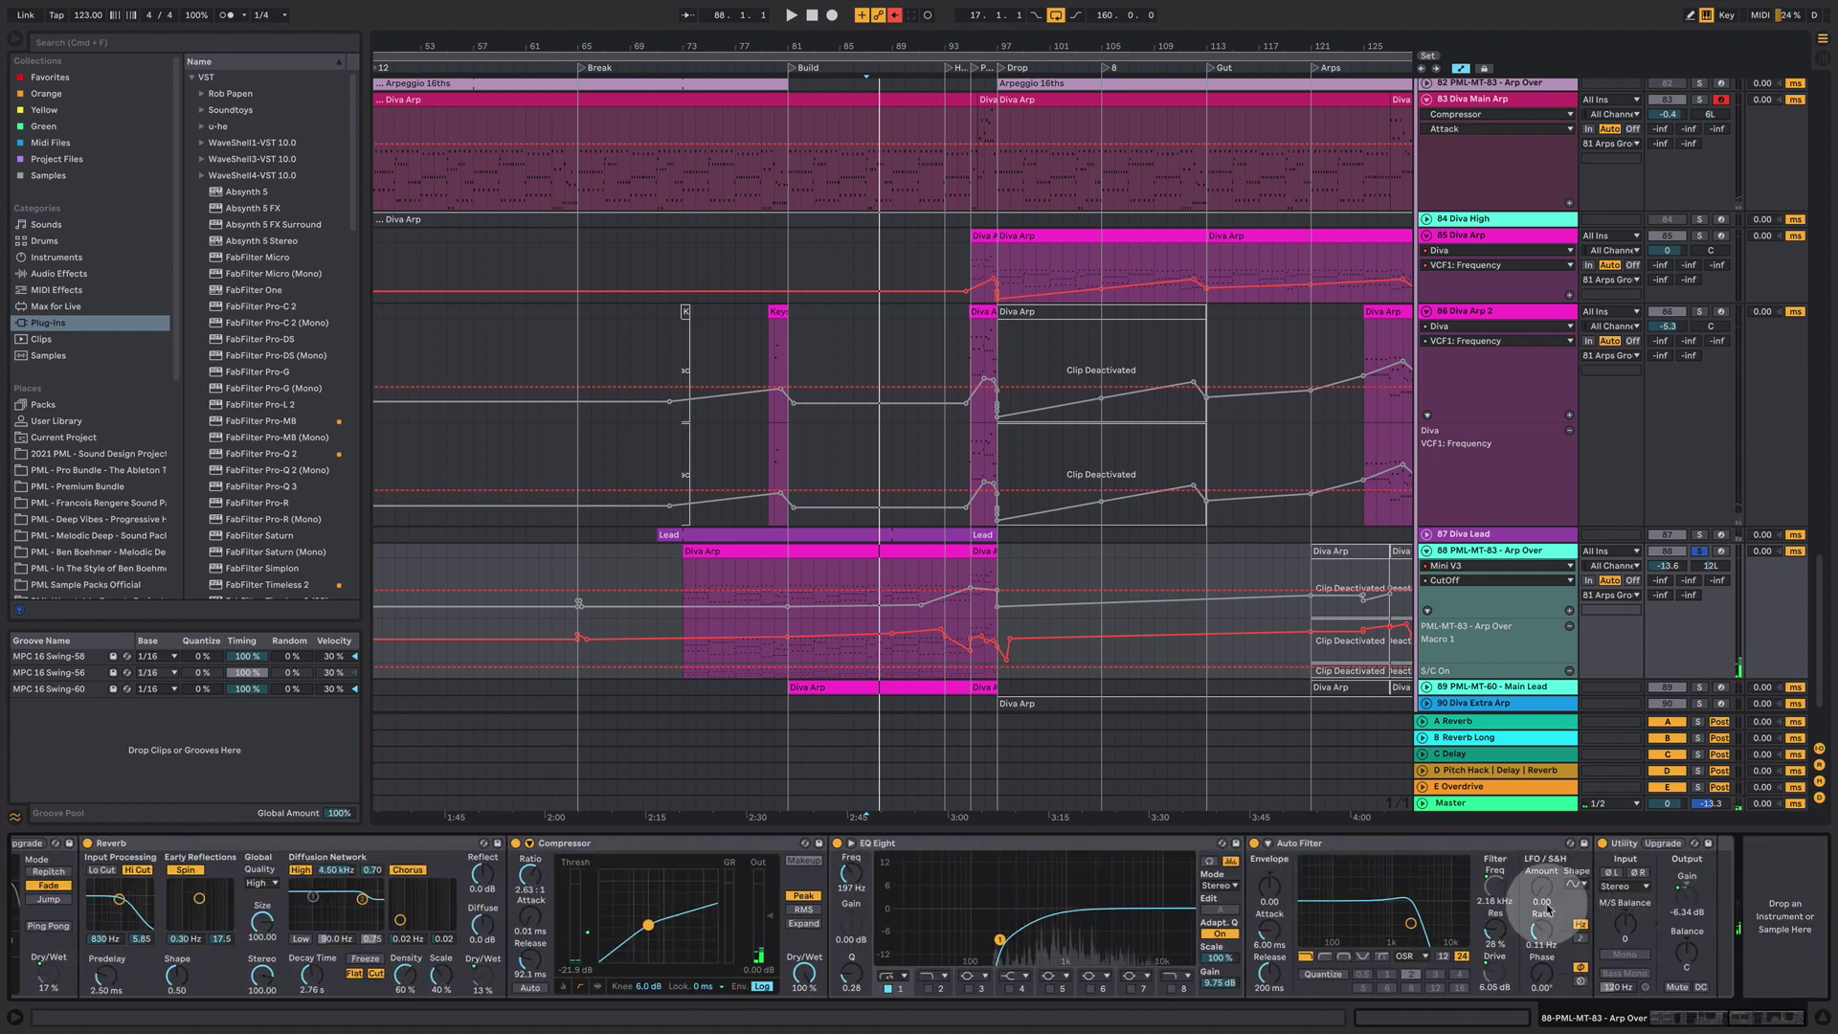
- Bypass the Auto Filter on the Arp Over track and play the arp from bar 87 without it
{"action": "left_click", "coordinate": [1422, 916]}
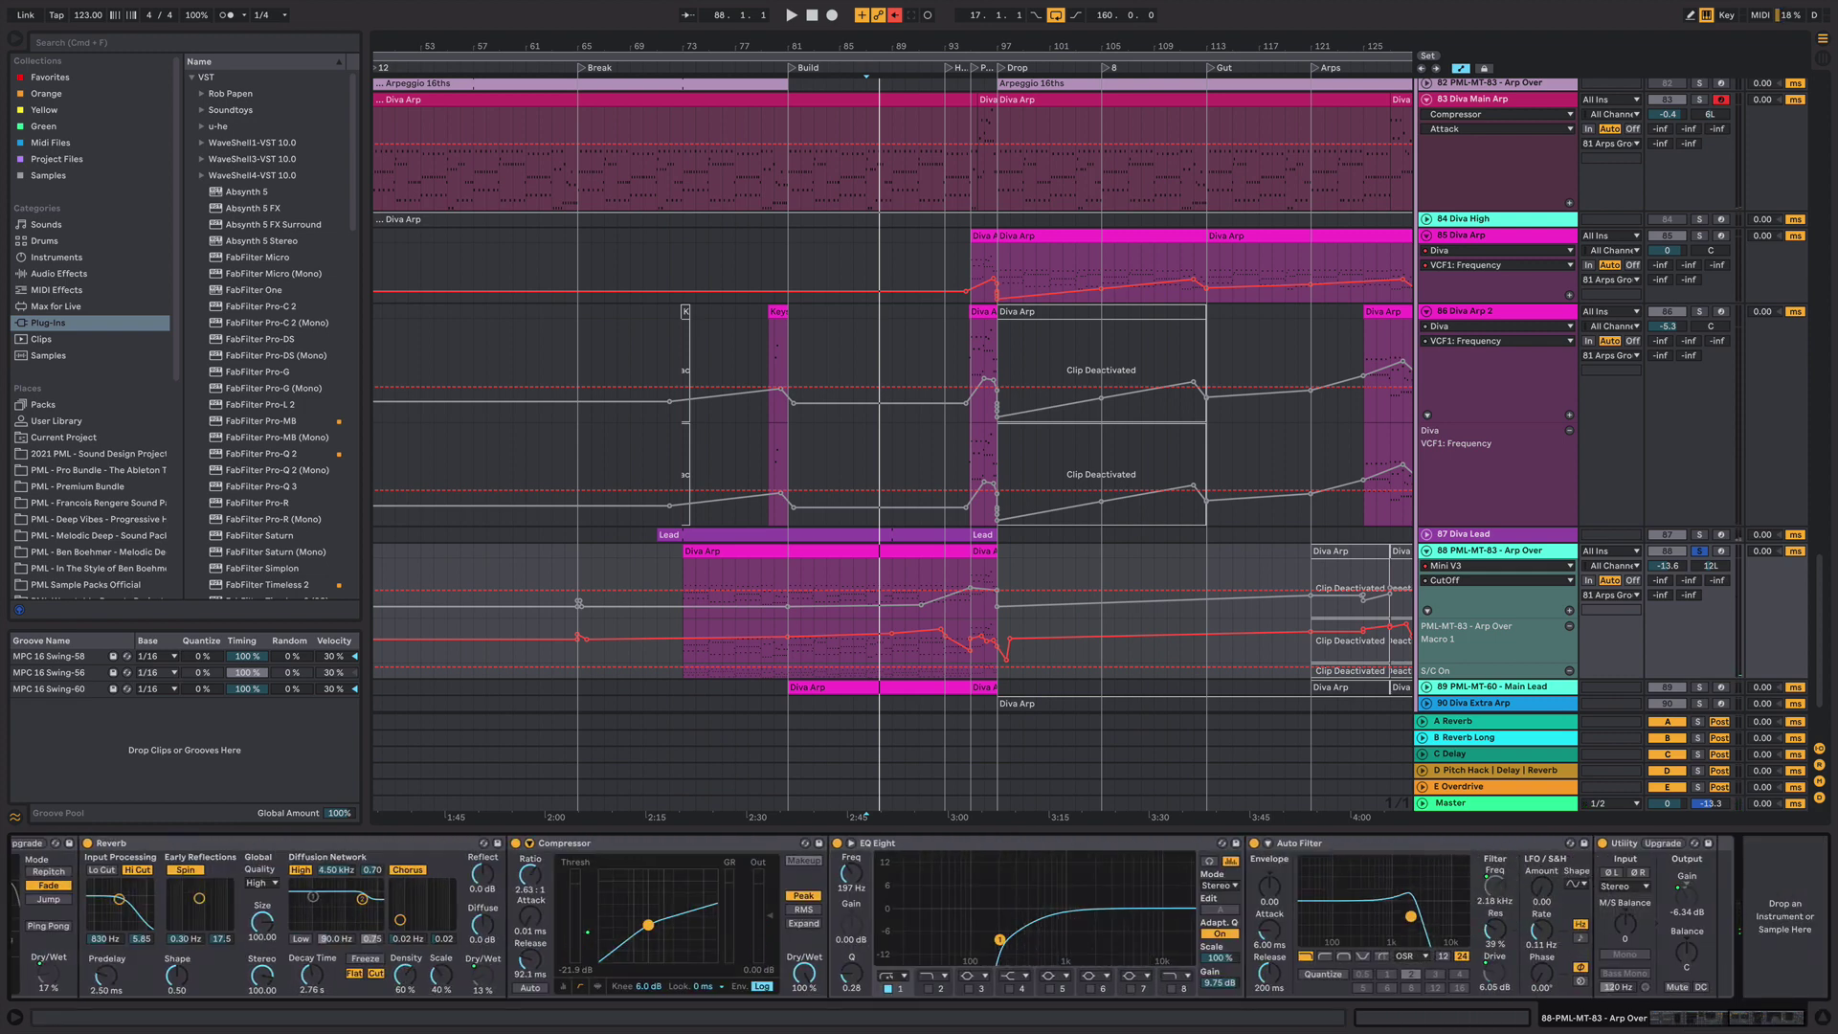
{"action": "left_click", "coordinate": [1254, 843]}
{"action": "key", "text": "space"}
{"action": "left_click", "coordinate": [1279, 612]}
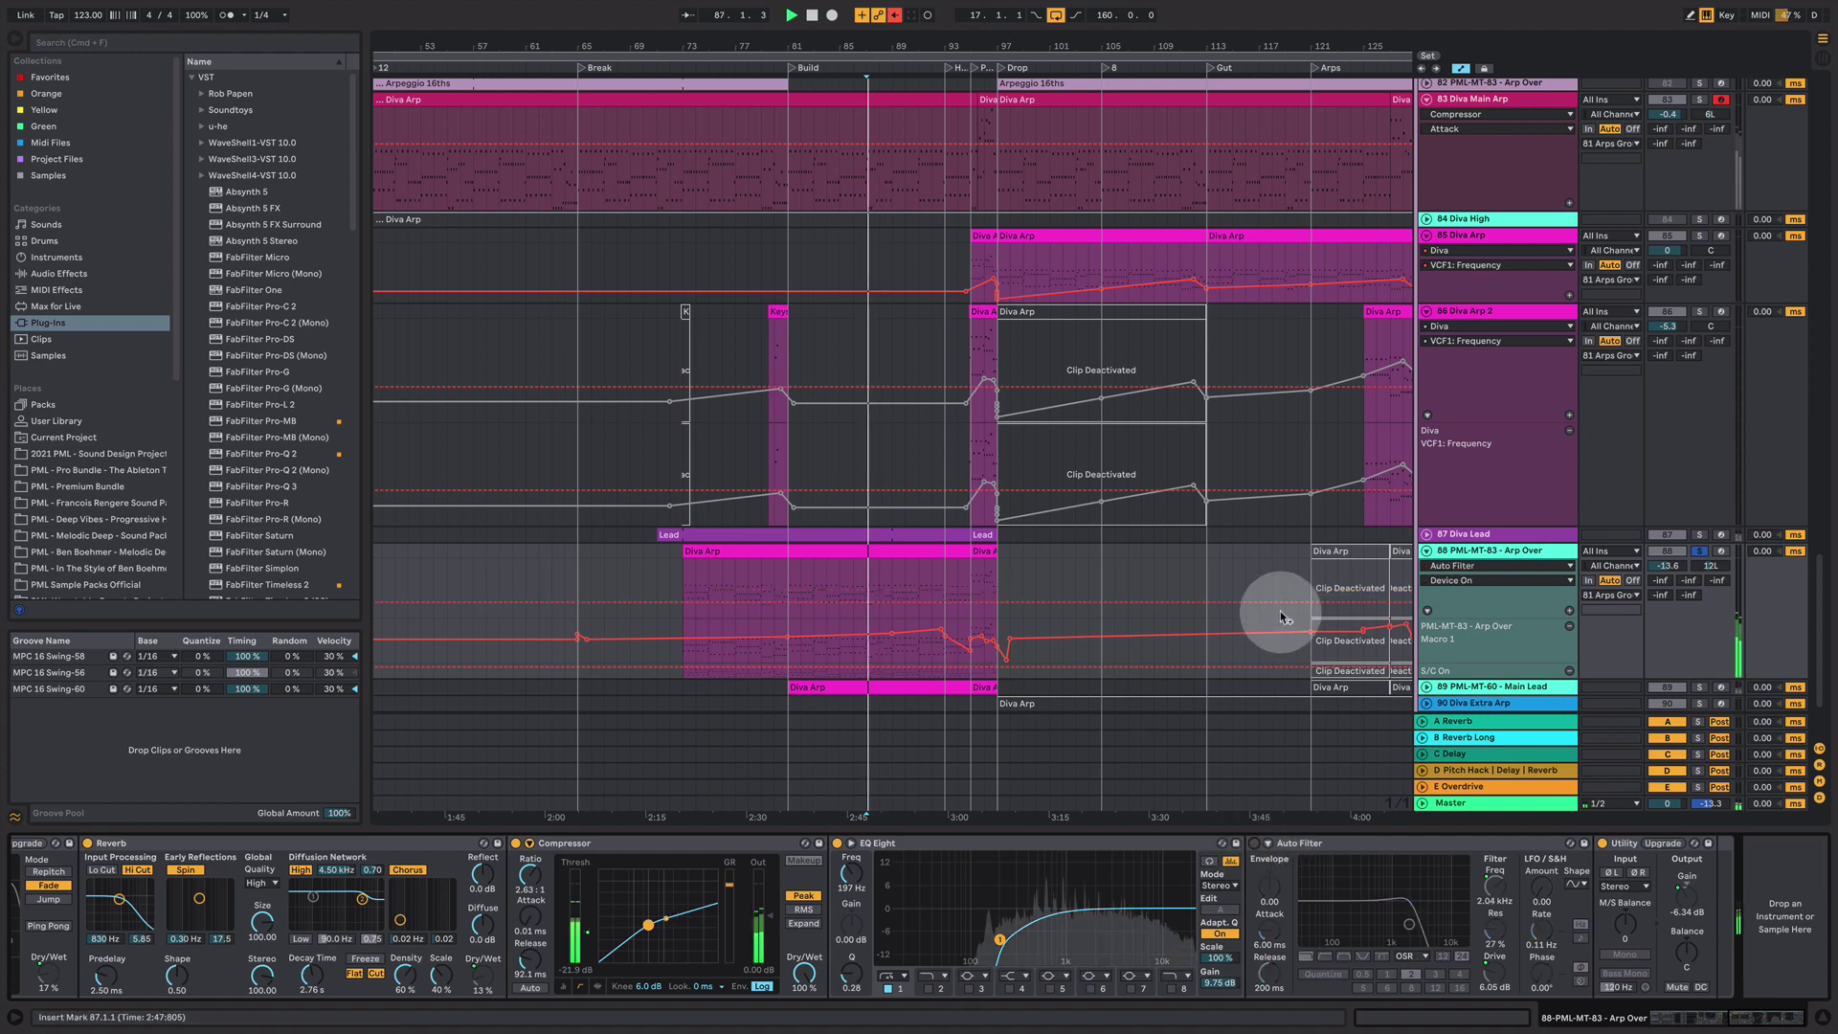
{"action": "left_click", "coordinate": [1505, 534]}
{"action": "scroll", "coordinate": [862, 919], "scroll_direction": "left", "scroll_amount": 10}
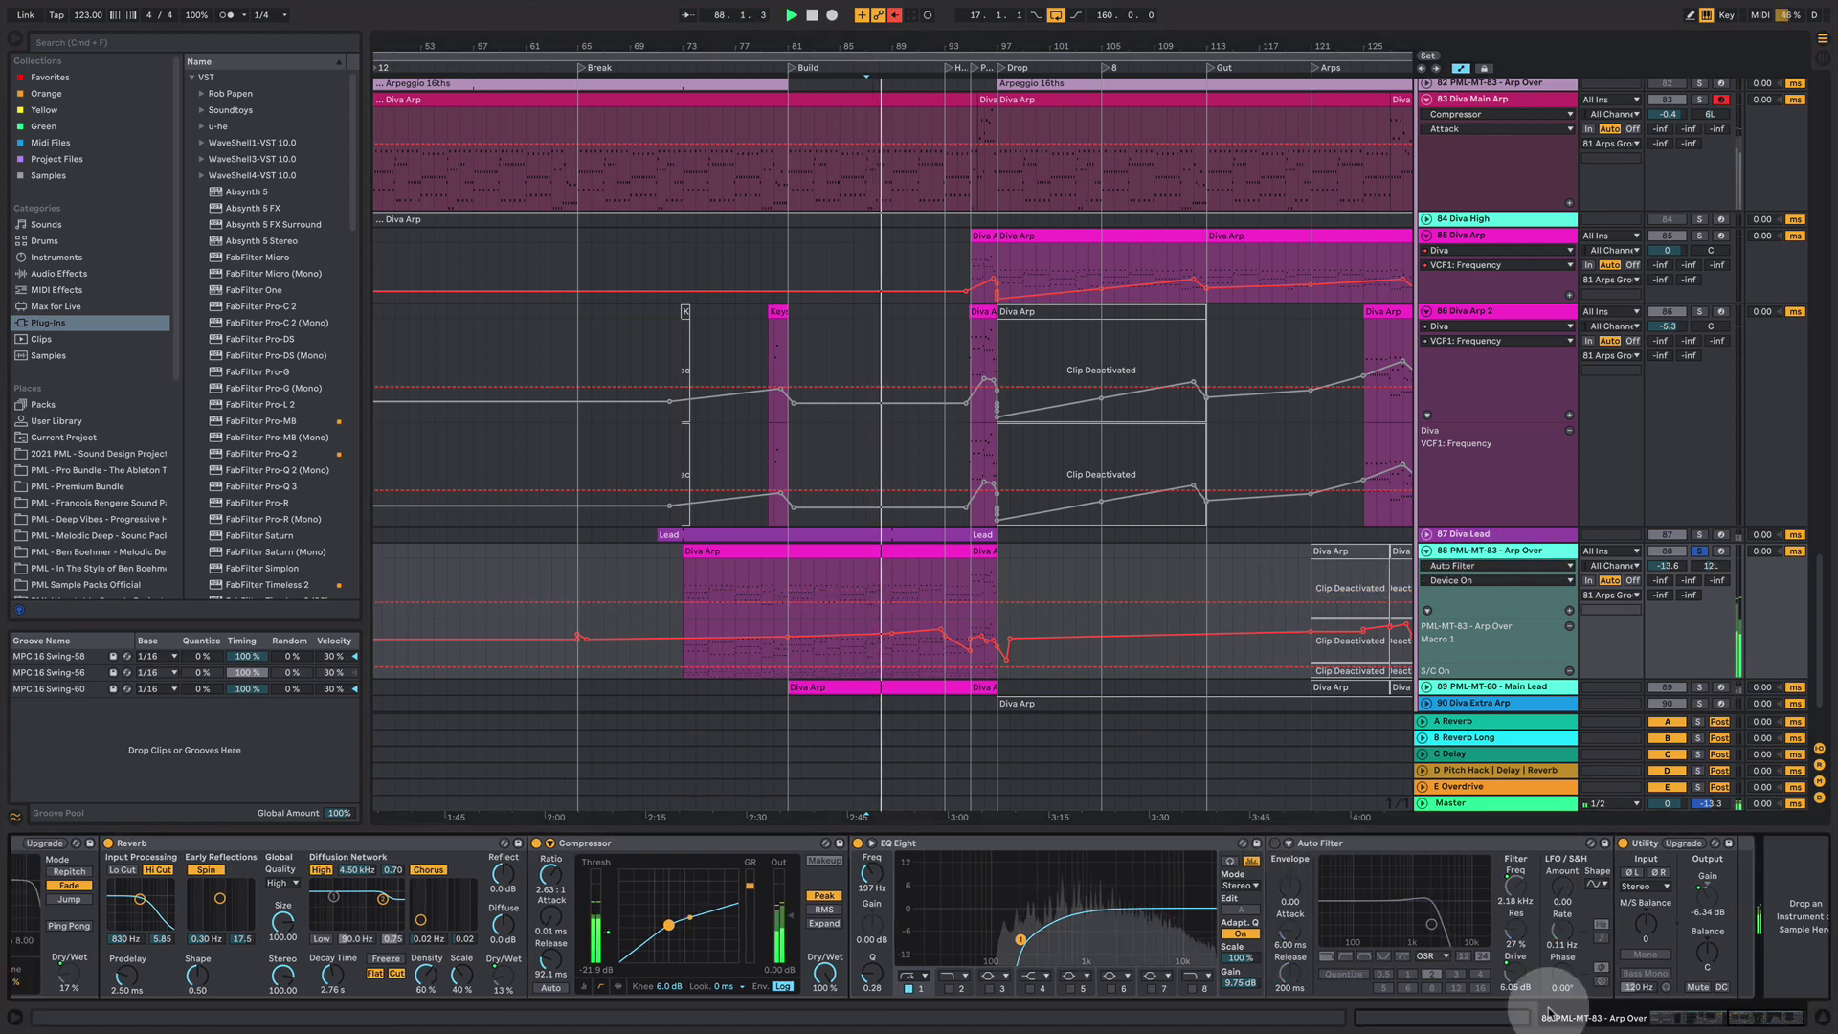
{"action": "left_click", "coordinate": [511, 899]}
{"action": "left_click_drag", "start_coordinate": [737, 877], "coordinate": [737, 865]}
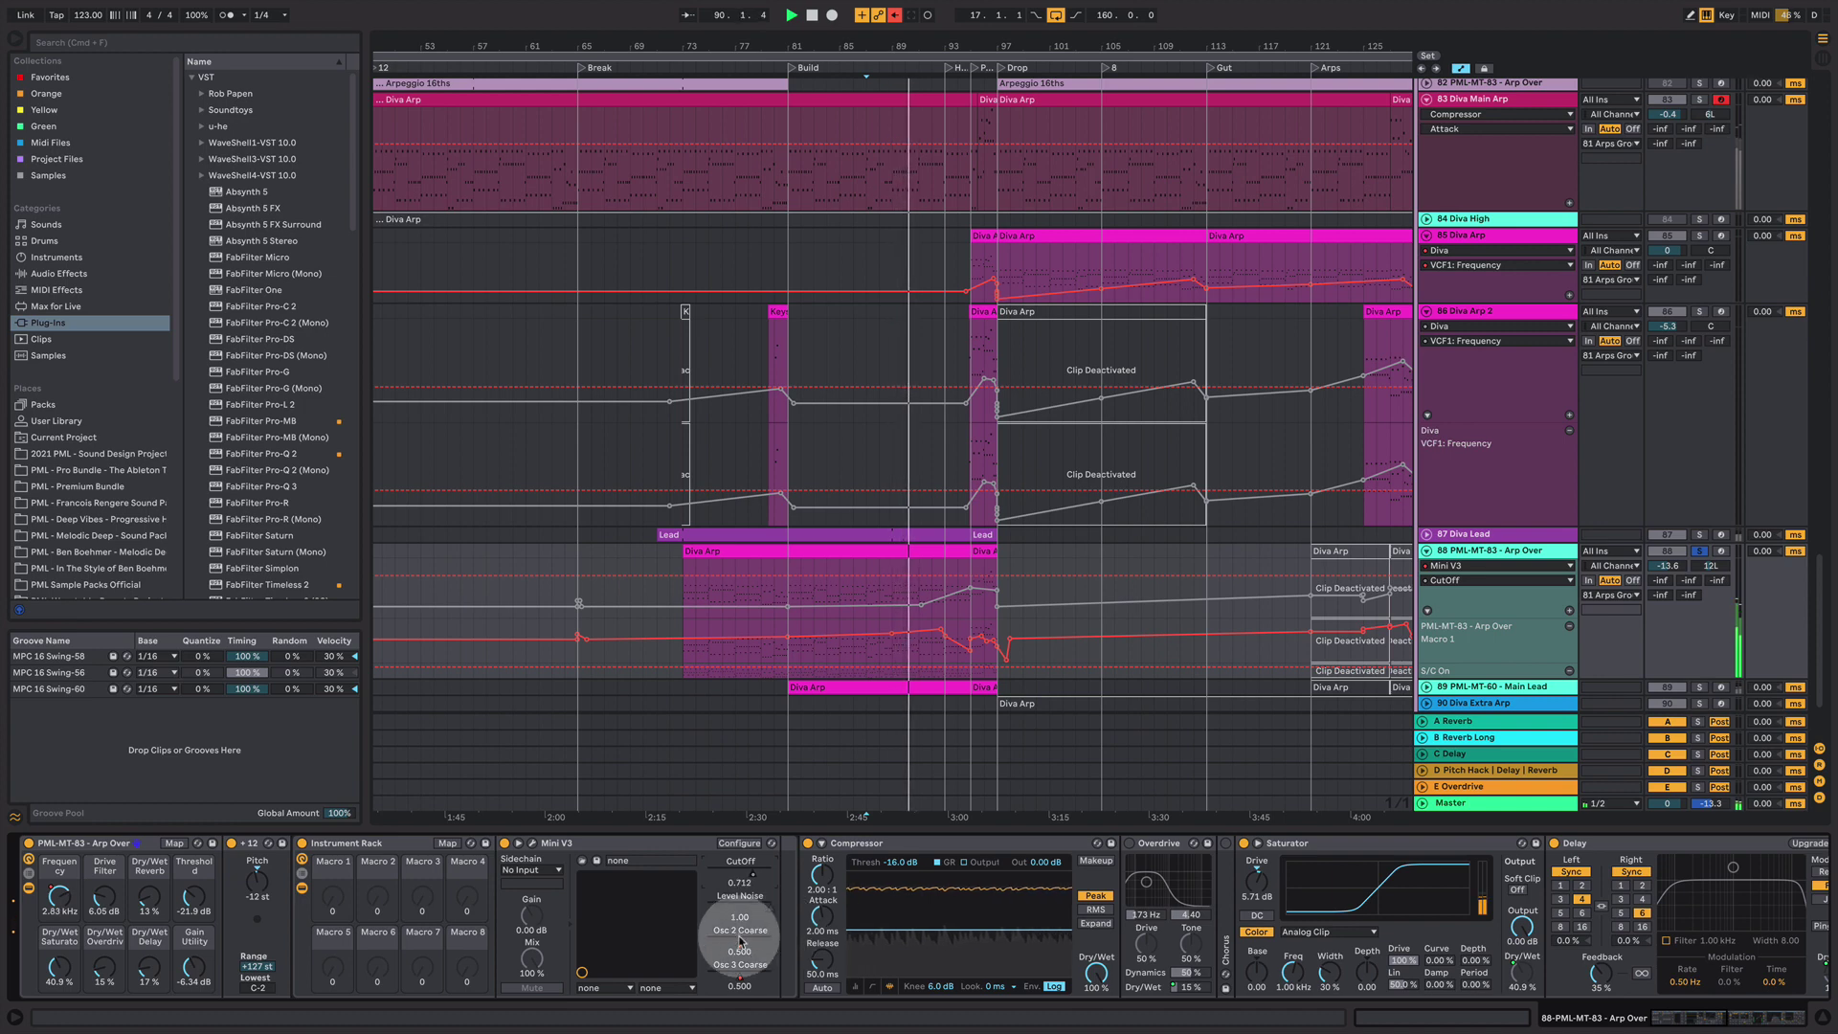
{"action": "left_click_drag", "start_coordinate": [740, 948], "coordinate": [738, 962]}
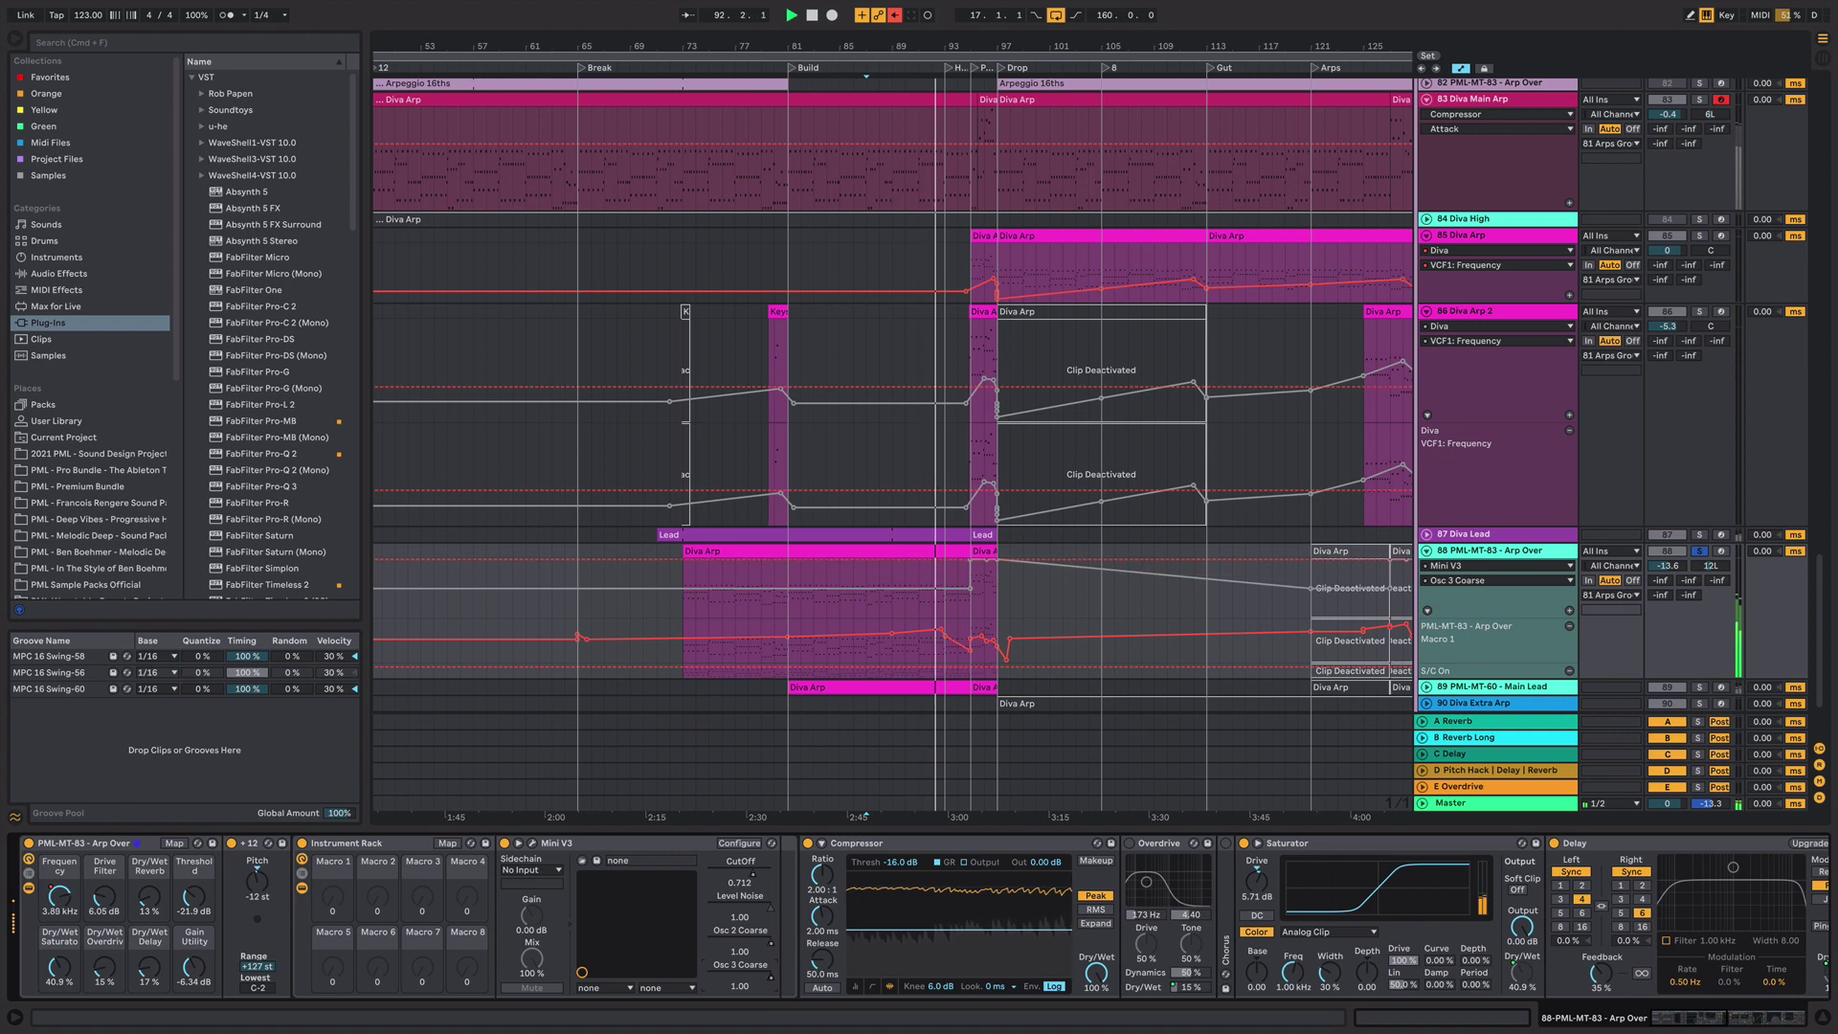
{"action": "left_click", "coordinate": [770, 978]}
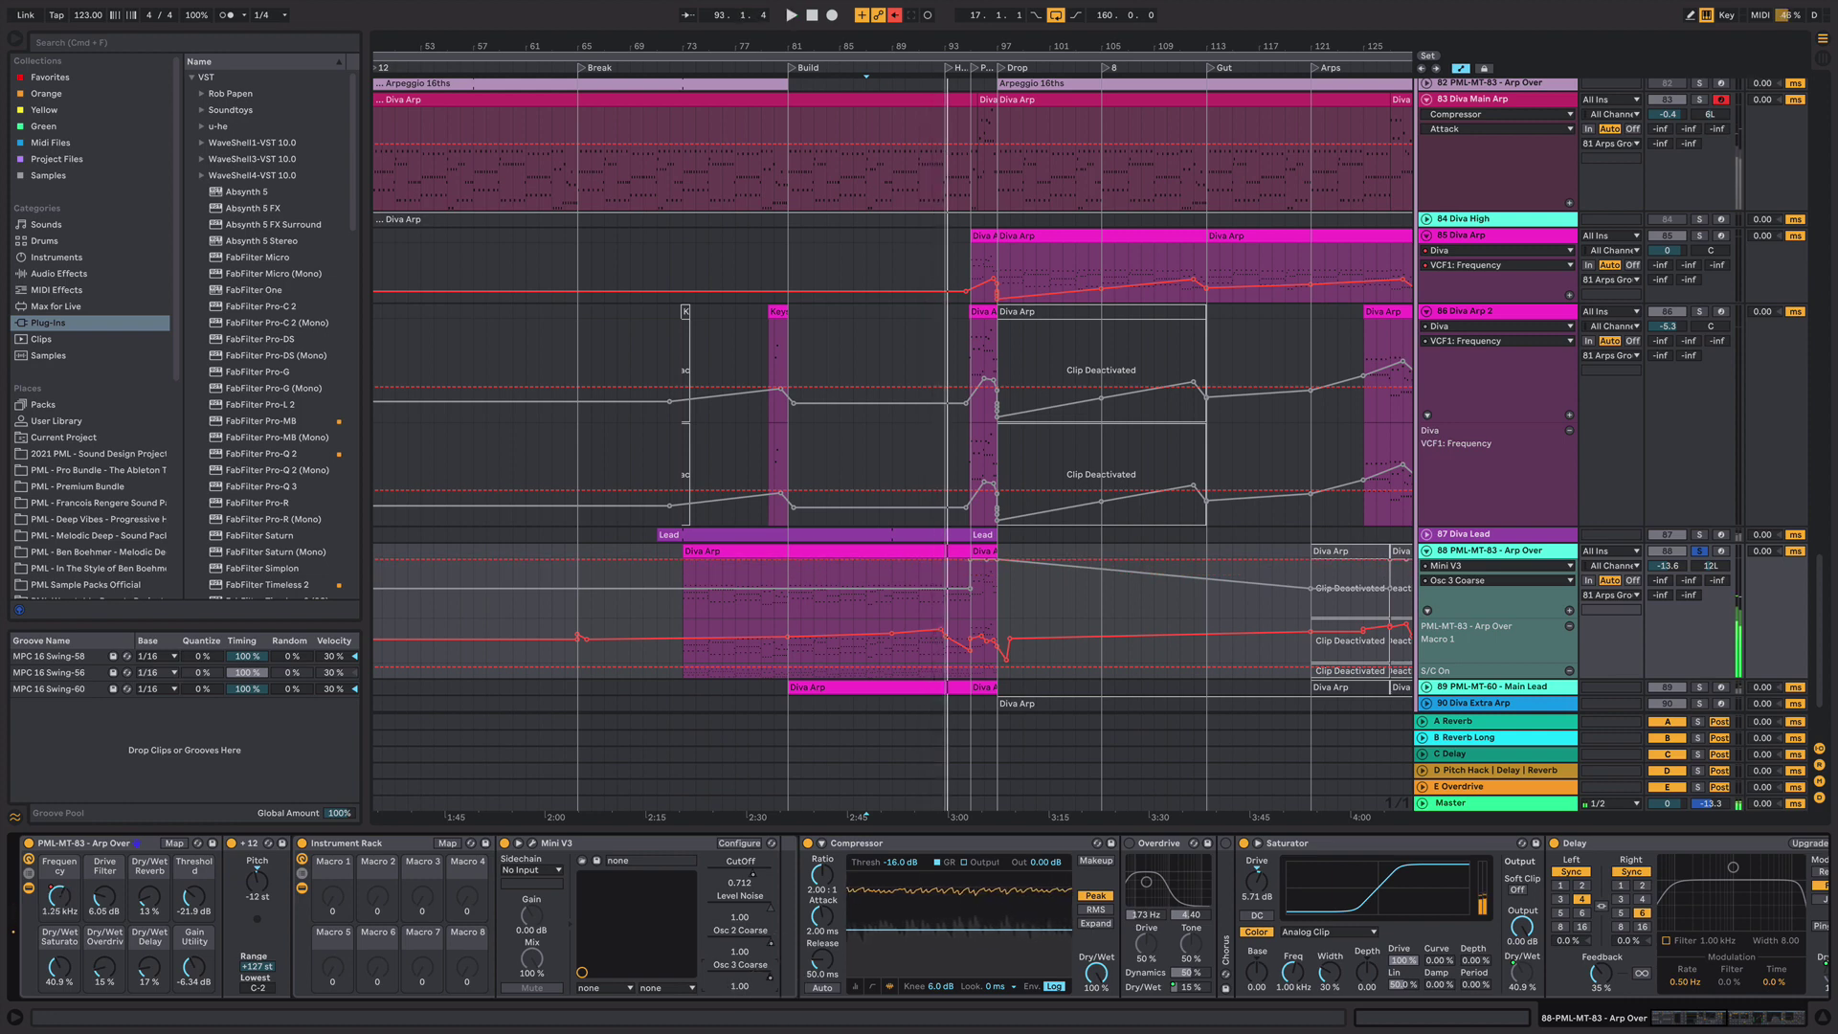
{"action": "key", "text": "space"}
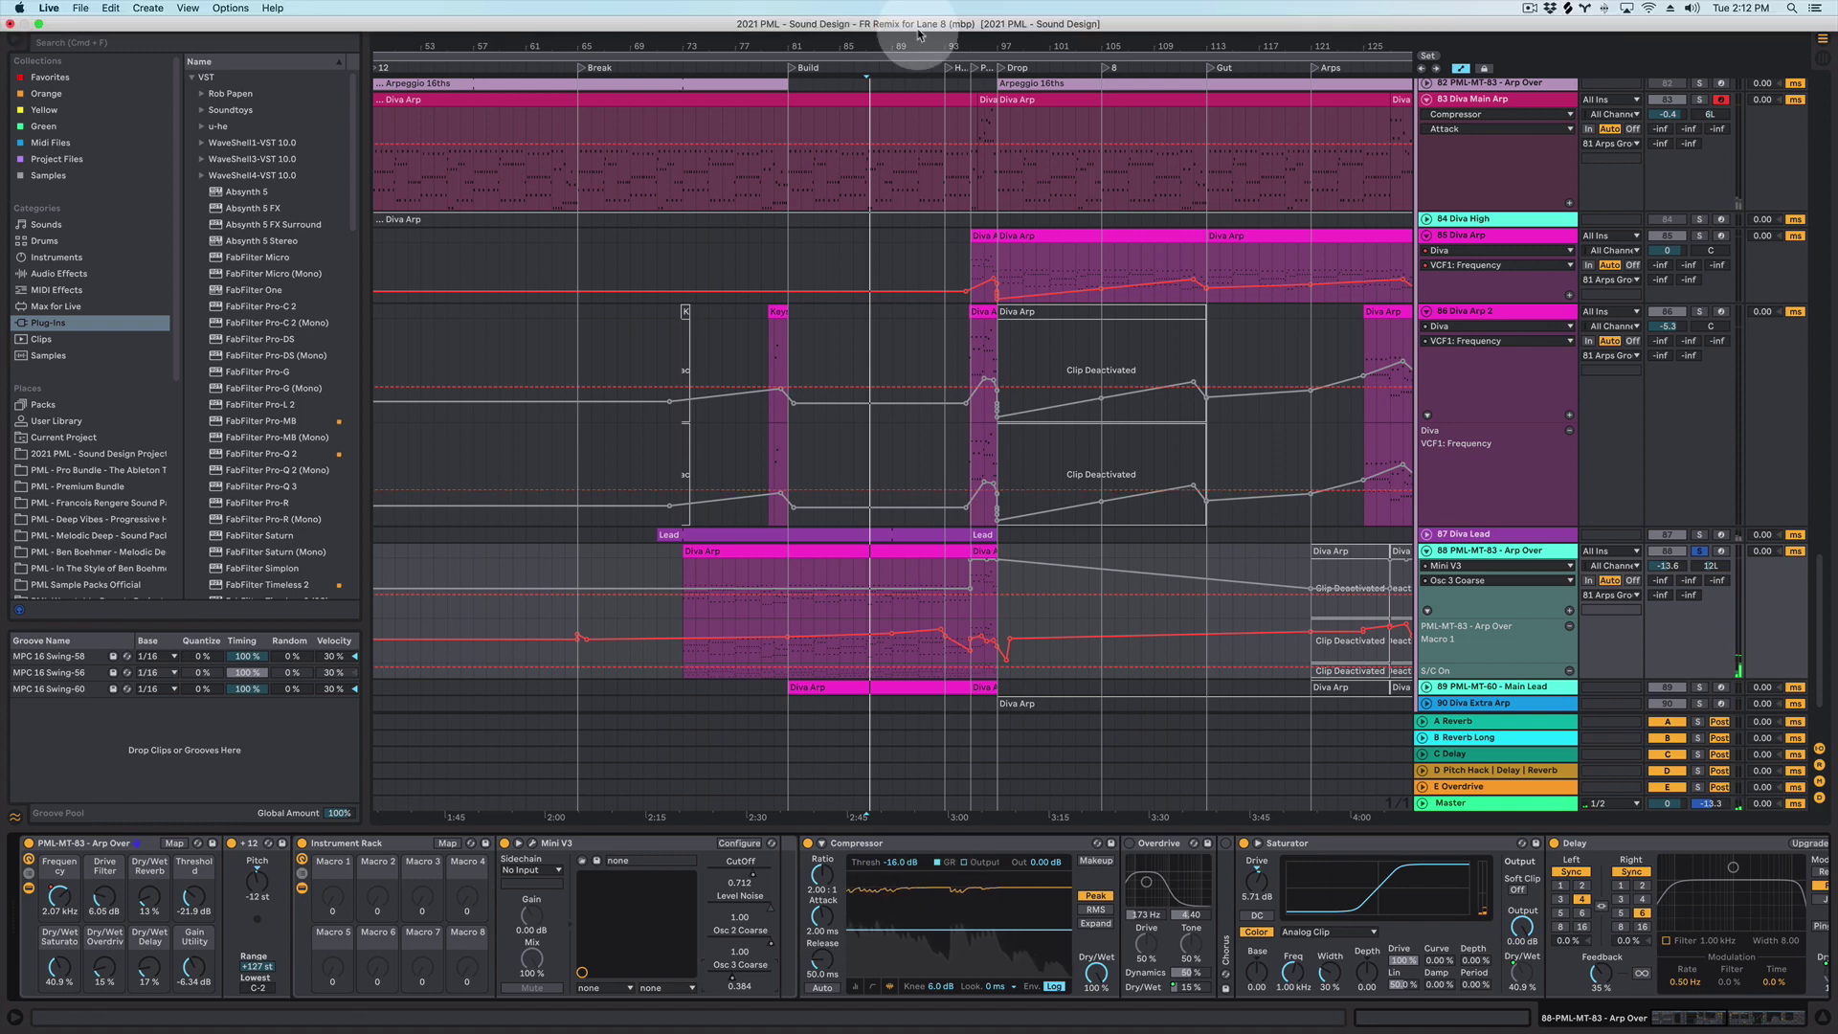
{"action": "left_click", "coordinate": [895, 17]}
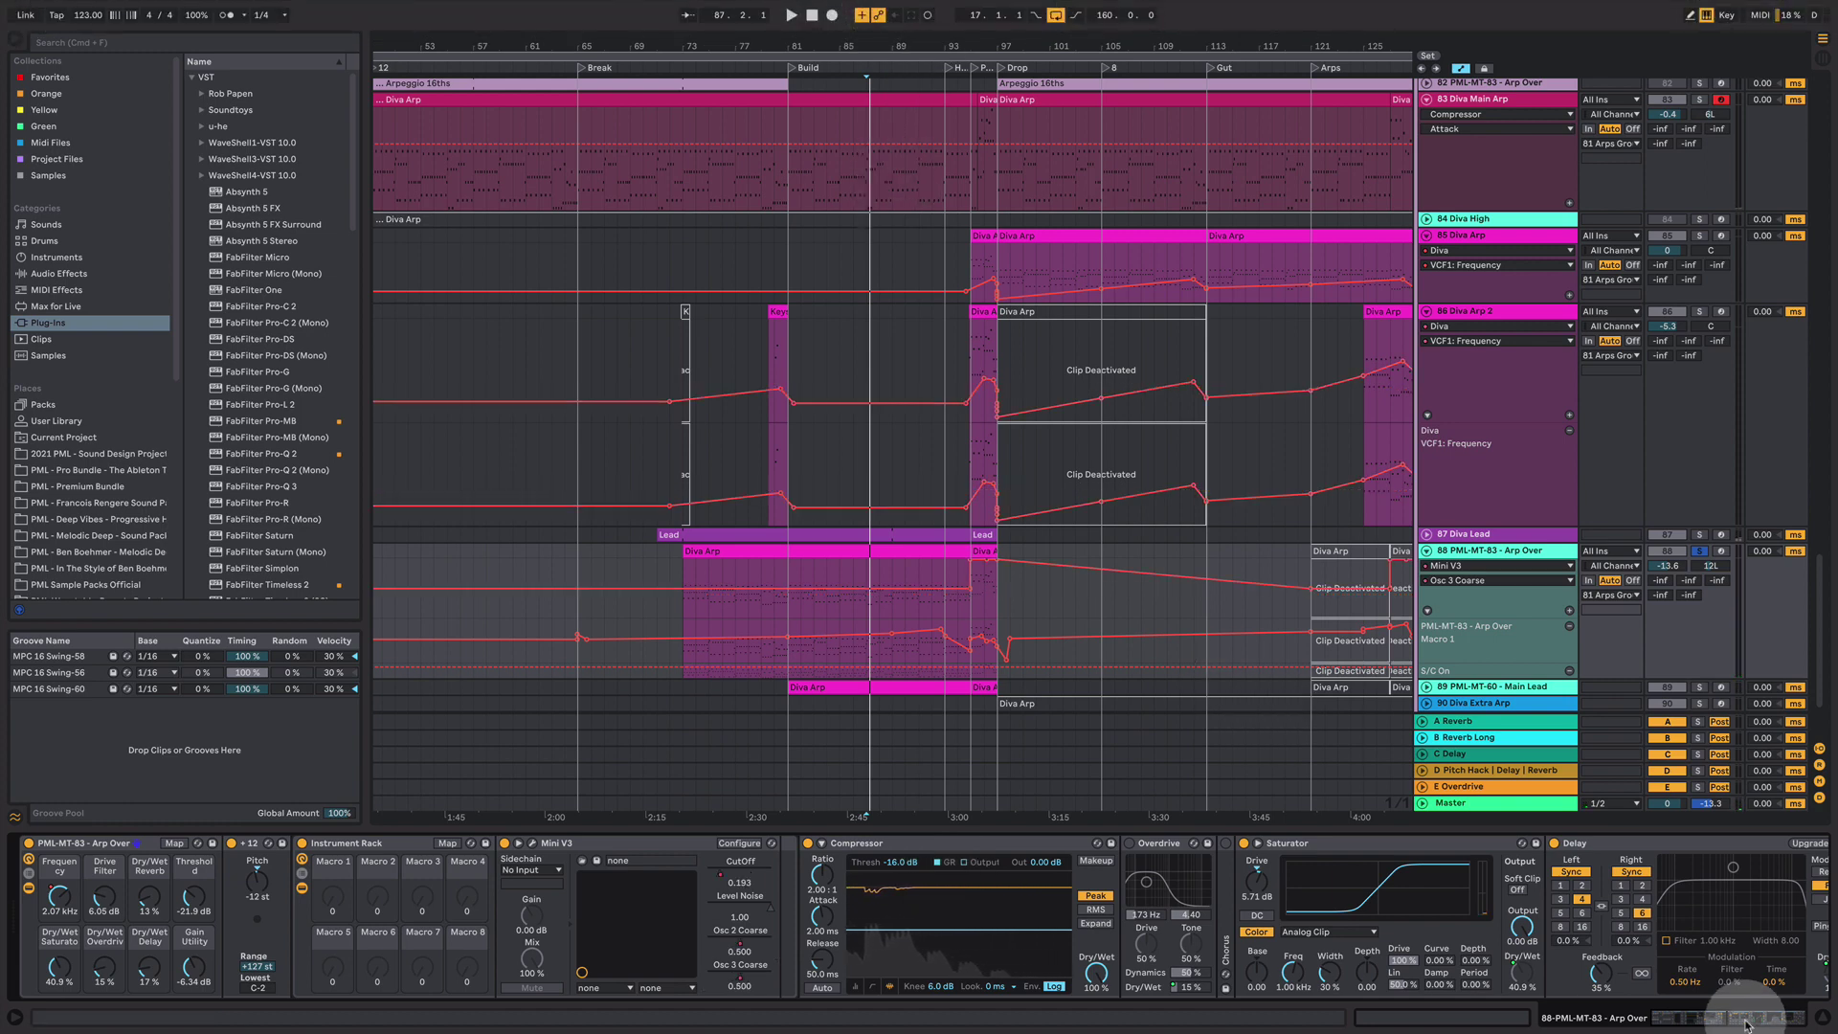
- Turn the Arp Over track's Auto Filter back on and place the insert marker on its automation at bar 96
{"action": "scroll", "coordinate": [1723, 995], "scroll_direction": "right", "scroll_amount": 10}
{"action": "left_click", "coordinate": [1254, 844]}
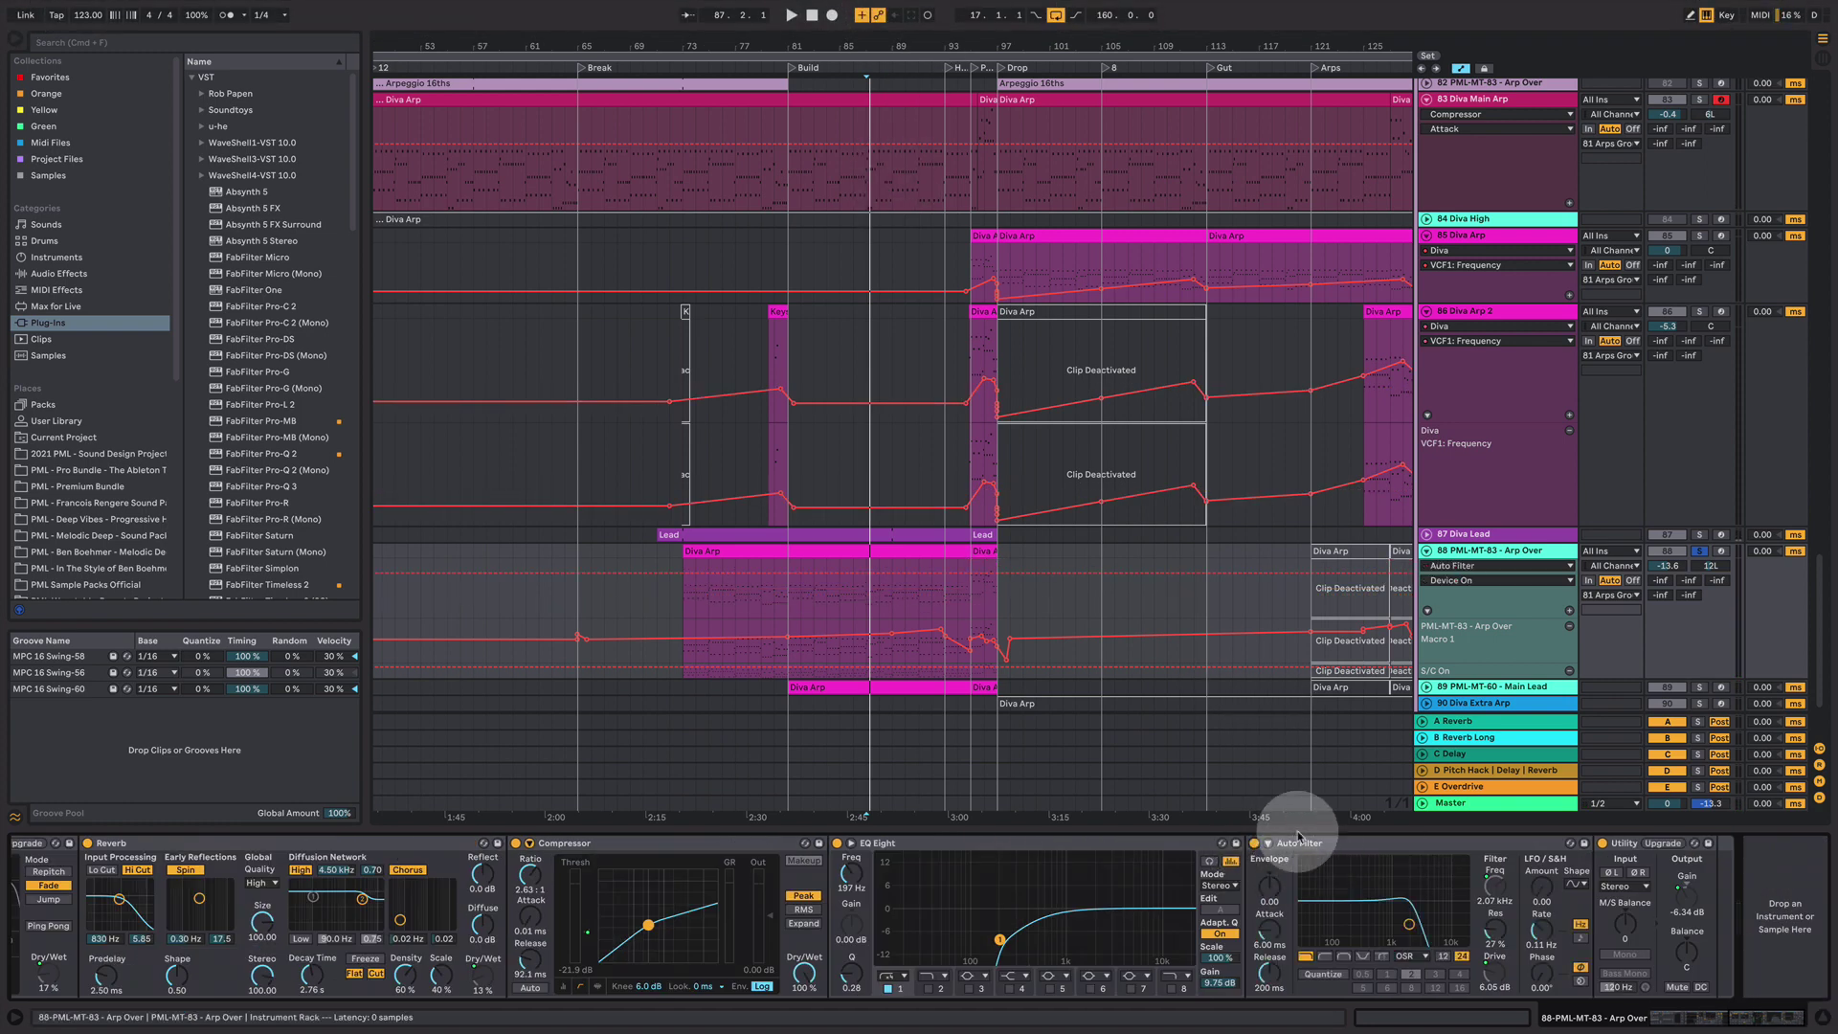
{"action": "left_click", "coordinate": [1821, 1020]}
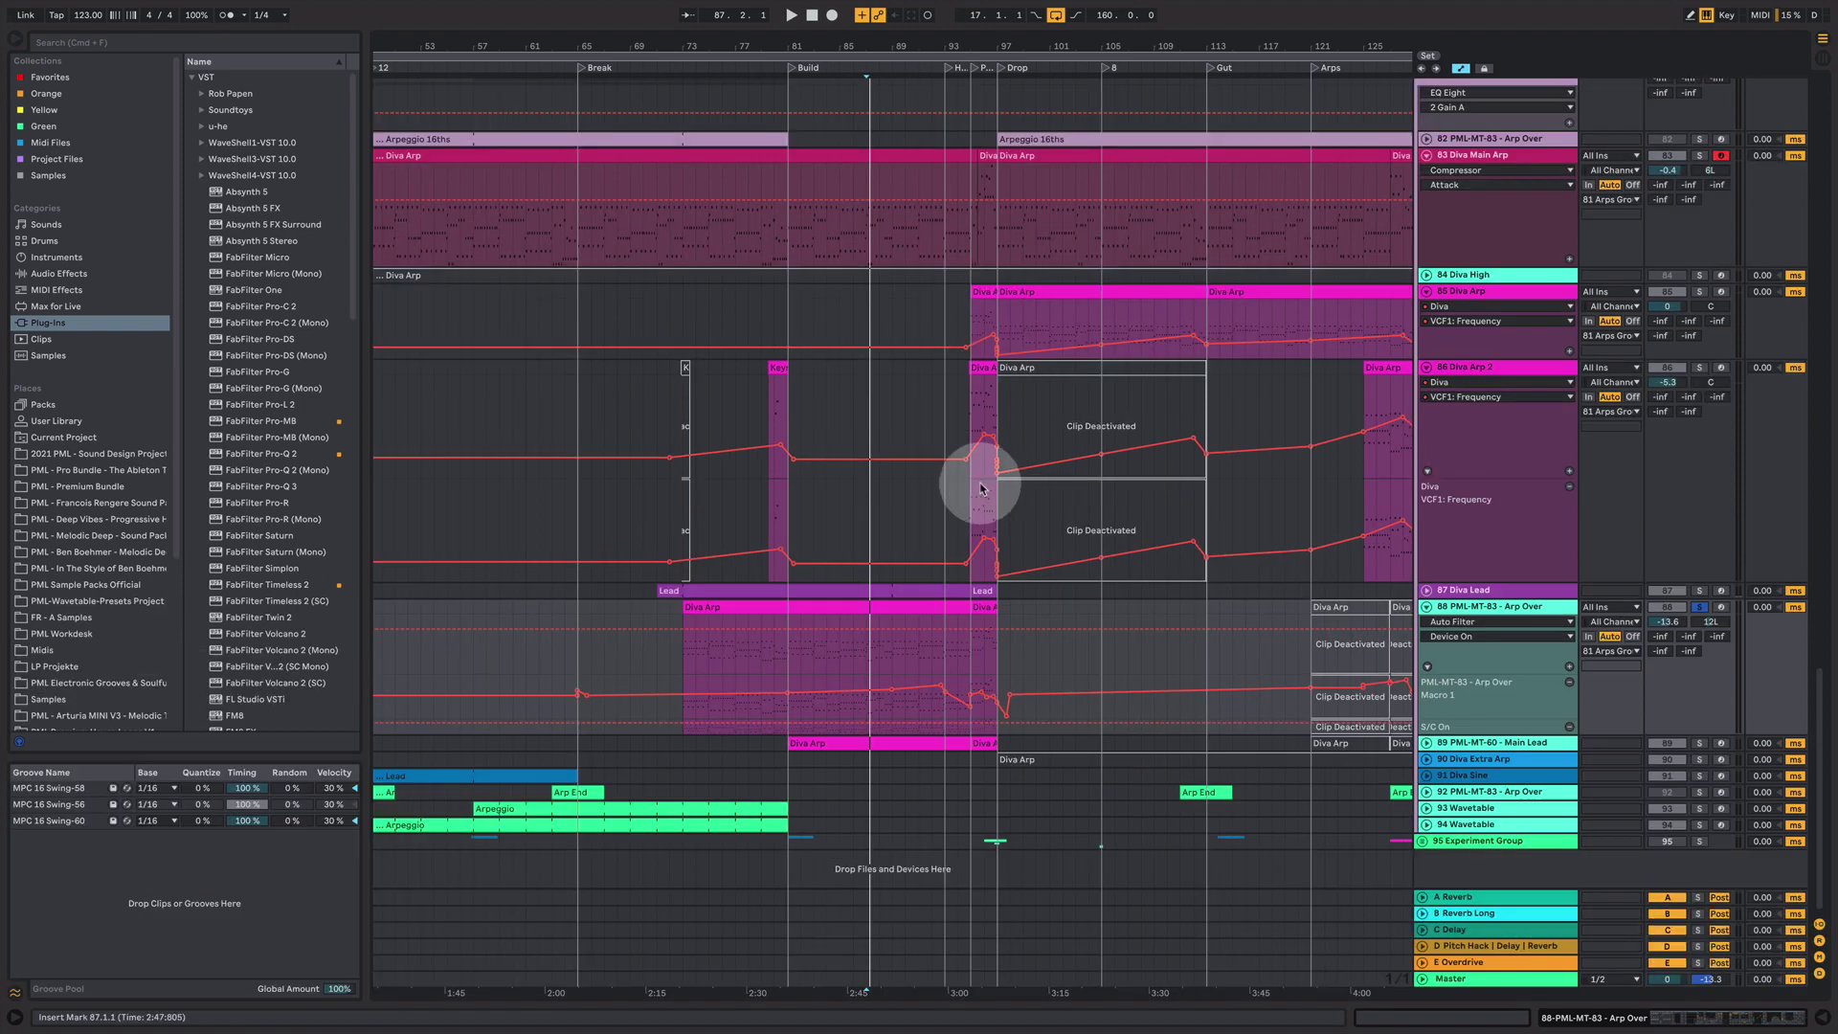
{"action": "left_click", "coordinate": [978, 653]}
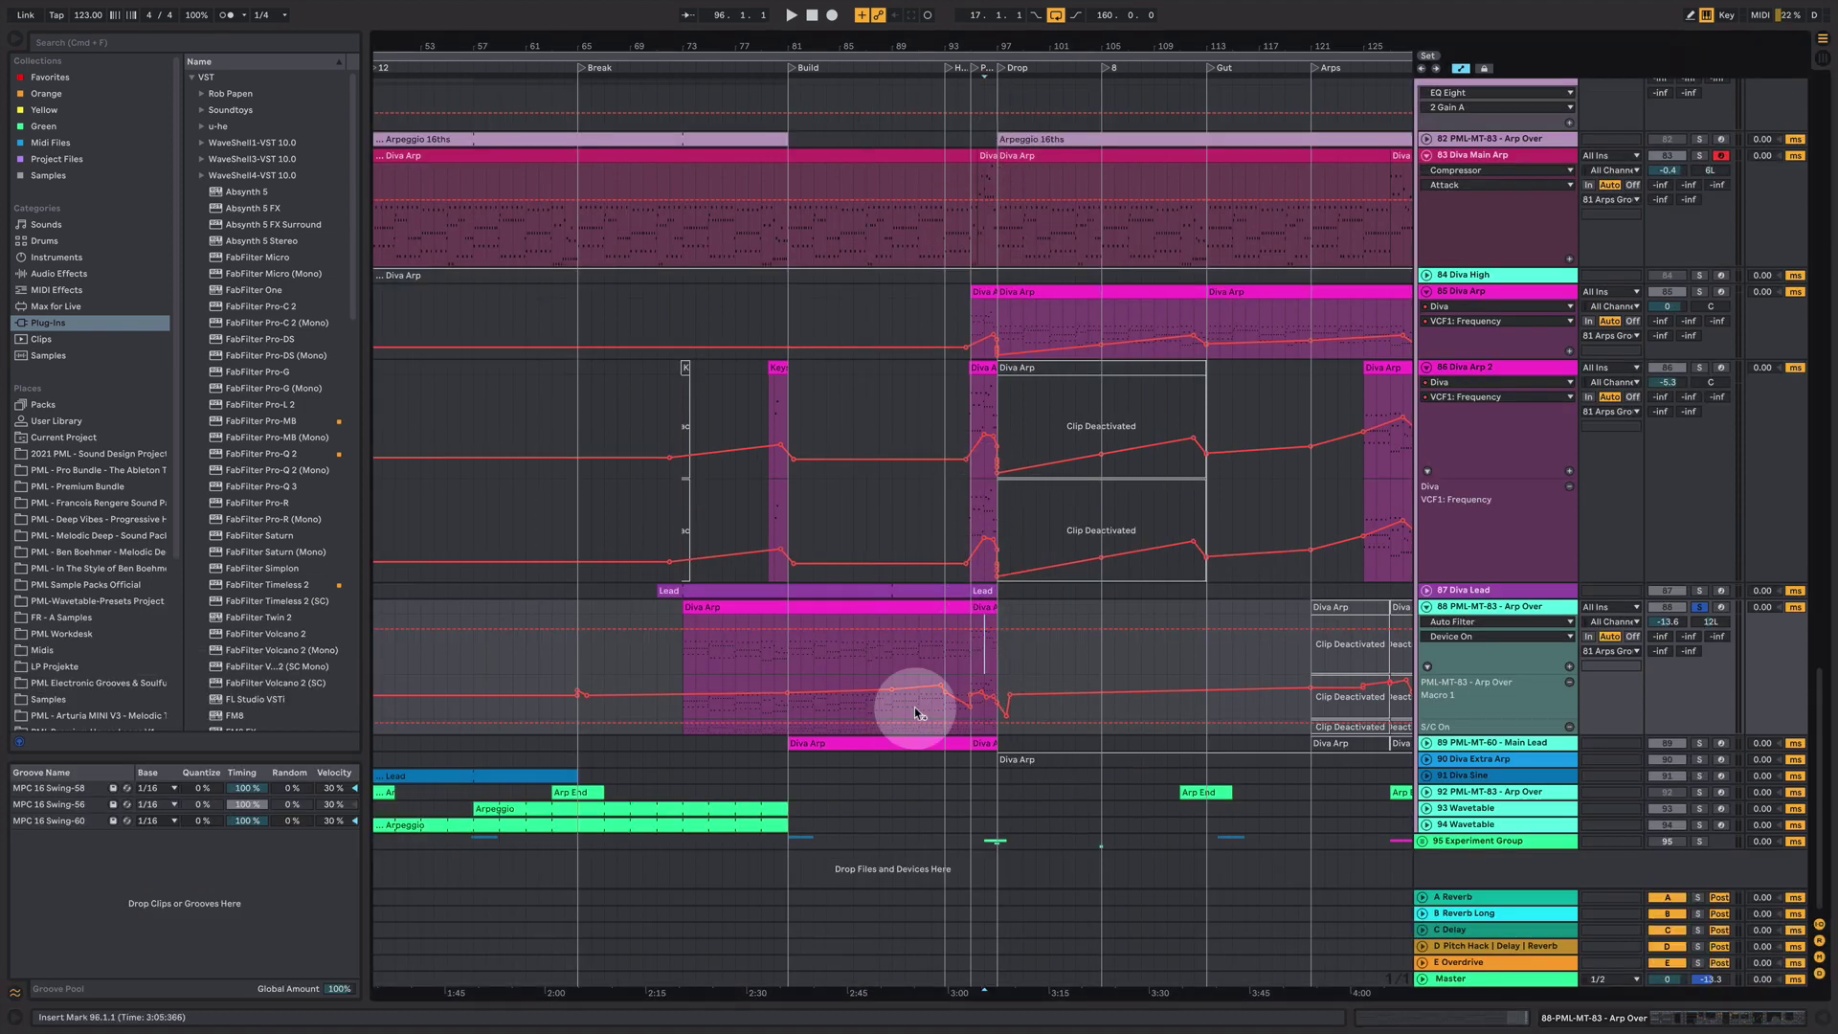
{"action": "double_click", "coordinate": [1506, 607]}
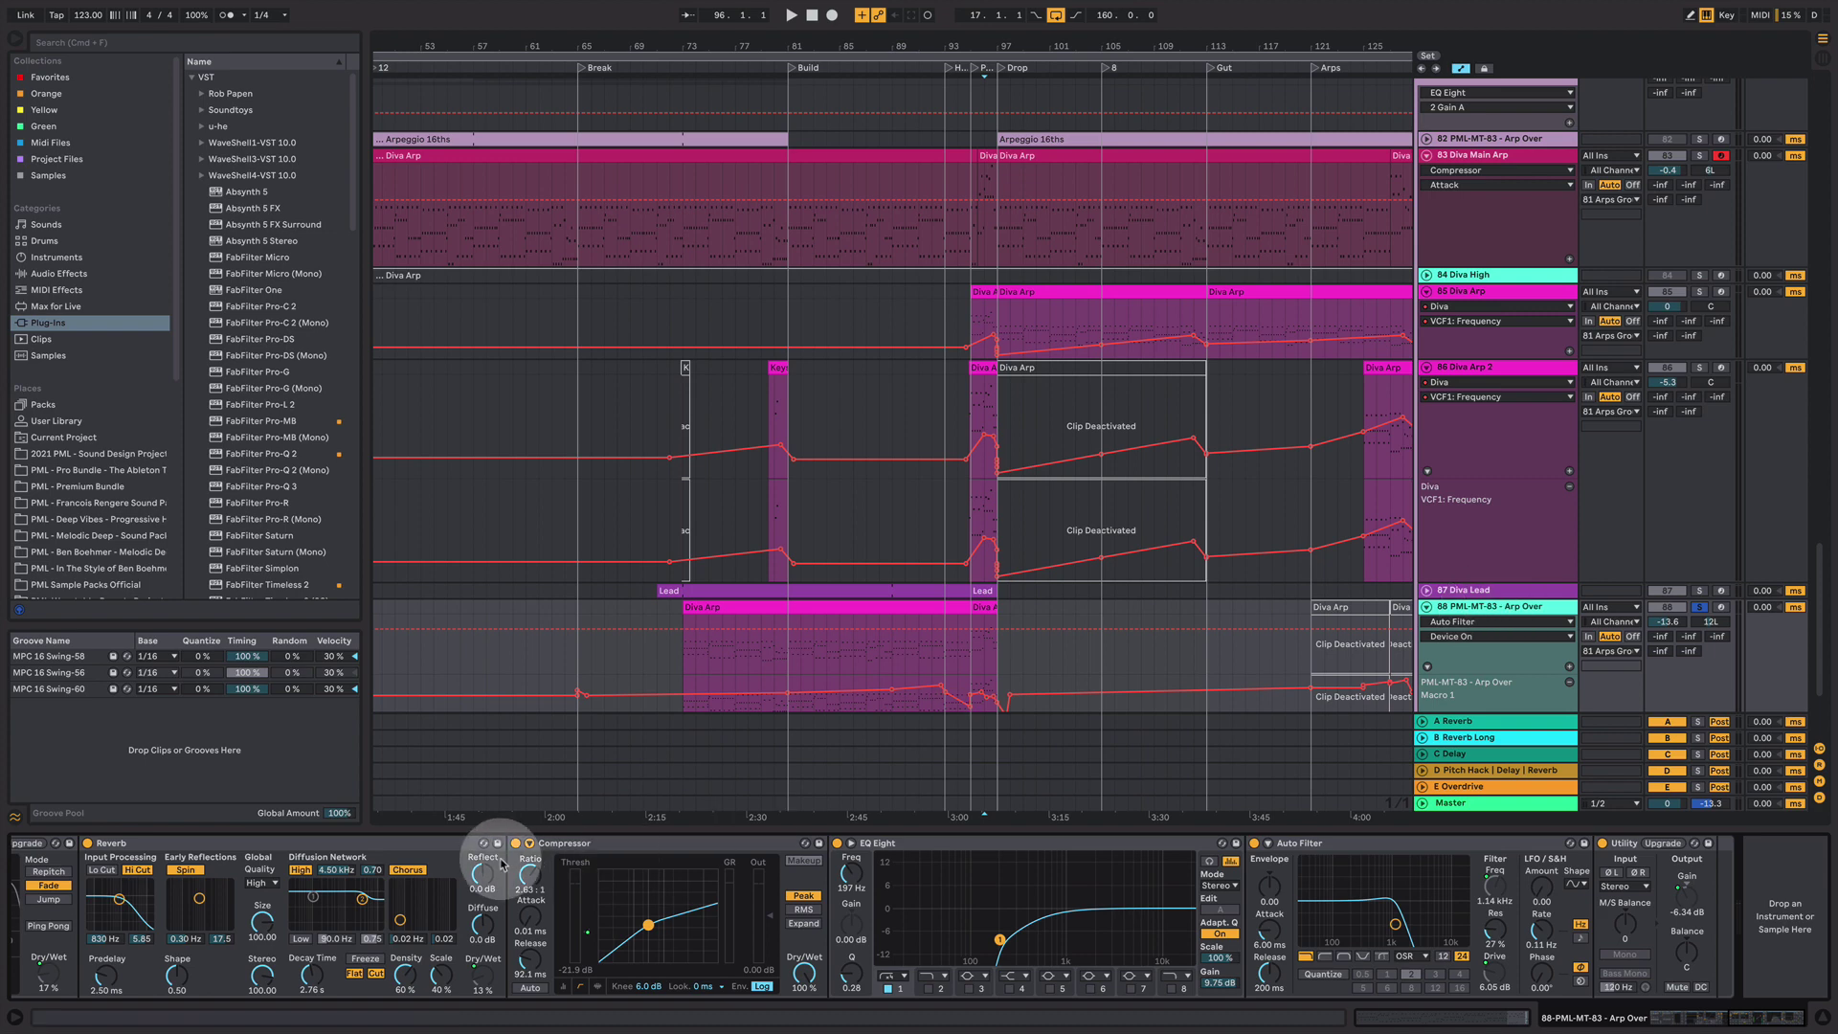
- Show the Mini V3's Osc 2 Coarse and Osc 3 Coarse automation around bar 95 on the Arp Over track, and restore overridden automation
{"action": "left_click_drag", "start_coordinate": [1794, 1015], "coordinate": [1665, 1014]}
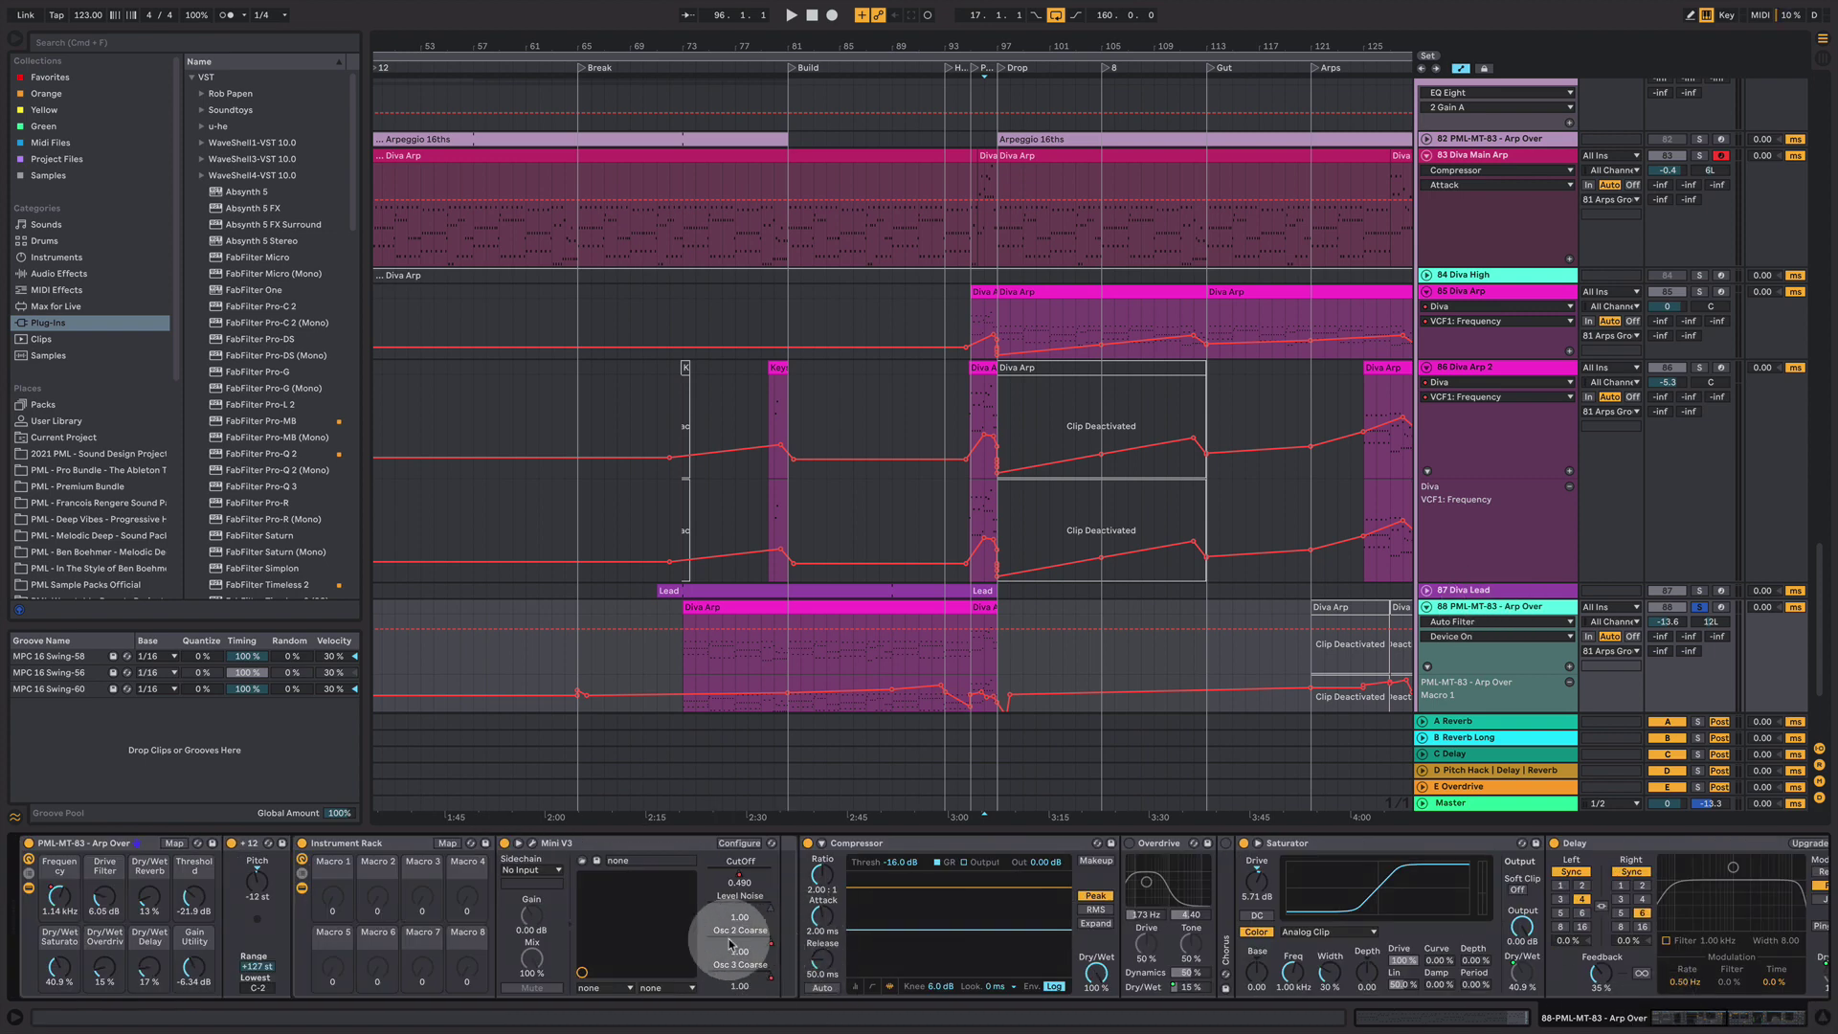
{"action": "left_click", "coordinate": [971, 636]}
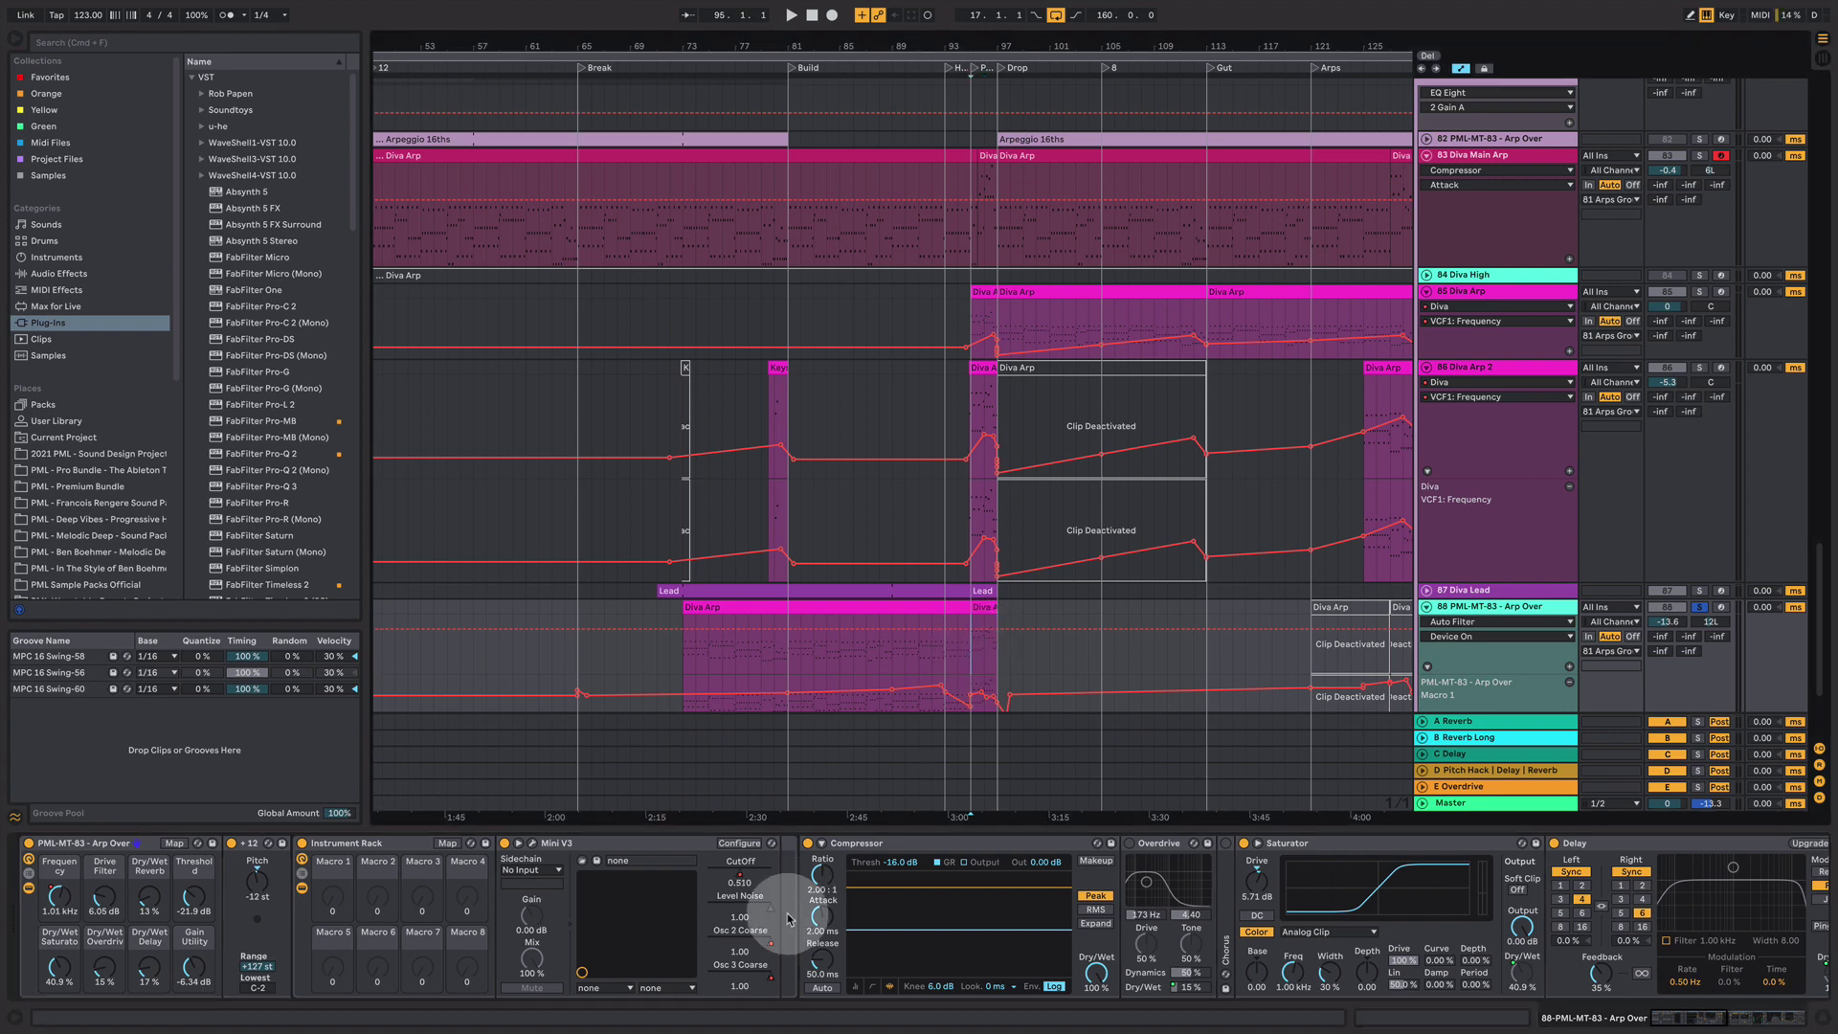
{"action": "left_click", "coordinate": [766, 940]}
{"action": "left_click", "coordinate": [956, 630]}
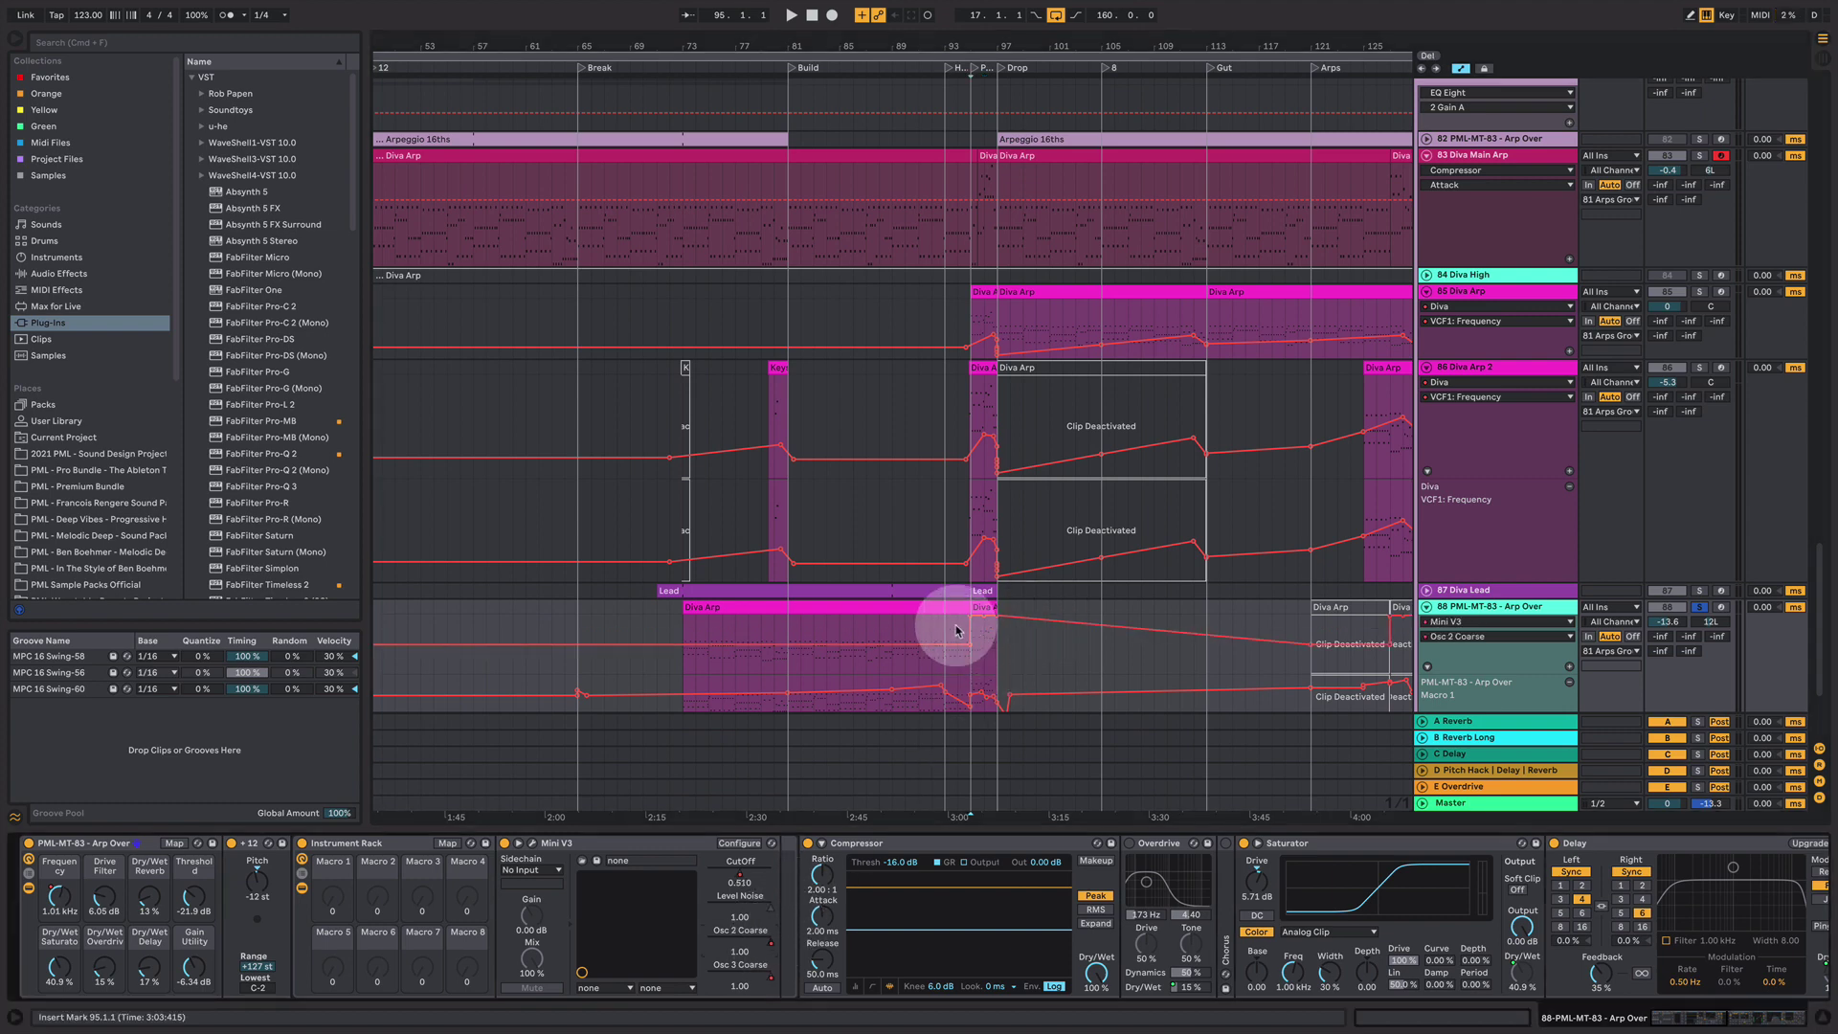
{"action": "left_click", "coordinate": [808, 979]}
{"action": "left_click_drag", "start_coordinate": [772, 982], "coordinate": [770, 982]}
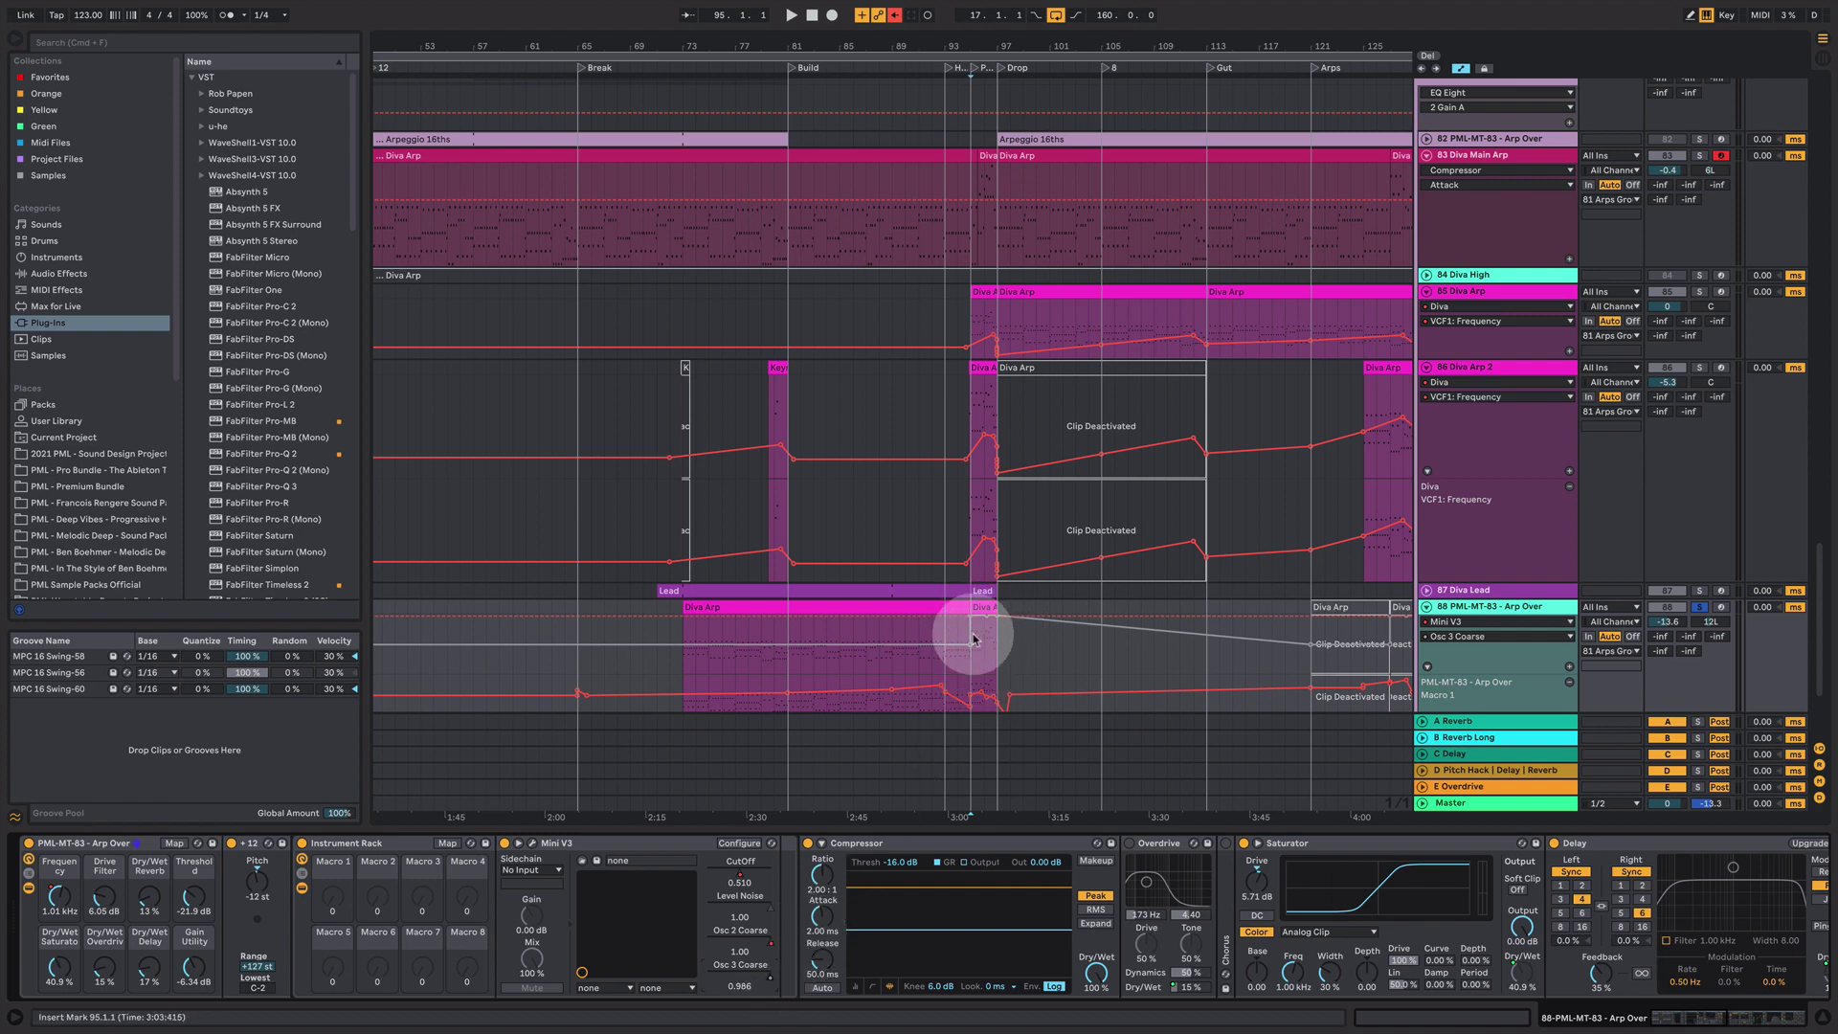
{"action": "left_click", "coordinate": [895, 17]}
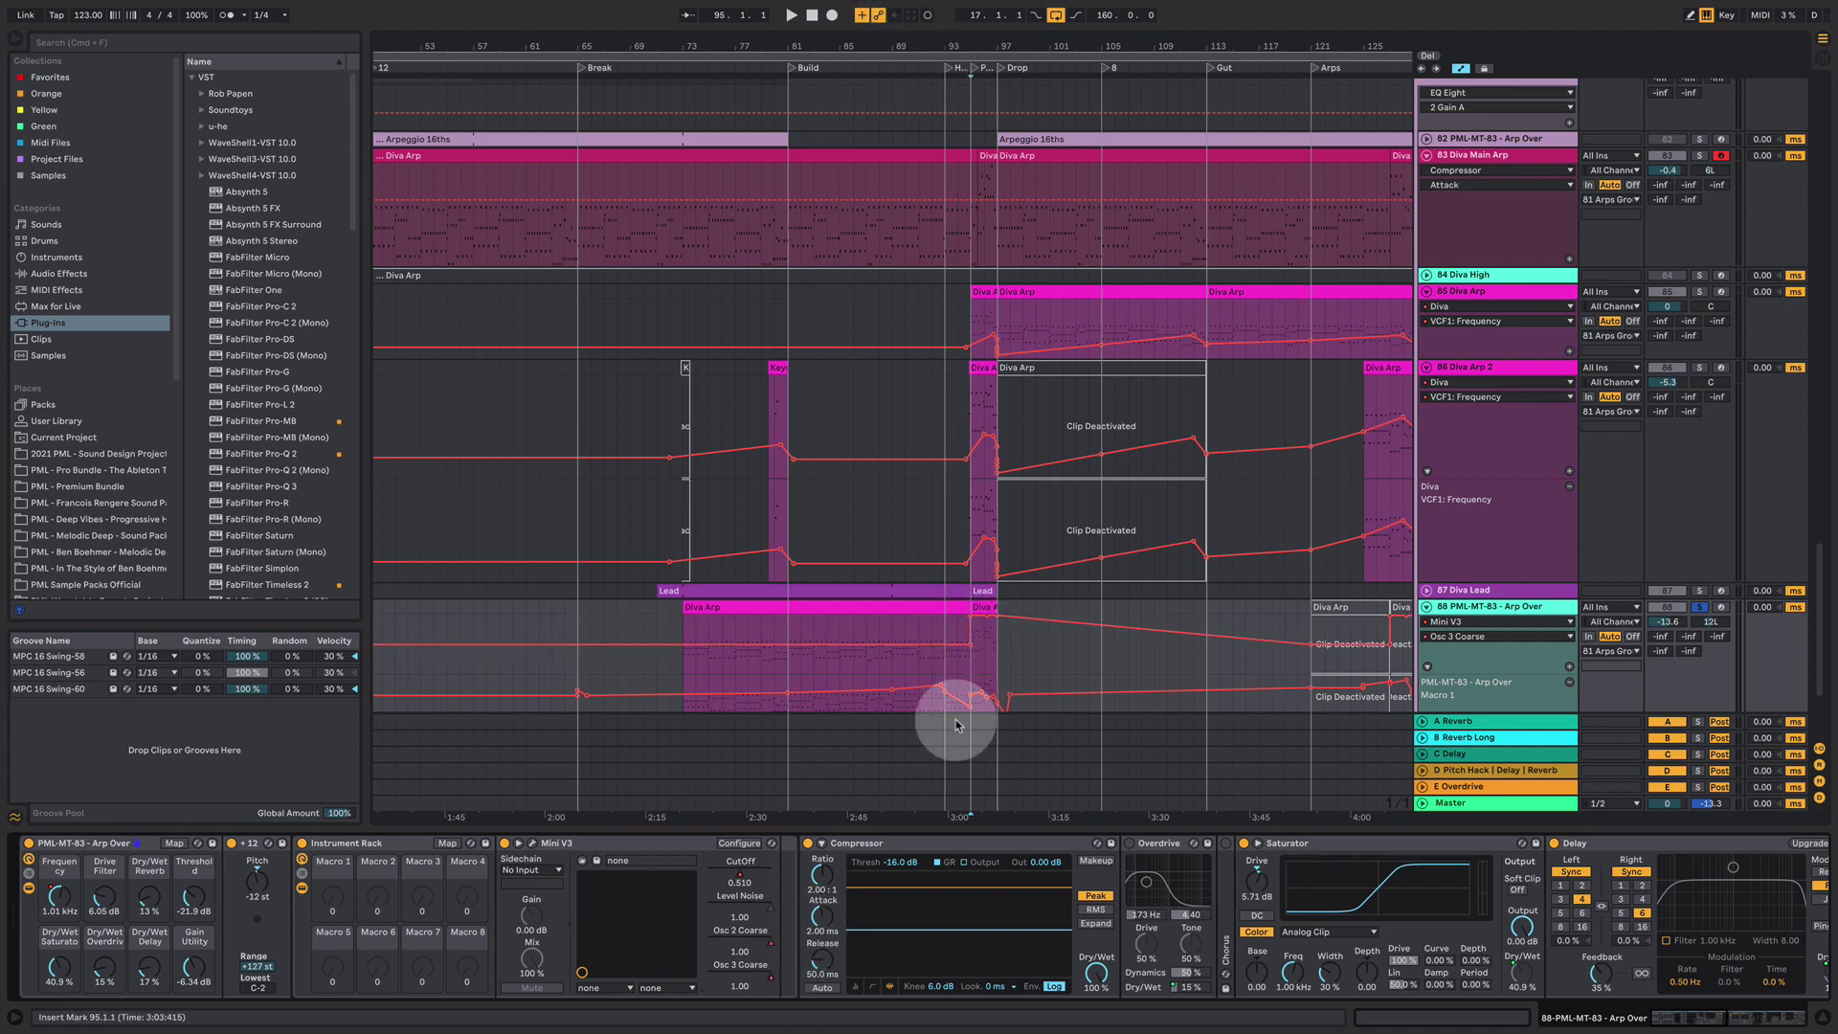
- Play the Arp Over track's pitch automation from bar 94 into the drop, and unsolo the track
{"action": "left_click", "coordinate": [962, 634]}
{"action": "key", "text": "space"}
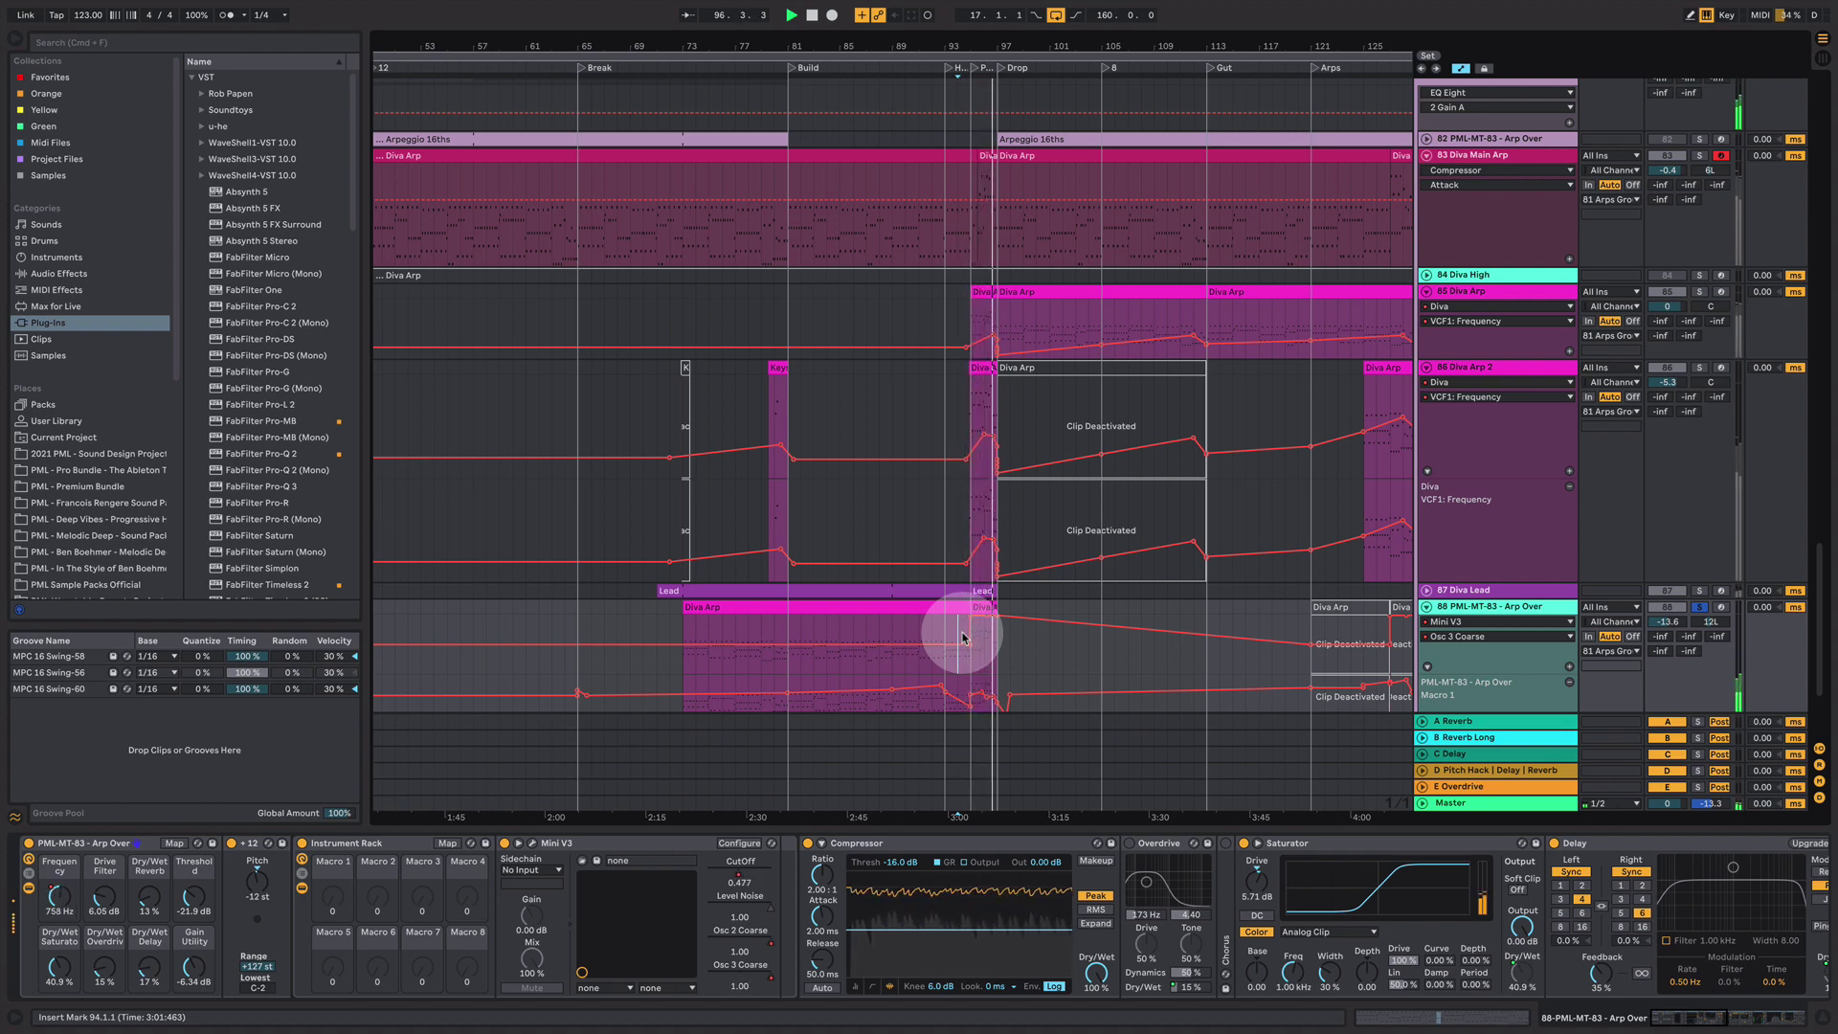
{"action": "left_click", "coordinate": [1700, 608]}
- Solo and unfold the 89 PML-MT-60 Main Lead track, and play its Diva Arp clip from bar 92
{"action": "scroll", "coordinate": [1010, 638], "scroll_direction": "down", "scroll_amount": 3}
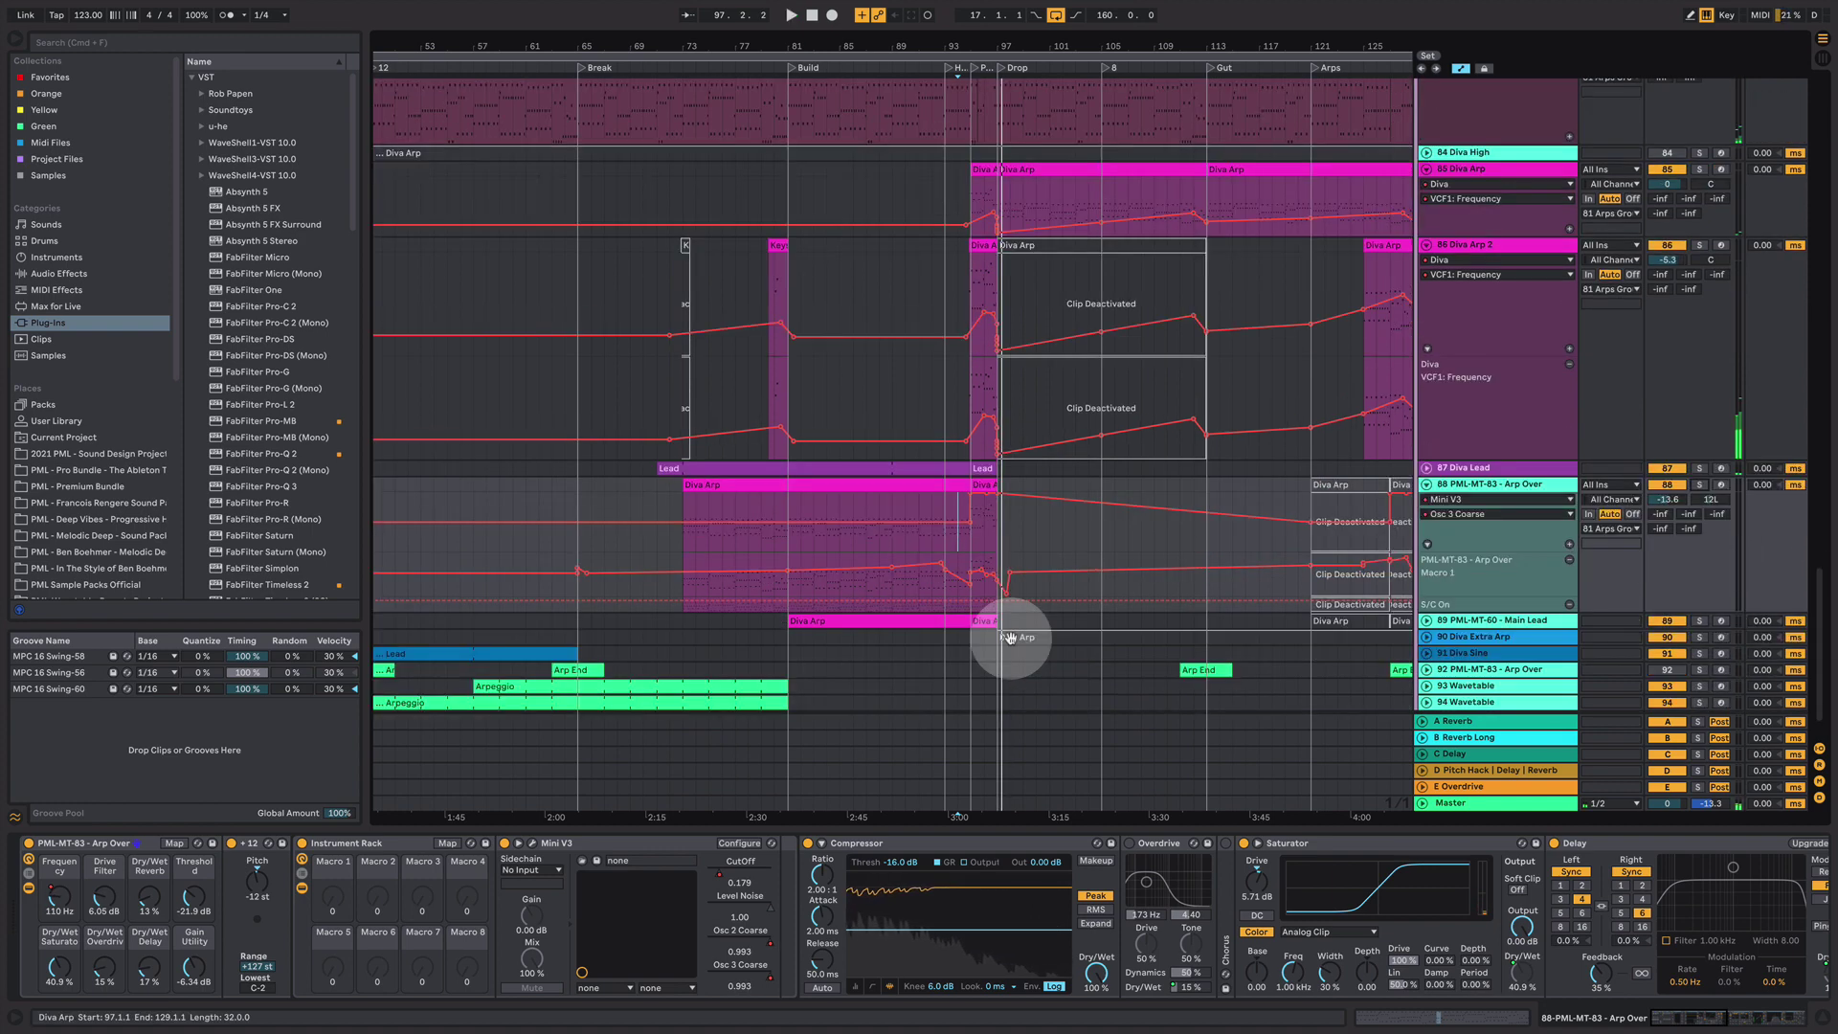
{"action": "left_click", "coordinate": [1700, 620]}
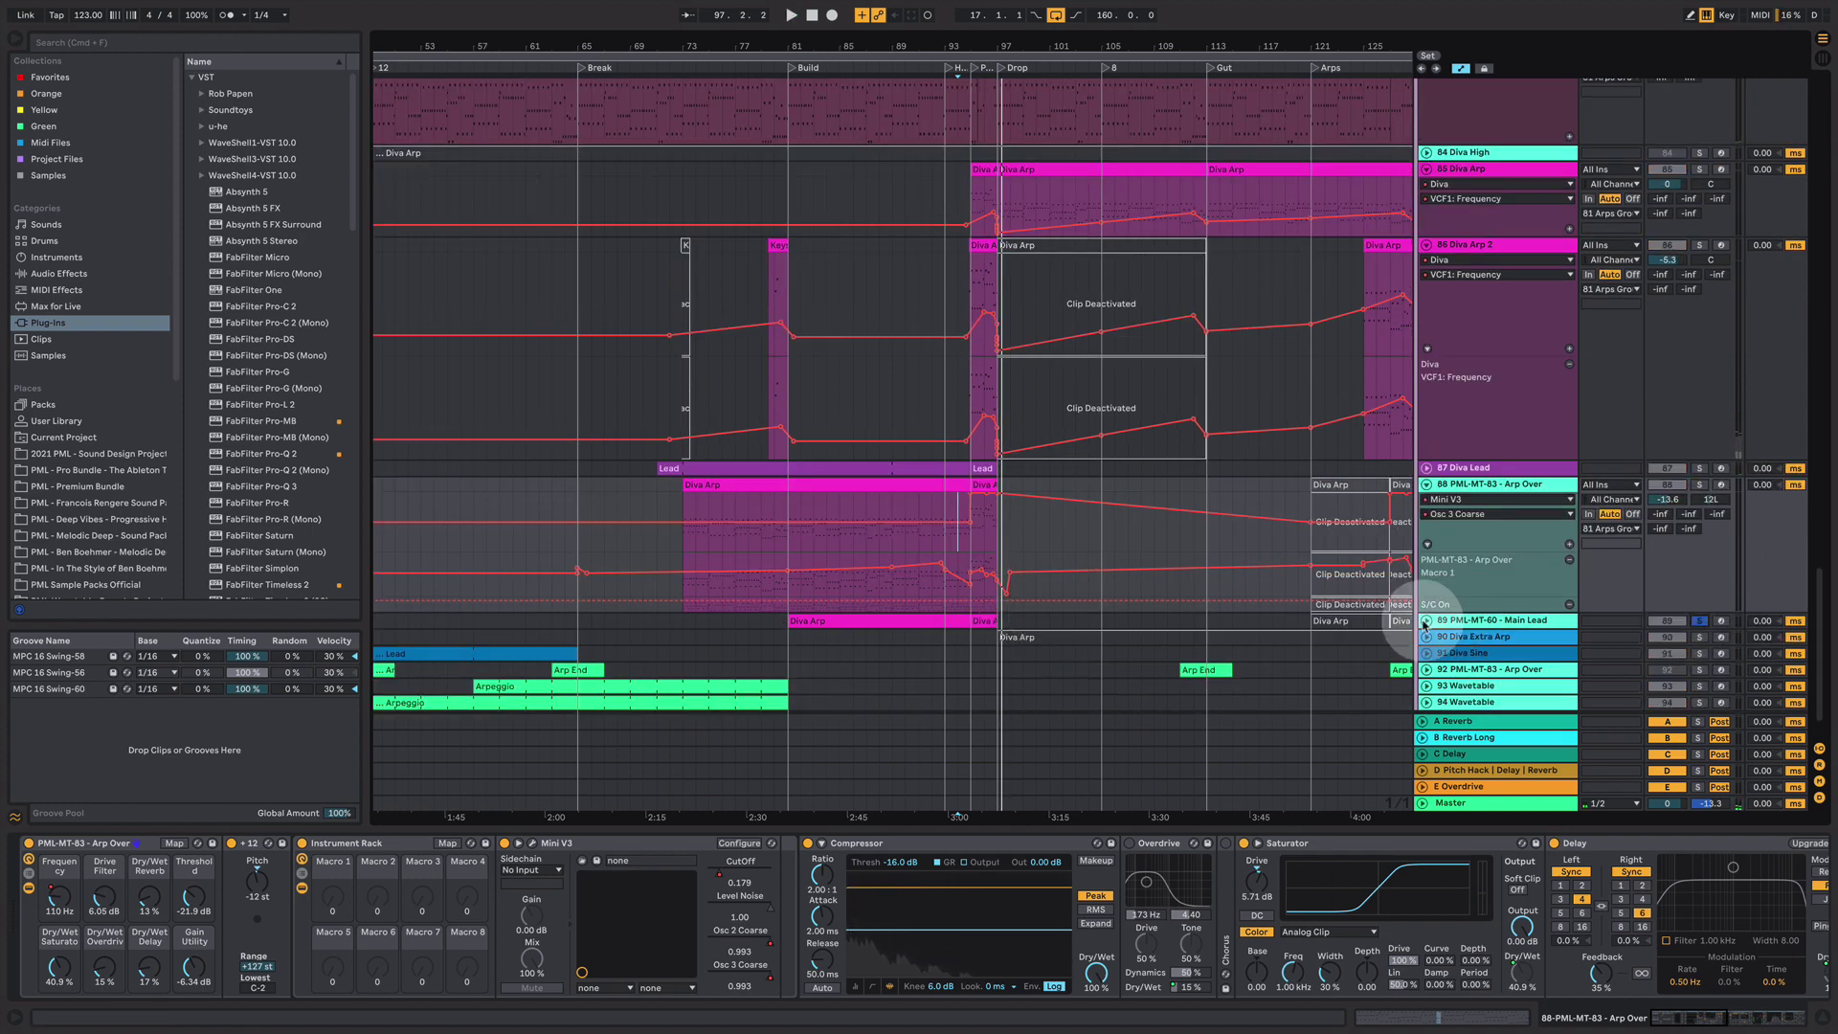
{"action": "left_click", "coordinate": [1426, 620]}
{"action": "left_click", "coordinate": [939, 624]}
{"action": "key", "text": "space"}
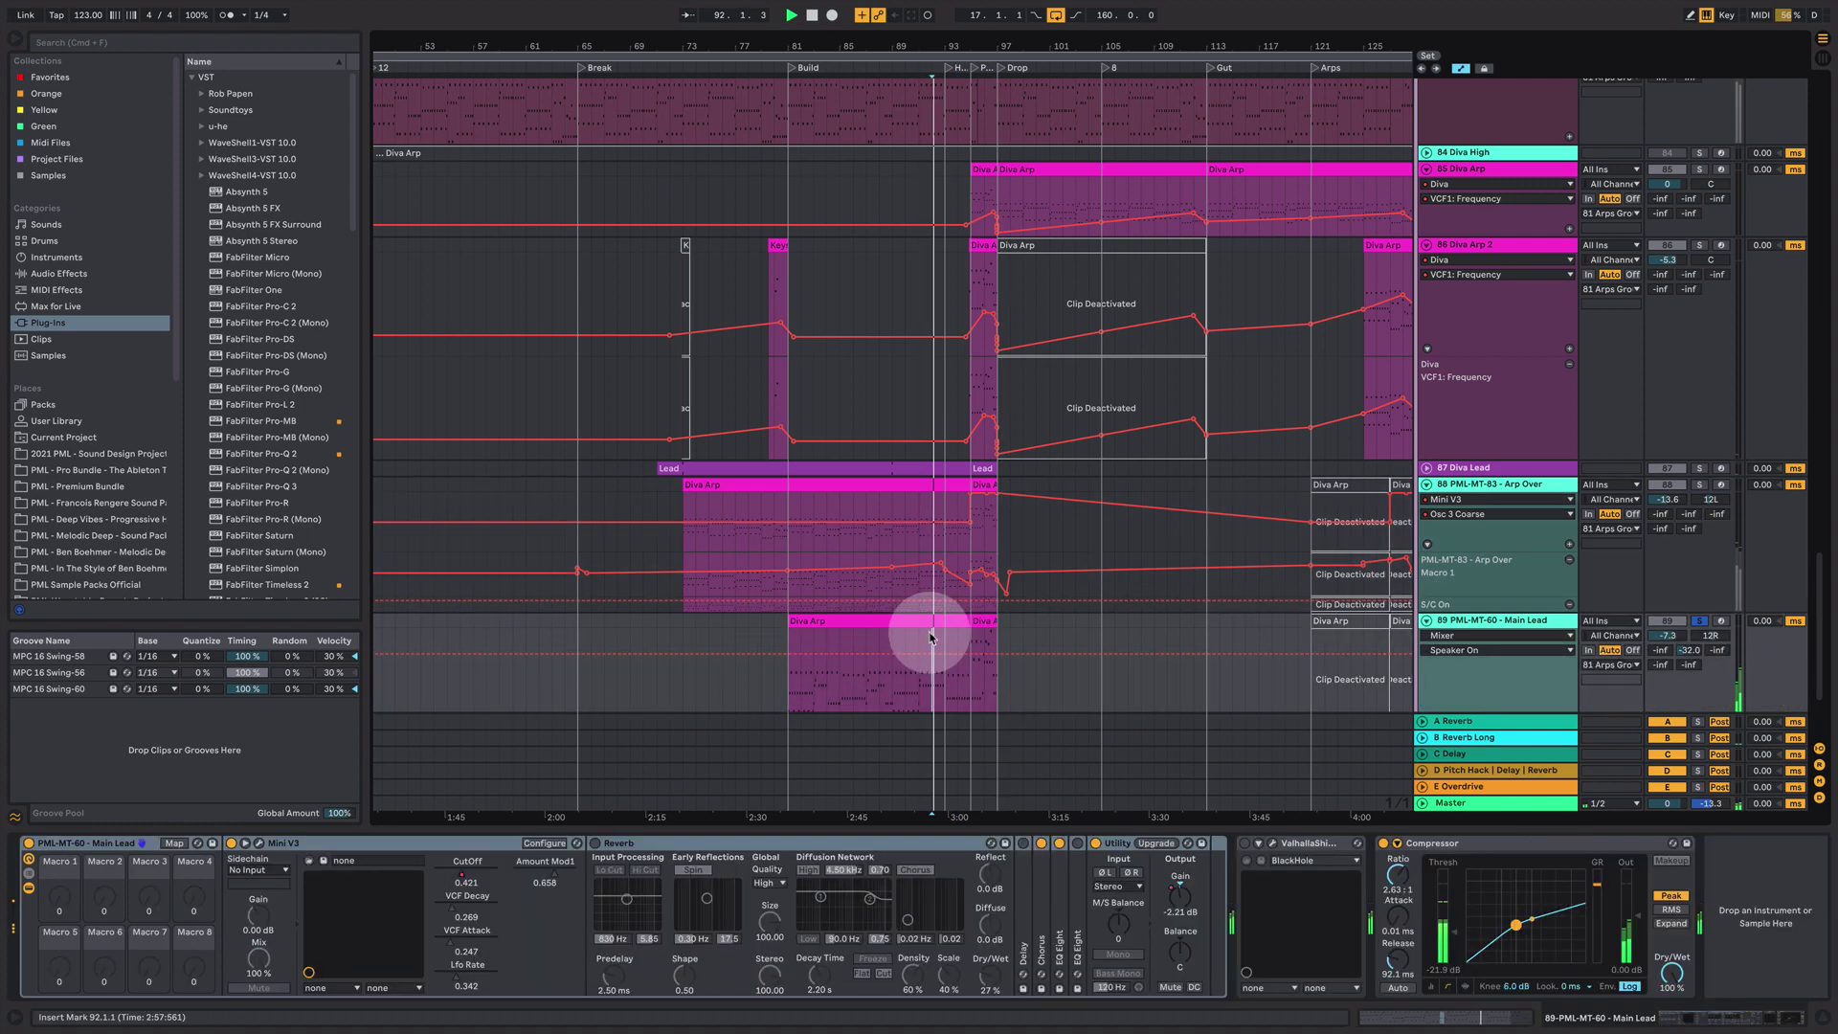
- Set the Attack of the Main Lead's Compressor to 17.9 ms and replay the lead from bar 92
{"action": "scroll", "coordinate": [1048, 704], "scroll_direction": "down", "scroll_amount": 4}
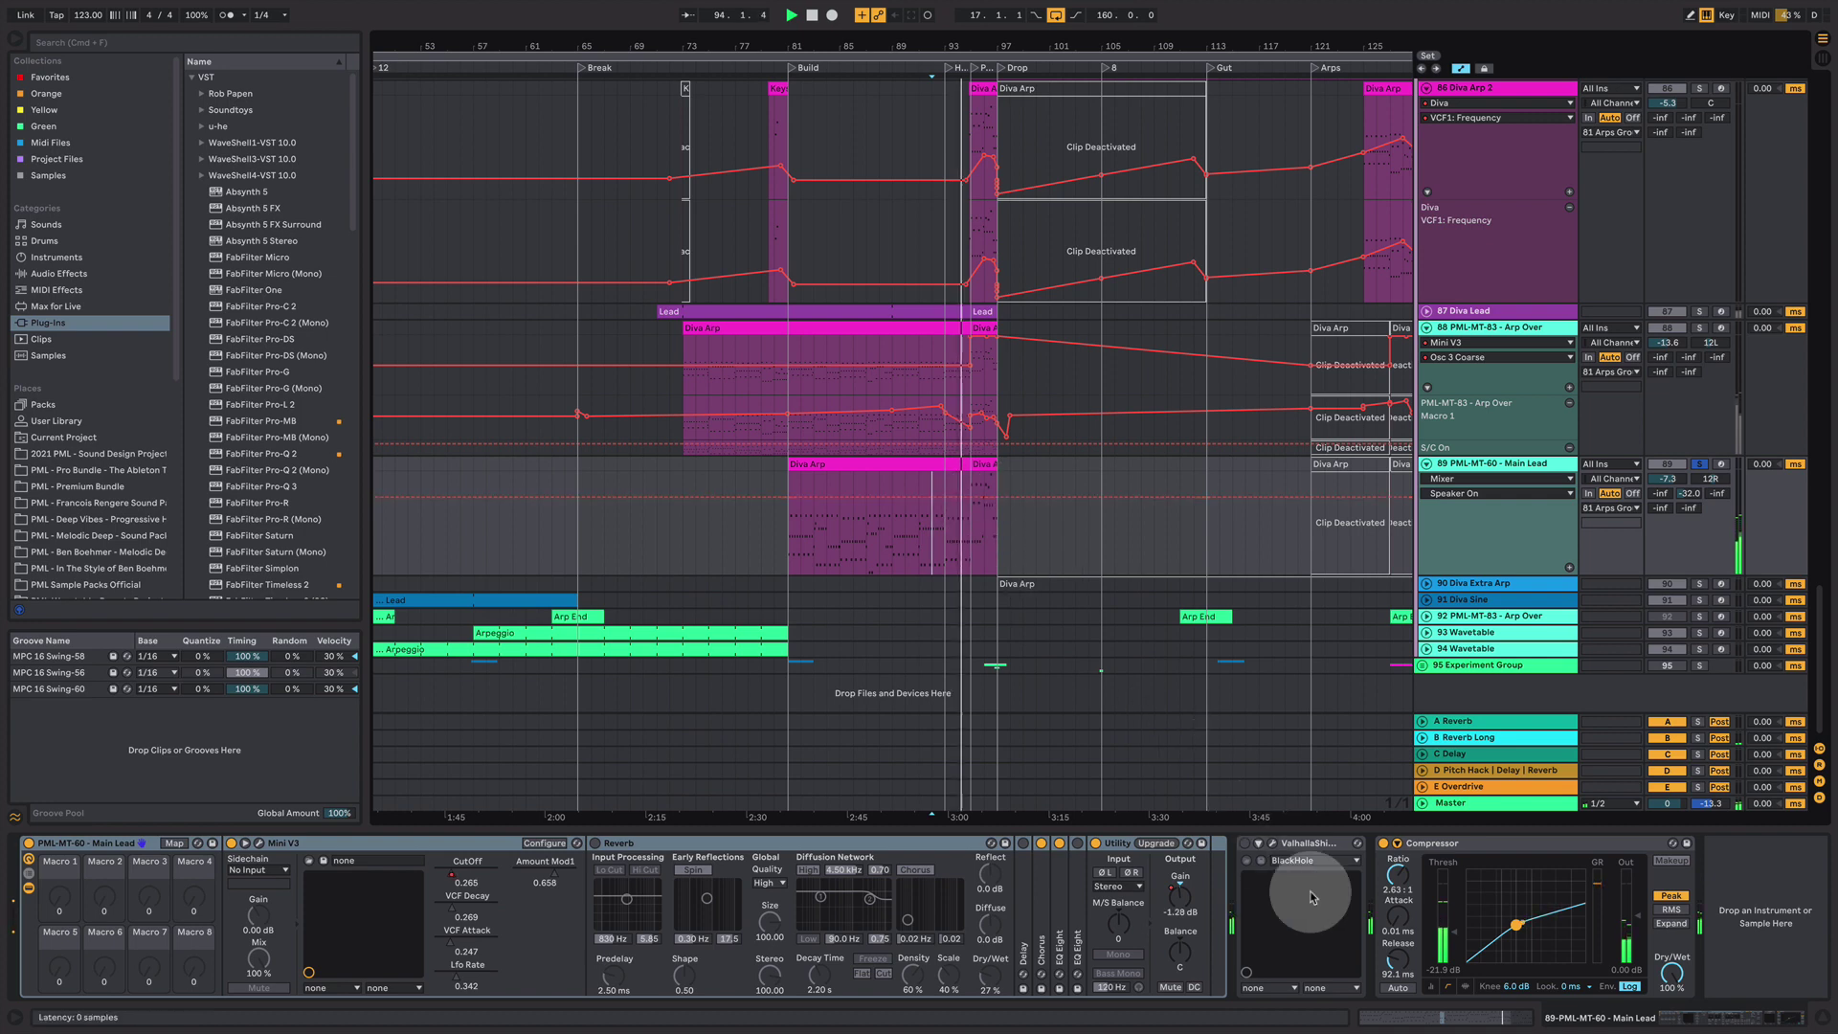
{"action": "left_click_drag", "start_coordinate": [1397, 916], "coordinate": [1398, 886]}
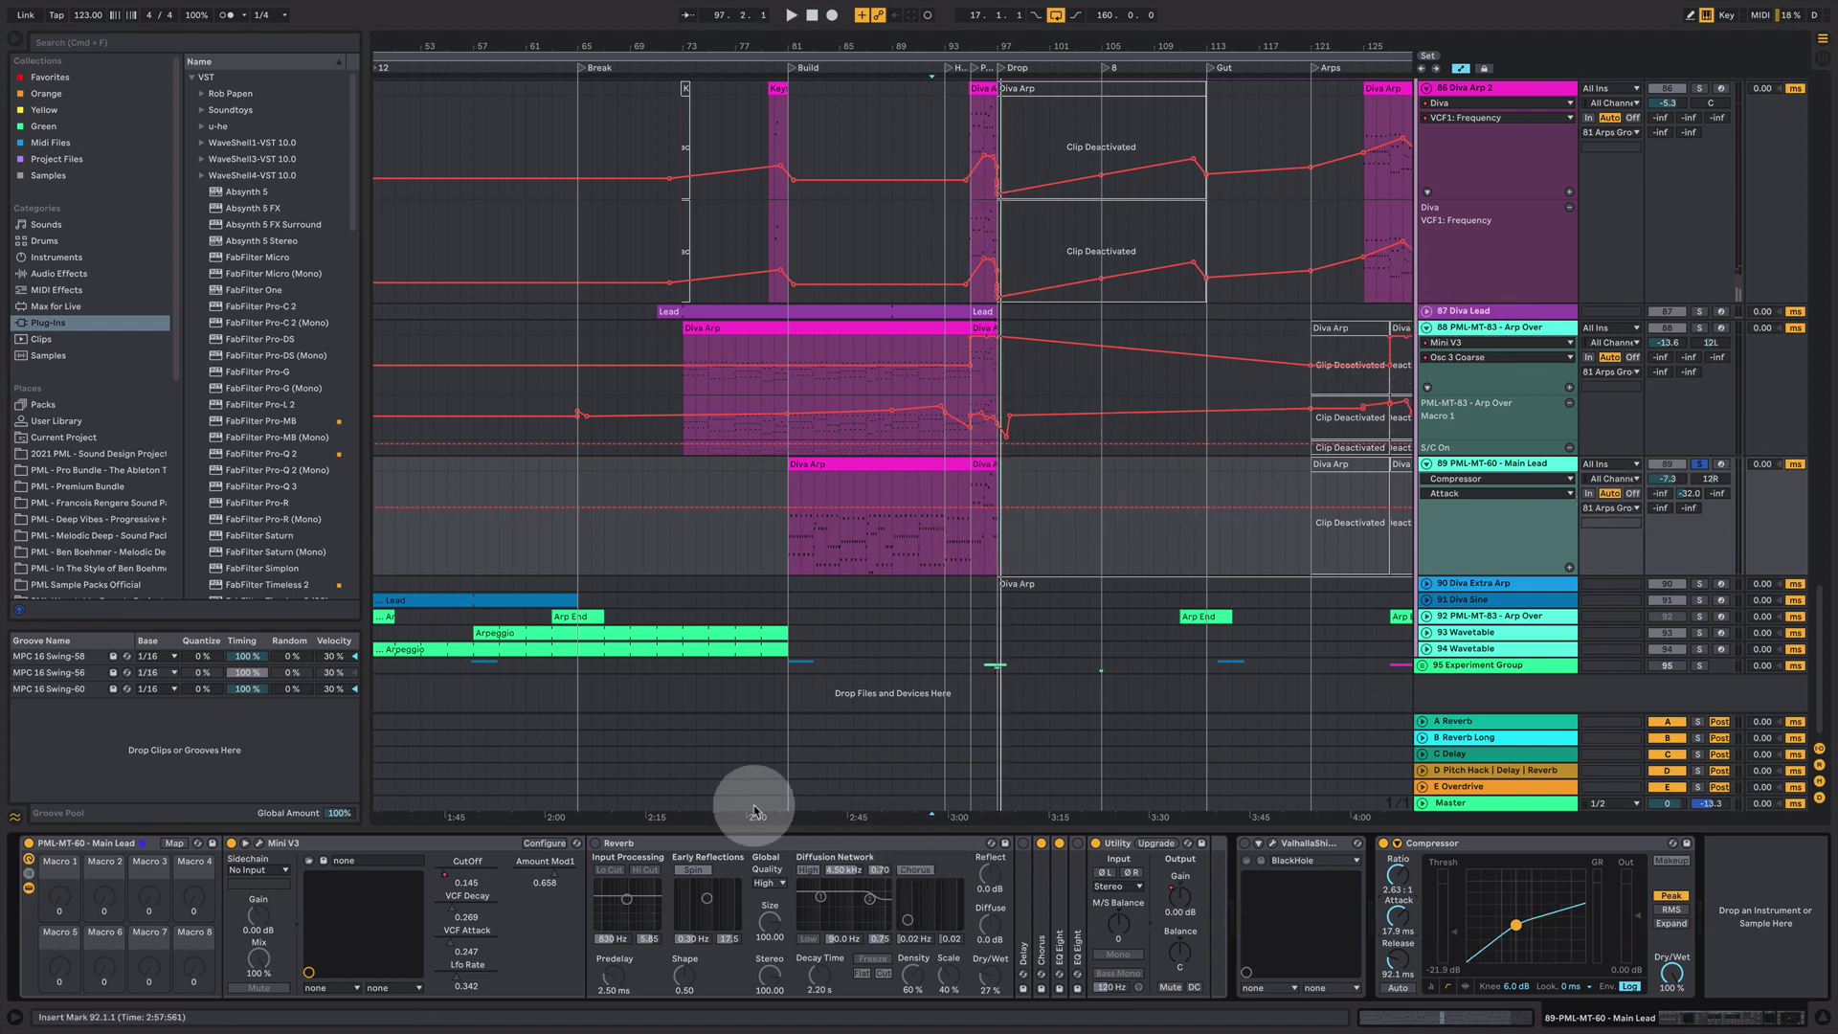
{"action": "key", "text": "space"}
{"action": "left_click", "coordinate": [258, 843]}
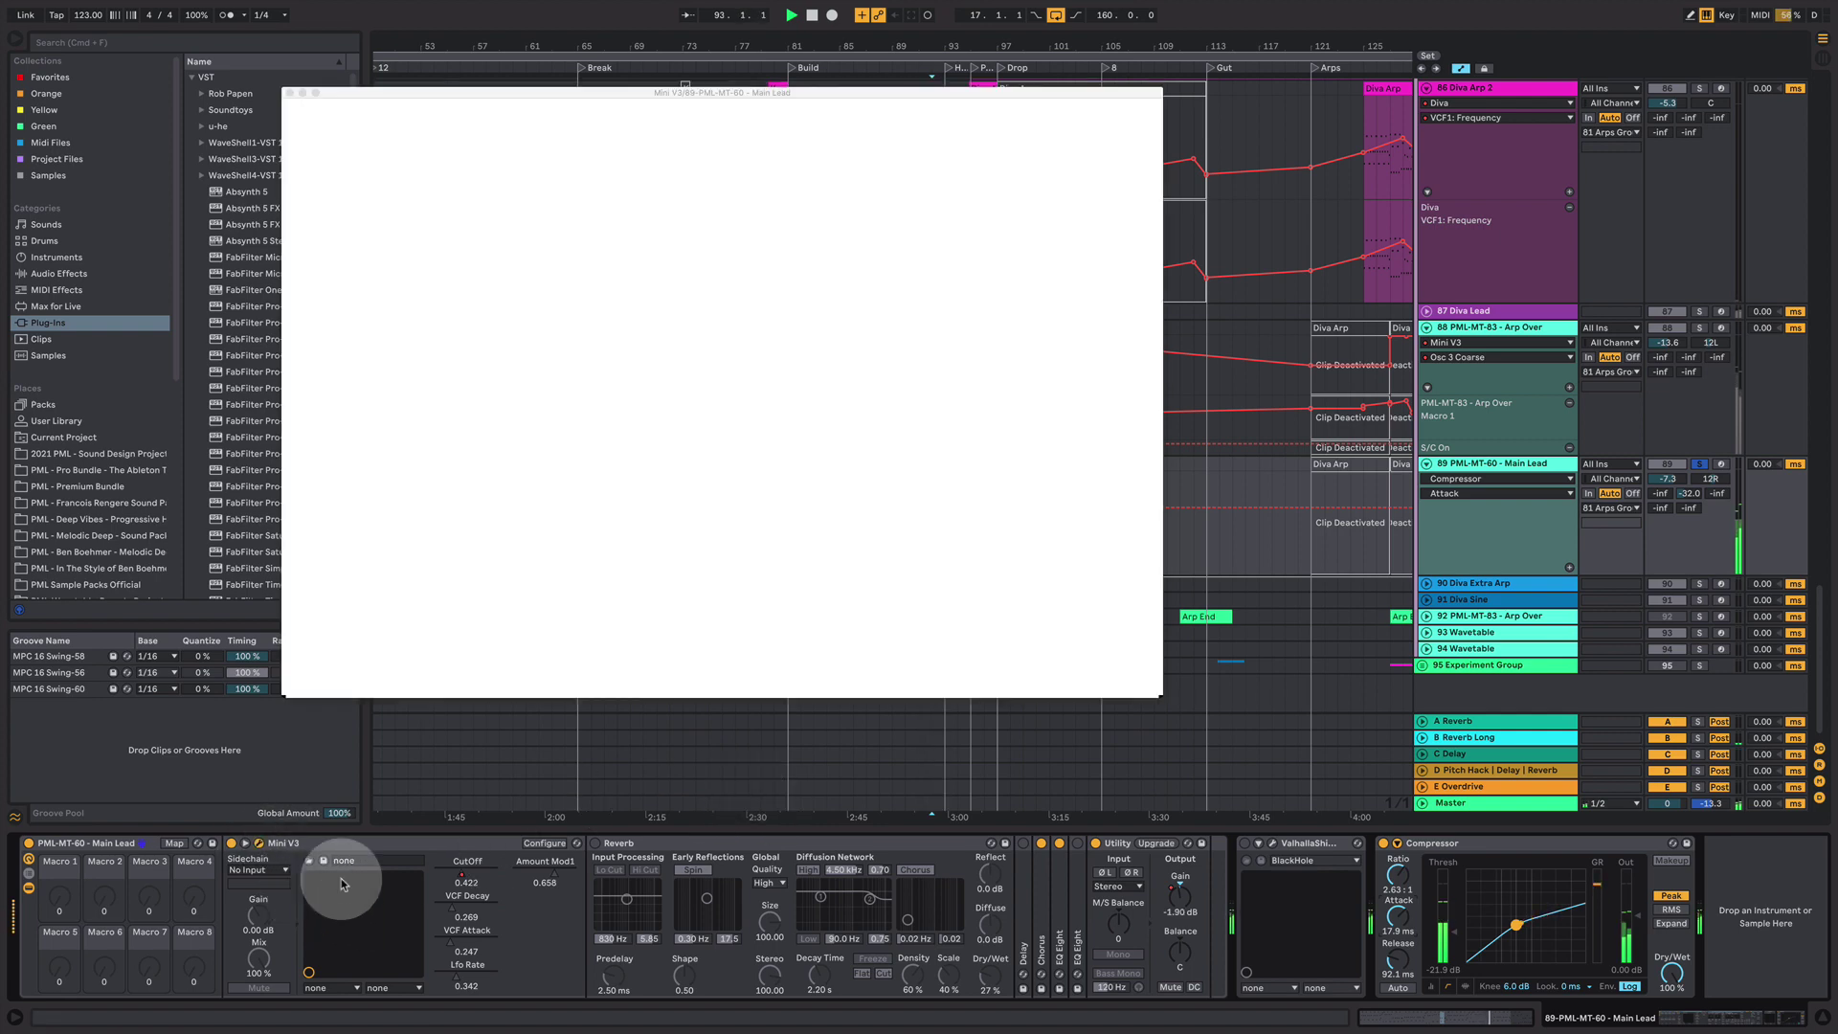
{"action": "left_click_drag", "start_coordinate": [738, 329], "coordinate": [737, 324]}
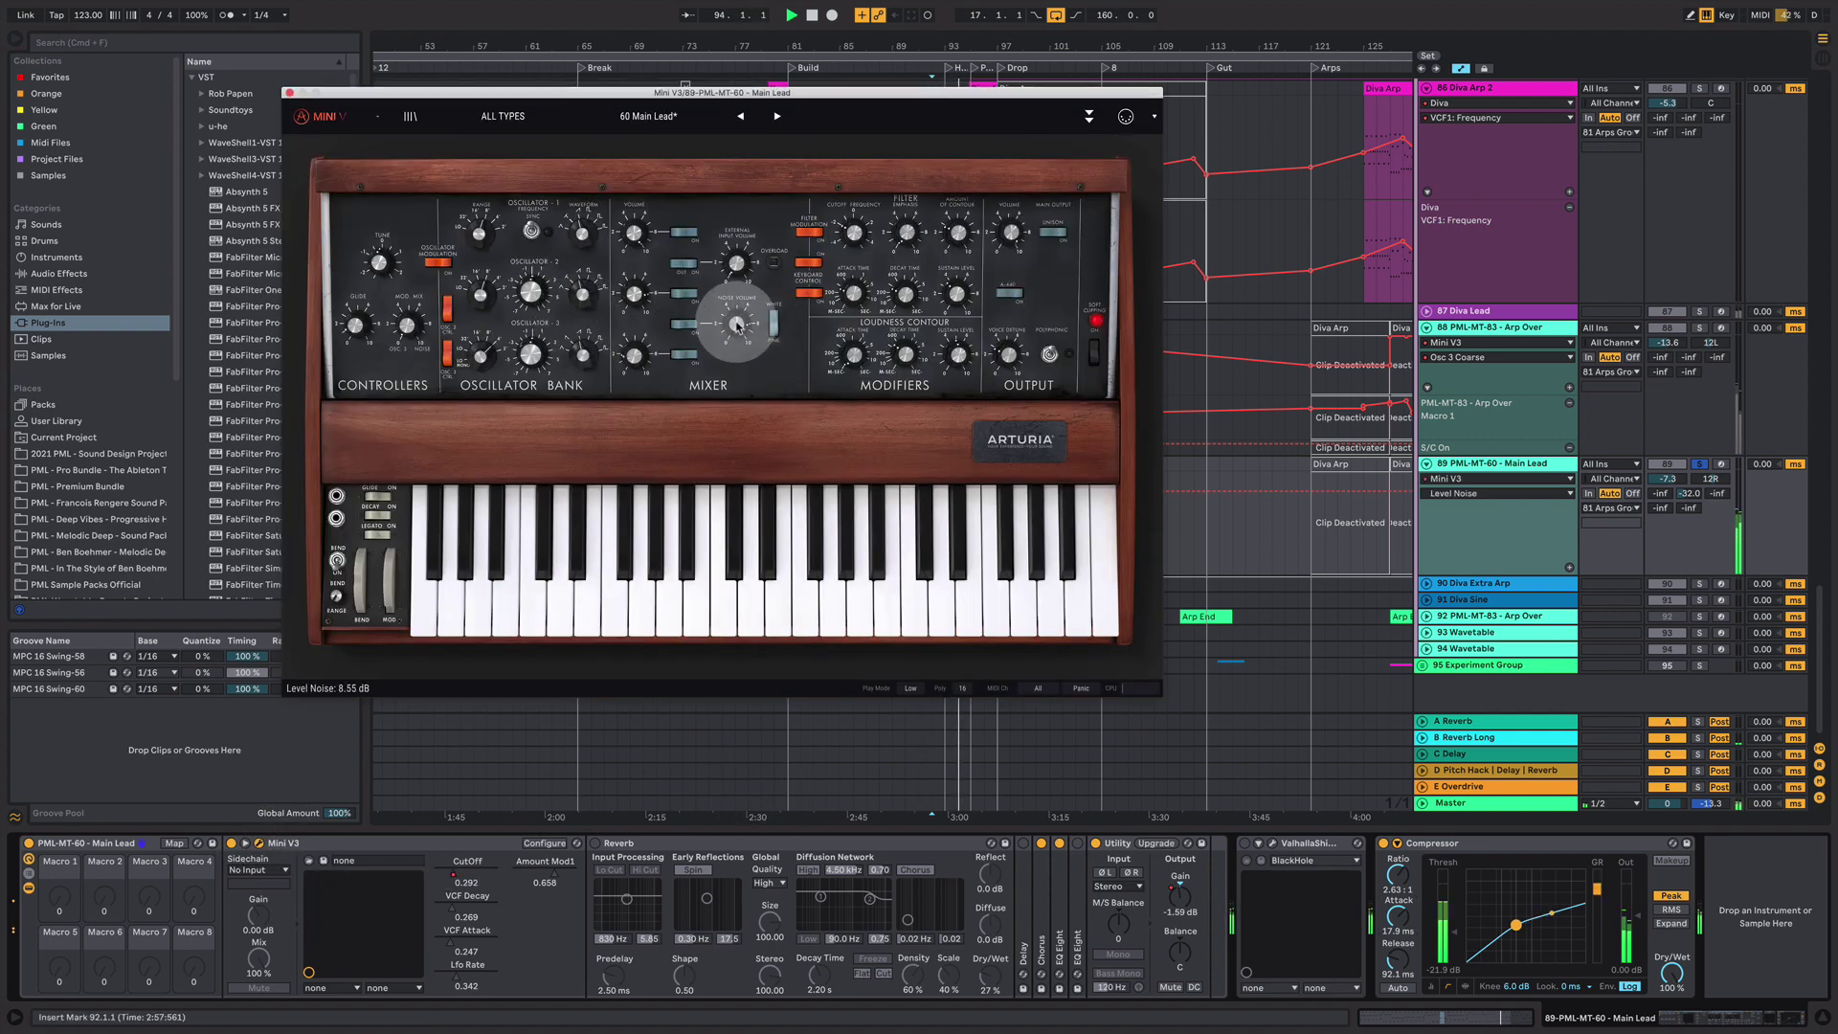
{"action": "left_click_drag", "start_coordinate": [854, 236], "coordinate": [838, 166]}
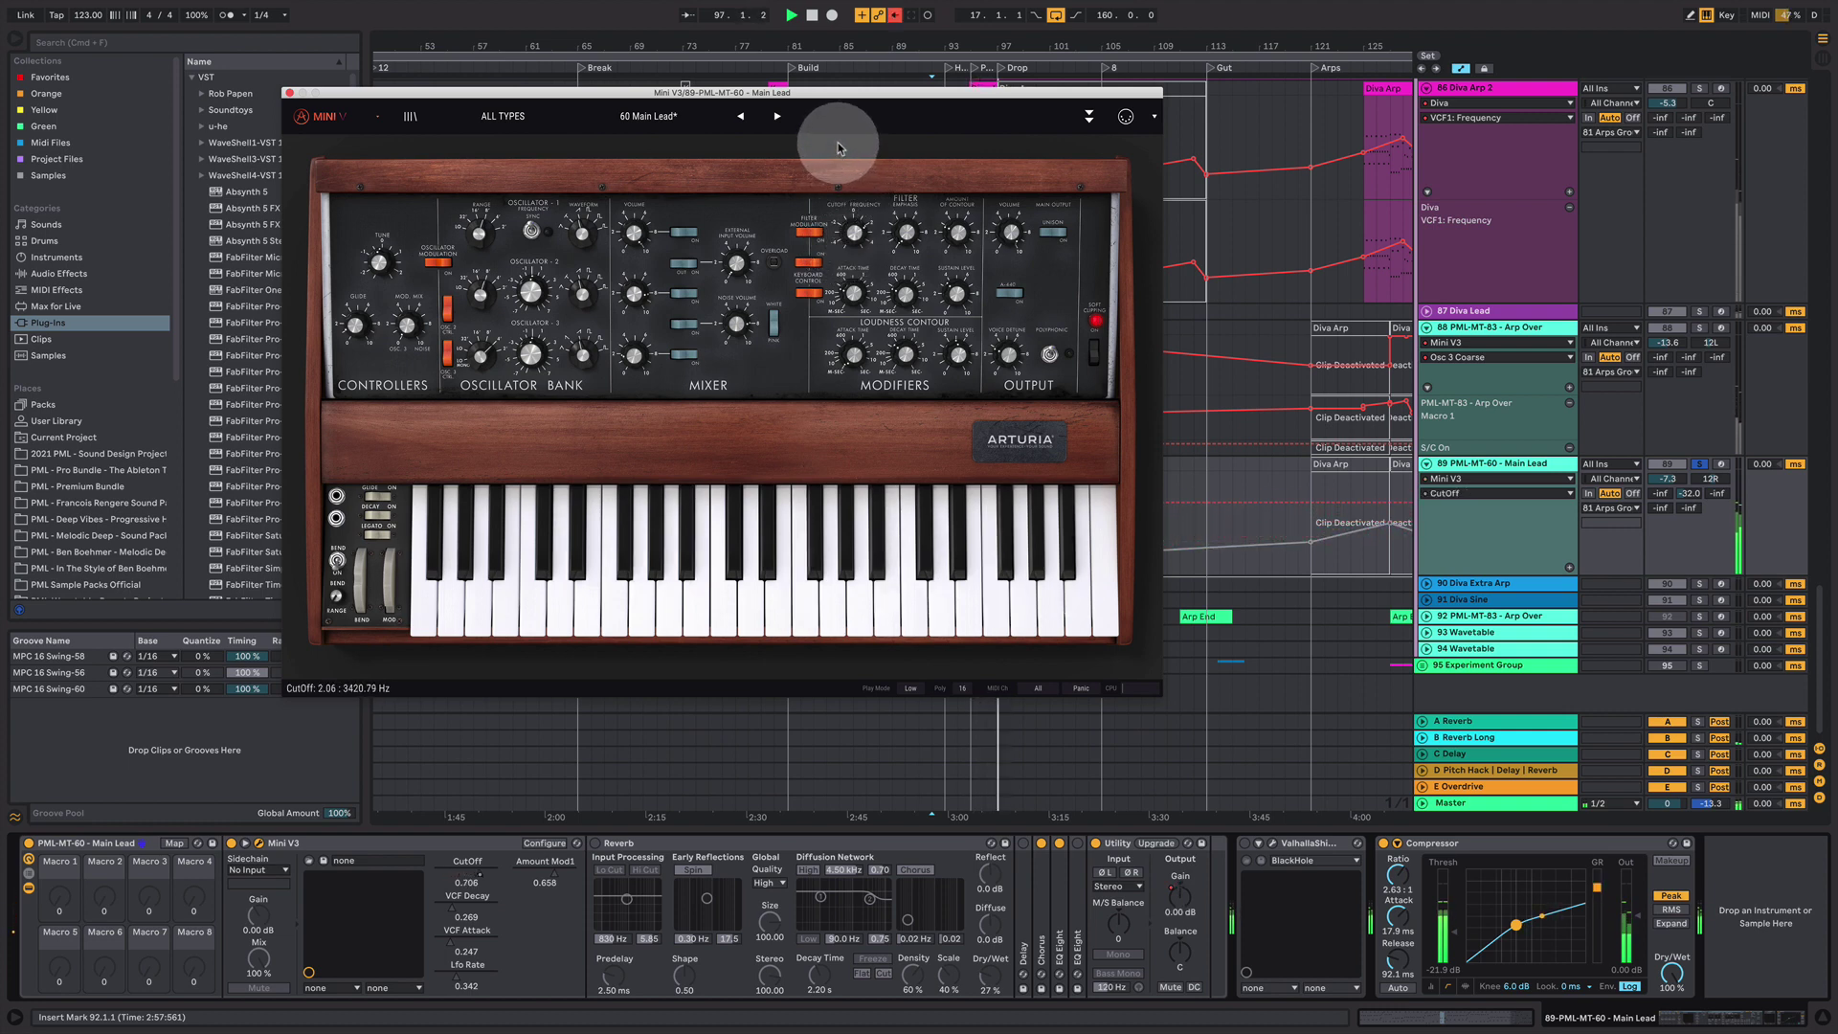
{"action": "left_click_drag", "start_coordinate": [839, 145], "coordinate": [851, 314]}
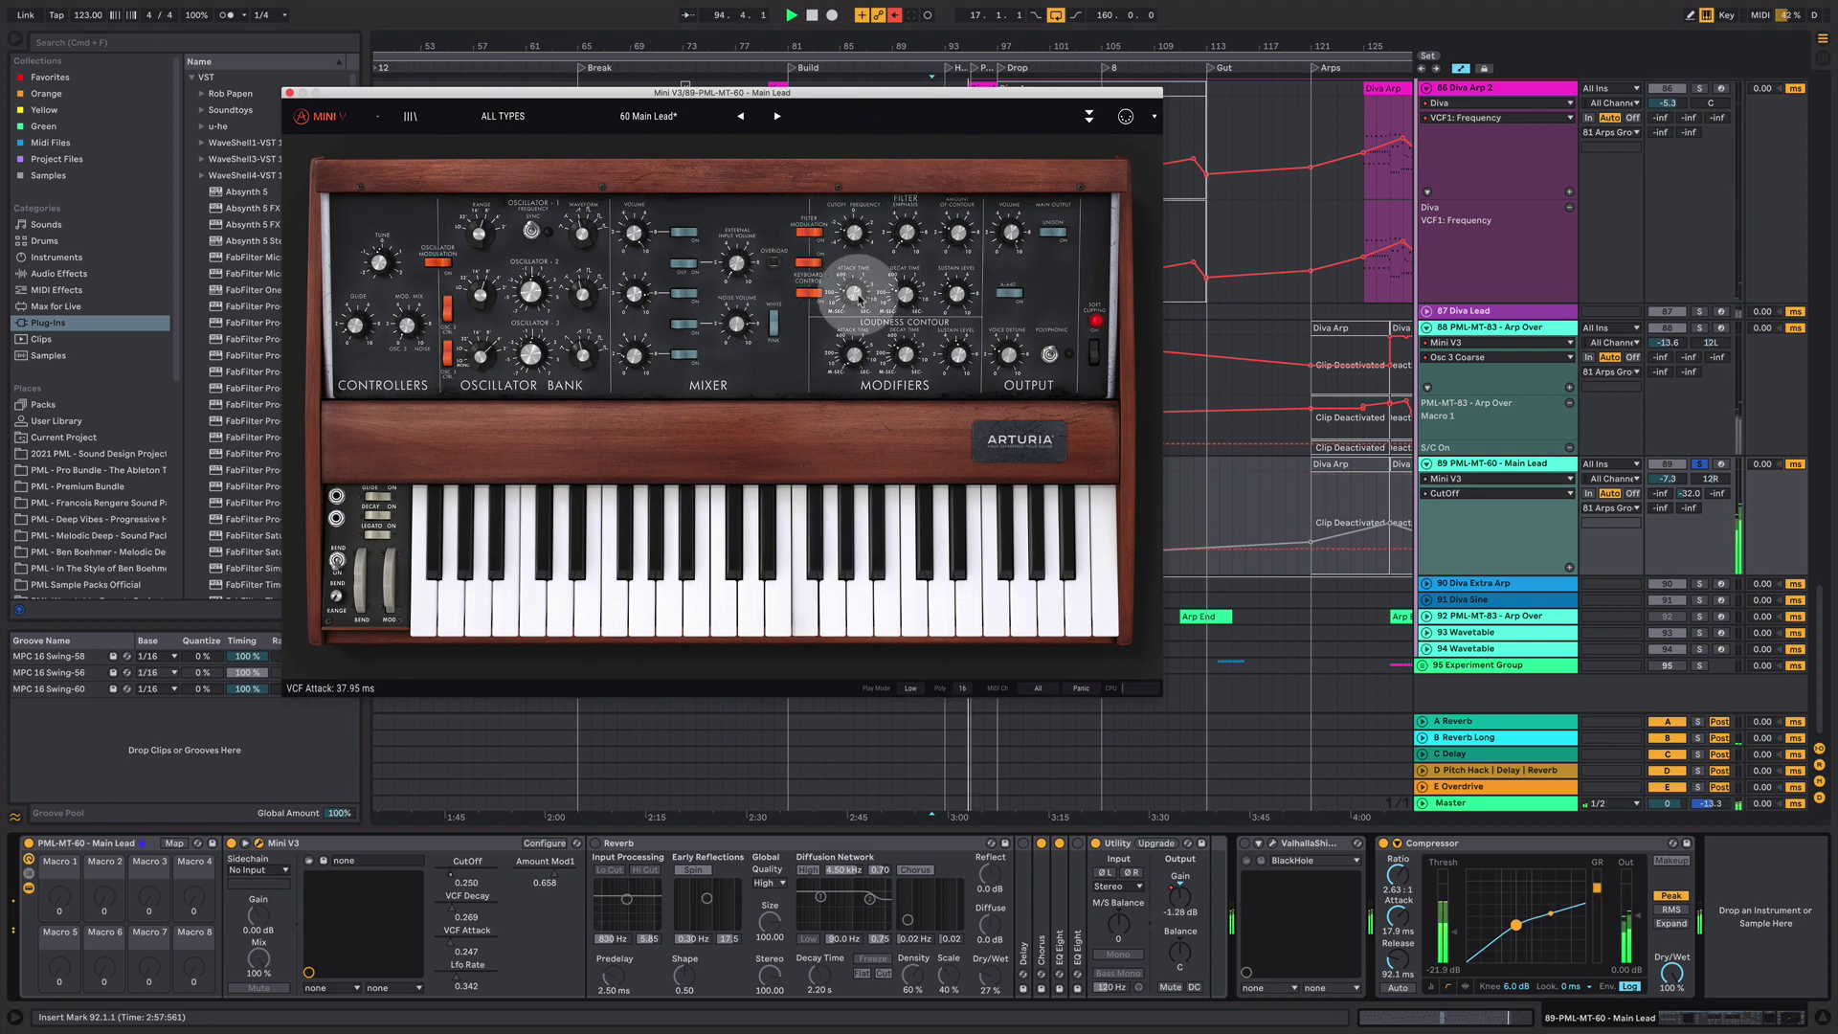
{"action": "left_click_drag", "start_coordinate": [841, 228], "coordinate": [849, 226]}
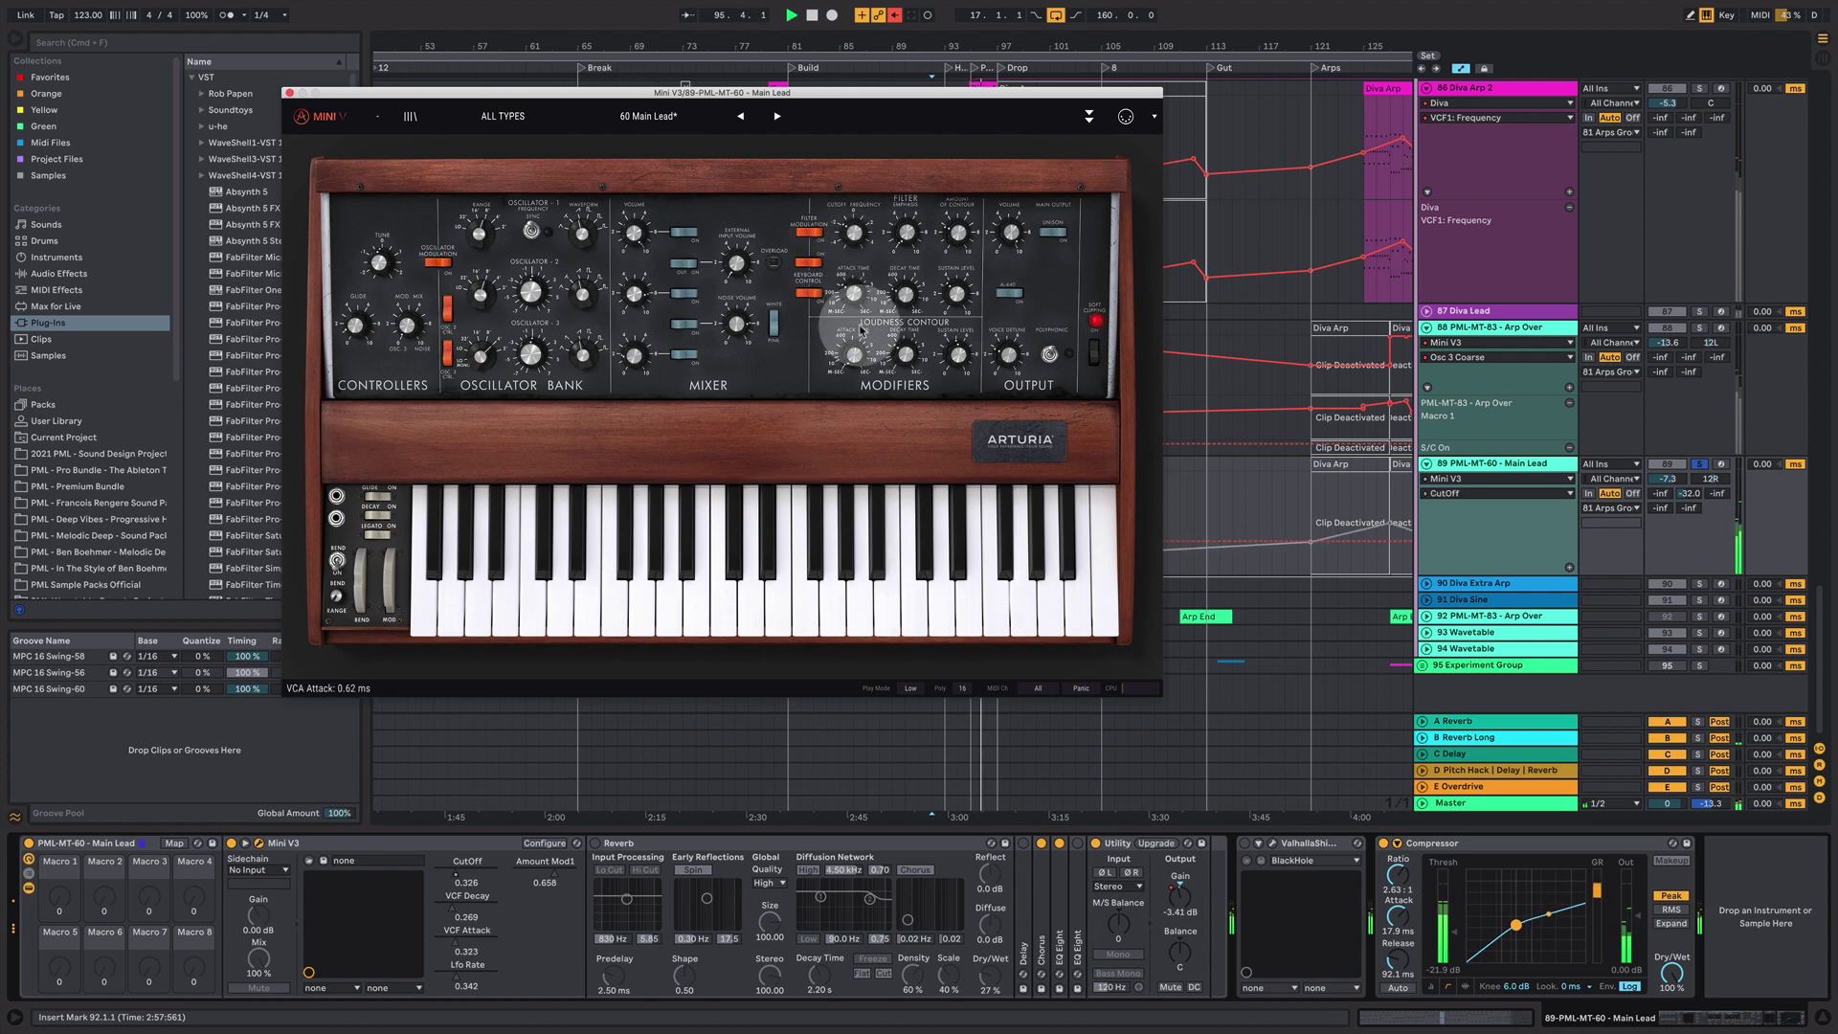
- Set the Mini V3's VCF Attack to 0.371 and VCF Decay to 0.333, restore the overridden automation, and close the editor
{"action": "left_click_drag", "start_coordinate": [911, 284], "coordinate": [910, 260]}
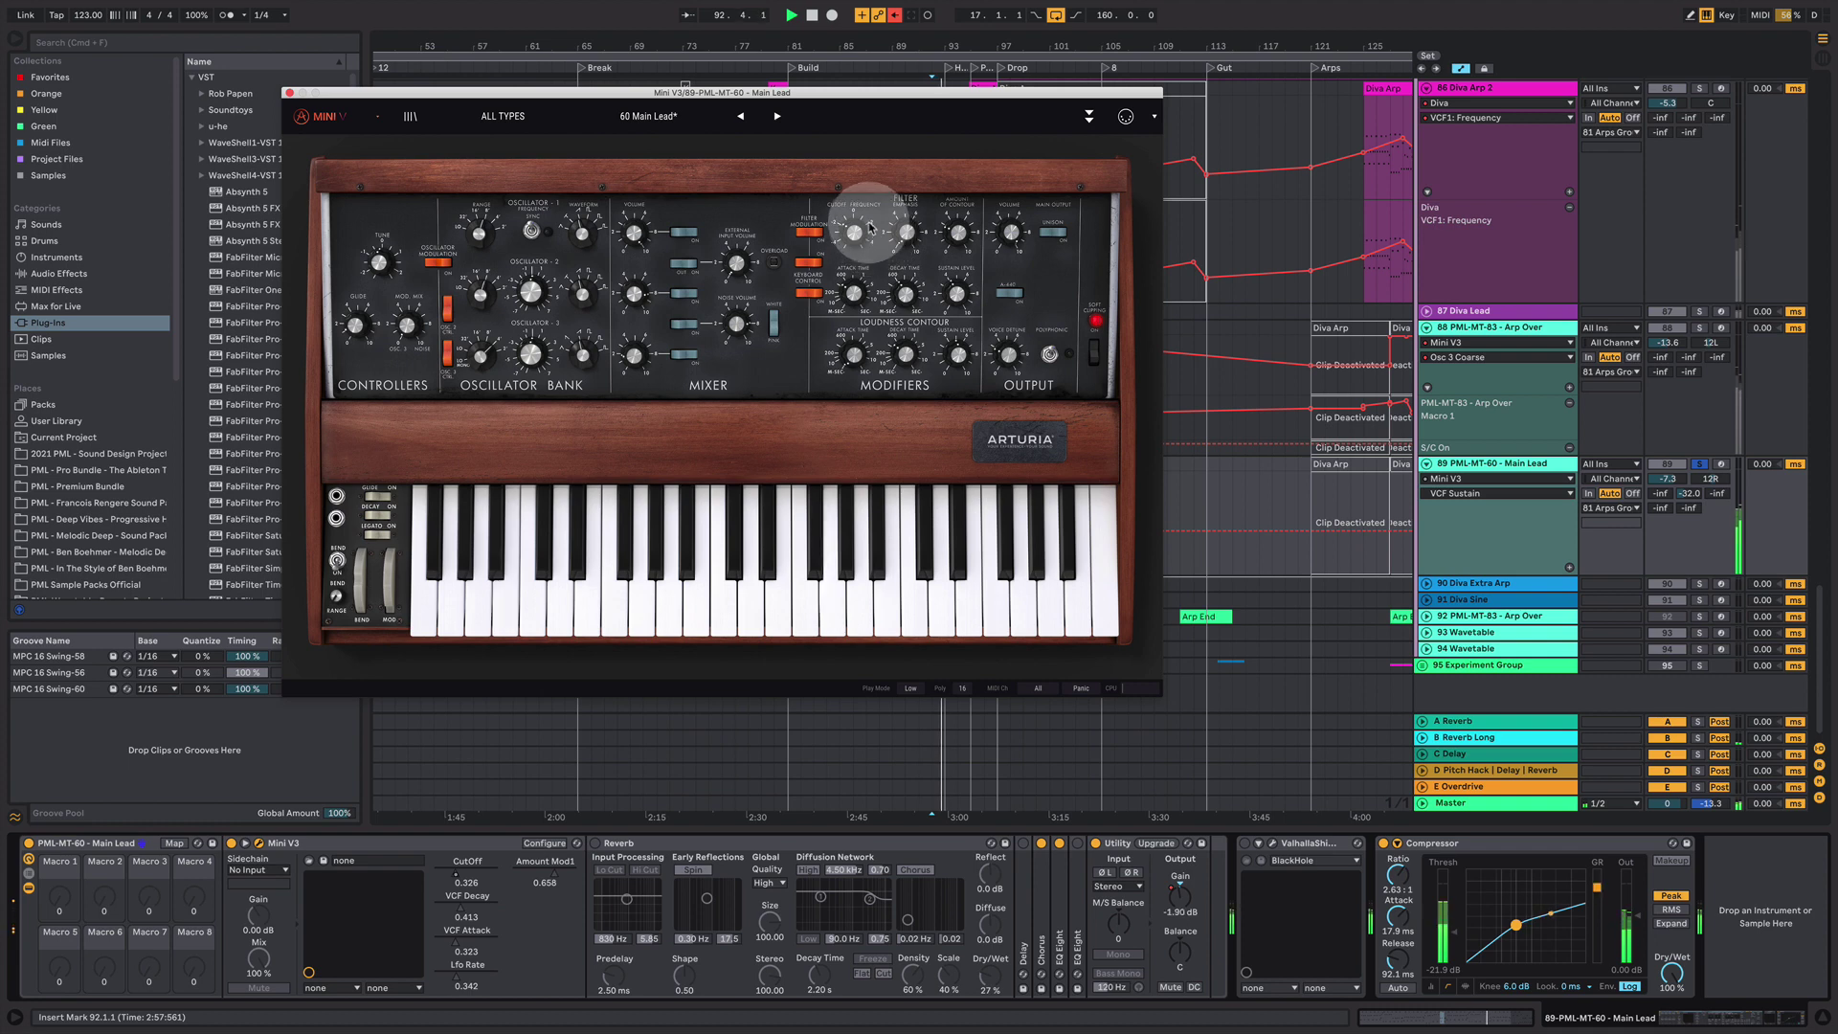
{"action": "left_click_drag", "start_coordinate": [864, 229], "coordinate": [857, 204]}
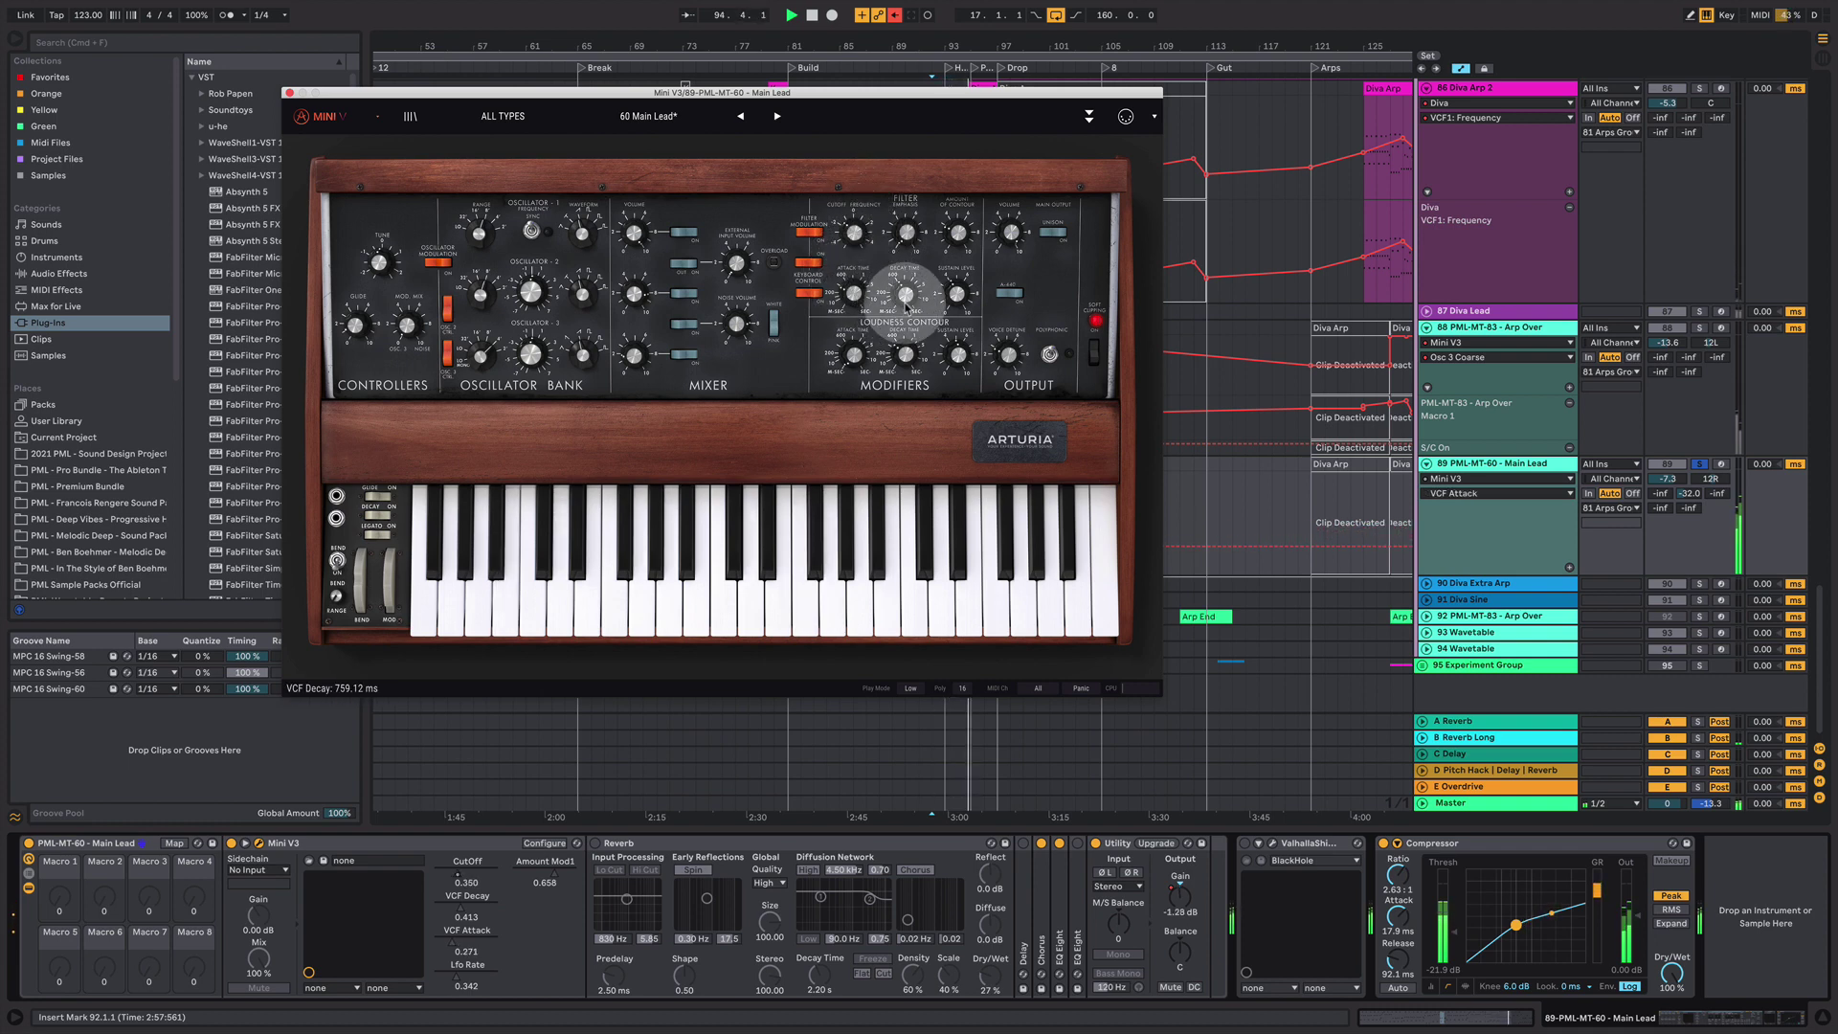
{"action": "left_click_drag", "start_coordinate": [905, 295], "coordinate": [908, 306]}
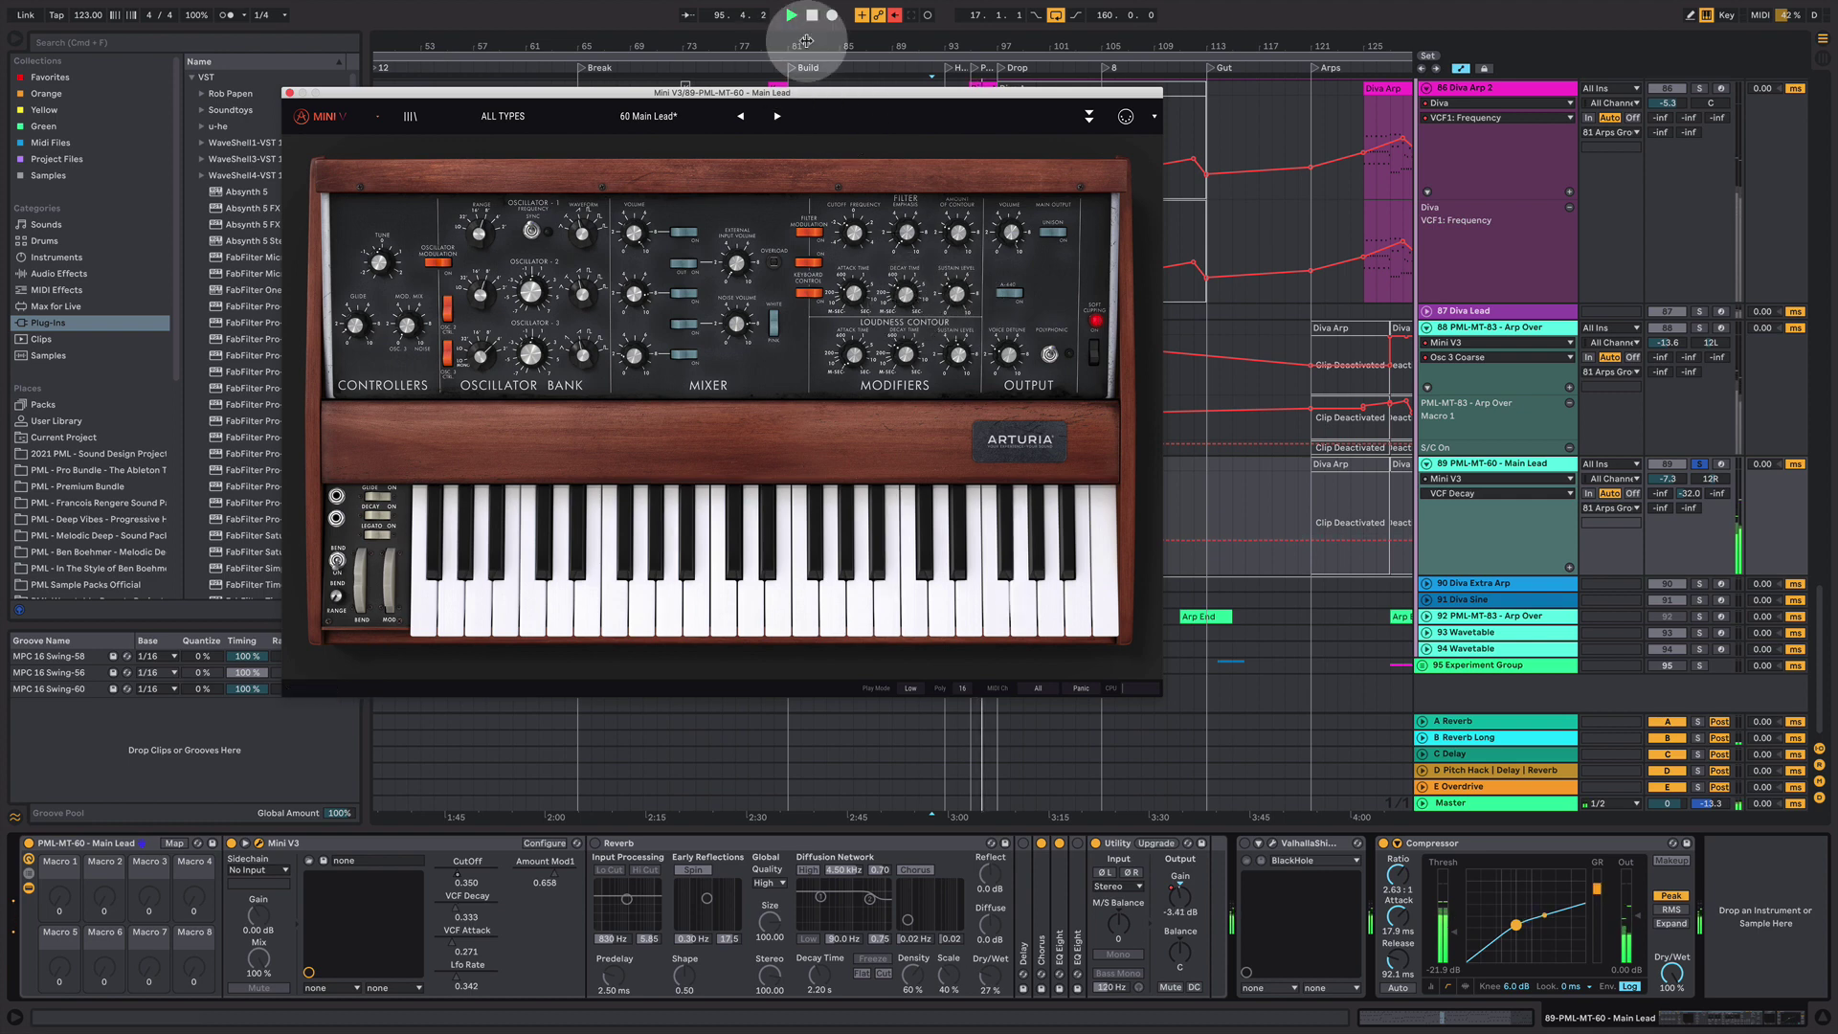
{"action": "left_click", "coordinate": [882, 43]}
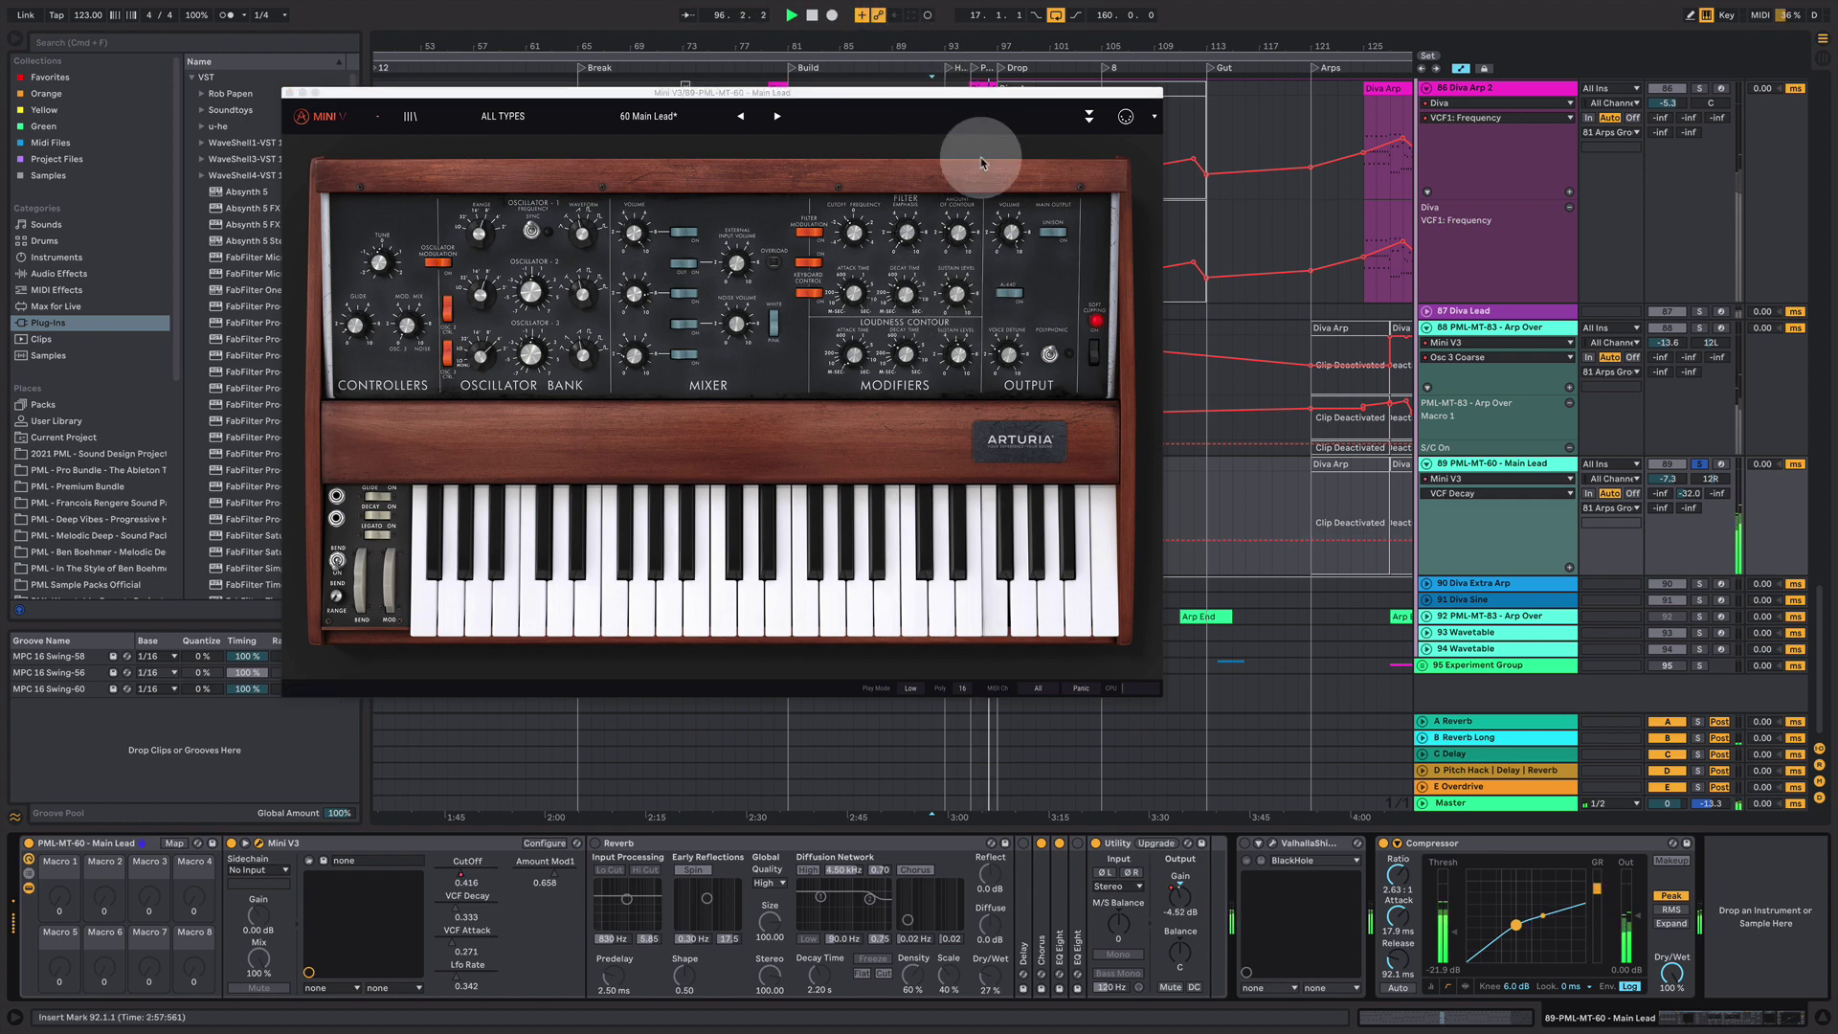
{"action": "left_click", "coordinate": [298, 93]}
{"action": "left_click", "coordinate": [291, 93]}
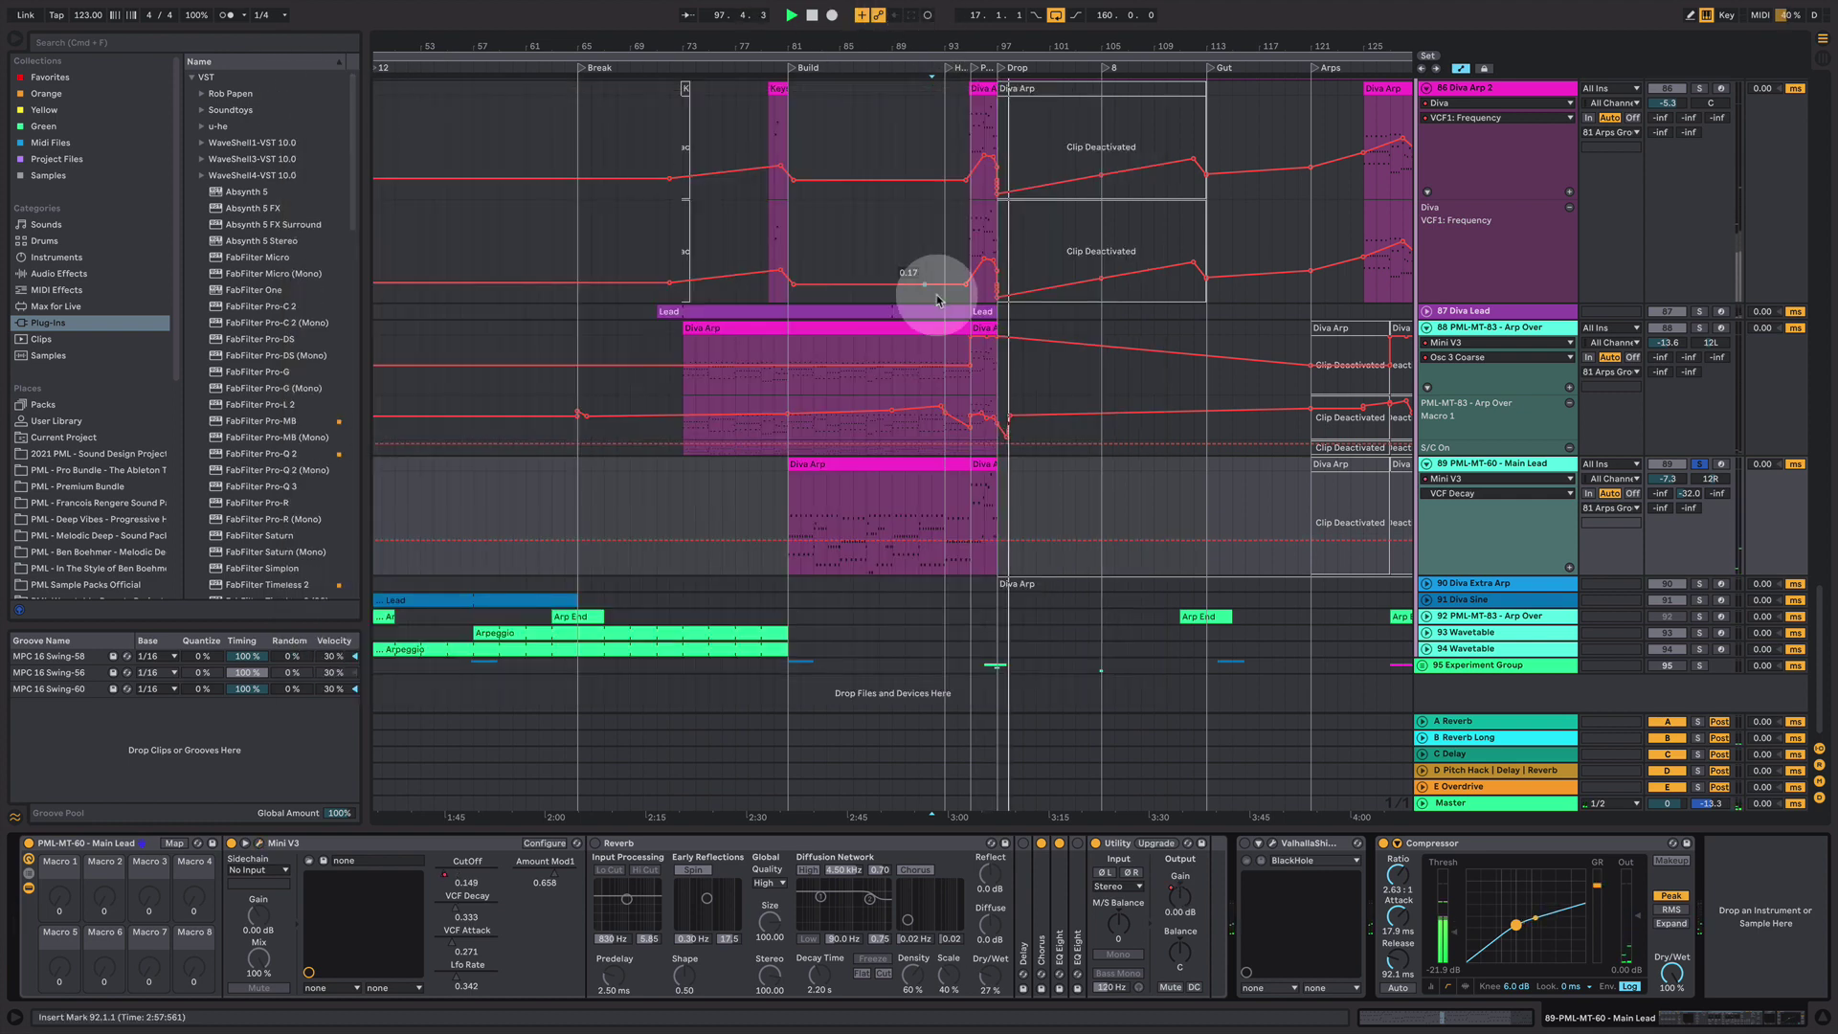
- Stop playback and show the full-length arrangement of the arp tracks, from Diva Main Arp to Arp Over
{"action": "left_click_drag", "start_coordinate": [1058, 43], "coordinate": [1059, 86]}
{"action": "key", "text": "minus"}
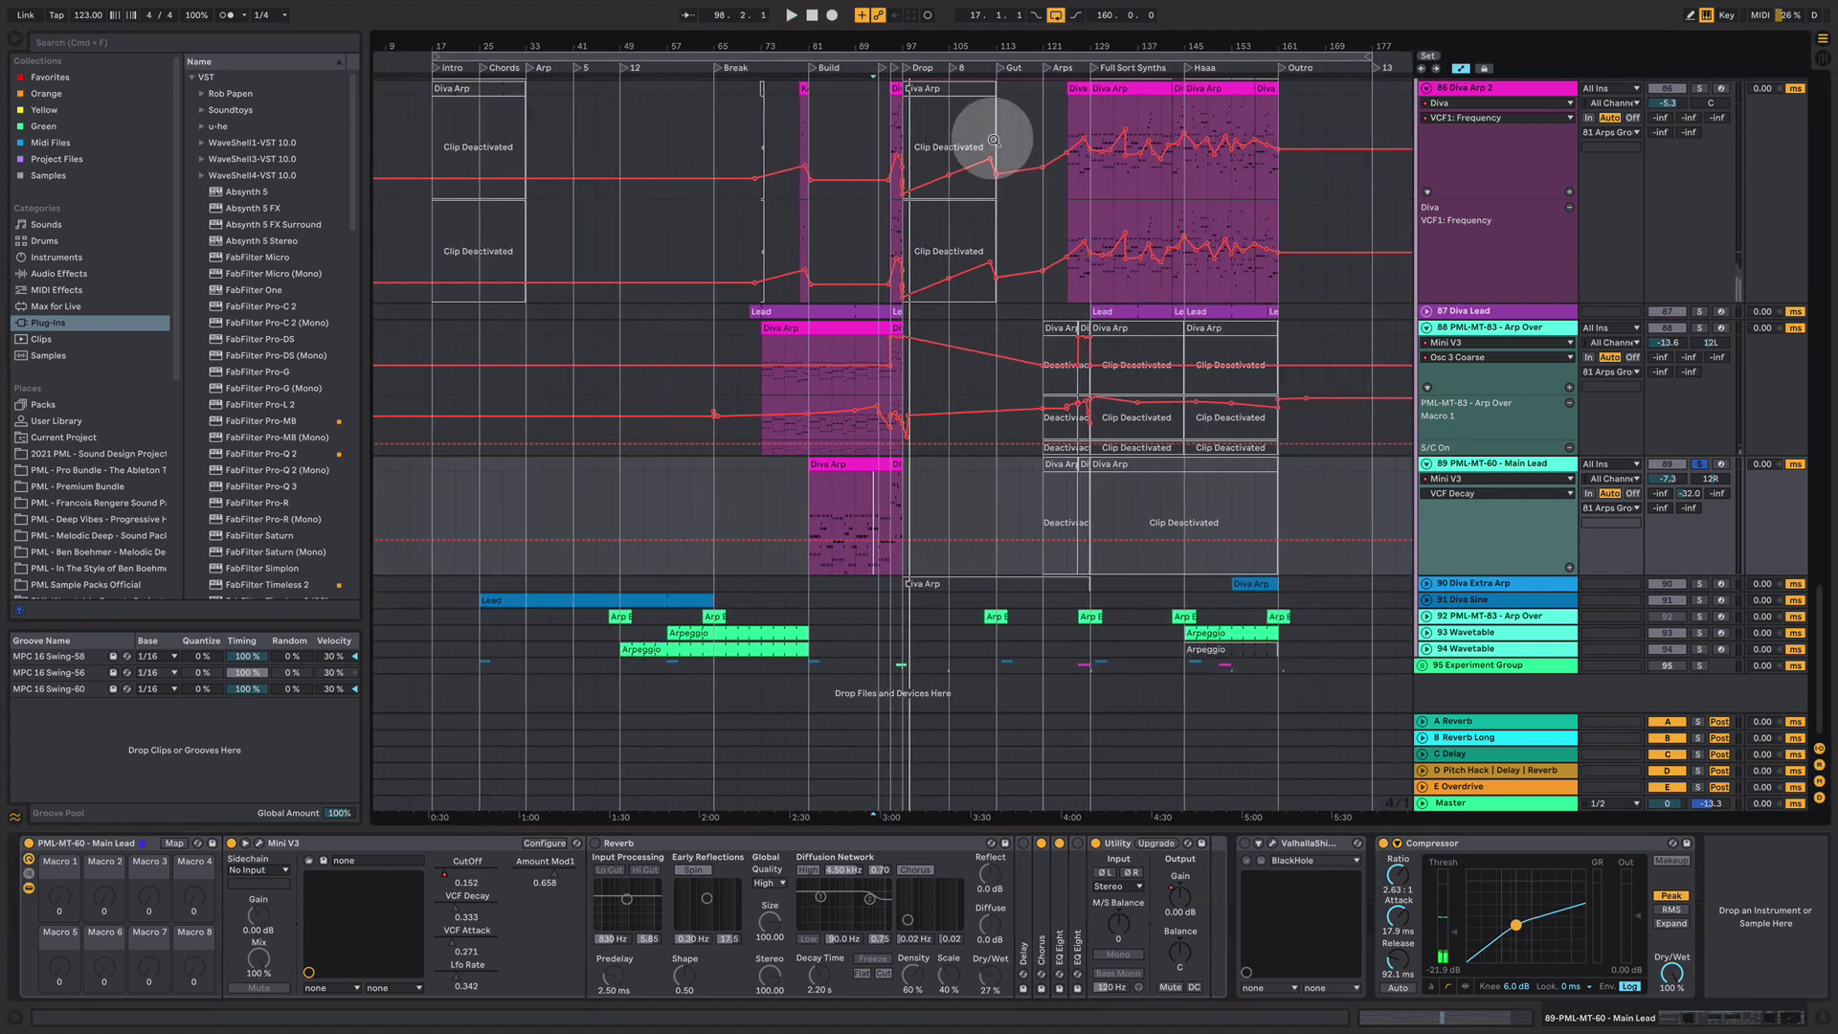
{"action": "scroll", "coordinate": [1115, 265], "scroll_direction": "up", "scroll_amount": 5}
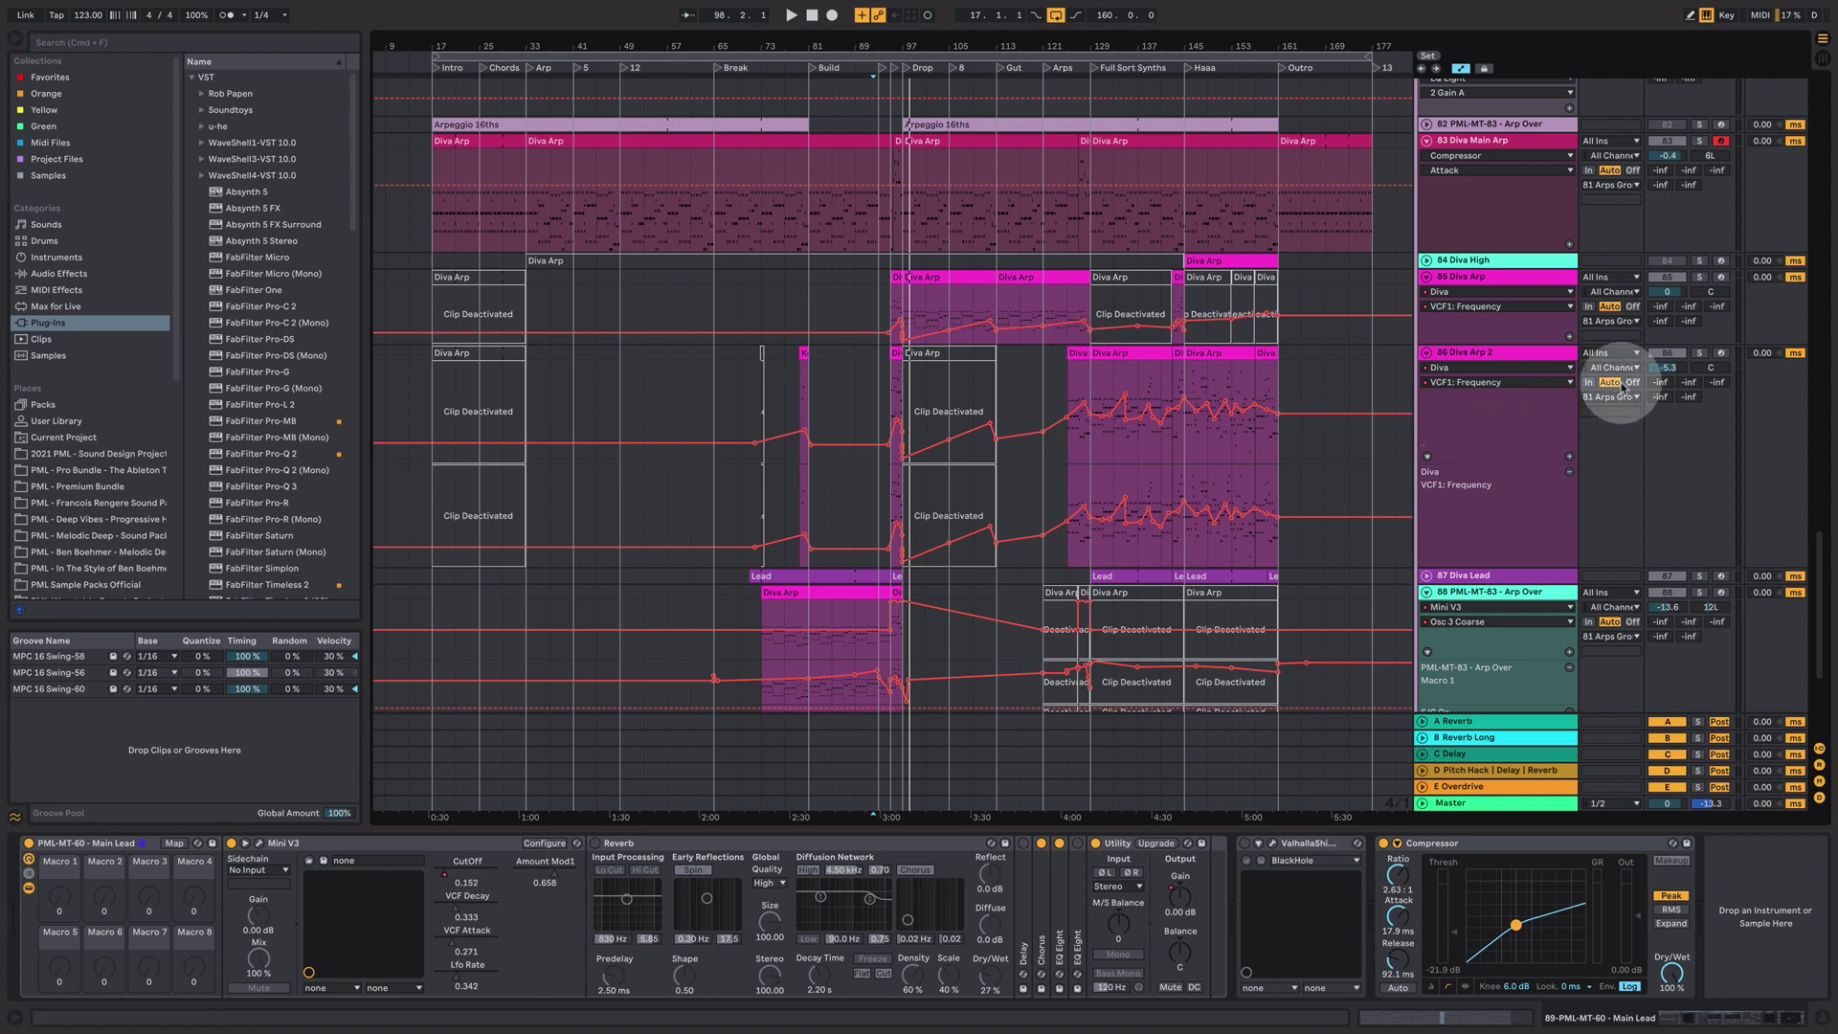
- Solo the Diva Arp 2 track and audition its clips from bar 129
{"action": "left_click", "coordinate": [1698, 353]}
{"action": "left_click", "coordinate": [1093, 384]}
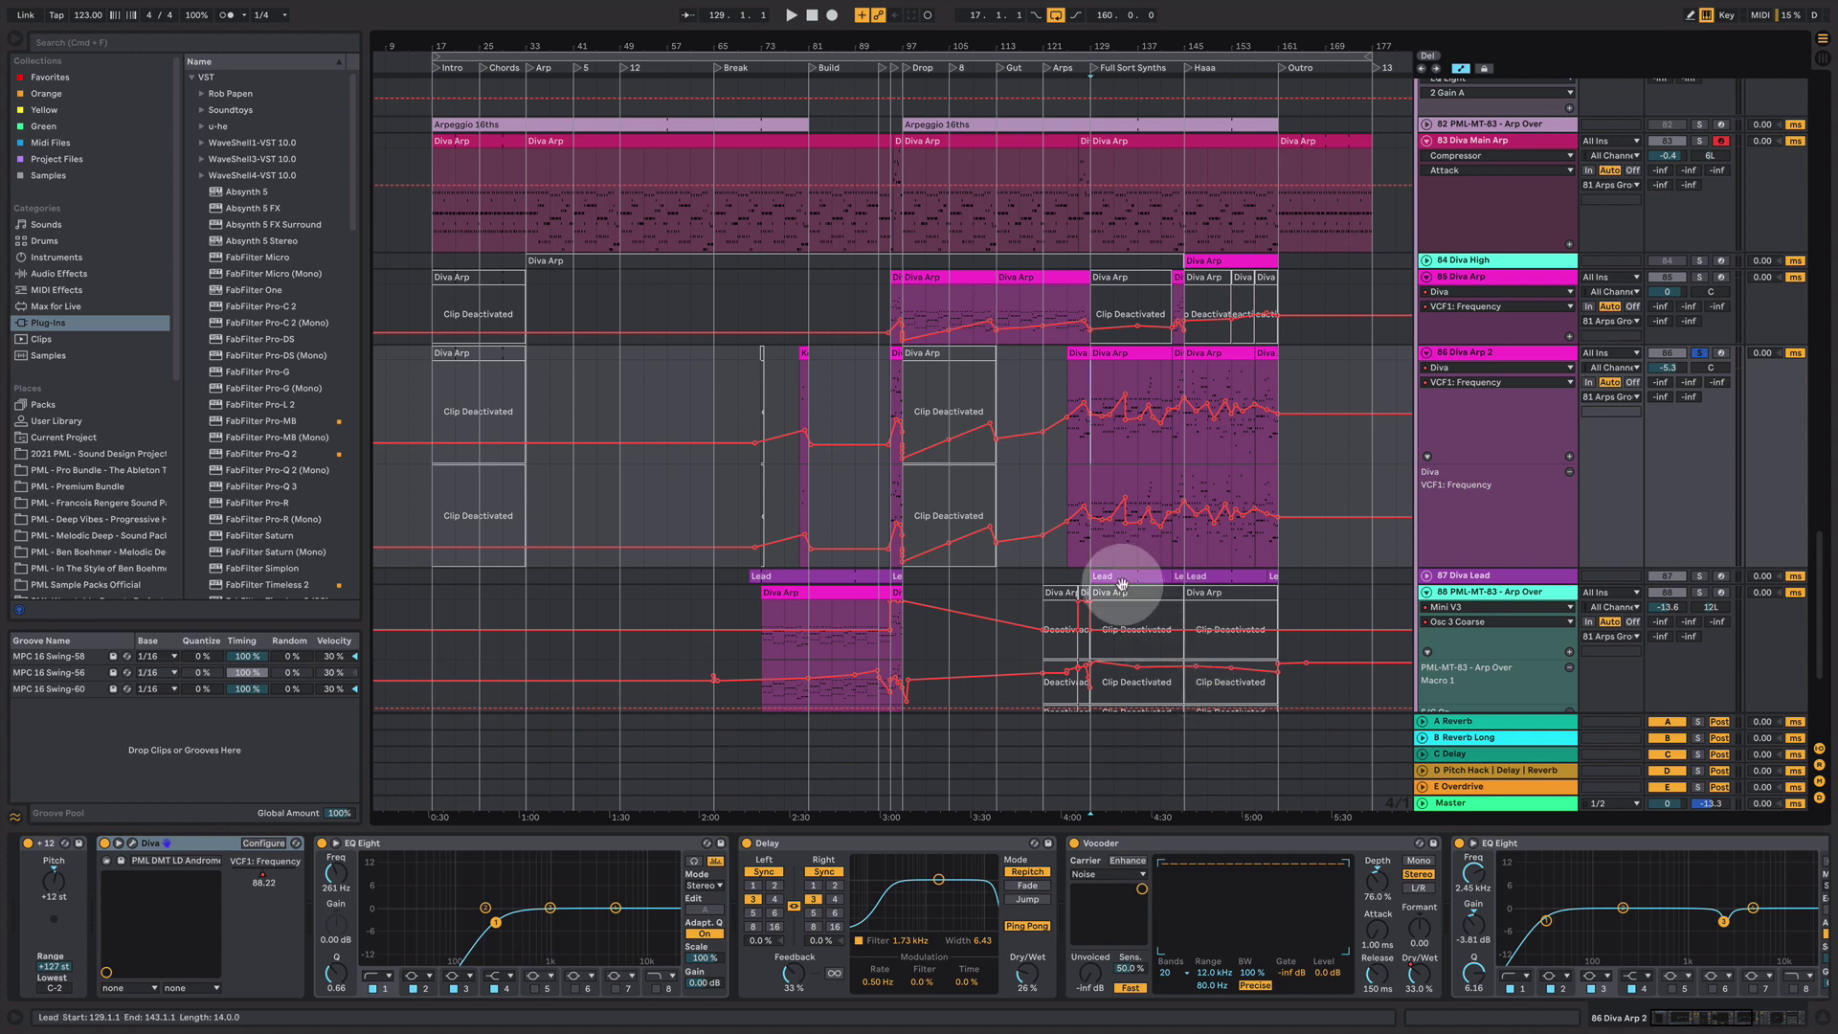
{"action": "scroll", "coordinate": [971, 582], "scroll_direction": "down", "scroll_amount": 5}
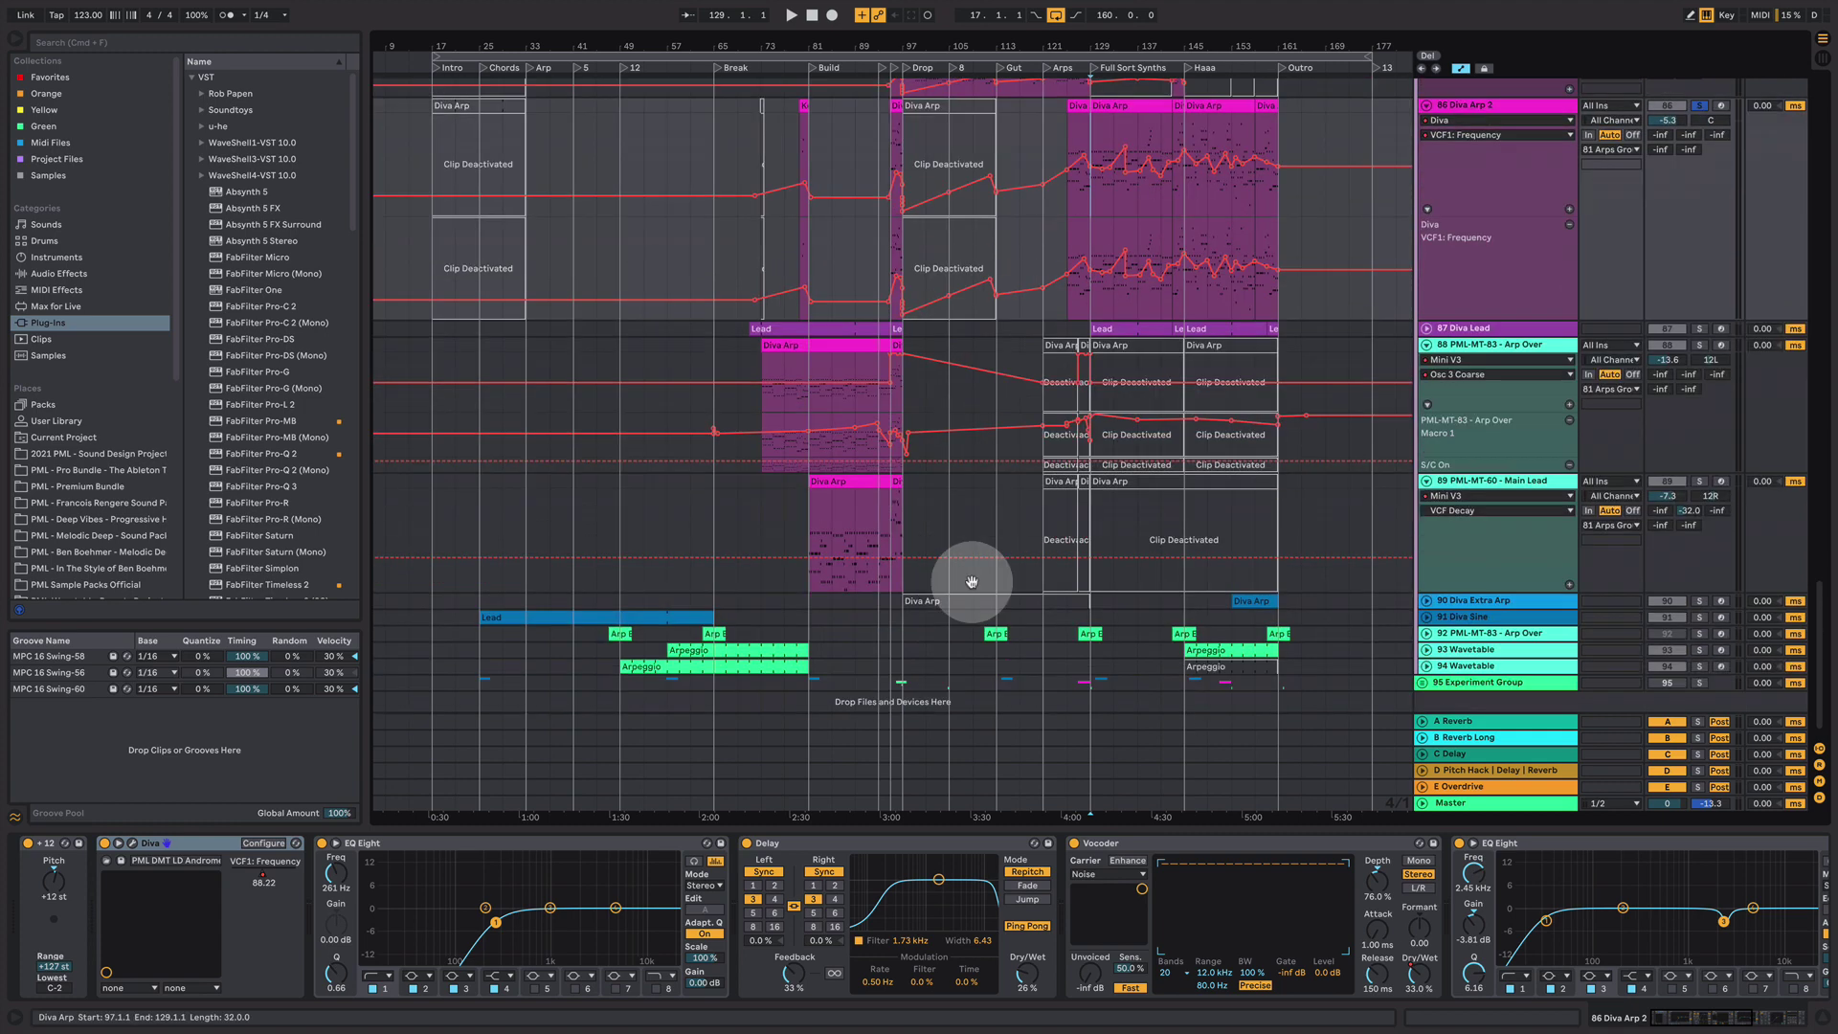
- Select the Main Lead clip at bar 81, clear the track solo, and play the full mix from there
{"action": "left_click", "coordinate": [859, 494]}
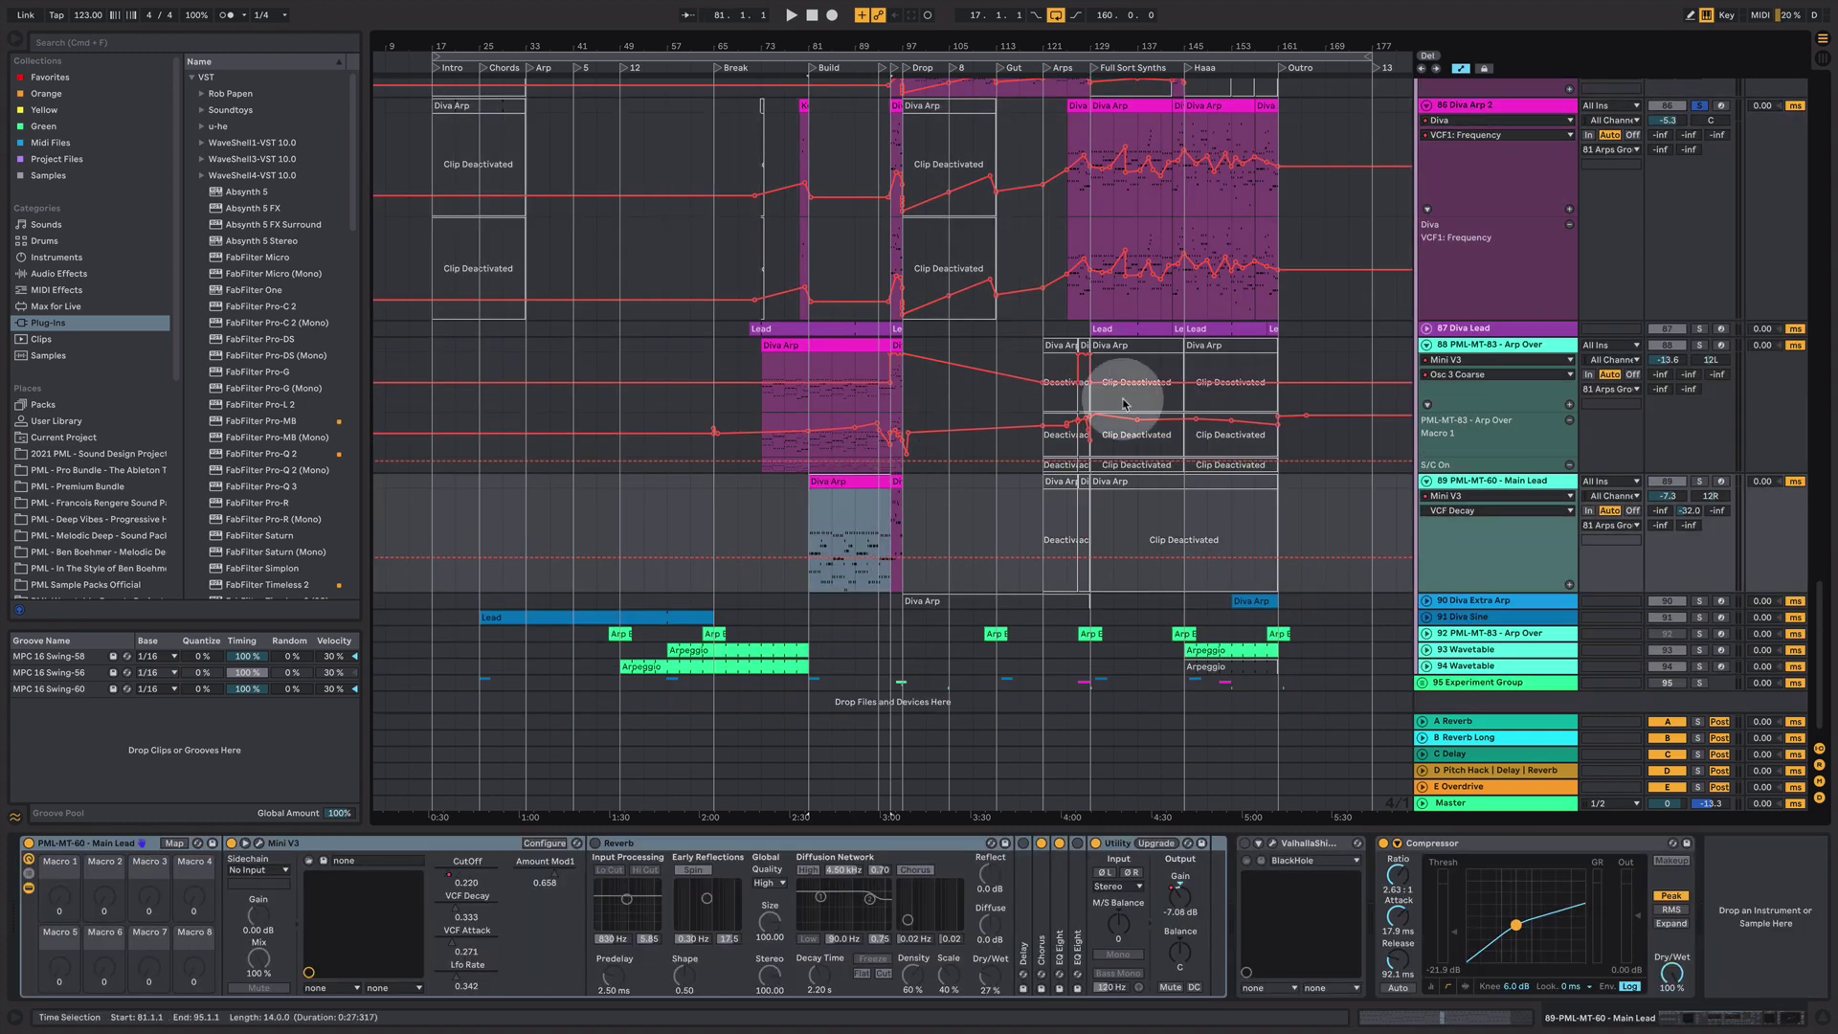
{"action": "left_click", "coordinate": [1700, 482]}
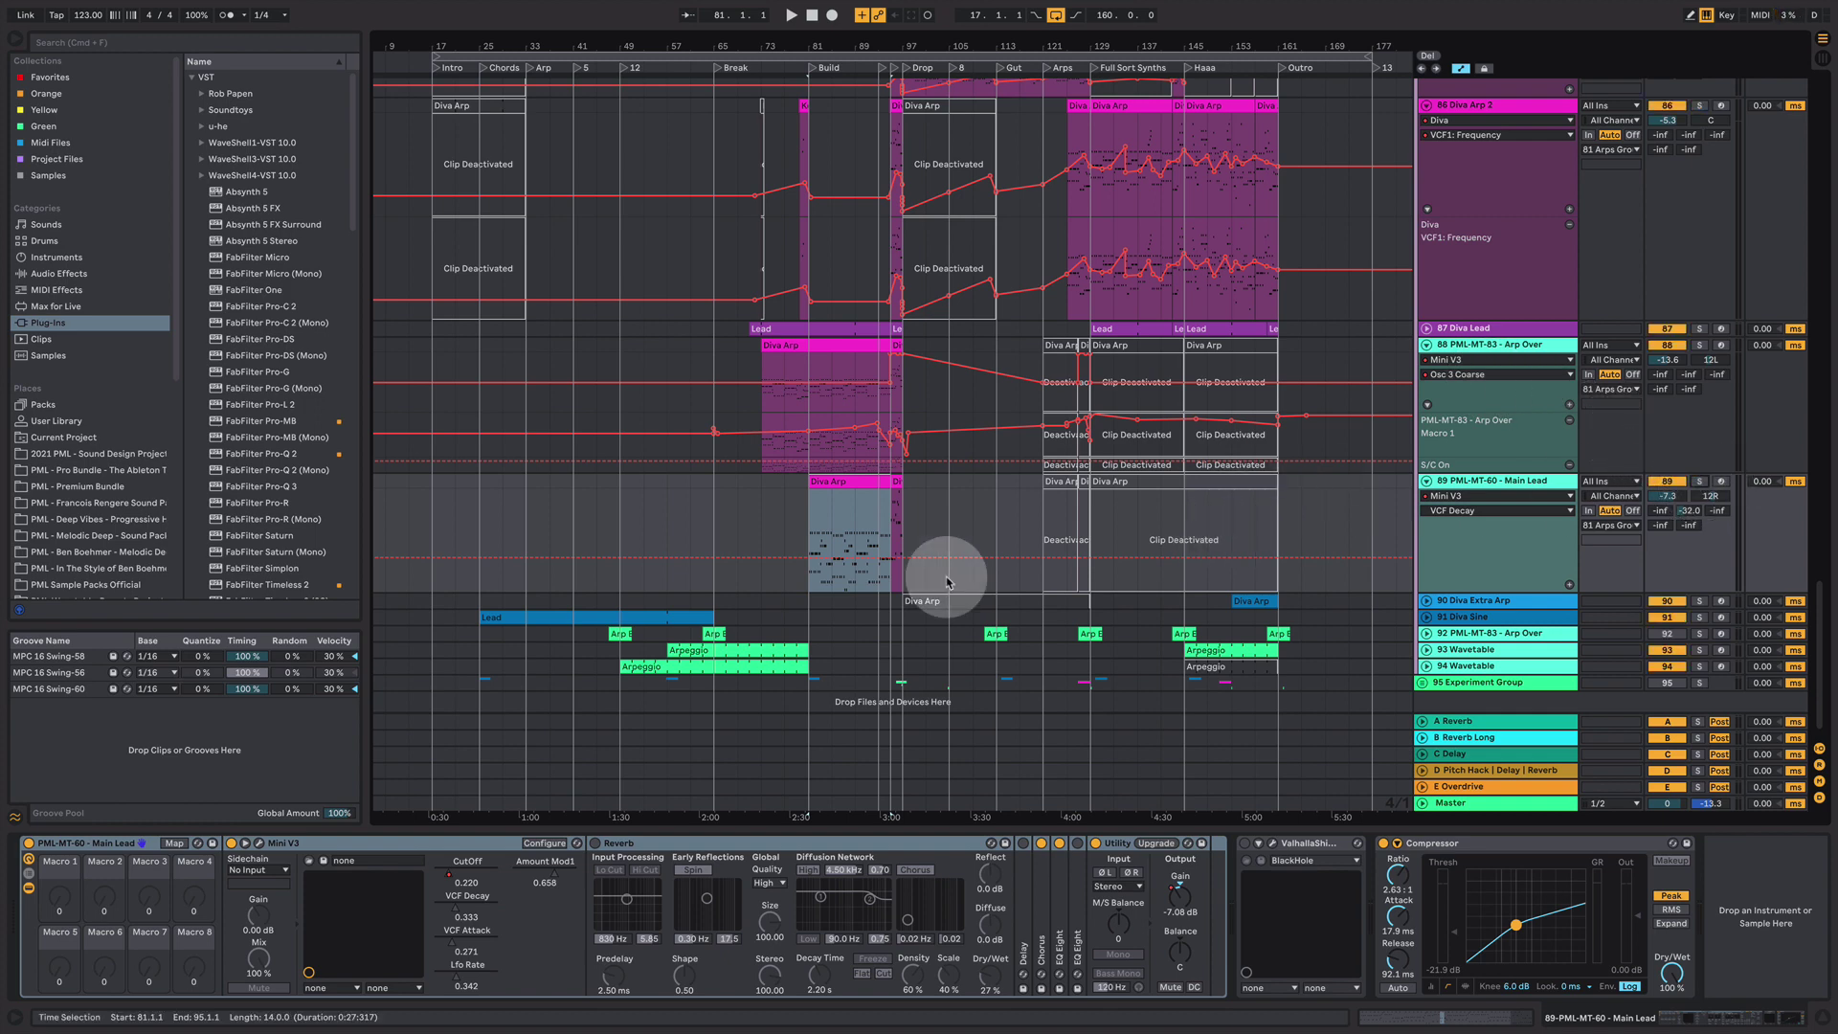
{"action": "scroll", "coordinate": [885, 508], "scroll_direction": "down", "scroll_amount": 1}
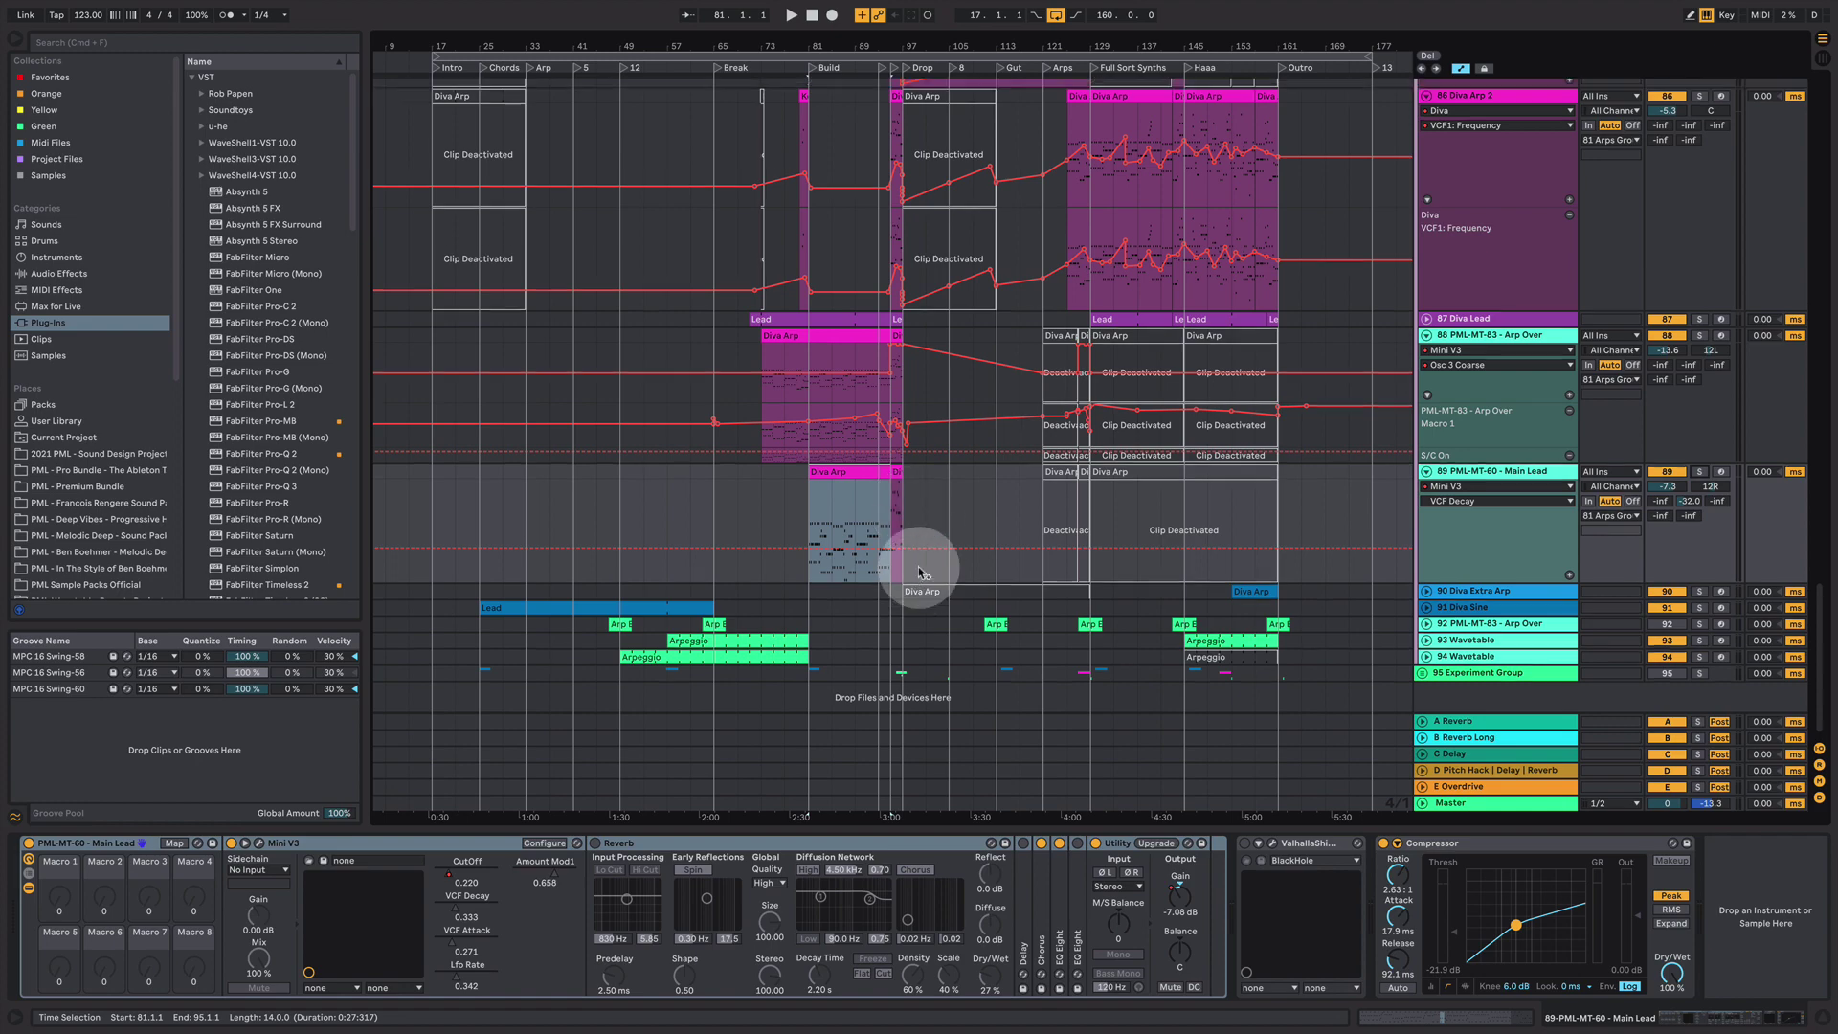
{"action": "scroll", "coordinate": [912, 564], "scroll_direction": "up", "scroll_amount": 8}
{"action": "scroll", "coordinate": [881, 546], "scroll_direction": "up", "scroll_amount": 15}
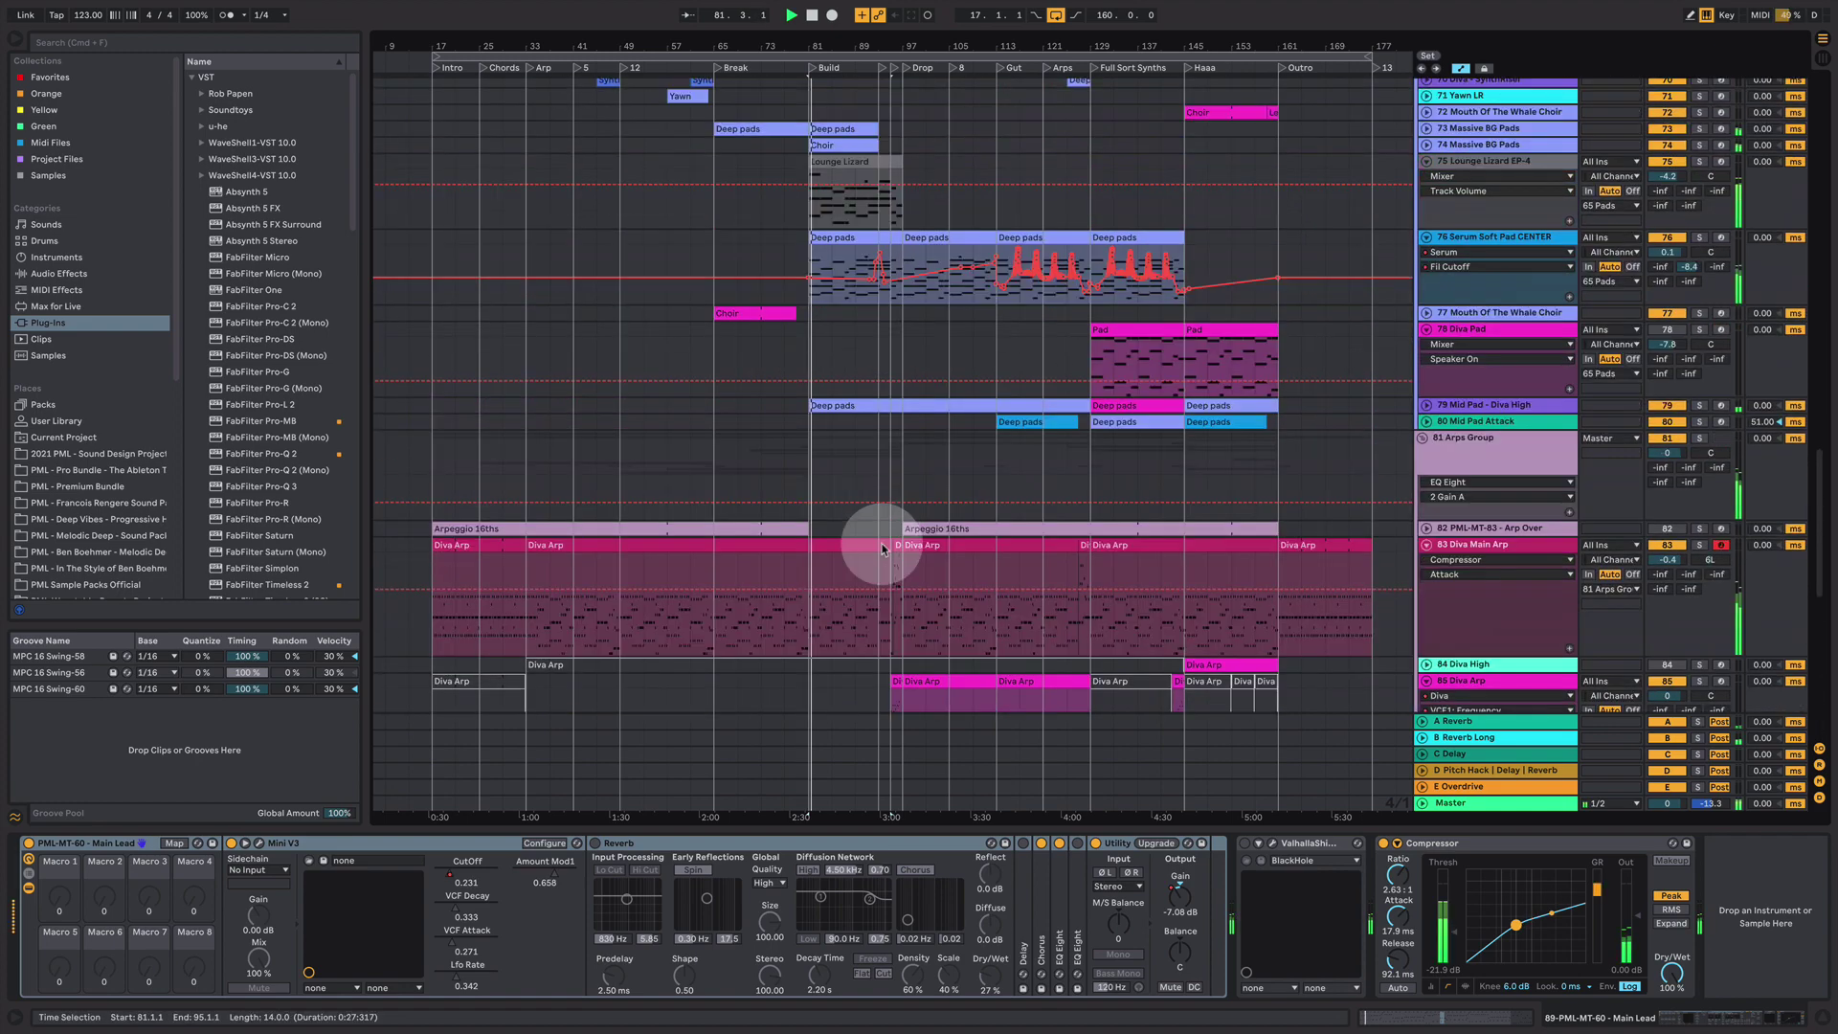
{"action": "scroll", "coordinate": [880, 573], "scroll_direction": "up", "scroll_amount": 7}
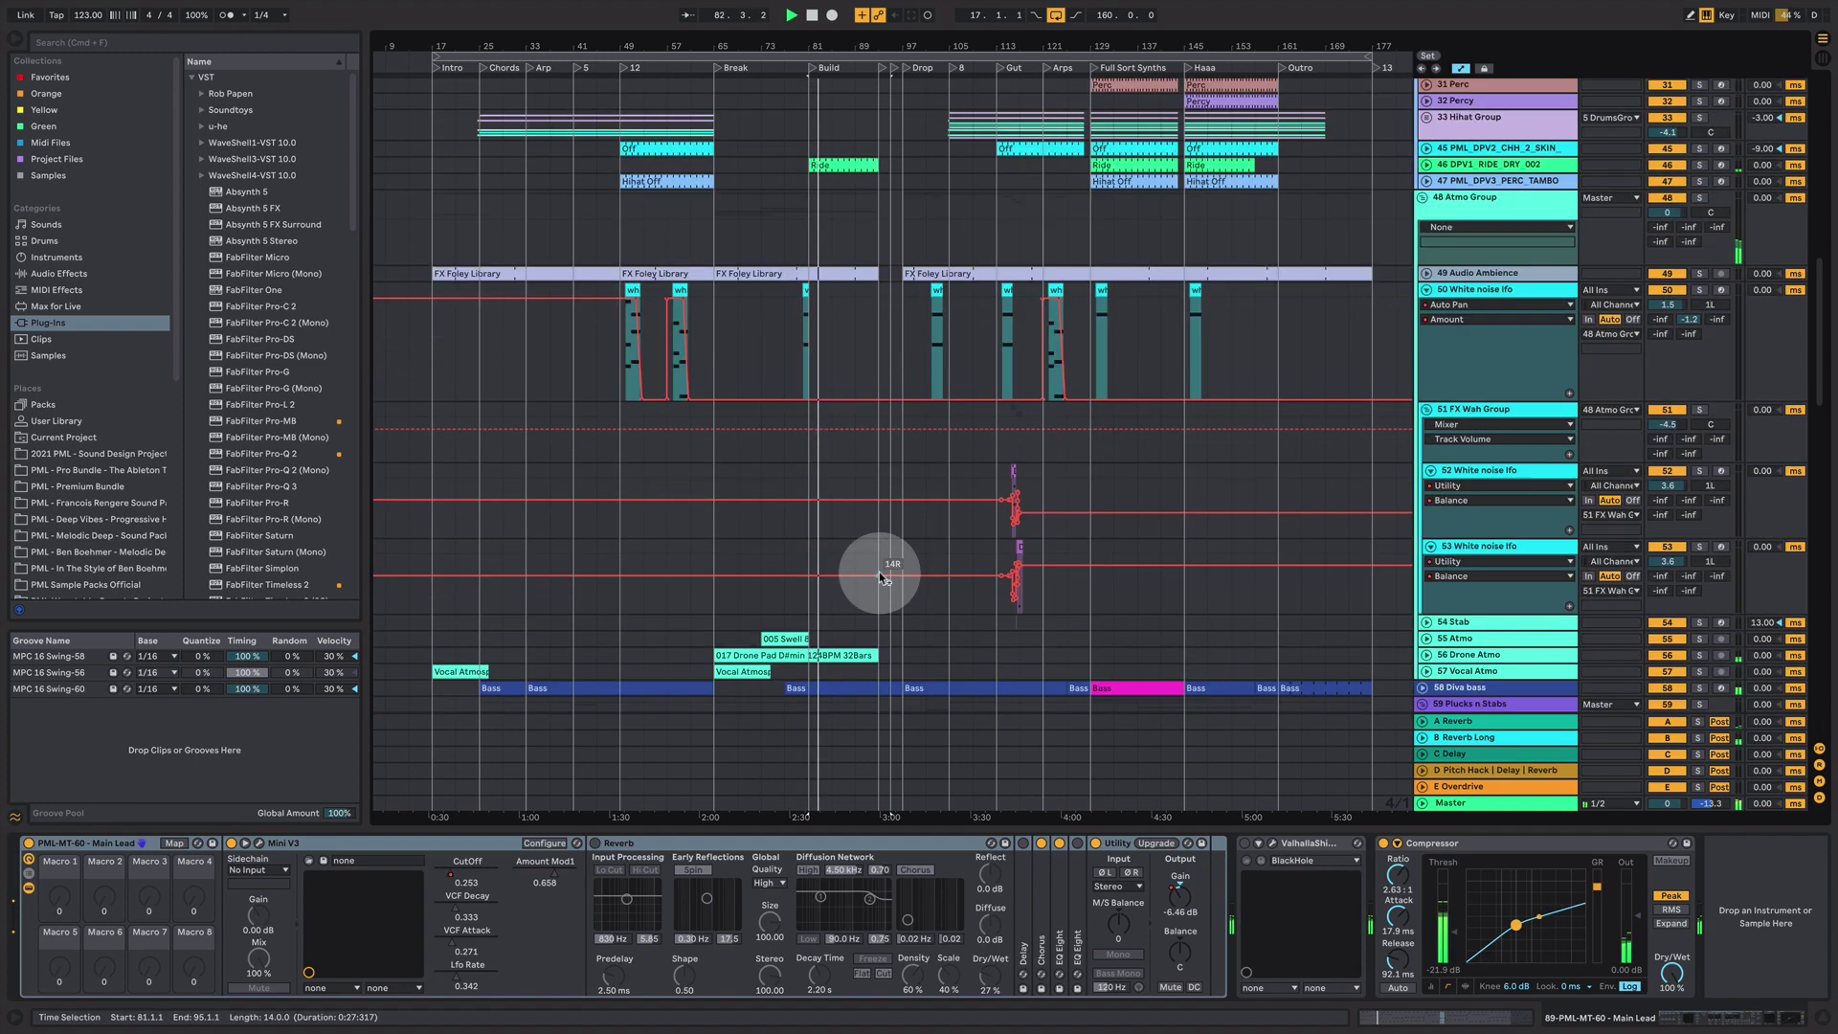
- Unfold the Diva DEEP PAD track and select its Deep pads clip starting at bar 65
{"action": "scroll", "coordinate": [973, 692], "scroll_direction": "down", "scroll_amount": 2}
{"action": "scroll", "coordinate": [972, 696], "scroll_direction": "down", "scroll_amount": 3}
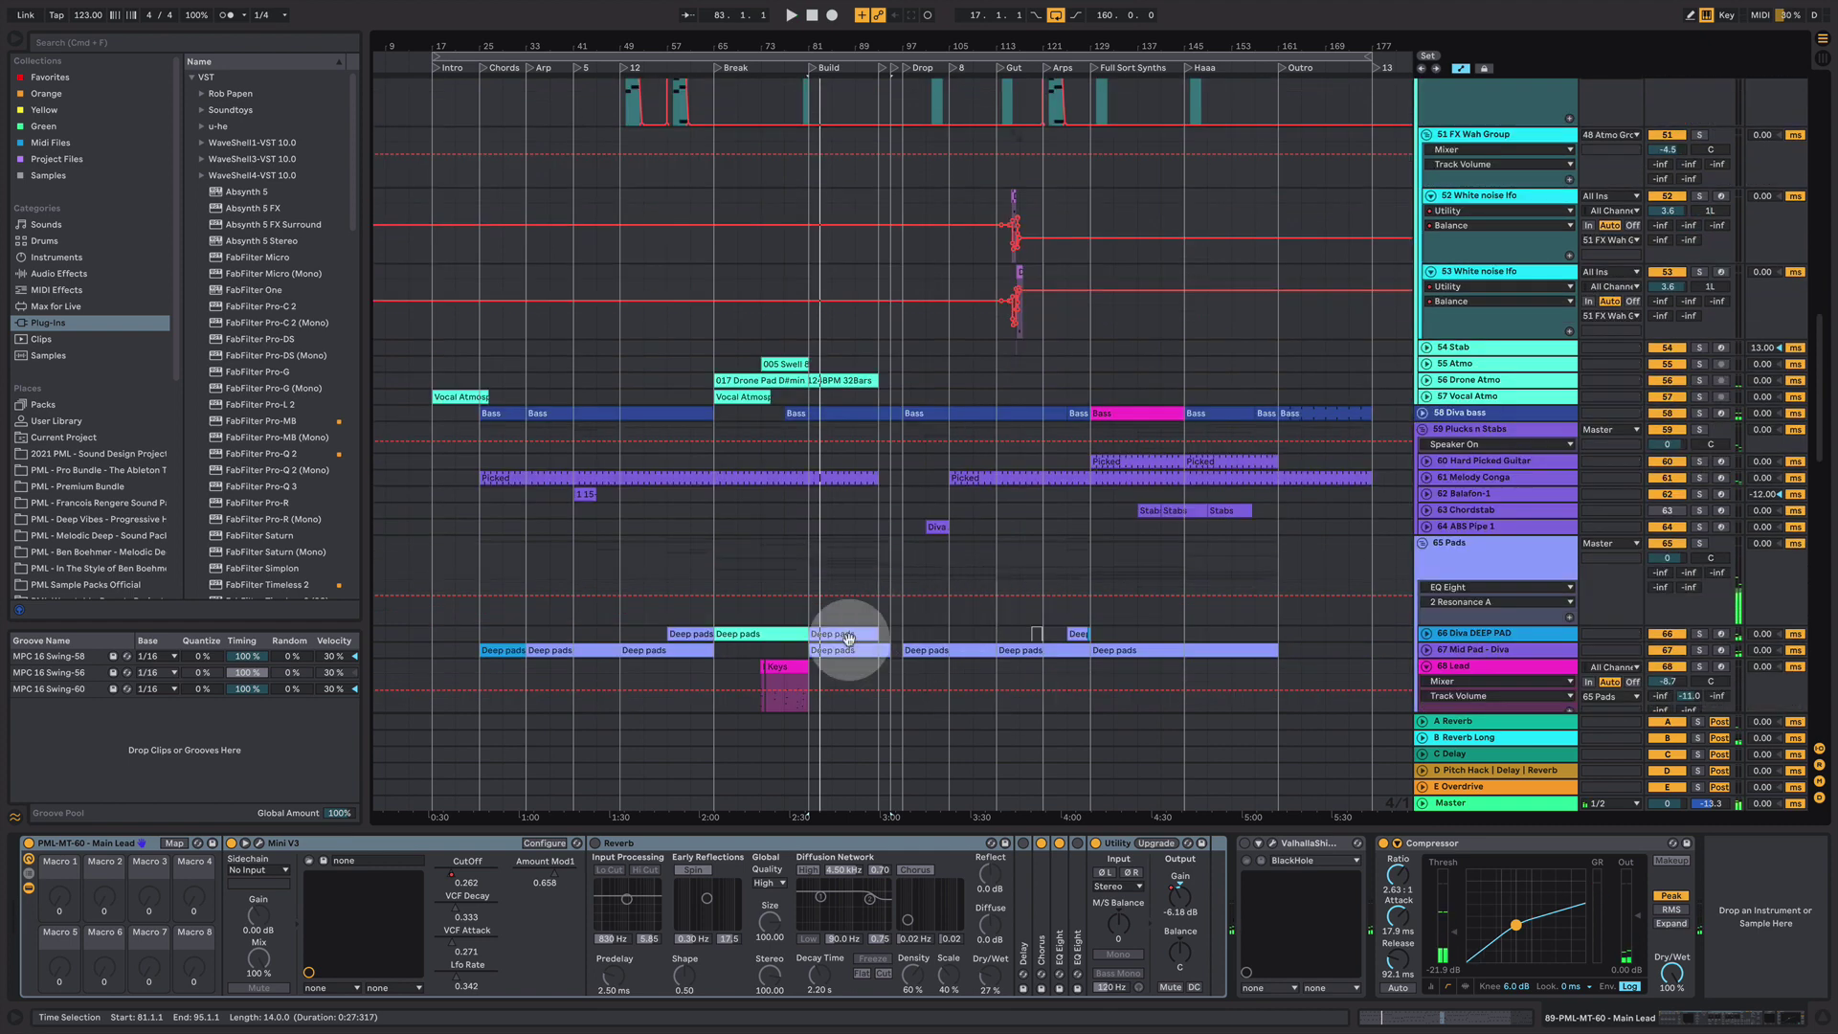
{"action": "left_click", "coordinate": [1426, 633]}
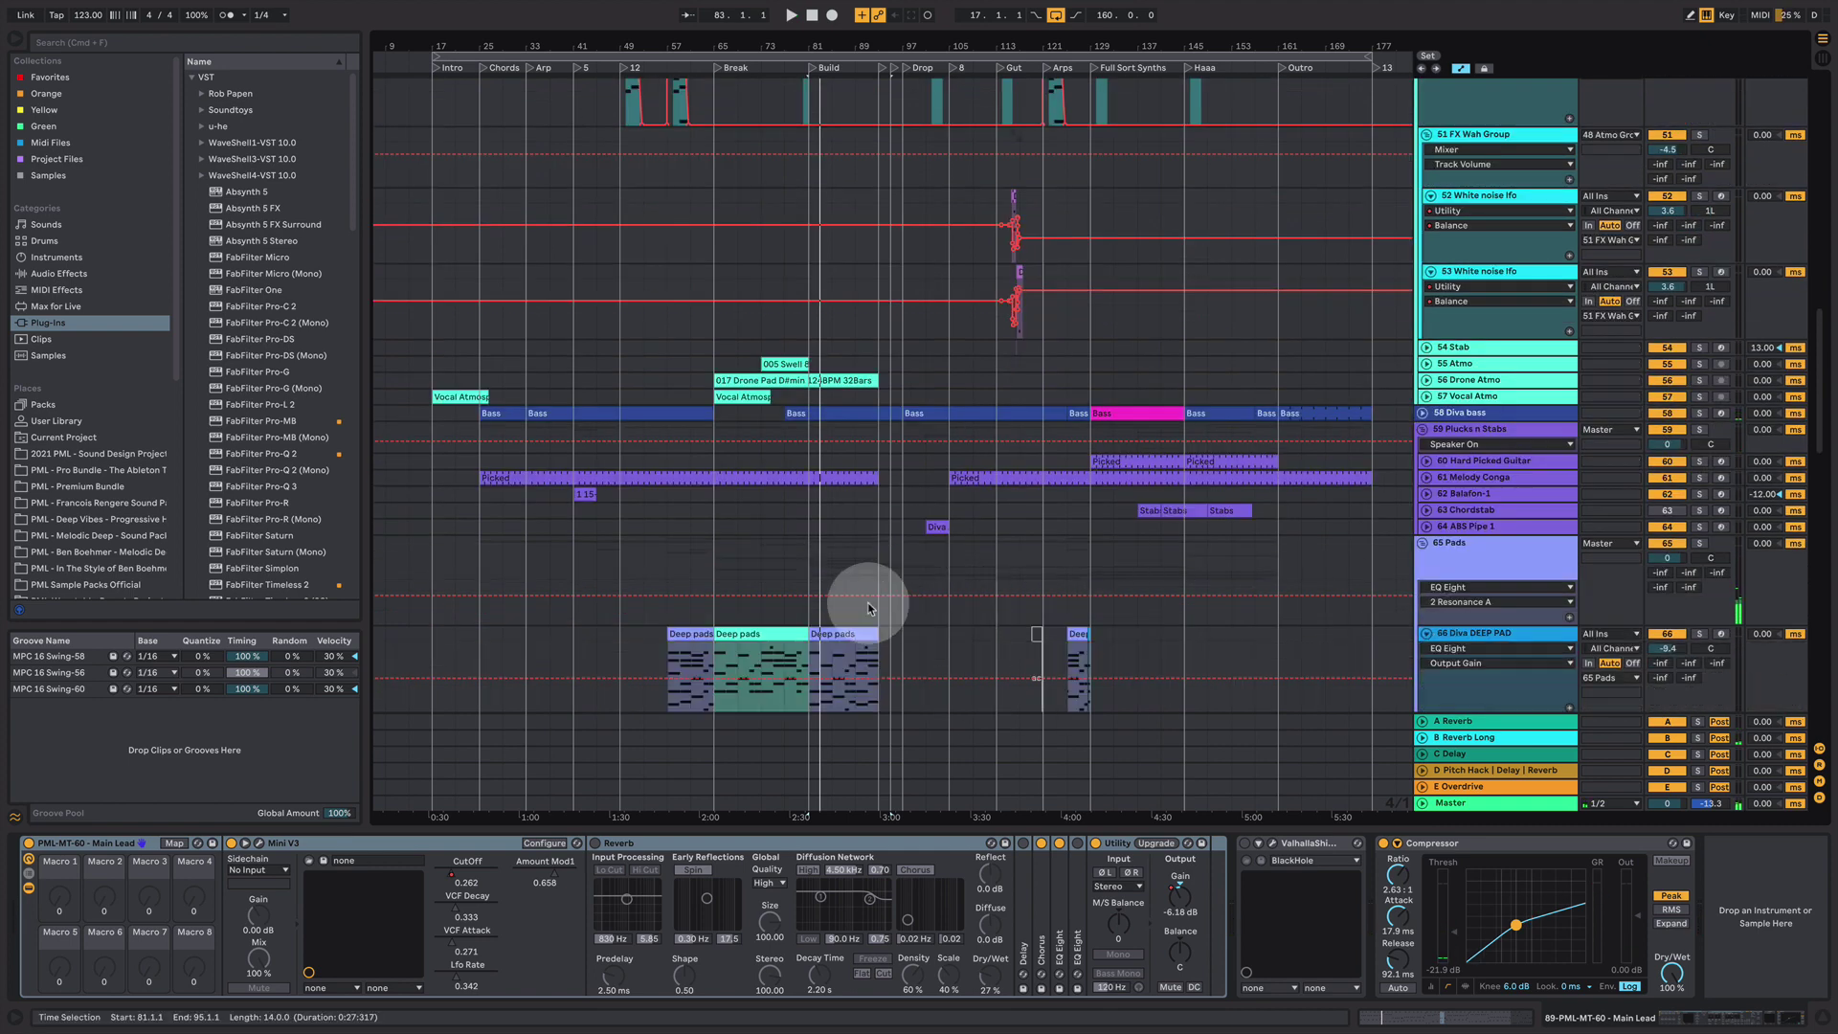
{"action": "left_click", "coordinate": [764, 634]}
{"action": "scroll", "coordinate": [759, 634], "scroll_direction": "down", "scroll_amount": 2}
{"action": "left_click", "coordinate": [705, 517]}
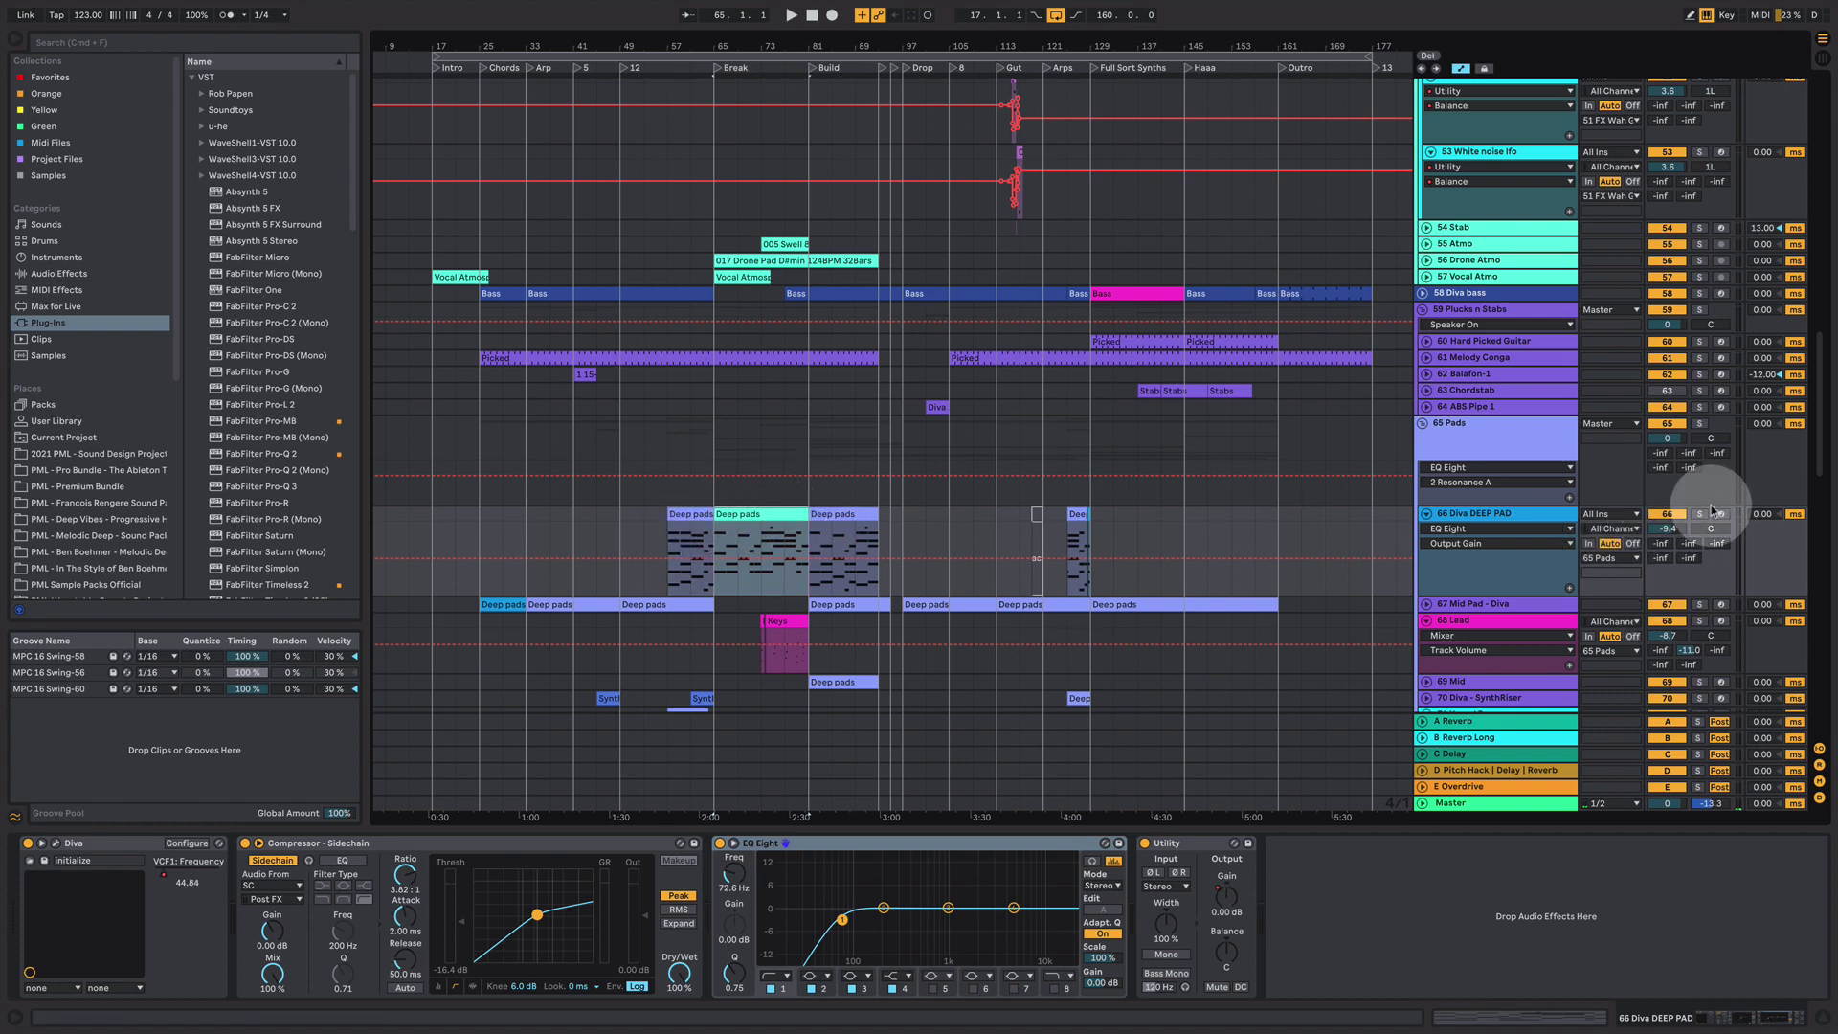
- Audition the Diva DEEP PAD in solo from bar 65, clear the solo, and replay it in the full mix
{"action": "key", "text": "space"}
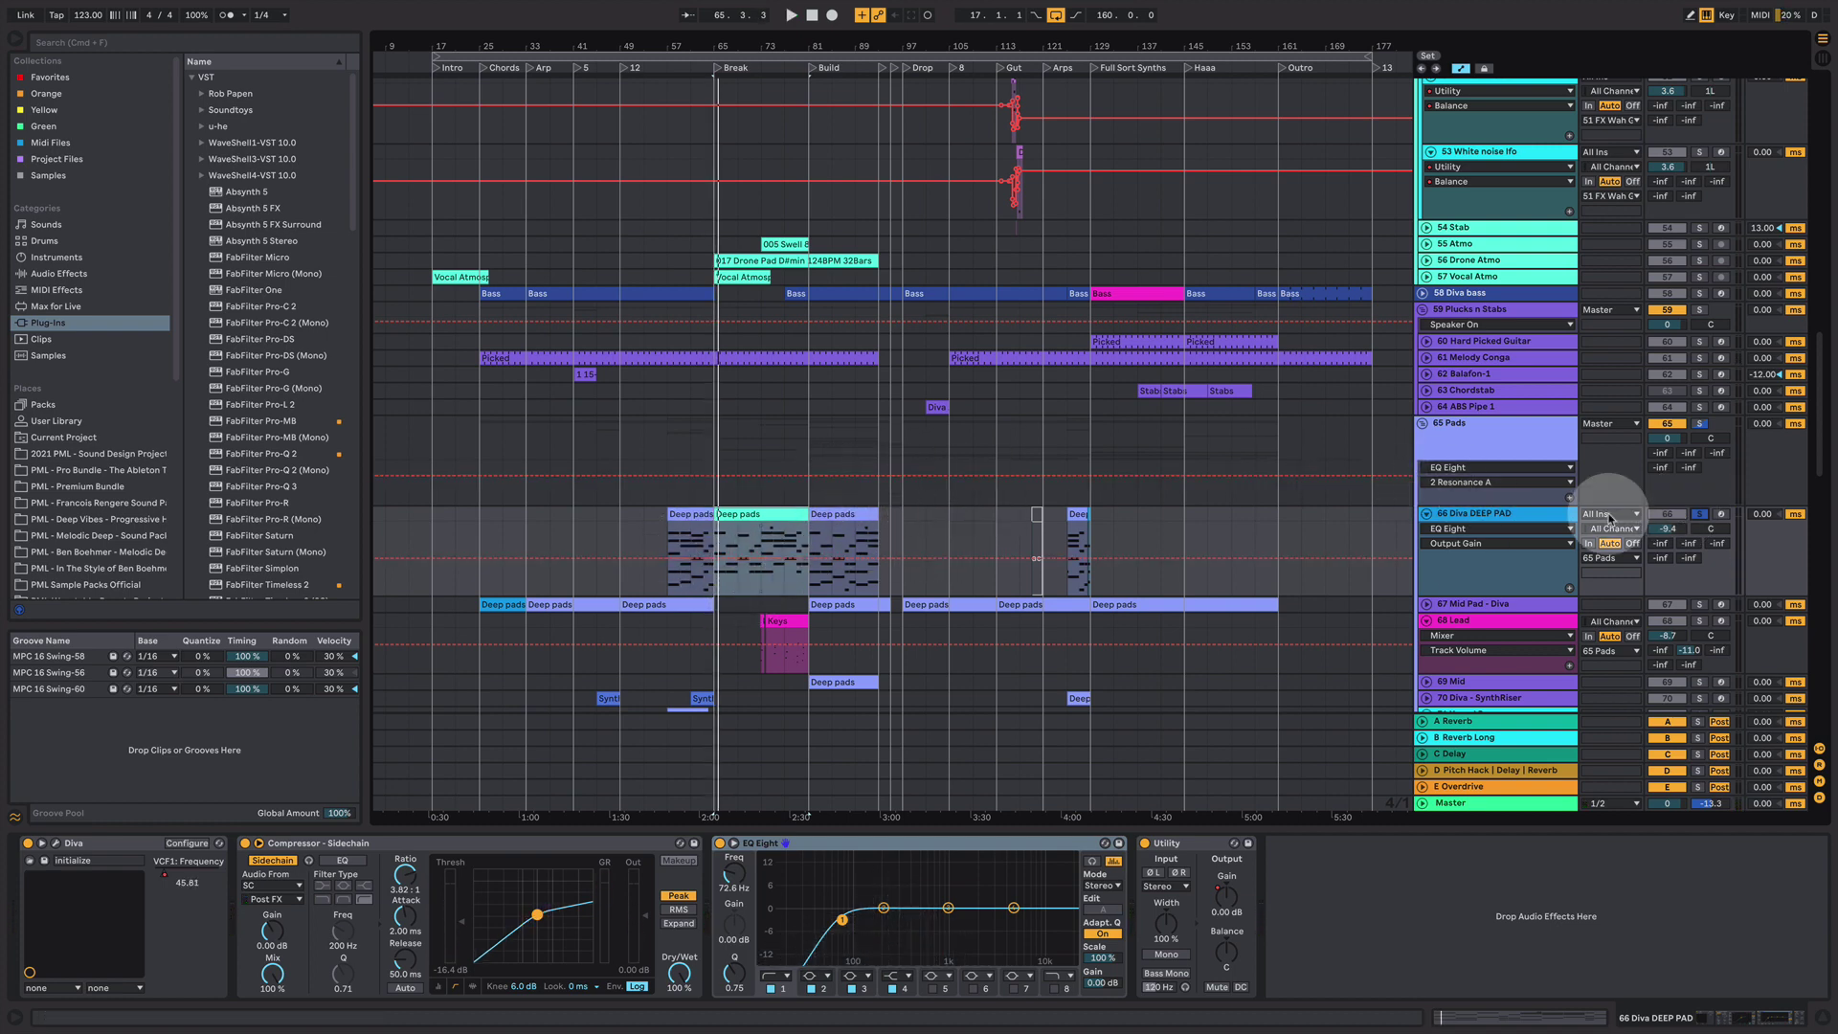
{"action": "left_click", "coordinate": [1704, 515]}
{"action": "key", "text": "space"}
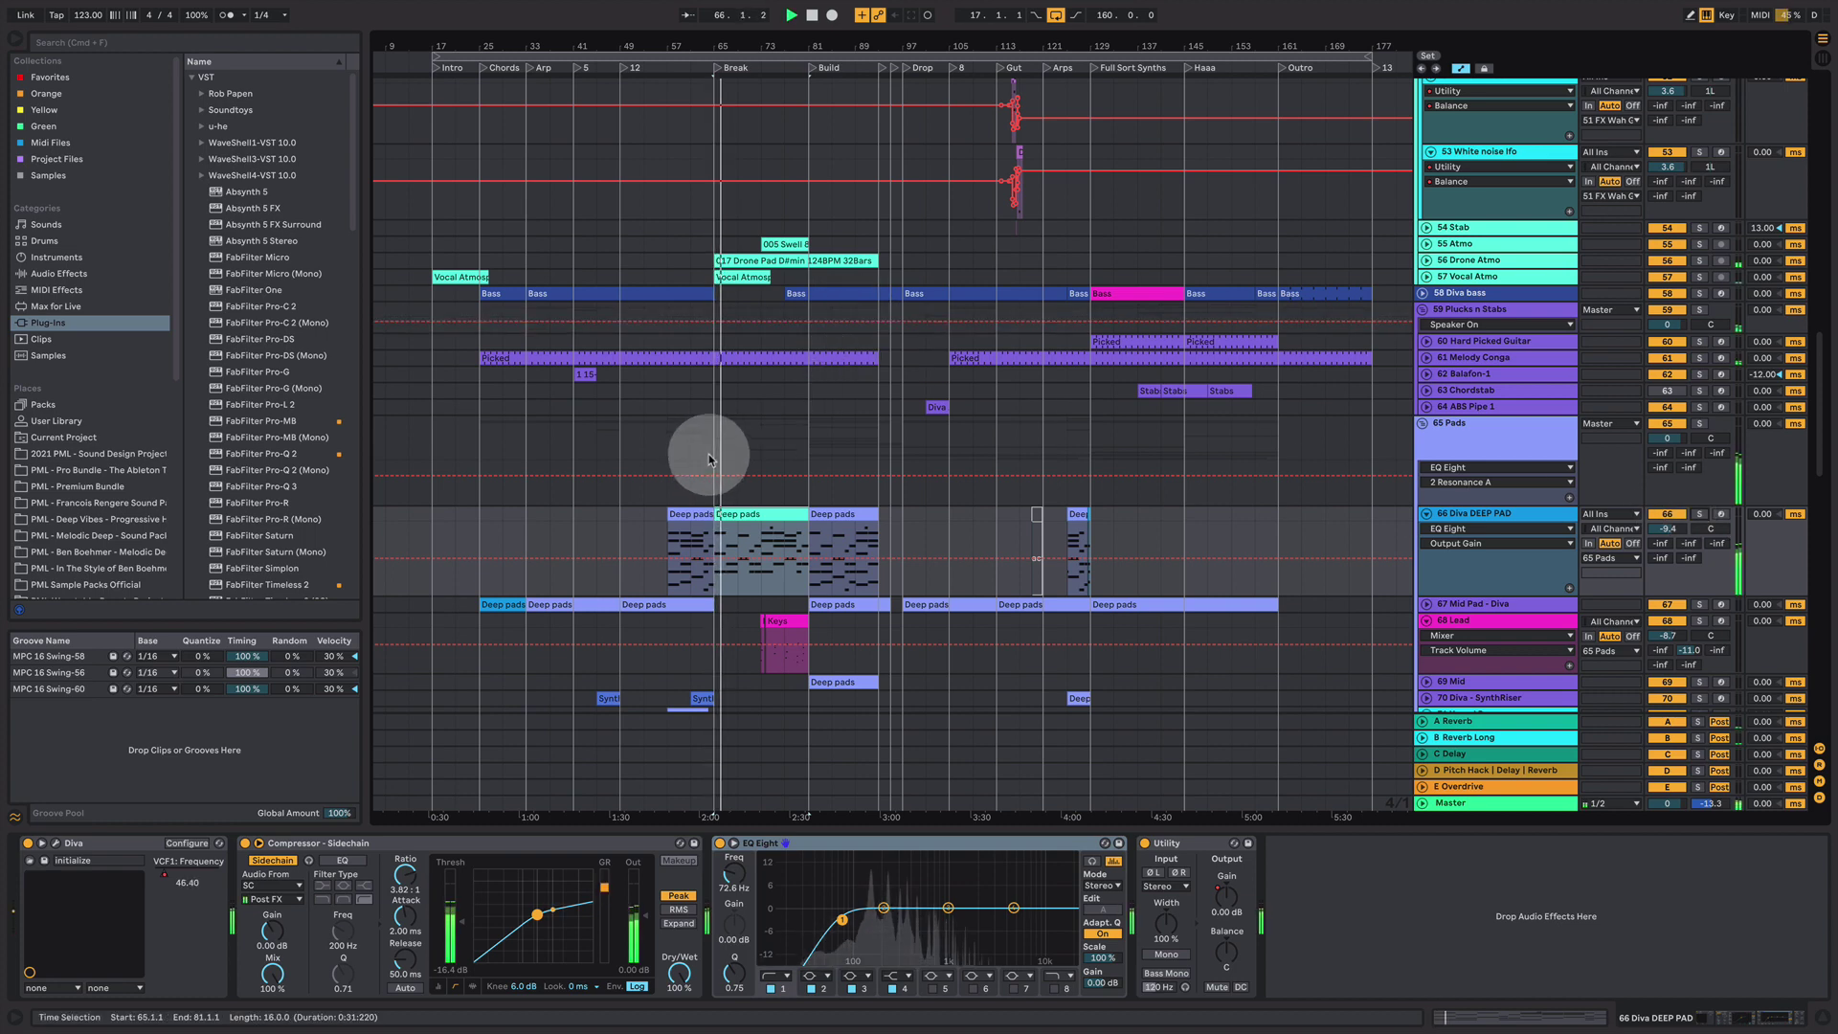
- Examine the chord notes of the Deep pads clip during playback, and return to the track's device chain
{"action": "double_click", "coordinate": [779, 521]}
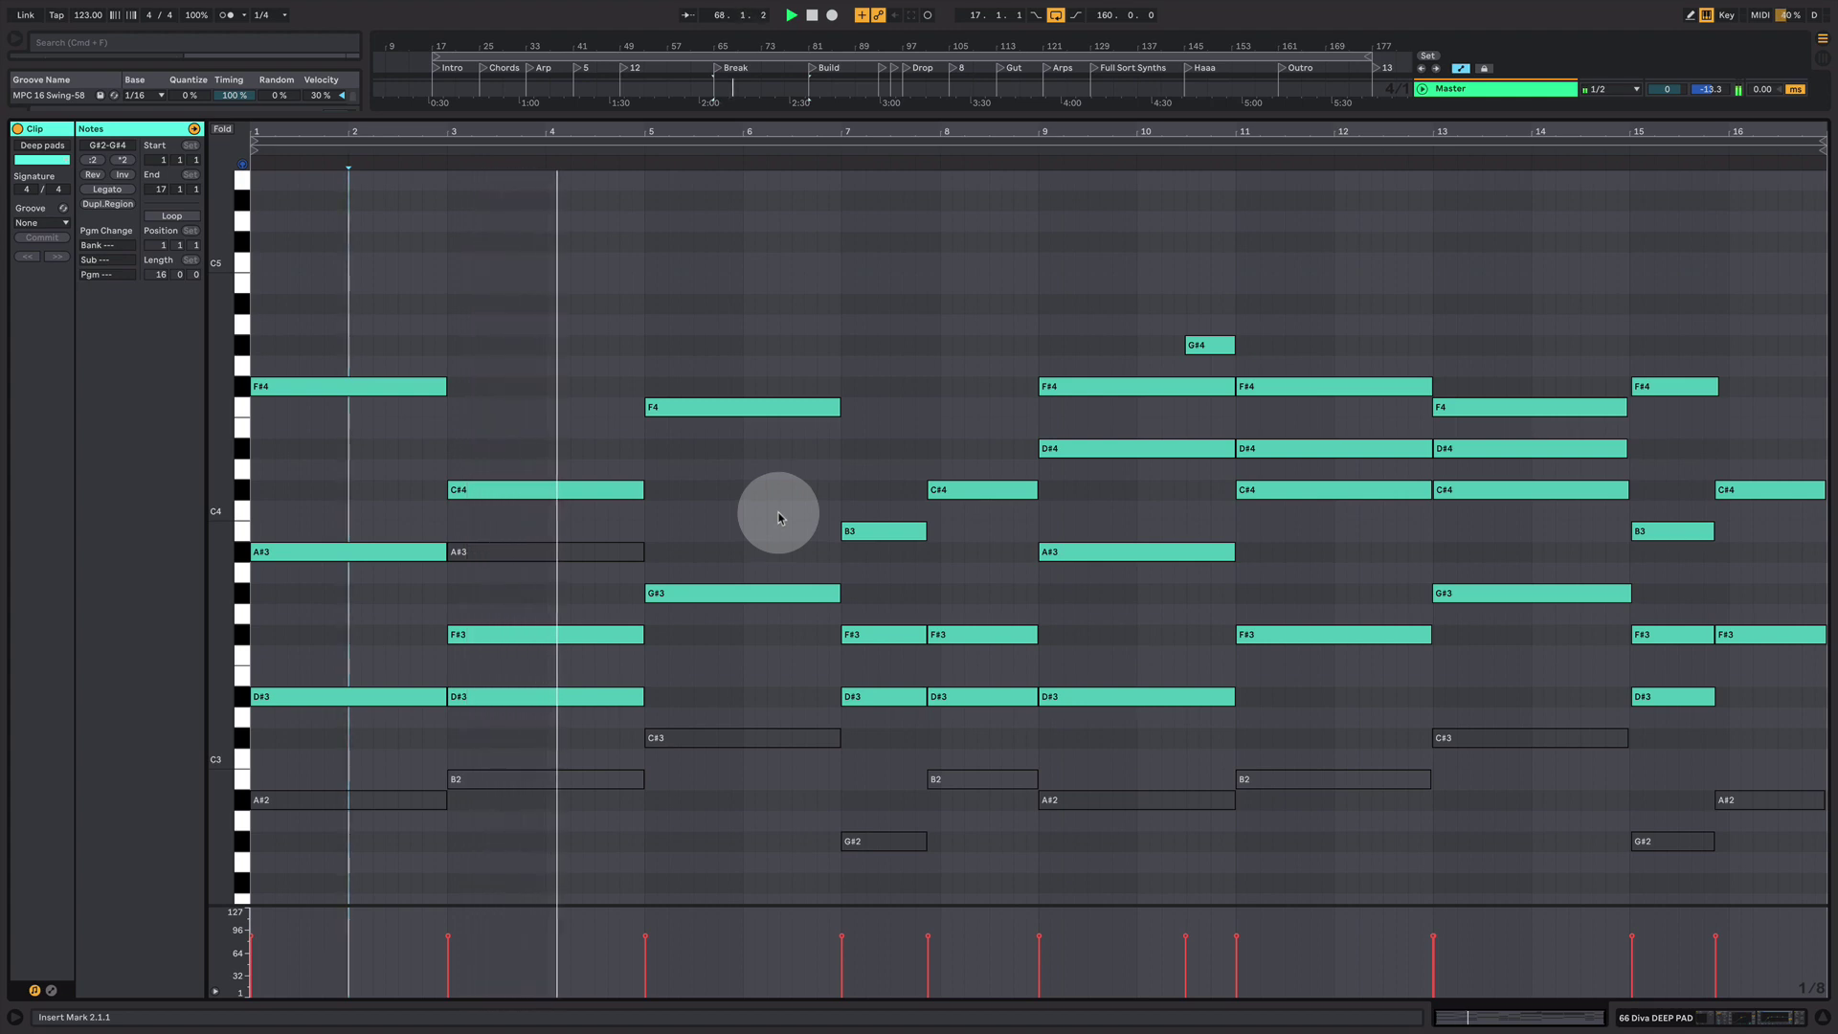
{"action": "key", "text": "space"}
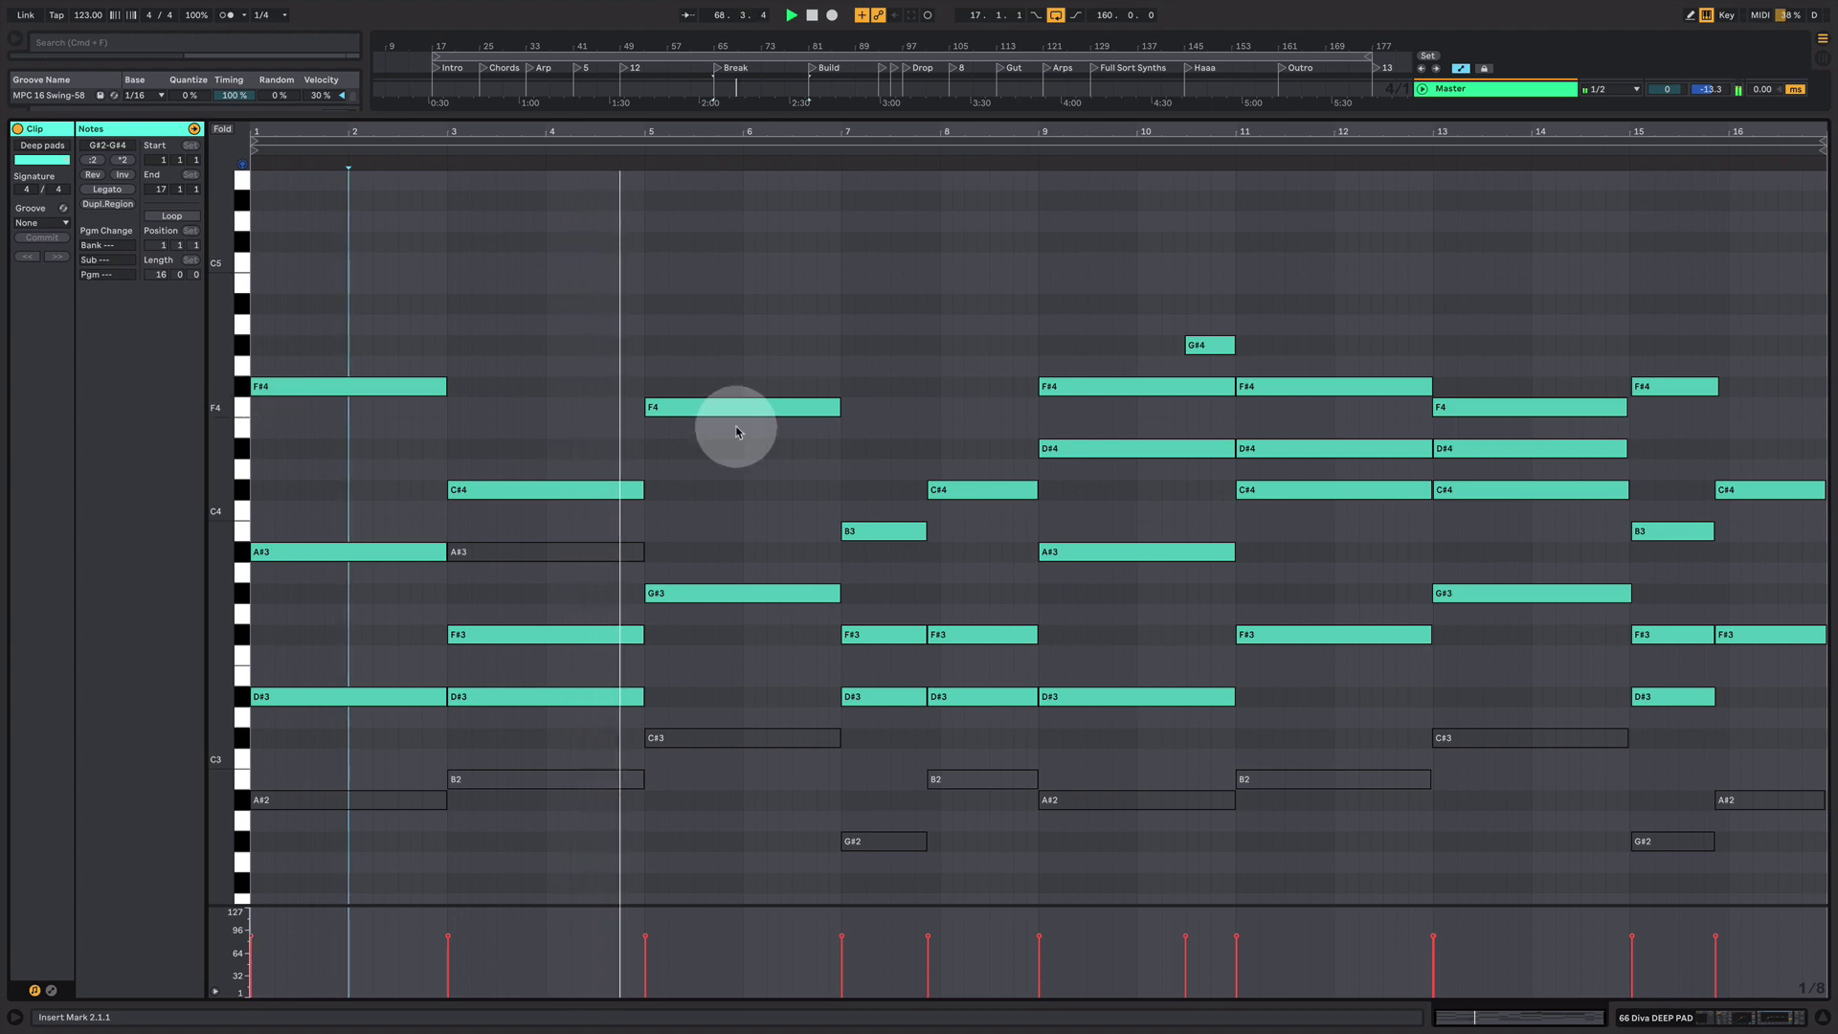
{"action": "left_click", "coordinate": [1766, 1022]}
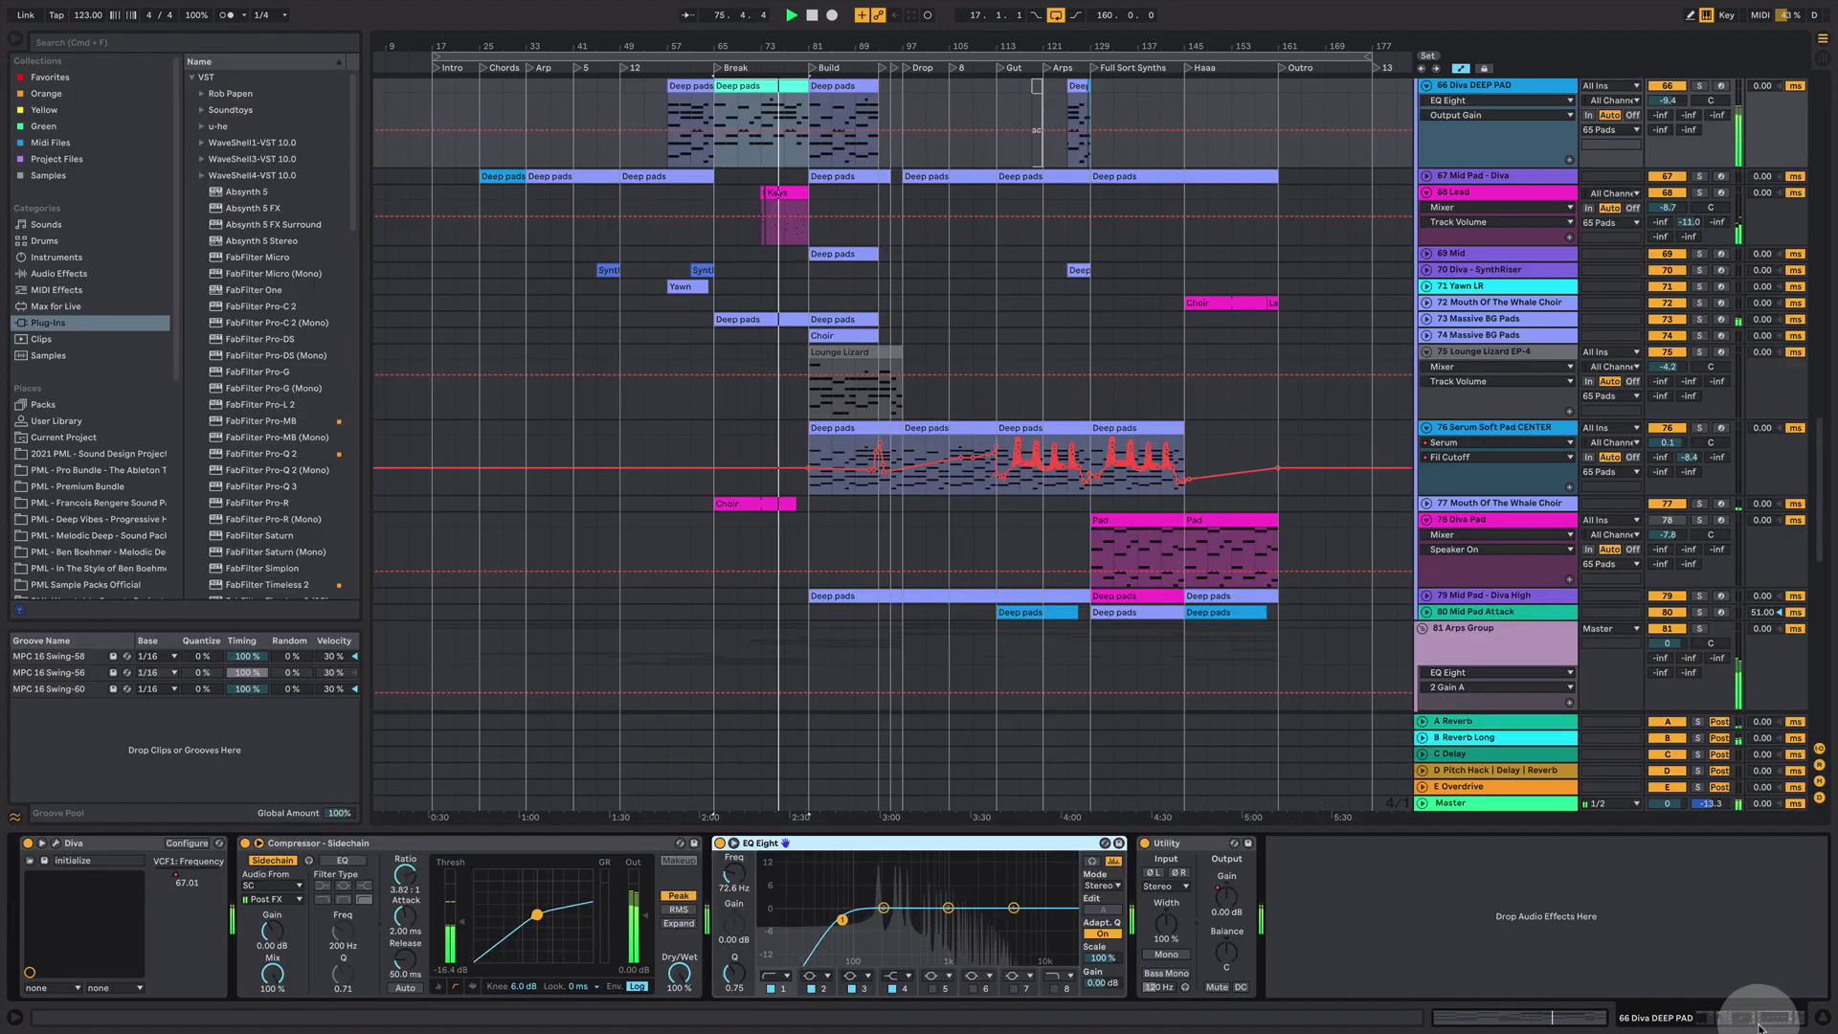
- Hide the device view and look through the drum, atmosphere, pad and arp tracks around the break and build
{"action": "scroll", "coordinate": [1025, 448], "scroll_direction": "up", "scroll_amount": 5}
{"action": "scroll", "coordinate": [1104, 603], "scroll_direction": "up", "scroll_amount": 5}
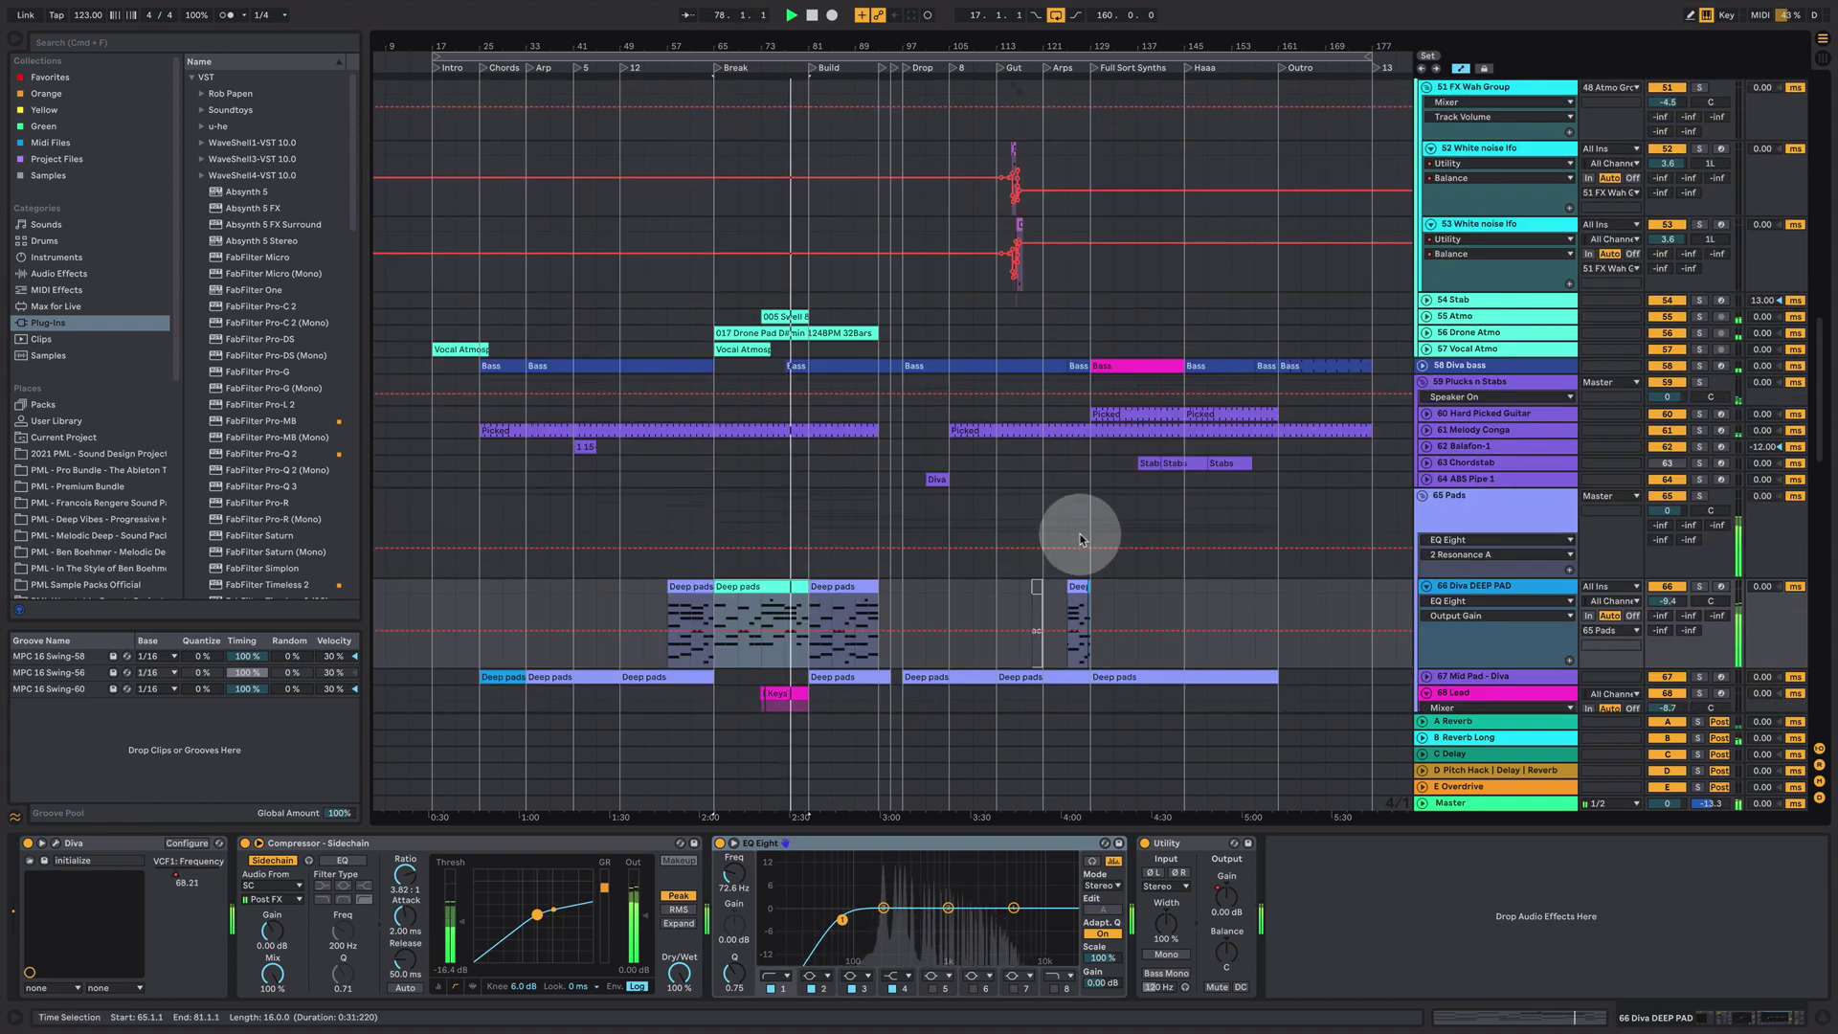
{"action": "left_click", "coordinate": [1828, 1020]}
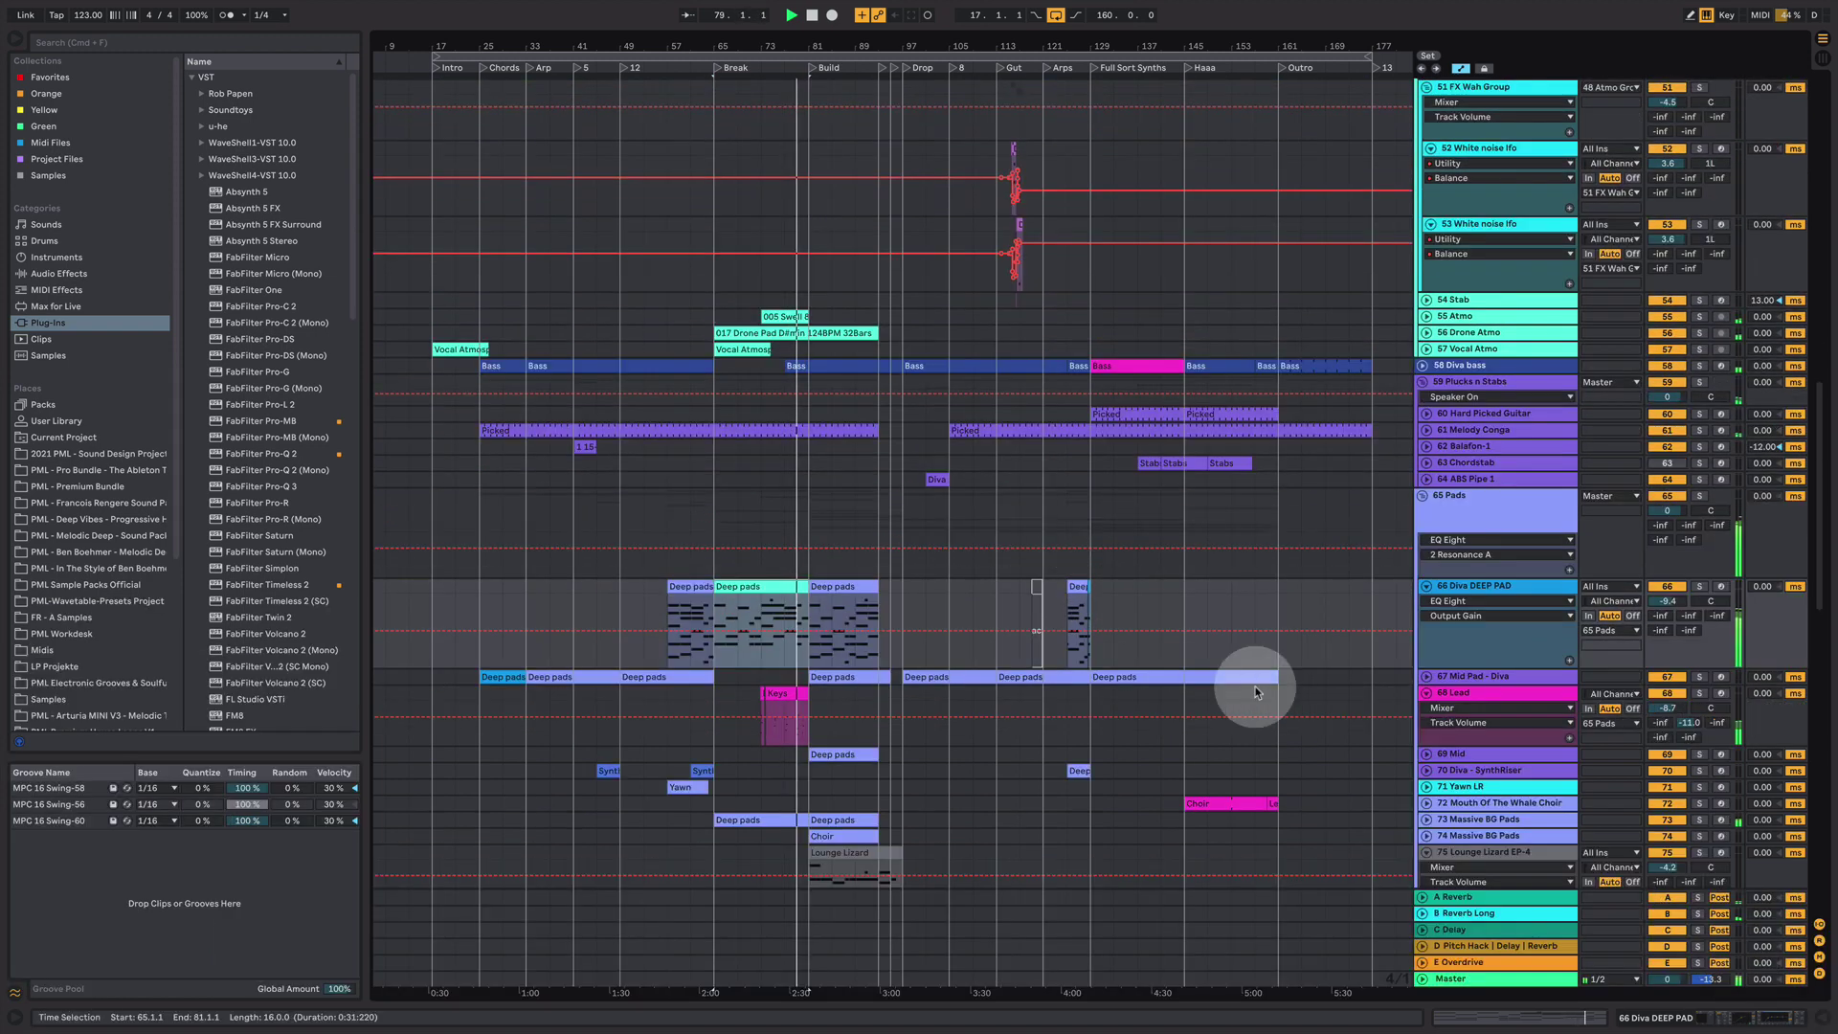
{"action": "scroll", "coordinate": [1079, 648], "scroll_direction": "up", "scroll_amount": 9}
{"action": "scroll", "coordinate": [1075, 645], "scroll_direction": "up", "scroll_amount": 3}
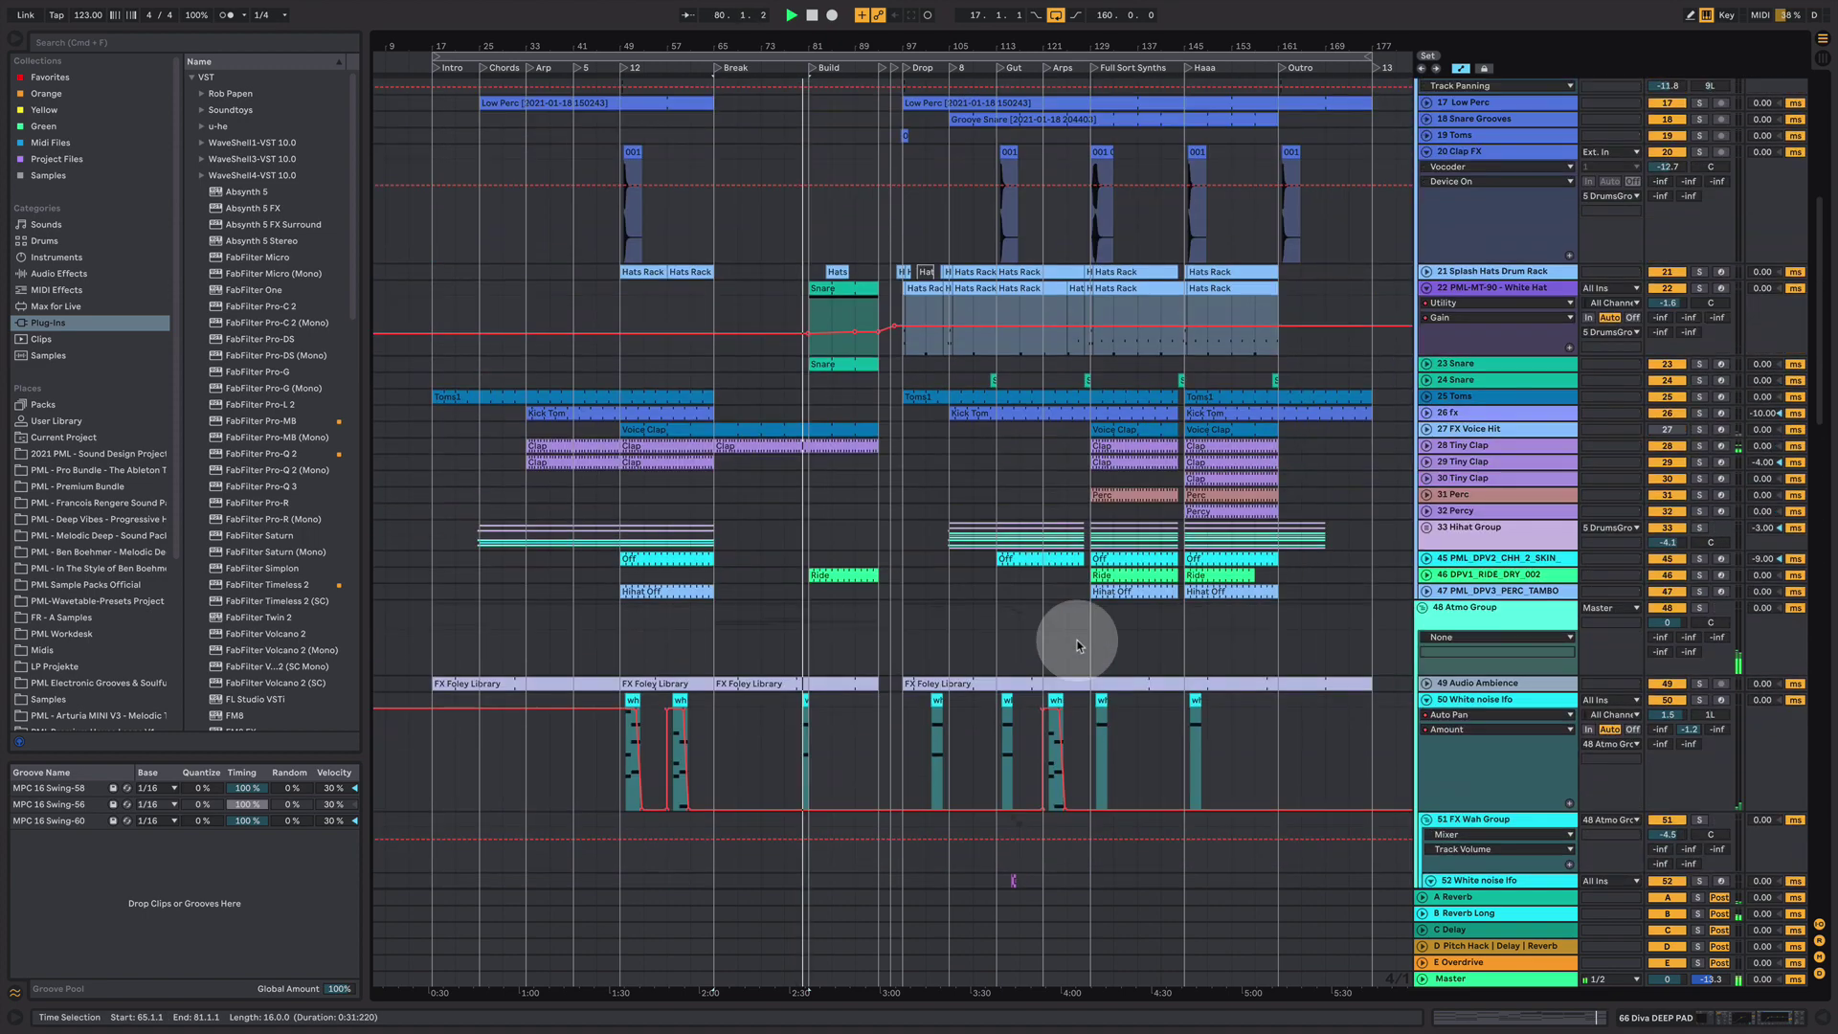
{"action": "scroll", "coordinate": [962, 605], "scroll_direction": "up", "scroll_amount": 2}
{"action": "scroll", "coordinate": [962, 603], "scroll_direction": "down", "scroll_amount": 8}
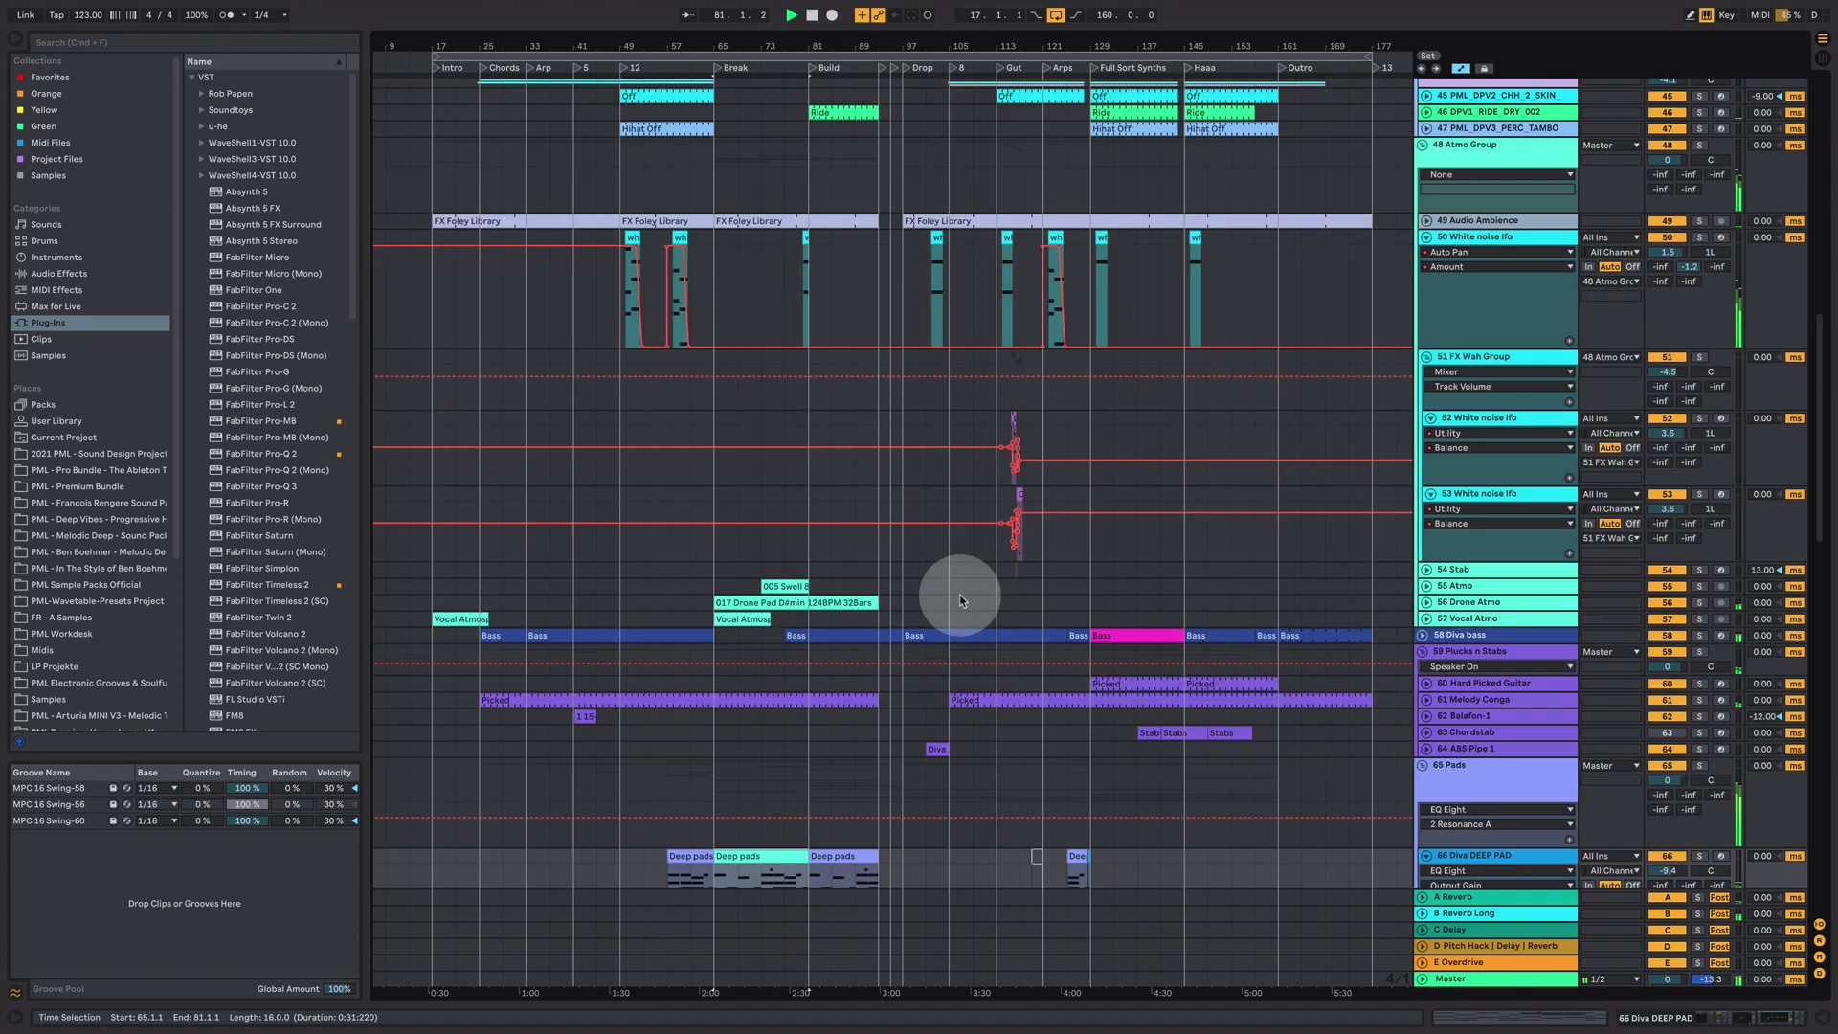
{"action": "scroll", "coordinate": [835, 446], "scroll_direction": "down", "scroll_amount": 15}
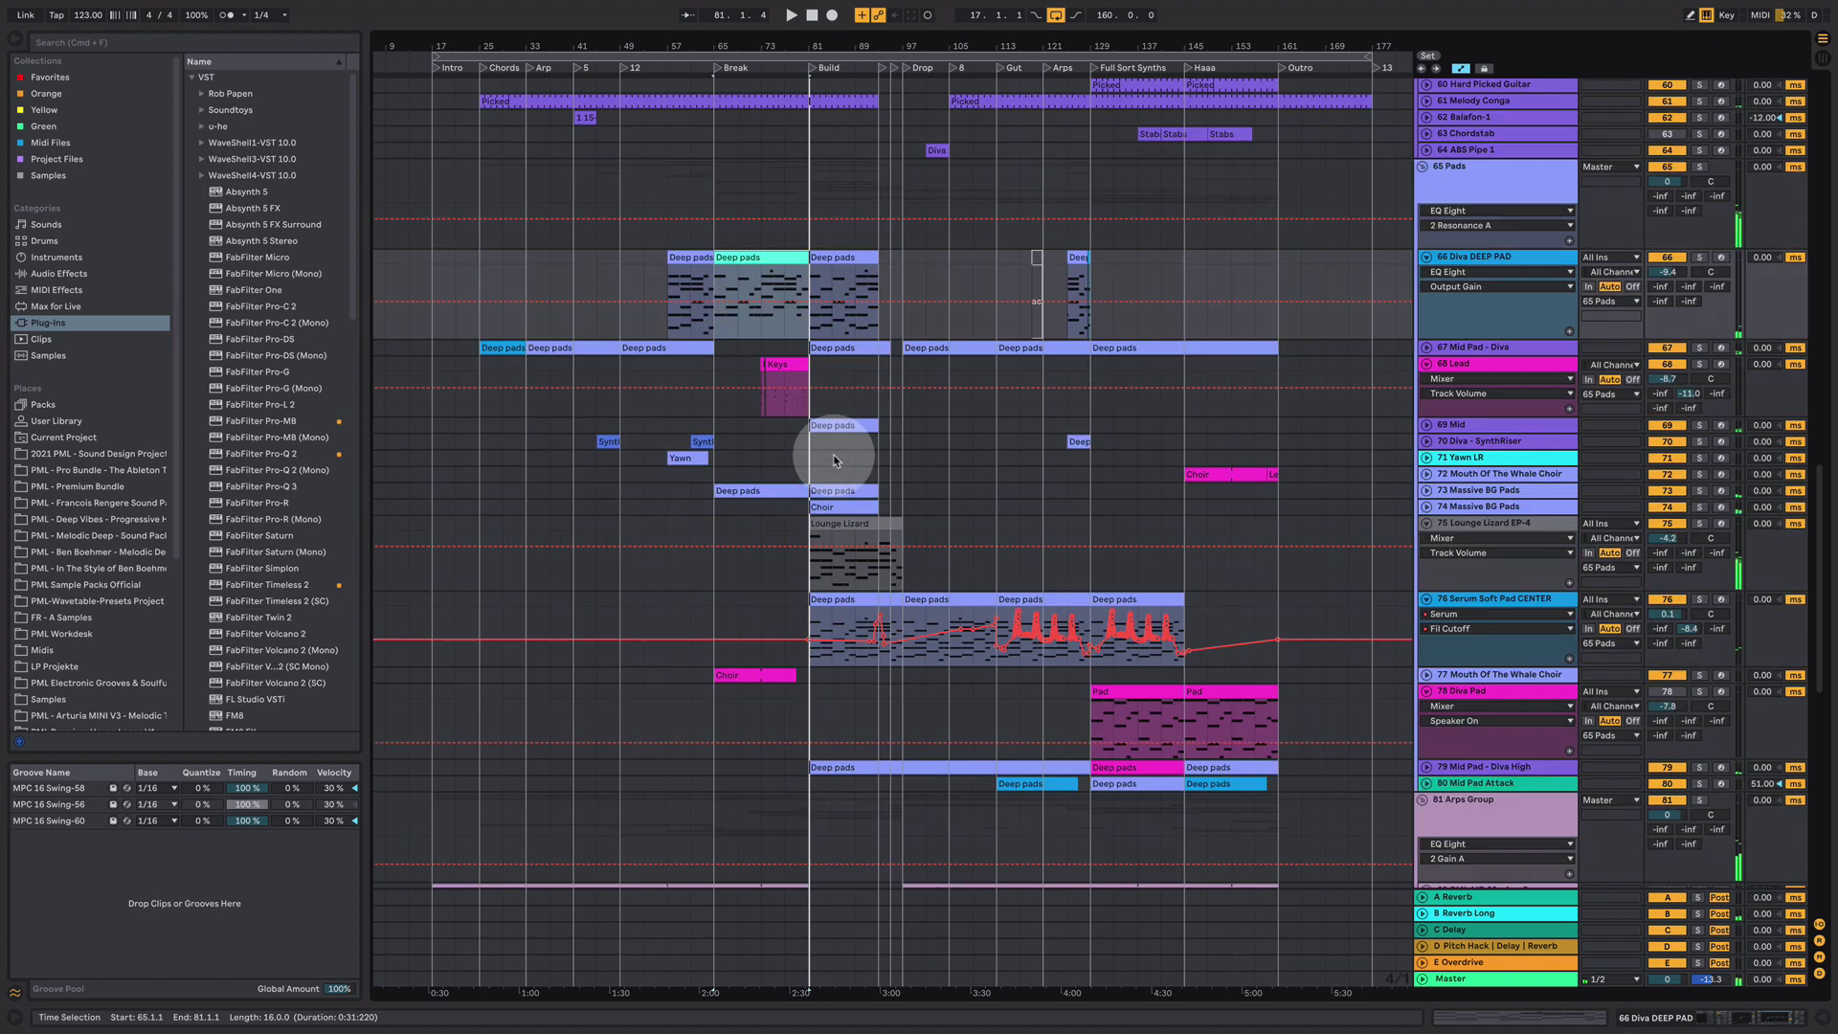
{"action": "scroll", "coordinate": [833, 457], "scroll_direction": "down", "scroll_amount": 5}
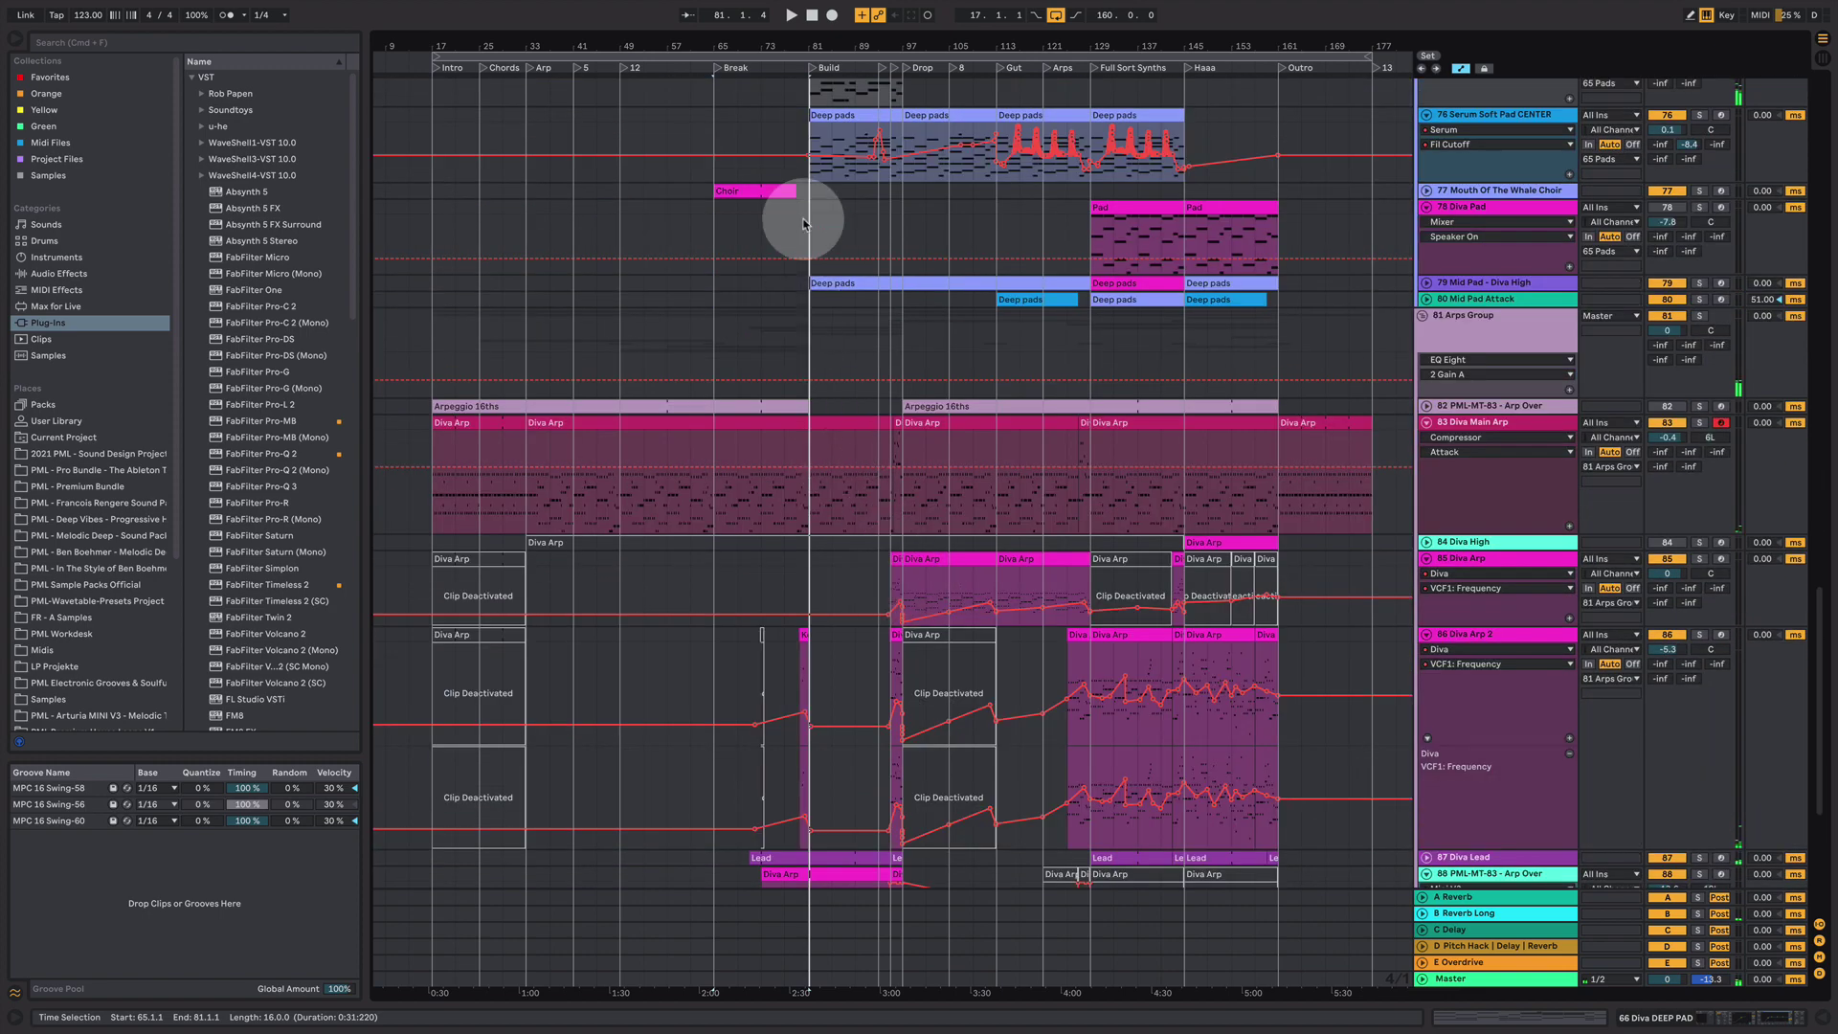
- Play the transition from the Break into the Build from bar 79, viewed close up on the Diva Arp 2 track
{"action": "left_click_drag", "start_coordinate": [809, 53], "coordinate": [849, 151]}
{"action": "left_click", "coordinate": [803, 634]}
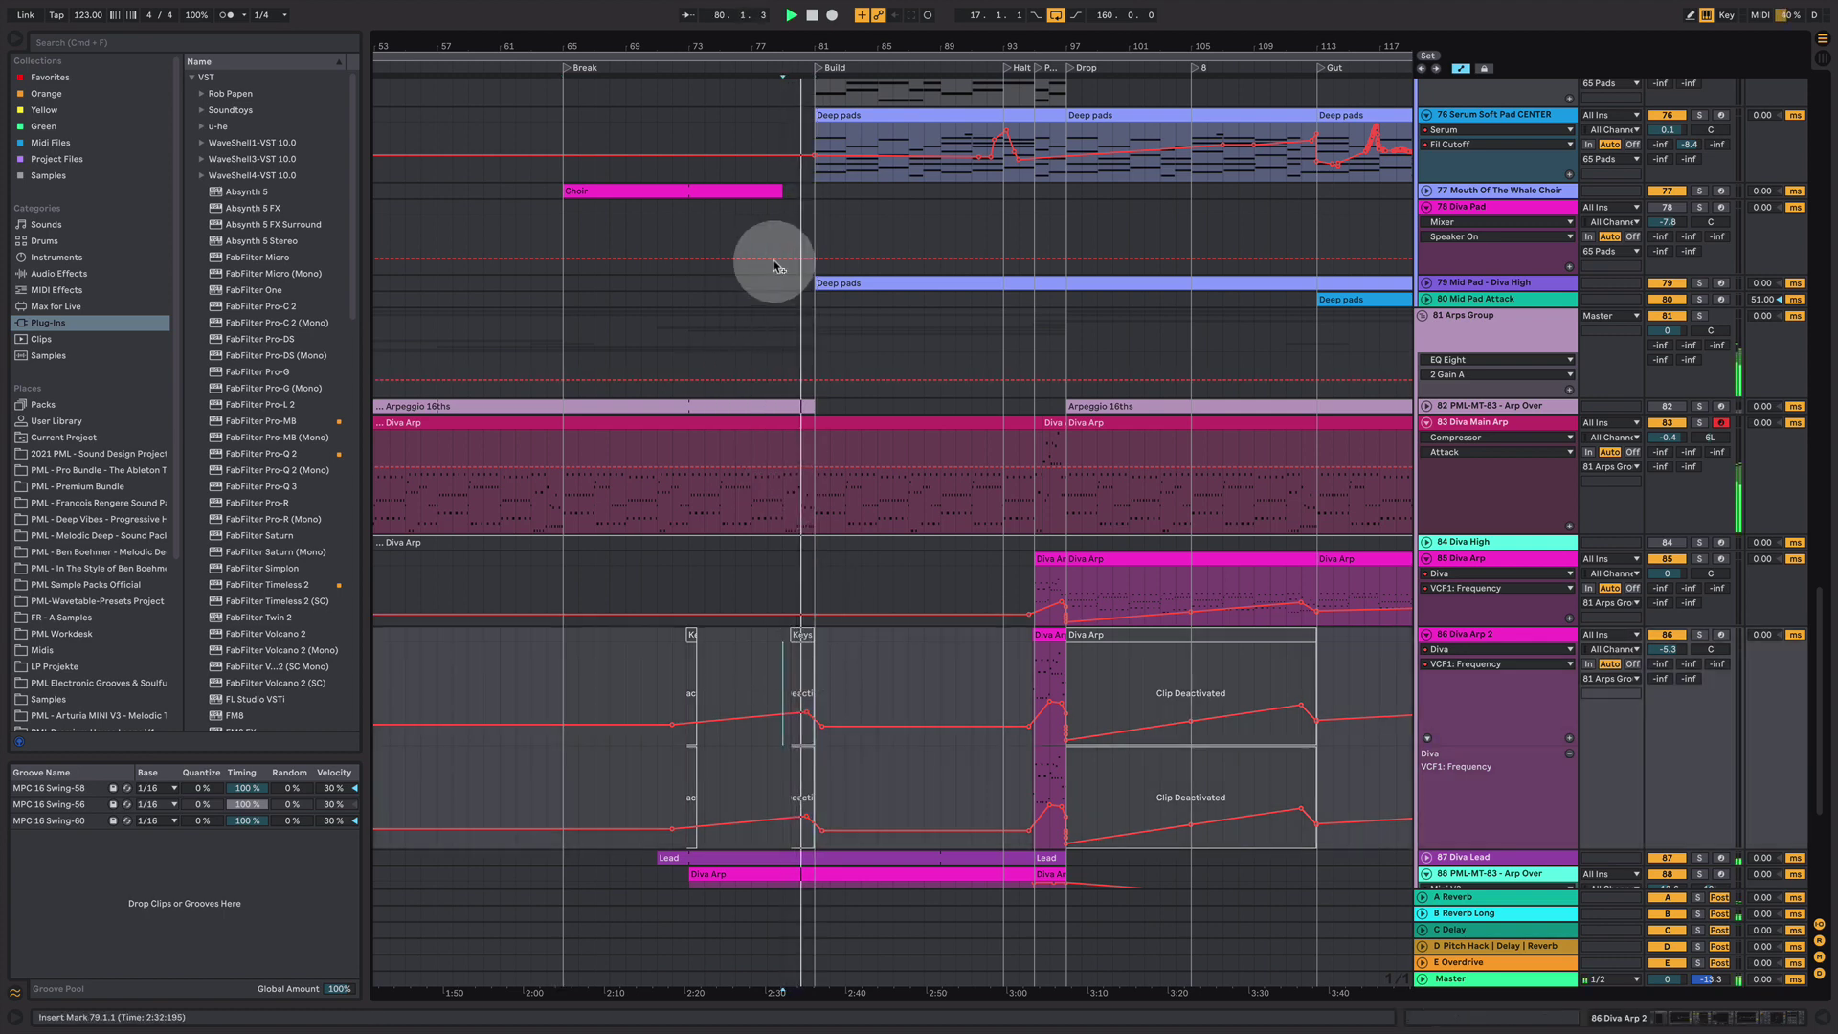
{"action": "left_click_drag", "start_coordinate": [863, 52], "coordinate": [1236, 172]}
- Show the drum tracks and play the full mix from the Arp marker at bar 33
{"action": "scroll", "coordinate": [1148, 277], "scroll_direction": "up", "scroll_amount": 15}
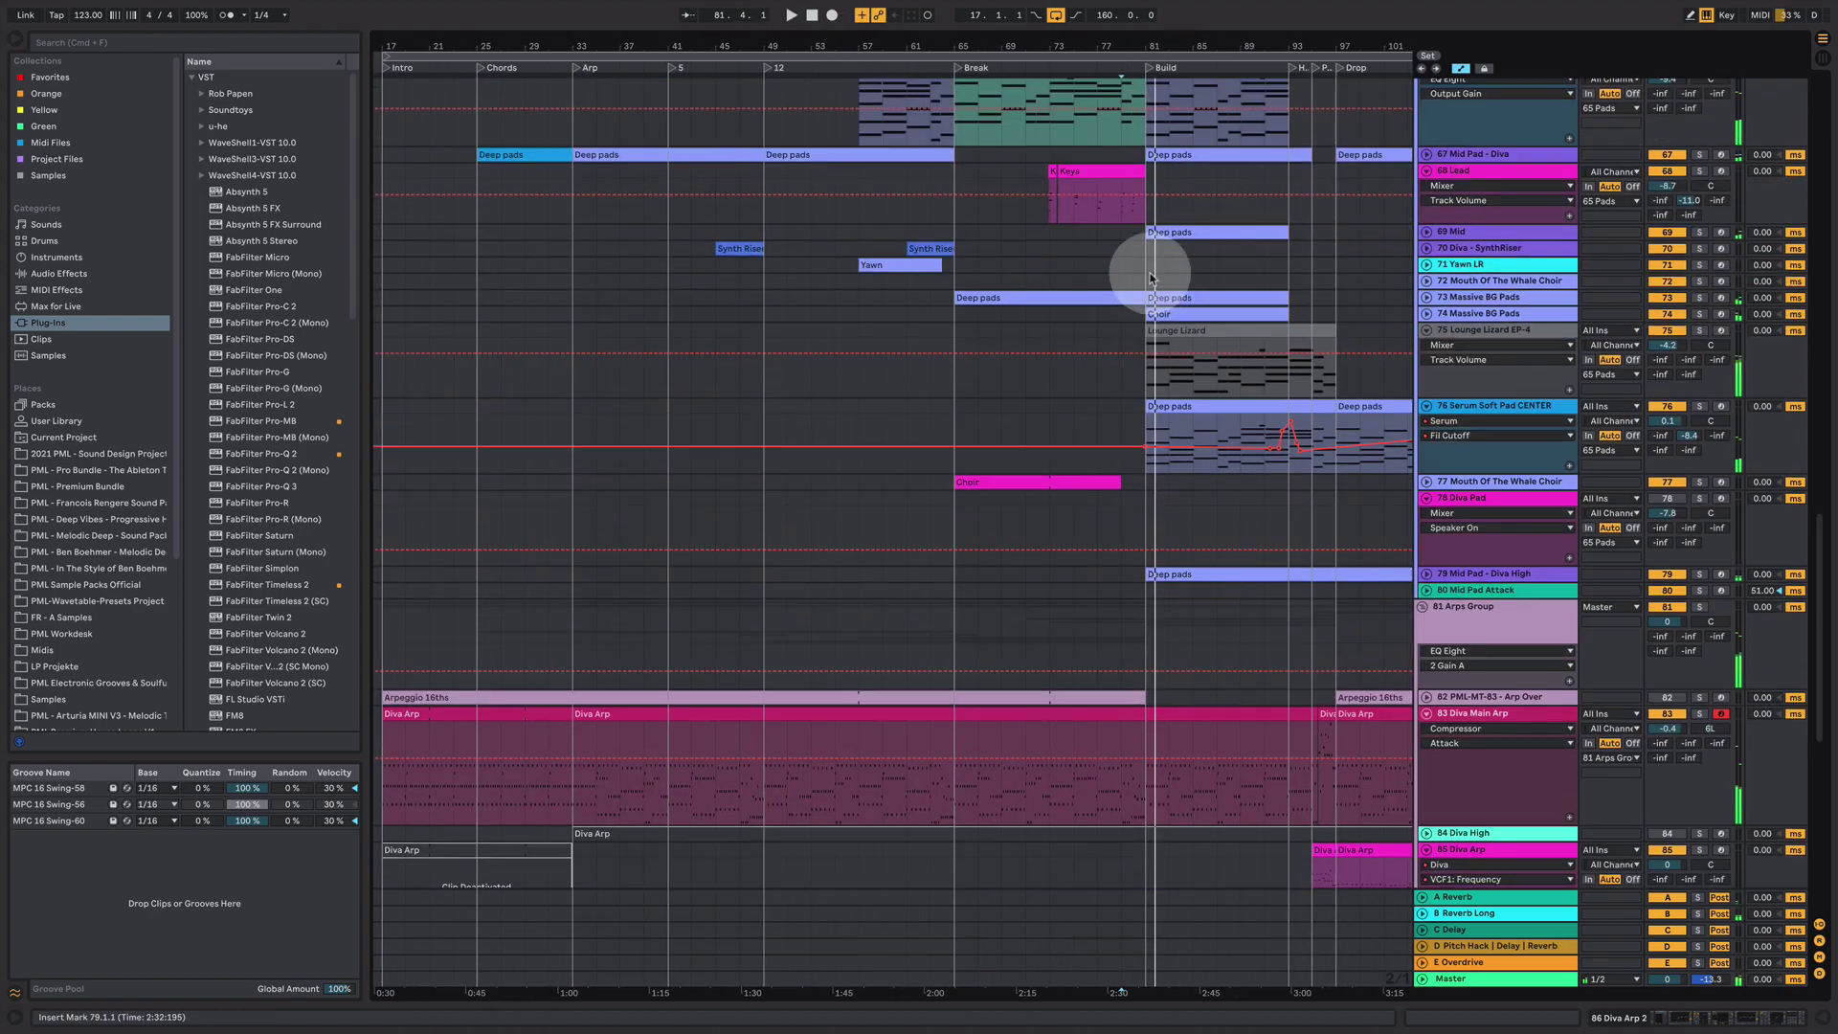
{"action": "scroll", "coordinate": [1110, 290], "scroll_direction": "up", "scroll_amount": 15}
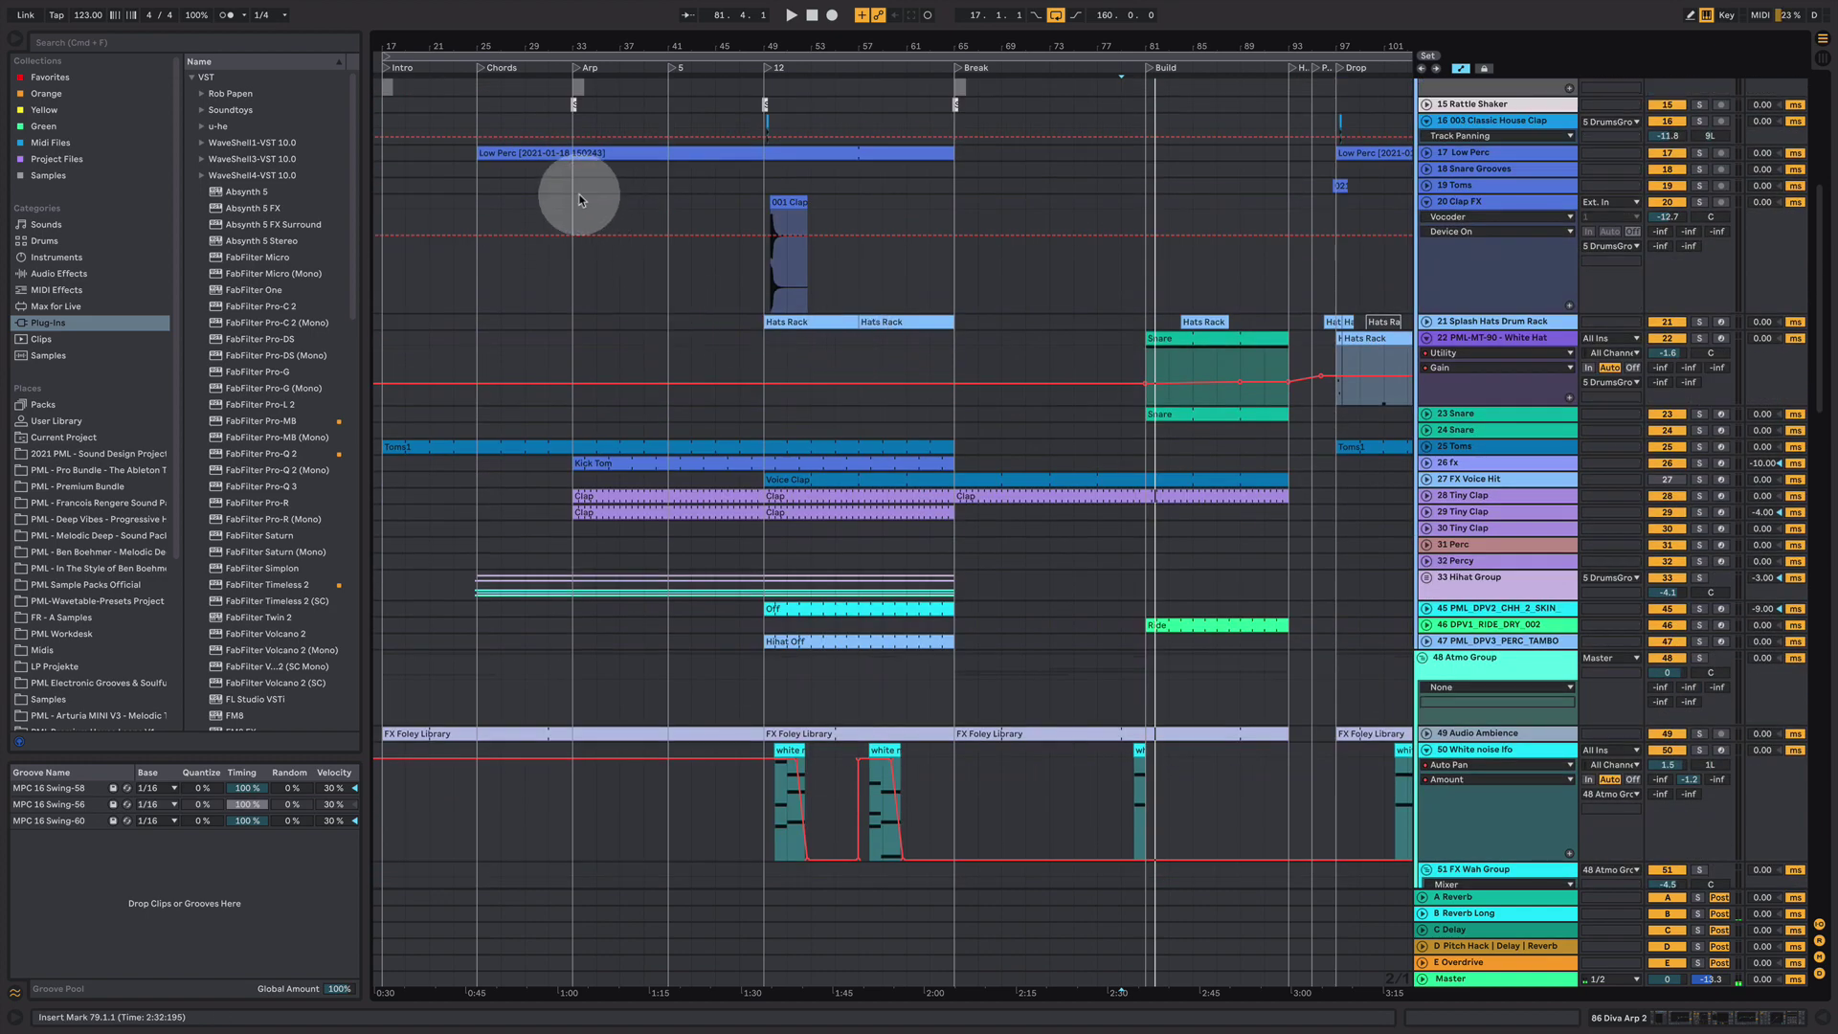
{"action": "scroll", "coordinate": [579, 199], "scroll_direction": "up", "scroll_amount": 6}
{"action": "left_click", "coordinate": [661, 307]}
{"action": "key", "text": "space"}
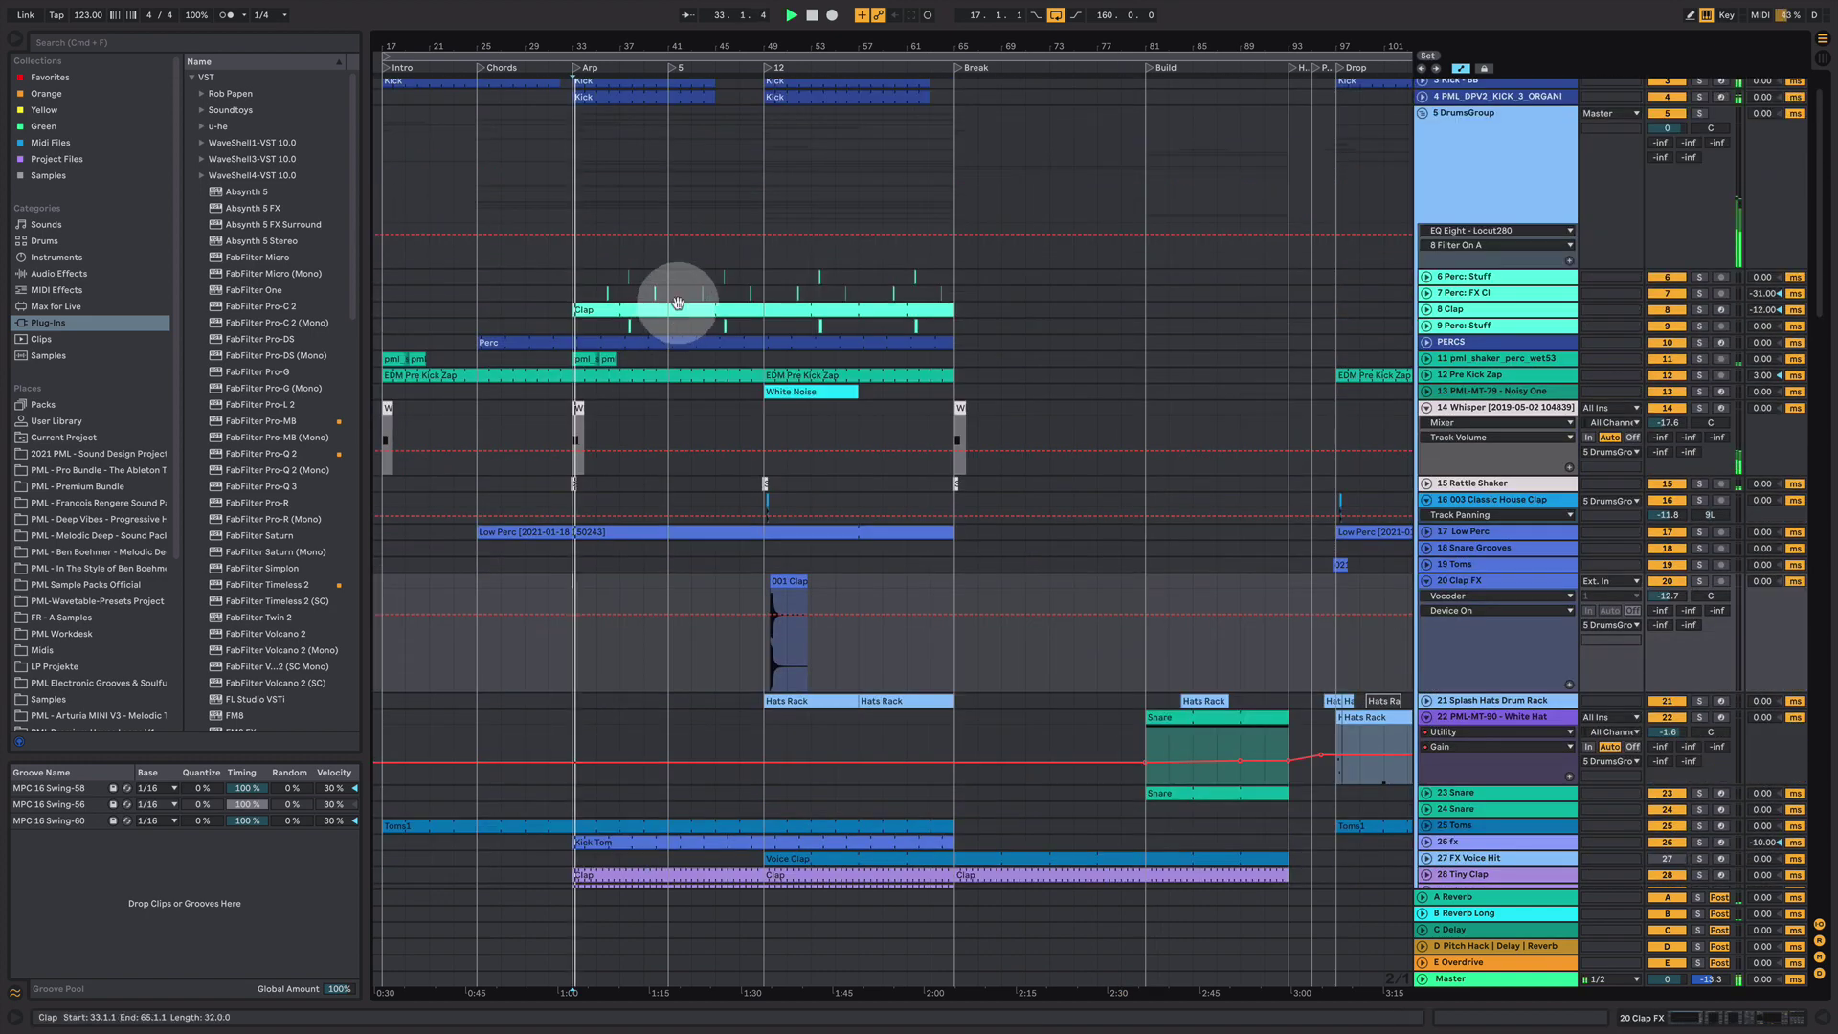
- Solo the DrumsGroup together with the Kick - BB and PML_DPV2_KICK_3_ORGANI tracks during playback
{"action": "scroll", "coordinate": [1388, 283], "scroll_direction": "up", "scroll_amount": 1}
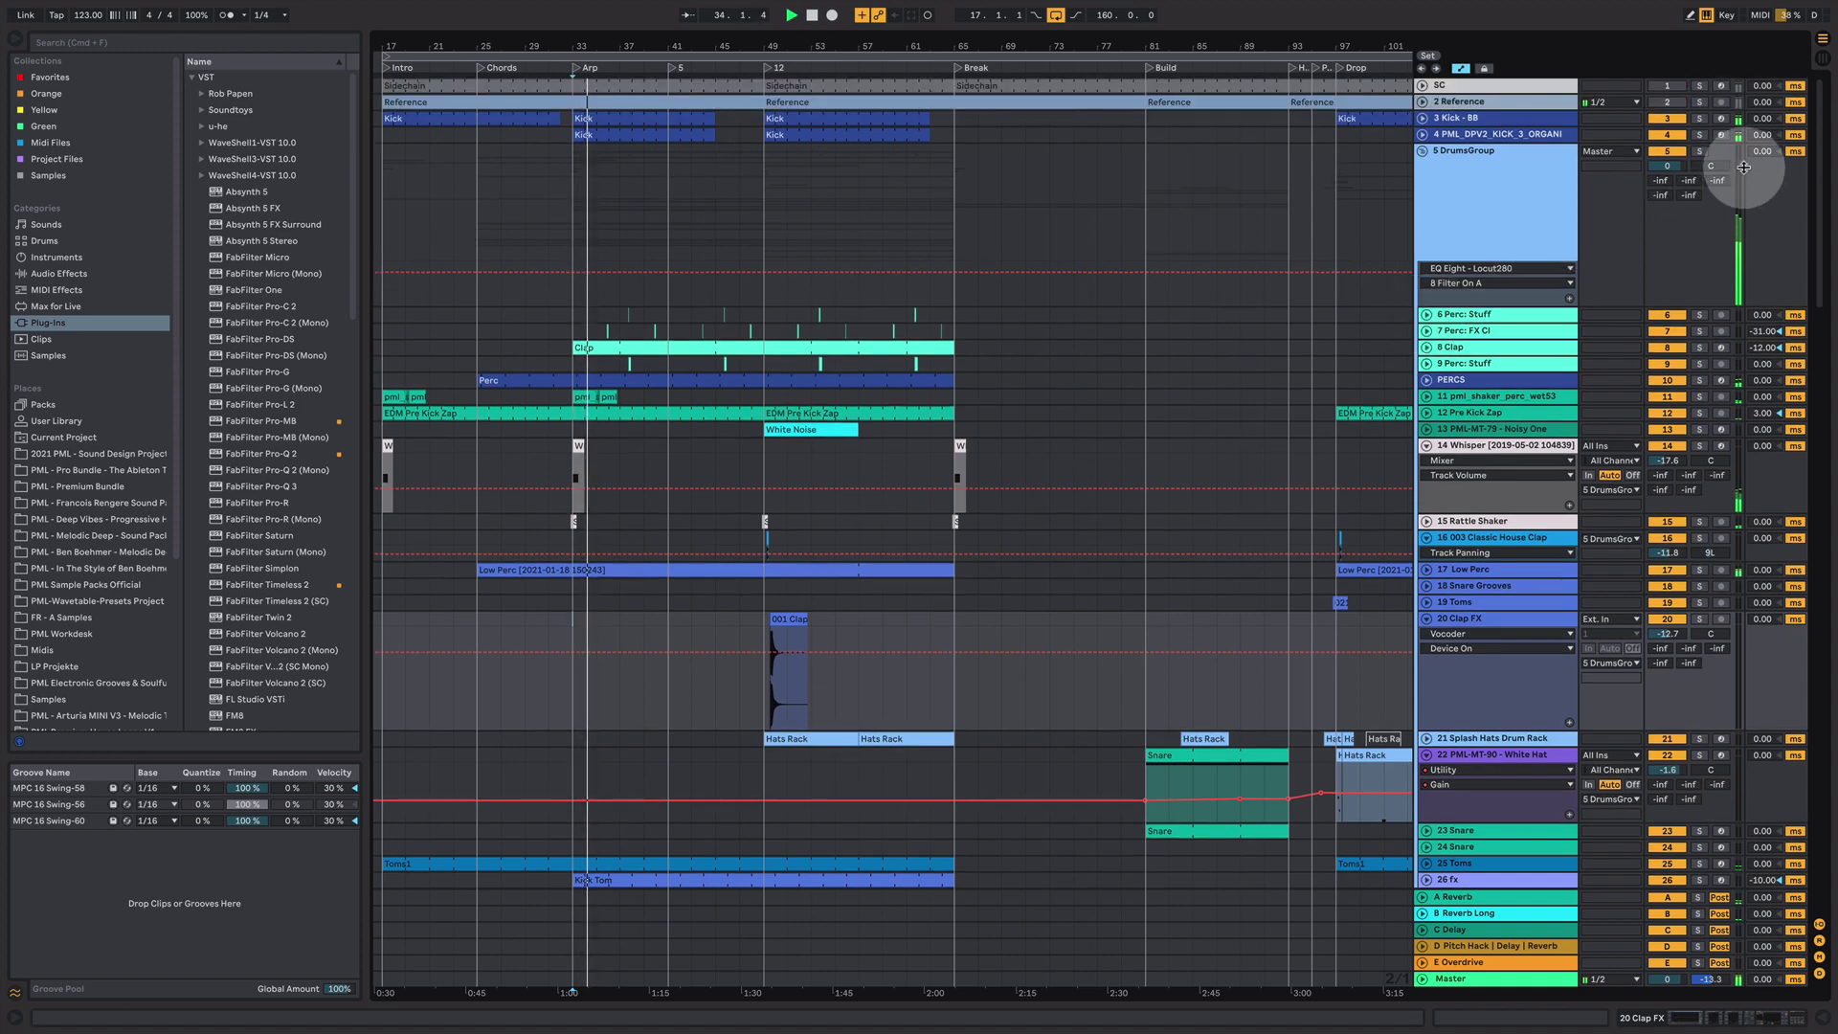
{"action": "left_click", "coordinate": [1698, 152]}
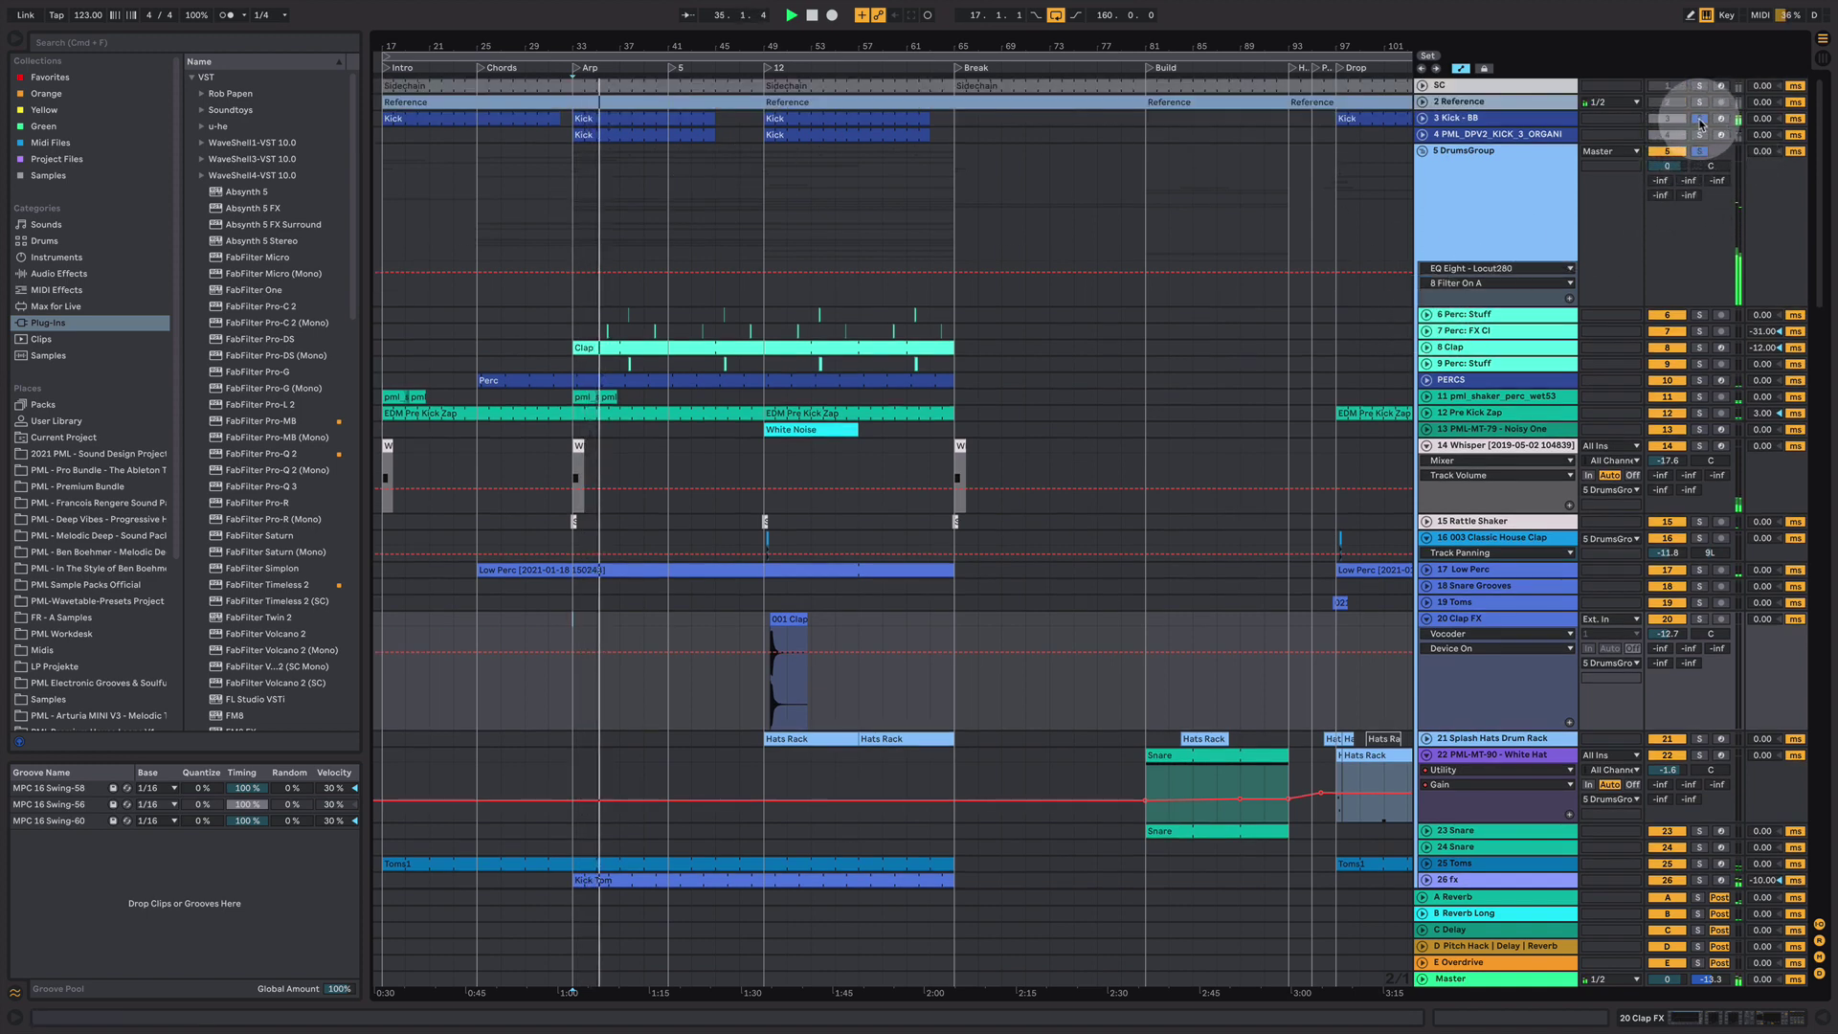
{"action": "left_click", "coordinate": [1701, 135]}
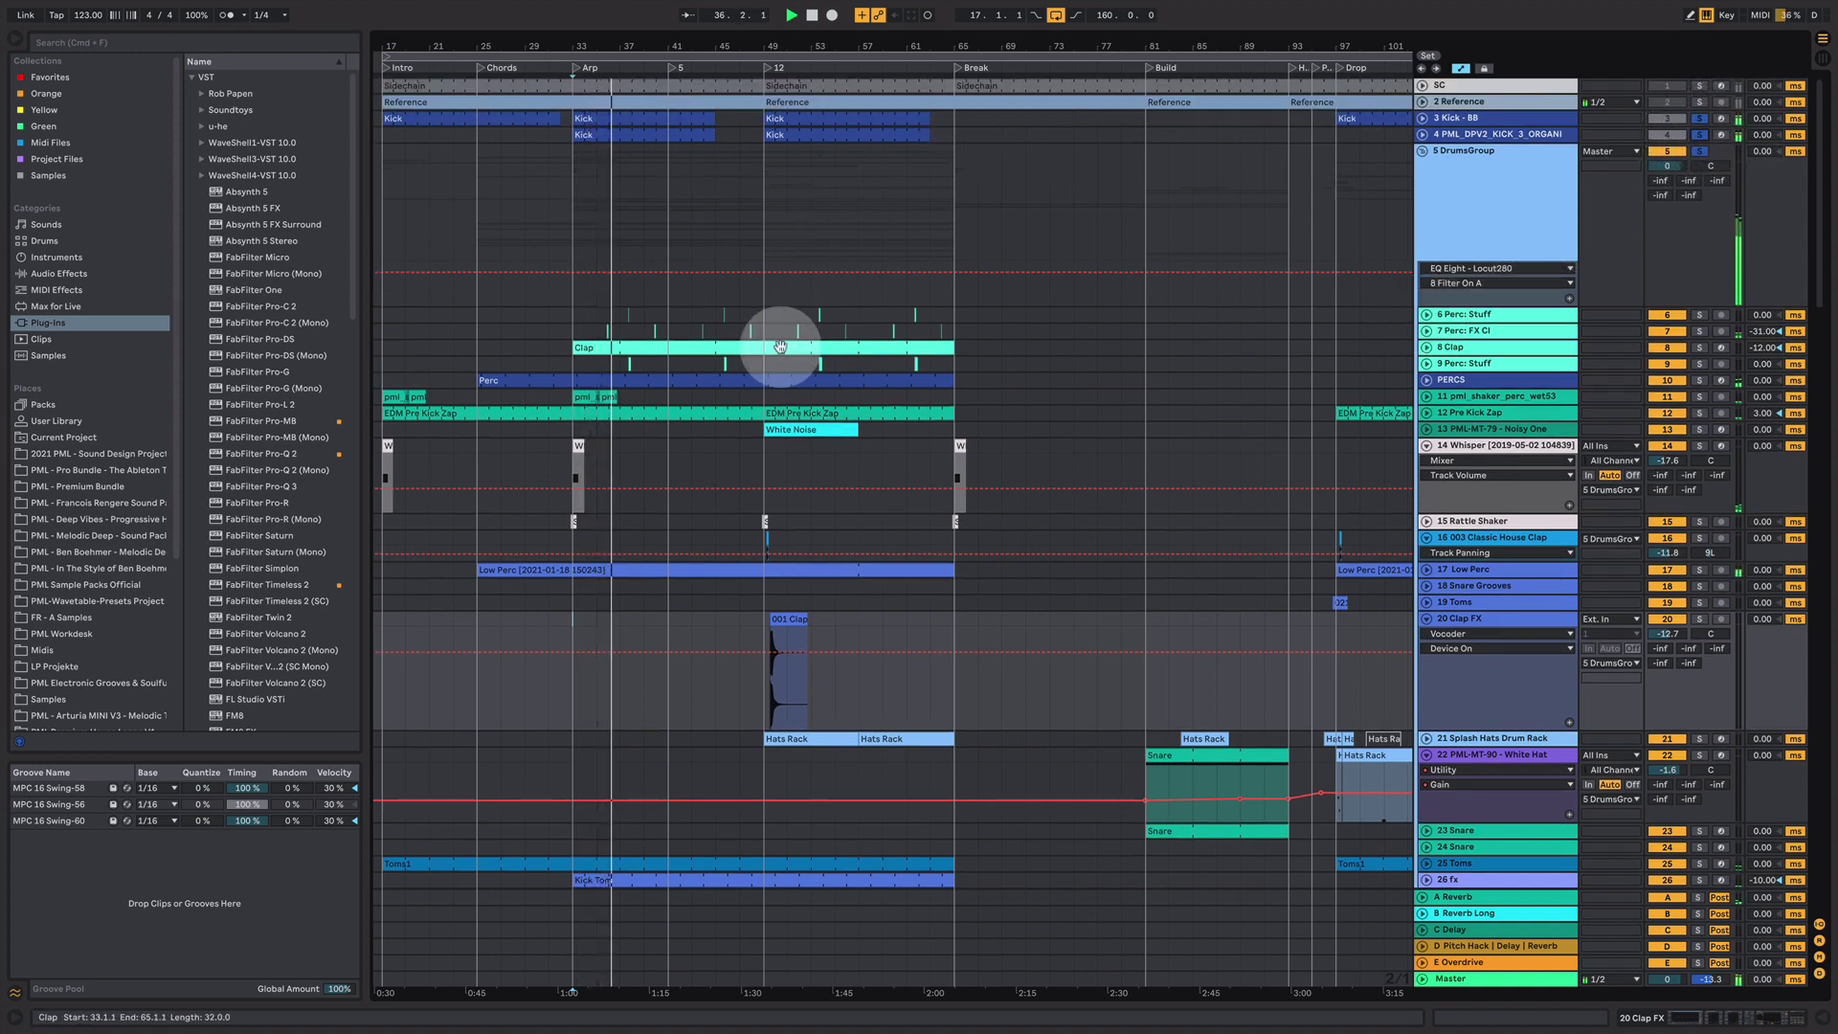
- Show the percussion clips after the Arp marker close up and audition the Perc: Stuff track from bar 35
{"action": "scroll", "coordinate": [608, 229], "scroll_direction": "down", "scroll_amount": 2}
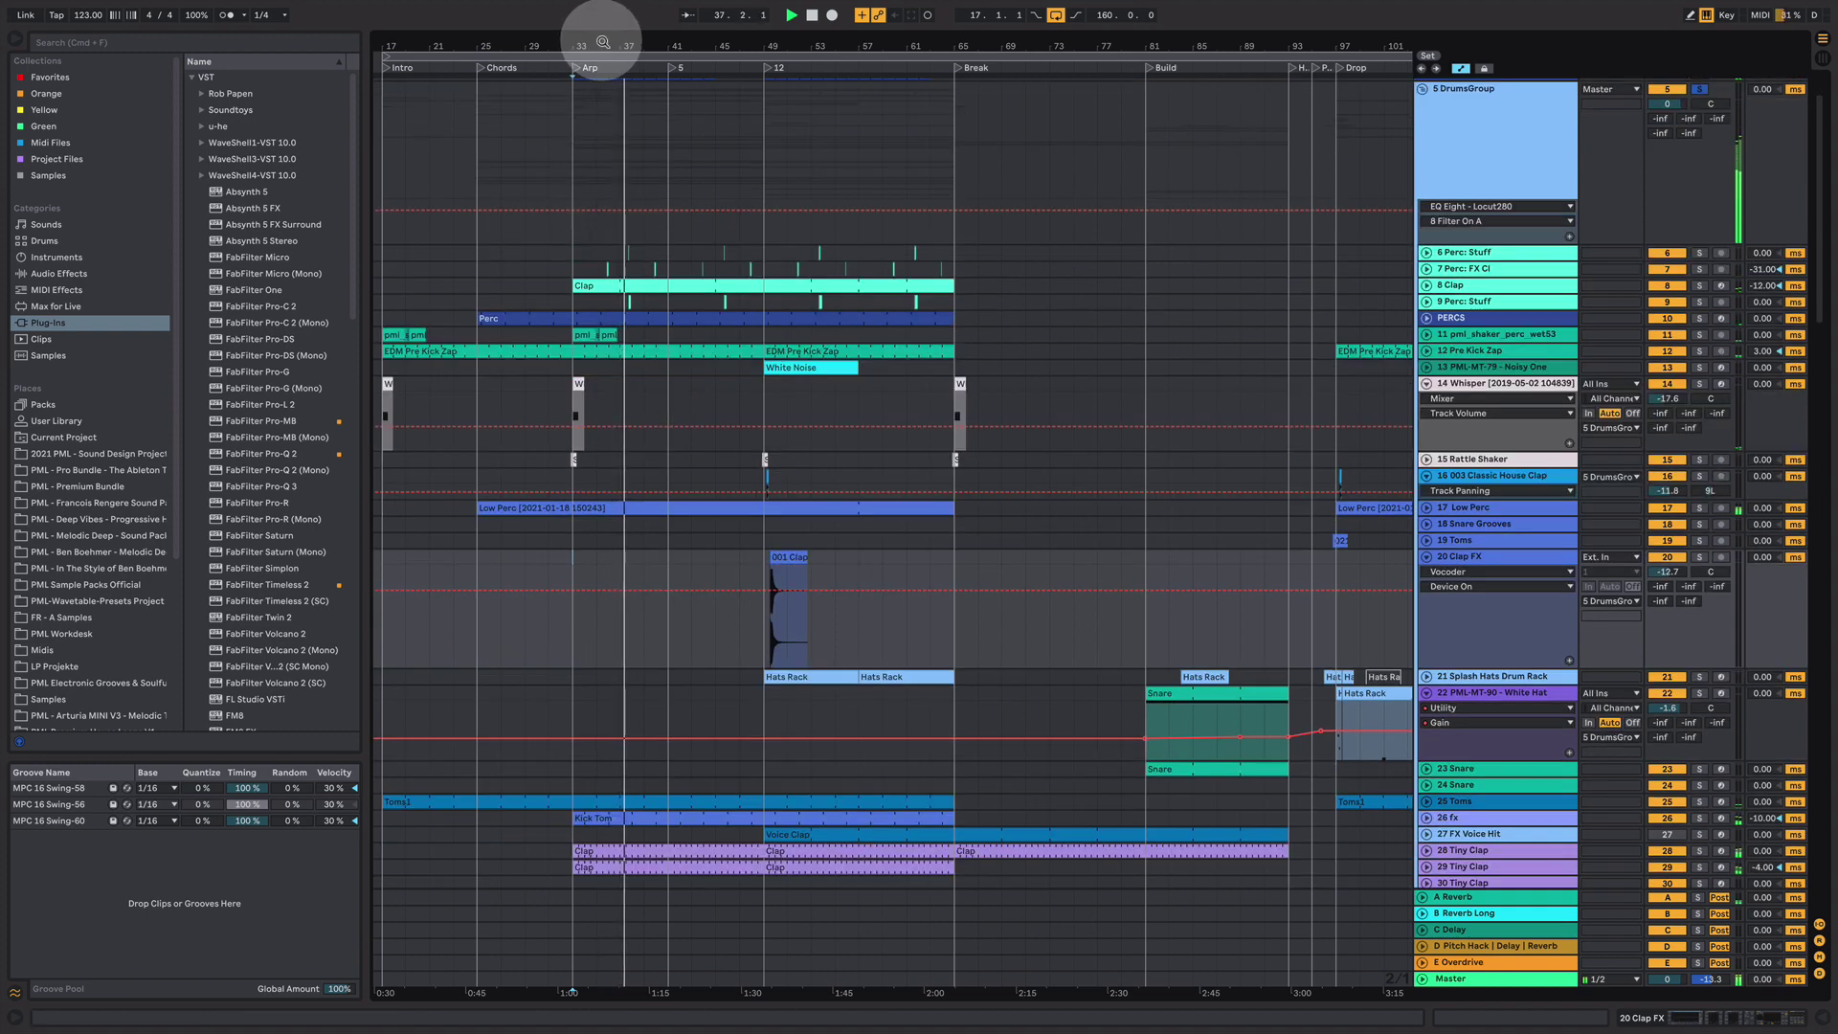
{"action": "left_click_drag", "start_coordinate": [602, 49], "coordinate": [610, 261]}
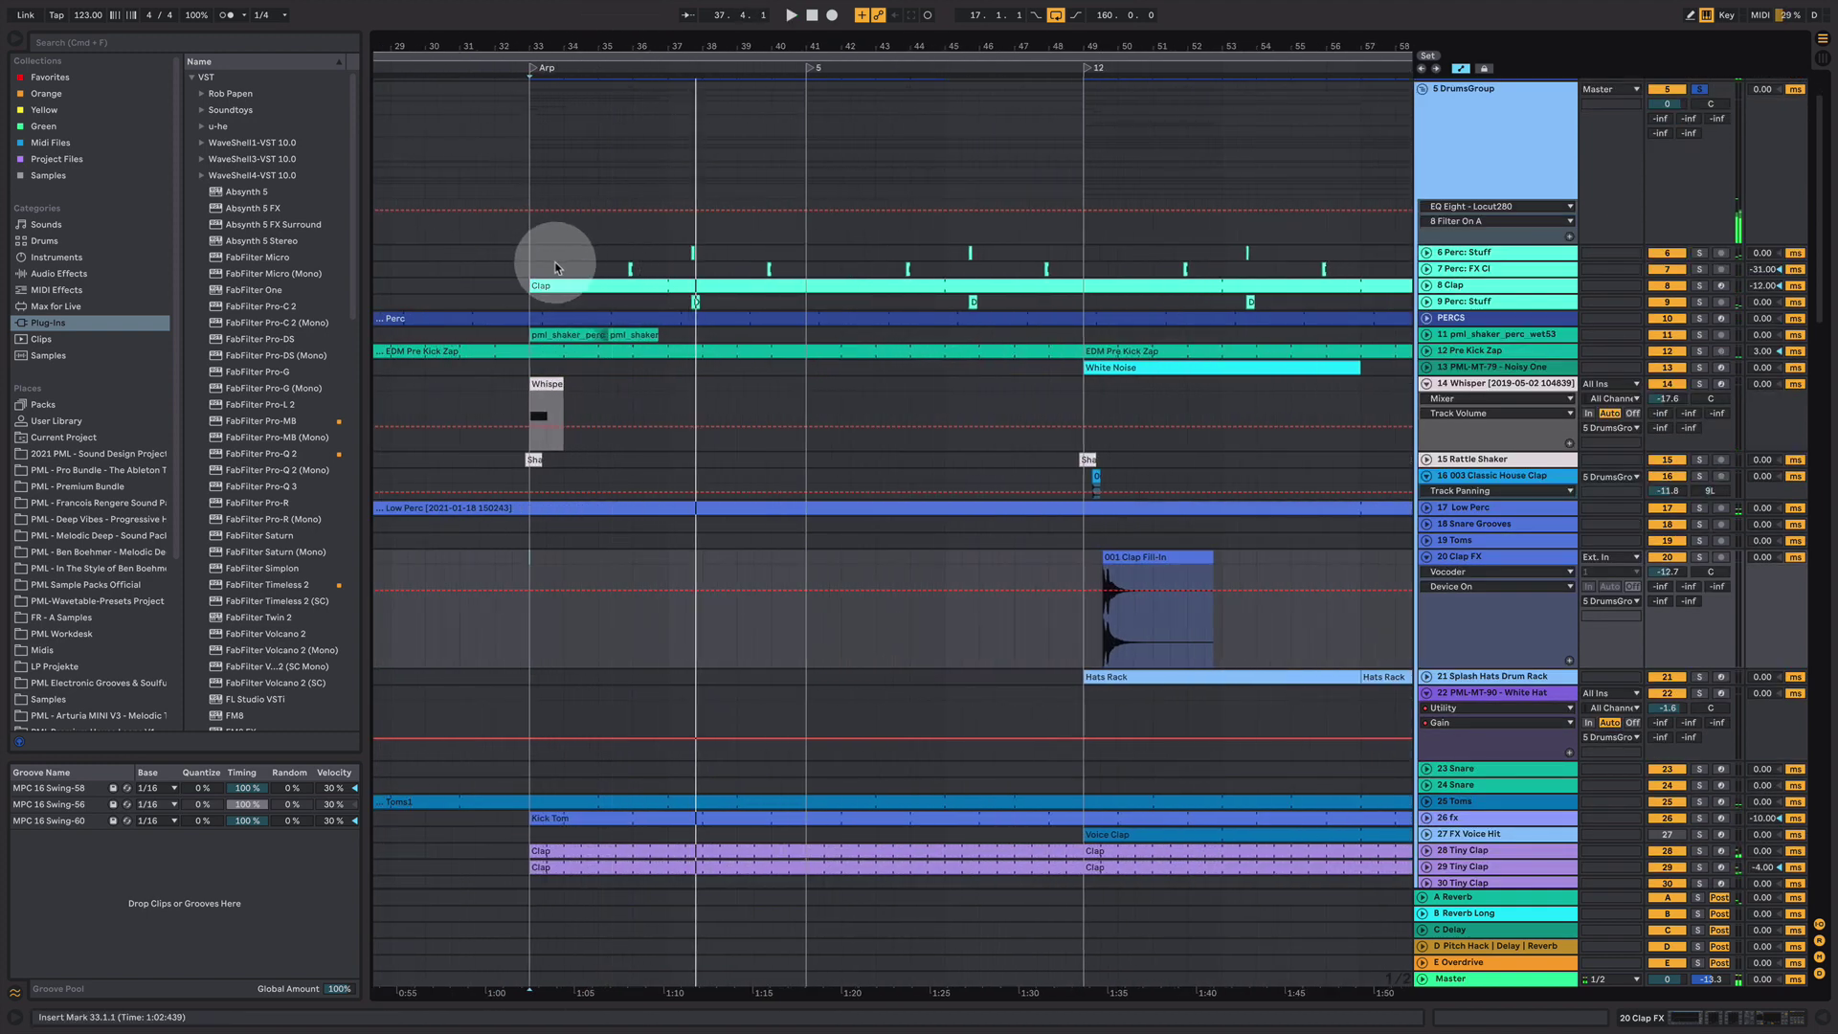
{"action": "key", "text": "space"}
{"action": "left_click", "coordinate": [599, 253]}
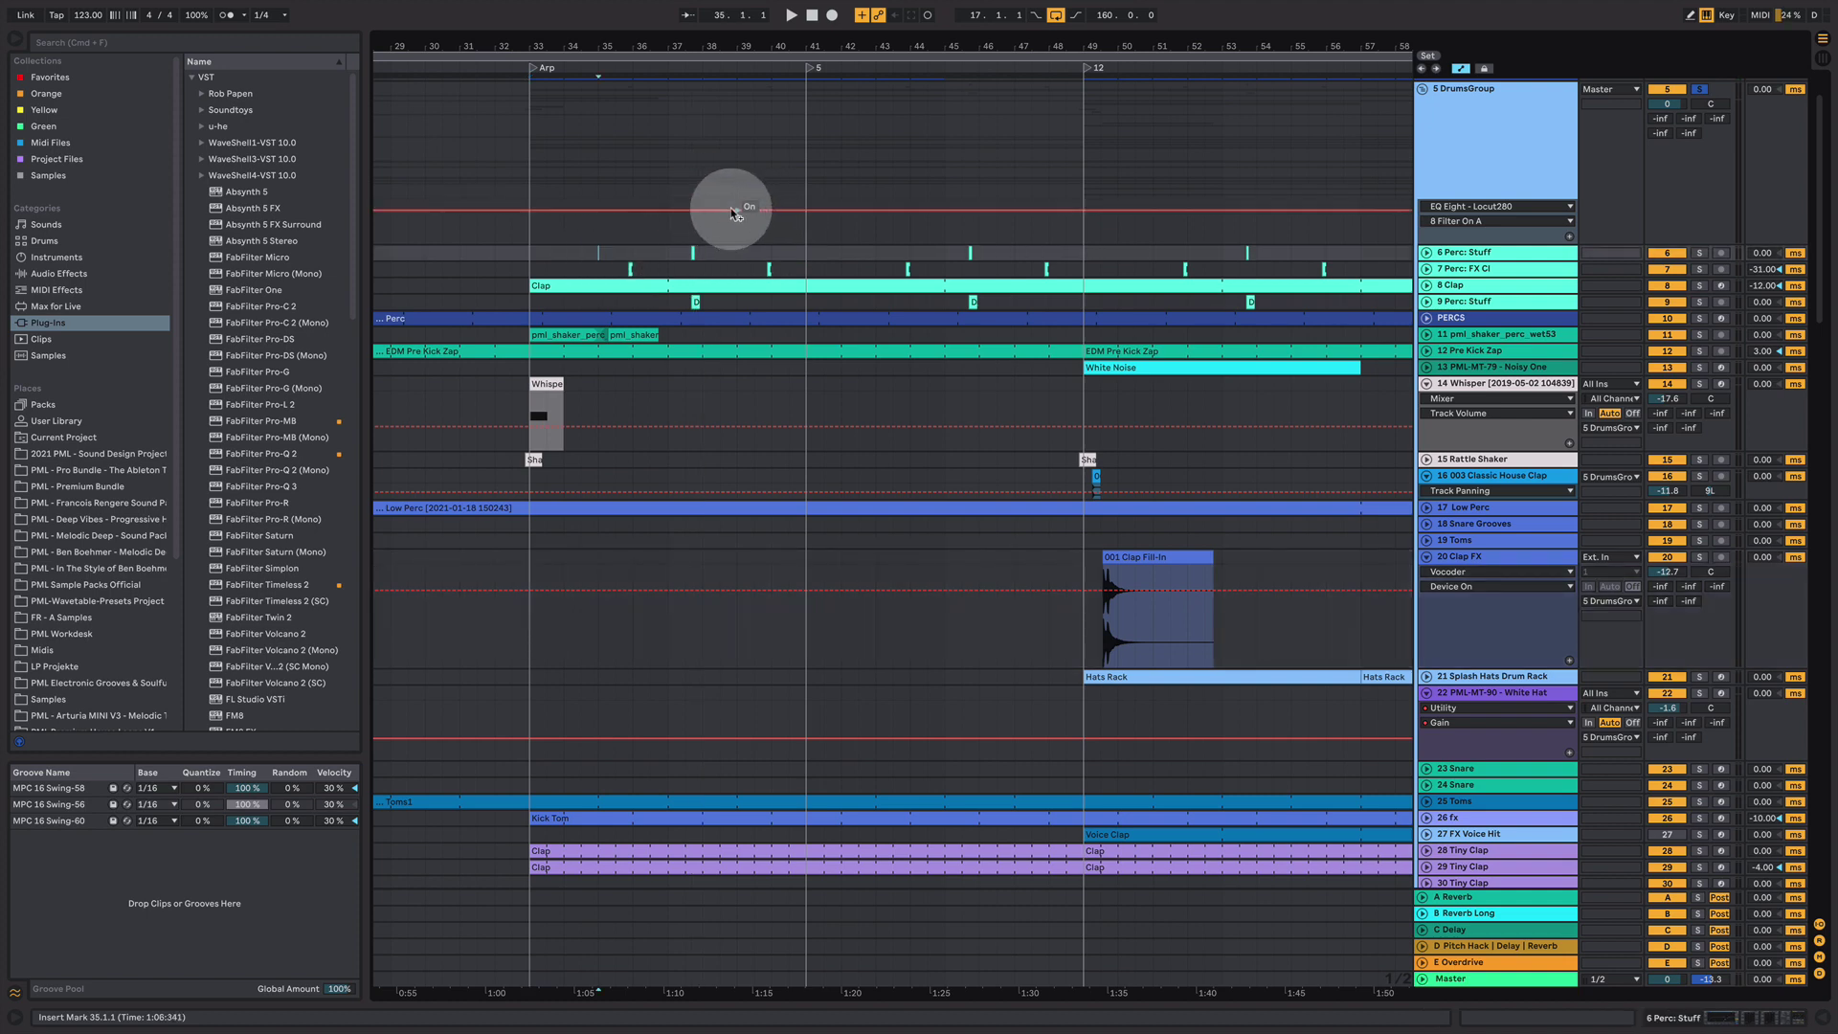
{"action": "key", "text": "space"}
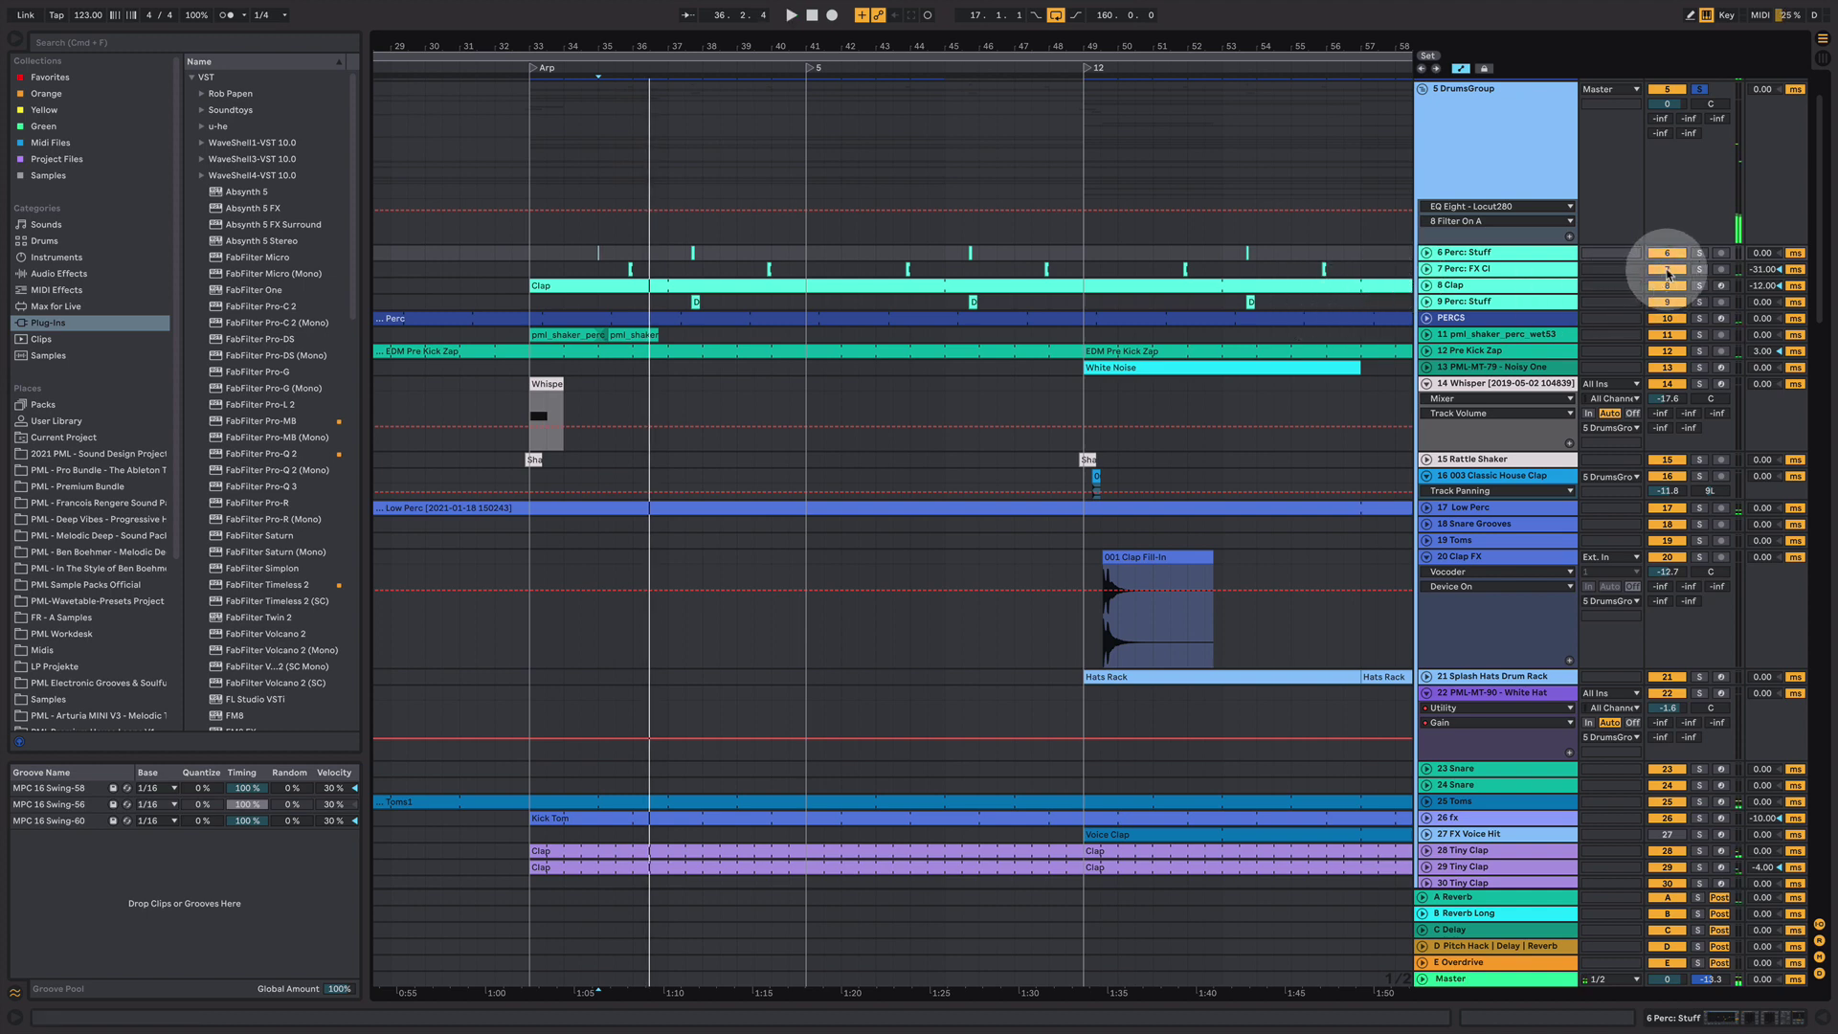
- Solo the Perc: FX Cl track and play its first hit, just before bar 36
{"action": "left_click", "coordinate": [1699, 269]}
{"action": "left_click", "coordinate": [628, 267]}
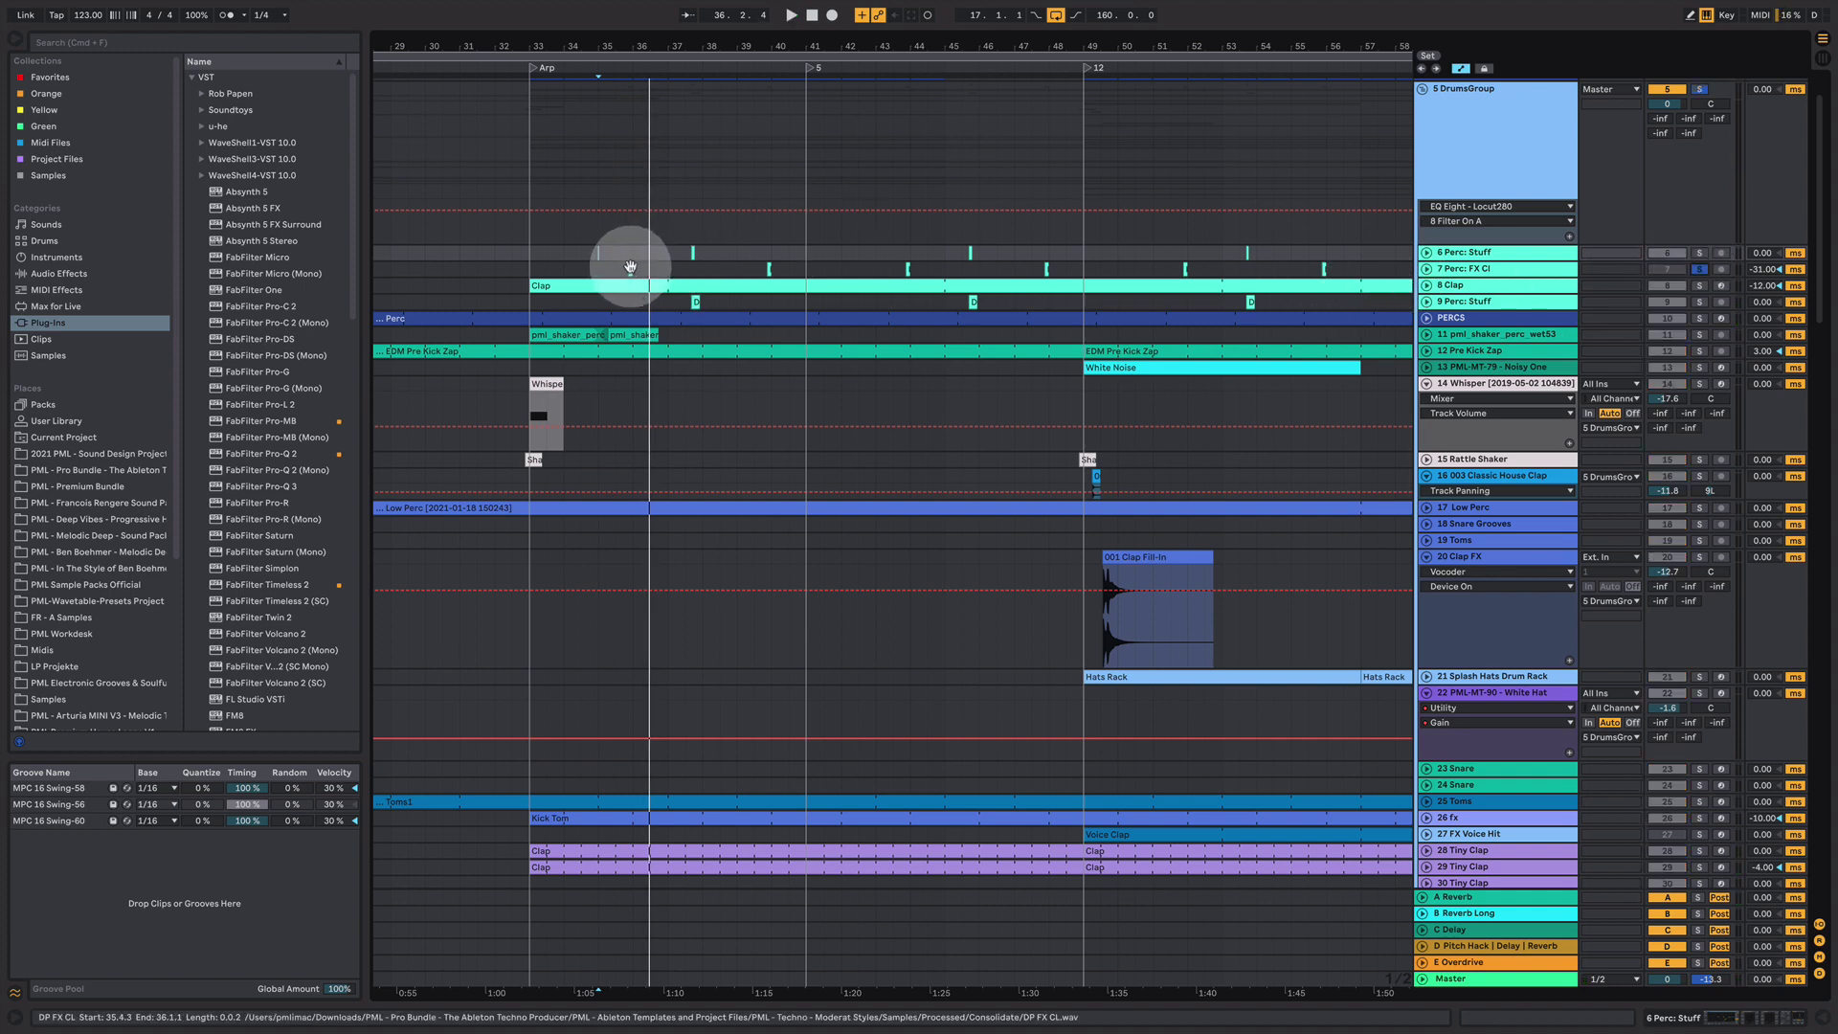
{"action": "key", "text": "space"}
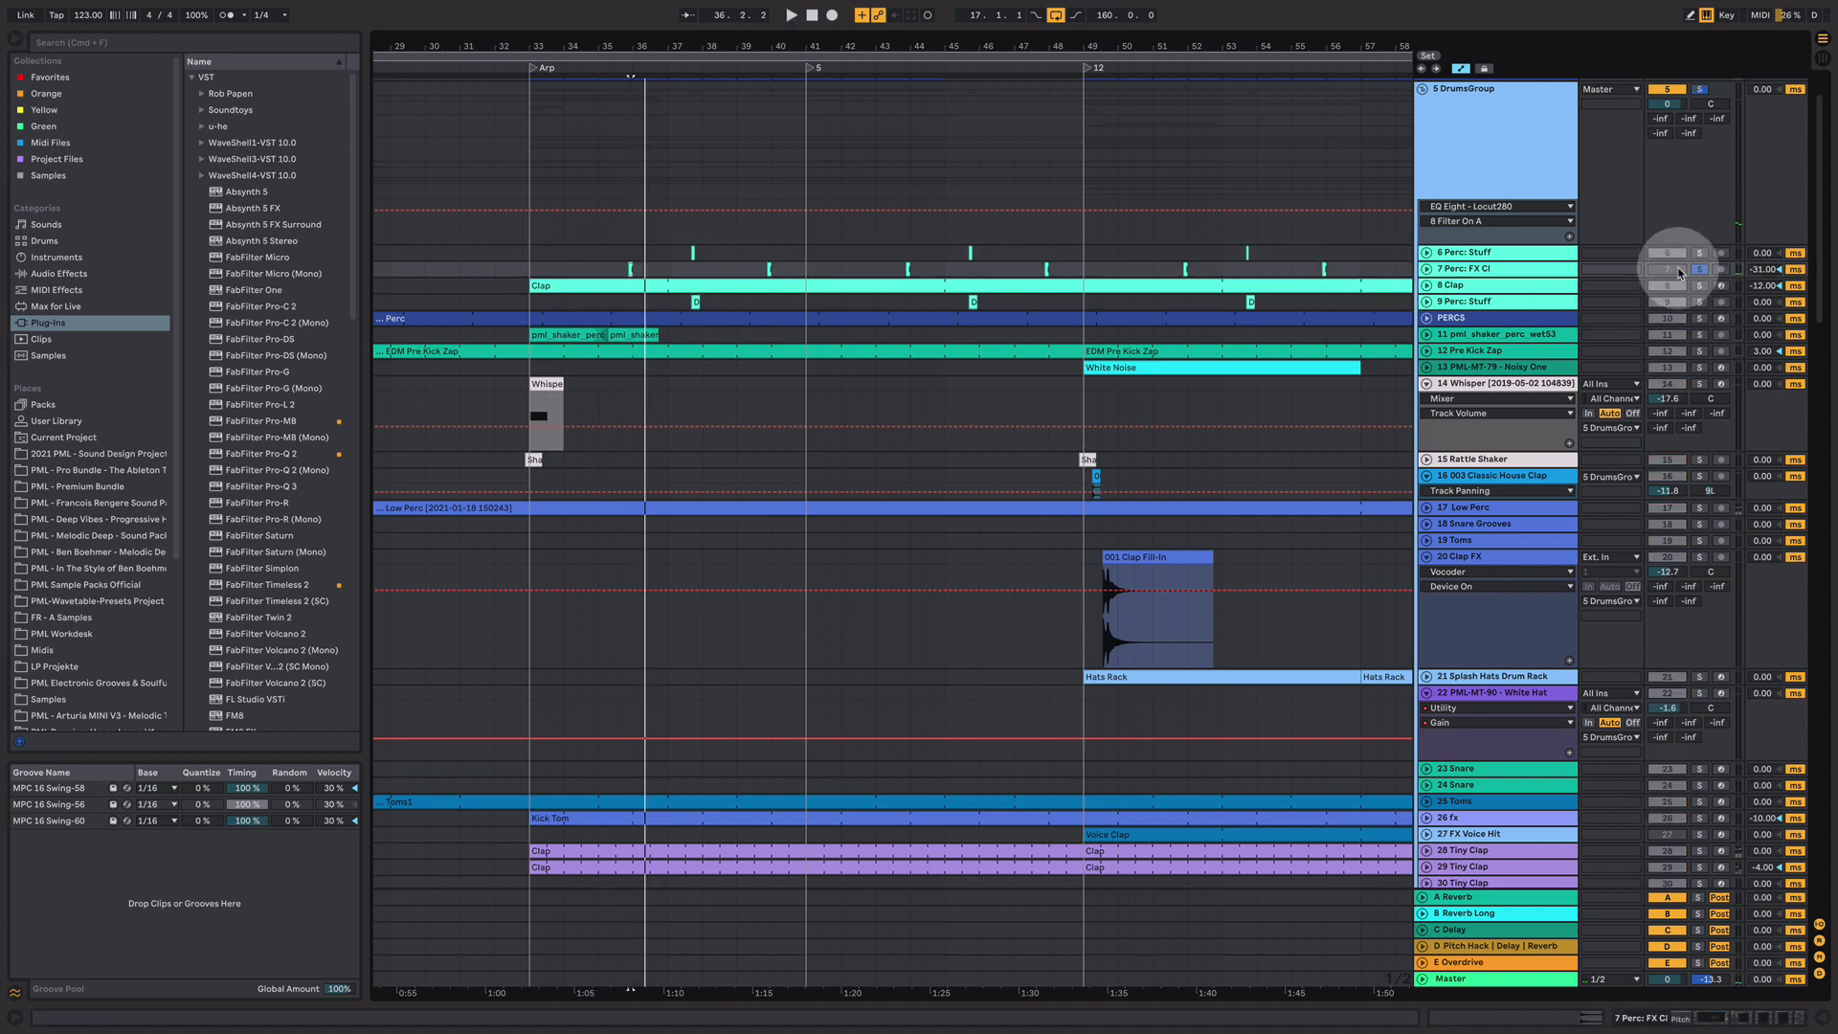
- Clear the Perc: FX Cl solo and replay from its first hit
{"action": "left_click", "coordinate": [1701, 269]}
{"action": "key", "text": "space"}
{"action": "key", "text": "space"}
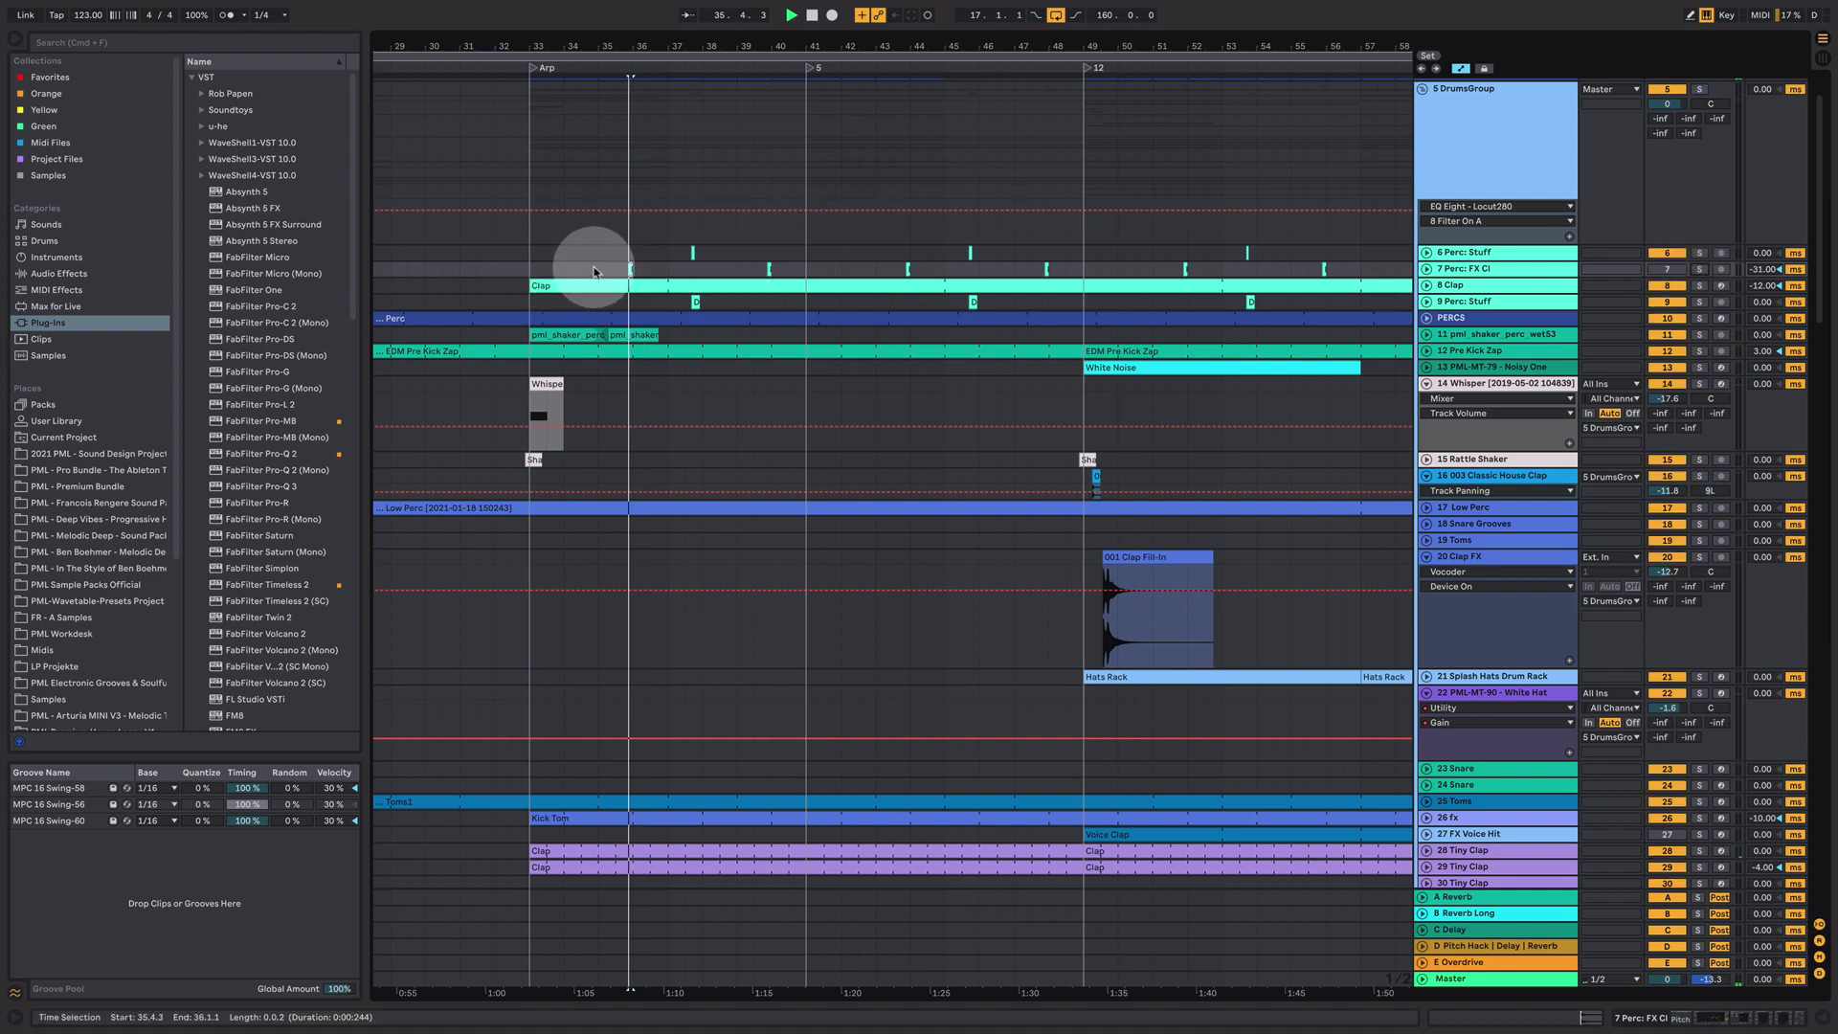
- Play the mix from bar 35, then solo the Perc: Stuff track from its first hit, near bar 37
{"action": "left_click", "coordinate": [593, 271]}
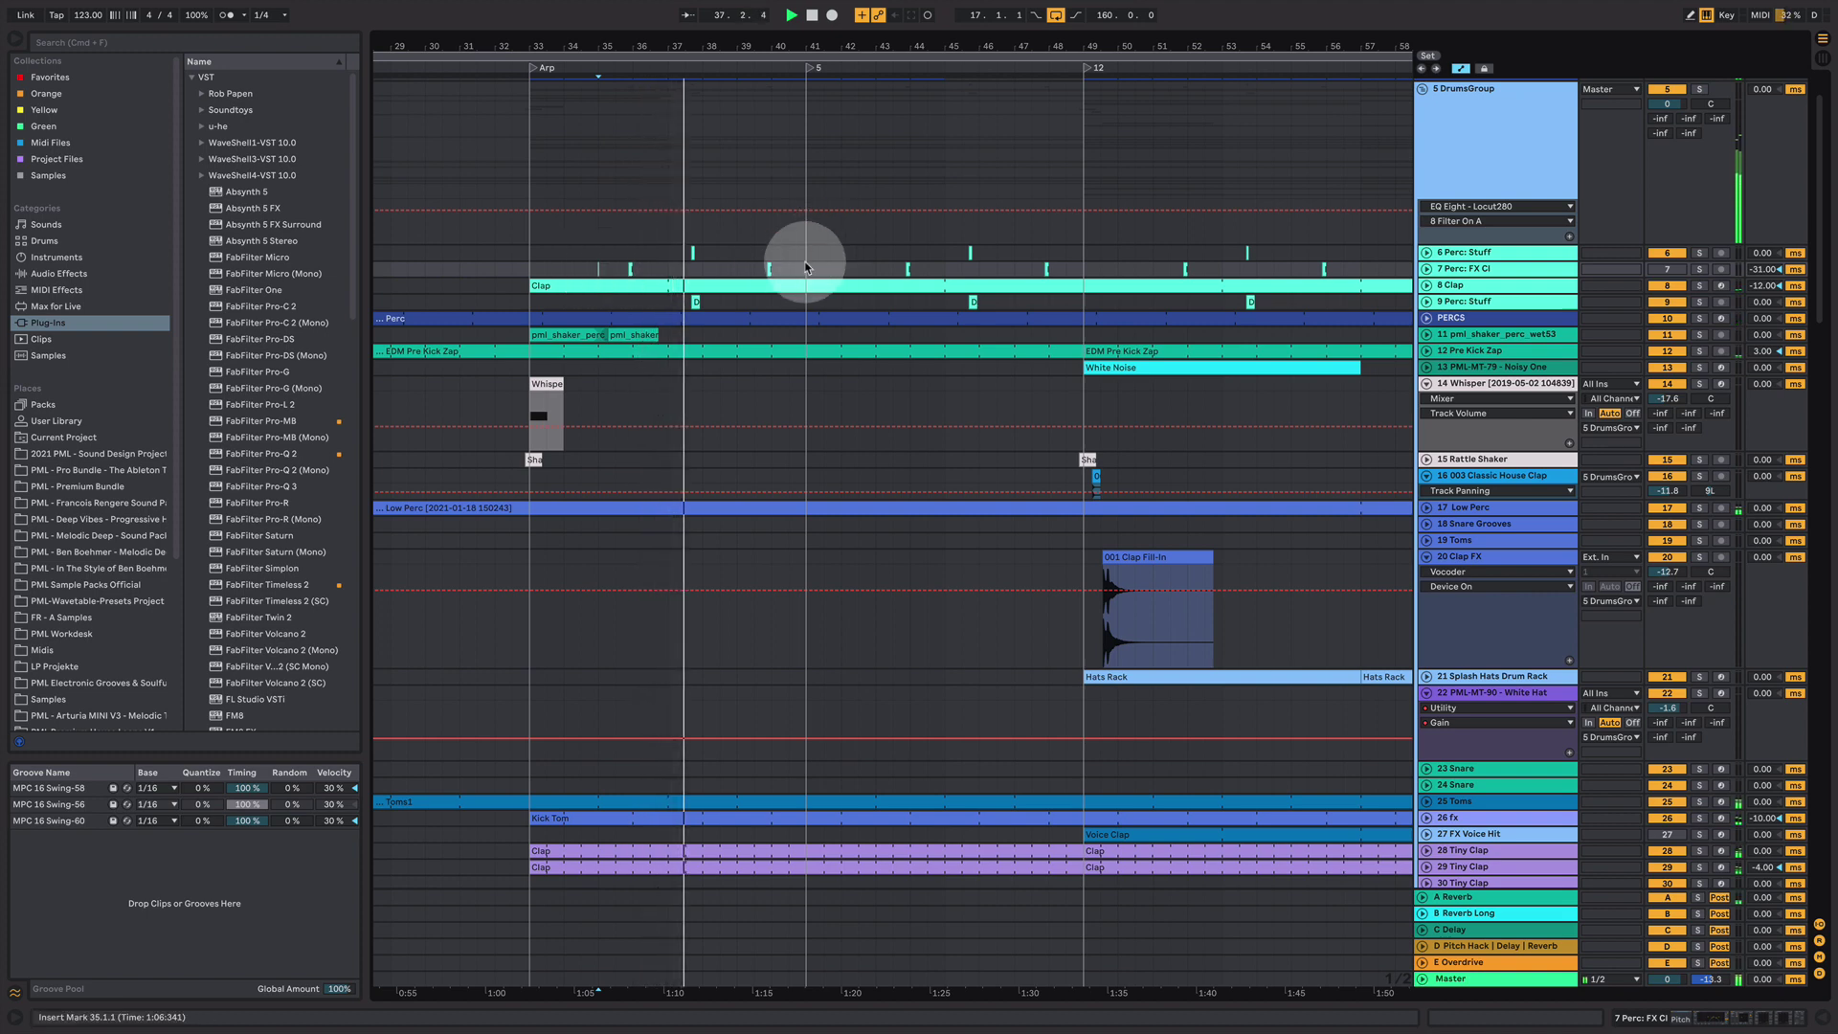
{"action": "left_click", "coordinate": [691, 252]}
{"action": "key", "text": "space"}
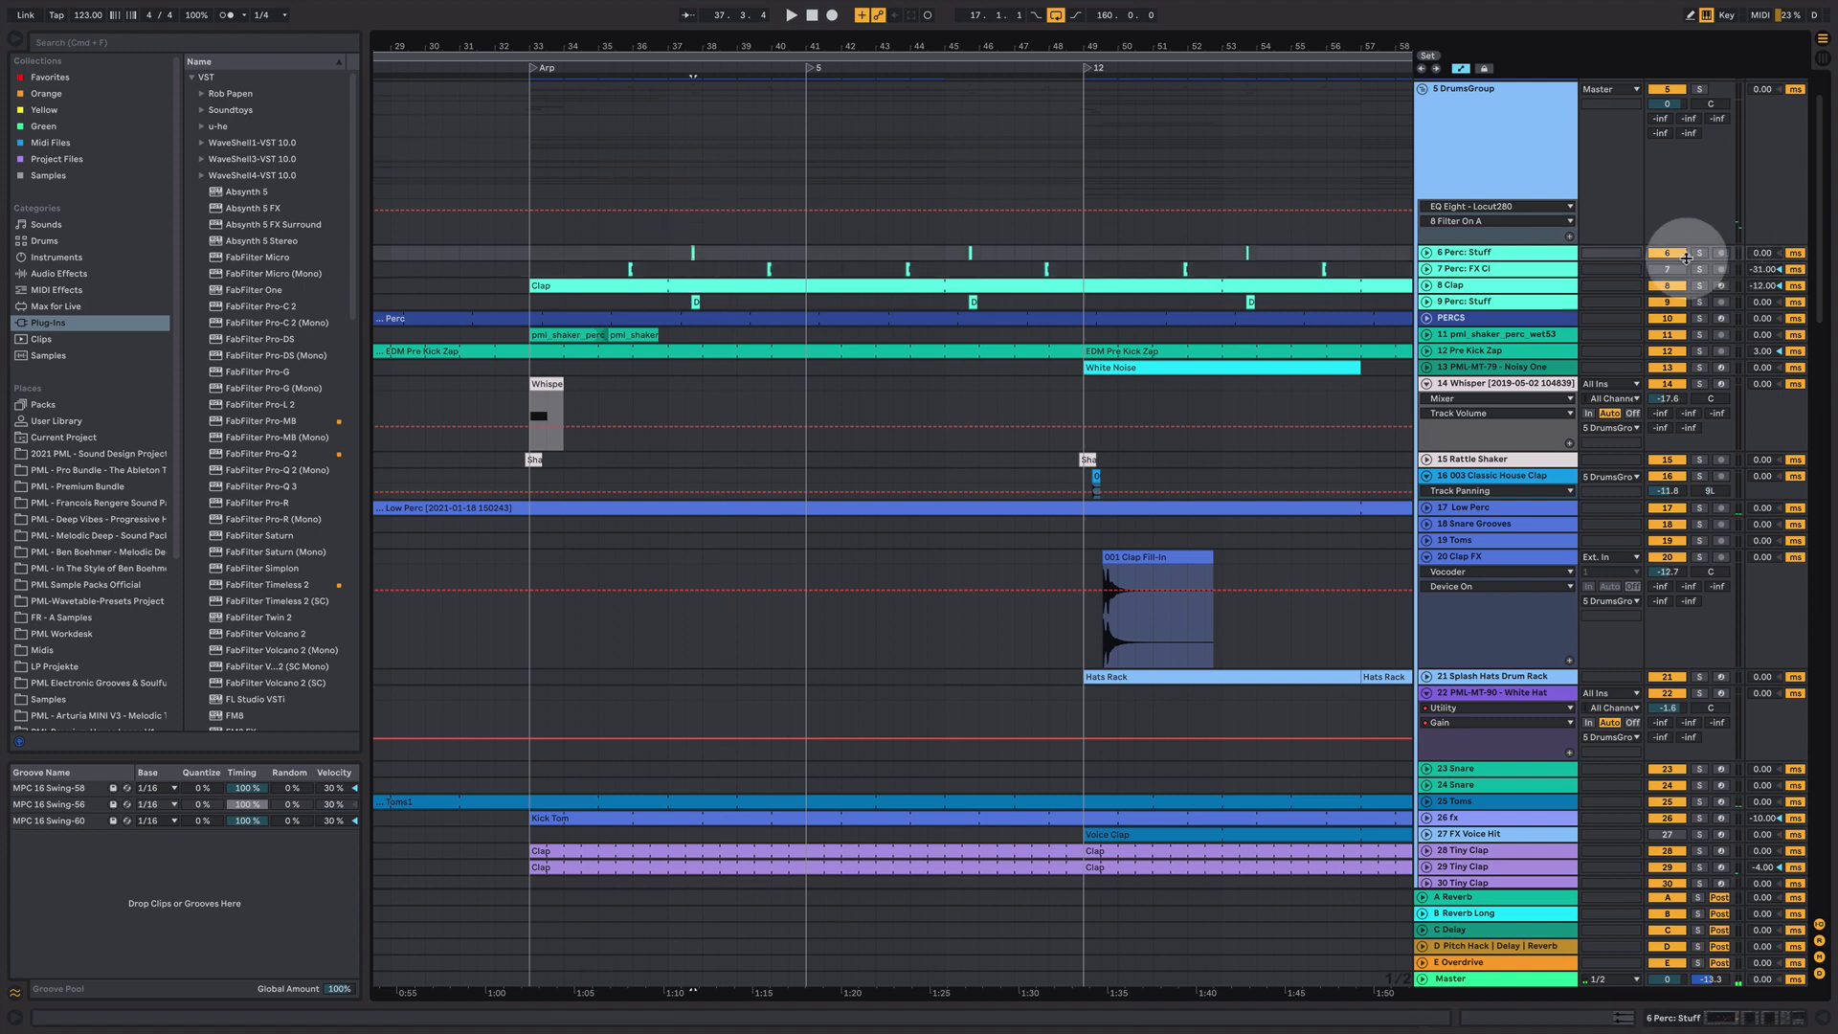
{"action": "left_click", "coordinate": [1698, 254]}
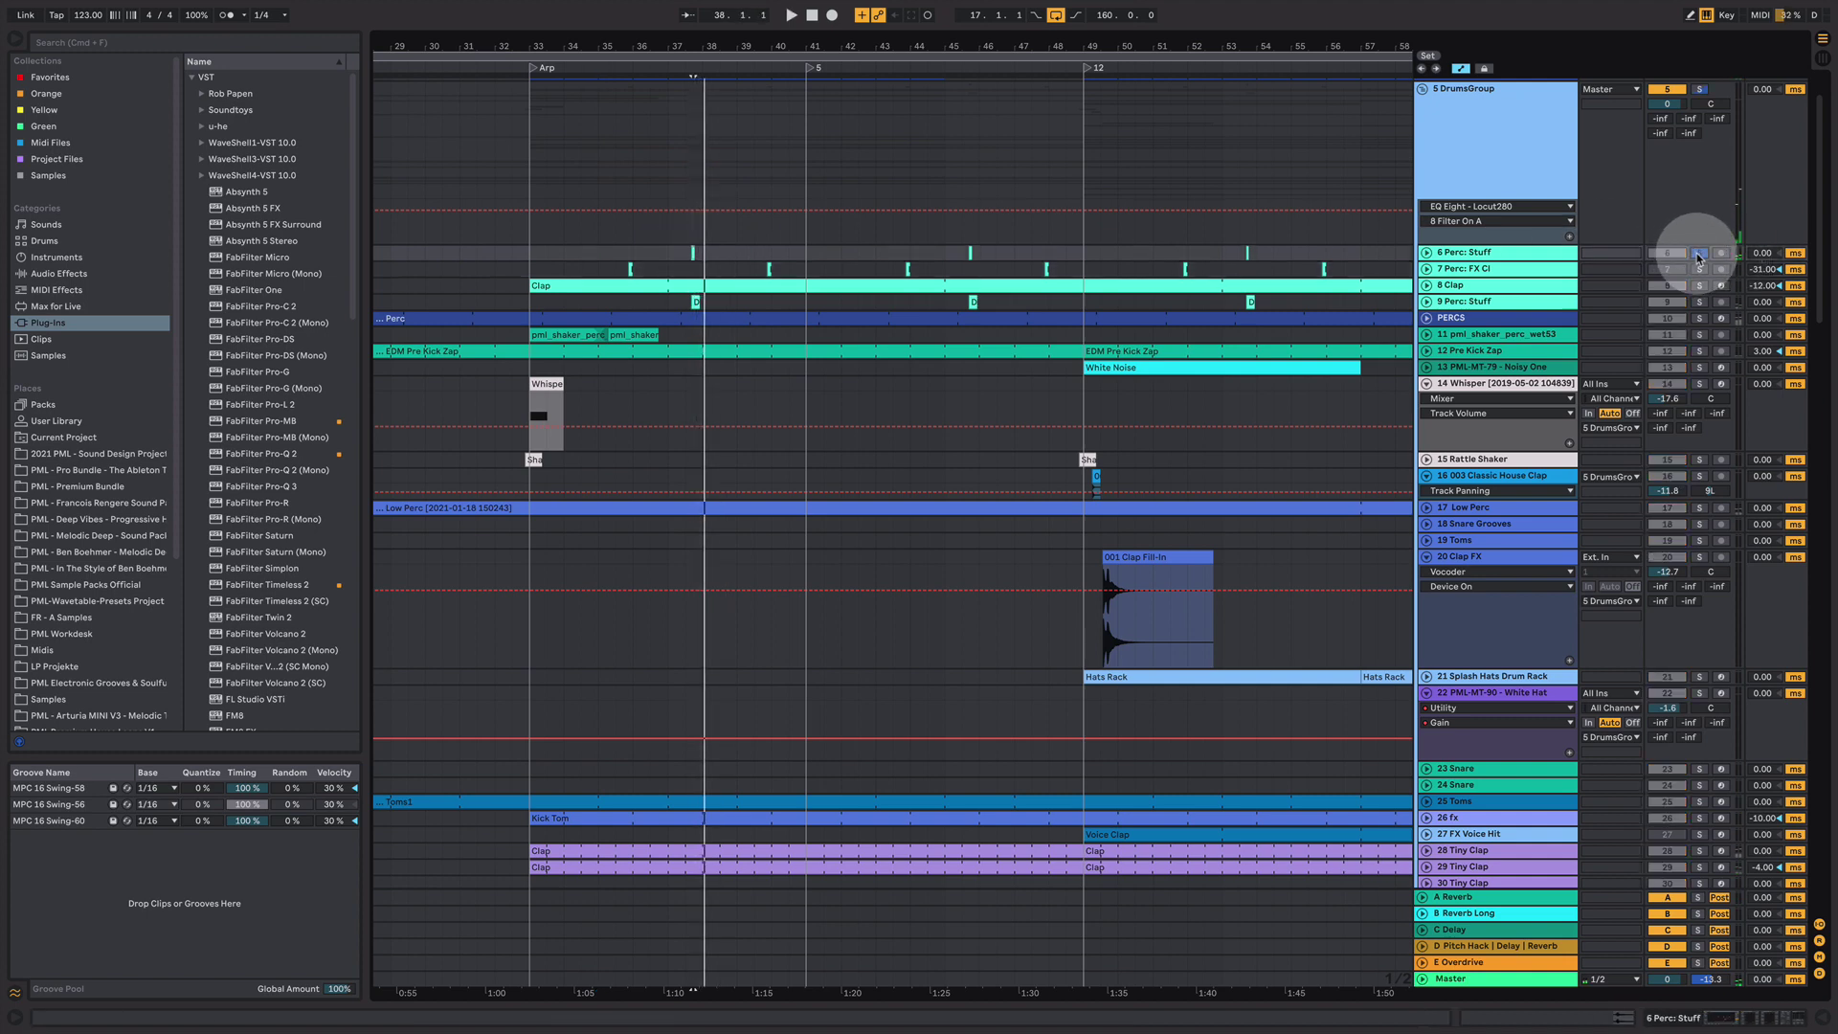
- Clear the Perc: Stuff solo and replay the mix from bar 36
{"action": "left_click", "coordinate": [1698, 257]}
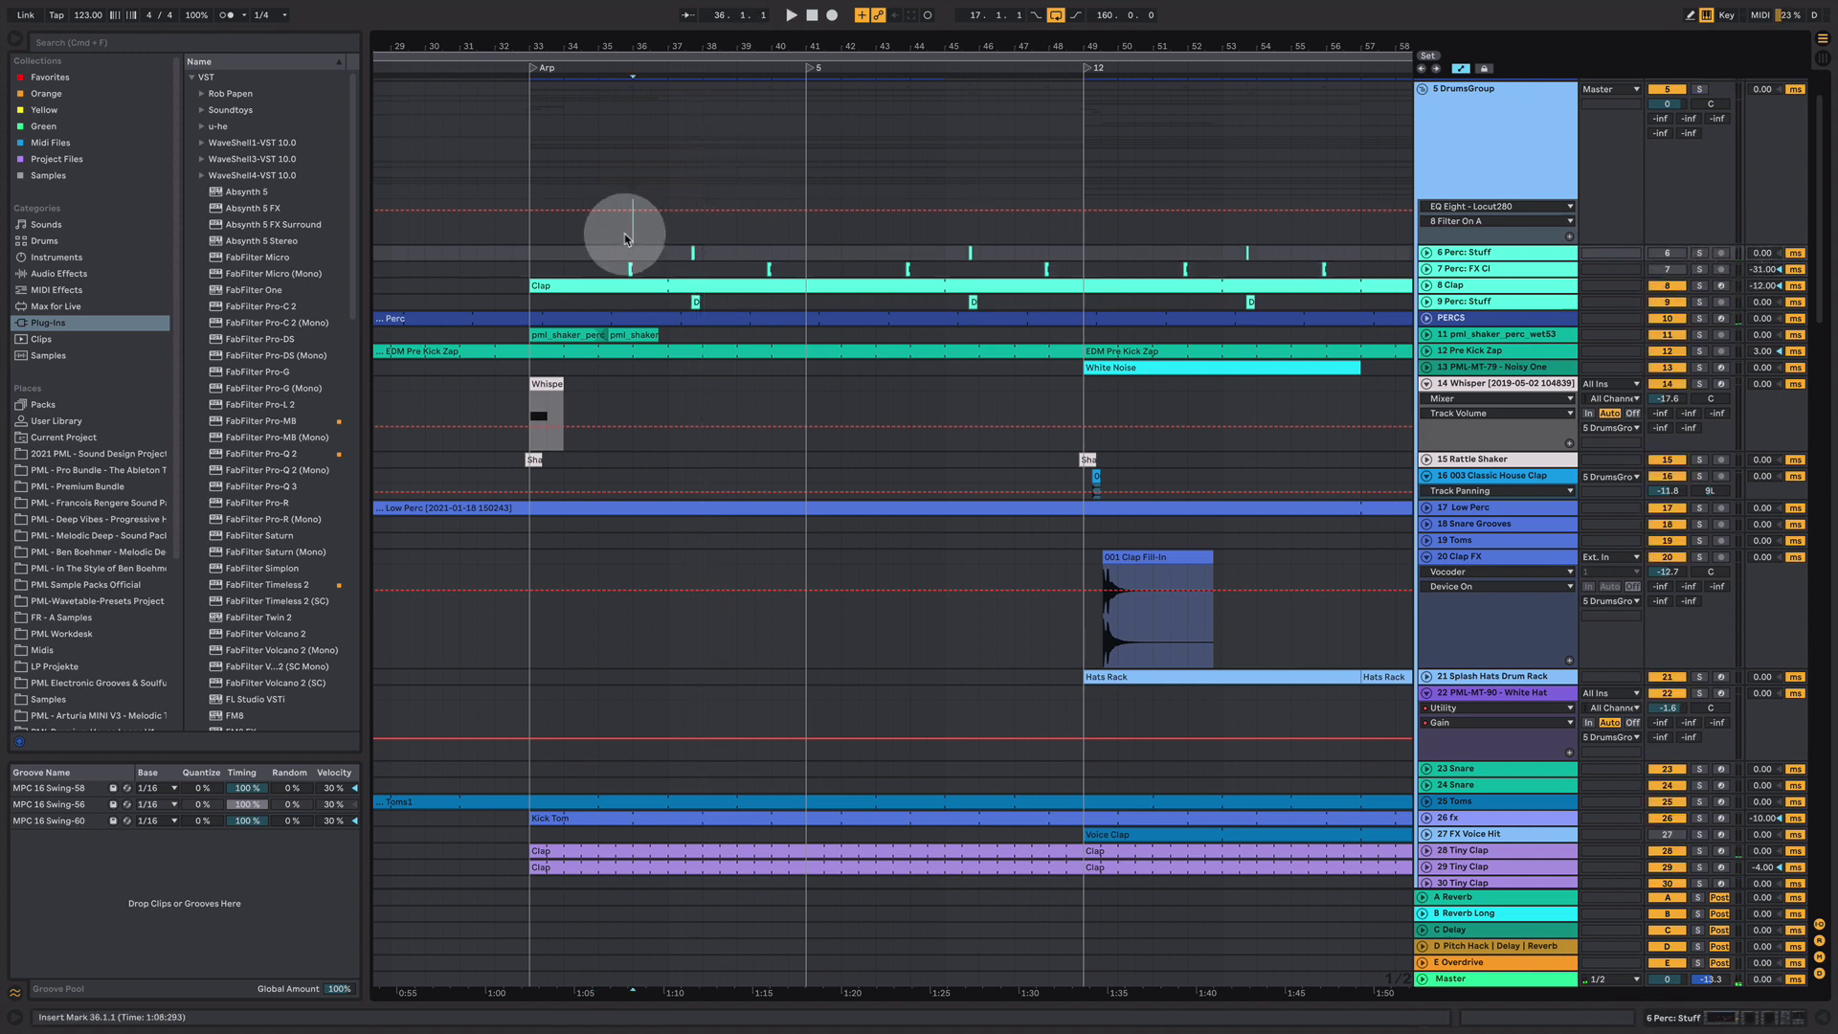
{"action": "key", "text": "space"}
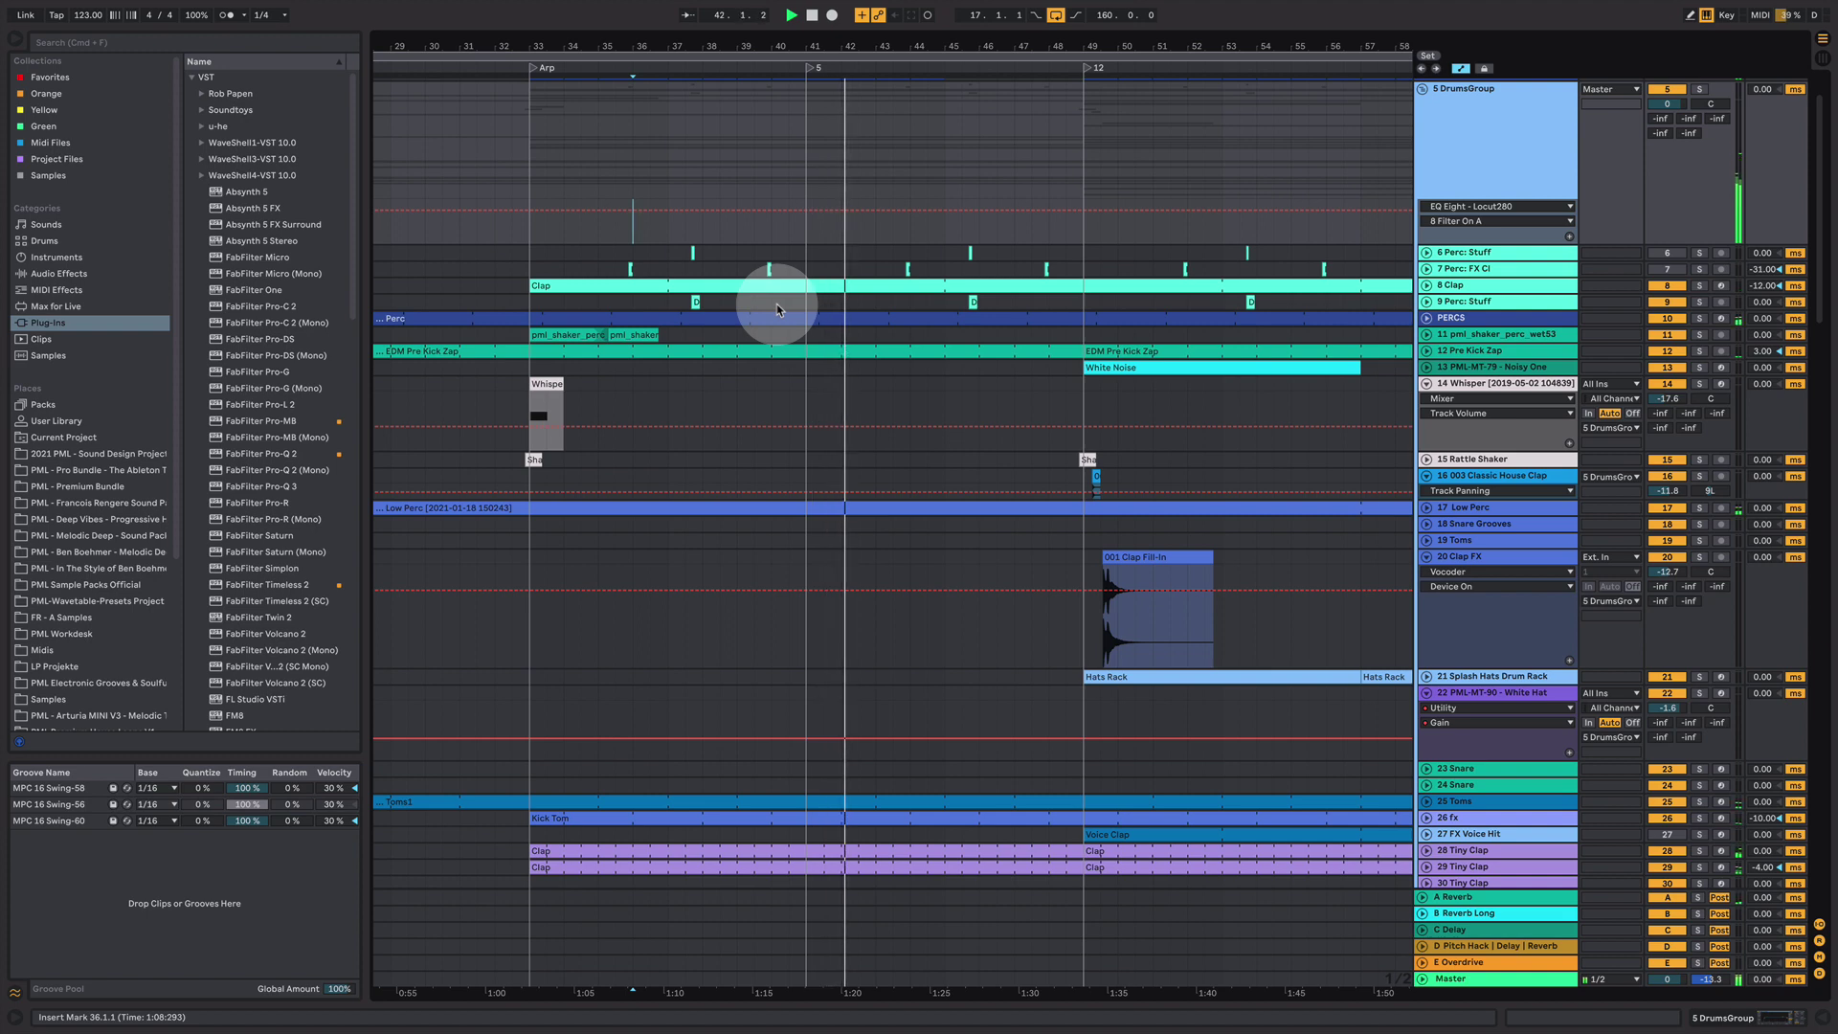
{"action": "key", "text": "space"}
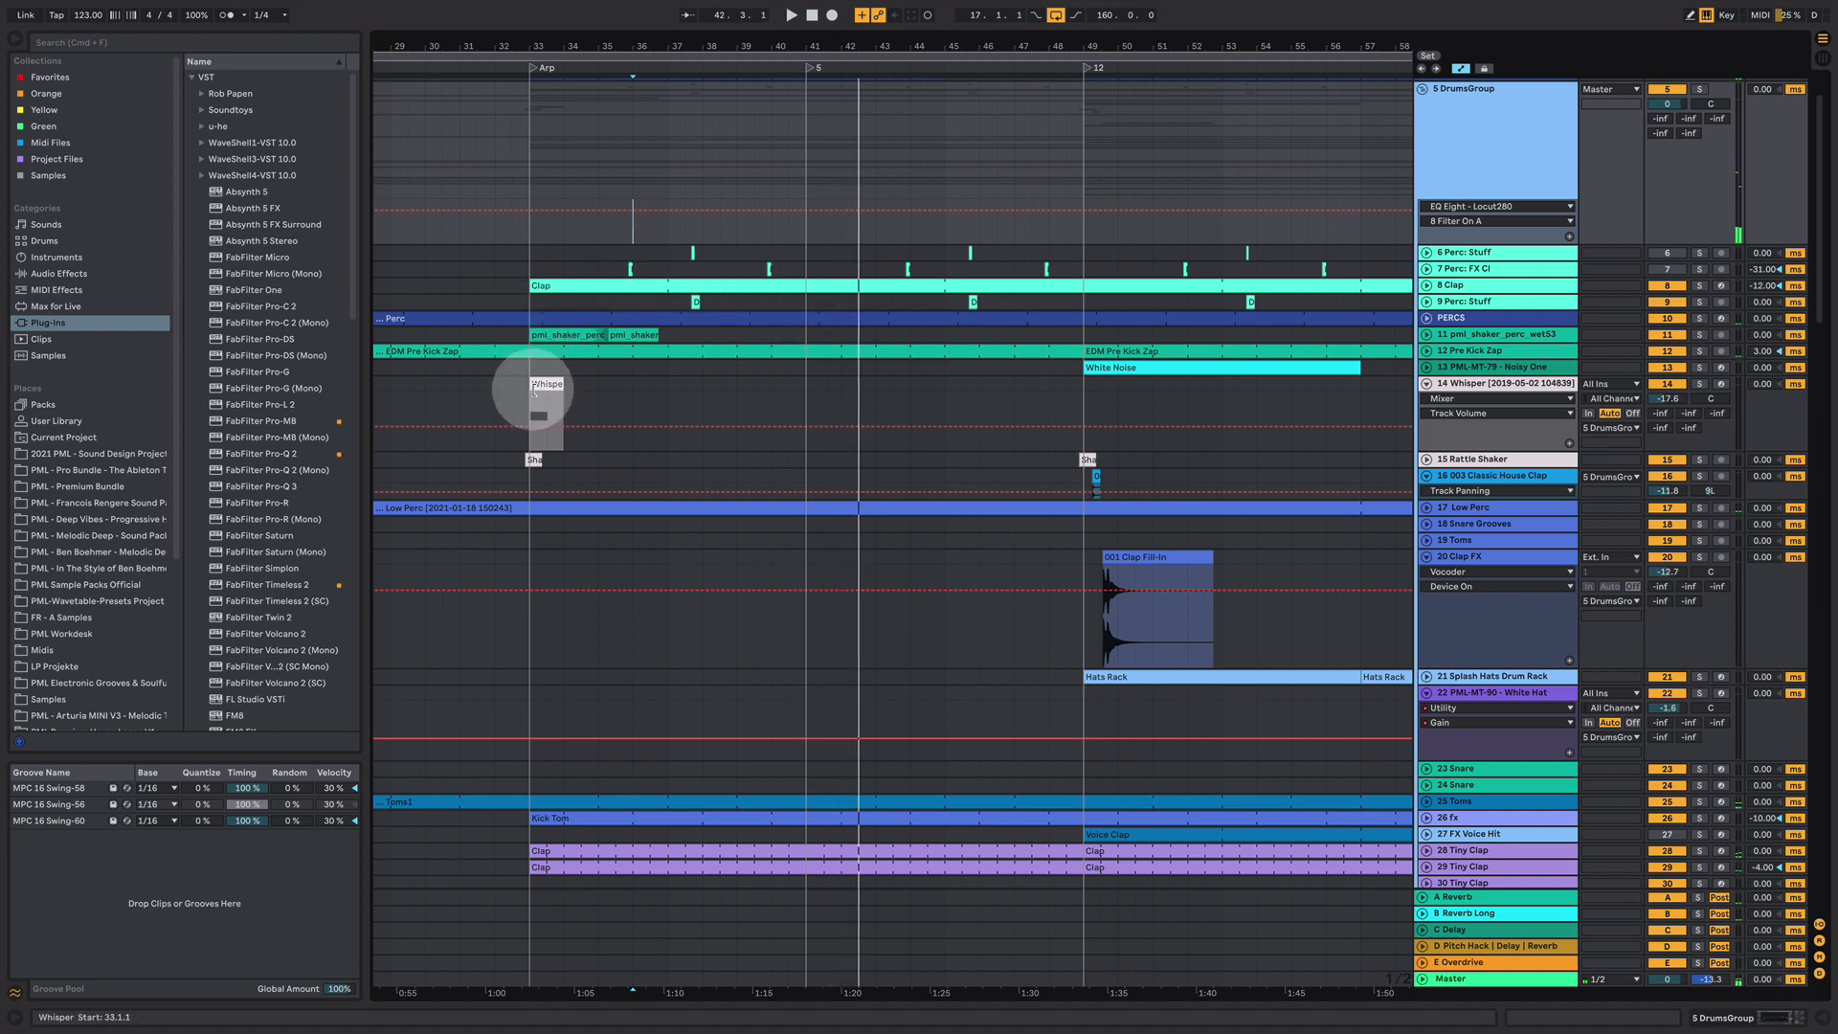
- Loop the eight bars from the Arp marker, bars 33 to 41
{"action": "left_click_drag", "start_coordinate": [531, 366], "coordinate": [807, 353]}
{"action": "key", "text": "super+l"}
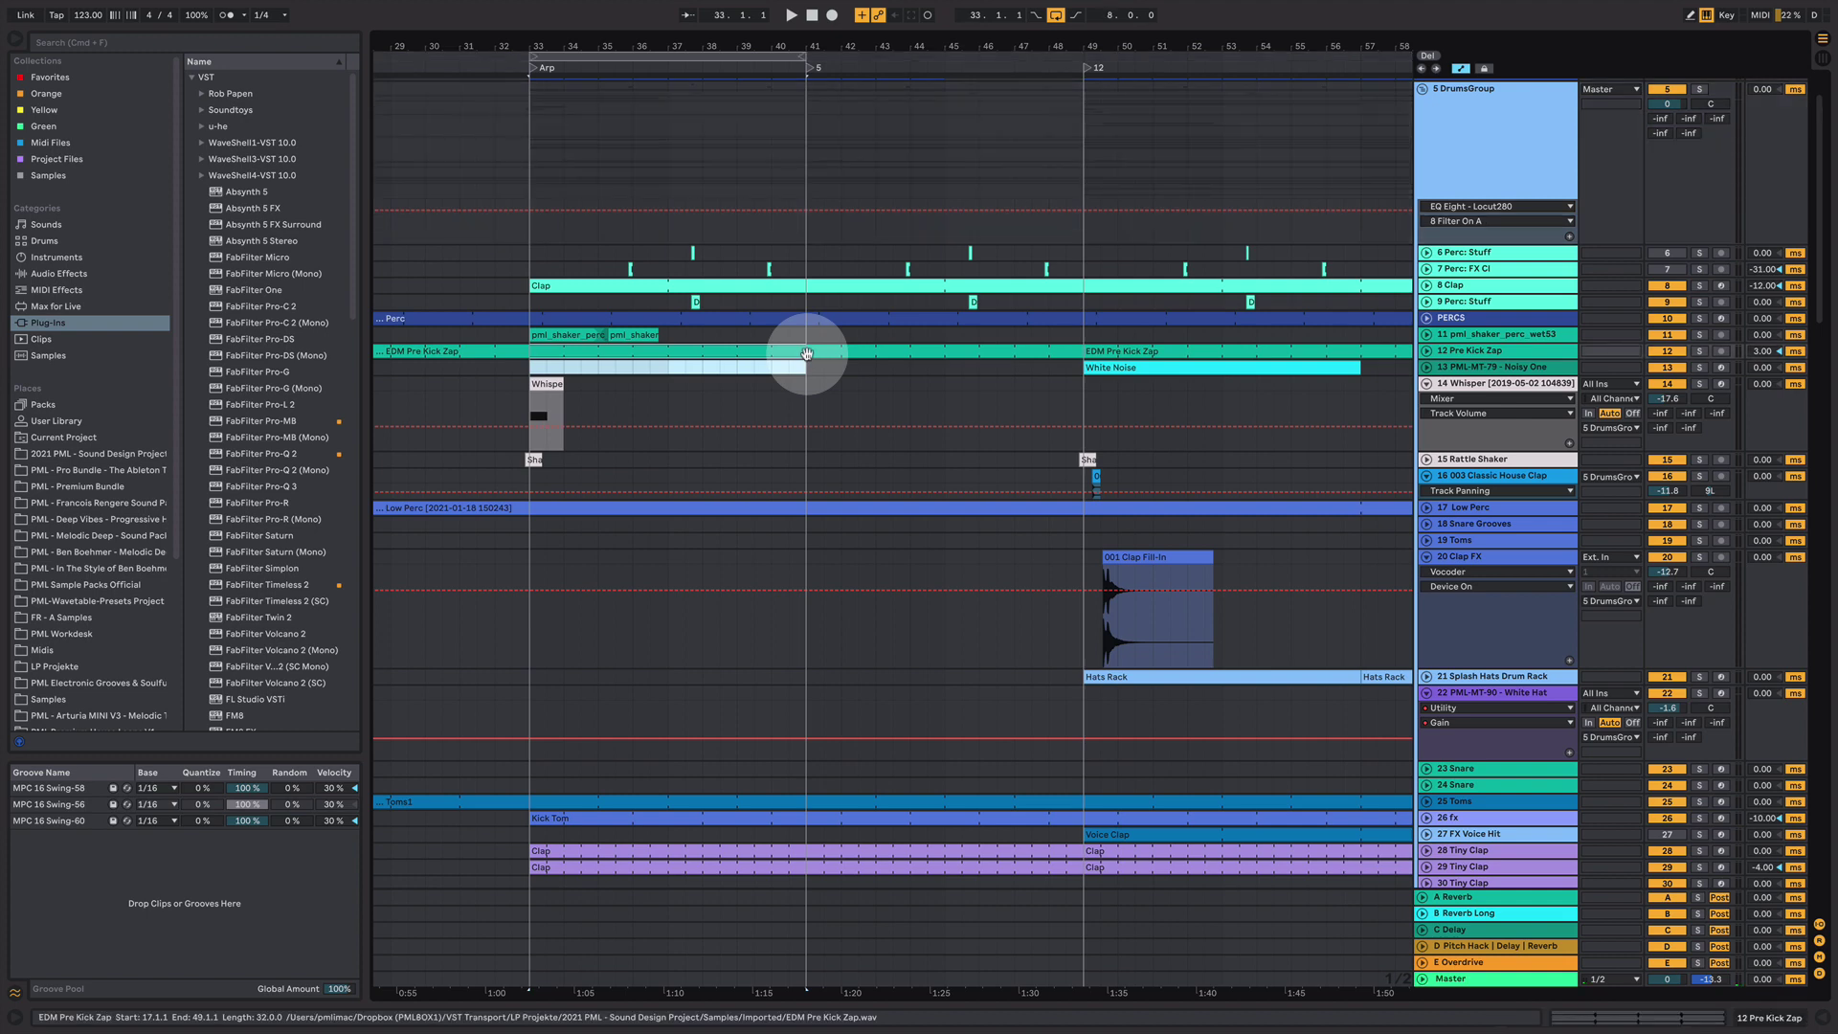
- Unfold the Low Perc track and audition it in solo from bar 33.3, then together with Kick - BB
{"action": "scroll", "coordinate": [750, 410], "scroll_direction": "up", "scroll_amount": 3}
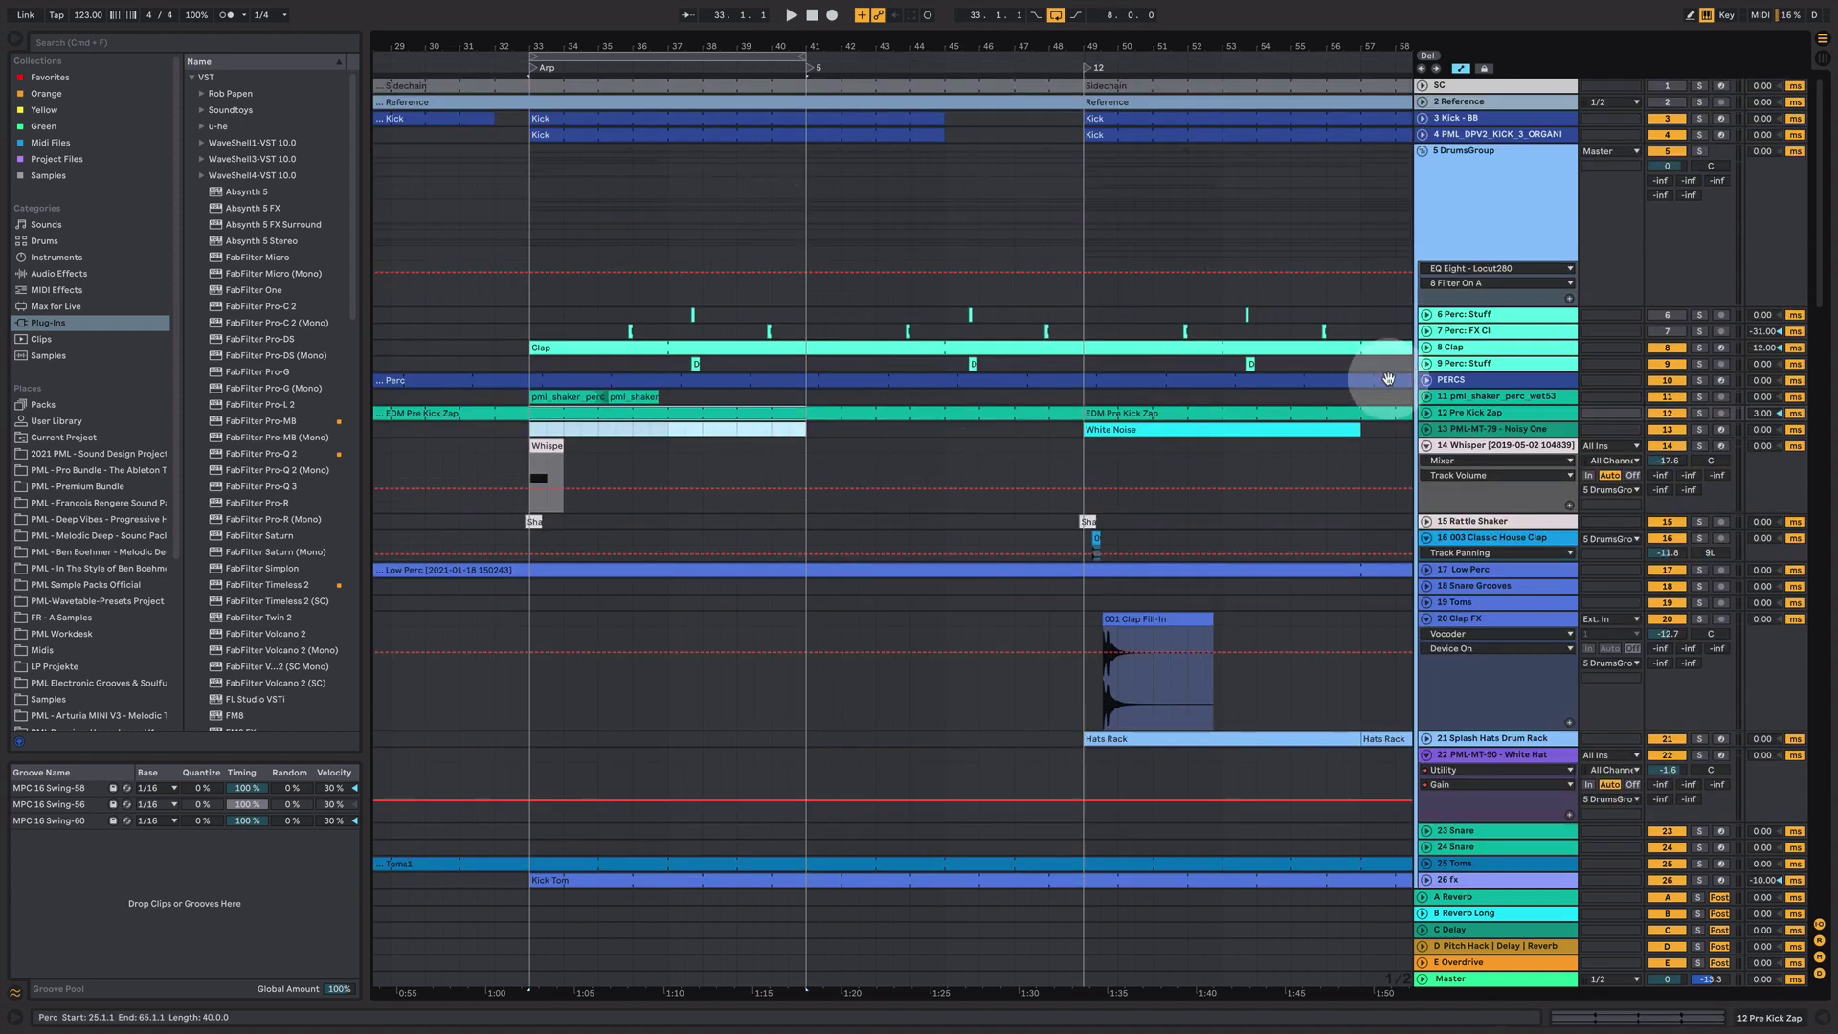
{"action": "left_click", "coordinate": [1427, 570]}
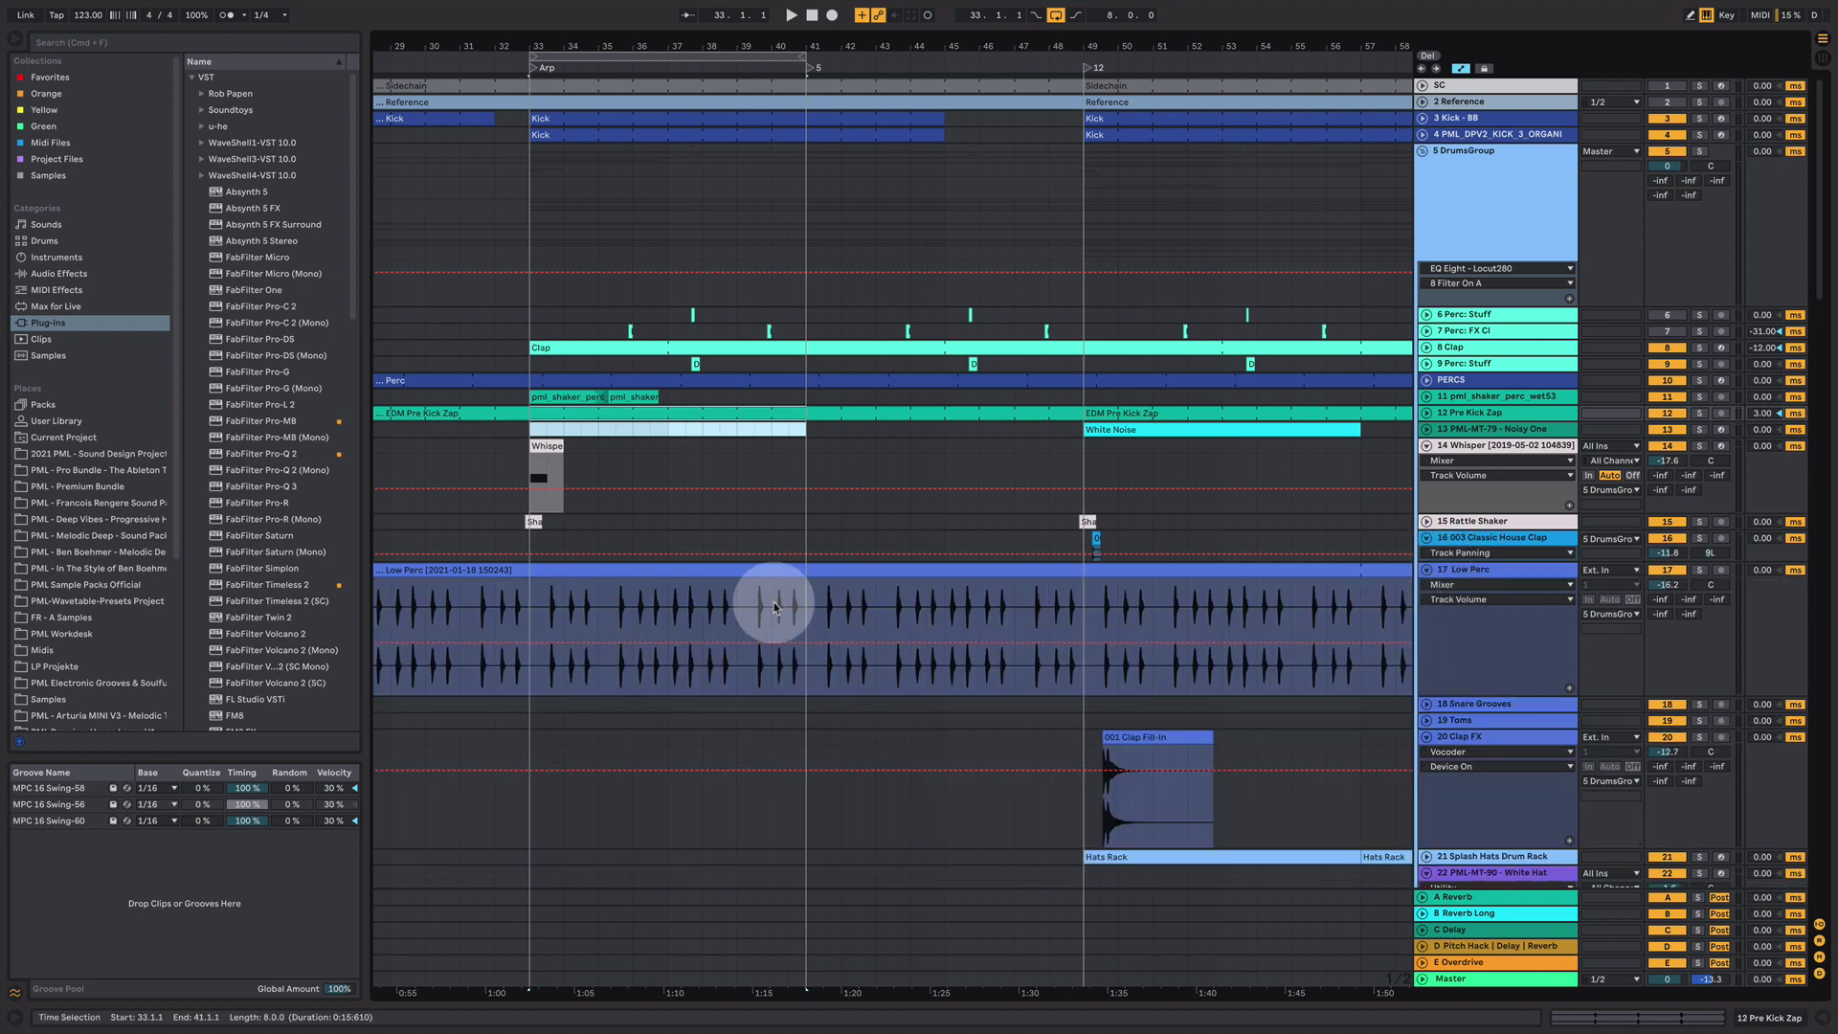
{"action": "left_click", "coordinate": [1700, 571]}
{"action": "left_click", "coordinate": [547, 603]}
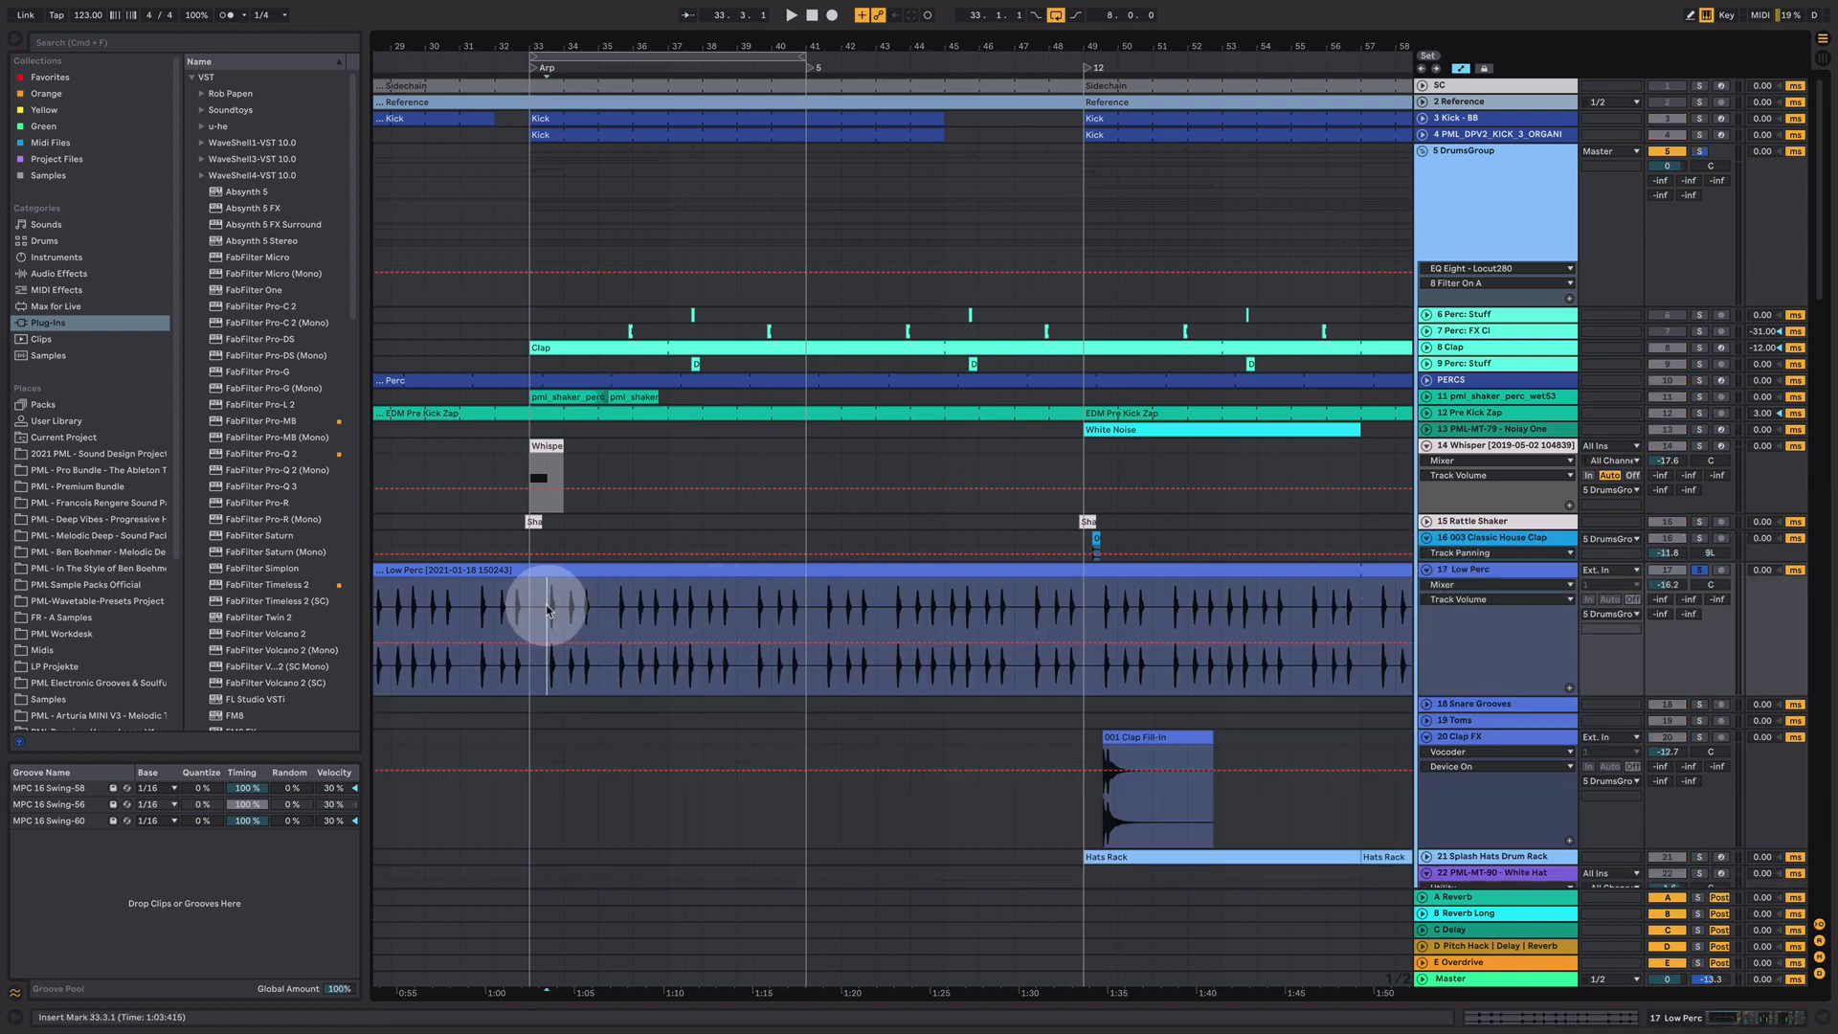
{"action": "key", "text": "space"}
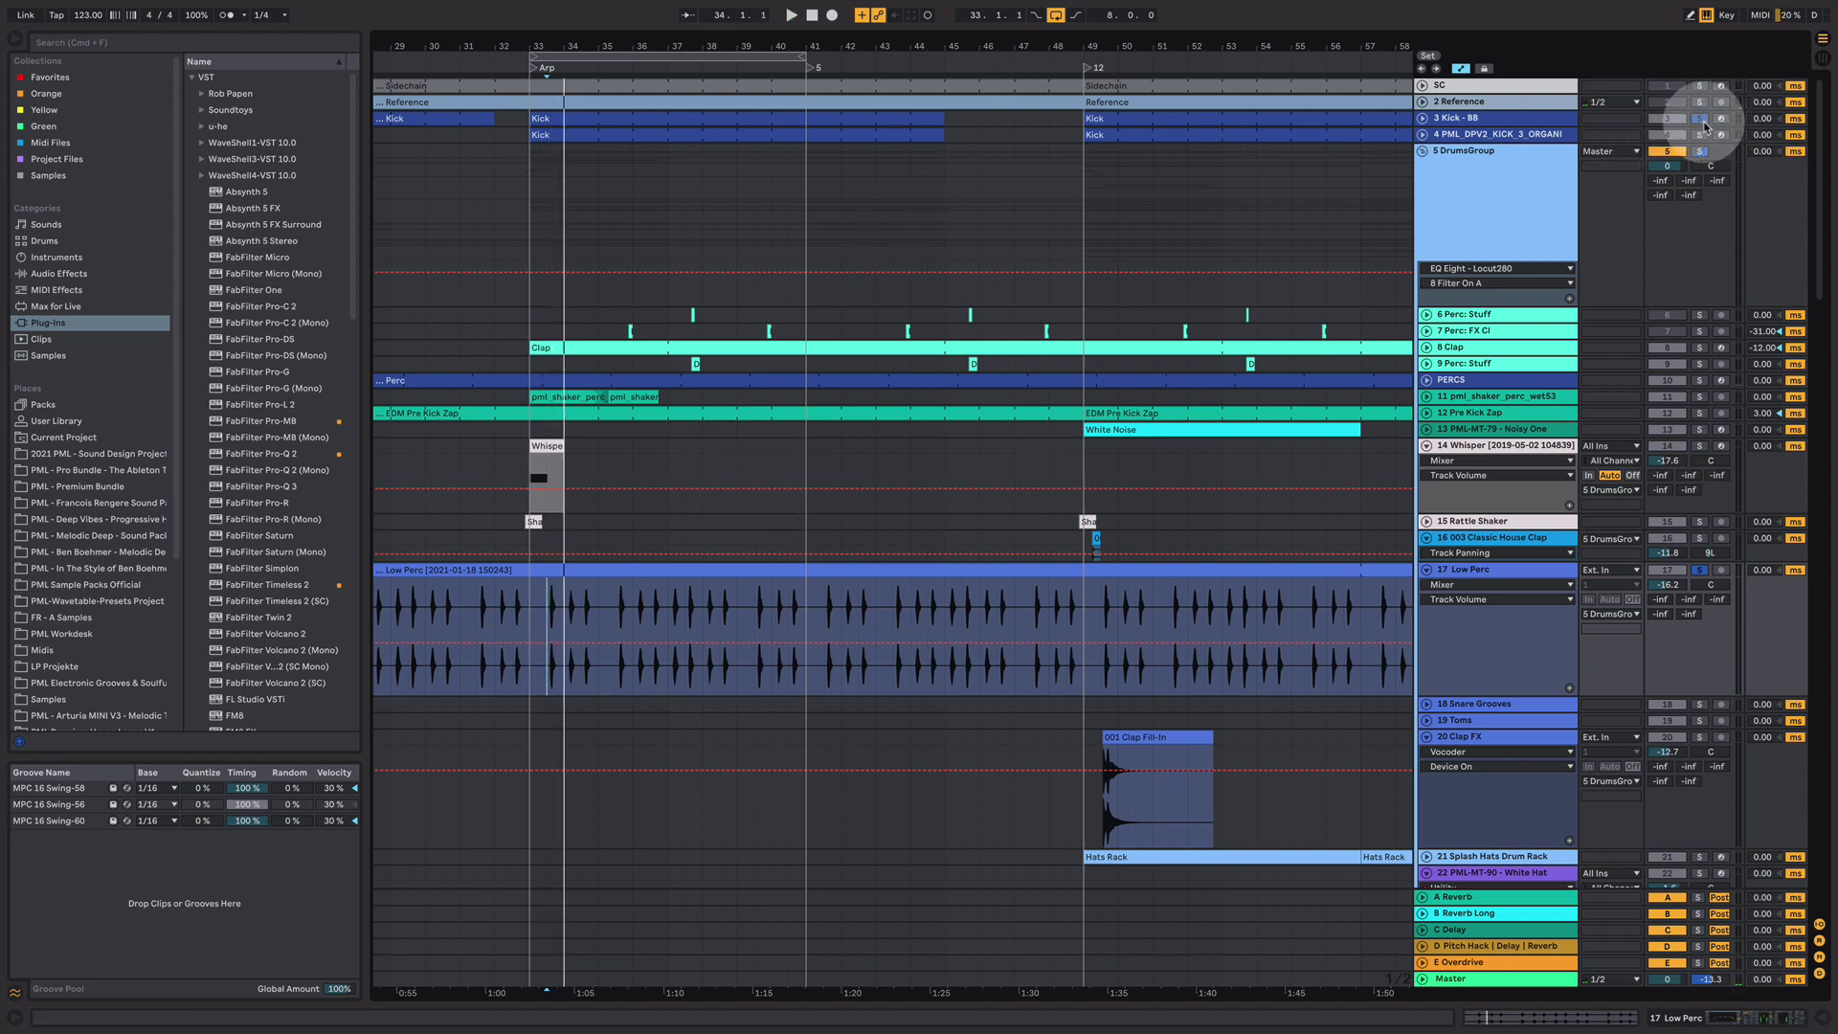
{"action": "key", "text": "space"}
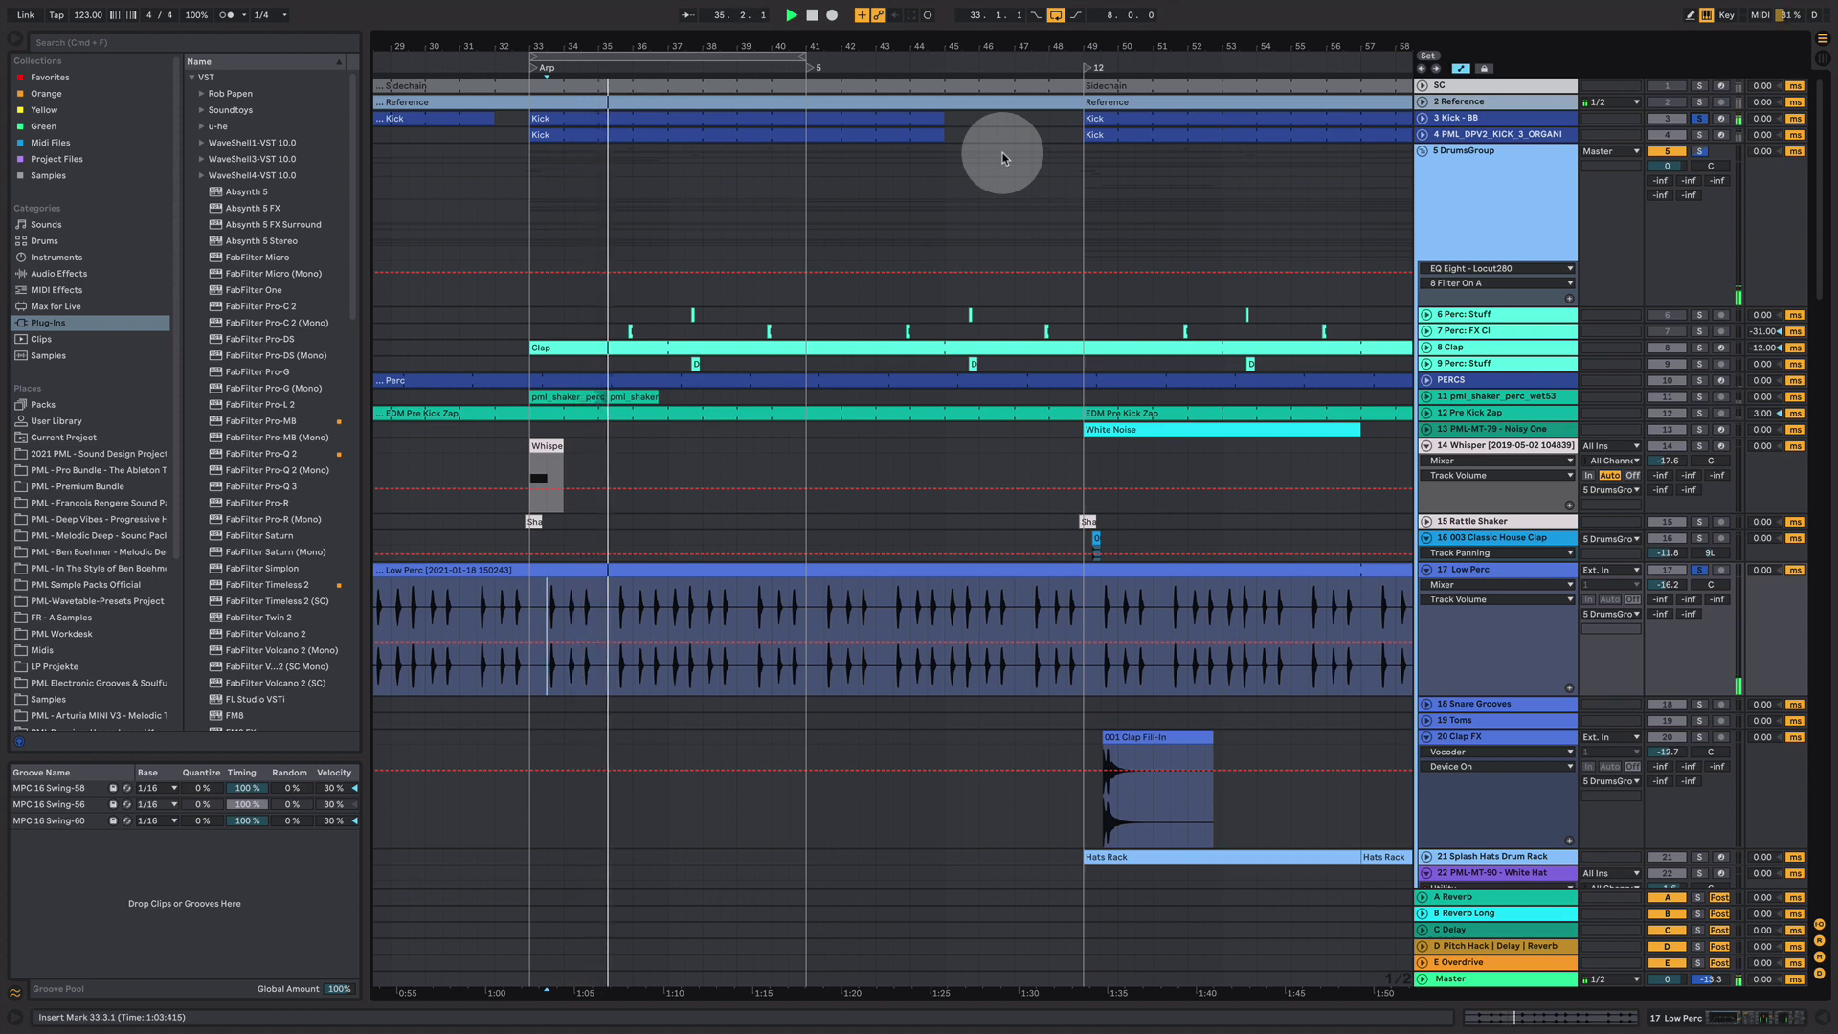
- Unfold the PERCS track, add it to the soloed Low Perc and Kick - BB tracks, and play from bar 33.3
{"action": "left_click", "coordinate": [1426, 380]}
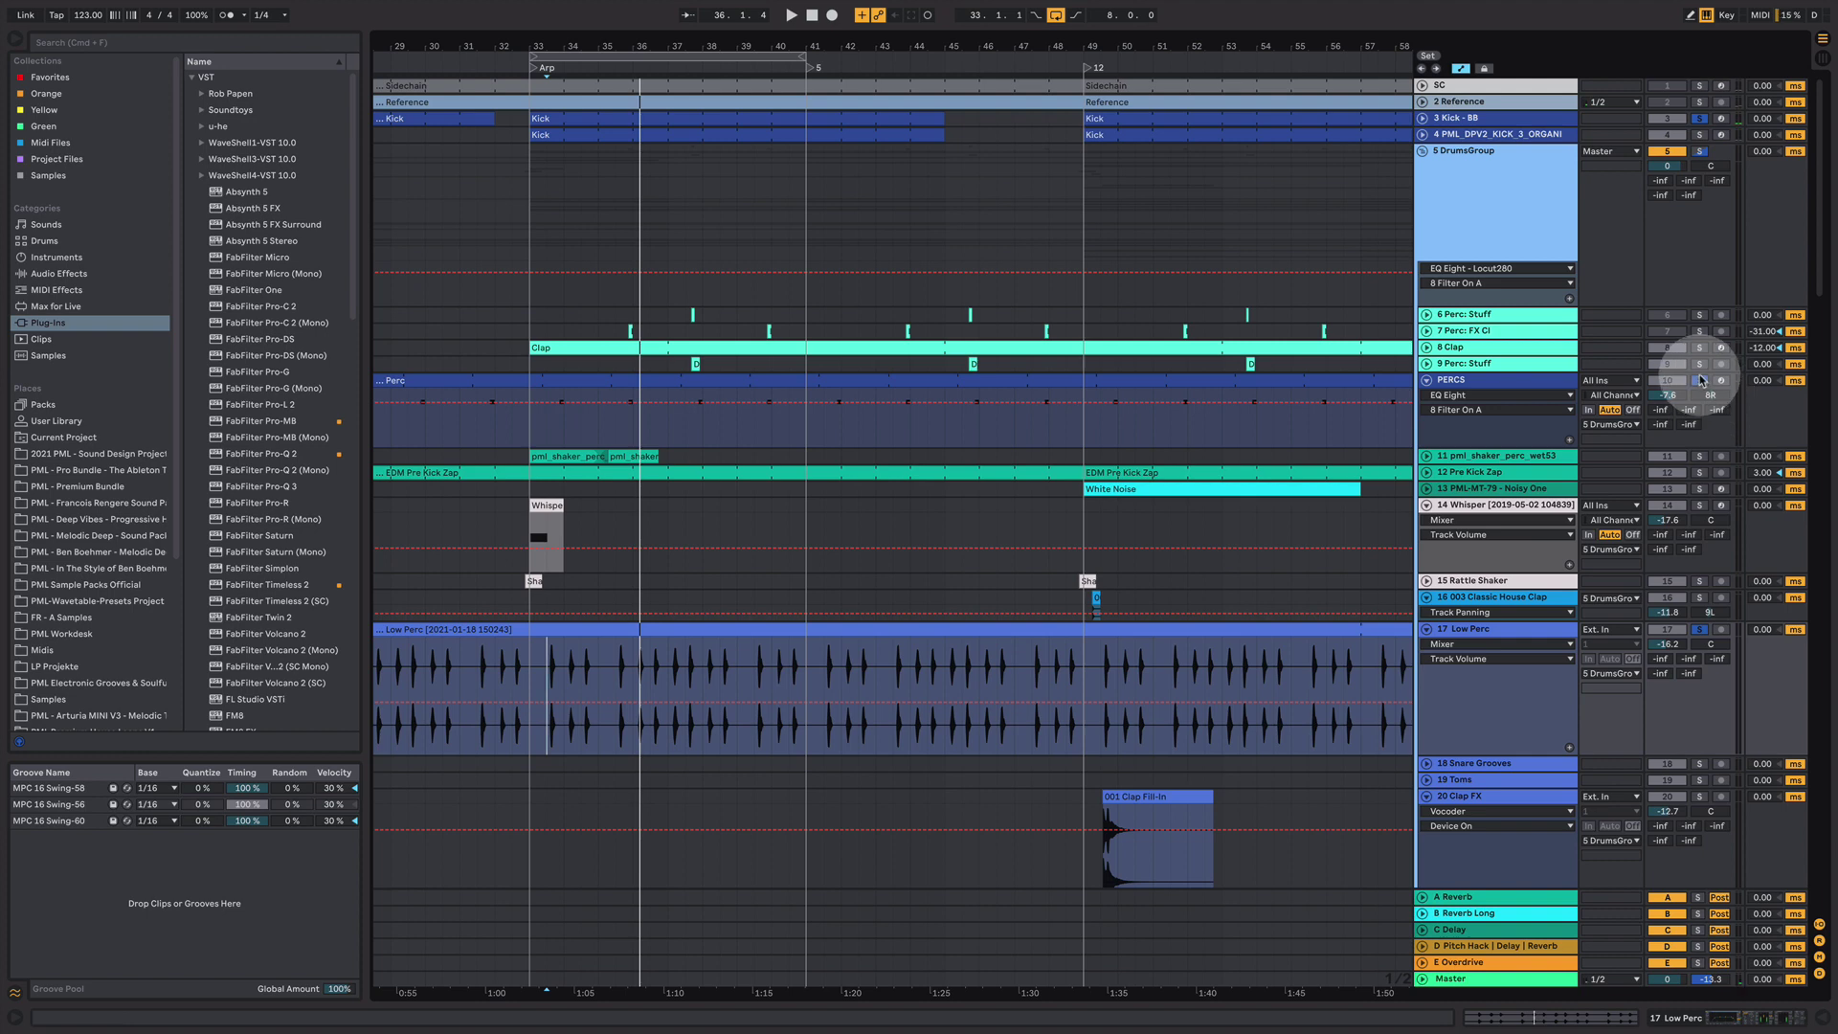
{"action": "left_click", "coordinate": [547, 429]}
{"action": "key", "text": "space"}
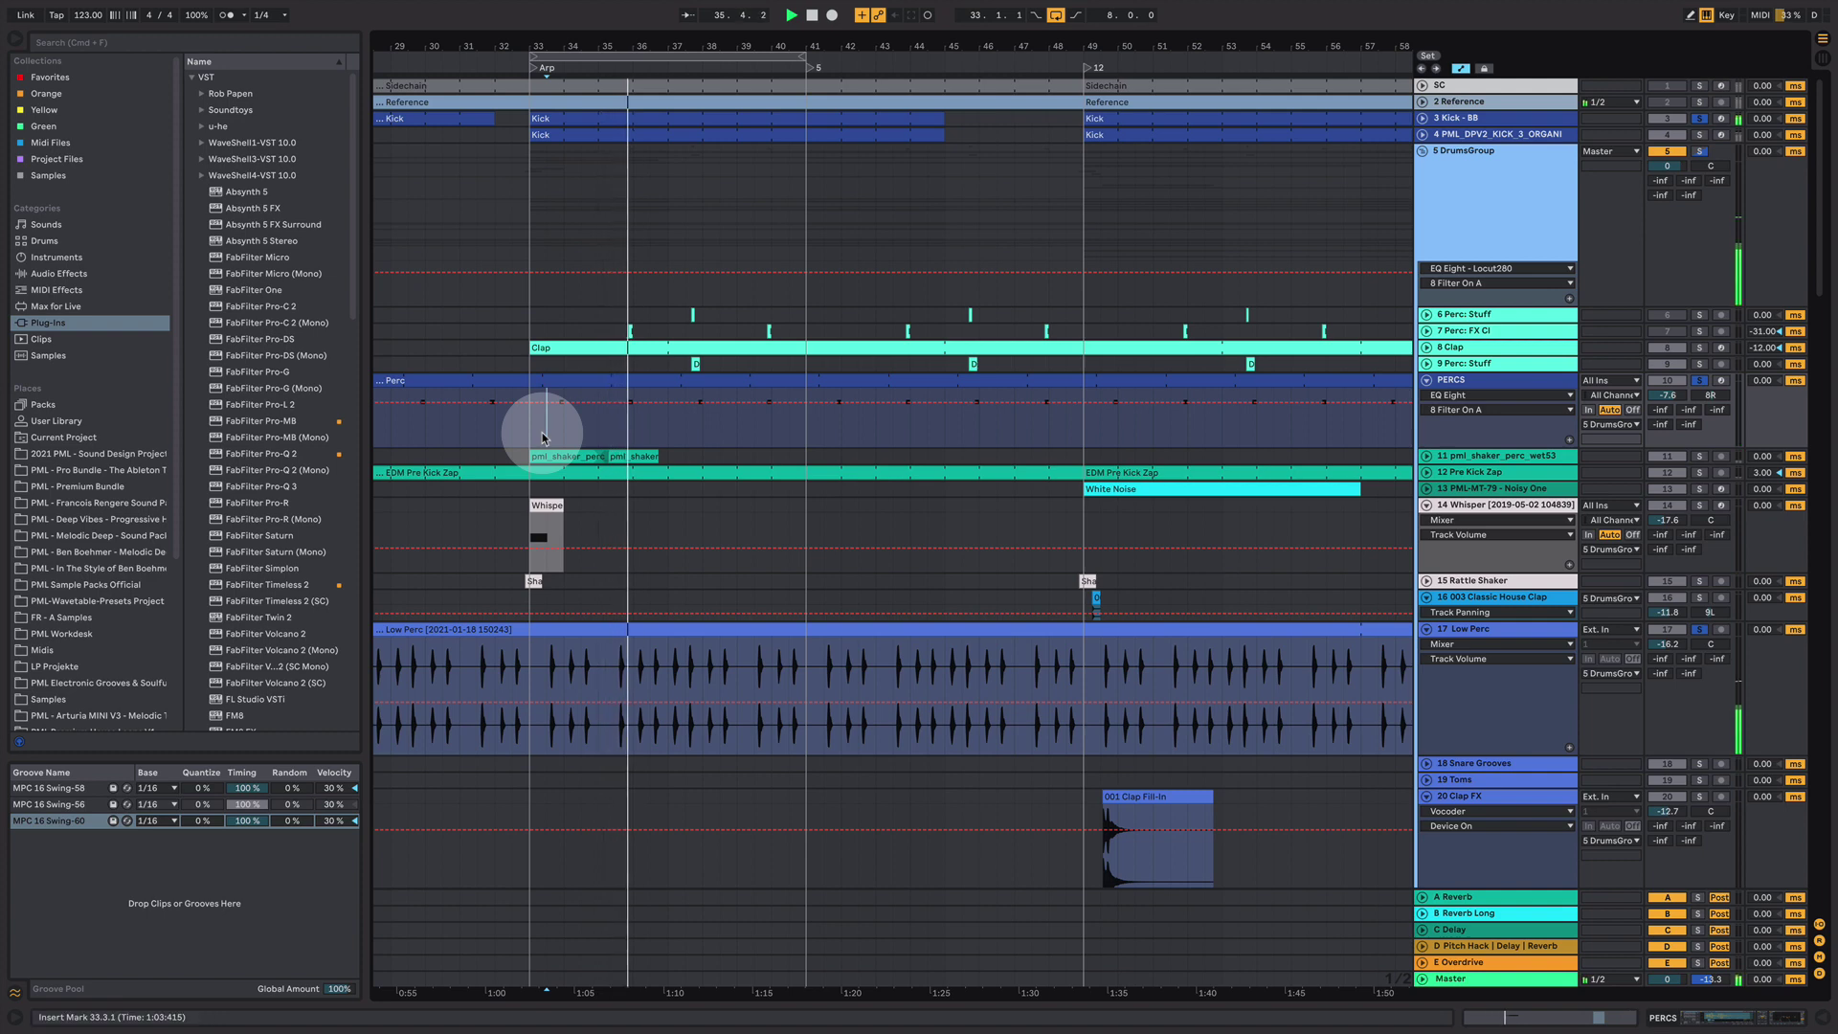
{"action": "key", "text": "space"}
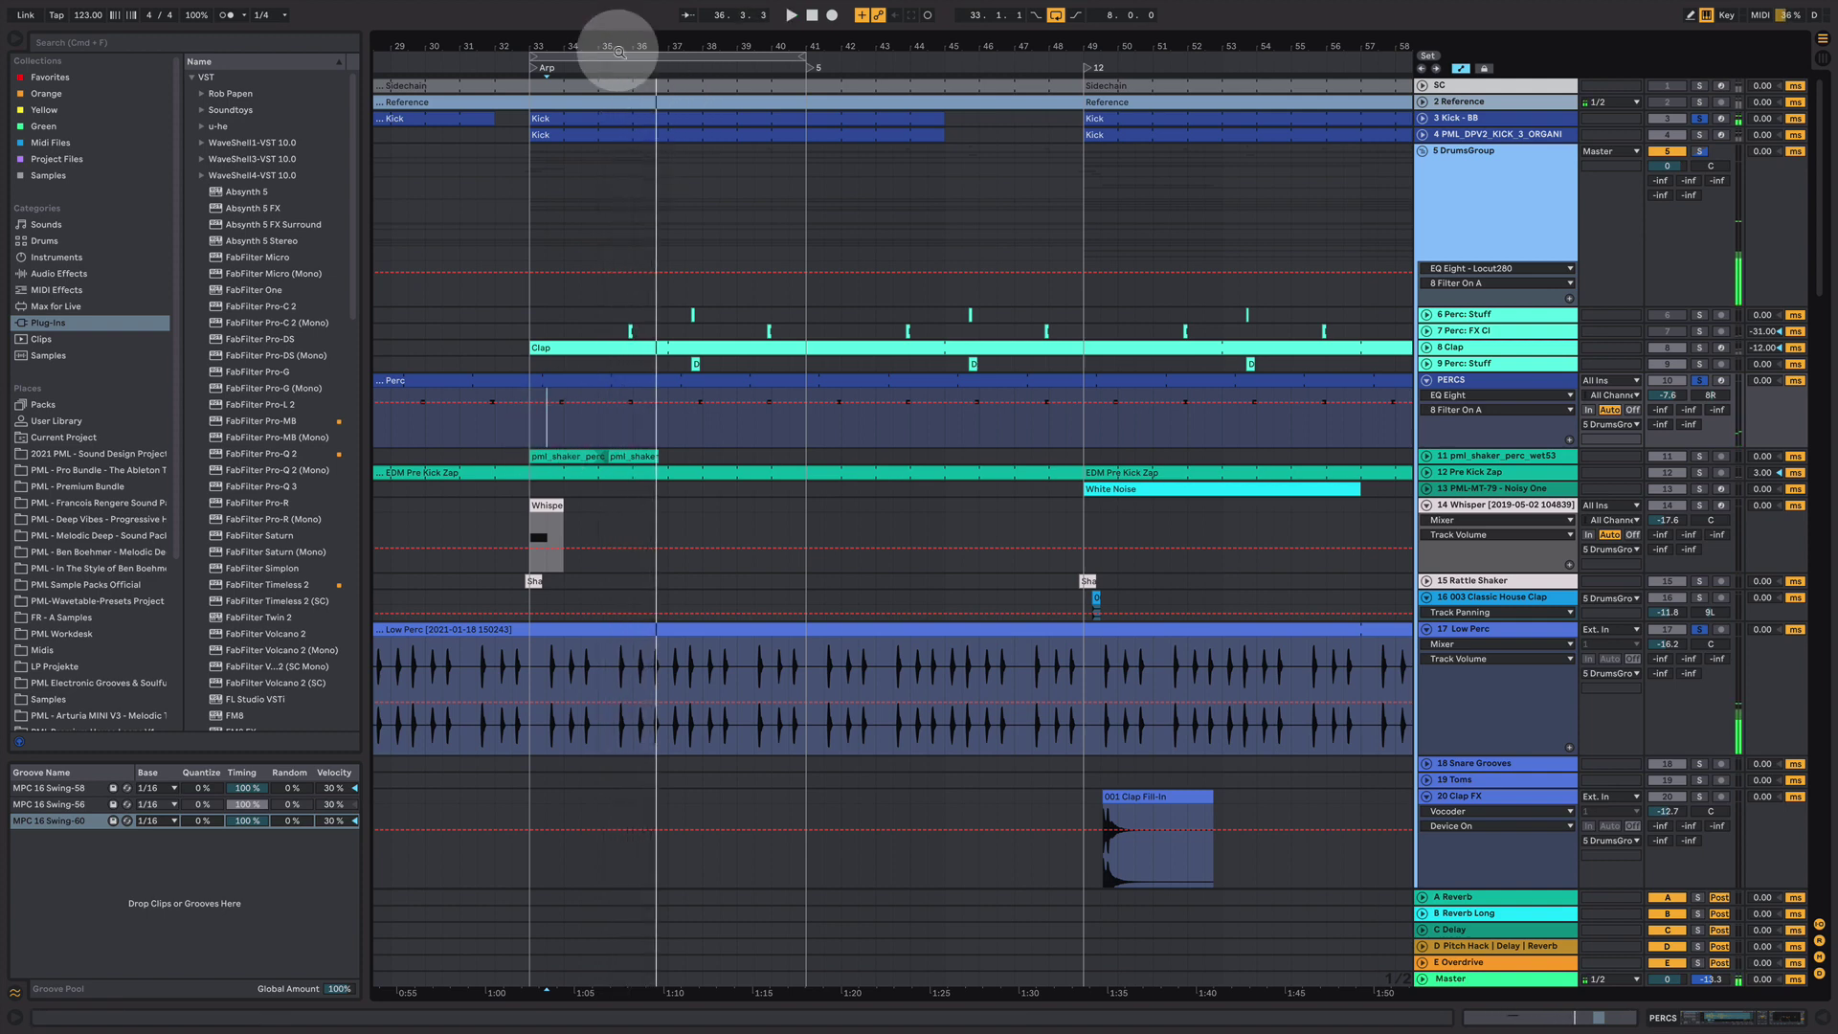
- Show the PERCS and Low Perc hits close up and replay them from bar 35.3.3
{"action": "left_click_drag", "start_coordinate": [620, 45], "coordinate": [661, 115]}
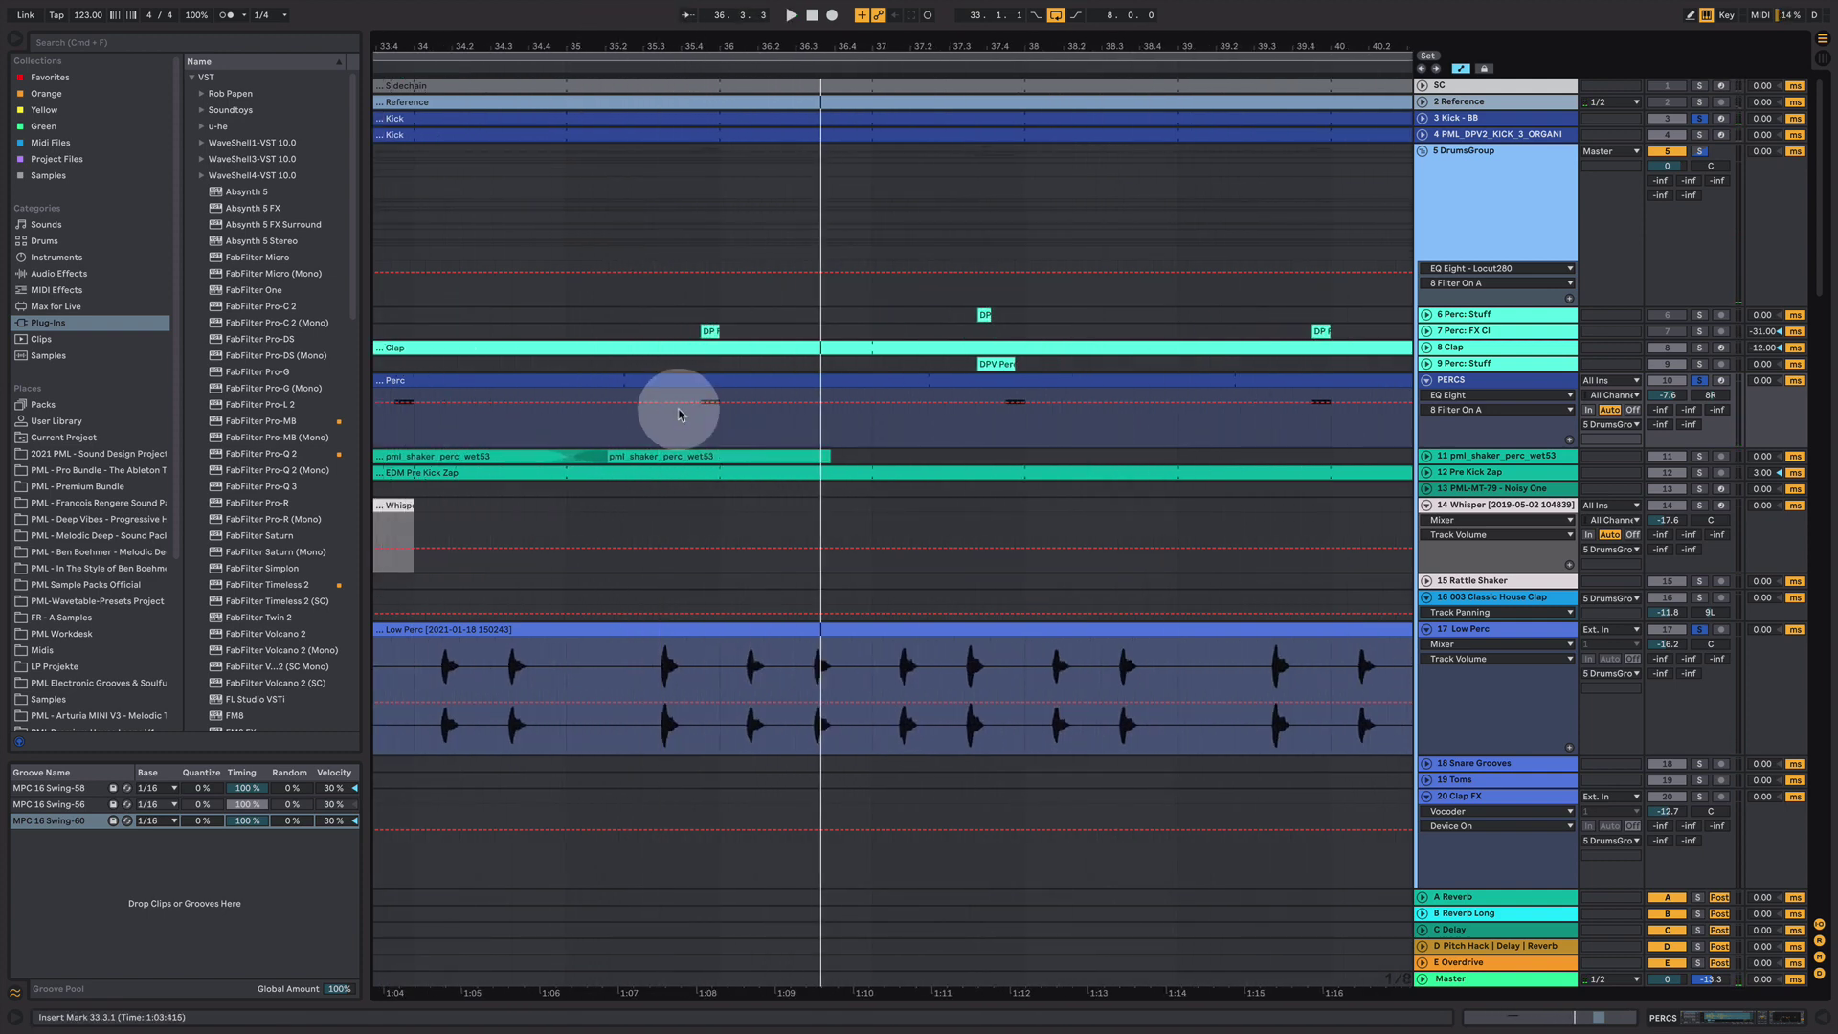
{"action": "key", "text": "space"}
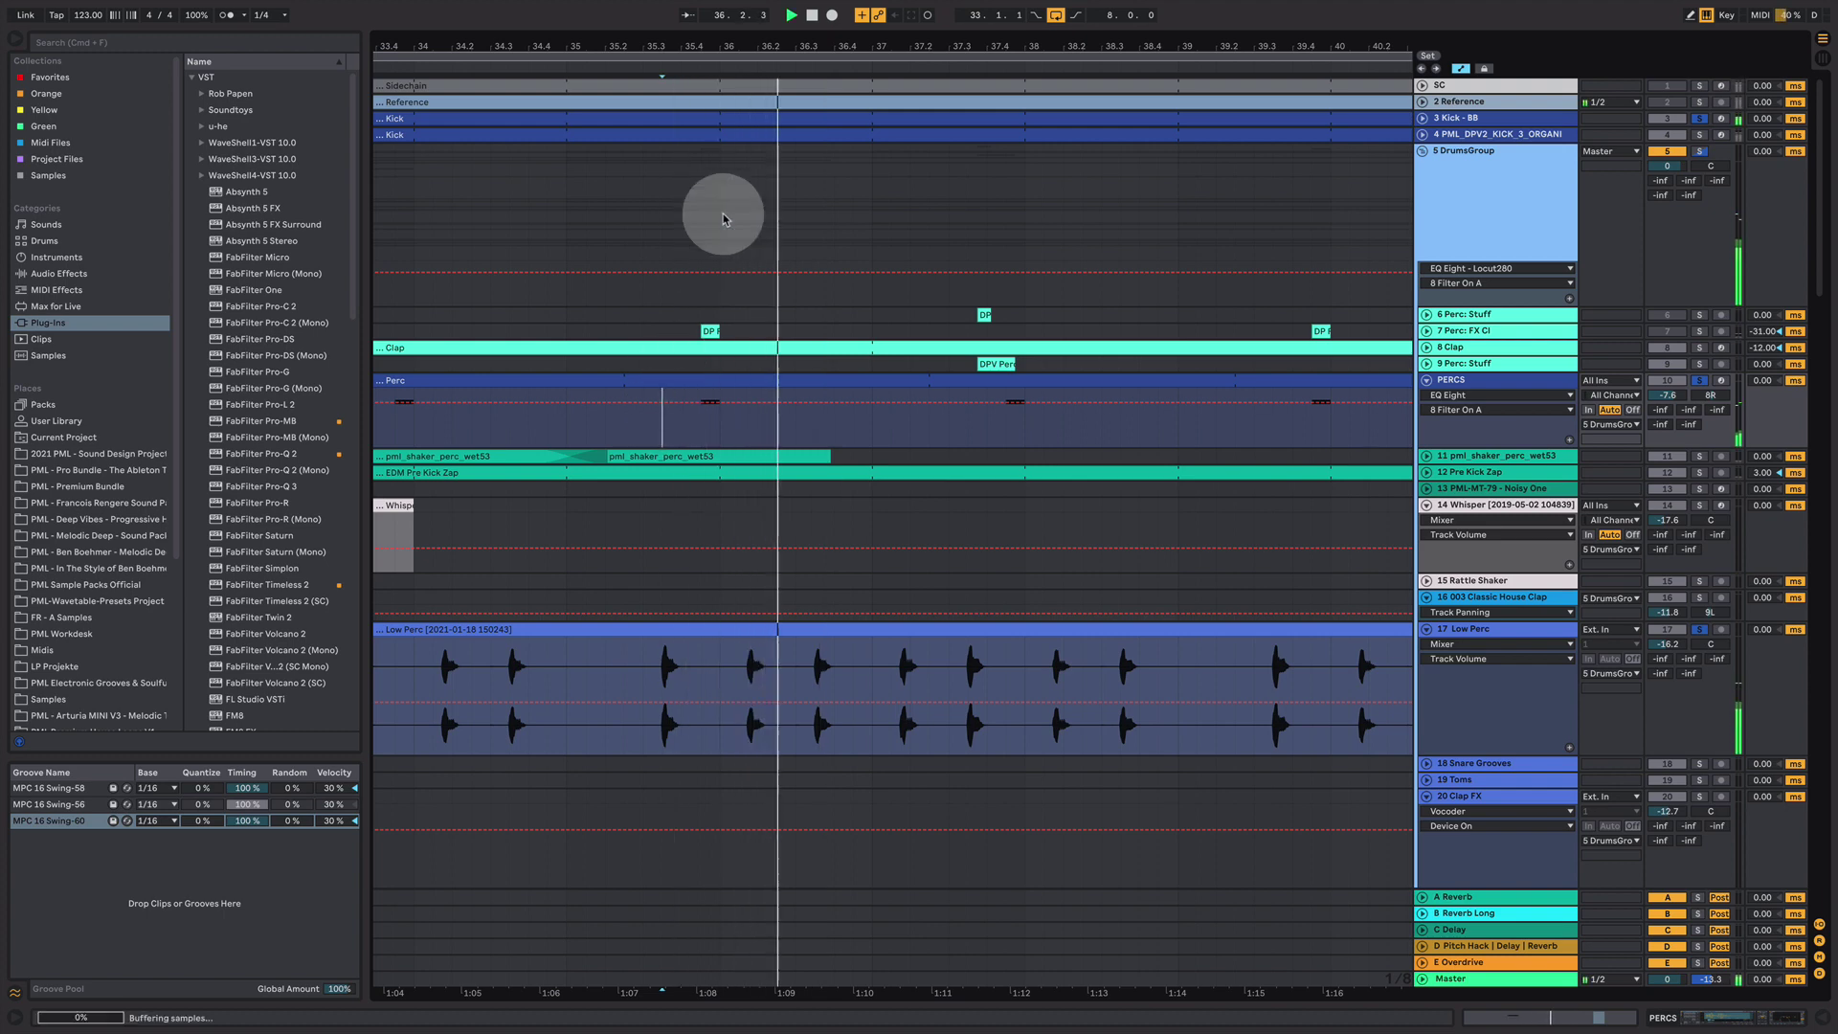
{"action": "left_click_drag", "start_coordinate": [882, 48], "coordinate": [882, 33]}
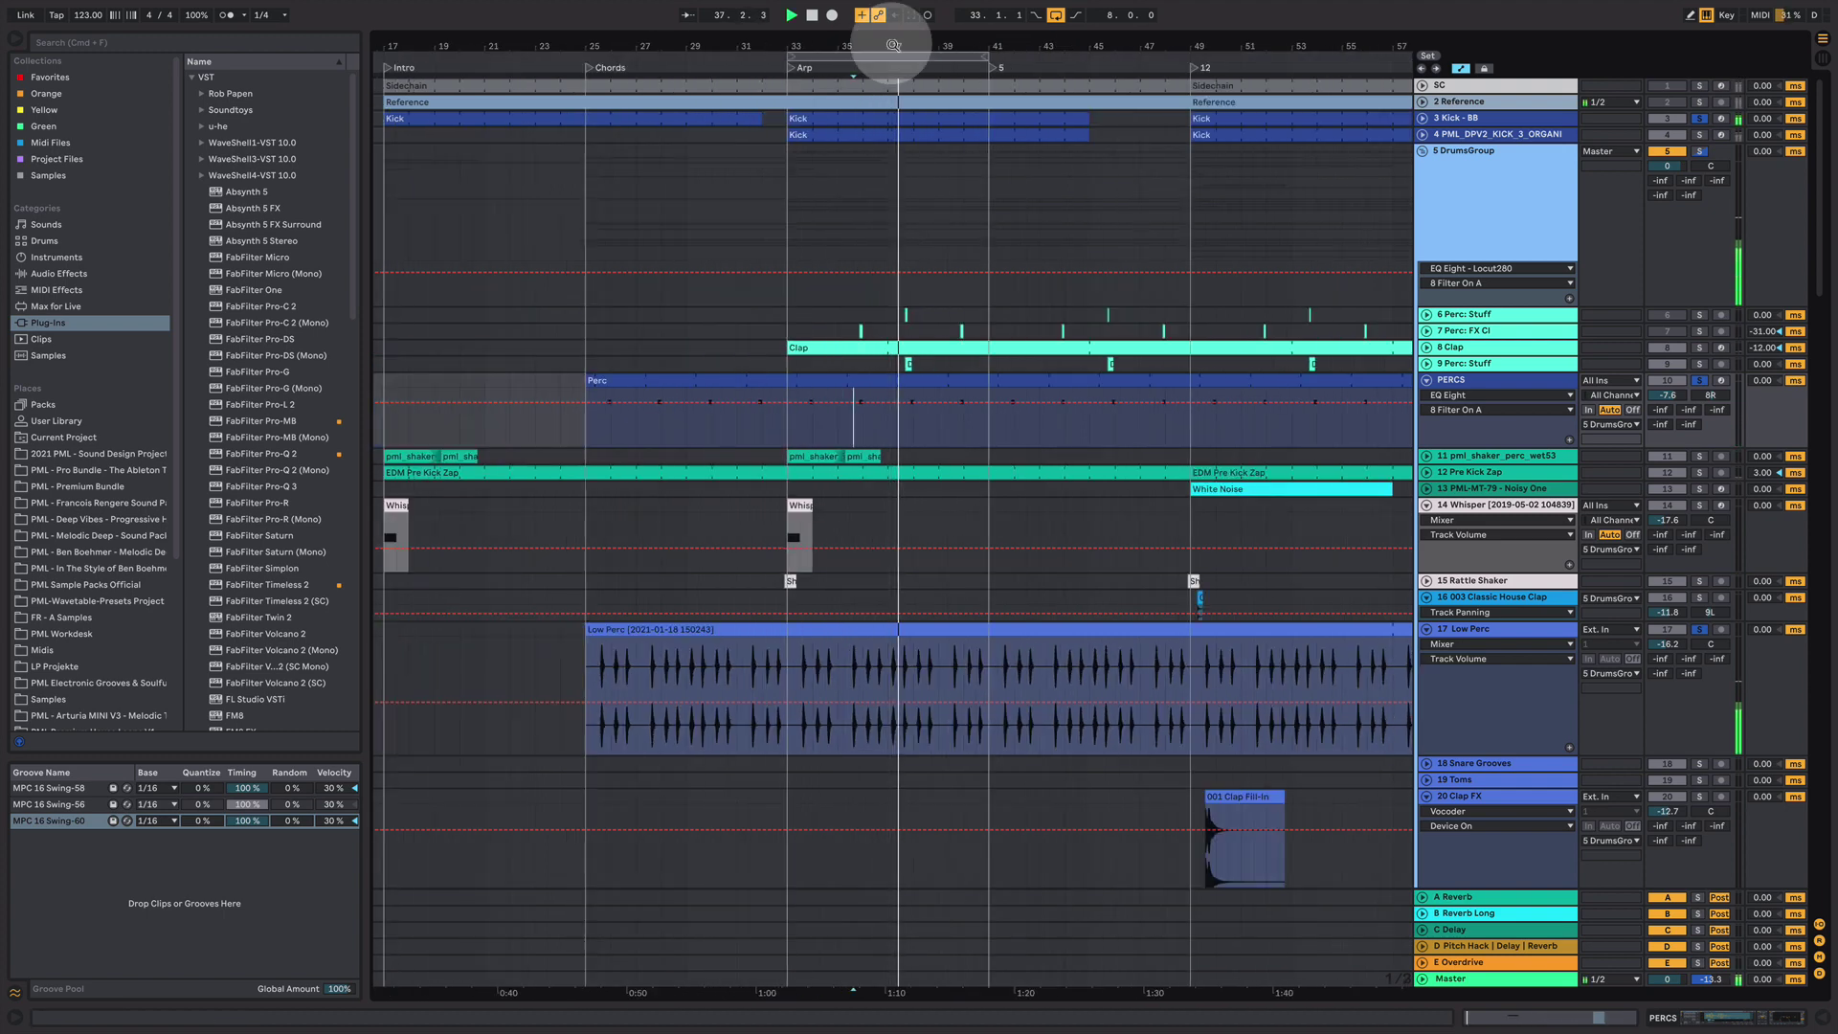
{"action": "key", "text": "space"}
- Unfold the 26 fx and 25 Toms tracks and audition Toms from bar 33 with the other soloed percussion
{"action": "scroll", "coordinate": [888, 575], "scroll_direction": "down", "scroll_amount": 6}
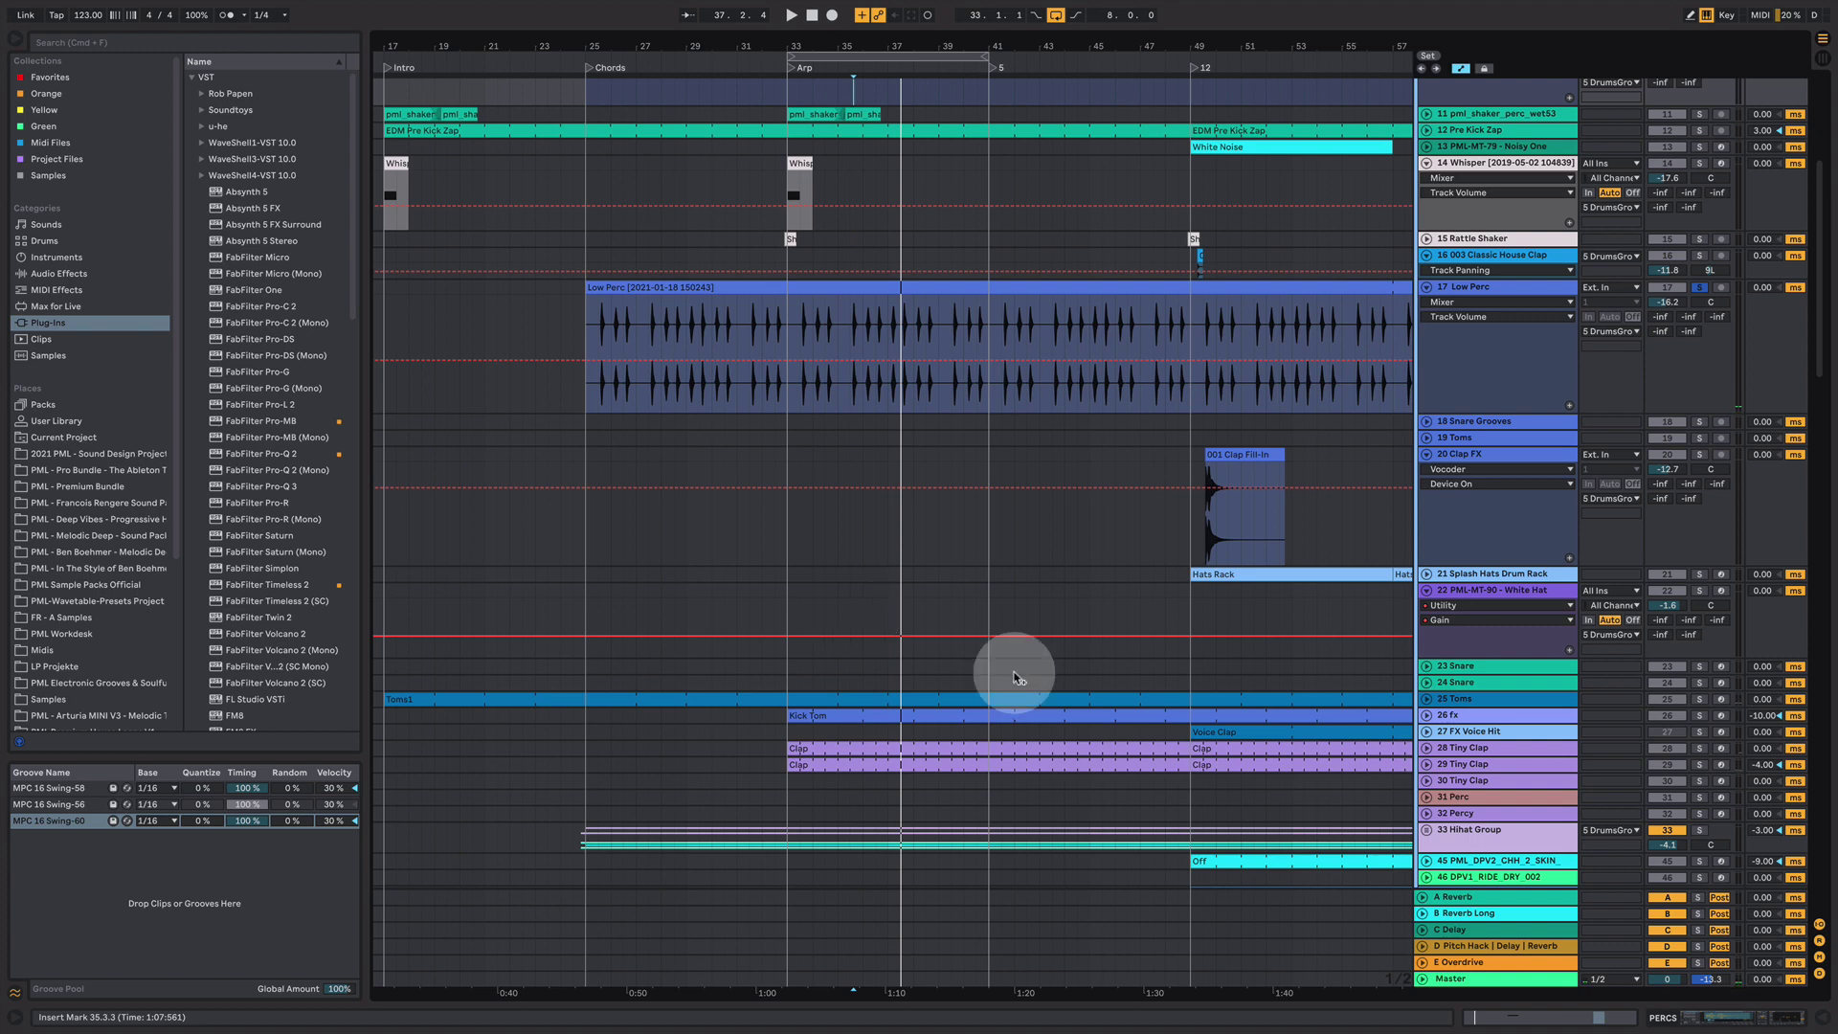
{"action": "left_click", "coordinate": [1426, 715]}
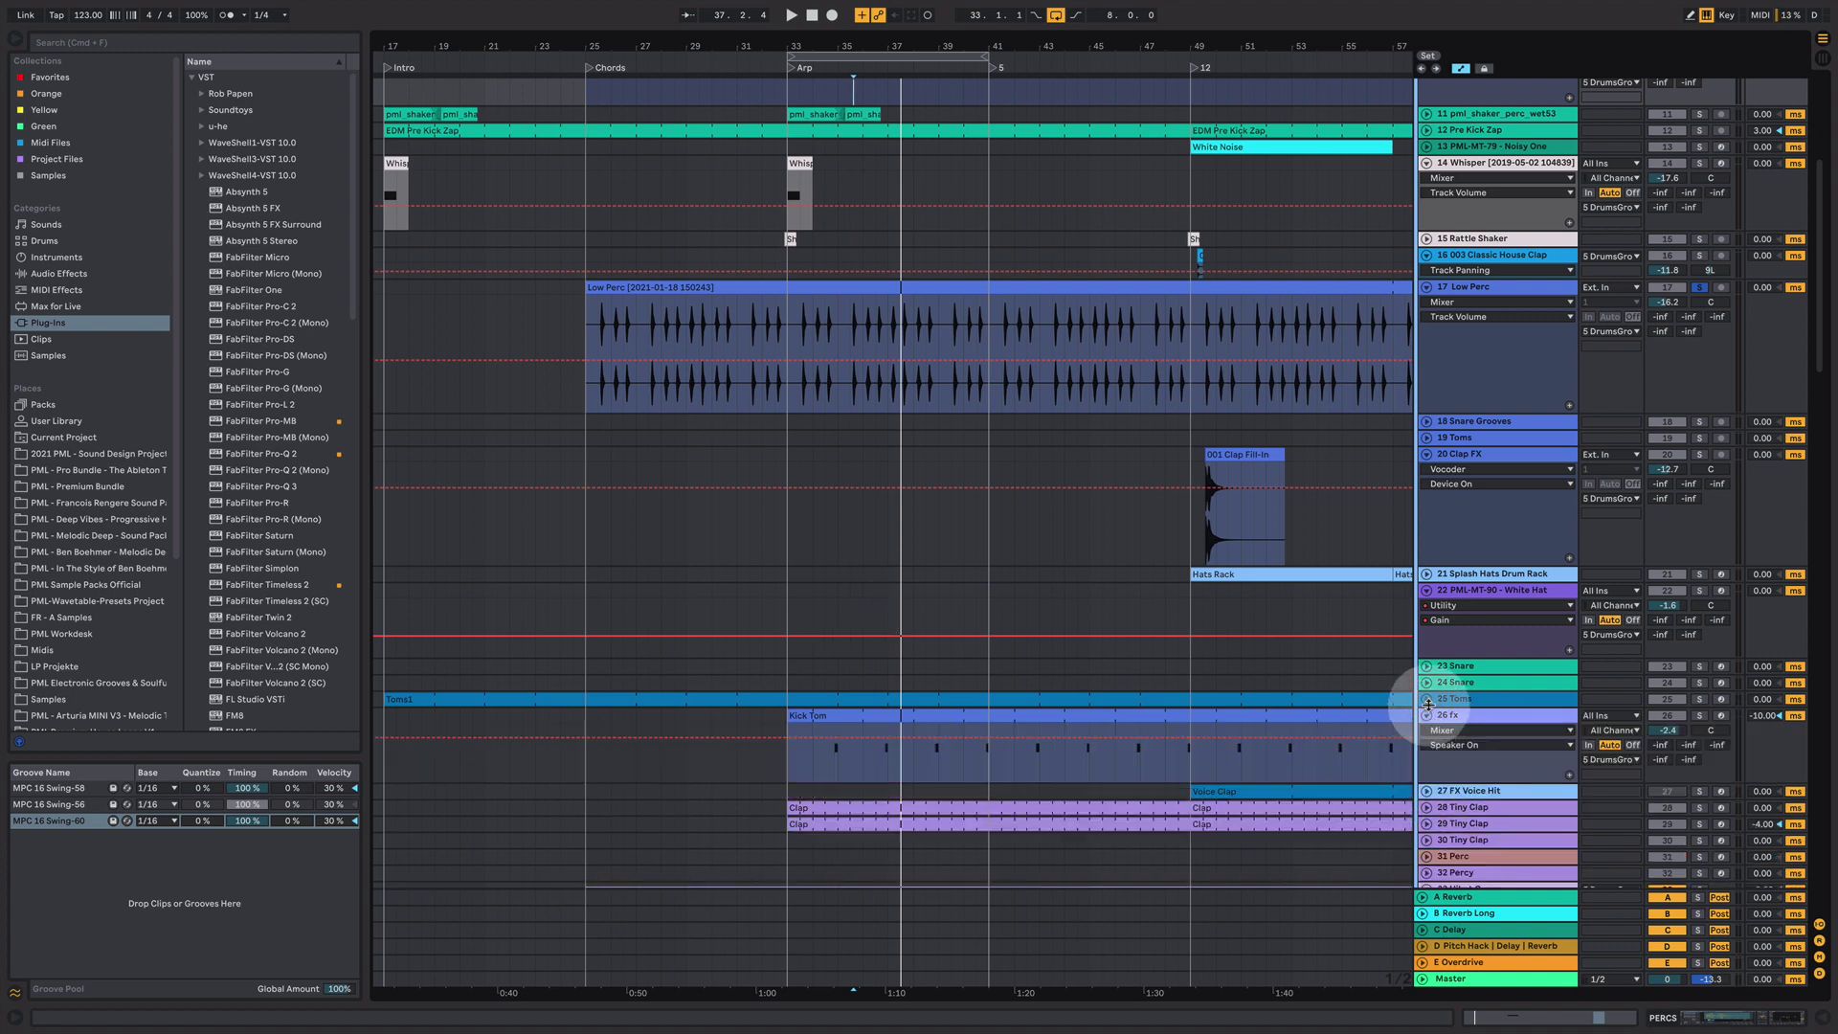
{"action": "left_click", "coordinate": [1426, 699]}
{"action": "left_click", "coordinate": [774, 772]}
{"action": "left_click", "coordinate": [783, 790]}
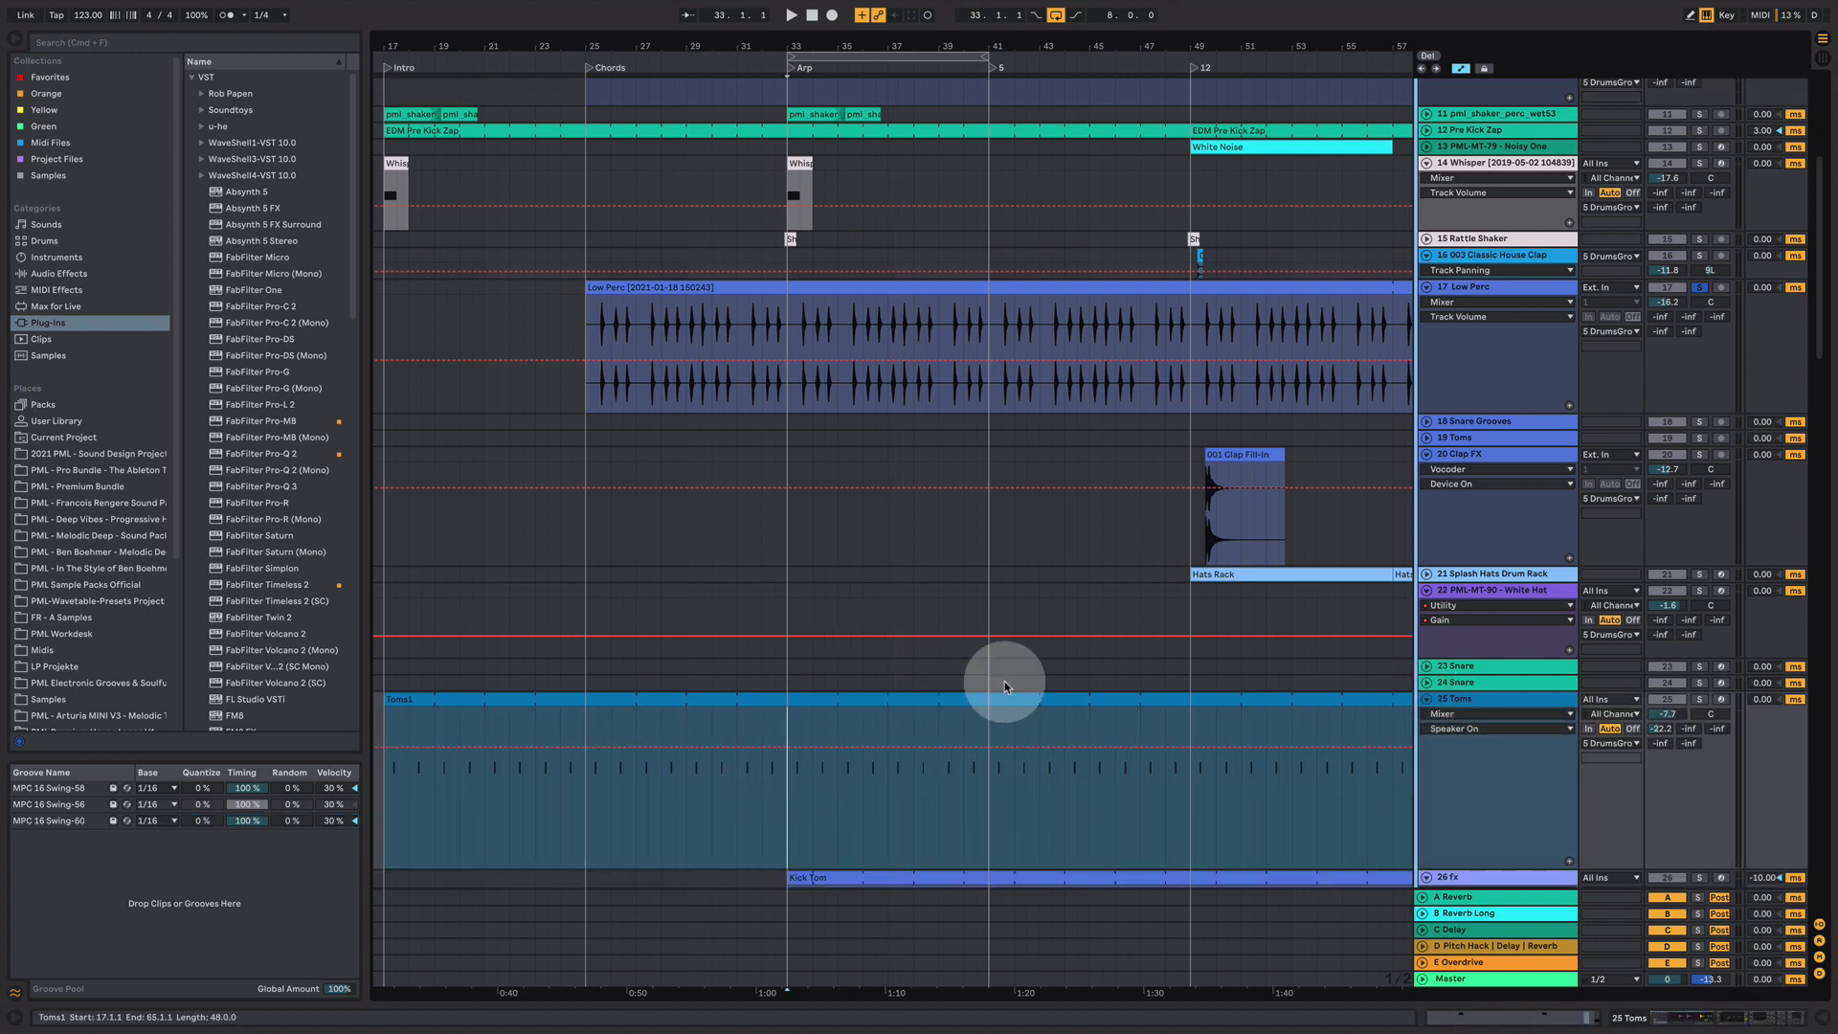
{"action": "key", "text": "space"}
{"action": "left_click", "coordinate": [1696, 699]}
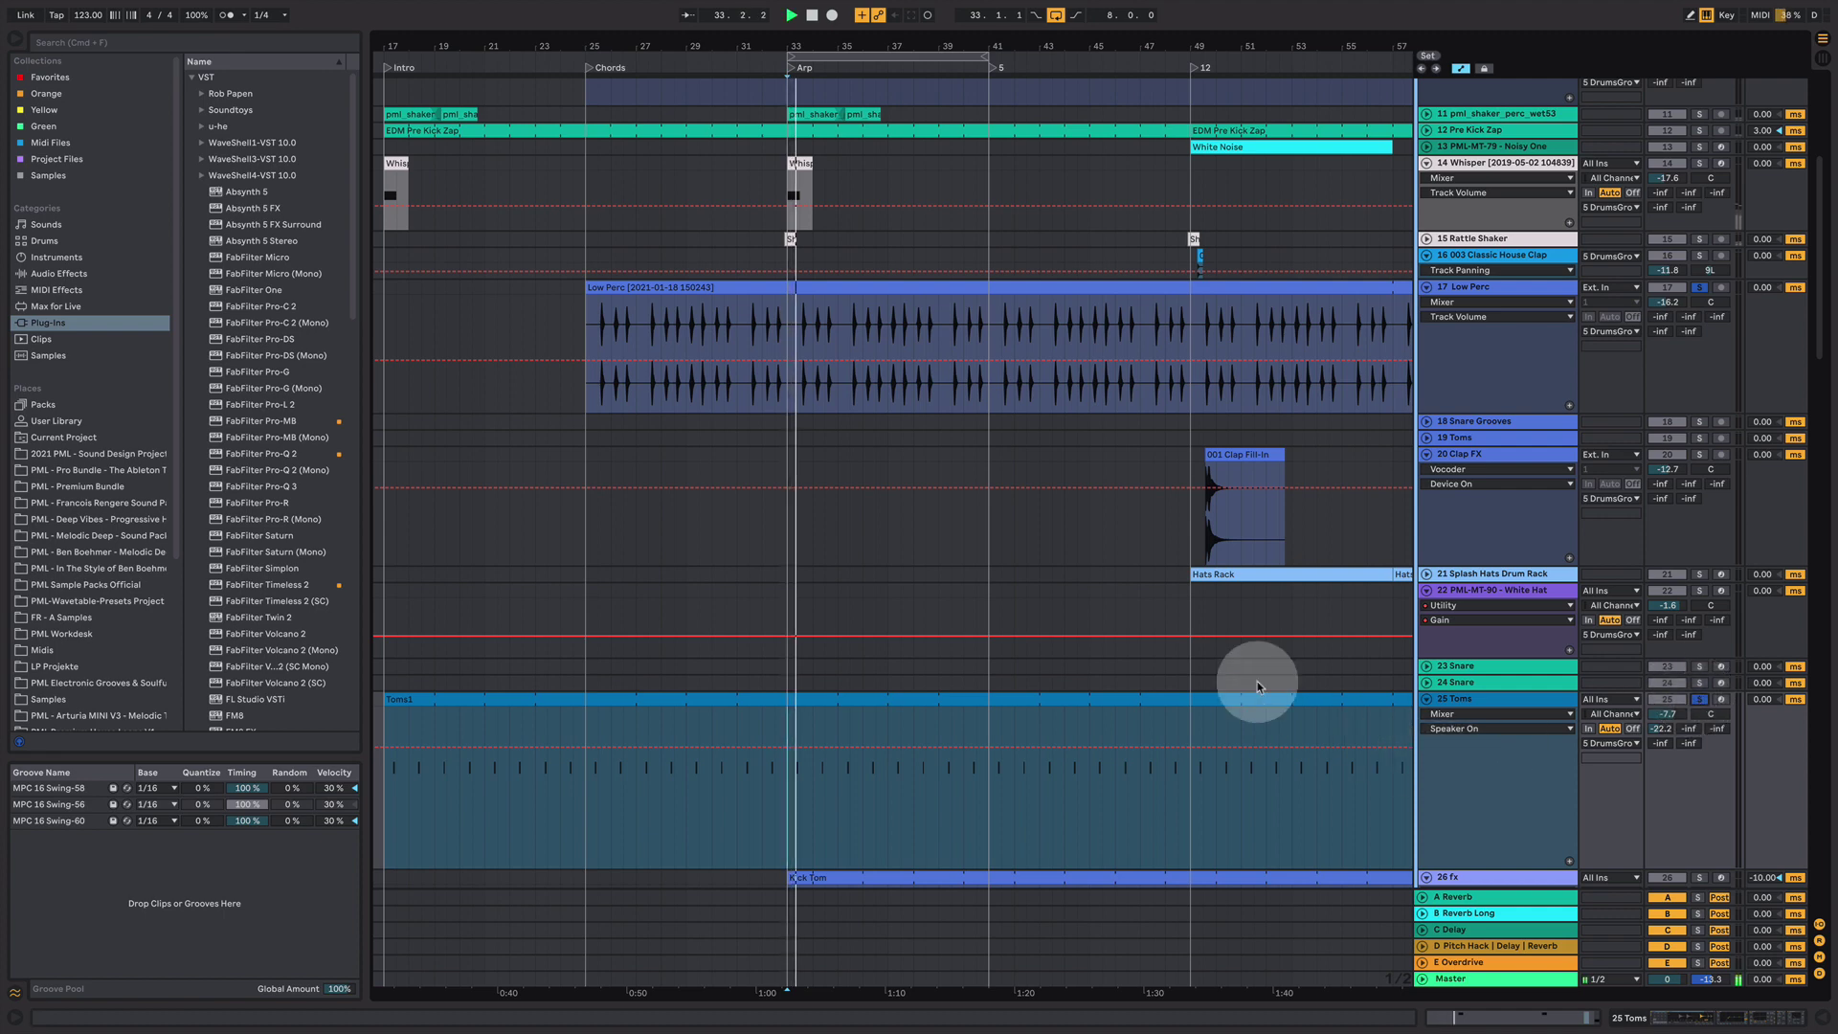
{"action": "key", "text": "space"}
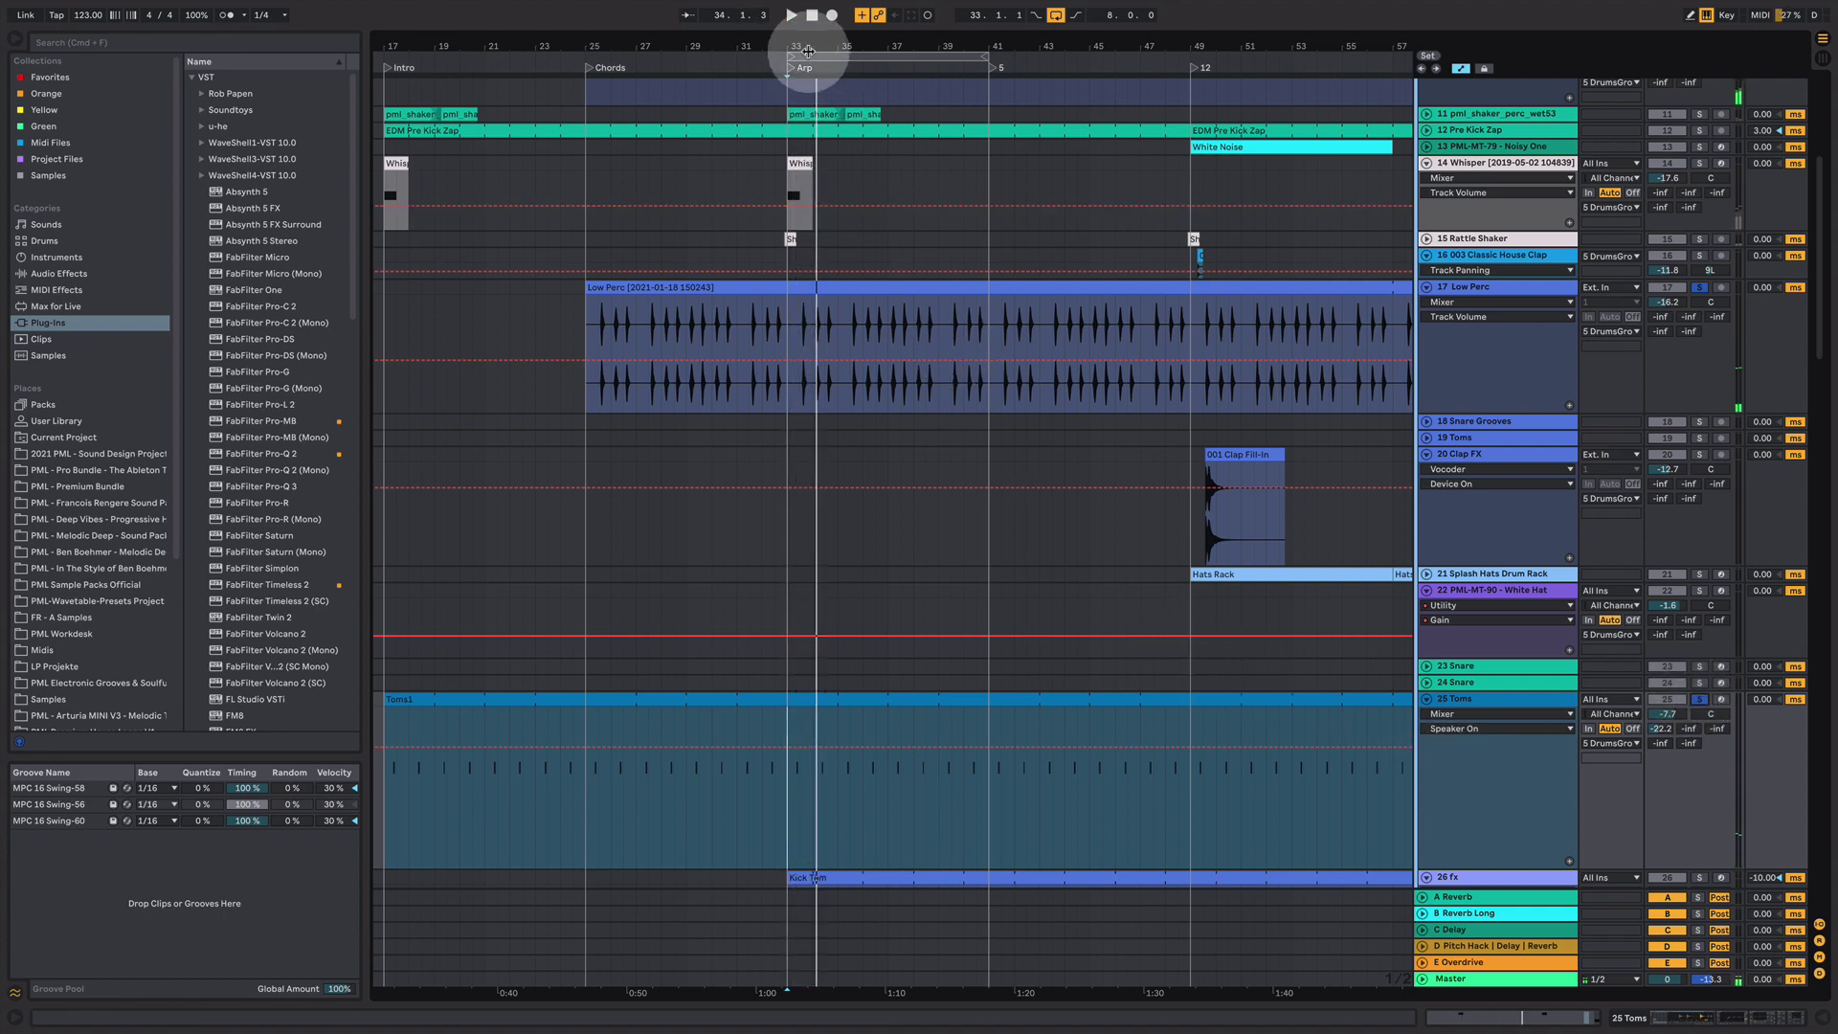
- Compare the Toms notes with the Low Perc hits close up while replaying the soloed tracks from bar 33
{"action": "left_click_drag", "start_coordinate": [800, 45], "coordinate": [799, 630]}
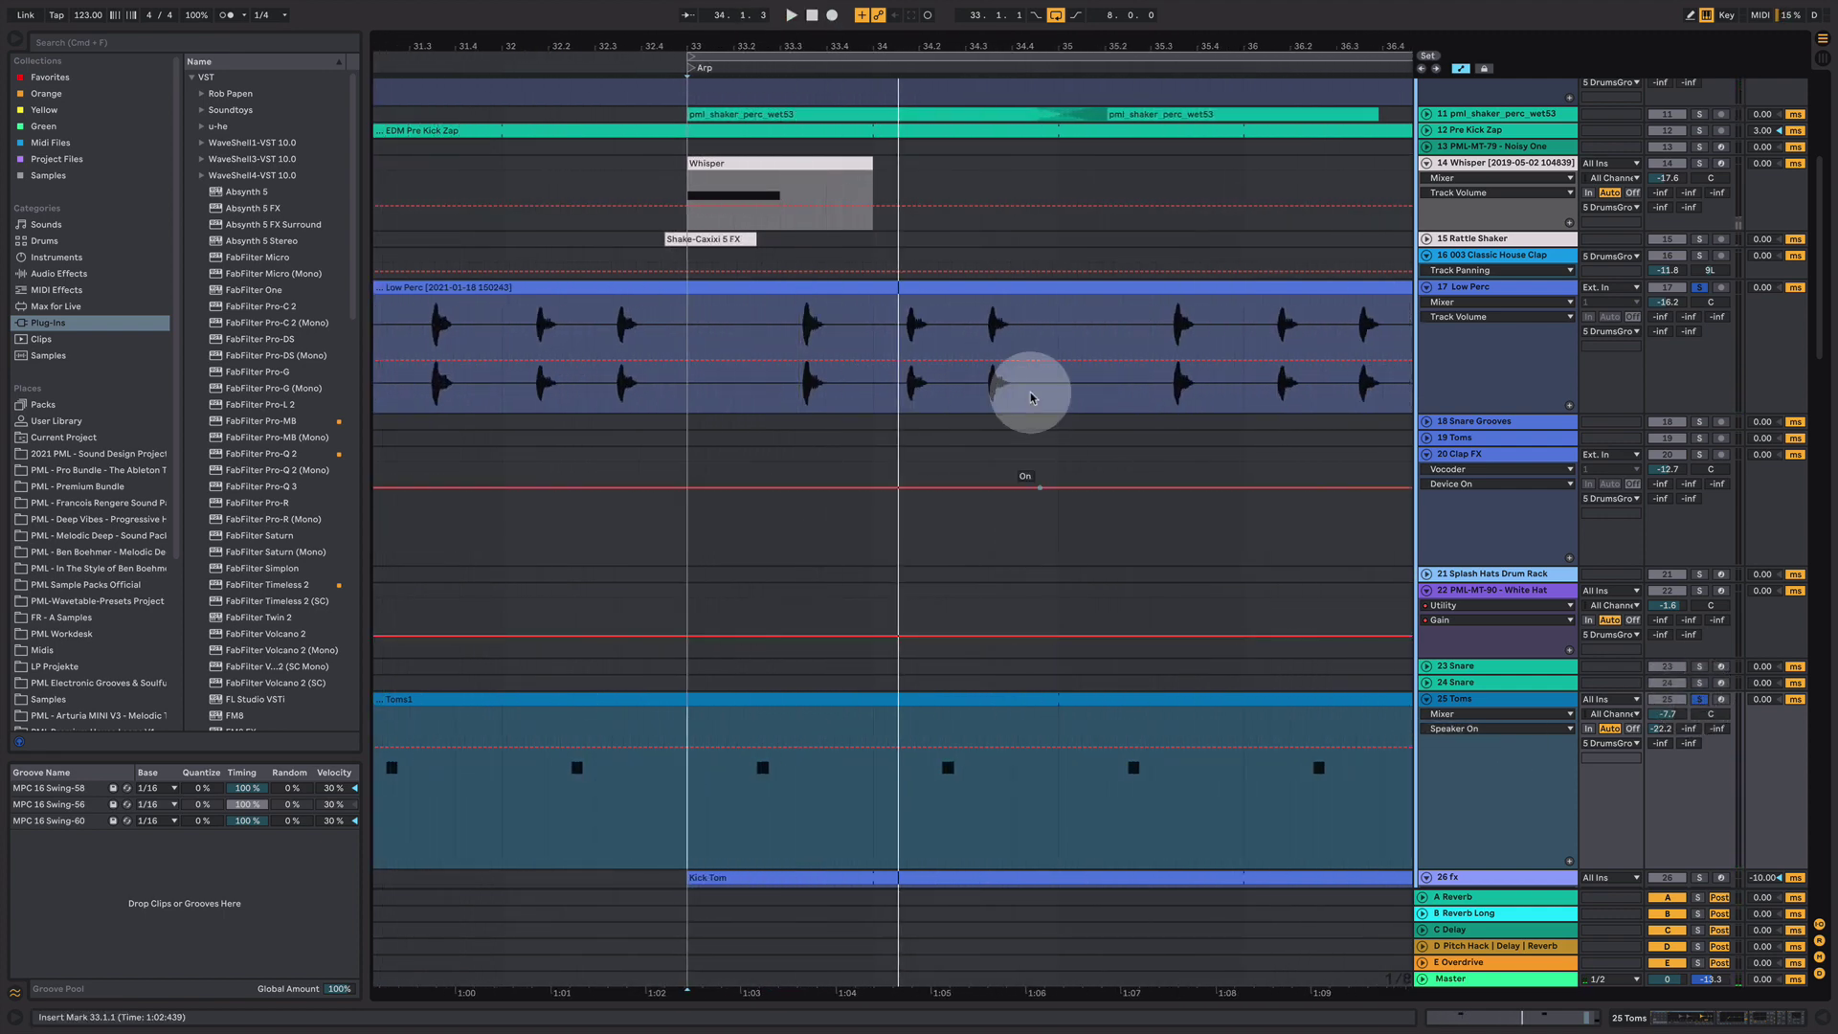
{"action": "scroll", "coordinate": [789, 426], "scroll_direction": "up", "scroll_amount": 3}
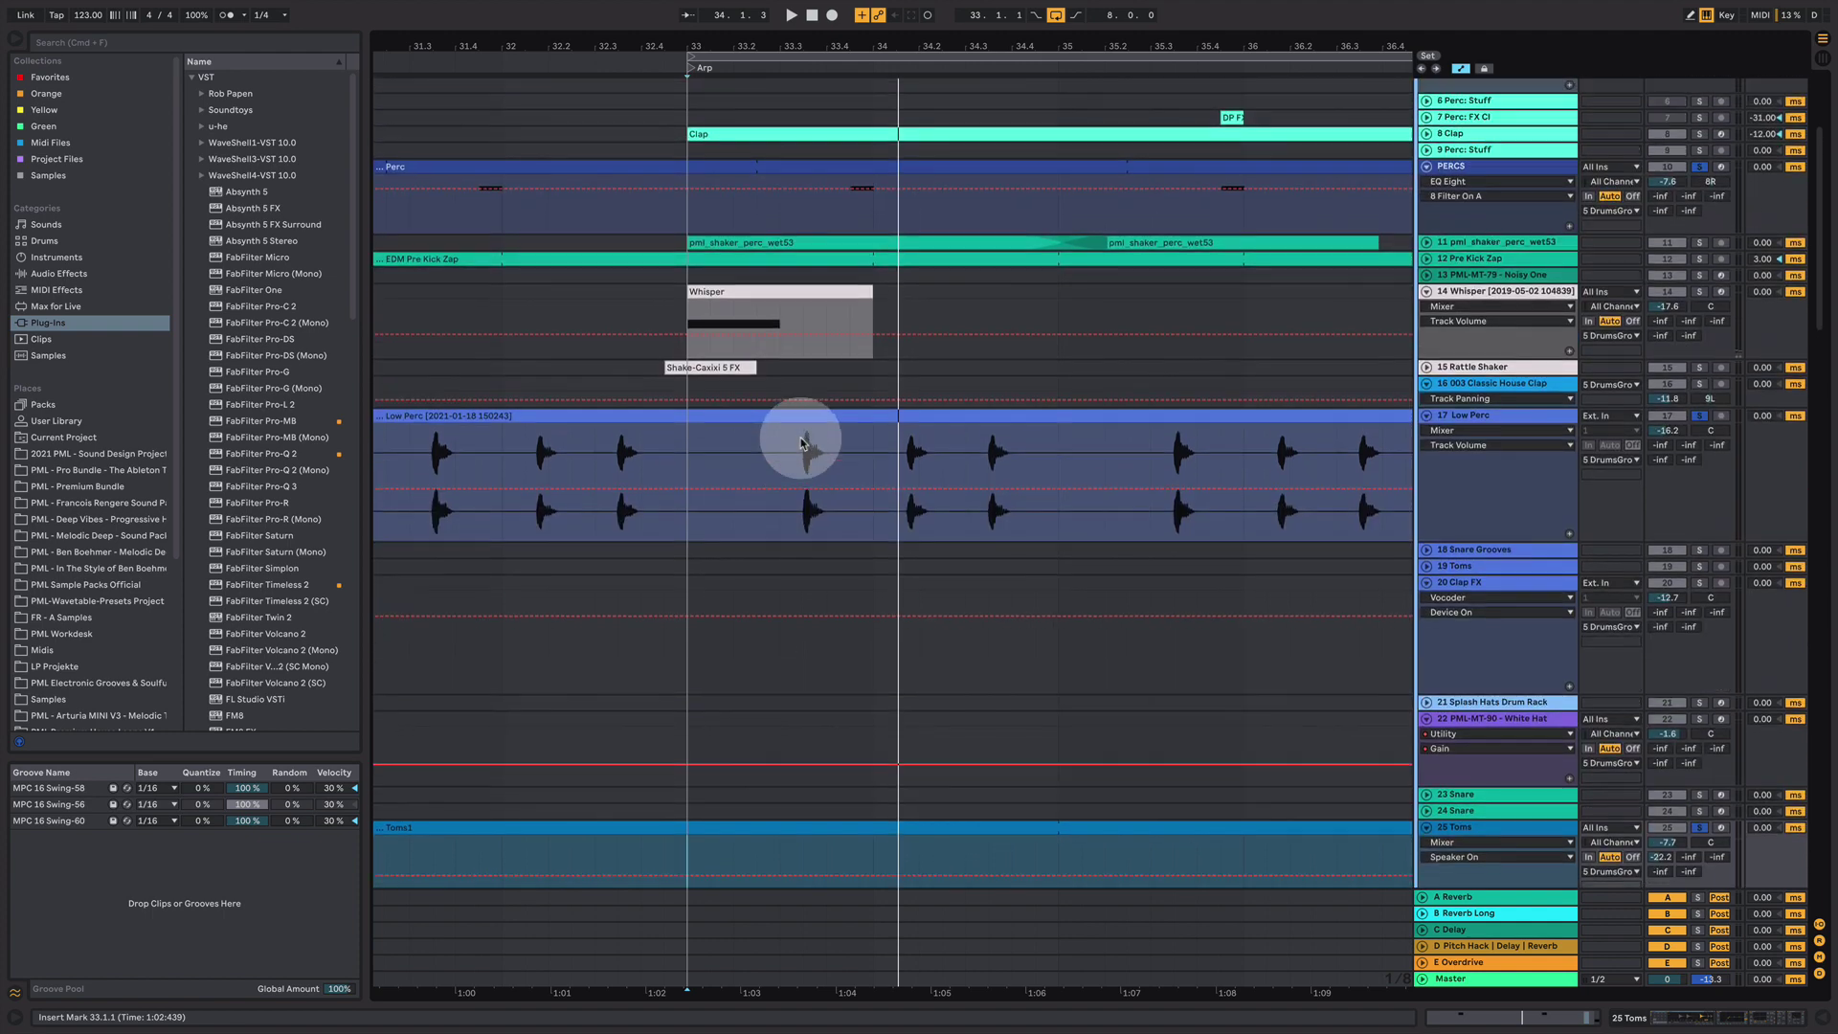
{"action": "scroll", "coordinate": [791, 436], "scroll_direction": "down", "scroll_amount": 2}
{"action": "left_click", "coordinate": [689, 479]}
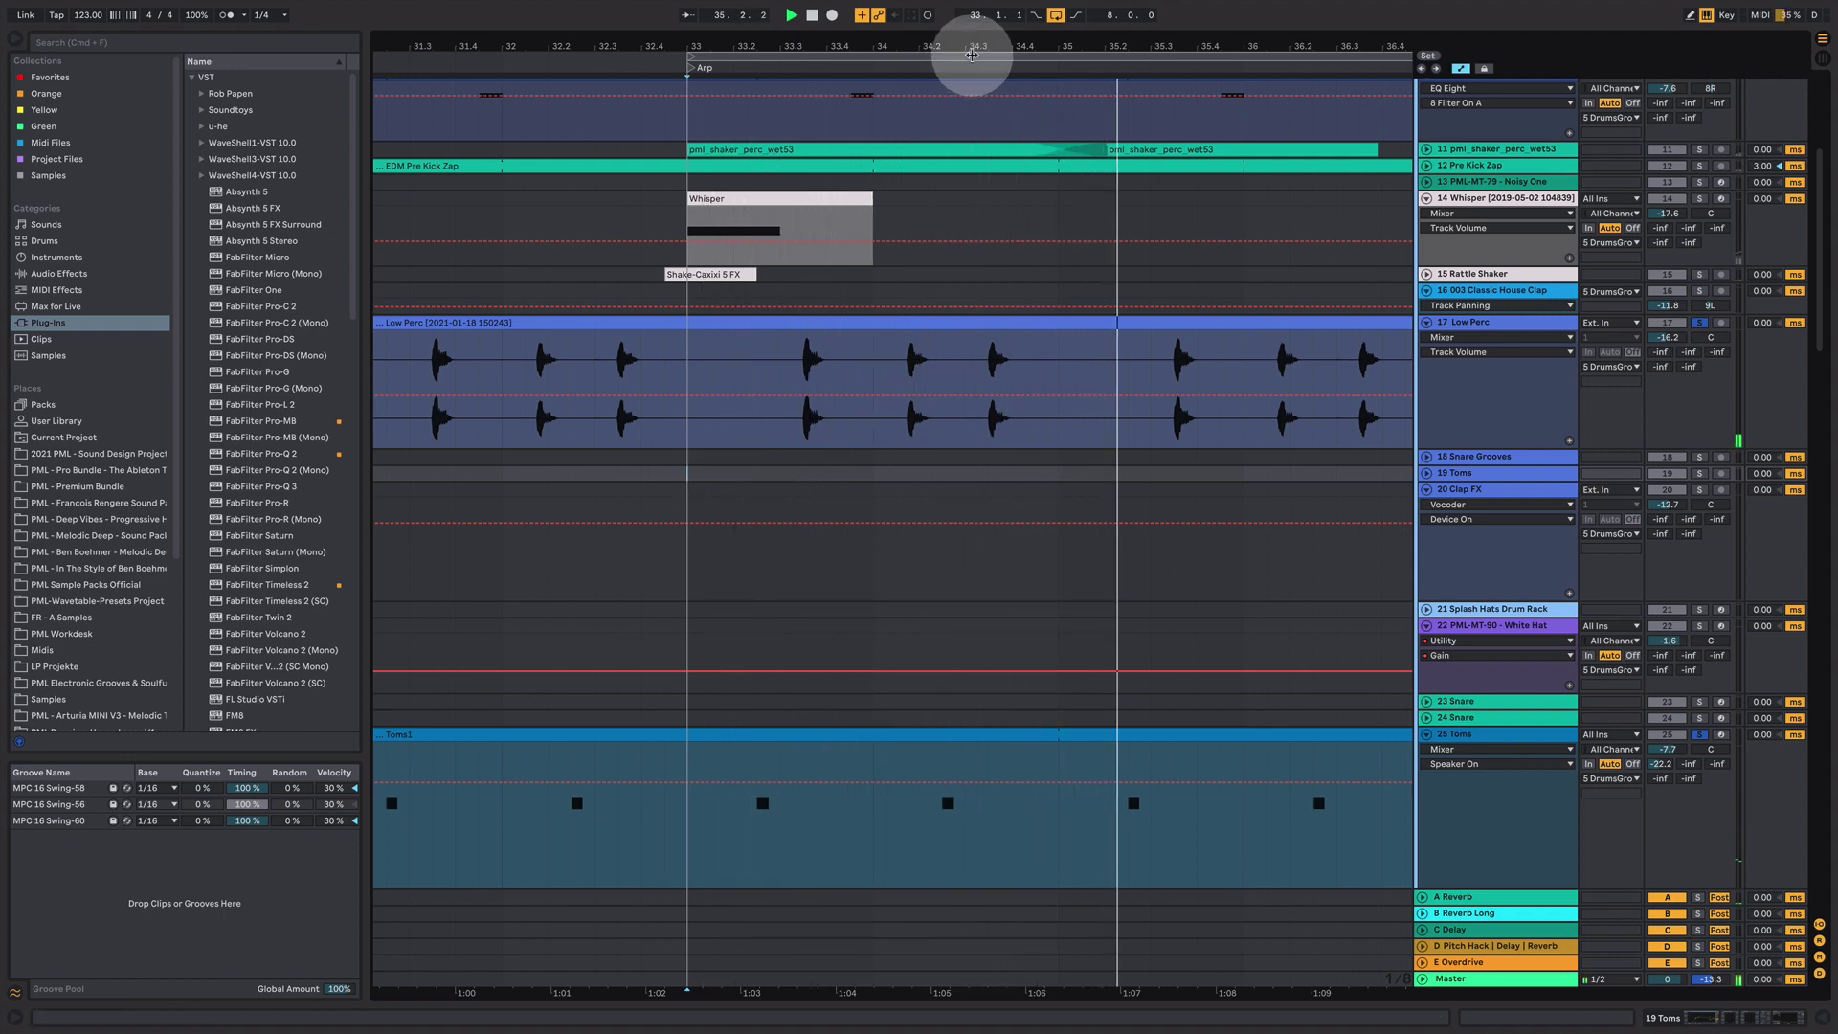
{"action": "left_click", "coordinate": [977, 48]}
{"action": "left_click_drag", "start_coordinate": [977, 48], "coordinate": [977, 39]}
- Solo the 26 fx track's Kick Tom part with the other soloed percussion and play from bar 34.1.3
{"action": "scroll", "coordinate": [881, 340], "scroll_direction": "down", "scroll_amount": 3}
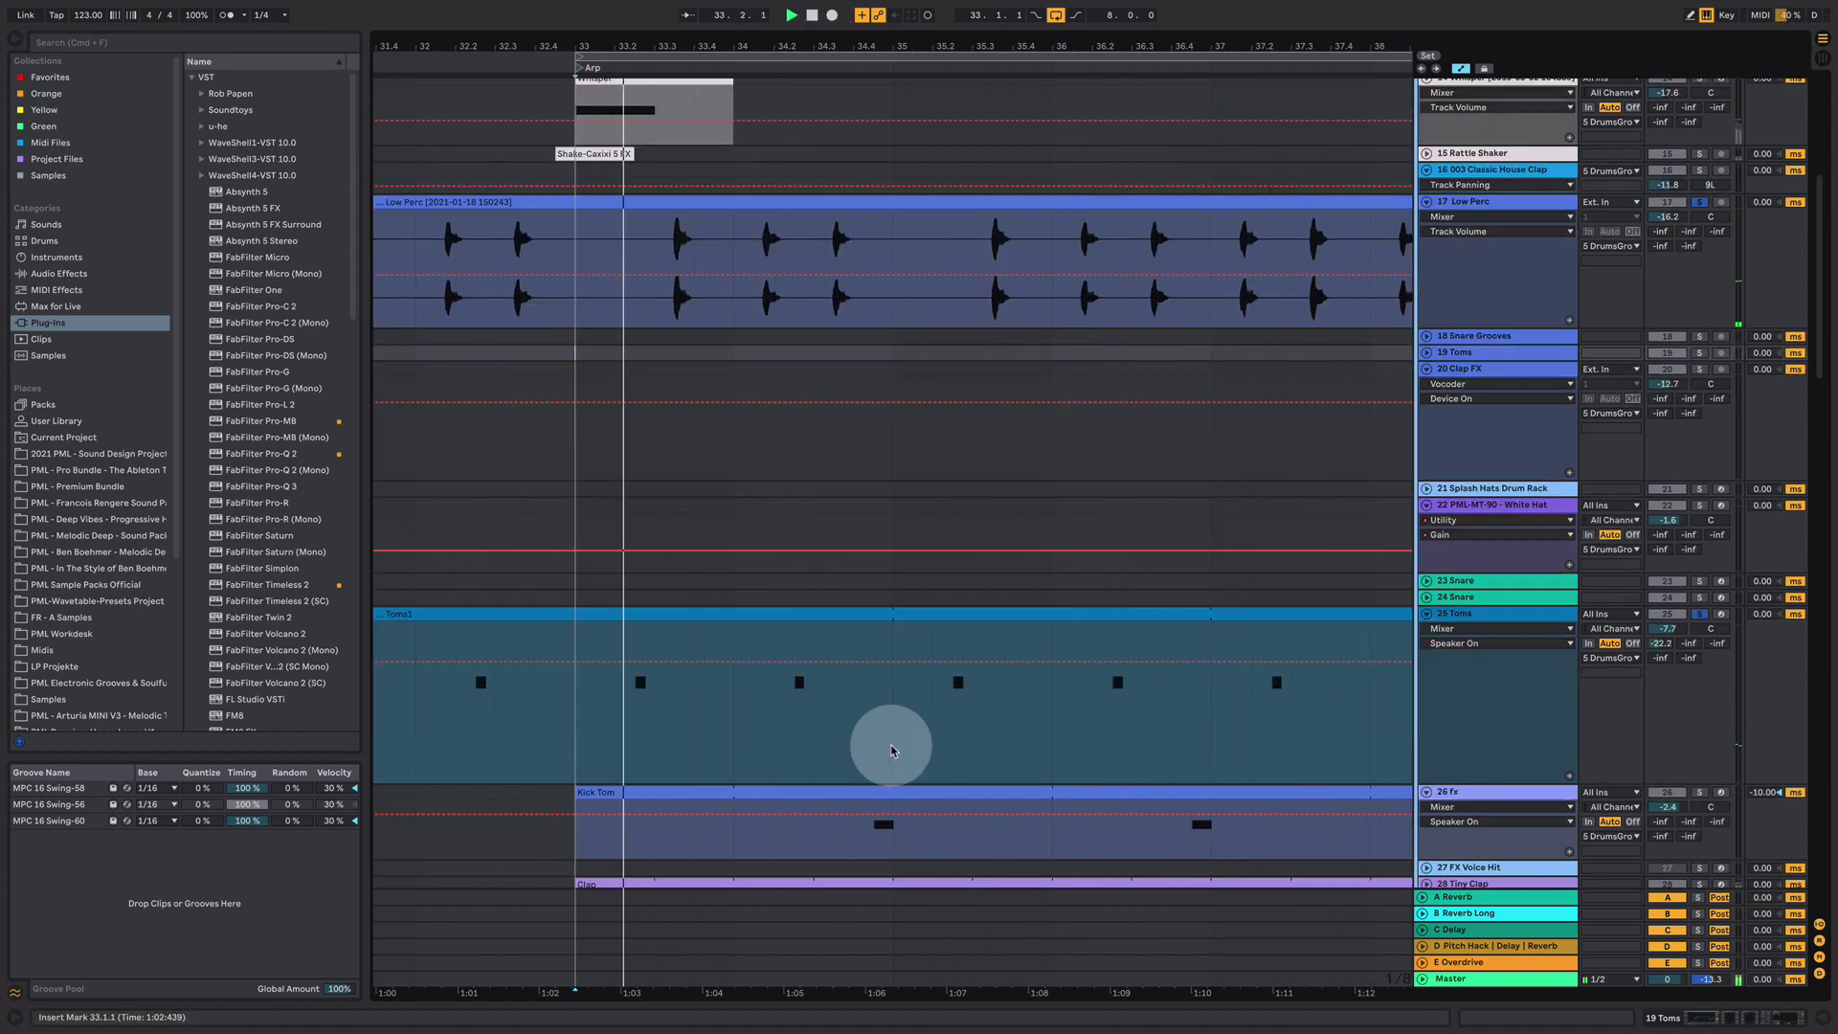
{"action": "scroll", "coordinate": [799, 510], "scroll_direction": "up", "scroll_amount": 1}
{"action": "scroll", "coordinate": [799, 510], "scroll_direction": "up", "scroll_amount": 5}
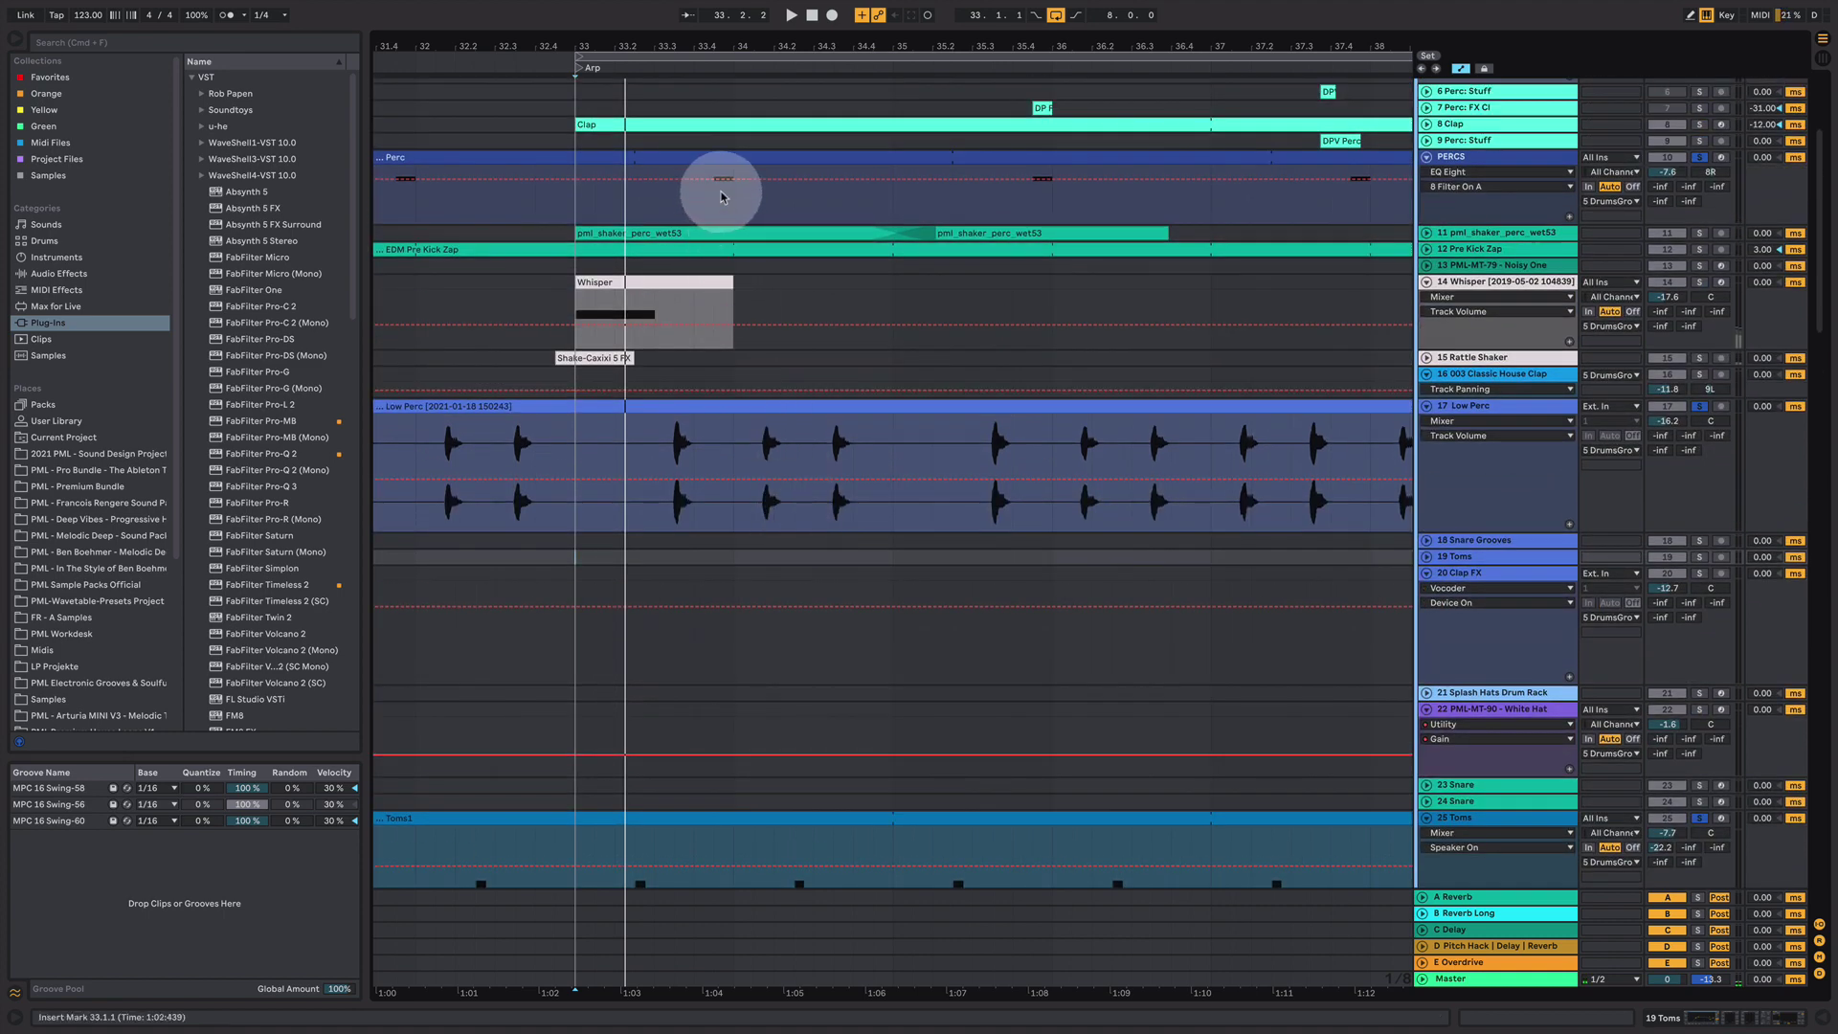
{"action": "scroll", "coordinate": [833, 443], "scroll_direction": "down", "scroll_amount": 7}
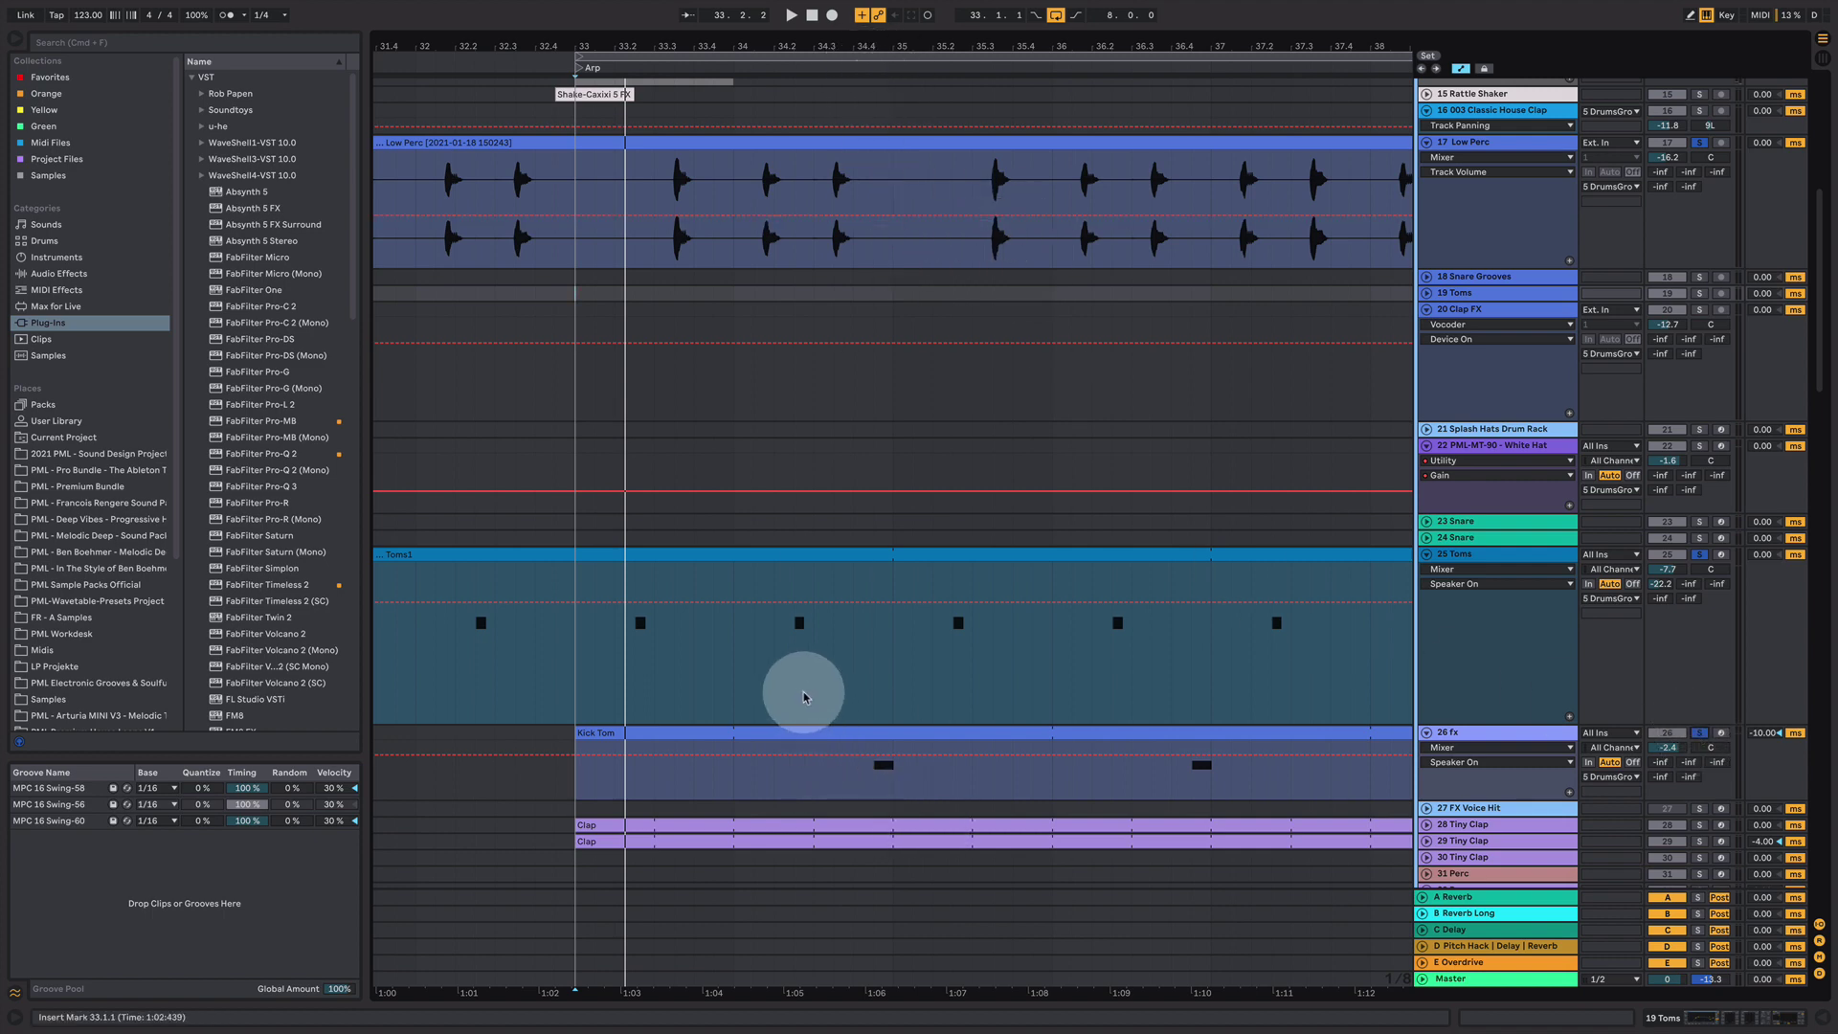
{"action": "left_click", "coordinate": [763, 657]}
{"action": "key", "text": "space"}
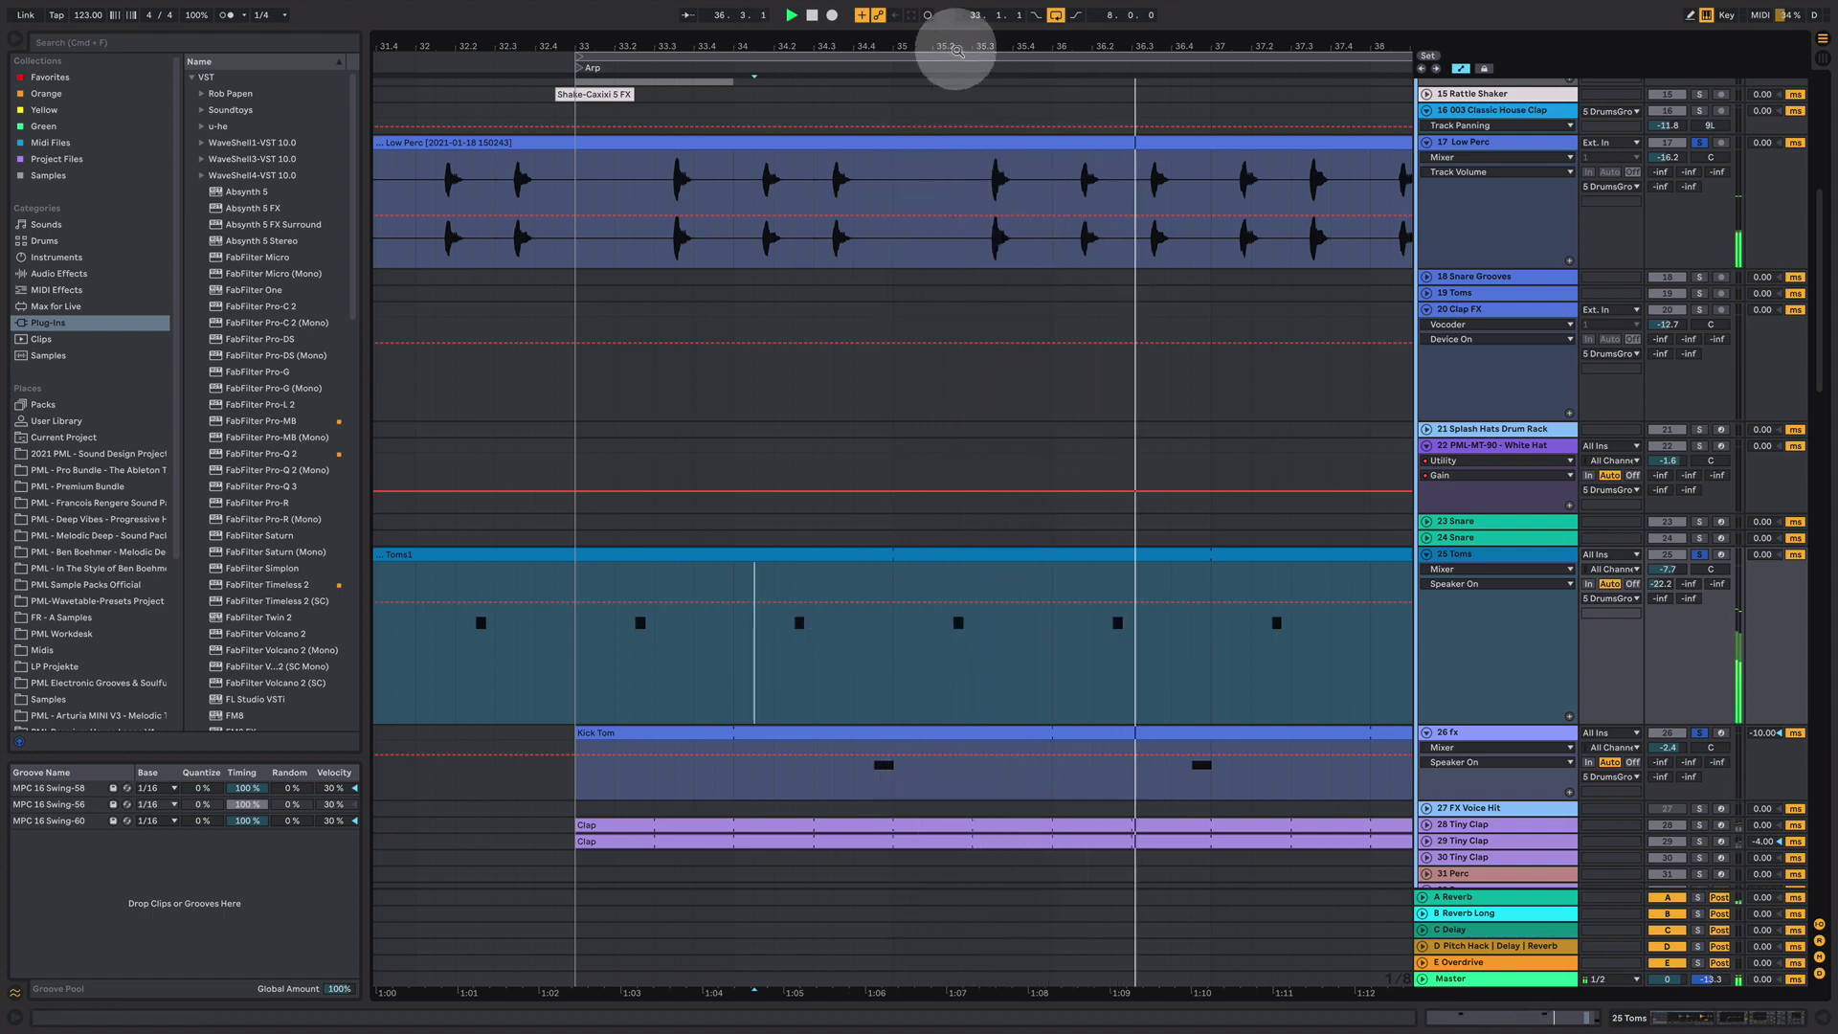
{"action": "left_click_drag", "start_coordinate": [952, 49], "coordinate": [846, 46]}
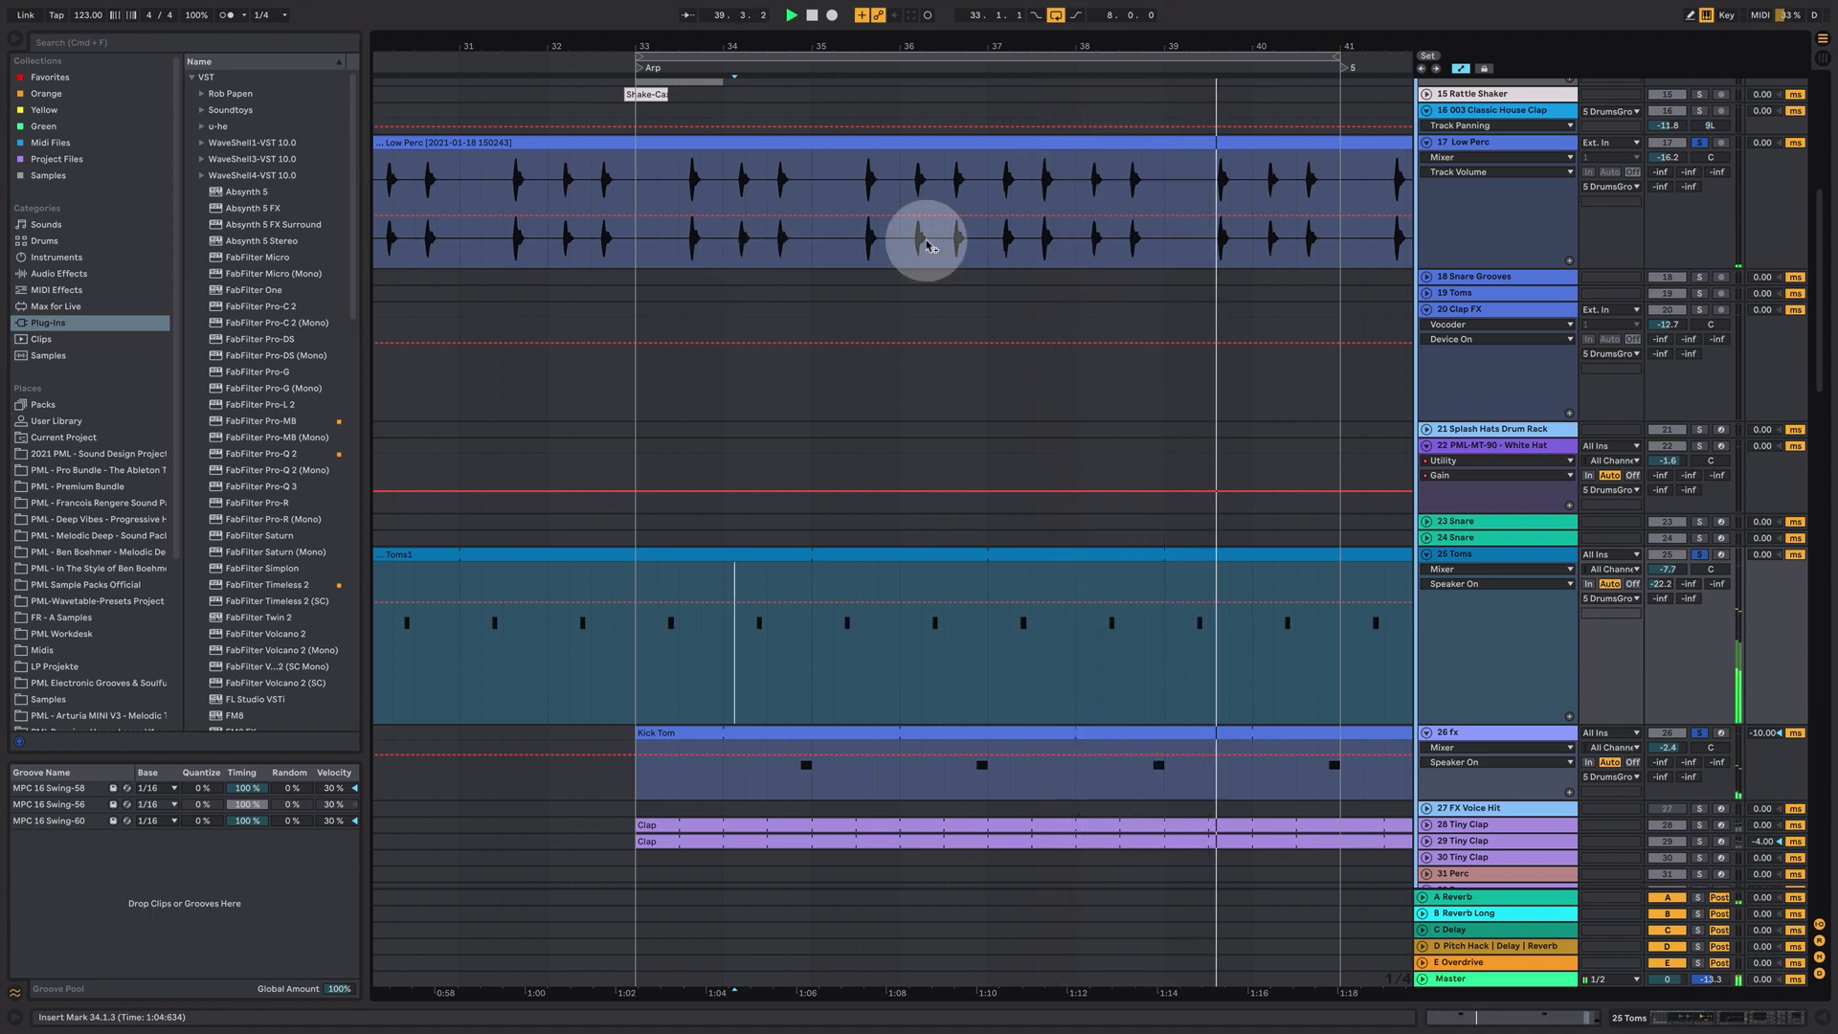
{"action": "left_click_drag", "start_coordinate": [1014, 41], "coordinate": [1010, 28]}
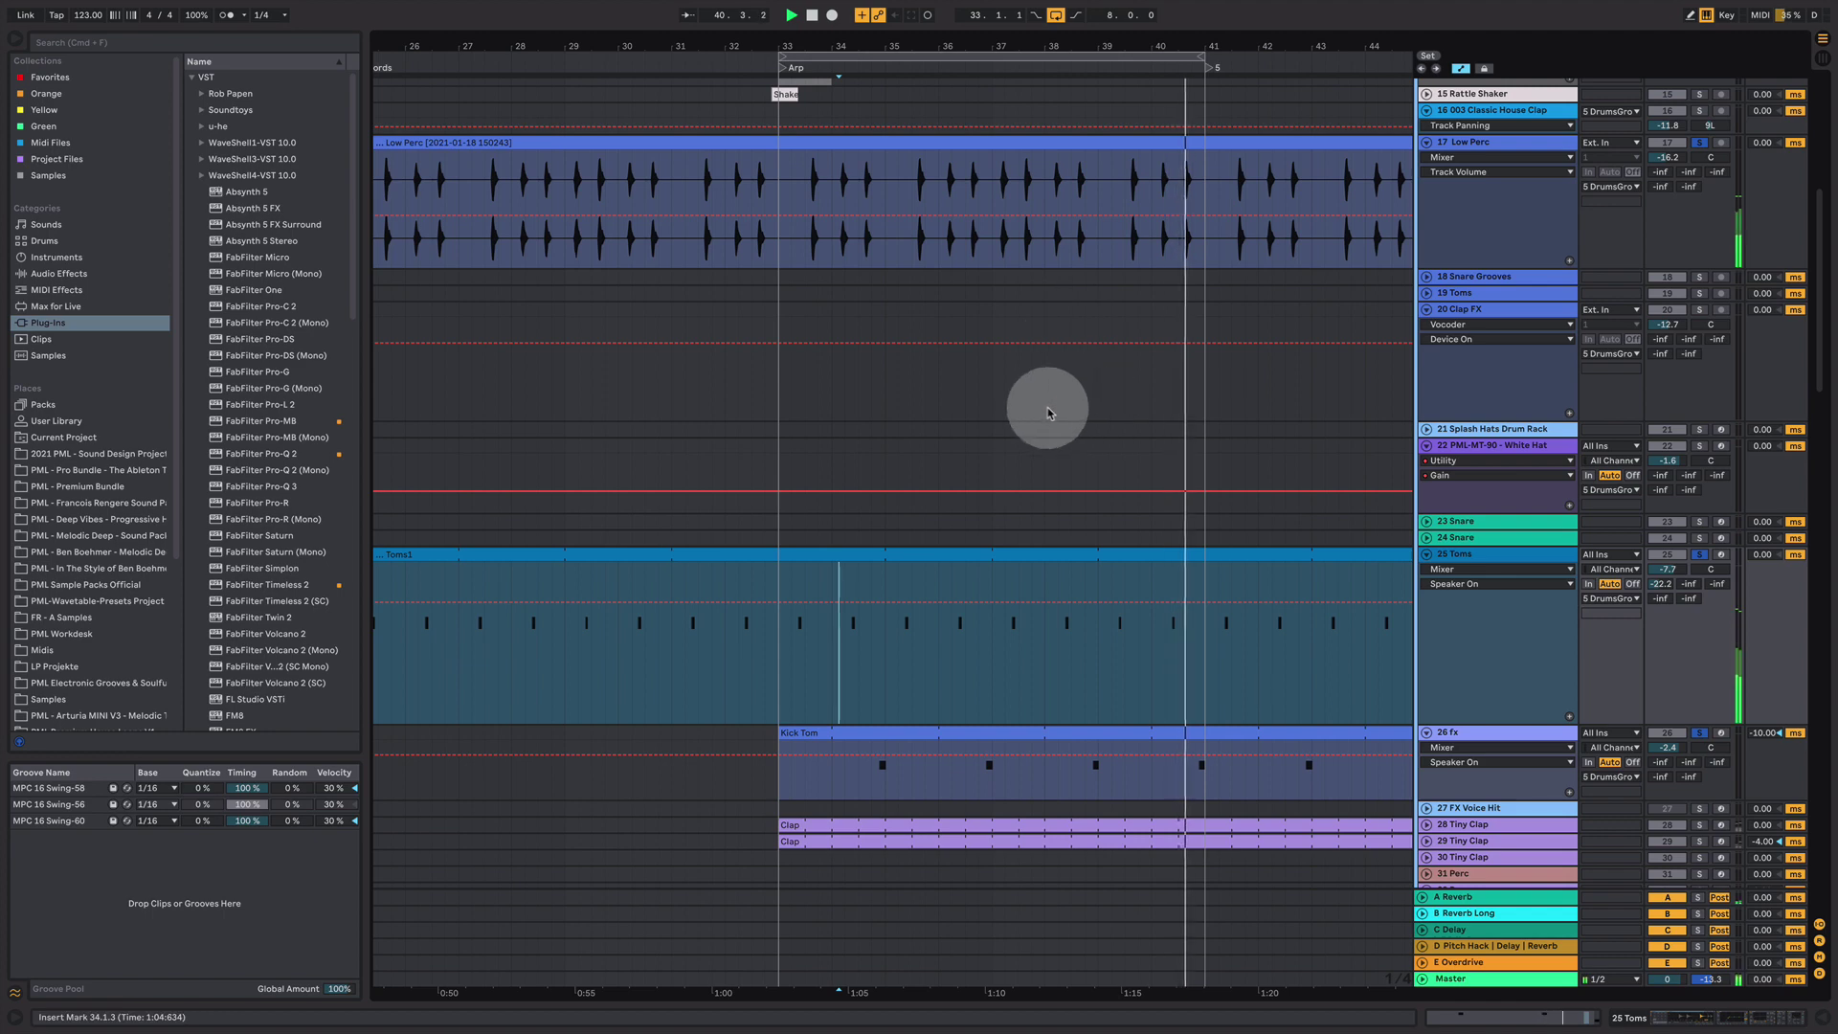
- Stop playback and look over the tracks down to the Atmo Group, returning to the pml_shaker_perc_wet53 track
{"action": "scroll", "coordinate": [1053, 645], "scroll_direction": "down", "scroll_amount": 5}
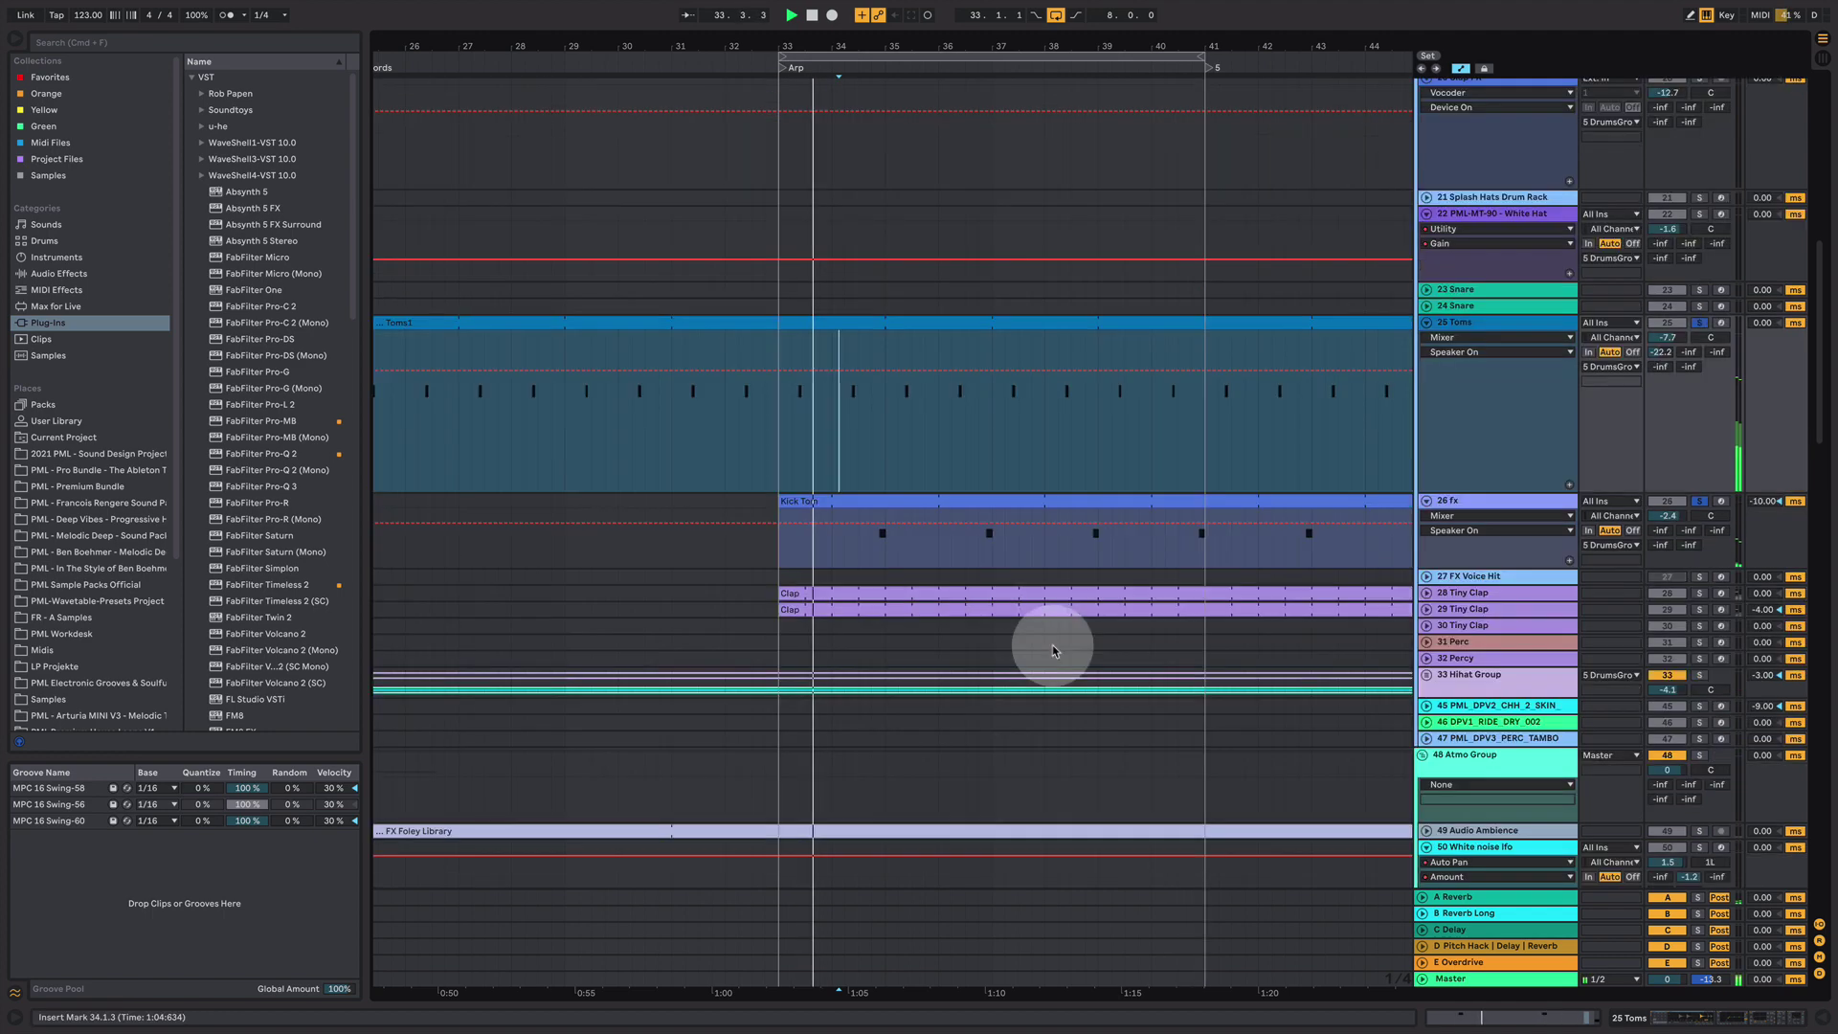
{"action": "key", "text": "space"}
{"action": "scroll", "coordinate": [1305, 722], "scroll_direction": "down", "scroll_amount": 3}
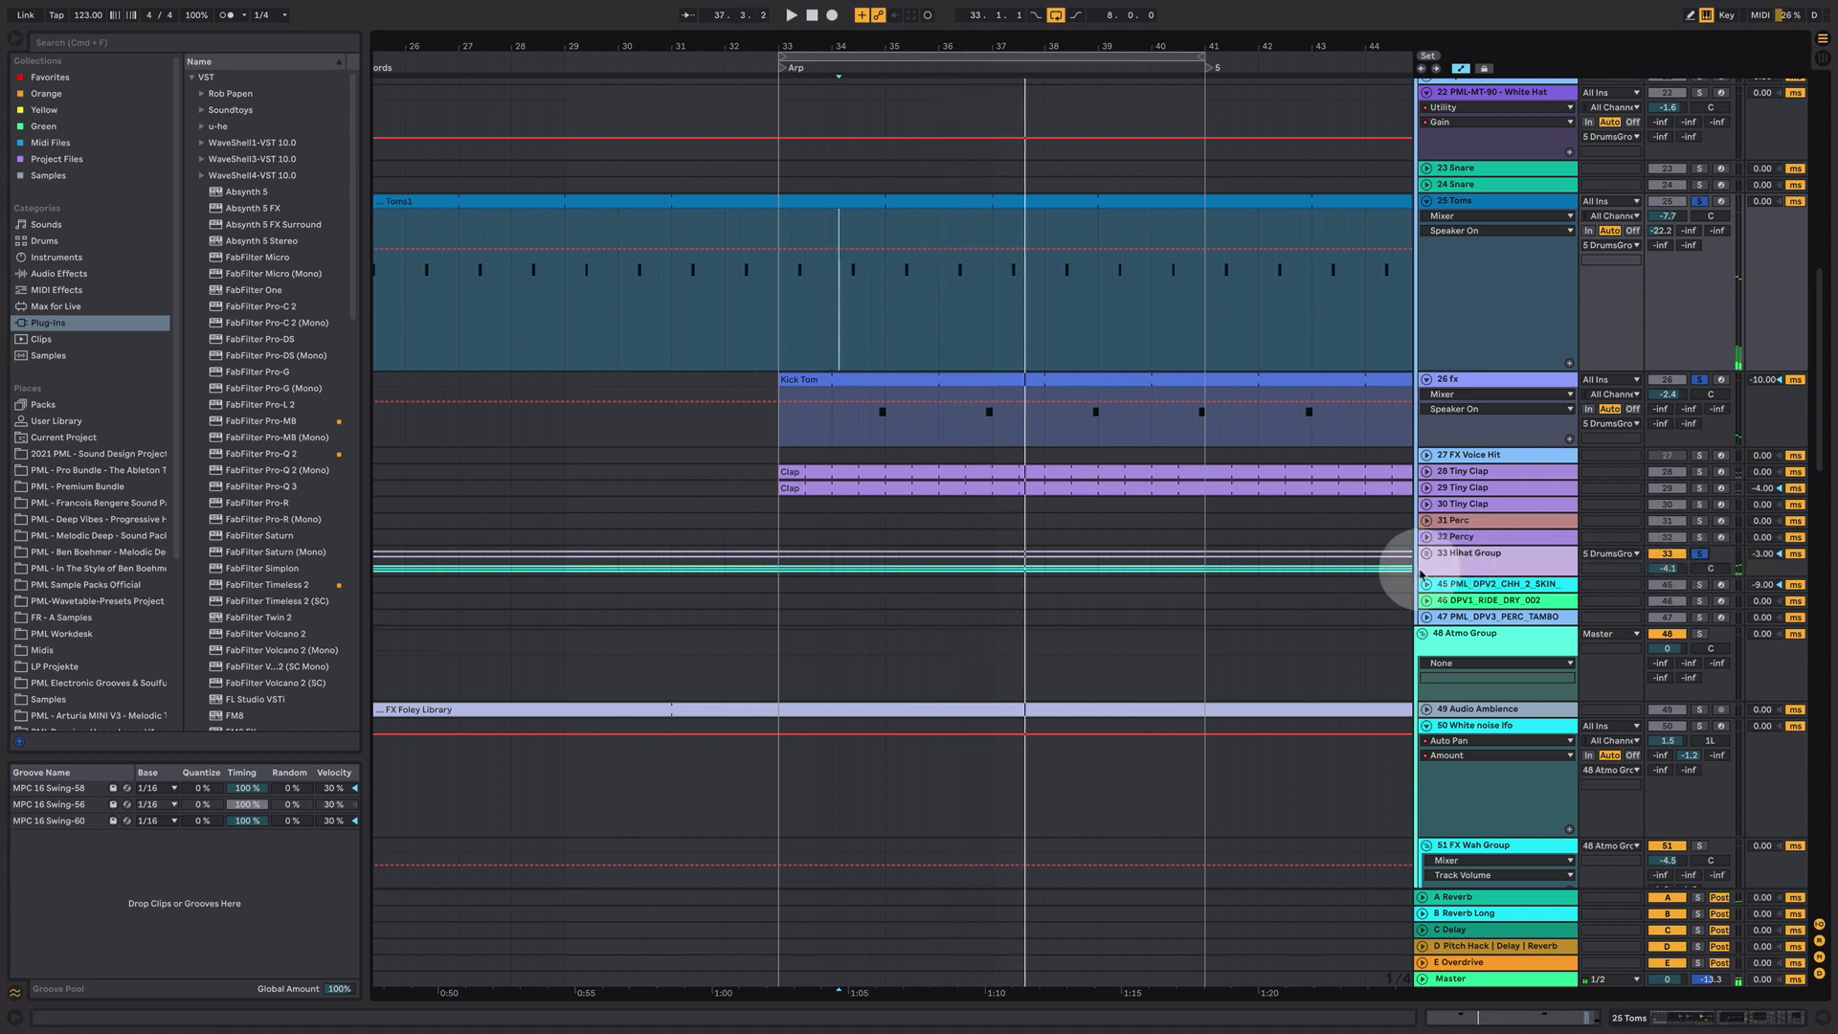
{"action": "scroll", "coordinate": [1379, 584], "scroll_direction": "up", "scroll_amount": 10}
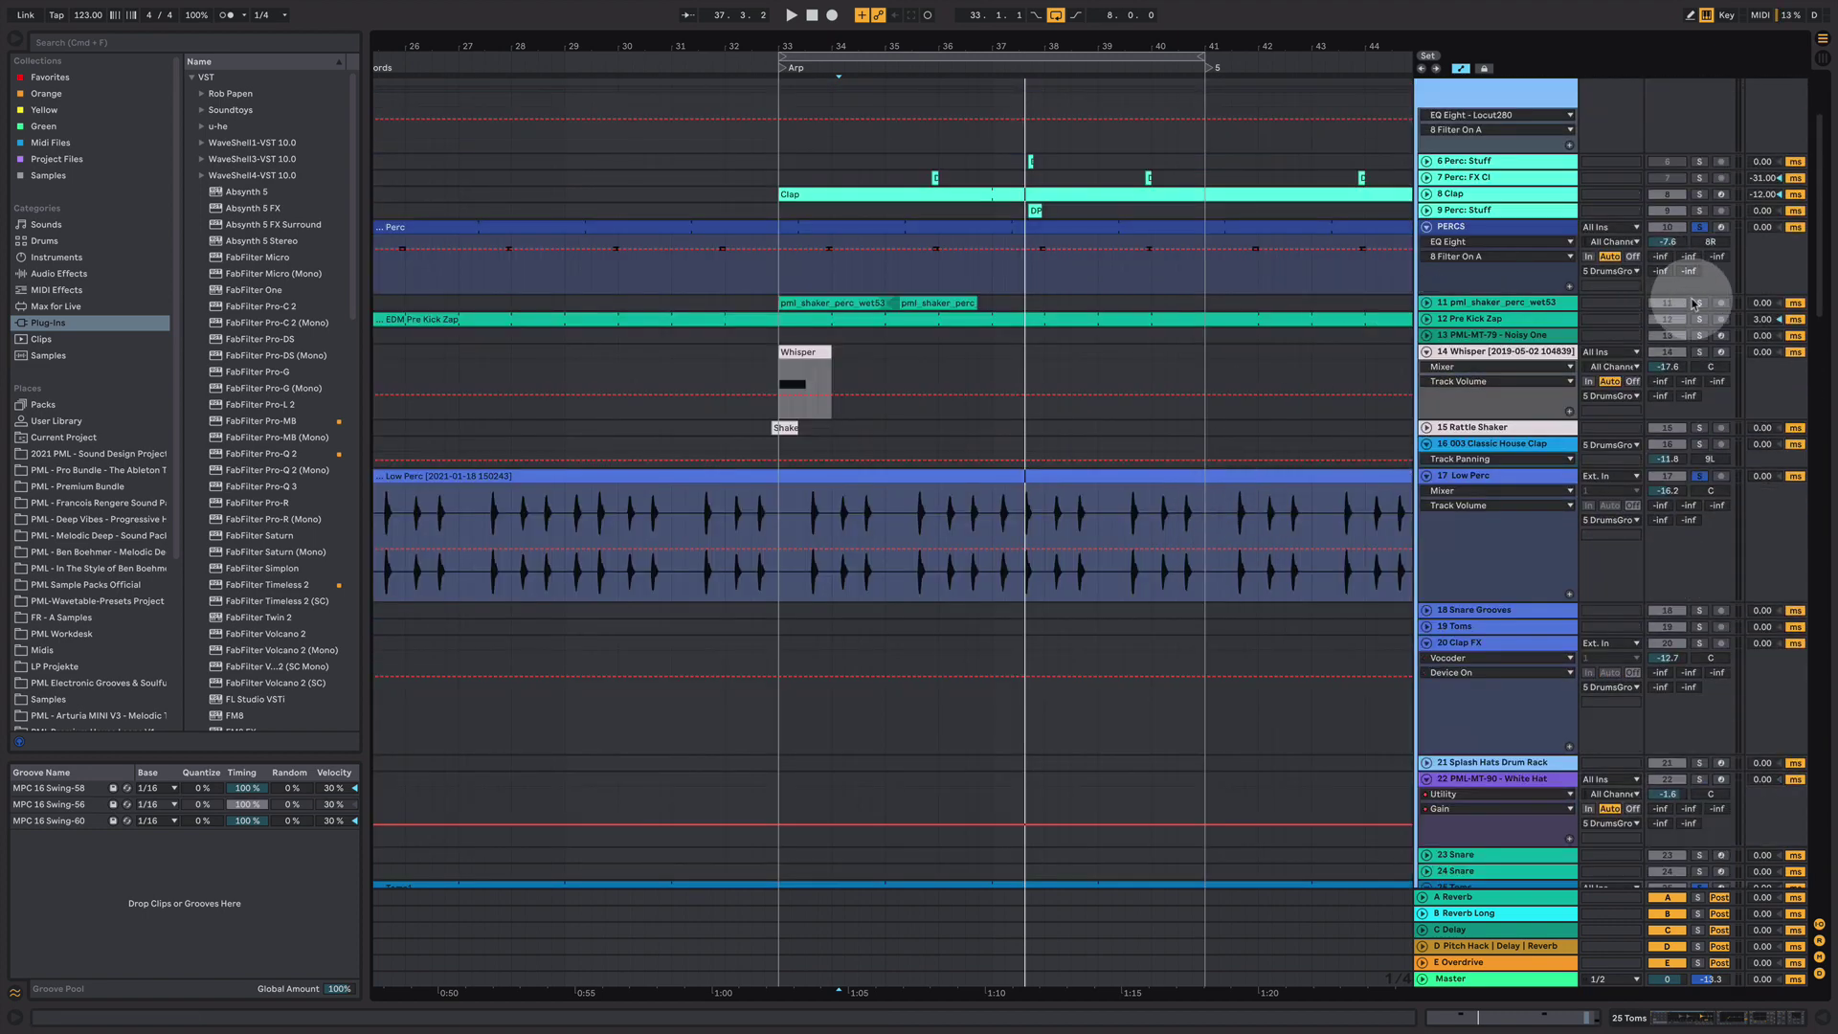
- Solo and unfold the pml_shaker_perc_wet53 track and play it from bar 33 with the other soloed percussion
{"action": "left_click", "coordinate": [1695, 302]}
{"action": "left_click", "coordinate": [1425, 303]}
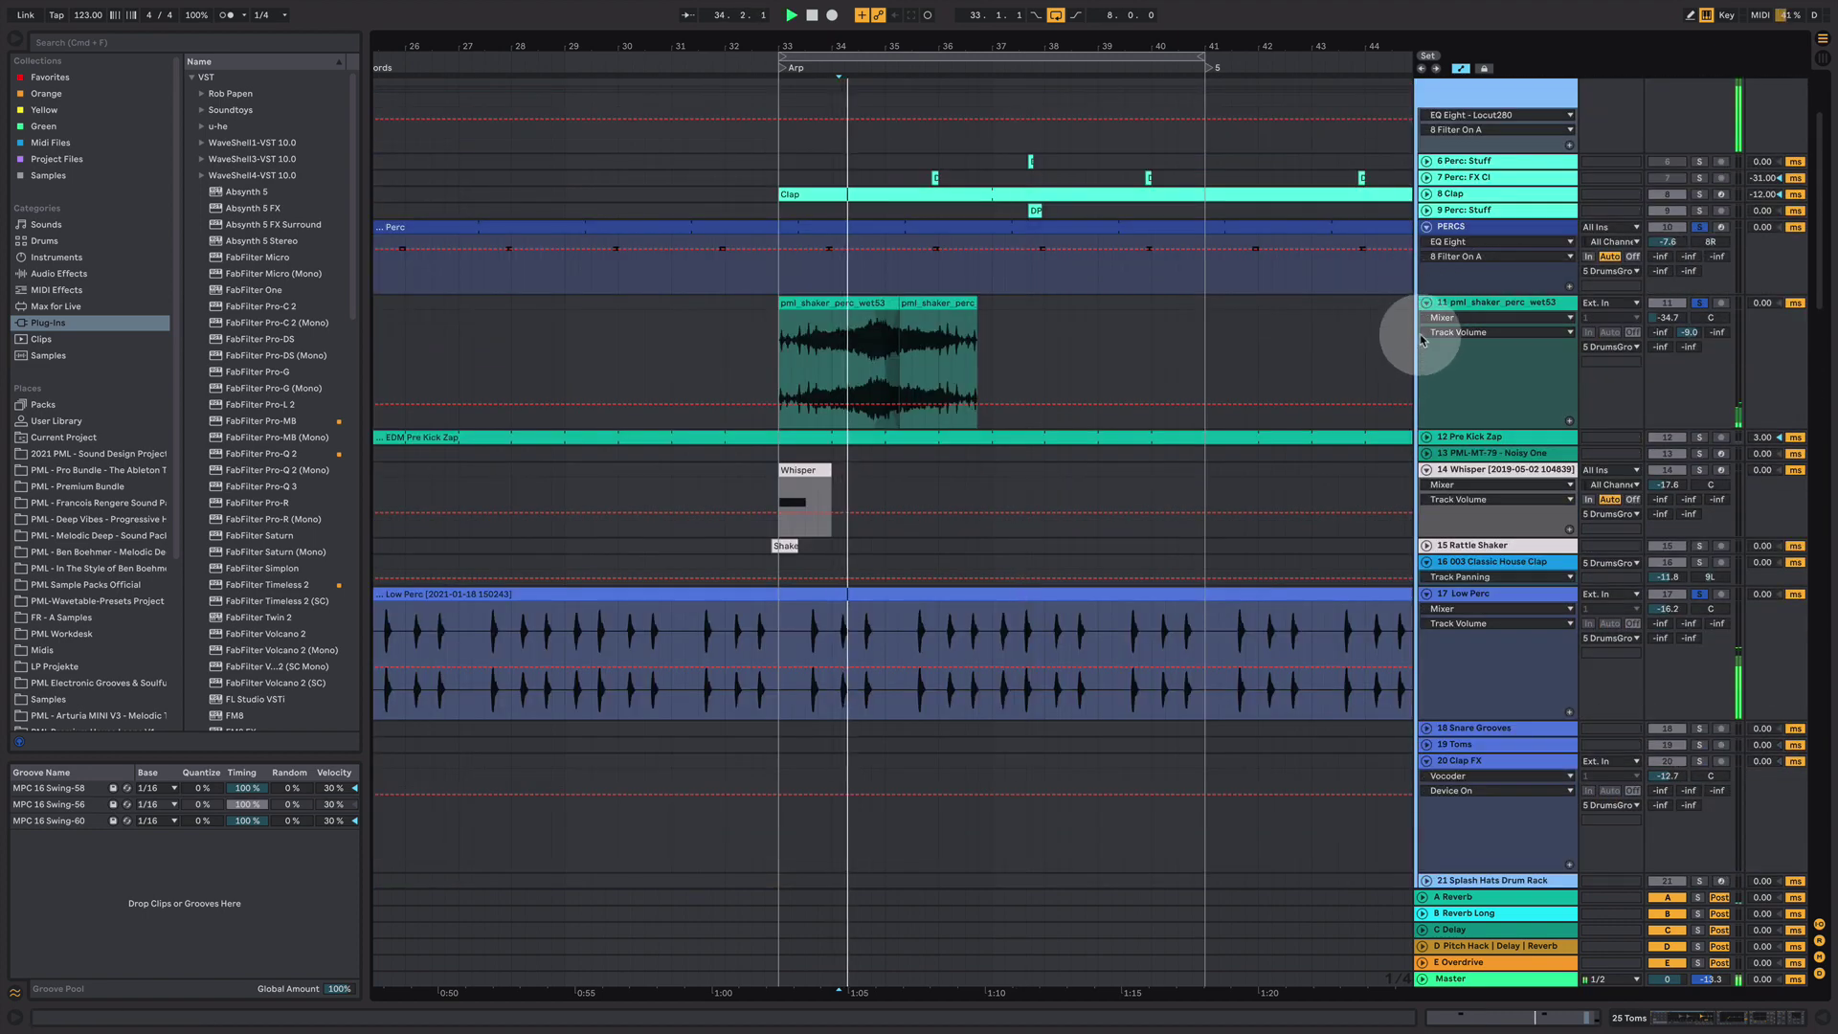
{"action": "left_click", "coordinate": [780, 344]}
{"action": "key", "text": "space"}
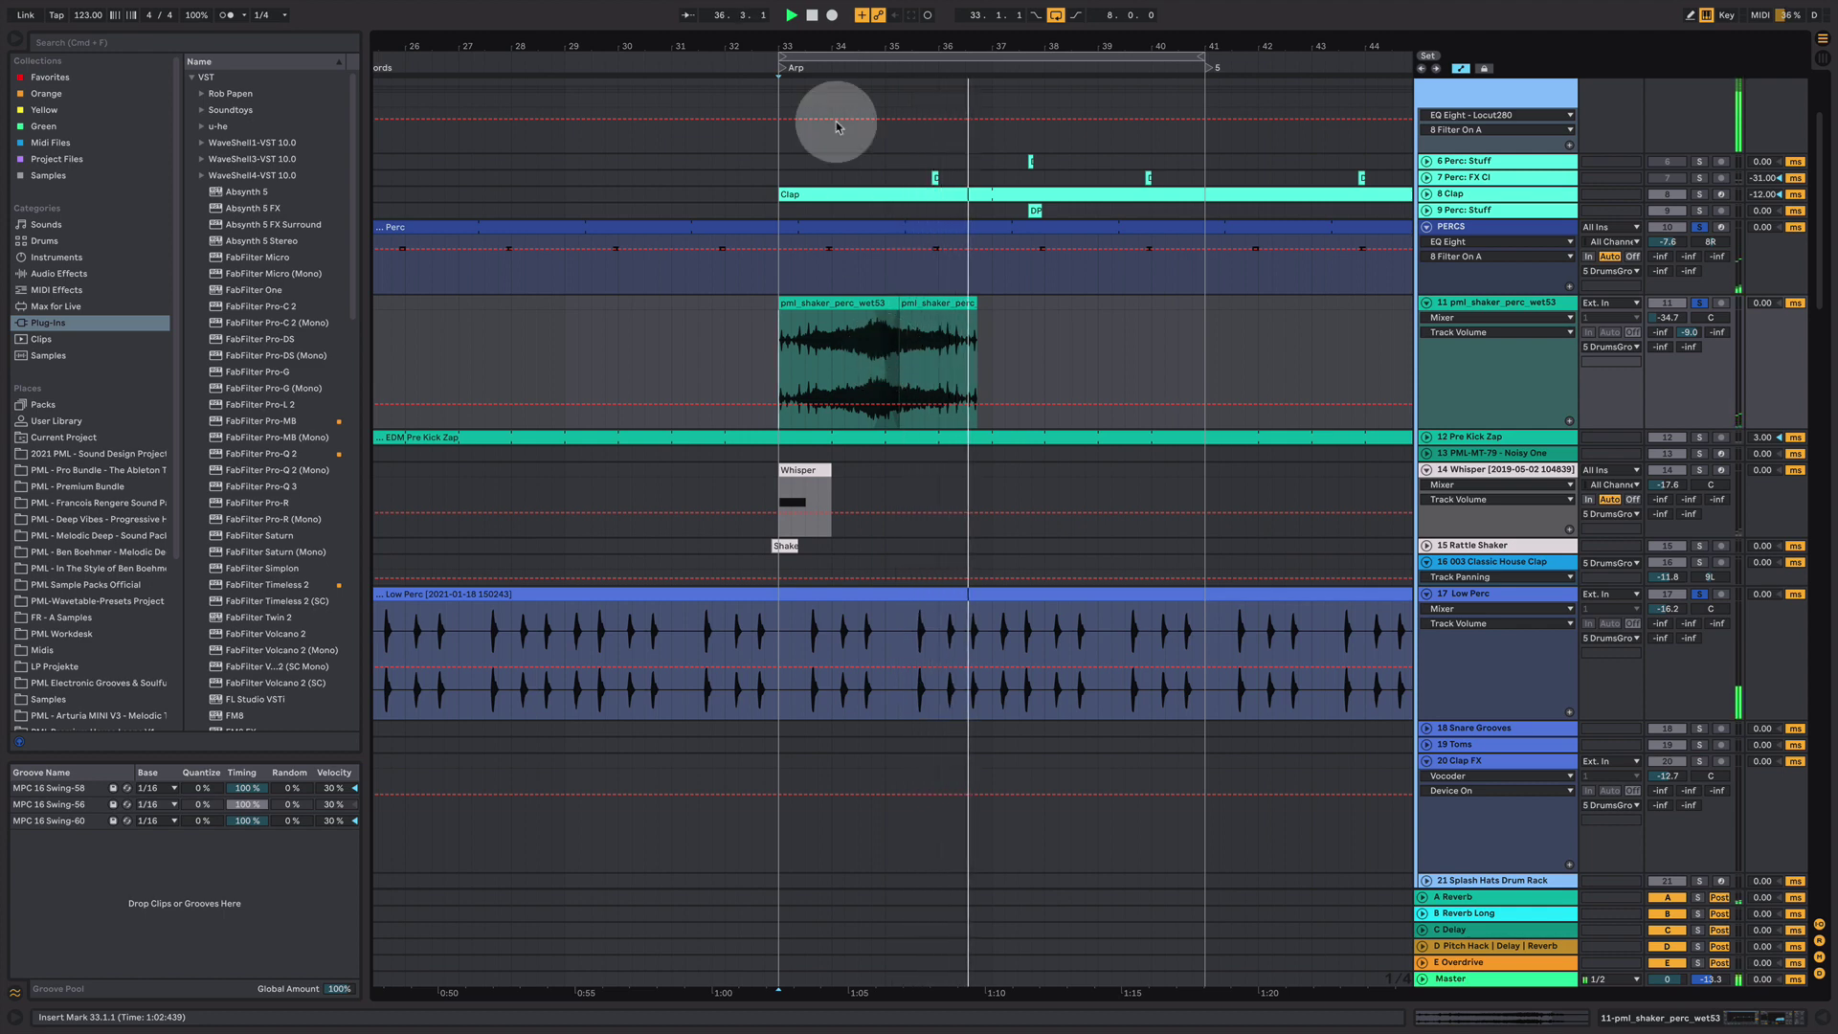
{"action": "left_click_drag", "start_coordinate": [849, 43], "coordinate": [779, 49]}
{"action": "left_click", "coordinate": [780, 522]}
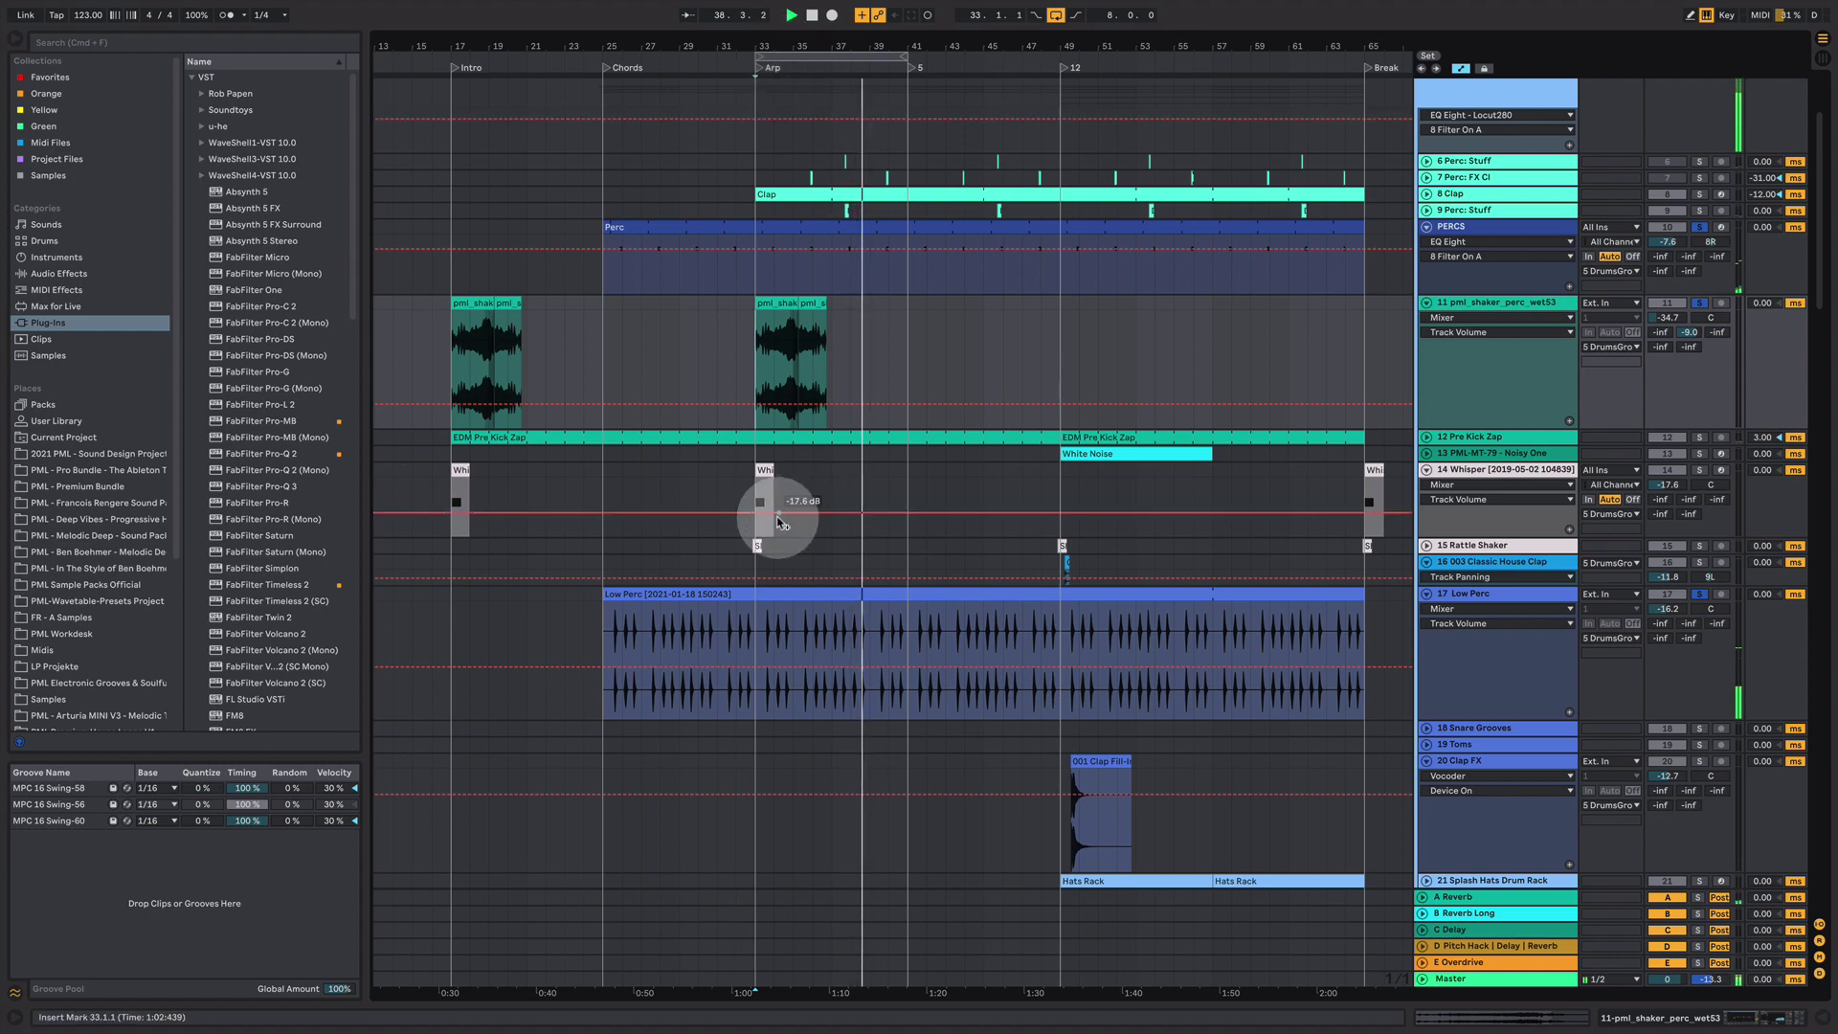
- Stop playback and inspect the device chains of the 25 Toms and 26 fx tracks, showing the Perc sampler's controls
{"action": "scroll", "coordinate": [802, 607], "scroll_direction": "up", "scroll_amount": 3}
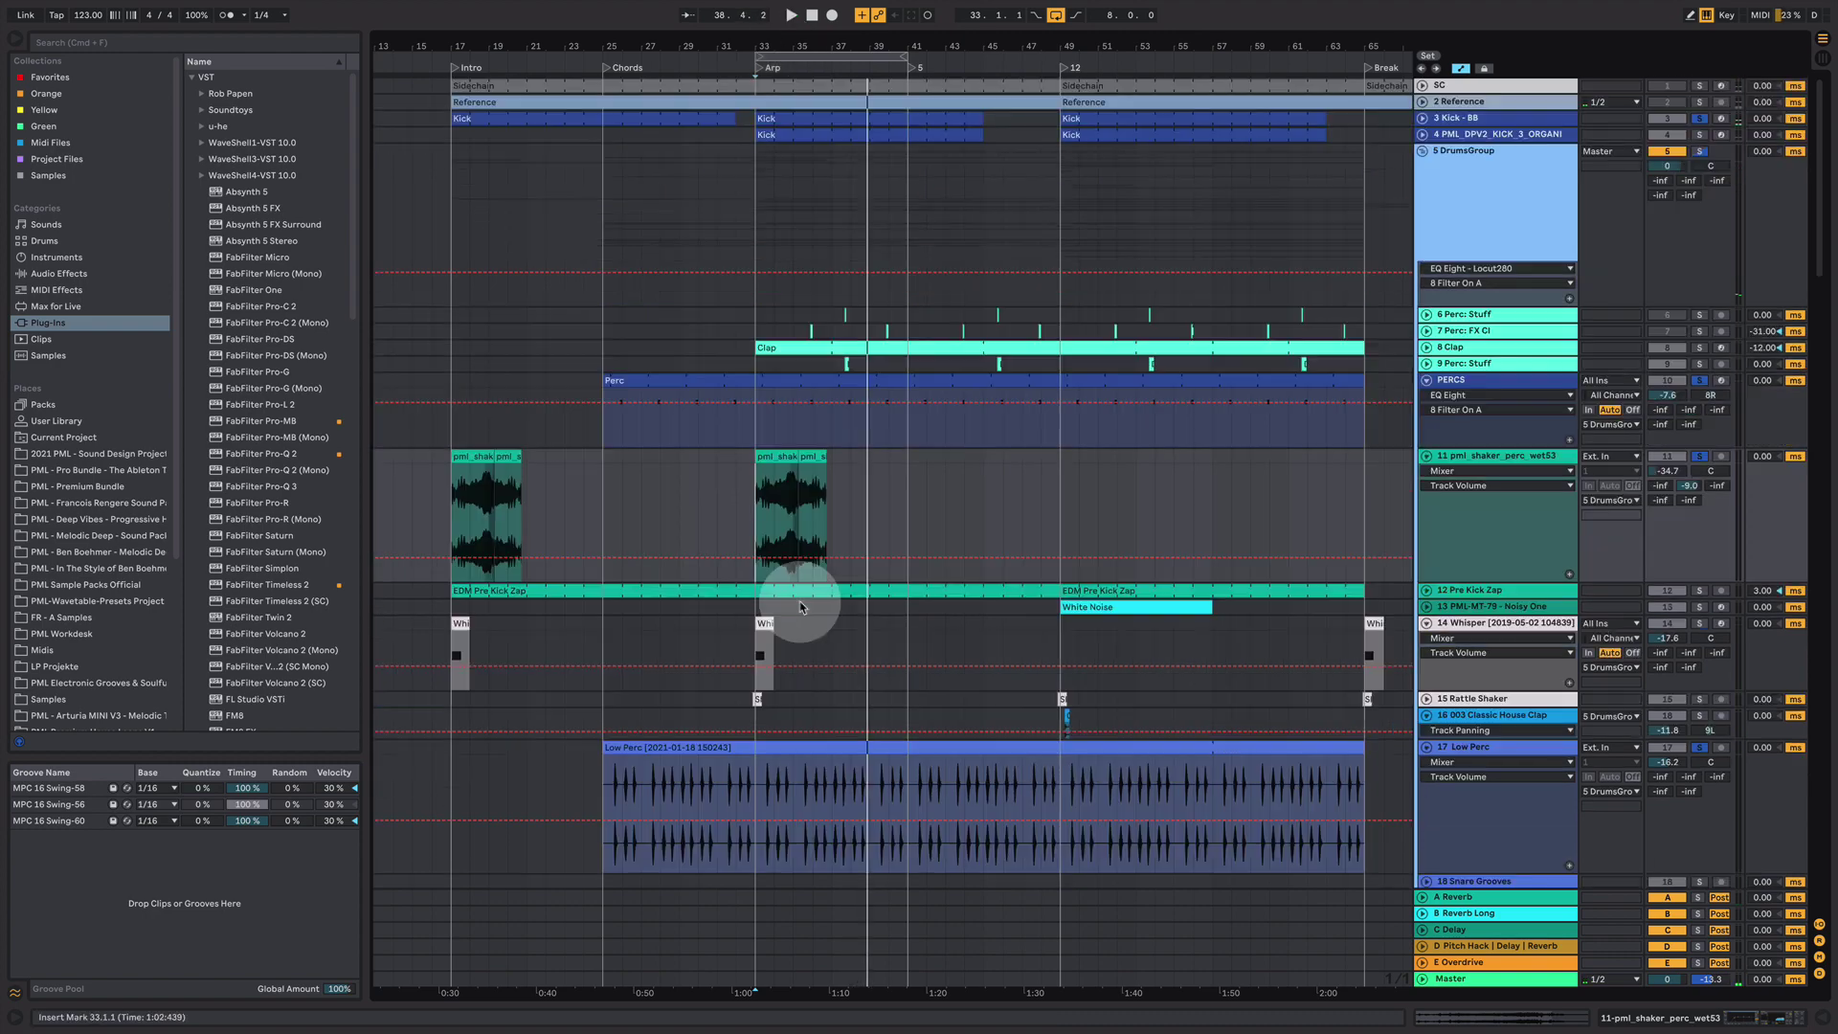
{"action": "scroll", "coordinate": [800, 605], "scroll_direction": "down", "scroll_amount": 15}
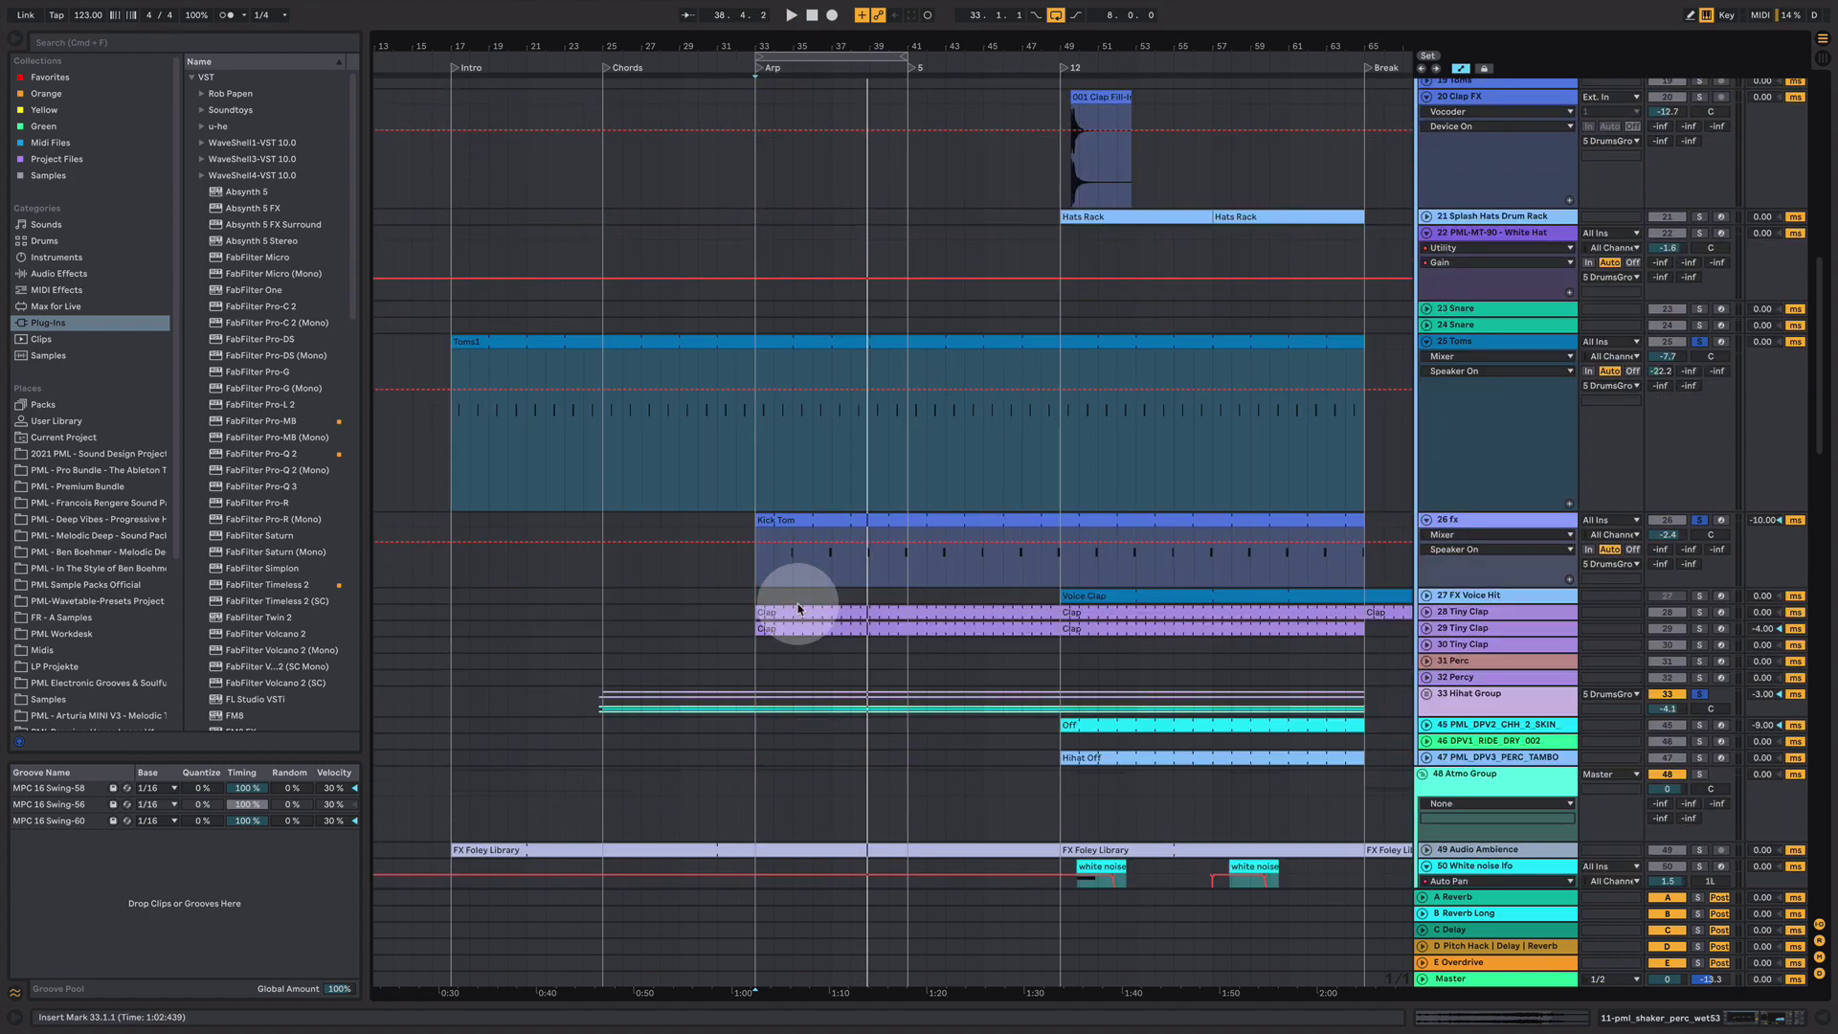
{"action": "double_click", "coordinate": [1486, 345]}
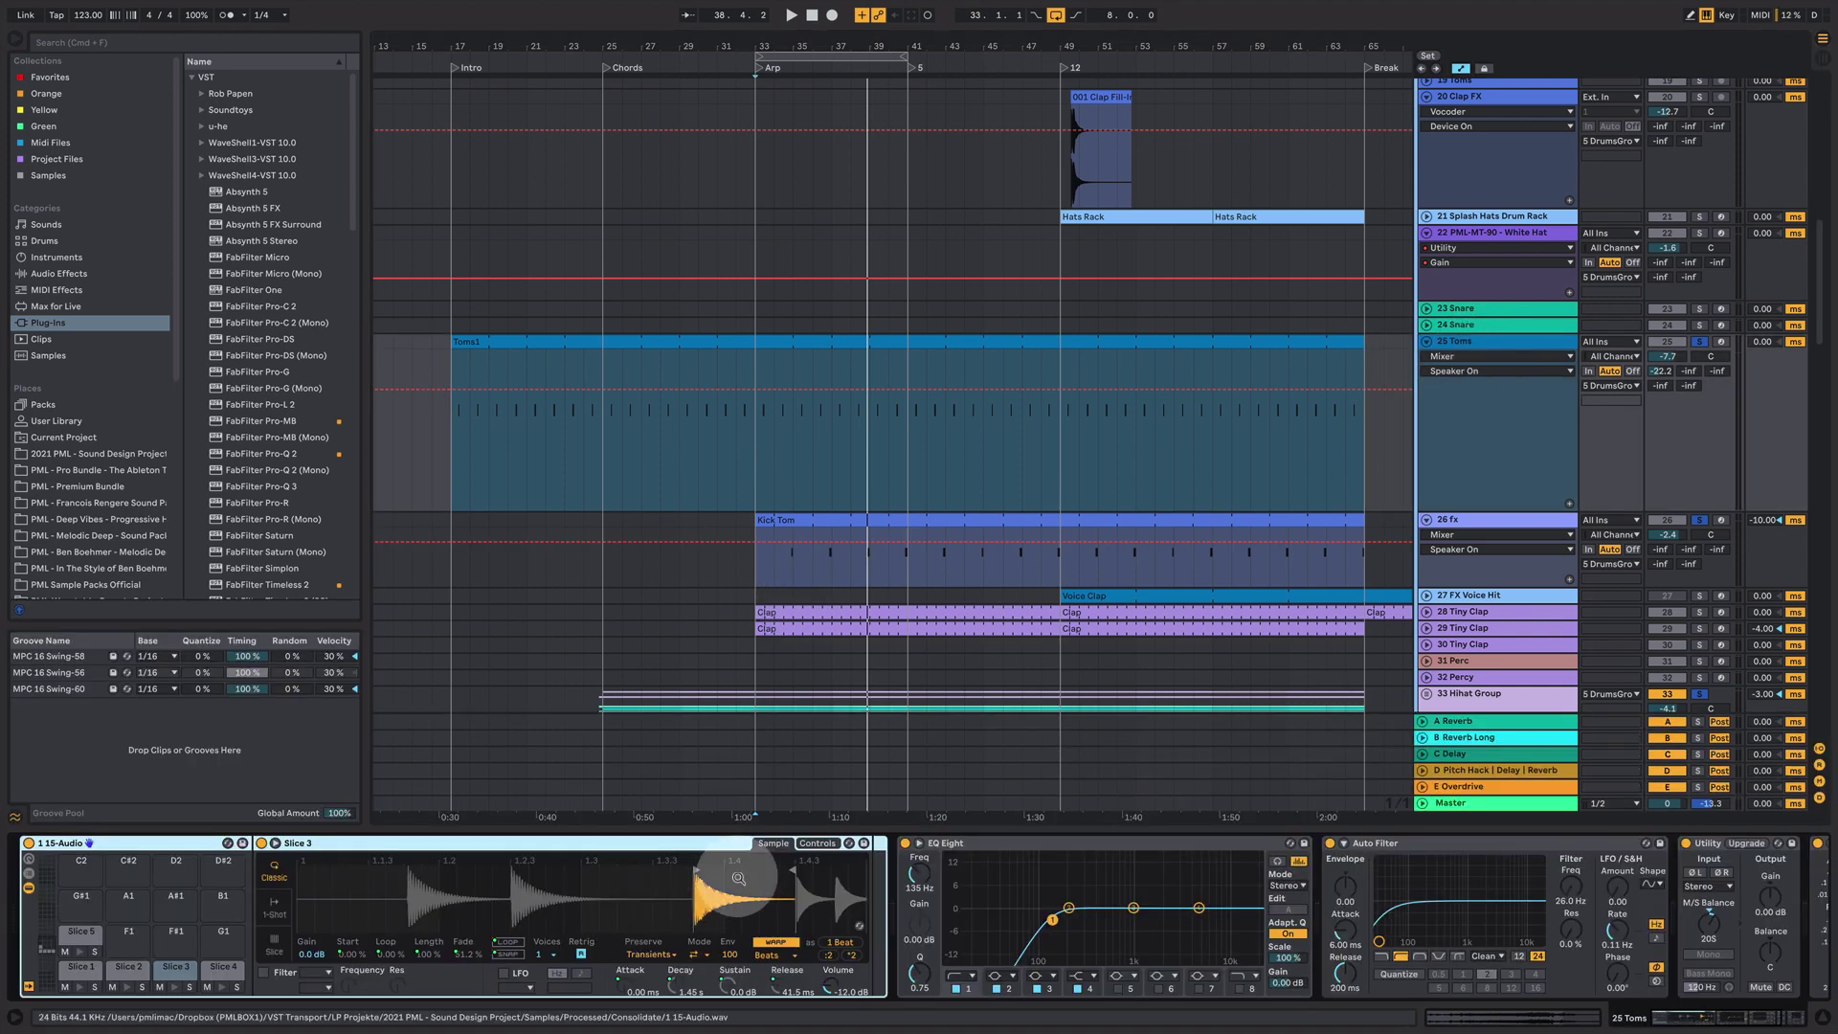
{"action": "left_click", "coordinate": [1505, 522]}
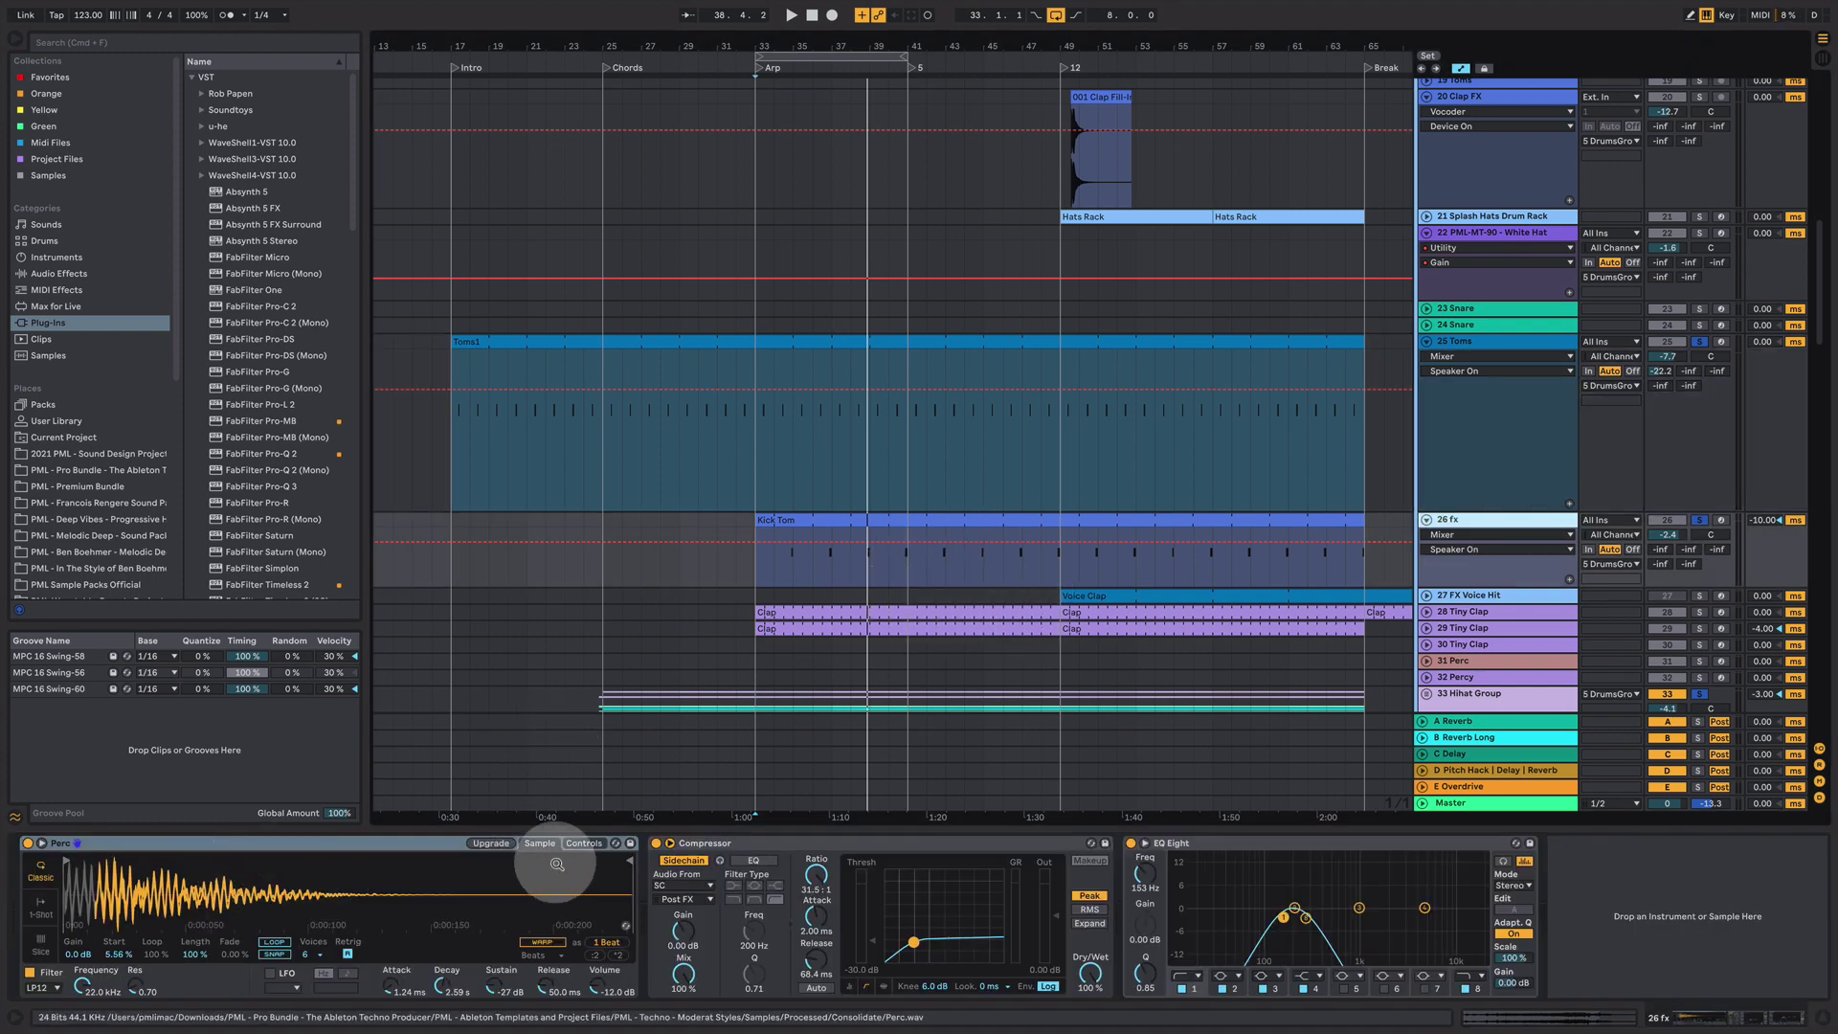
{"action": "left_click", "coordinate": [586, 843]}
{"action": "left_click", "coordinate": [543, 988]}
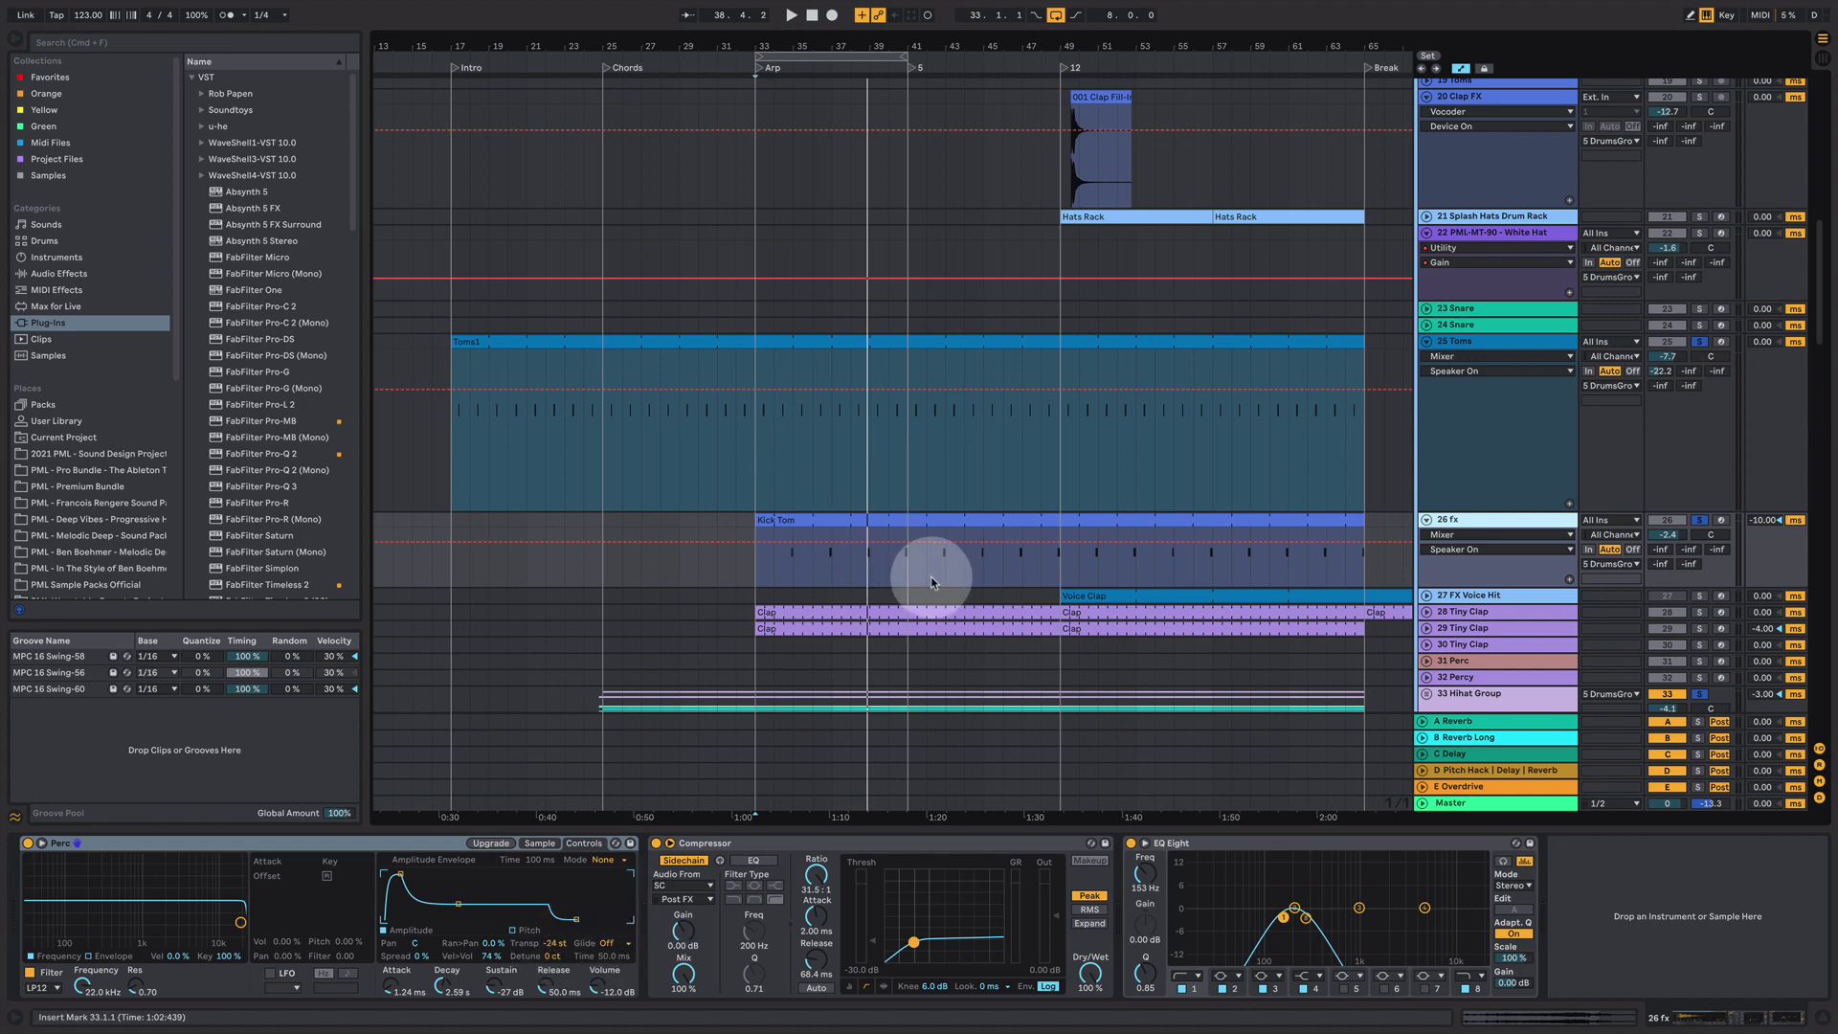
- Solo only the 26 fx track and play its Kick Tom part from 38.4.1
{"action": "left_click", "coordinate": [866, 572]}
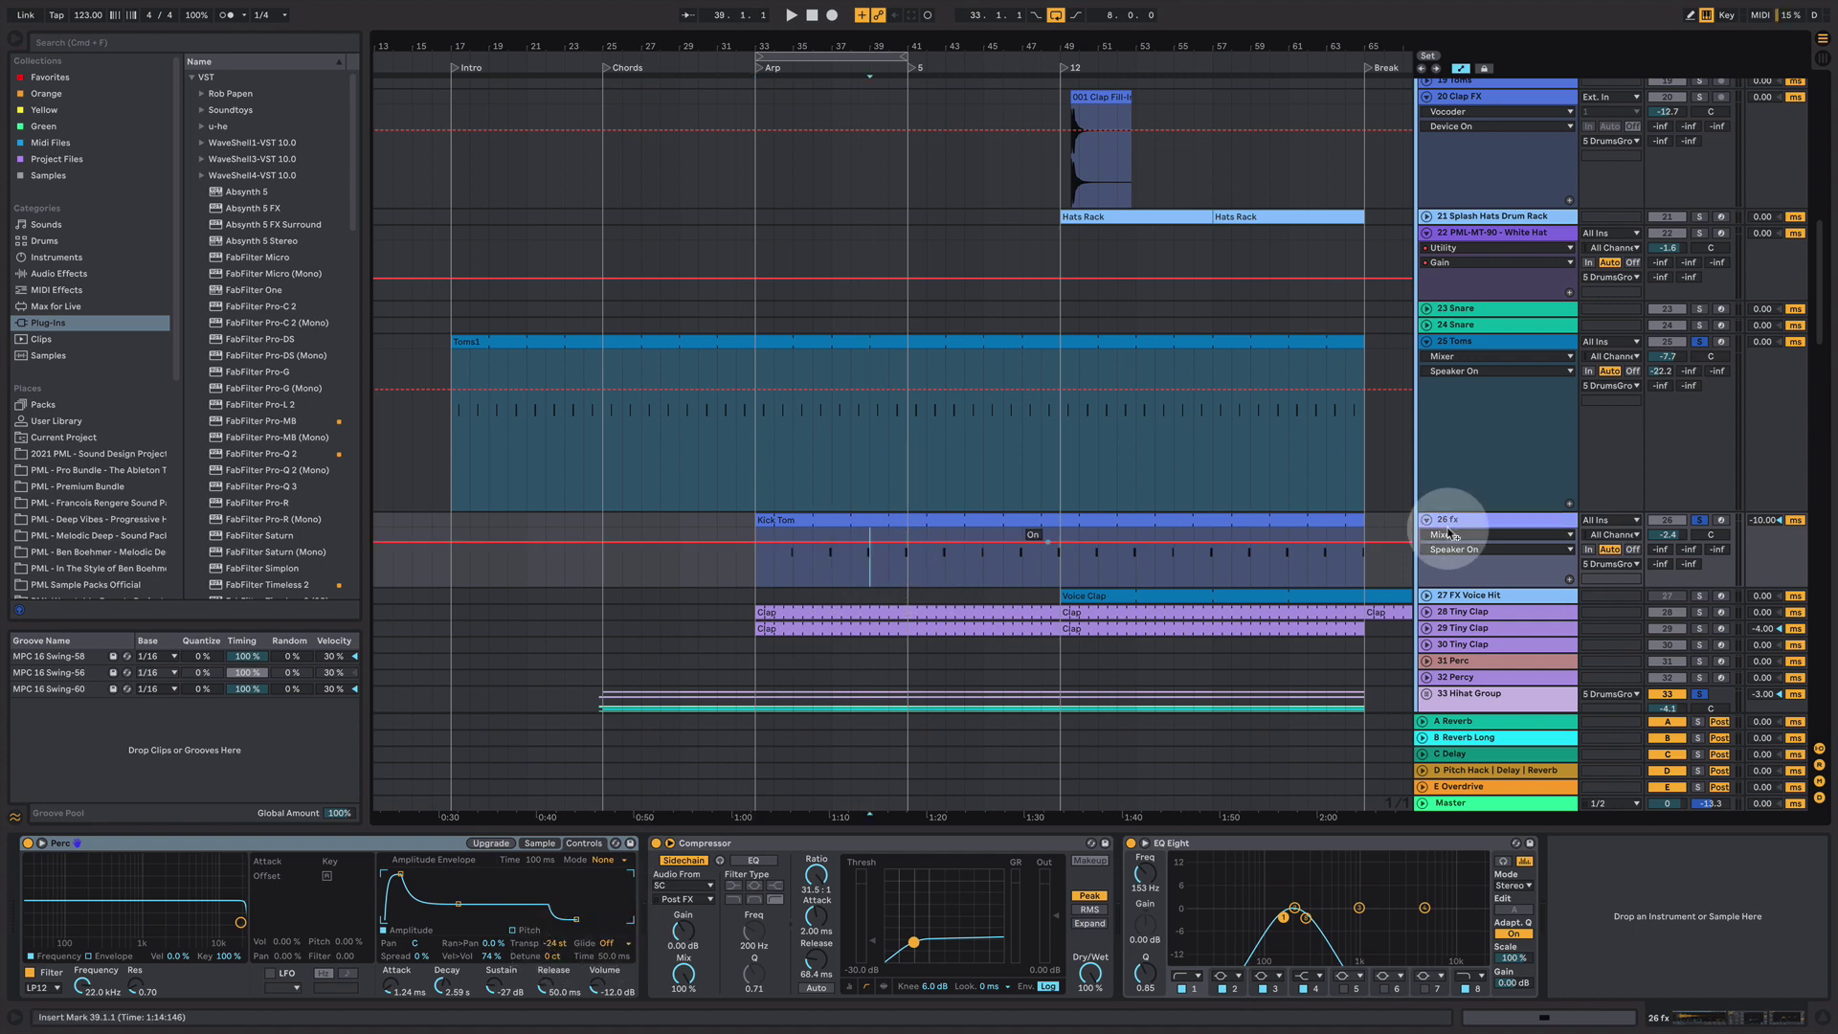
{"action": "left_click", "coordinate": [1699, 527]}
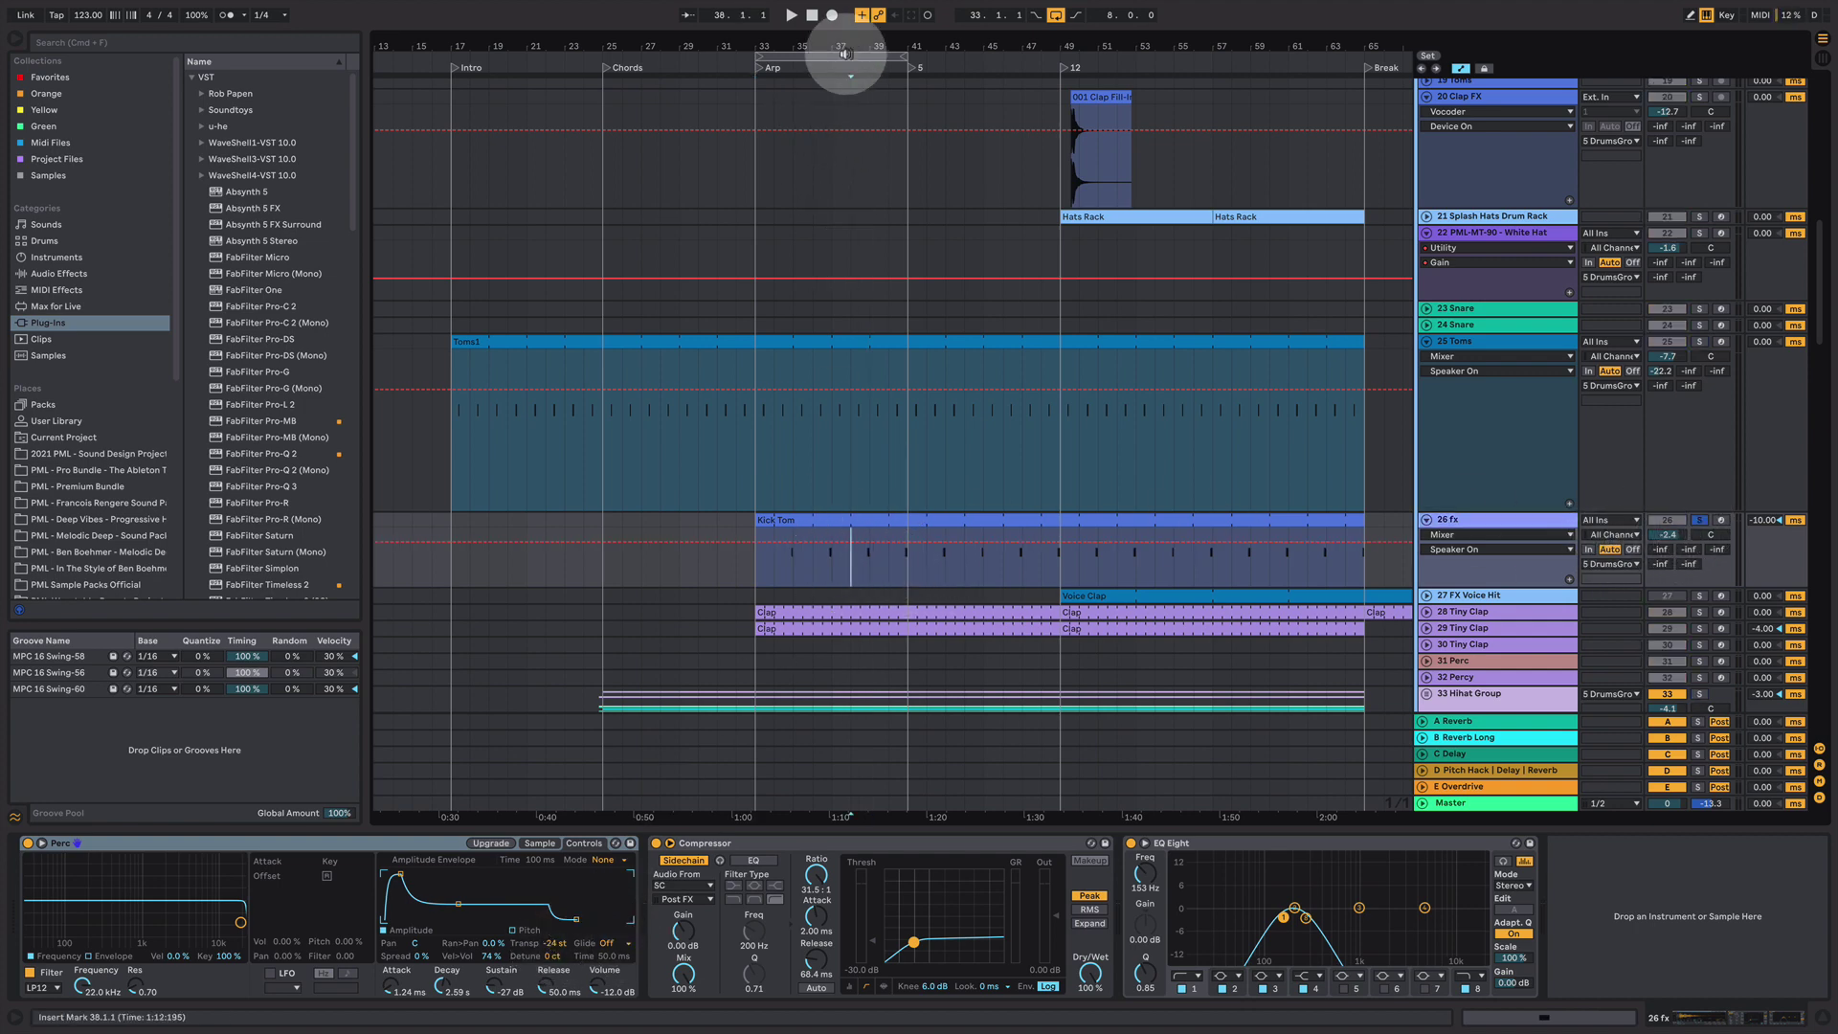
{"action": "left_click_drag", "start_coordinate": [820, 49], "coordinate": [943, 558]}
{"action": "key", "text": "space"}
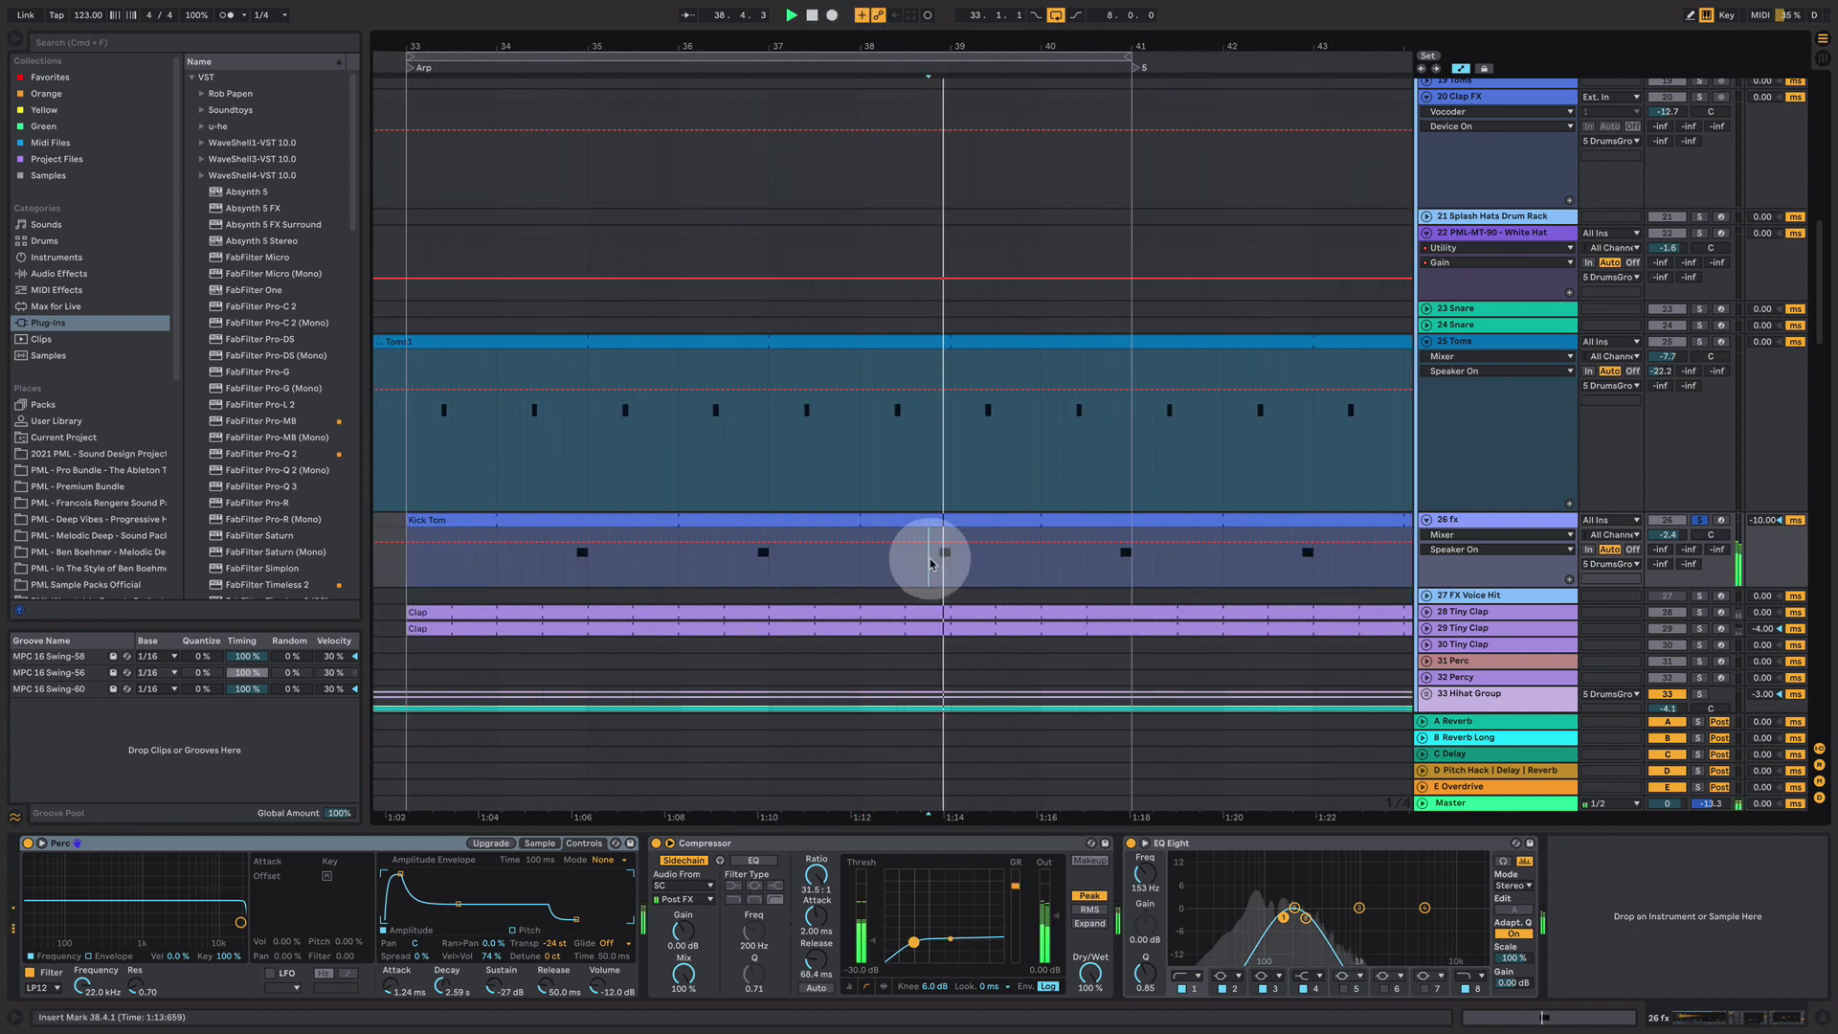
- Audition 26 fx with the Perc sampler's Transpose at 0 st and EQ Eight bypassed, and restore Transpose to -24 st and the EQ
{"action": "left_click", "coordinate": [551, 945]}
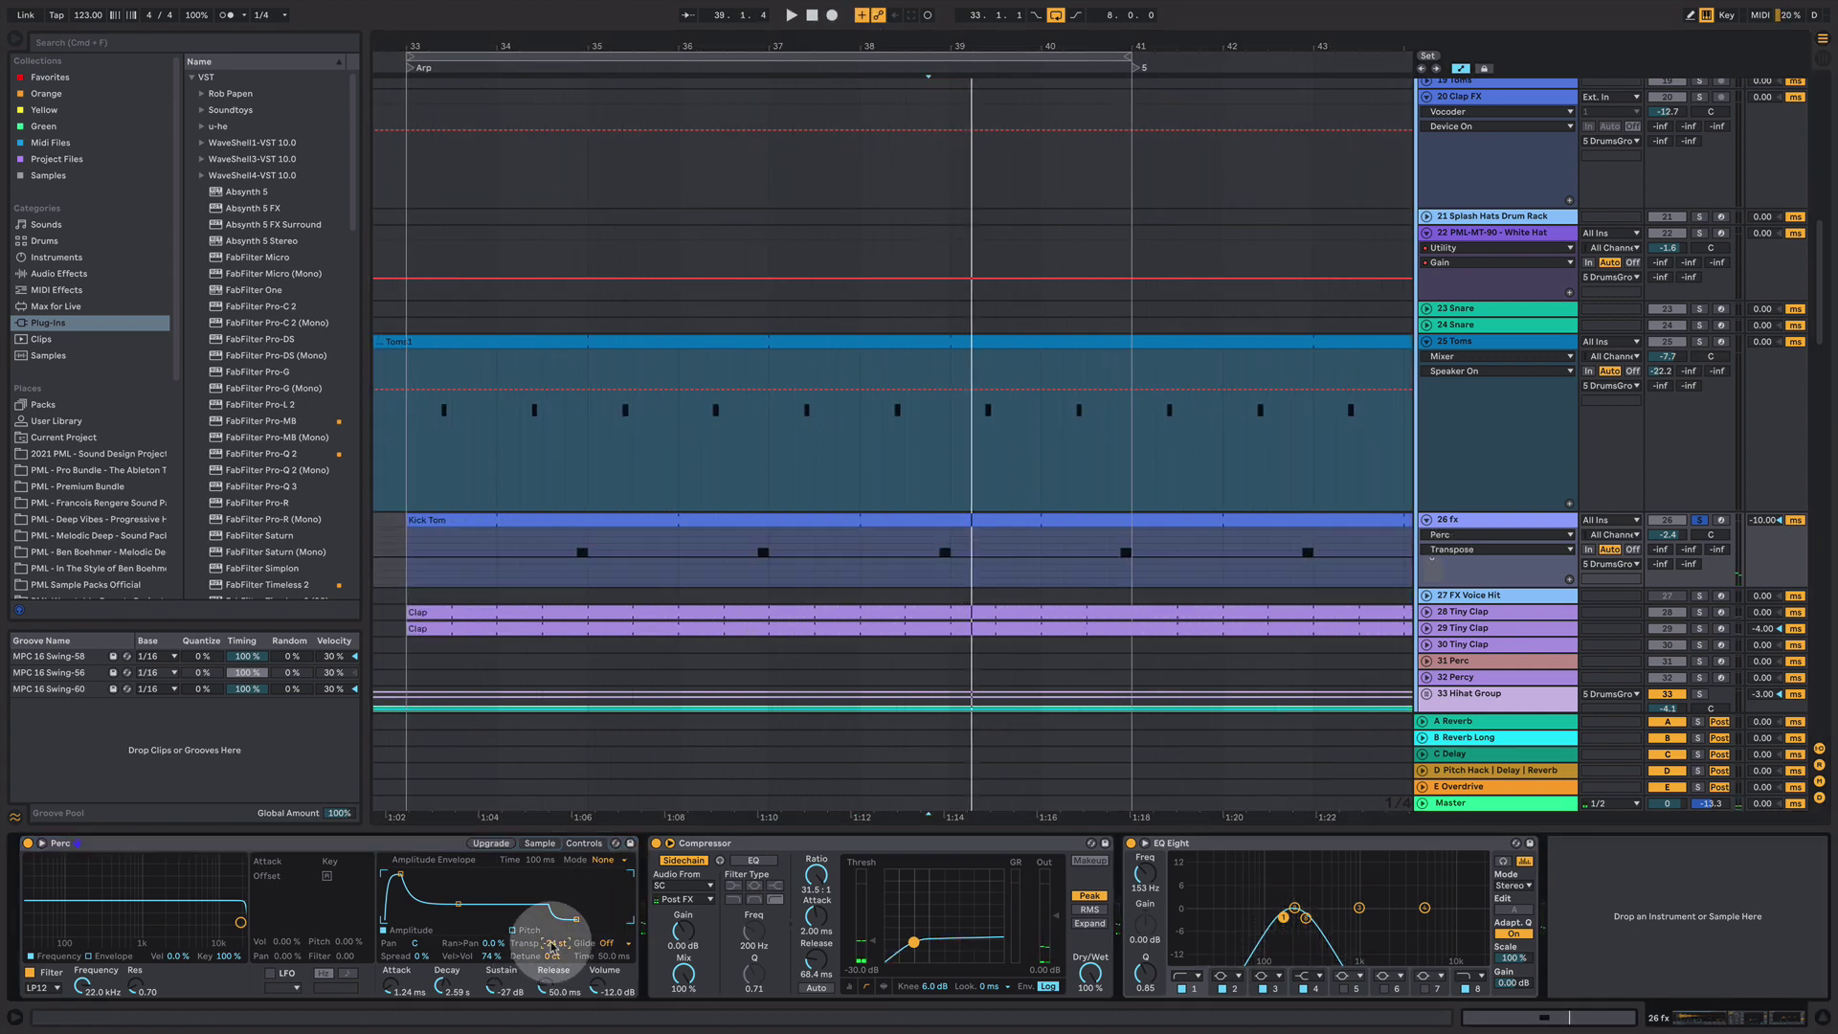
{"action": "left_click", "coordinate": [551, 945]}
{"action": "left_click", "coordinate": [551, 944]}
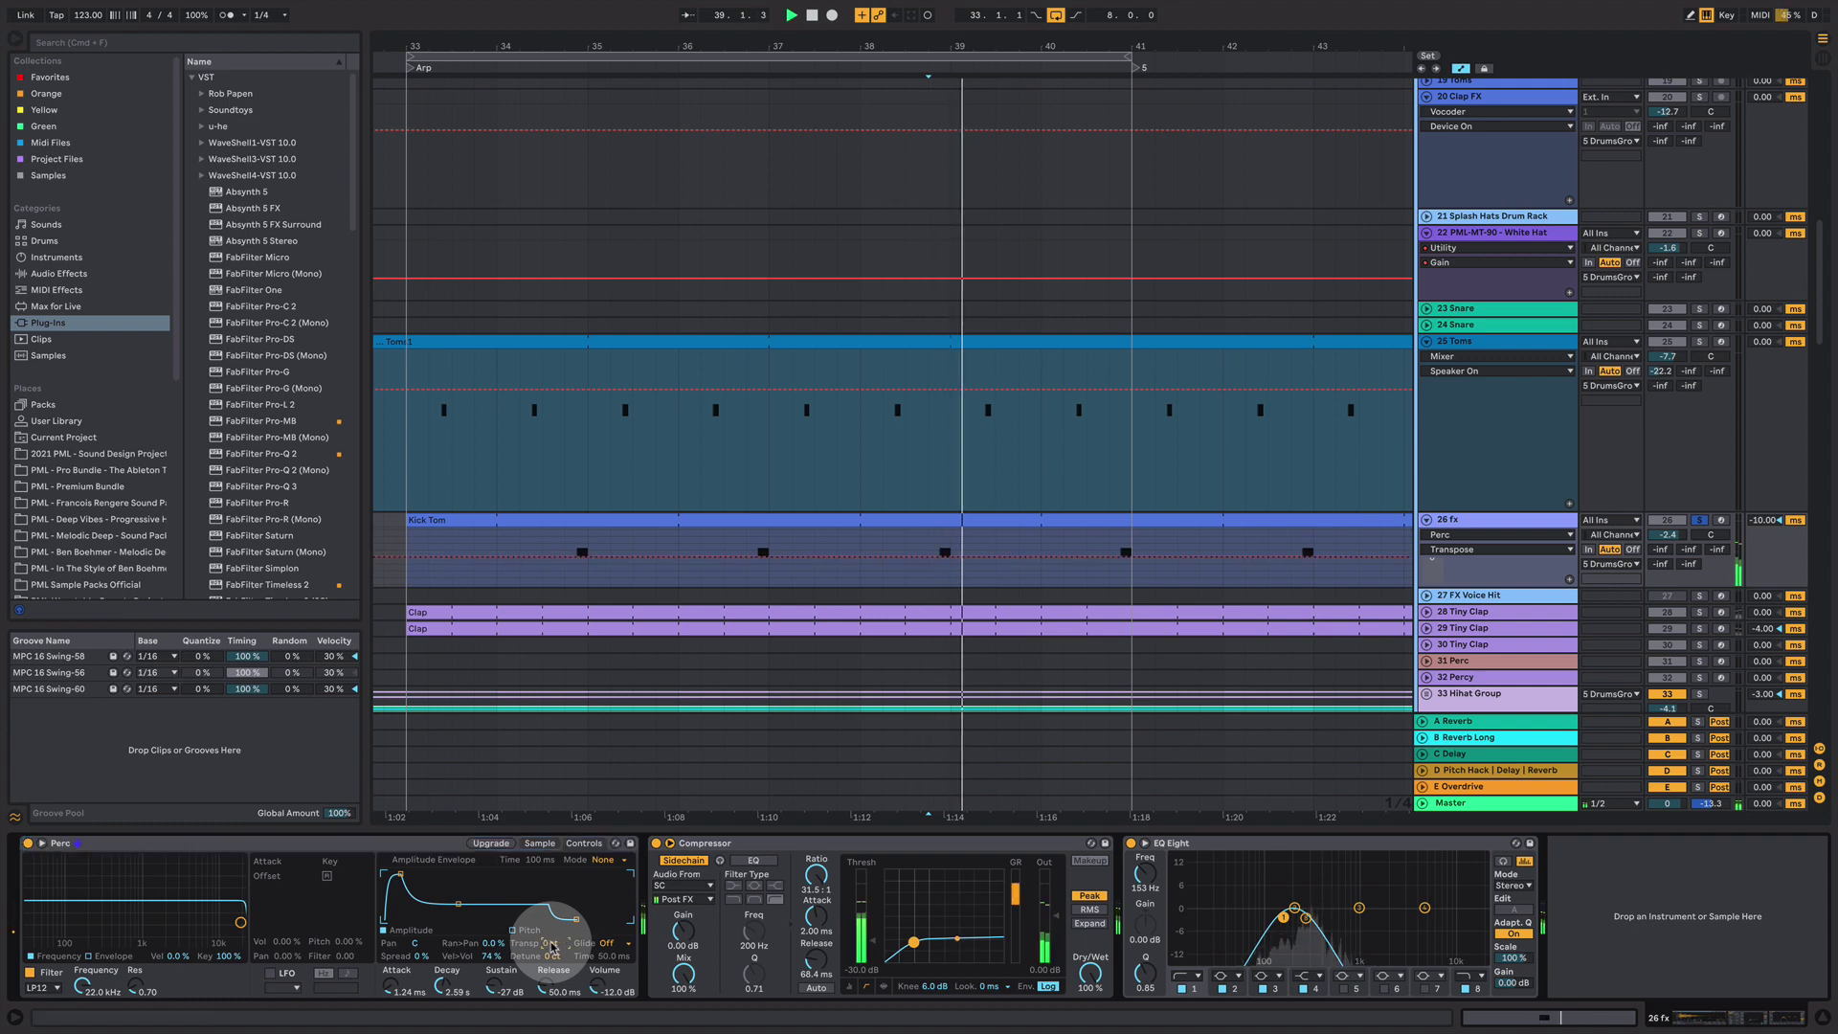
{"action": "key", "text": "space"}
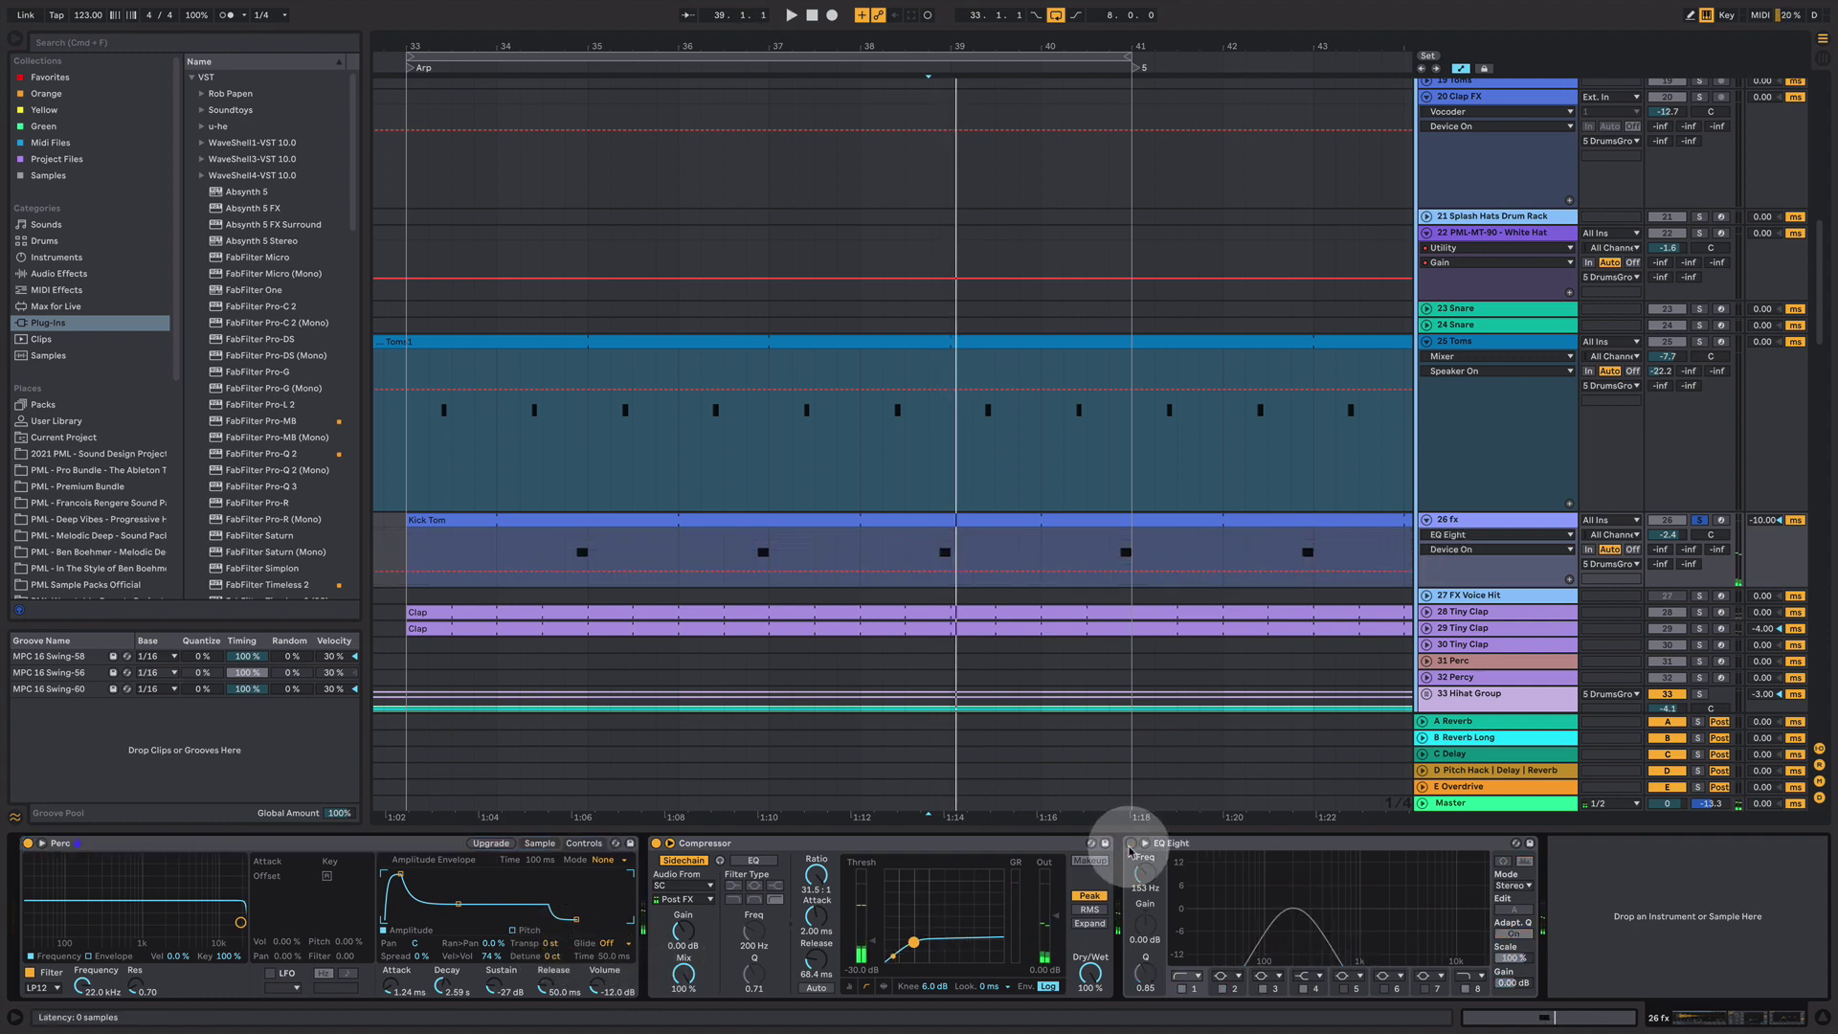
{"action": "key", "text": "space"}
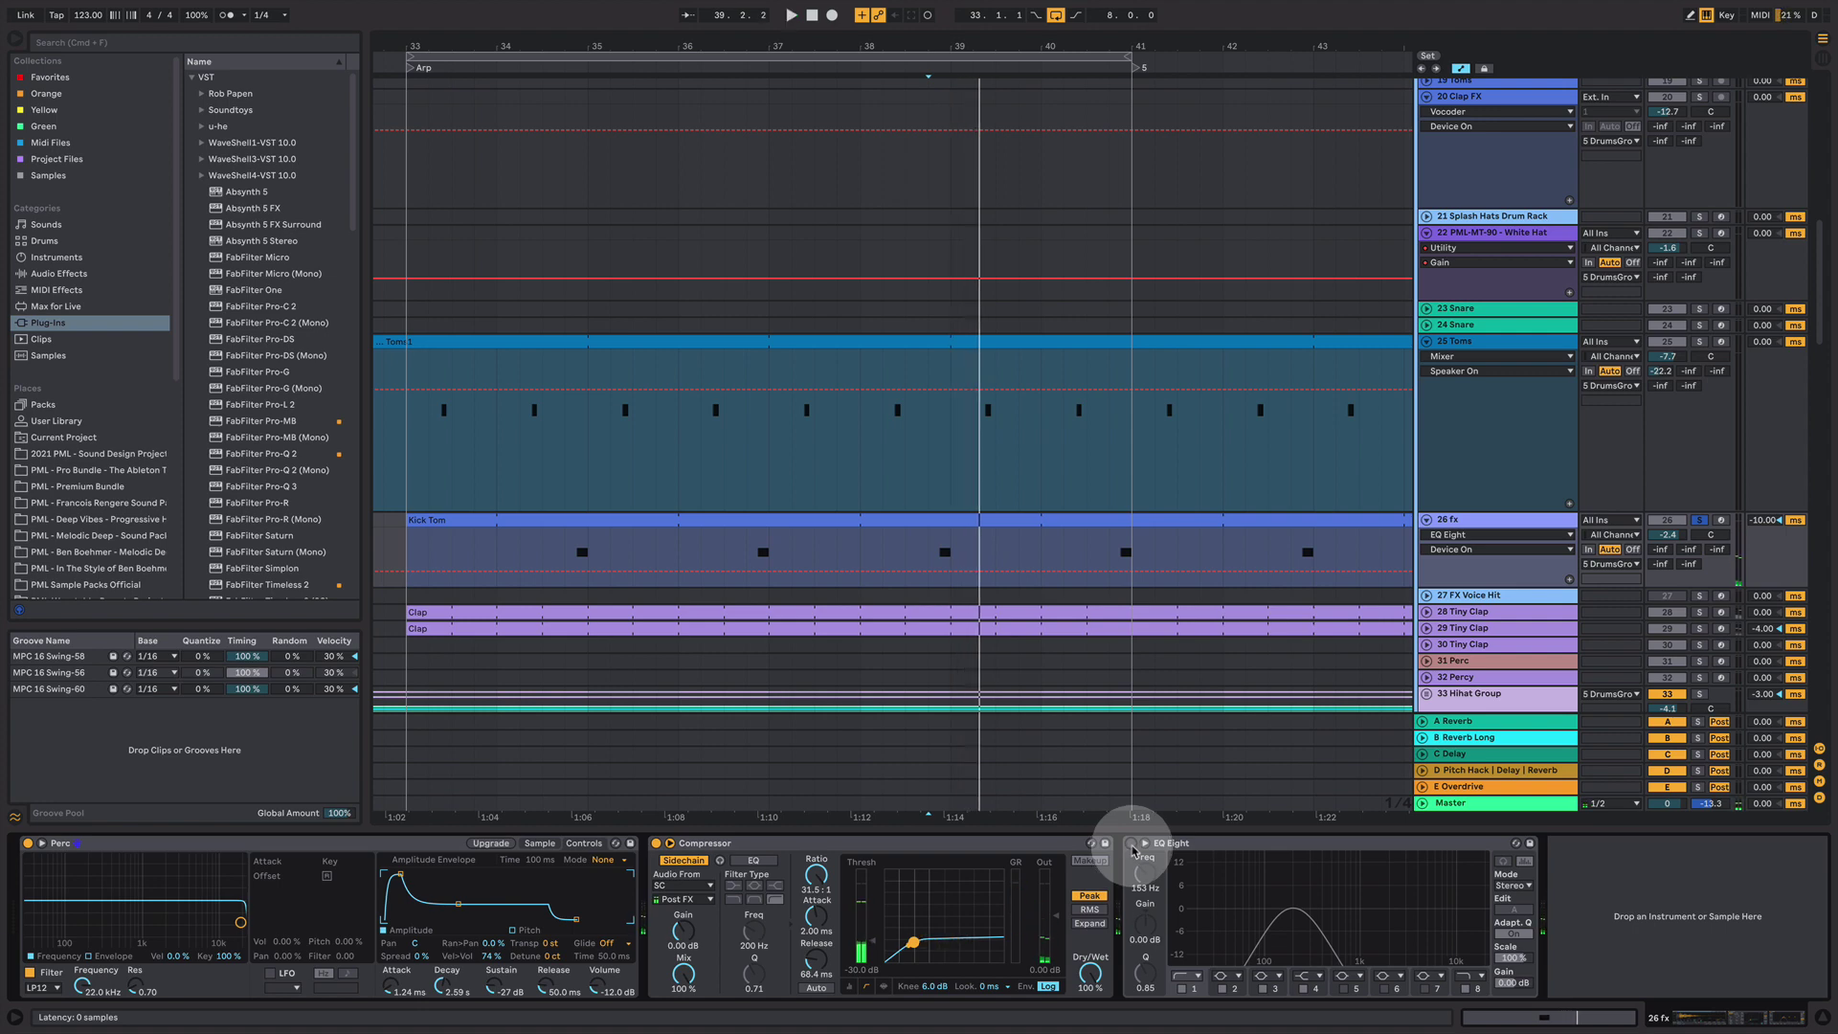
{"action": "key", "text": "space"}
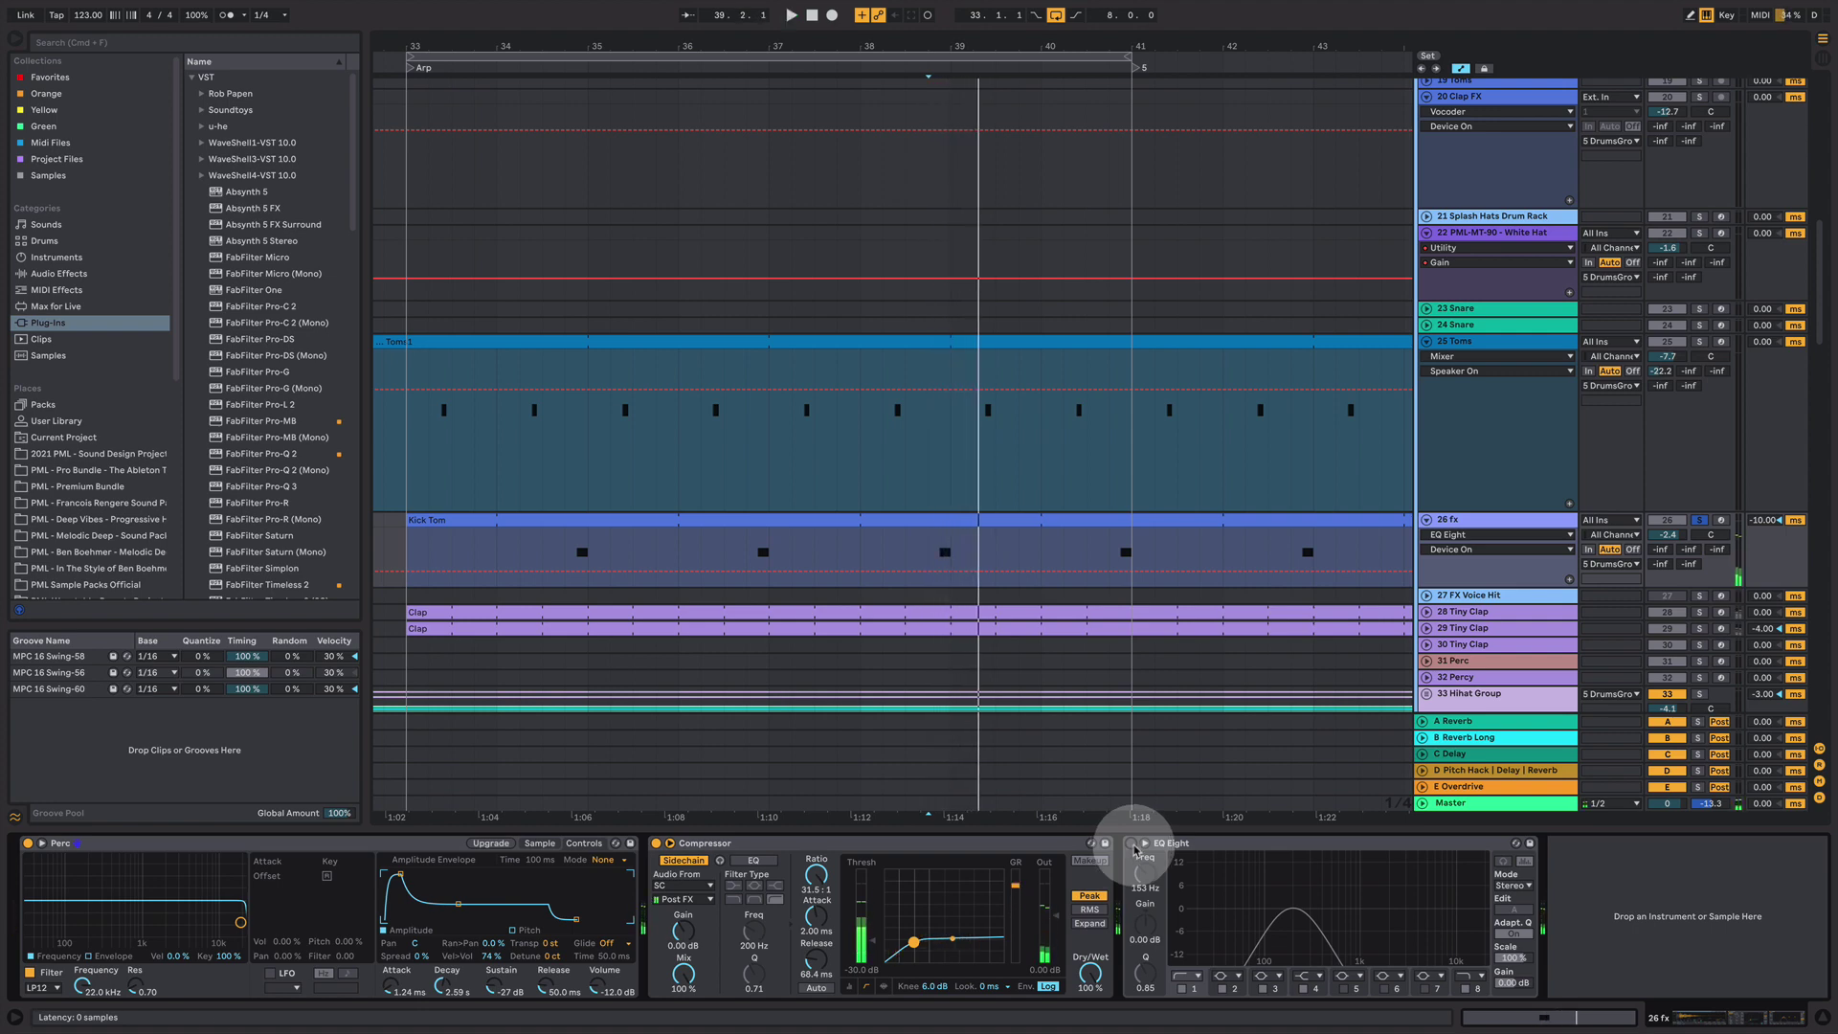
{"action": "left_click", "coordinate": [1131, 844]}
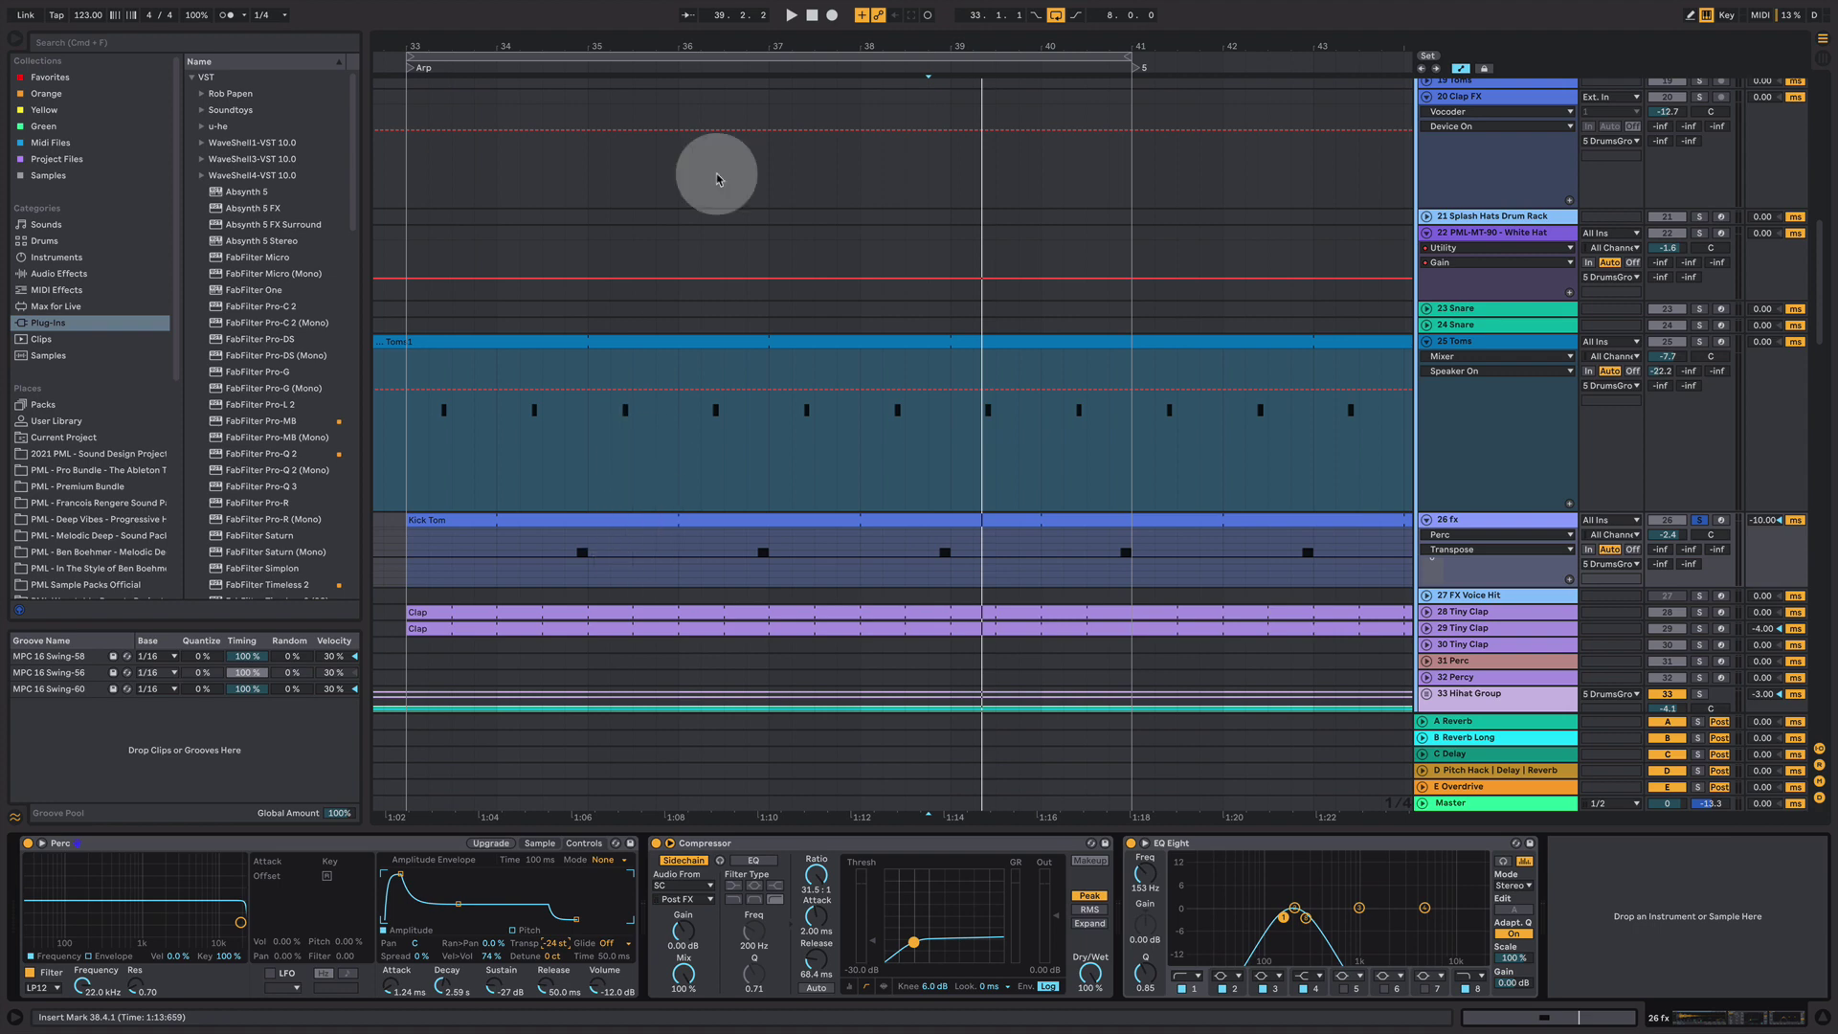
- Turn off the solo on the 26 fx track and play the full mix from bar 33
{"action": "left_click_drag", "start_coordinate": [906, 46], "coordinate": [909, 21]}
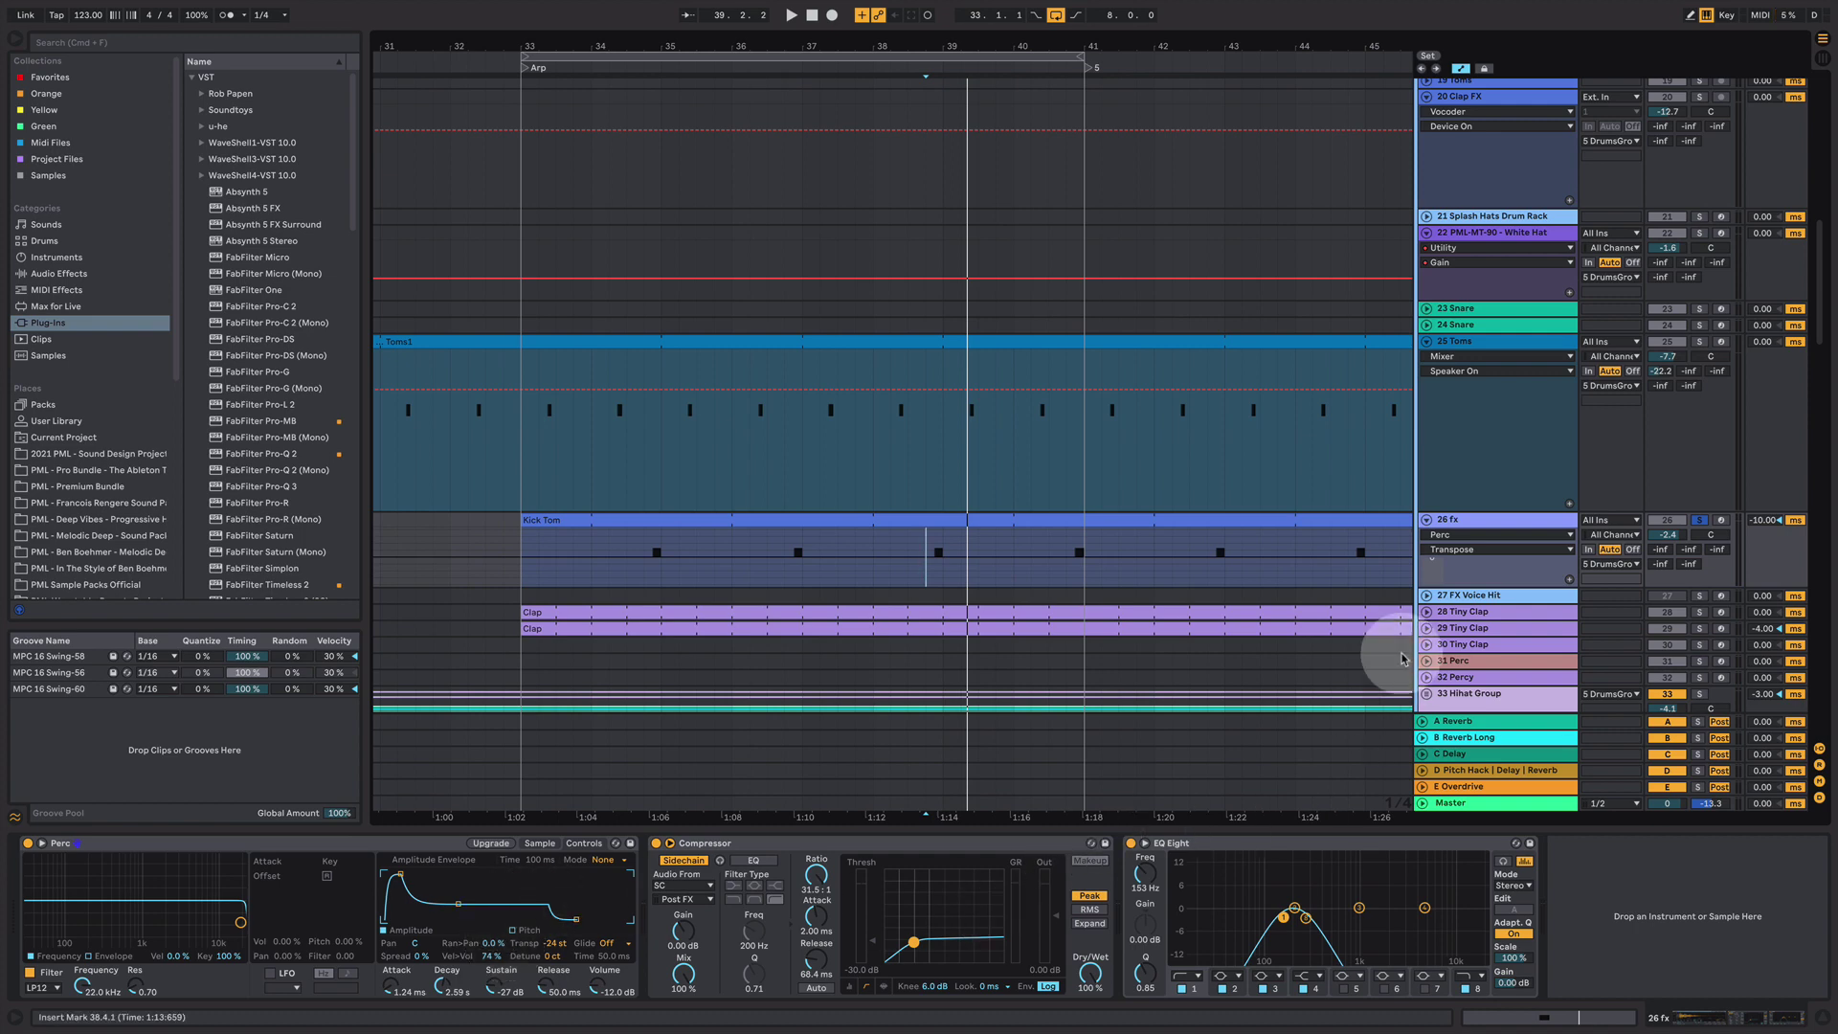
{"action": "left_click", "coordinate": [1700, 520]}
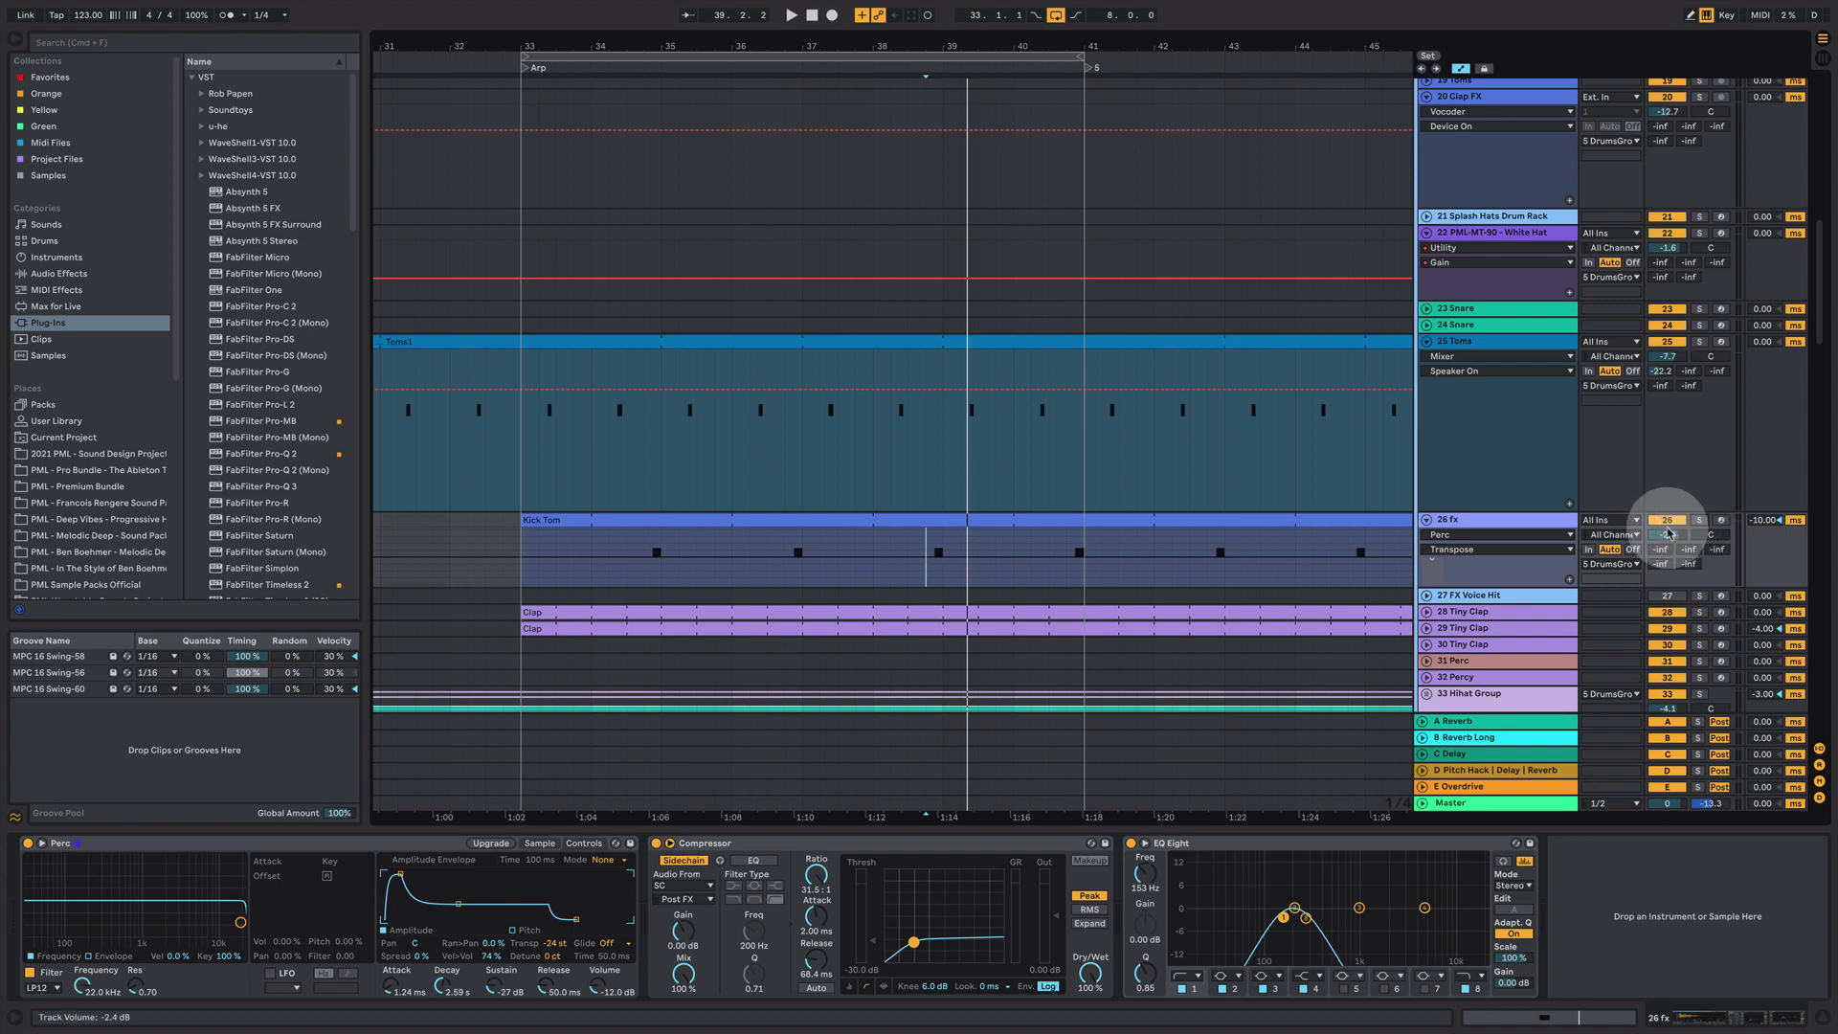
{"action": "key", "text": "space"}
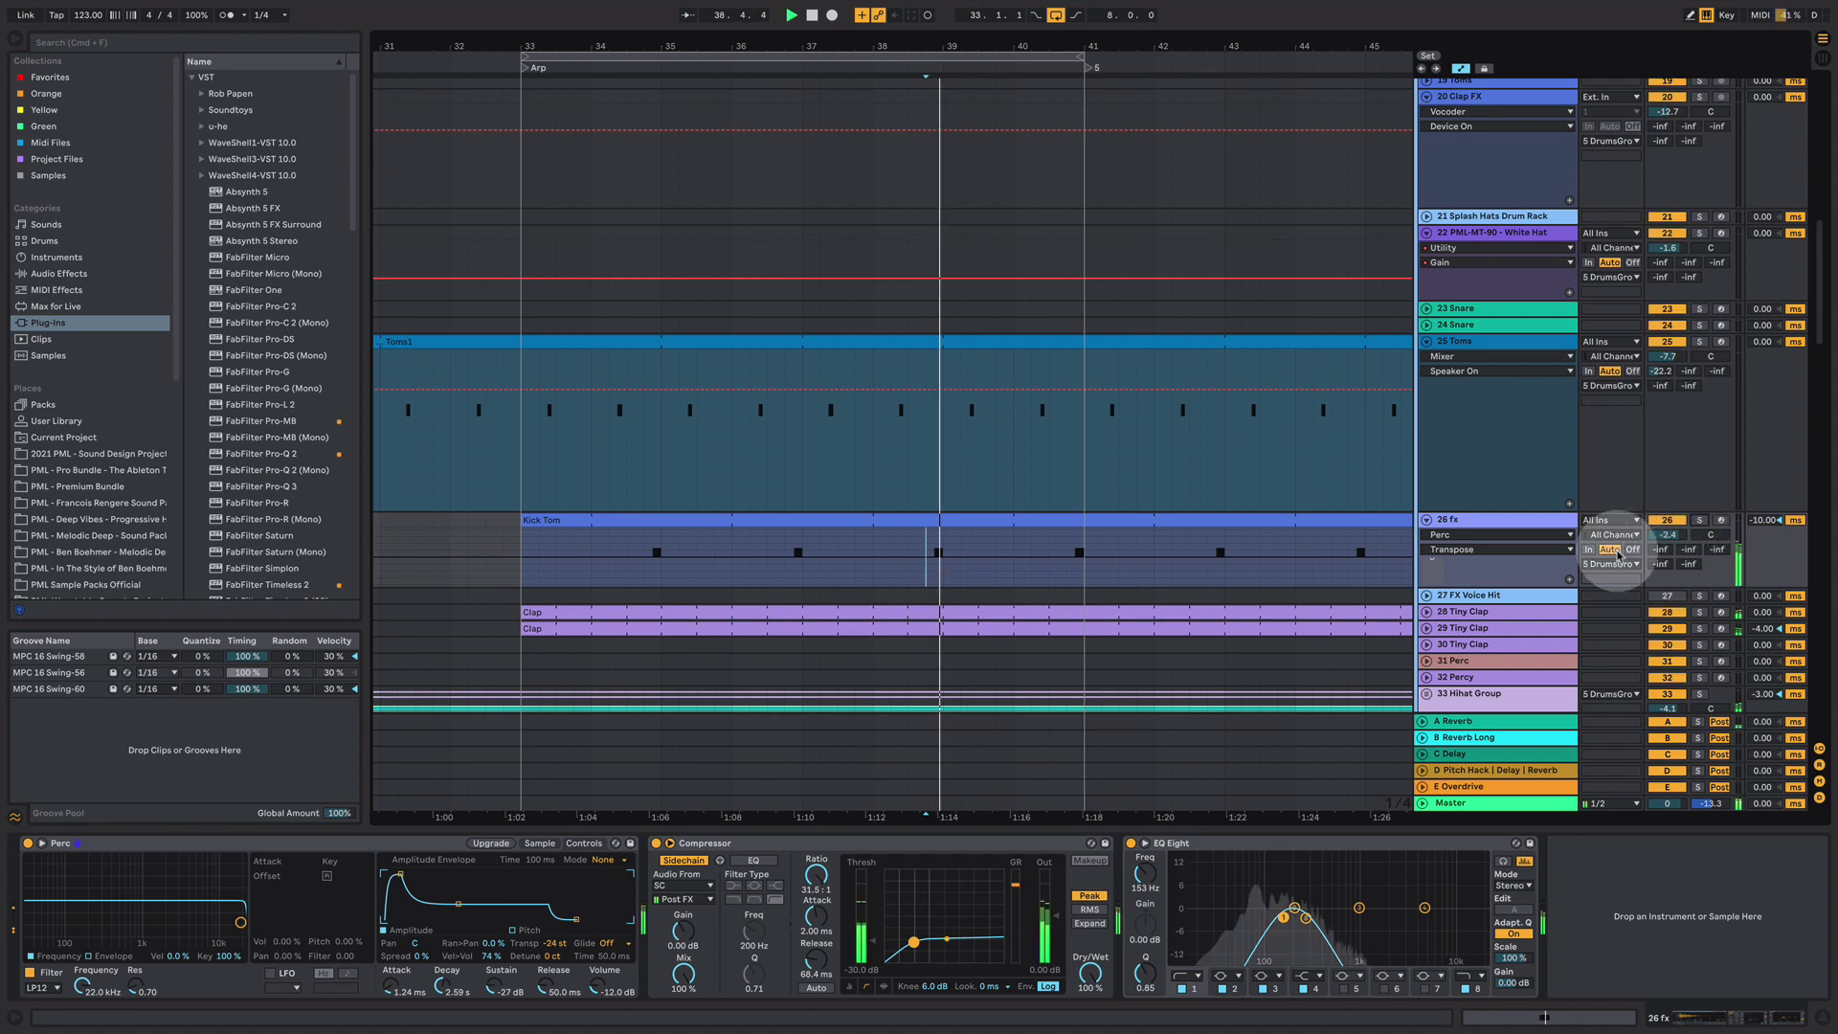
{"action": "left_click", "coordinate": [523, 465]}
{"action": "key", "text": "space"}
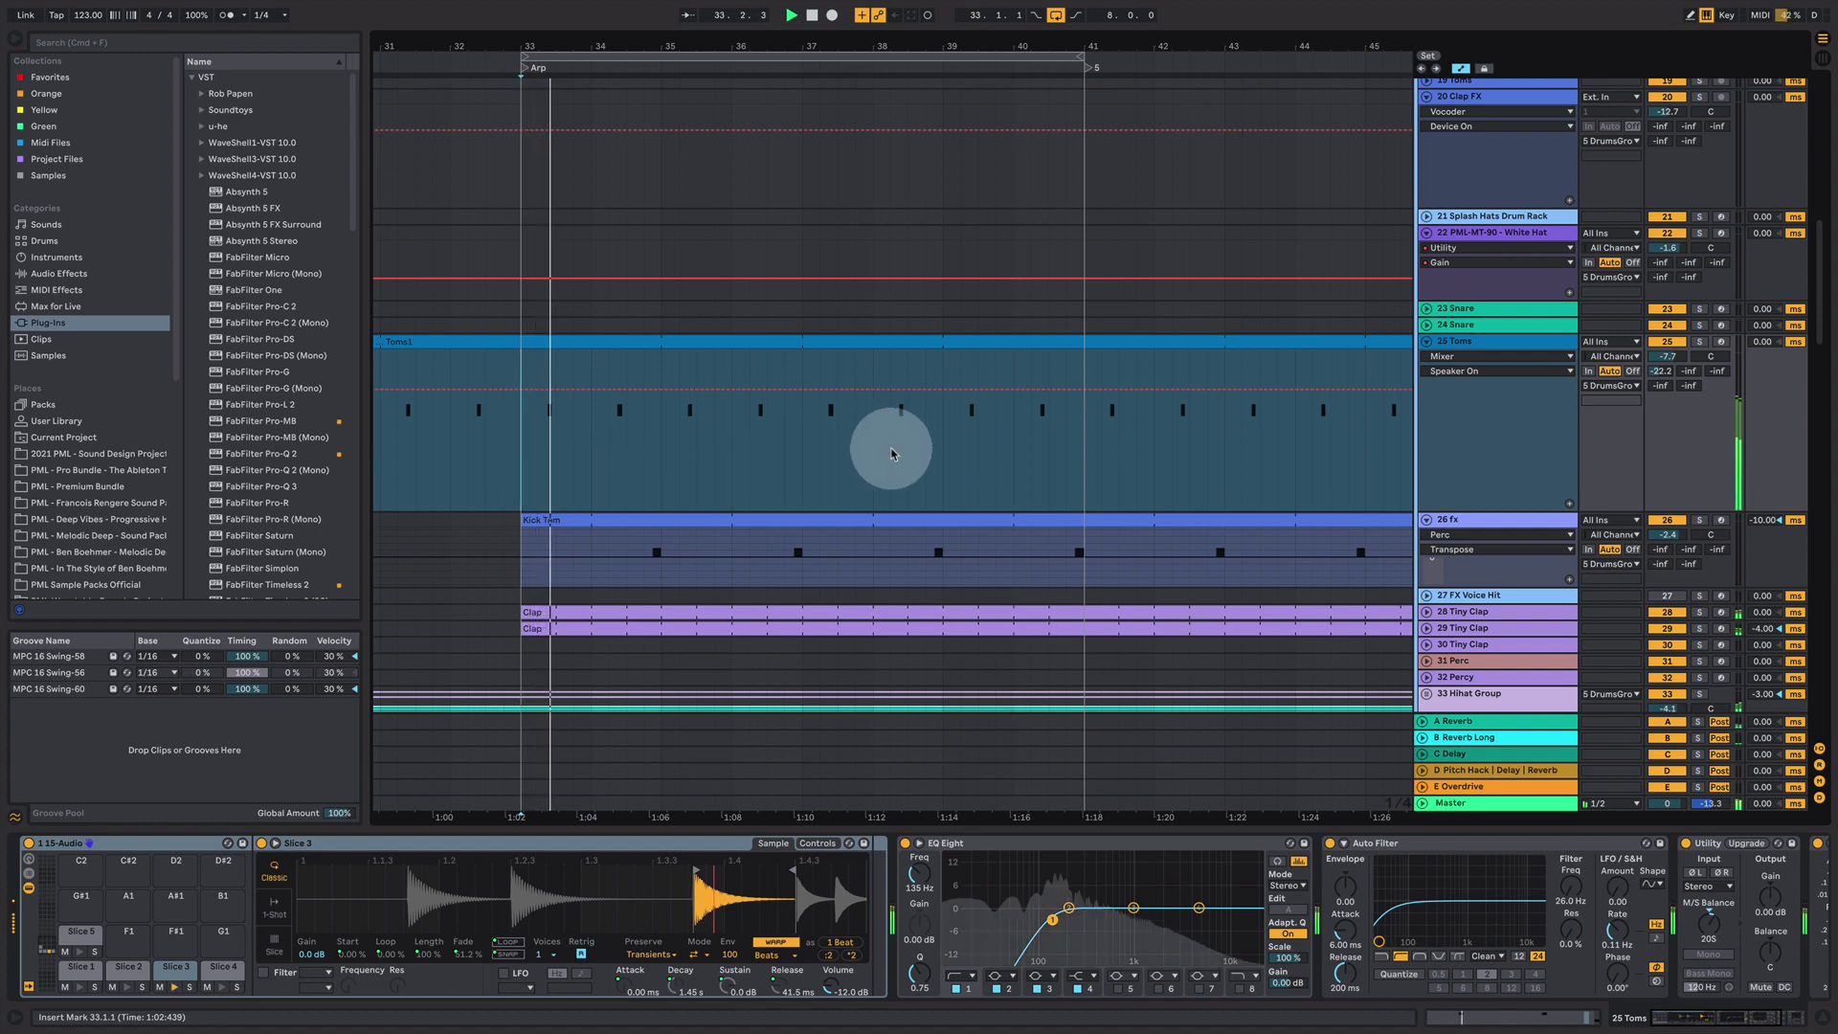
- Hide the device view, unfold the 61 Melody Conga track and briefly audition it in solo during playback
{"action": "left_click", "coordinate": [1484, 549]}
{"action": "left_click", "coordinate": [1812, 1020]}
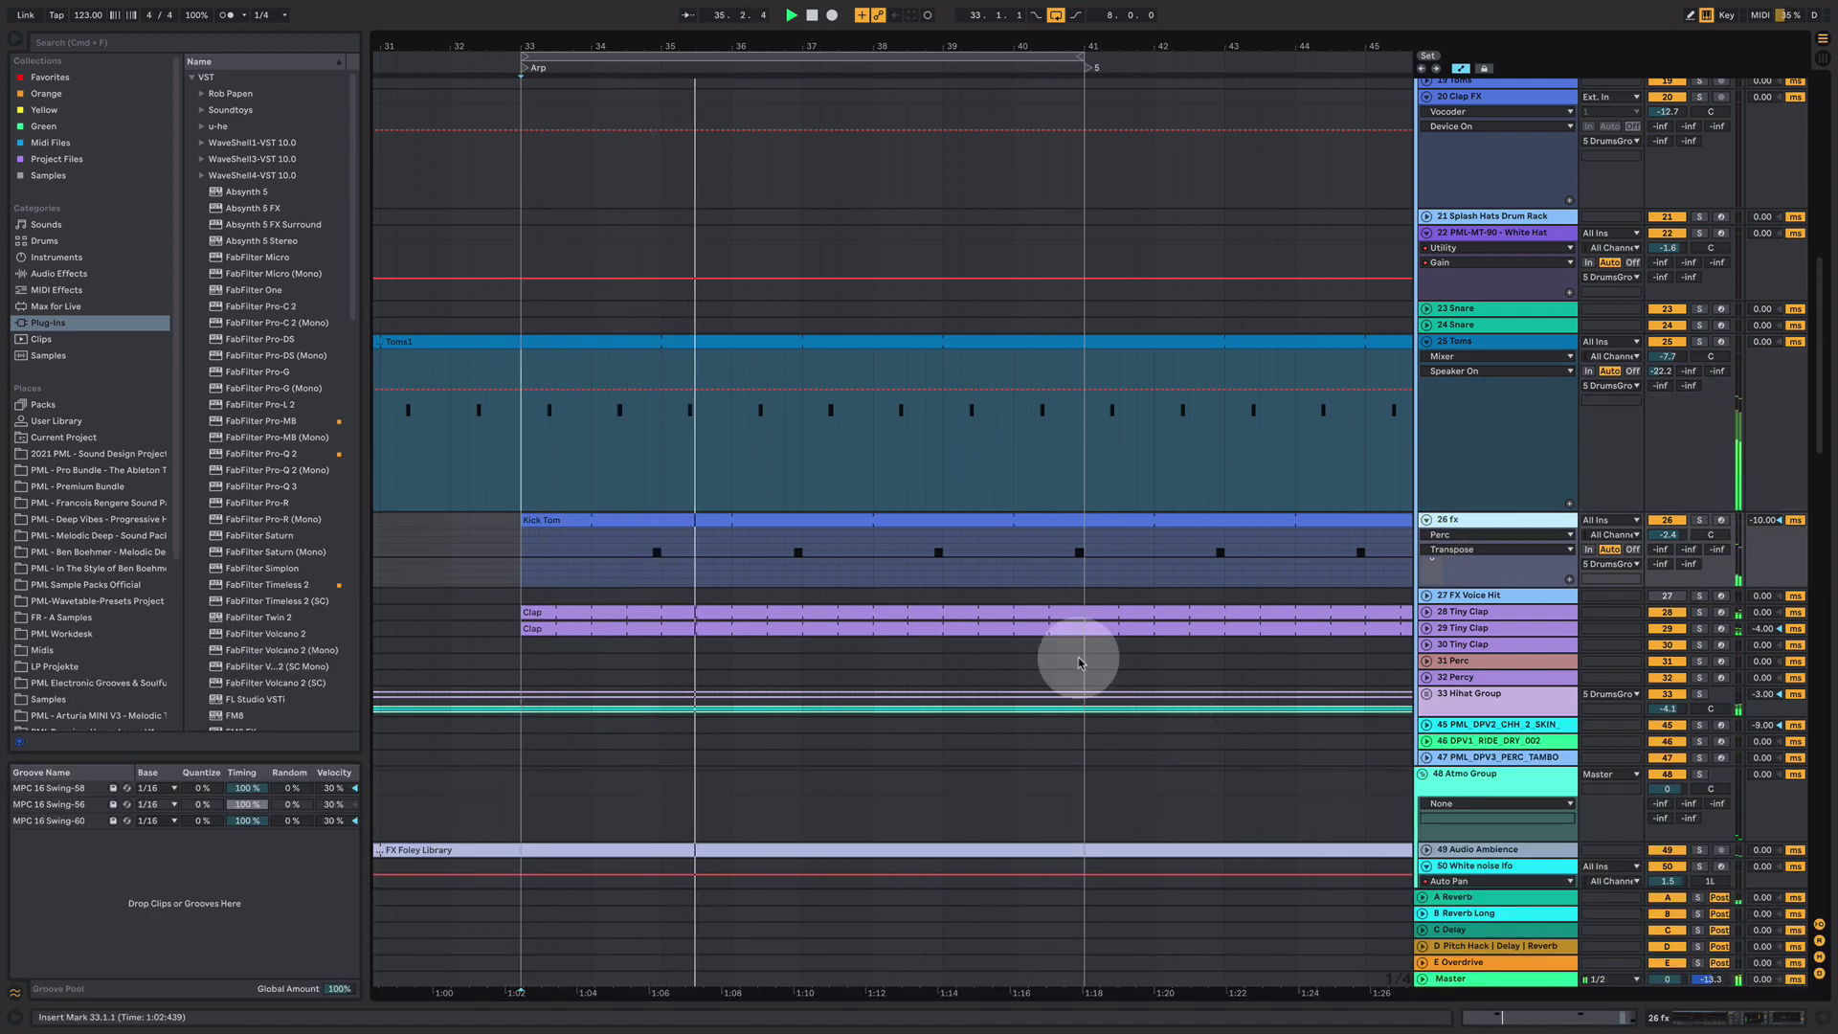
{"action": "scroll", "coordinate": [1076, 665], "scroll_direction": "down", "scroll_amount": 3}
{"action": "scroll", "coordinate": [1077, 672], "scroll_direction": "down", "scroll_amount": 12}
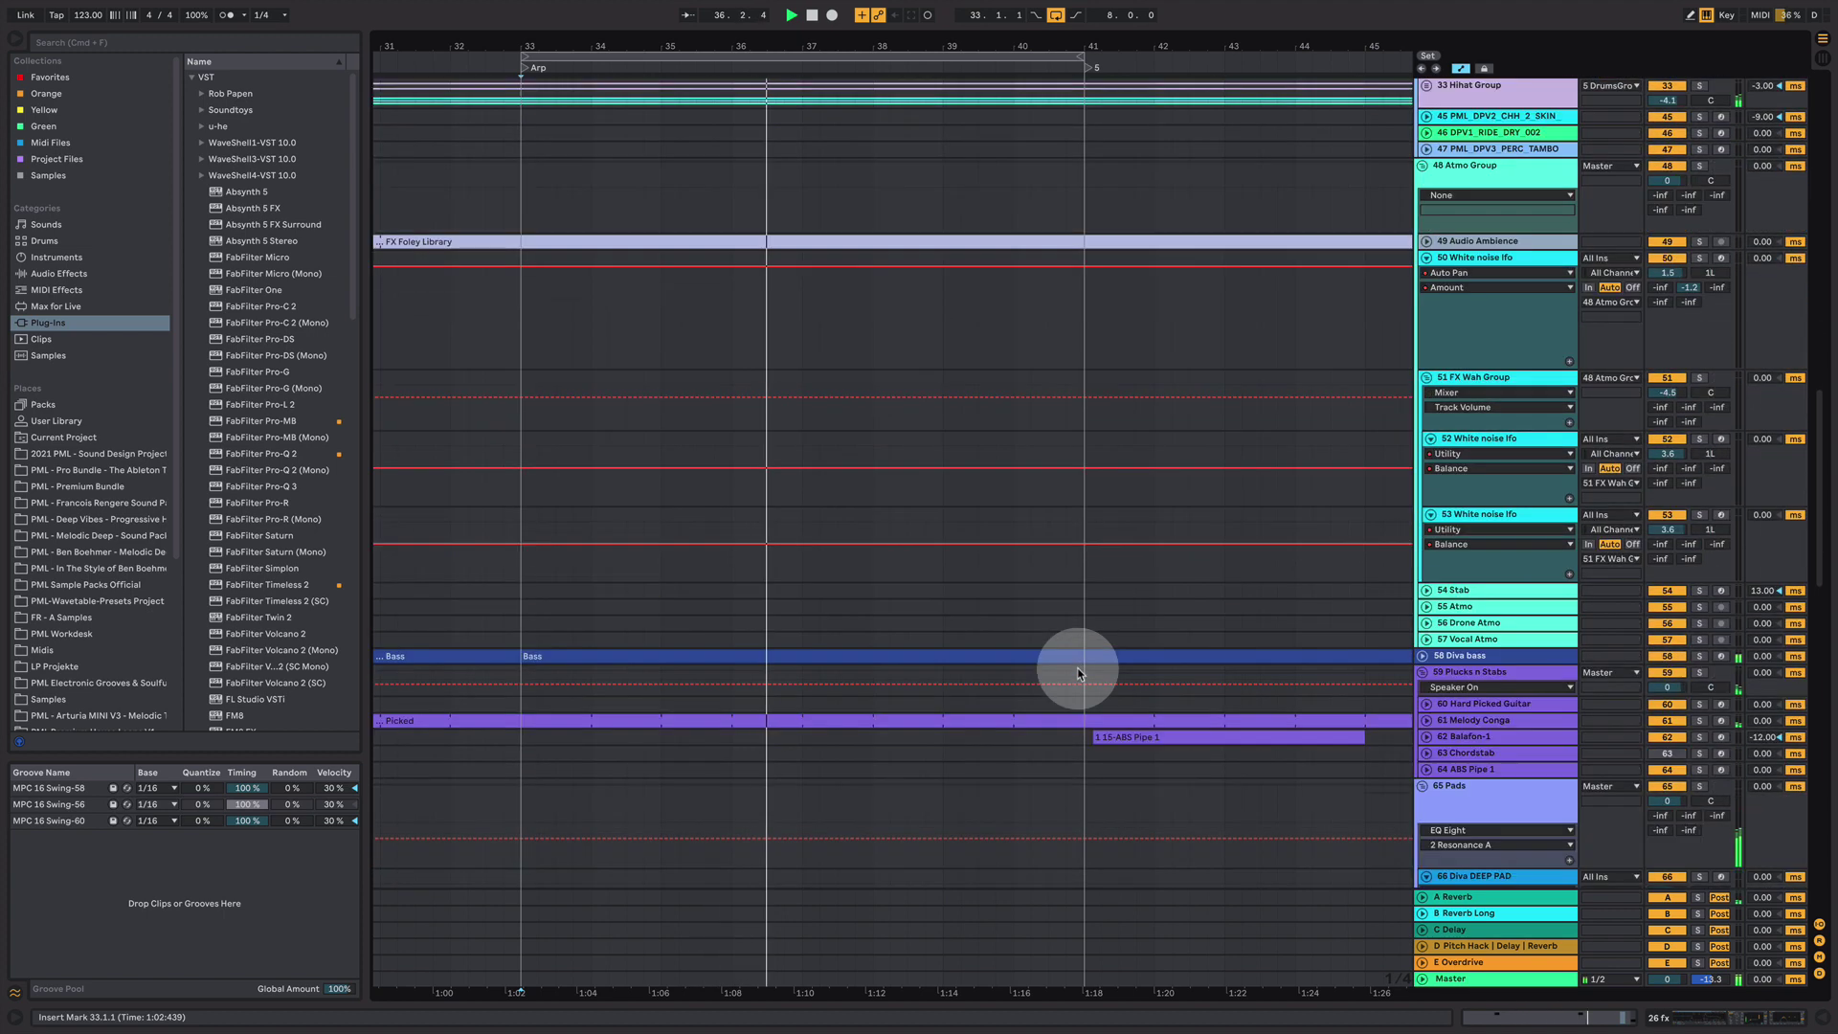
{"action": "left_click", "coordinate": [1427, 659]}
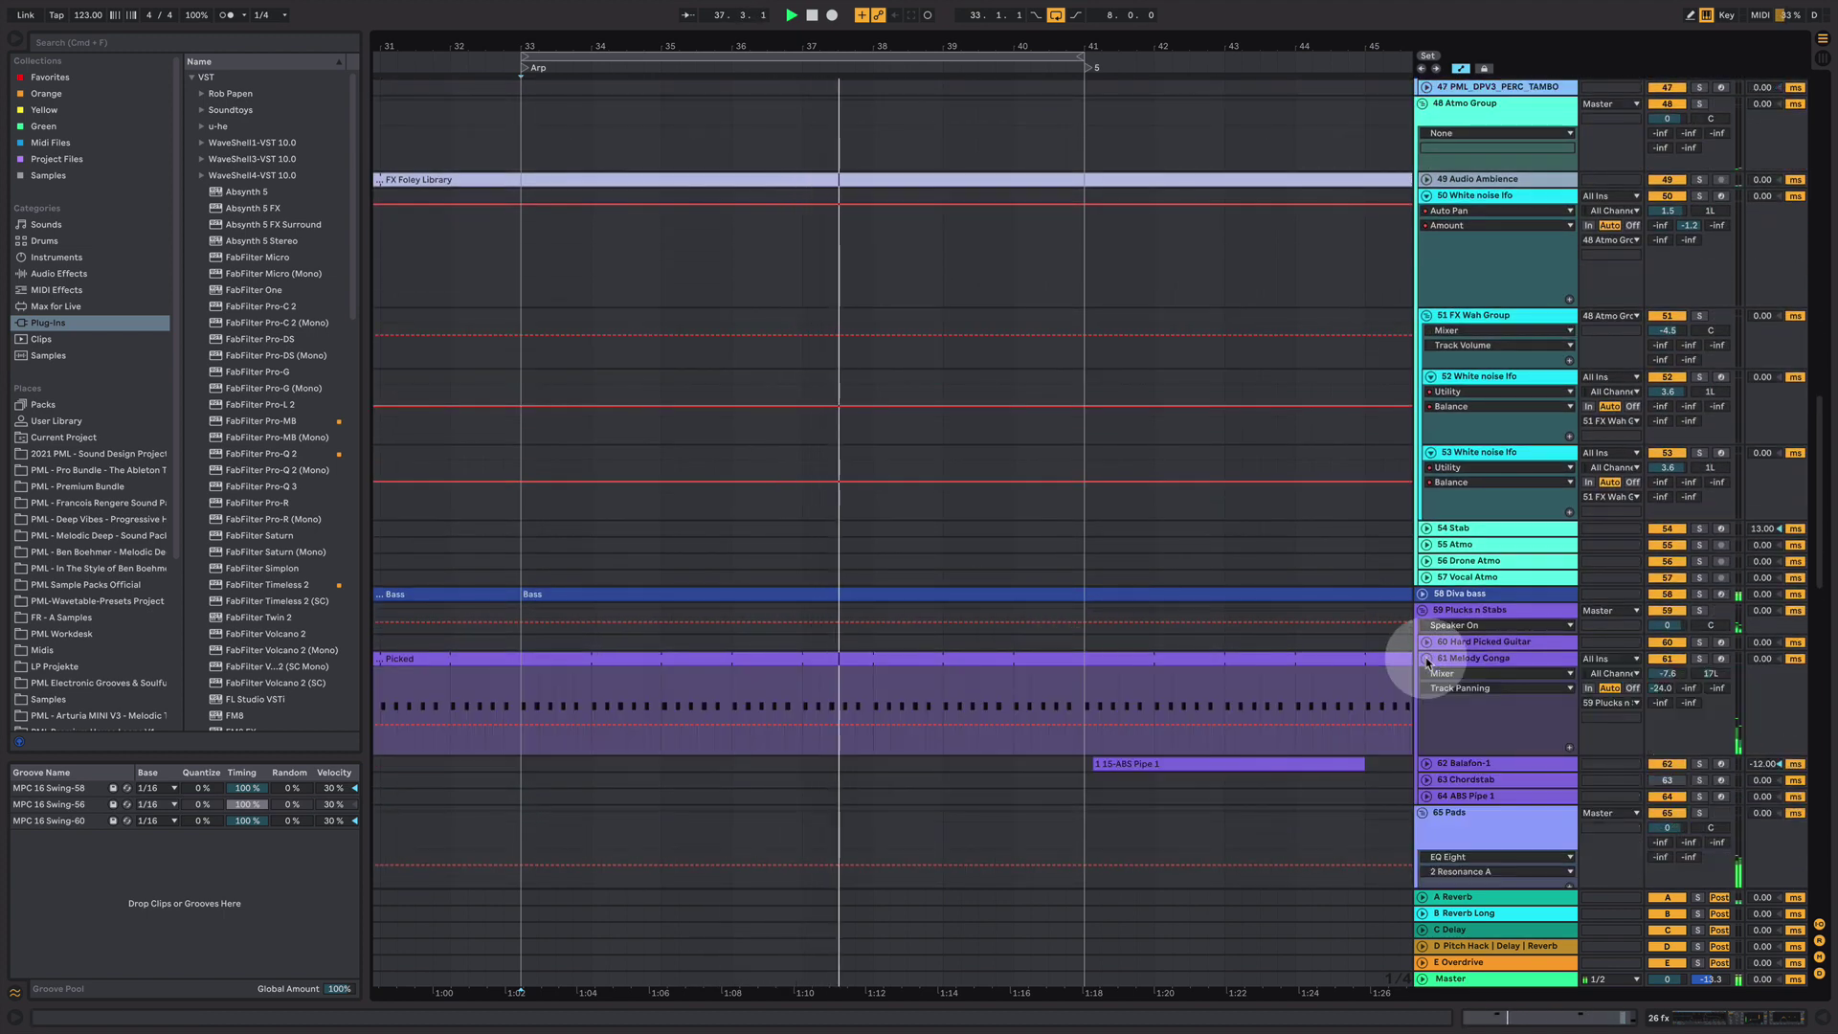
{"action": "left_click", "coordinate": [1699, 658]}
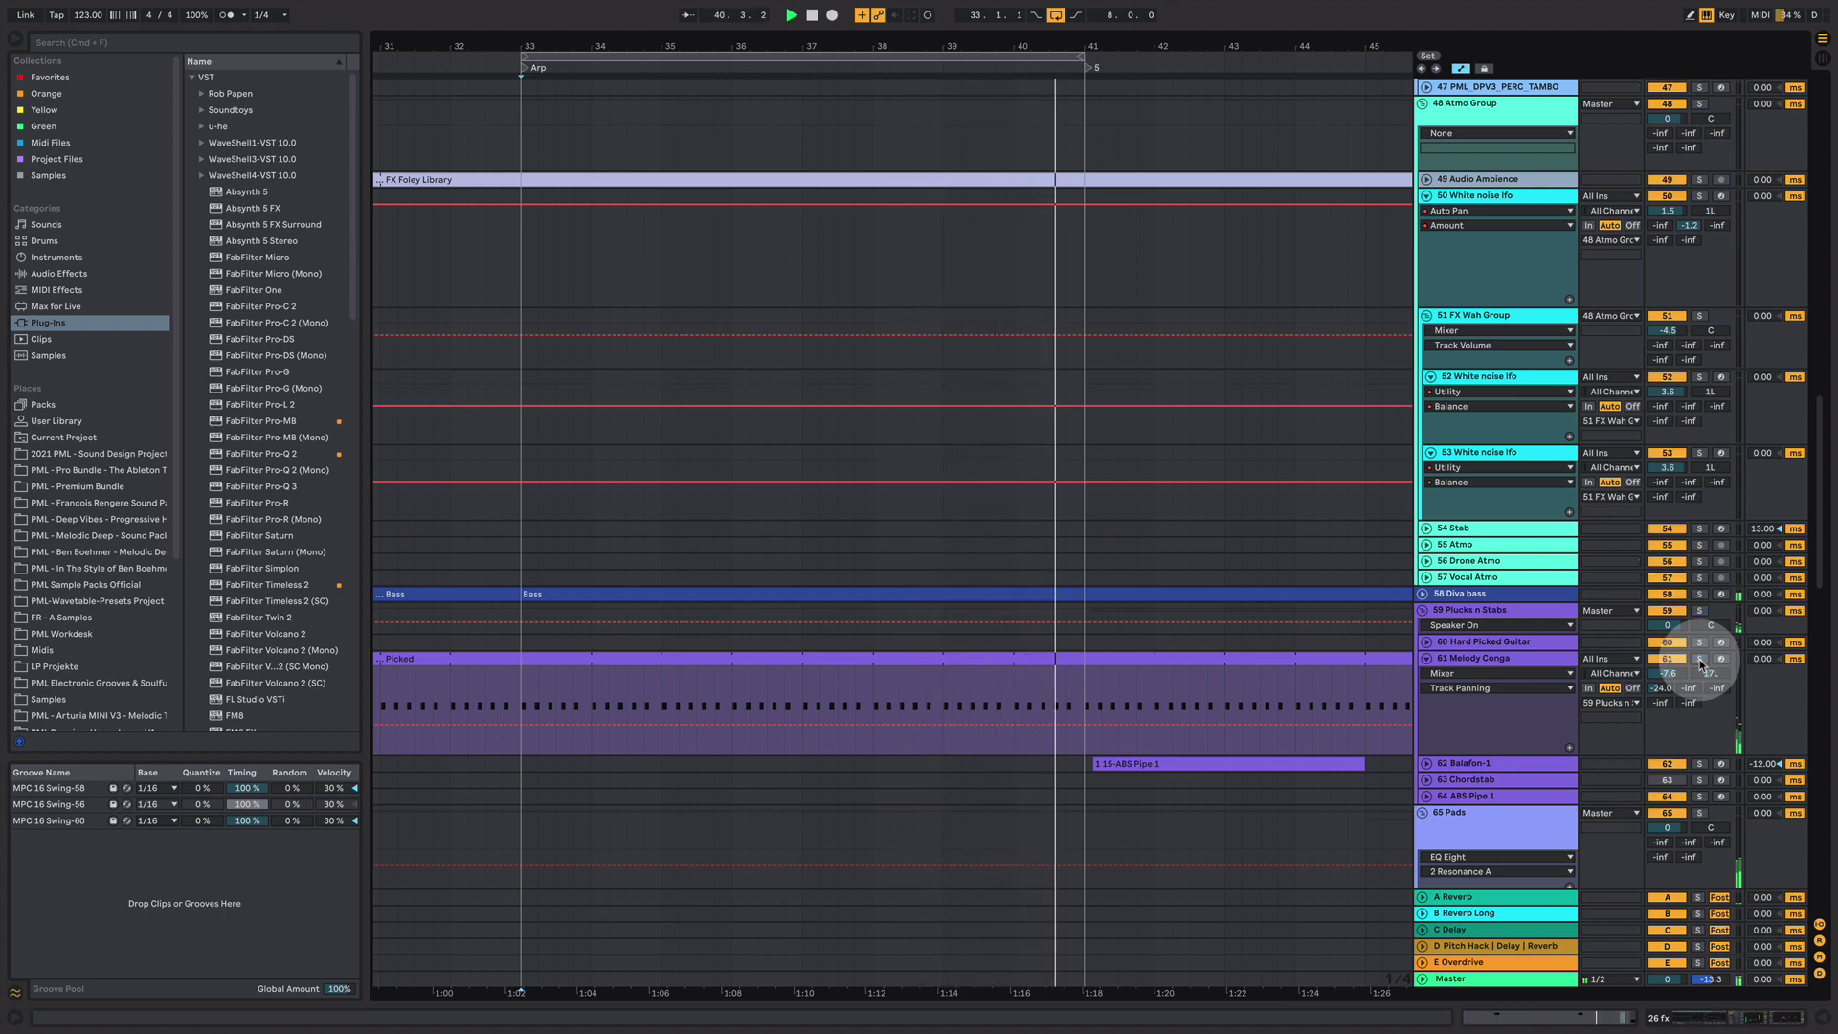
{"action": "left_click", "coordinate": [1700, 660]}
- Show the whole arrangement, stop playback and fold the 50 White noise lfo and 20 Clap FX tracks
{"action": "double_click", "coordinate": [894, 43]}
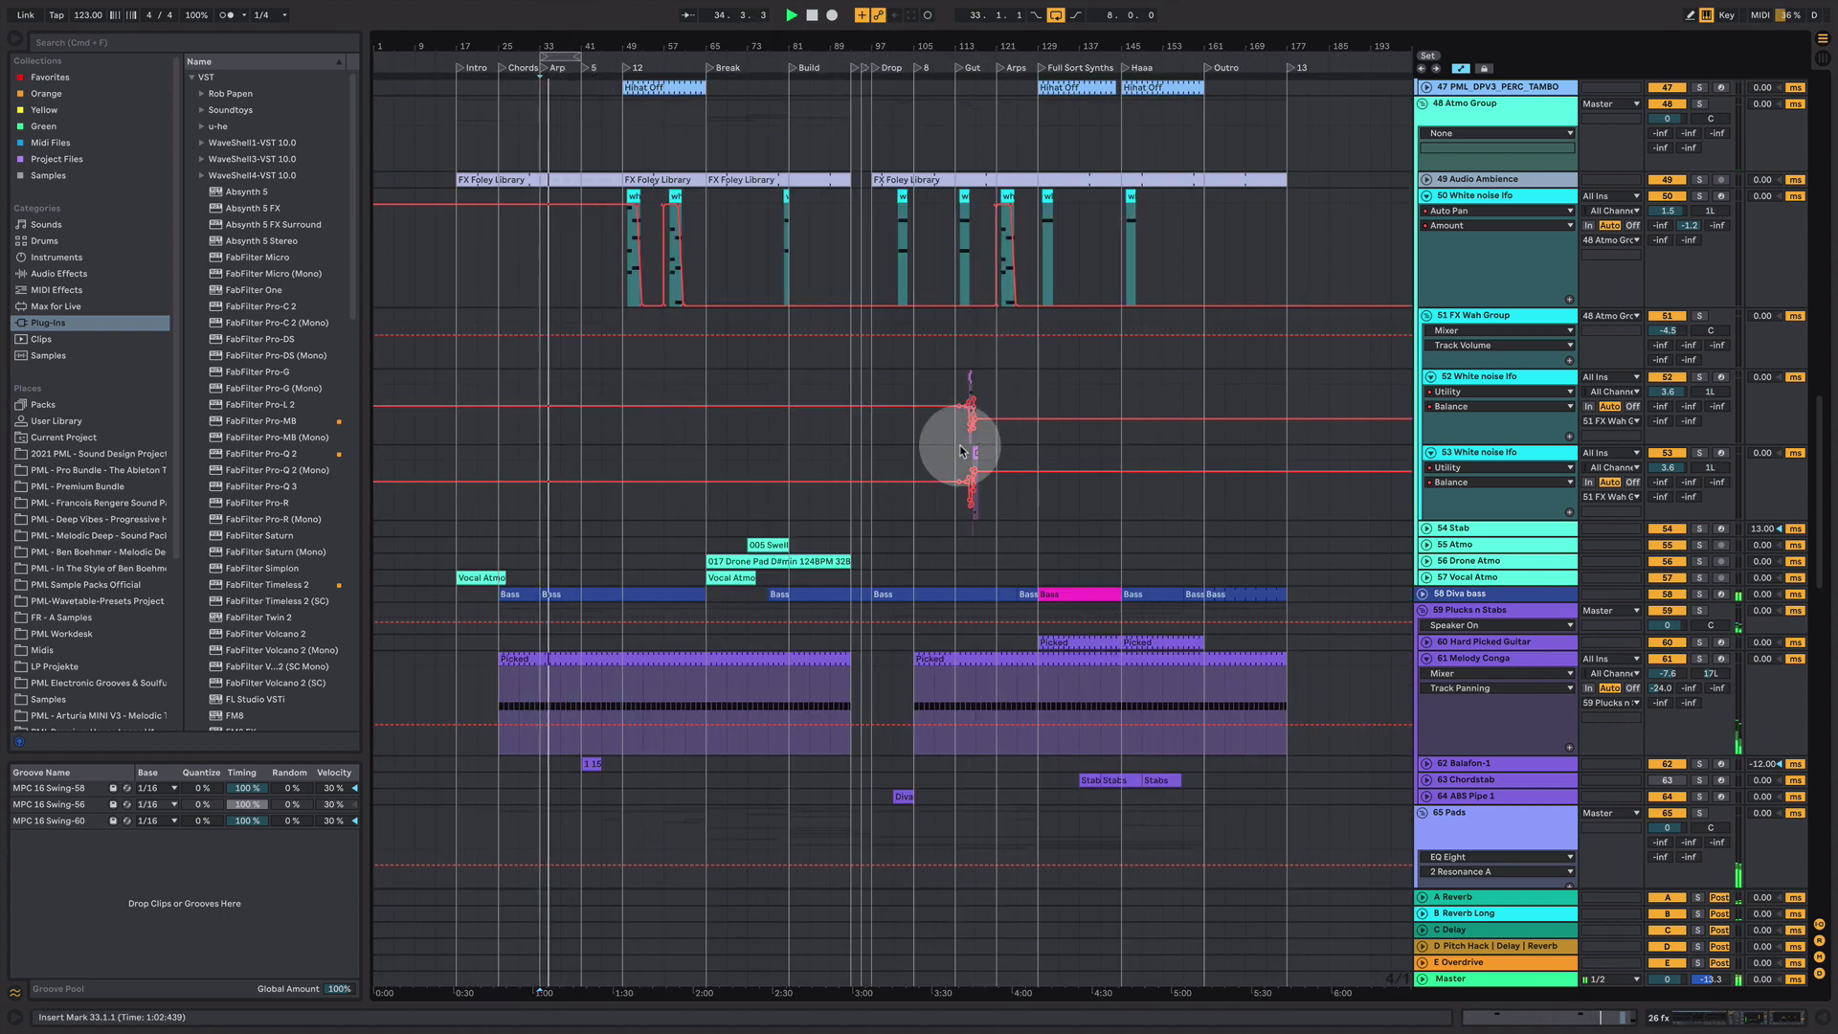
{"action": "scroll", "coordinate": [960, 457], "scroll_direction": "up", "scroll_amount": 3}
{"action": "scroll", "coordinate": [962, 455], "scroll_direction": "up", "scroll_amount": 4}
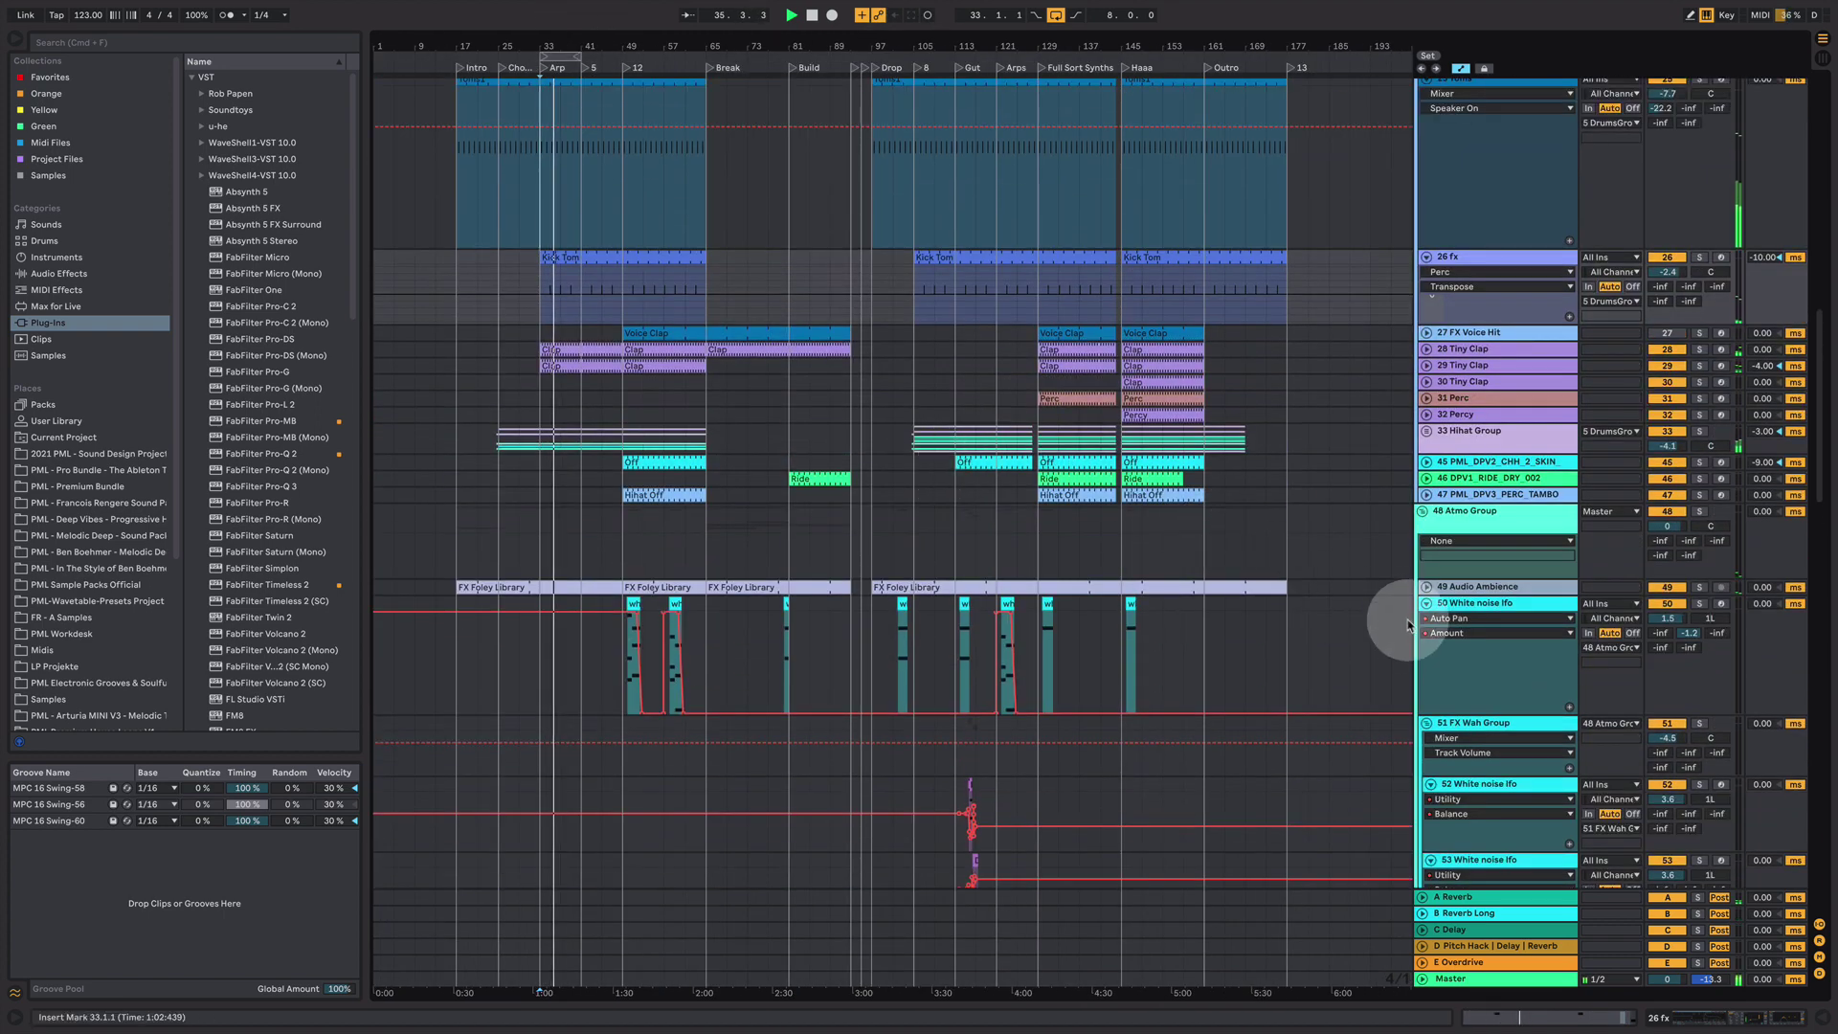
{"action": "left_click", "coordinate": [1426, 604]}
{"action": "scroll", "coordinate": [1161, 533], "scroll_direction": "up", "scroll_amount": 6}
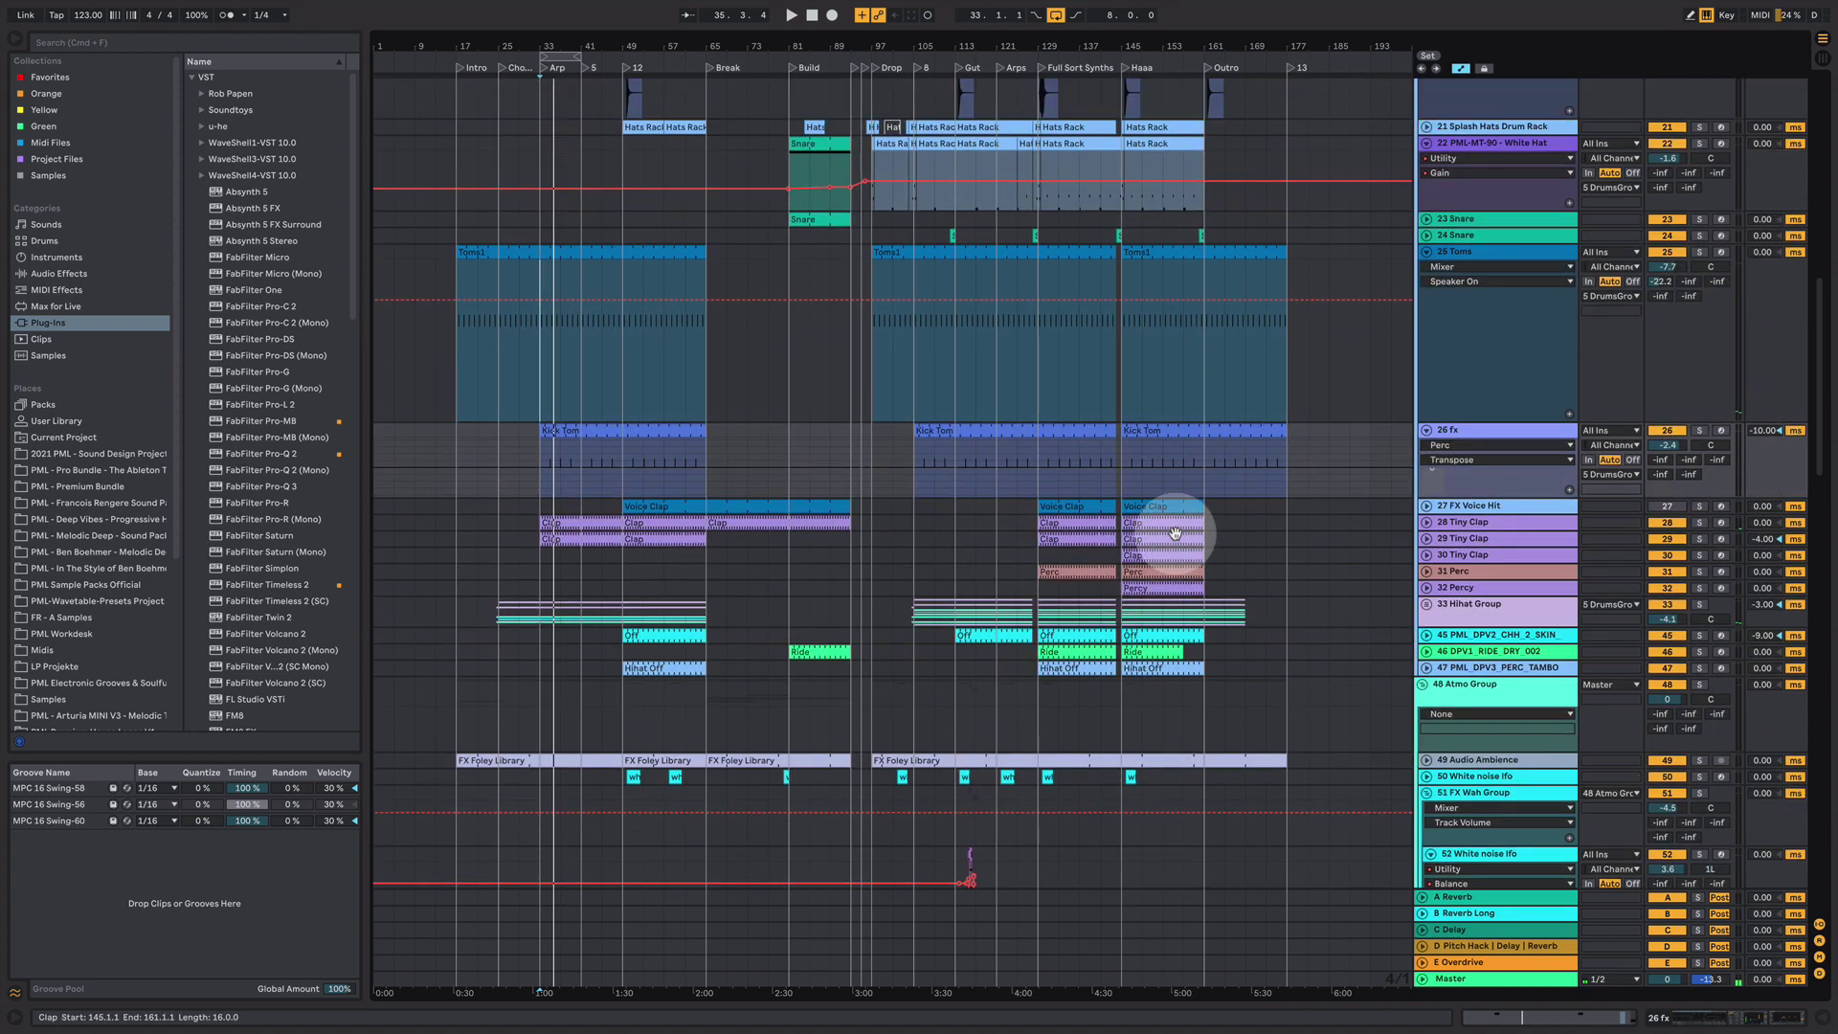
{"action": "scroll", "coordinate": [1182, 579], "scroll_direction": "up", "scroll_amount": 3}
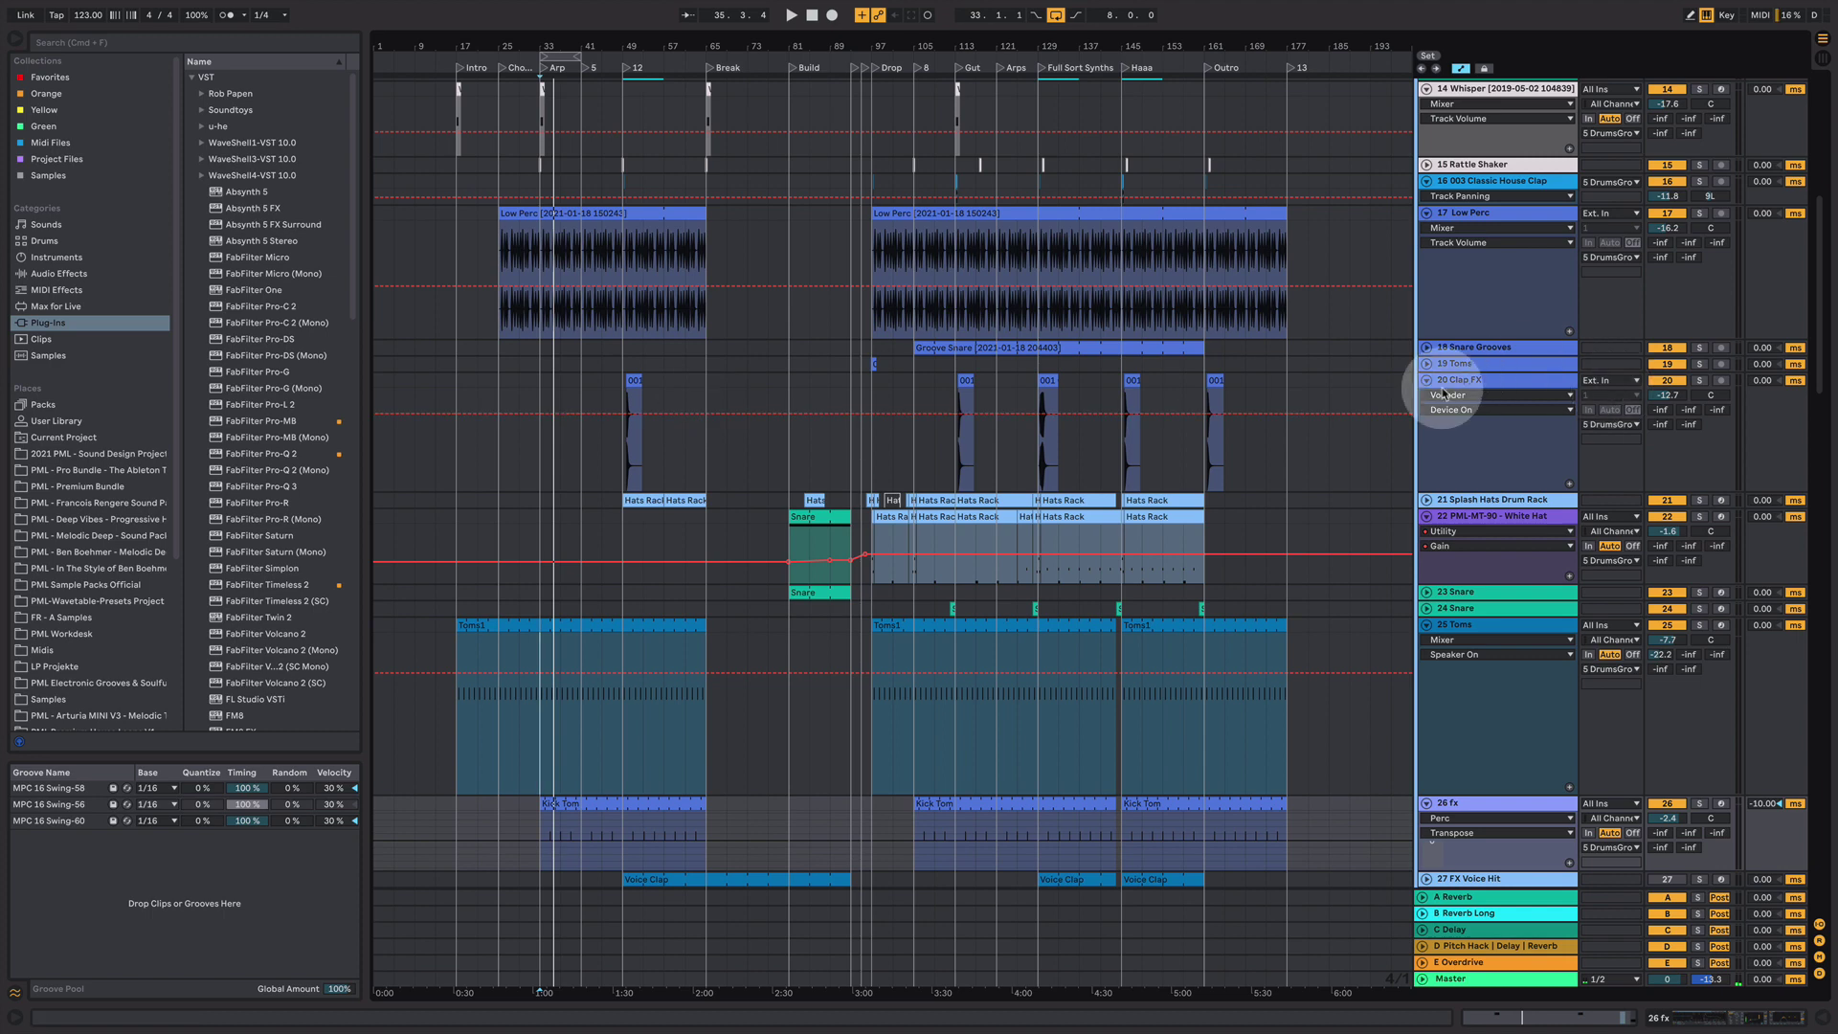
{"action": "left_click", "coordinate": [1424, 382]}
- Fold the 17 Low Perc, 25 Toms, pml_shaker_perc_wet53 and PERCS tracks
{"action": "scroll", "coordinate": [1341, 307], "scroll_direction": "up", "scroll_amount": 3}
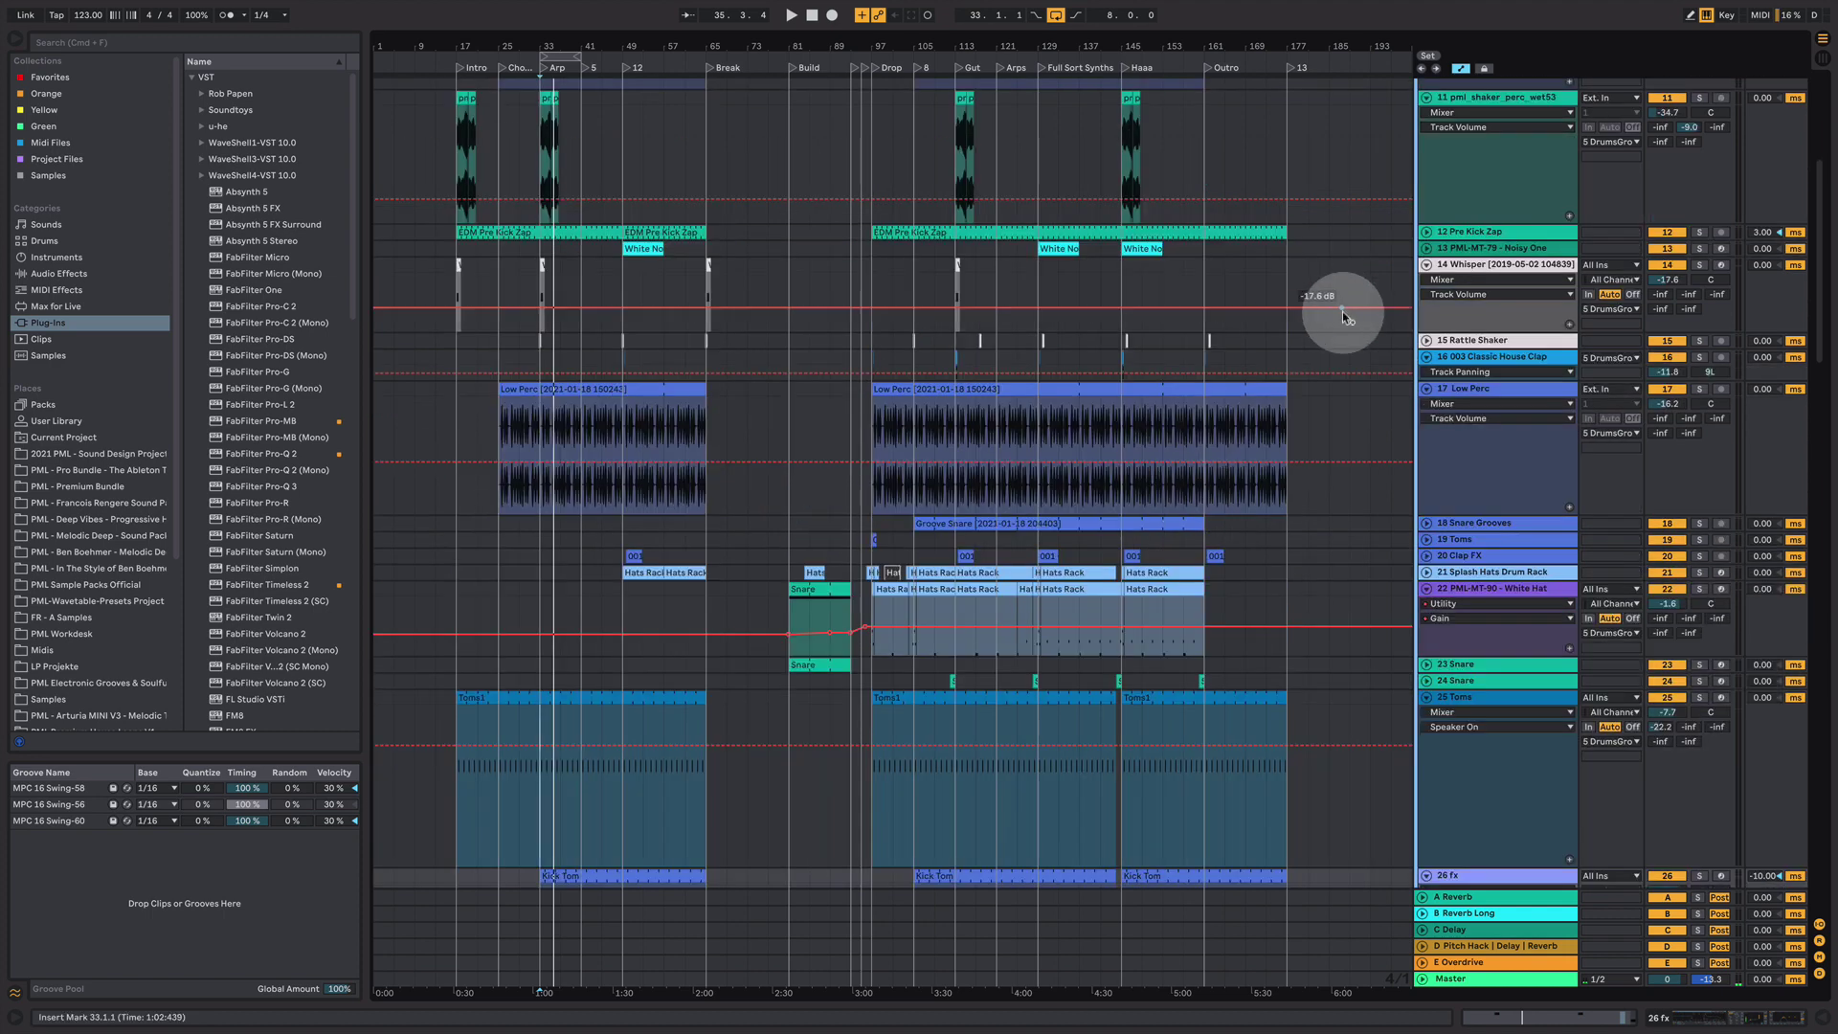
{"action": "left_click", "coordinate": [1426, 389]}
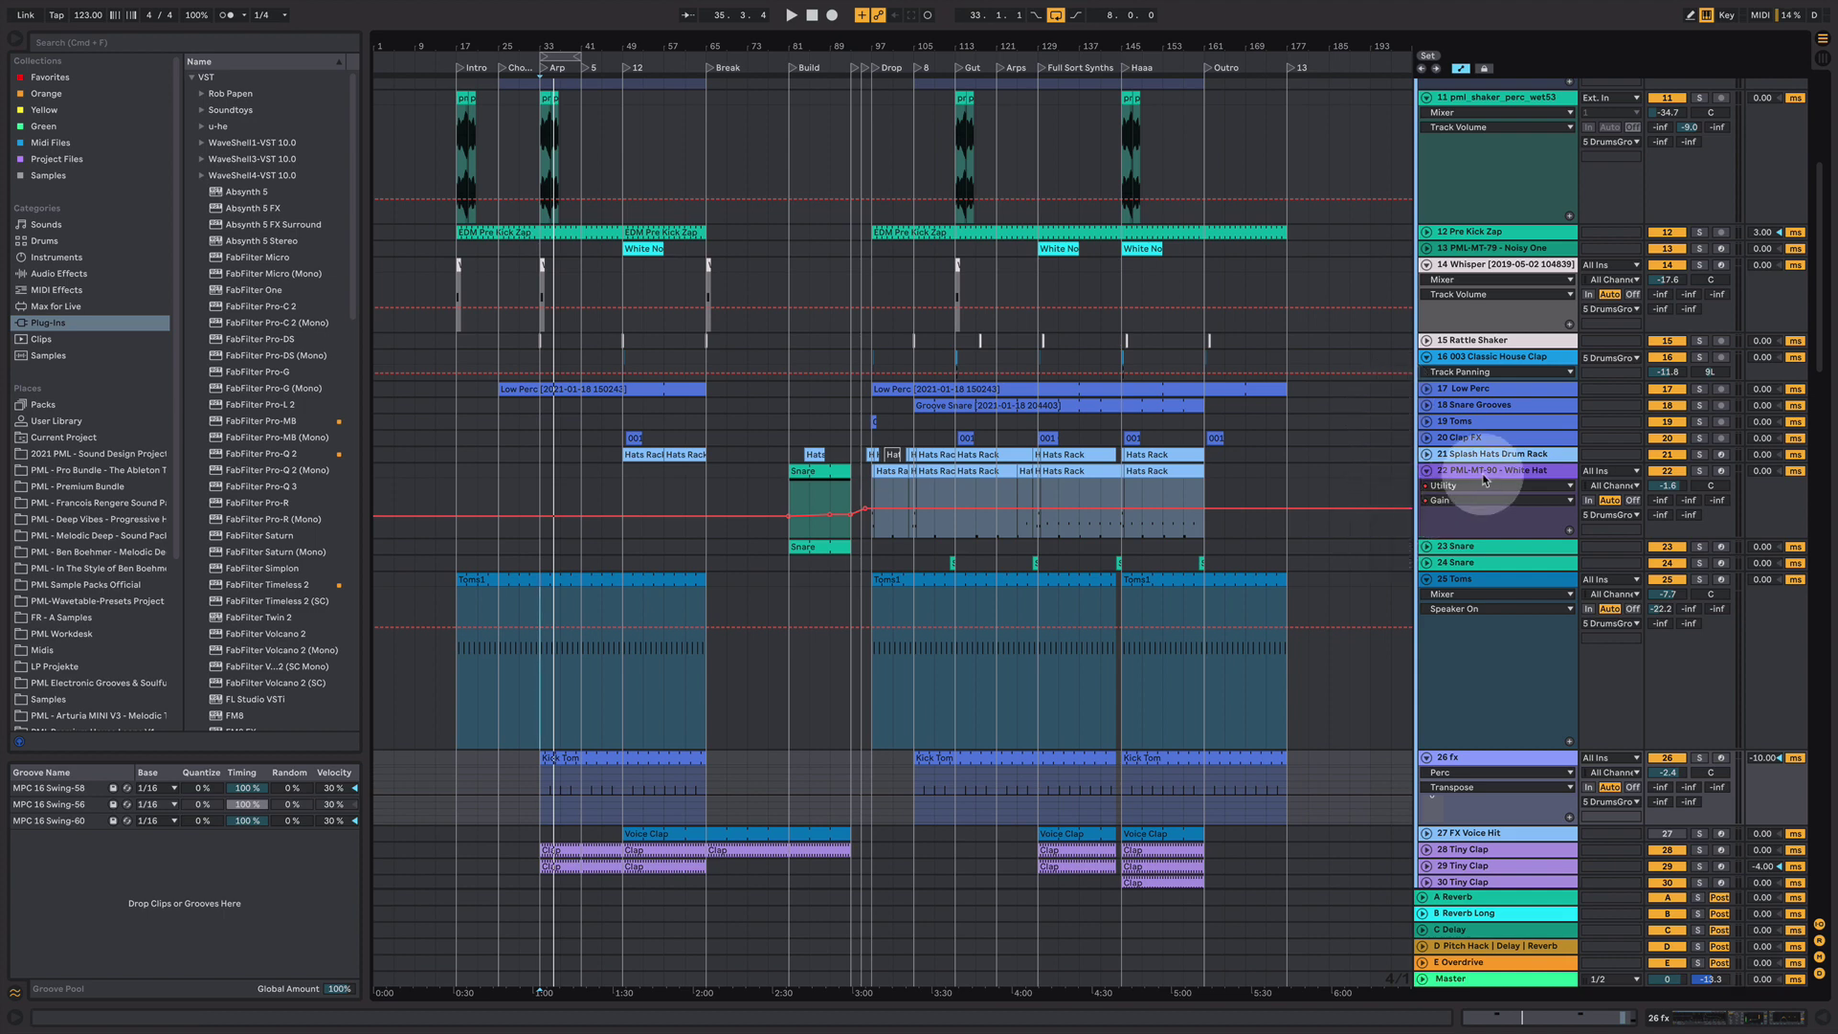
{"action": "left_click", "coordinate": [1428, 579]}
{"action": "scroll", "coordinate": [1362, 197], "scroll_direction": "up", "scroll_amount": 3}
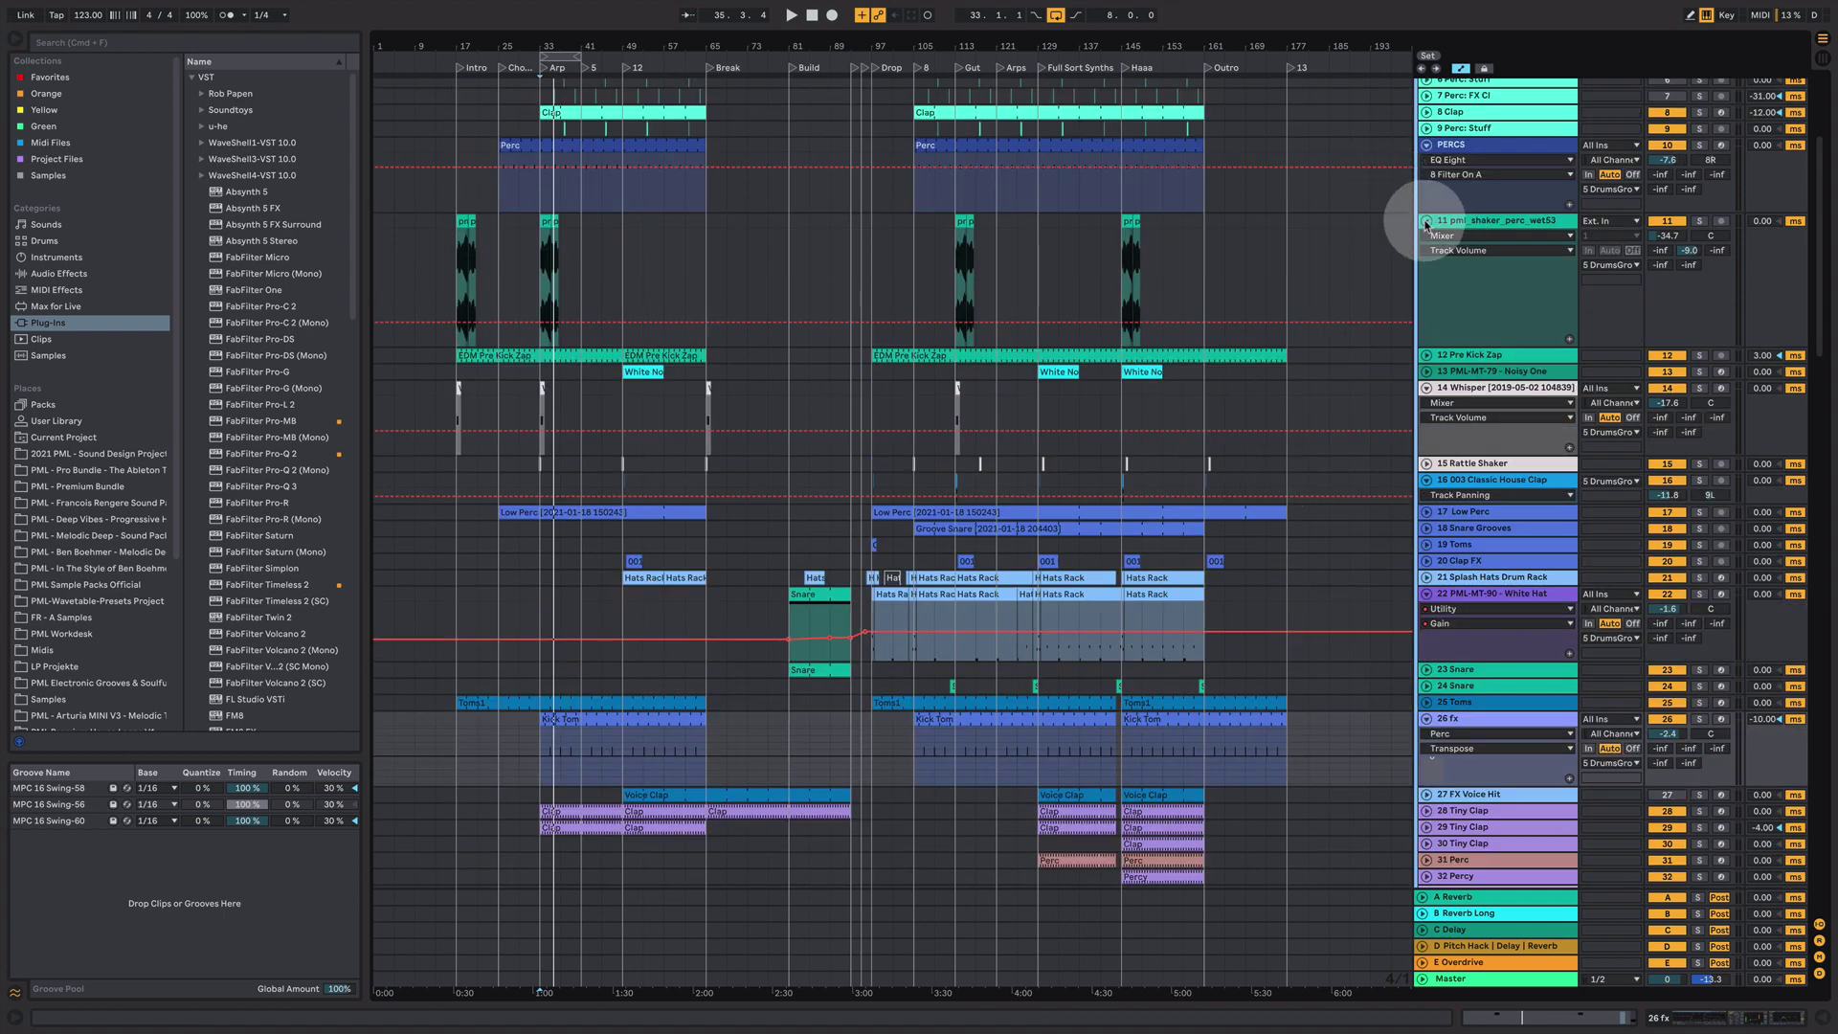
{"action": "left_click", "coordinate": [1425, 224]}
{"action": "scroll", "coordinate": [1158, 479], "scroll_direction": "up", "scroll_amount": 3}
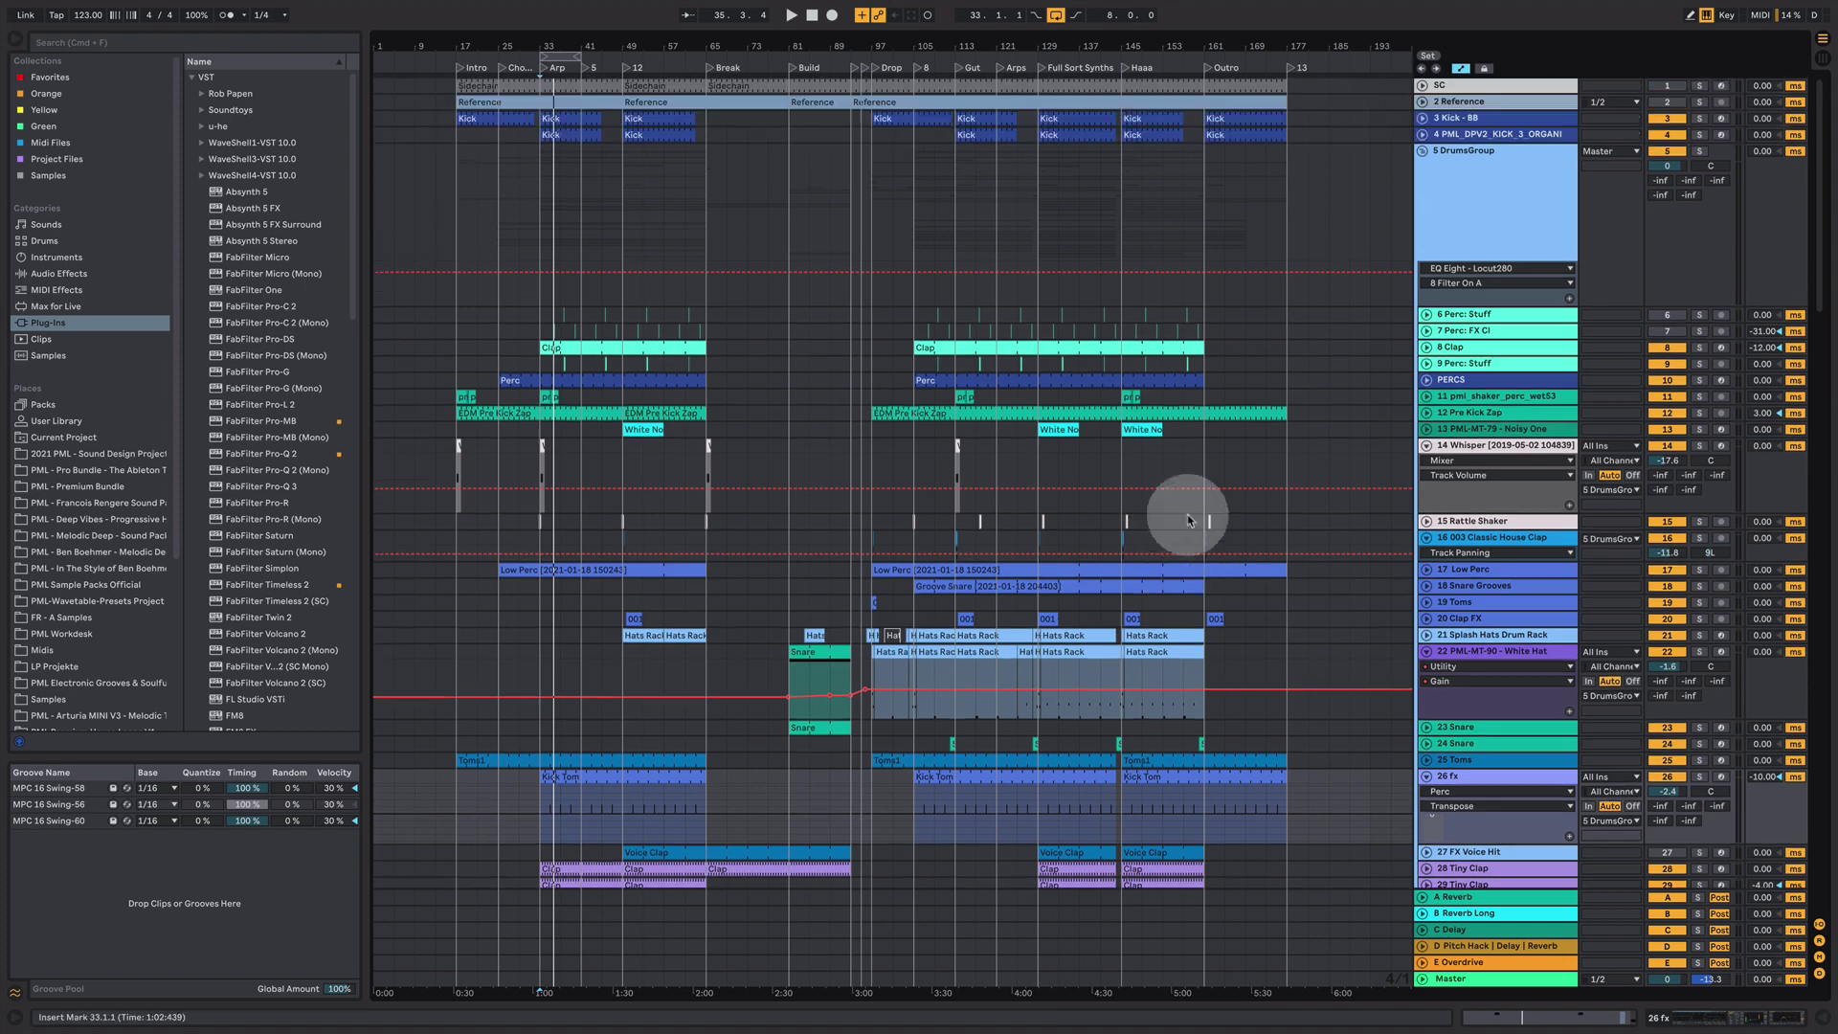
- Extend the loop to cover the whole track, starting at 17.1.1 with a length of 160 bars
{"action": "left_click_drag", "start_coordinate": [575, 54], "coordinate": [1285, 58]}
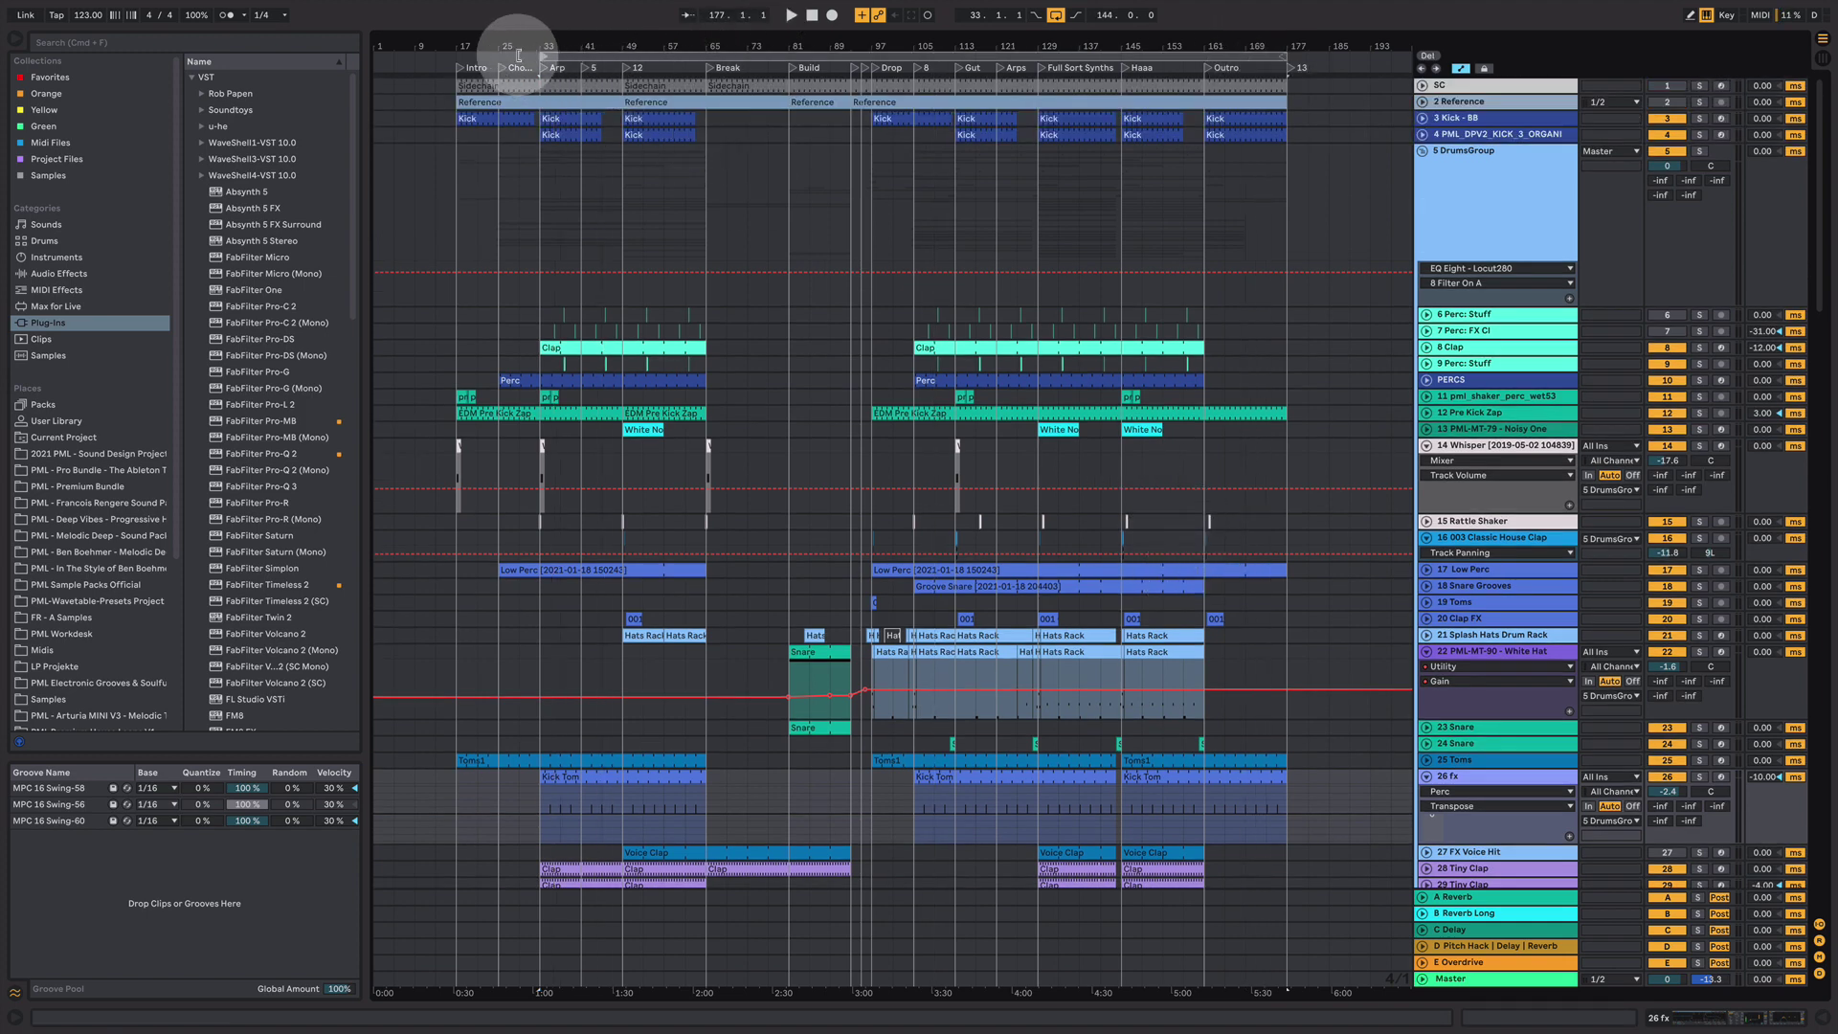
{"action": "left_click_drag", "start_coordinate": [518, 54], "coordinate": [445, 45]}
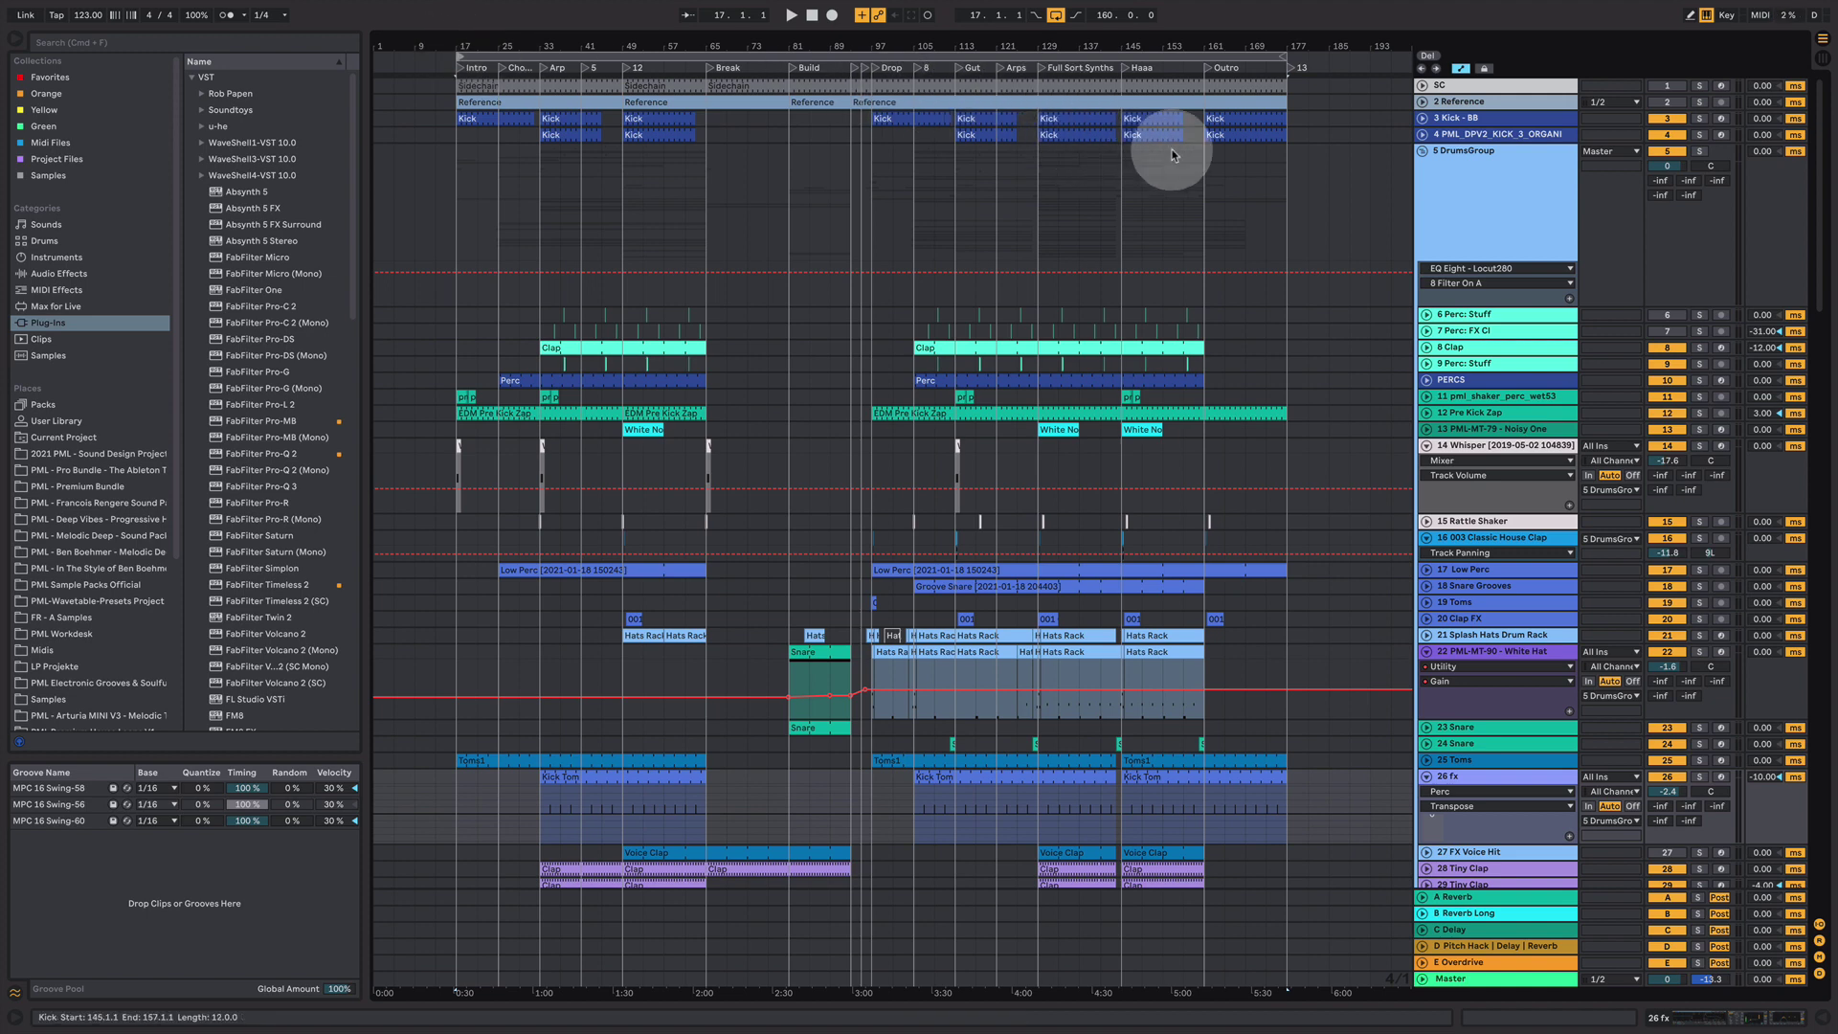
- Fold the 5 DrumsGroup, 48 Atmo Group, 59 Plucks n Stabs, 65 Pads and 81 Arps Group
{"action": "left_click", "coordinate": [1423, 152]}
{"action": "left_click", "coordinate": [1422, 271]}
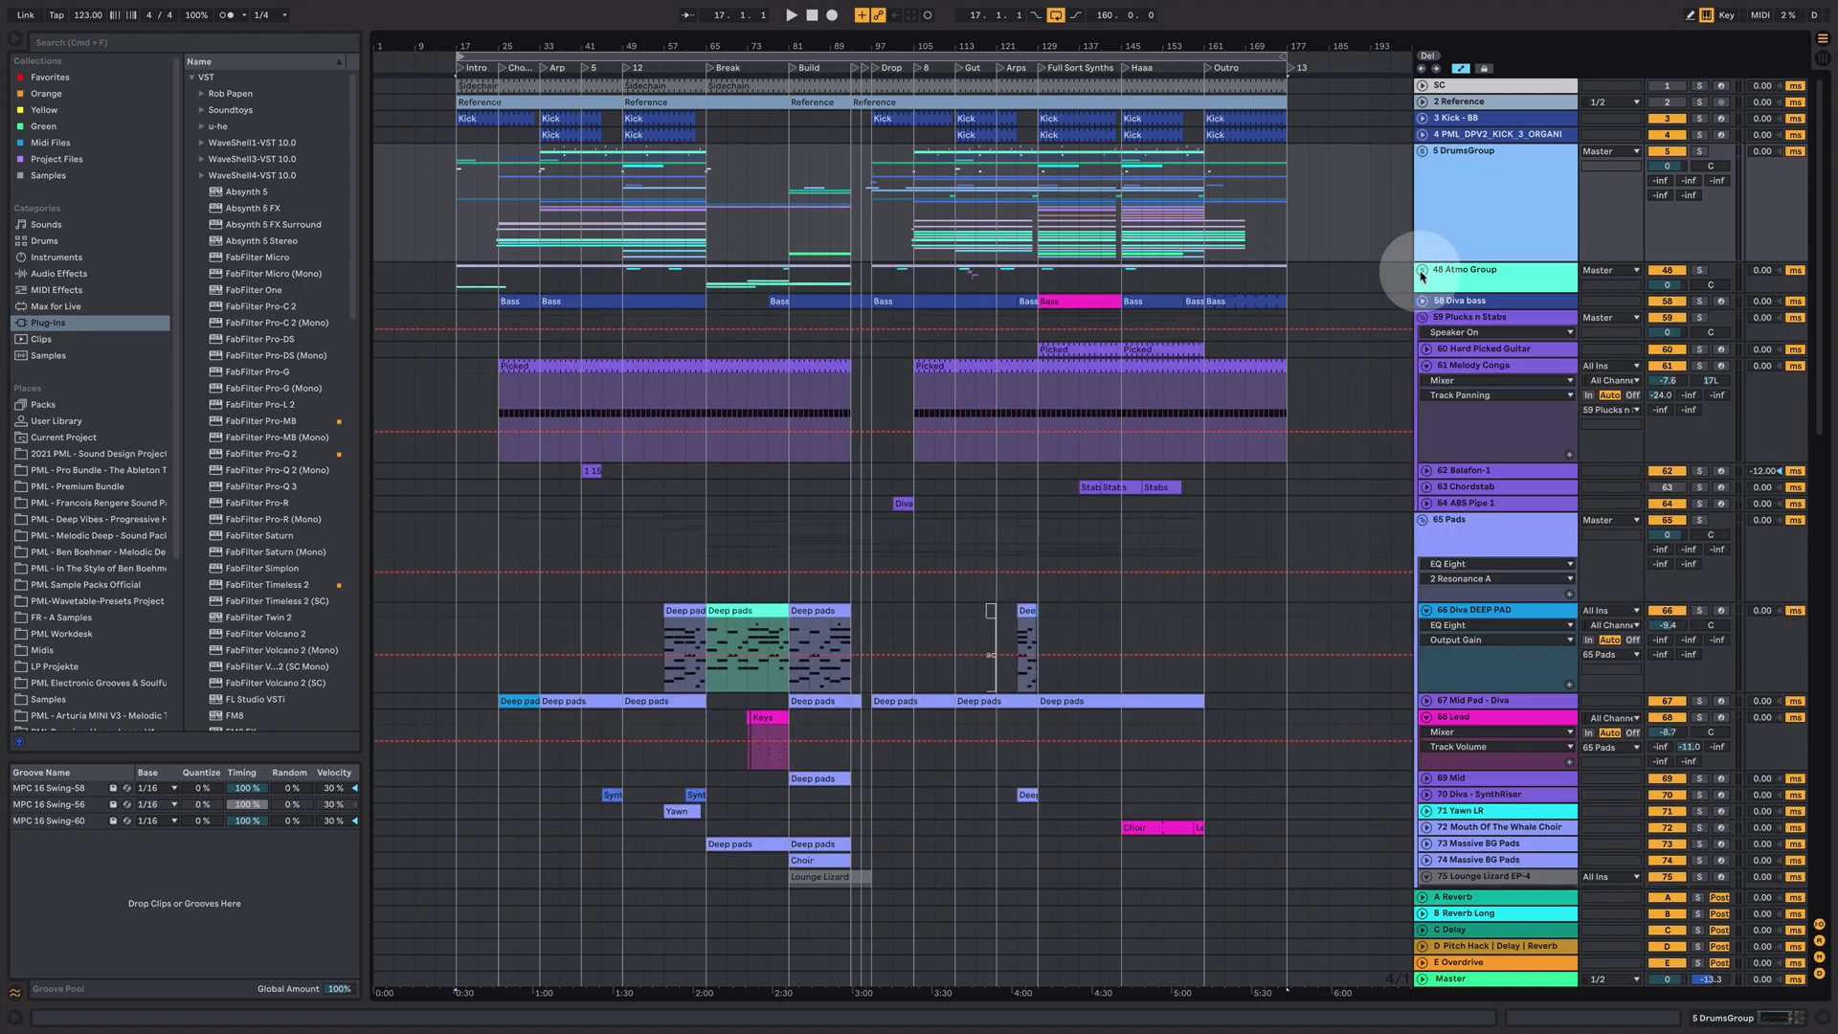
{"action": "left_click", "coordinate": [1422, 318]}
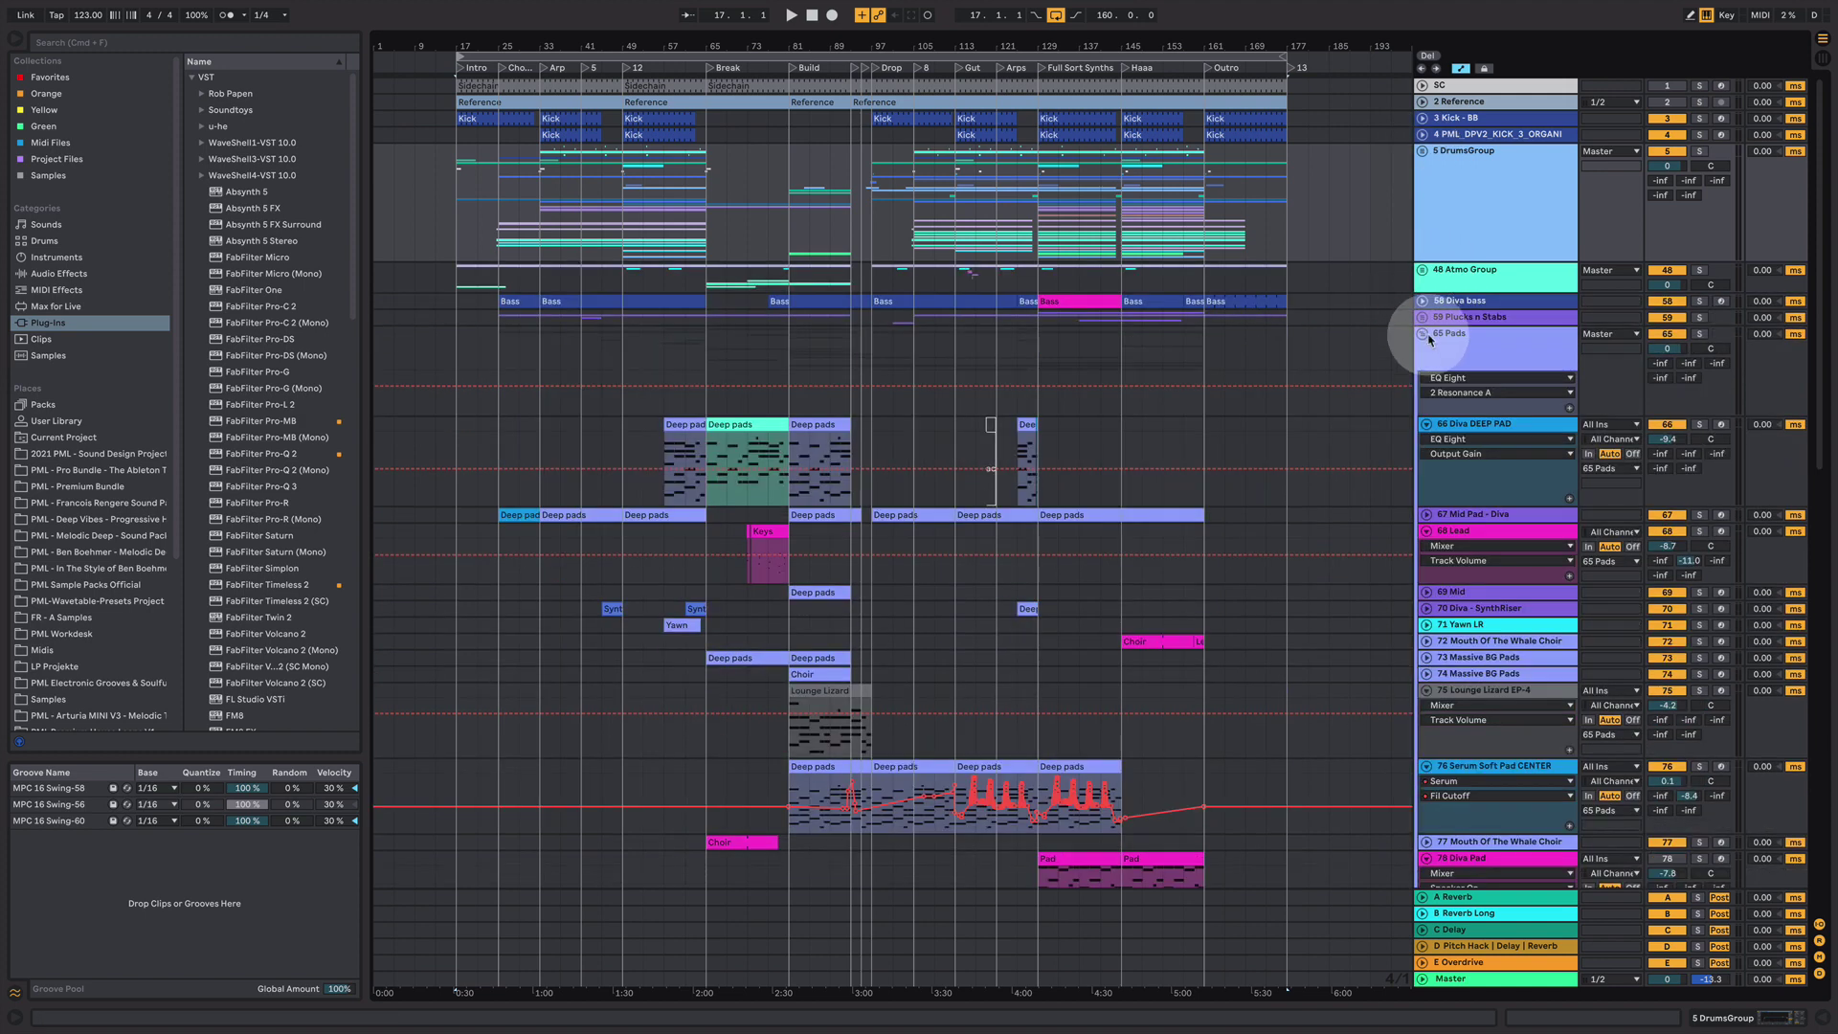
{"action": "left_click", "coordinate": [1422, 335]}
{"action": "left_click", "coordinate": [1423, 380]}
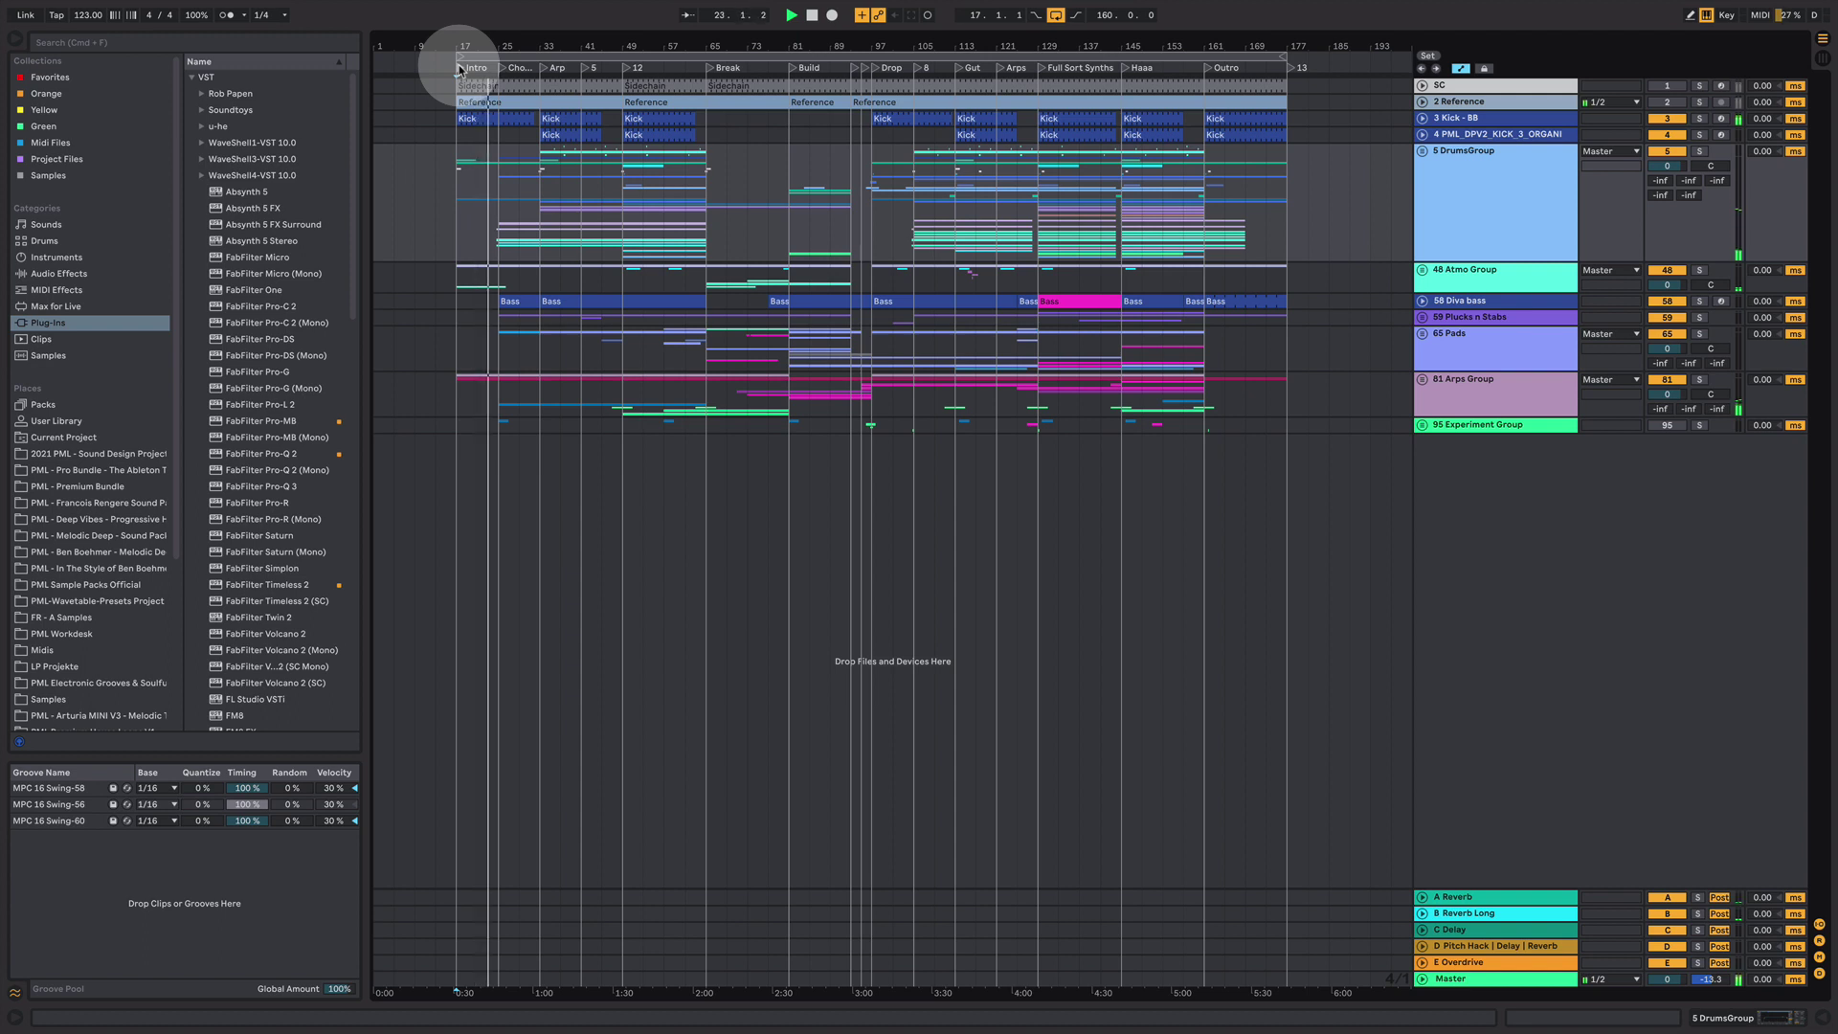
- Unfold the 5 DrumsGroup and fold its 14 Whisper, 22 PML-MT-90 White Hat and 26 fx tracks
{"action": "left_click", "coordinate": [1422, 152]}
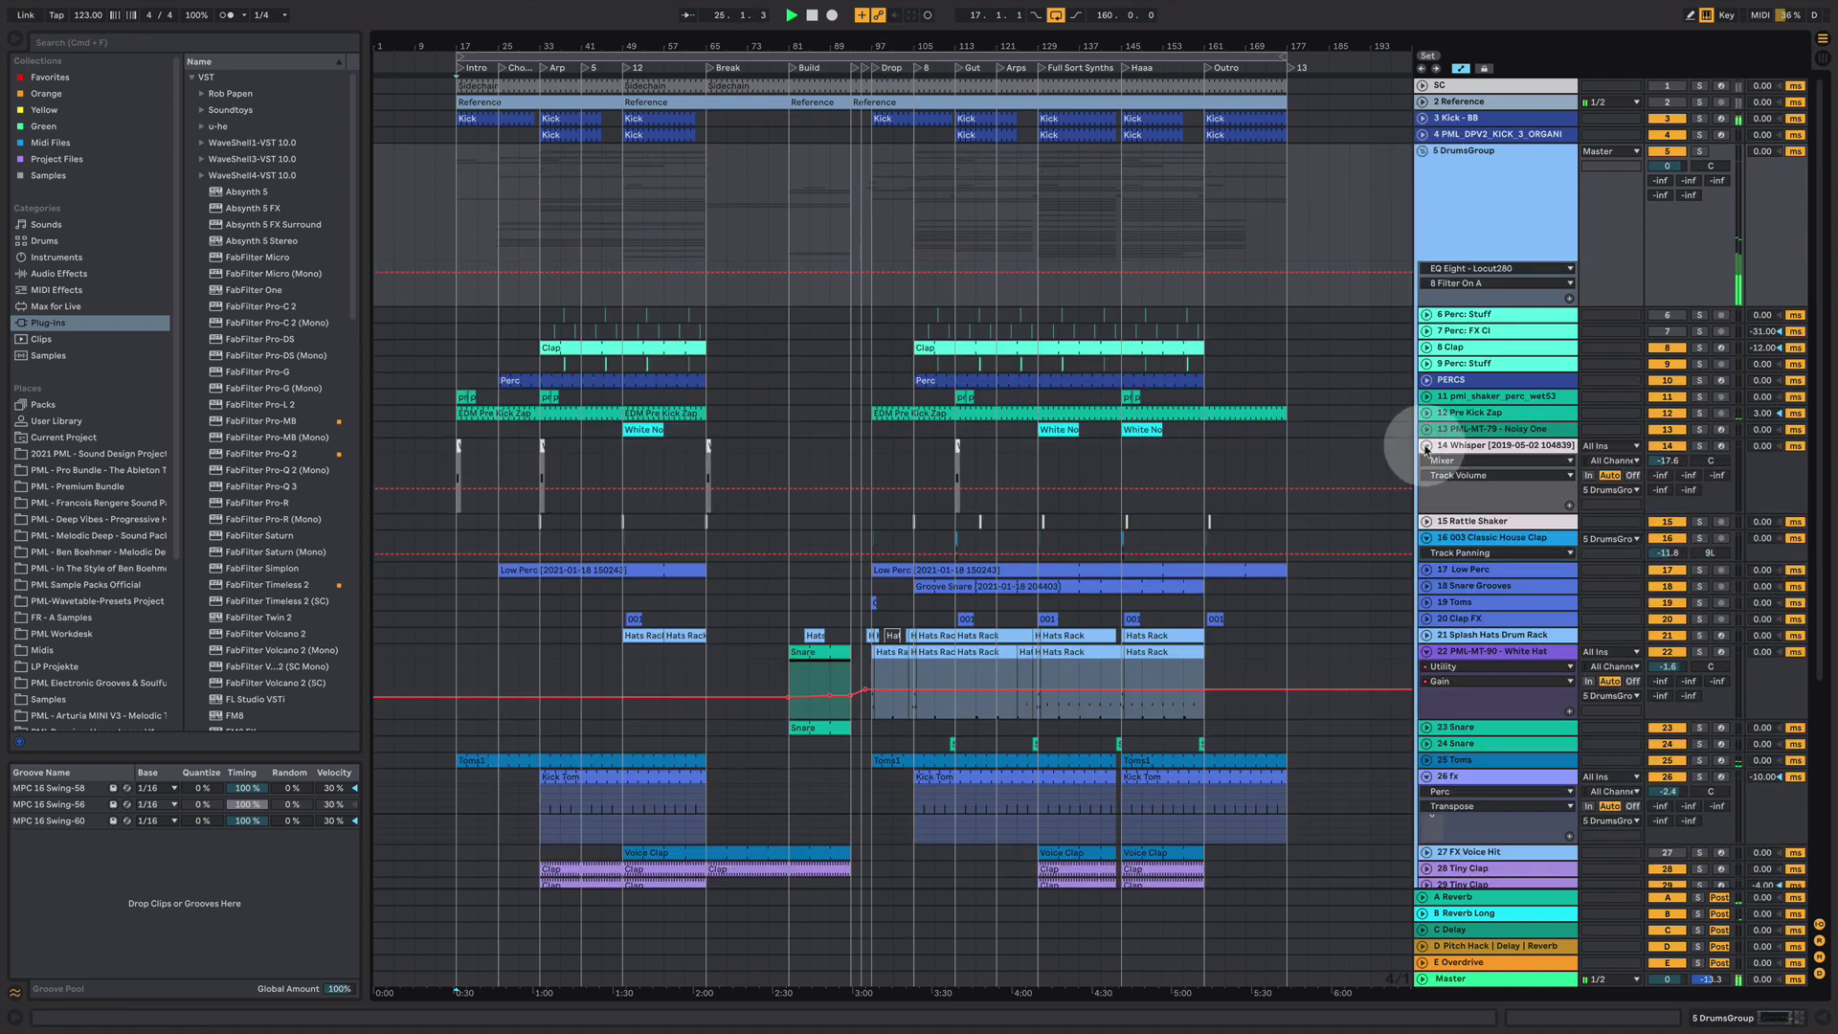
{"action": "left_click", "coordinate": [1426, 446]}
{"action": "left_click", "coordinate": [1426, 591]}
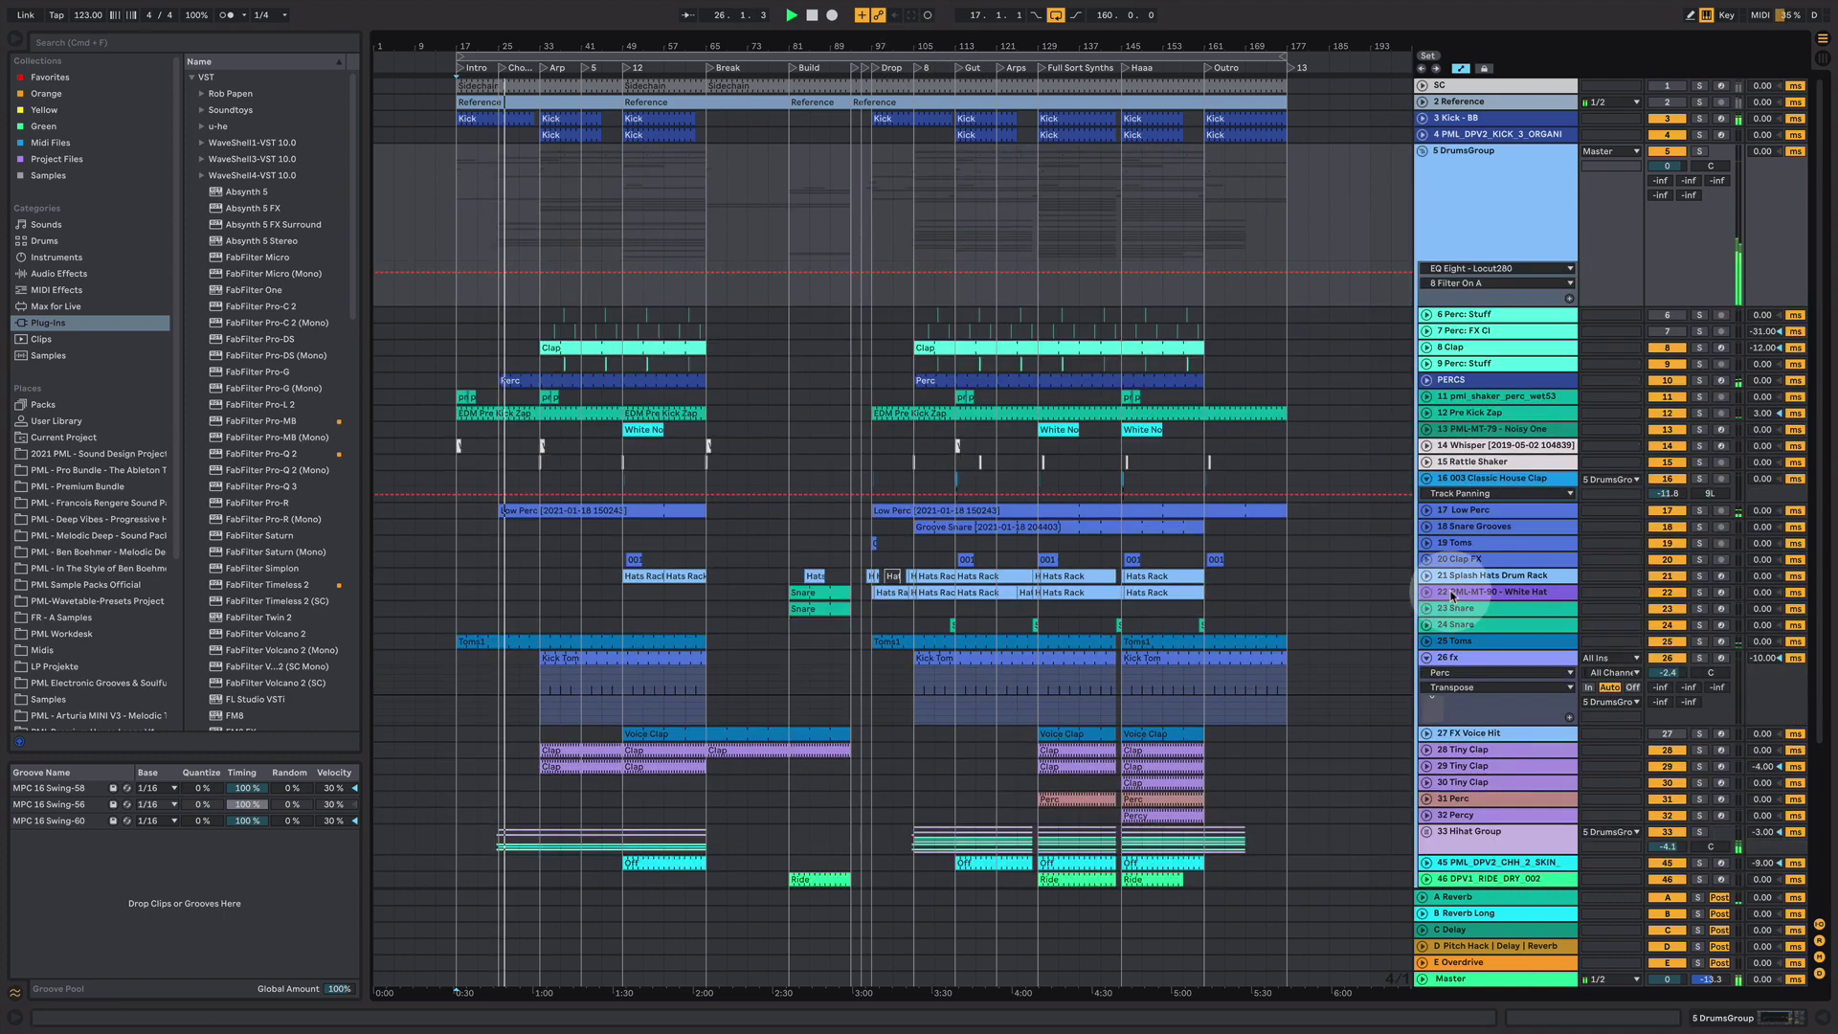
{"action": "scroll", "coordinate": [1154, 670], "scroll_direction": "down", "scroll_amount": 4}
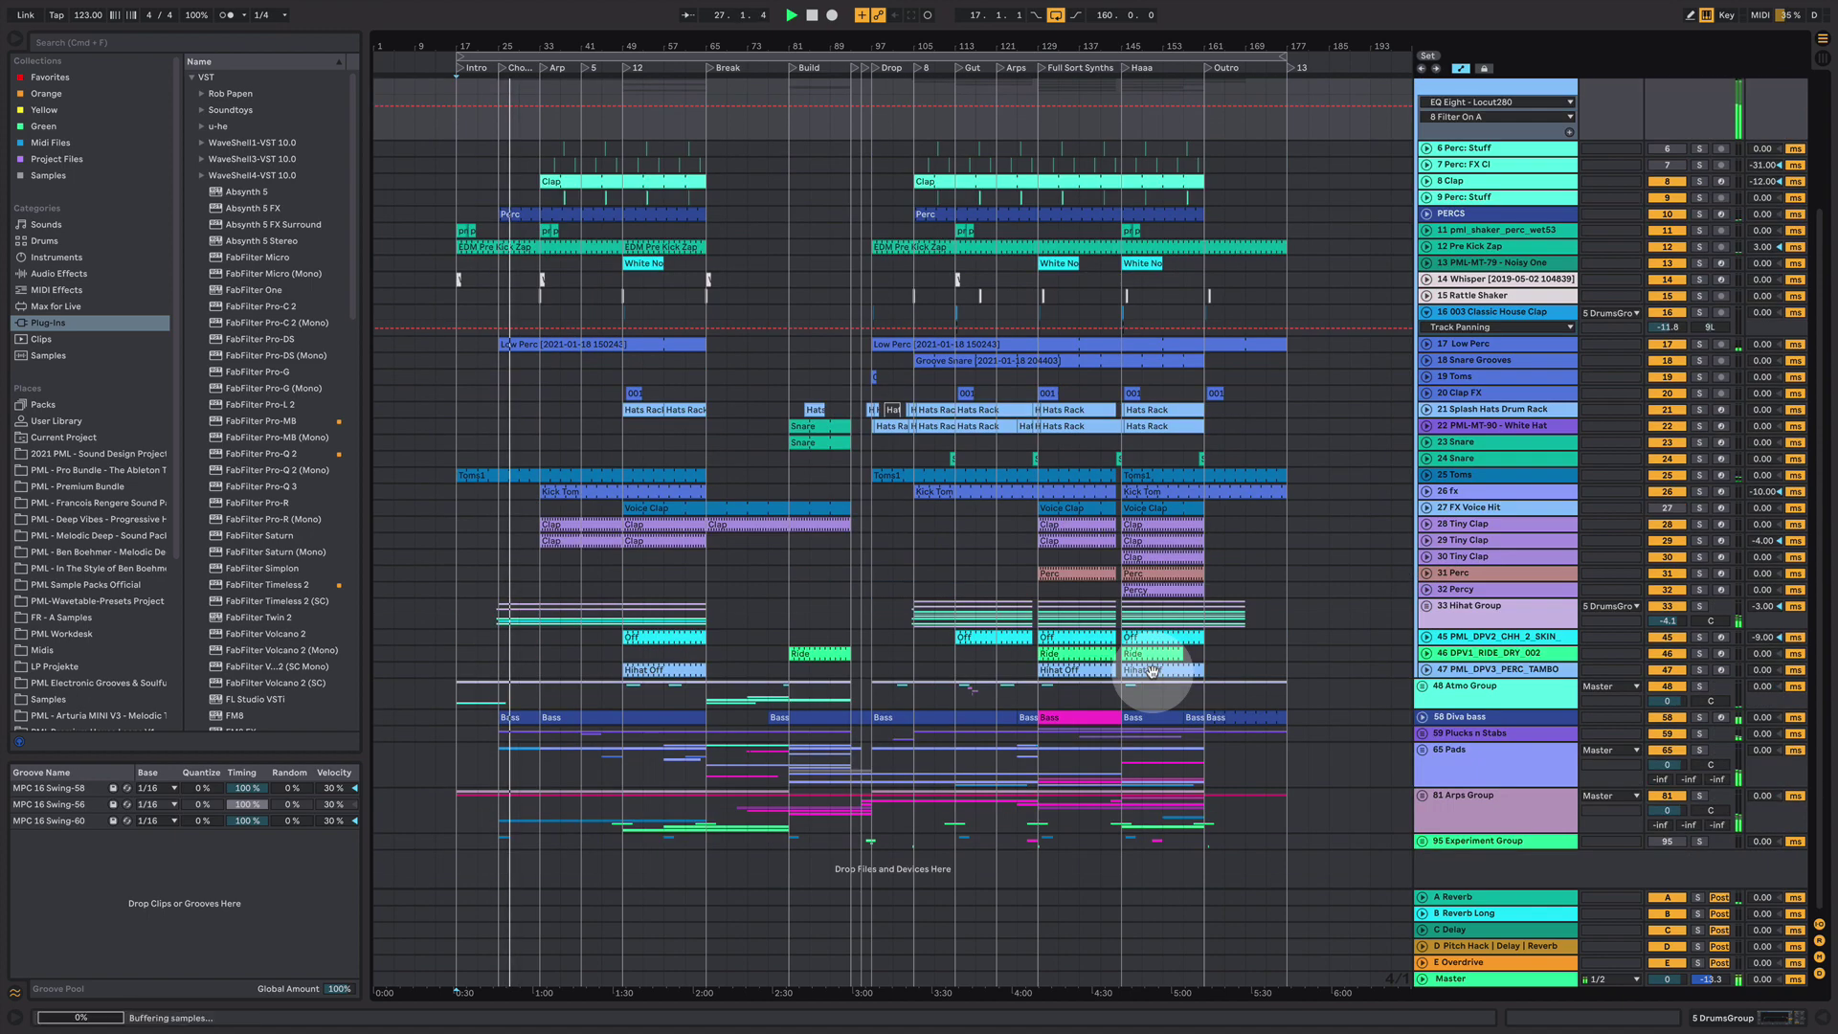
- Unfold the 59 Plucks n Stabs group and add a Utility audio effect at the end of the 61 Melody Conga device chain
{"action": "left_click", "coordinate": [1421, 737]}
{"action": "scroll", "coordinate": [902, 635], "scroll_direction": "down", "scroll_amount": 4}
{"action": "left_click", "coordinate": [1481, 609]}
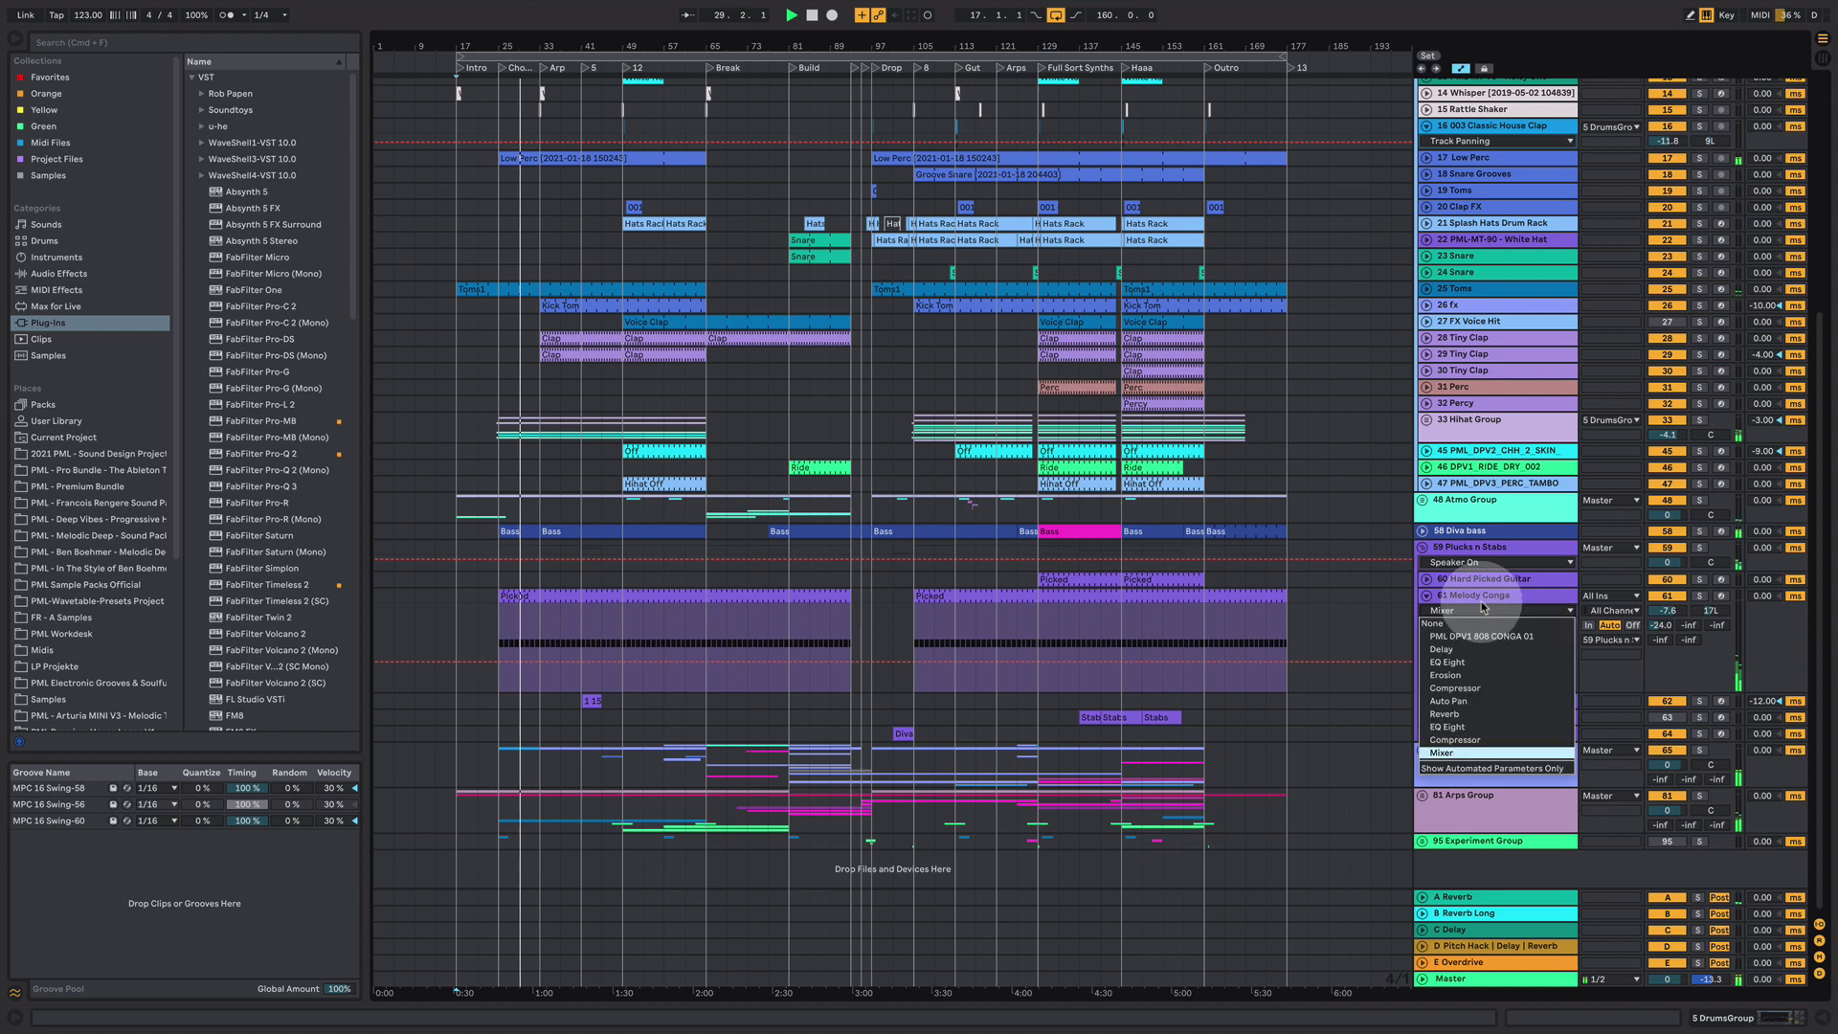
{"action": "left_click", "coordinate": [1482, 606]}
{"action": "left_click", "coordinate": [1478, 597]}
{"action": "double_click", "coordinate": [1478, 598]}
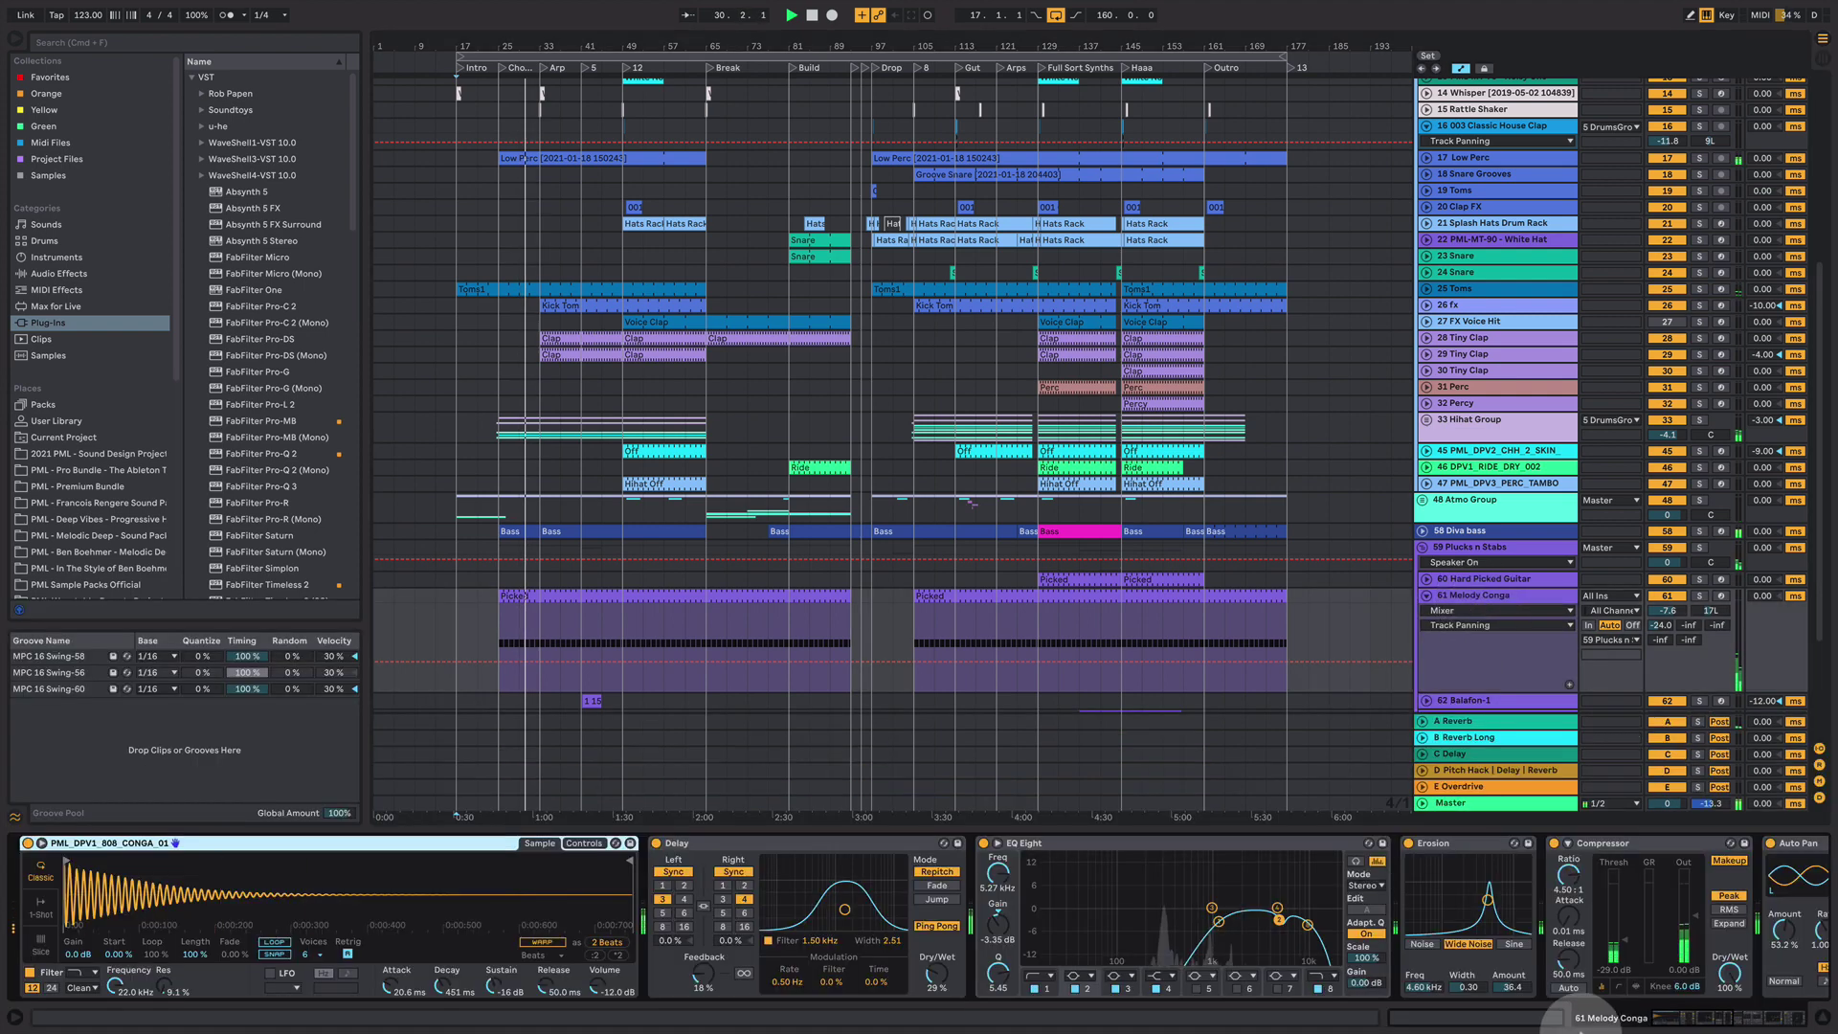
{"action": "scroll", "coordinate": [1628, 995], "scroll_direction": "right", "scroll_amount": 5}
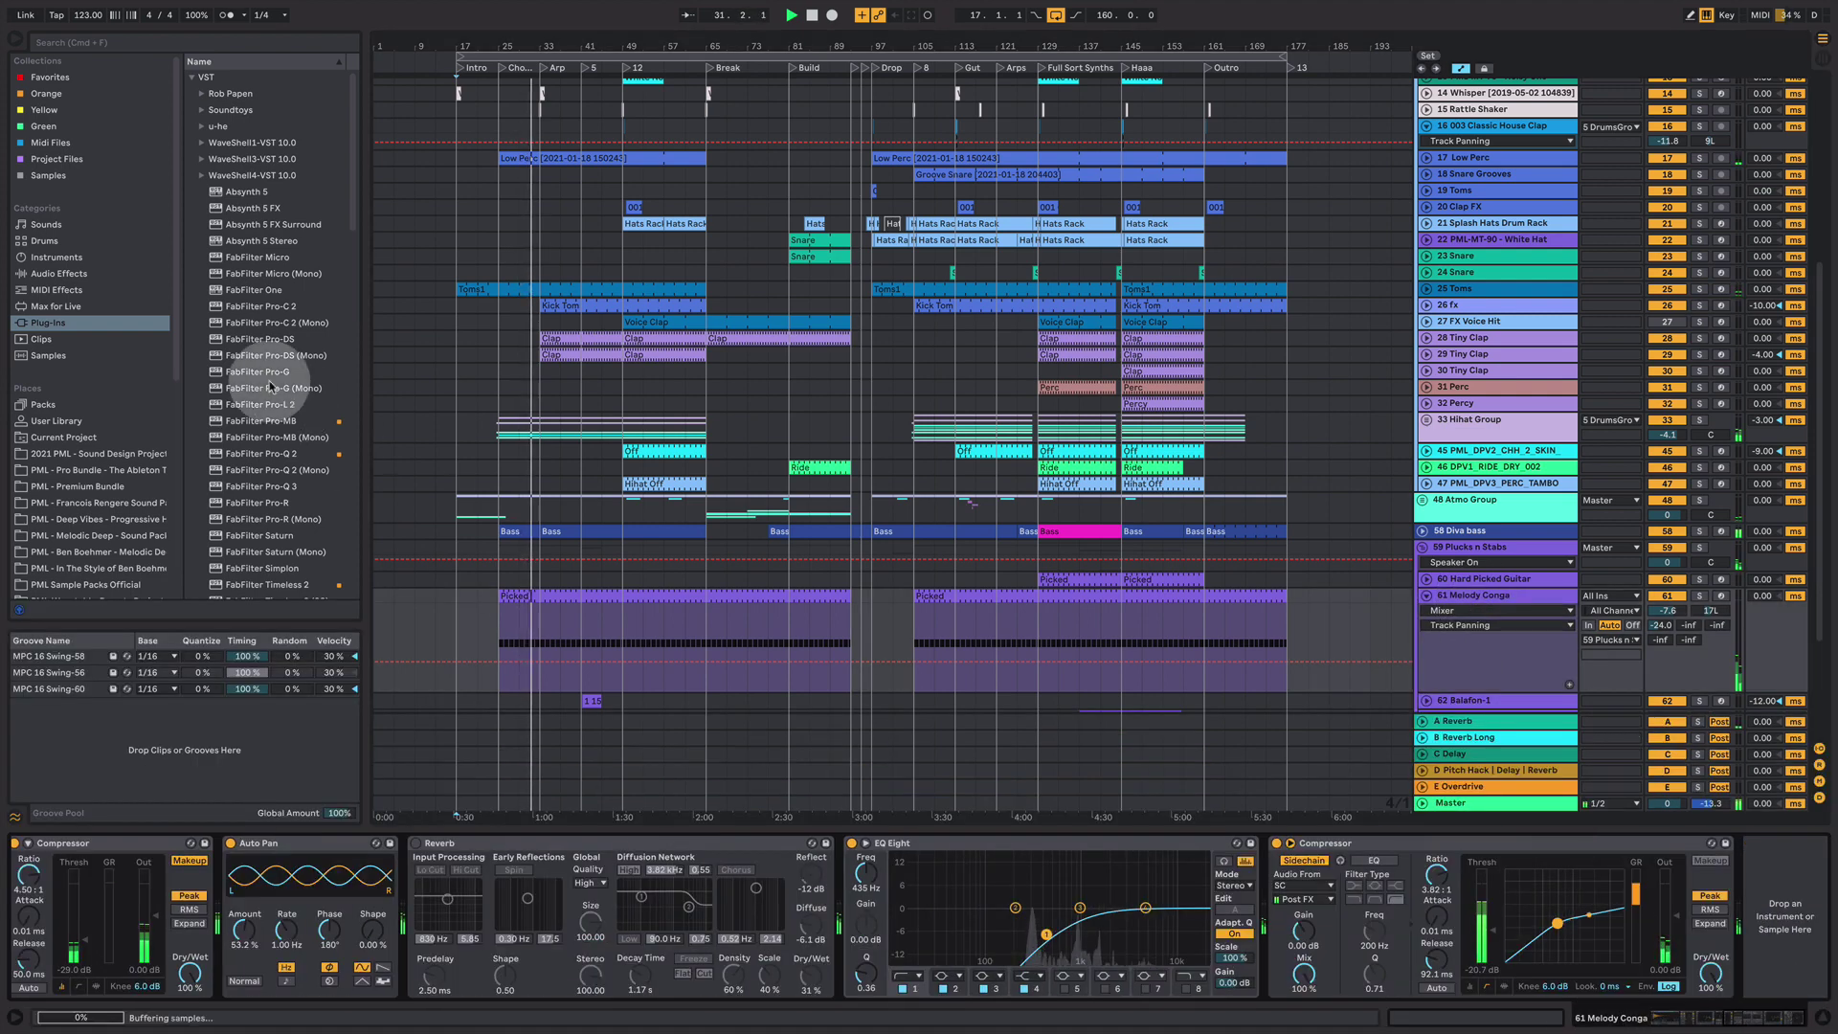
{"action": "left_click", "coordinate": [60, 273]}
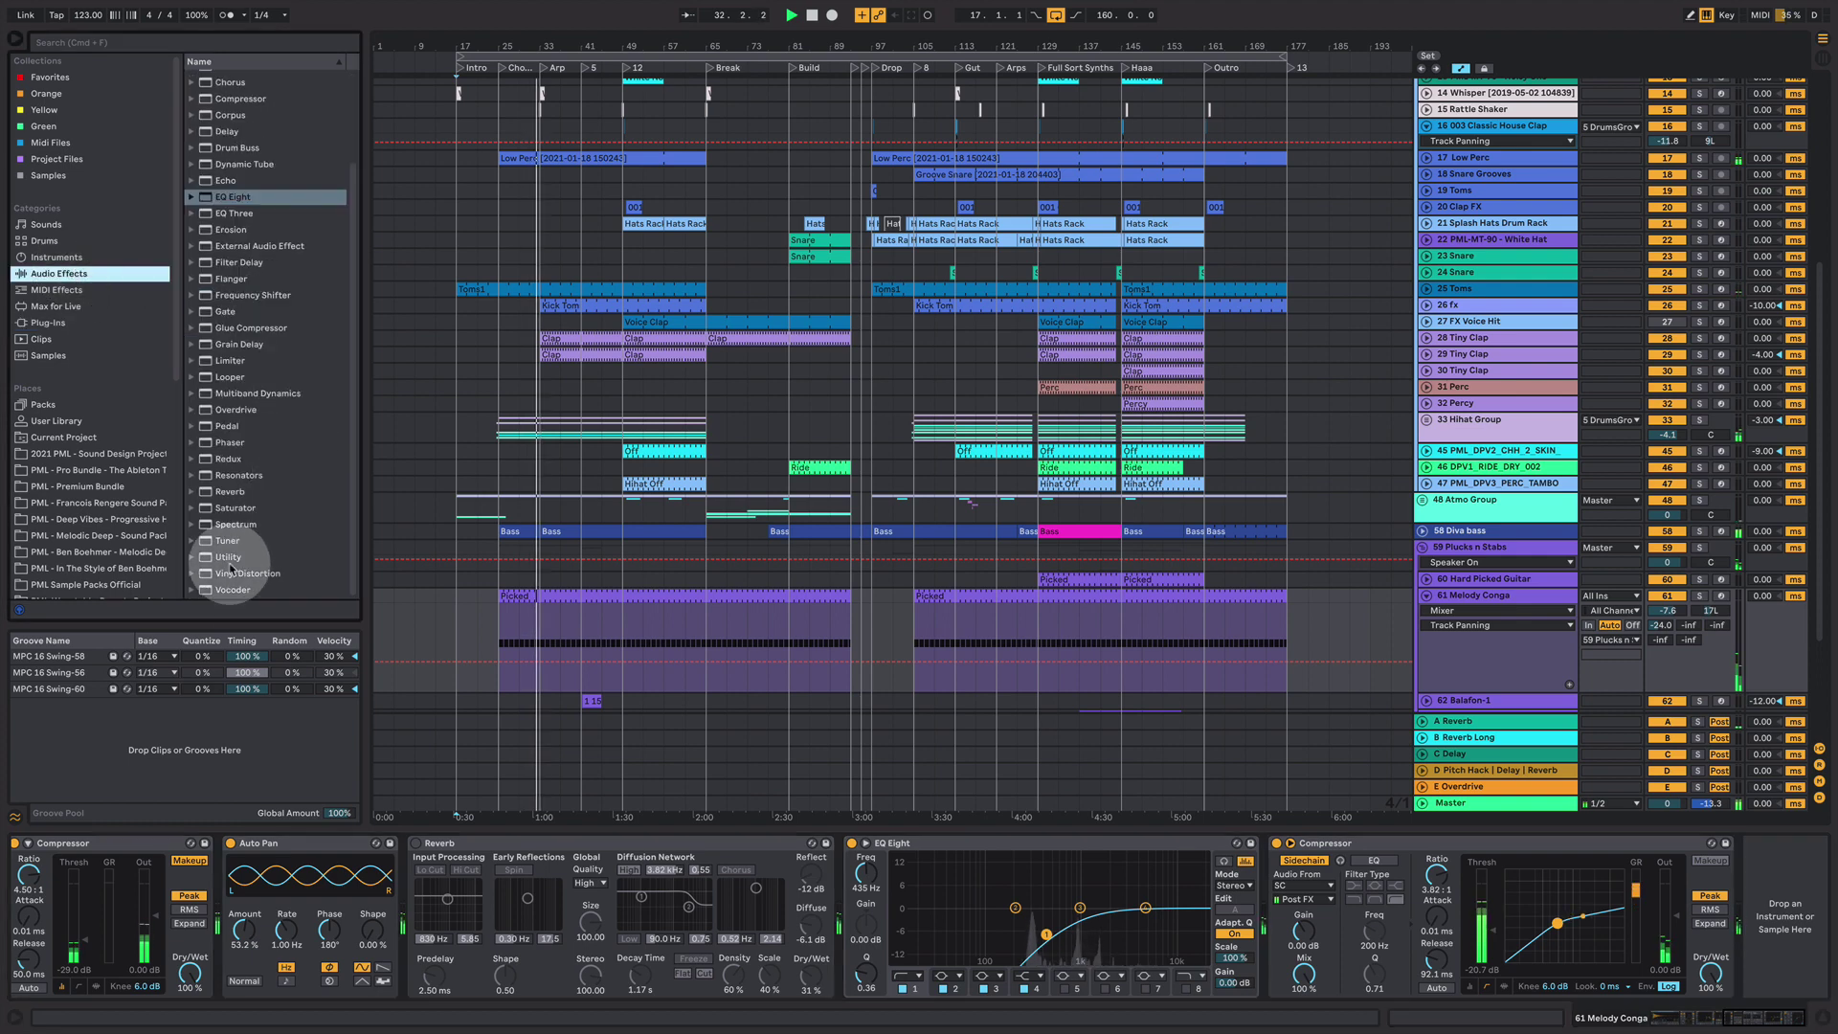
{"action": "left_click_drag", "start_coordinate": [230, 570], "coordinate": [1755, 867]}
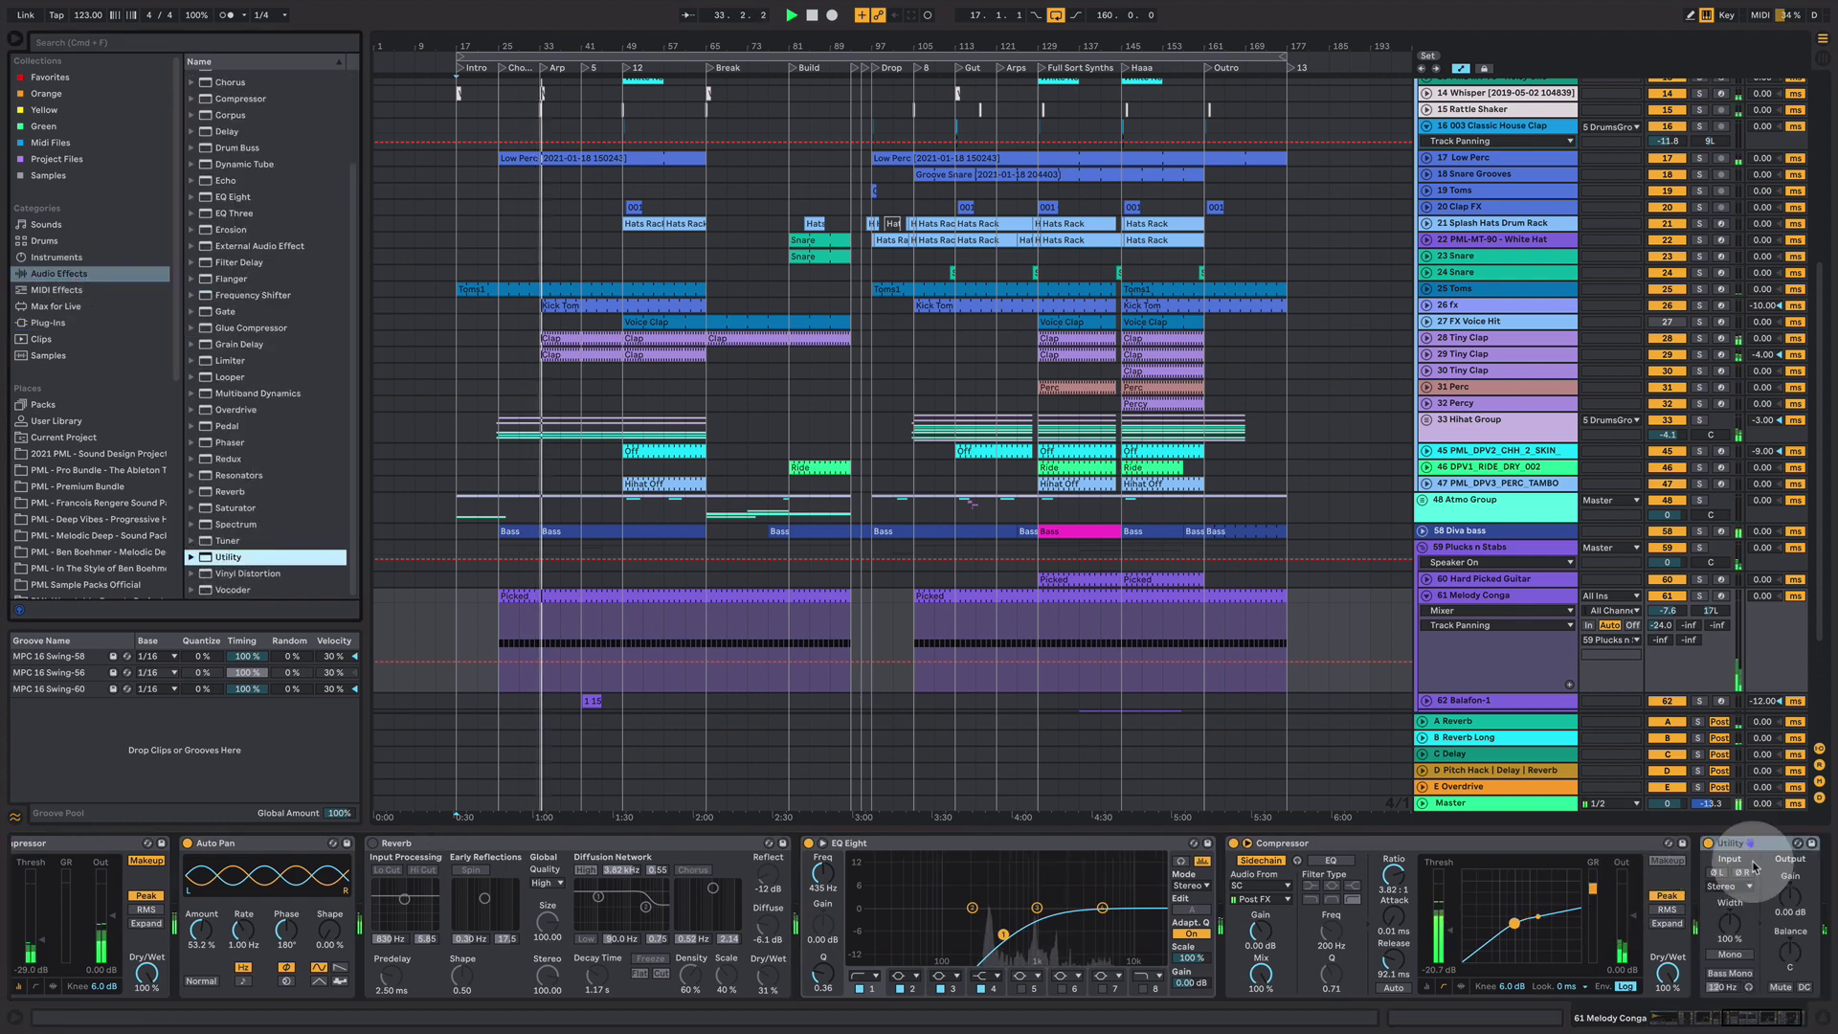
- Automate the Utility gain on 61 Melody Conga to ramp up from the conga's first entry to the Arp marker, and fold the track
{"action": "left_click", "coordinate": [1789, 898]}
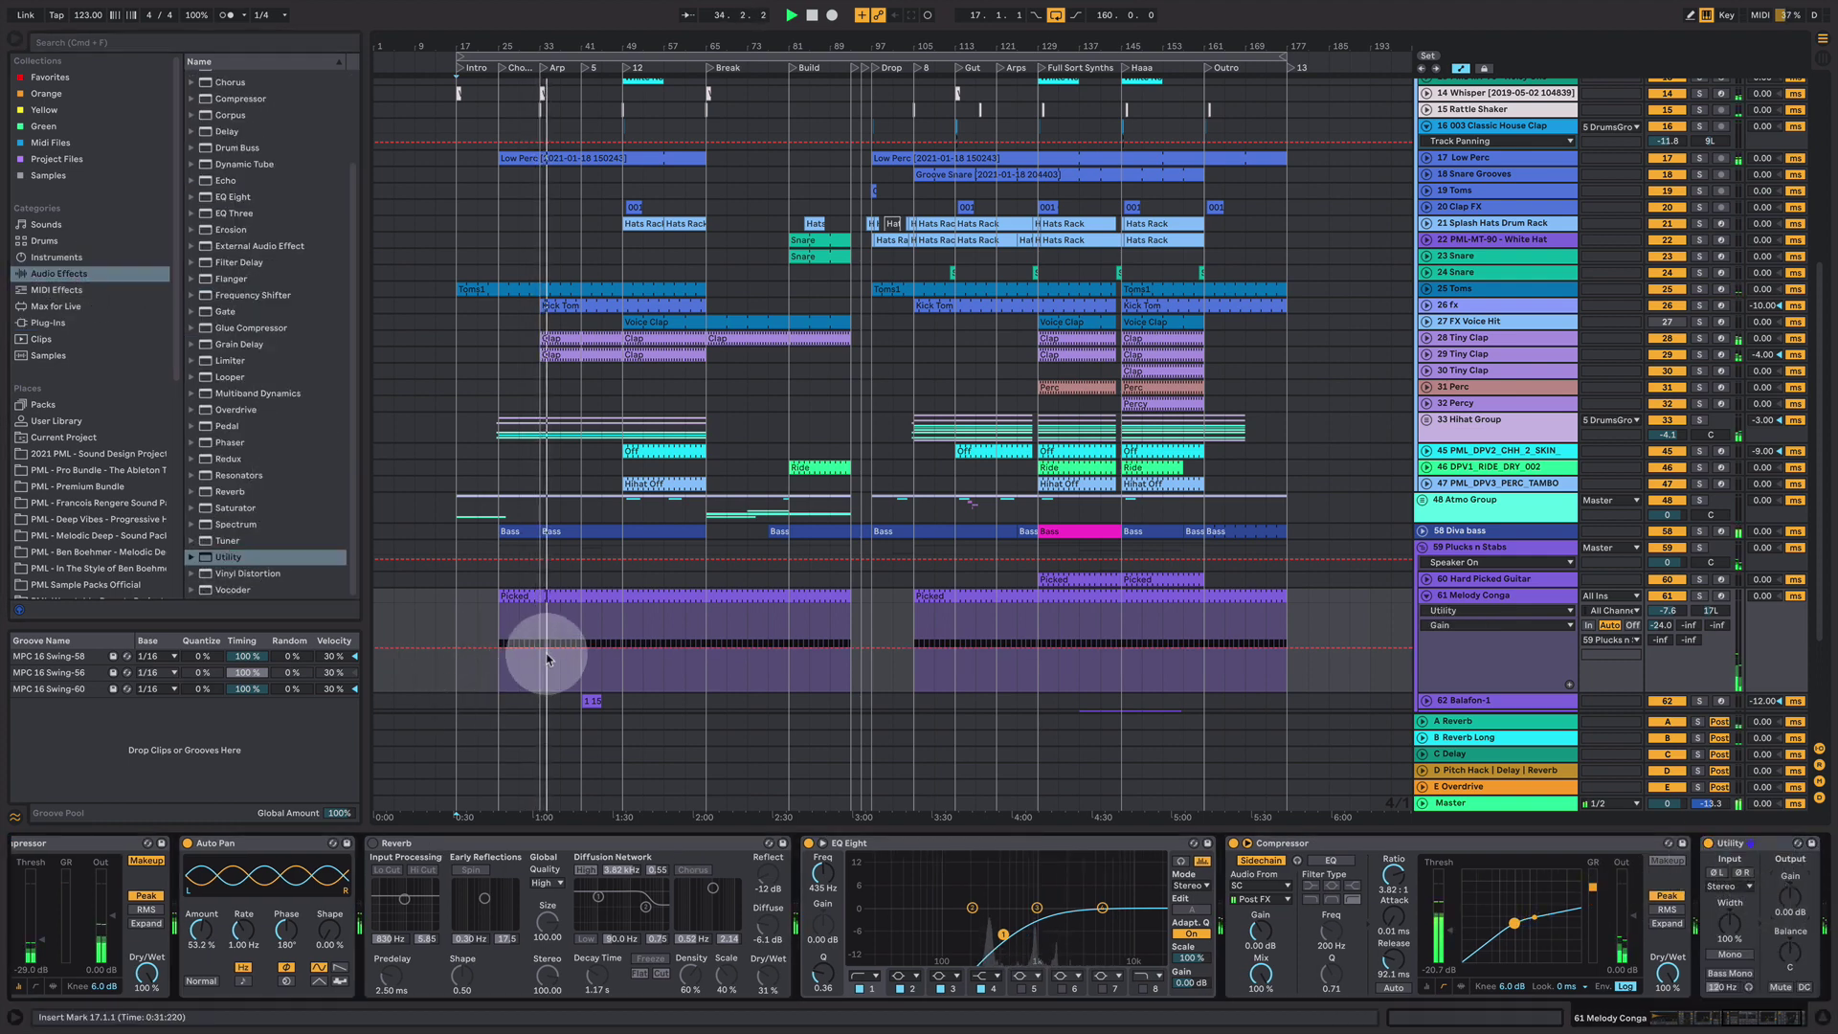
{"action": "left_click", "coordinate": [502, 647]}
{"action": "left_click_drag", "start_coordinate": [496, 647], "coordinate": [498, 660]}
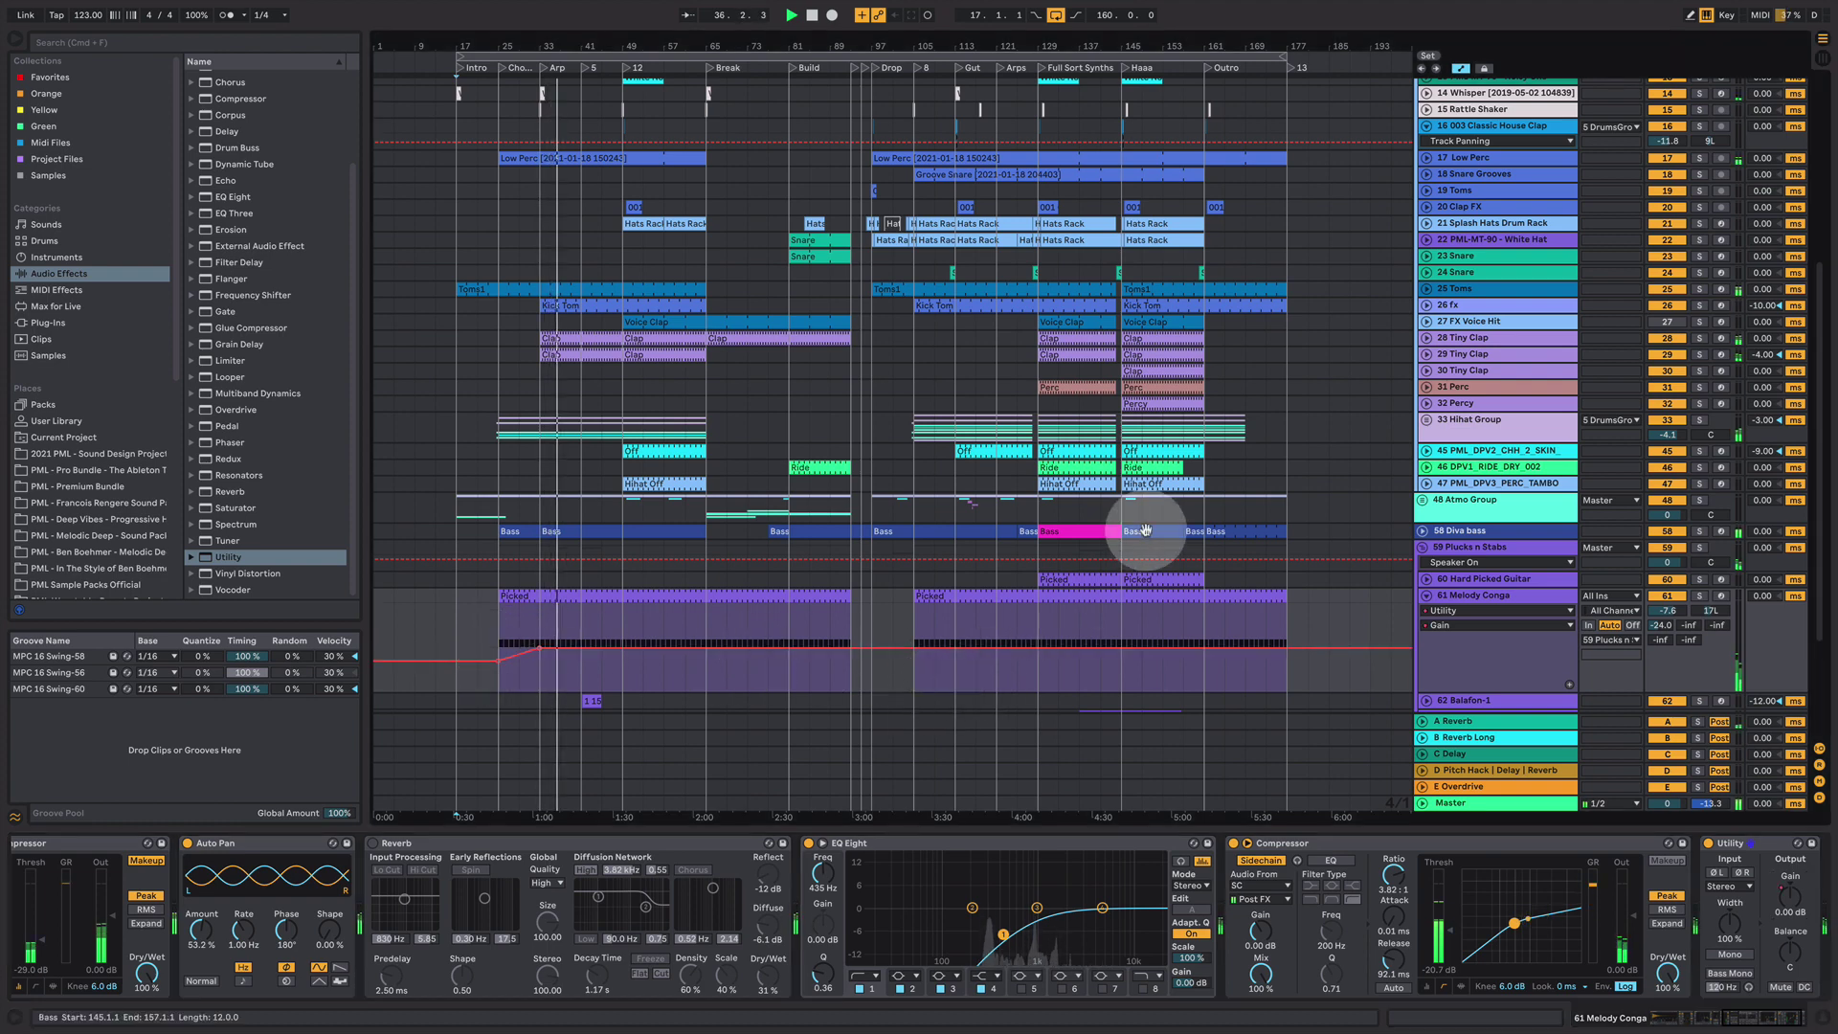
{"action": "left_click", "coordinate": [1426, 595]}
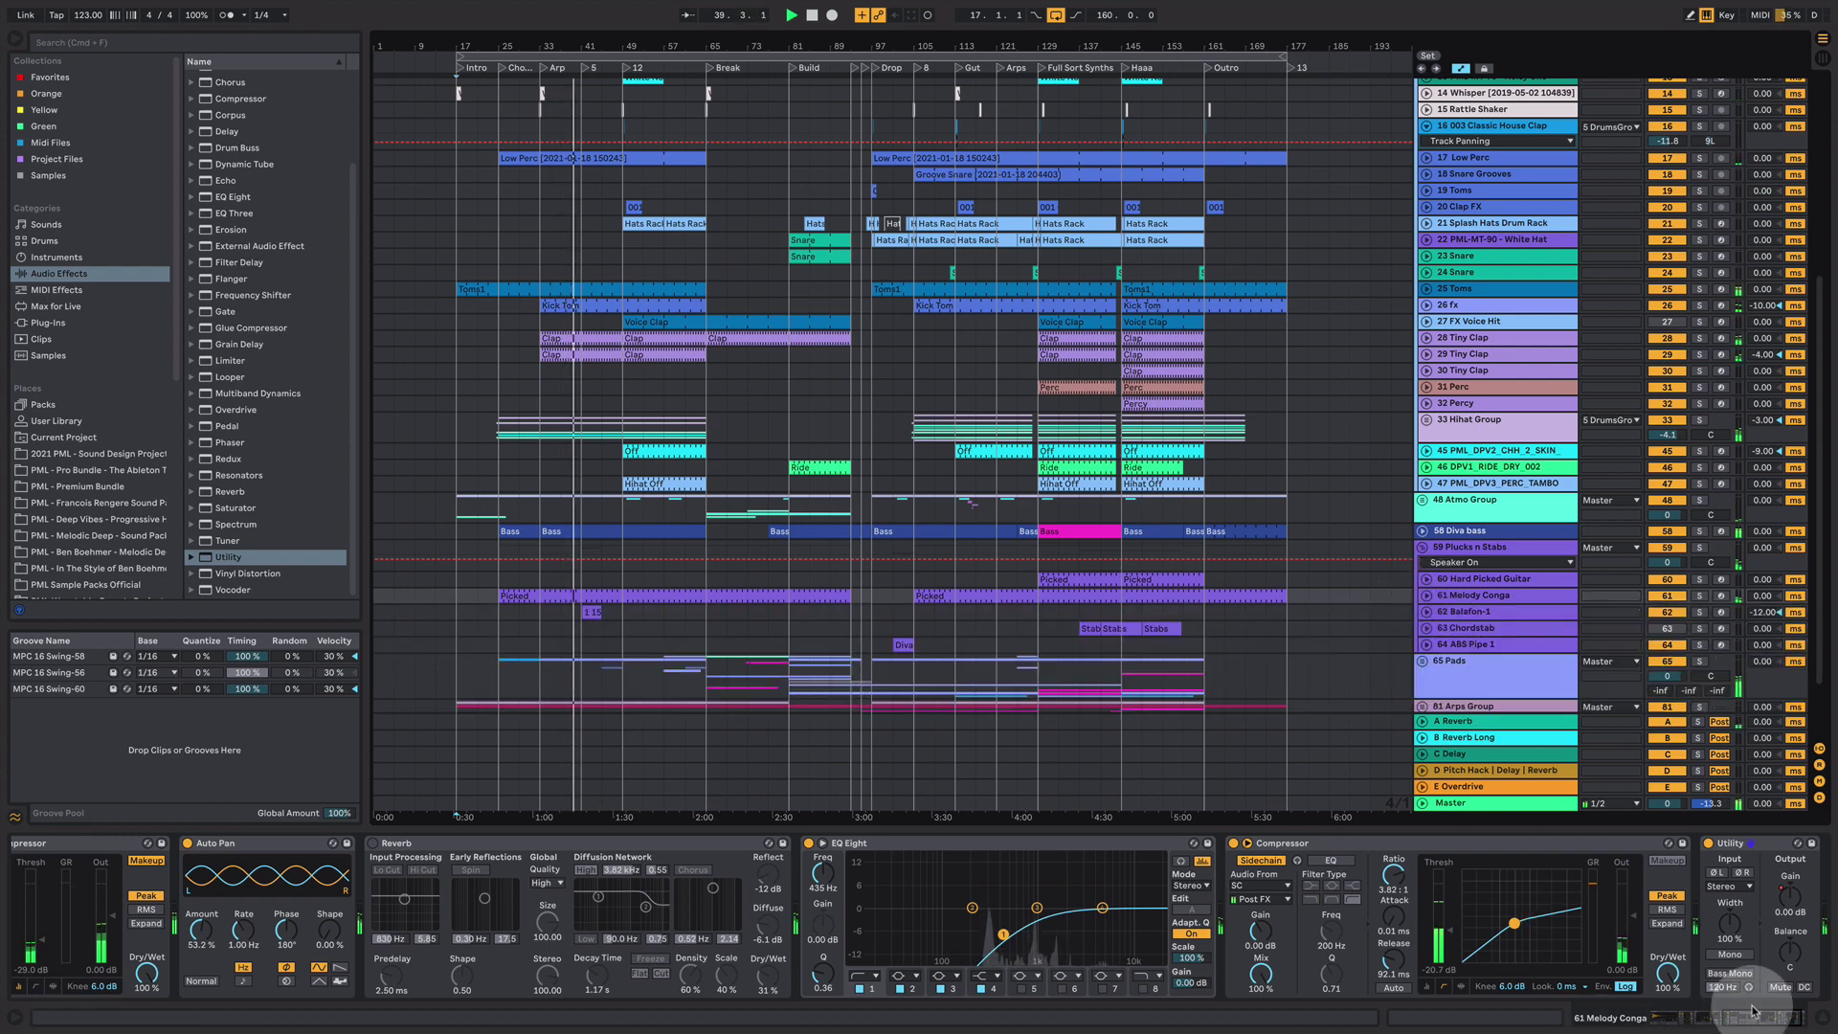
- Hide the device view and deactivate the 62 Balafon-1 track
{"action": "left_click", "coordinate": [1829, 1019]}
{"action": "left_click", "coordinate": [1234, 649]}
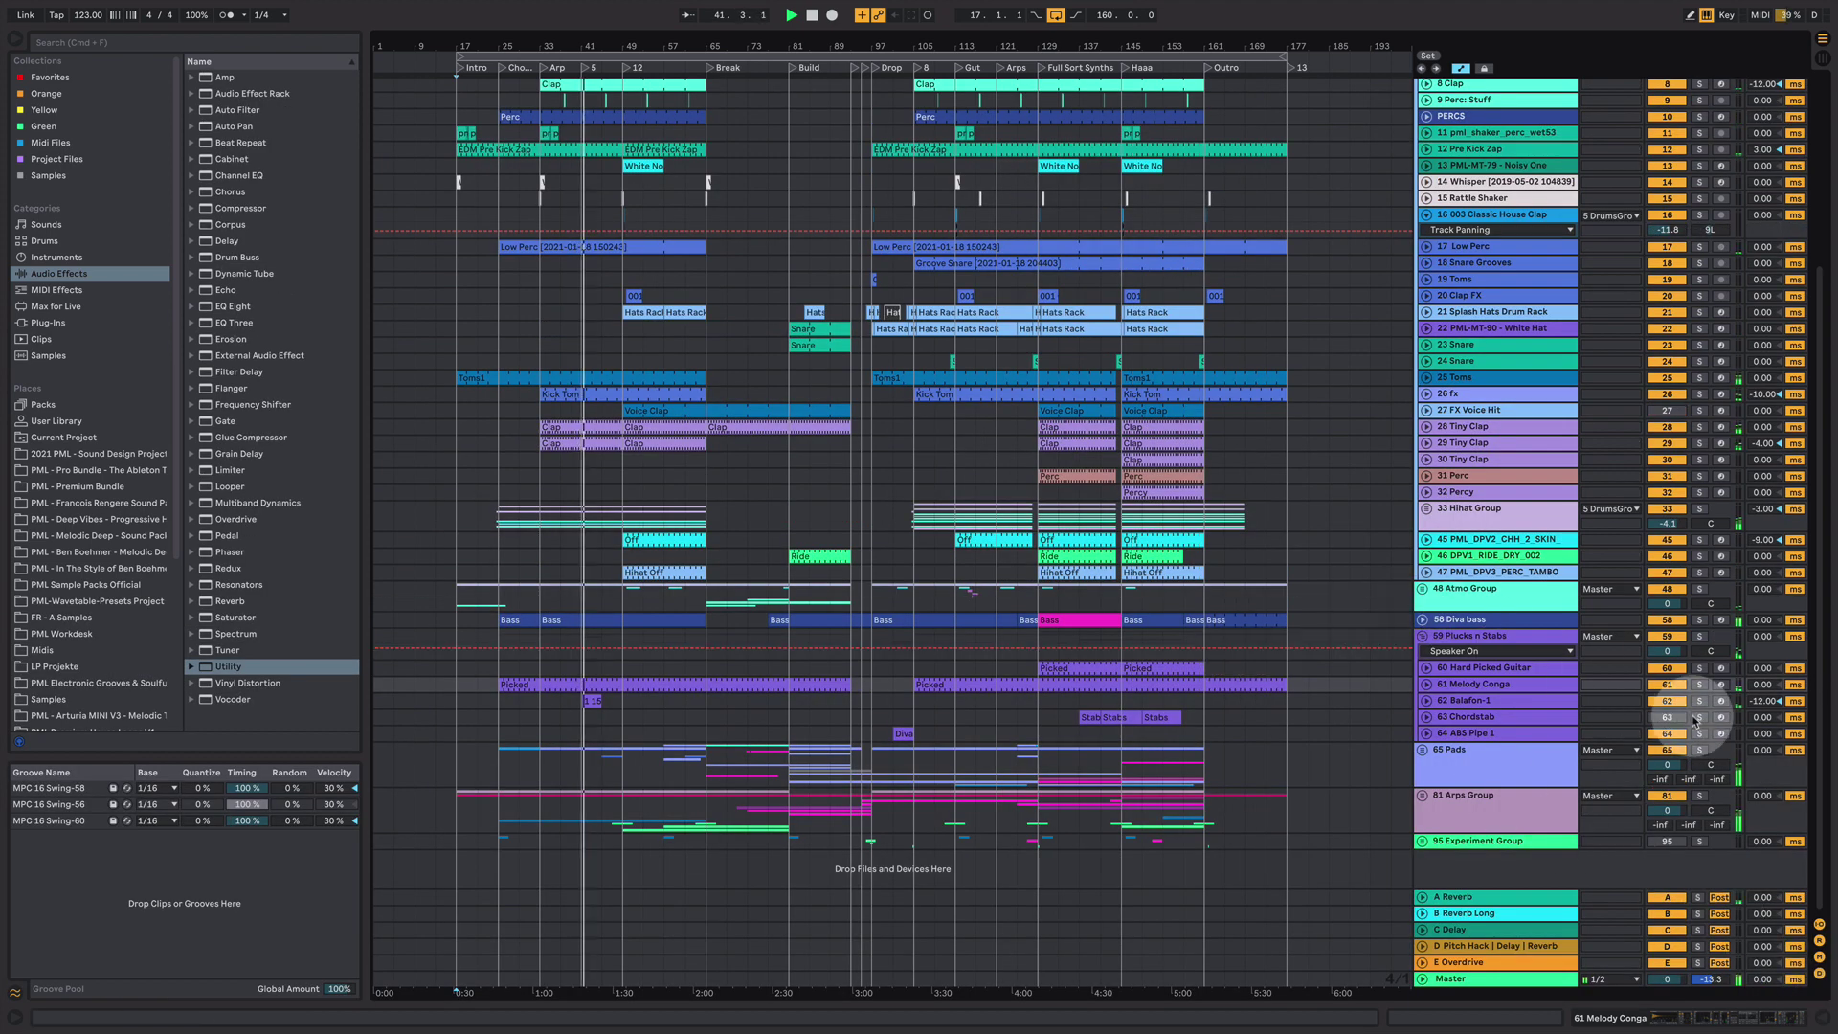
{"action": "left_click_drag", "start_coordinate": [1697, 715], "coordinate": [1643, 733]}
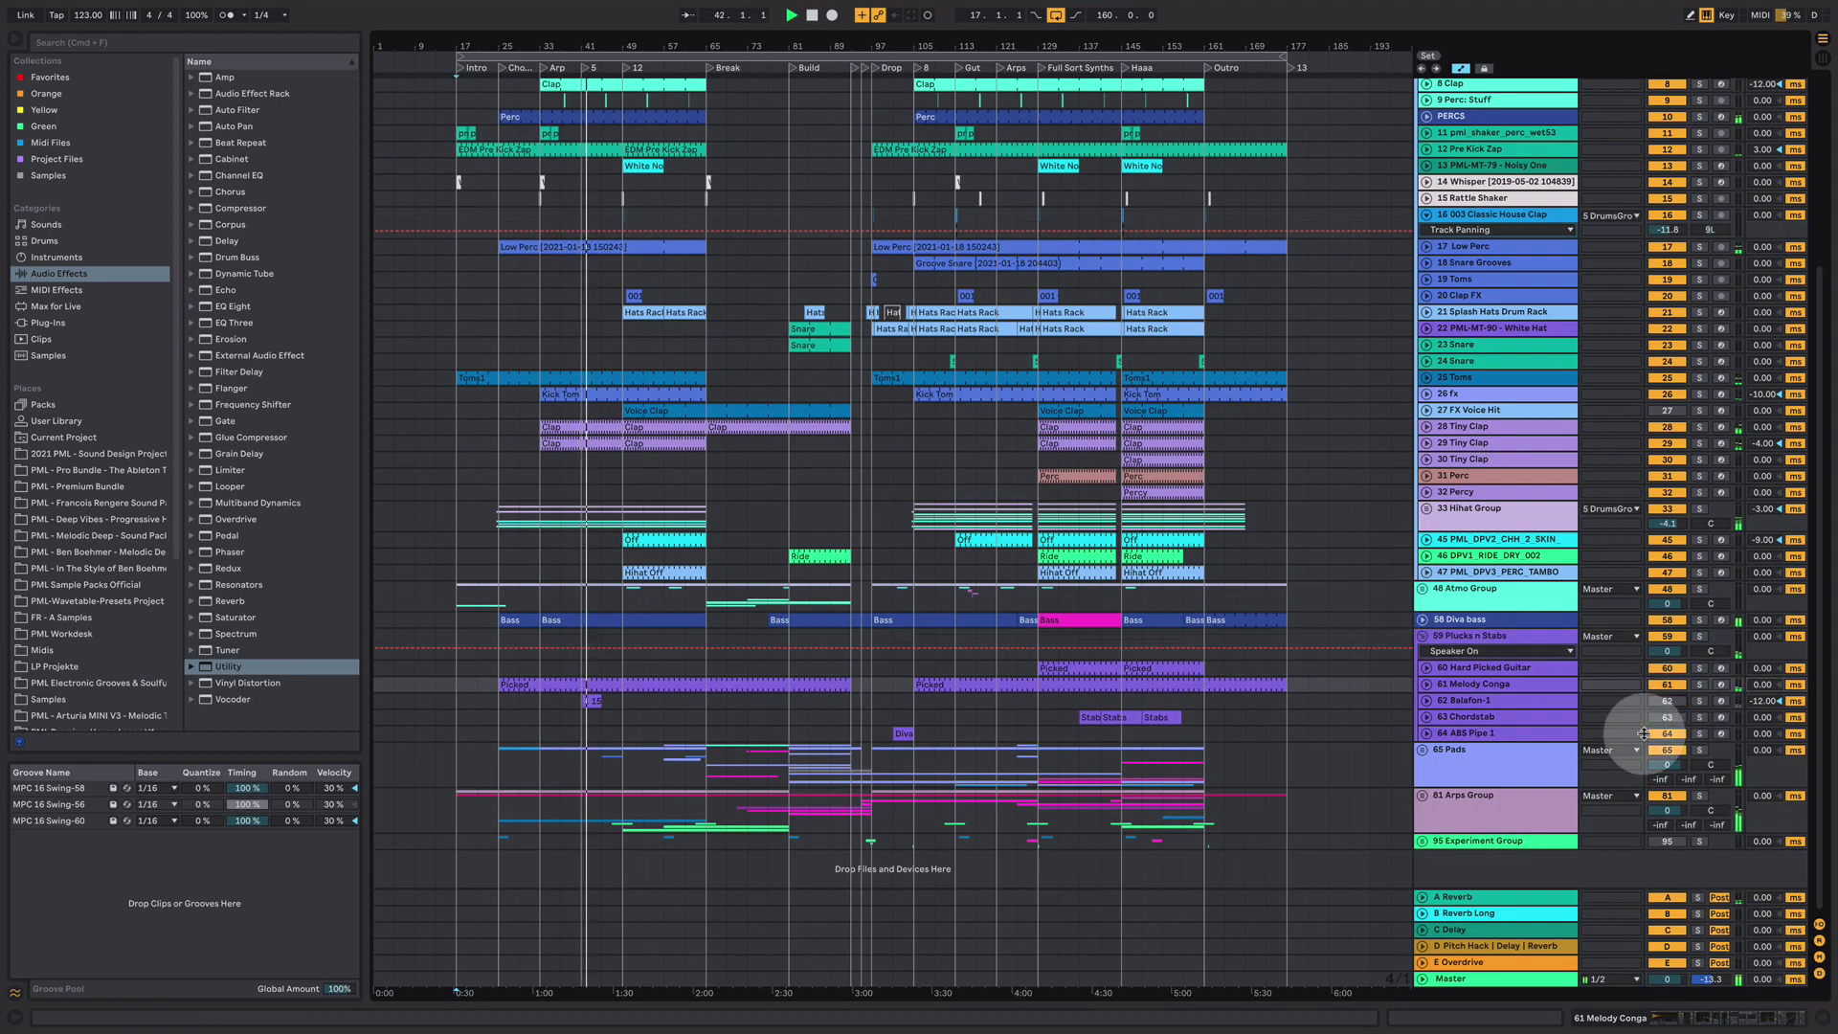
{"action": "left_click", "coordinate": [1459, 699]}
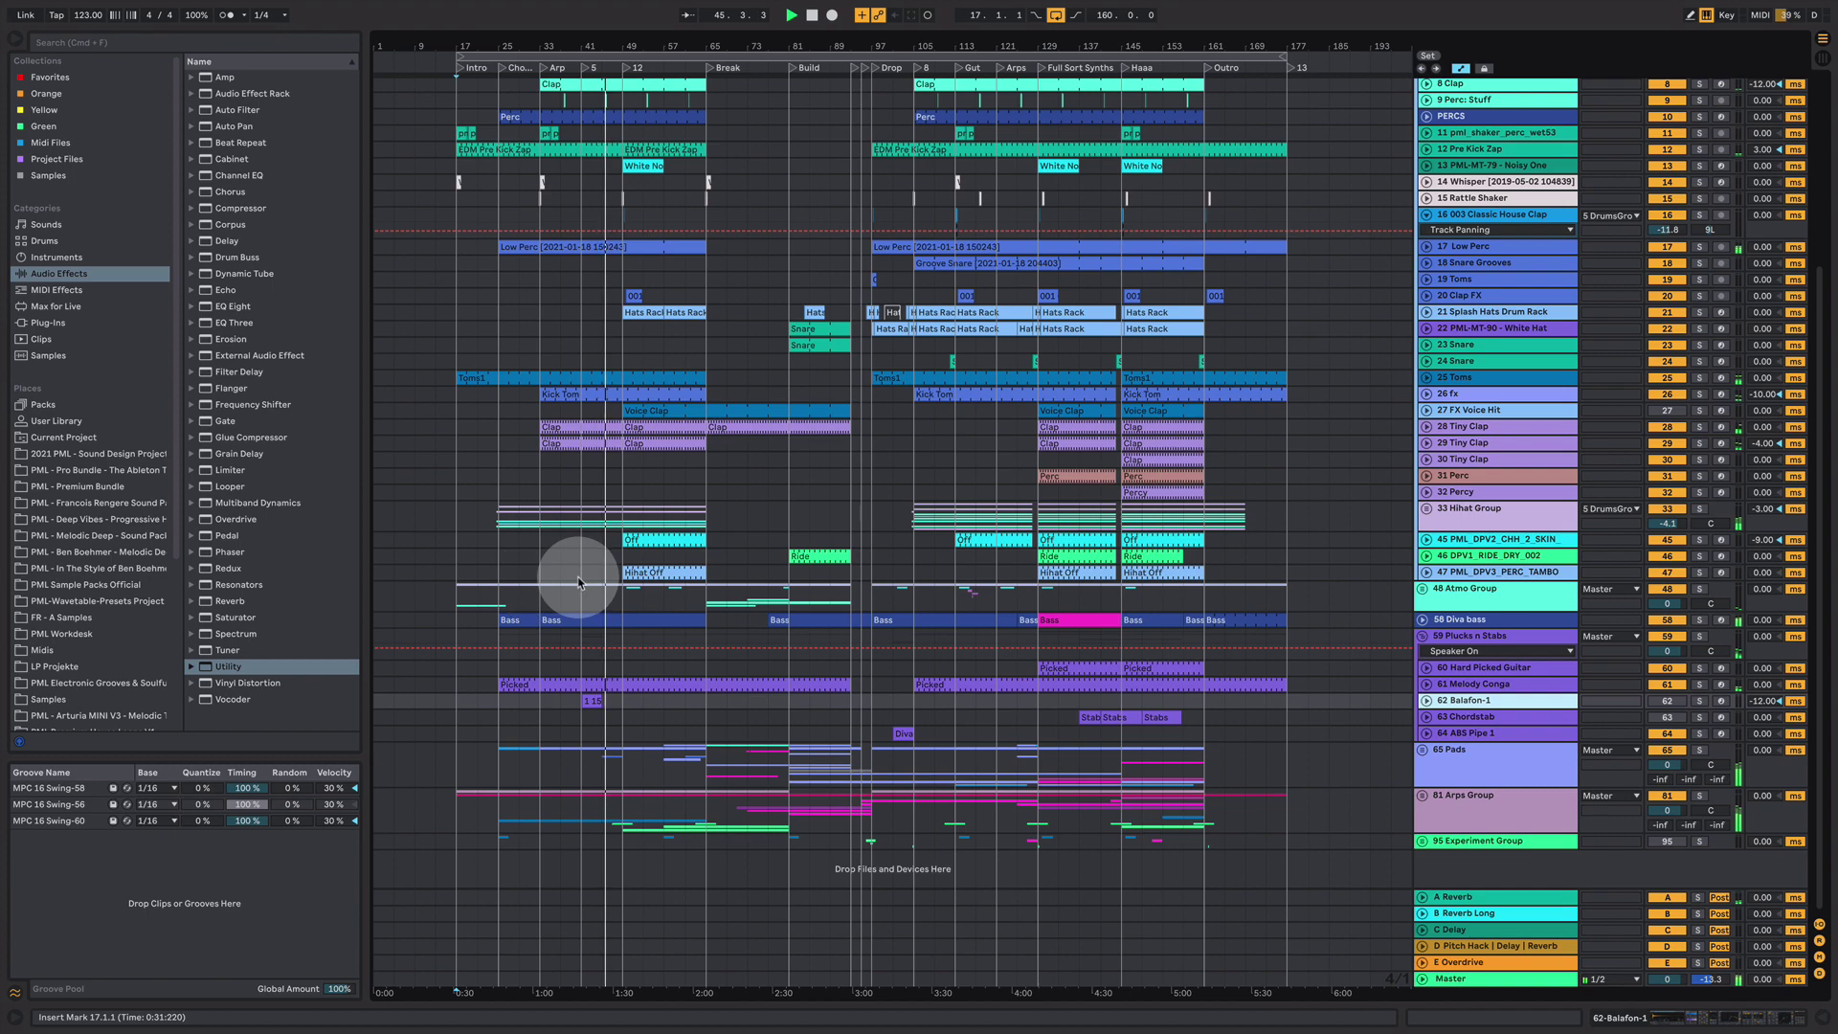
- Lower the 47 PML_DPV3_PERC_TAMBO track's volume to -18.0 dB and fold the track again
{"action": "scroll", "coordinate": [577, 582], "scroll_direction": "up", "scroll_amount": 4}
{"action": "scroll", "coordinate": [578, 581], "scroll_direction": "up", "scroll_amount": 3}
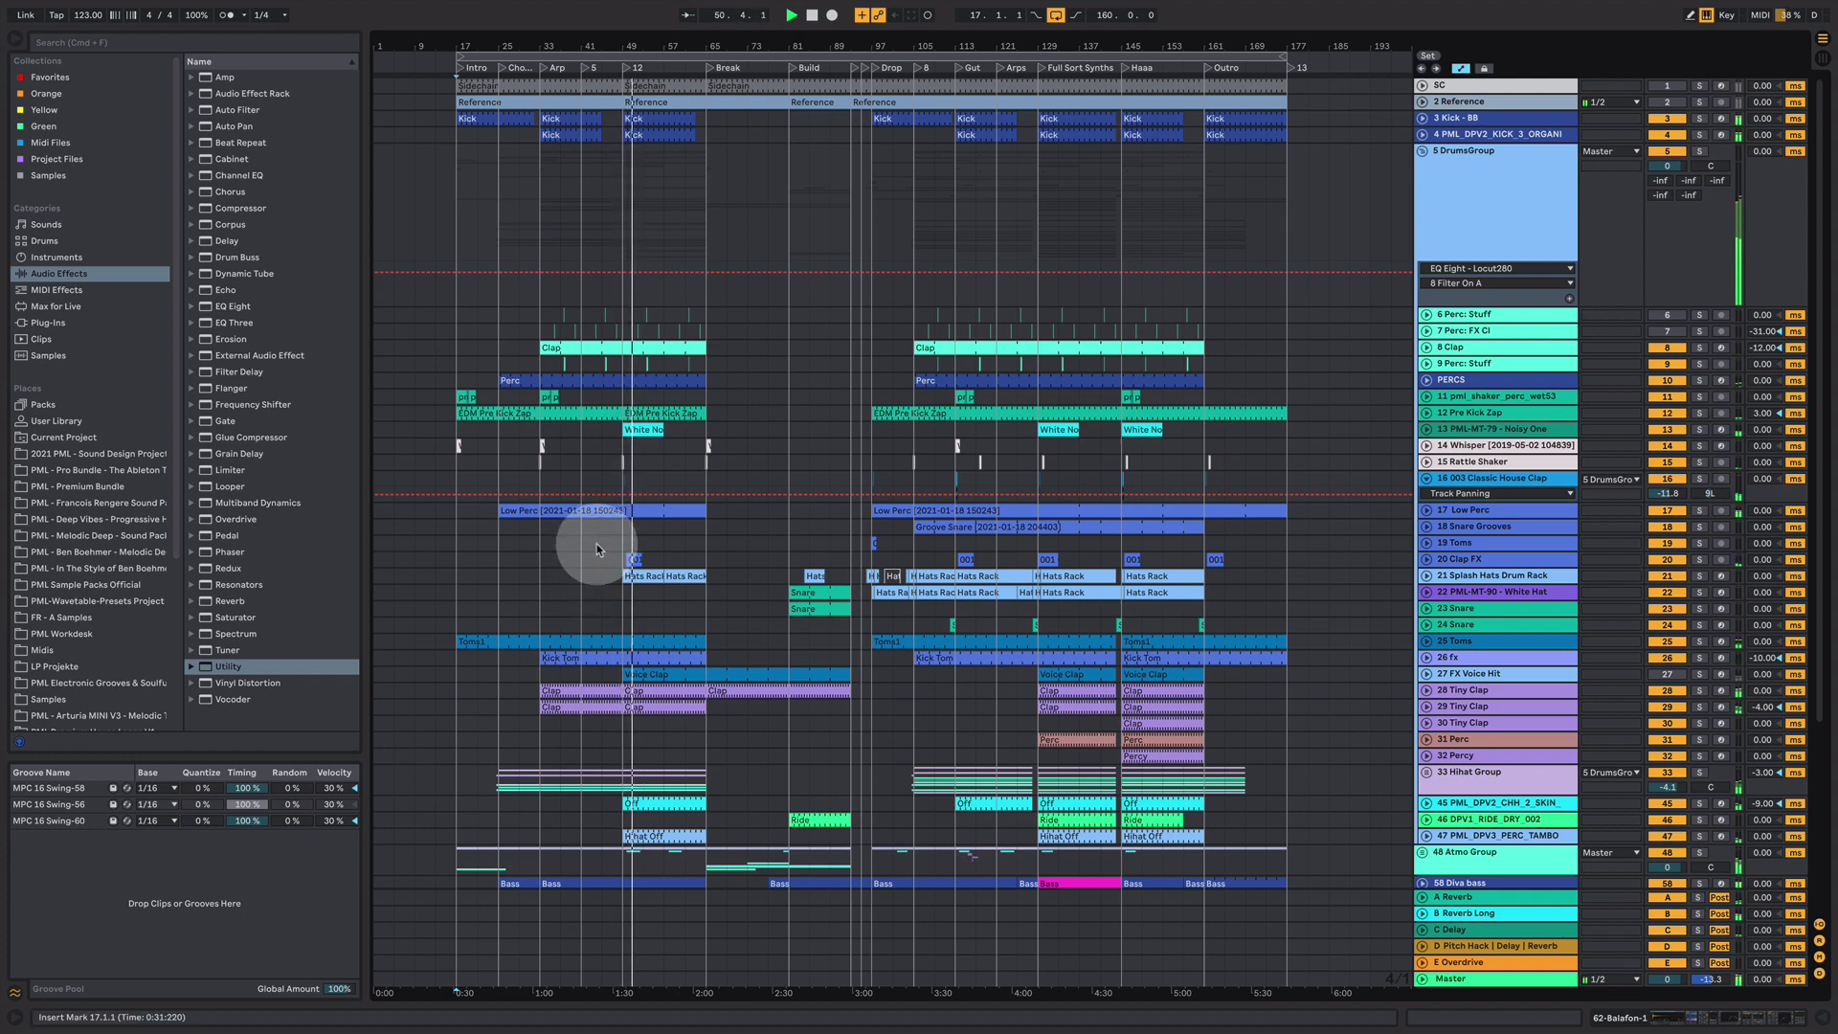
{"action": "scroll", "coordinate": [597, 549], "scroll_direction": "down", "scroll_amount": 4}
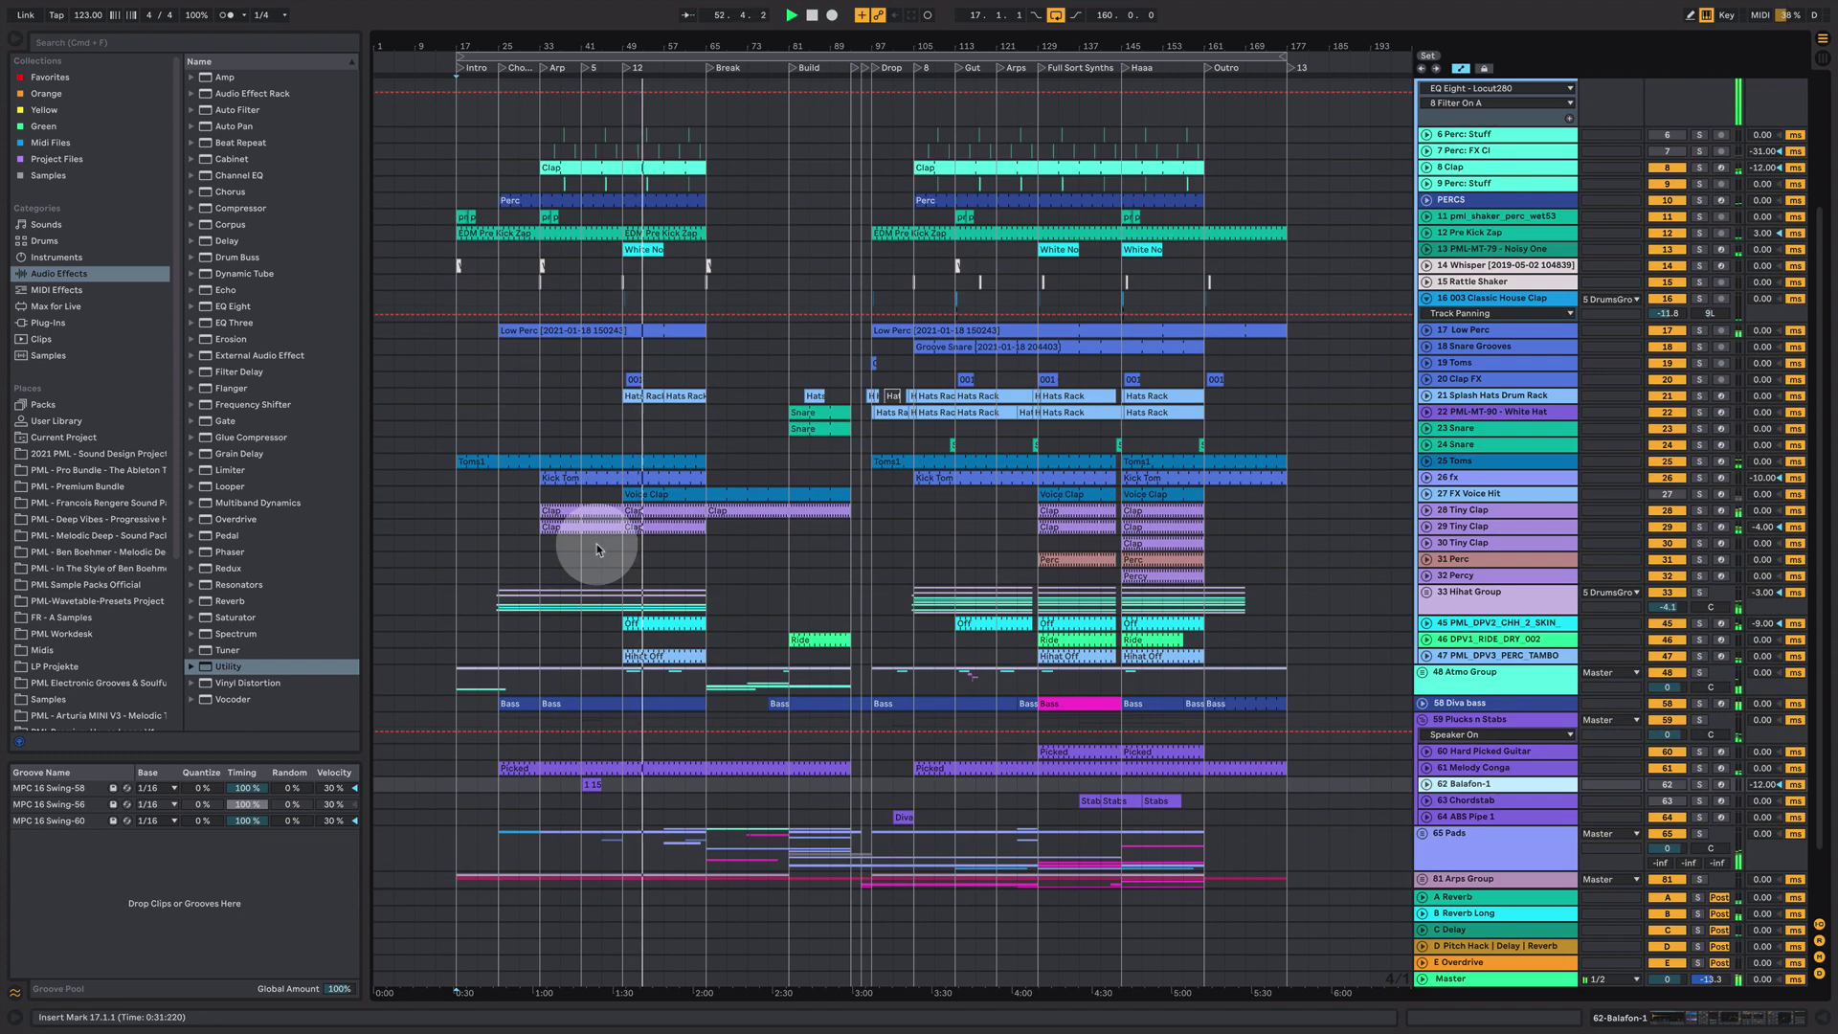
{"action": "scroll", "coordinate": [597, 548], "scroll_direction": "down", "scroll_amount": 2}
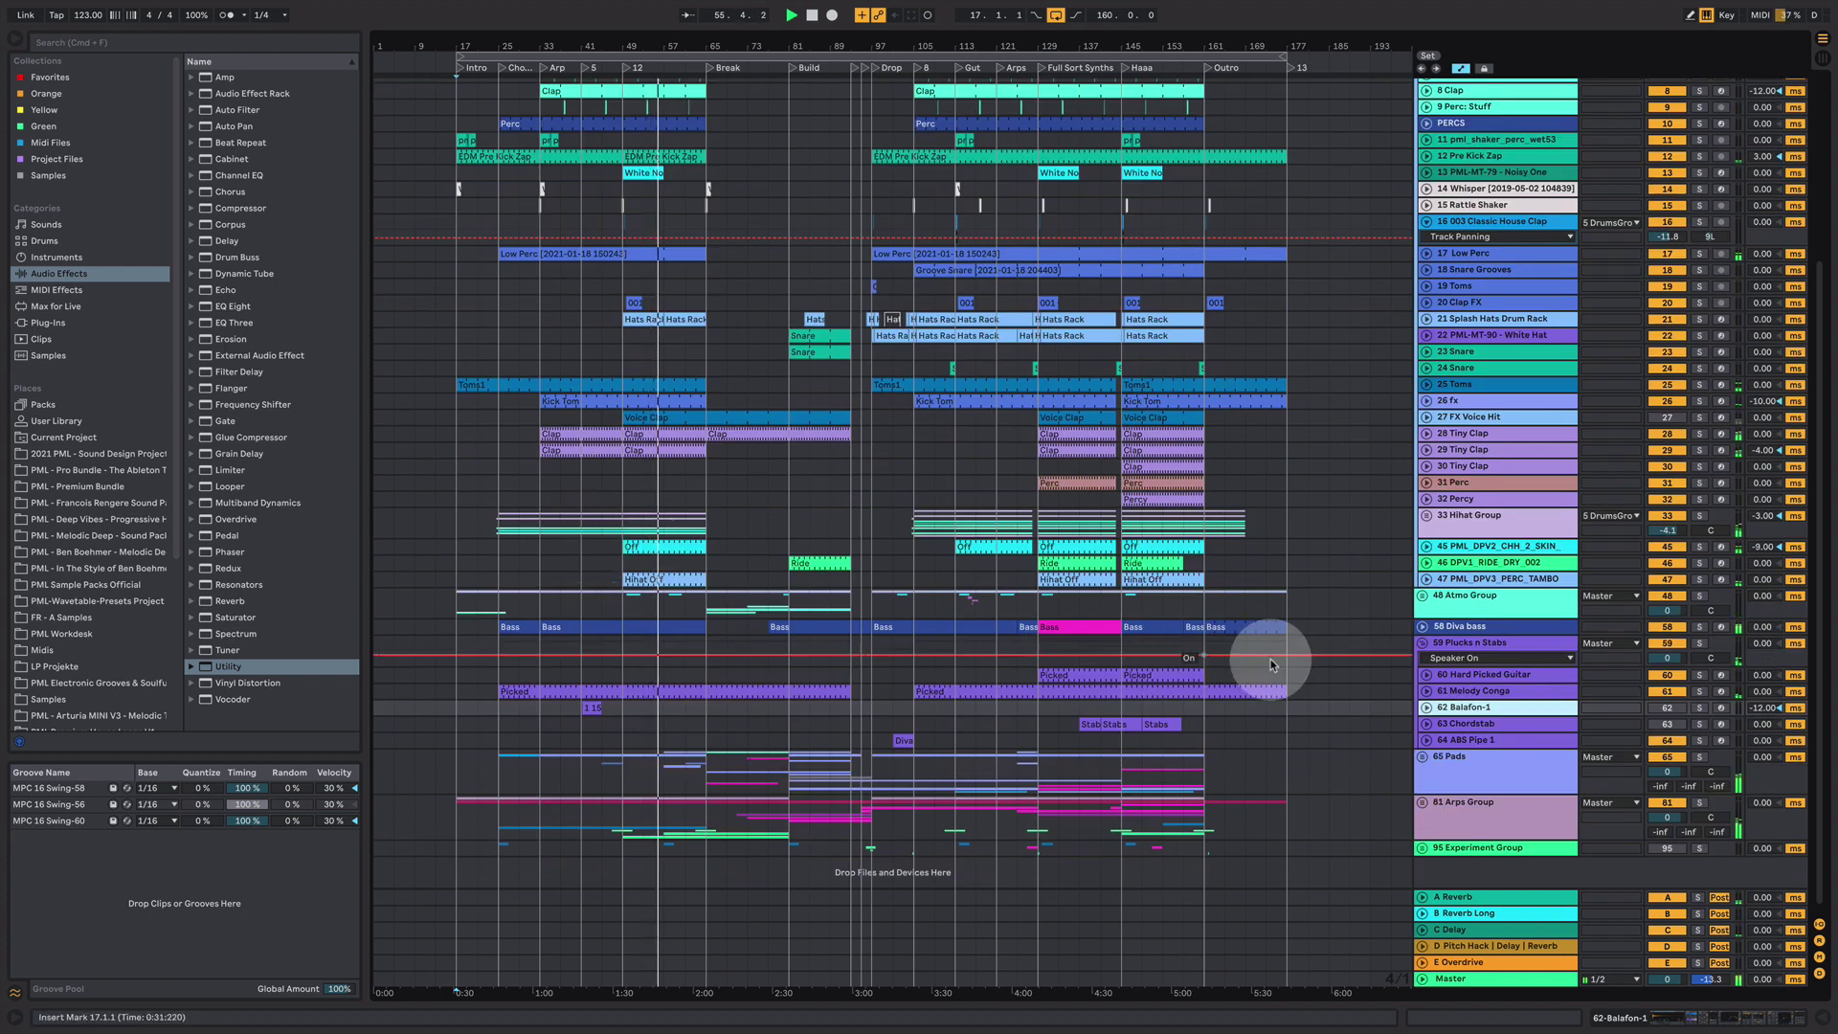
{"action": "left_click", "coordinate": [1426, 579]}
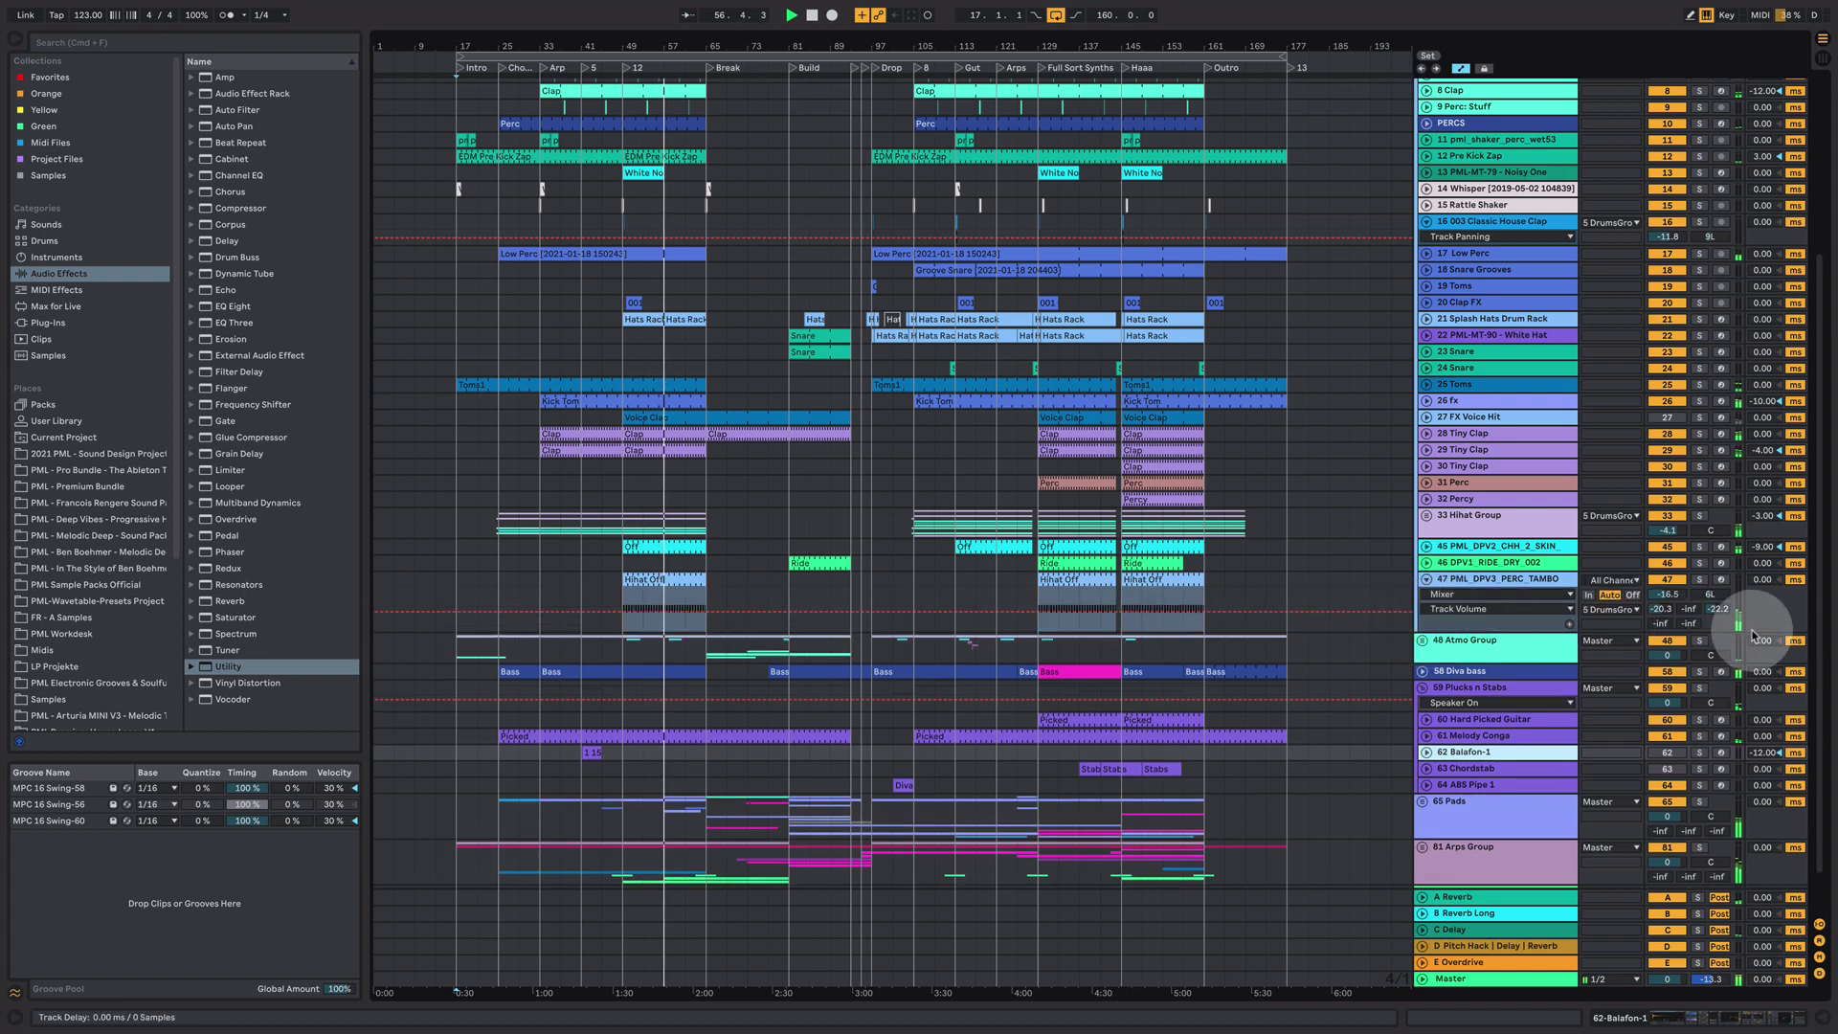
{"action": "left_click_drag", "start_coordinate": [1666, 594], "coordinate": [1666, 603]}
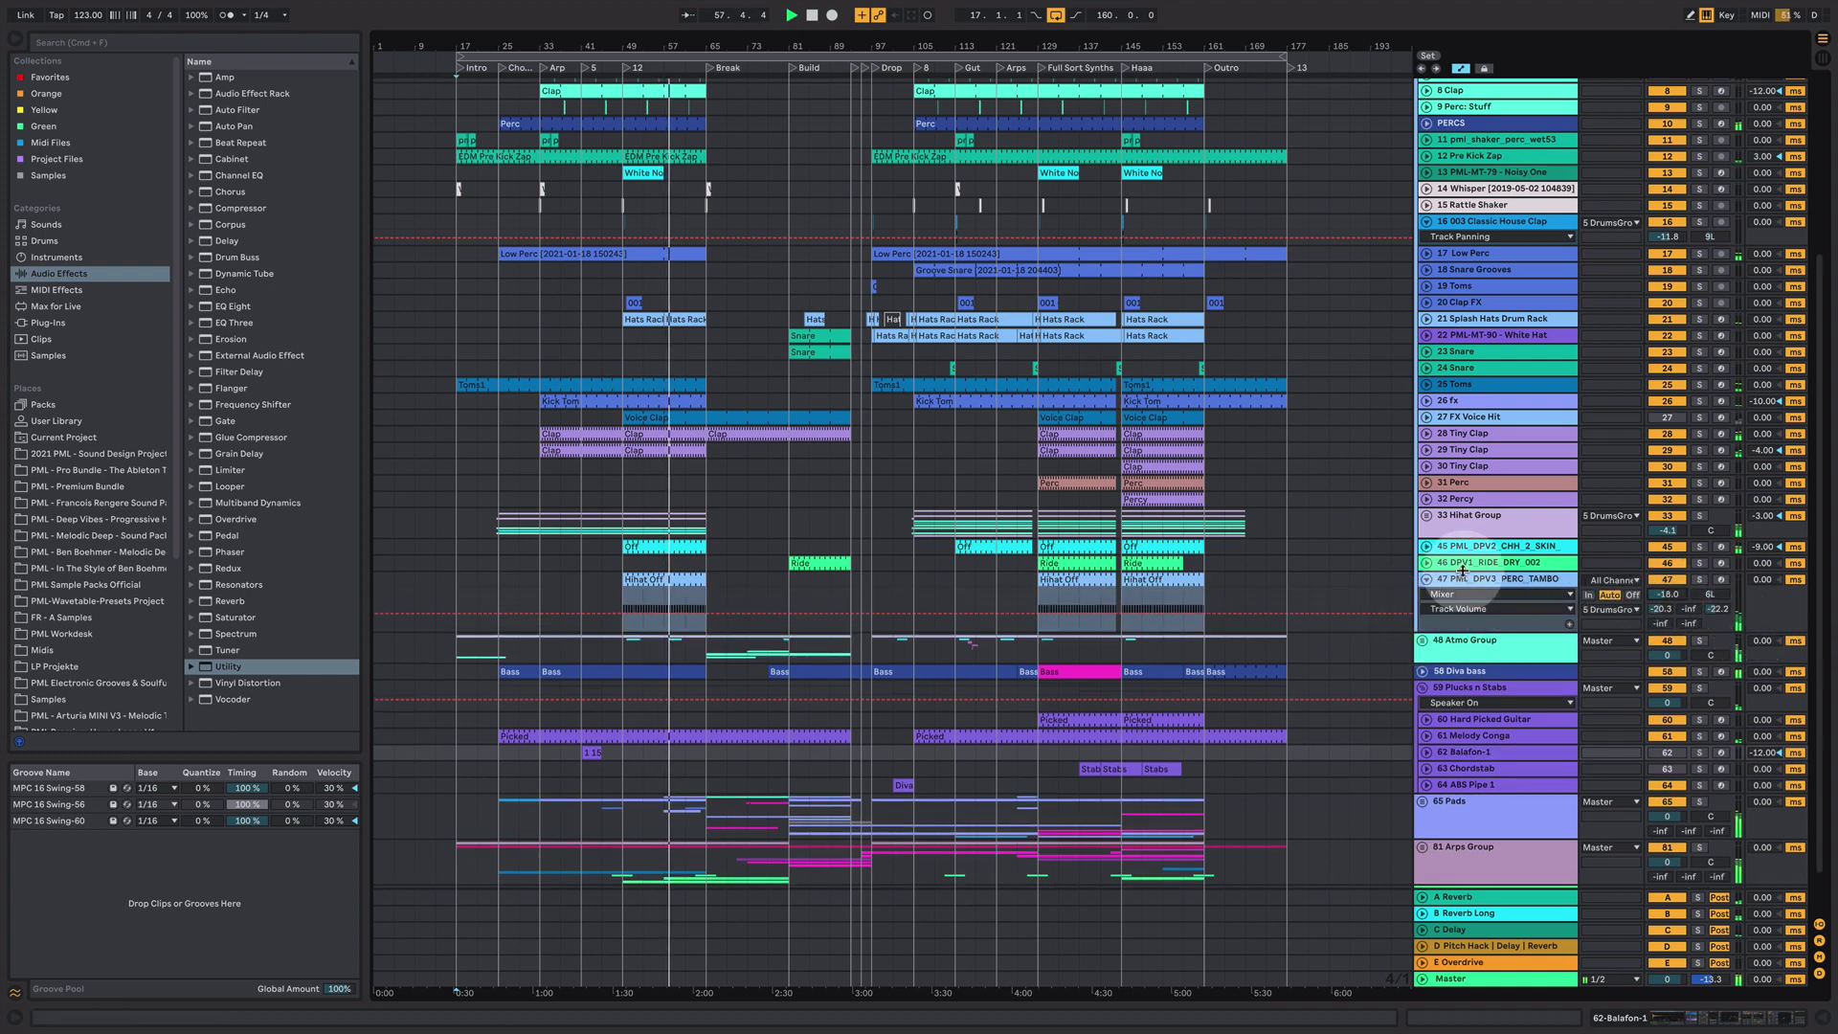
{"action": "left_click", "coordinate": [1426, 579]}
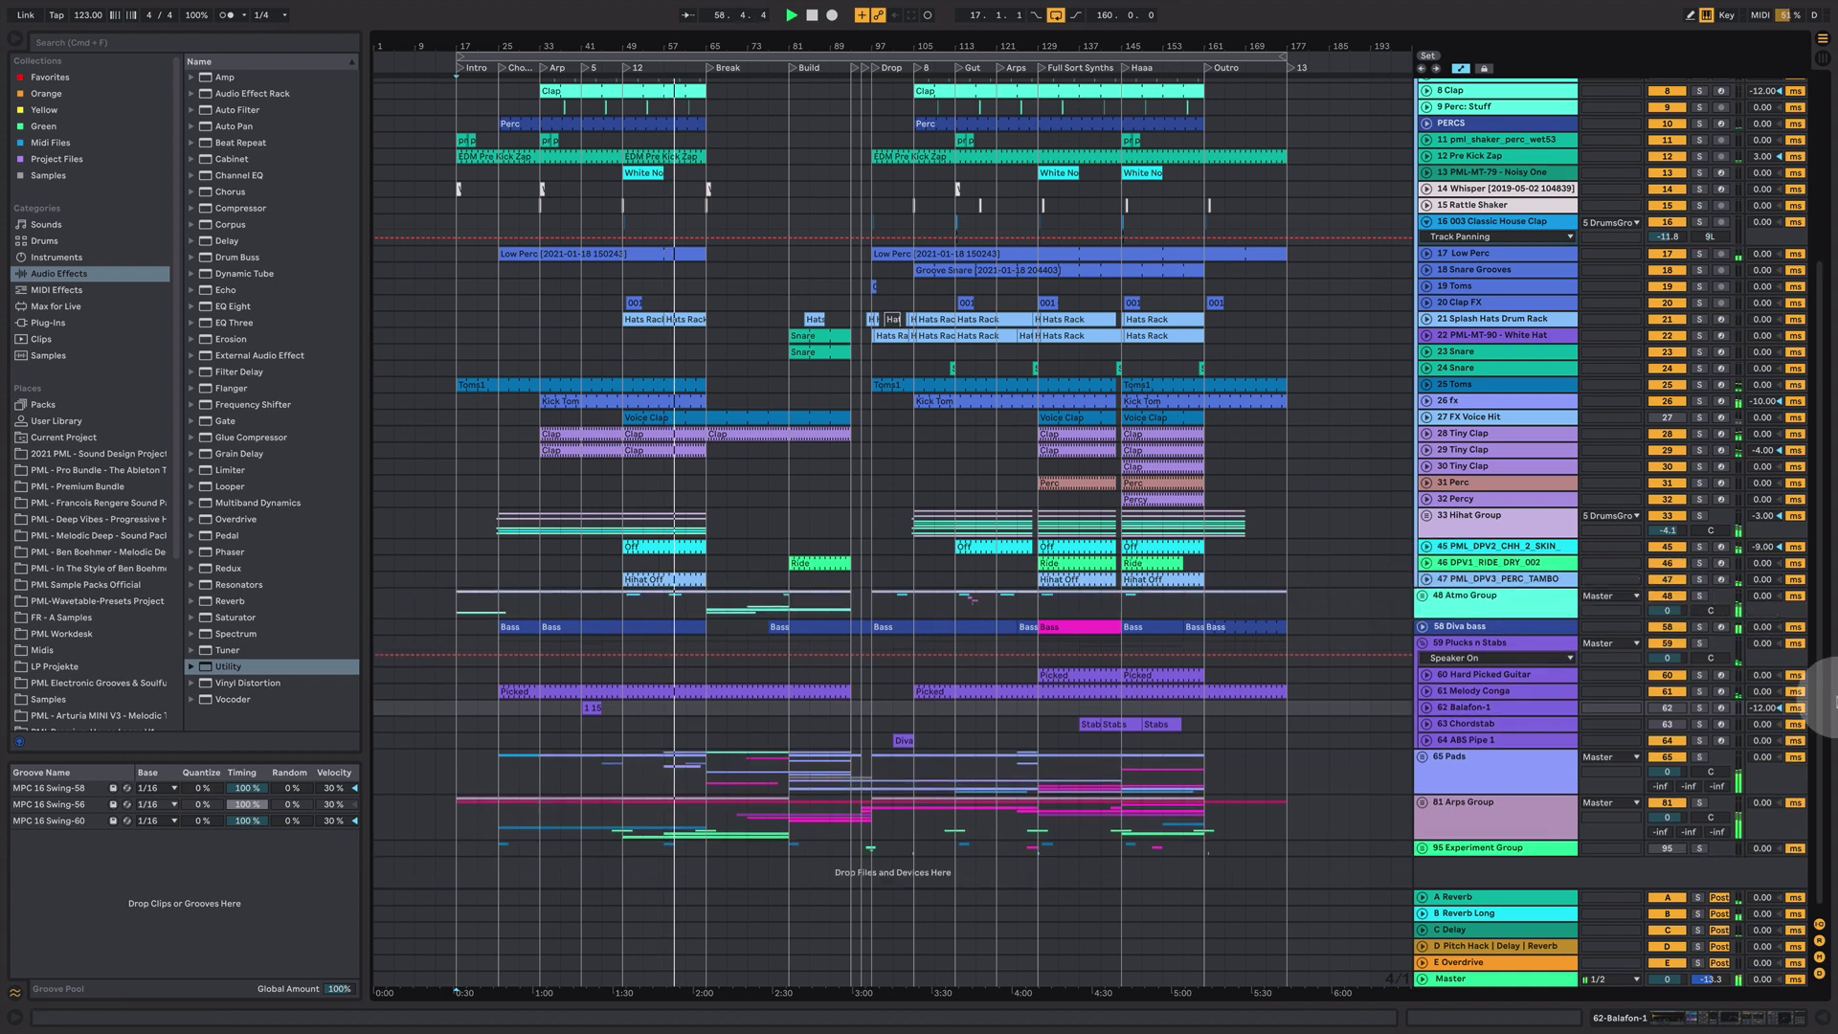
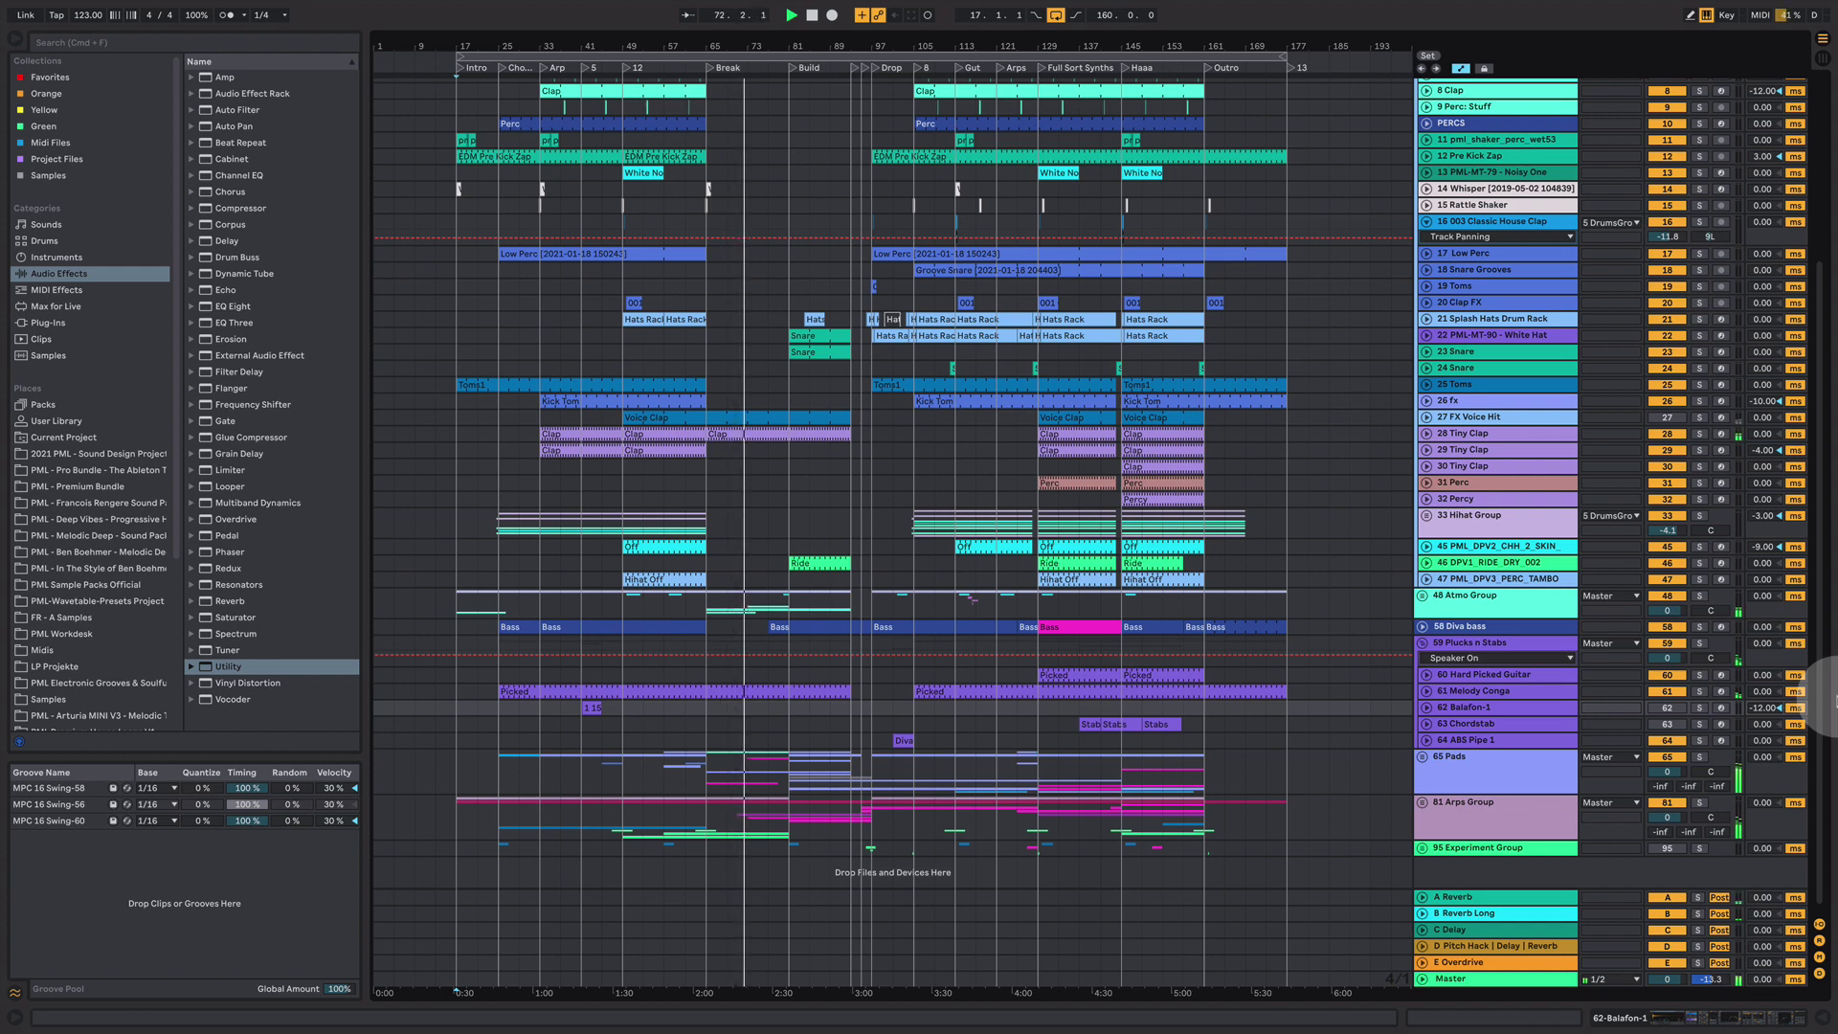
- Fold the 5 DrumsGroup, and unfold the 48 Atmo Group with its 51 FX Wah Group folded
{"action": "scroll", "coordinate": [1215, 574], "scroll_direction": "up", "scroll_amount": 5}
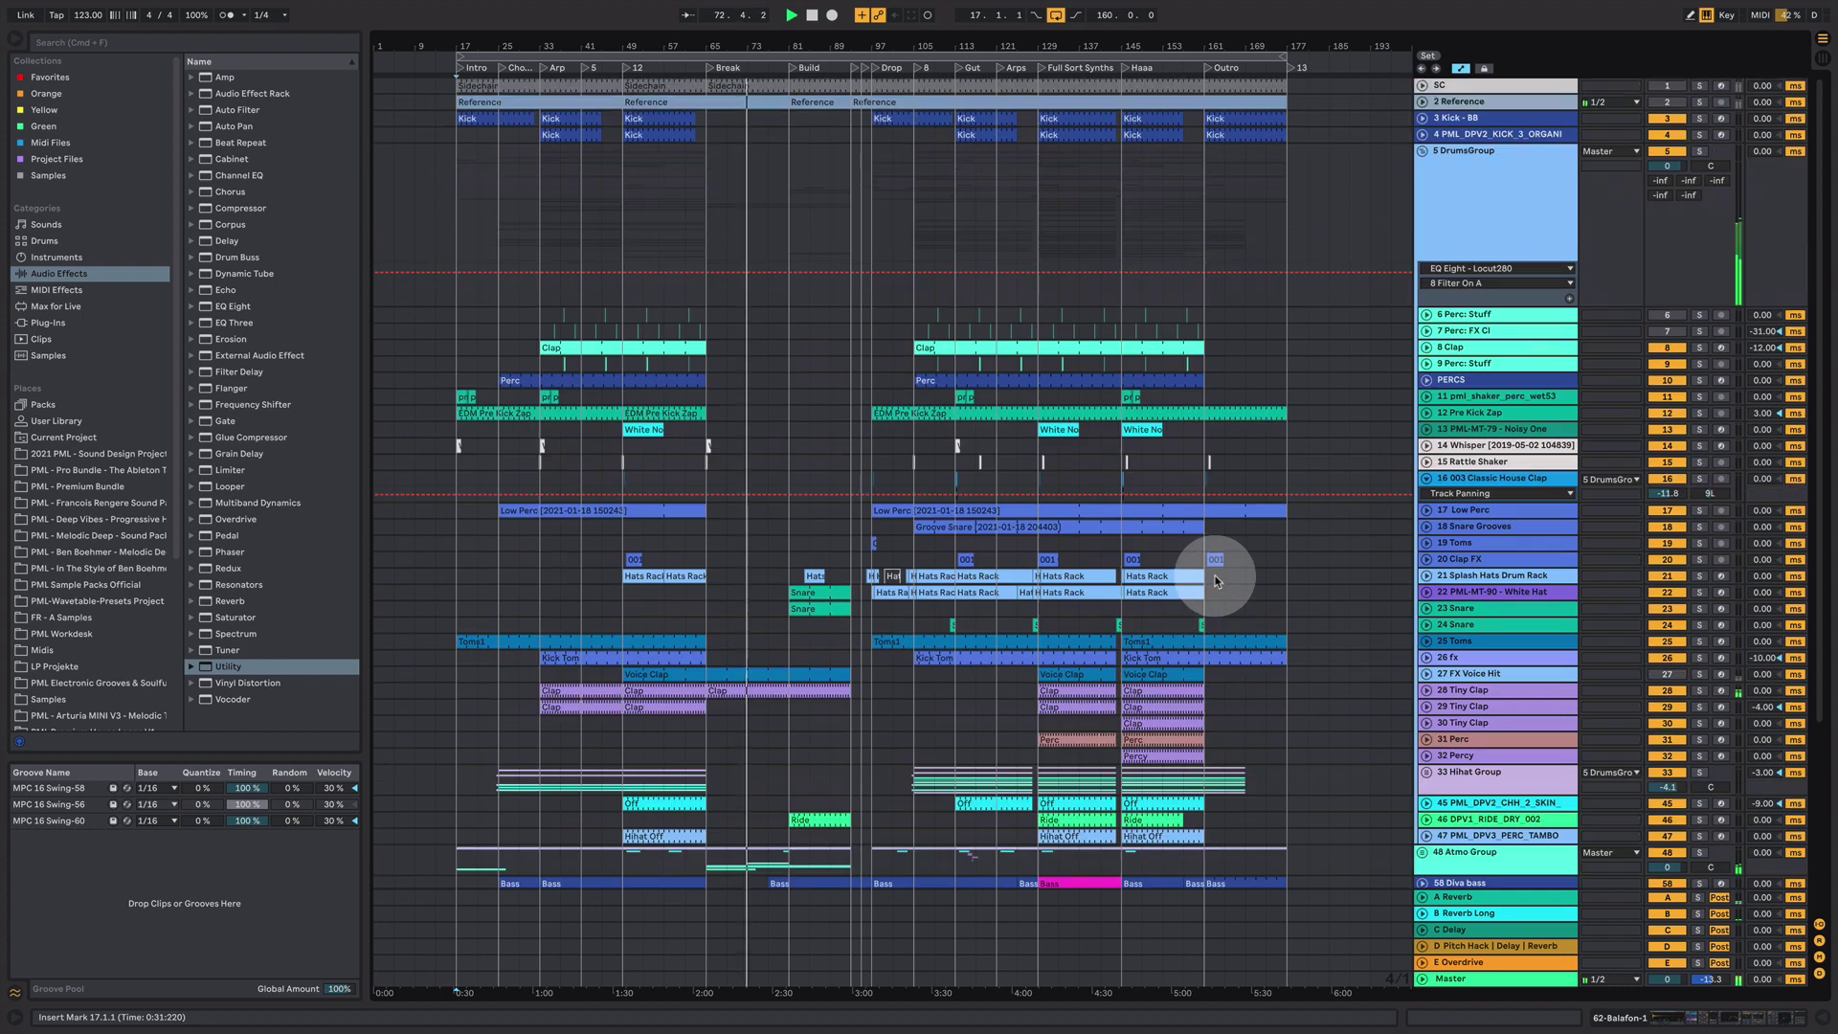
{"action": "left_click", "coordinate": [1422, 150]}
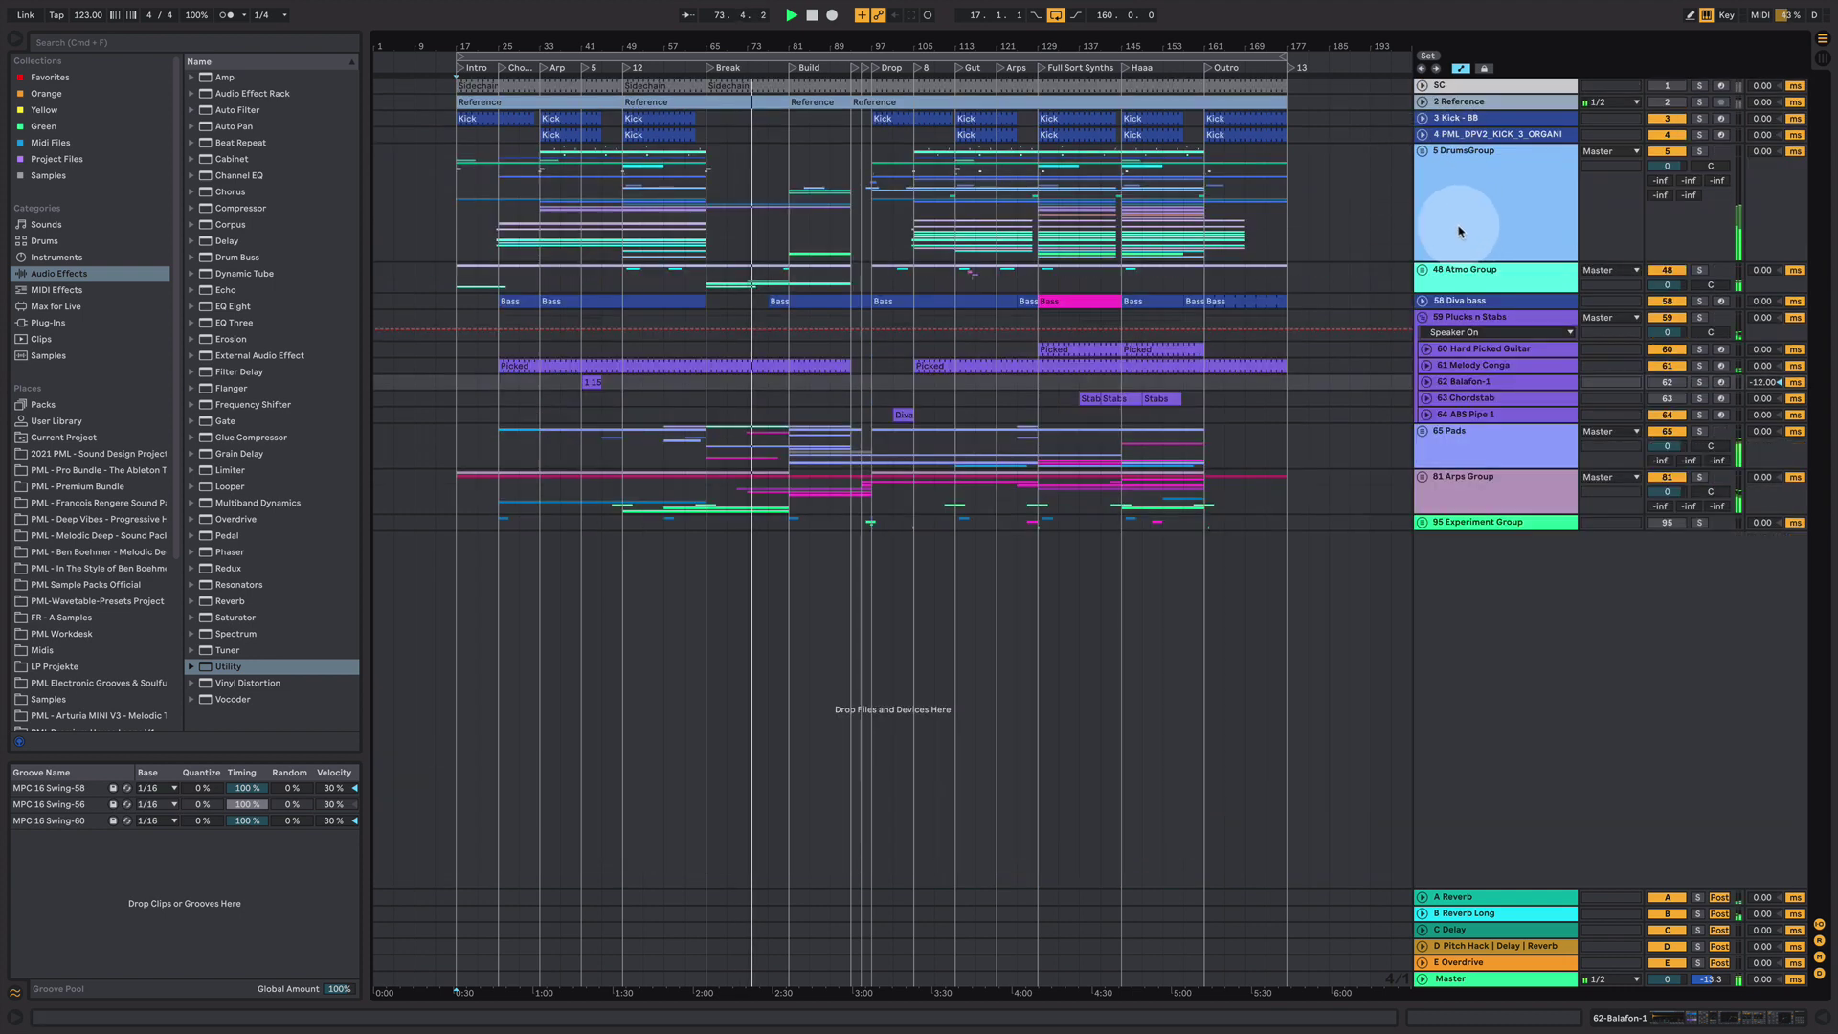
{"action": "left_click", "coordinate": [1423, 269]}
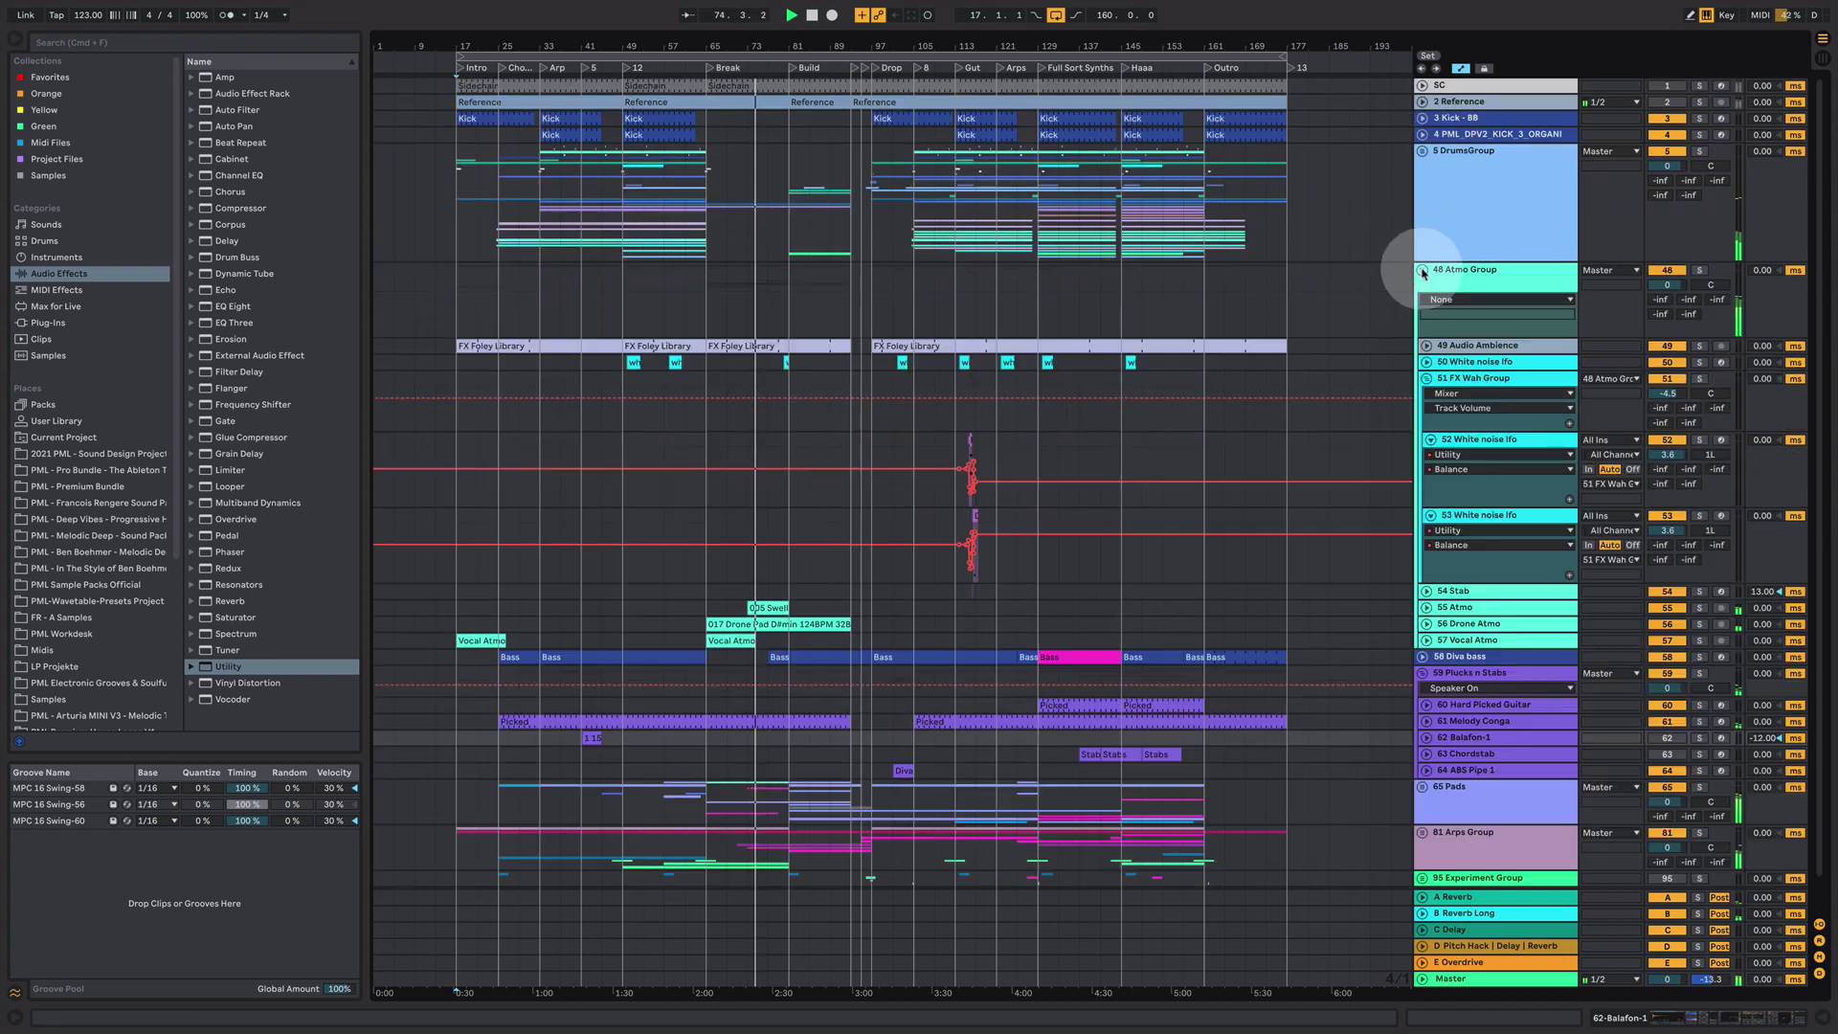
{"action": "left_click", "coordinate": [1427, 378]}
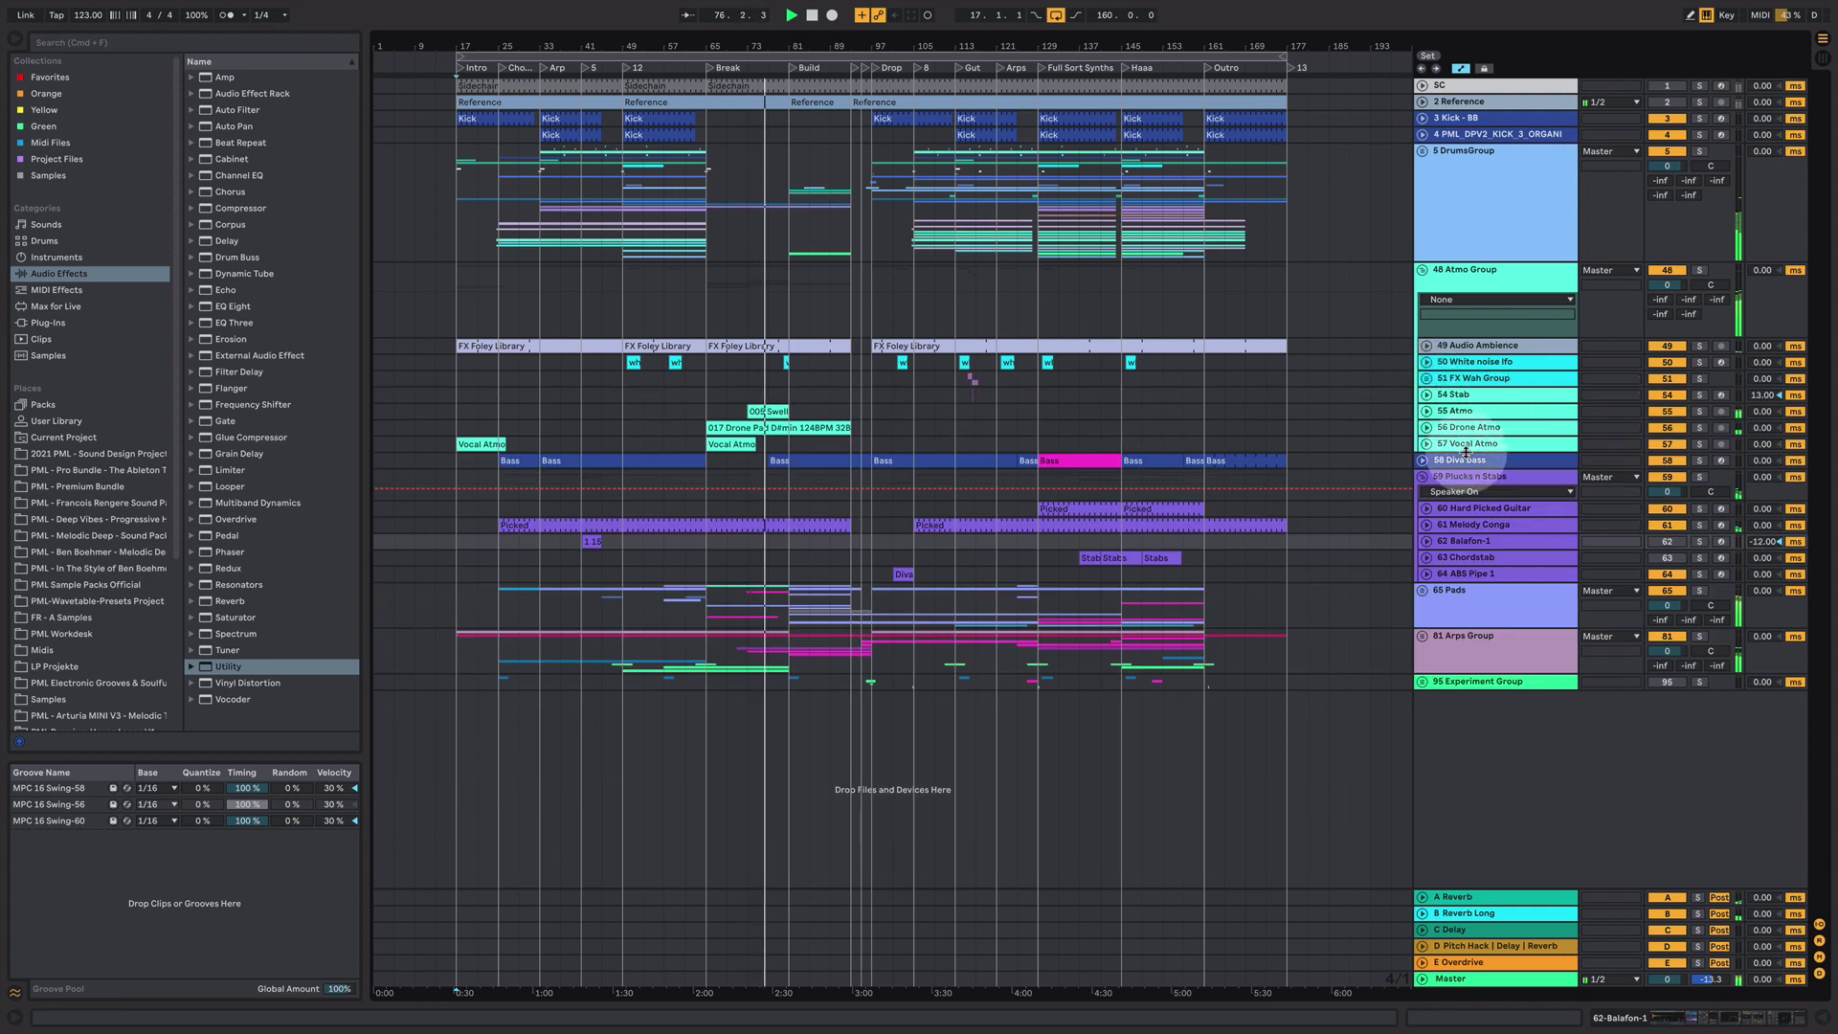
- Unfold the 65 Pads group and fold its 66 Diva DEEP PAD, 68 Lead and 75 Lounge Lizard EP-4 tracks
{"action": "left_click", "coordinate": [1423, 590]}
{"action": "left_click", "coordinate": [1426, 680]}
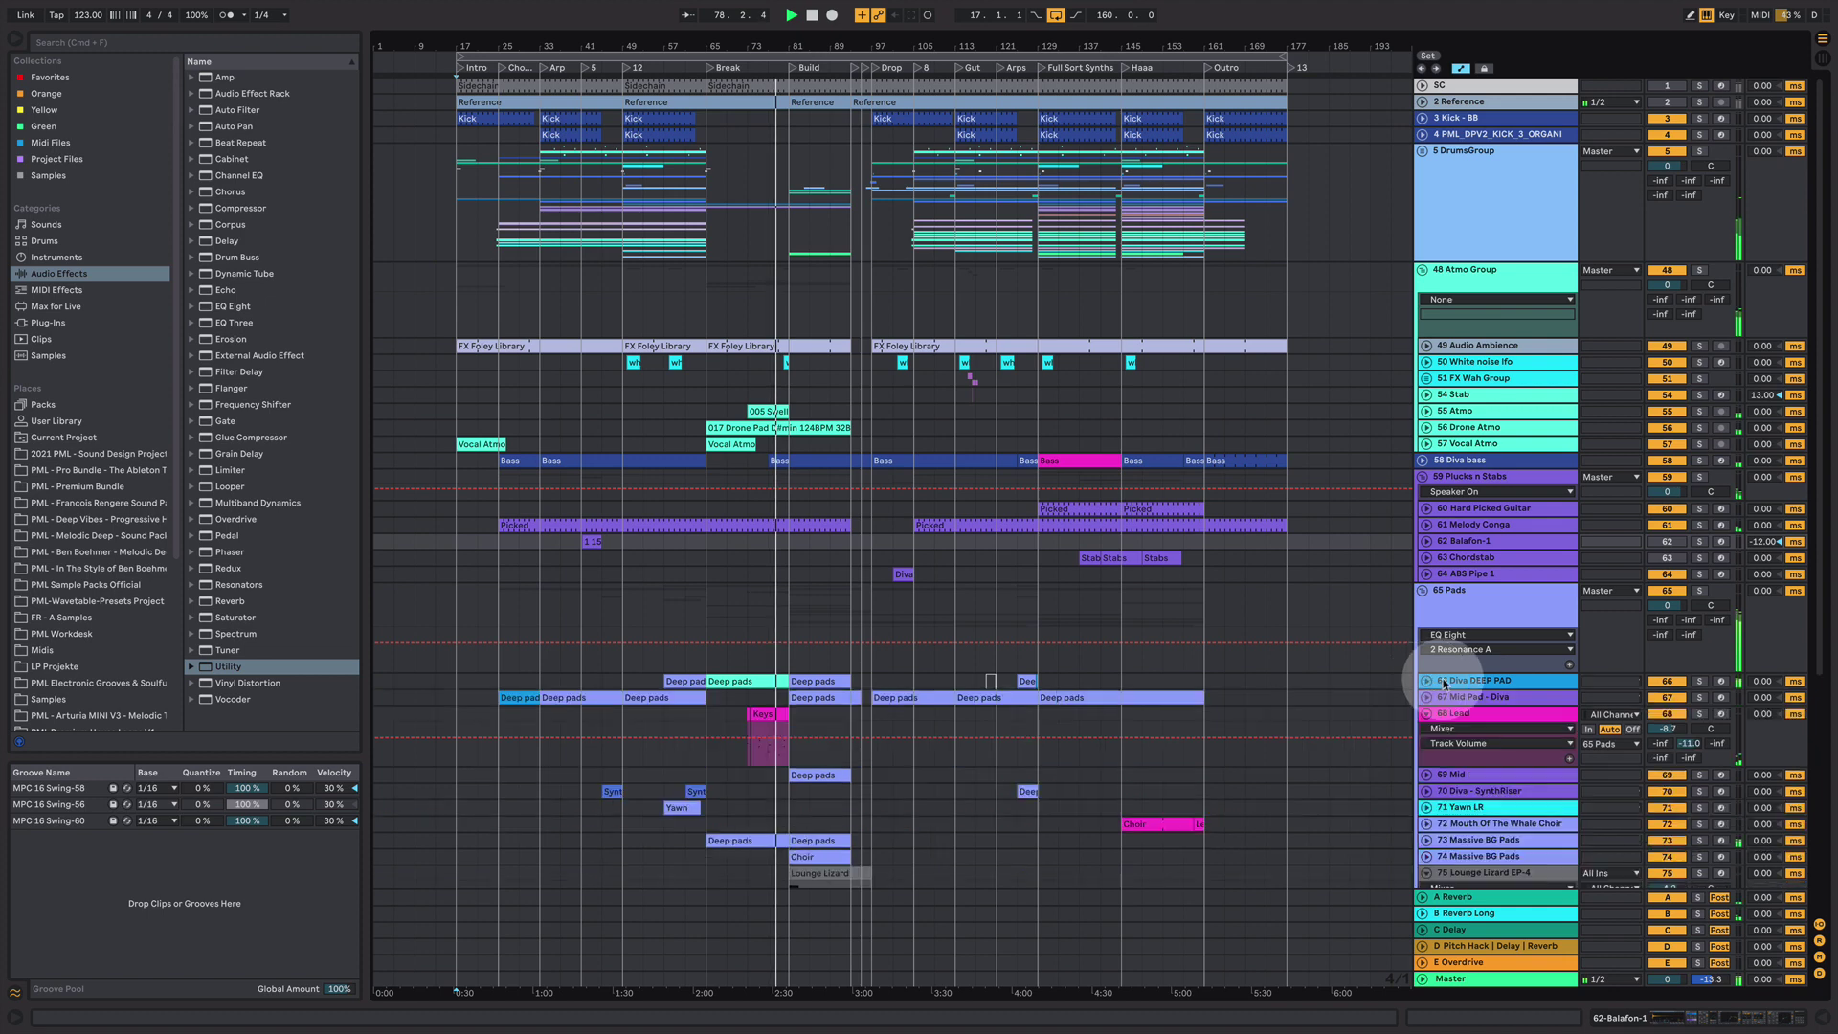
{"action": "left_click", "coordinate": [1425, 713]}
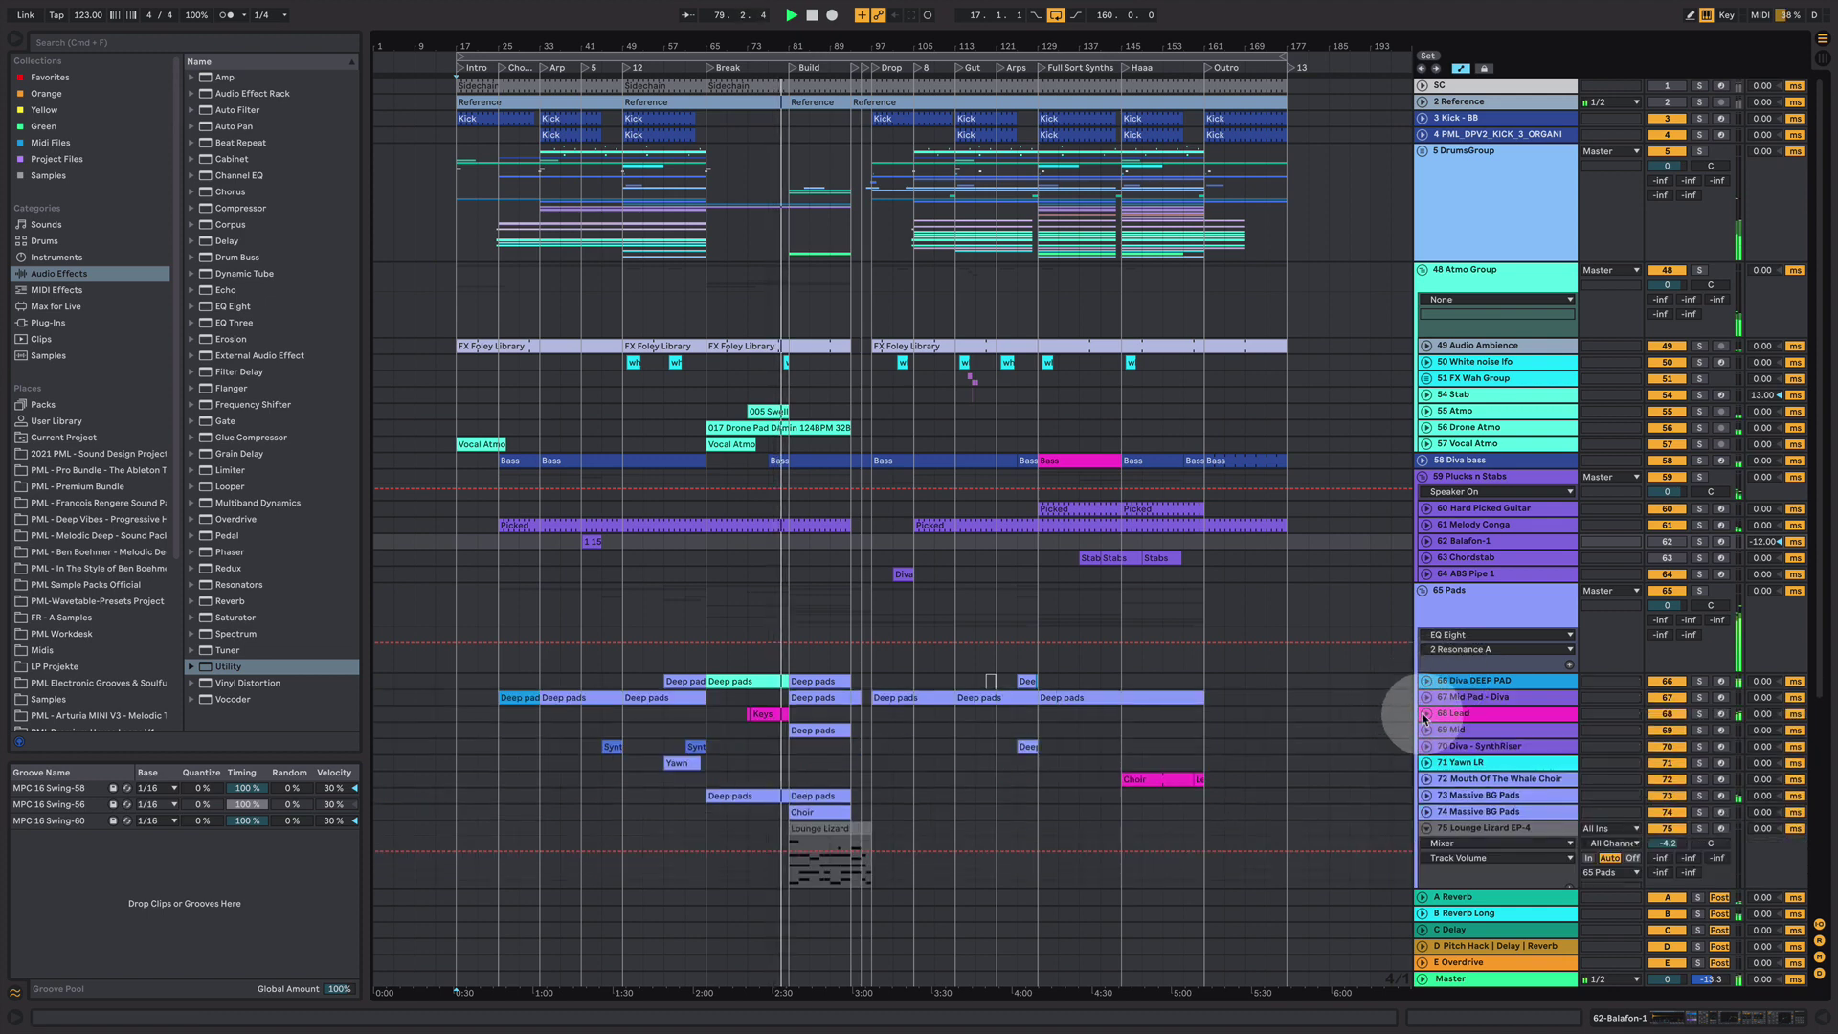
{"action": "left_click", "coordinate": [1425, 828]}
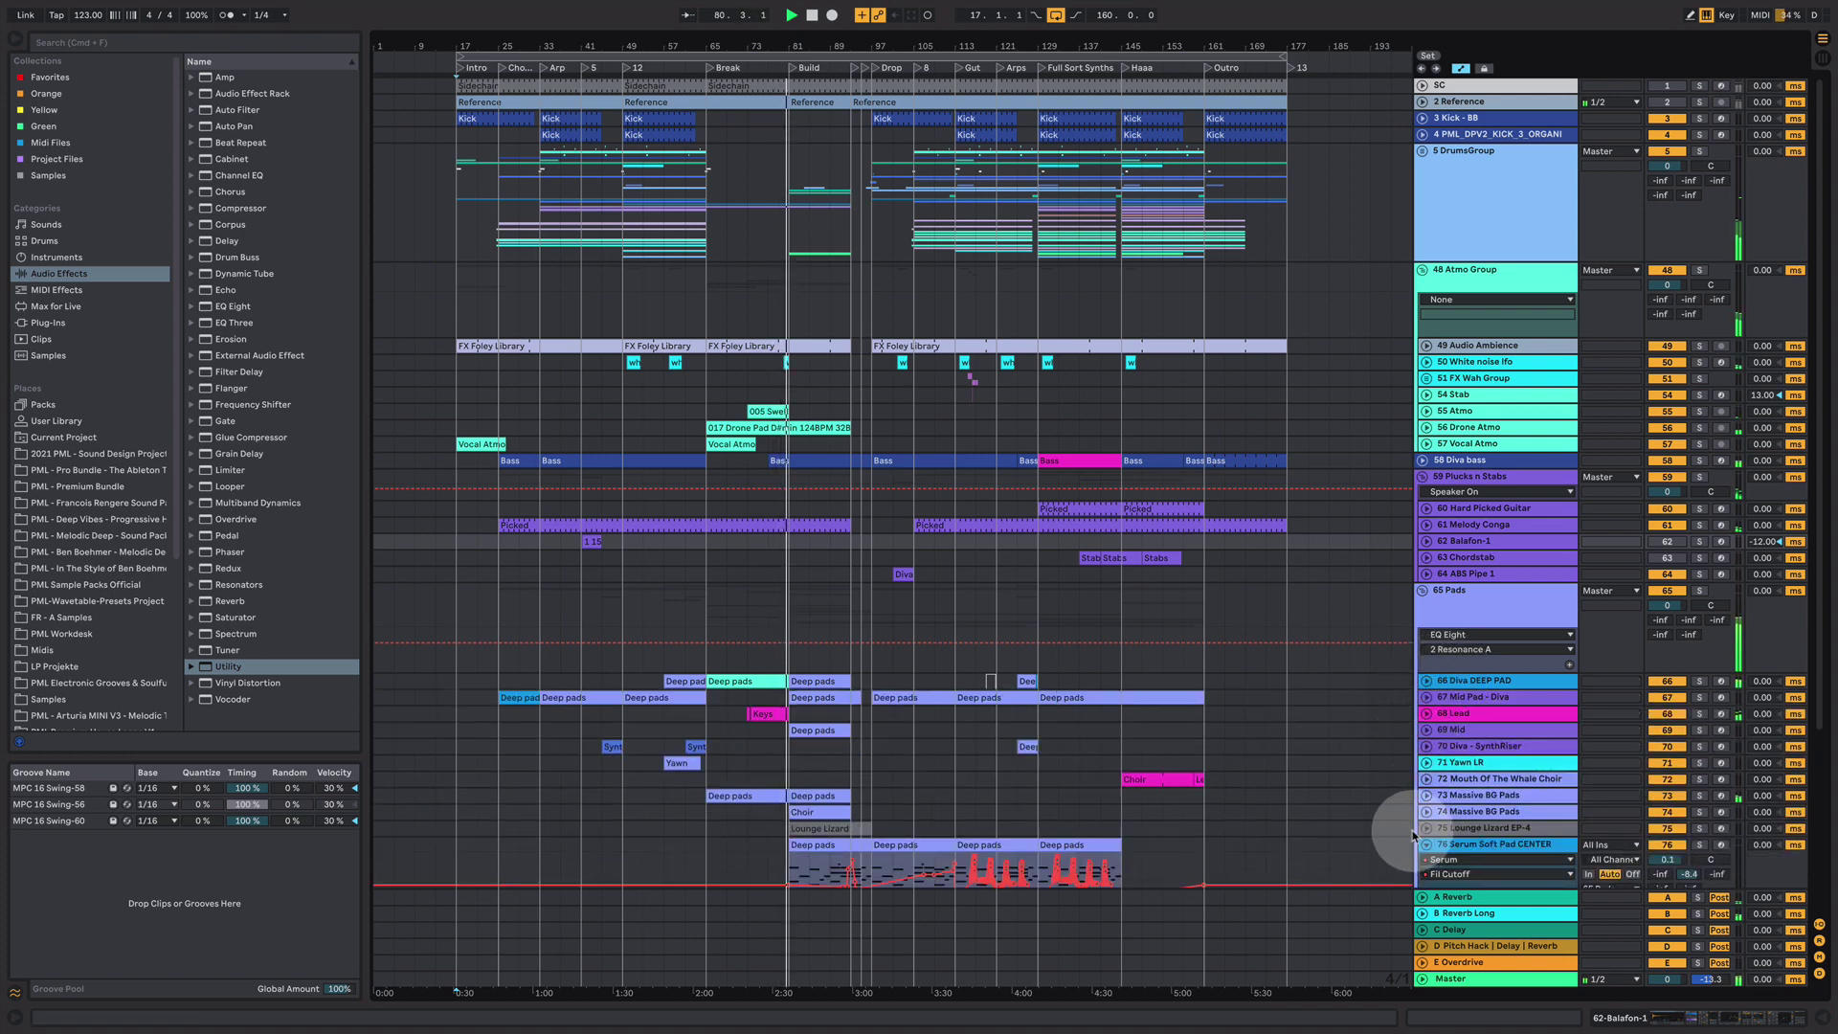
- Fold the 76 Serum Soft Pad CENTER track and leave the 78 Diva Pad track unfolded with its mixer controls showing
{"action": "scroll", "coordinate": [1425, 809], "scroll_direction": "down", "scroll_amount": 4}
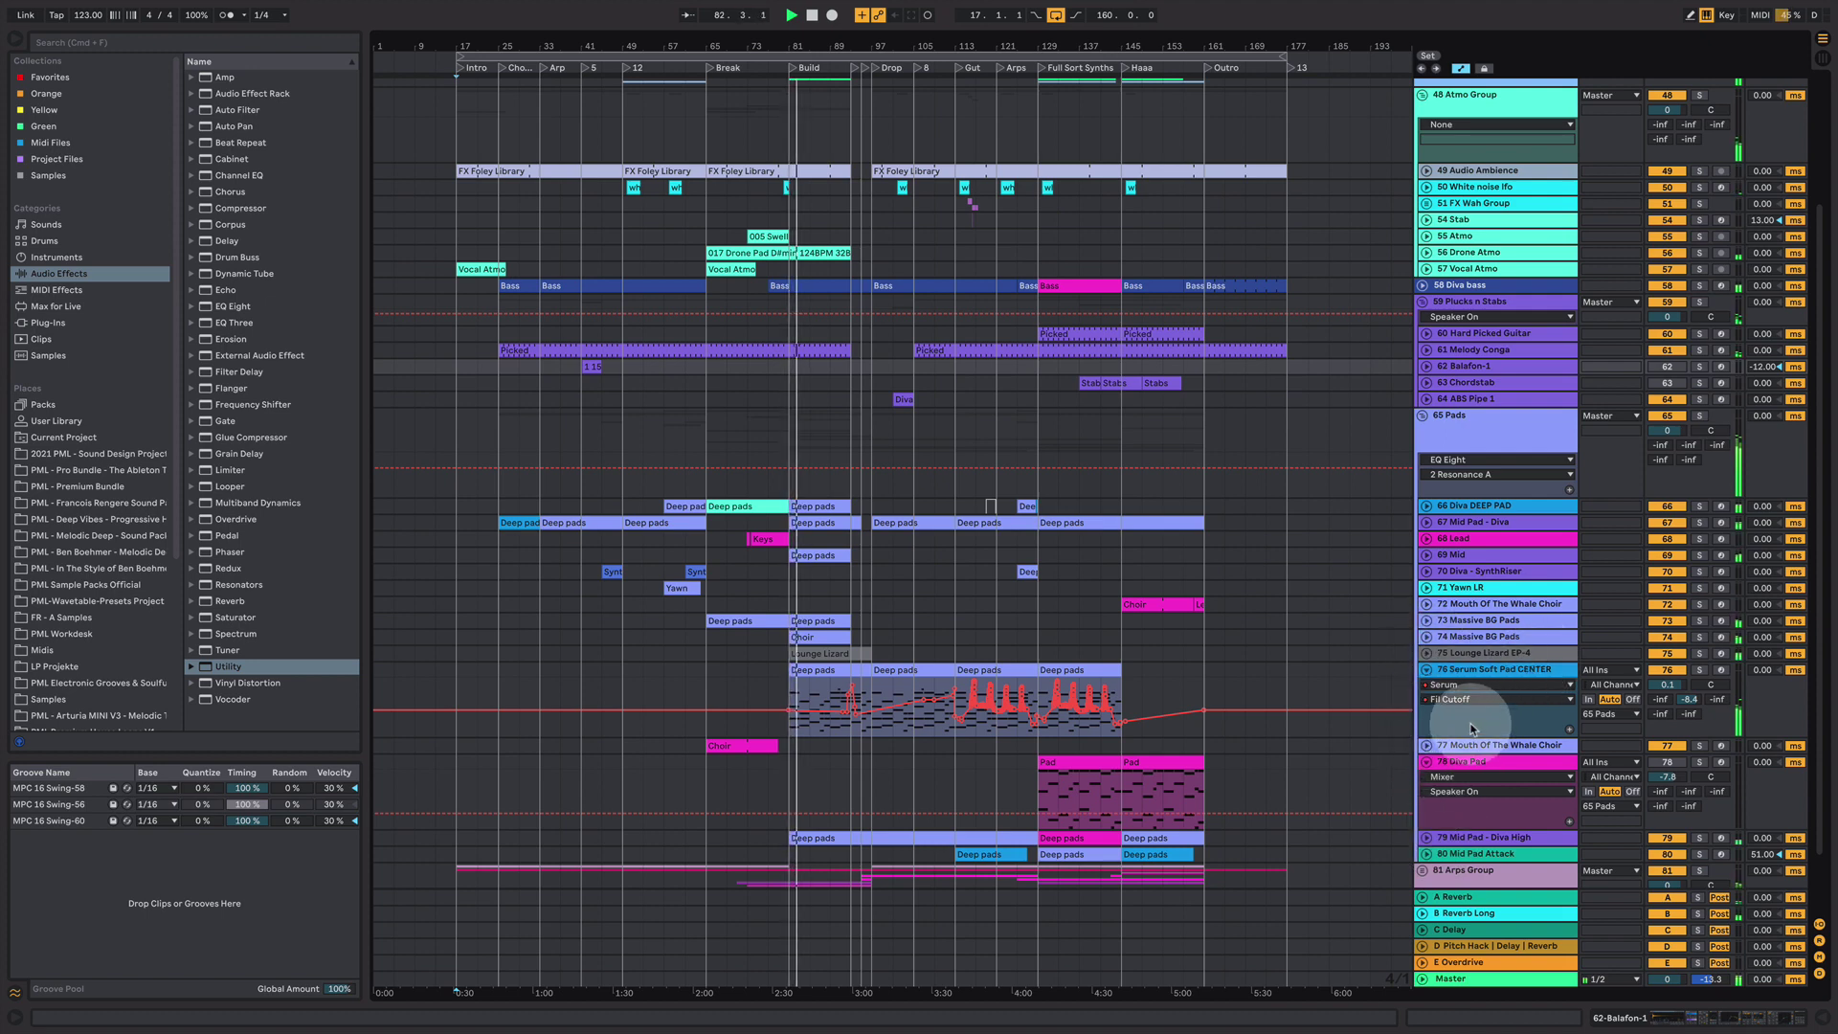
{"action": "left_click", "coordinate": [1426, 669]}
{"action": "scroll", "coordinate": [1402, 750], "scroll_direction": "down", "scroll_amount": 1}
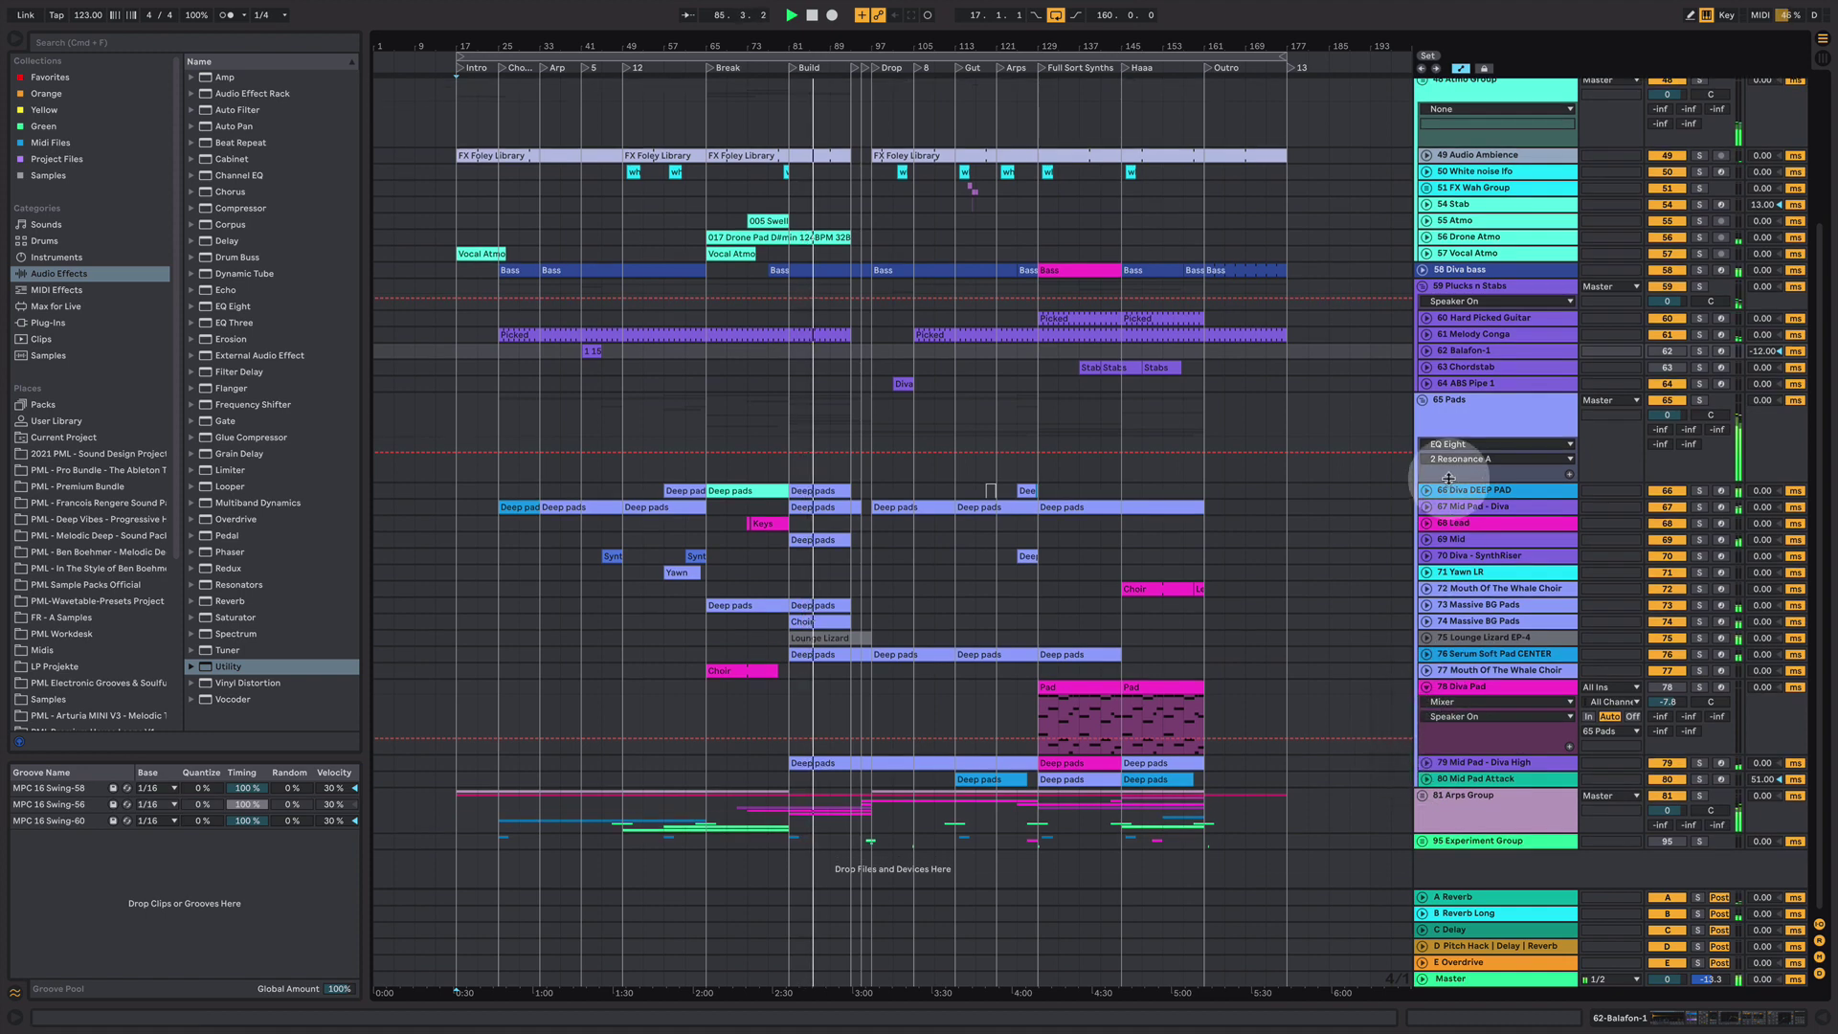
{"action": "left_click", "coordinate": [1427, 687]}
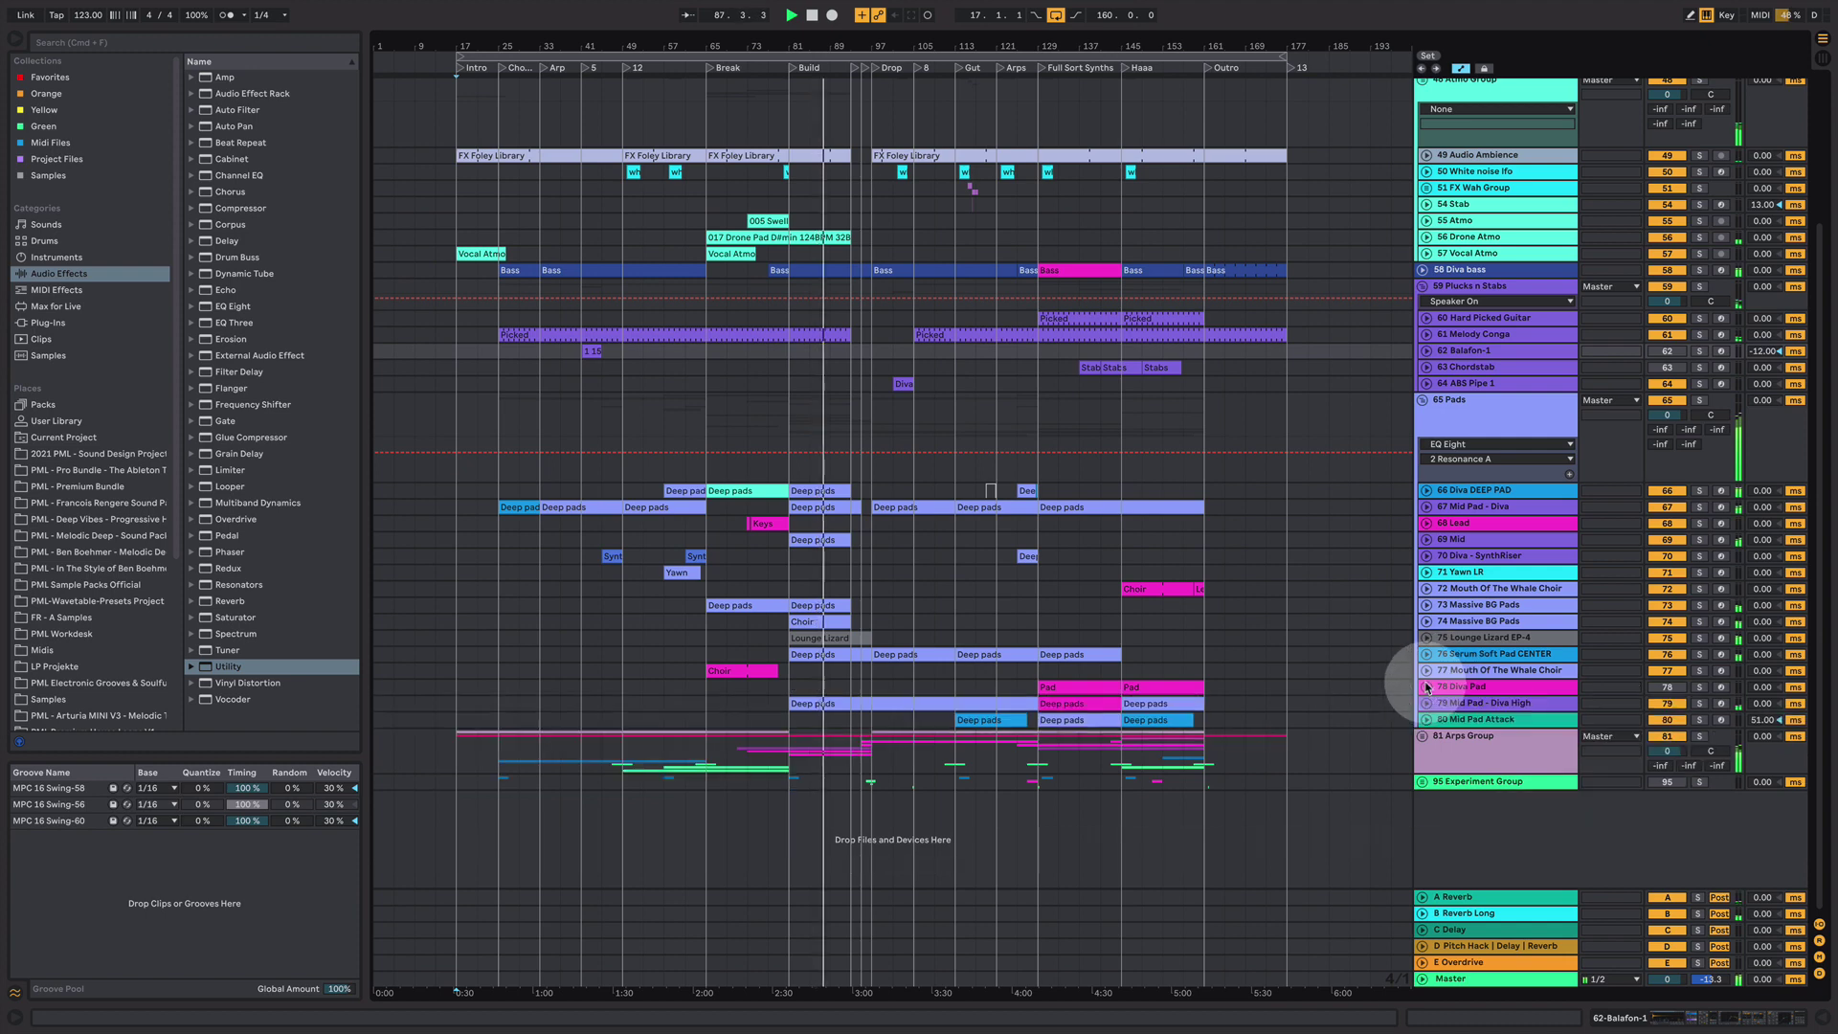
{"action": "left_click", "coordinate": [1426, 686]}
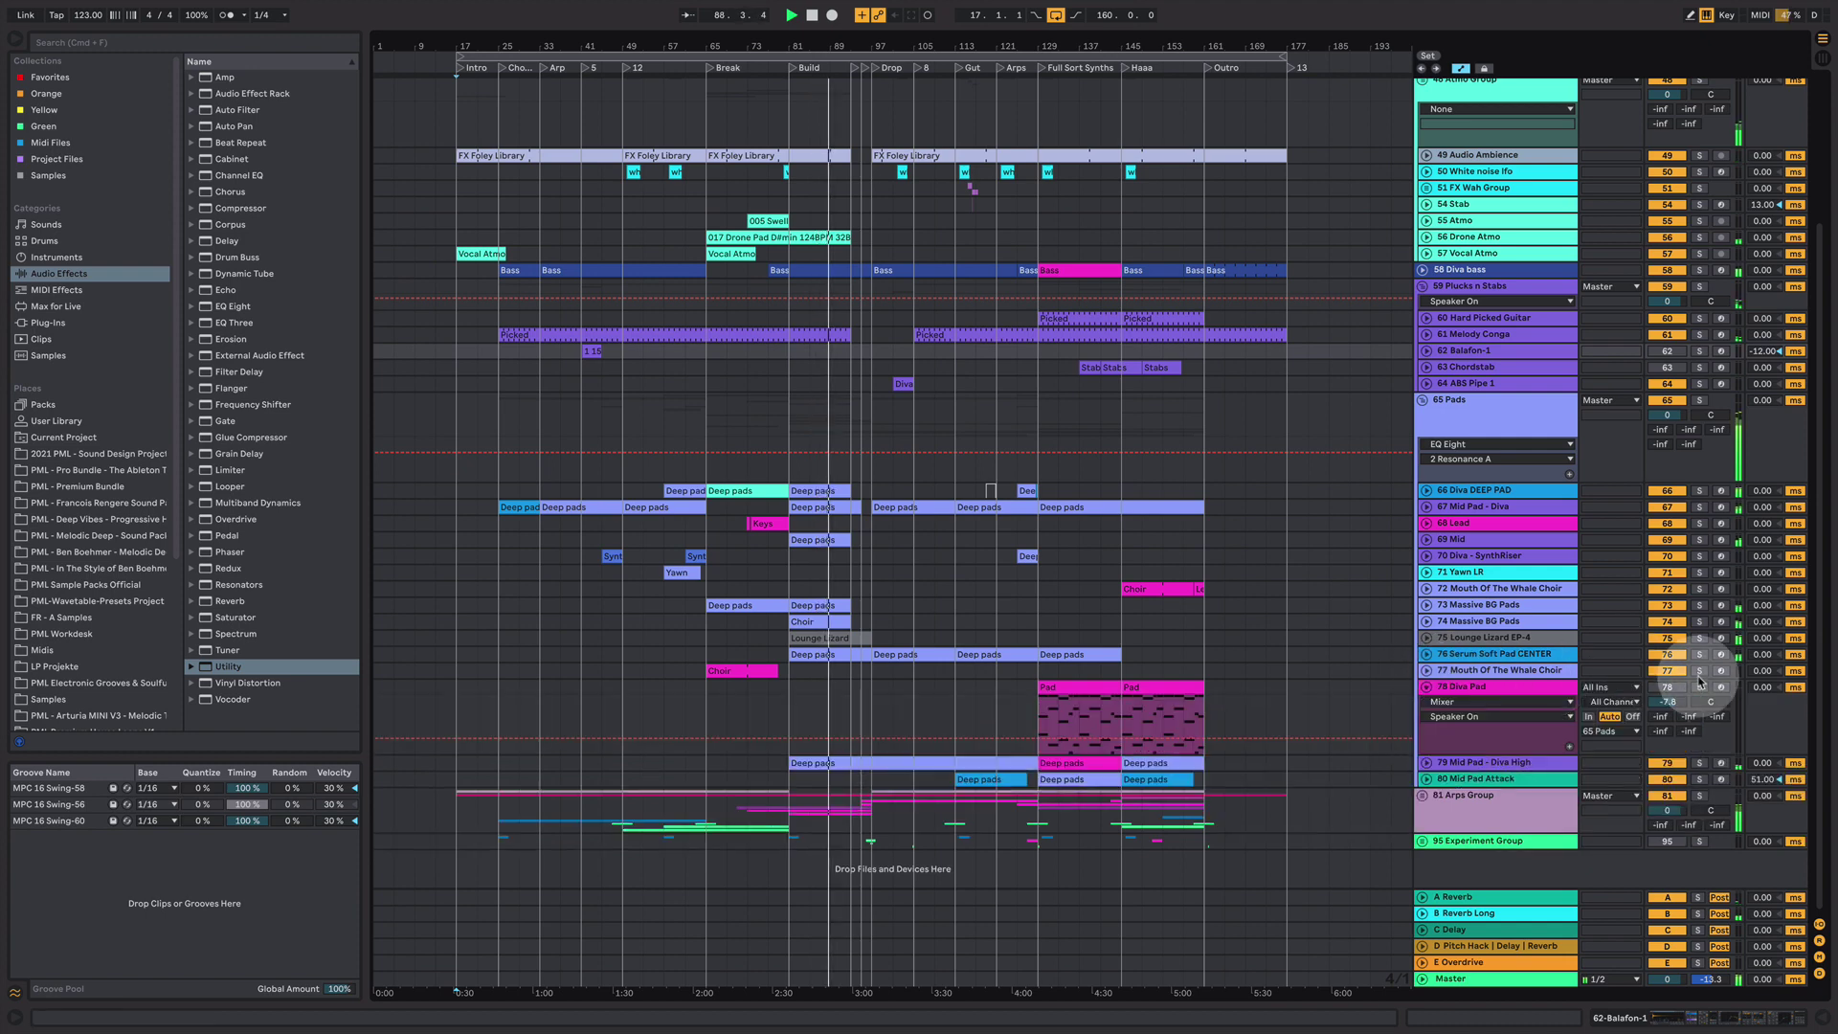
- Fold the 78 Diva Pad track and unfold the 81 Arps Group, checking its arp clips and automation around the Drop
{"action": "left_click", "coordinate": [1426, 688]}
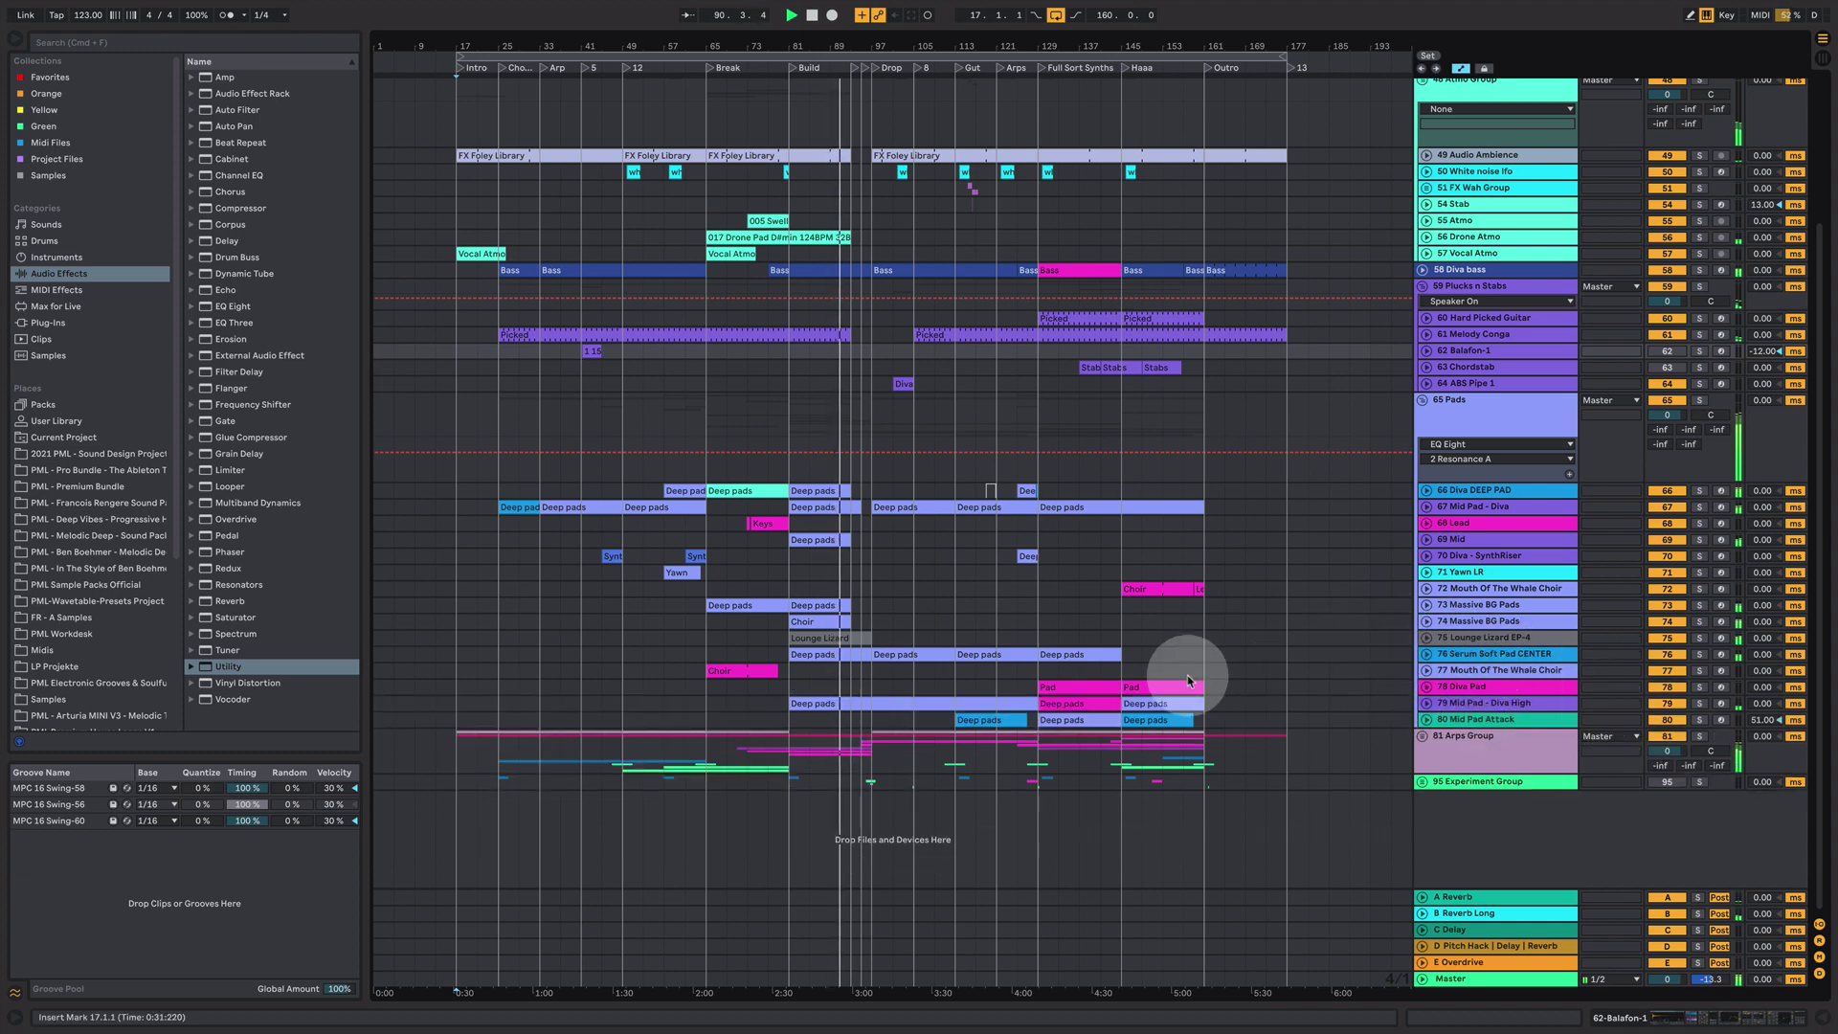
{"action": "scroll", "coordinate": [1187, 681], "scroll_direction": "up", "scroll_amount": 5}
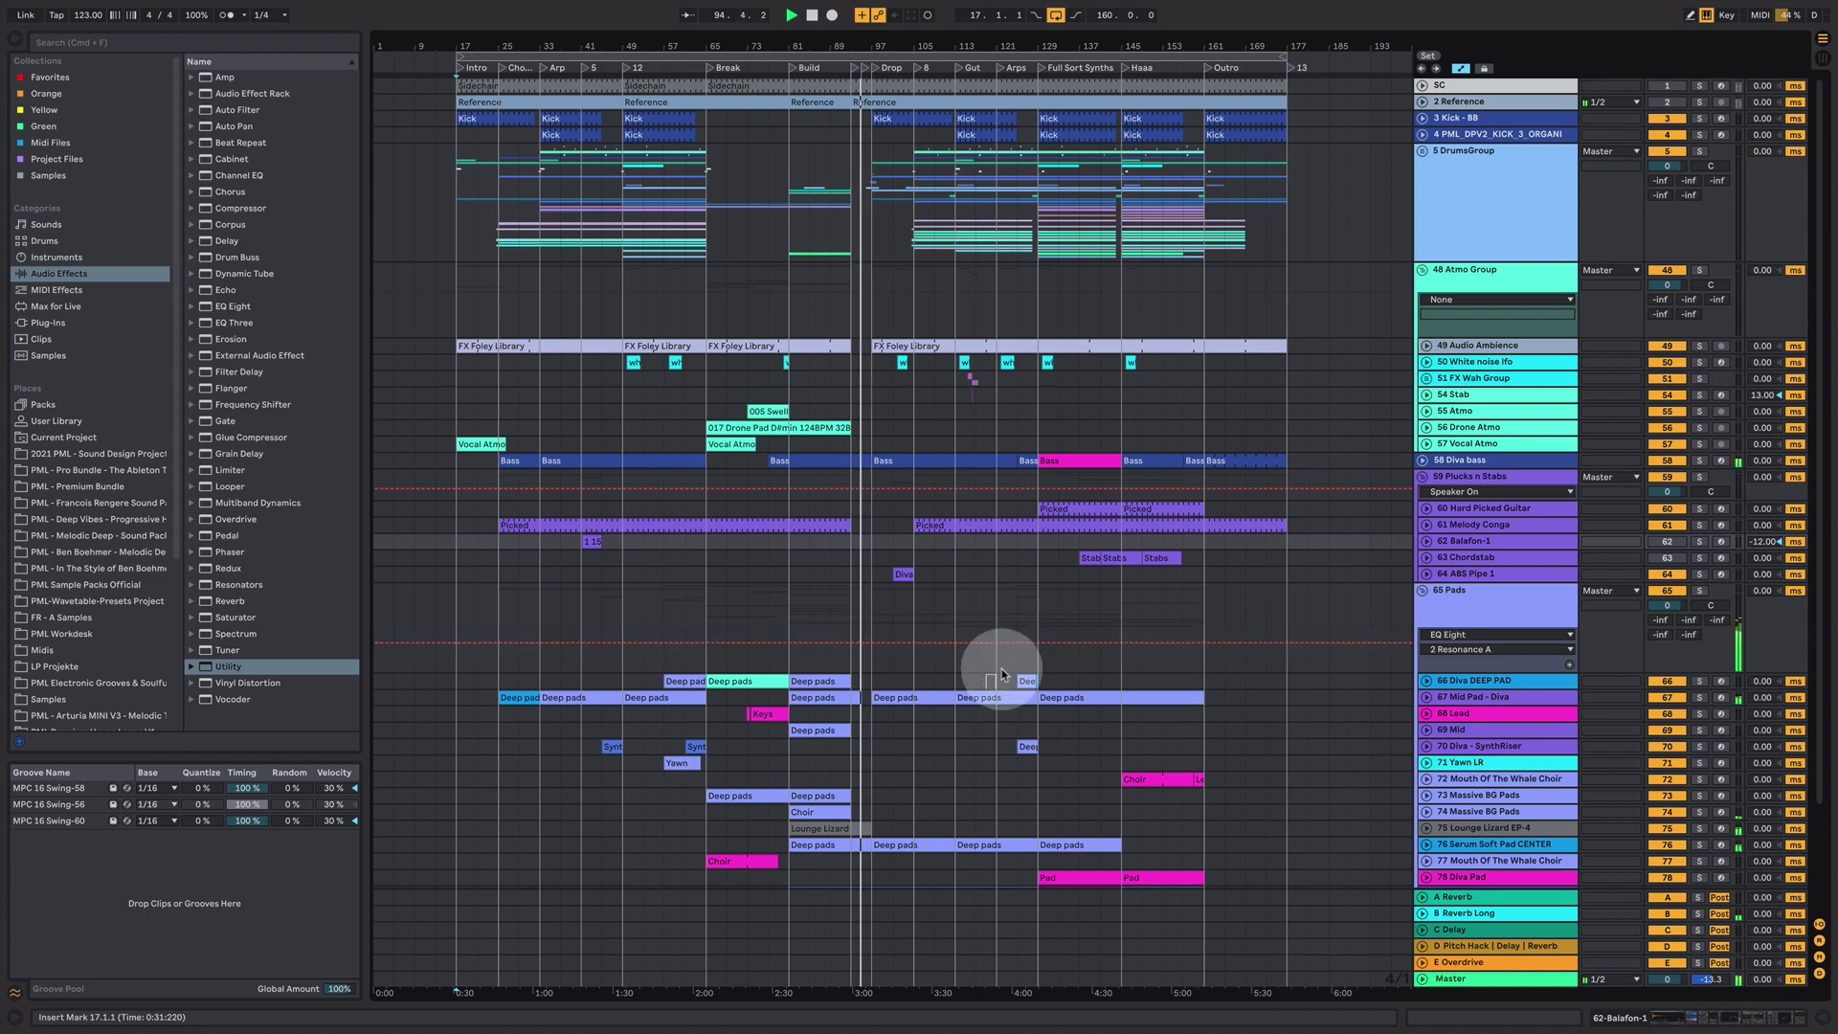
{"action": "scroll", "coordinate": [996, 664], "scroll_direction": "down", "scroll_amount": 3}
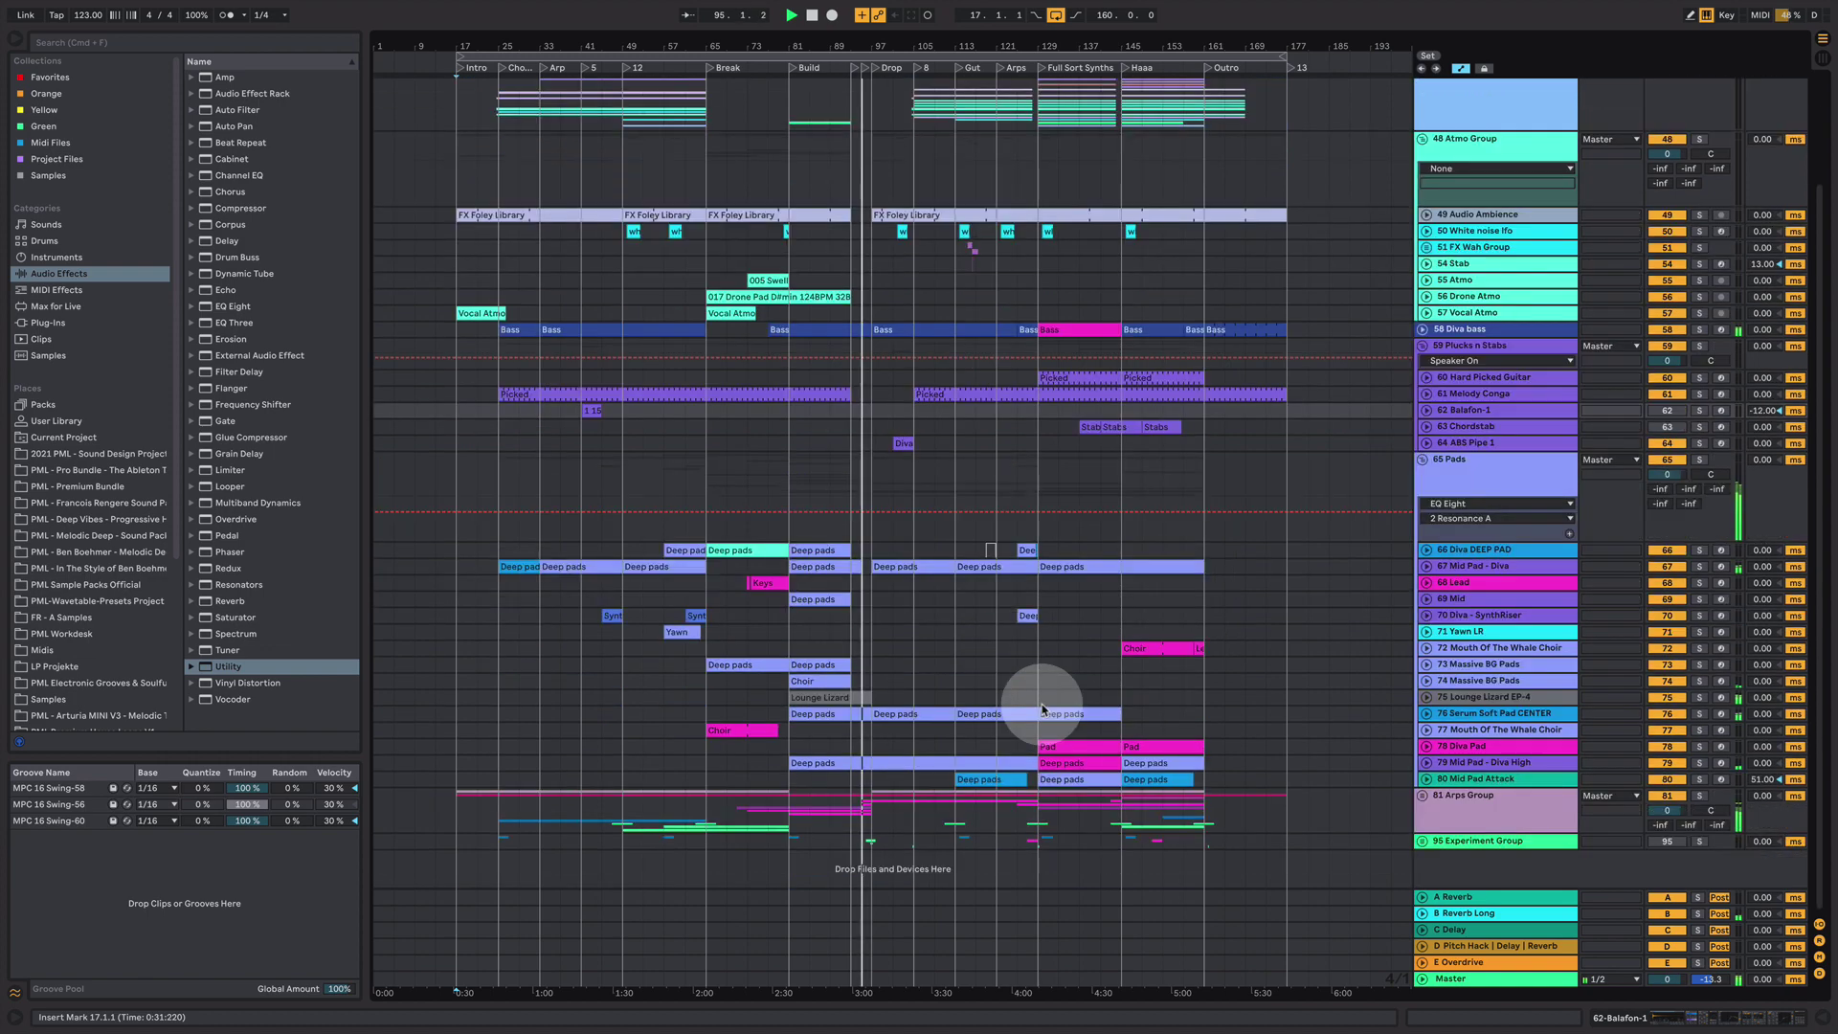
{"action": "left_click", "coordinate": [1422, 795]}
{"action": "scroll", "coordinate": [1063, 756], "scroll_direction": "down", "scroll_amount": 10}
{"action": "scroll", "coordinate": [1110, 780], "scroll_direction": "down", "scroll_amount": 4}
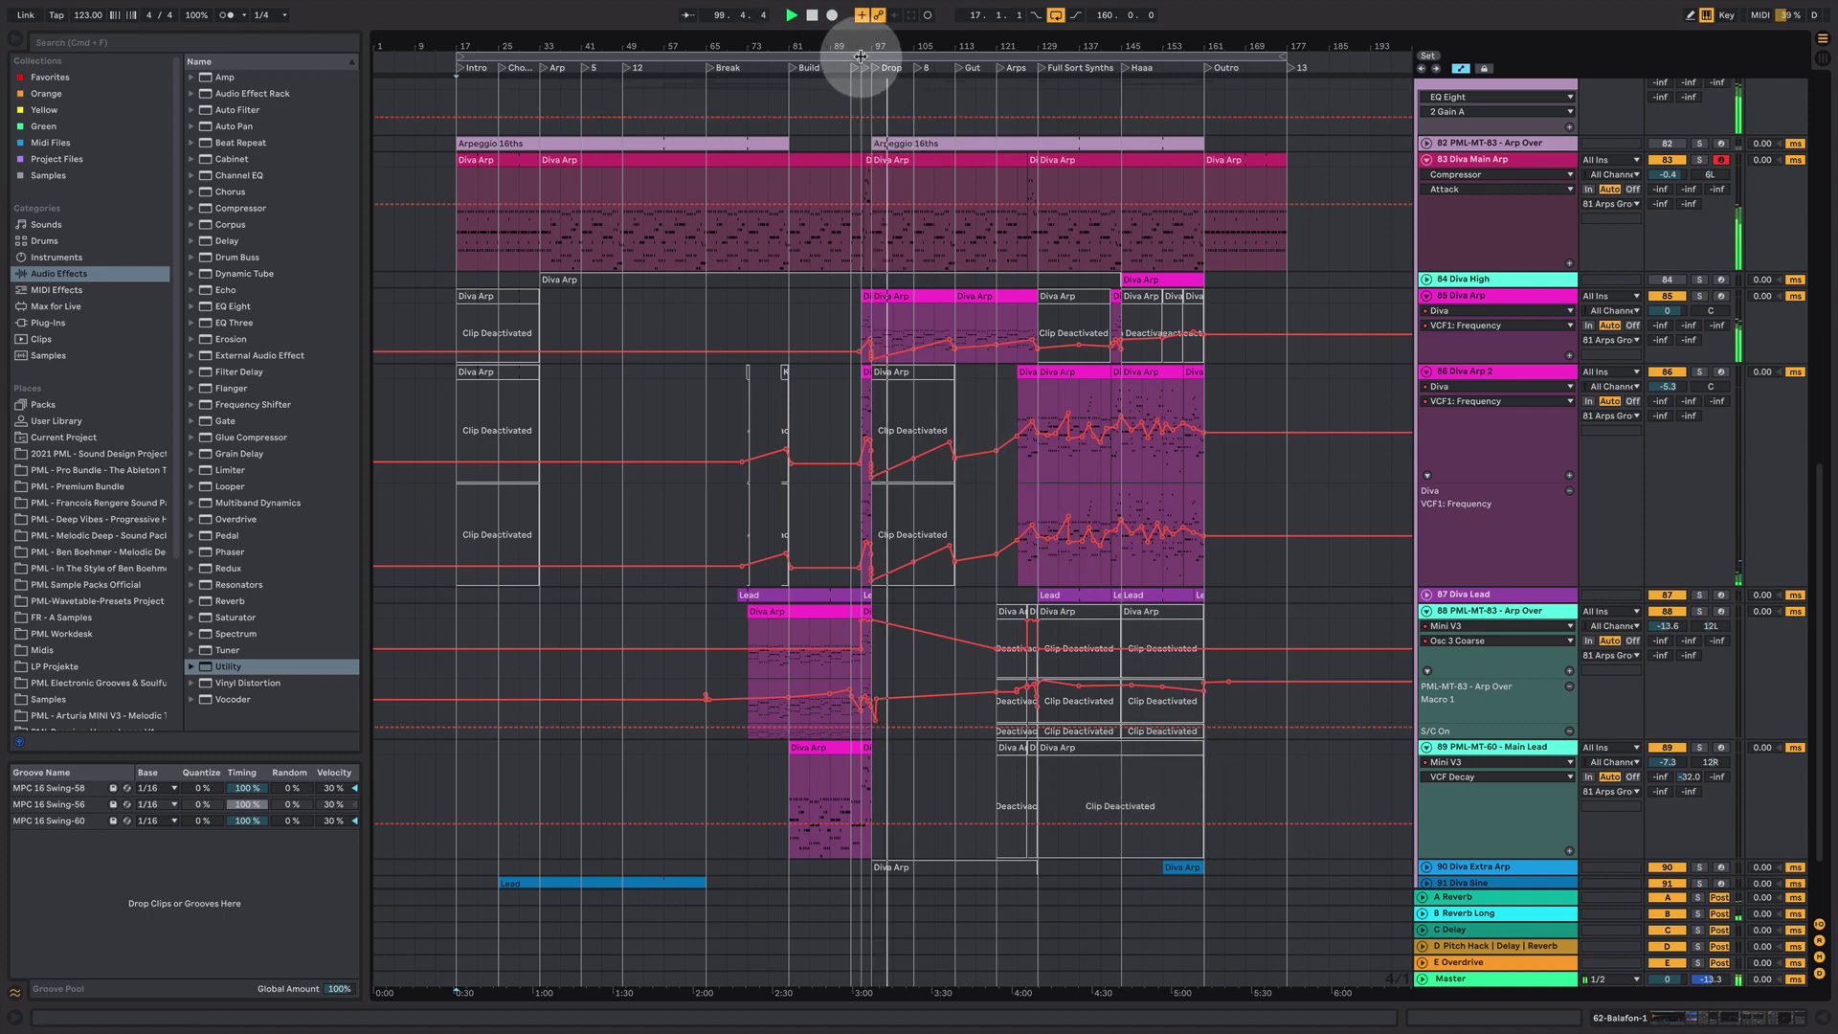
{"action": "left_click_drag", "start_coordinate": [859, 46], "coordinate": [859, 249]}
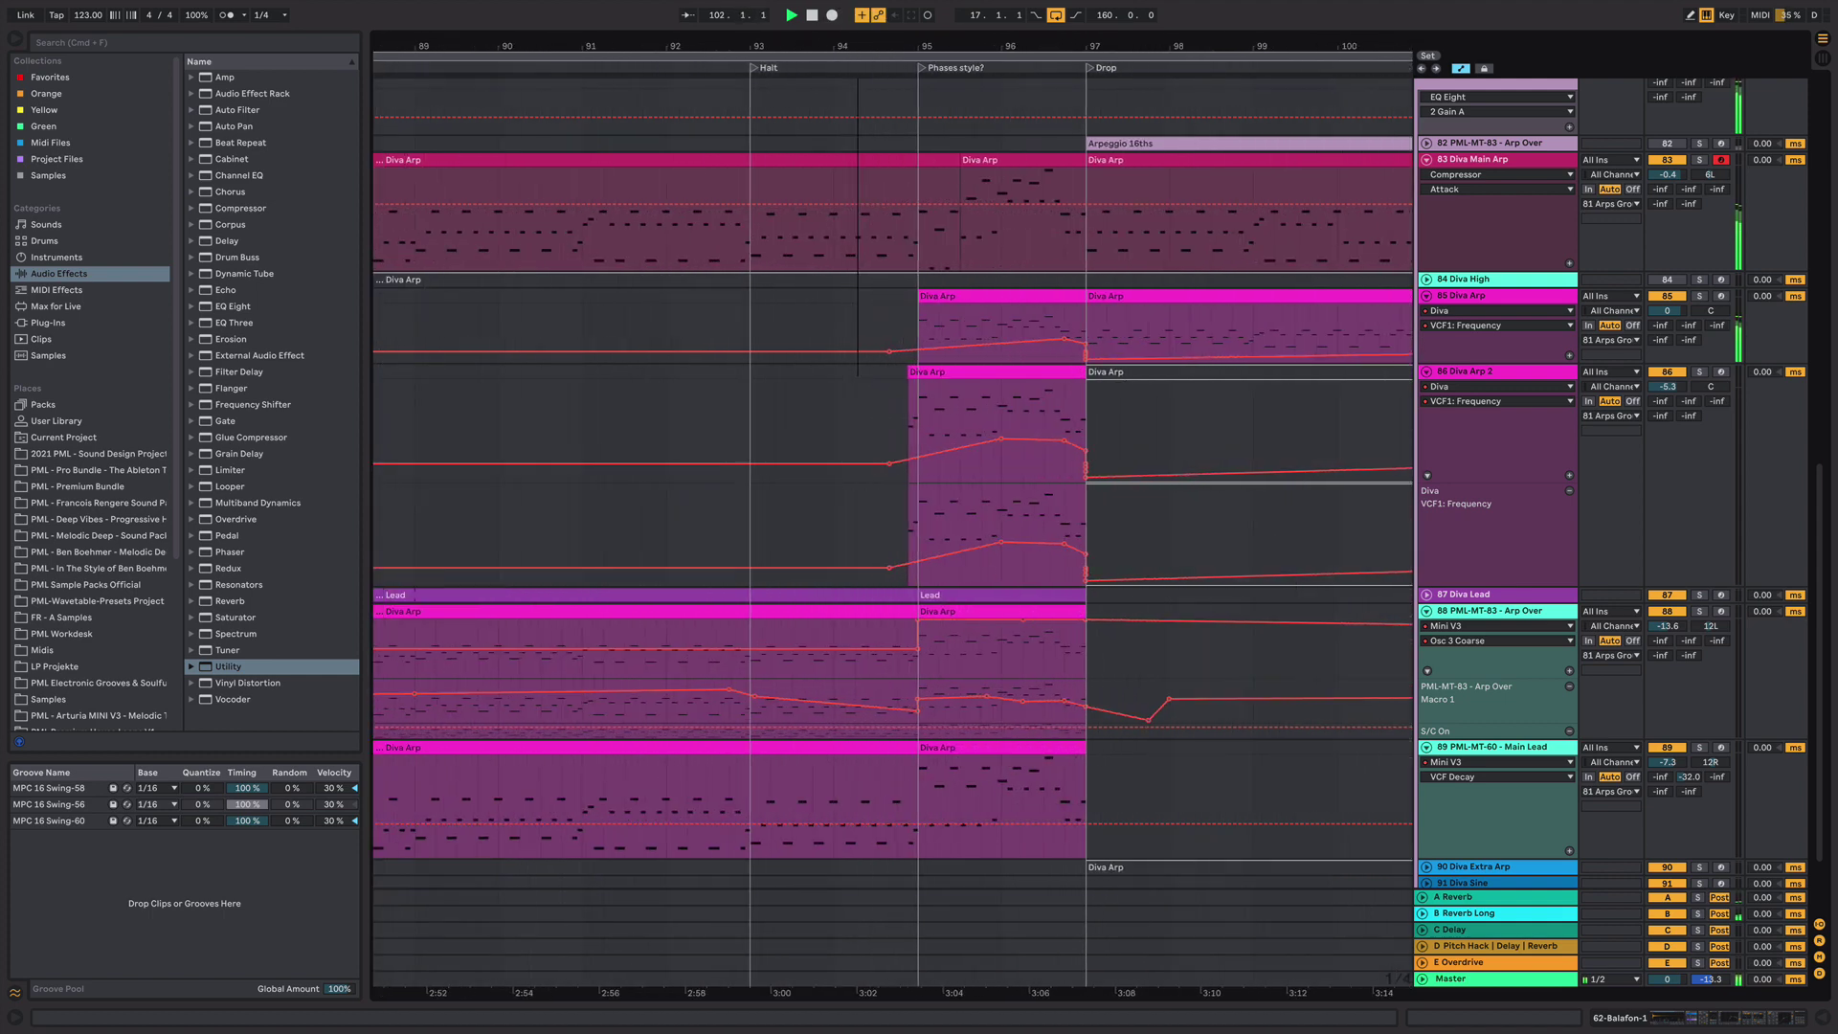
{"action": "left_click_drag", "start_coordinate": [859, 249], "coordinate": [894, 90]}
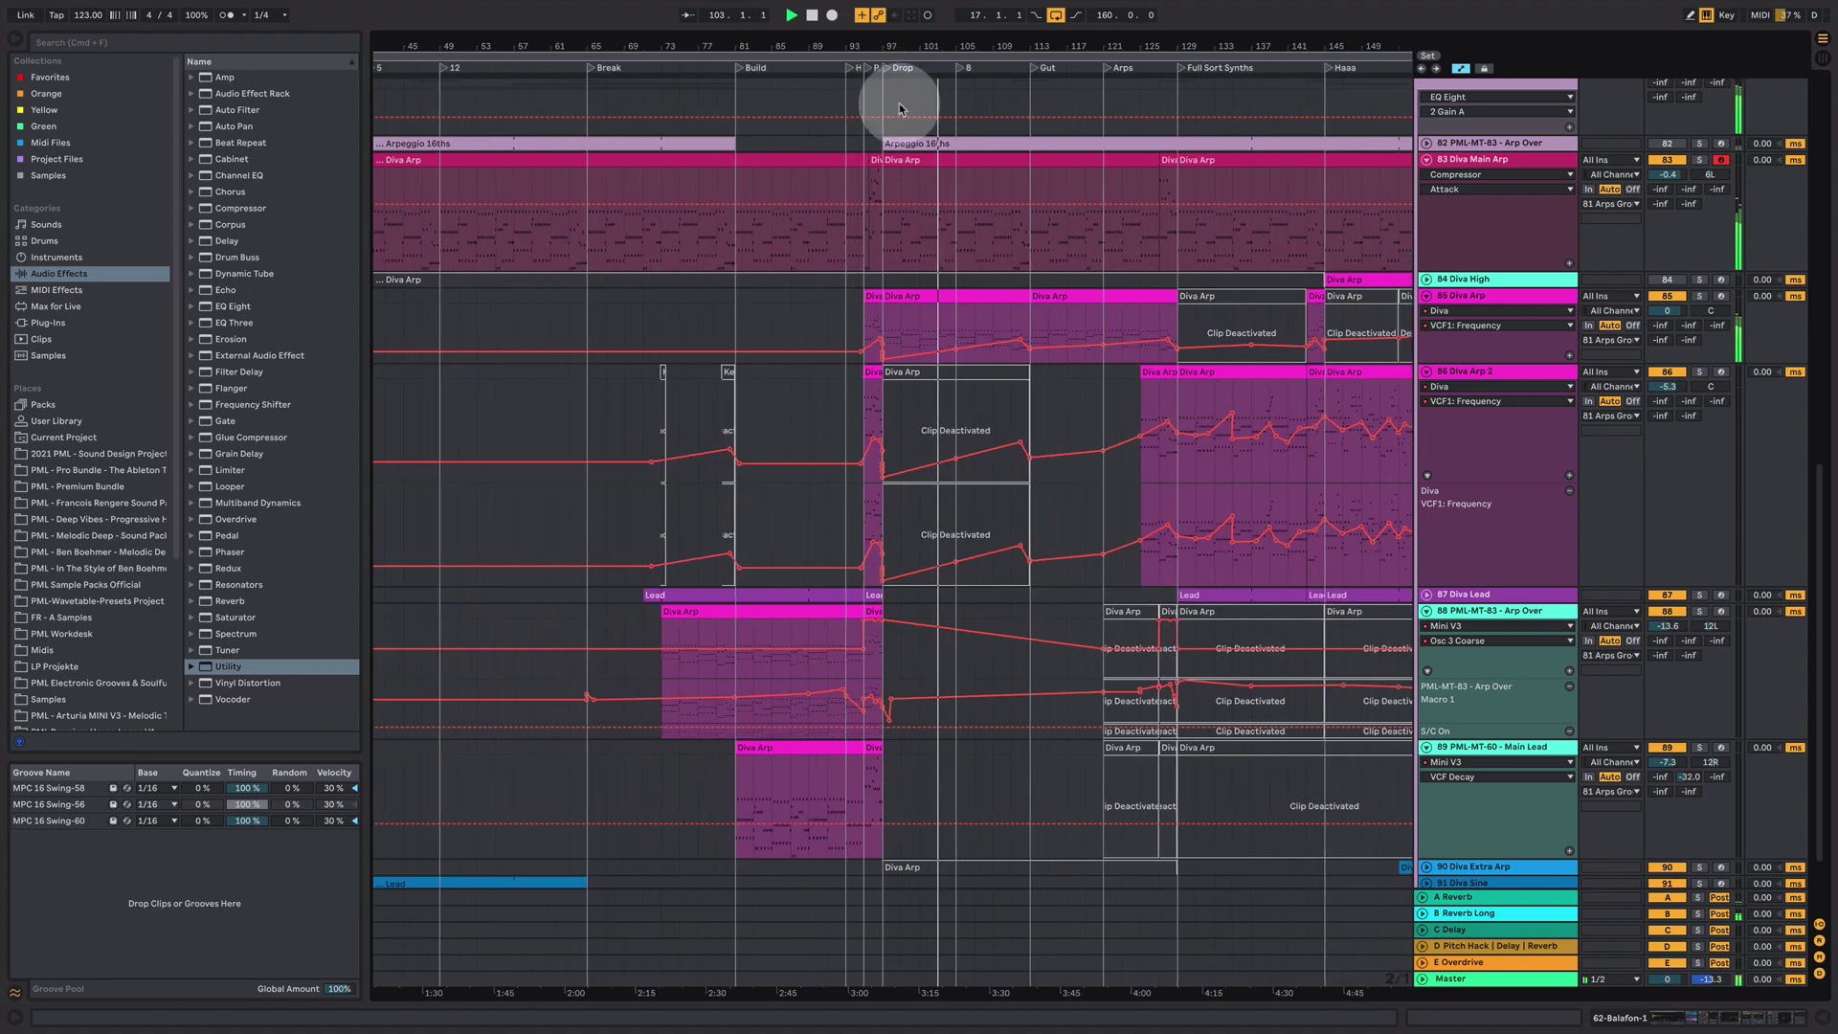
- Delete the two-bar white noise clip in the Drop section, around bar 101, from the 50 White noise lfo track
{"action": "scroll", "coordinate": [1039, 498], "scroll_direction": "up", "scroll_amount": 5}
{"action": "scroll", "coordinate": [1039, 497], "scroll_direction": "up", "scroll_amount": 8}
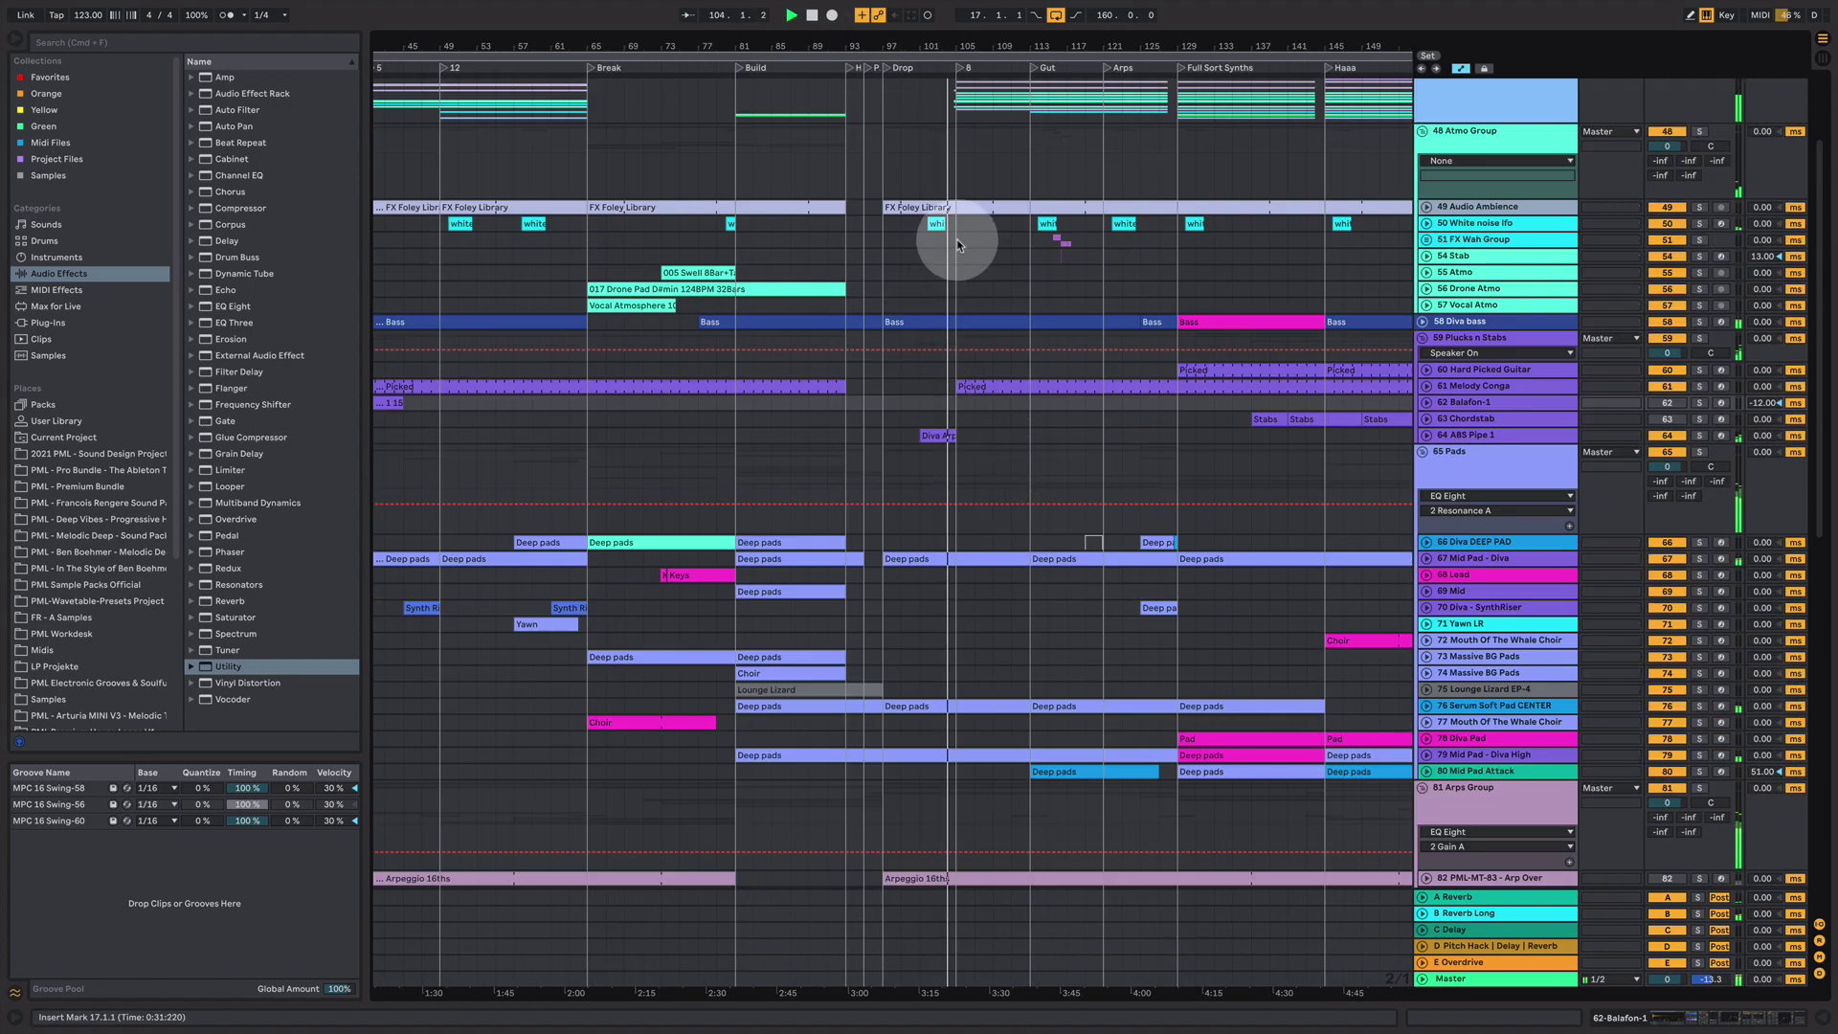
{"action": "left_click", "coordinate": [934, 223]}
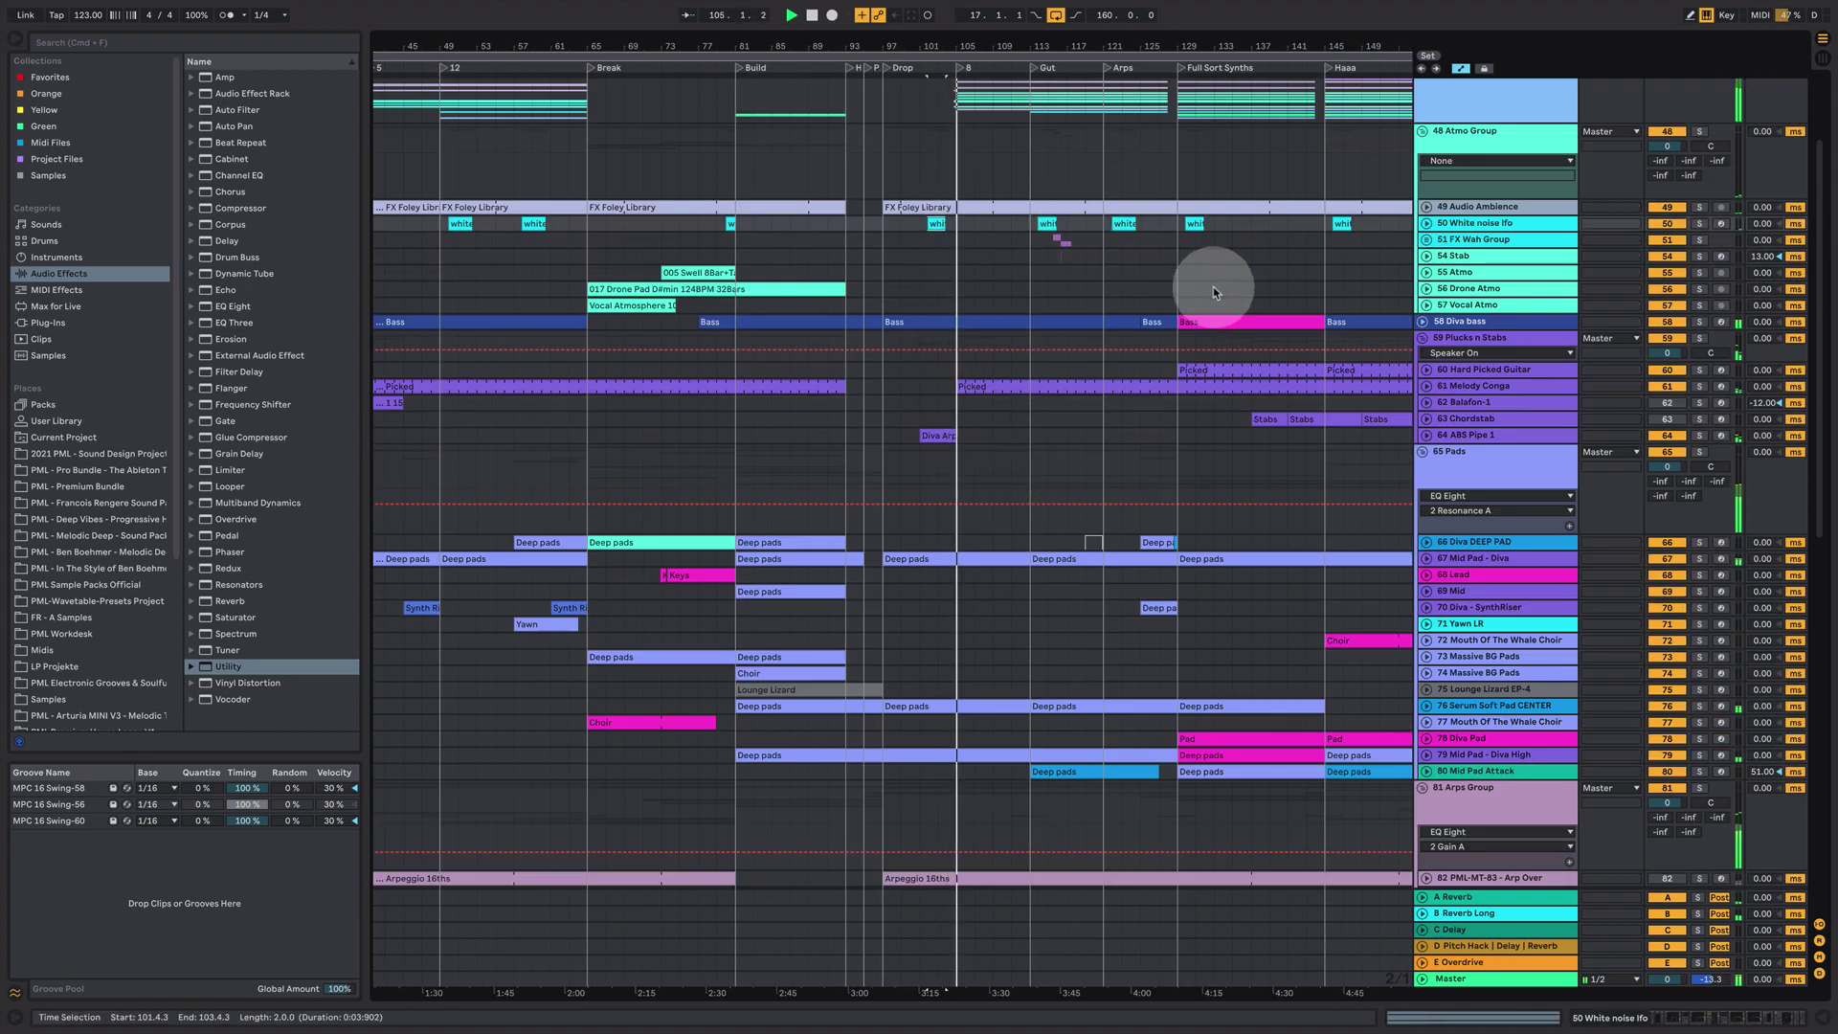
{"action": "left_click", "coordinate": [935, 227]}
- Unfold the 50 White noise lfo track and the 51 FX Wah Group, and examine their clips and automation in the Gut section
{"action": "left_click", "coordinate": [1426, 225]}
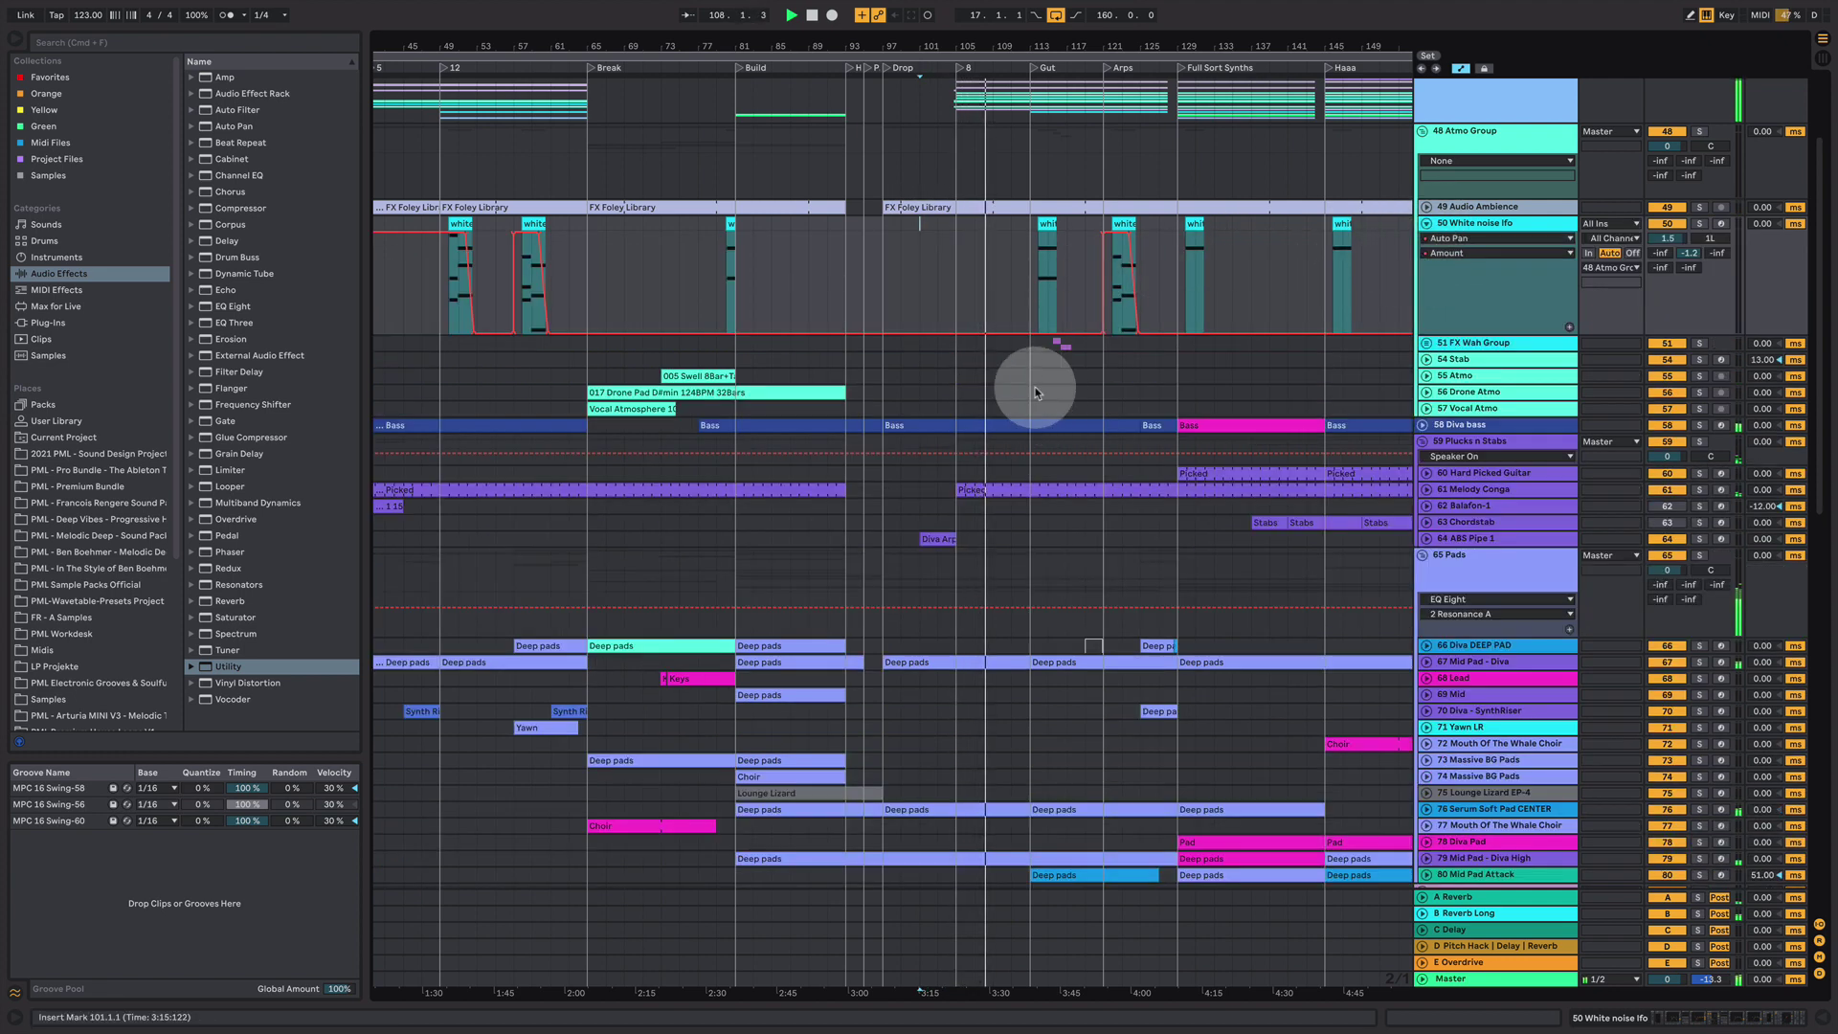
{"action": "left_click_drag", "start_coordinate": [1013, 42], "coordinate": [1014, 29]}
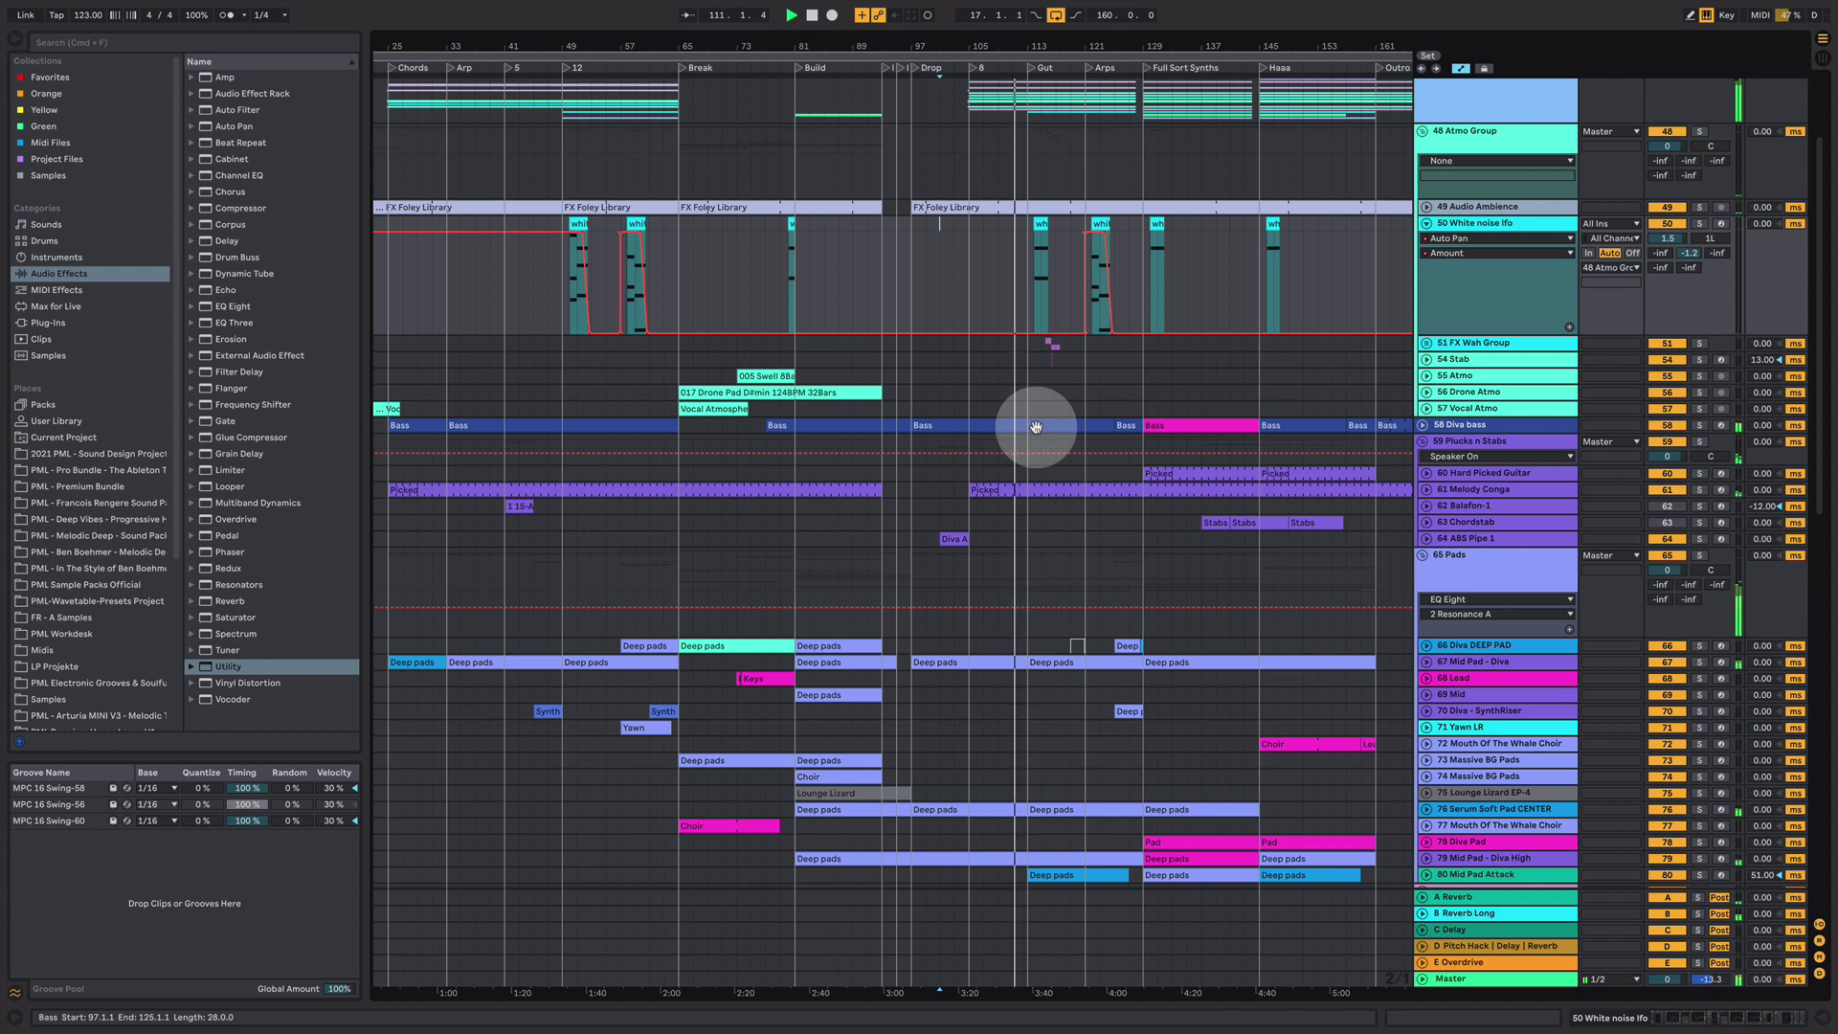
{"action": "left_click", "coordinate": [1425, 343]}
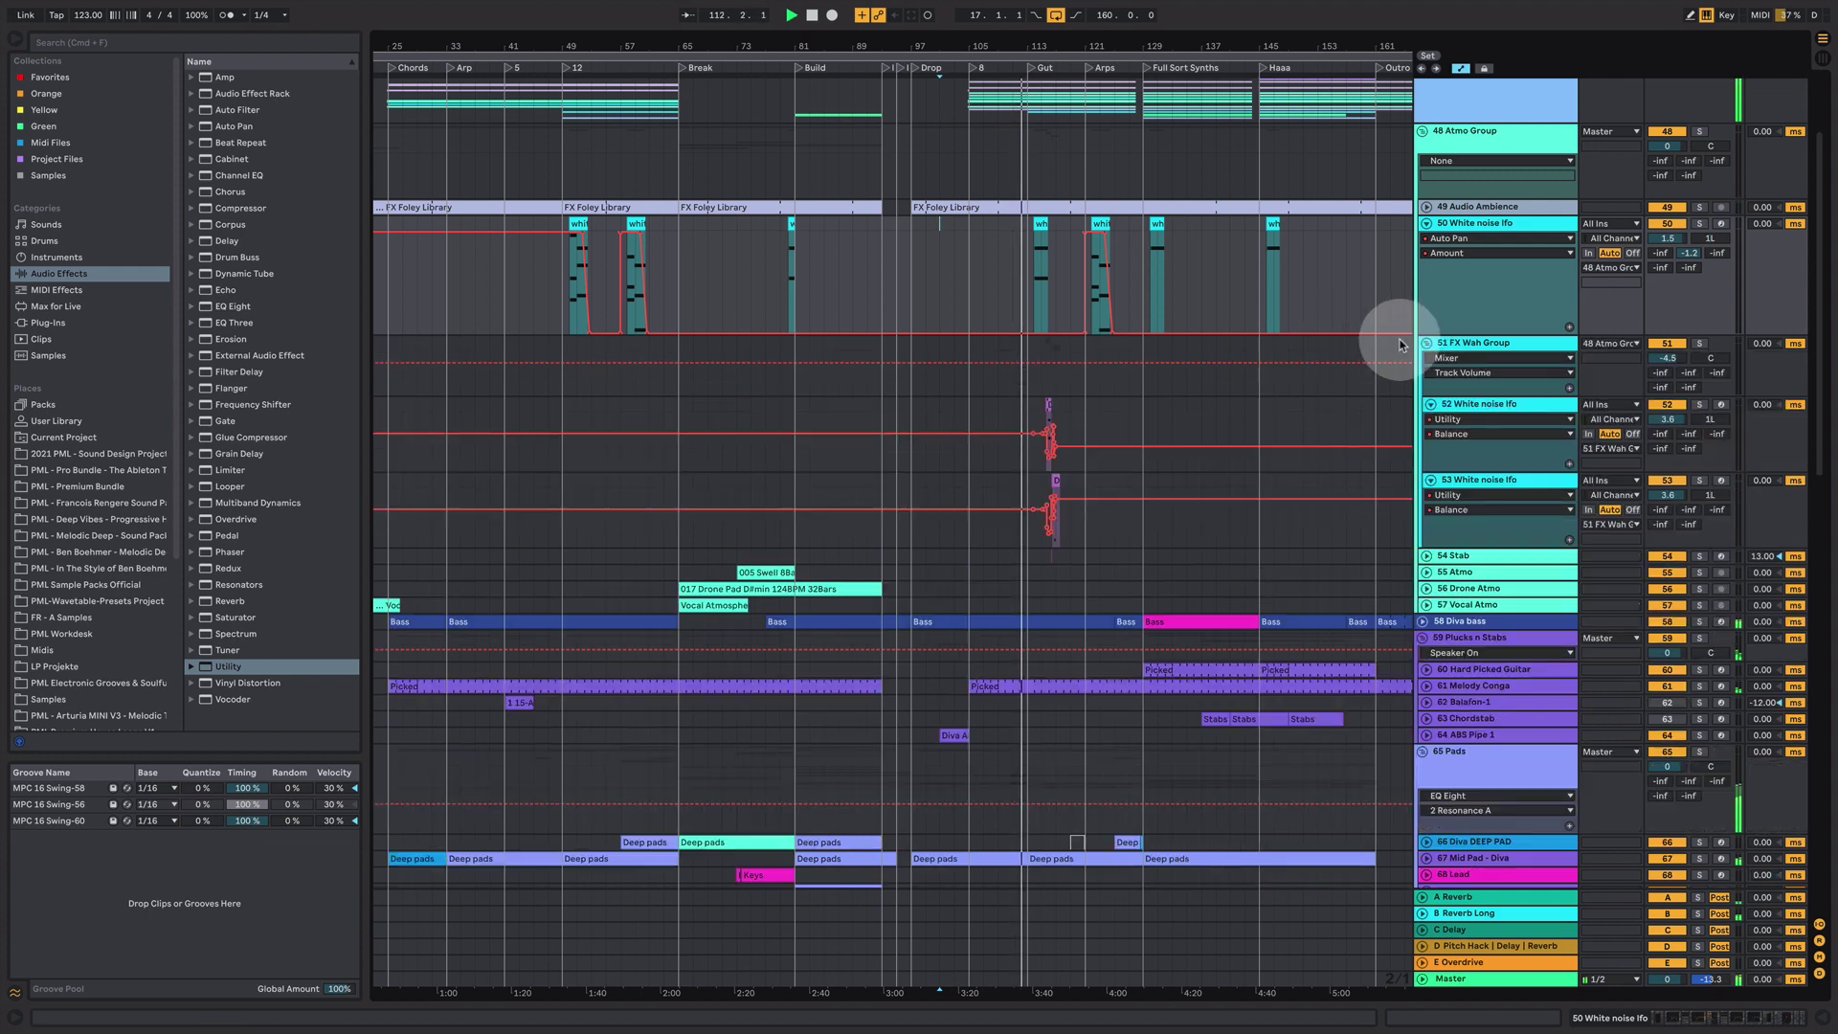
{"action": "scroll", "coordinate": [1038, 48], "scroll_direction": "up", "scroll_amount": 5}
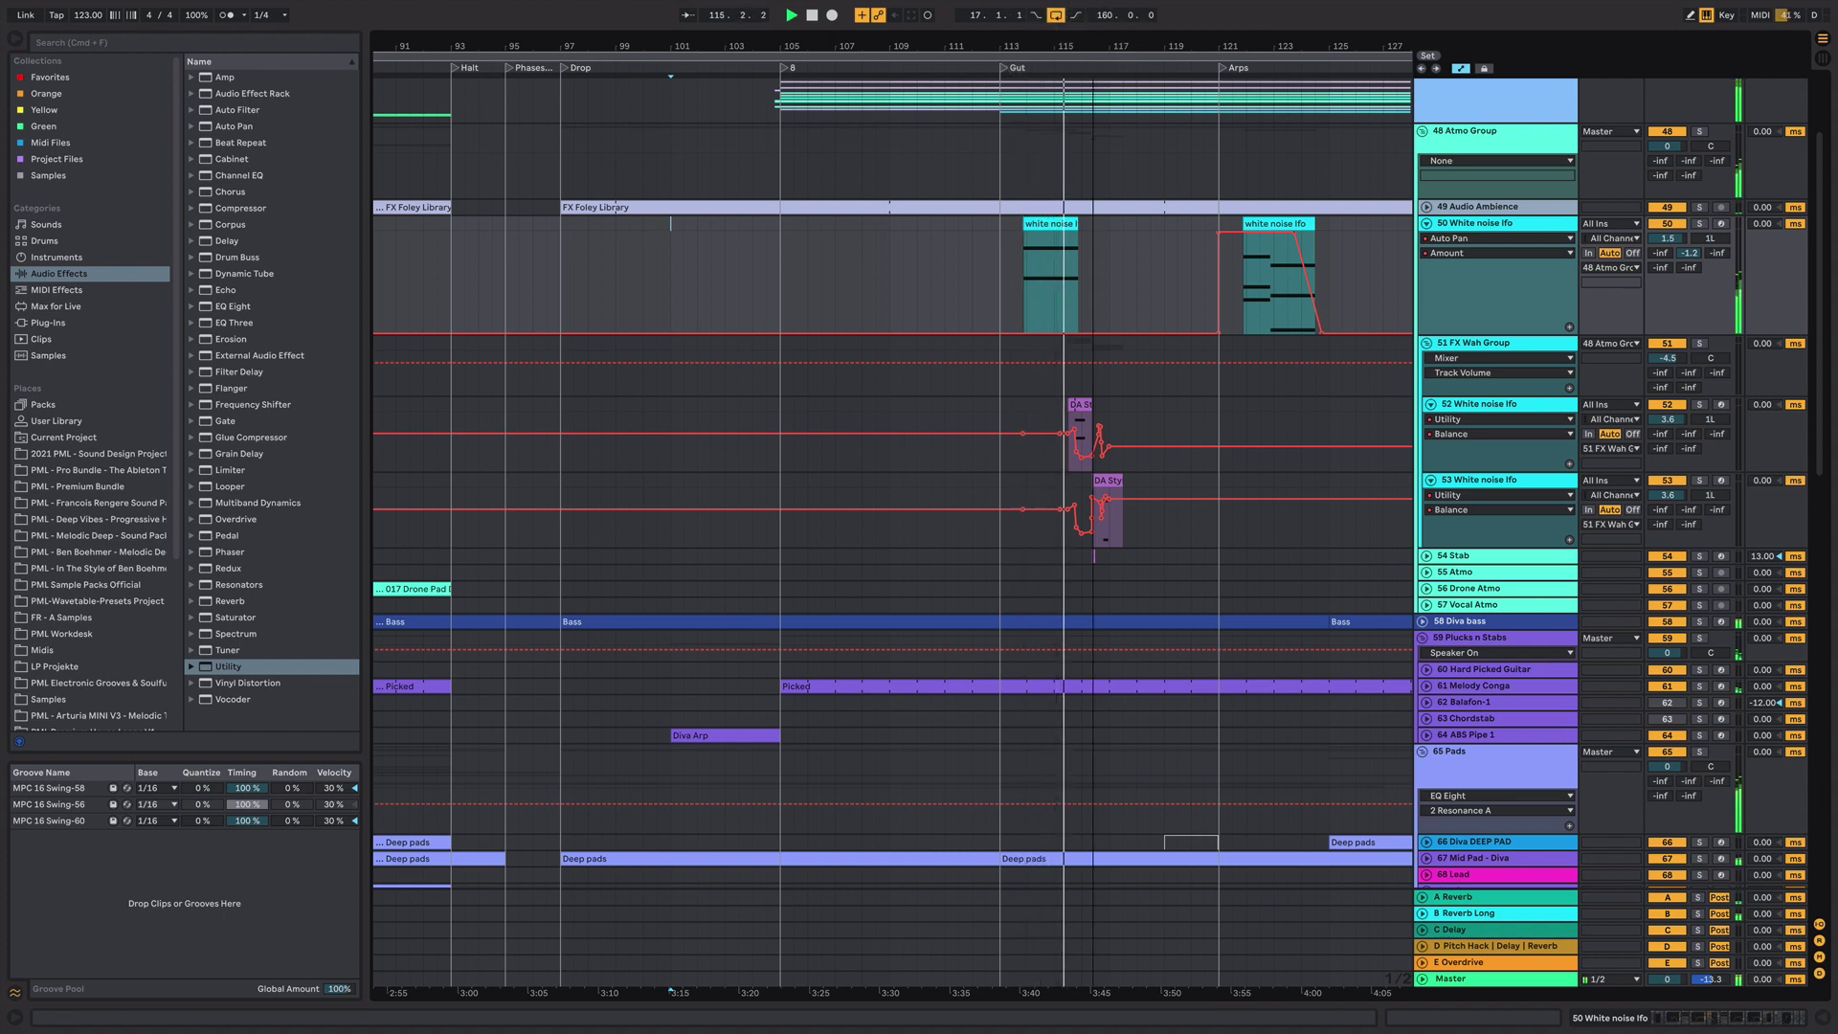
{"action": "scroll", "coordinate": [1084, 48], "scroll_direction": "up", "scroll_amount": 3}
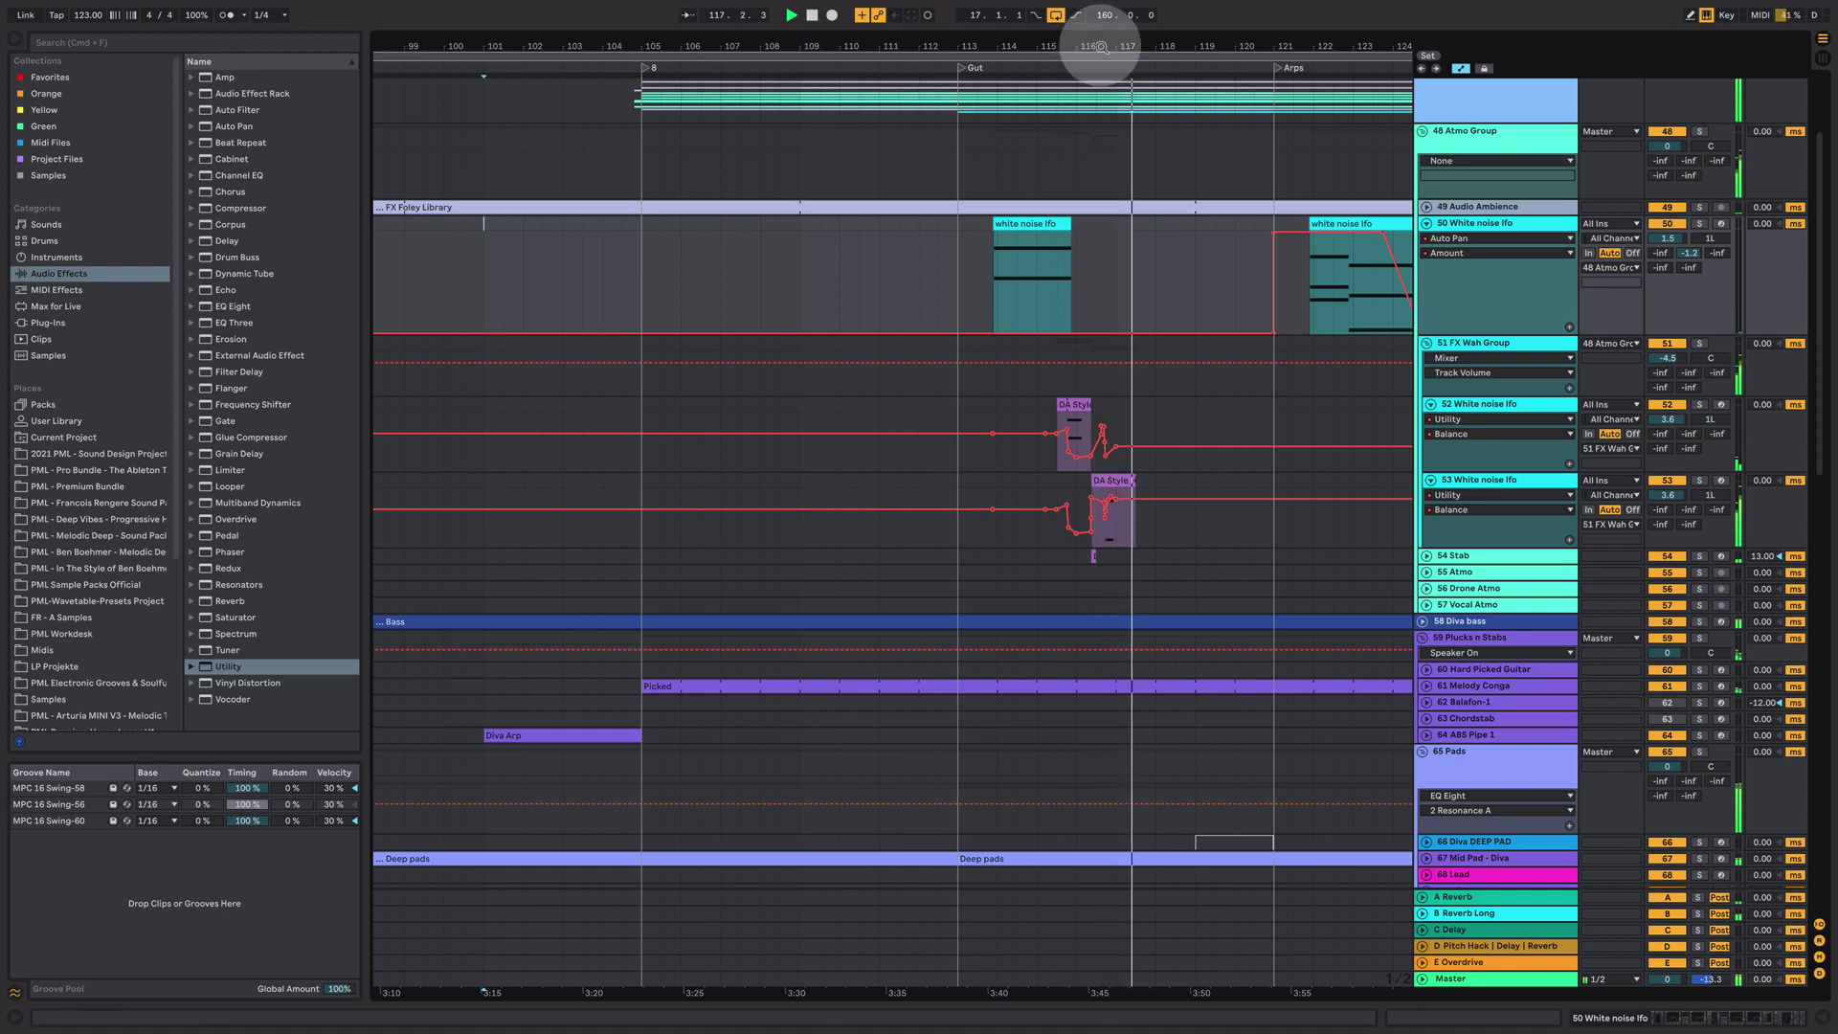
{"action": "left_click_drag", "start_coordinate": [1094, 41], "coordinate": [931, 60]}
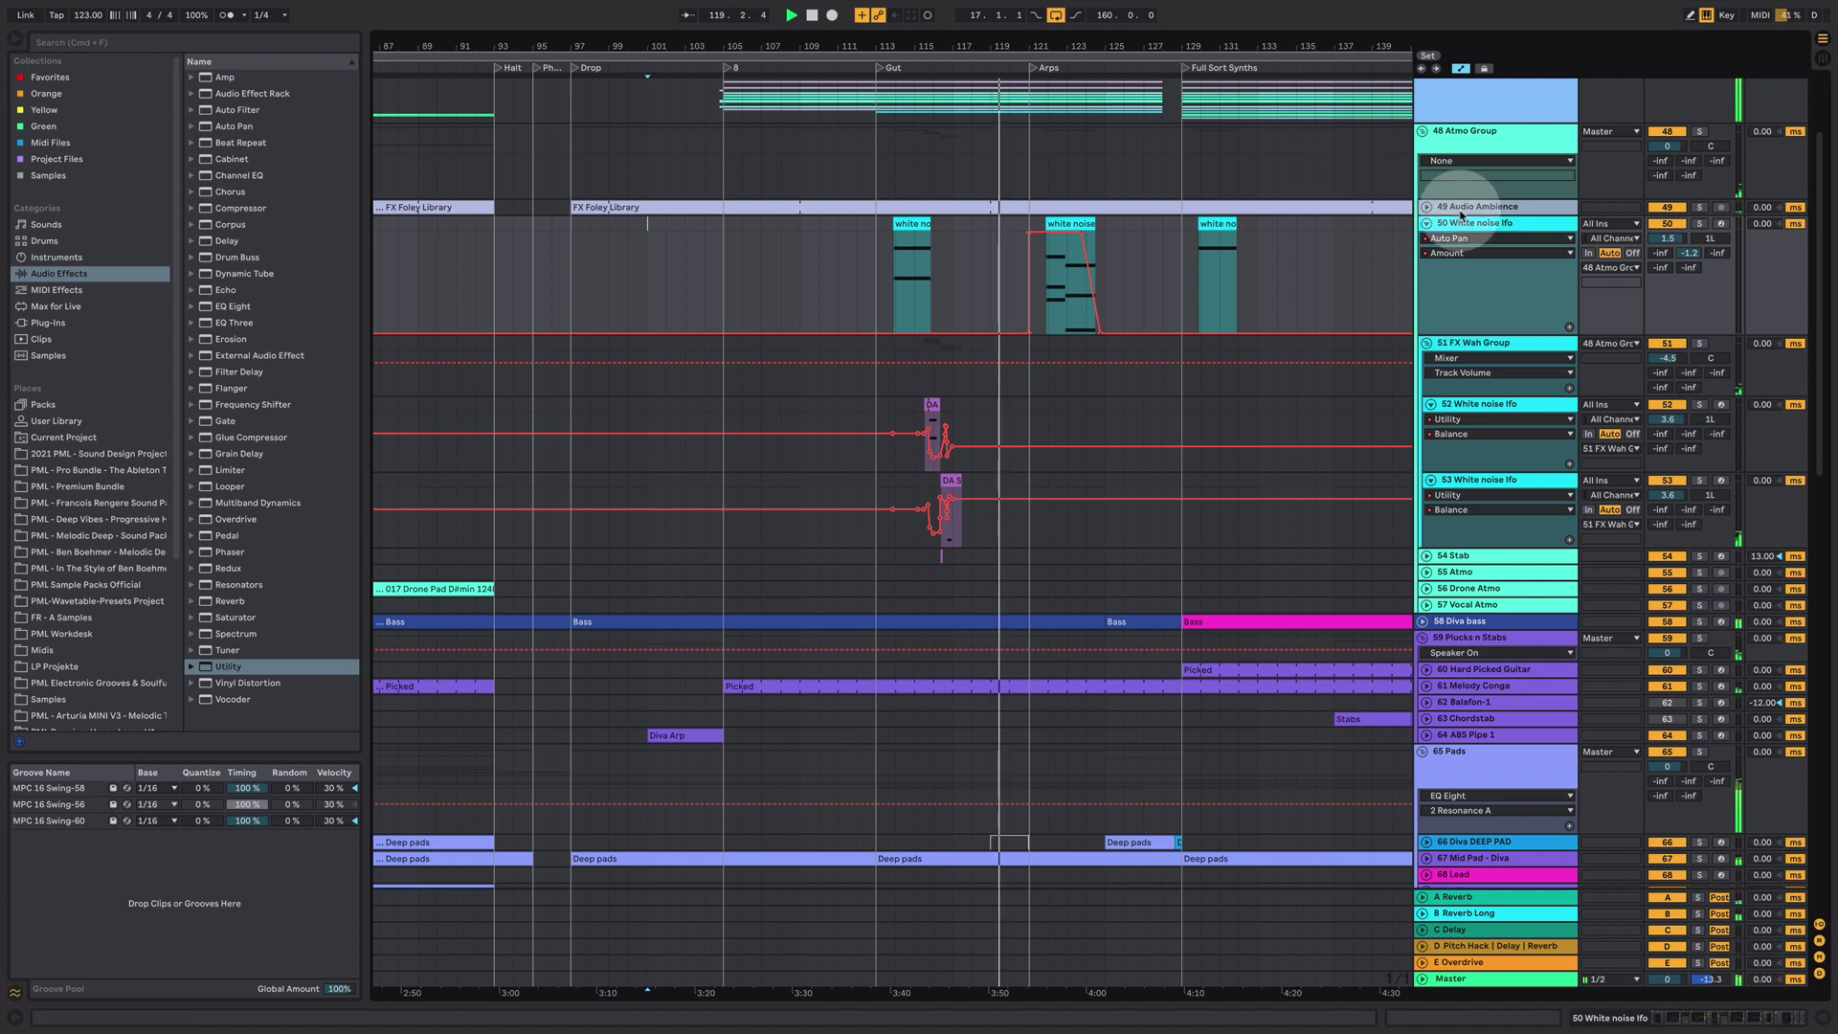
- Fold the 50 White noise lfo track and the 51 FX Wah Group
{"action": "left_click", "coordinate": [1426, 225]}
{"action": "left_click", "coordinate": [1426, 239]}
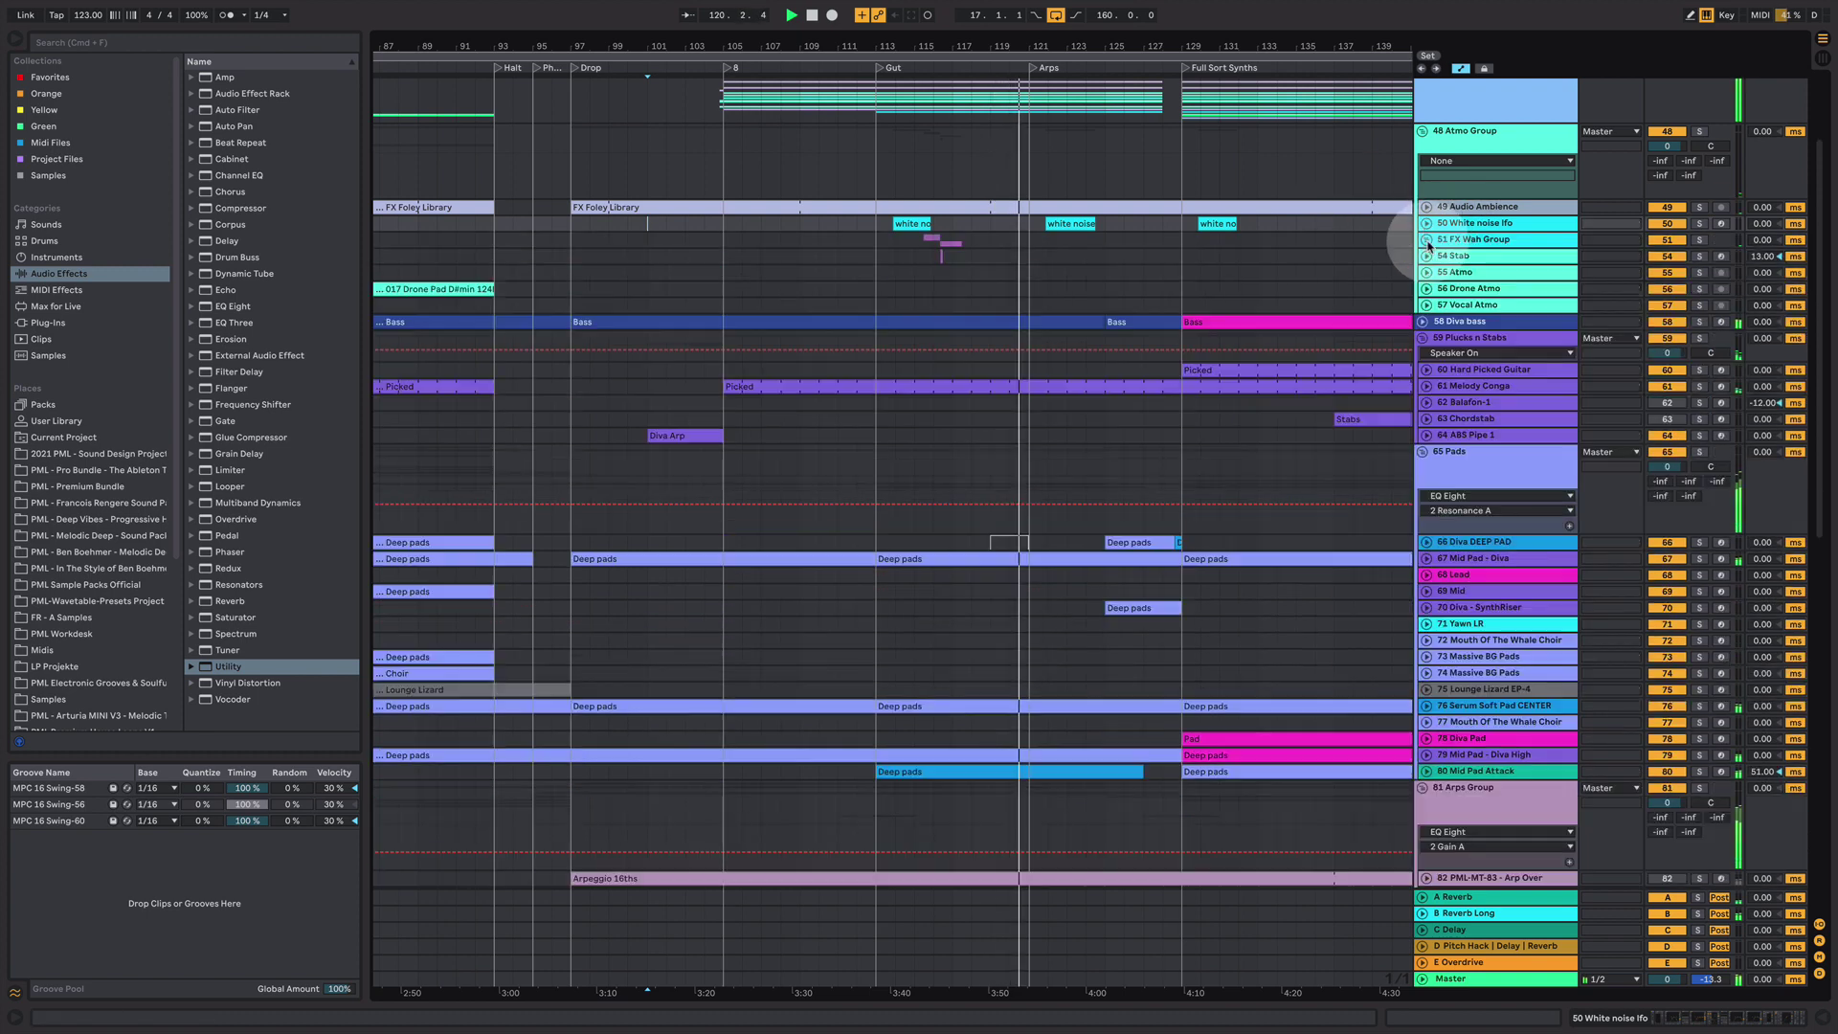
{"action": "scroll", "coordinate": [1106, 282], "scroll_direction": "up", "scroll_amount": 2}
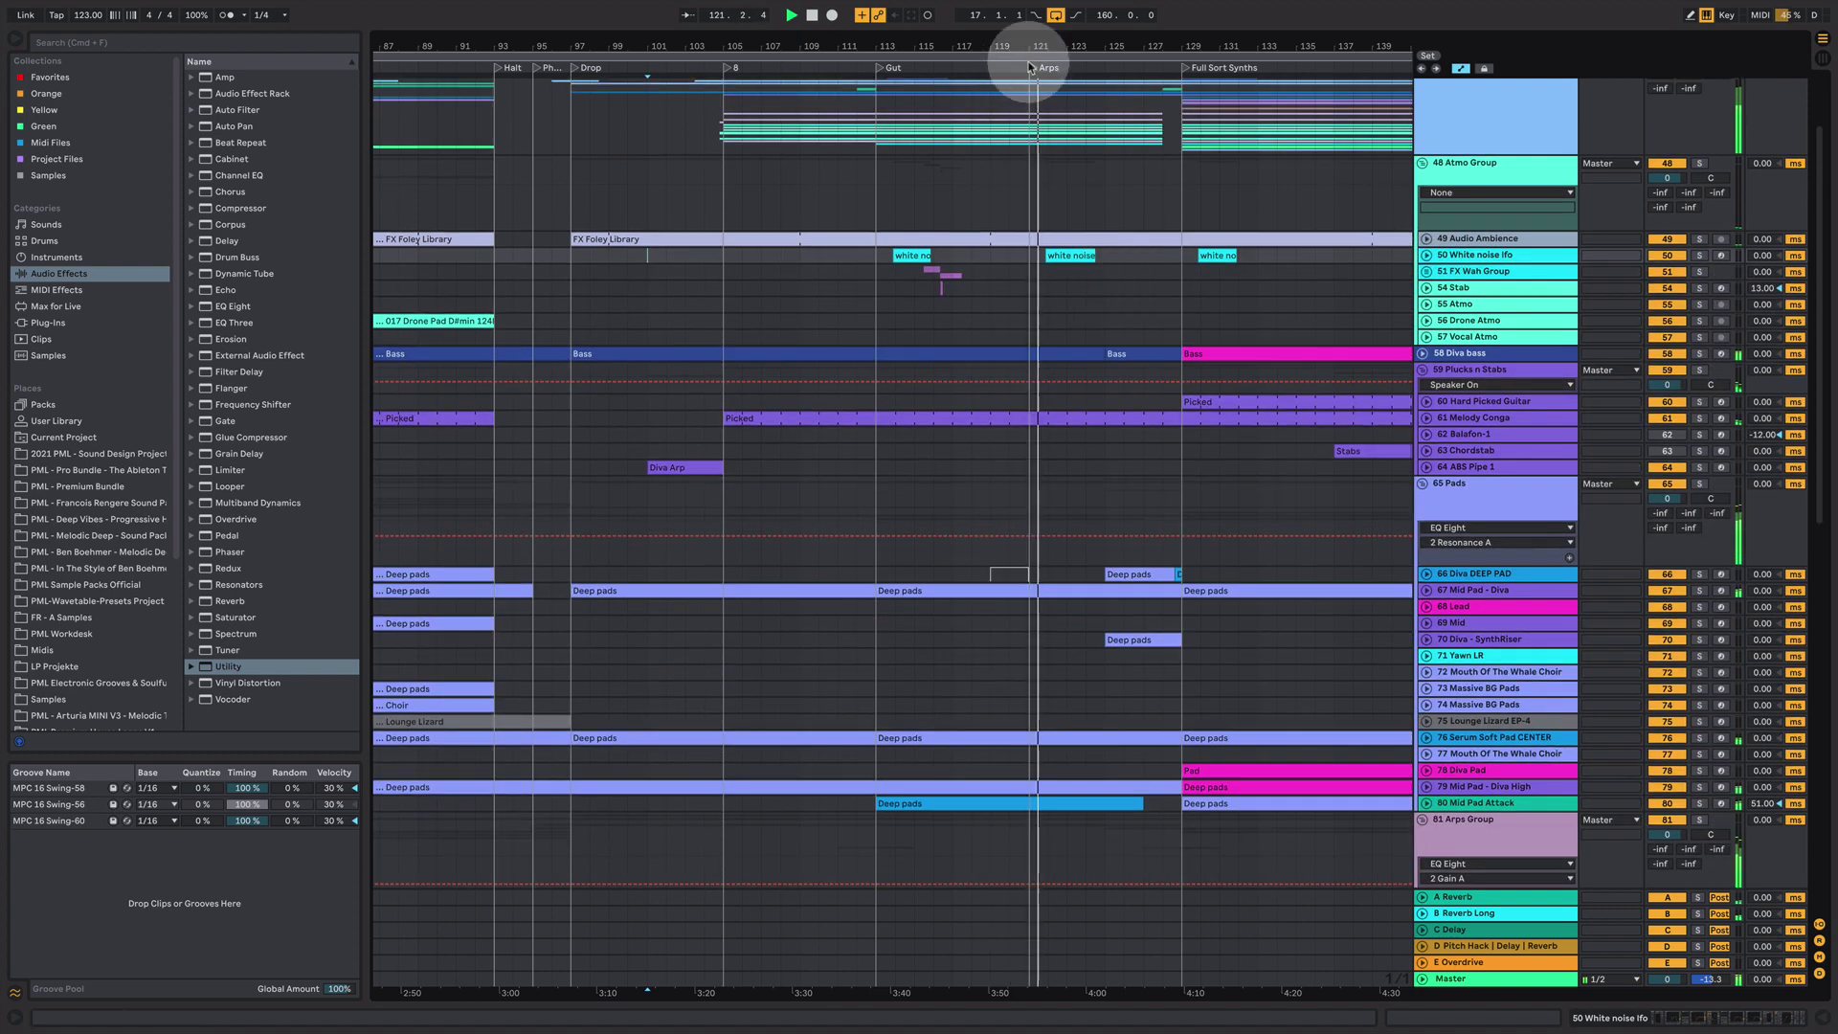
- Unfold the 58 Diva bass track so its Auto Filter frequency automation is visible across the whole arrangement
{"action": "key", "text": "minus"}
{"action": "key", "text": "minus"}
{"action": "key", "text": "minus"}
{"action": "key", "text": "minus"}
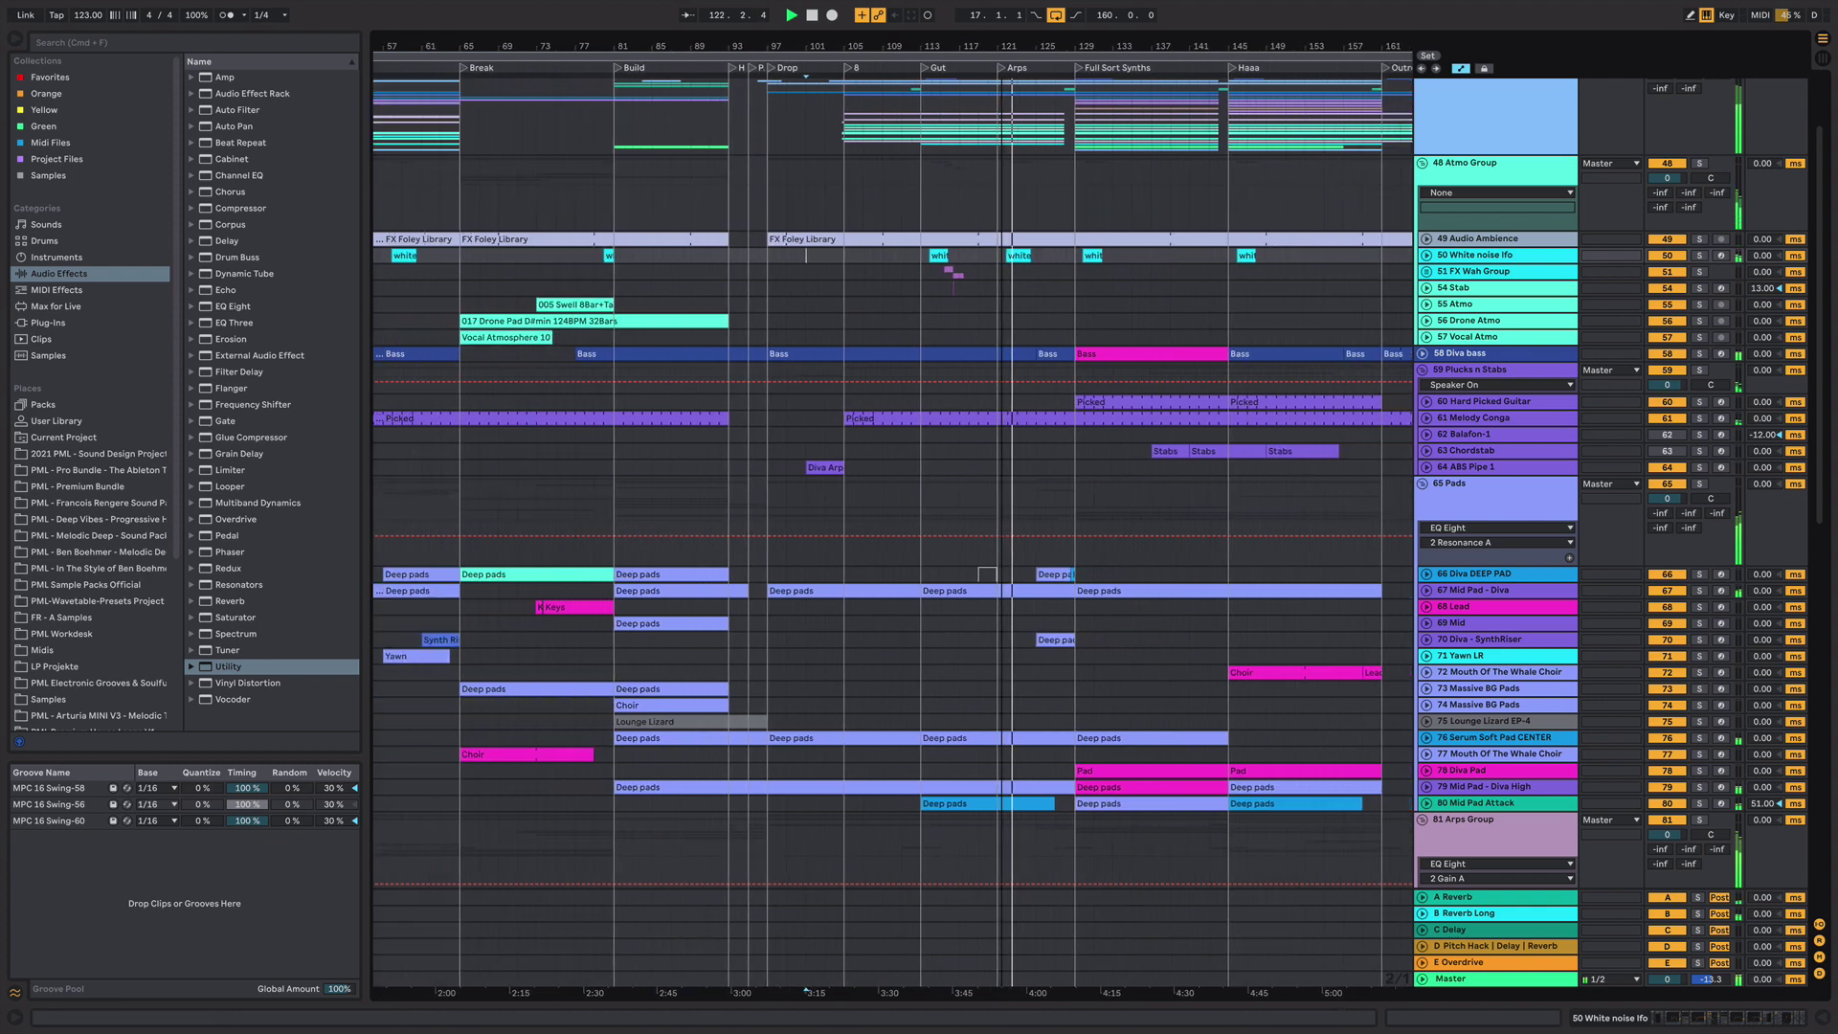
{"action": "key", "text": "minus"}
{"action": "key", "text": "minus"}
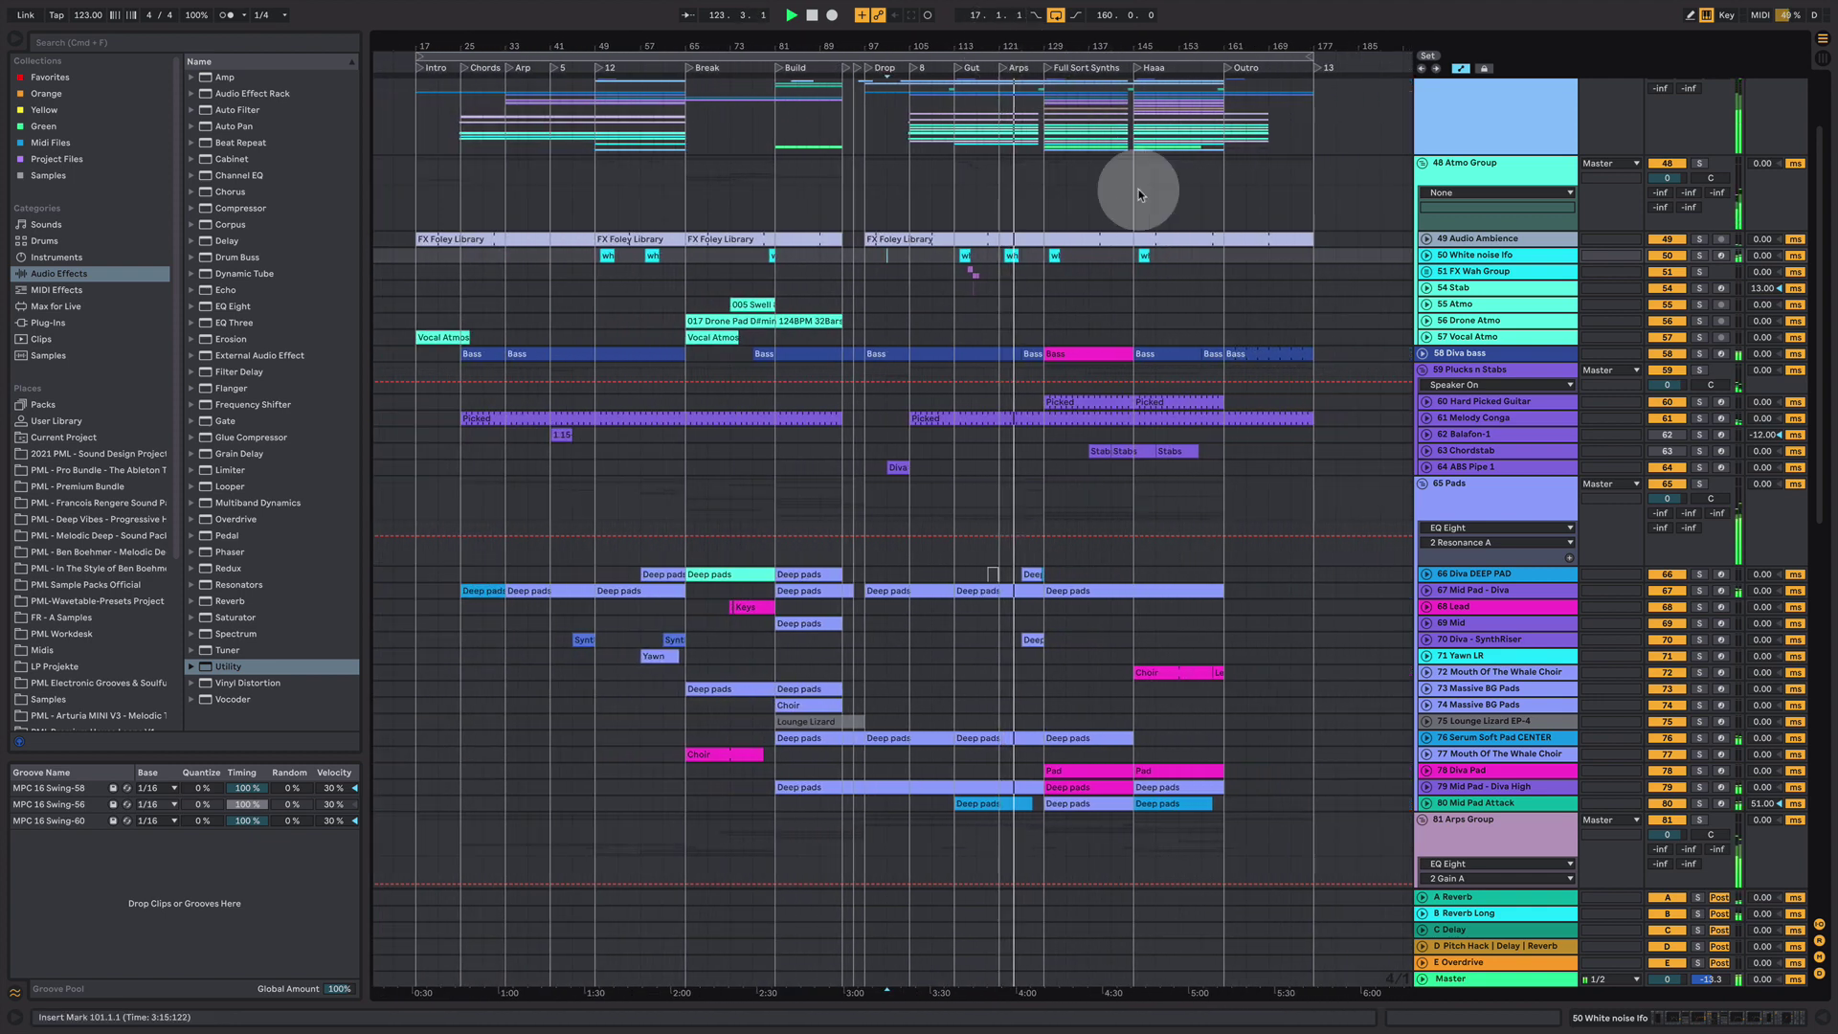
{"action": "left_click", "coordinate": [1153, 244]}
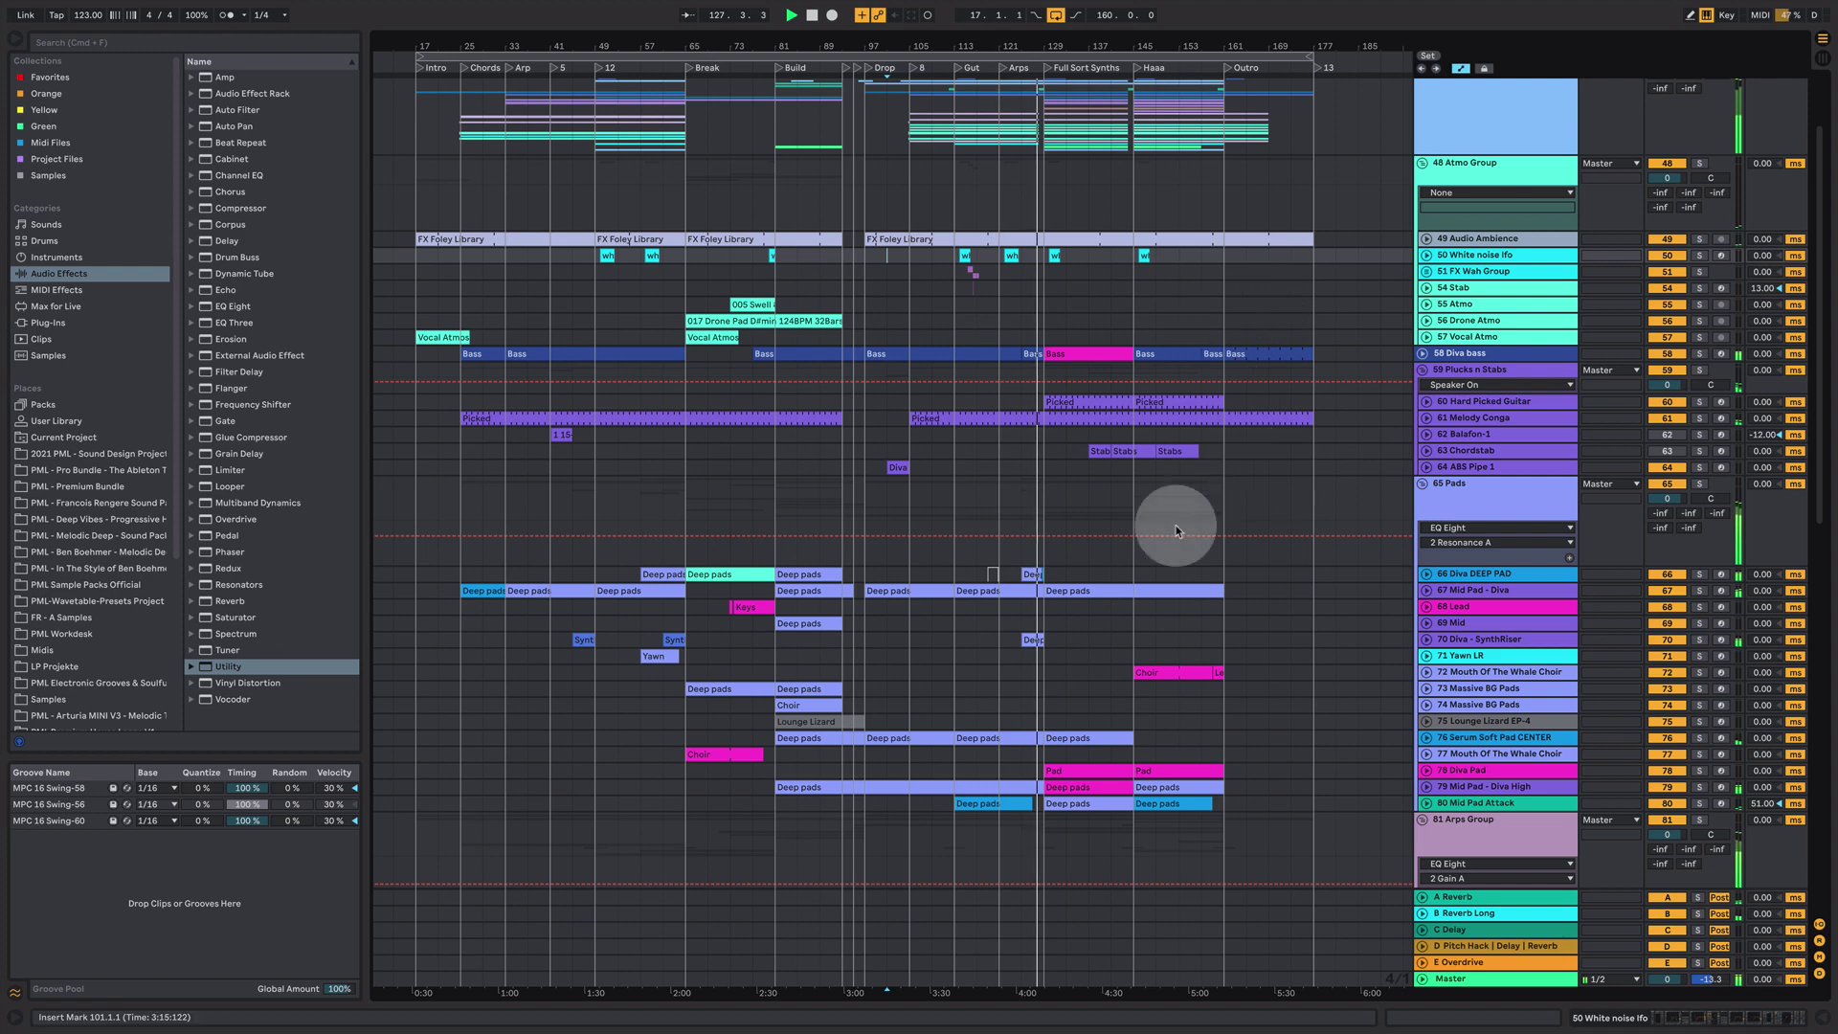
{"action": "left_click", "coordinate": [1424, 353]}
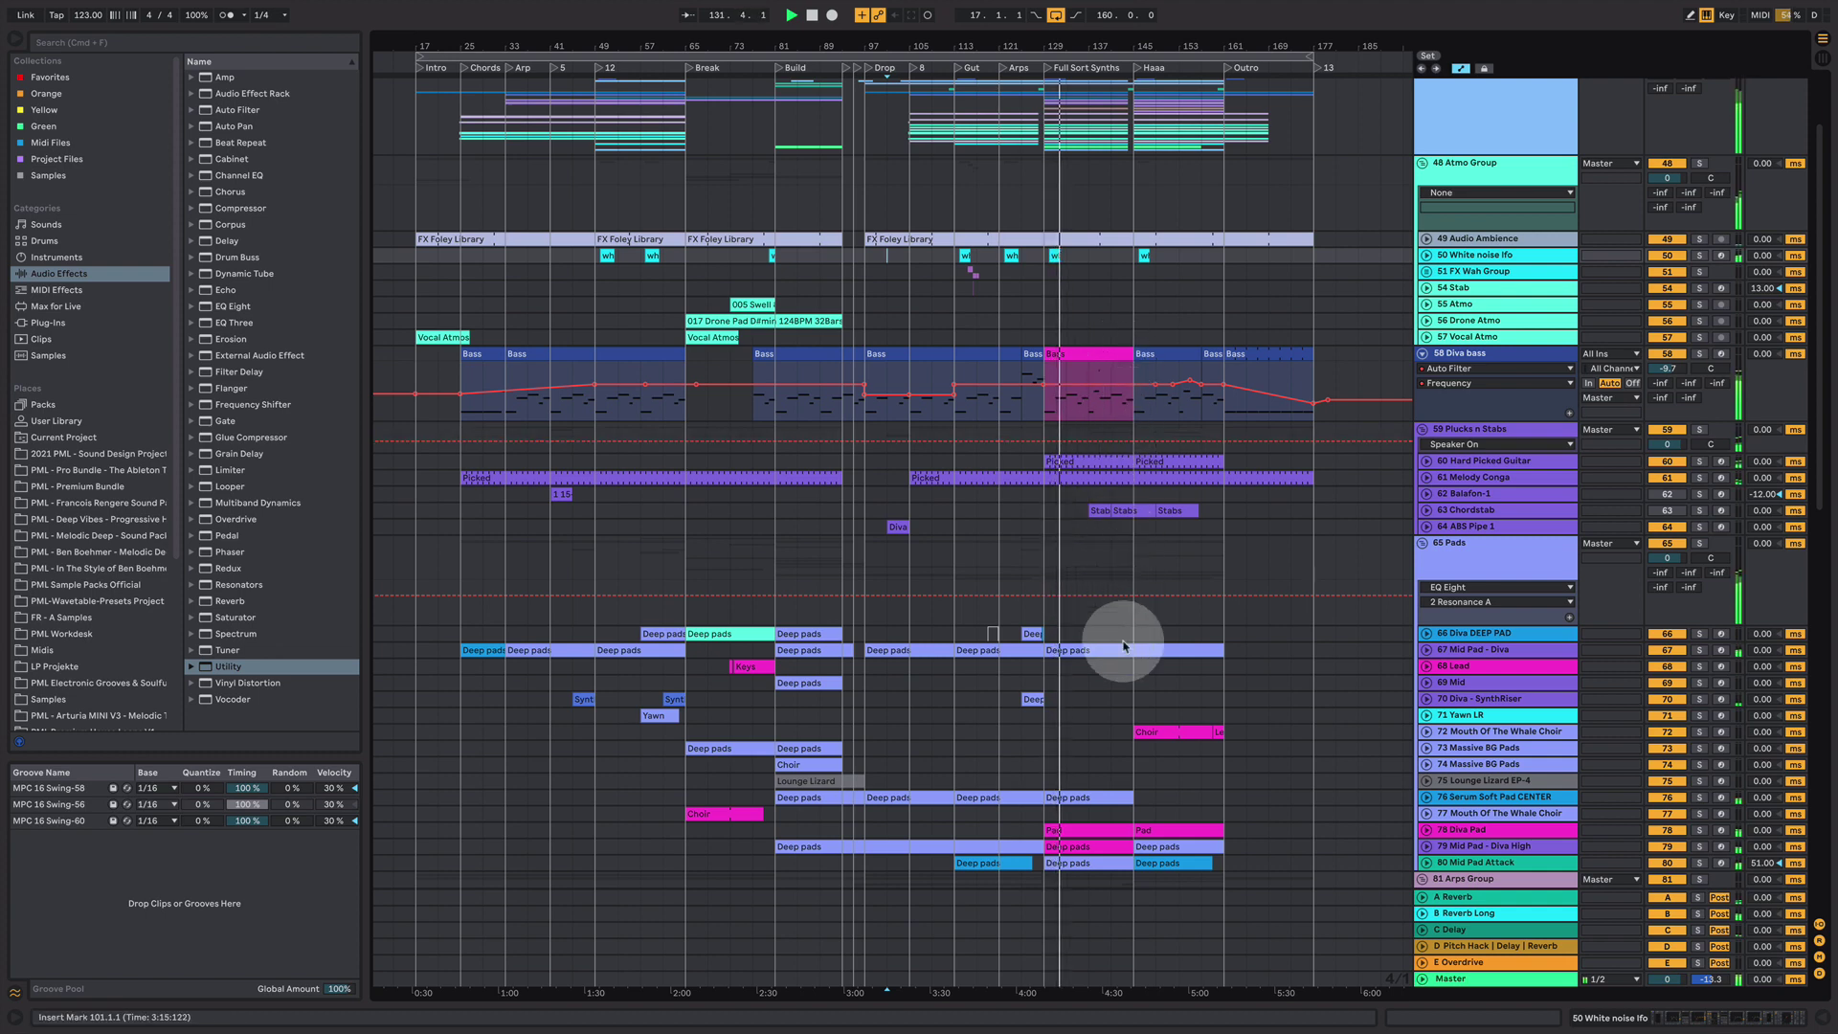
- Activate the 85 Diva Arp clip in the Full Sort Synths section to hear it, and deactivate it again
{"action": "scroll", "coordinate": [1123, 646], "scroll_direction": "down", "scroll_amount": 4}
{"action": "scroll", "coordinate": [1124, 646], "scroll_direction": "down", "scroll_amount": 10}
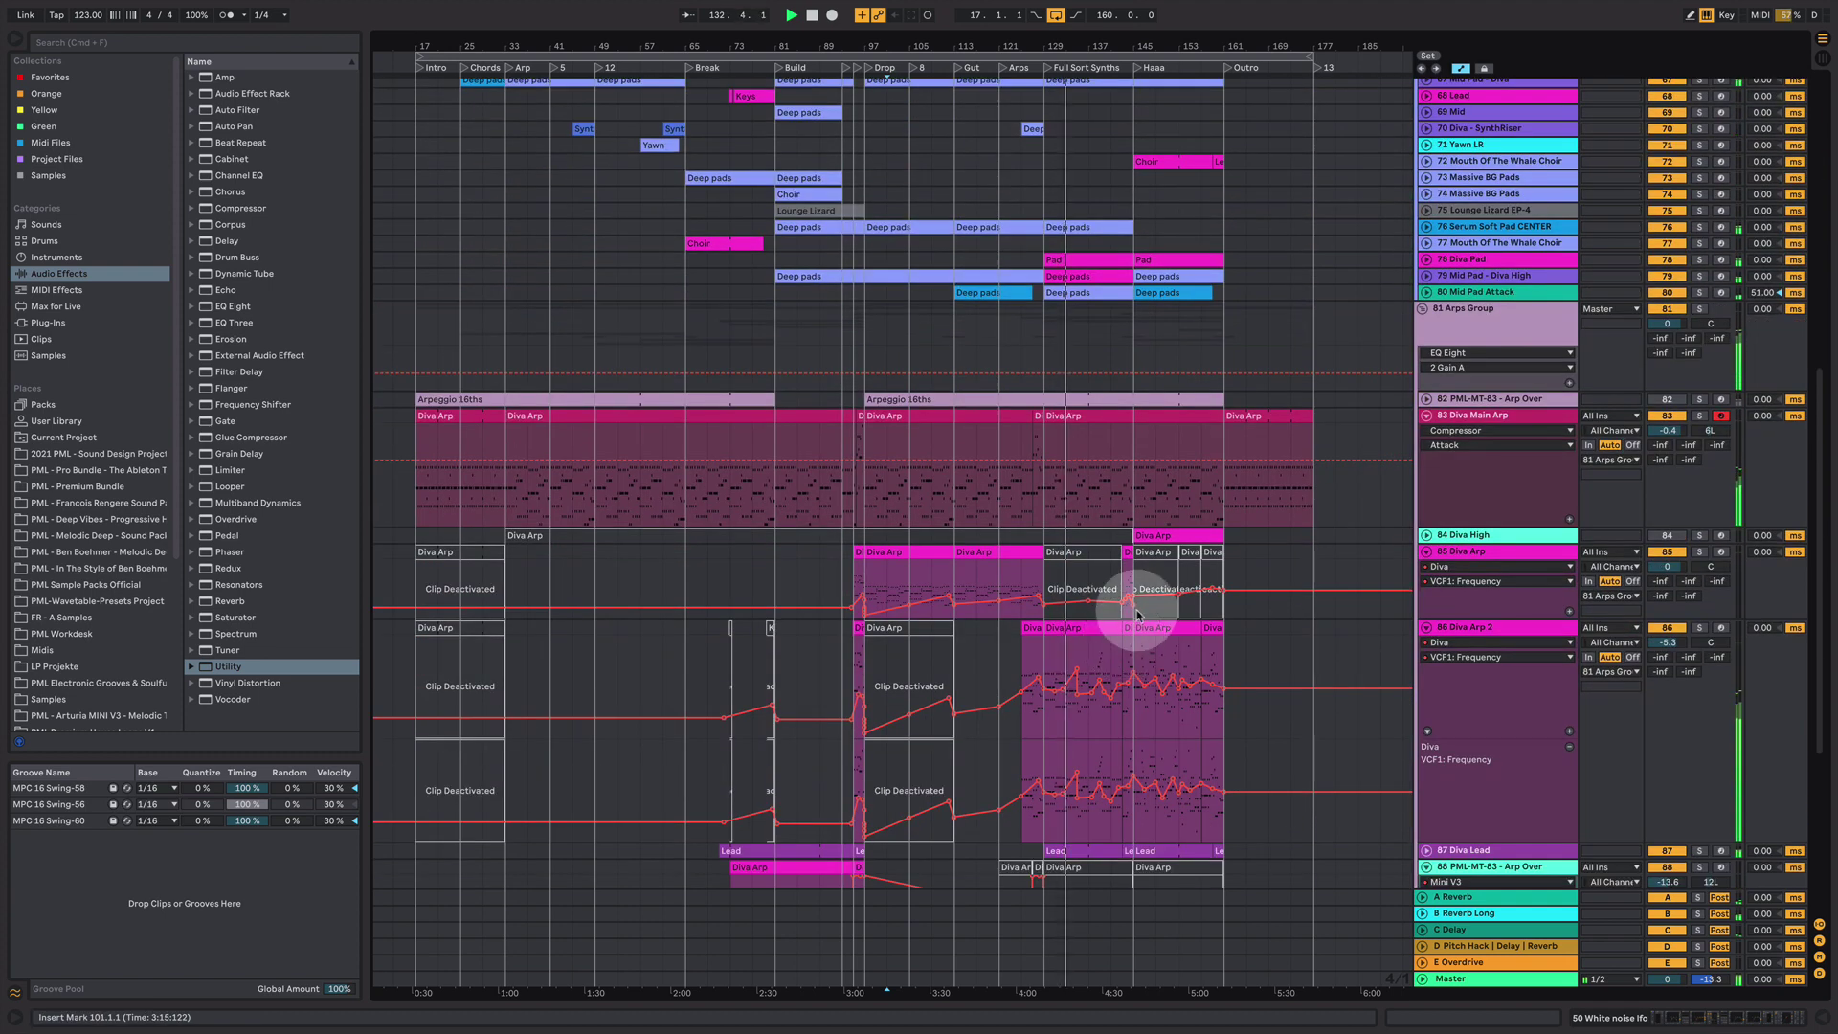
{"action": "scroll", "coordinate": [1107, 549], "scroll_direction": "down", "scroll_amount": 2}
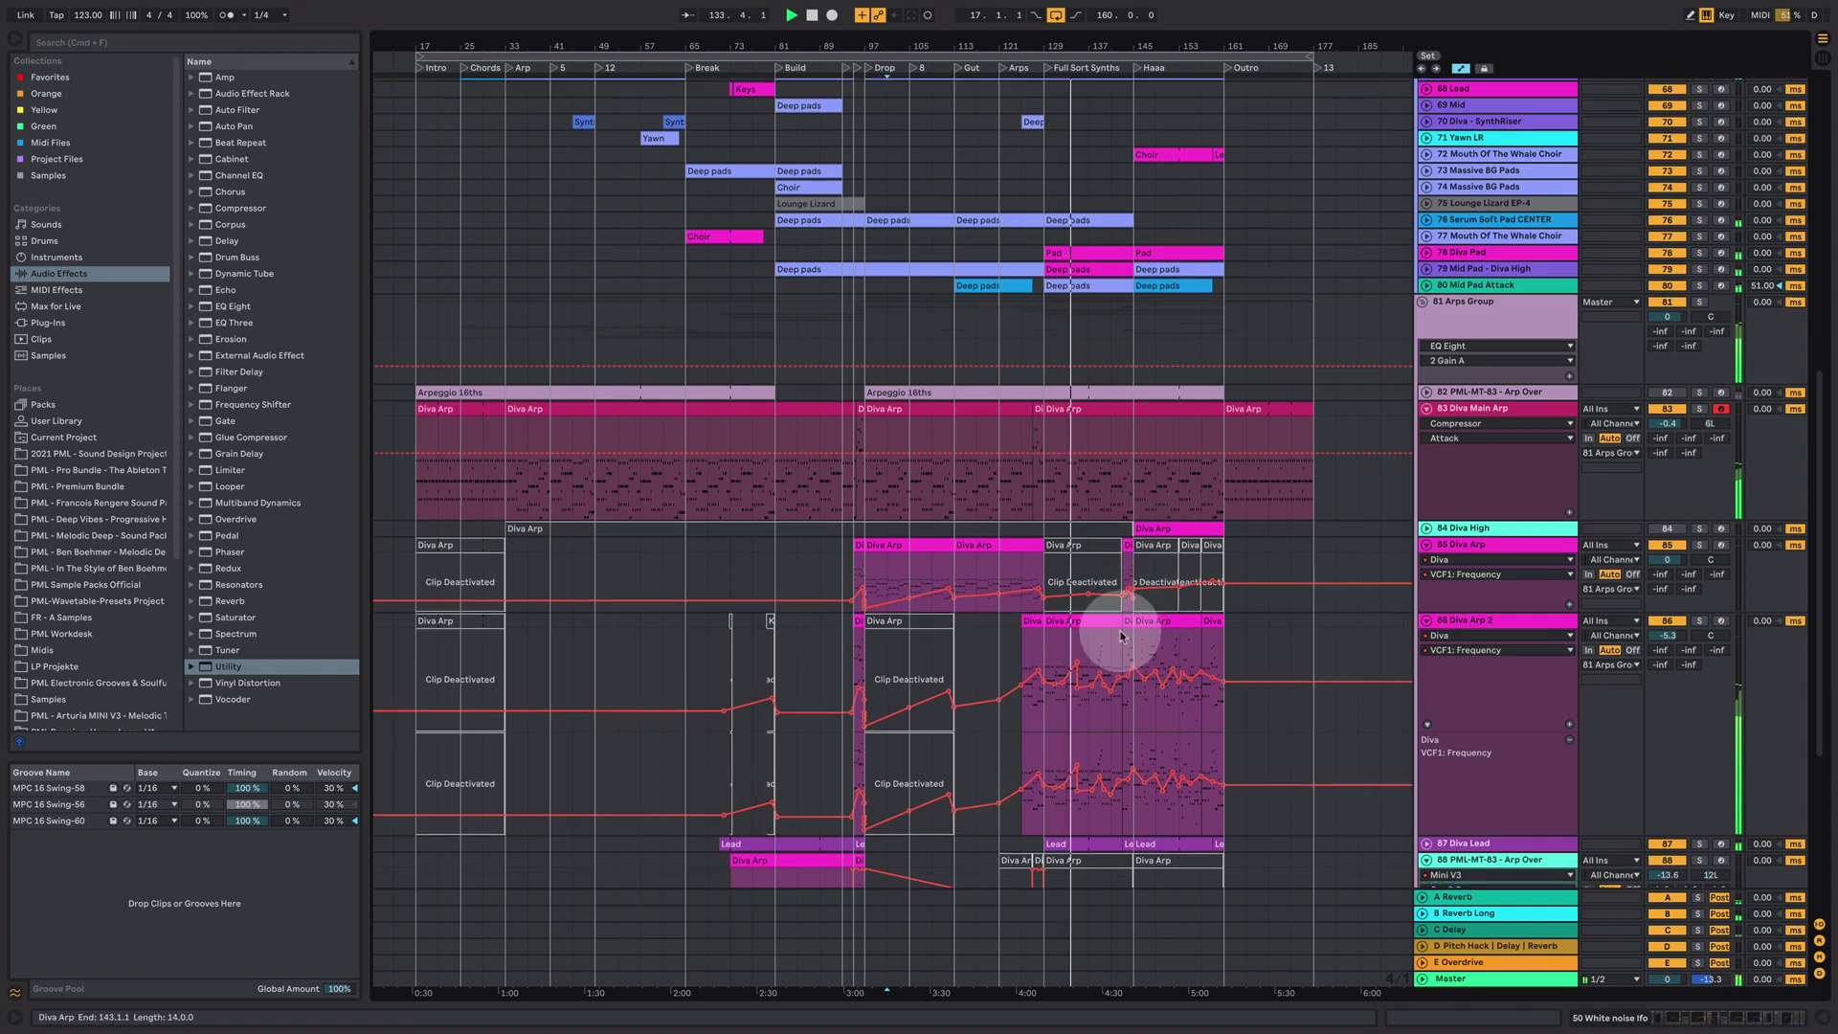
{"action": "left_click", "coordinate": [1090, 482]}
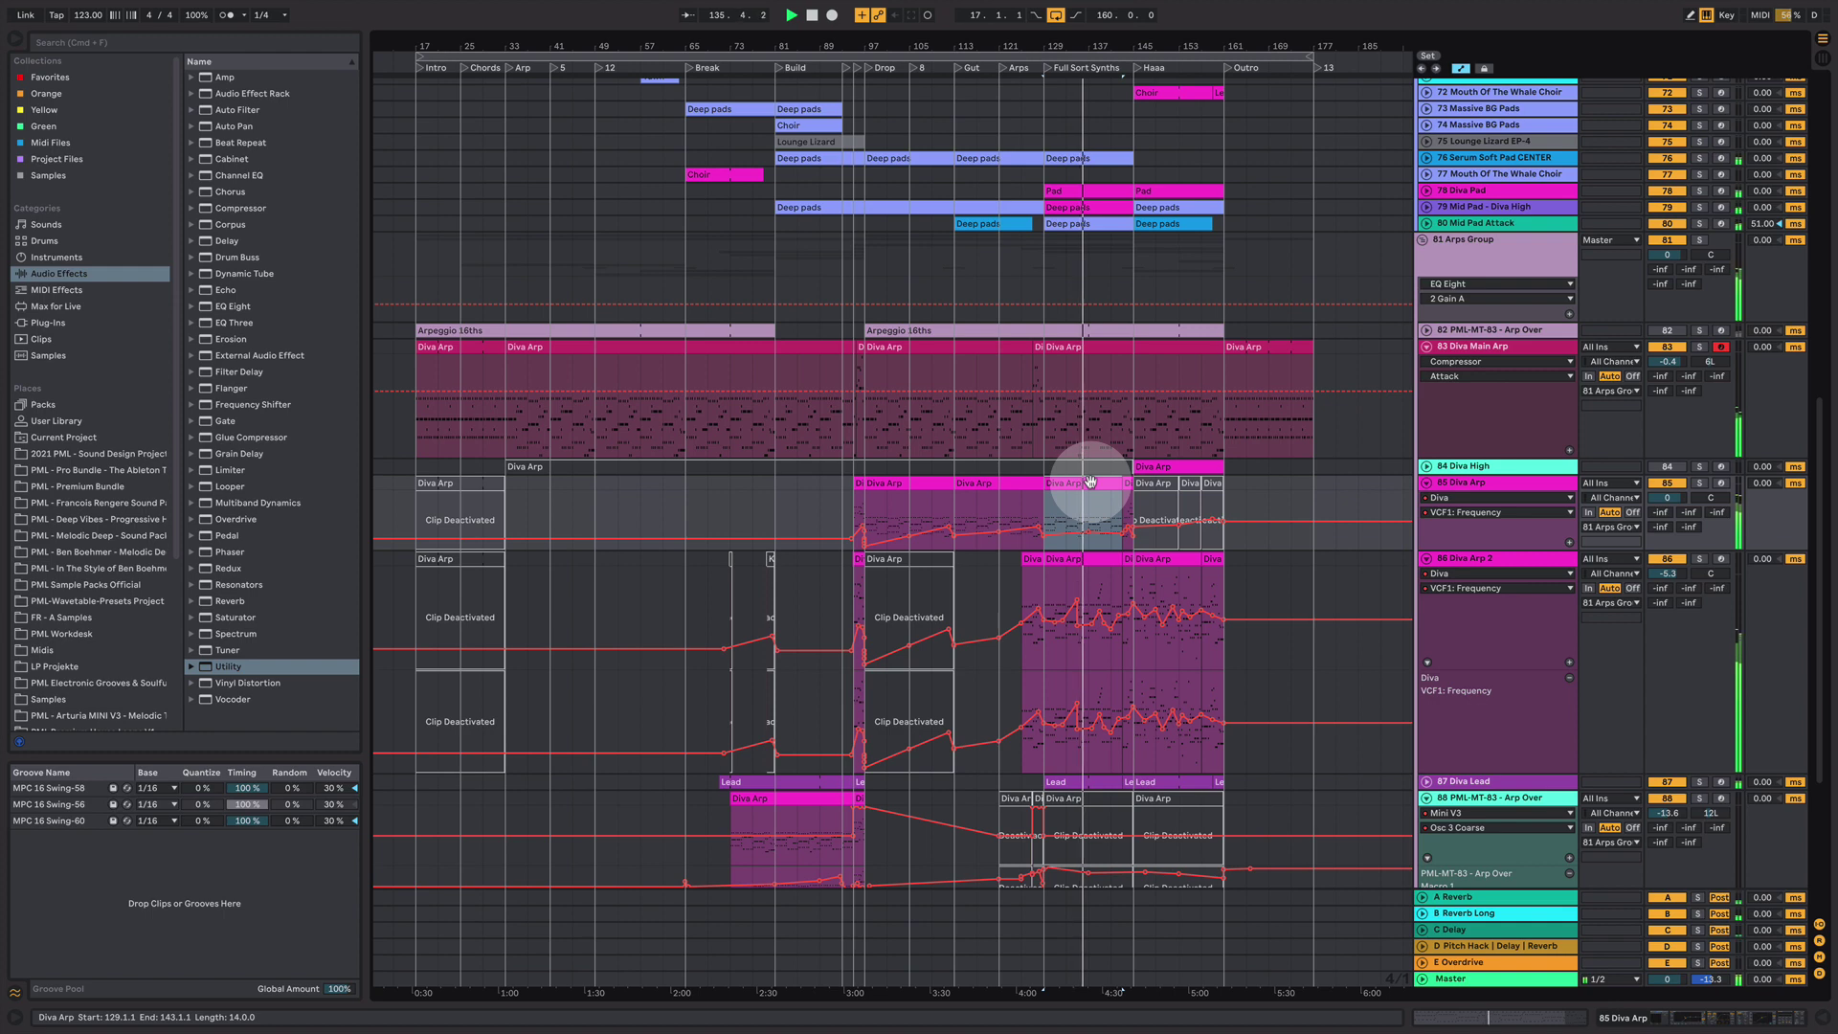
{"action": "left_click", "coordinate": [1090, 484]}
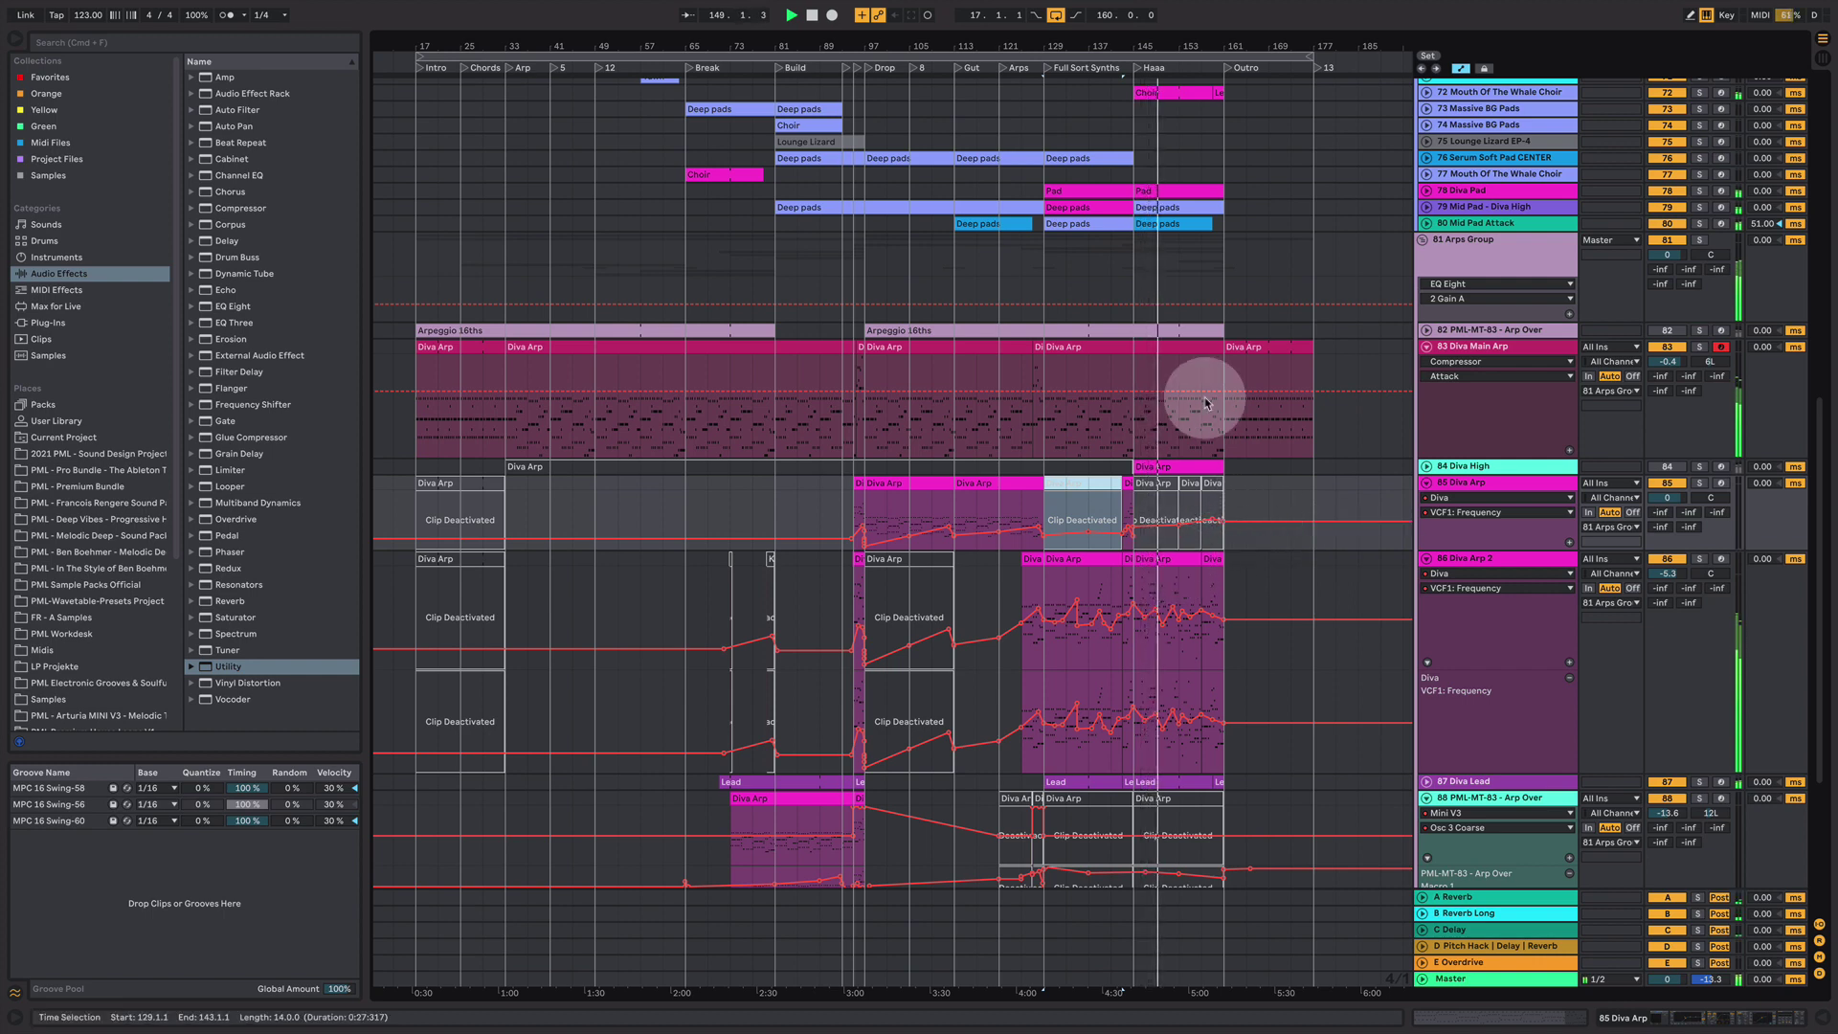
- Examine the arp, pad and drum tracks through the Haas and Outro sections while the arrangement plays
{"action": "left_click_drag", "start_coordinate": [1210, 43], "coordinate": [1210, 134]}
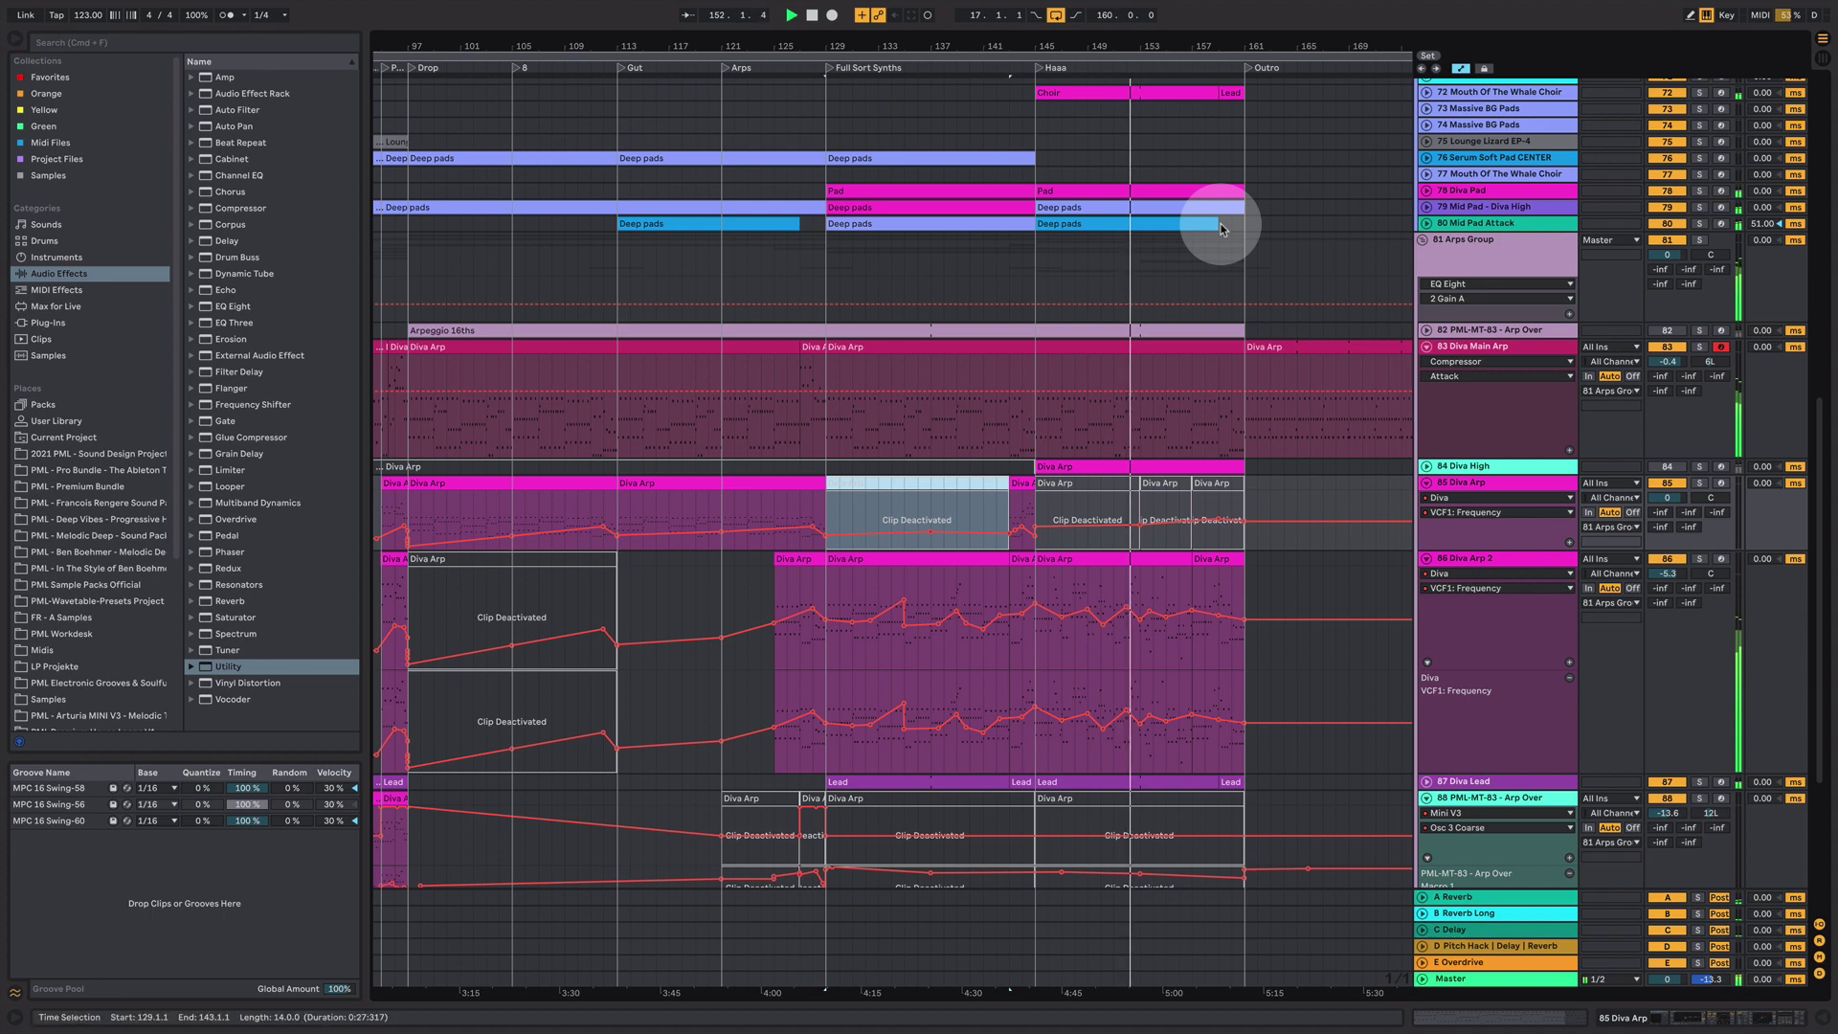
{"action": "mouse_move", "coordinate": [1129, 43]}
{"action": "left_mouse_down"}
{"action": "mouse_move", "coordinate": [1129, 0]}
{"action": "mouse_move", "coordinate": [1126, 40]}
{"action": "left_mouse_up"}
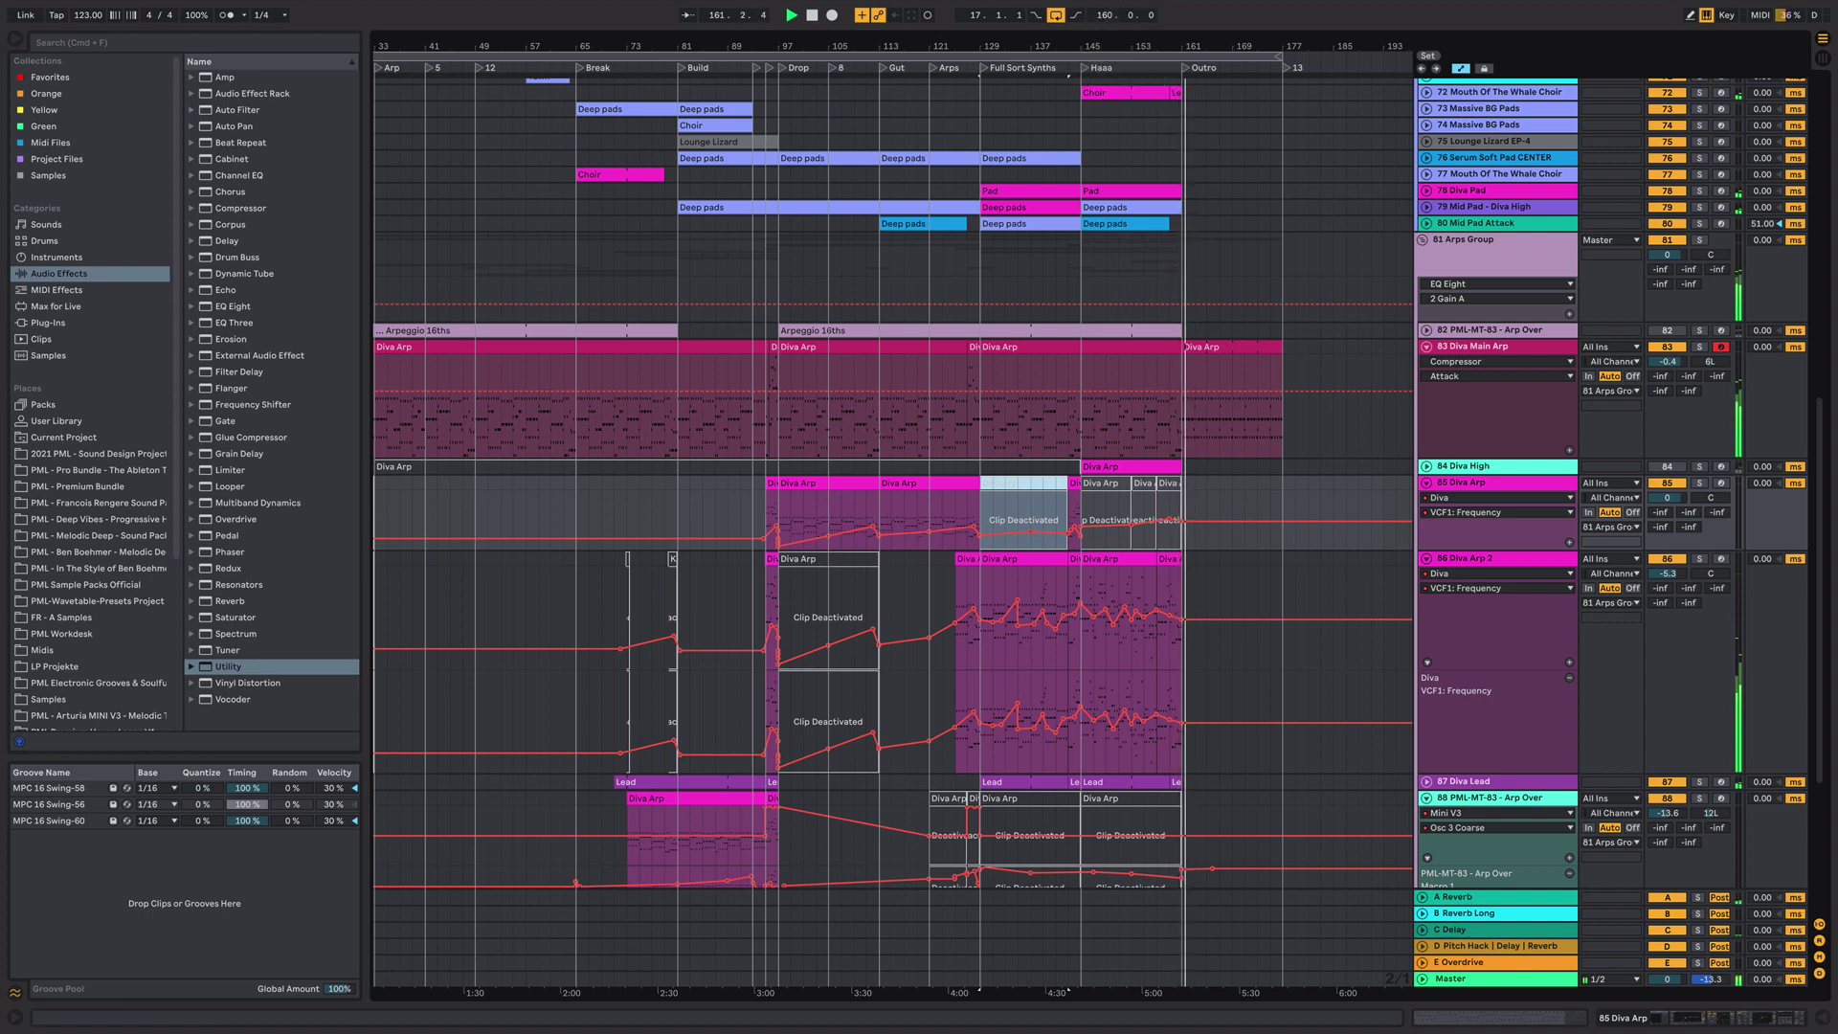
{"action": "left_click_drag", "start_coordinate": [1126, 42], "coordinate": [1126, 29]}
{"action": "left_click_drag", "start_coordinate": [1100, 300], "coordinate": [1124, 429]}
{"action": "scroll", "coordinate": [1124, 429], "scroll_direction": "up", "scroll_amount": 12}
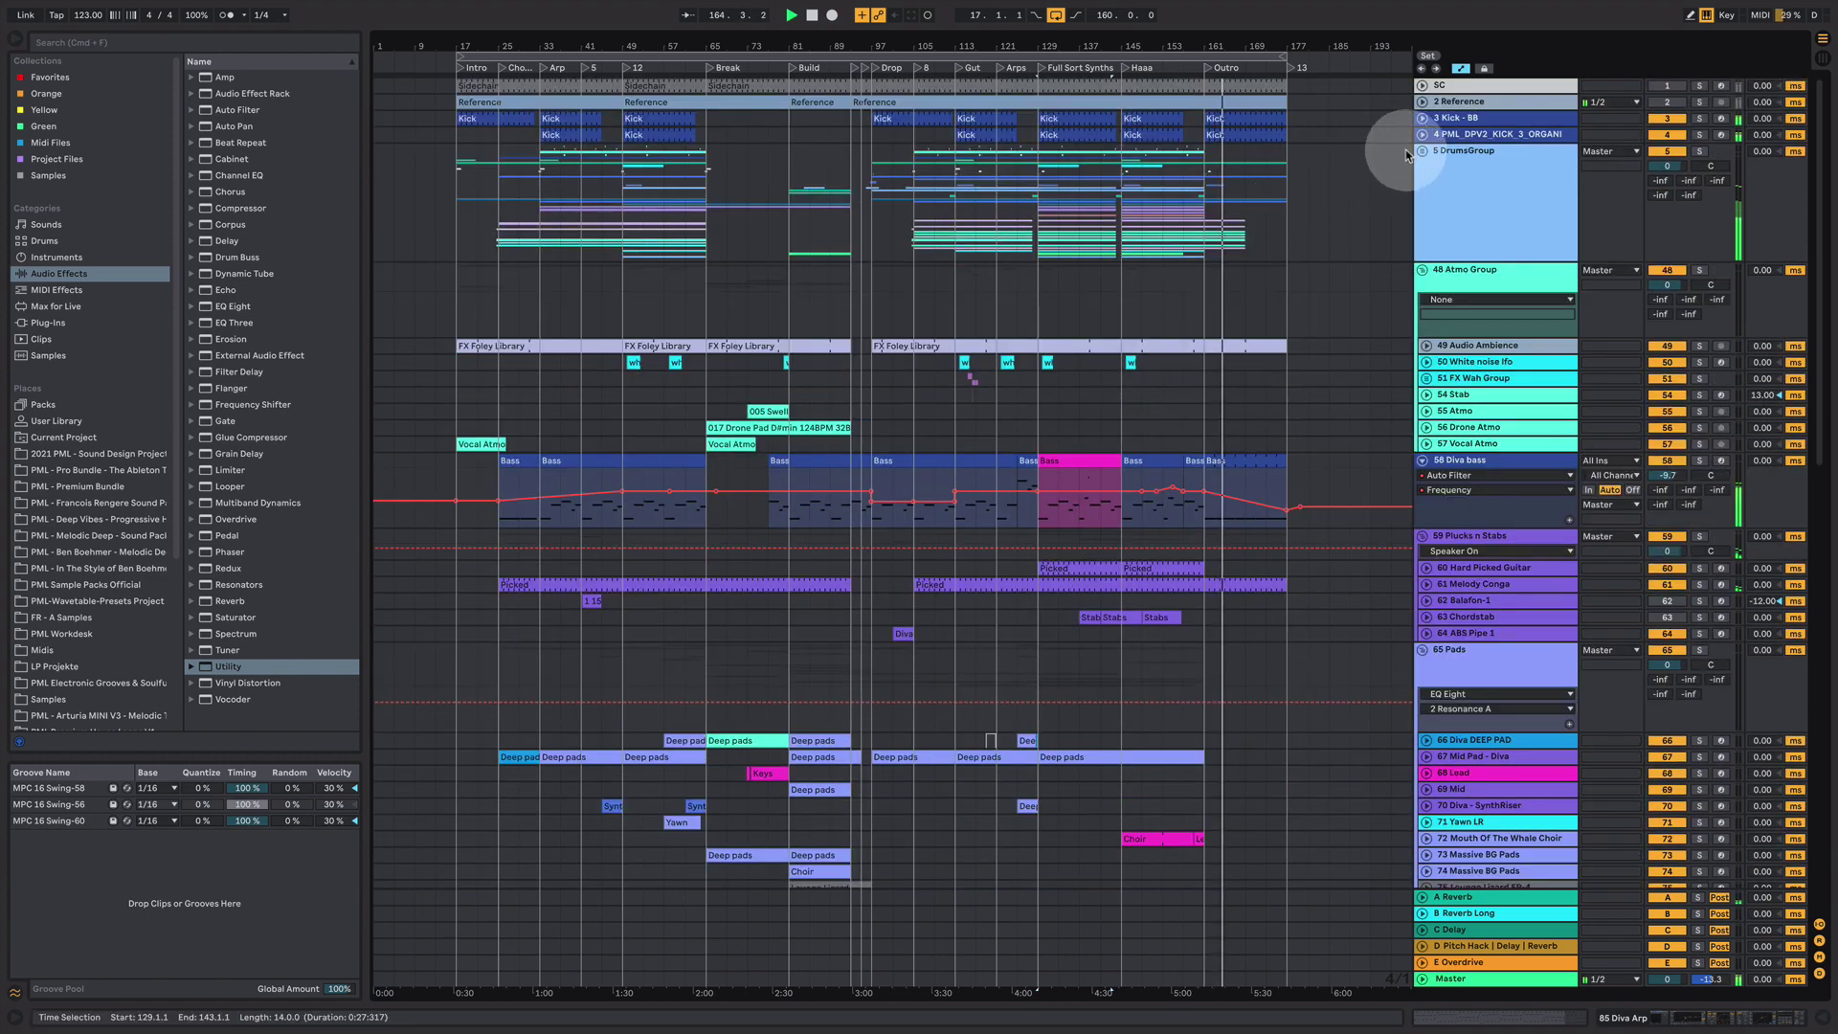
{"action": "scroll", "coordinate": [1360, 524], "scroll_direction": "down", "scroll_amount": 10}
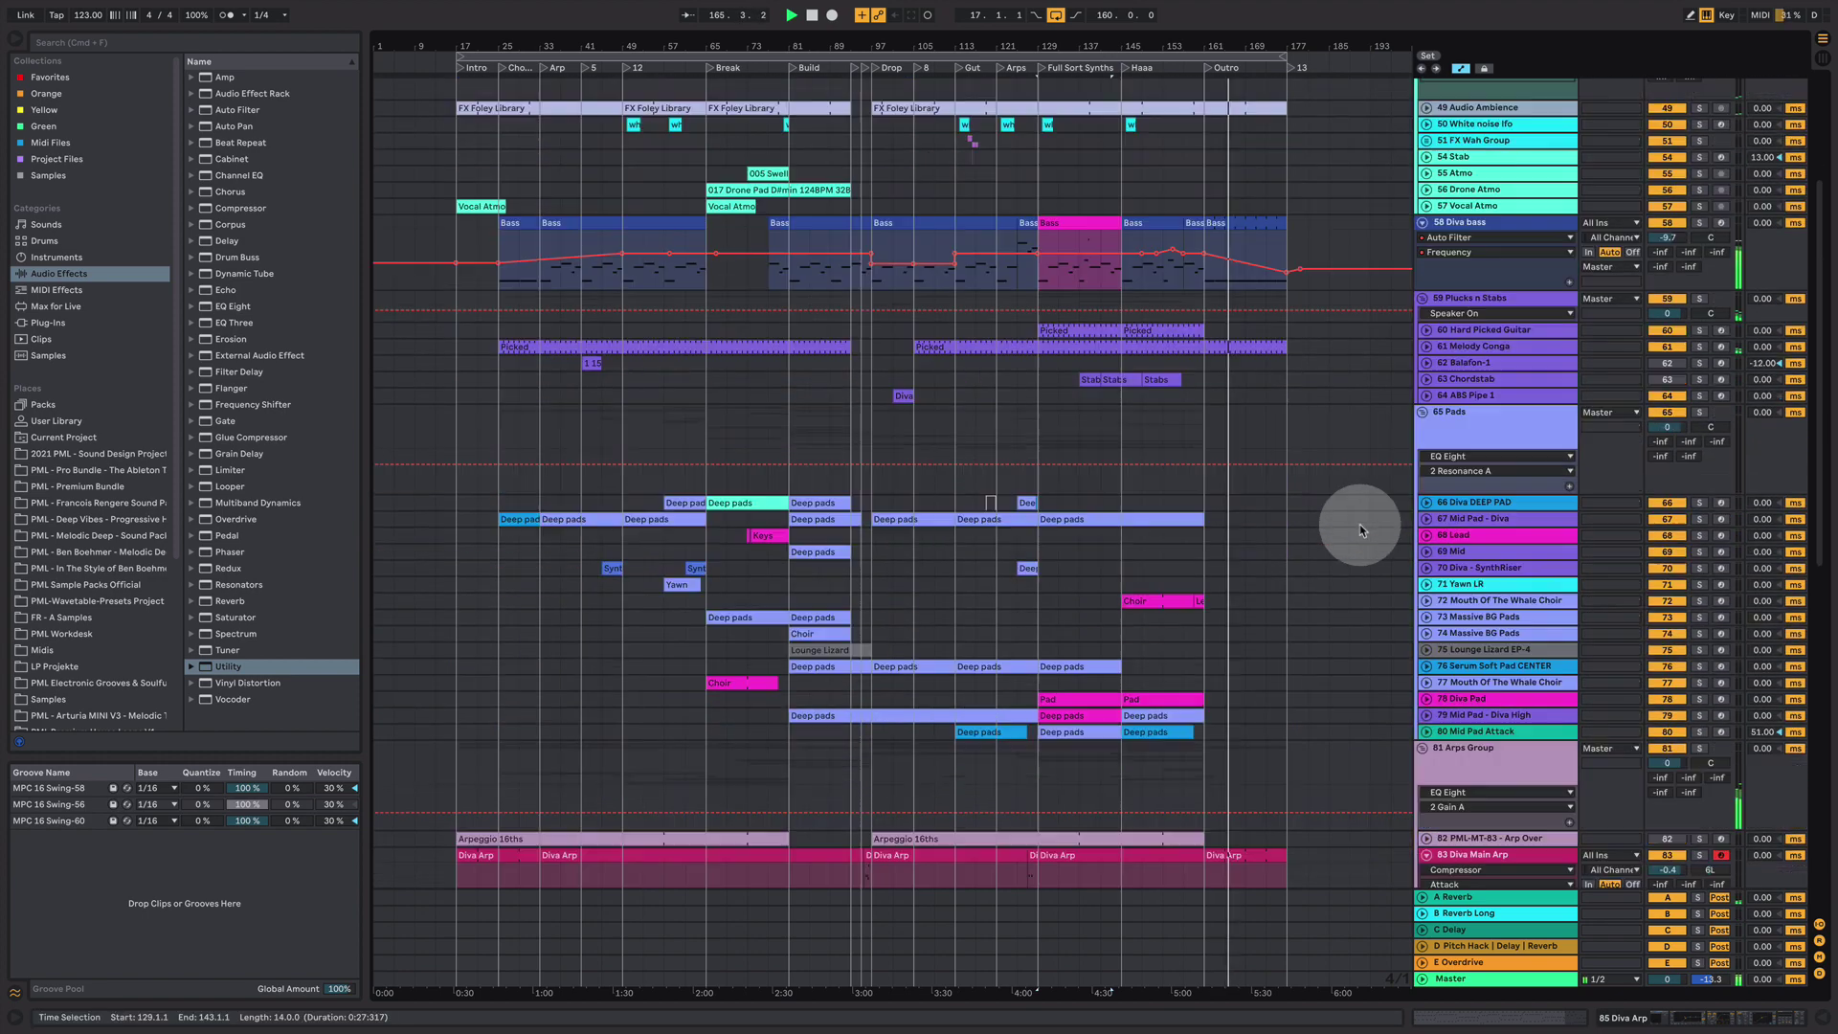
{"action": "scroll", "coordinate": [1359, 528], "scroll_direction": "down", "scroll_amount": 5}
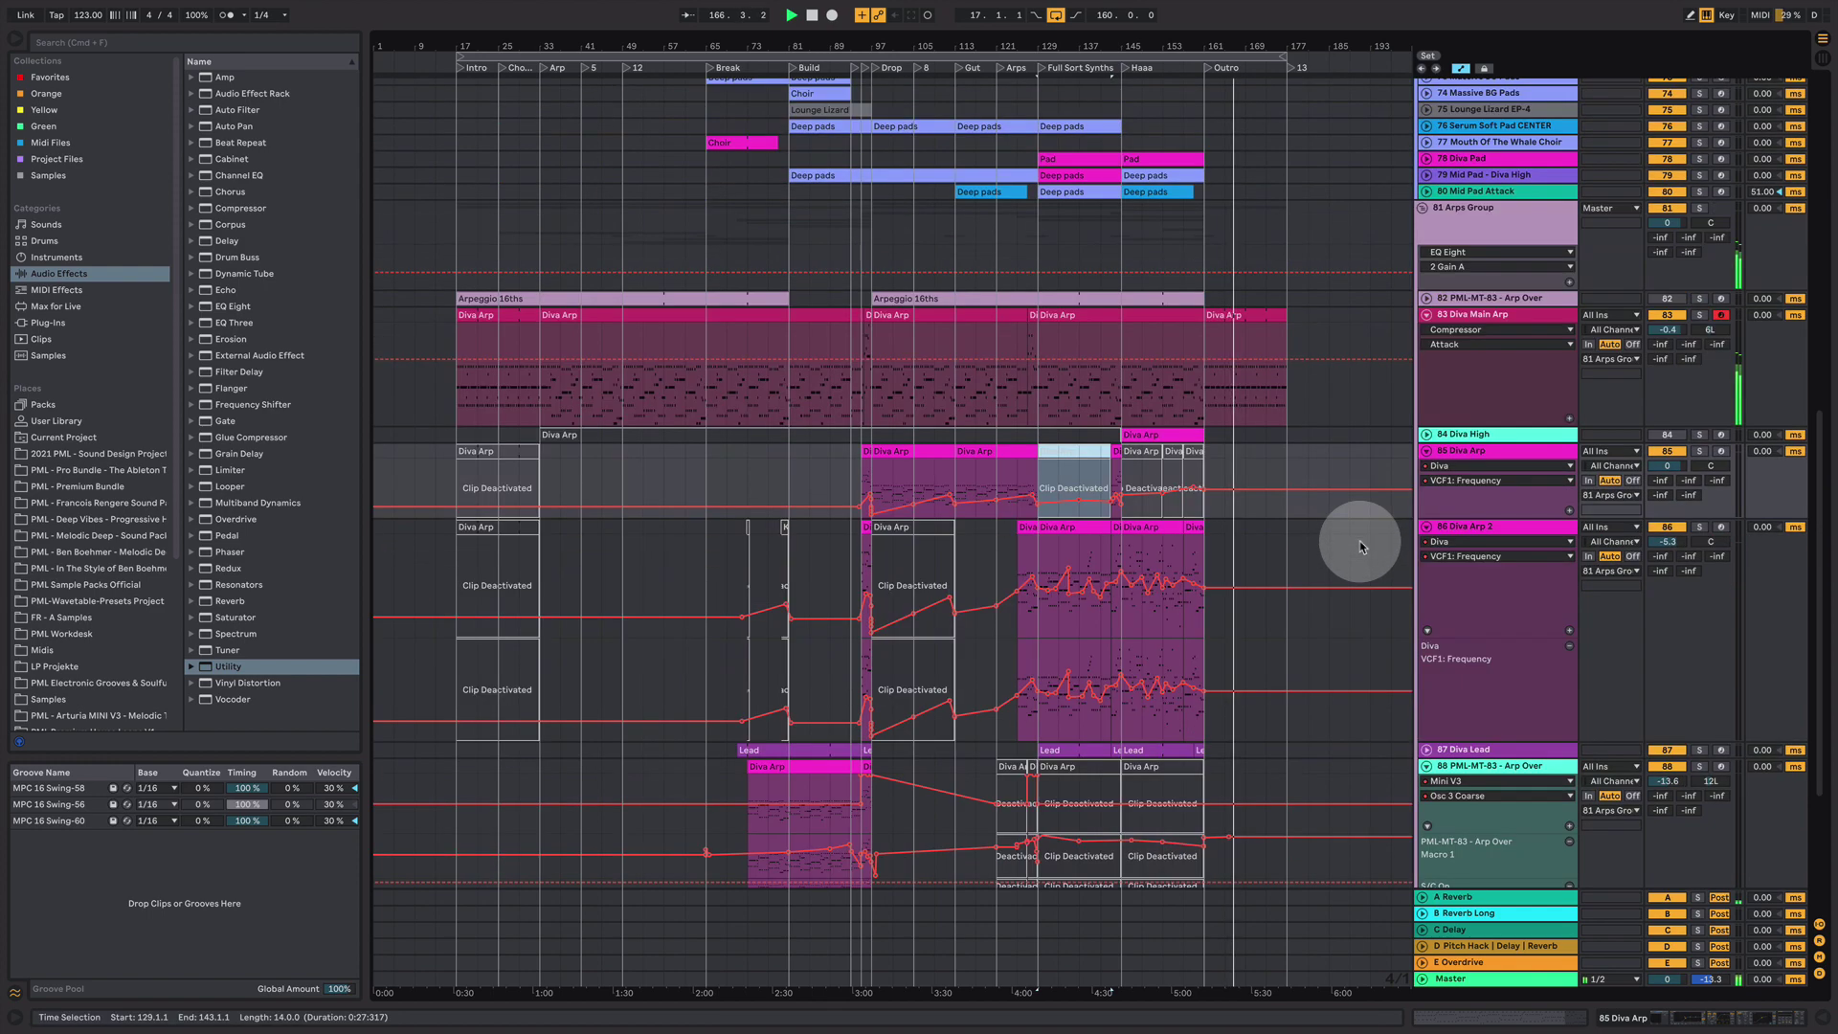
- Extend the arrangement loop past the Outro to a length of 164 bars, starting at bar 17
{"action": "scroll", "coordinate": [1382, 563], "scroll_direction": "up", "scroll_amount": 15}
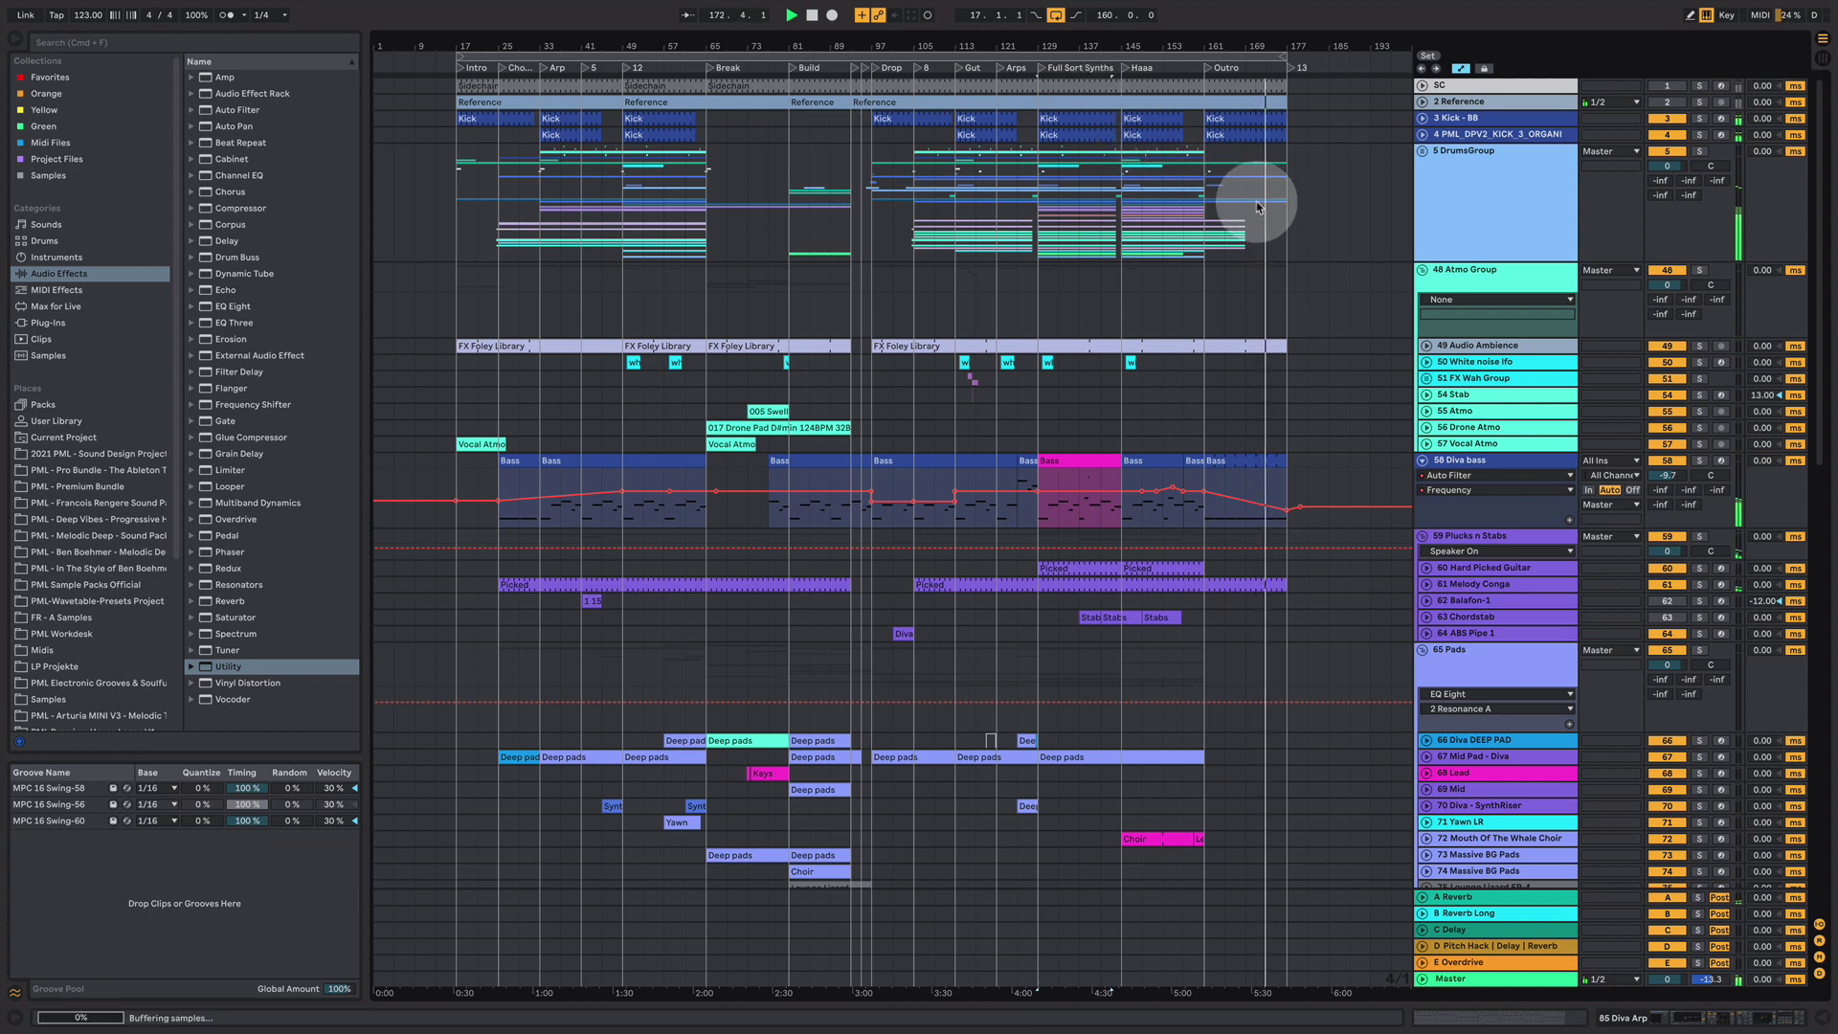
{"action": "left_click_drag", "start_coordinate": [1283, 55], "coordinate": [1307, 52]}
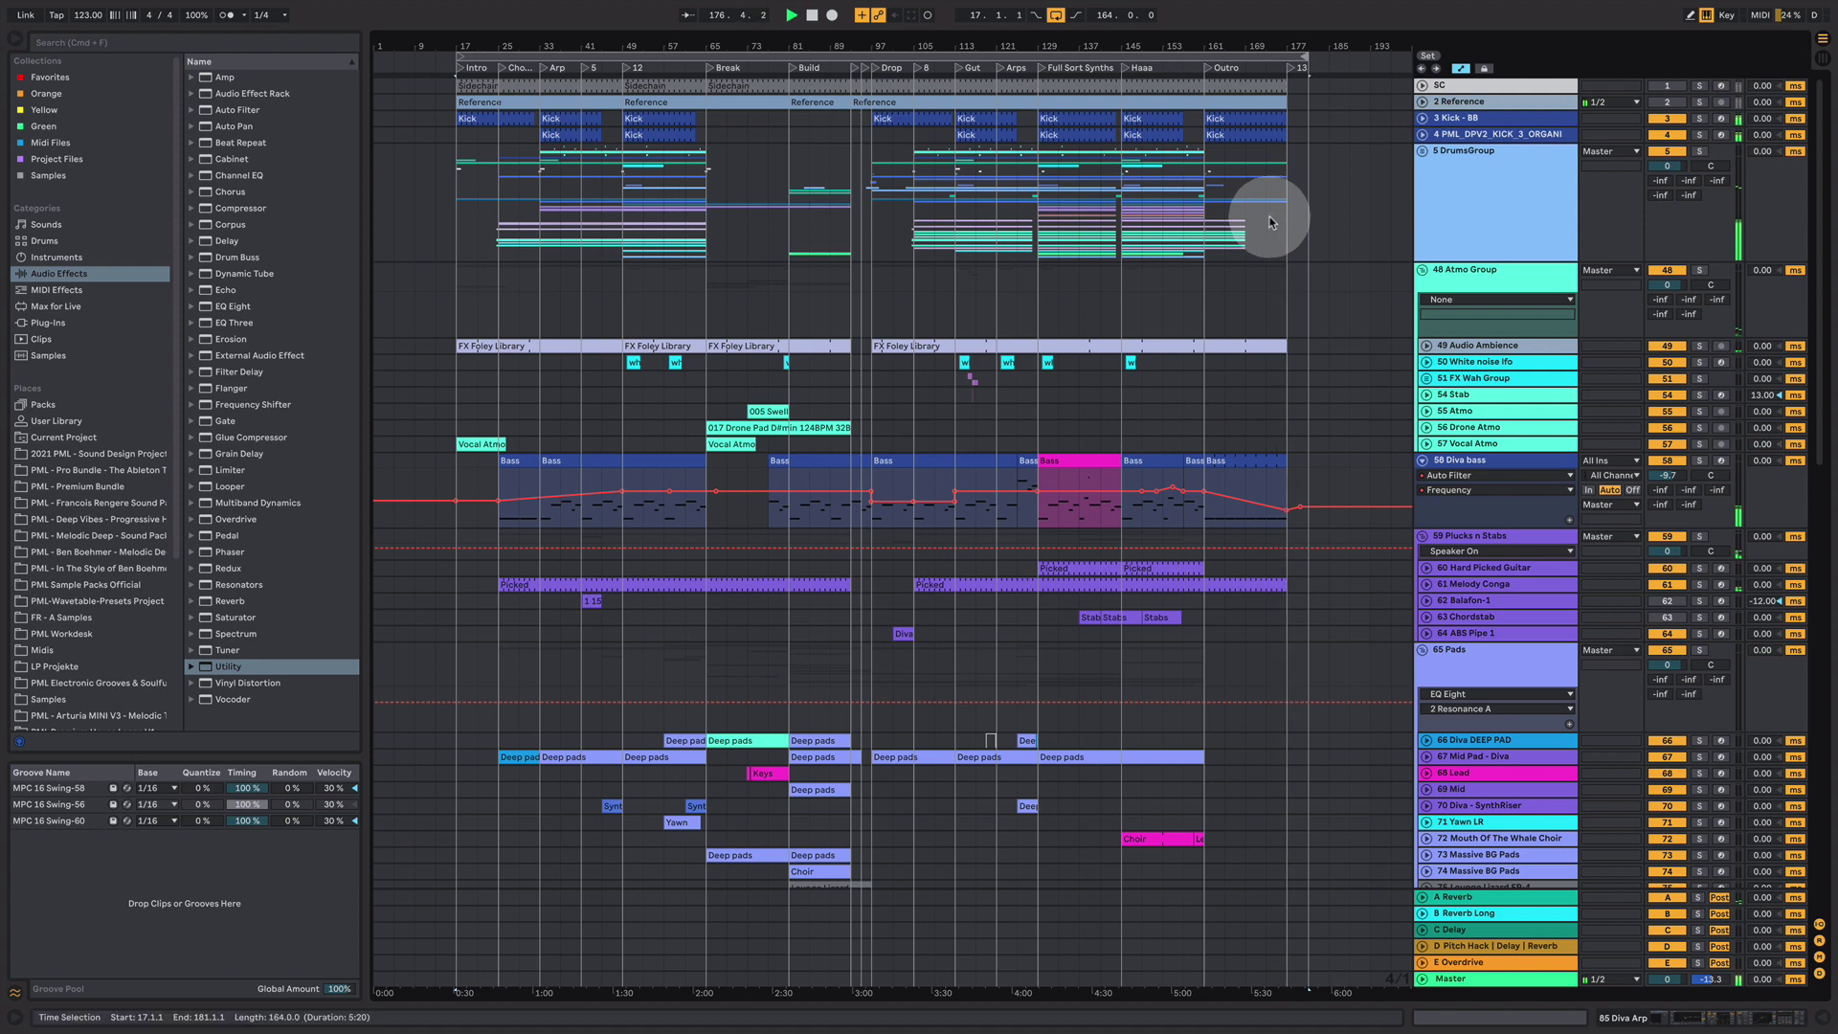
{"action": "mouse_move", "coordinate": [1335, 3]}
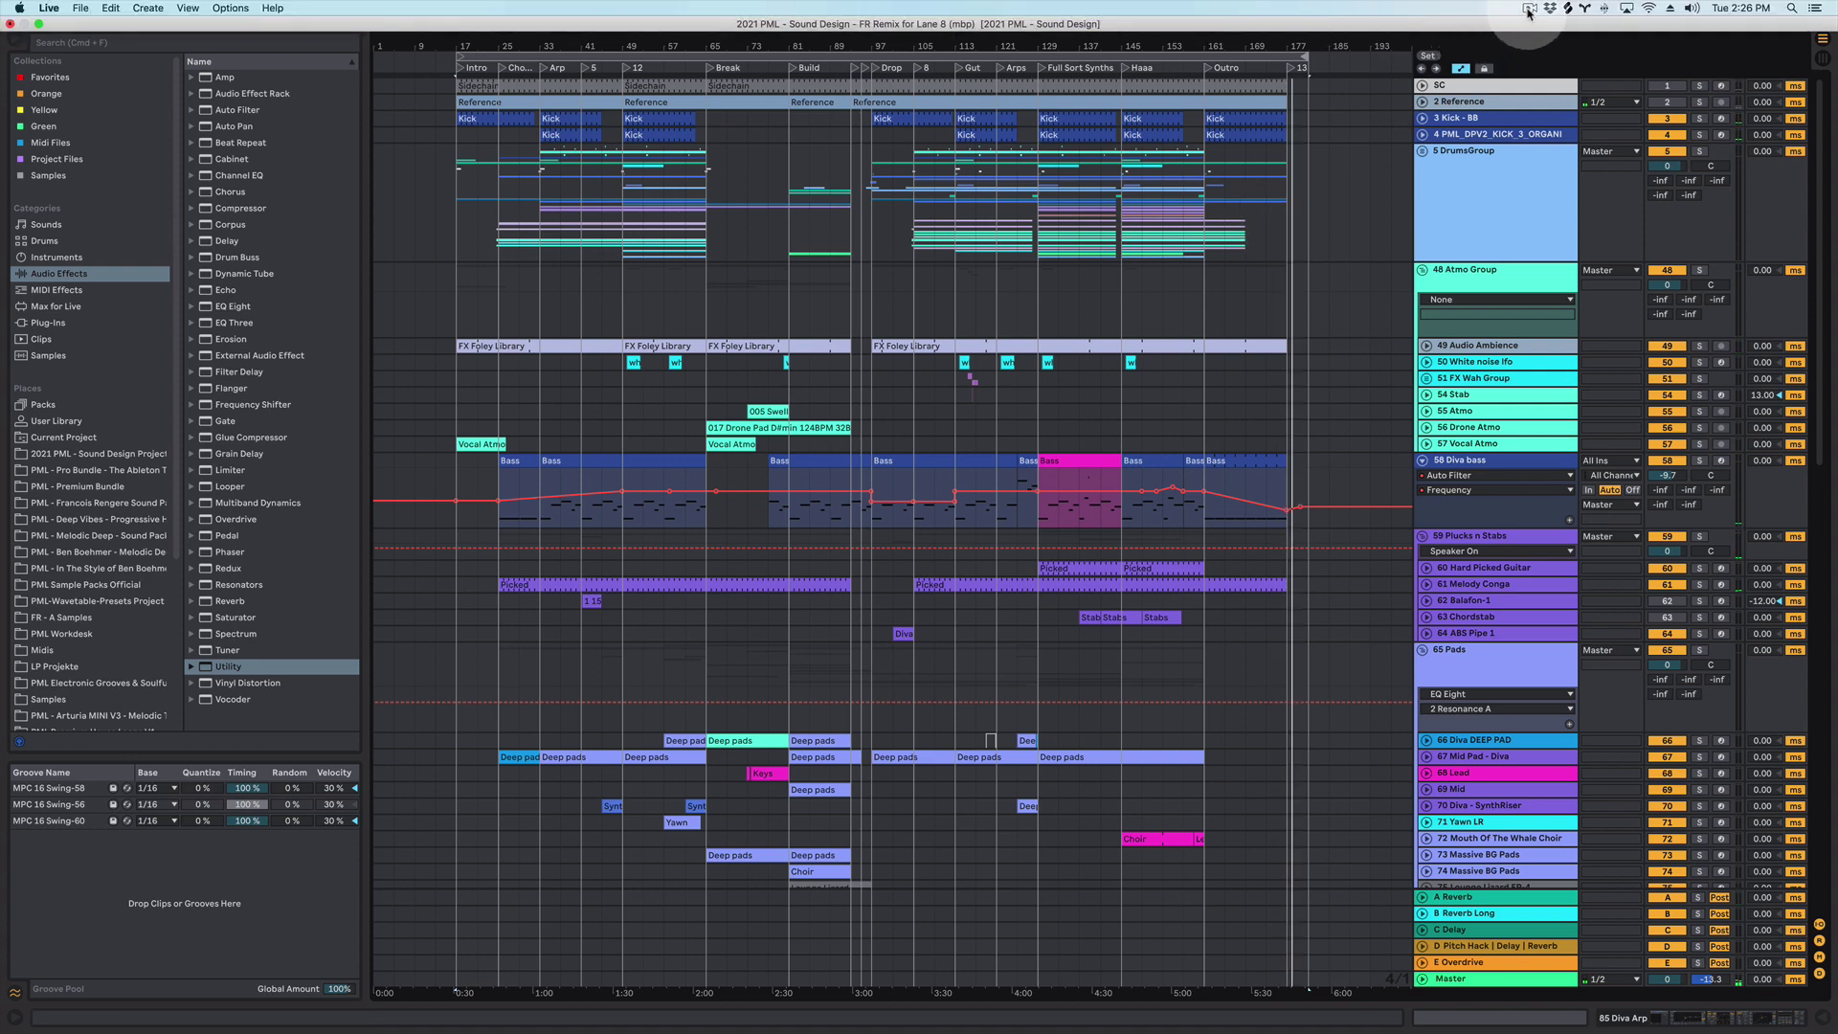